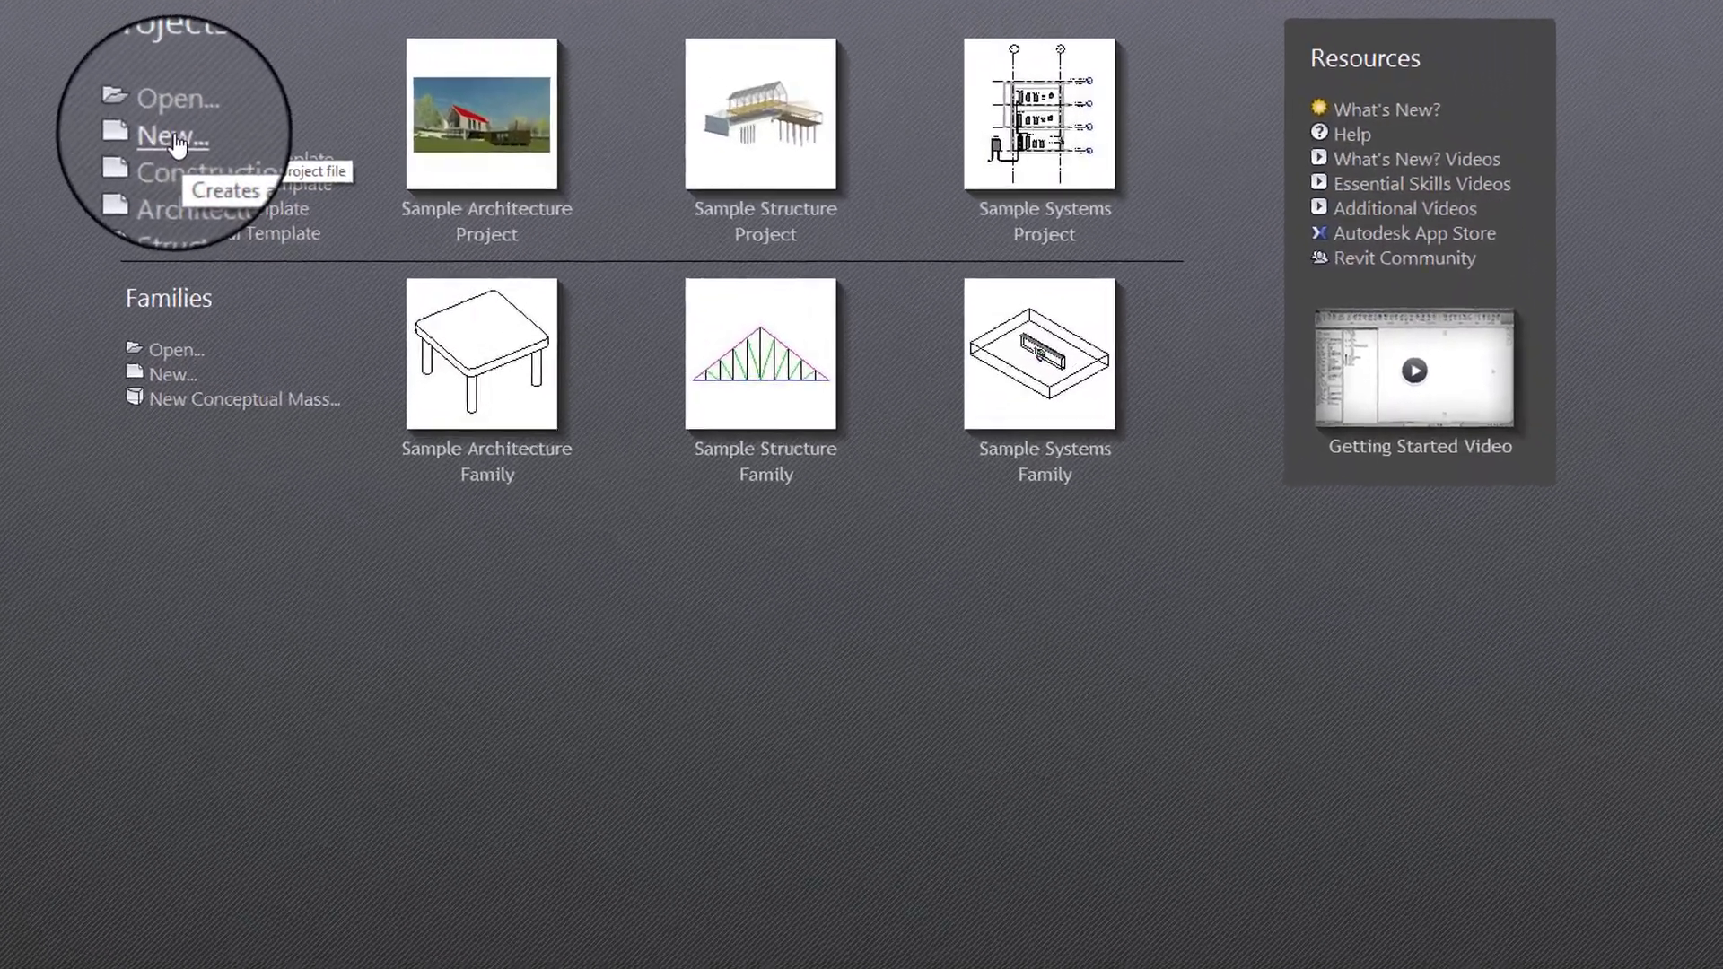
Create a new project from the UoL - Revit Template.rte template file
click(175, 139)
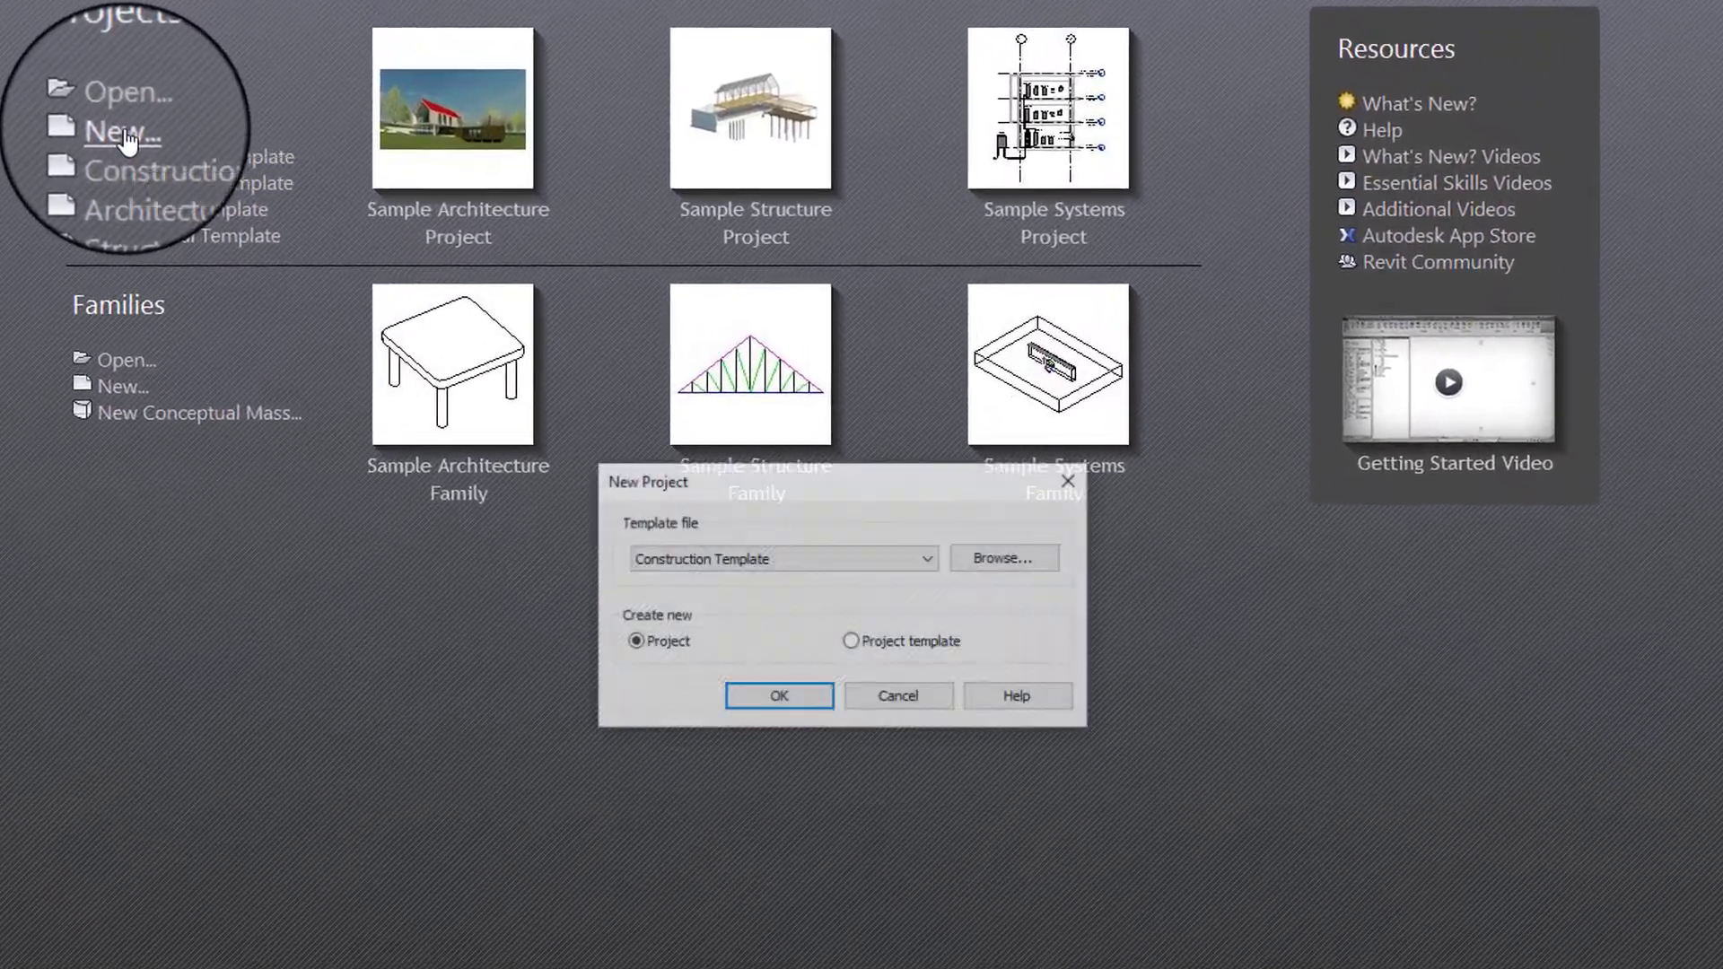
click(1032, 561)
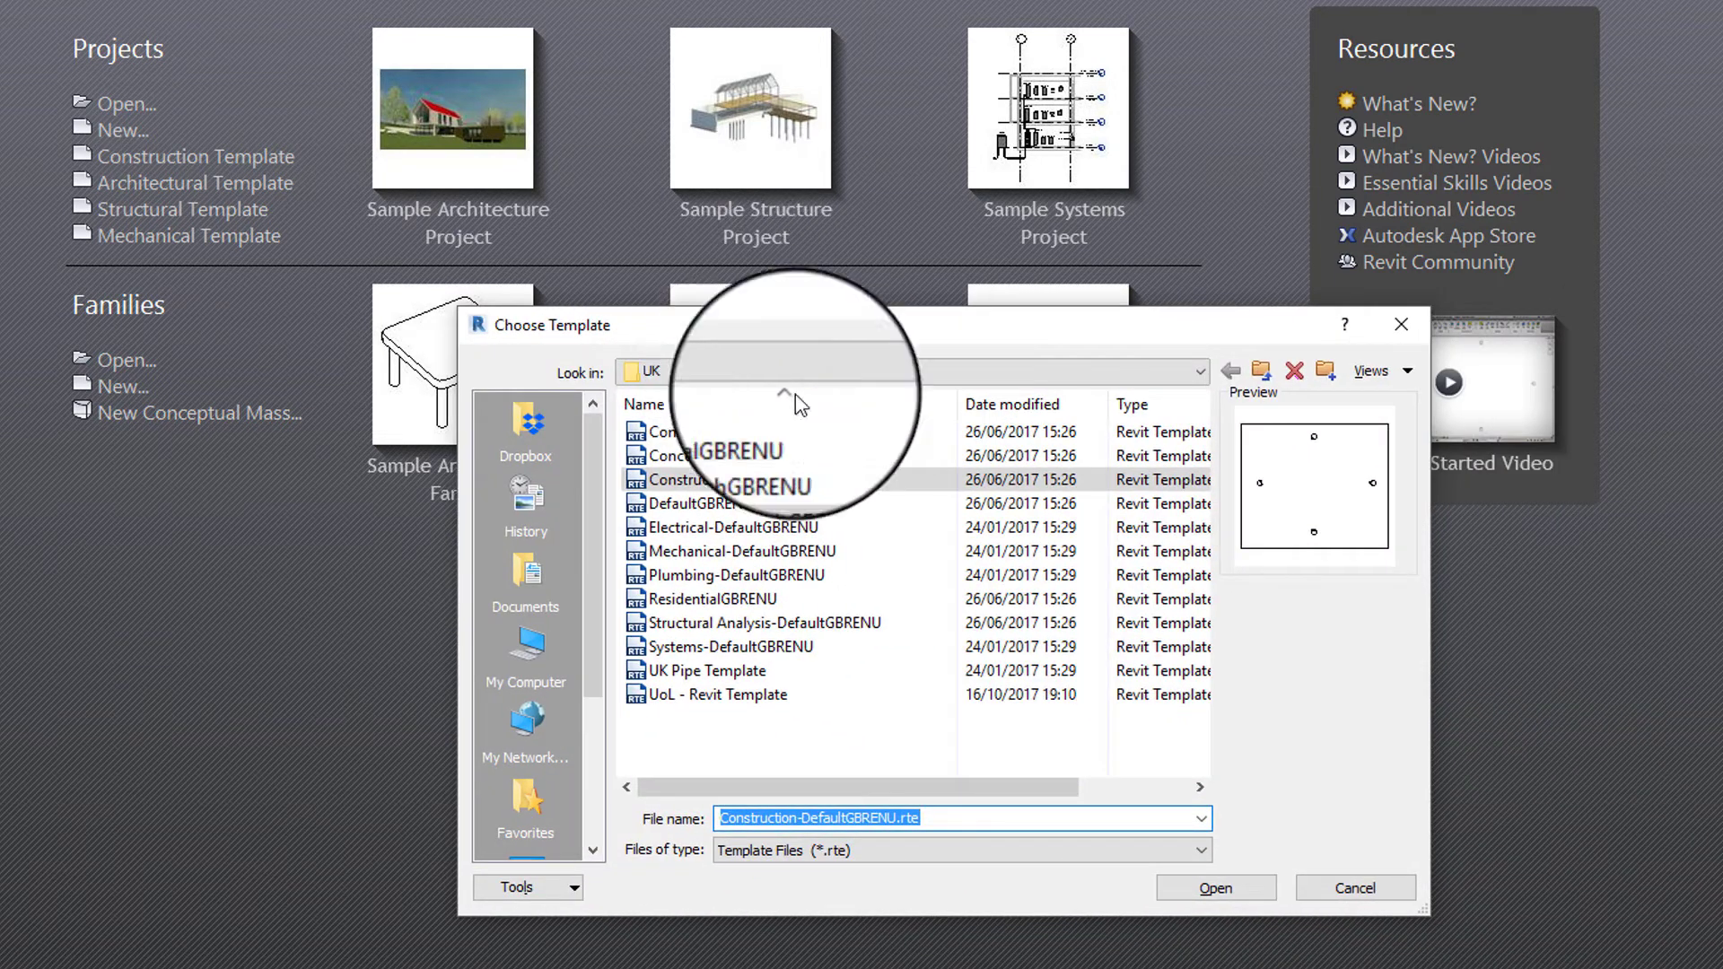
click(714, 695)
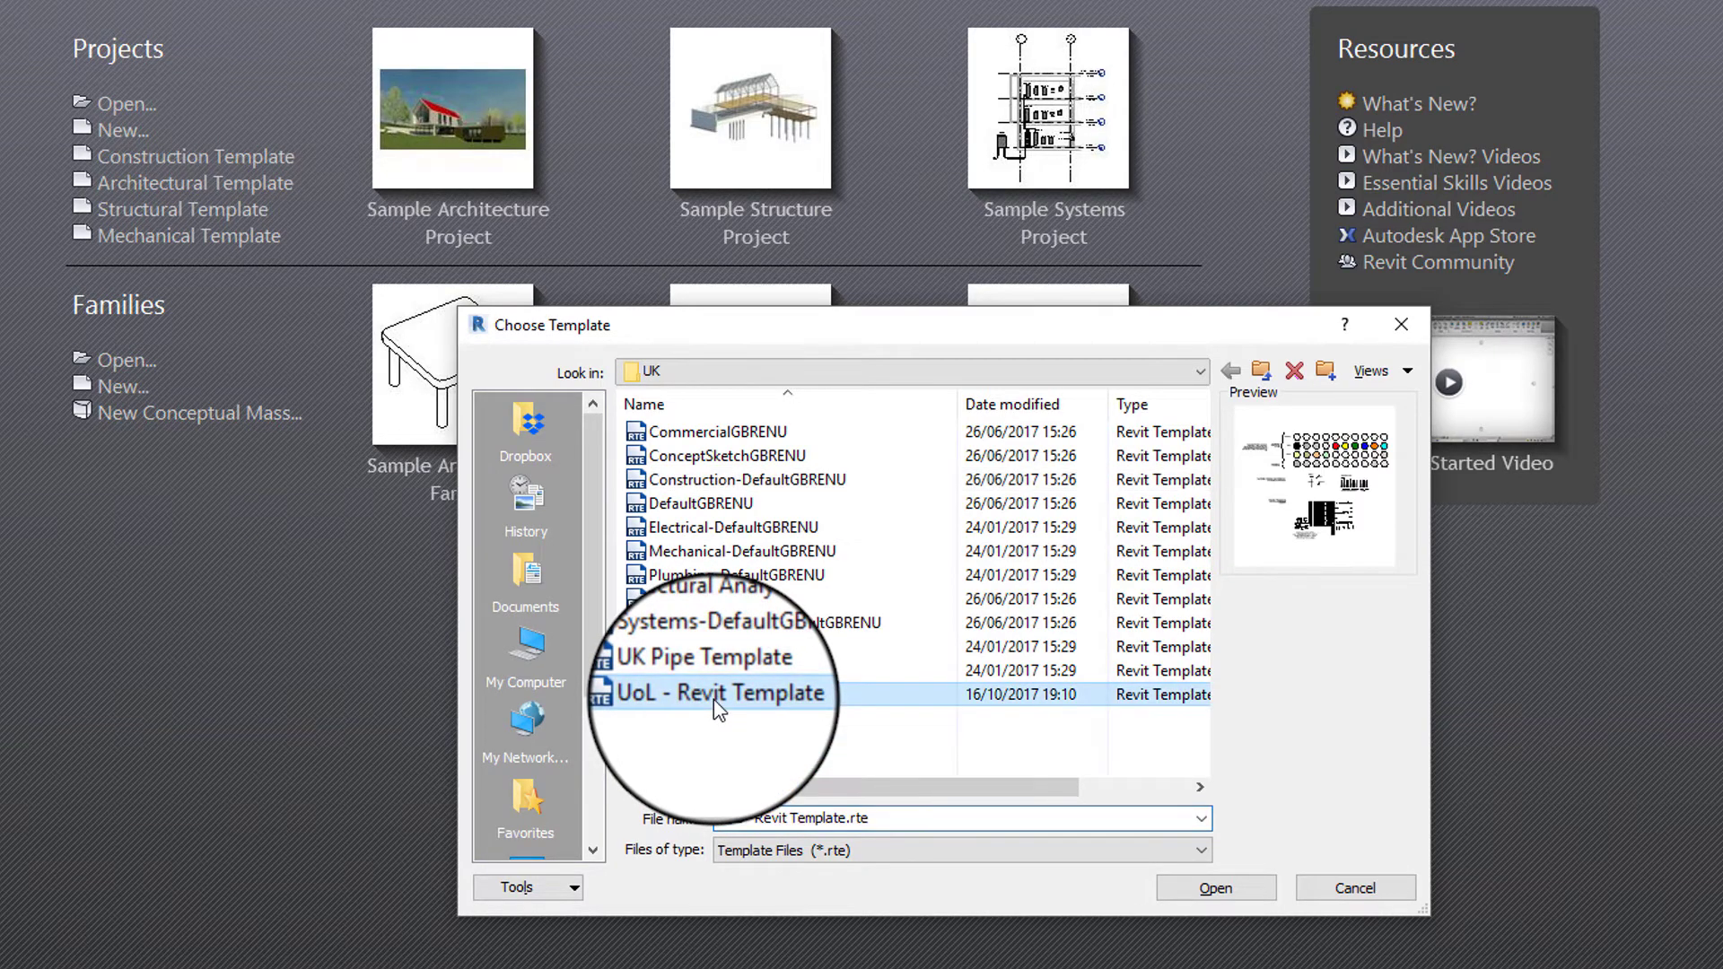
click(1247, 893)
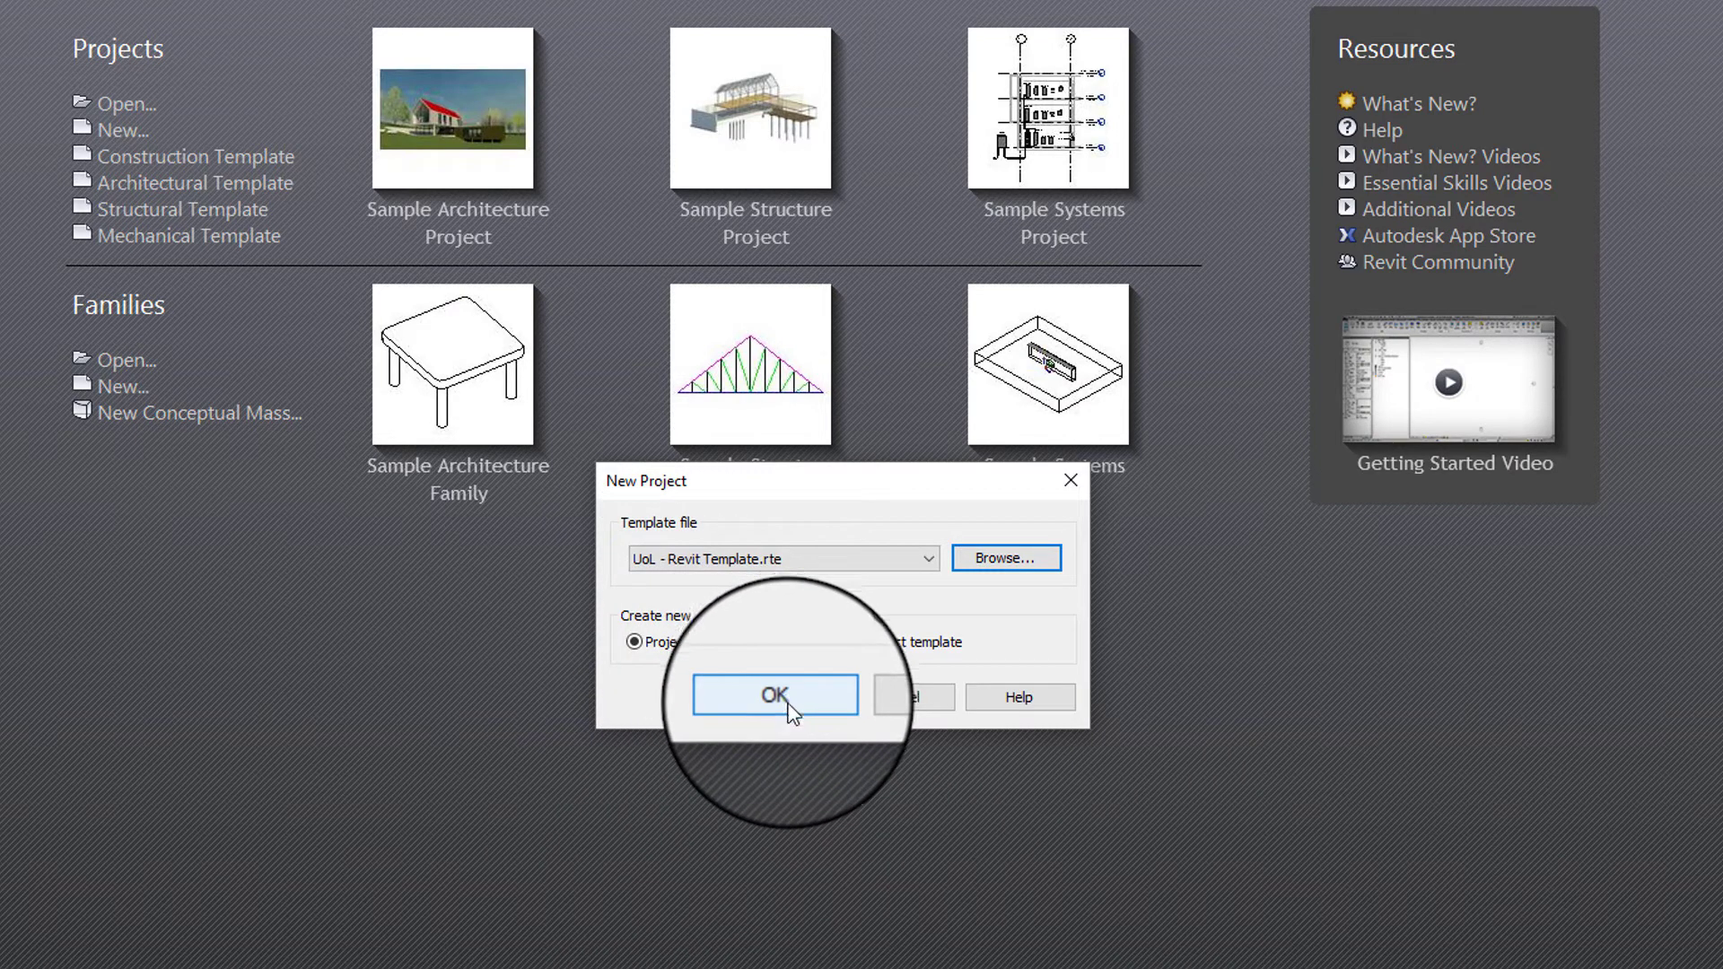
click(788, 705)
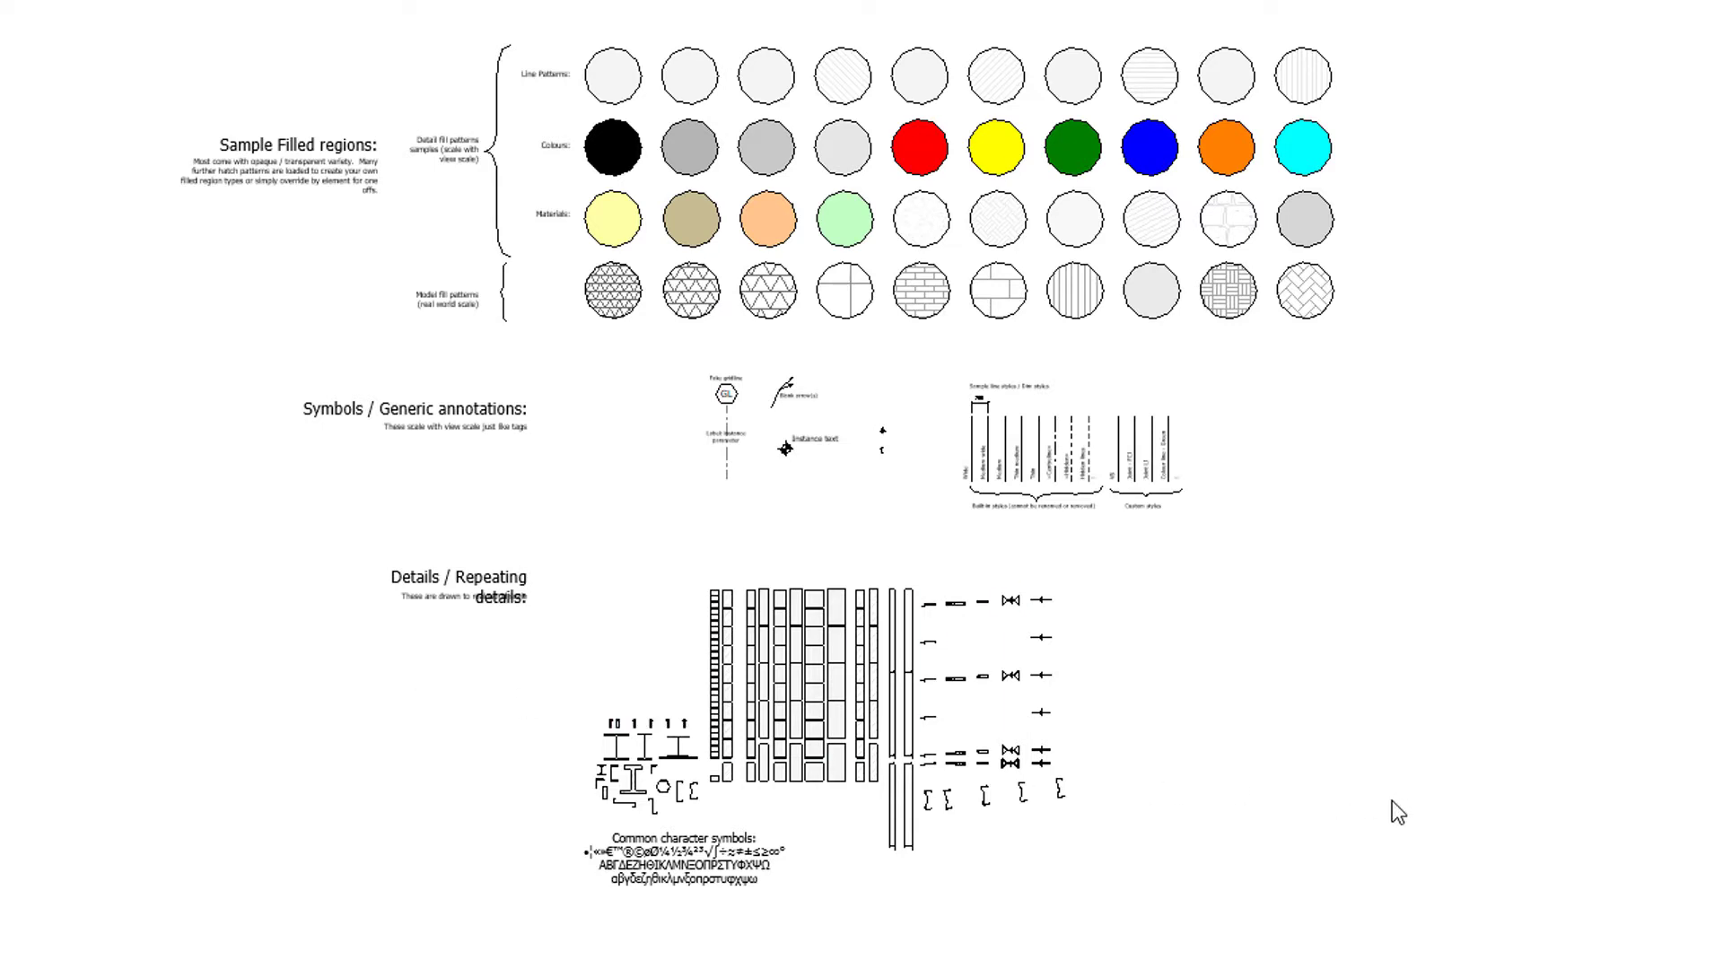
Create a new drafting view named Portal Section at a scale of 1 : 50
middle_drag(1392, 801, 1249, 810)
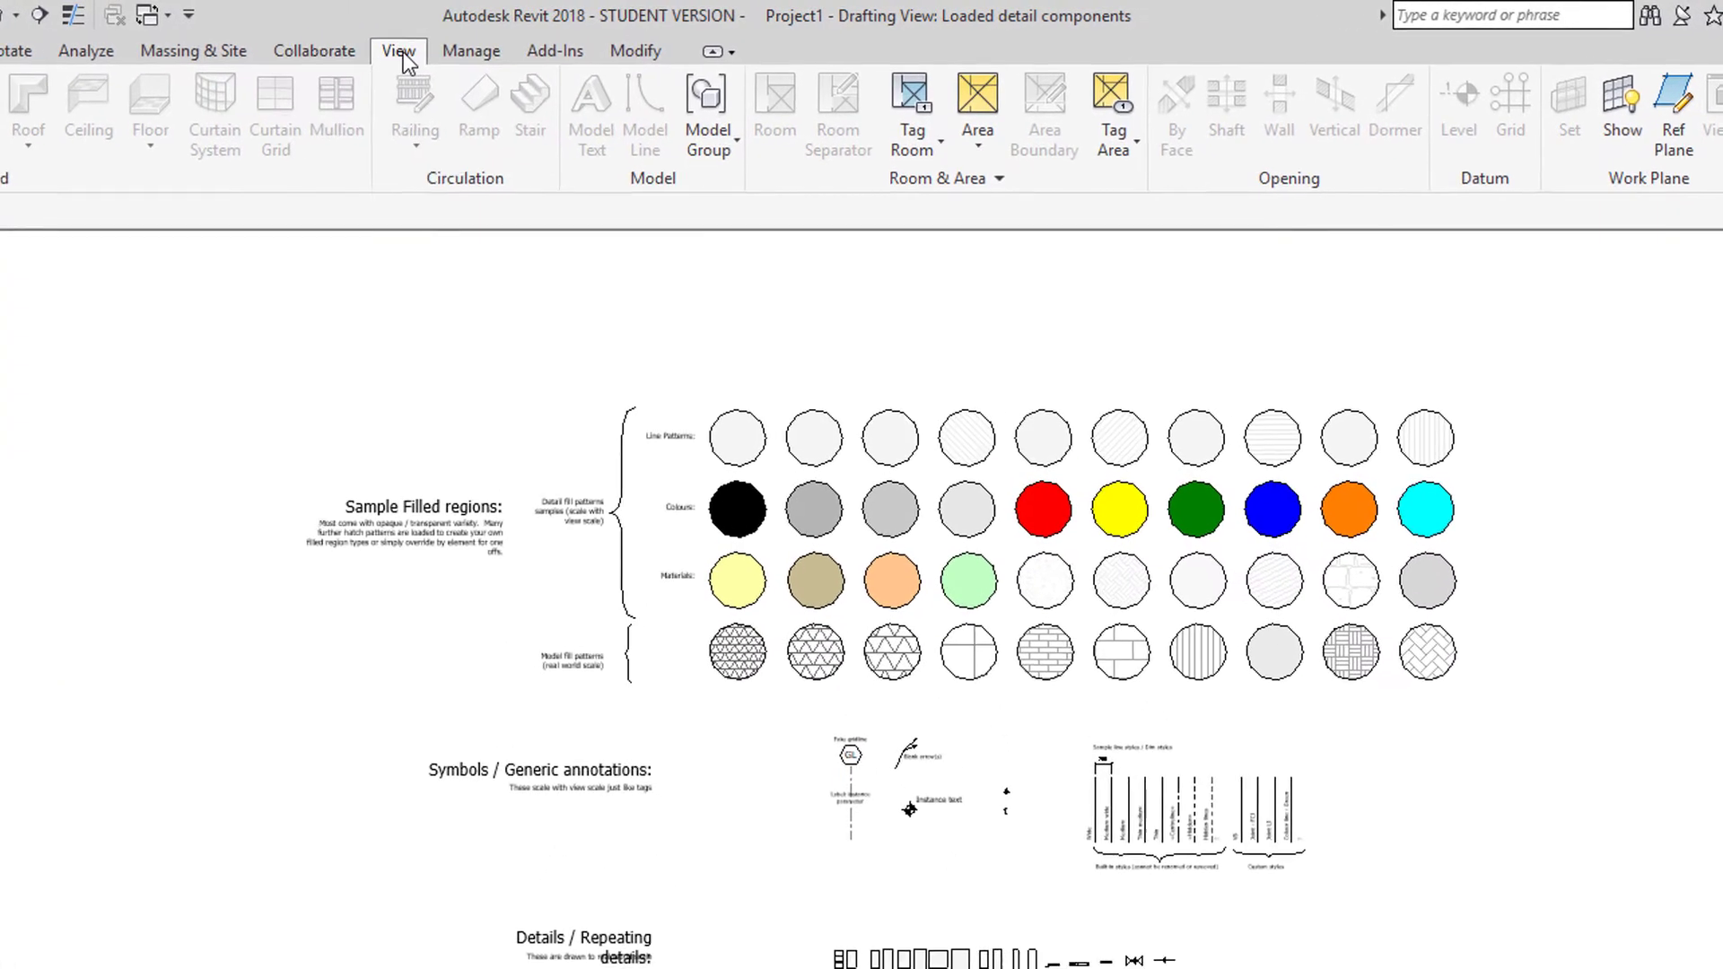
click(401, 52)
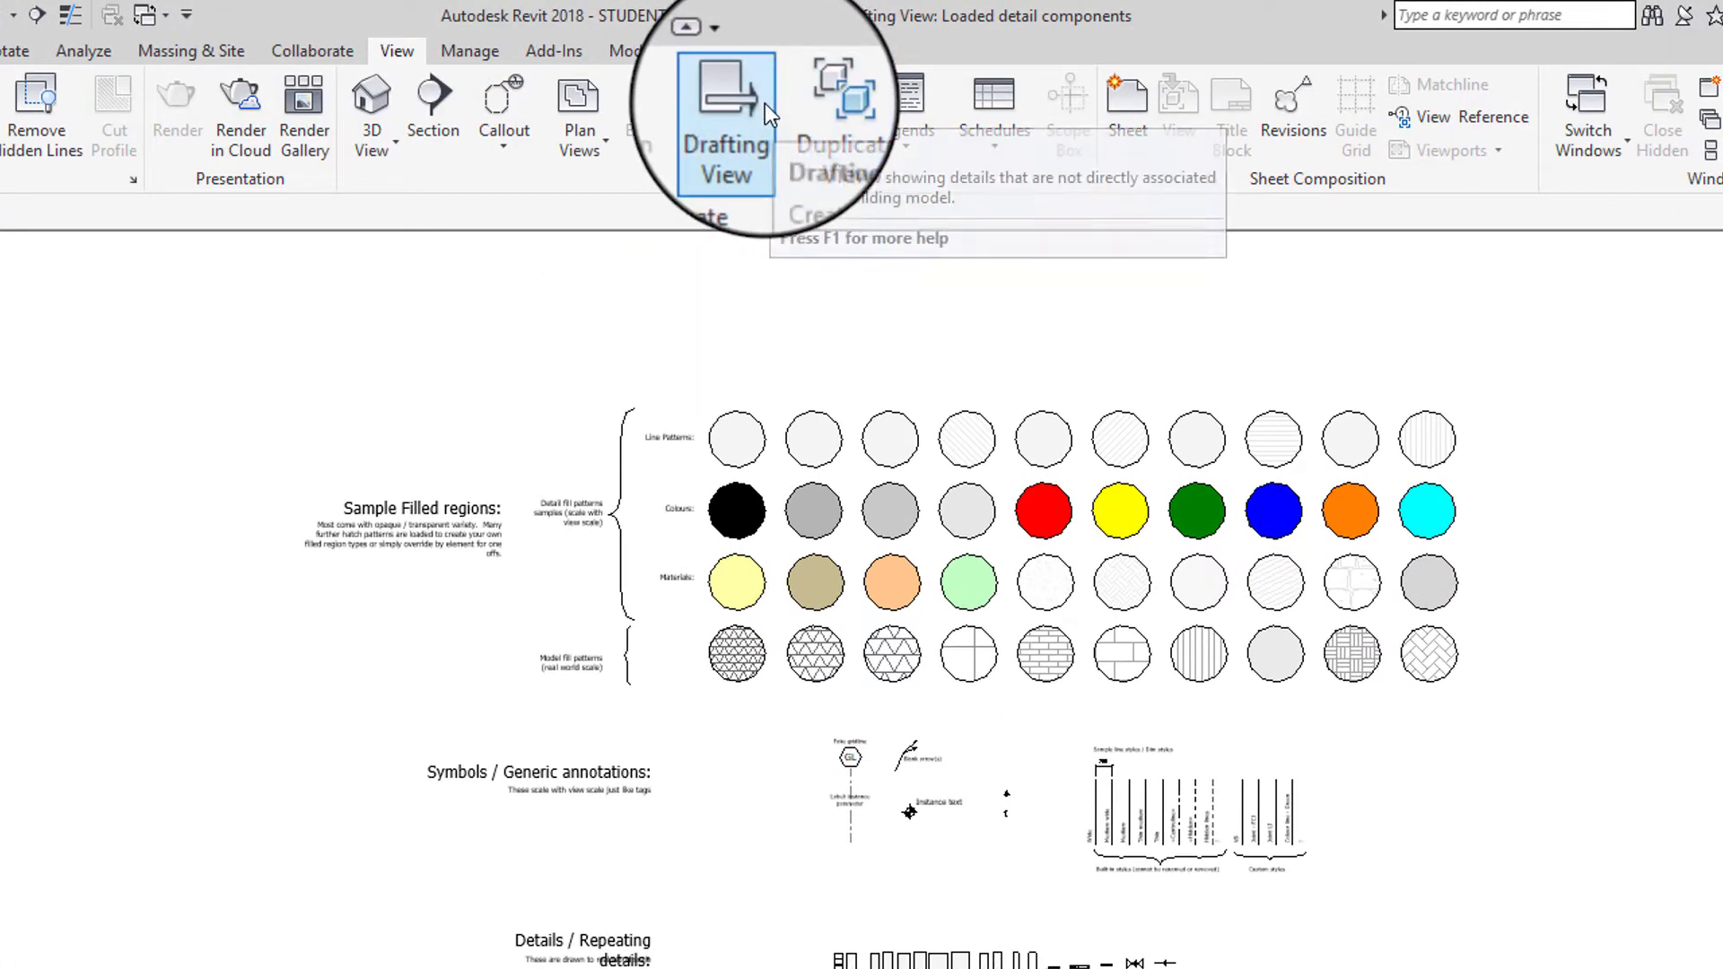
click(730, 102)
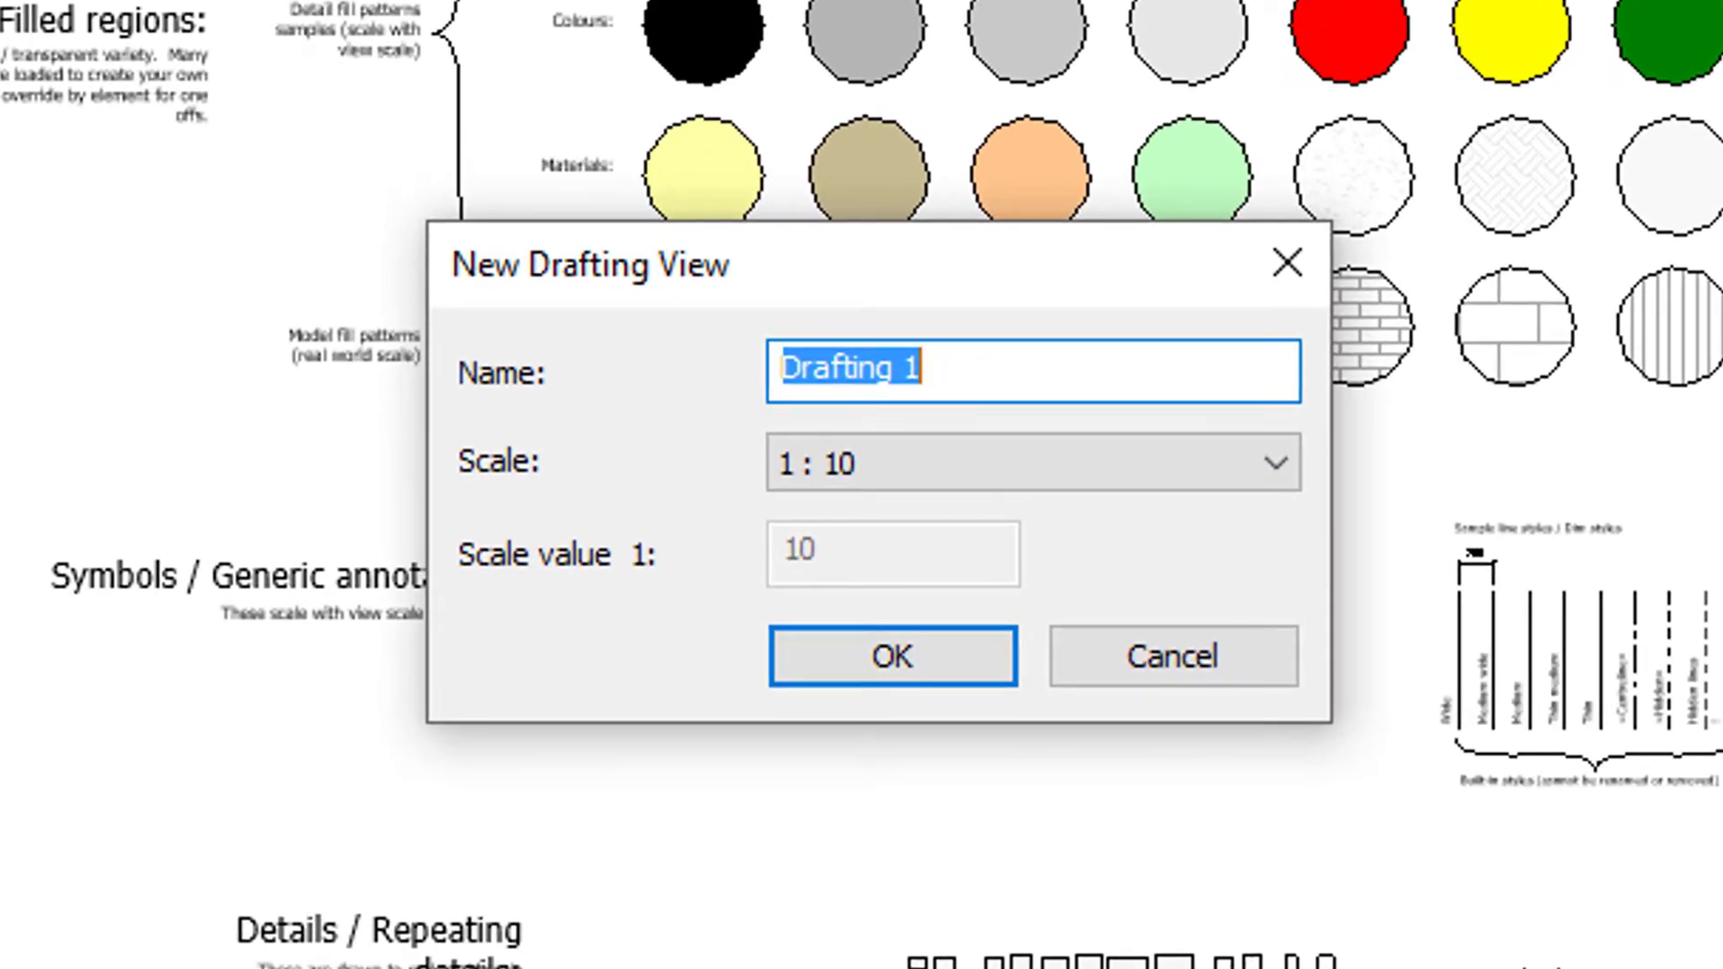
text(Portal Section)
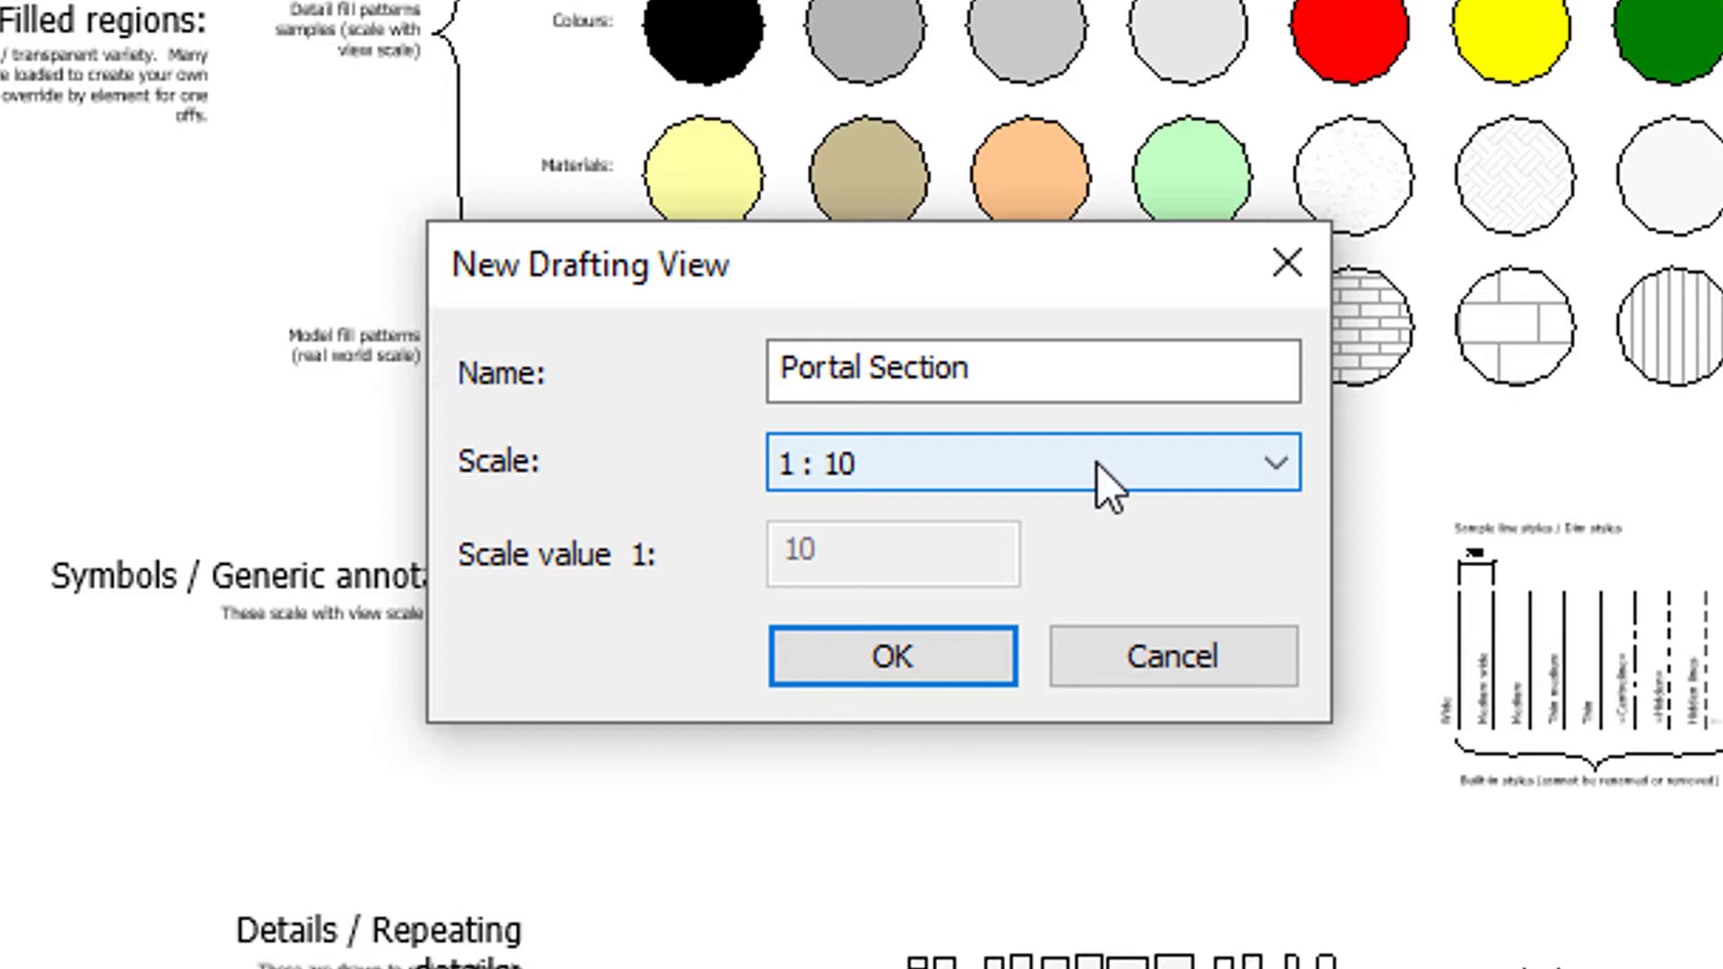
click(1096, 464)
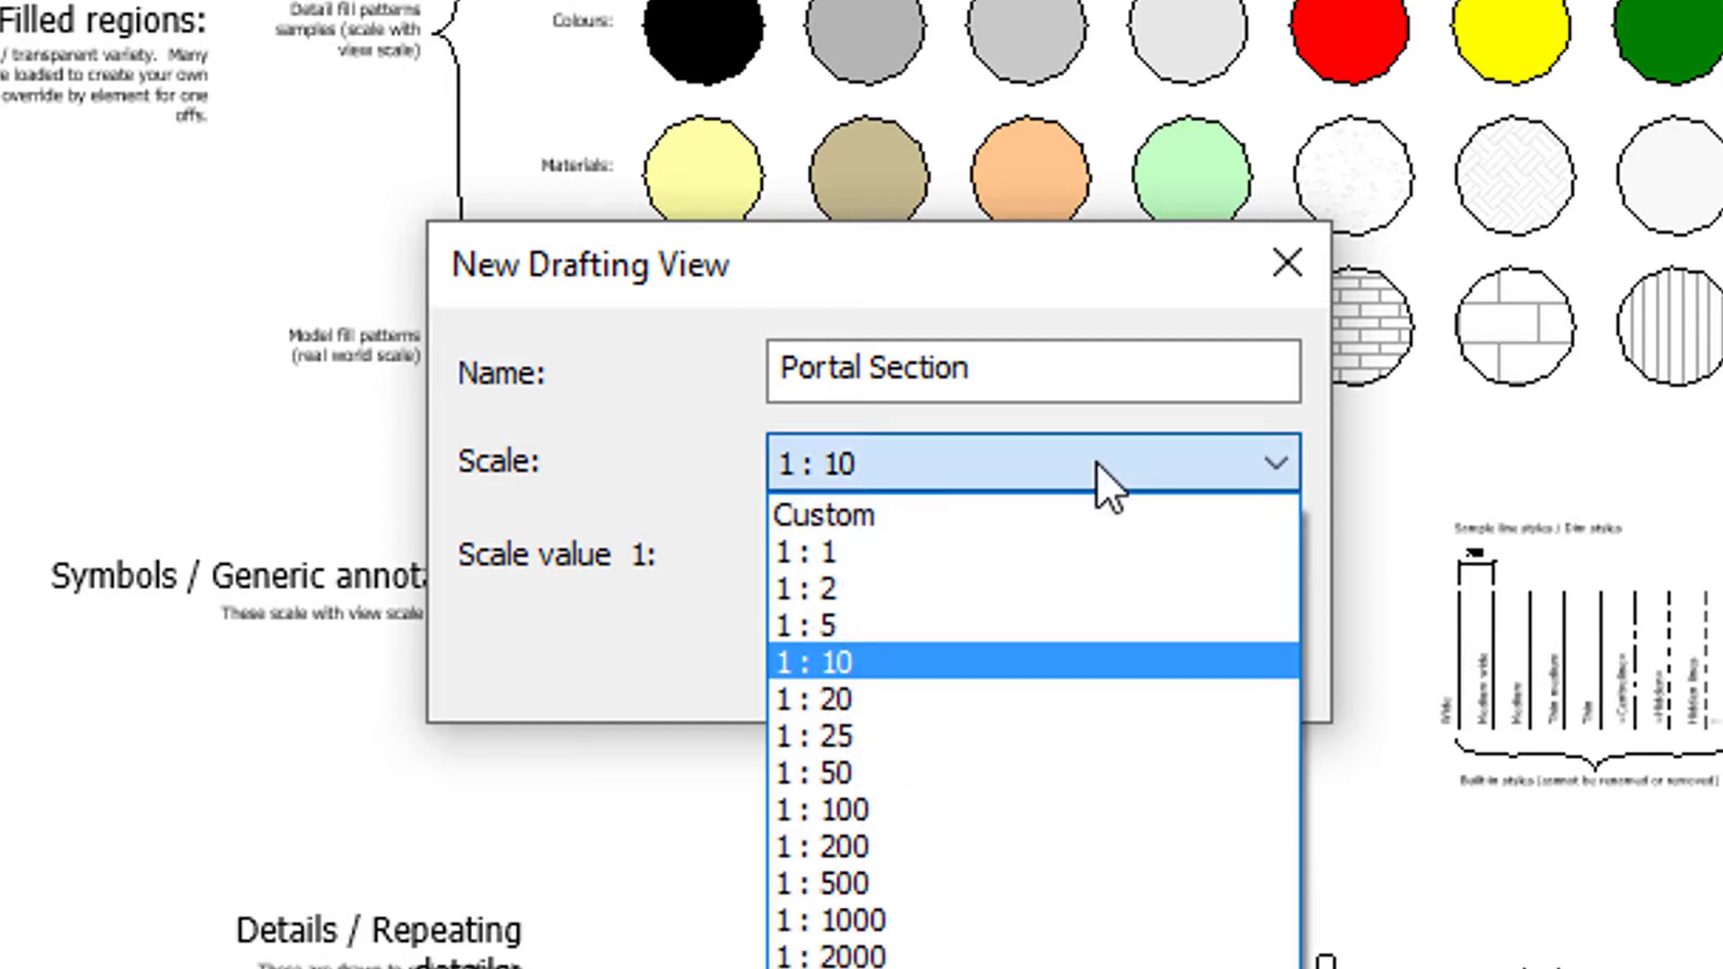
click(946, 771)
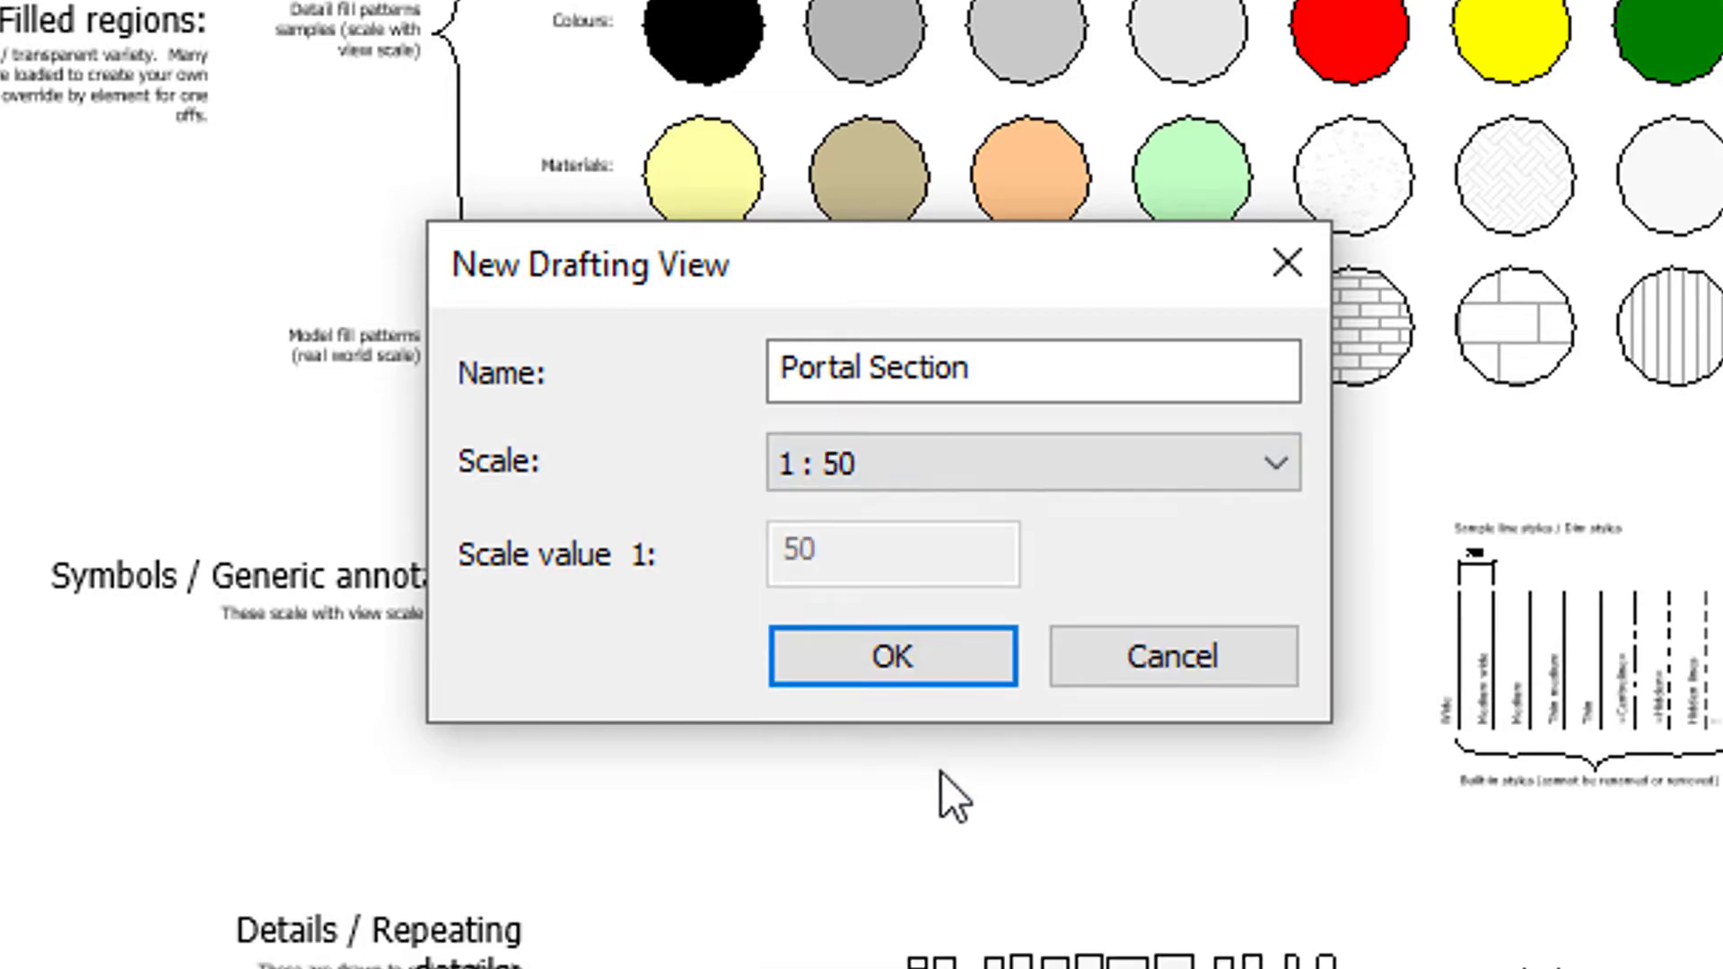
click(897, 657)
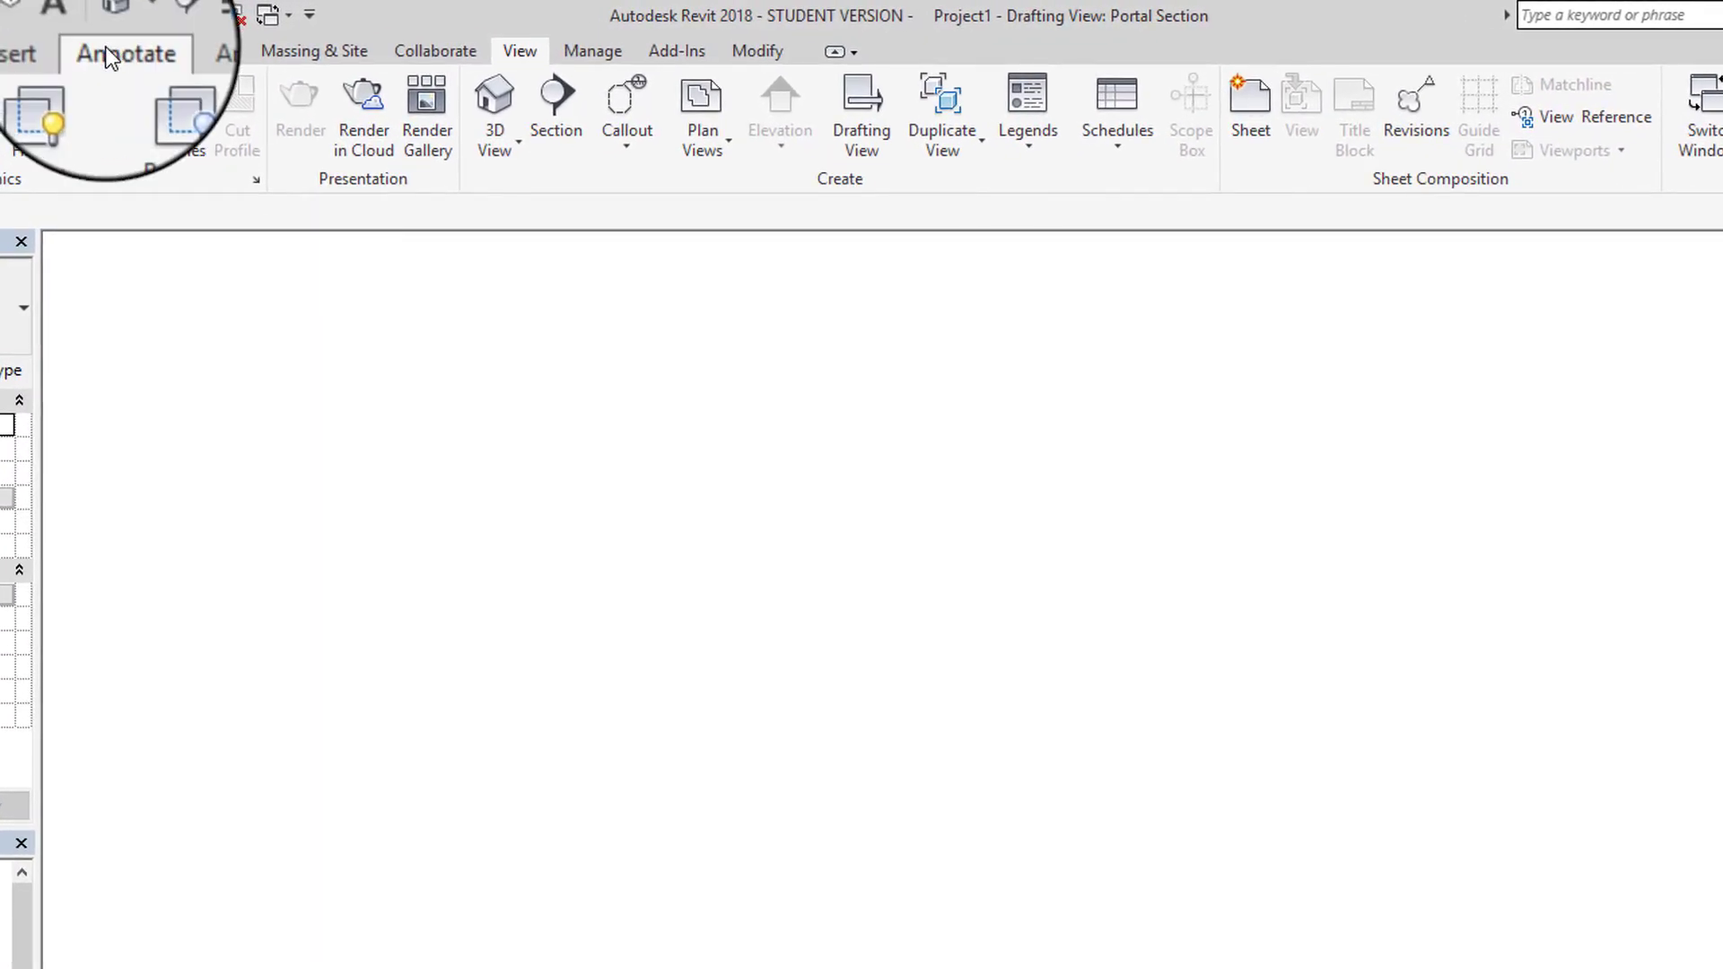
Sketch a closed rectangular filled region boundary 2000 mm wide and 650 mm high in the Portal Section view
click(108, 54)
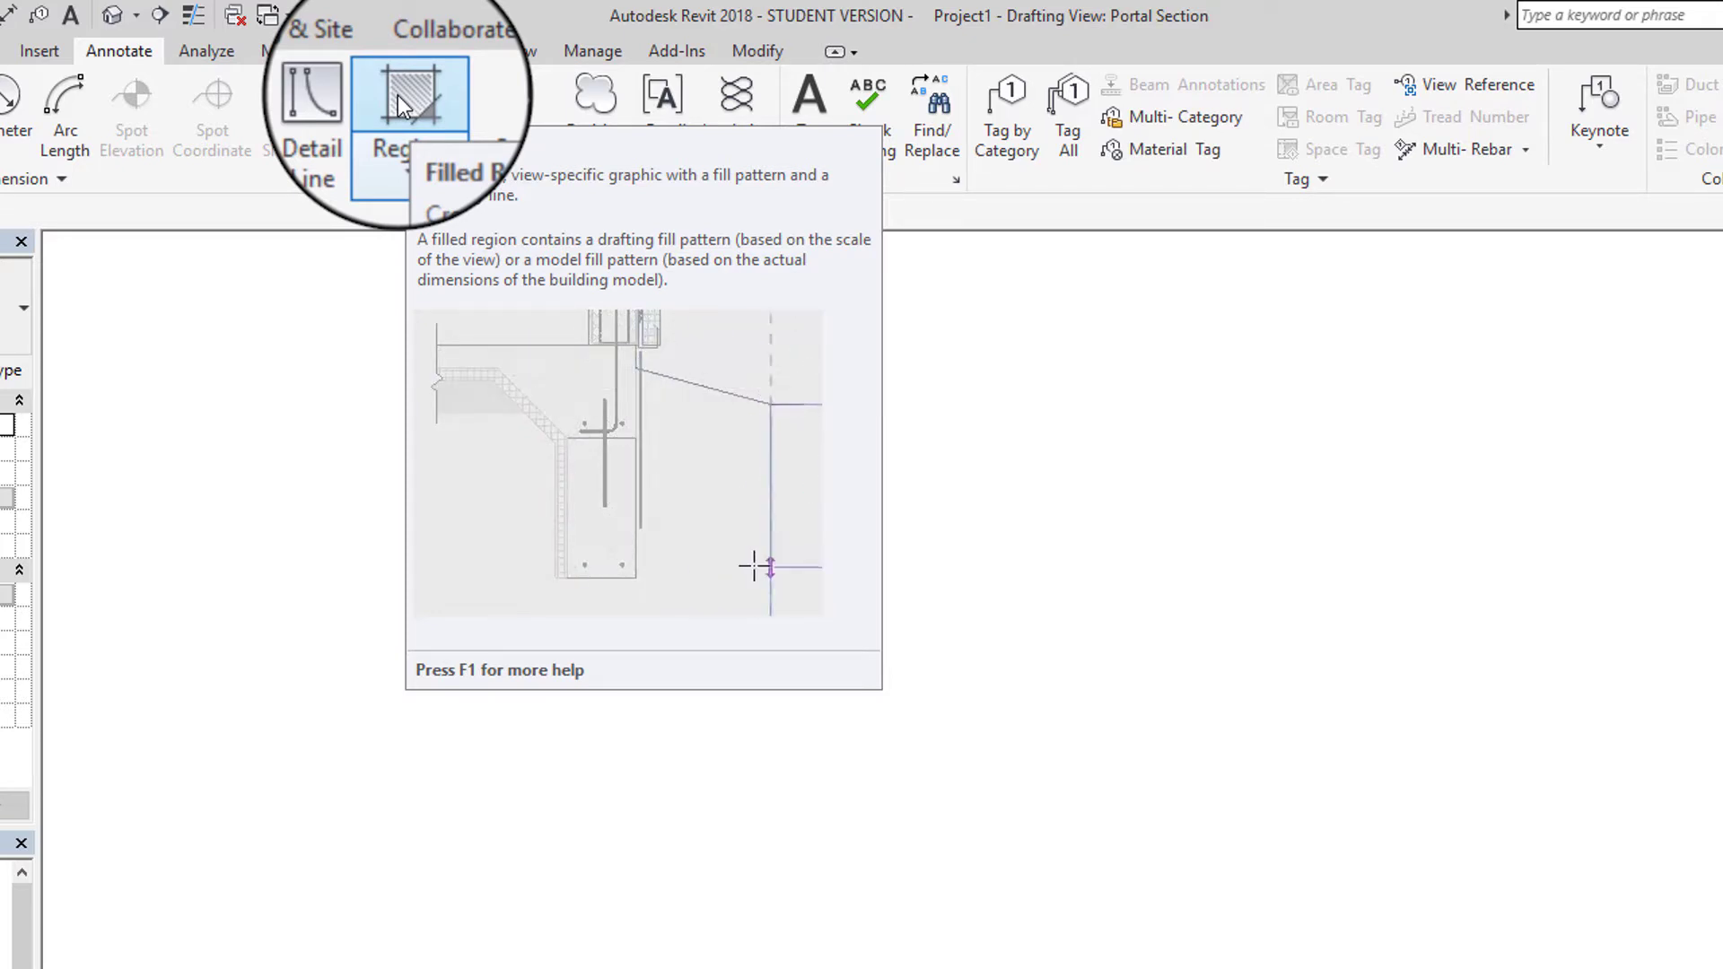
click(397, 94)
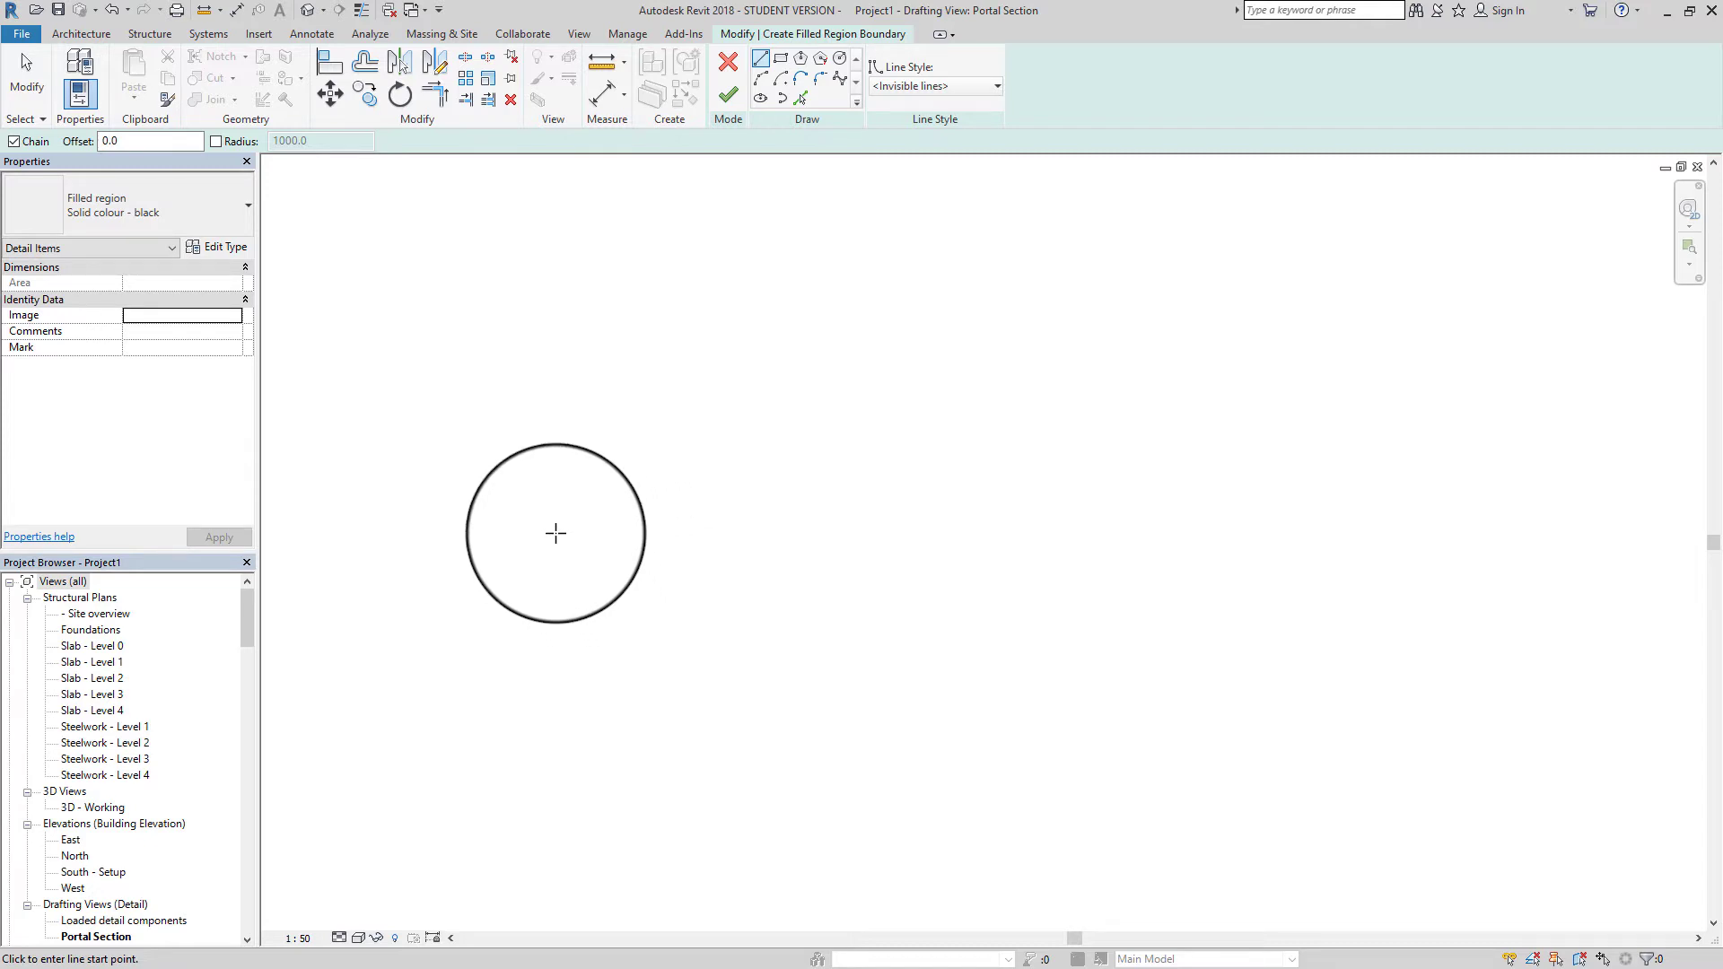
click(535, 542)
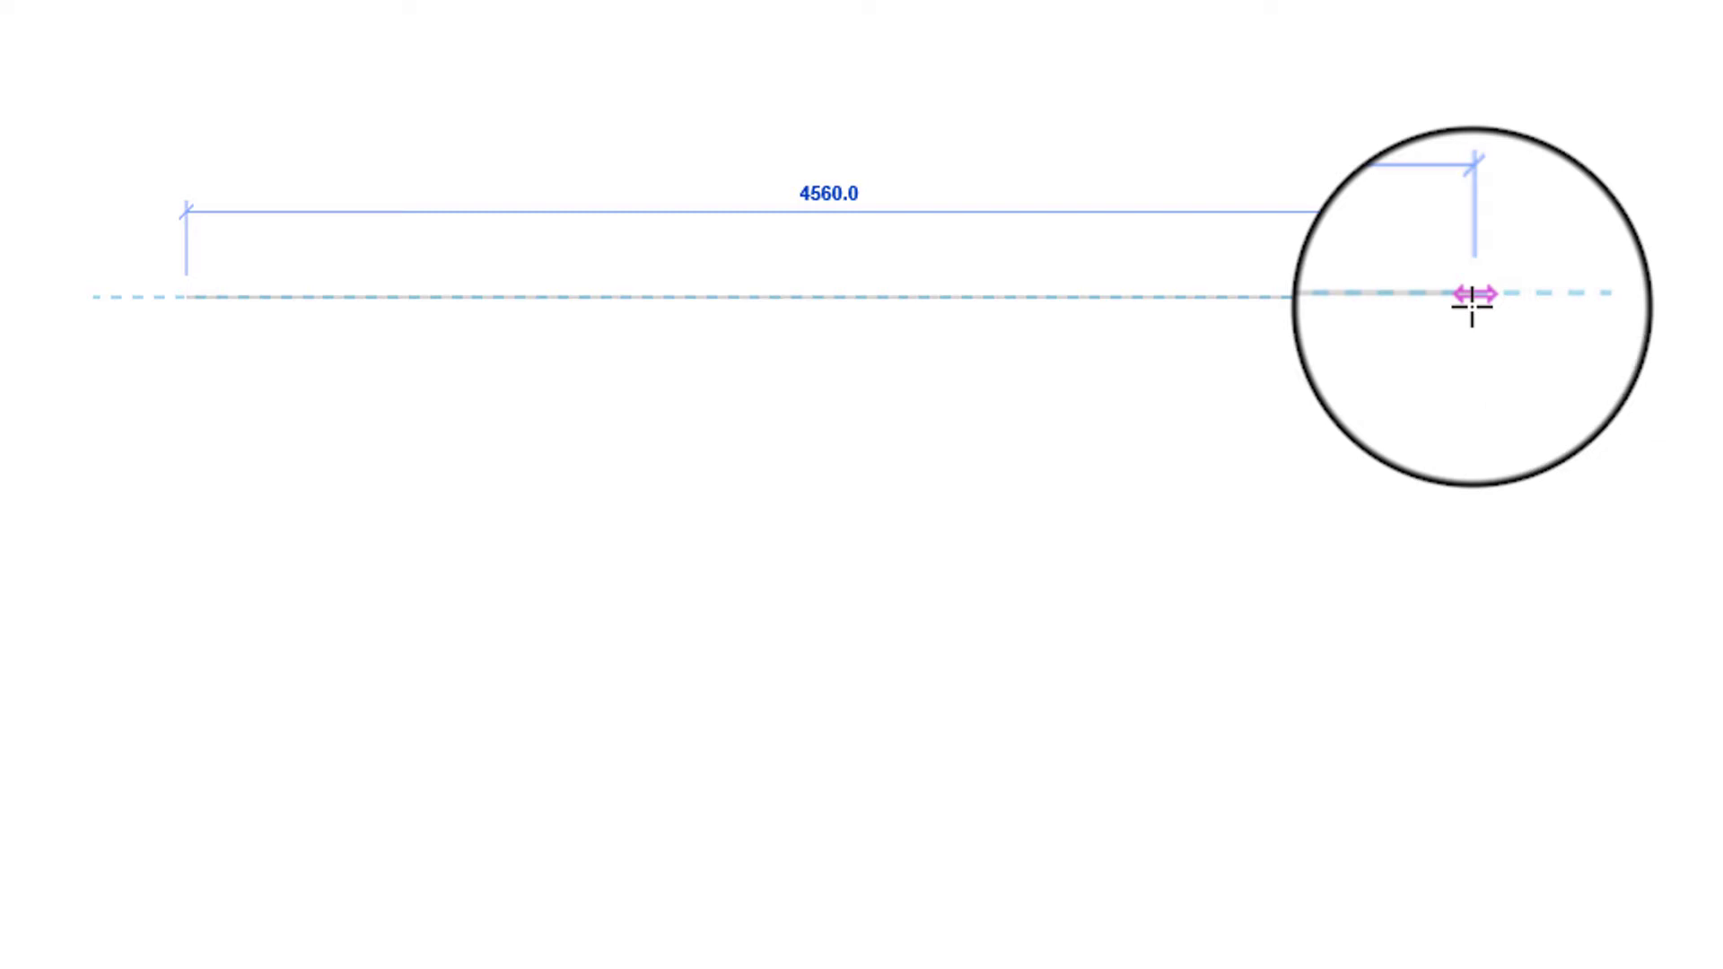
text(2000)
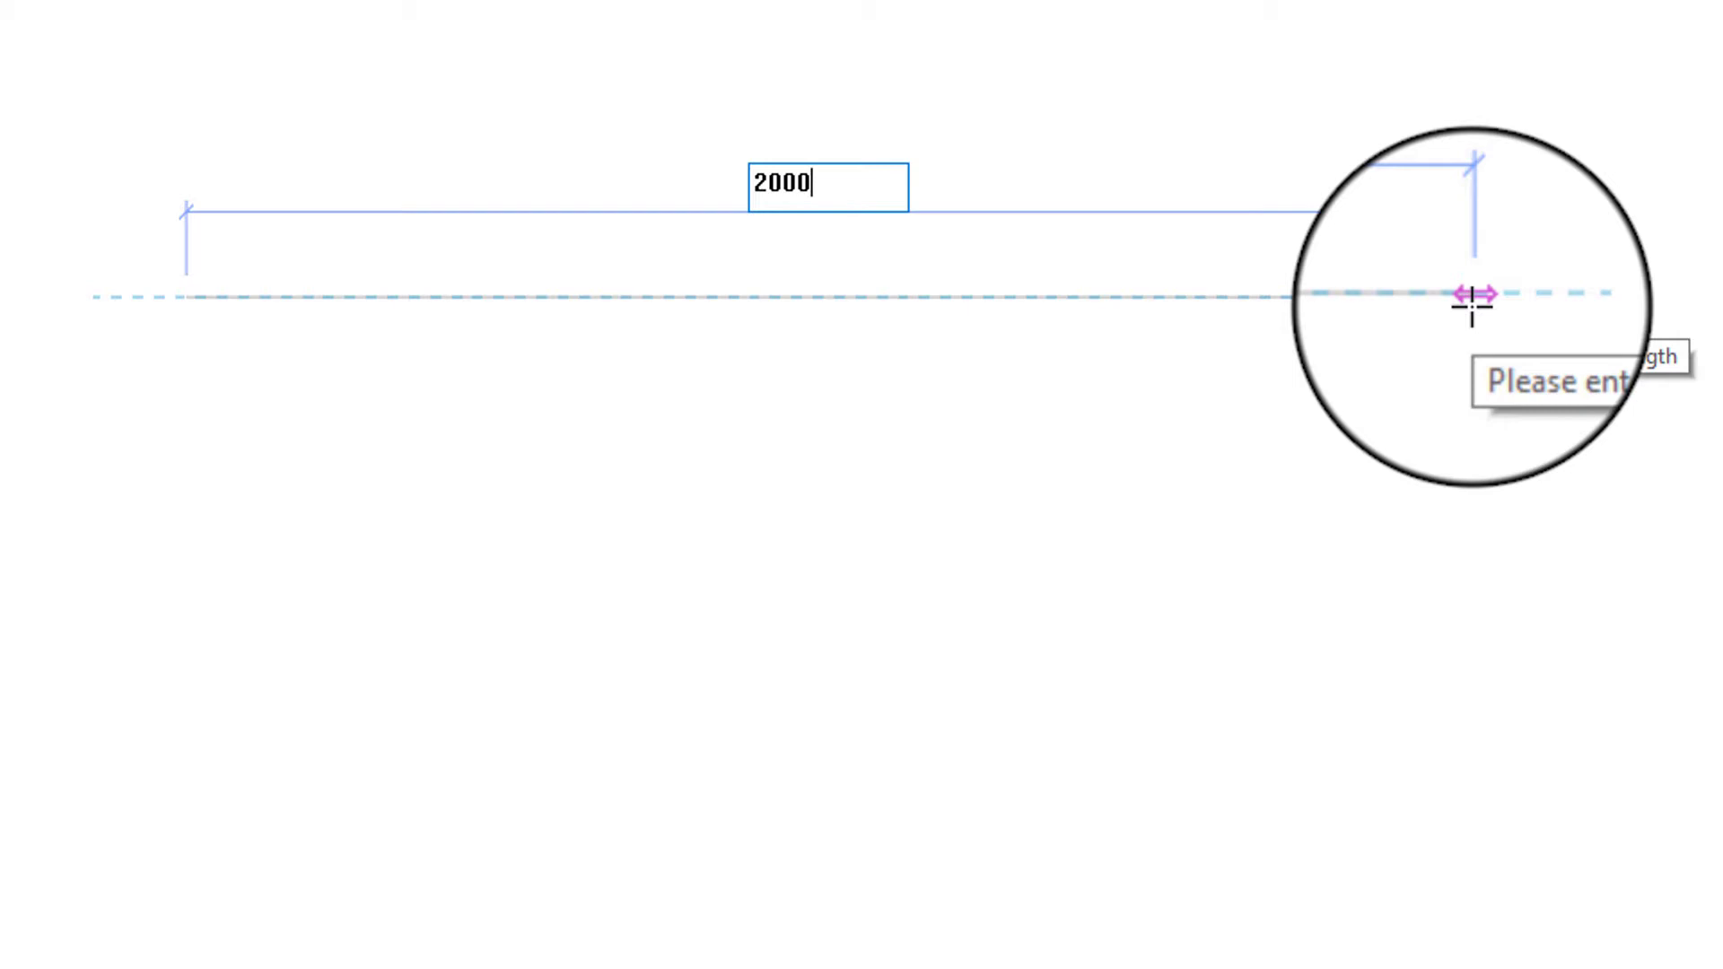
key(Return)
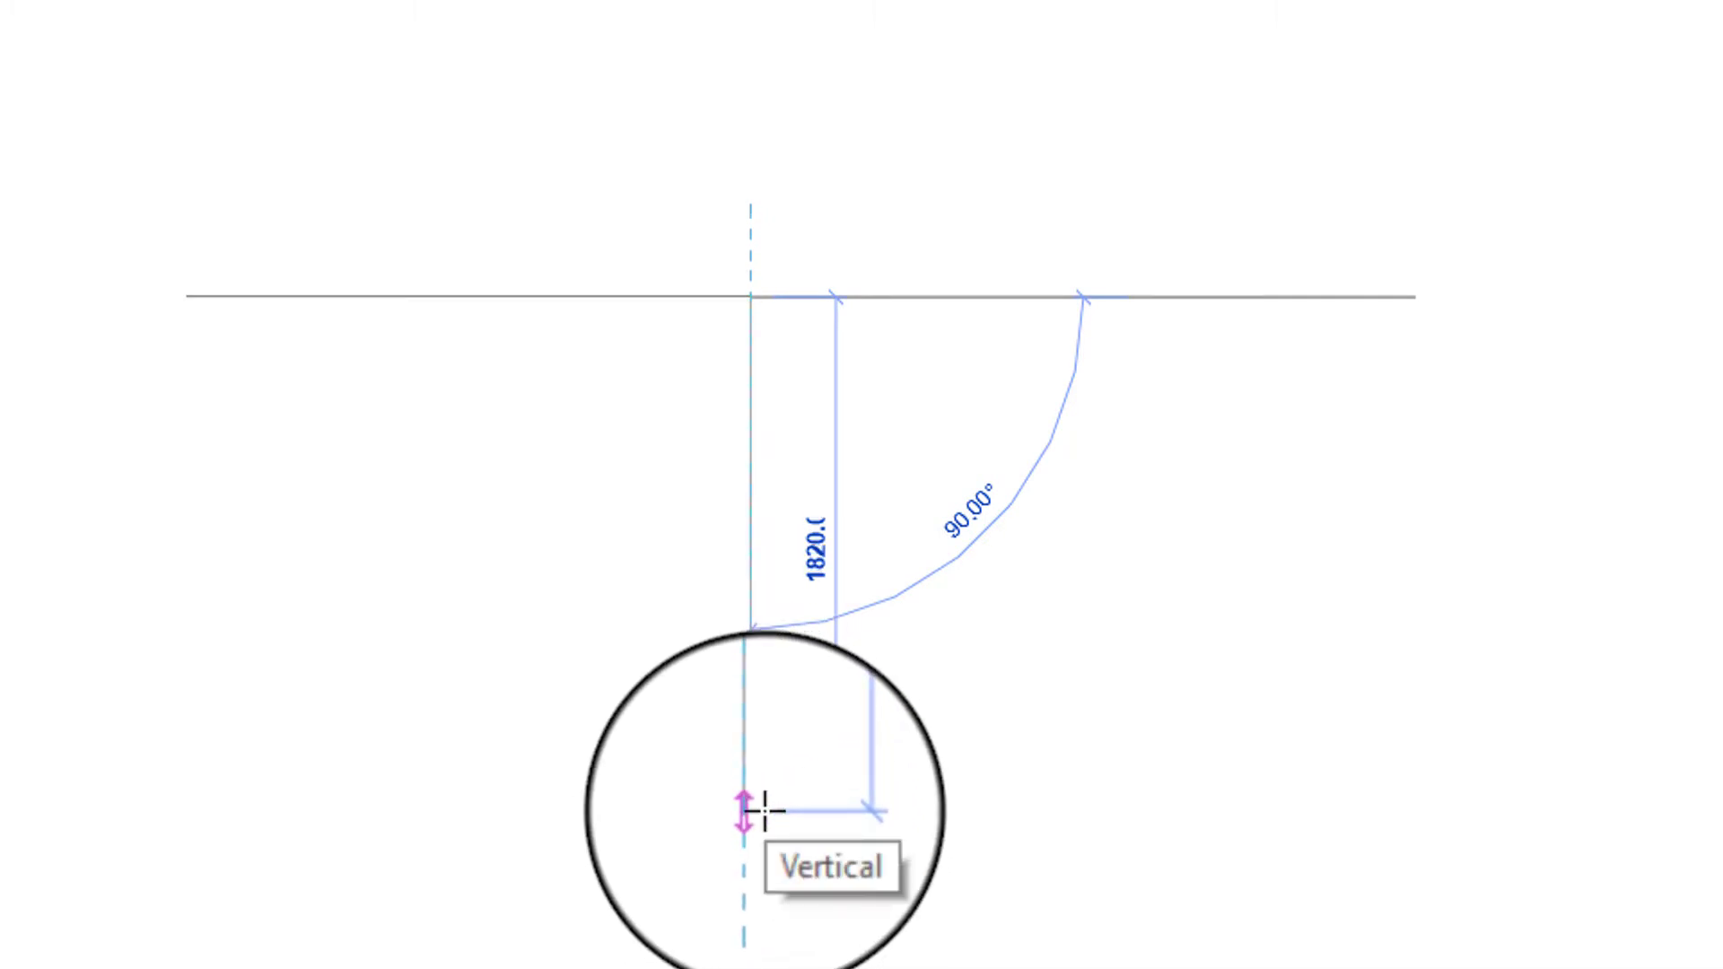
text(650)
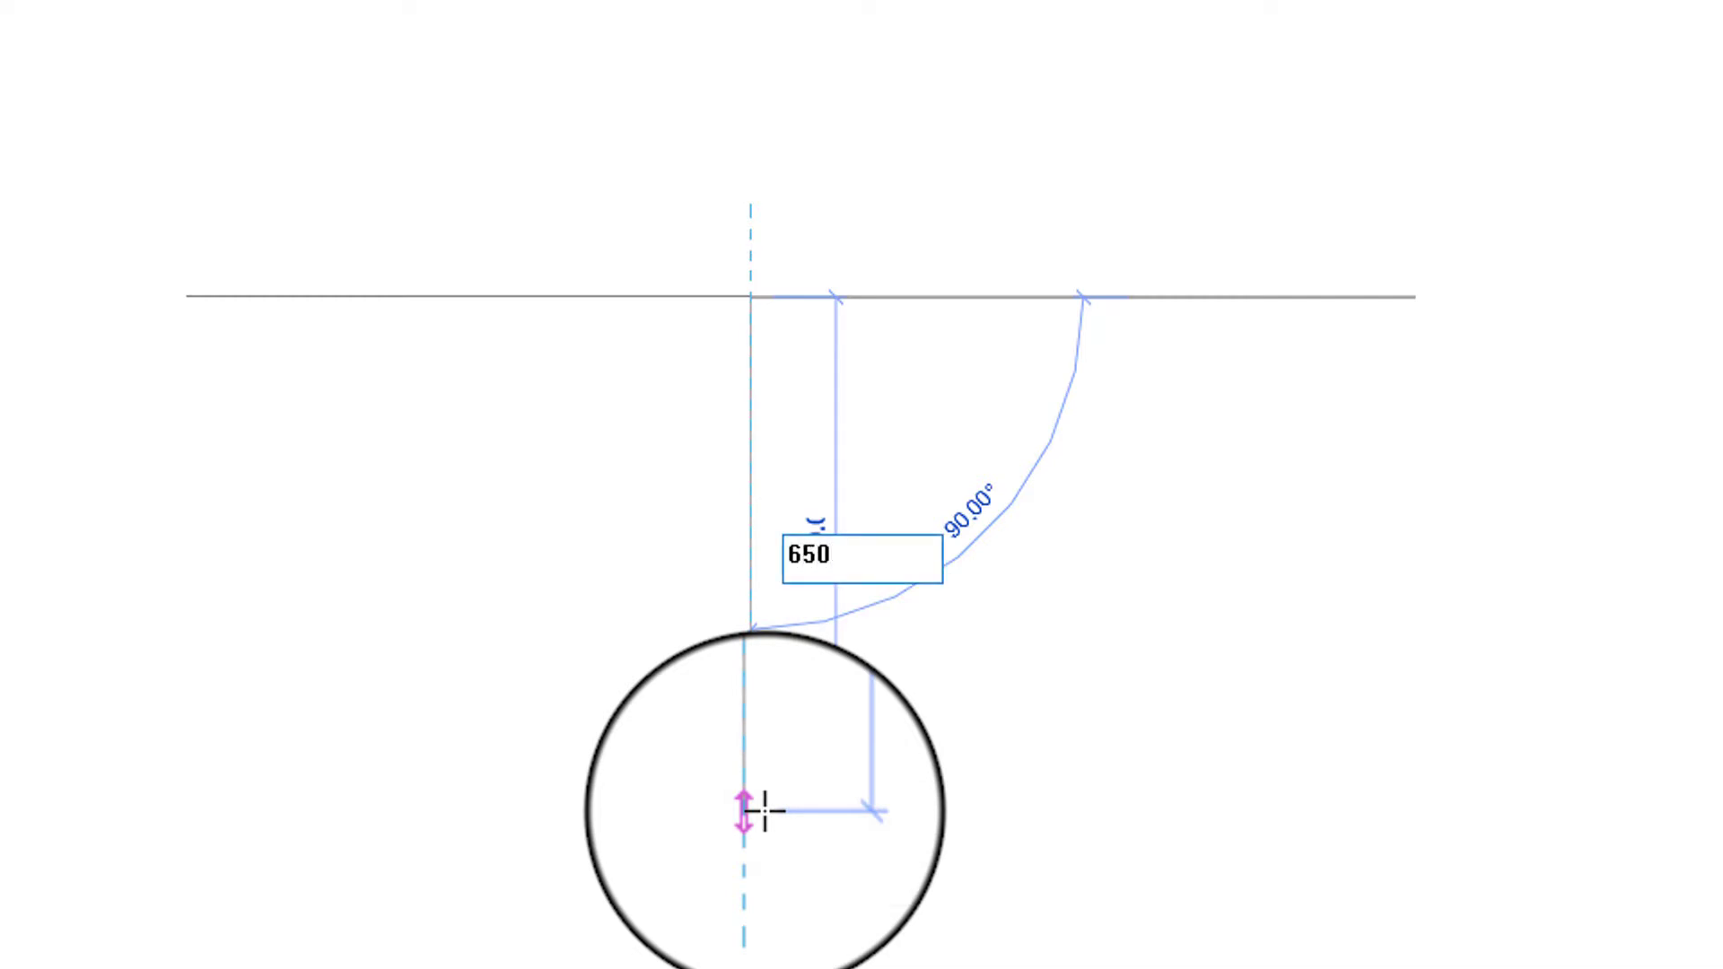
key(Return)
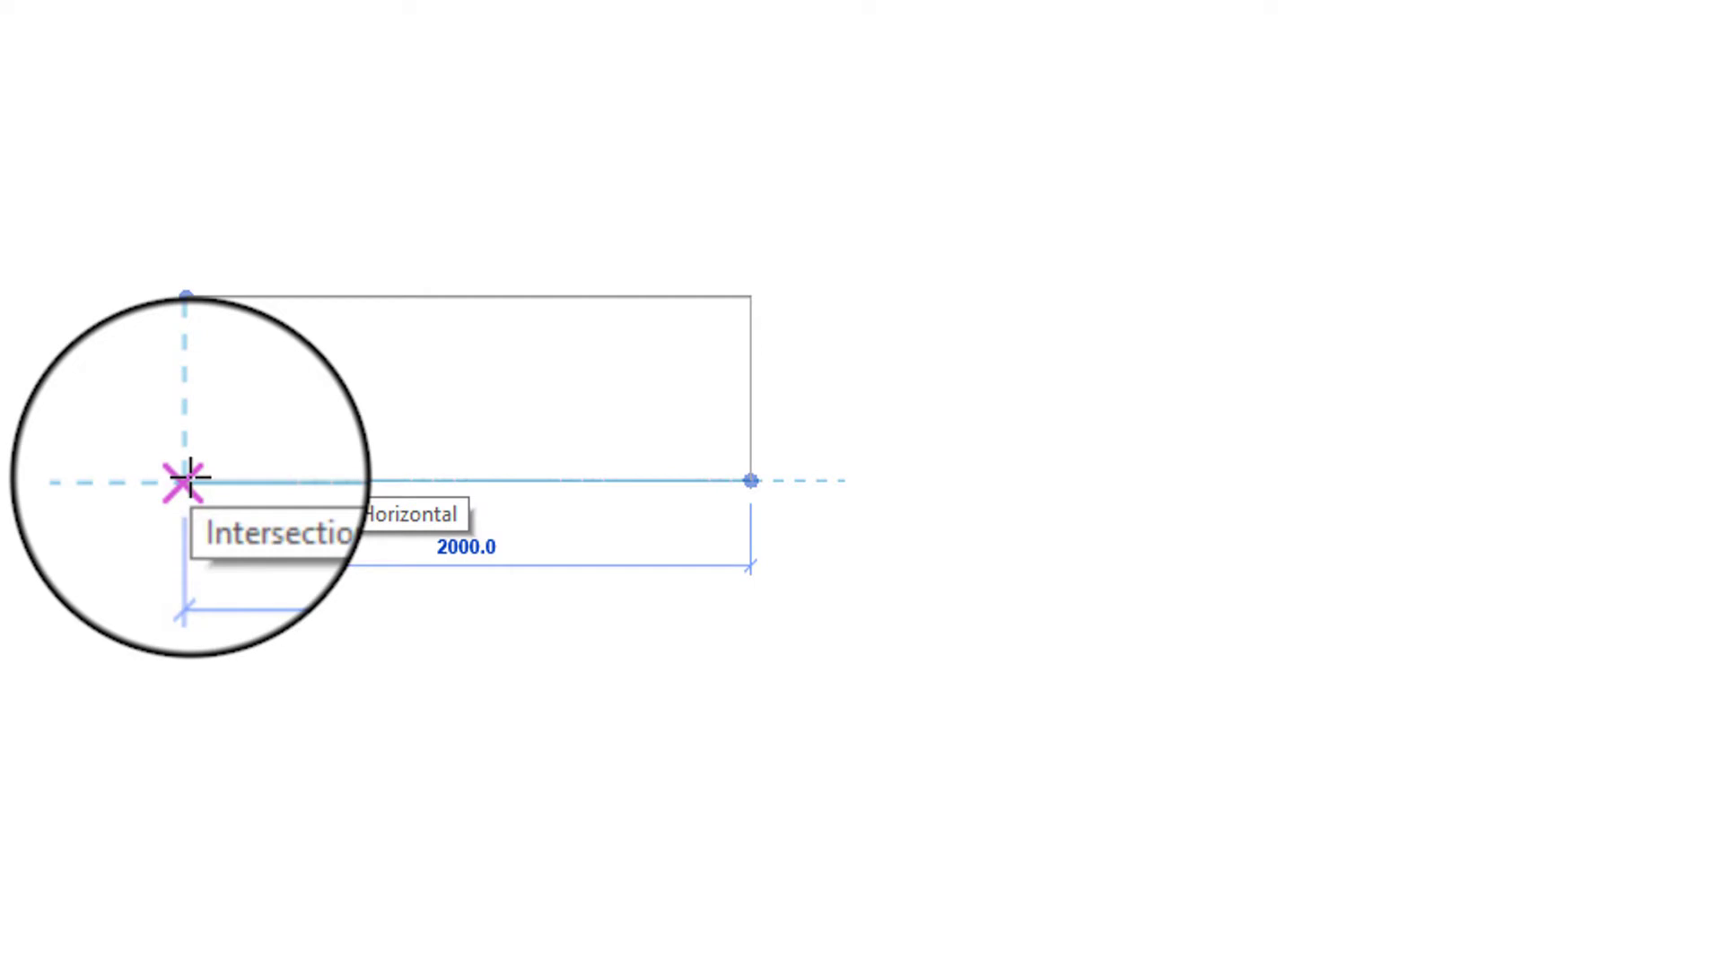
click(189, 478)
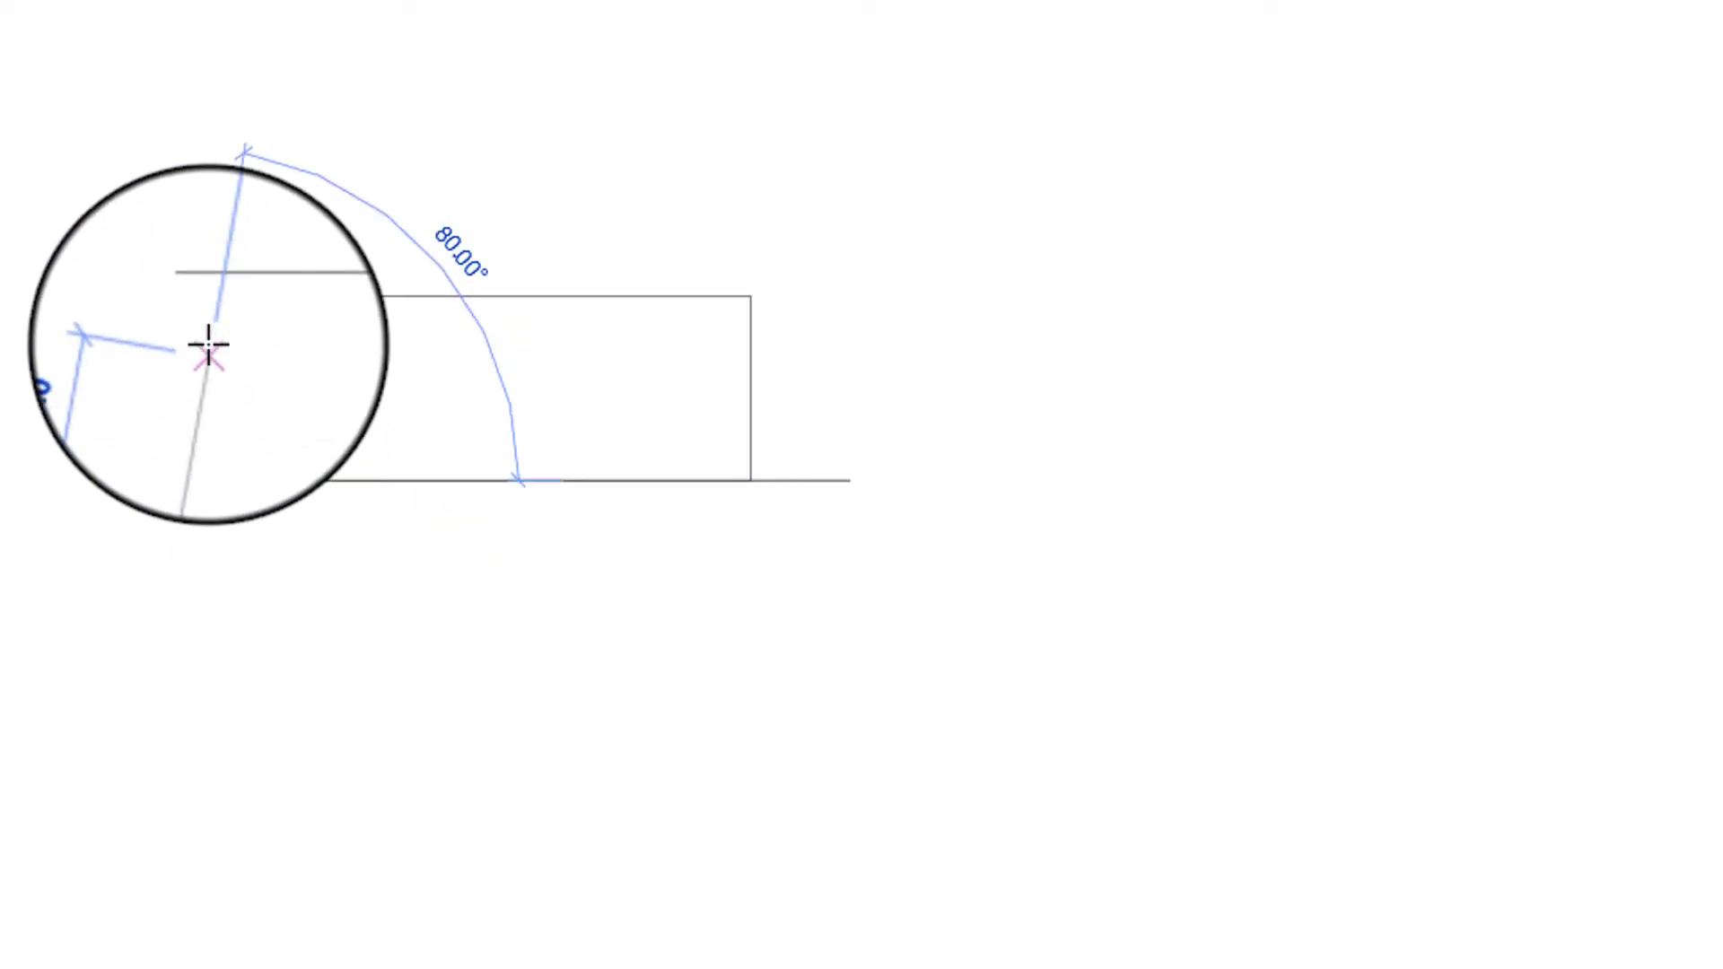
click(186, 296)
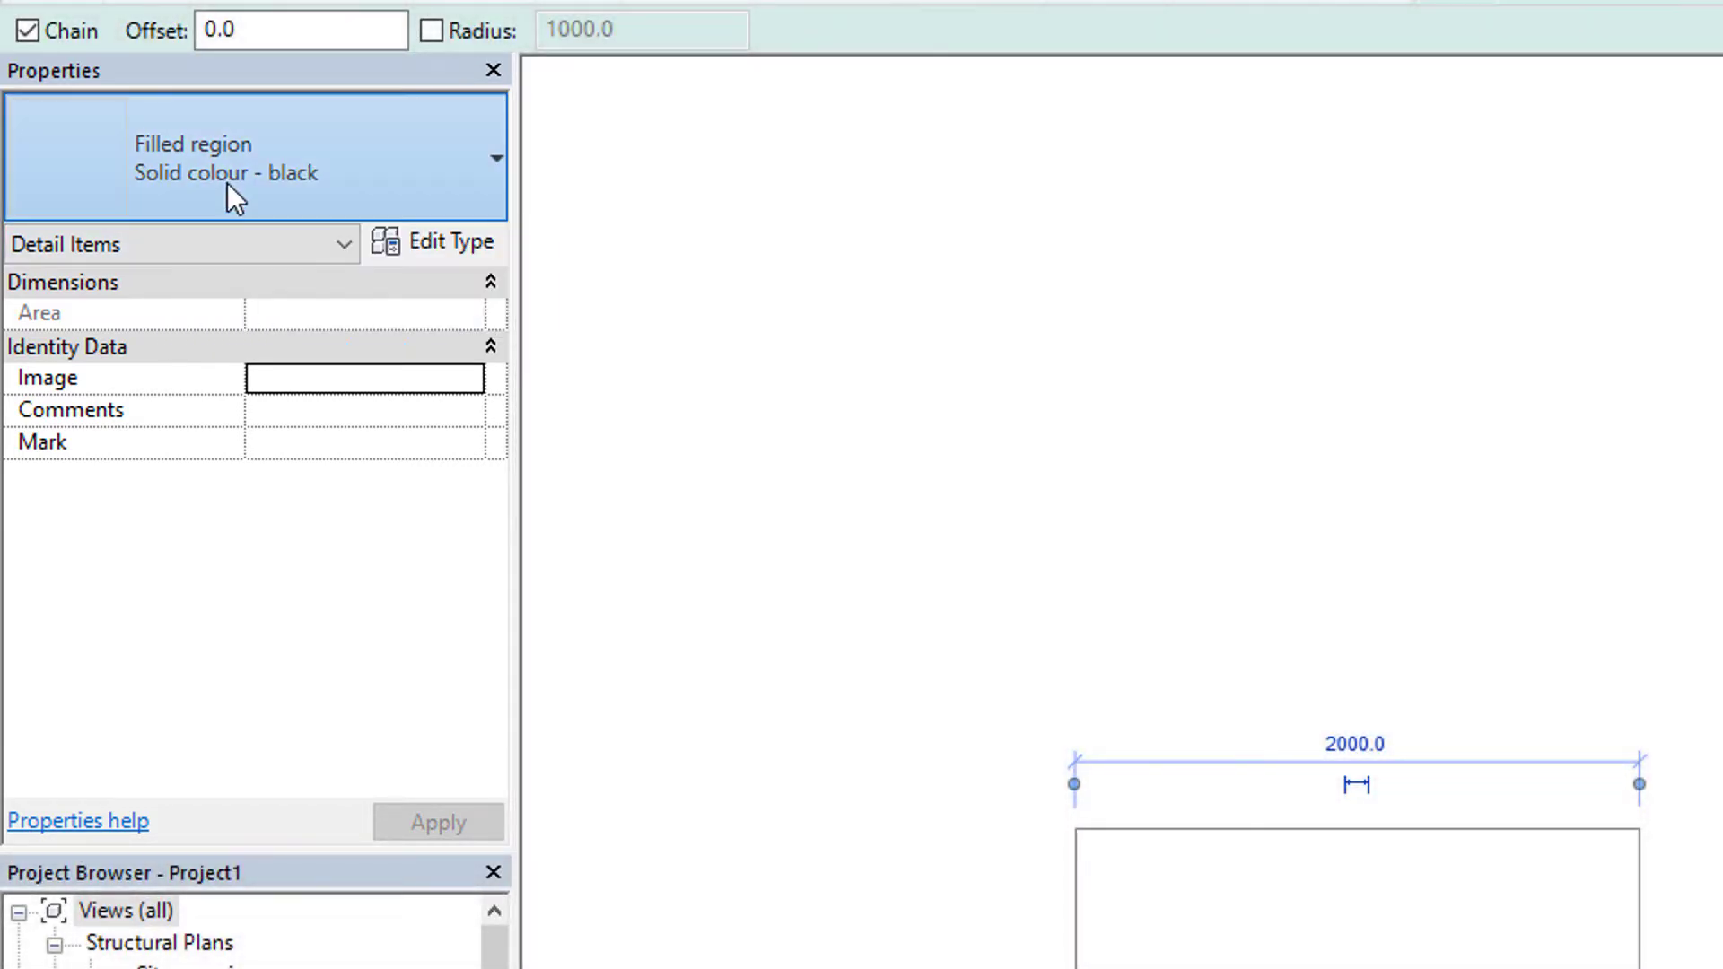
Set the filled region type to Material - Concrete opaque and finish the region
click(228, 183)
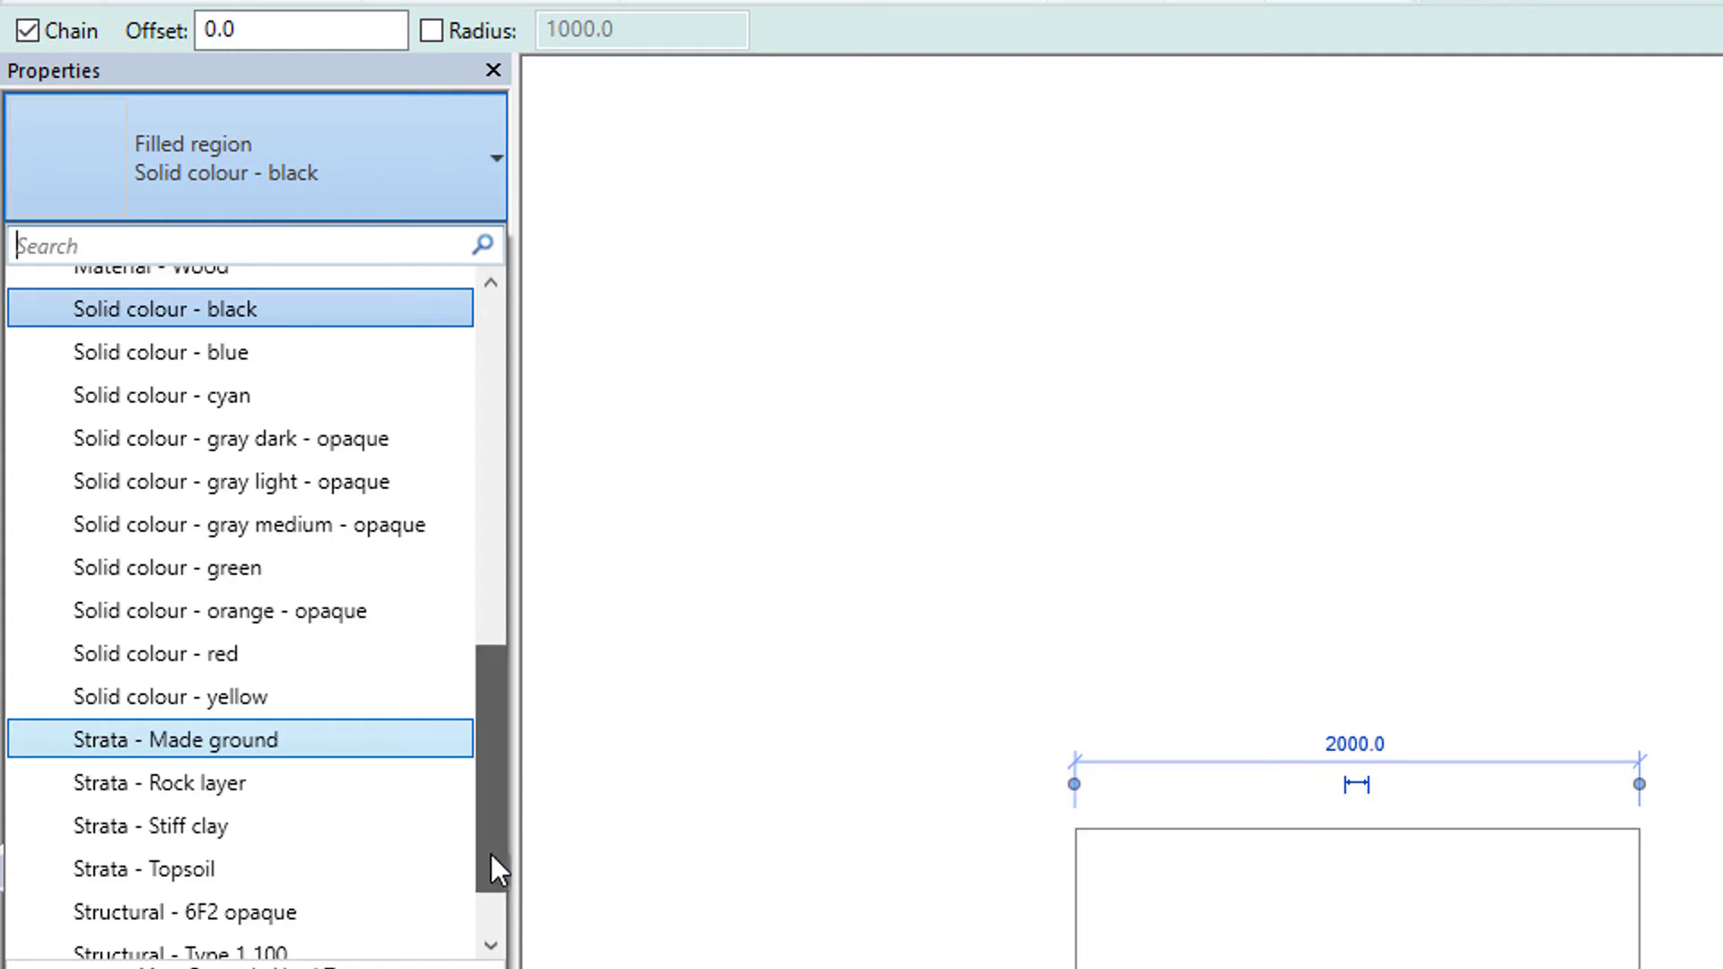
drag(492, 854, 488, 635)
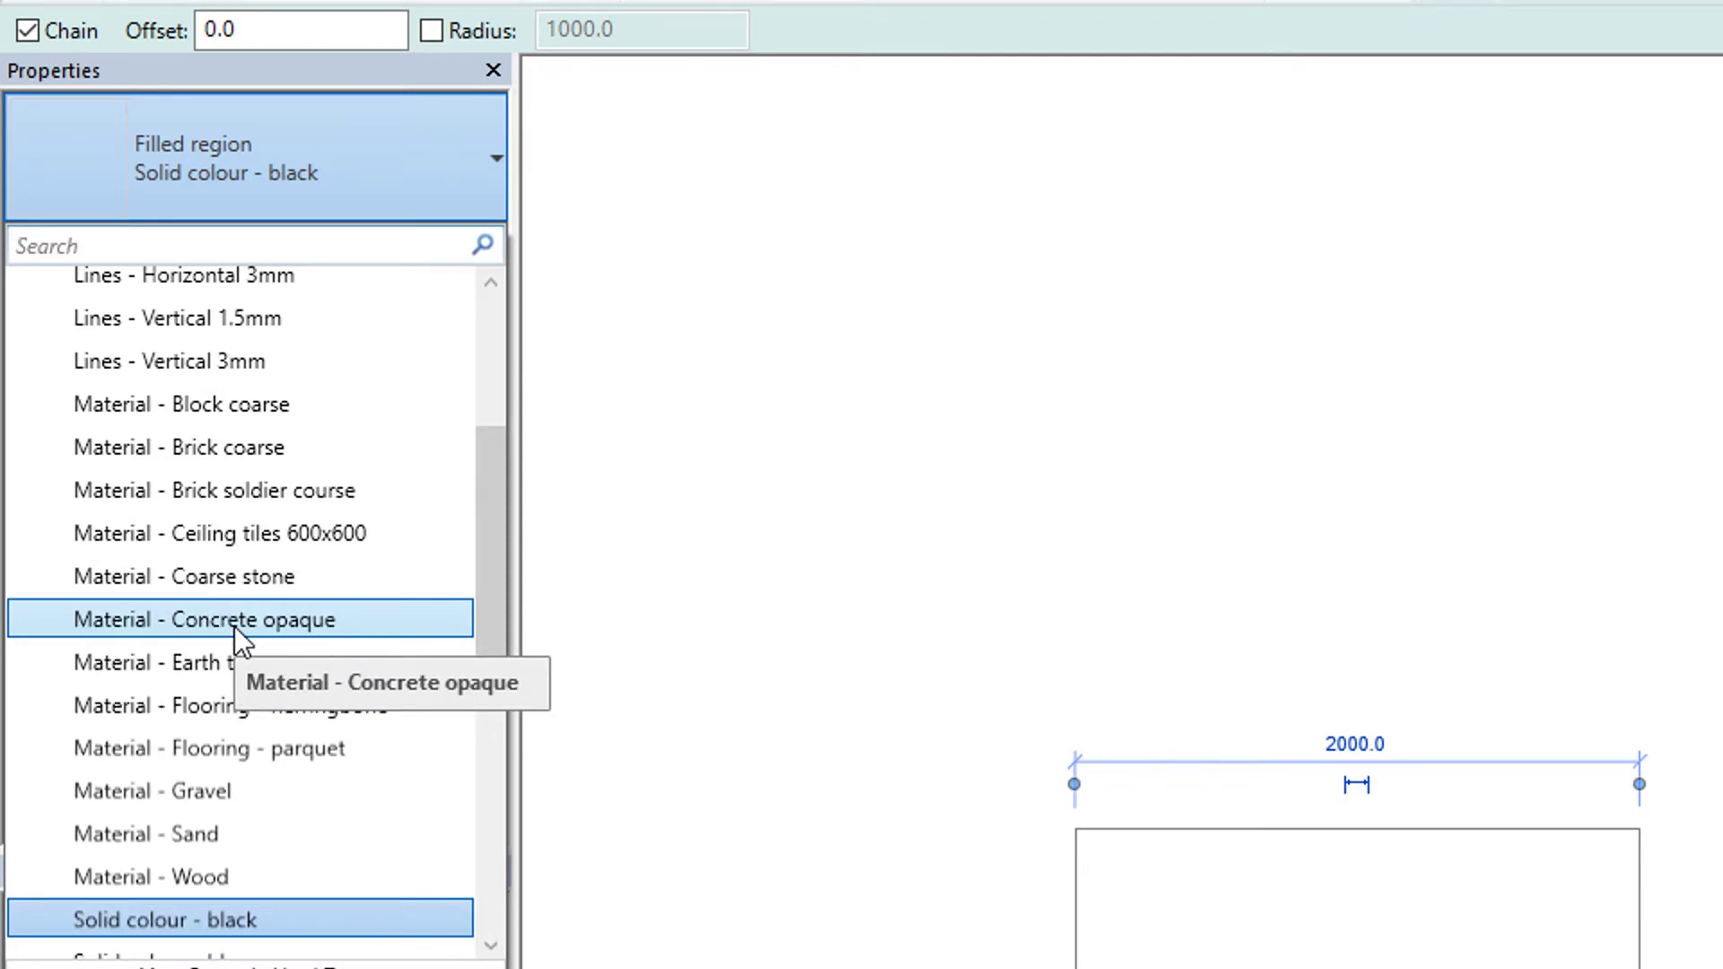
click(234, 626)
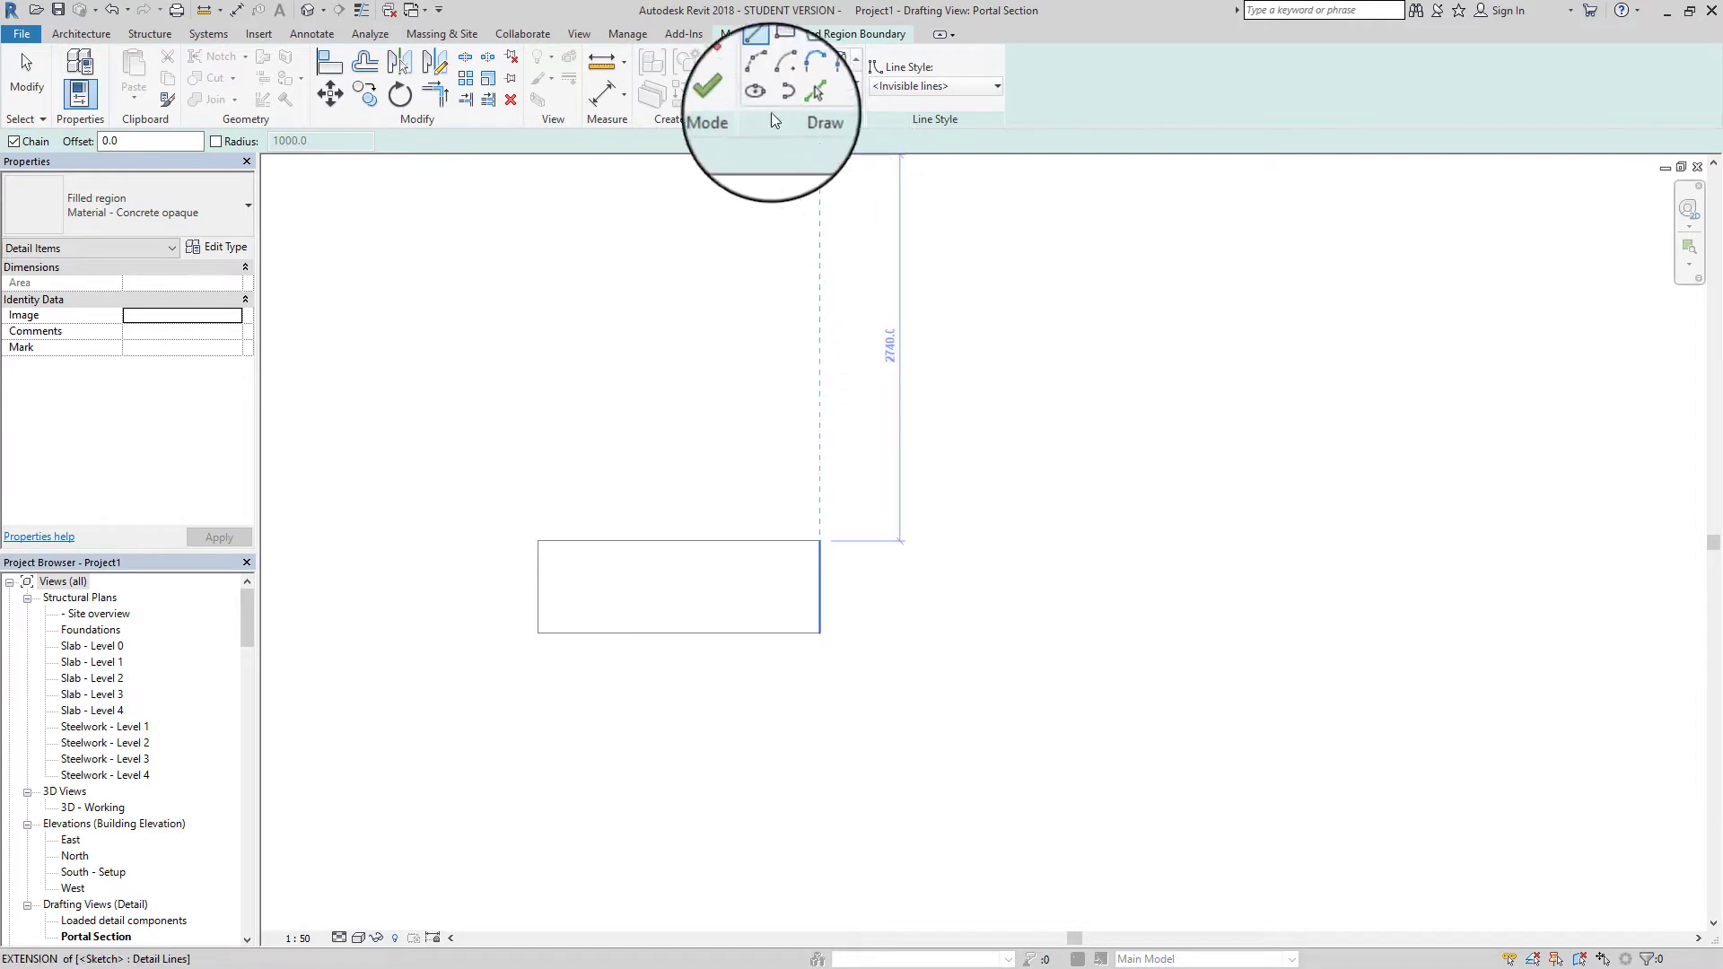
click(726, 99)
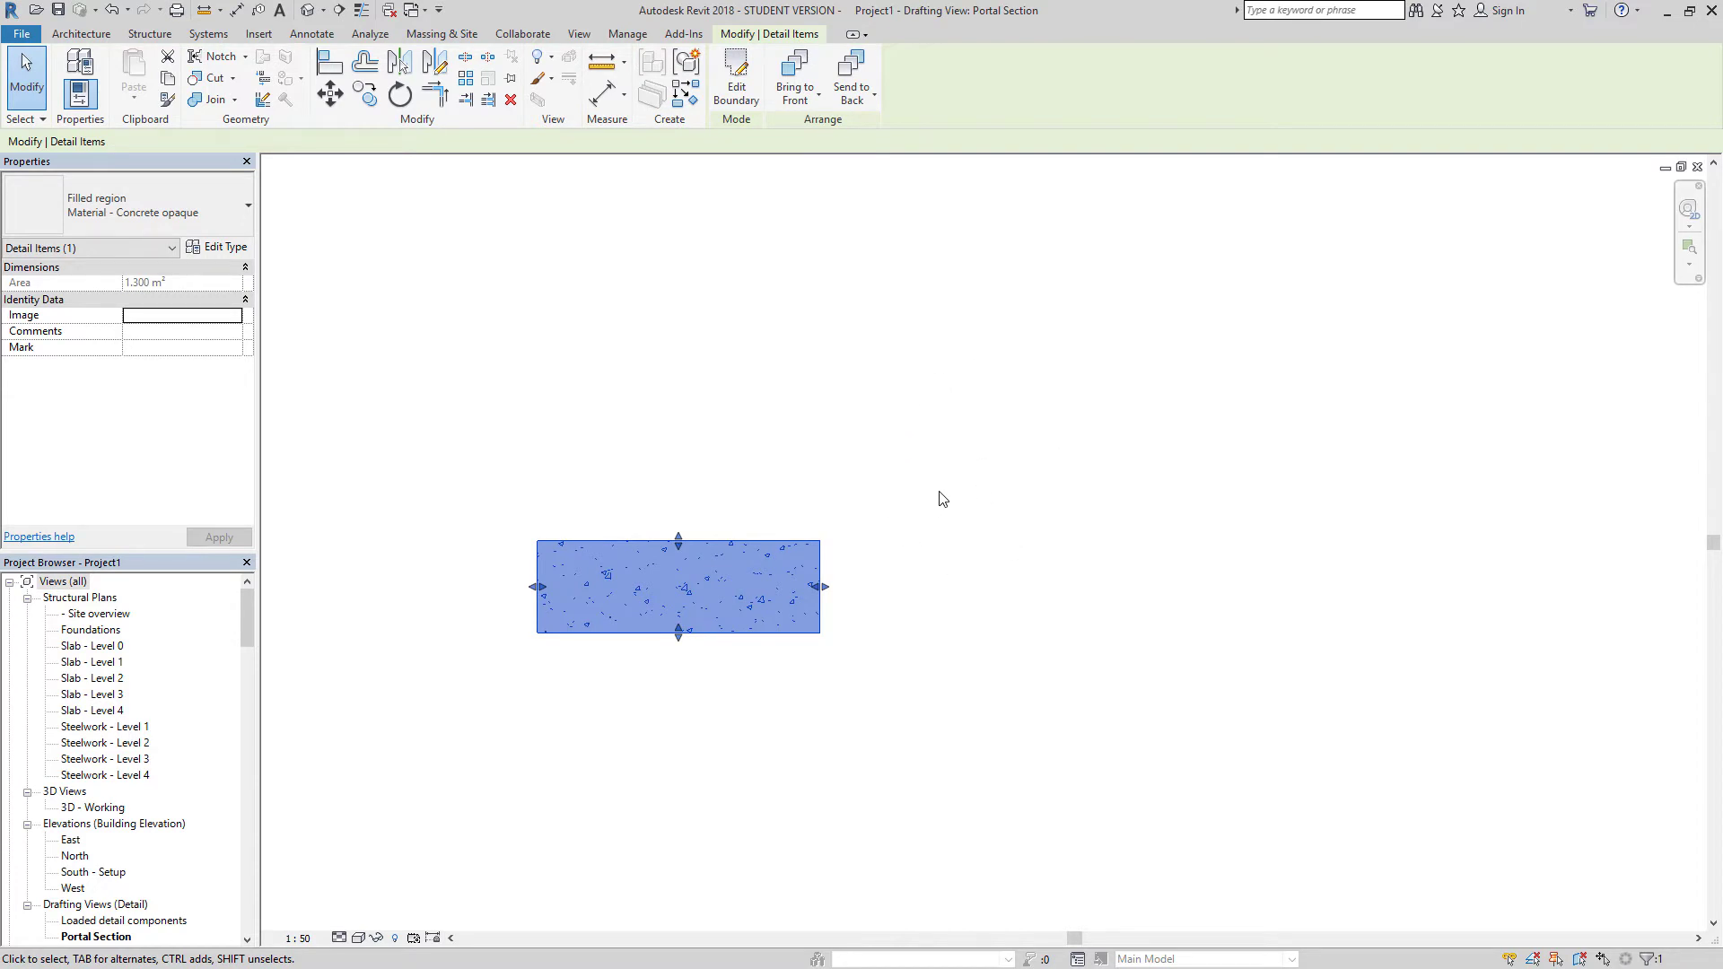
key(Escape)
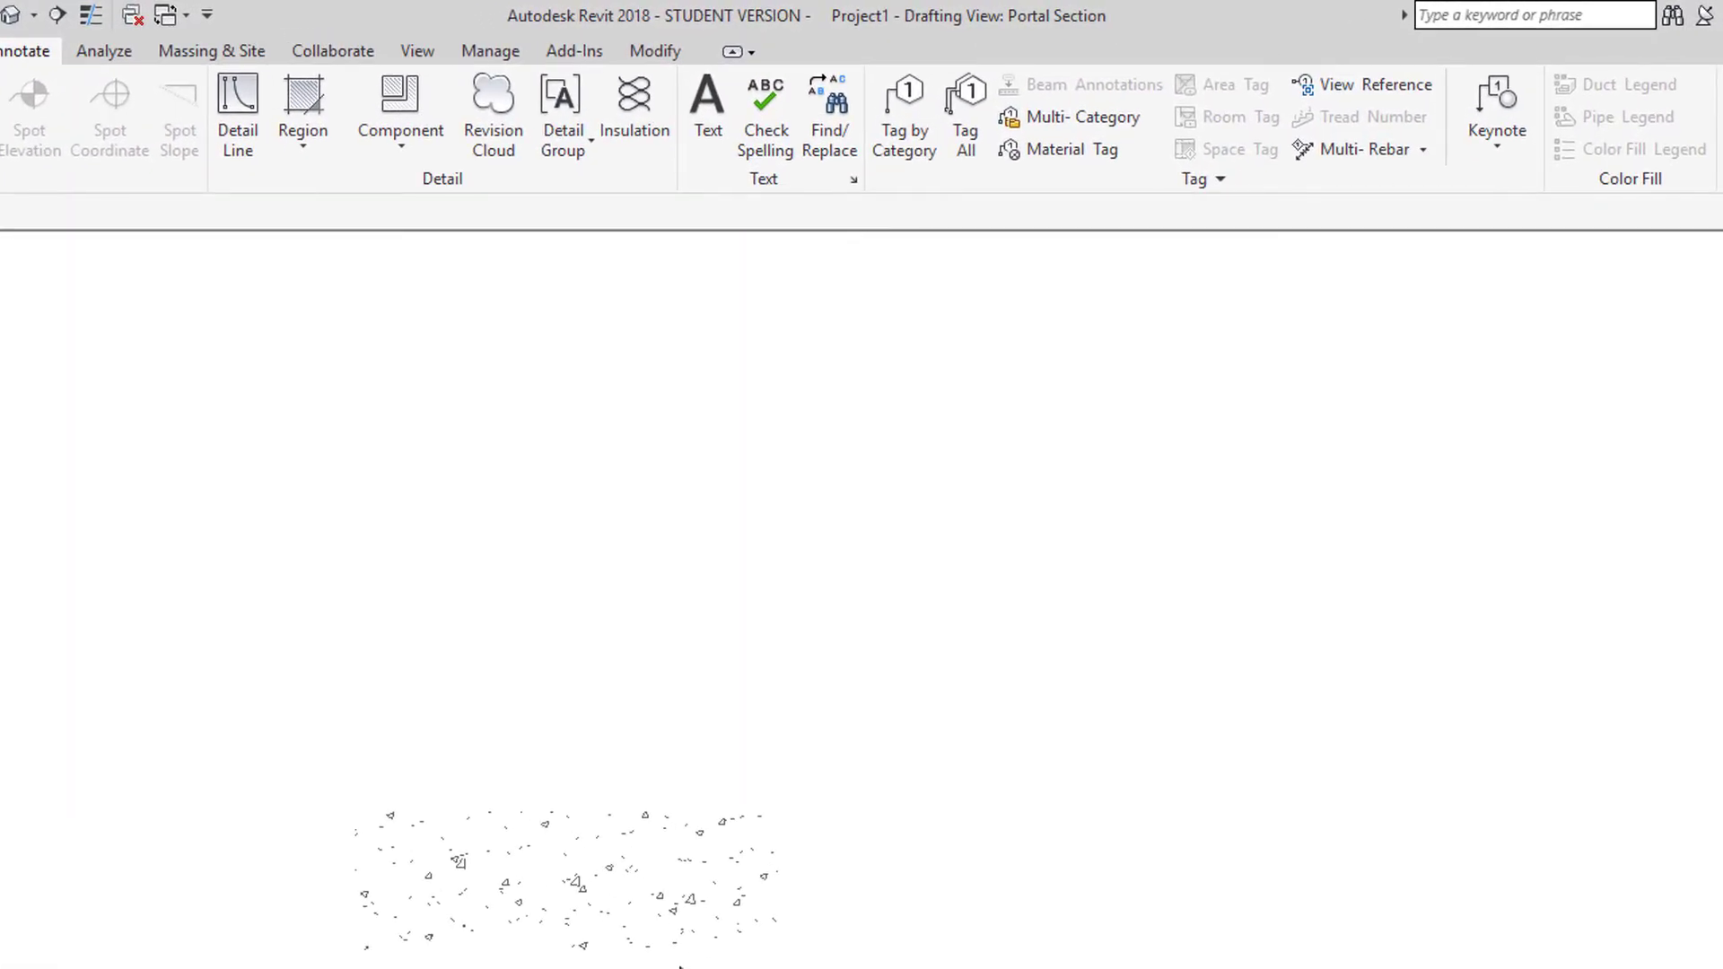
Edit the concrete region's boundary and set its upper edge to the Medium Wide Lines style
double_click(680, 950)
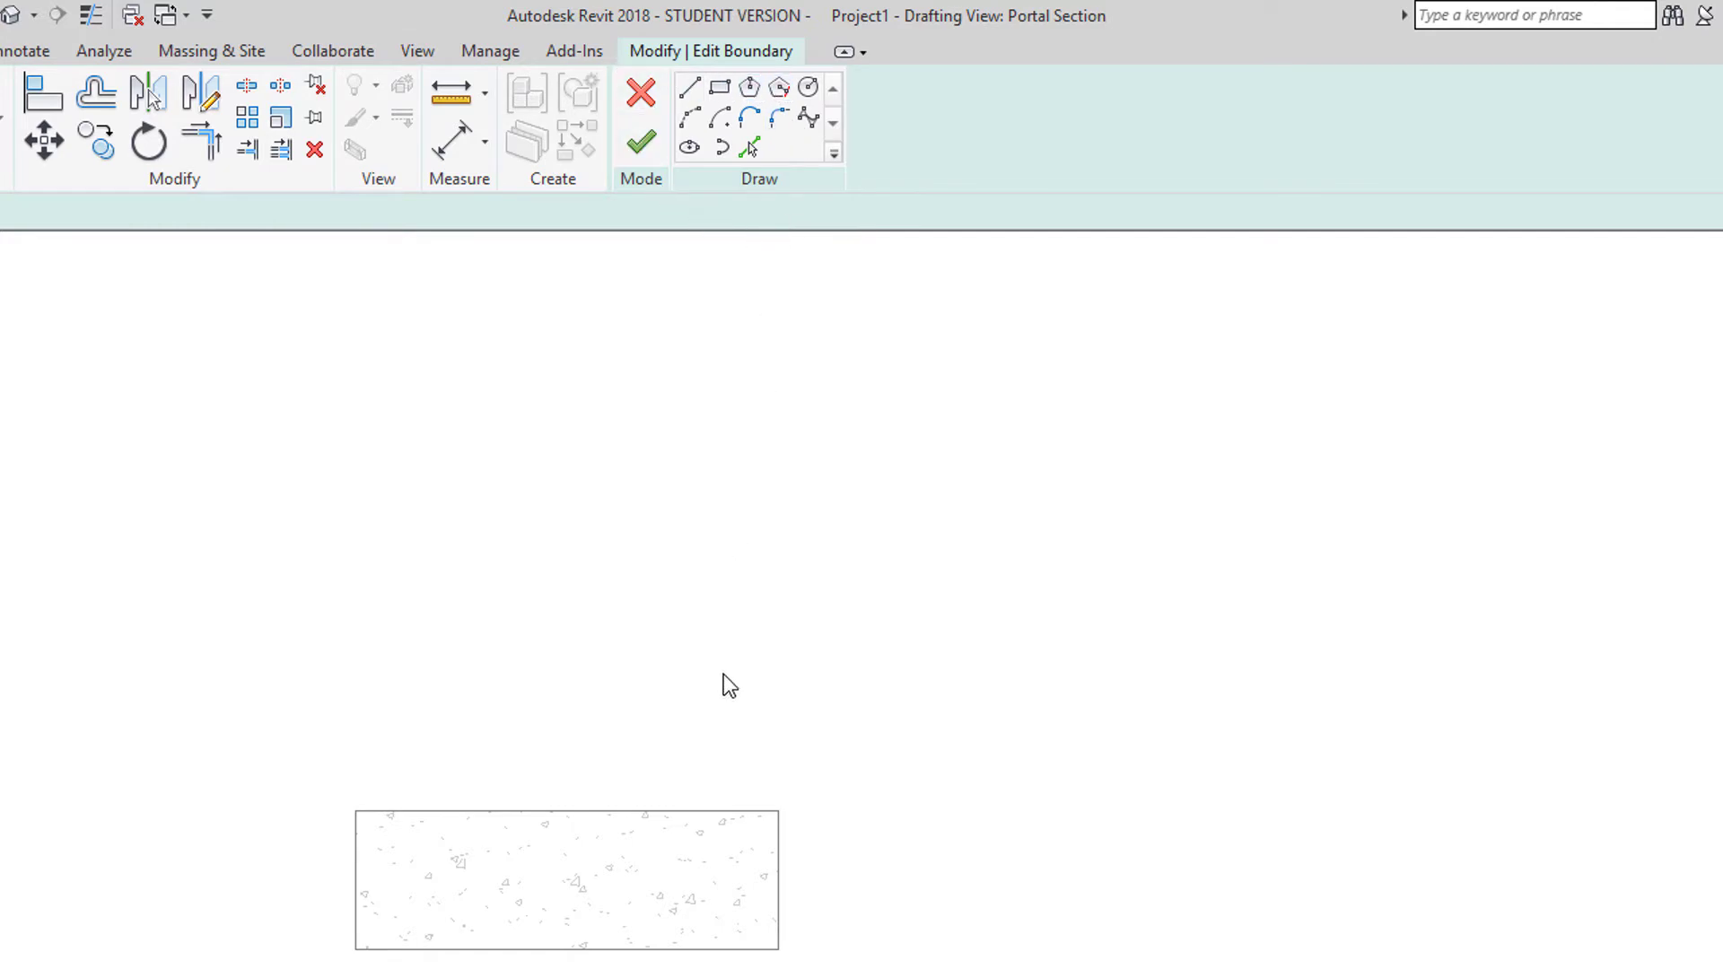
click(698, 811)
click(1024, 126)
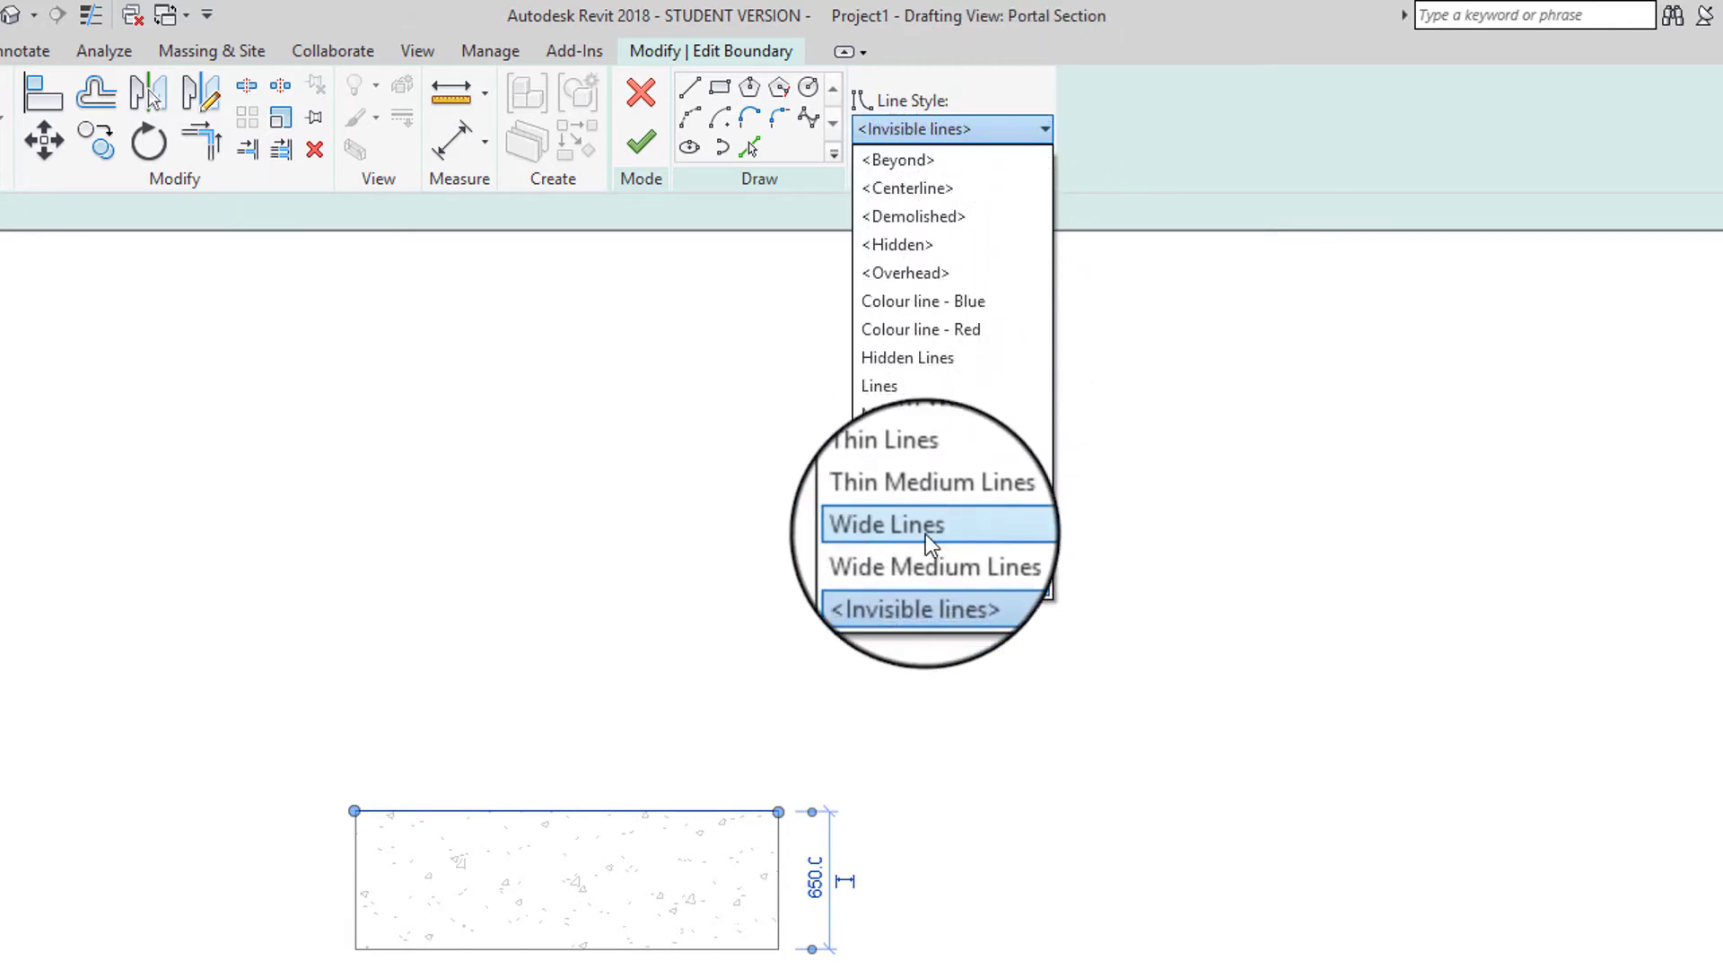
click(917, 445)
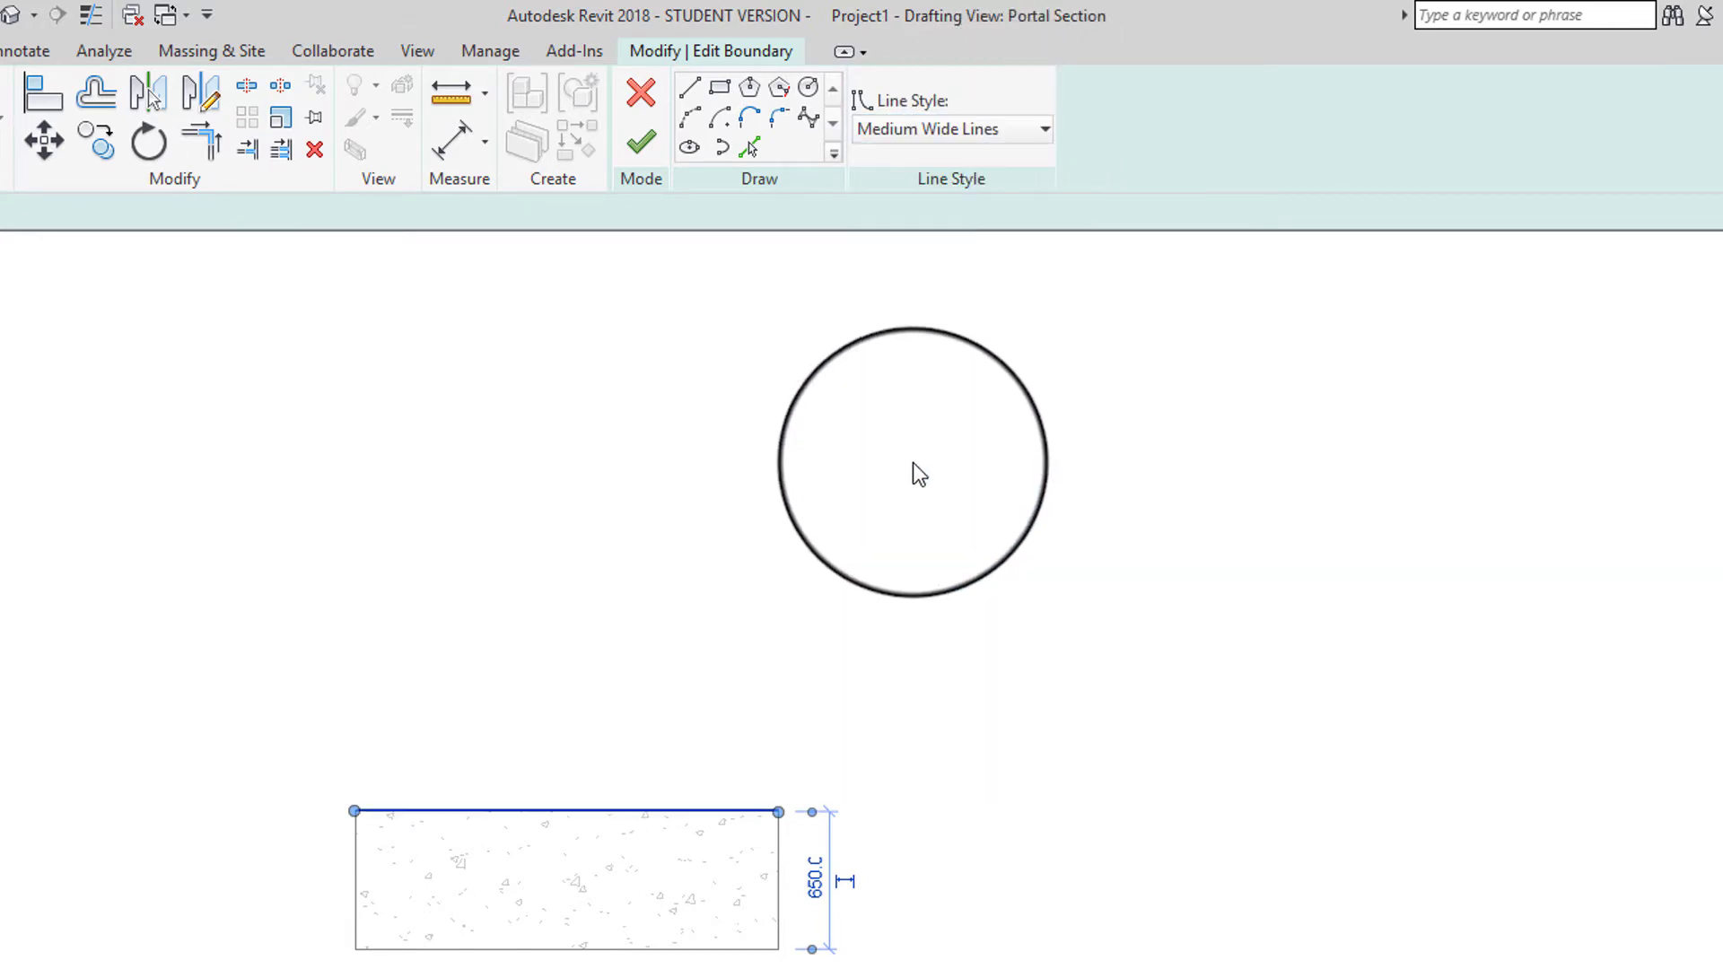
Set the region's two side edges and lower edge to Medium Wide Lines and finish the boundary edit
click(778, 864)
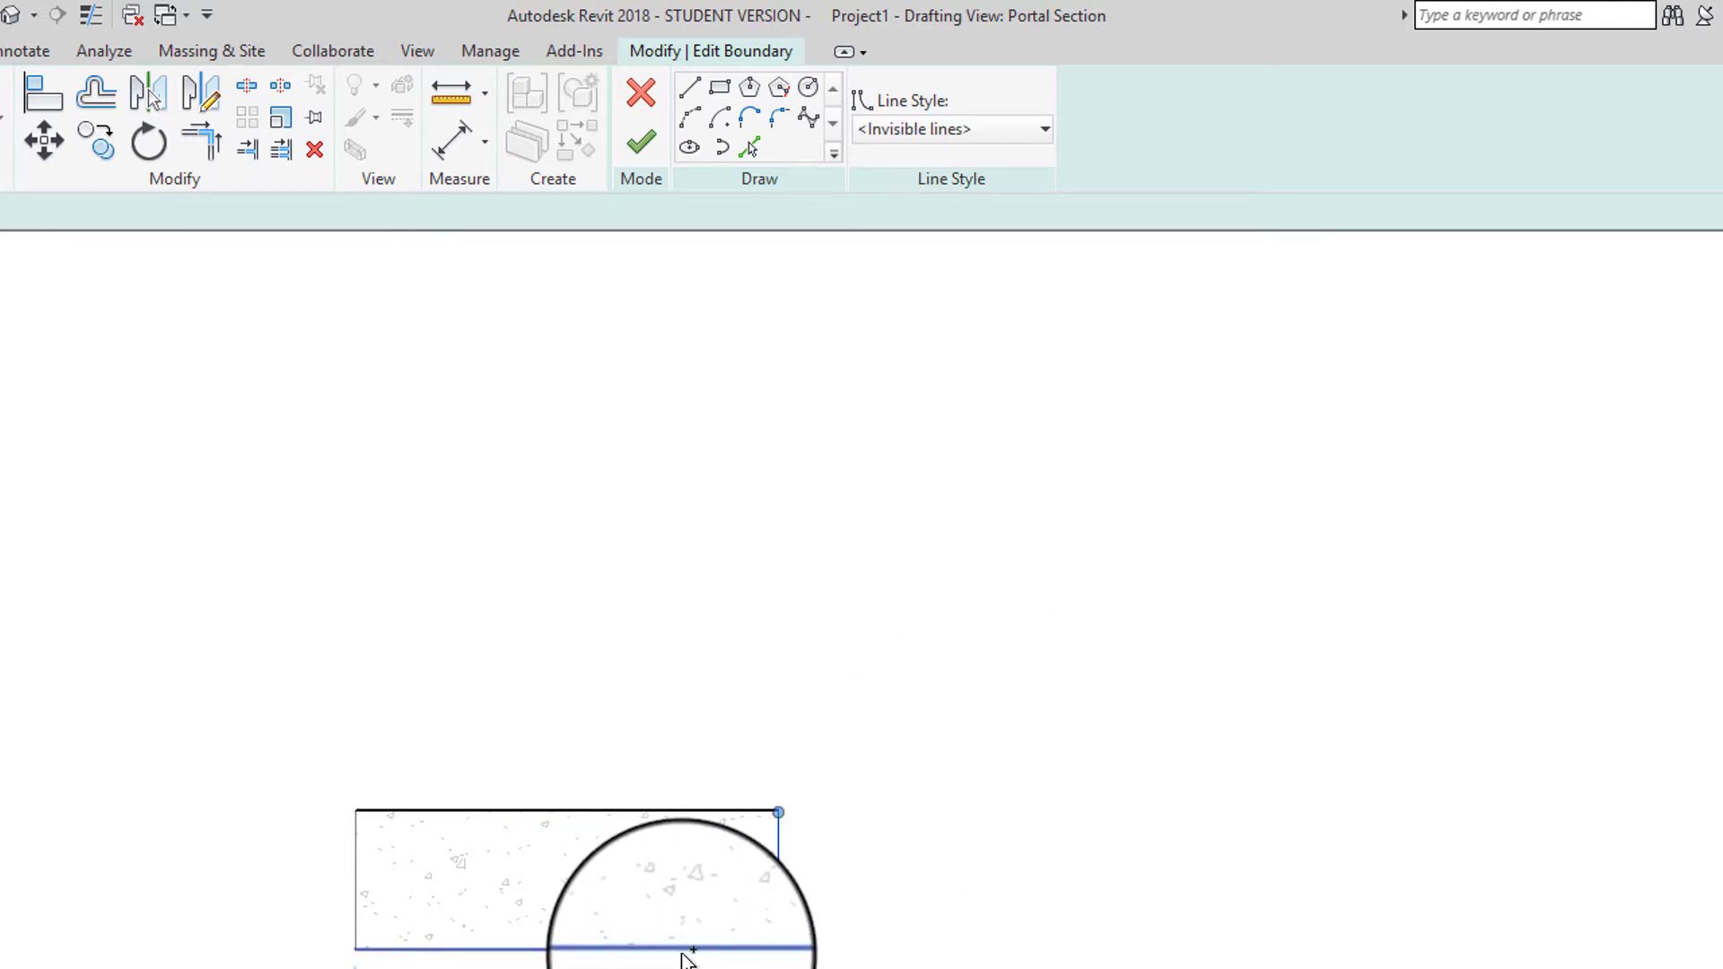
ctrl+click(682, 952)
ctrl+click(356, 902)
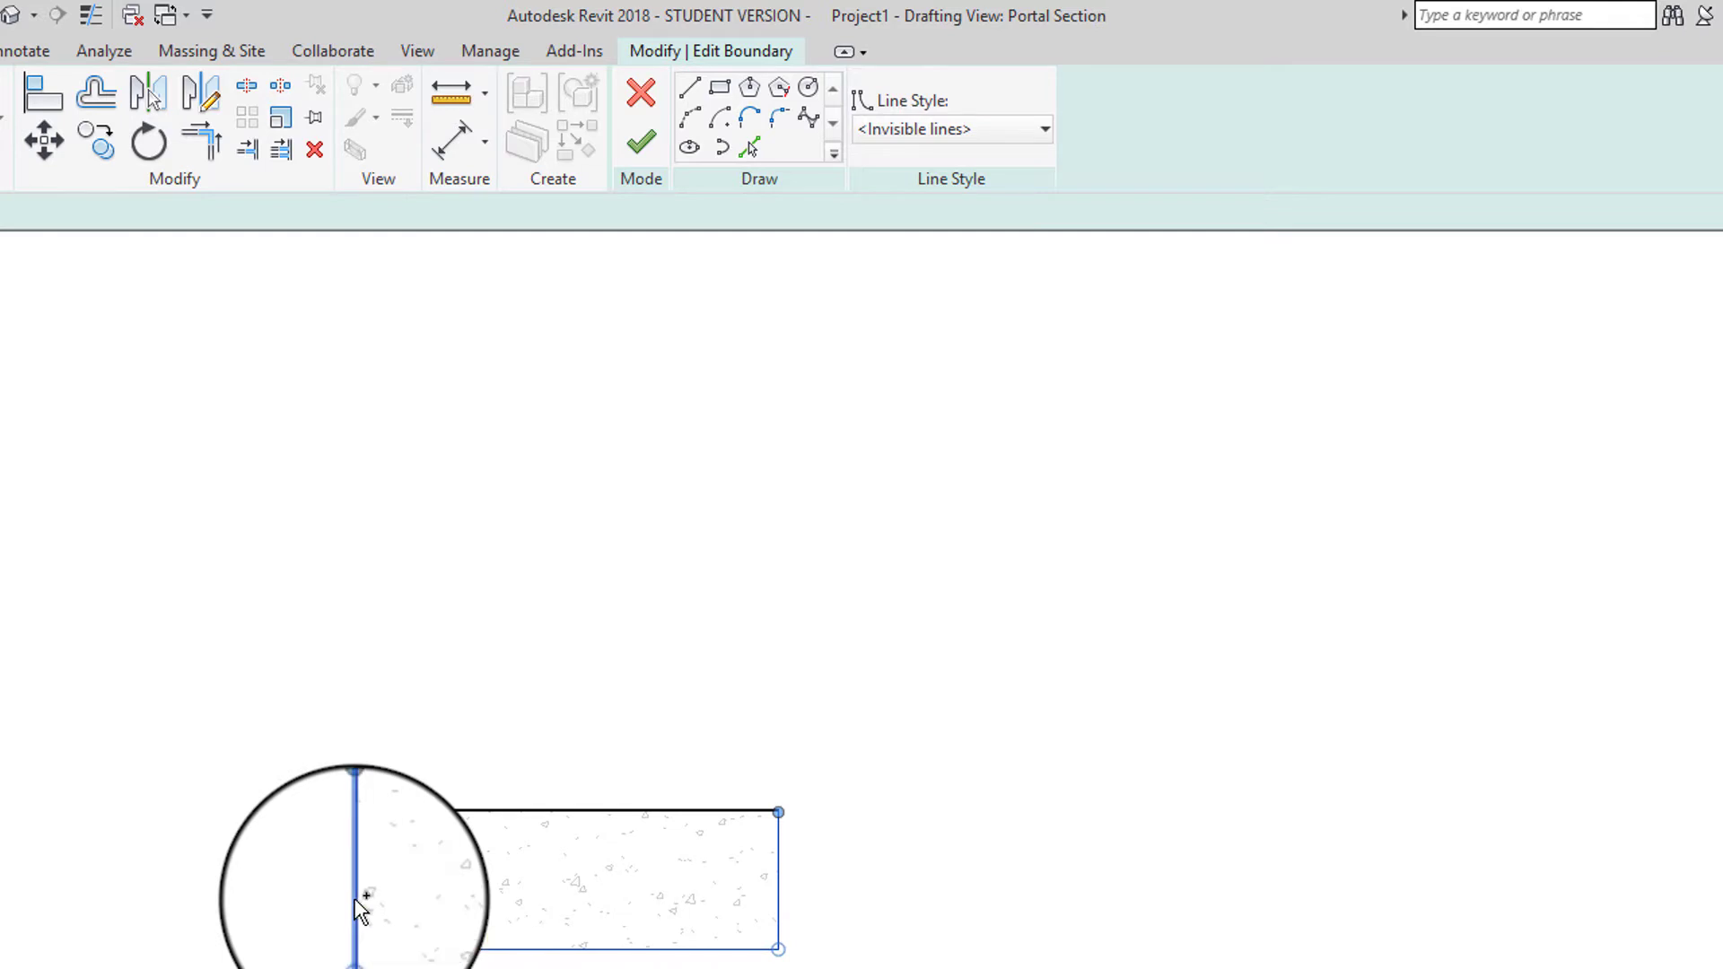
click(988, 129)
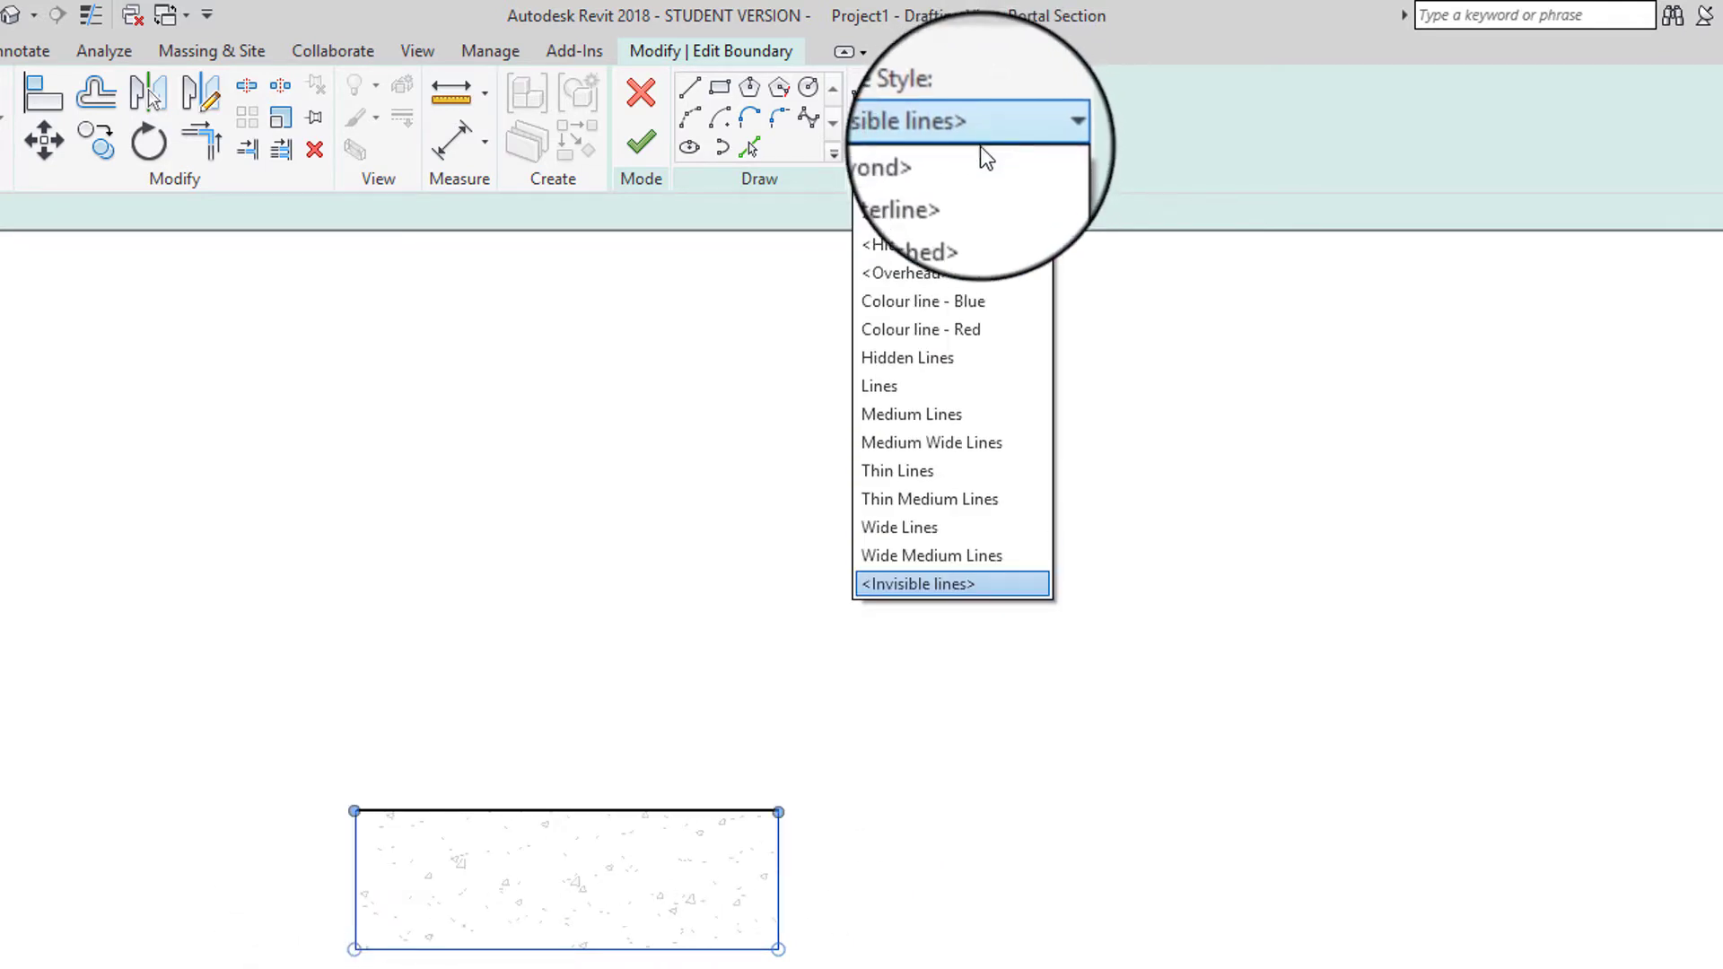
click(934, 445)
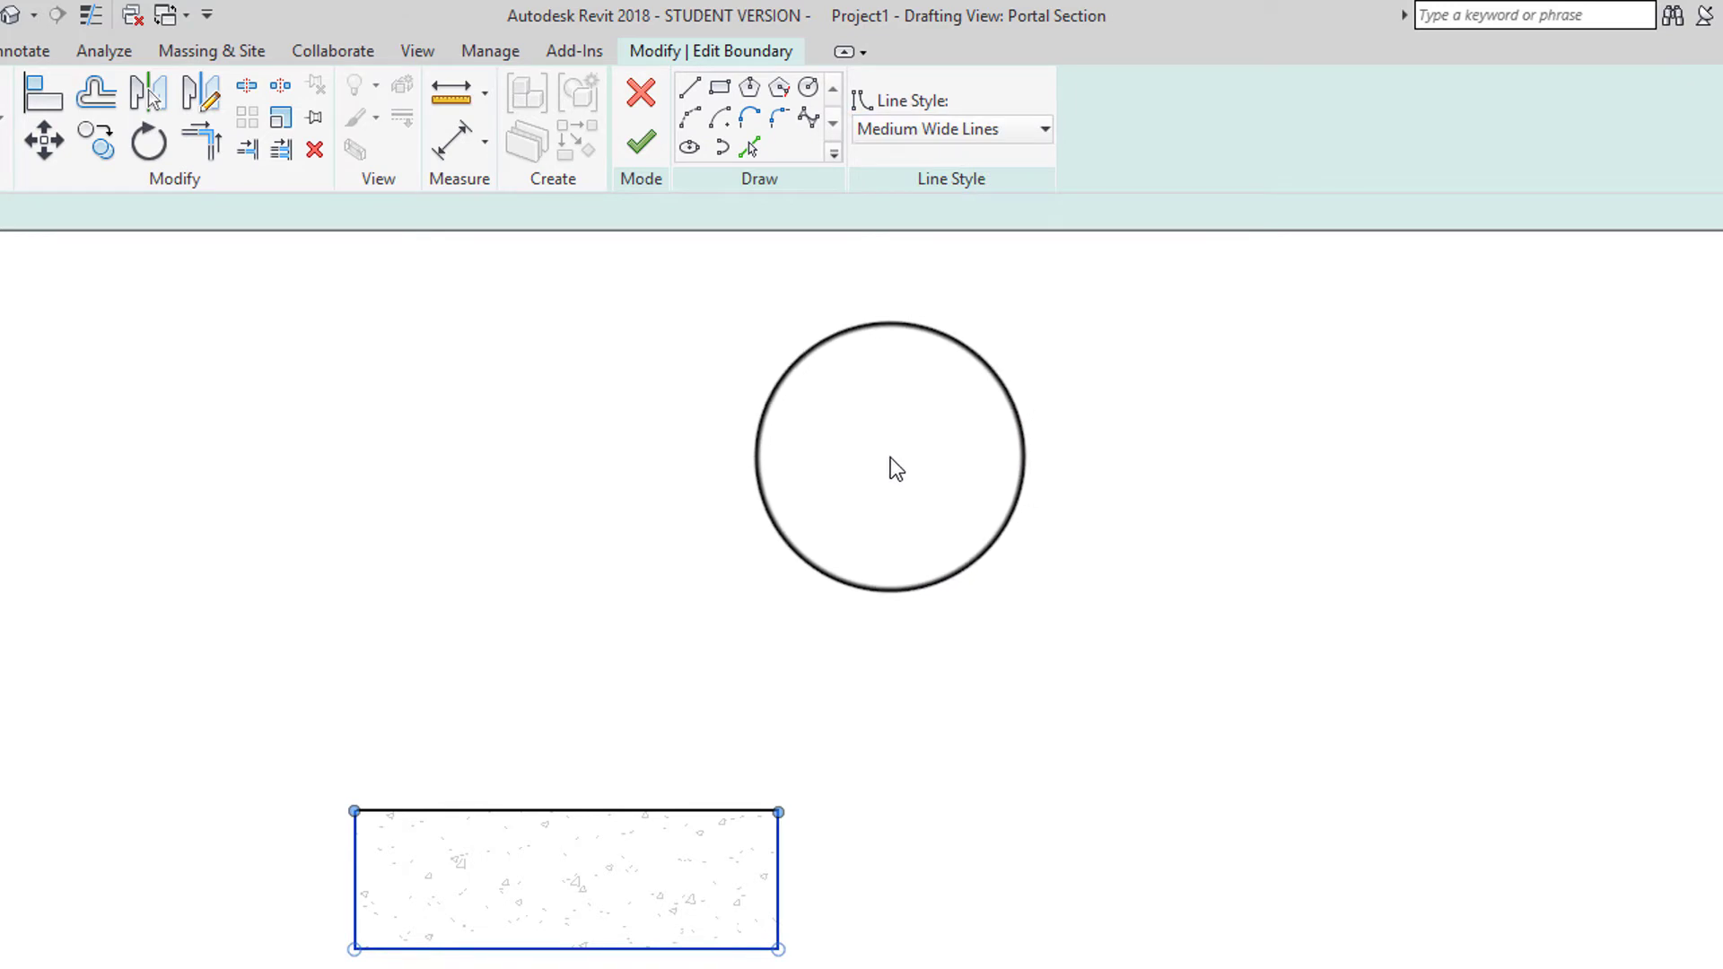
drag(890, 457, 866, 637)
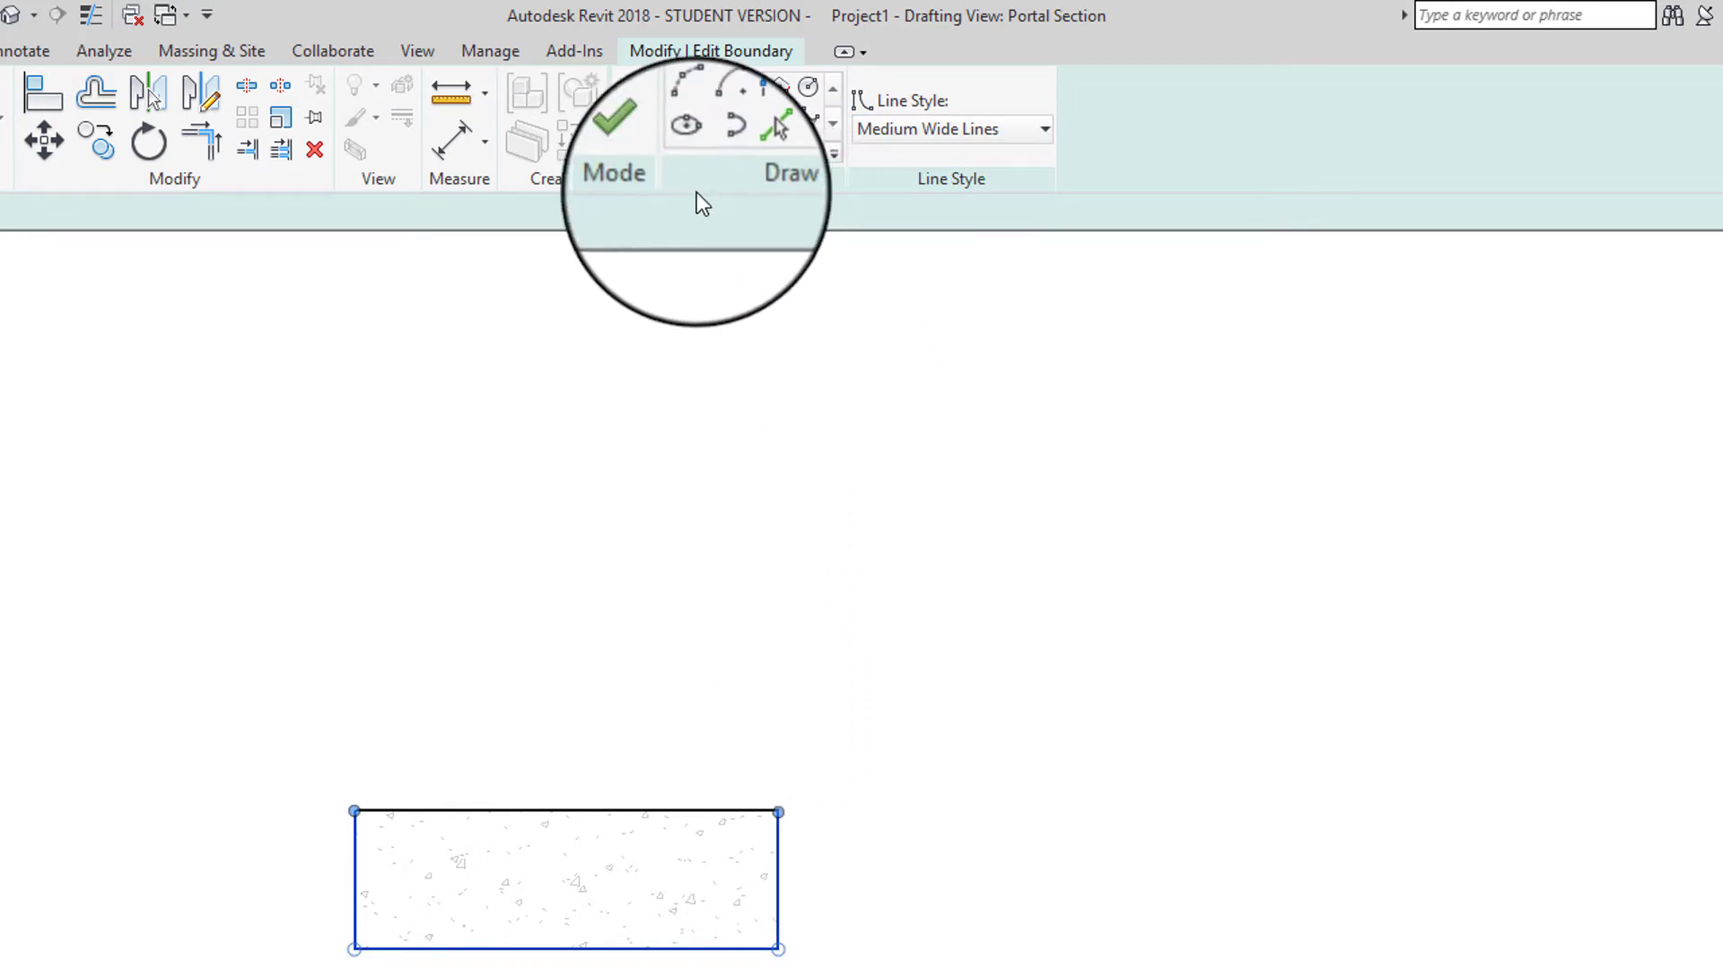
click(637, 141)
click(972, 639)
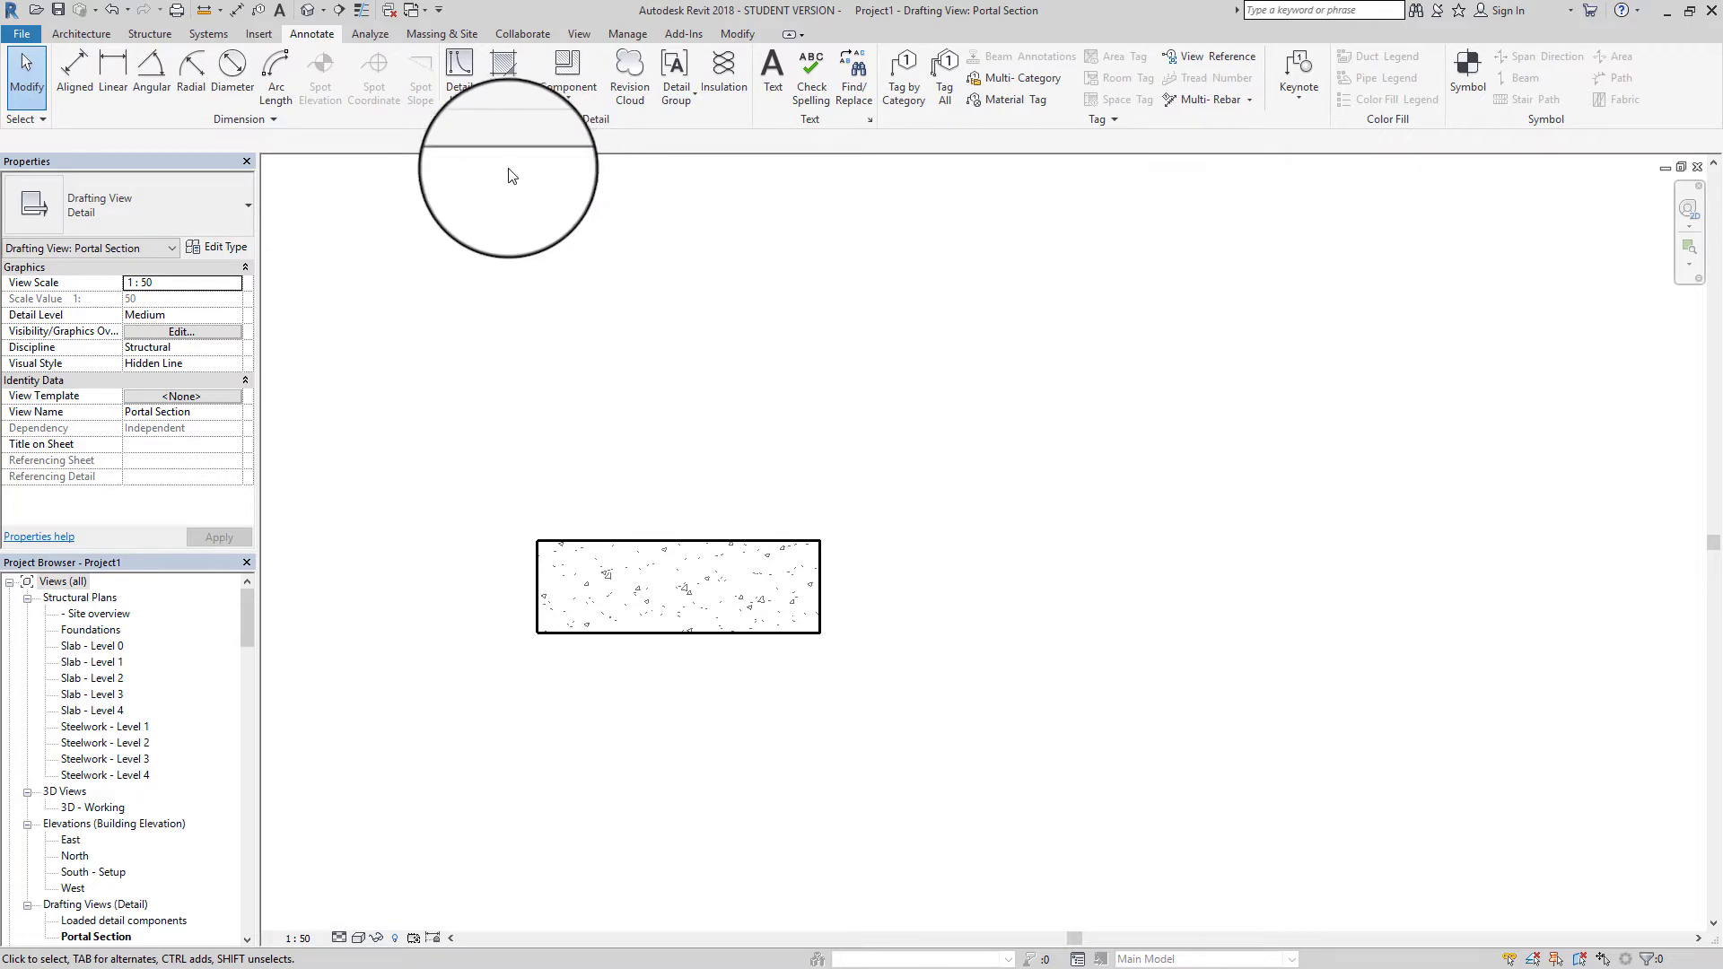
Draw a vertical <Centerline> detail line 8000 mm long upward from the midpoint of the concrete region's lower edge
click(459, 67)
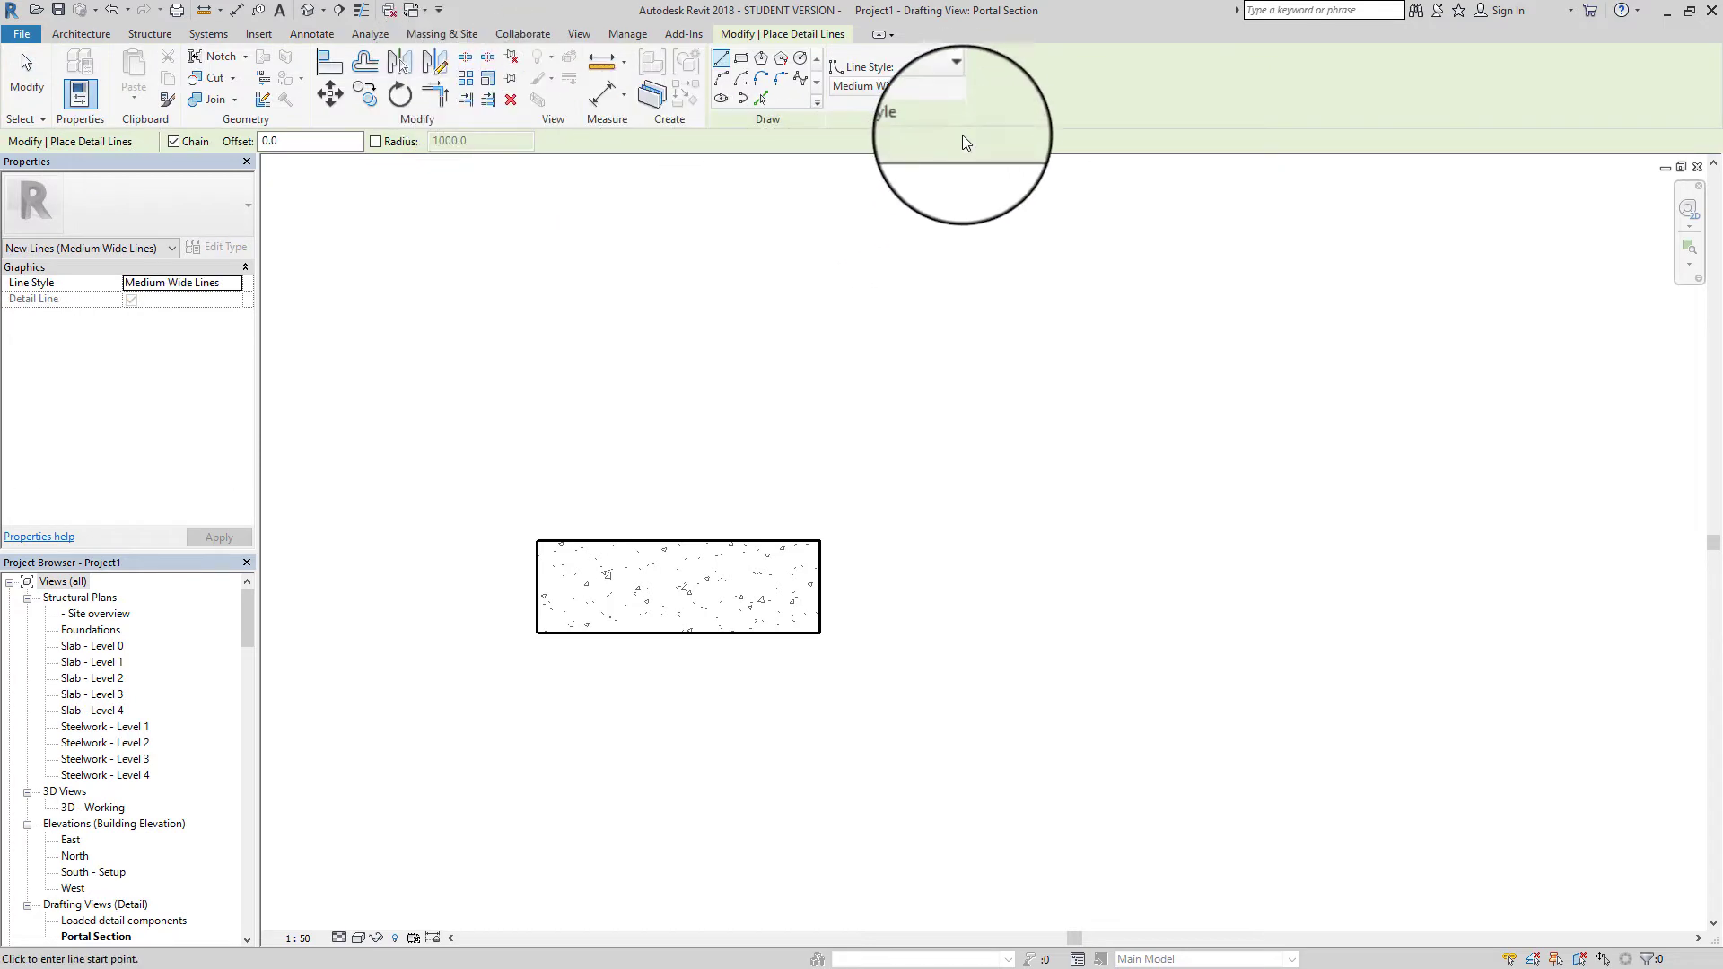
click(908, 83)
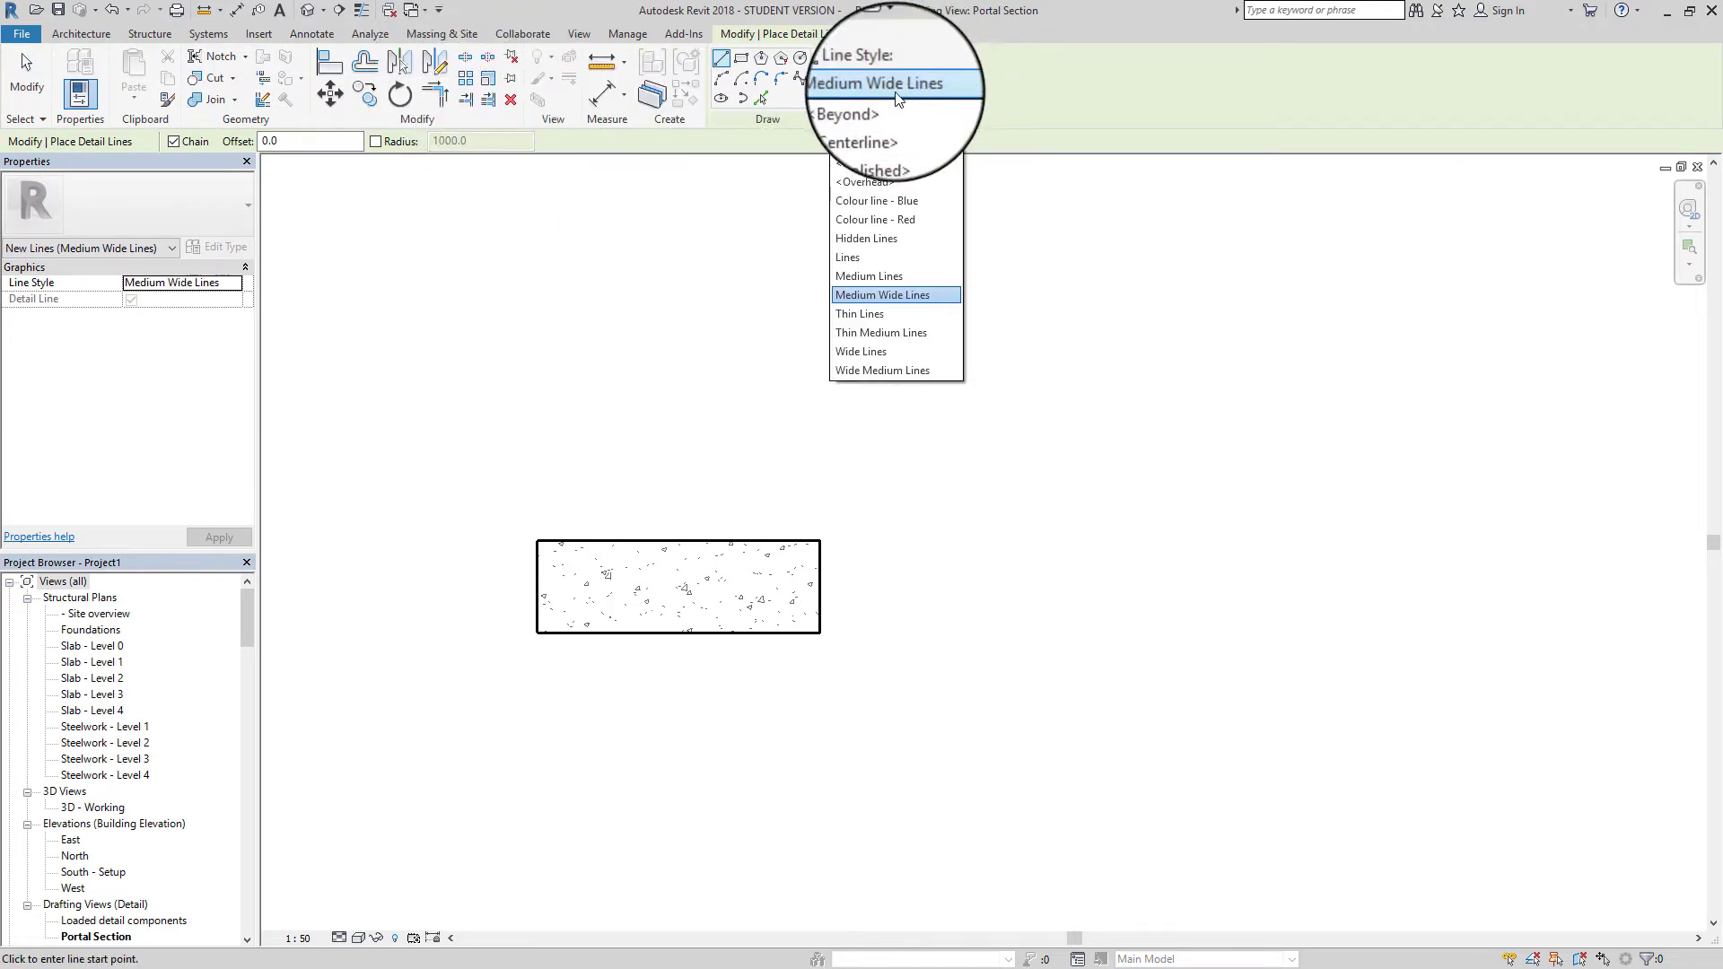
click(876, 133)
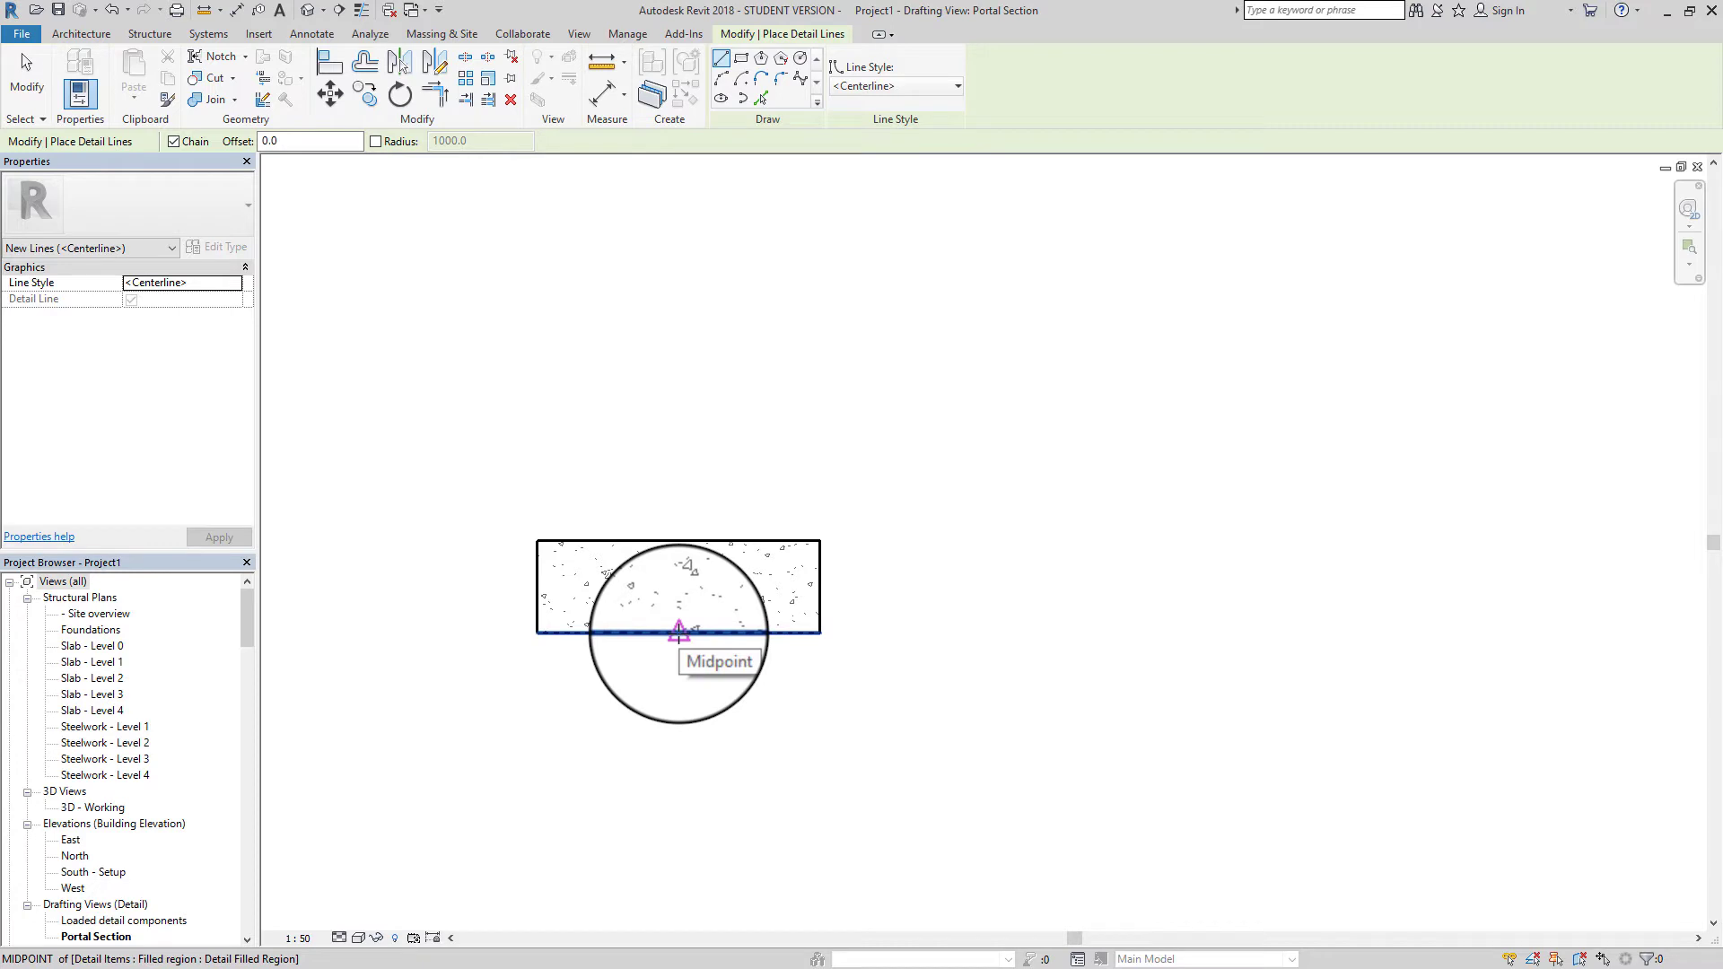
click(679, 632)
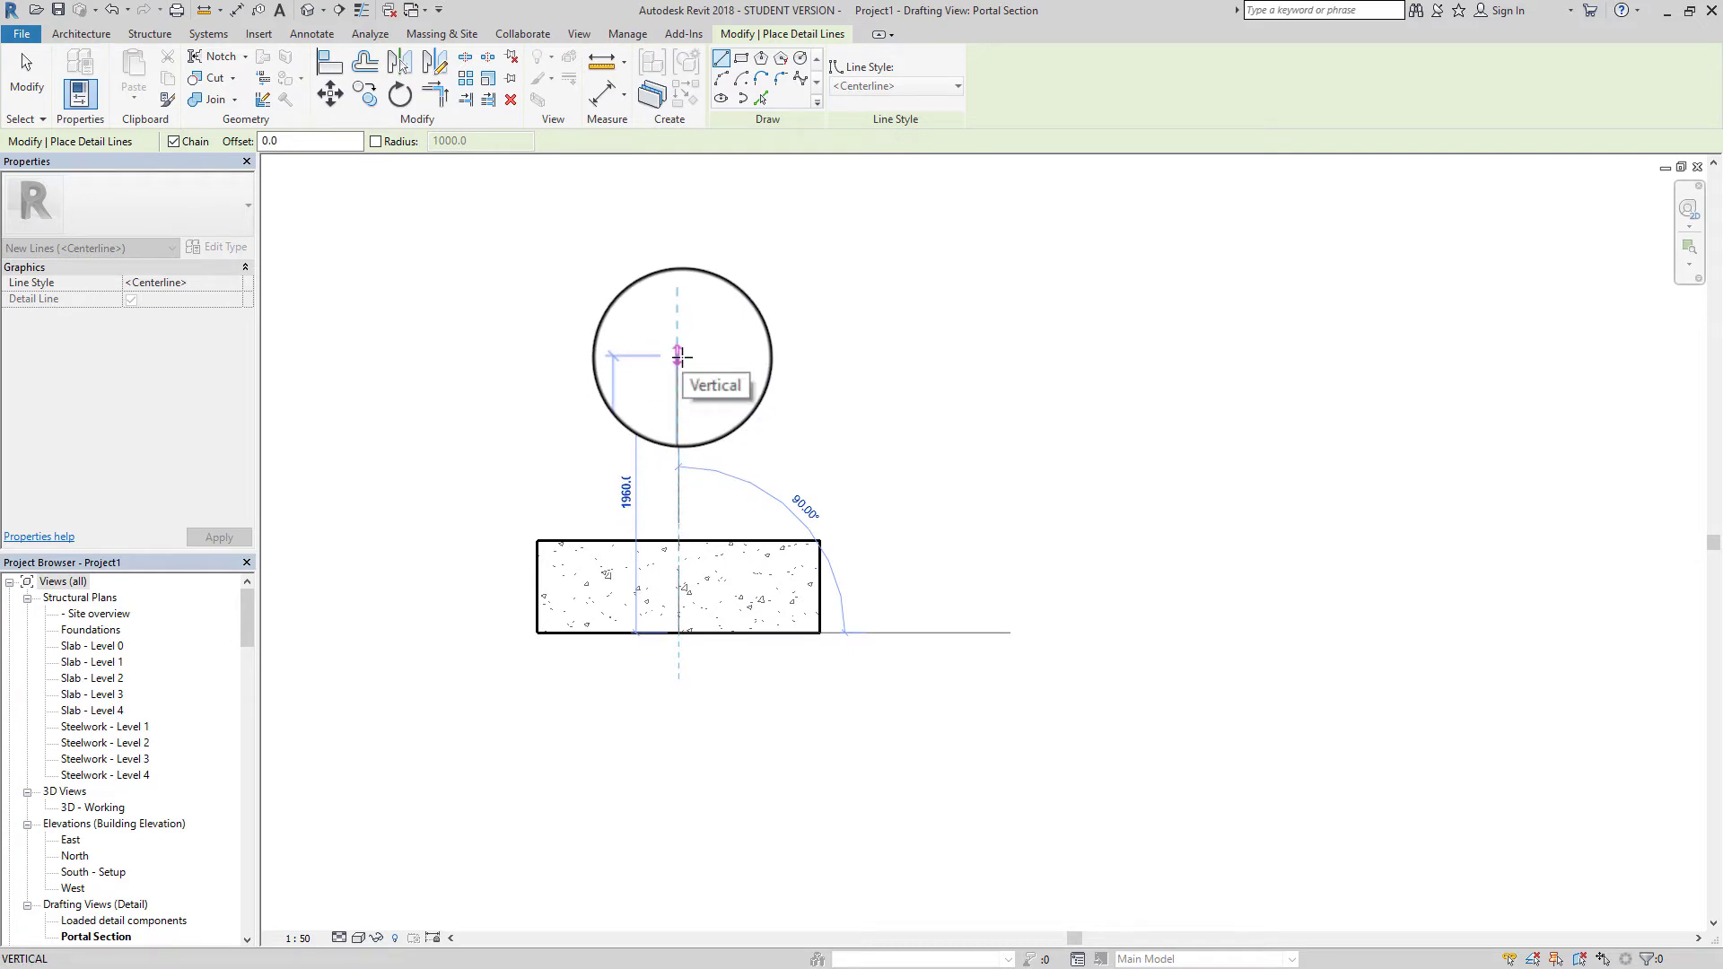
text(800)
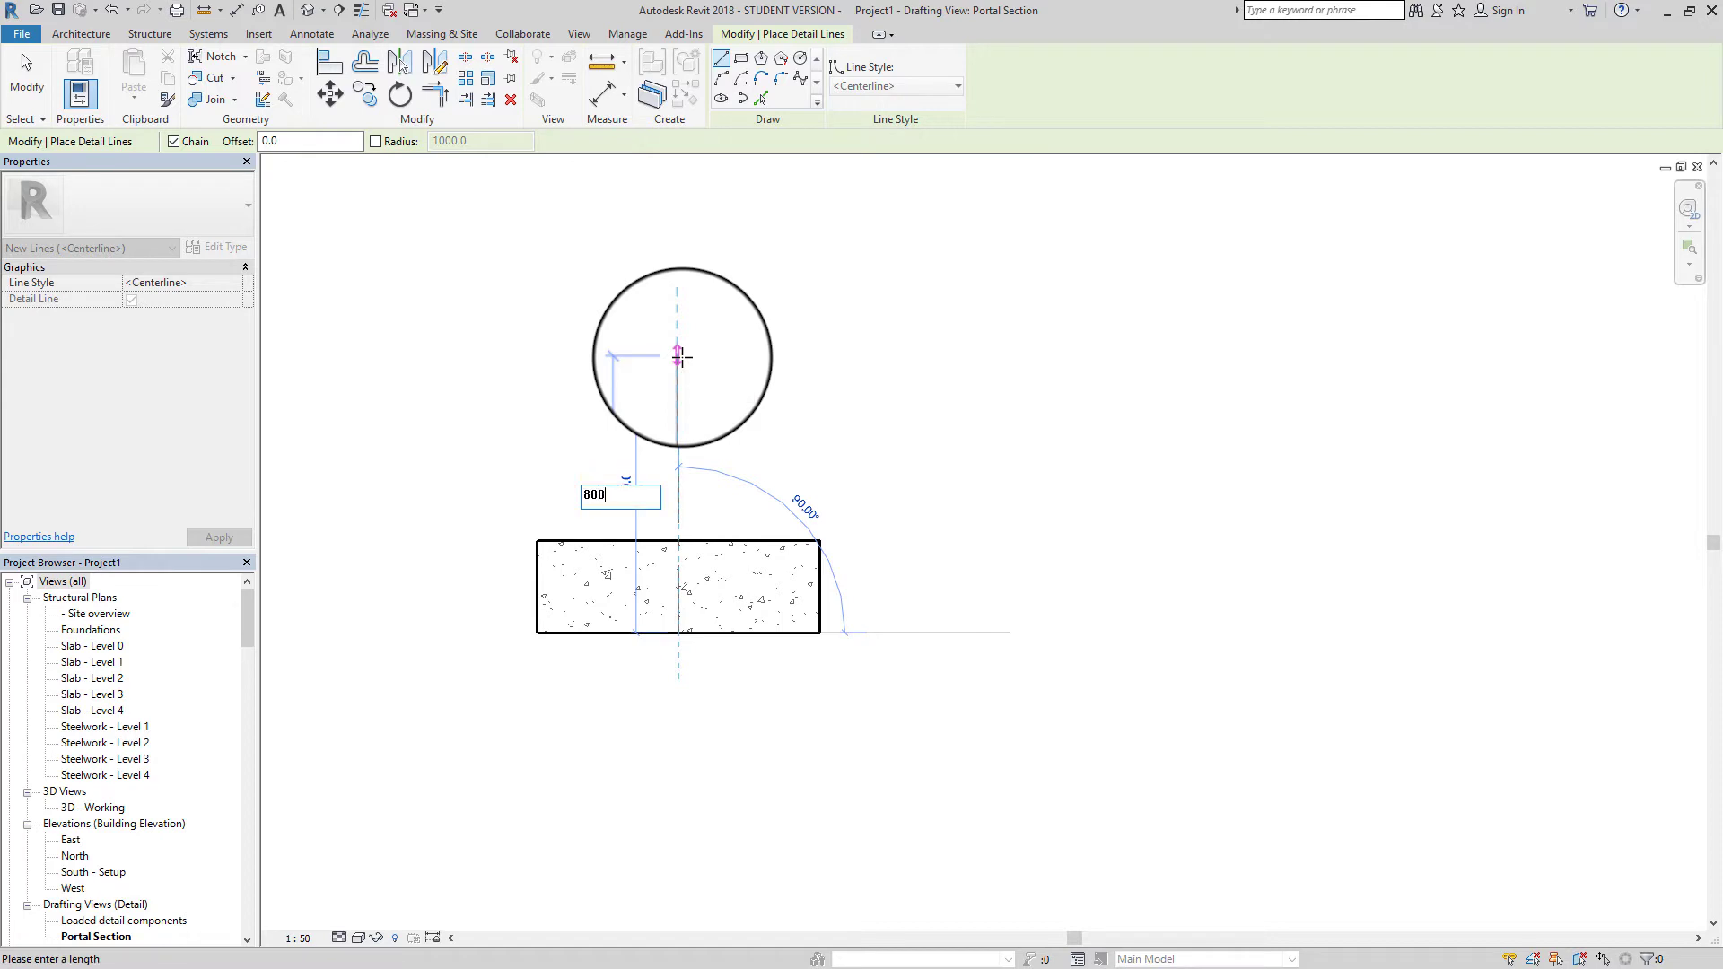
text(0)
key(Return)
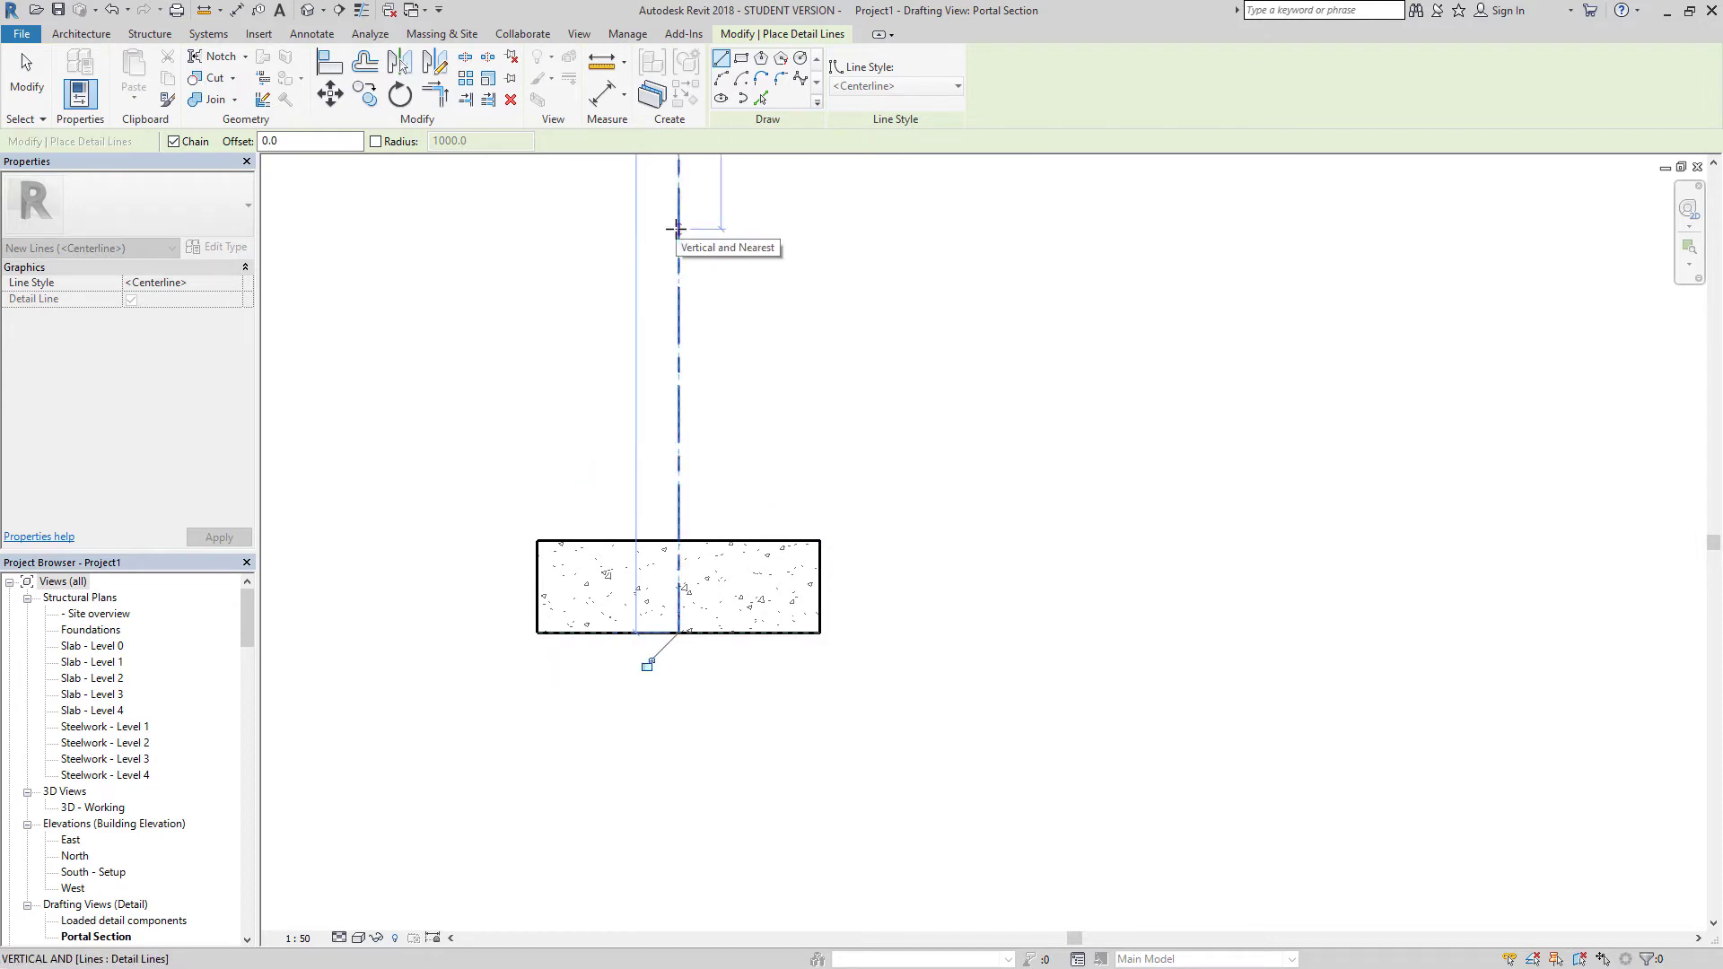
key(Escape)
key(Escape)
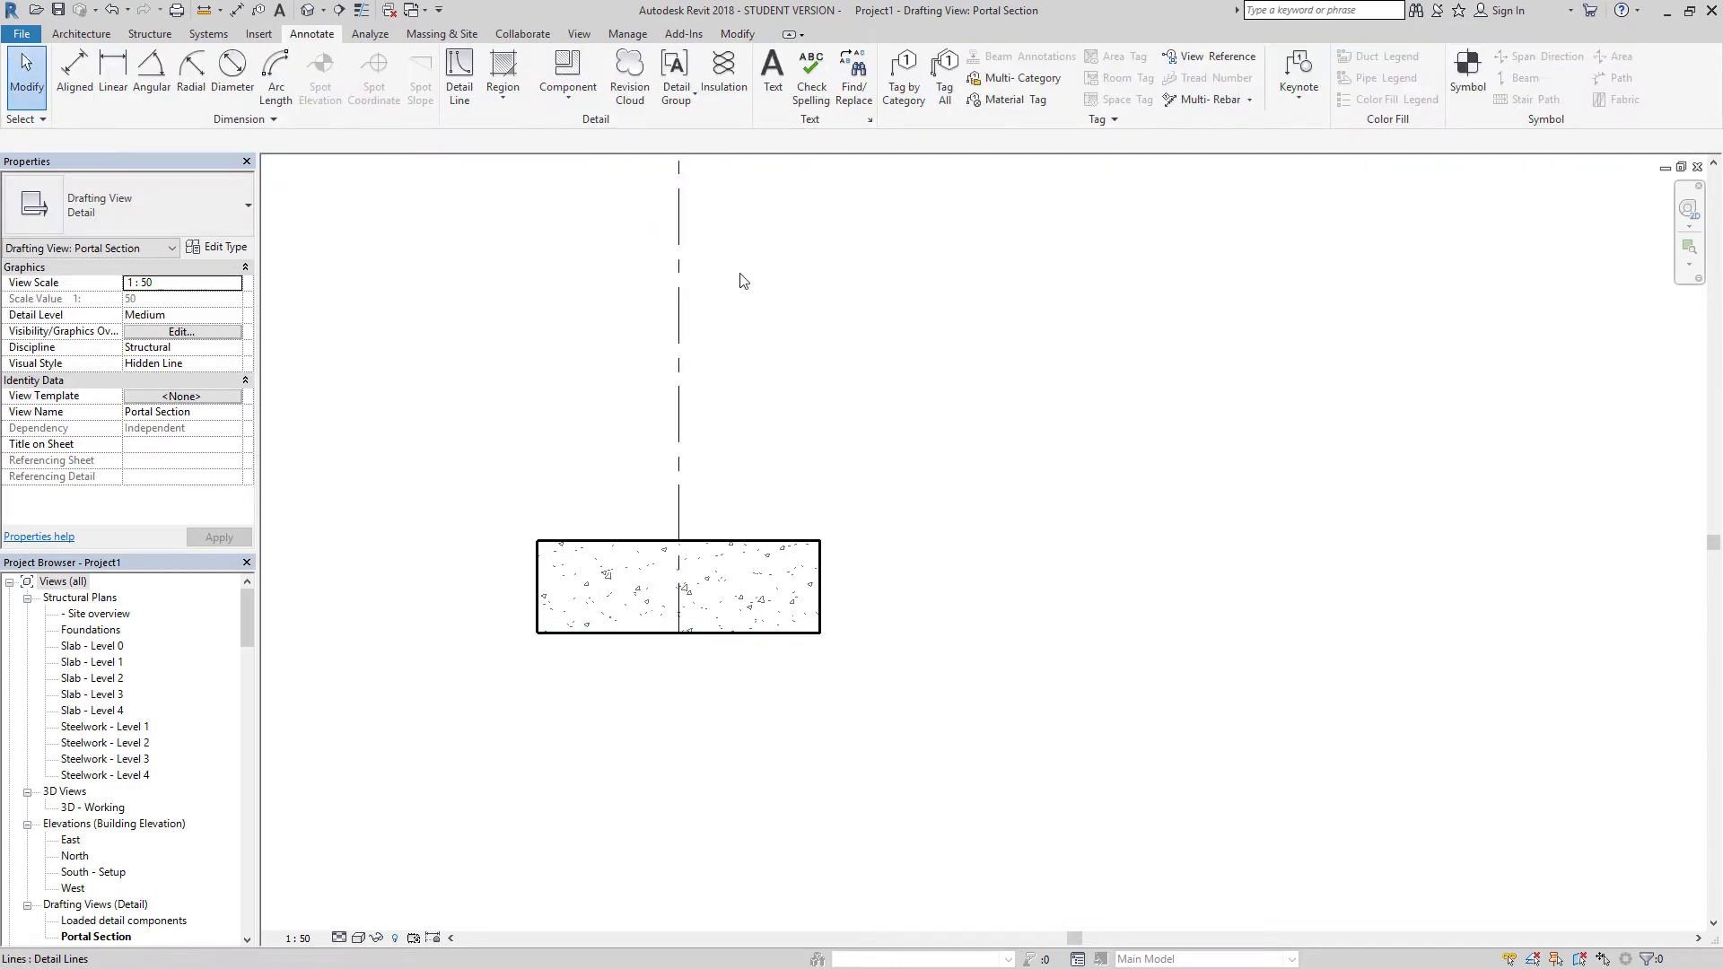
Try to extend the centerline's lower end about 340 mm below the concrete region
click(679, 468)
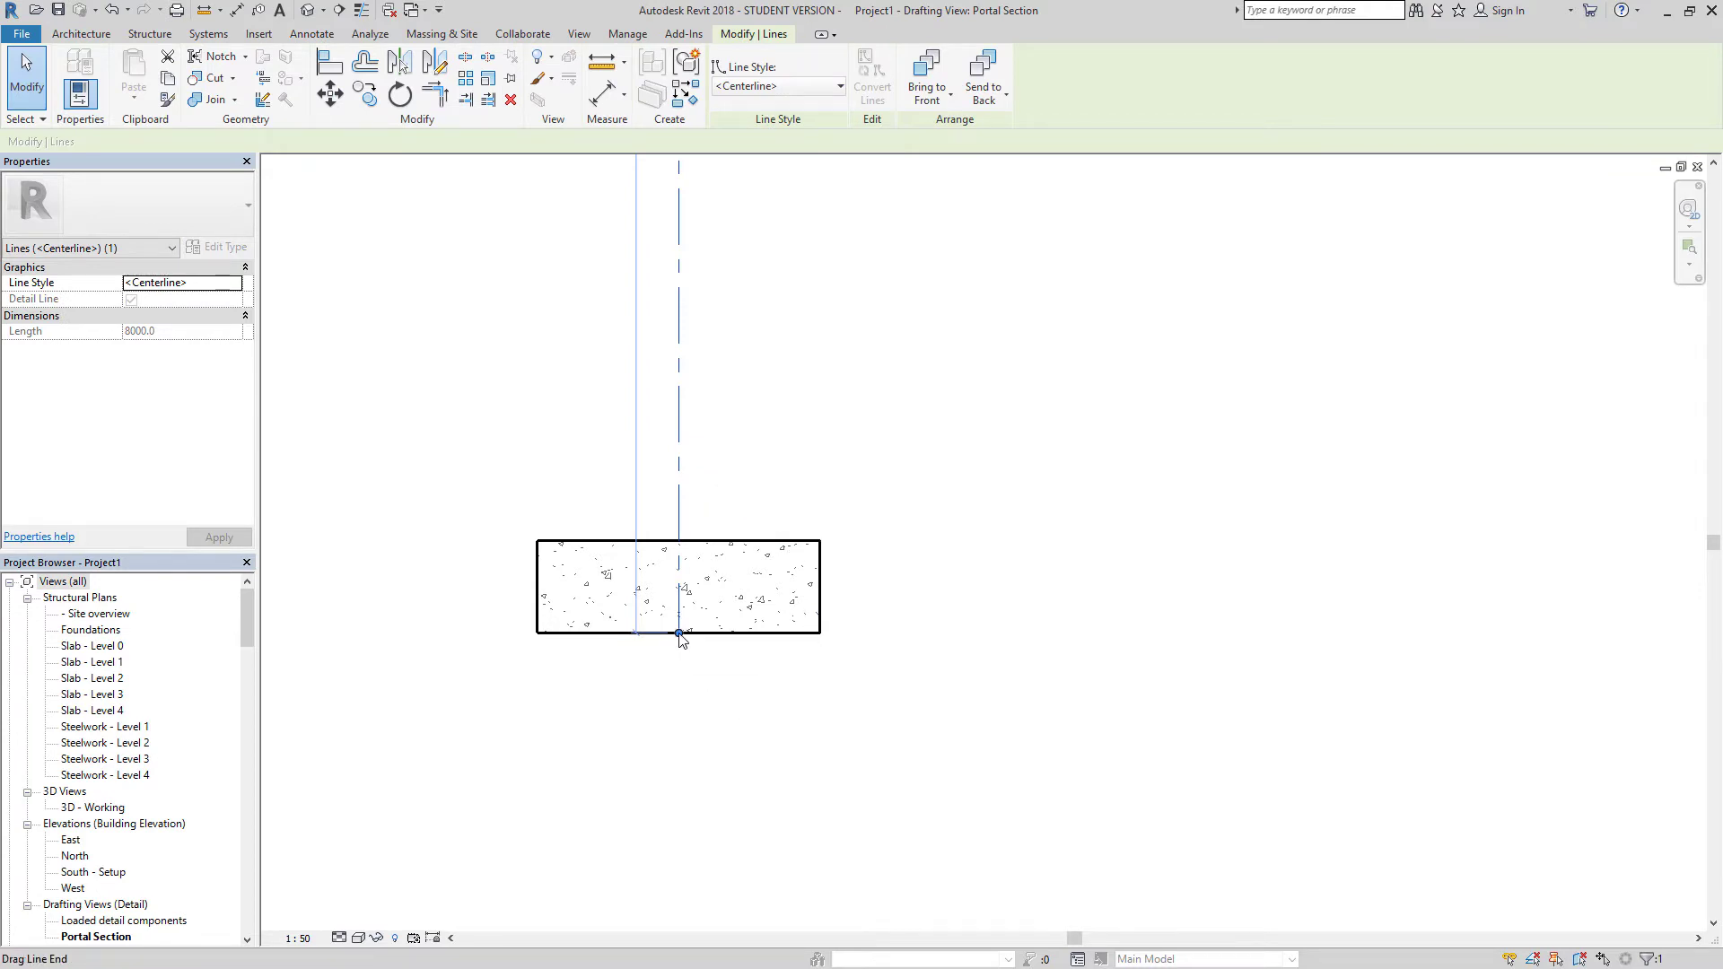
drag(679, 634, 679, 680)
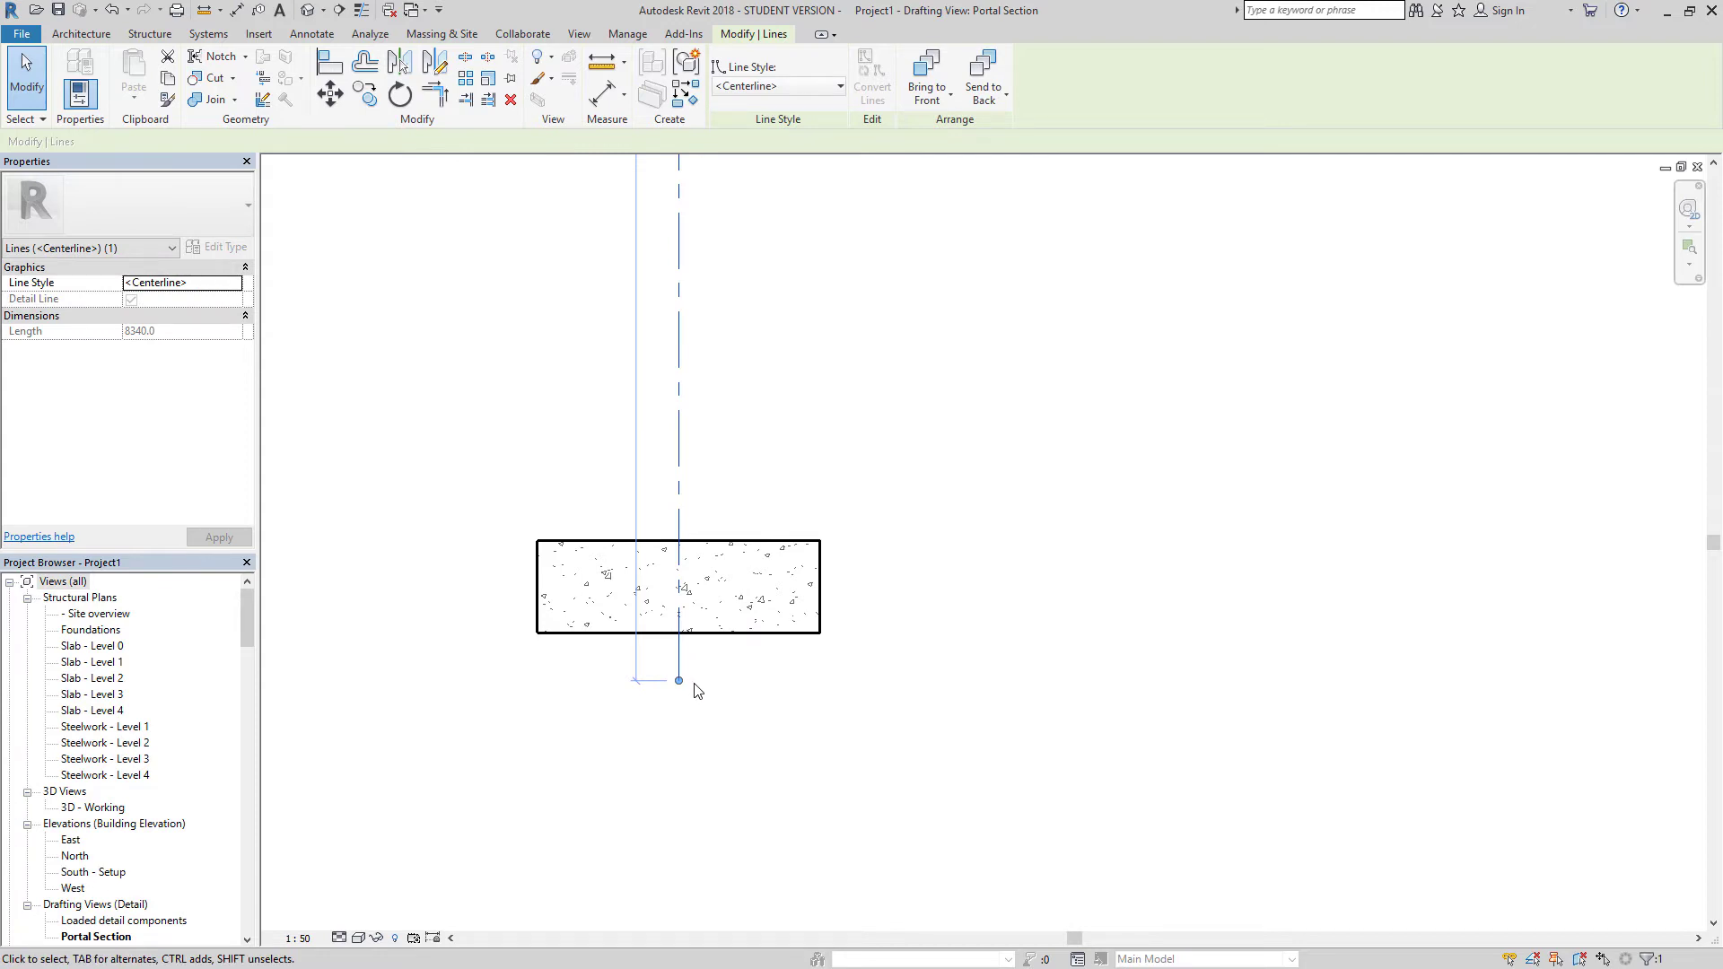
key(Escape)
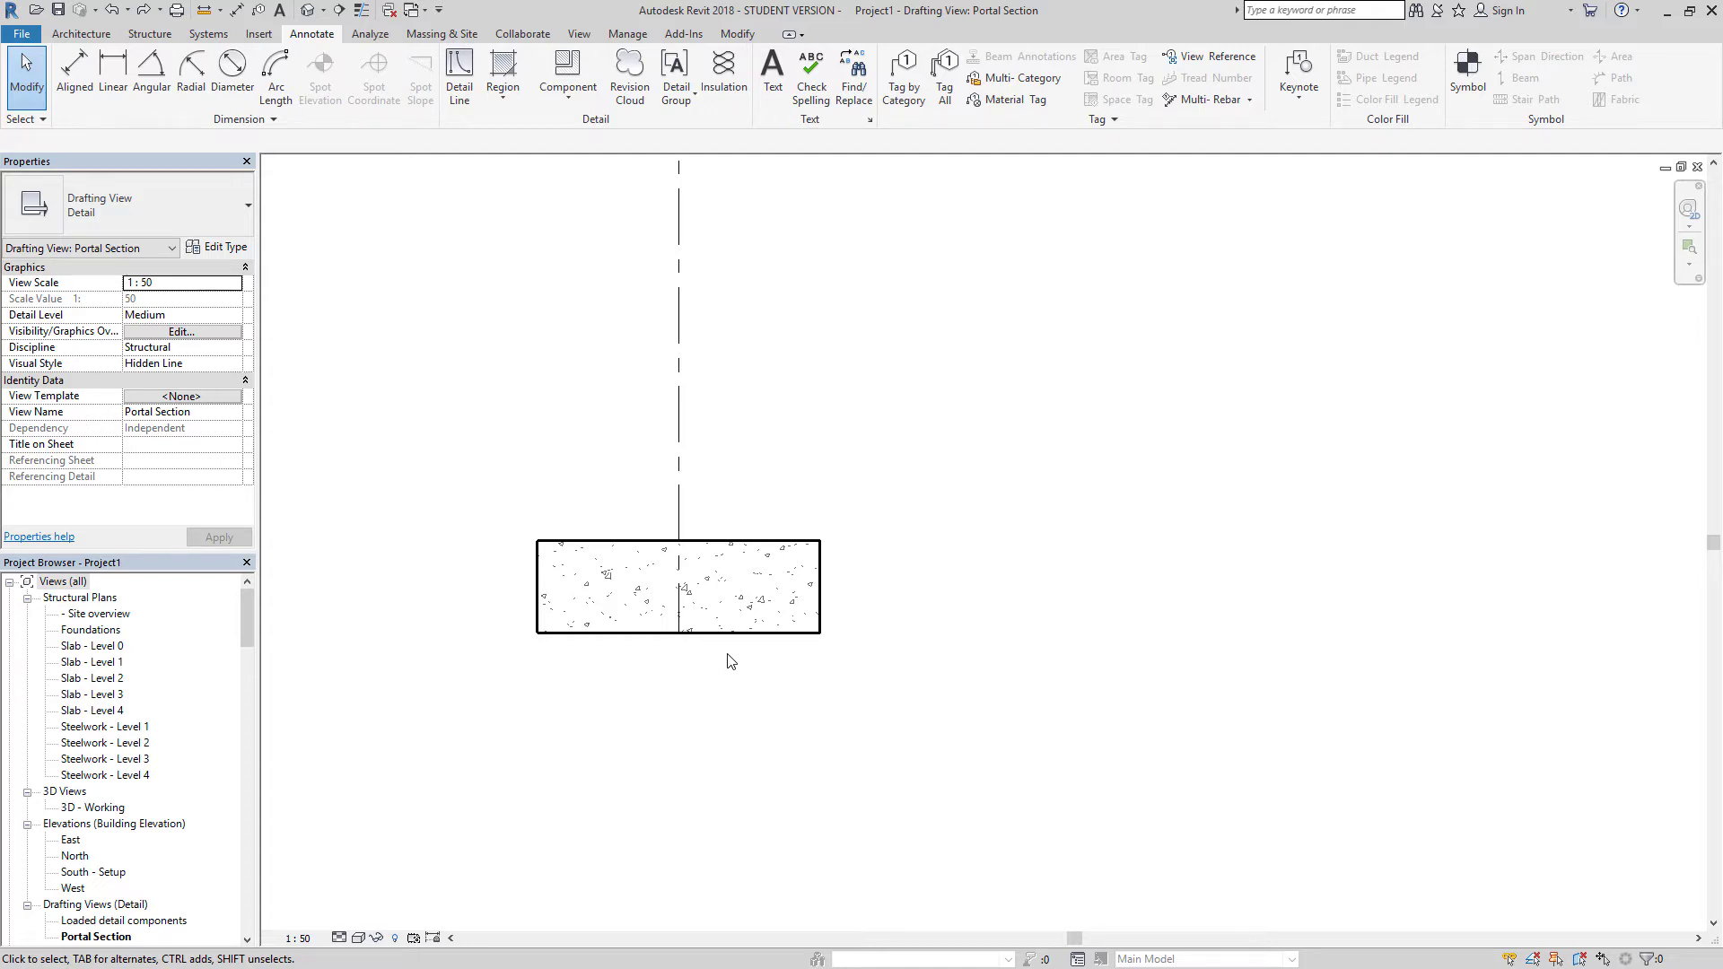
Extend the centerline's lower end about 800 mm below the concrete region's lower edge
click(679, 513)
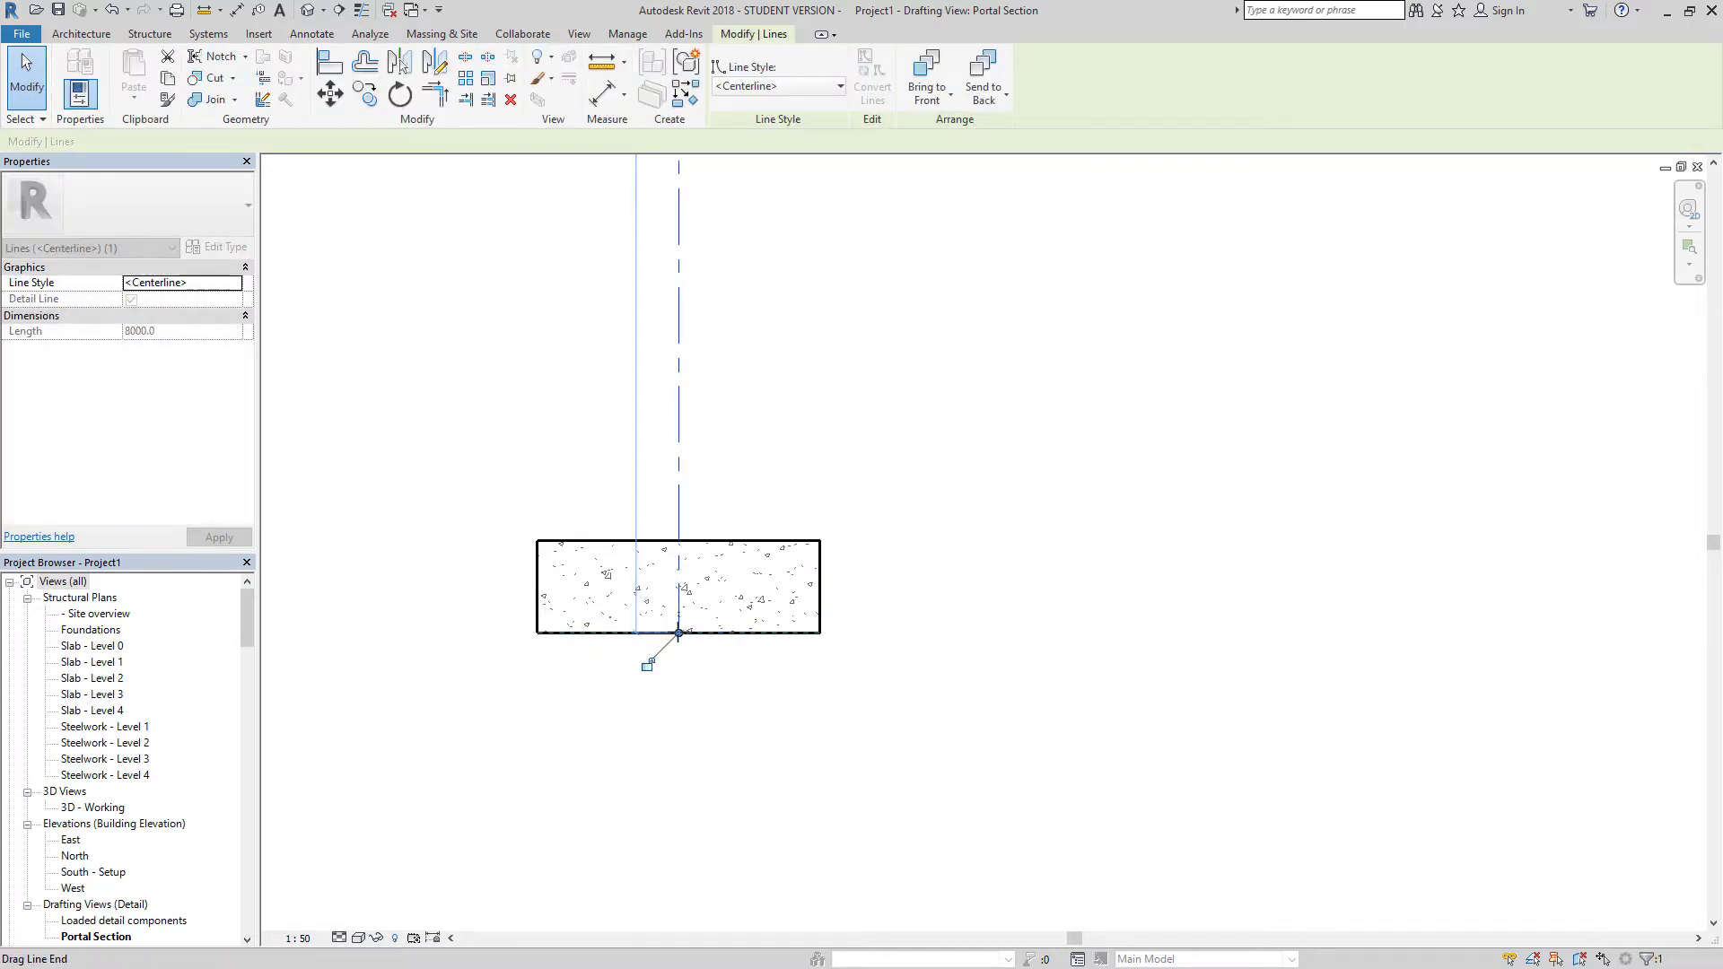
drag(678, 634, 692, 746)
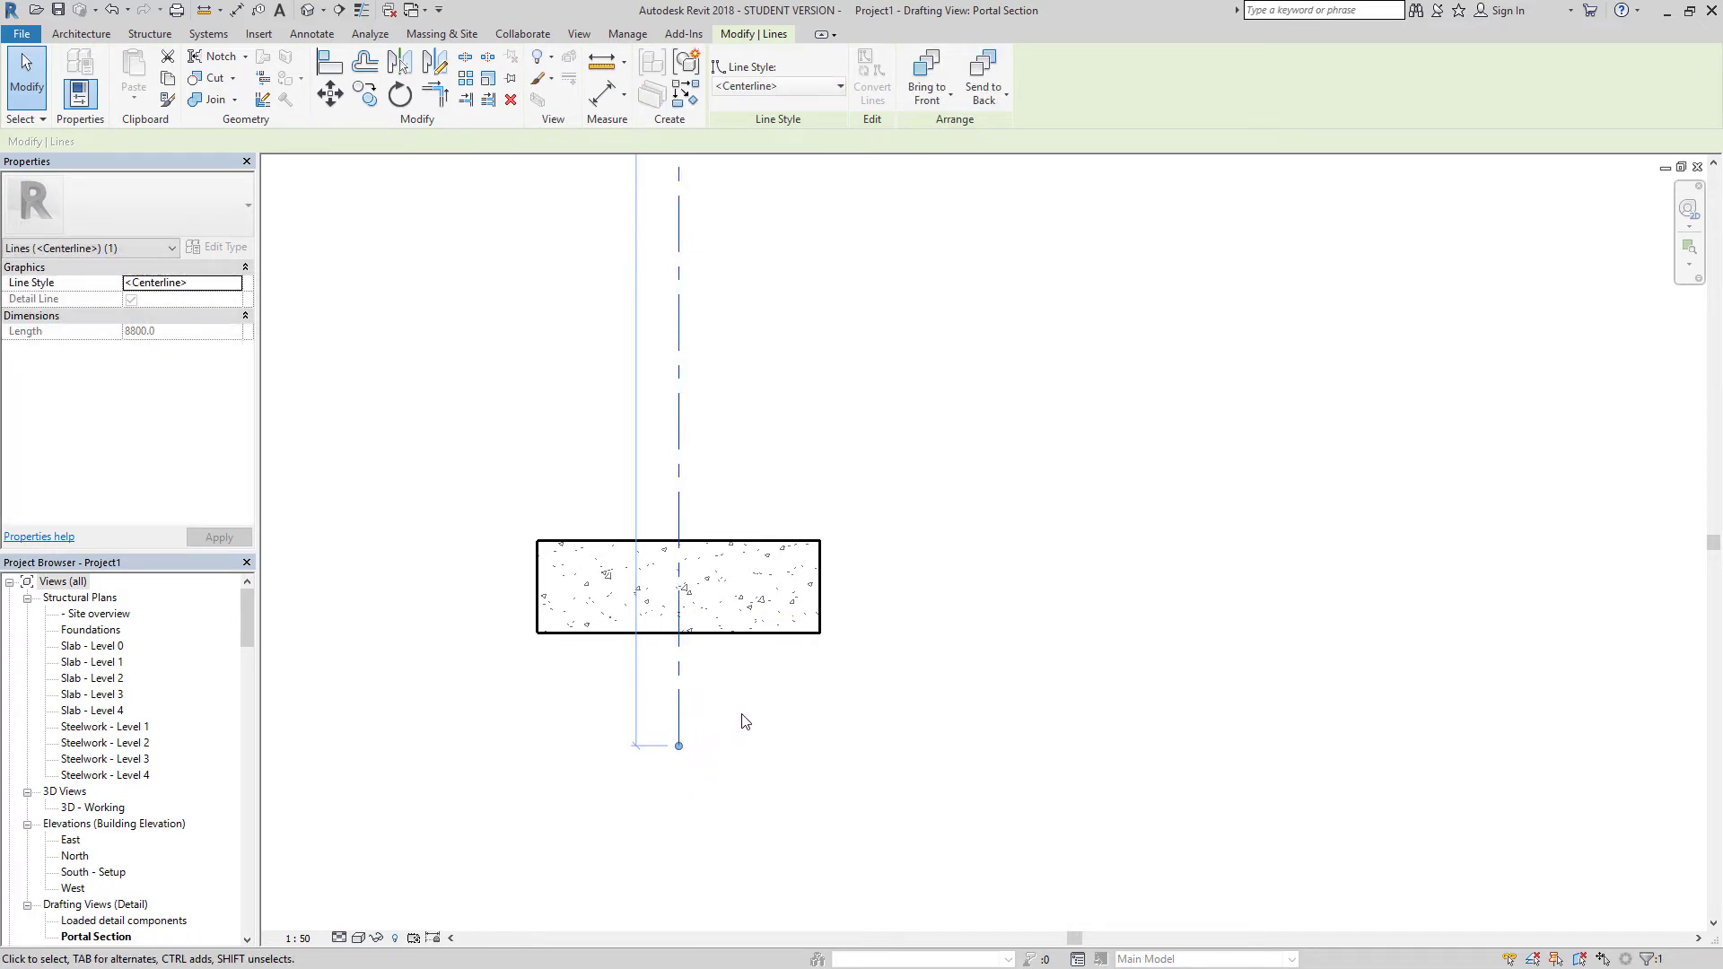
key(Escape)
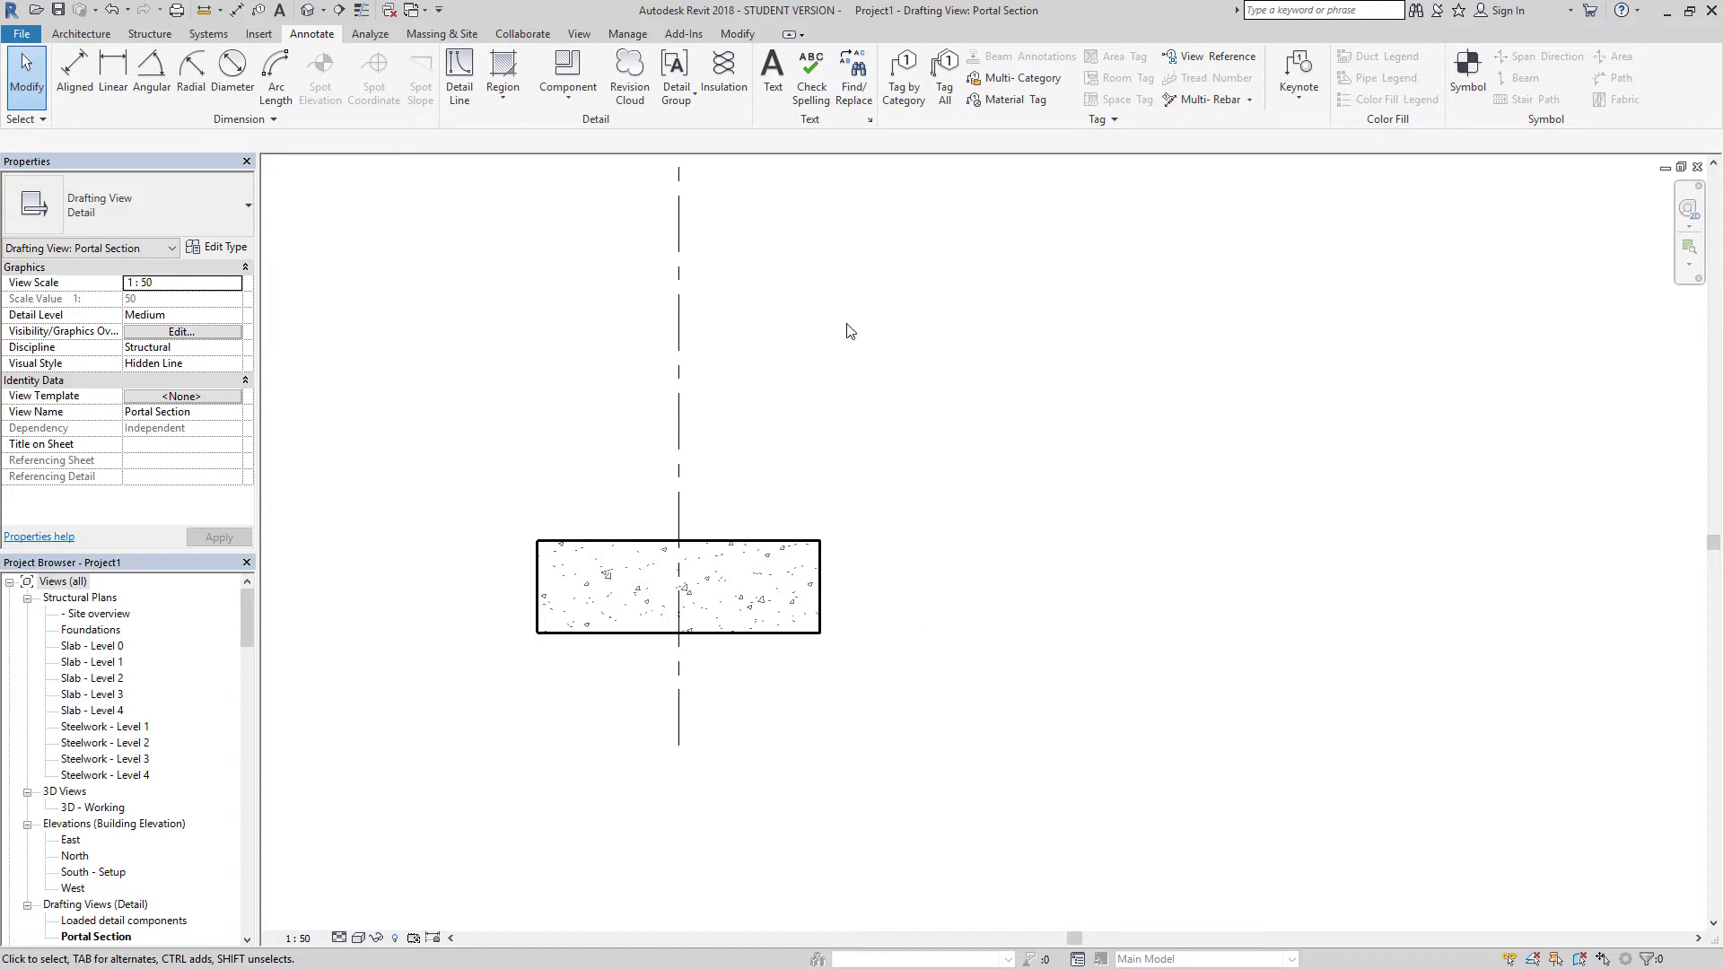
Load the Detail_Items_Universal_Beam family from the Steel Sections folder within the G10 structural steel framing Detail Items library
click(267, 38)
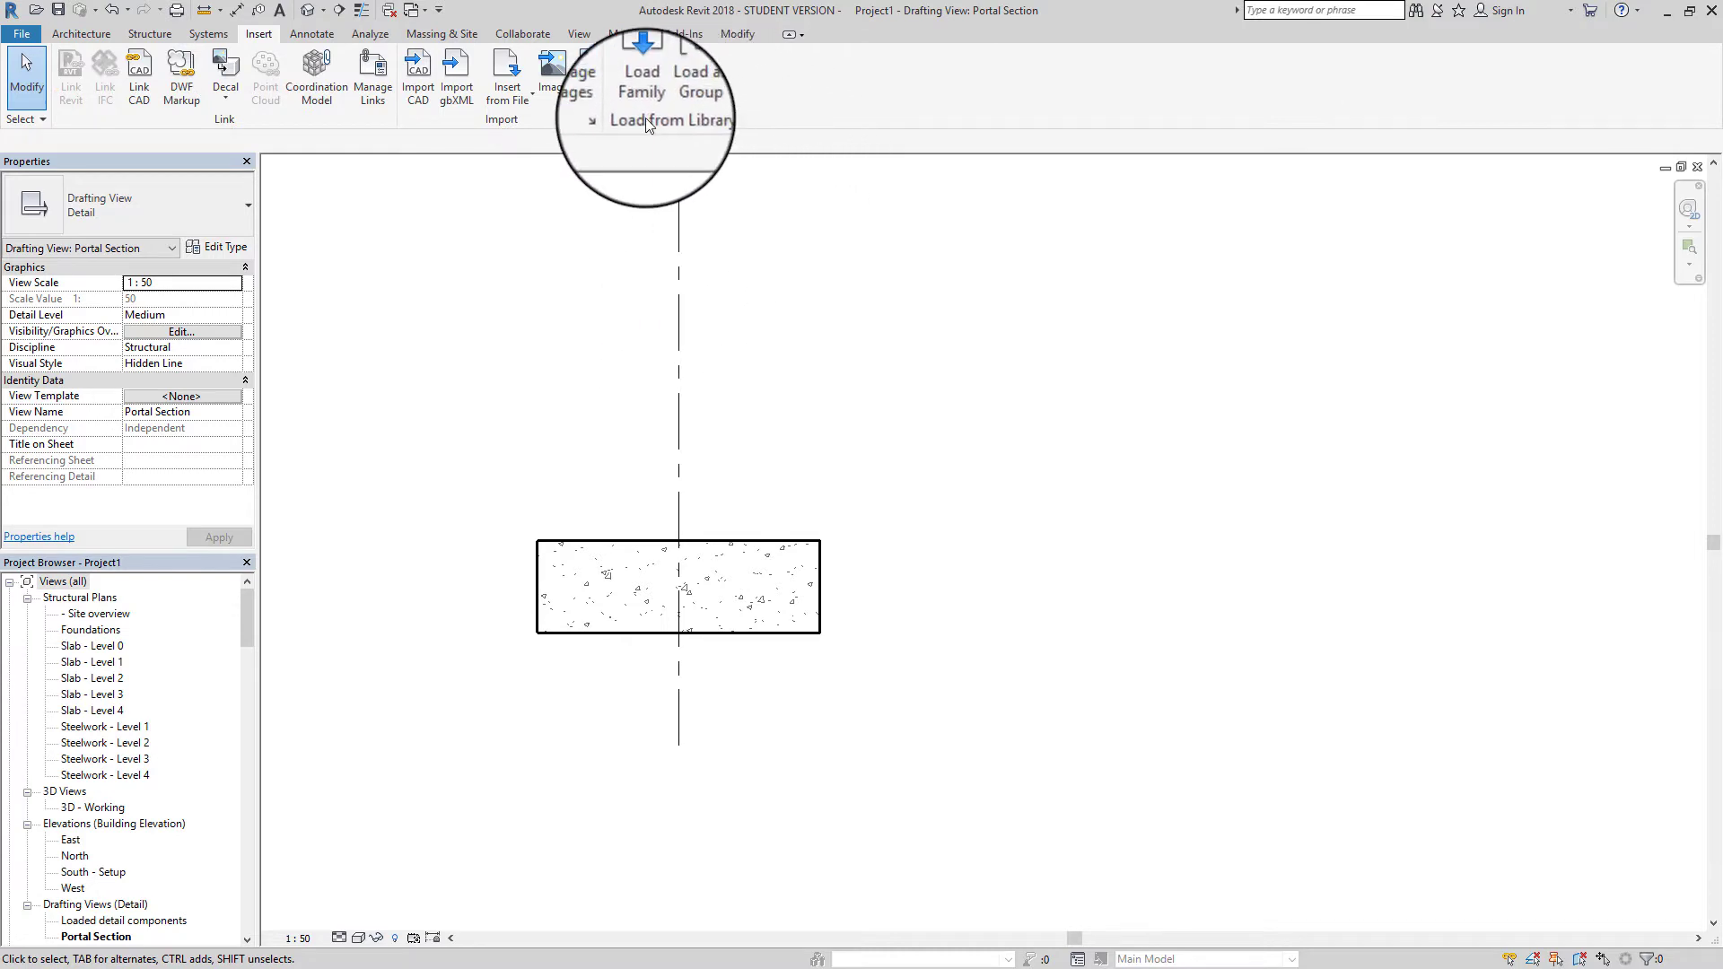
click(642, 81)
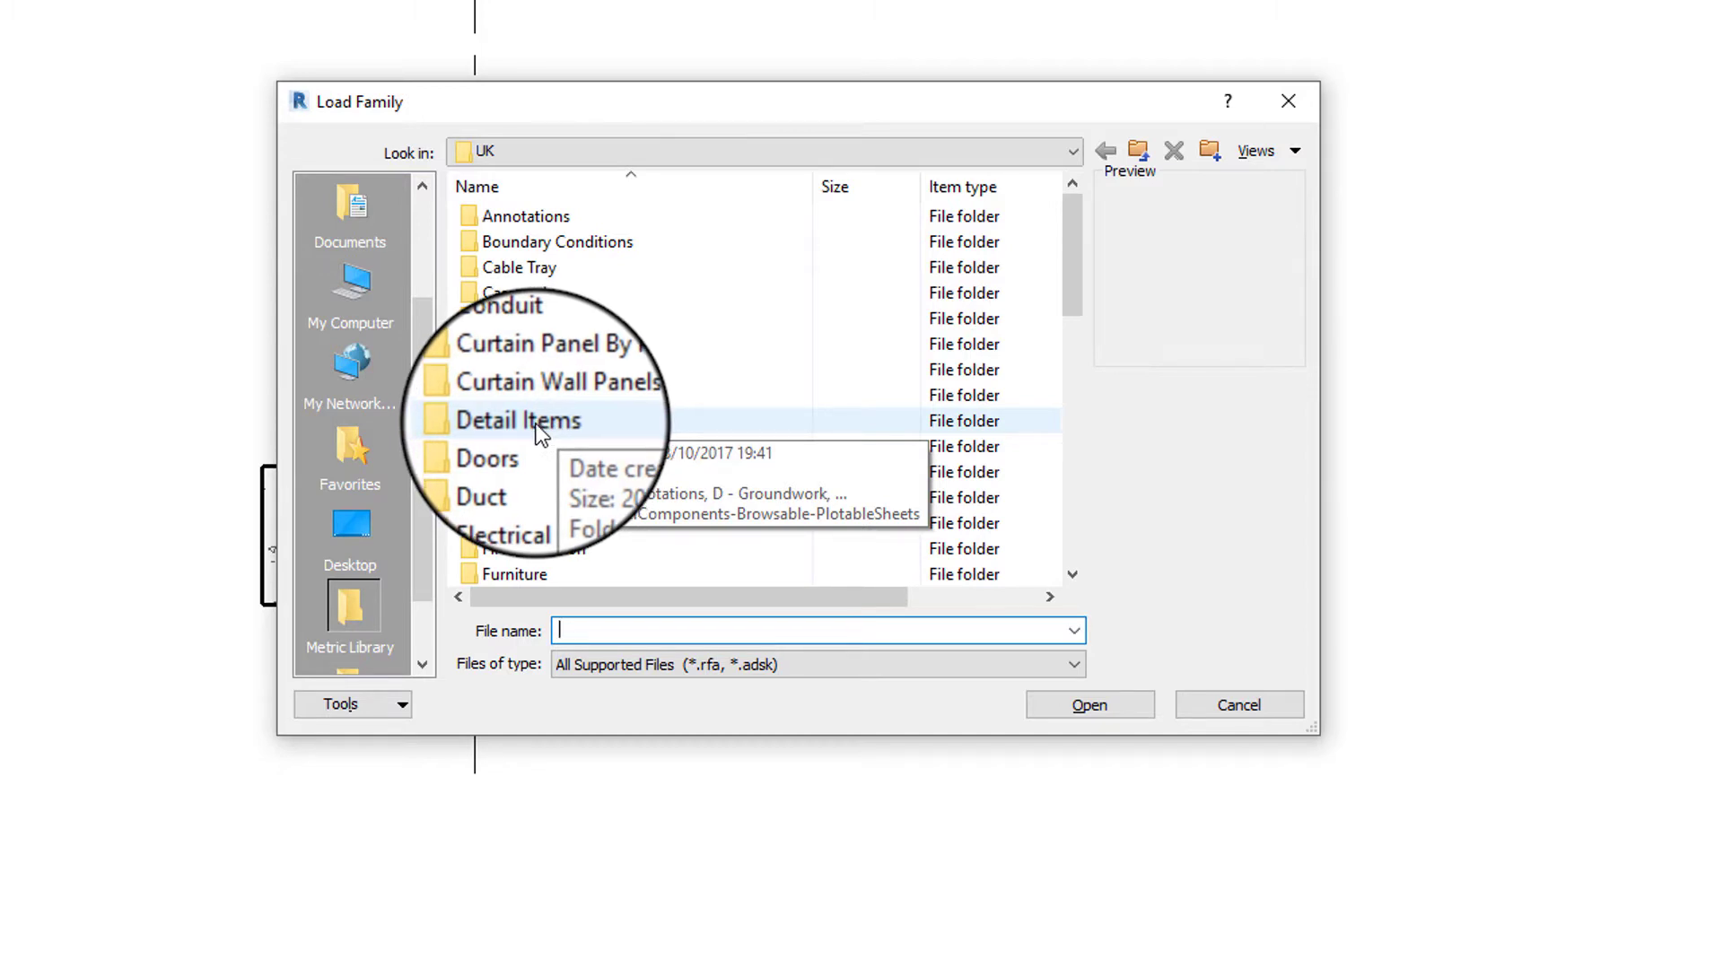
double_click(539, 433)
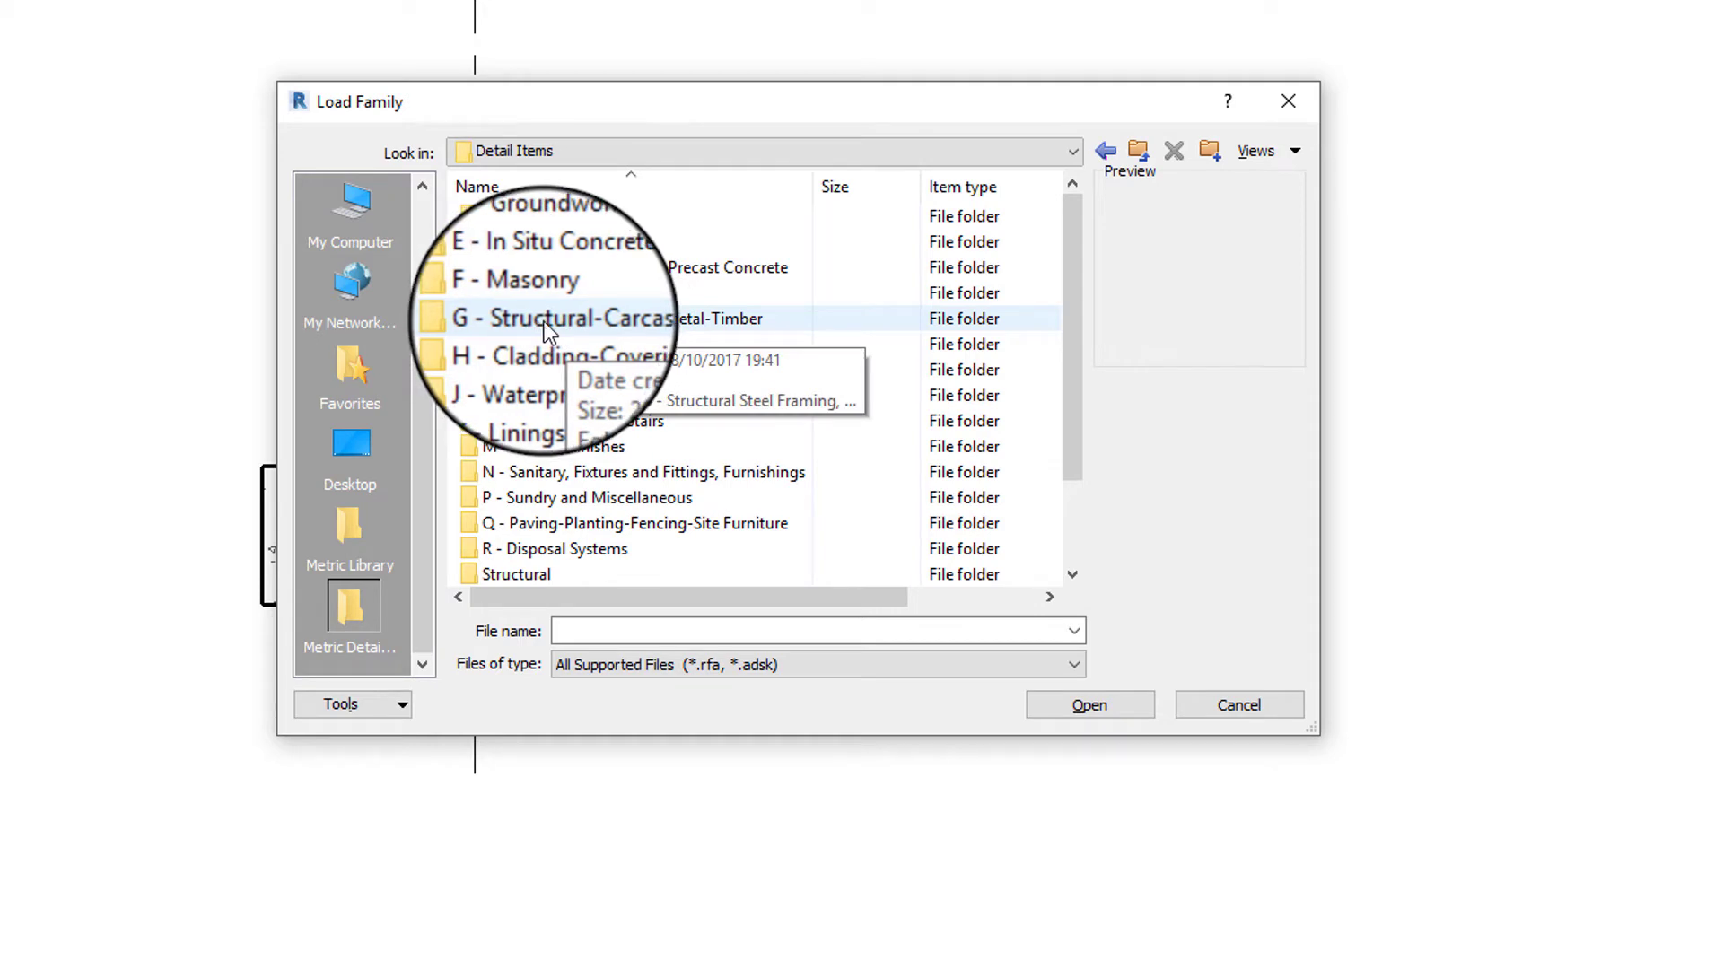
double_click(544, 322)
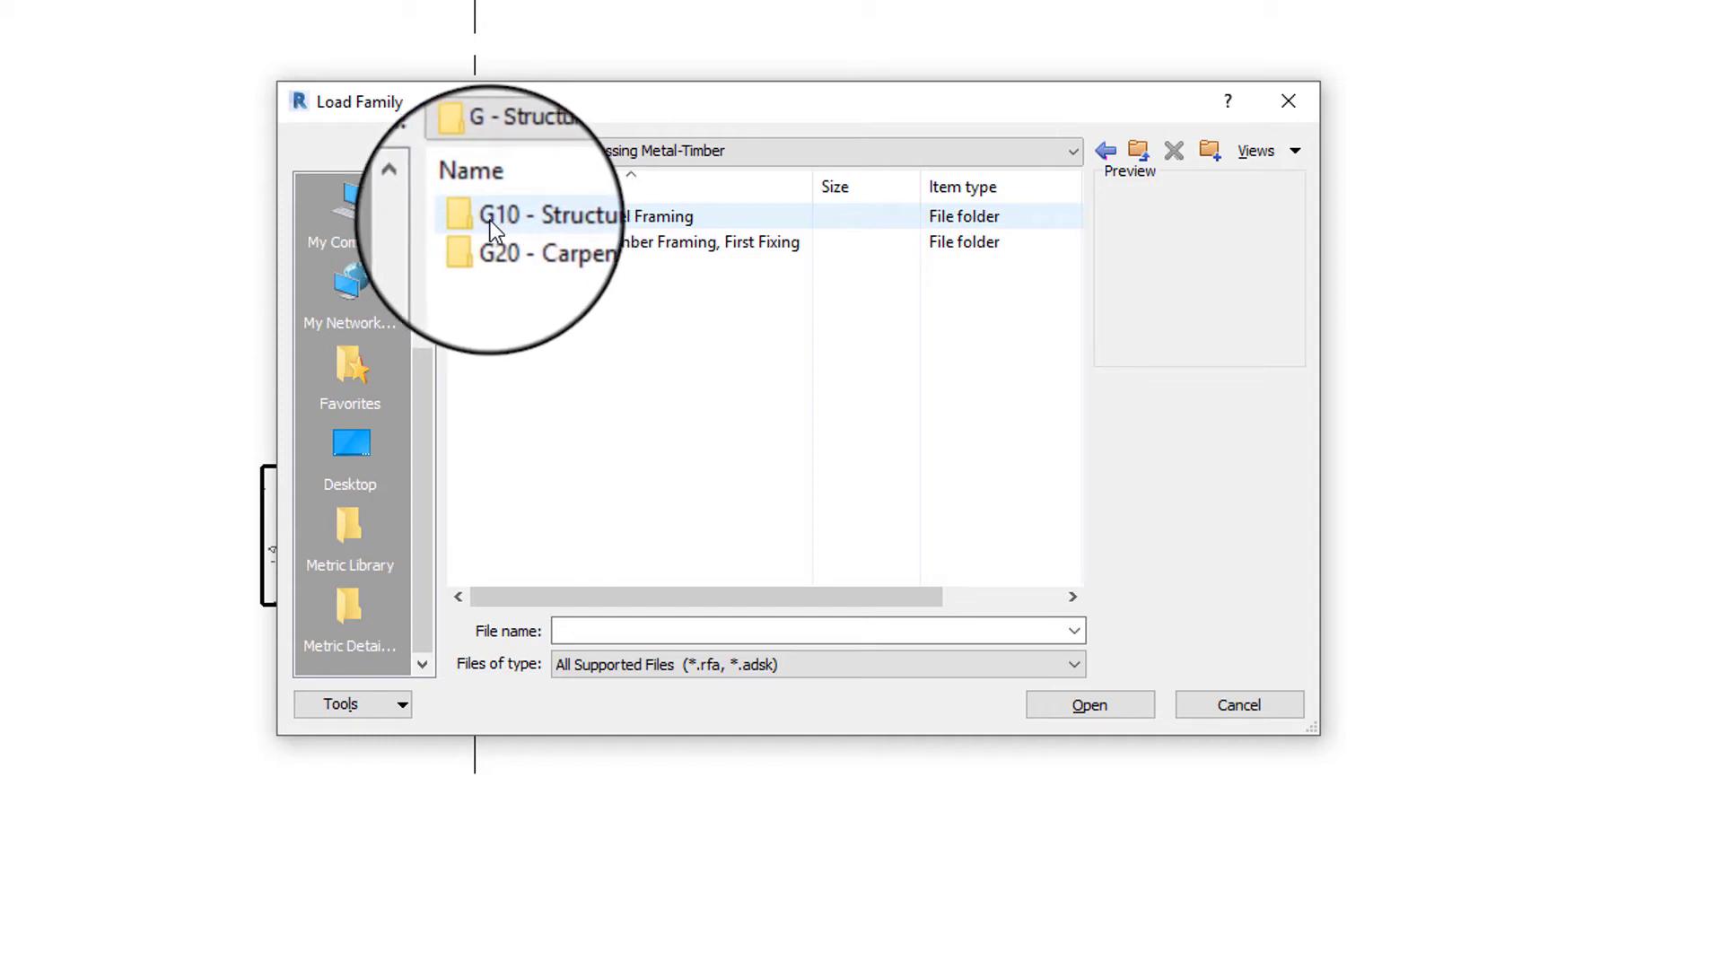
double_click(577, 228)
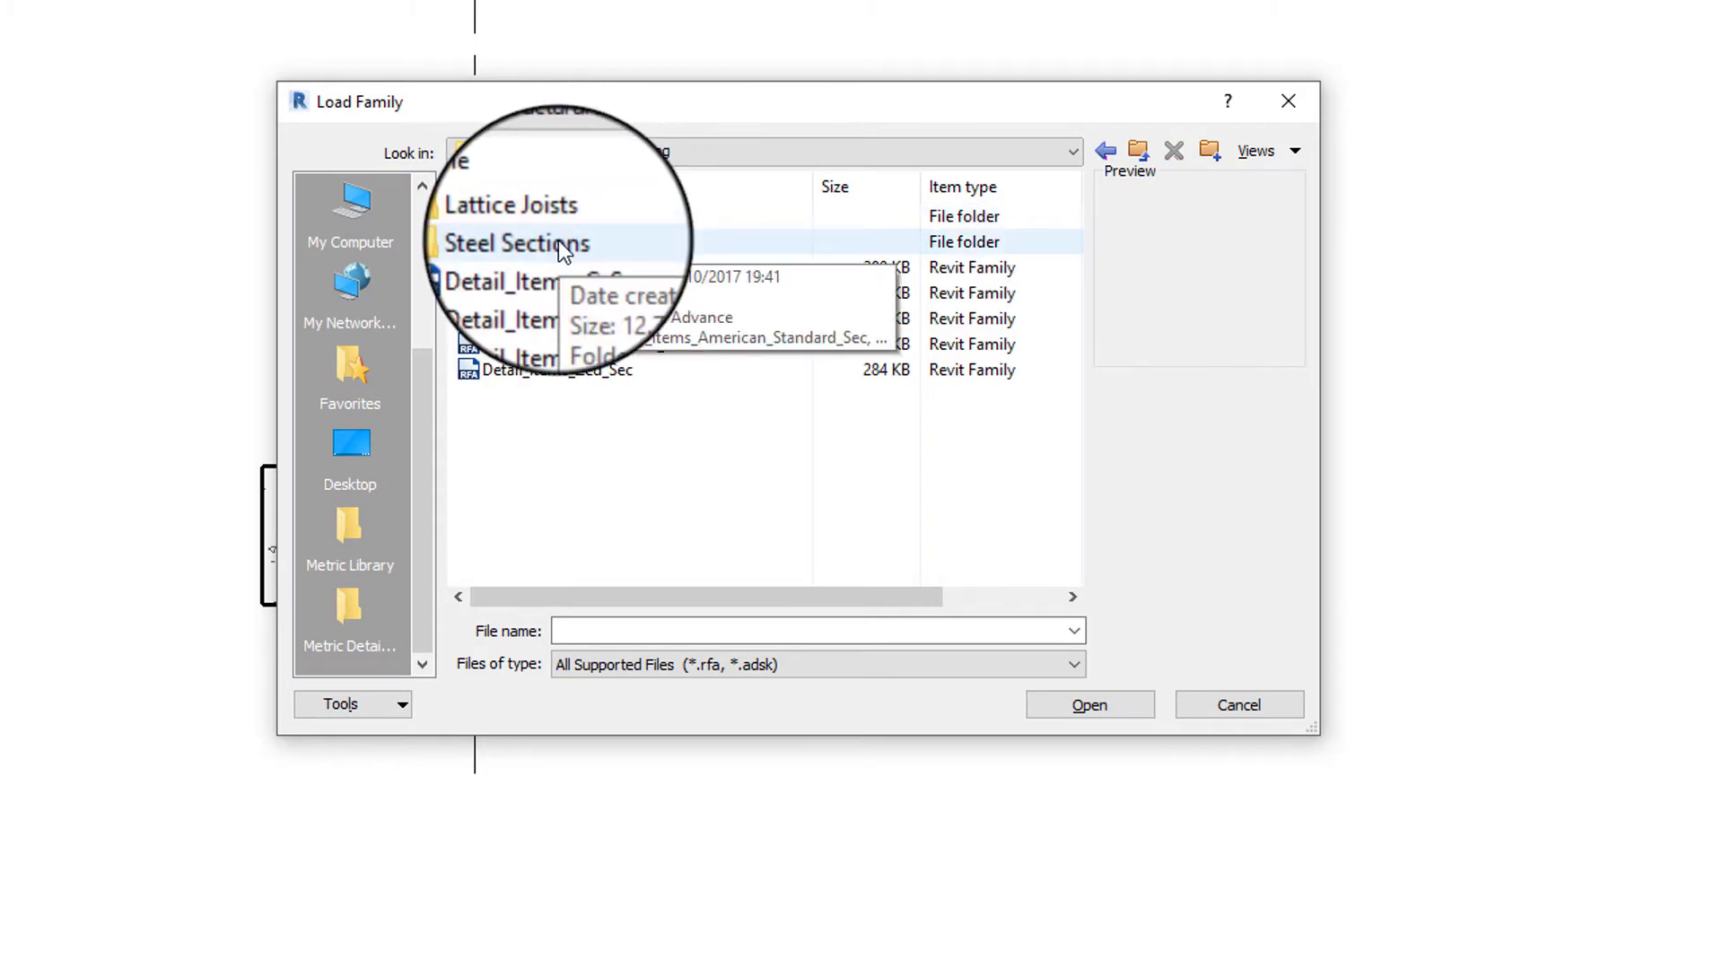
double_click(558, 240)
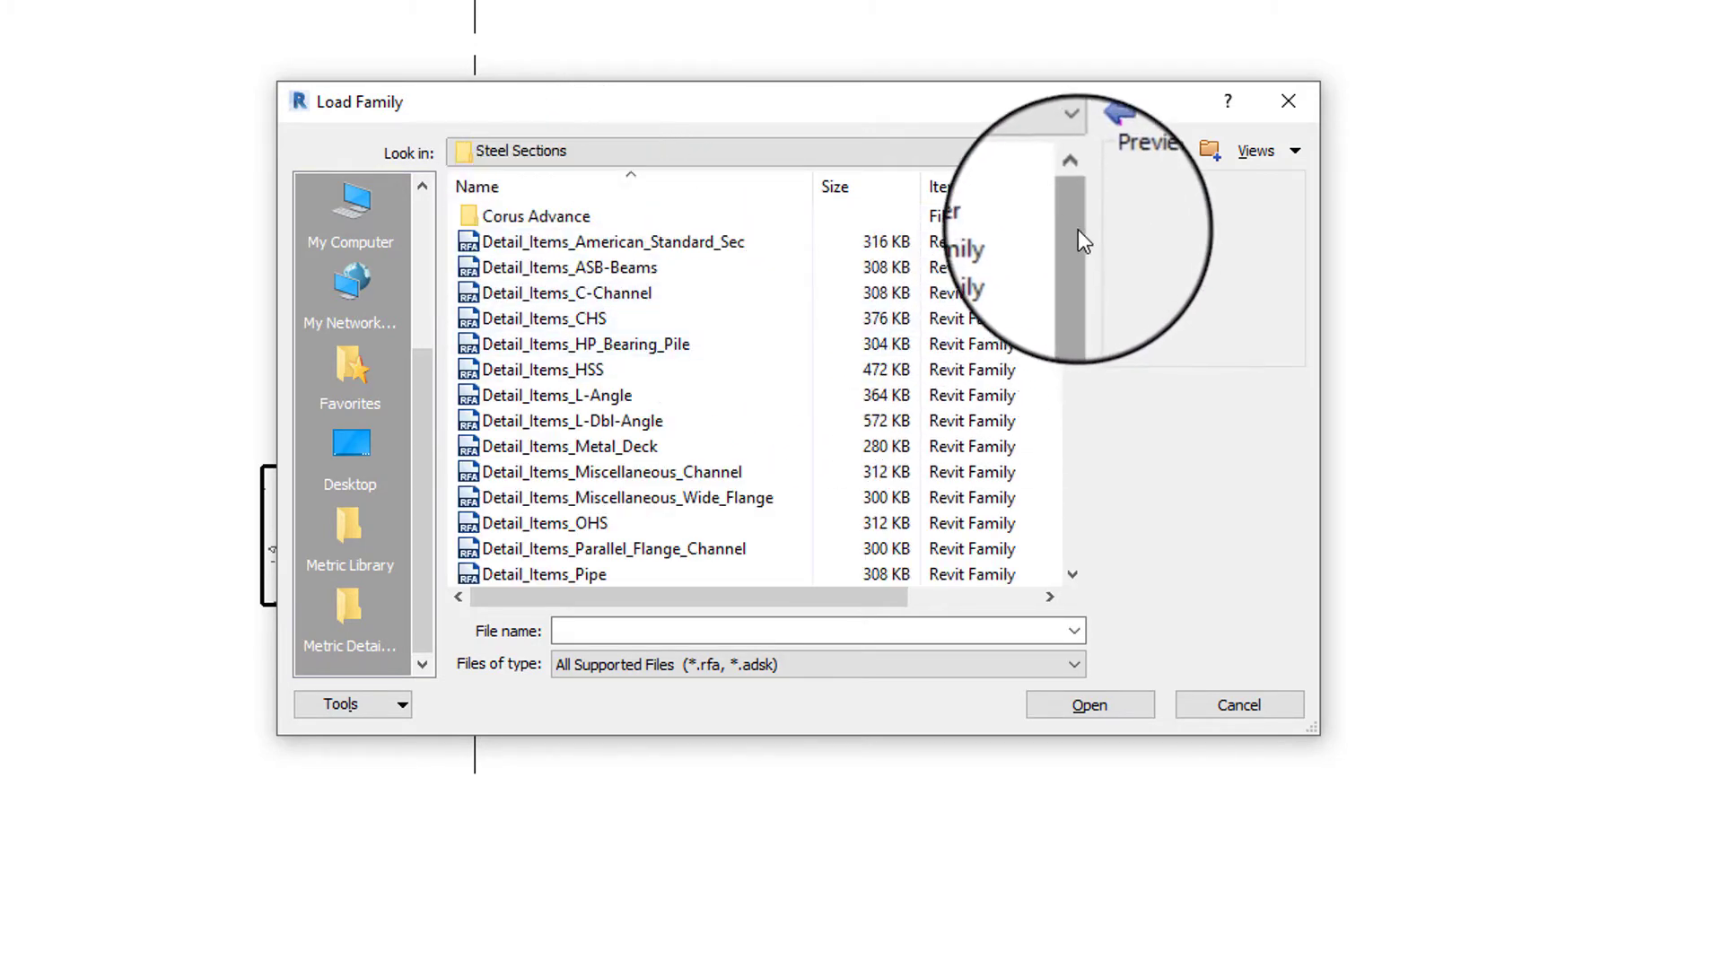
drag(1075, 224, 1103, 492)
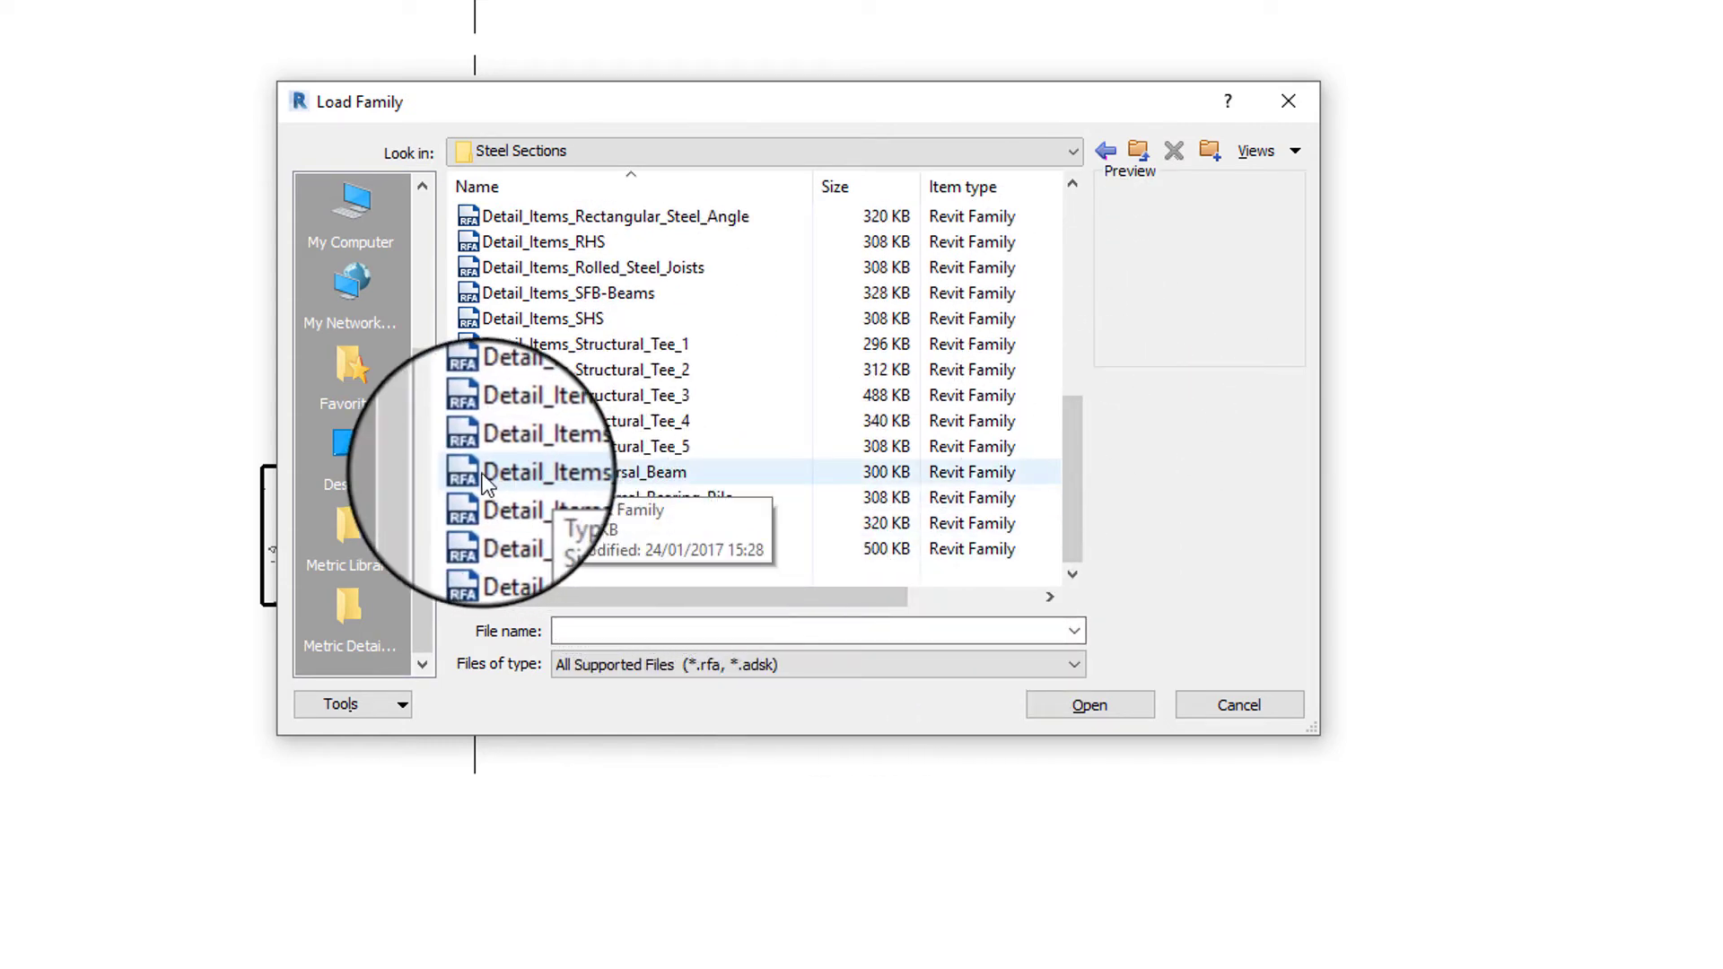
click(652, 482)
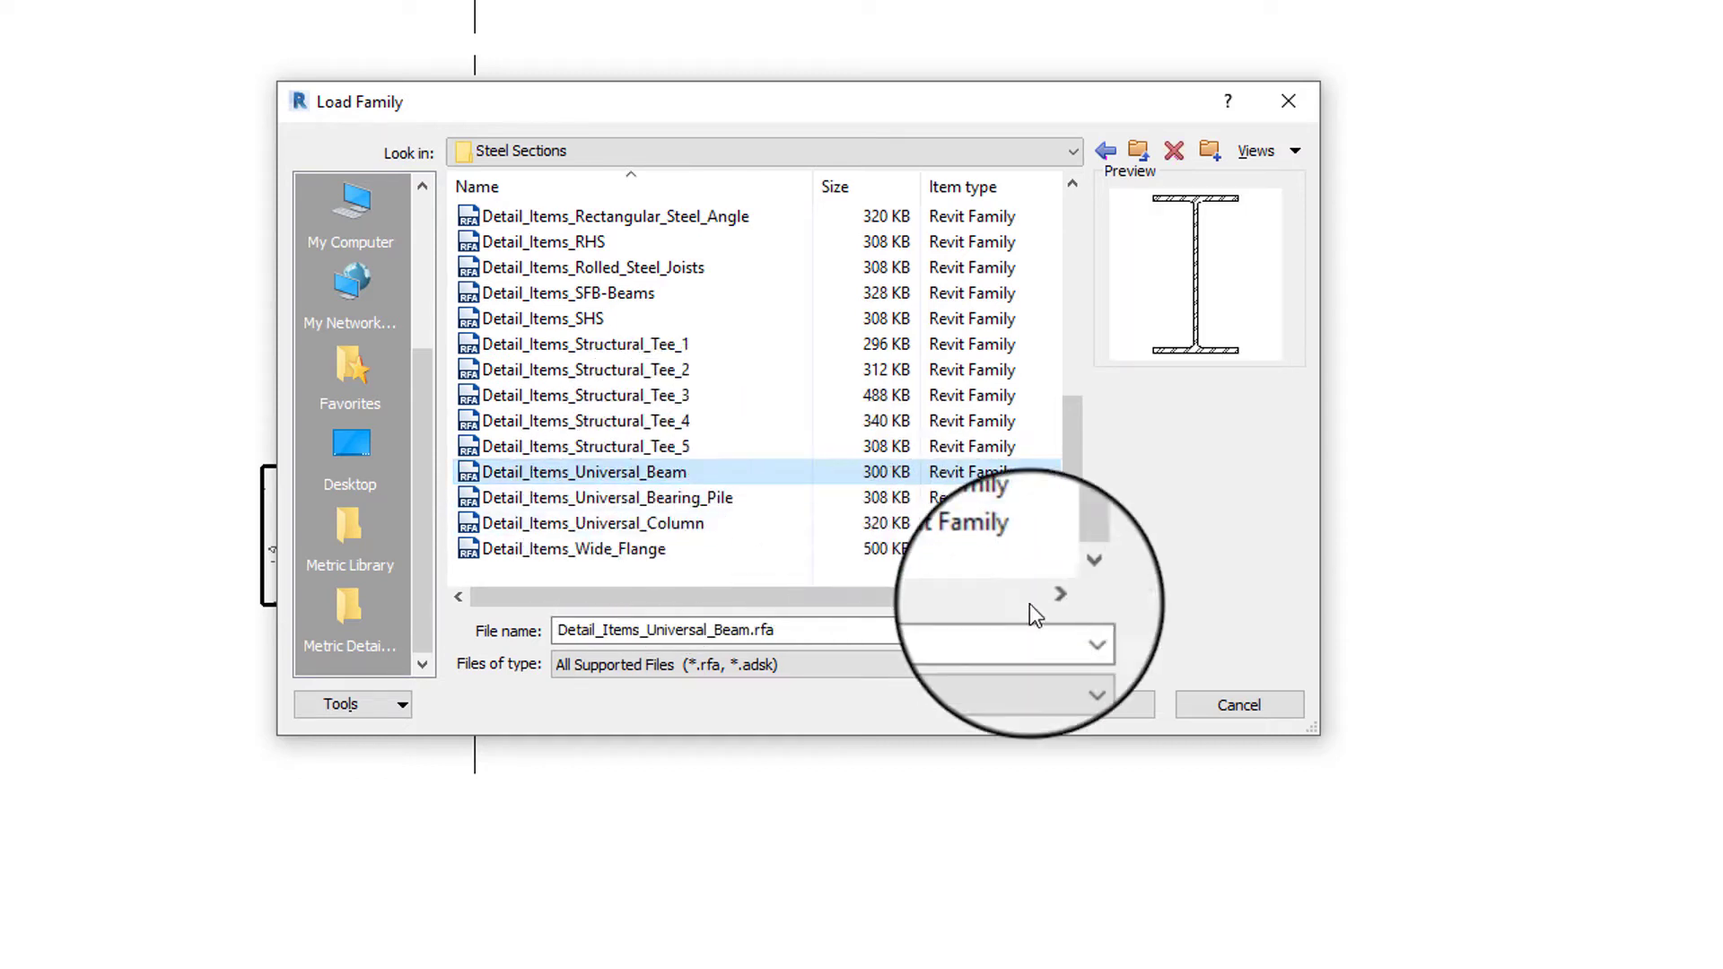
click(1121, 719)
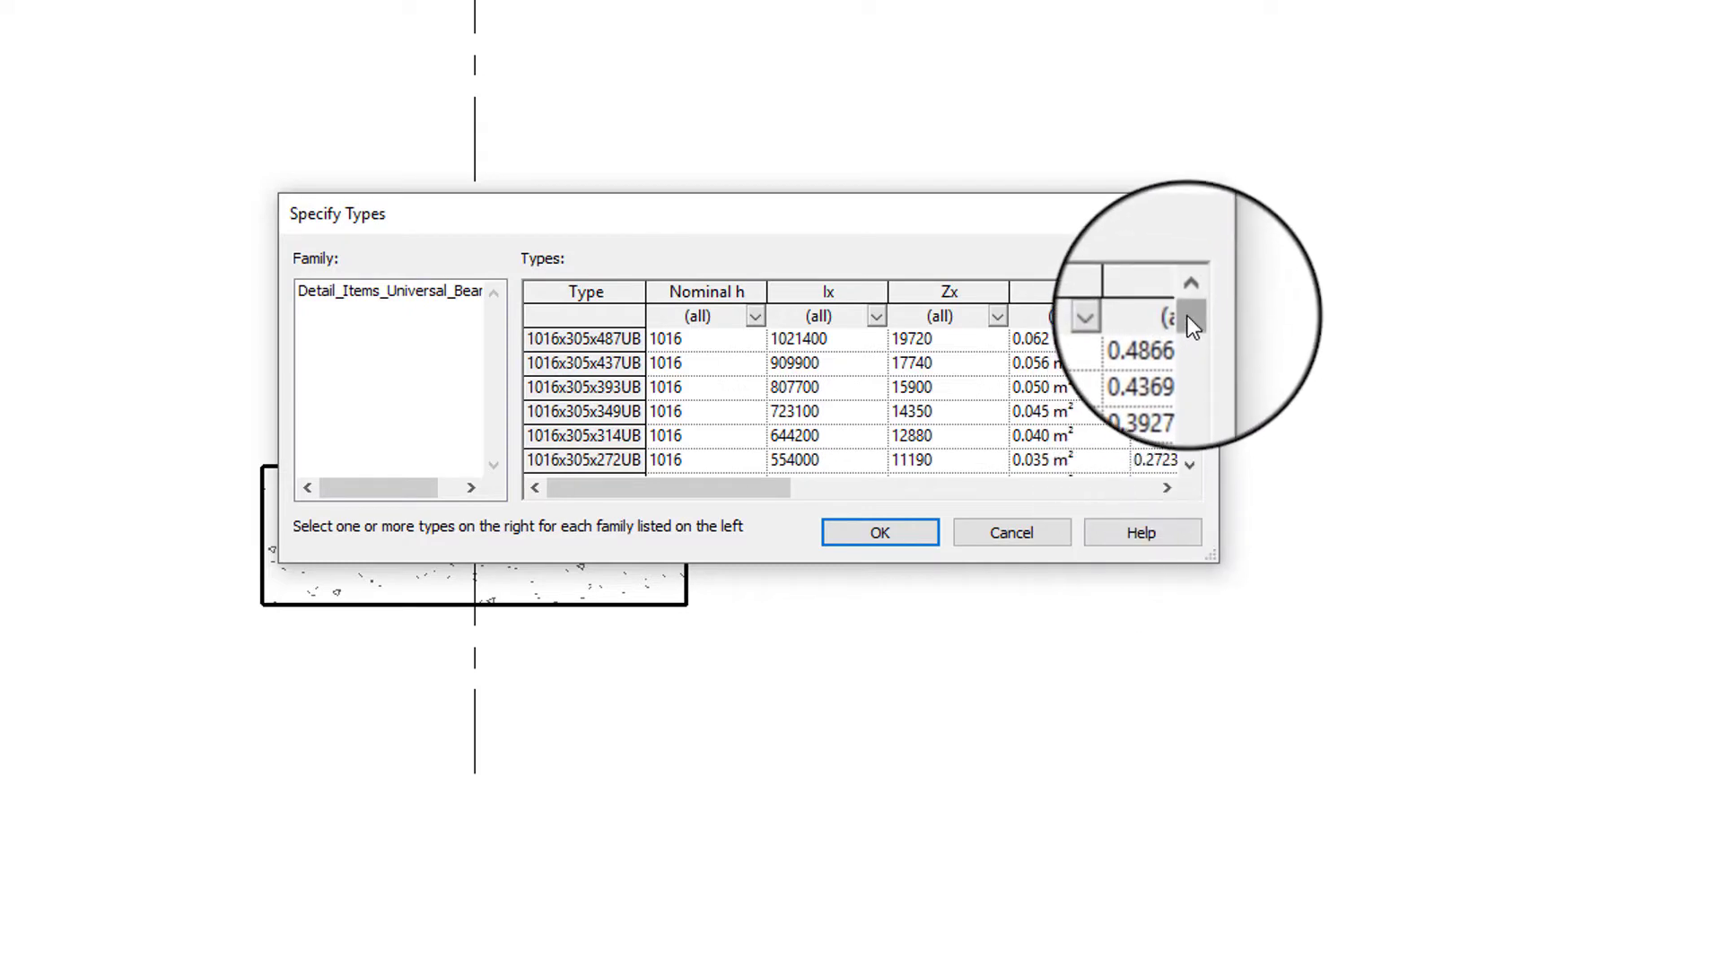
Choose the 457x191x82UB and 406x178x74UB types for the universal beam family and finish loading them
drag(1187, 316, 1199, 377)
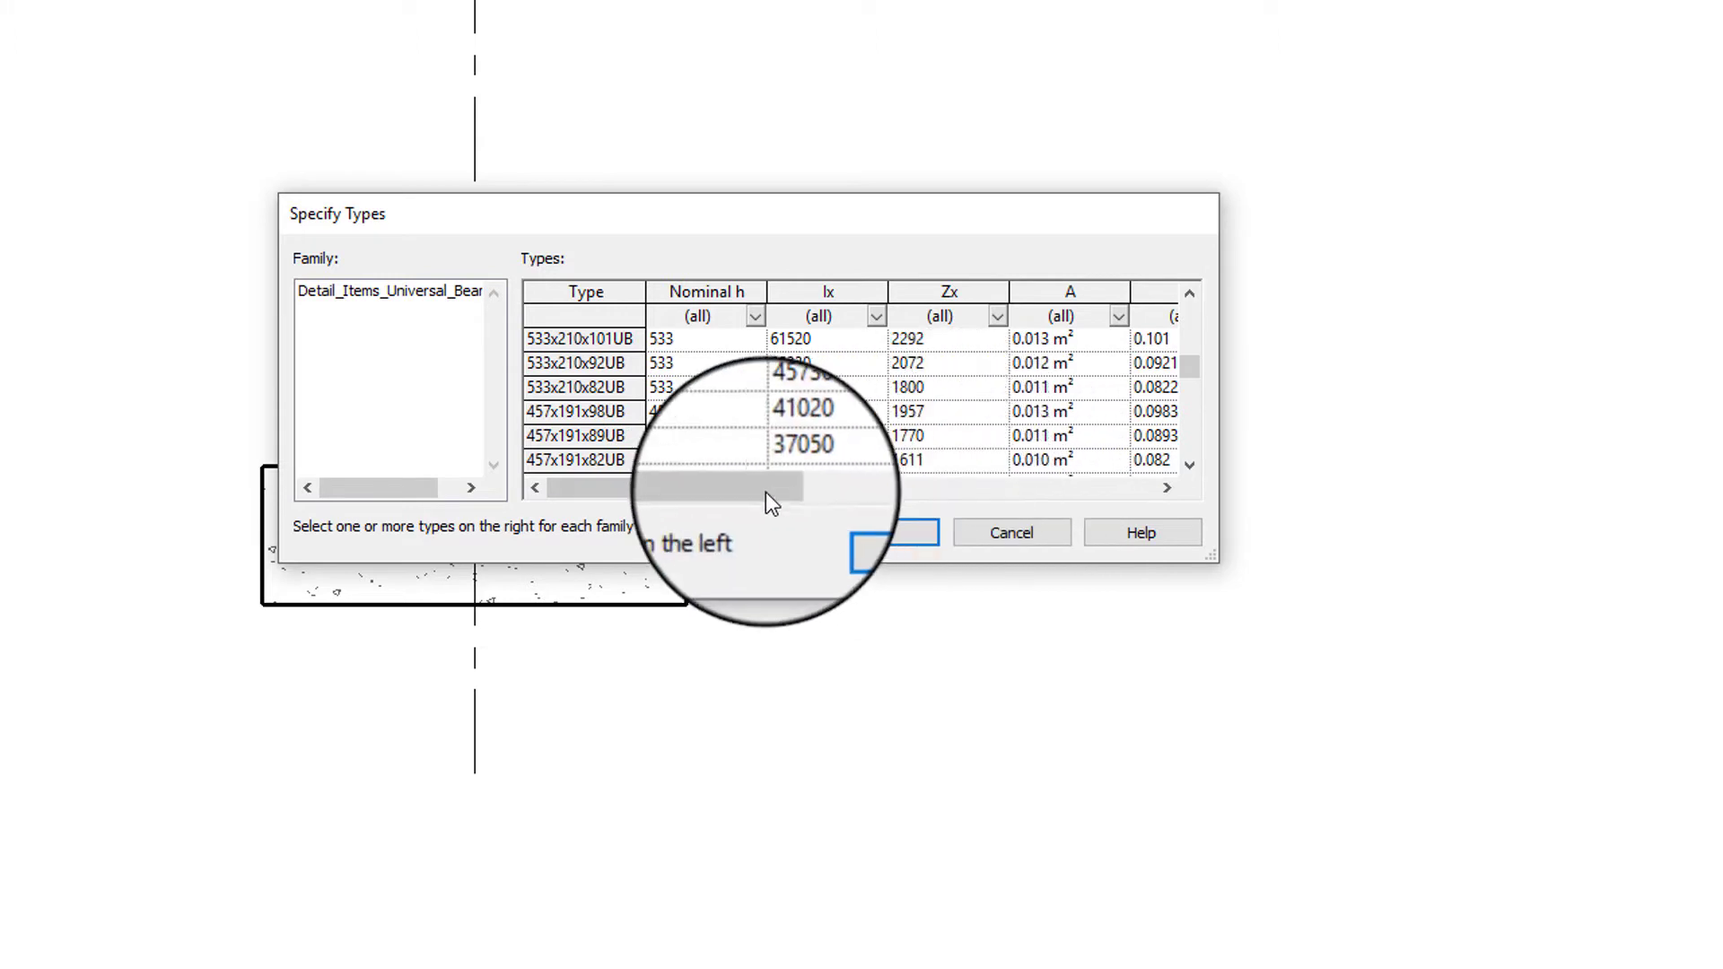
click(549, 461)
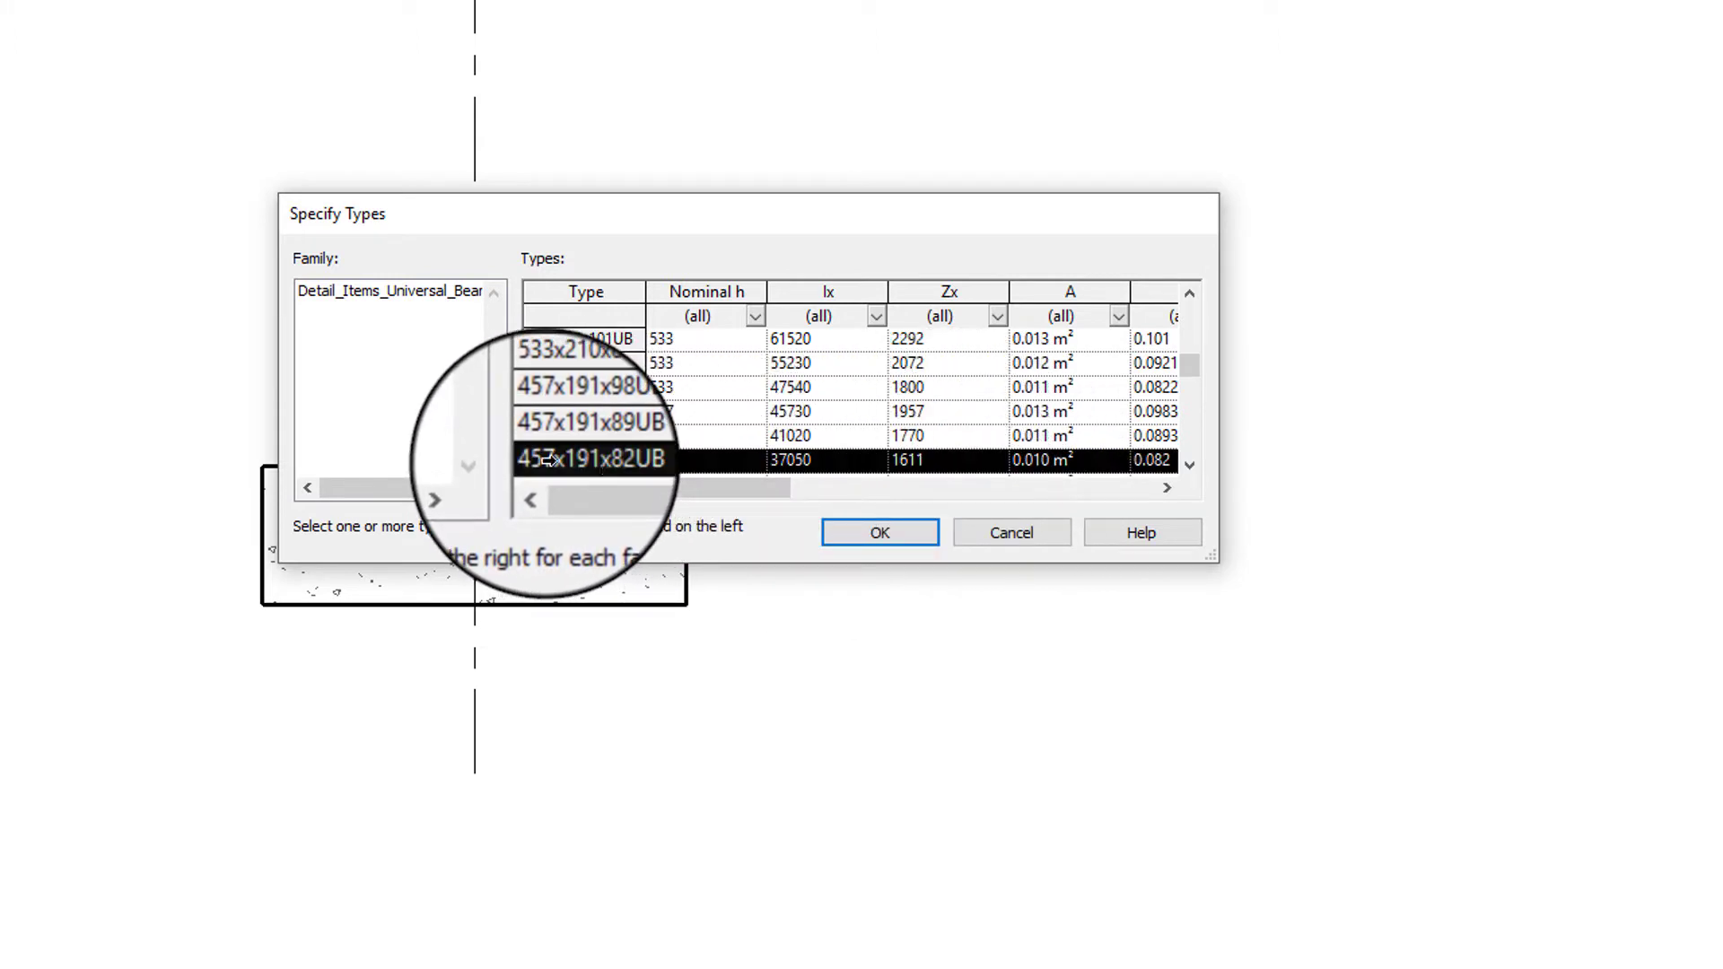
click(1187, 465)
click(1187, 464)
click(1187, 465)
click(1187, 465)
click(1187, 465)
click(1187, 465)
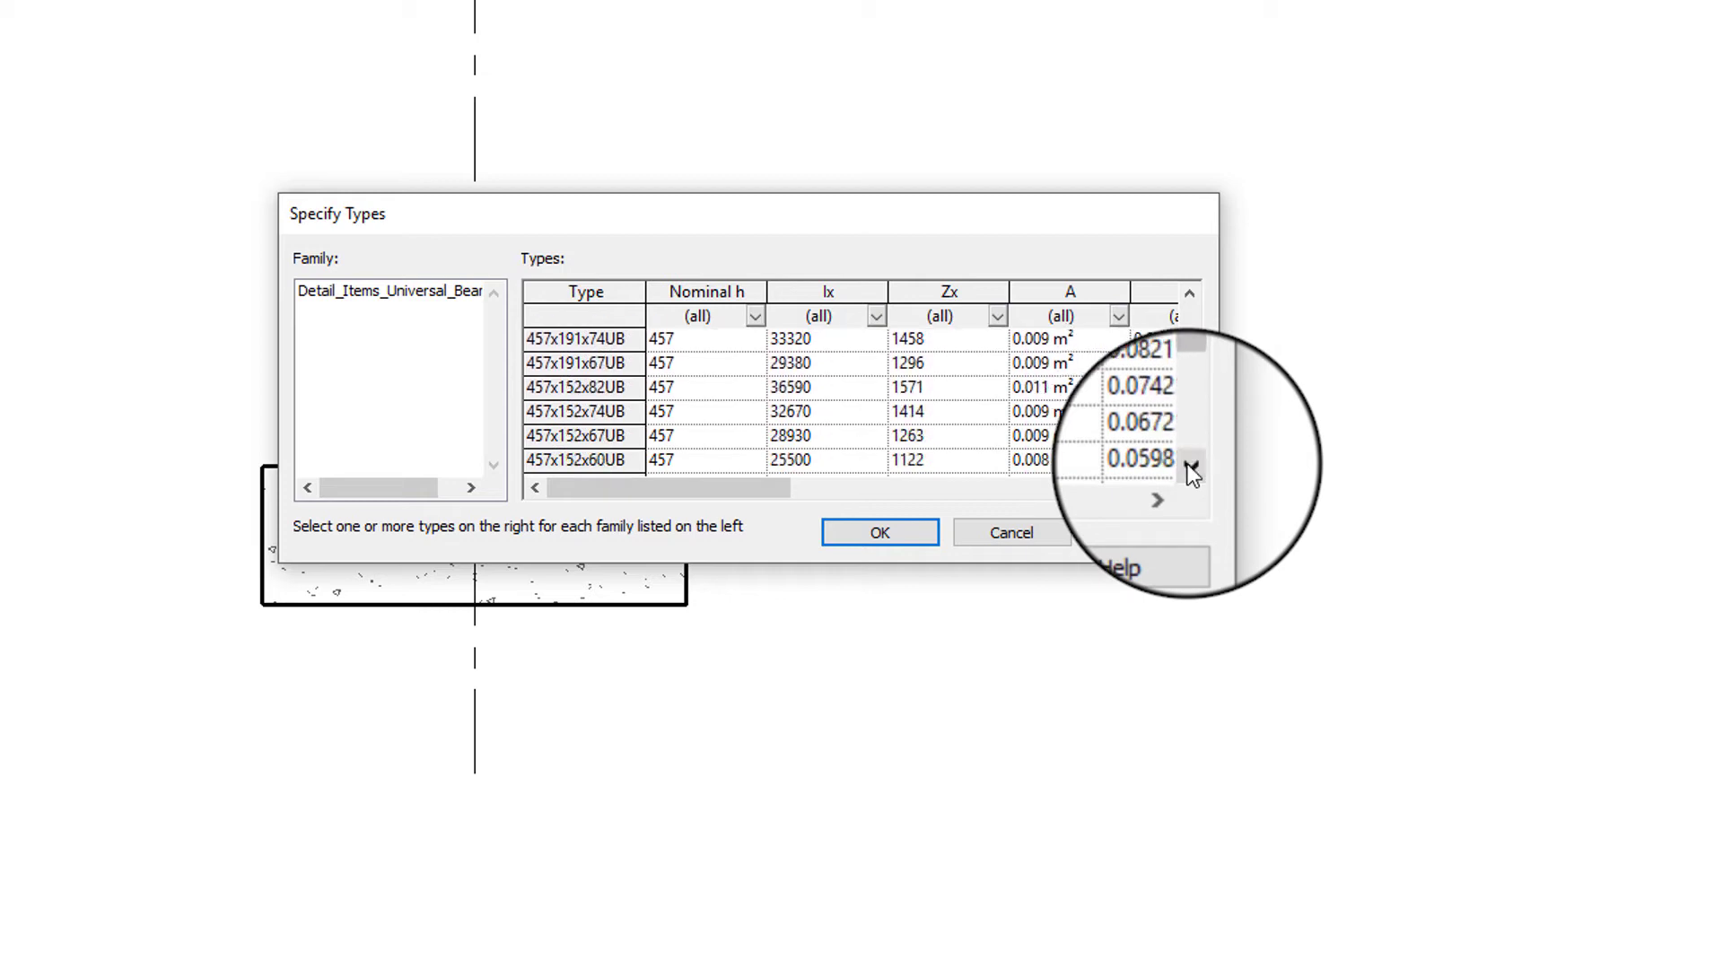
click(1187, 465)
click(1188, 465)
click(1187, 465)
click(1188, 465)
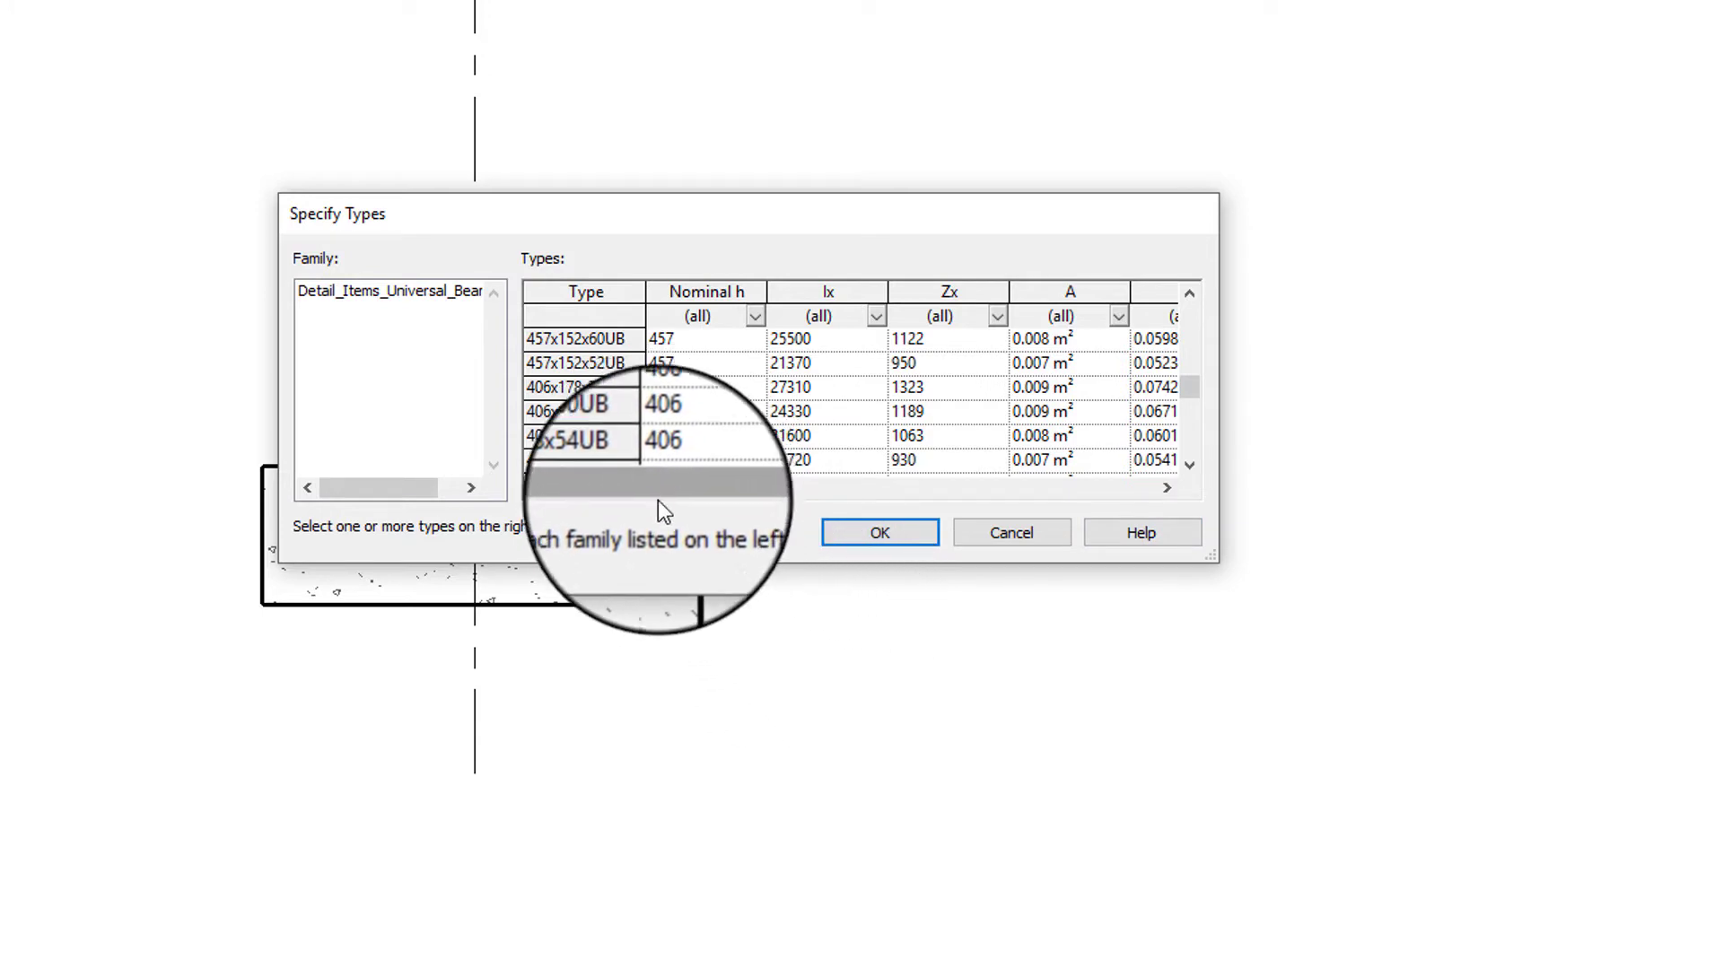
click(557, 386)
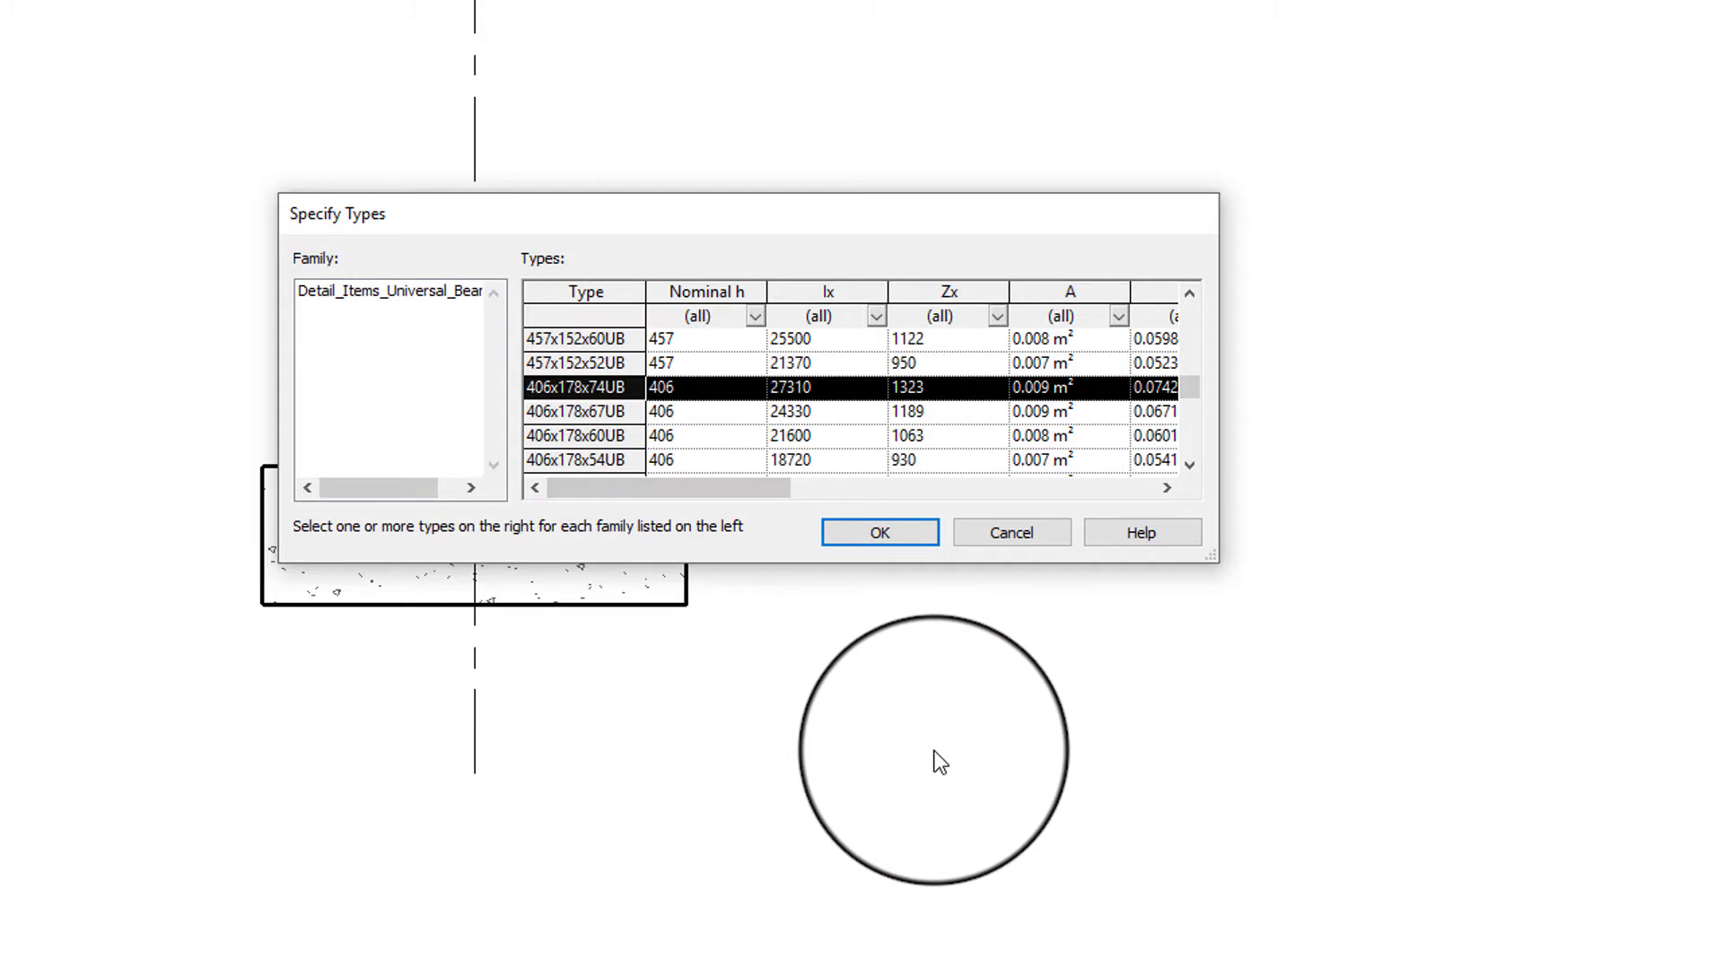
click(878, 539)
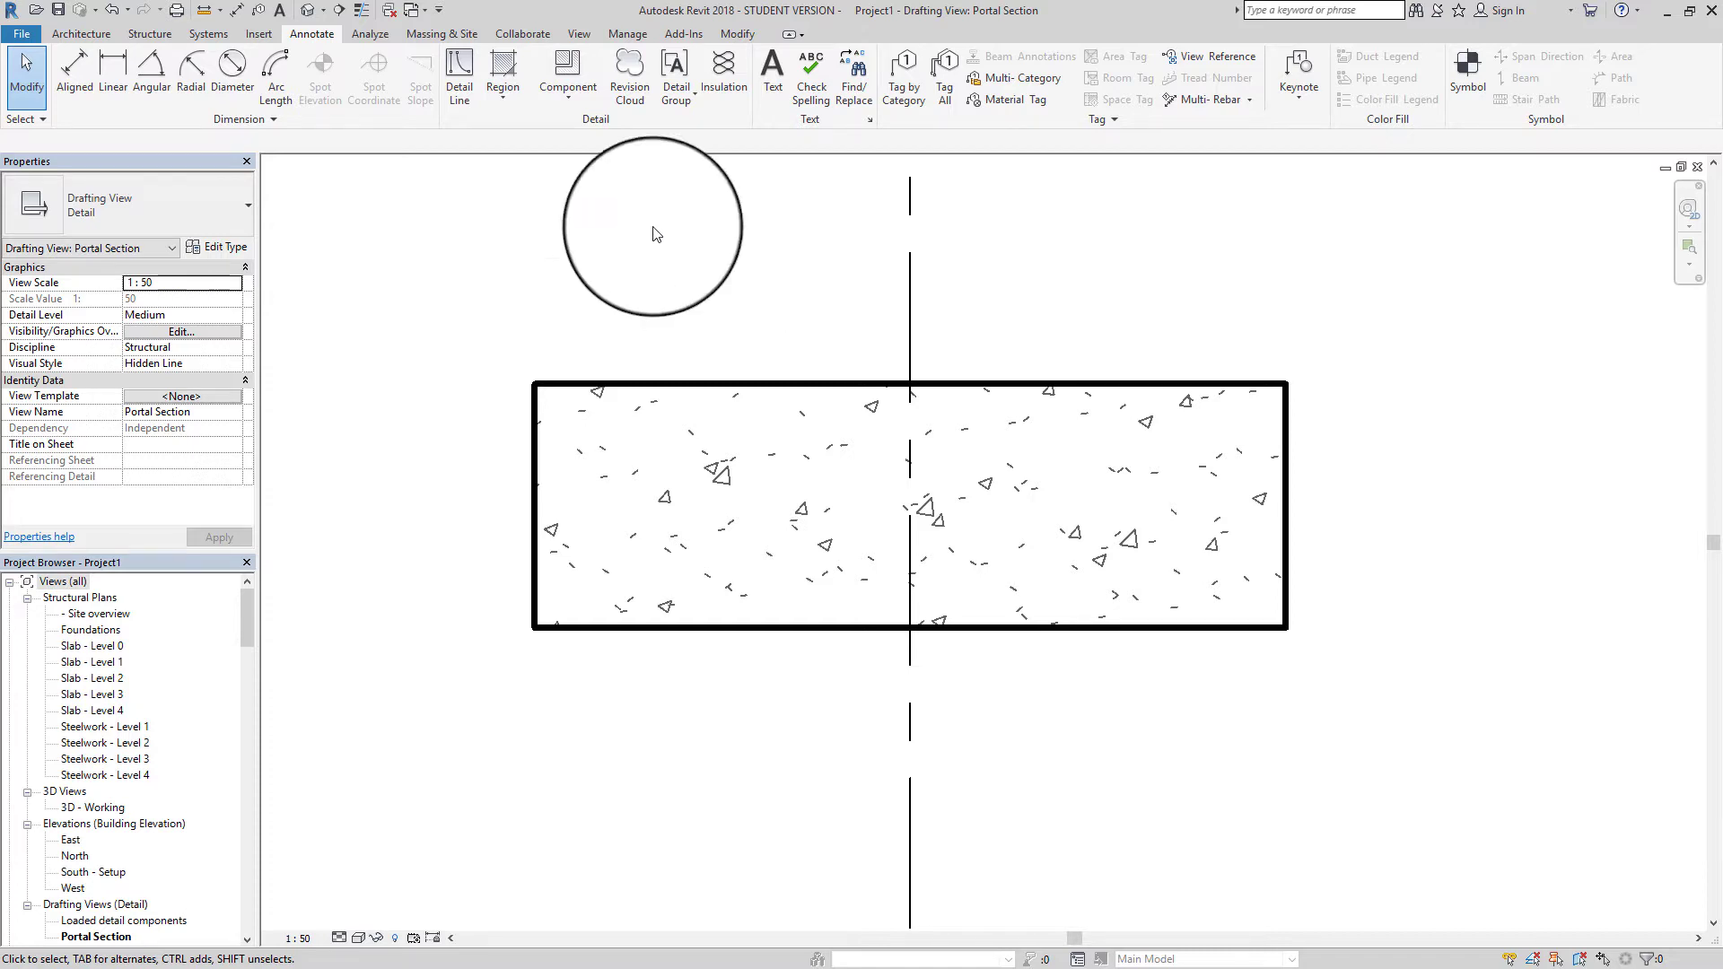
Place a 457x191x82UB universal beam detail component, rotated so its web is horizontal, where the centerline crosses the concrete's lower edge
click(566, 72)
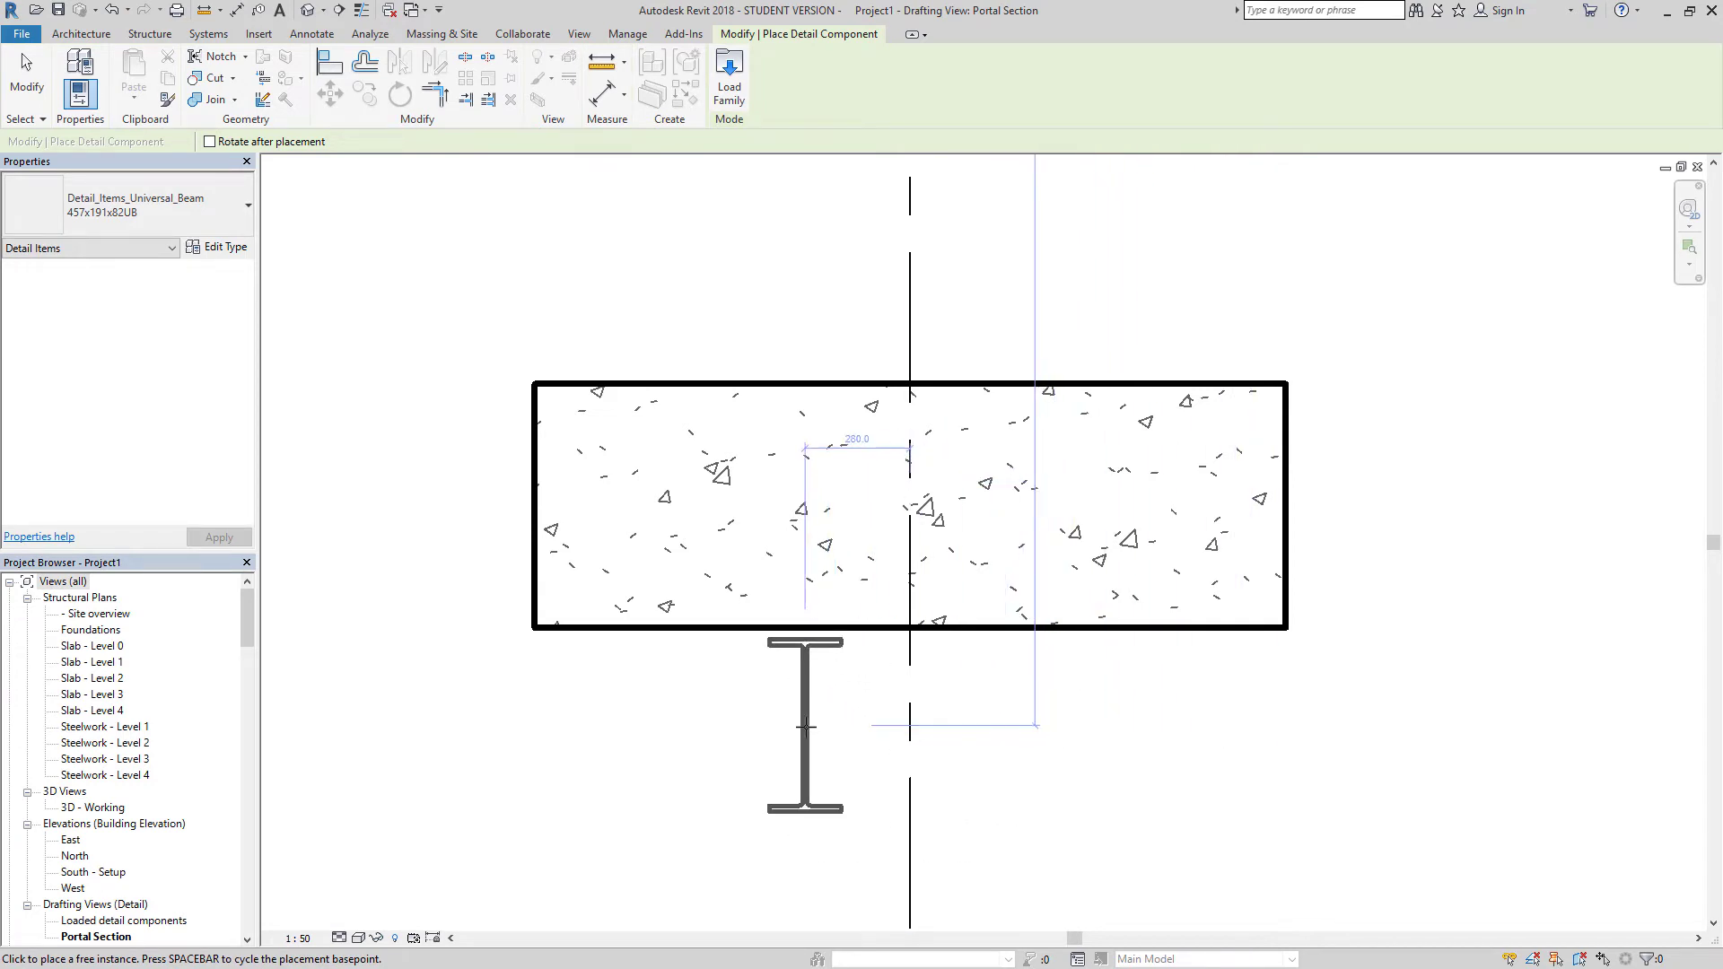
scroll(827, 755, down, 5)
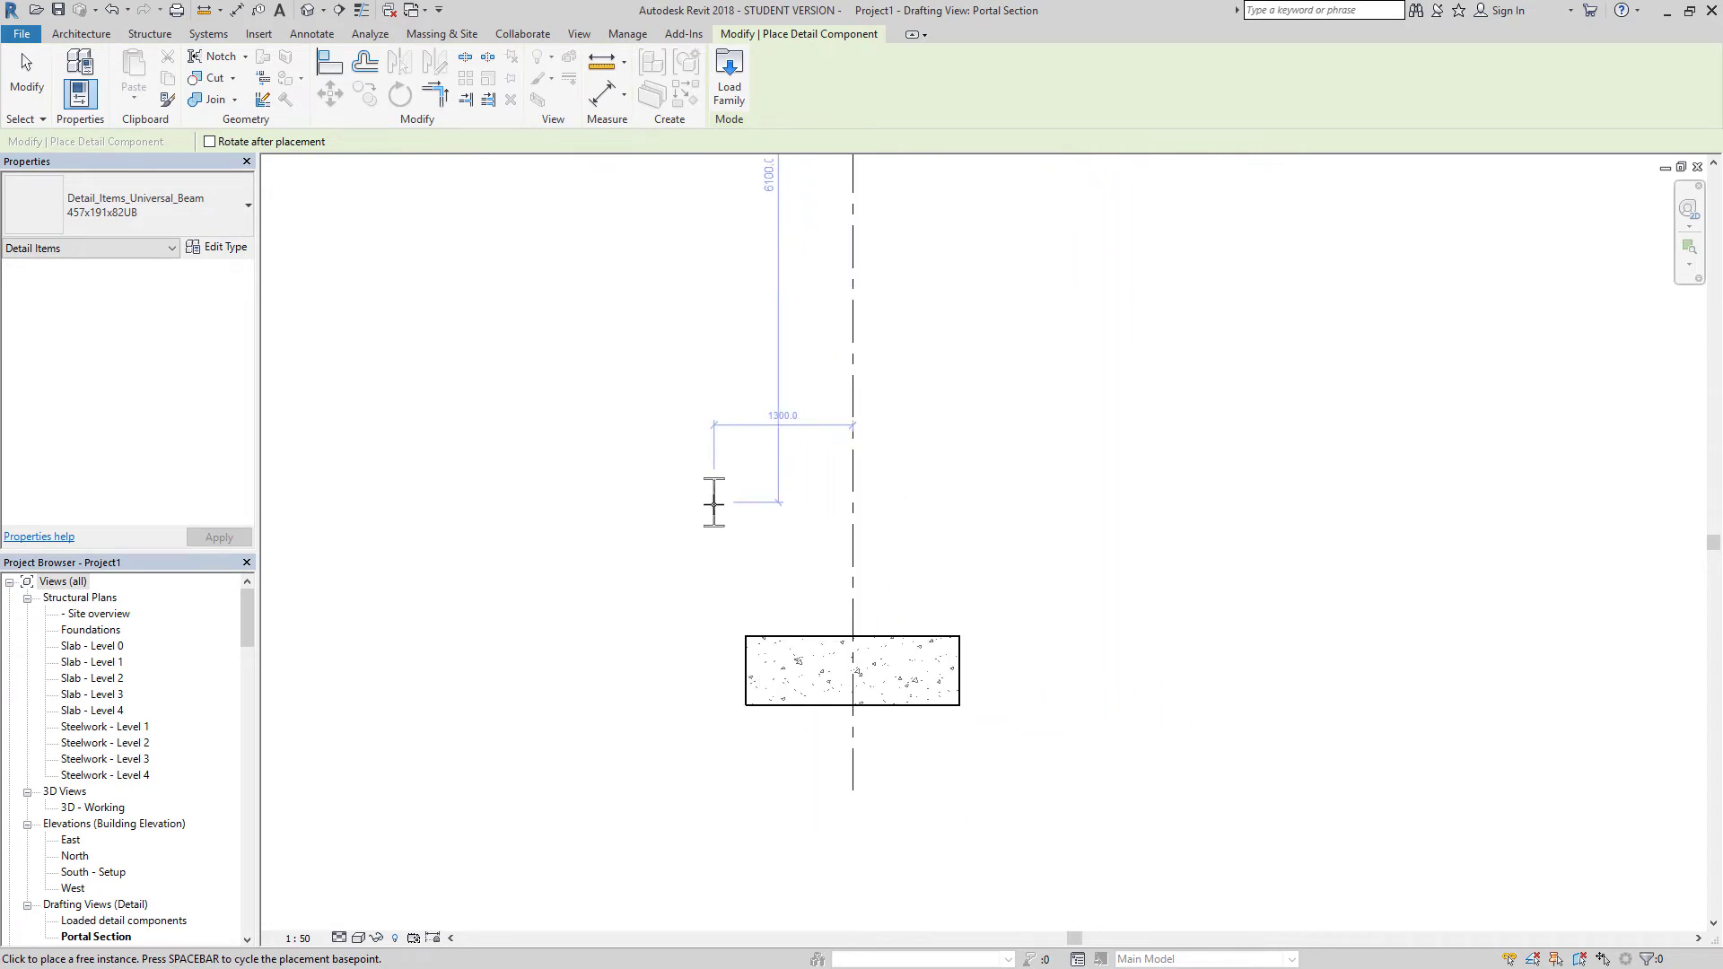
key(space)
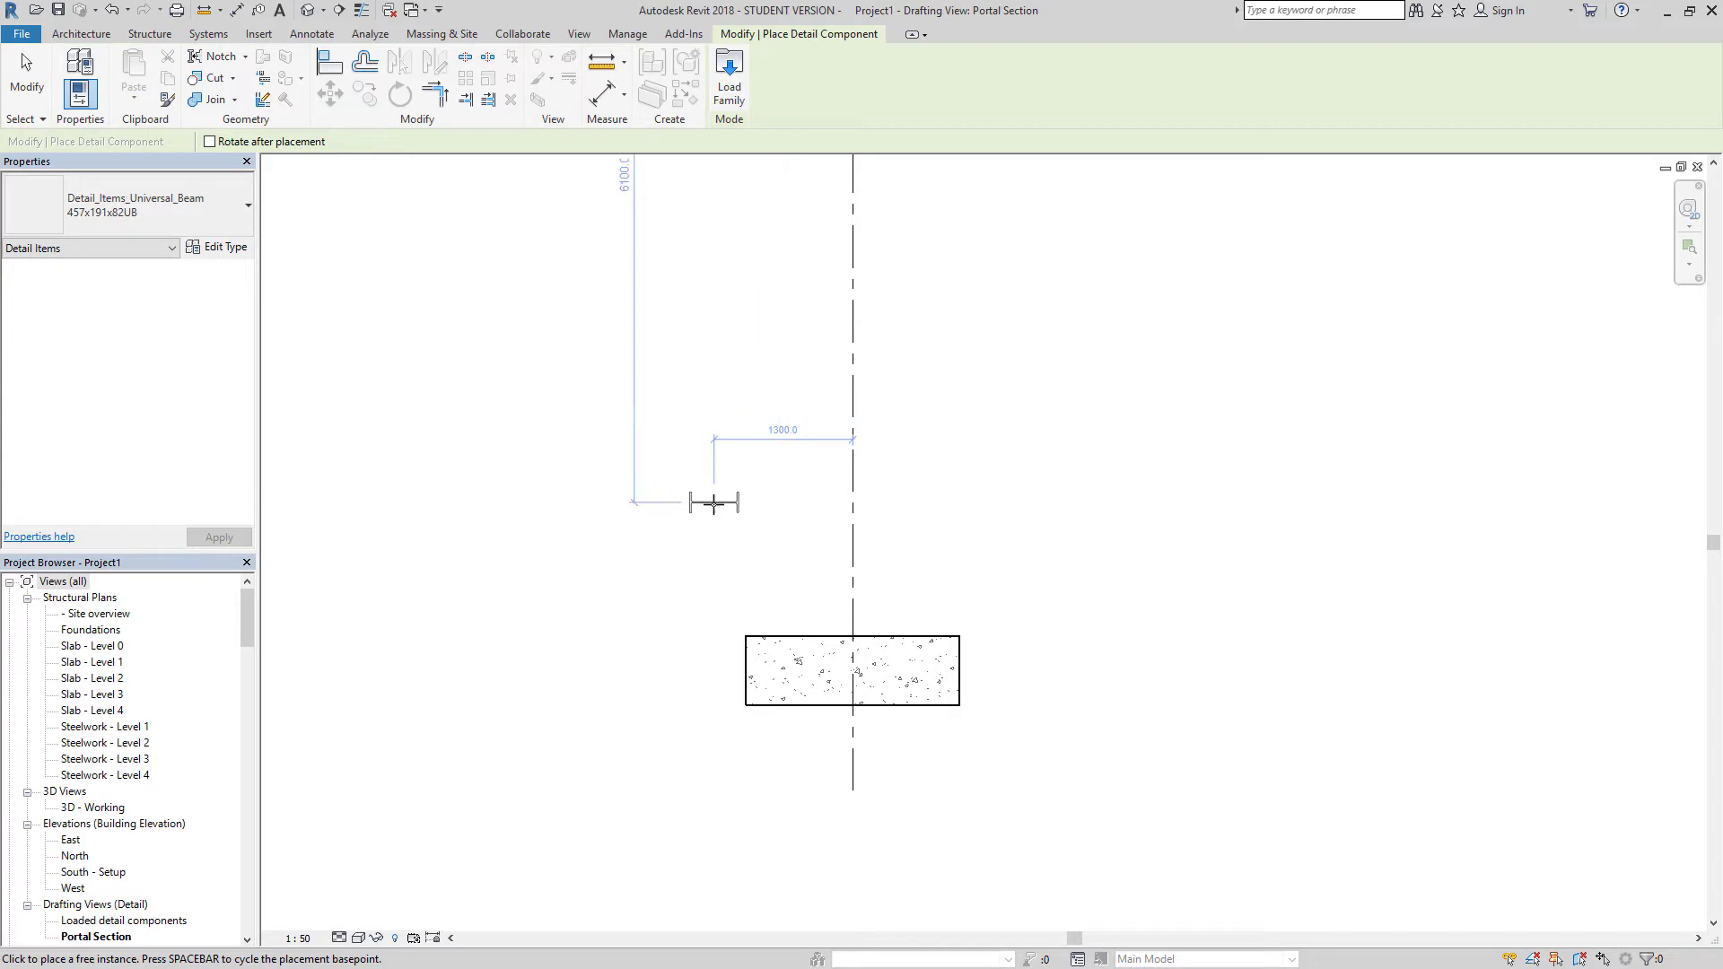
key(space)
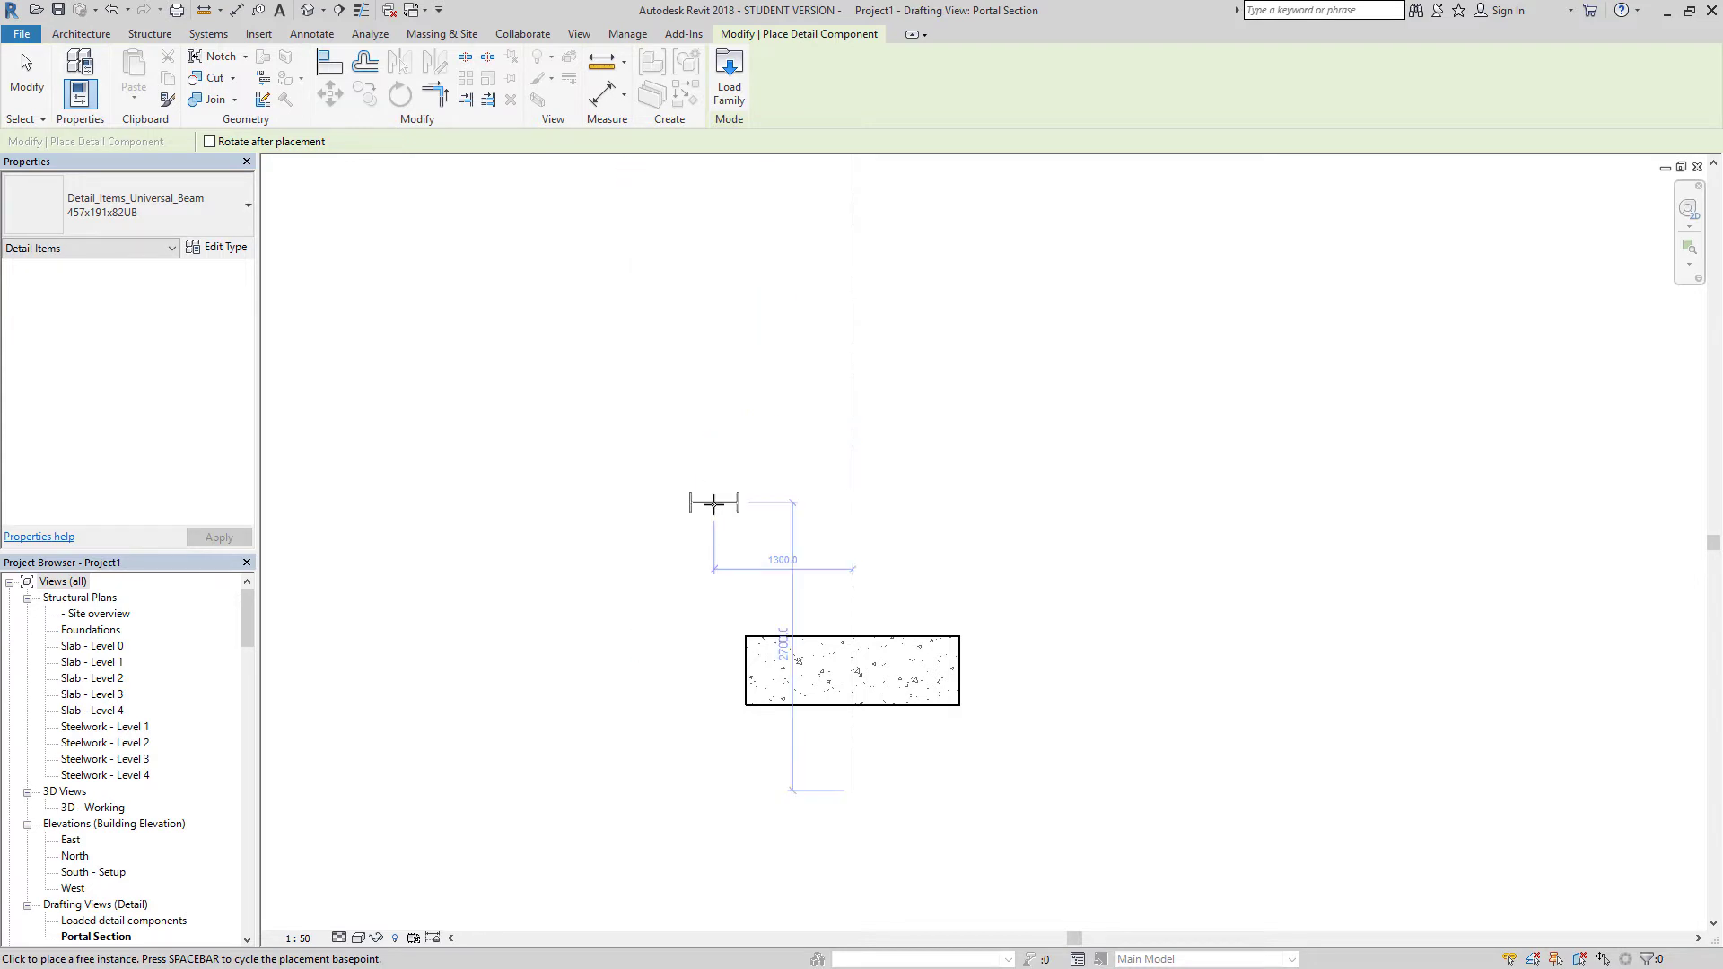
key(space)
key(space)
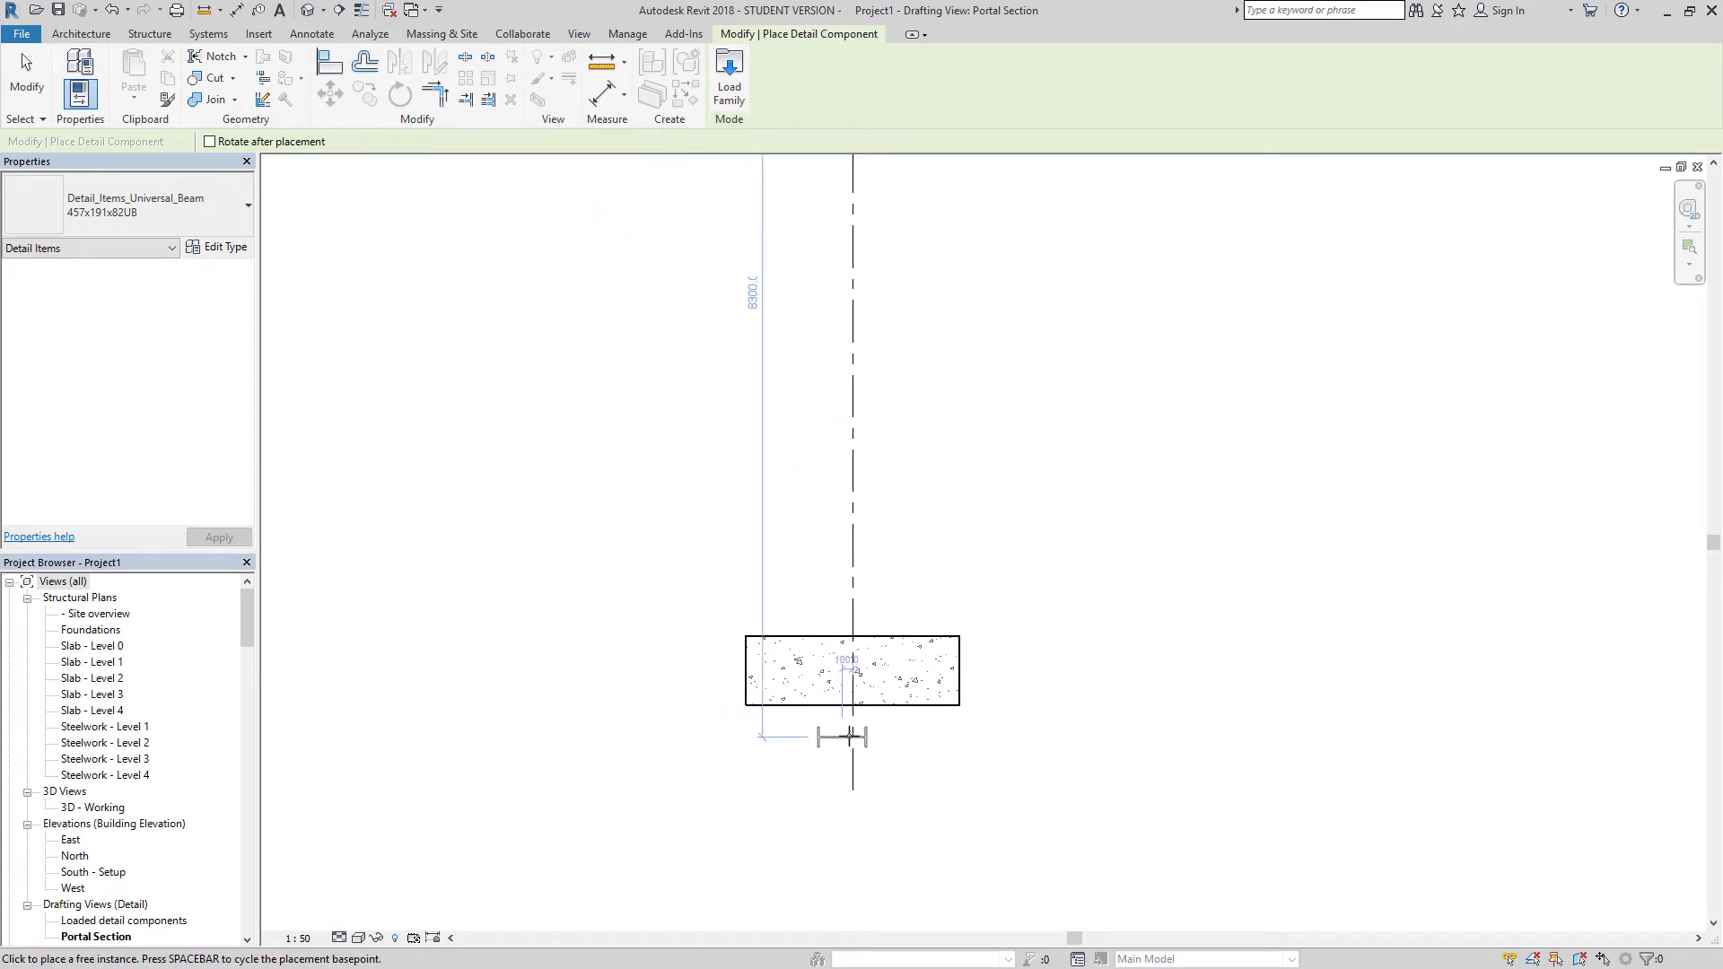
scroll(852, 738, up, 5)
scroll(852, 739, up, 8)
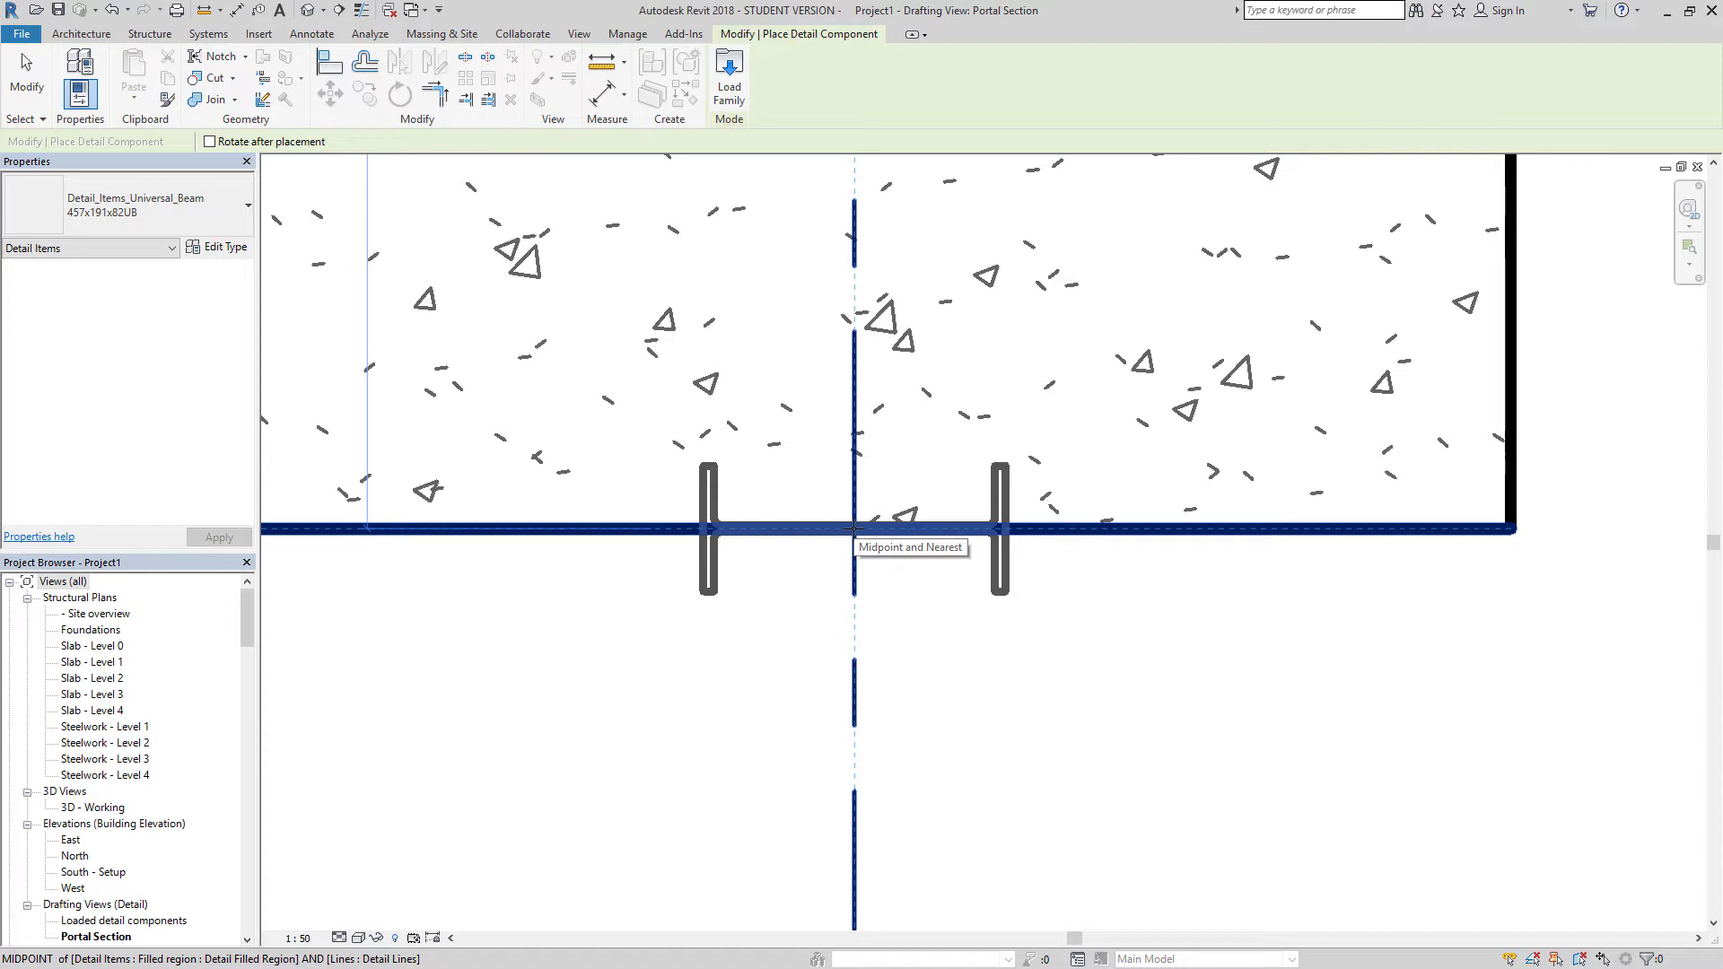
click(853, 529)
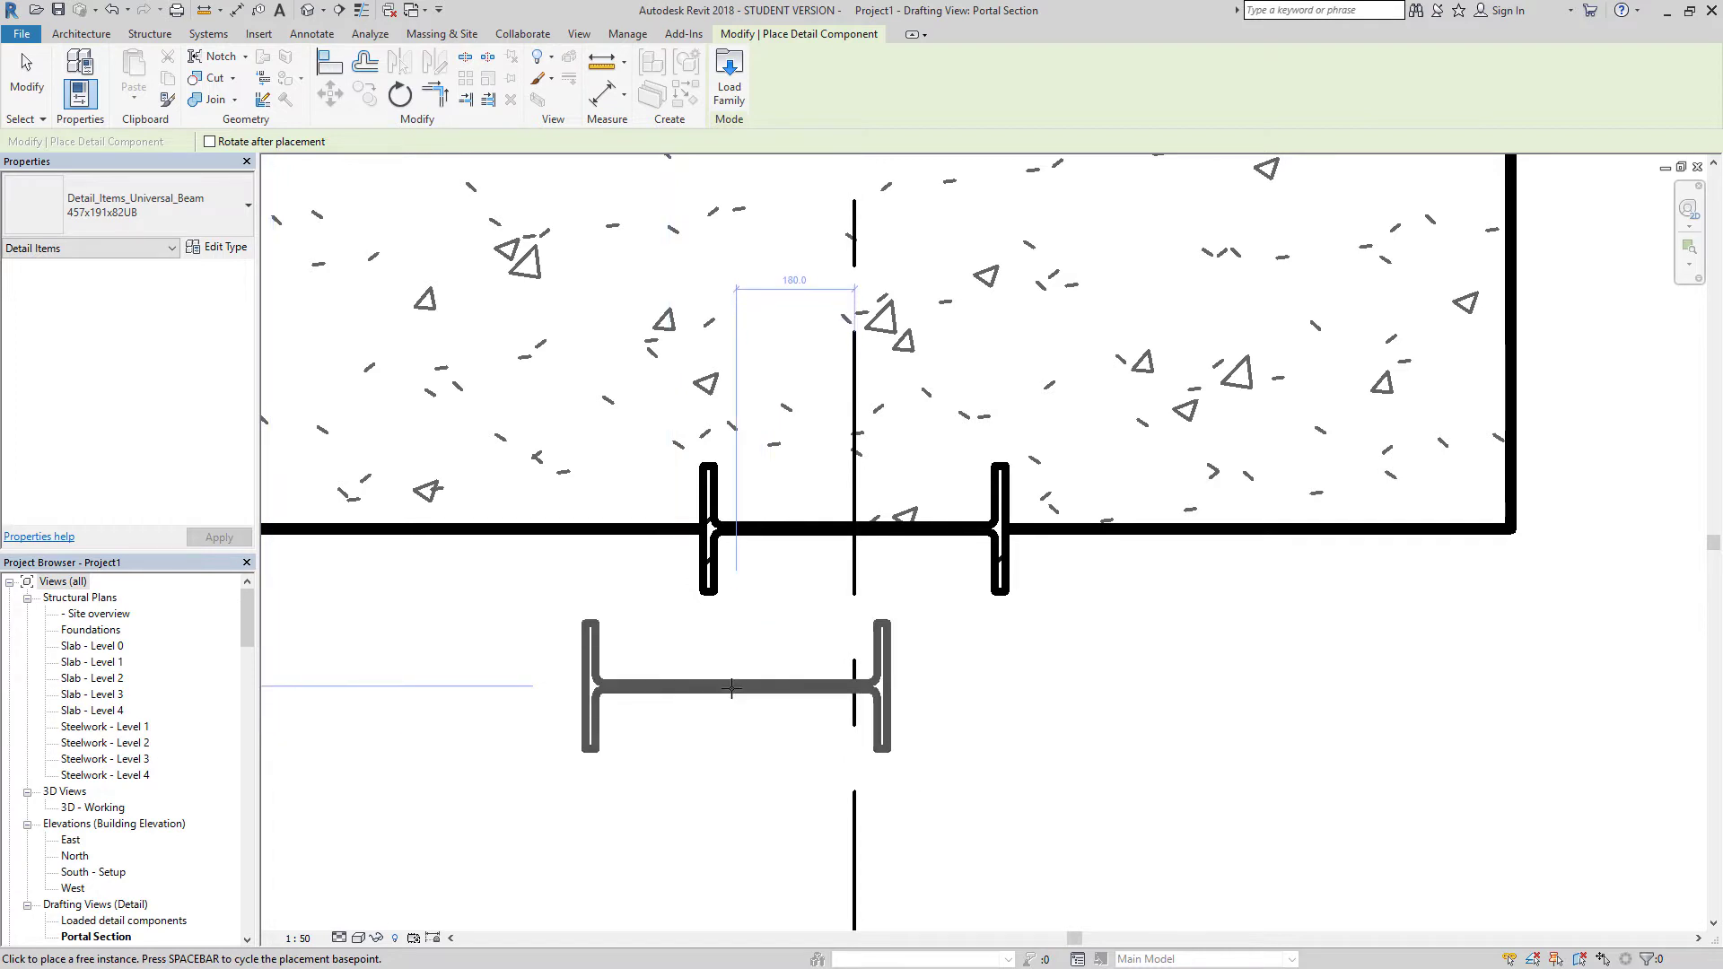
Draw an 8000 mm vertical detail line in Medium Lines style upward from the outer corner of the beam's left flange
key(Escape)
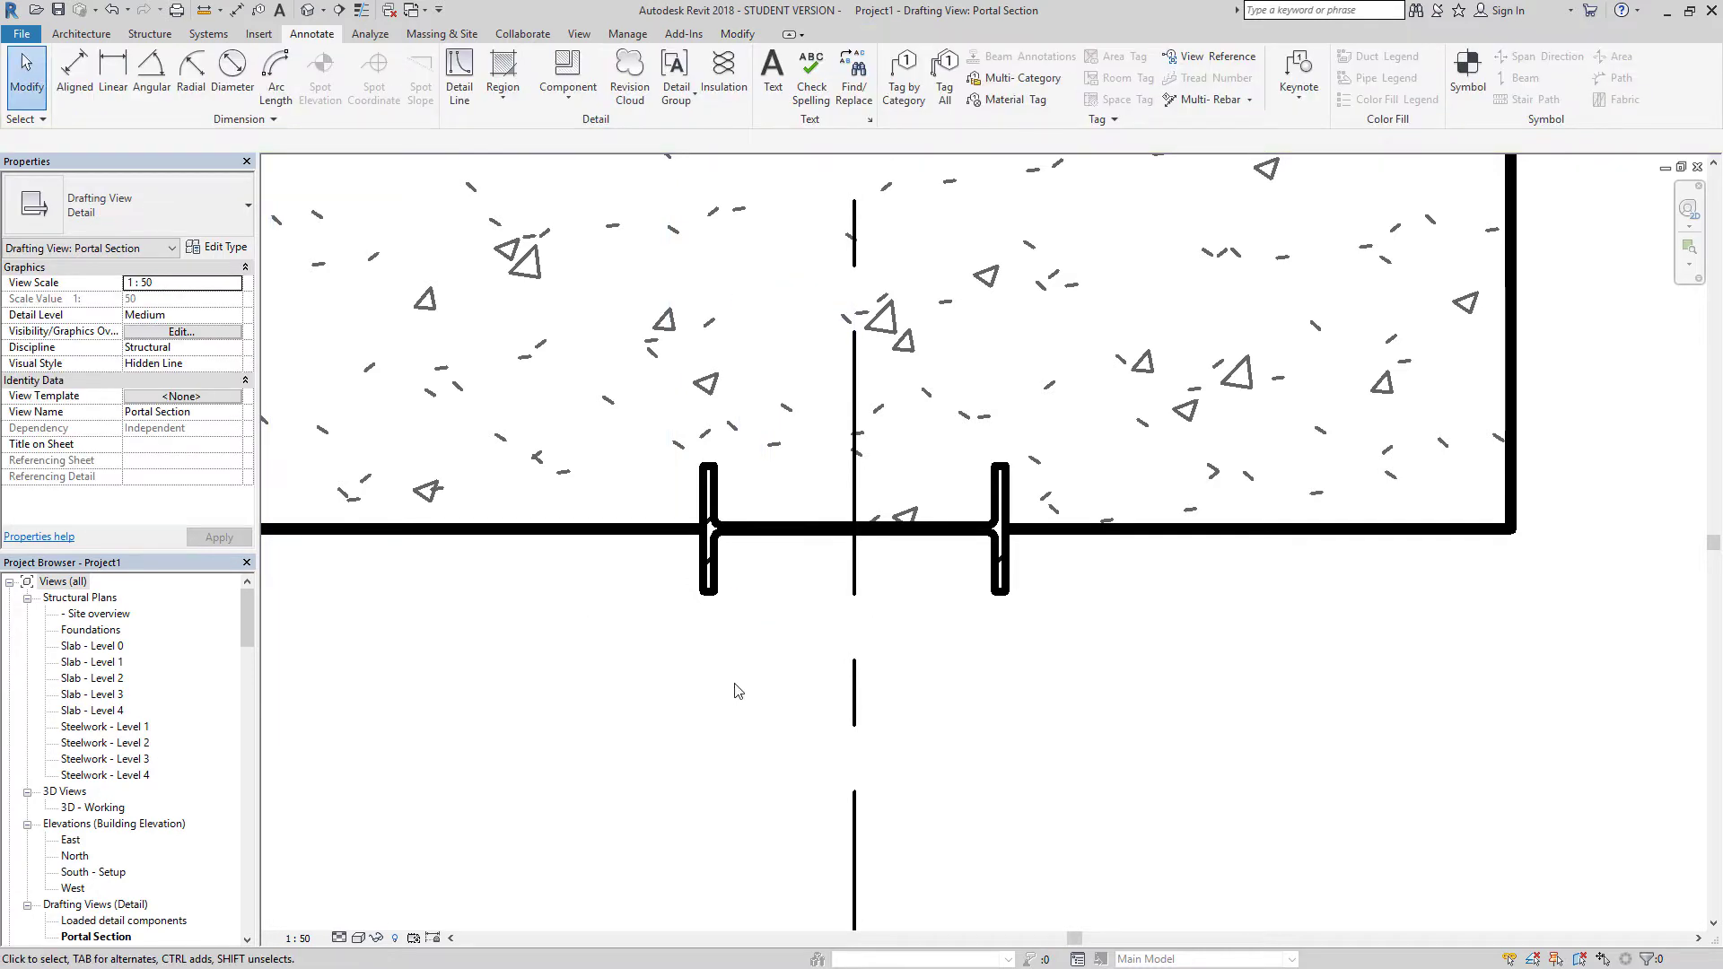
click(718, 589)
click(944, 632)
click(461, 67)
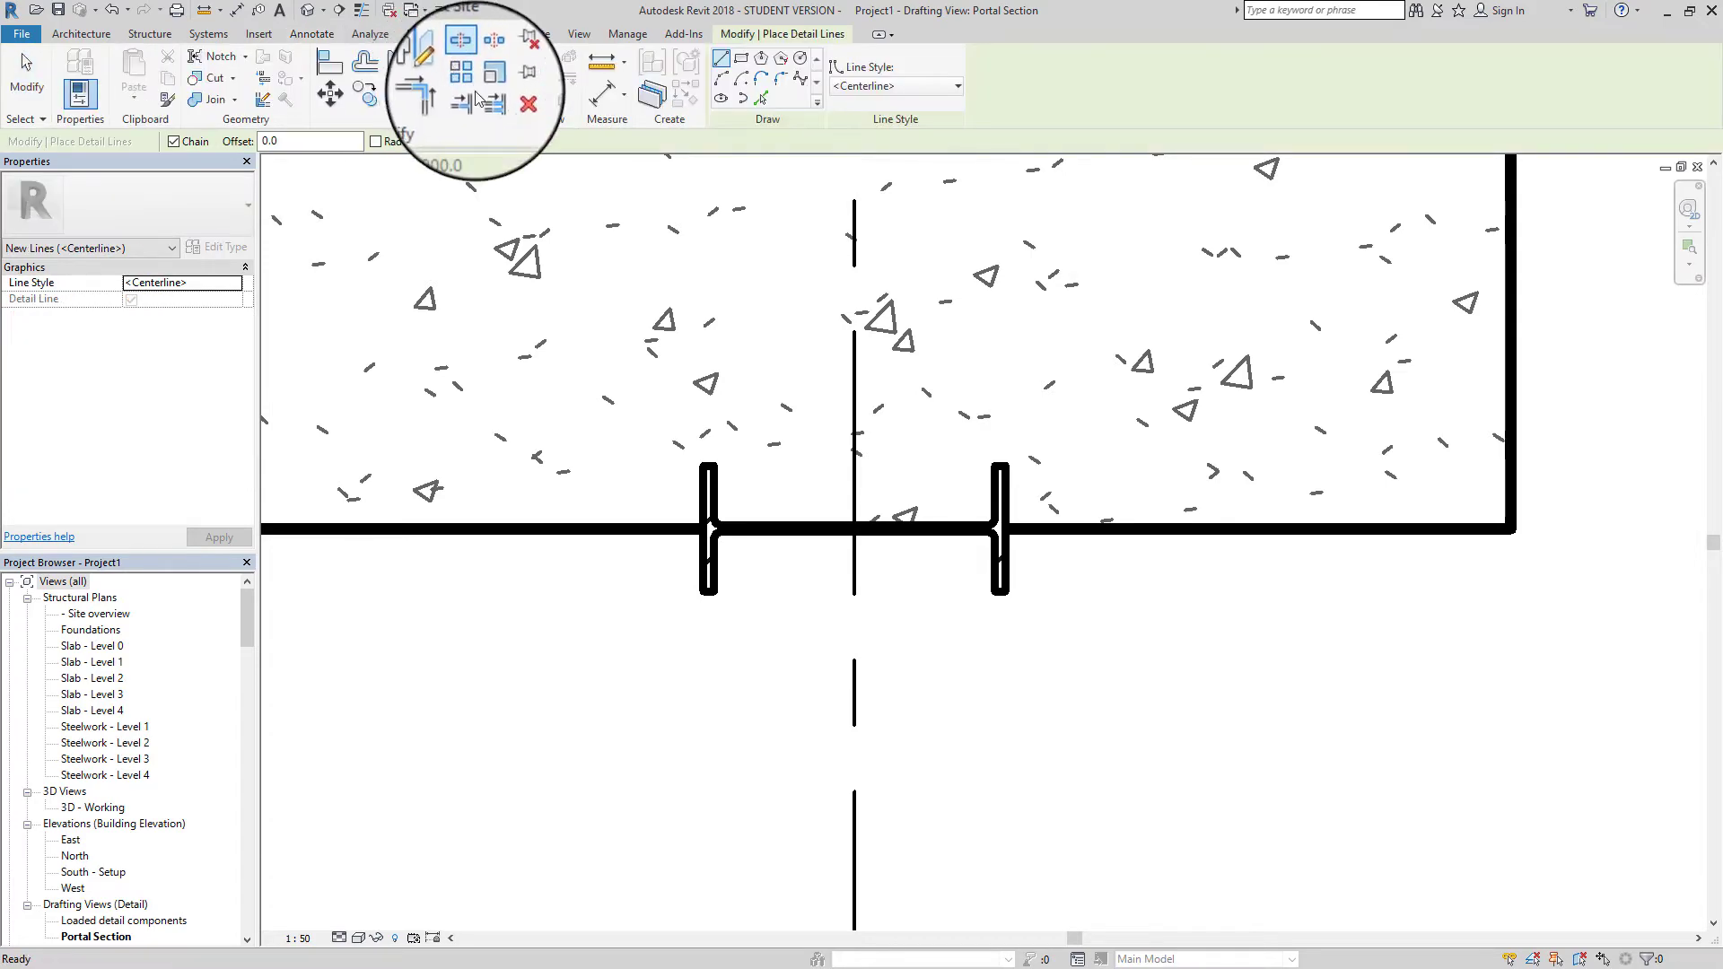
click(907, 86)
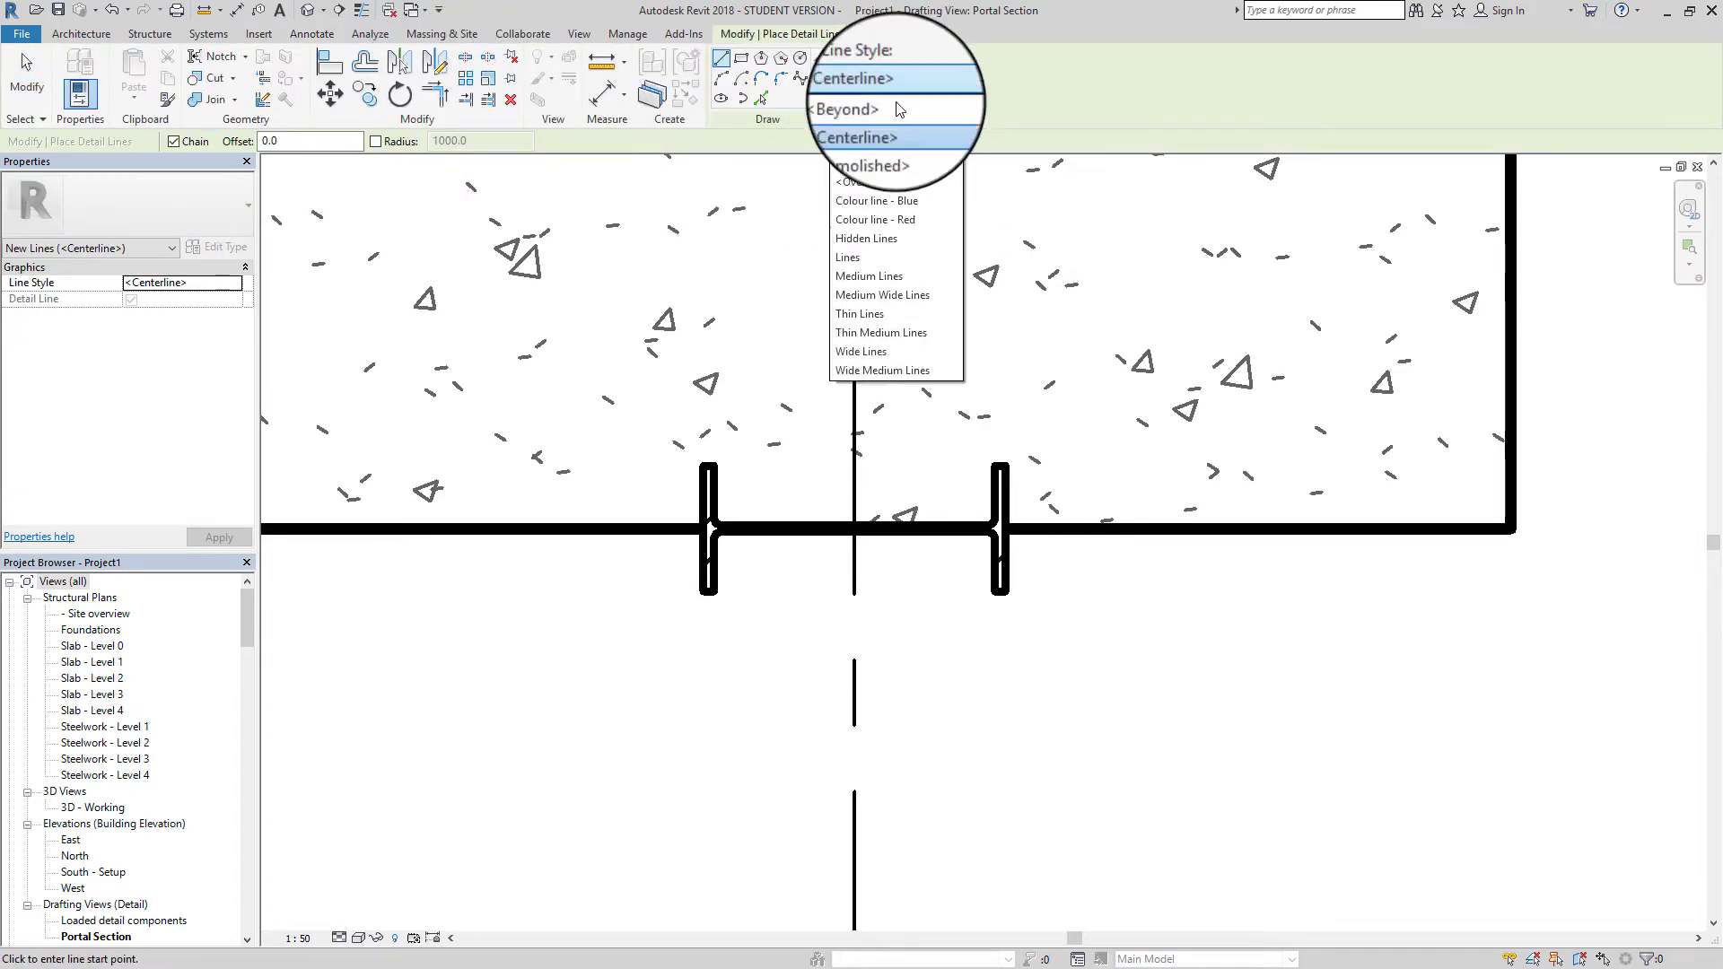
click(868, 275)
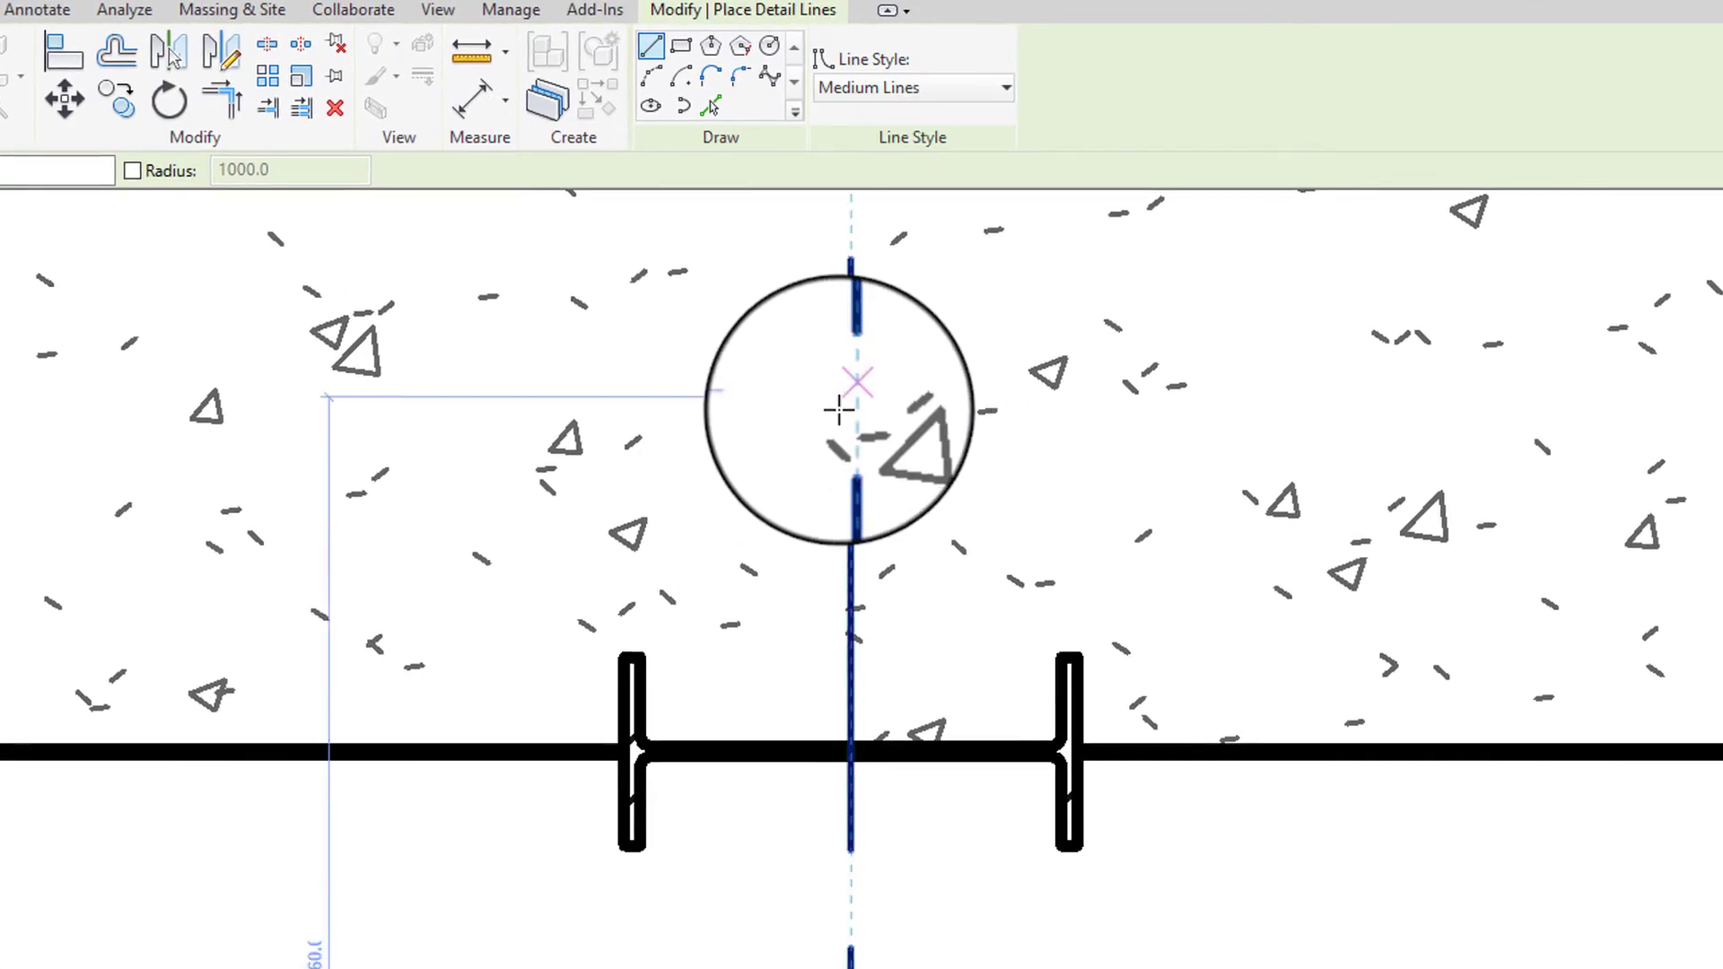
click(621, 656)
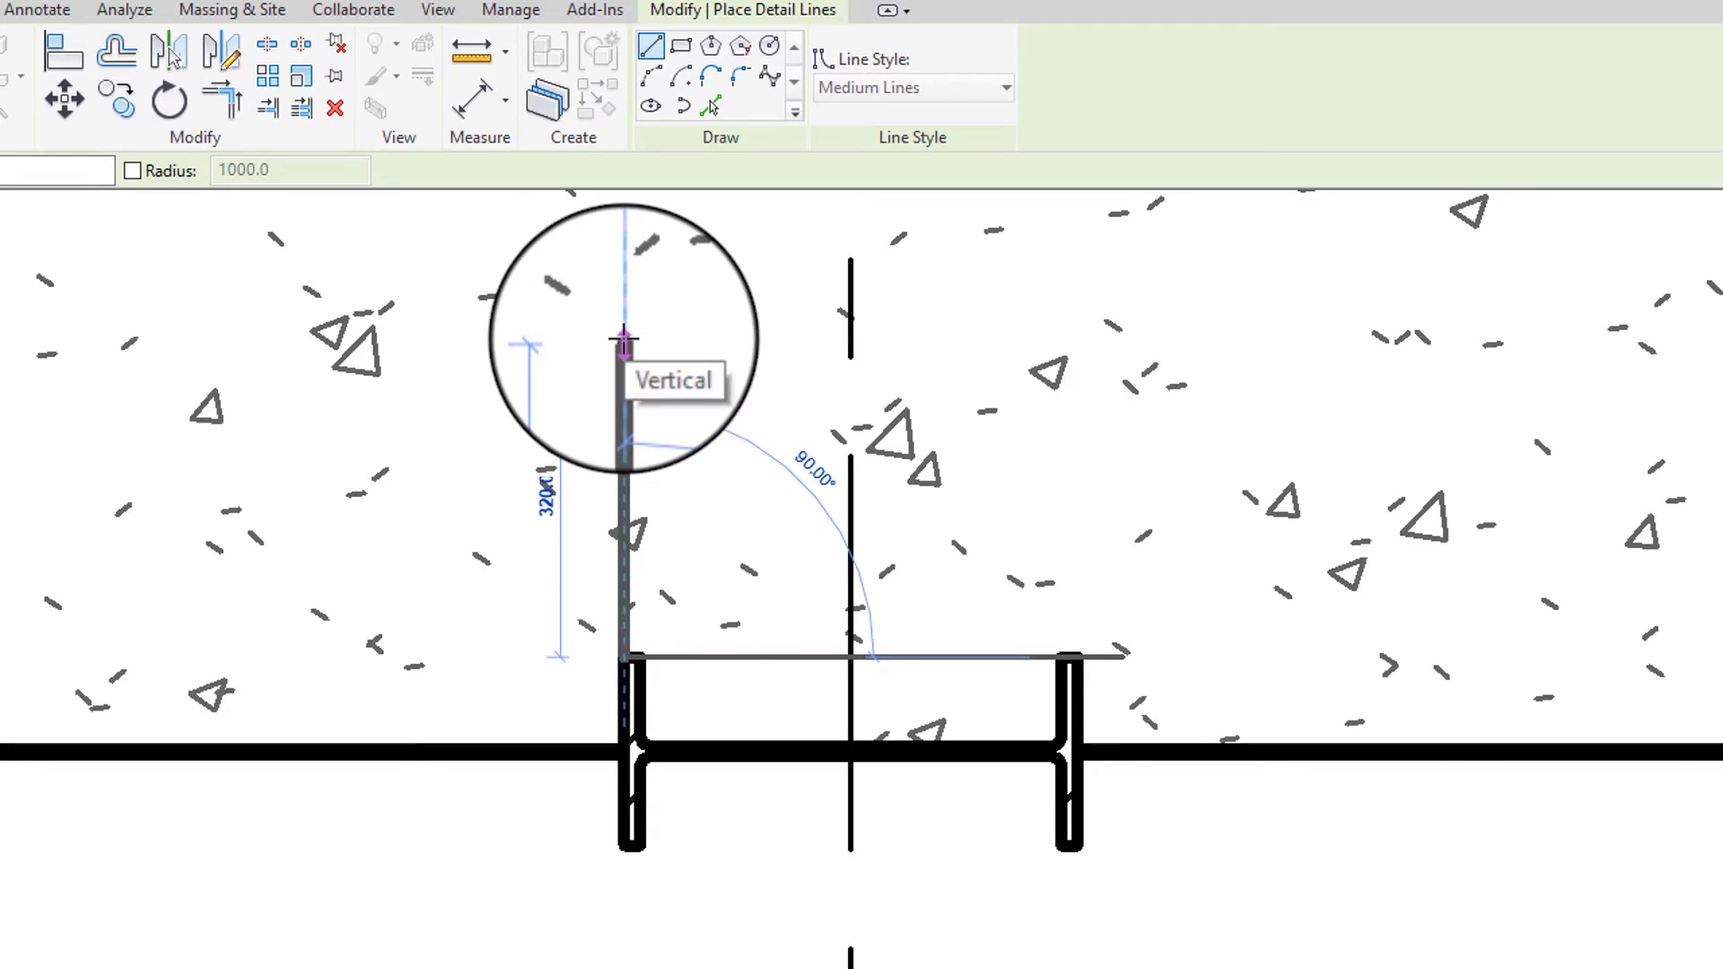
text(8000)
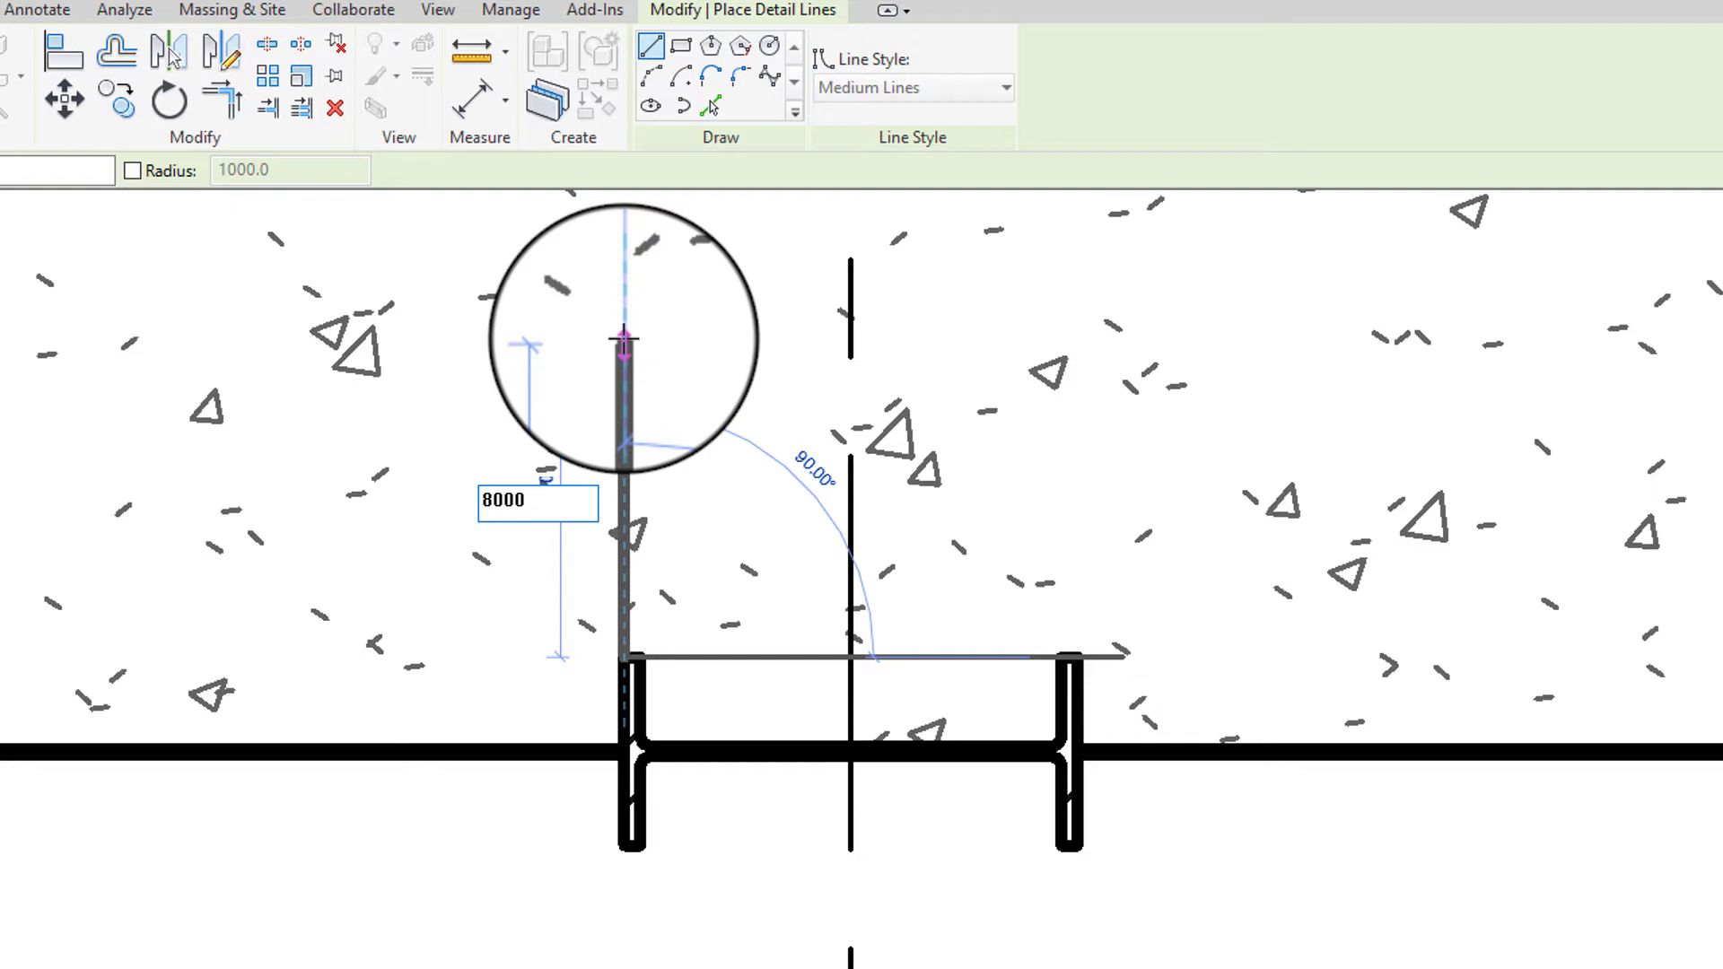
key(Return)
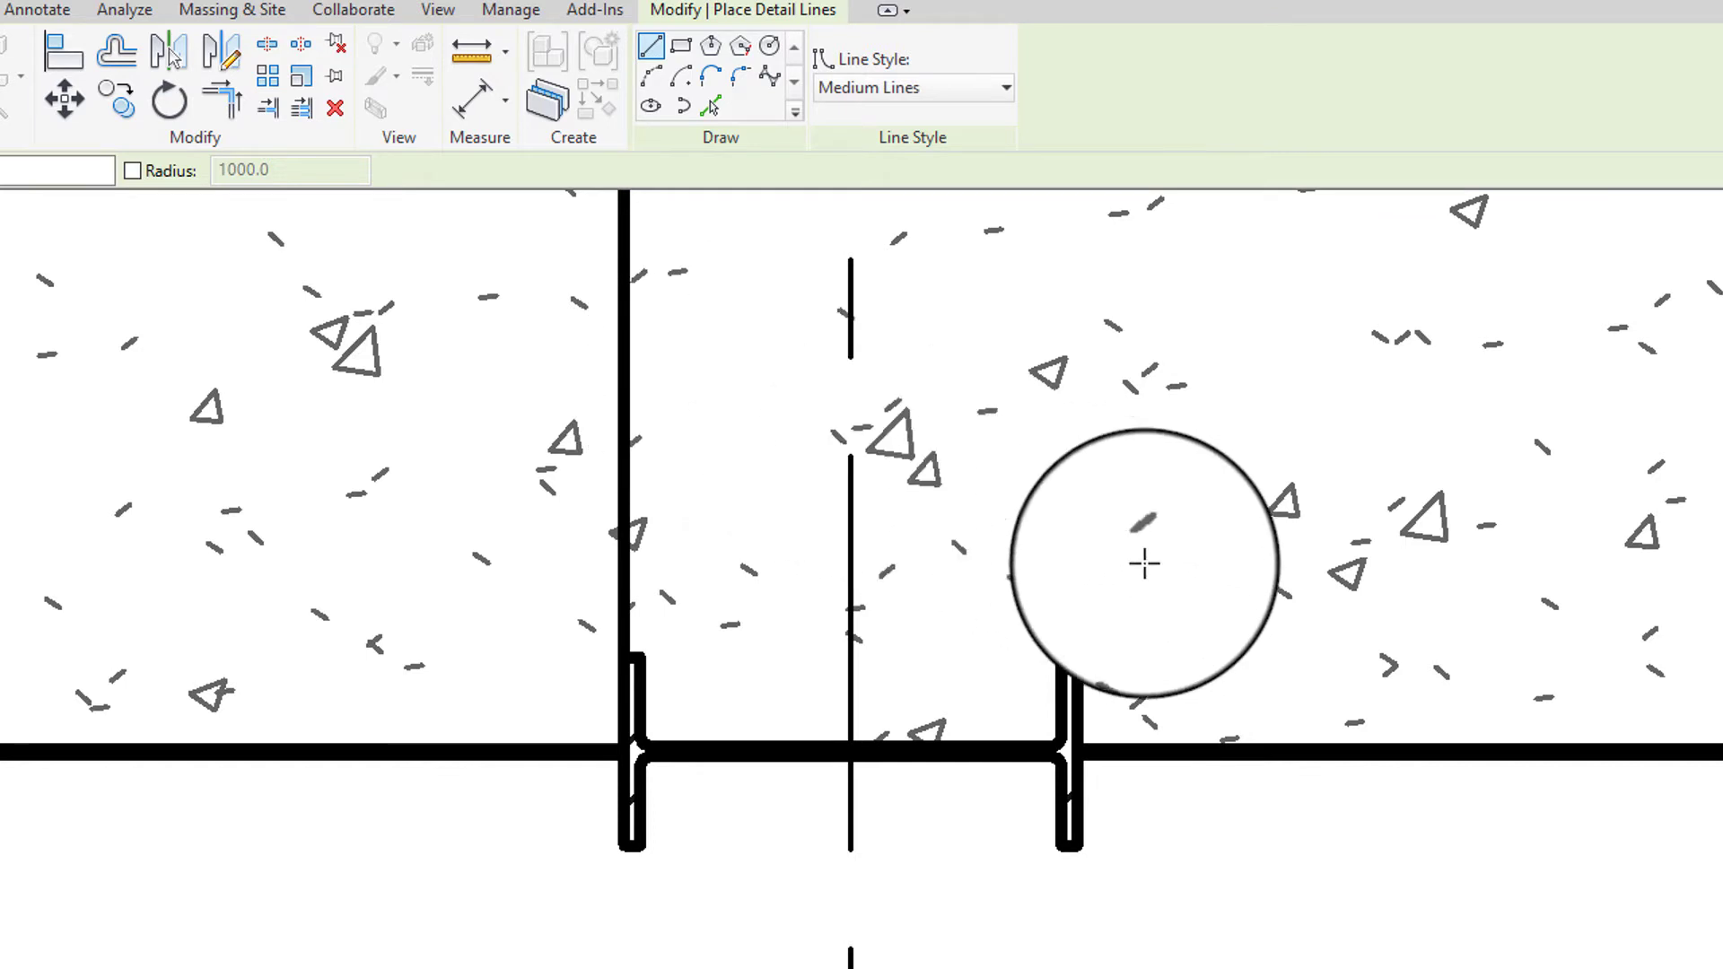
Draw a matching 8000 mm vertical Medium Lines detail line upward from the outer corner of the beam's right flange
click(1077, 655)
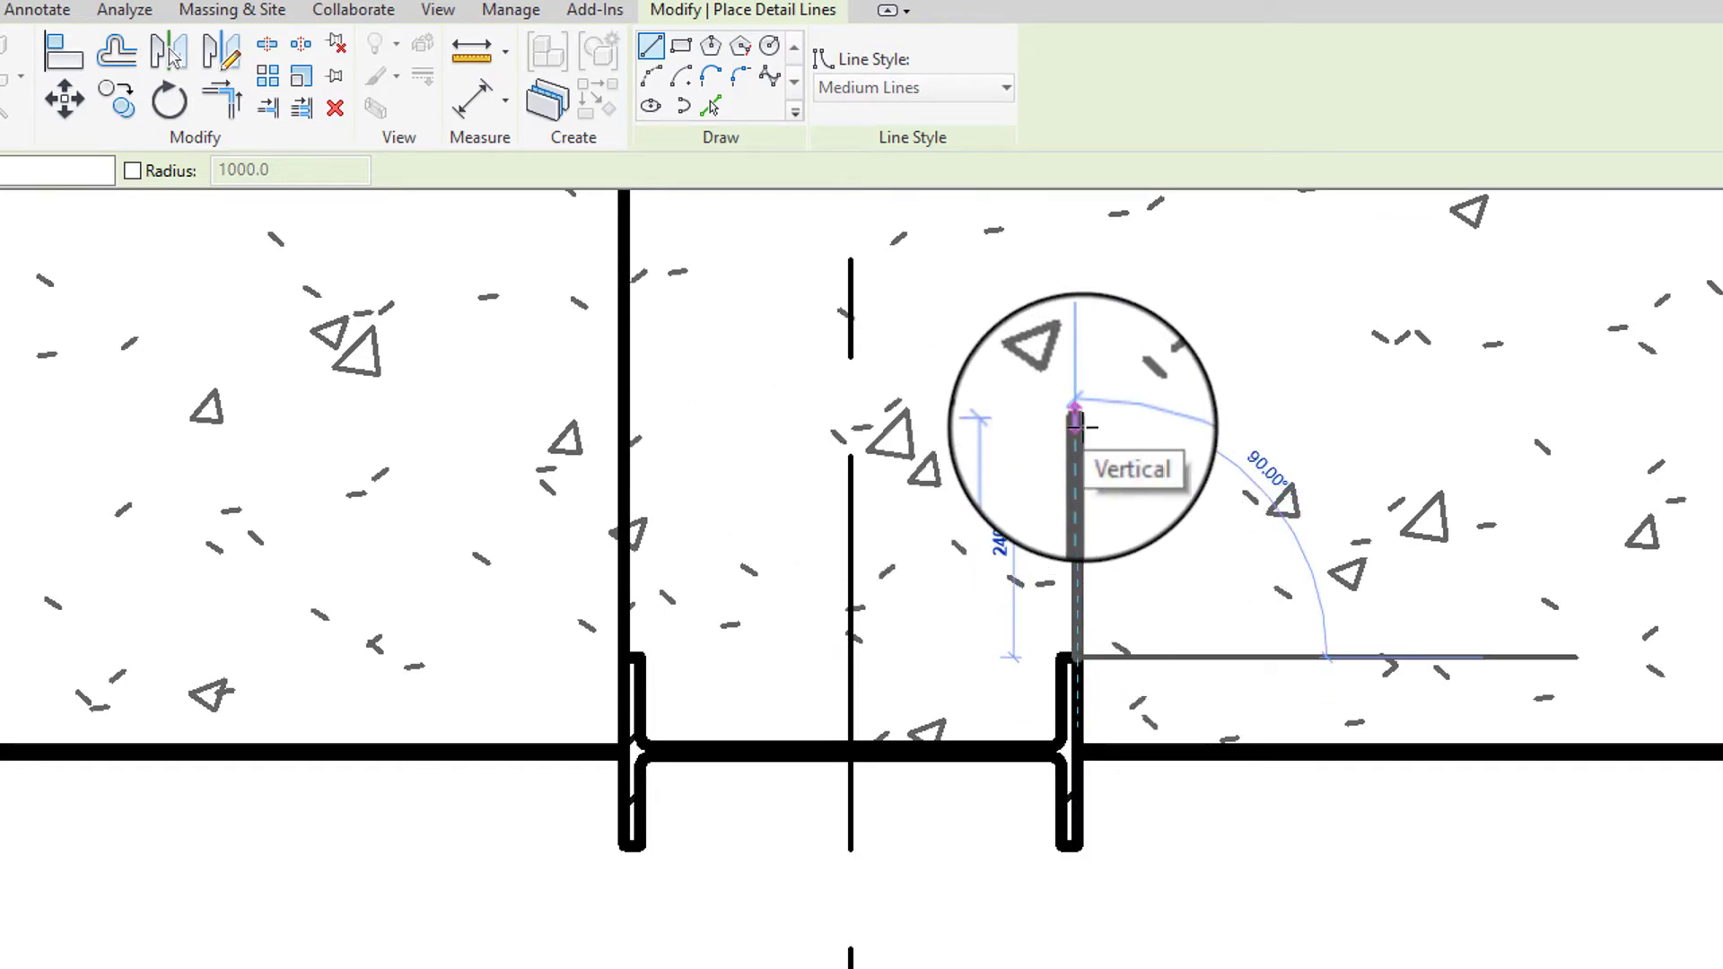
text(8000)
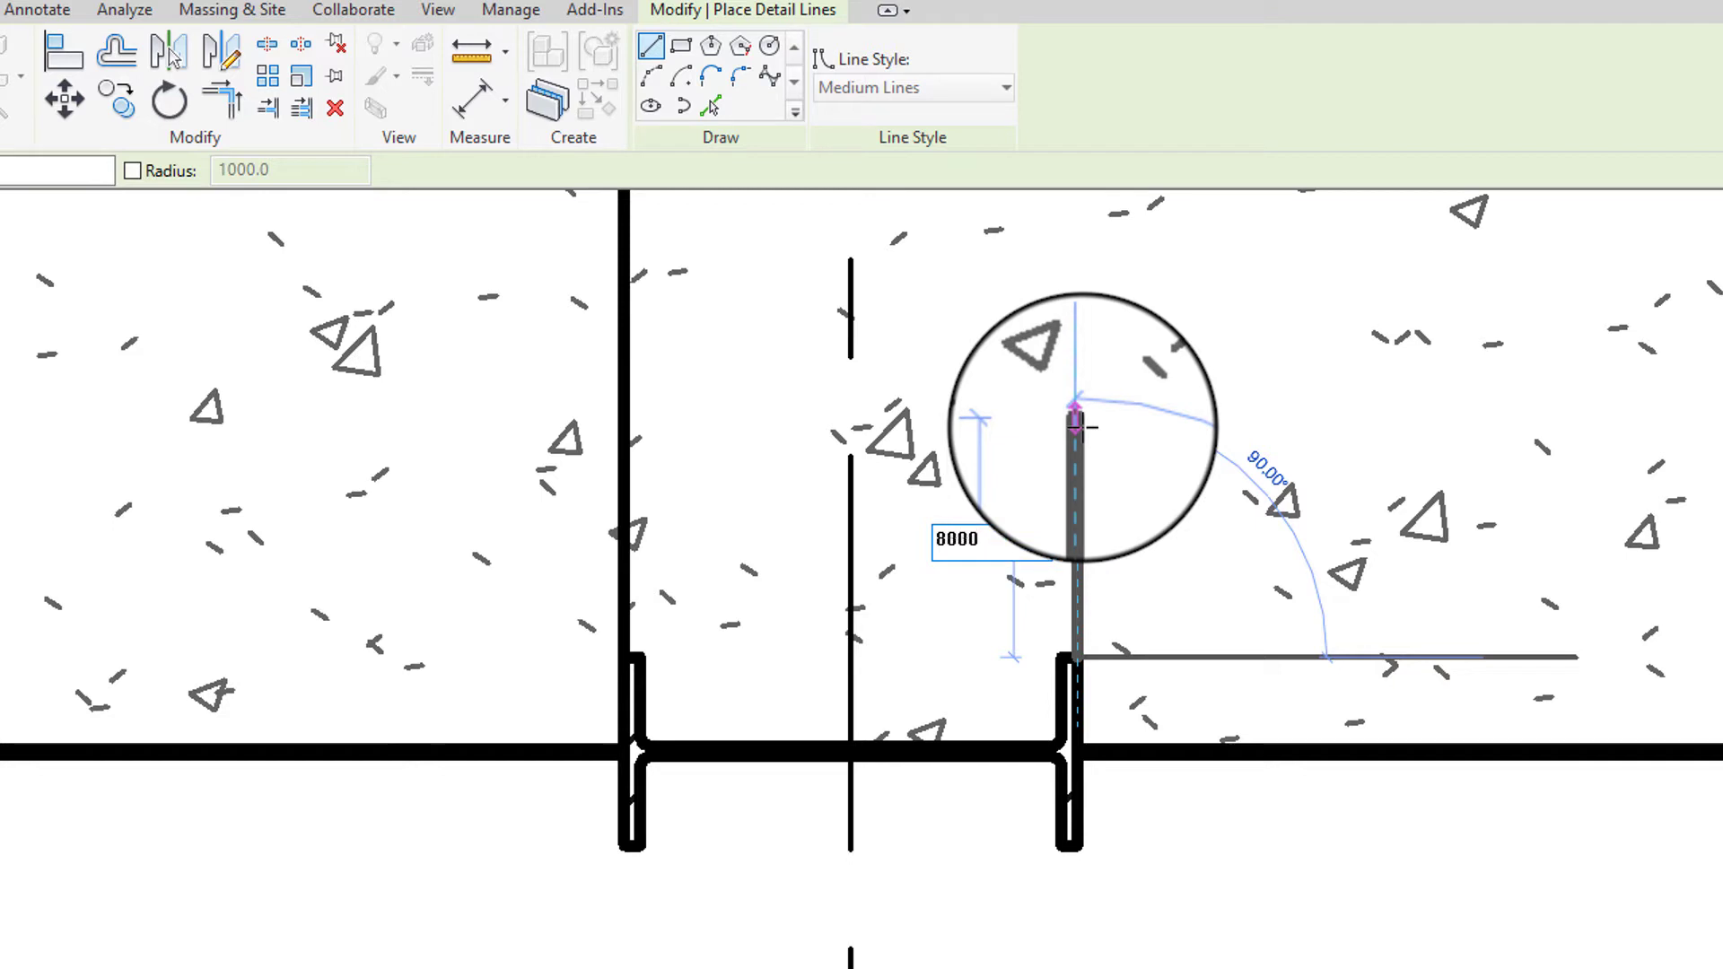
key(Return)
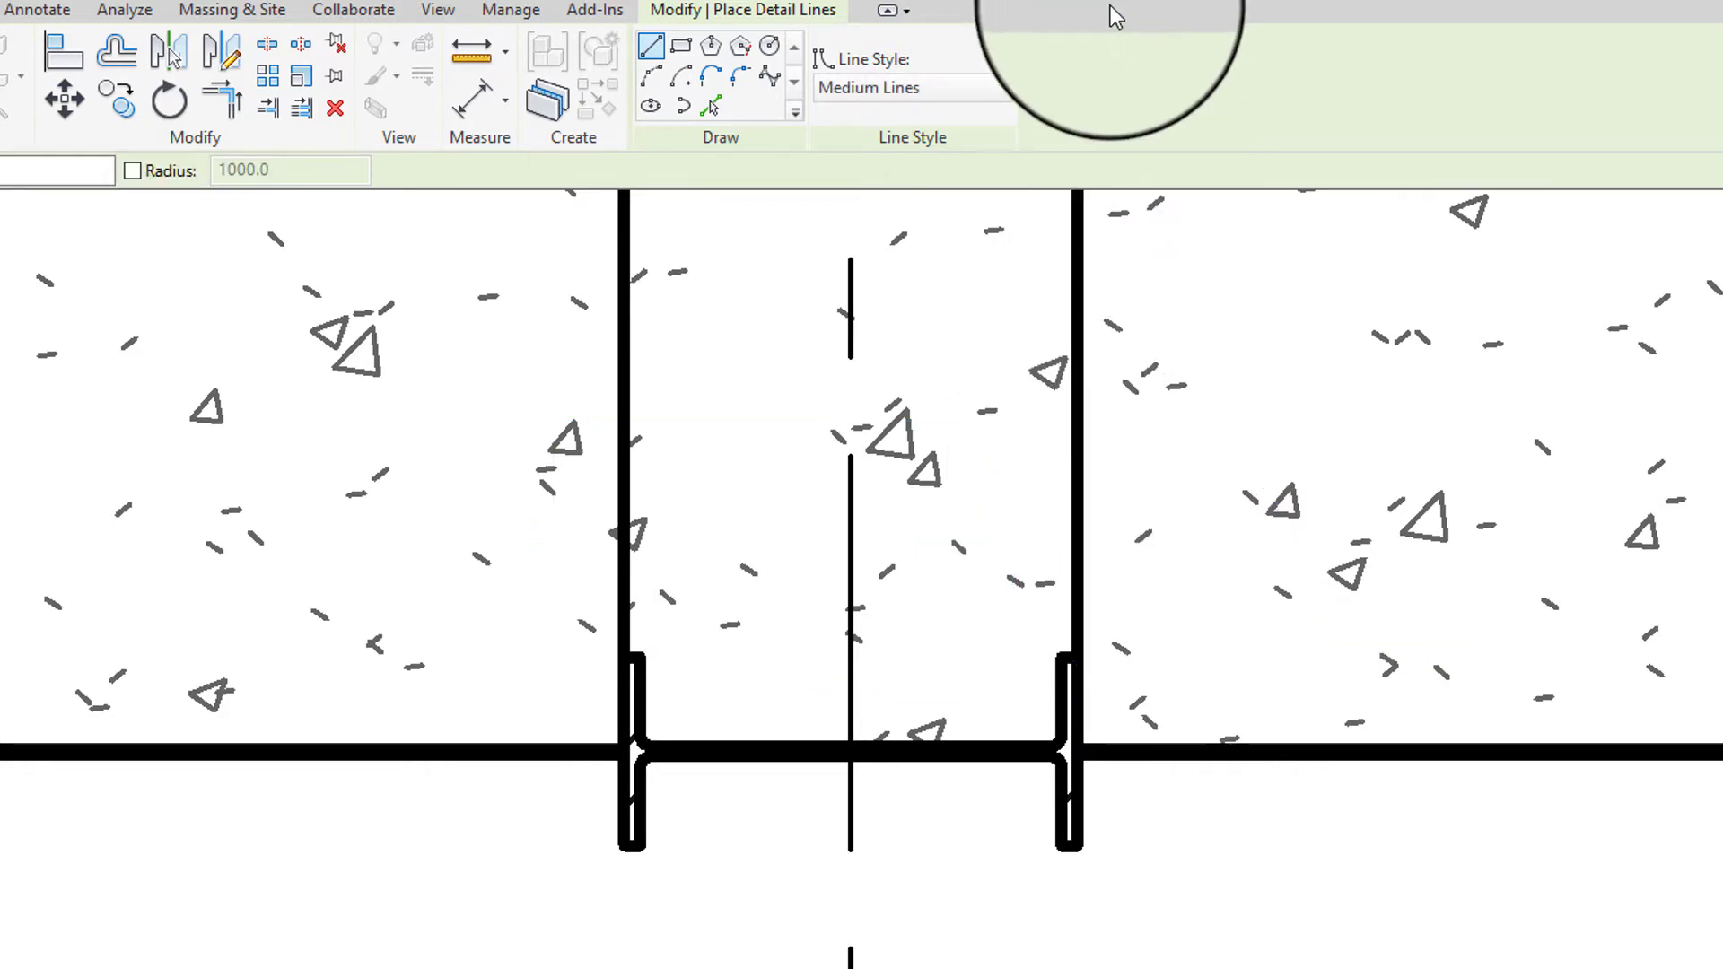
Draw an 8000 mm vertical detail line in Thin Lines style upward from the inner corner of the beam's left flange
click(999, 88)
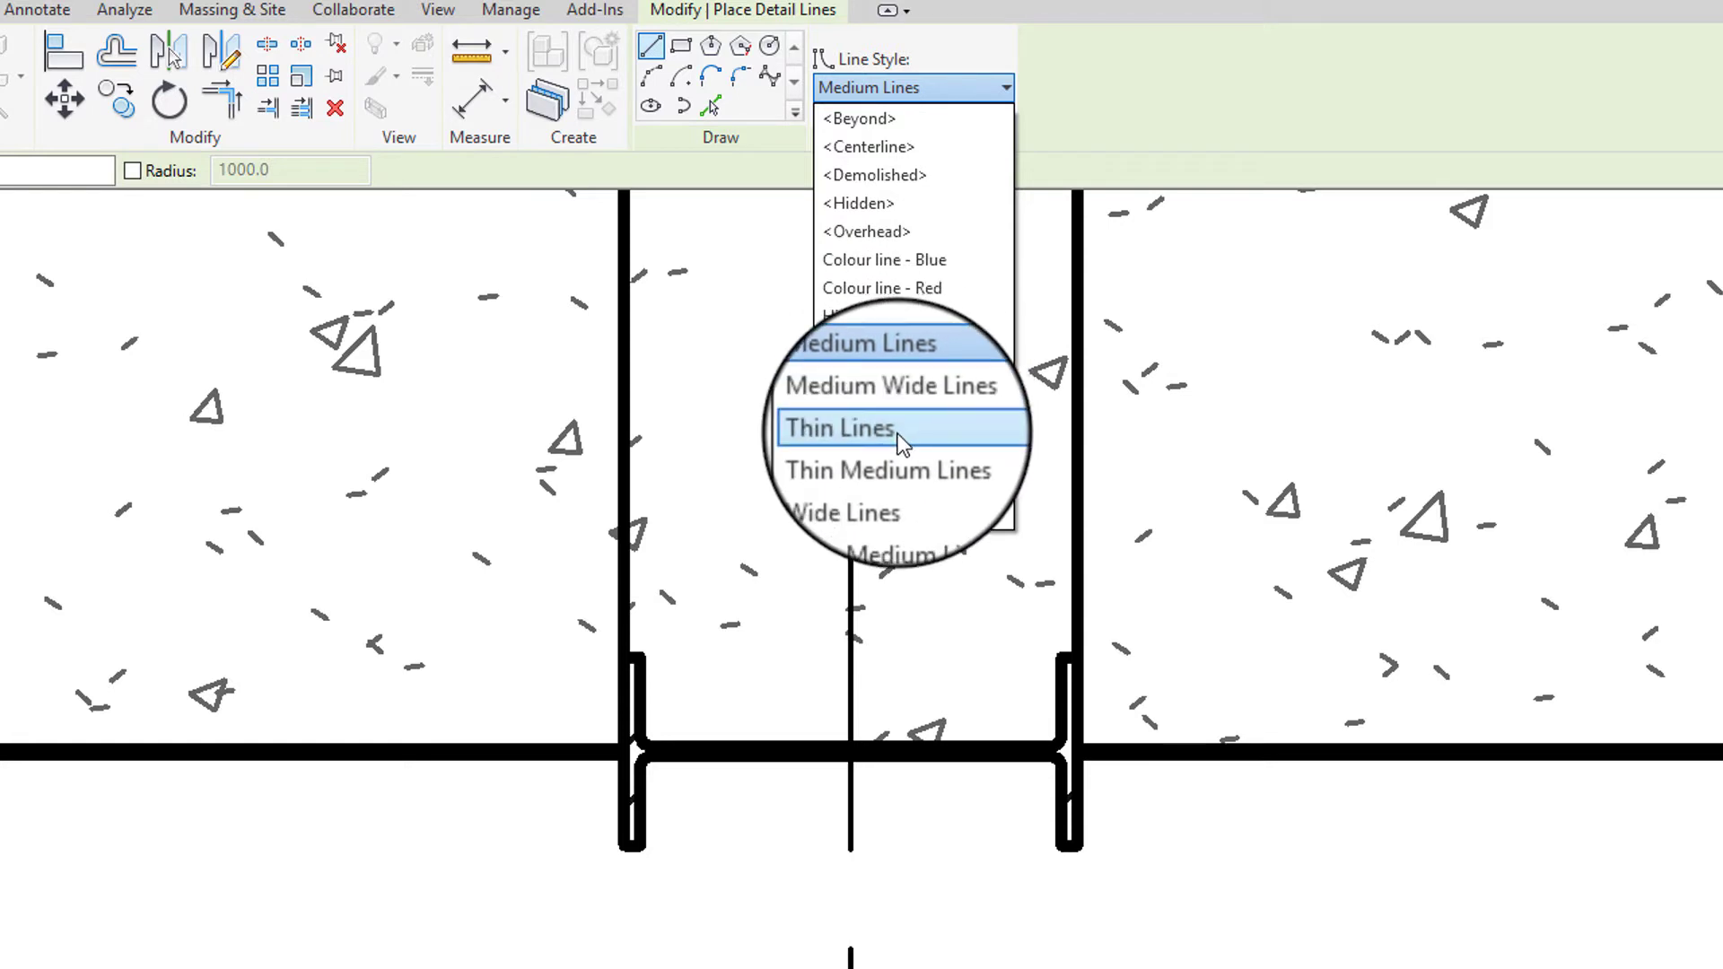
click(897, 430)
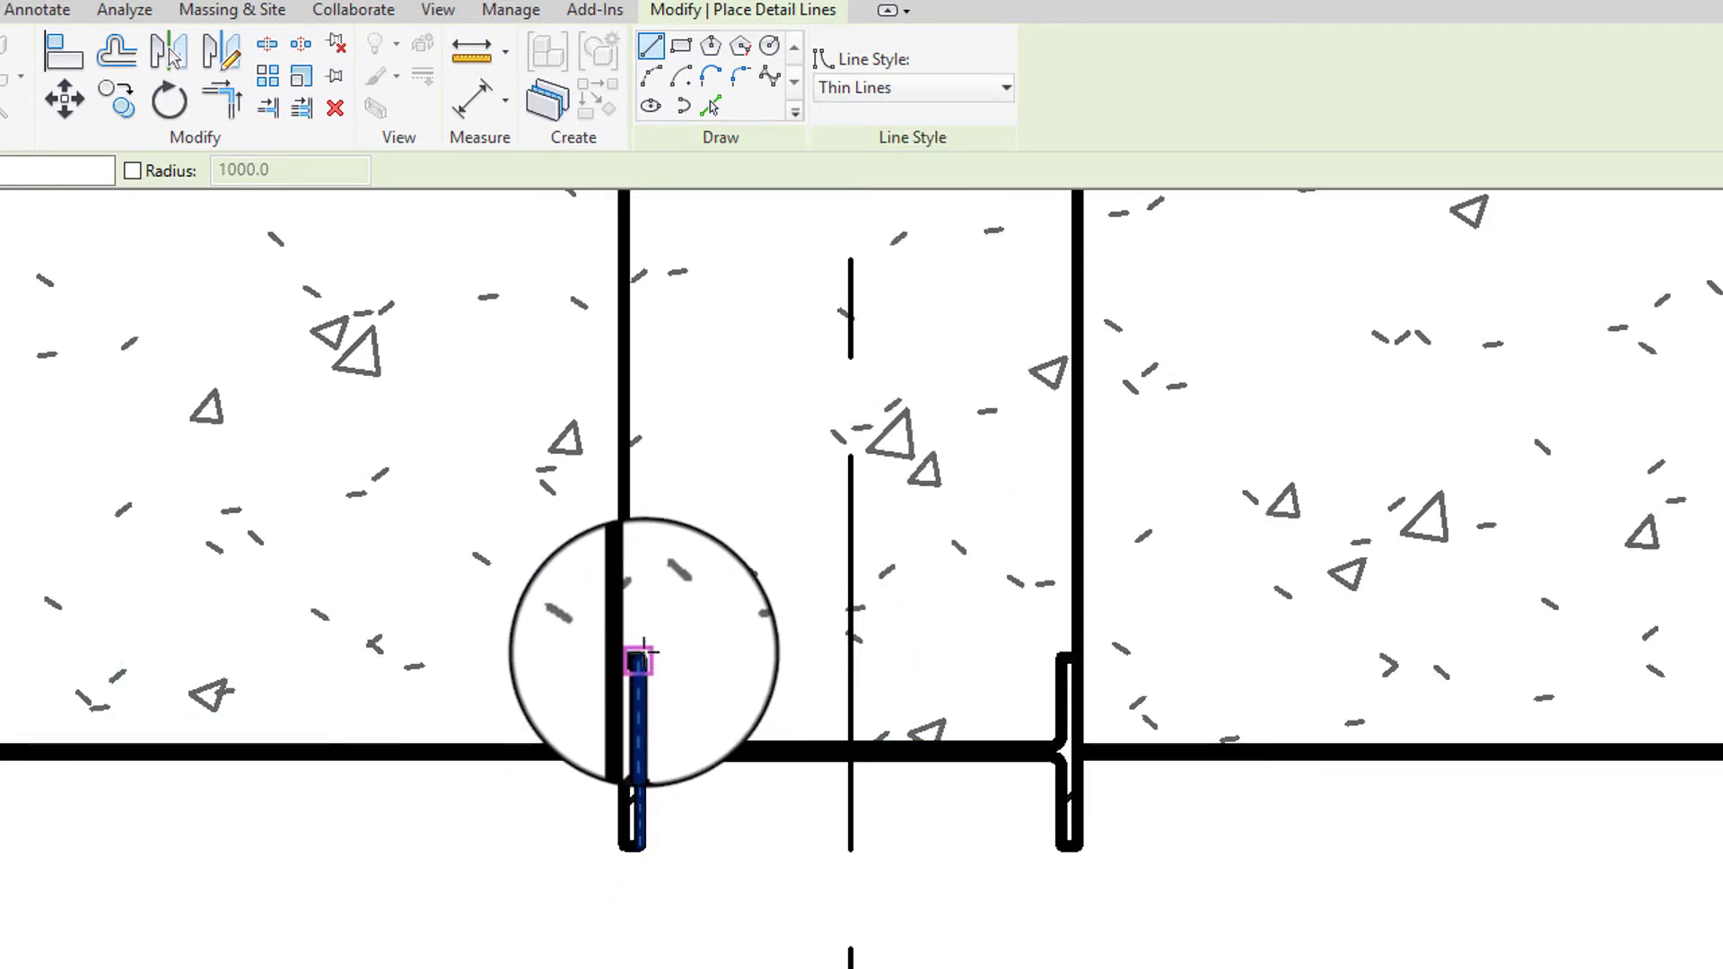
click(640, 659)
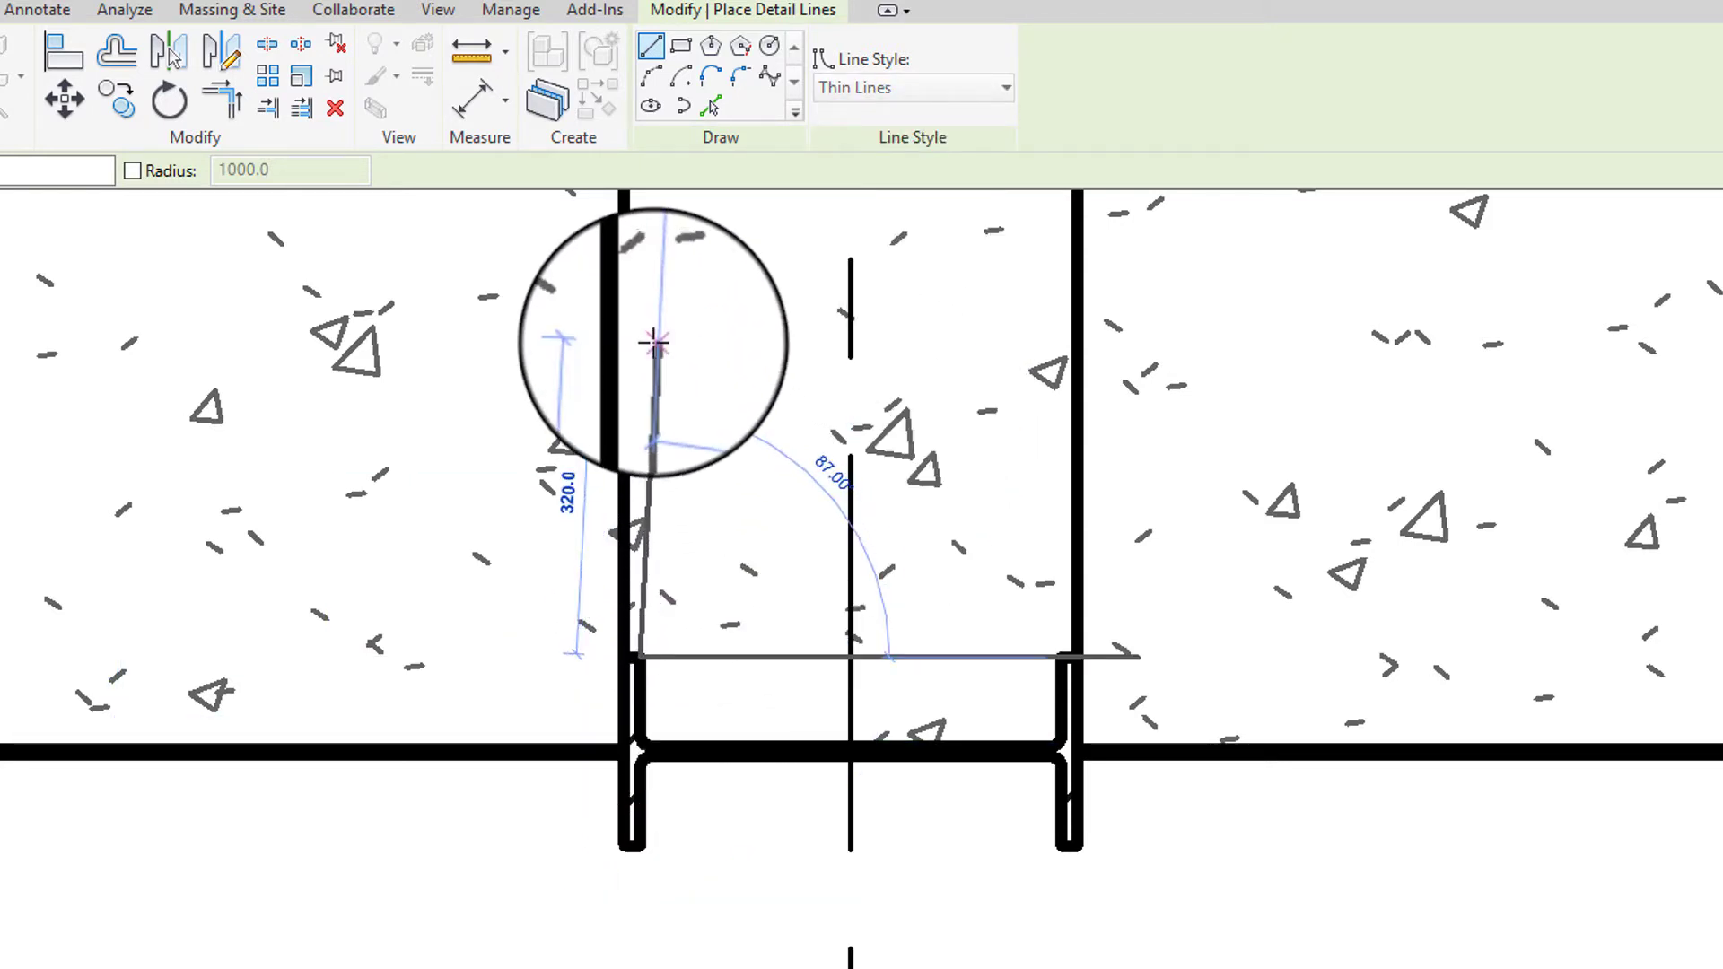
text(8000)
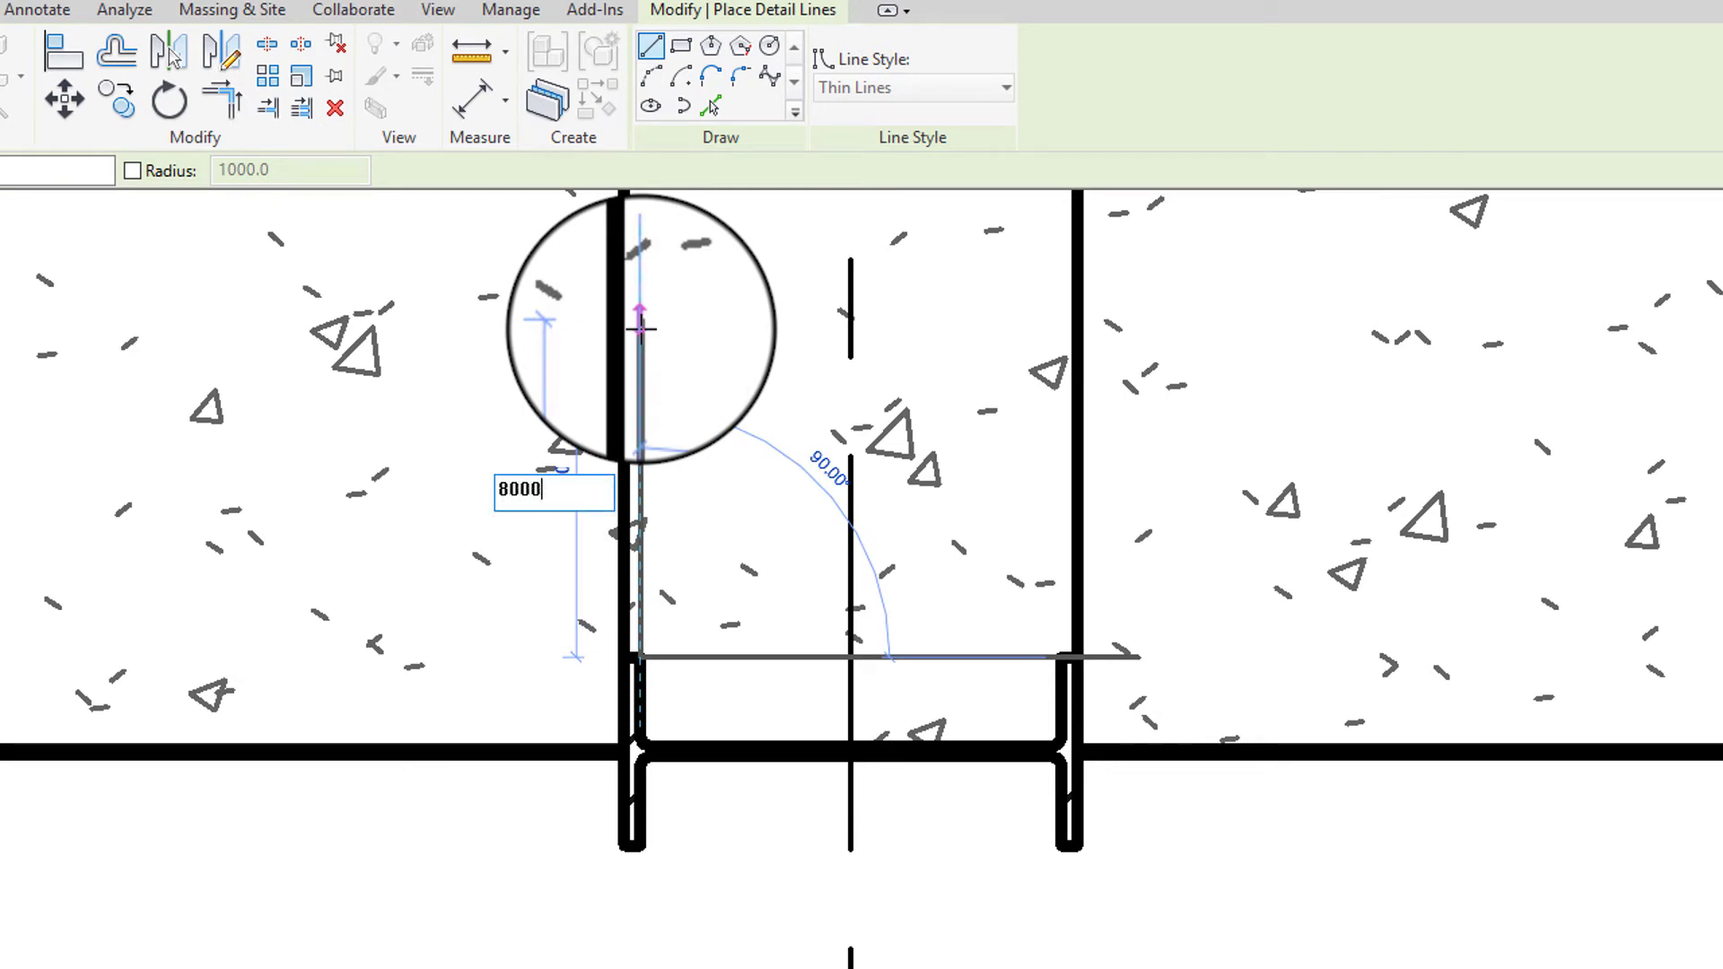
key(Return)
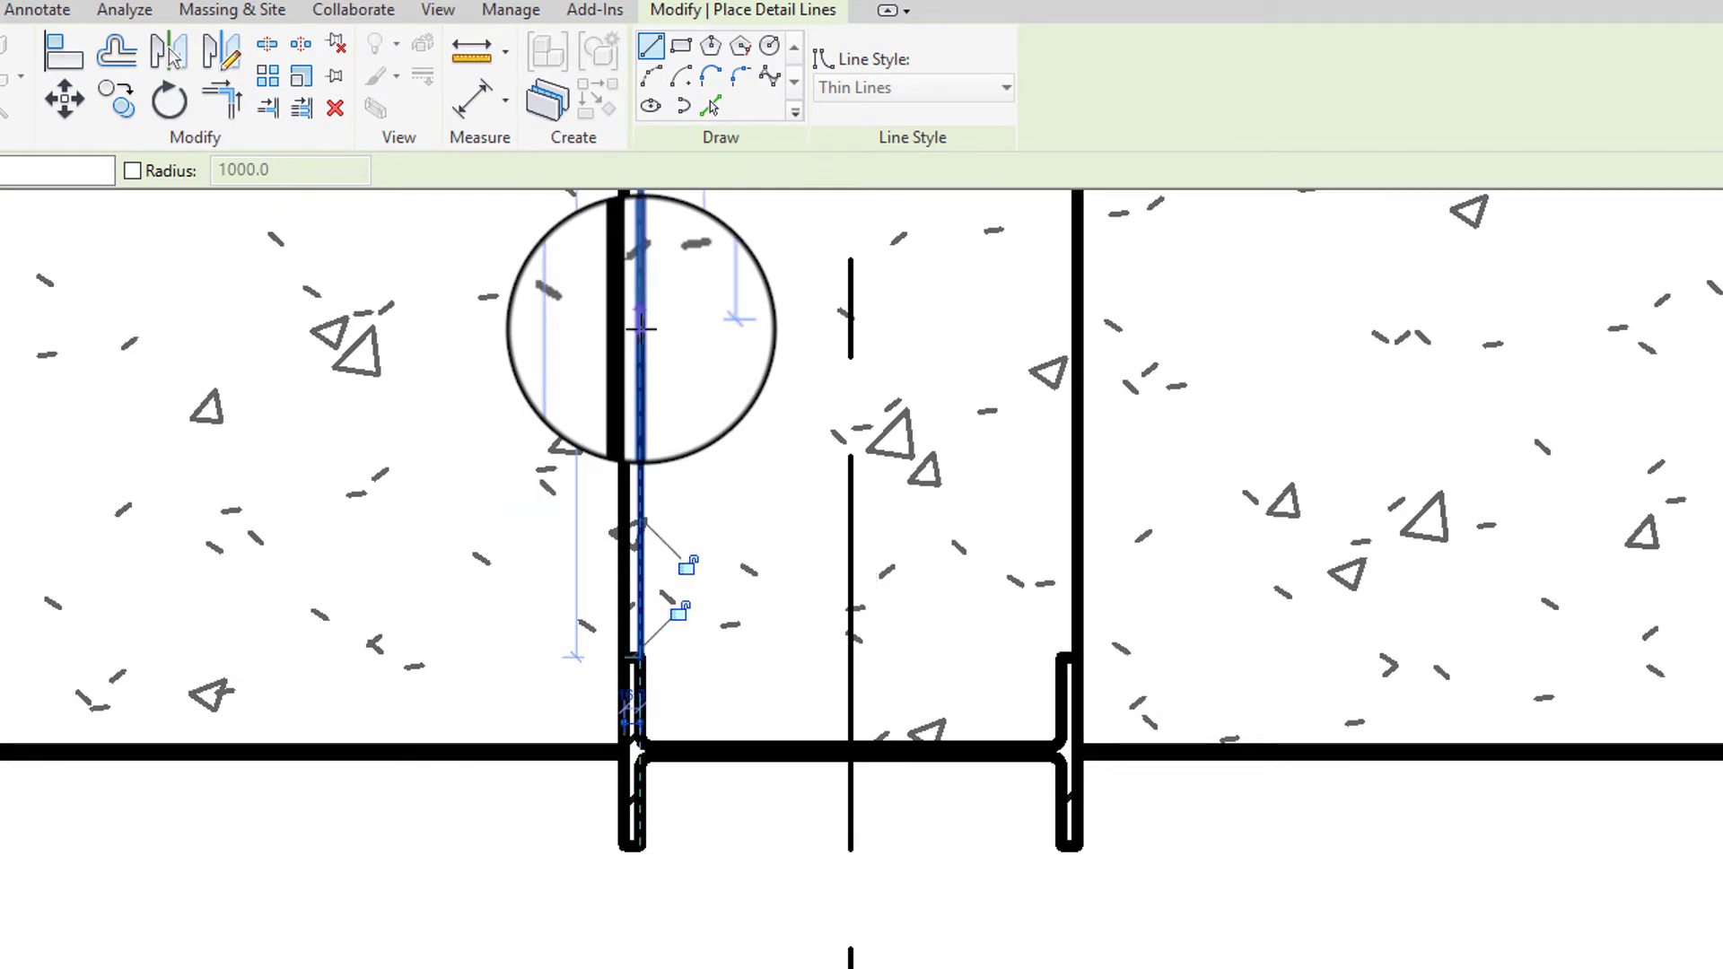
key(Escape)
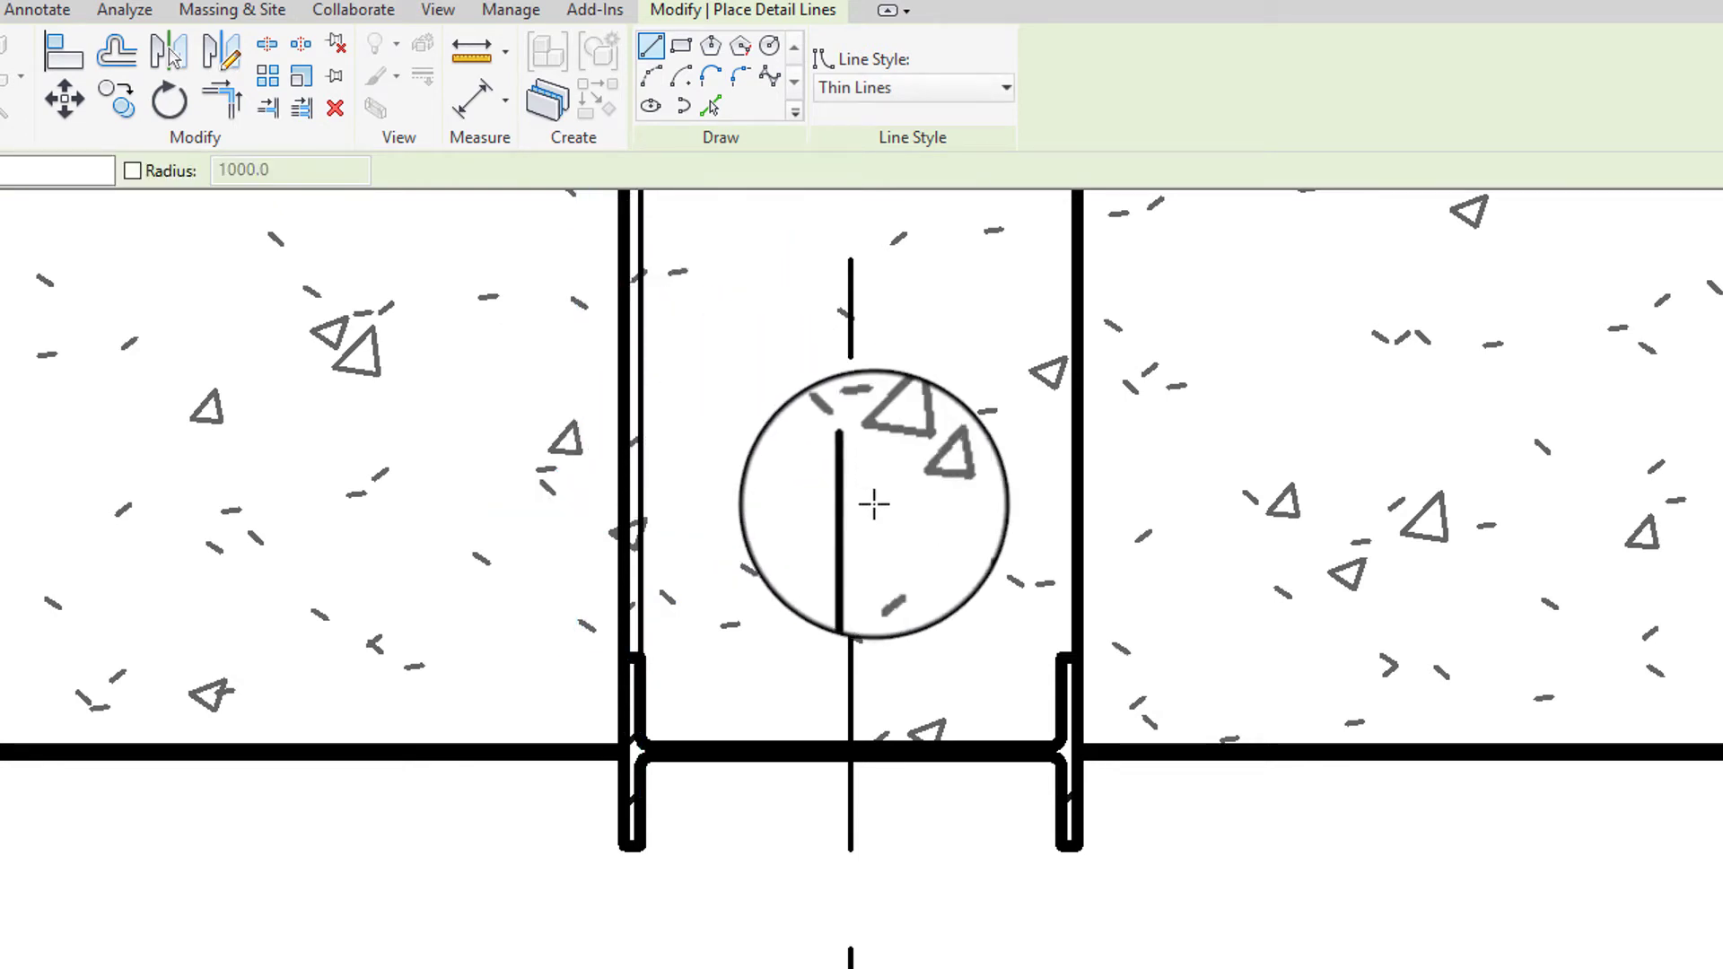
Draw an 8000 mm vertical Thin Lines detail line upward from the inner corner of the right flange and finish line placement
click(1063, 662)
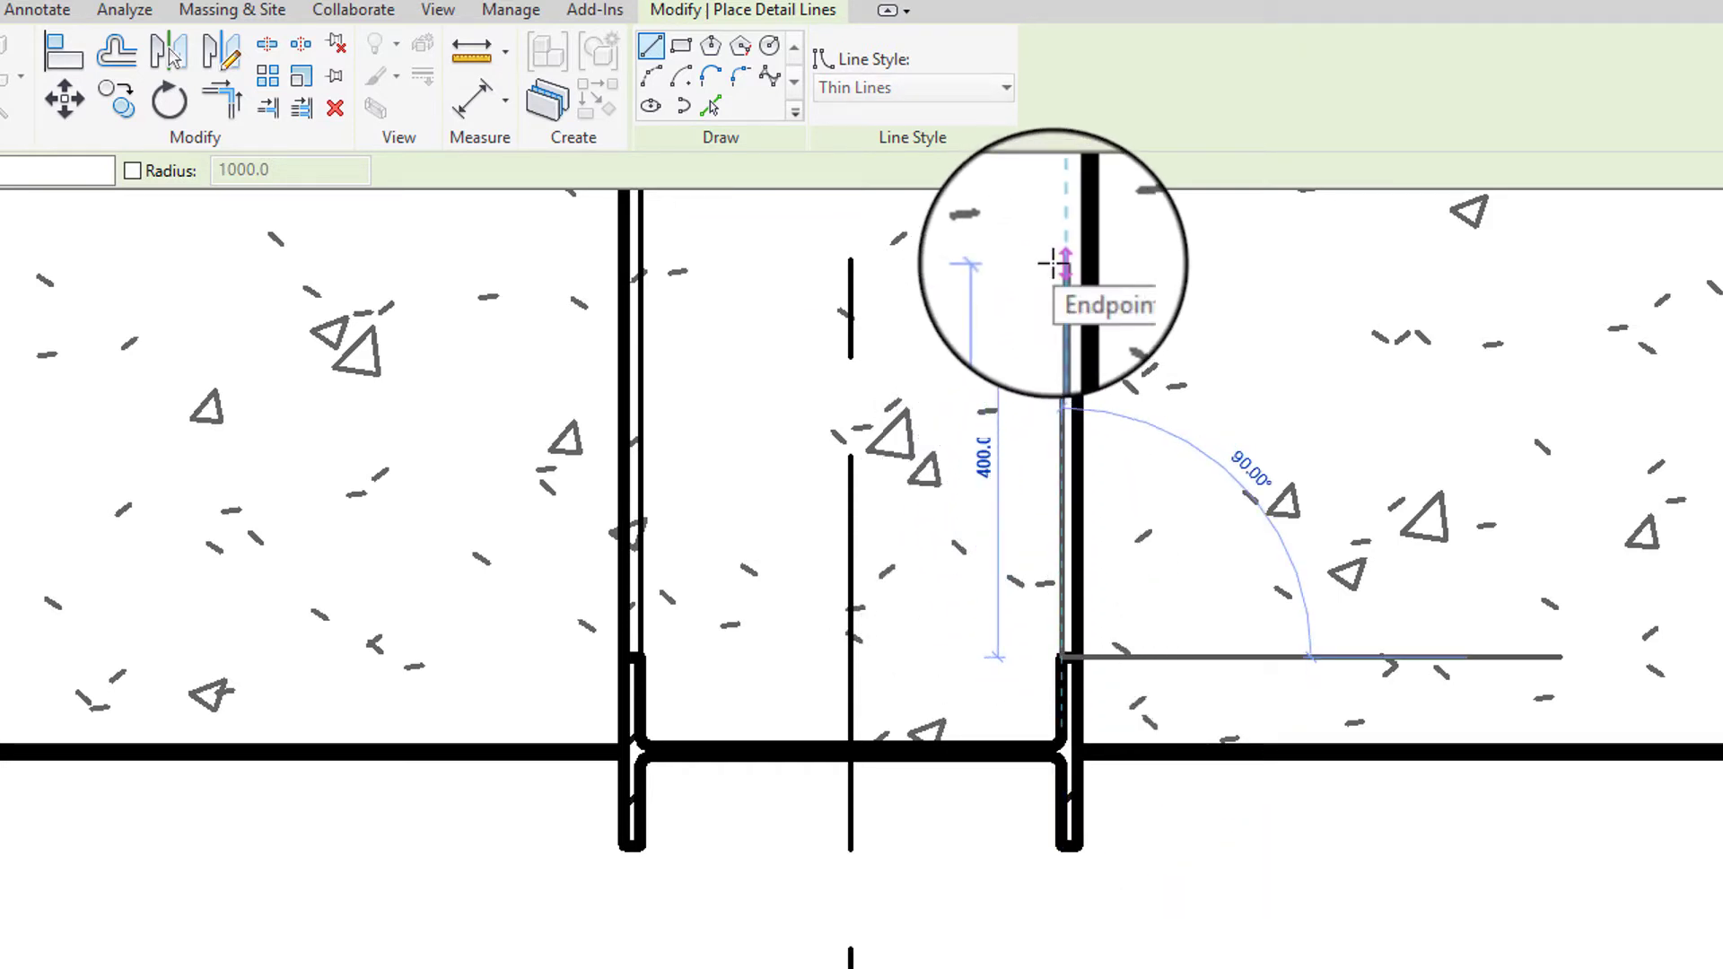
text(8000)
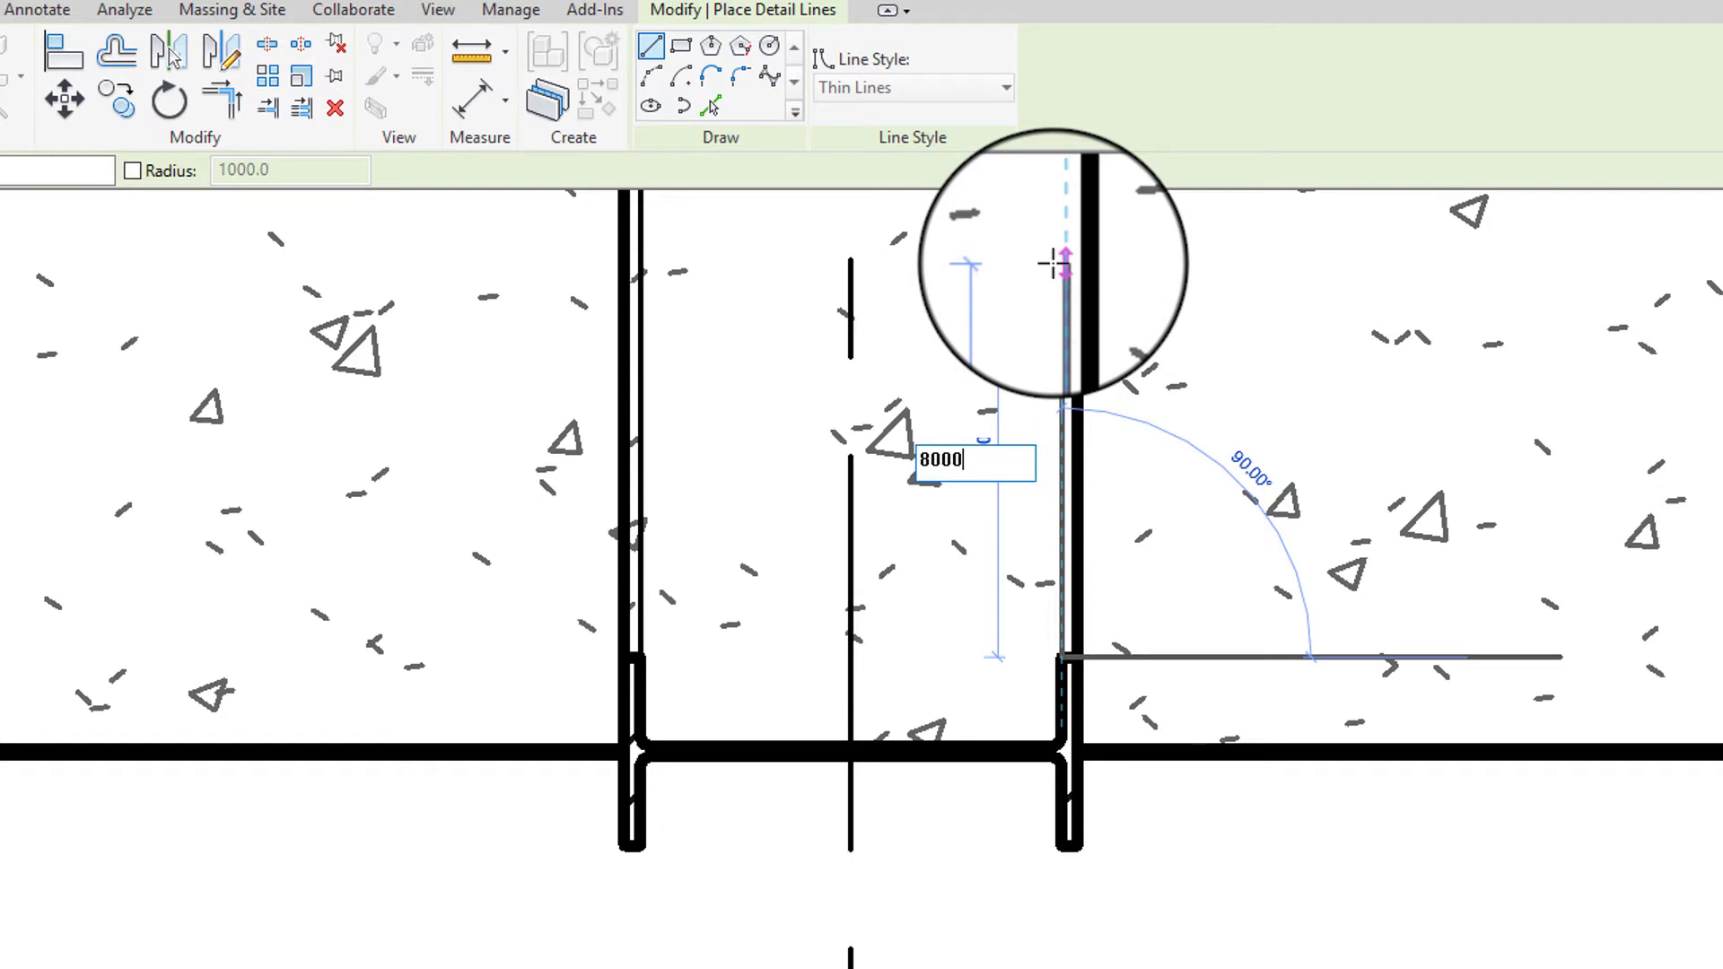
key(Return)
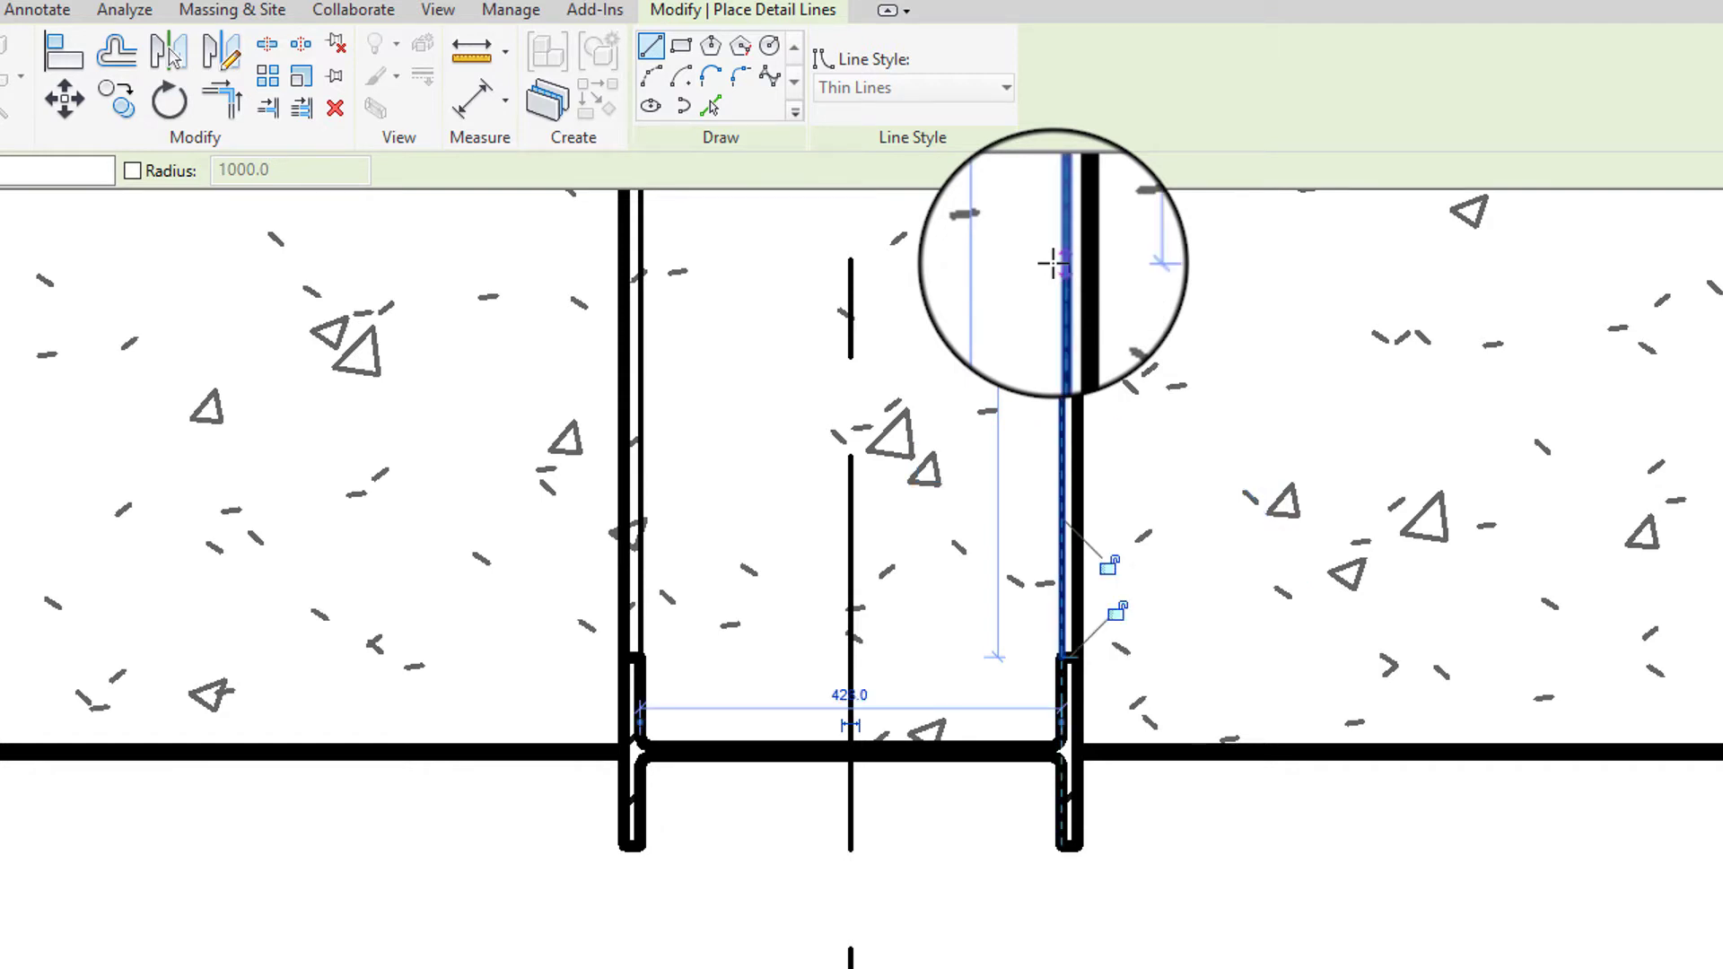
click(1053, 262)
key(Escape)
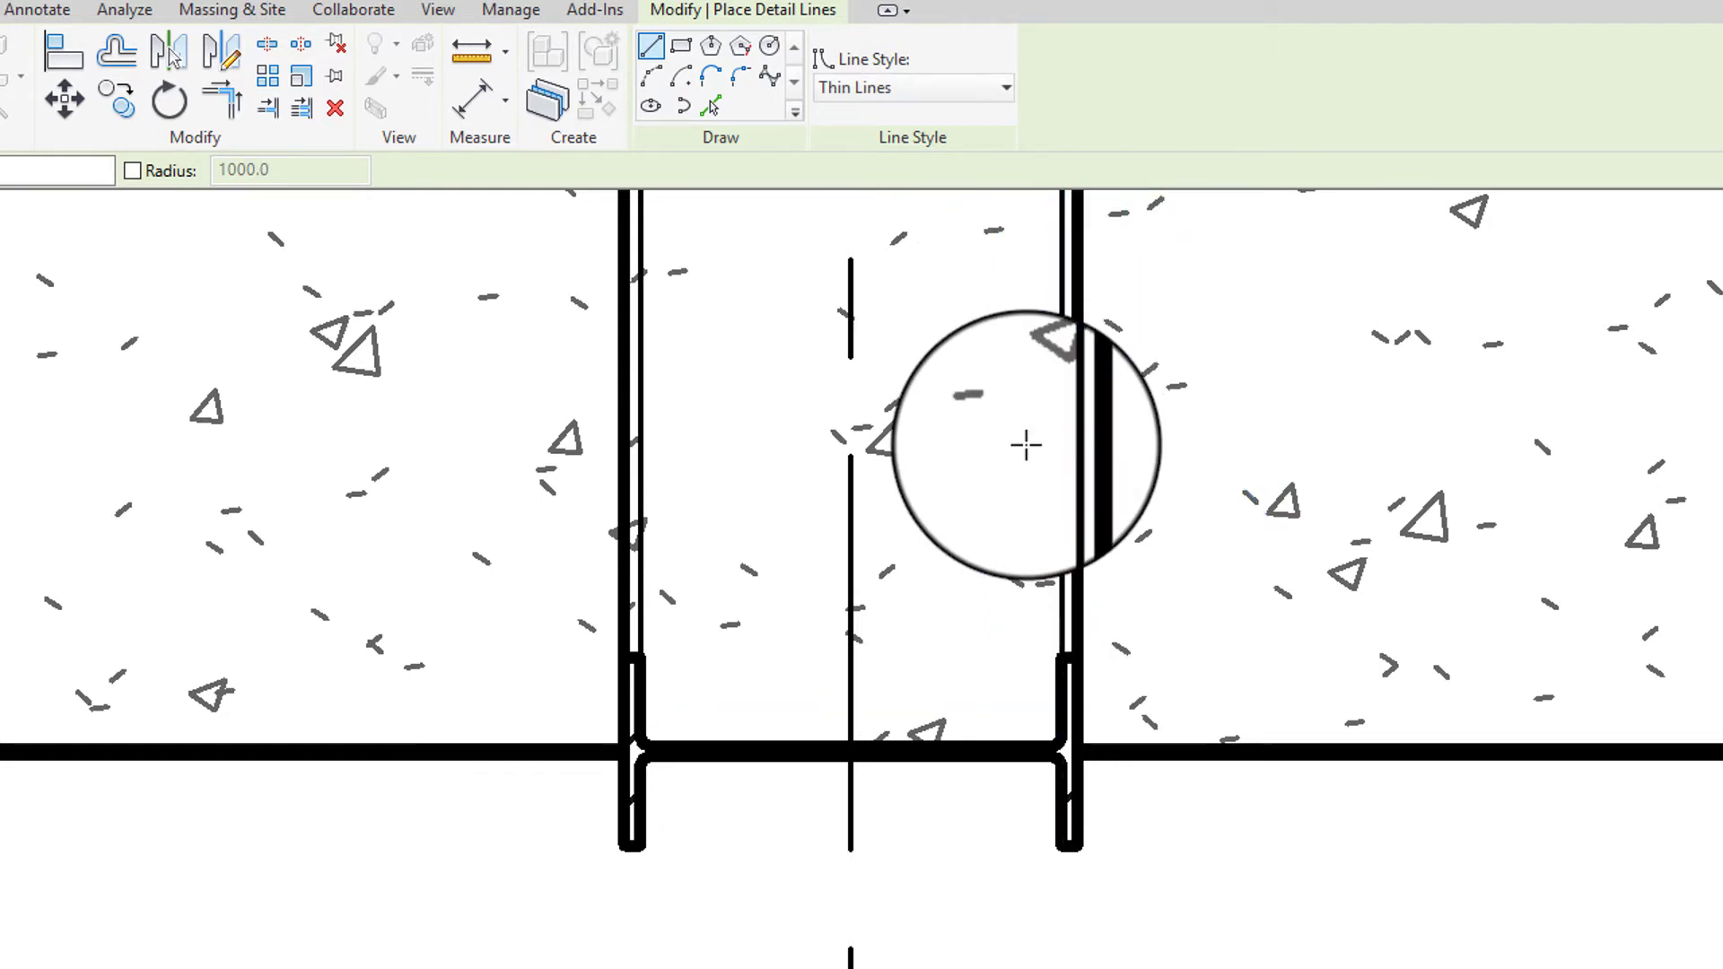
key(Escape)
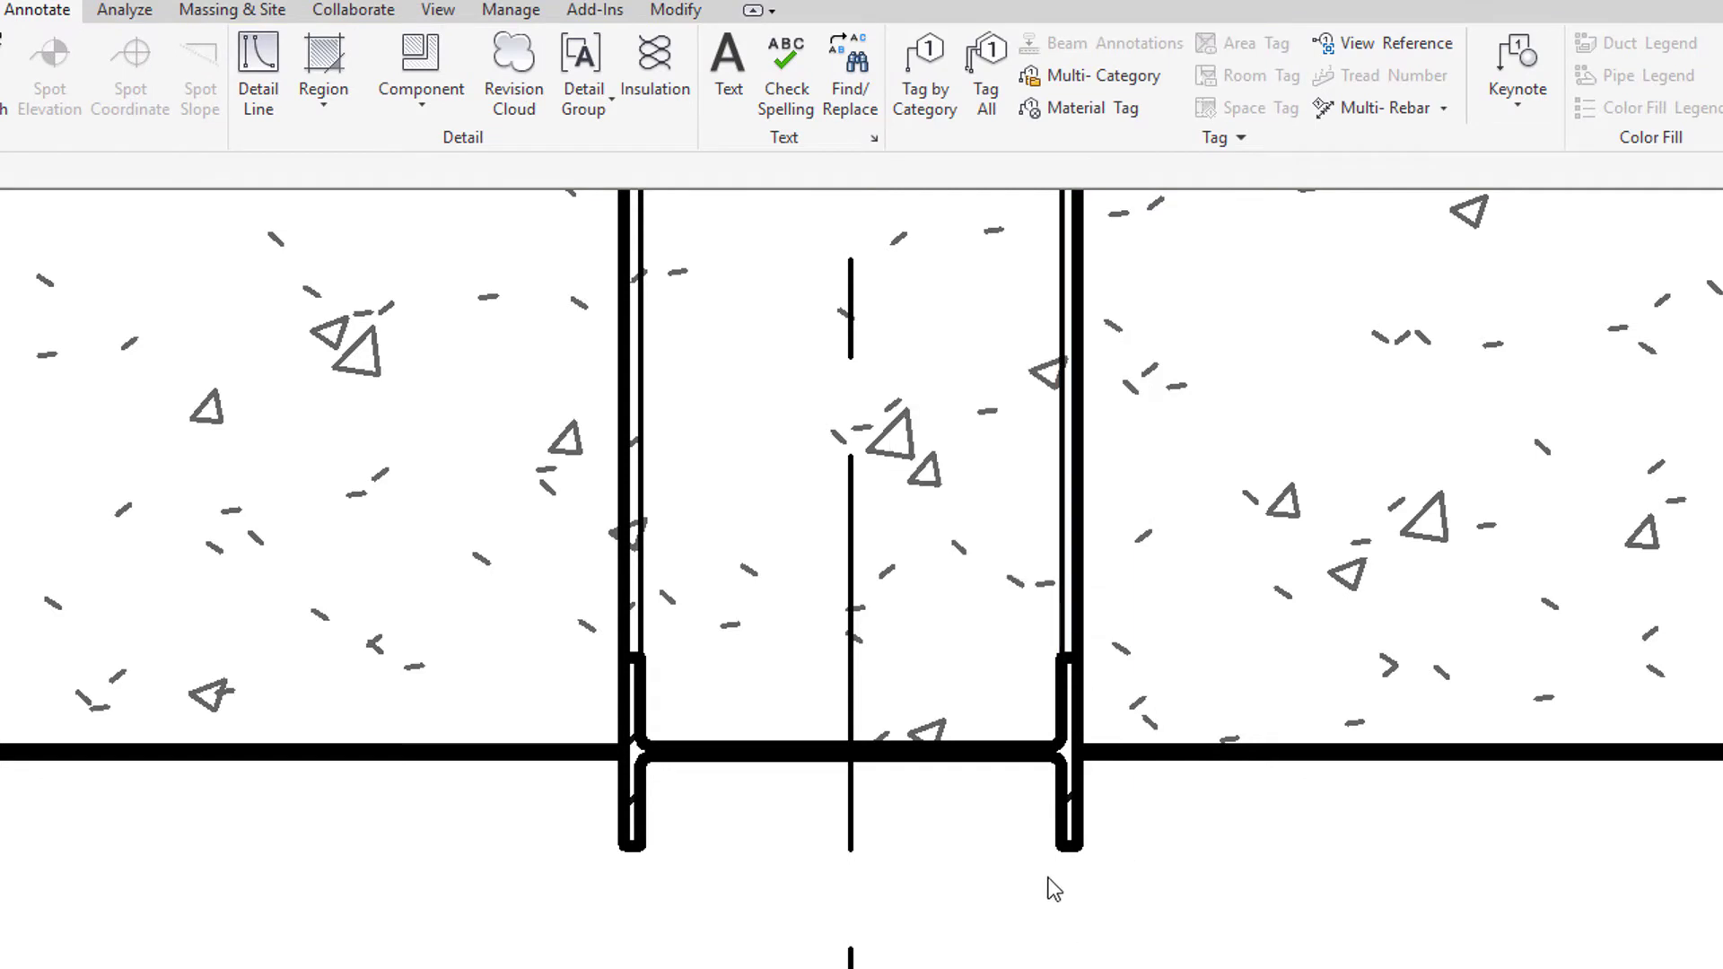
Delete the universal beam detail component, keeping the column lines traced from its flanges
click(1068, 843)
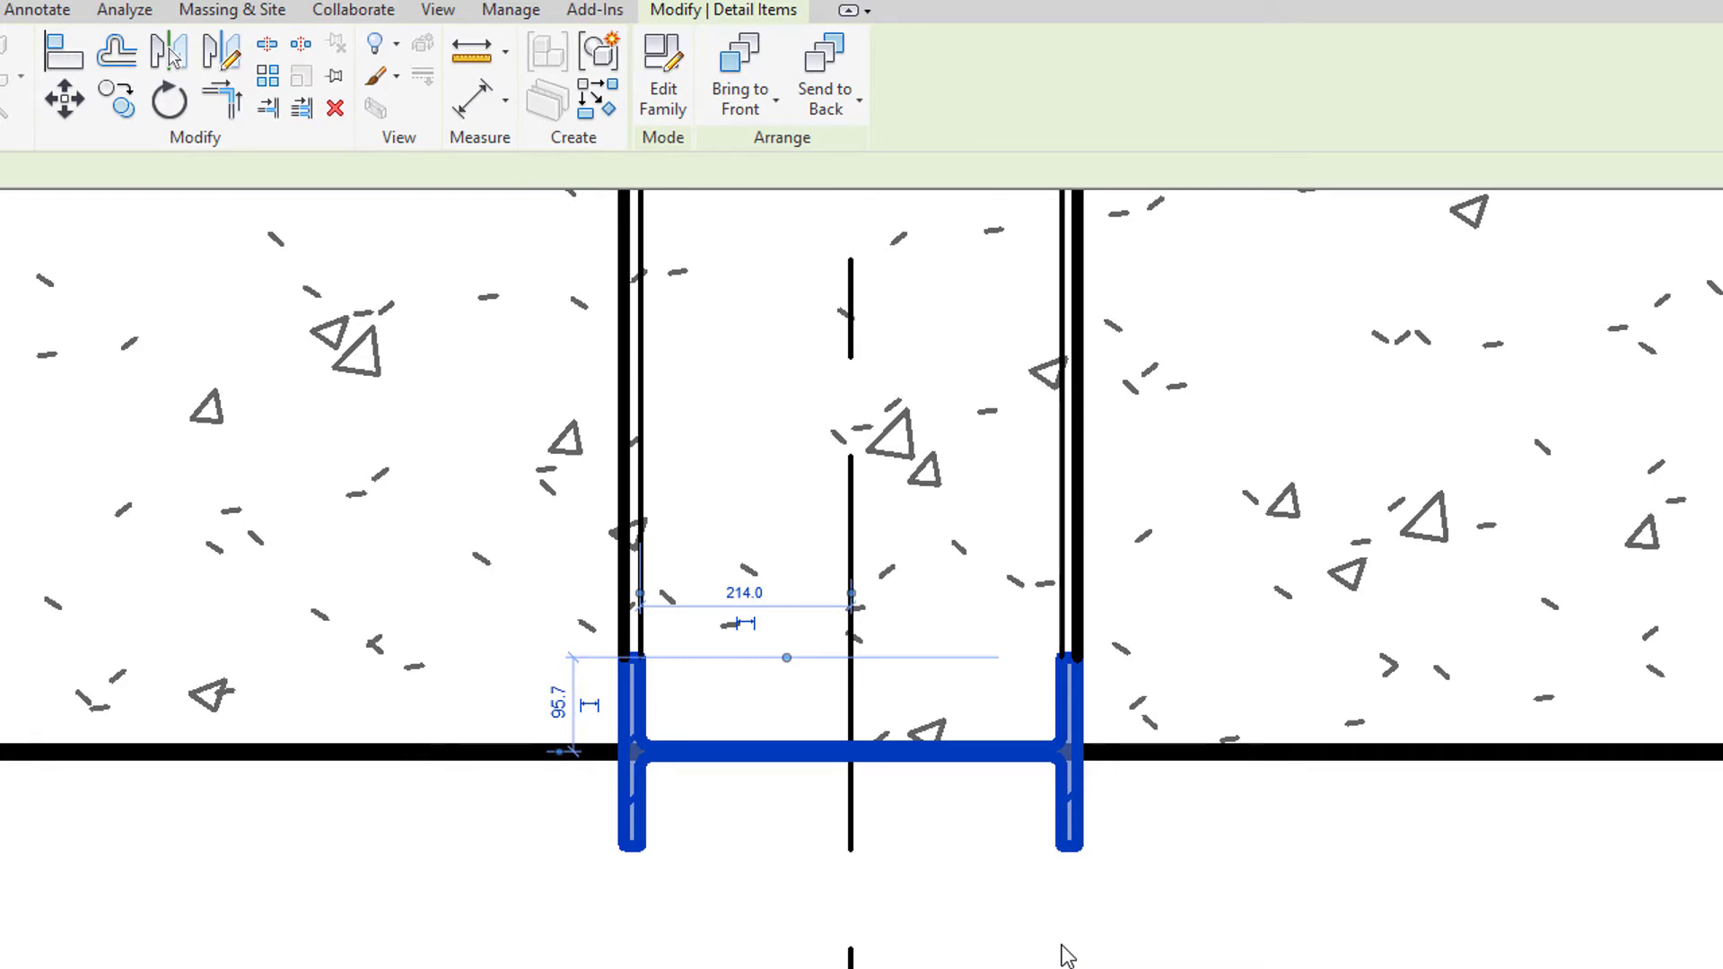
key(Delete)
Draw an 11592 mm horizontal Medium Lines detail line to the right from where the centerline crosses the concrete region's upper edge
scroll(1018, 752, down, 8)
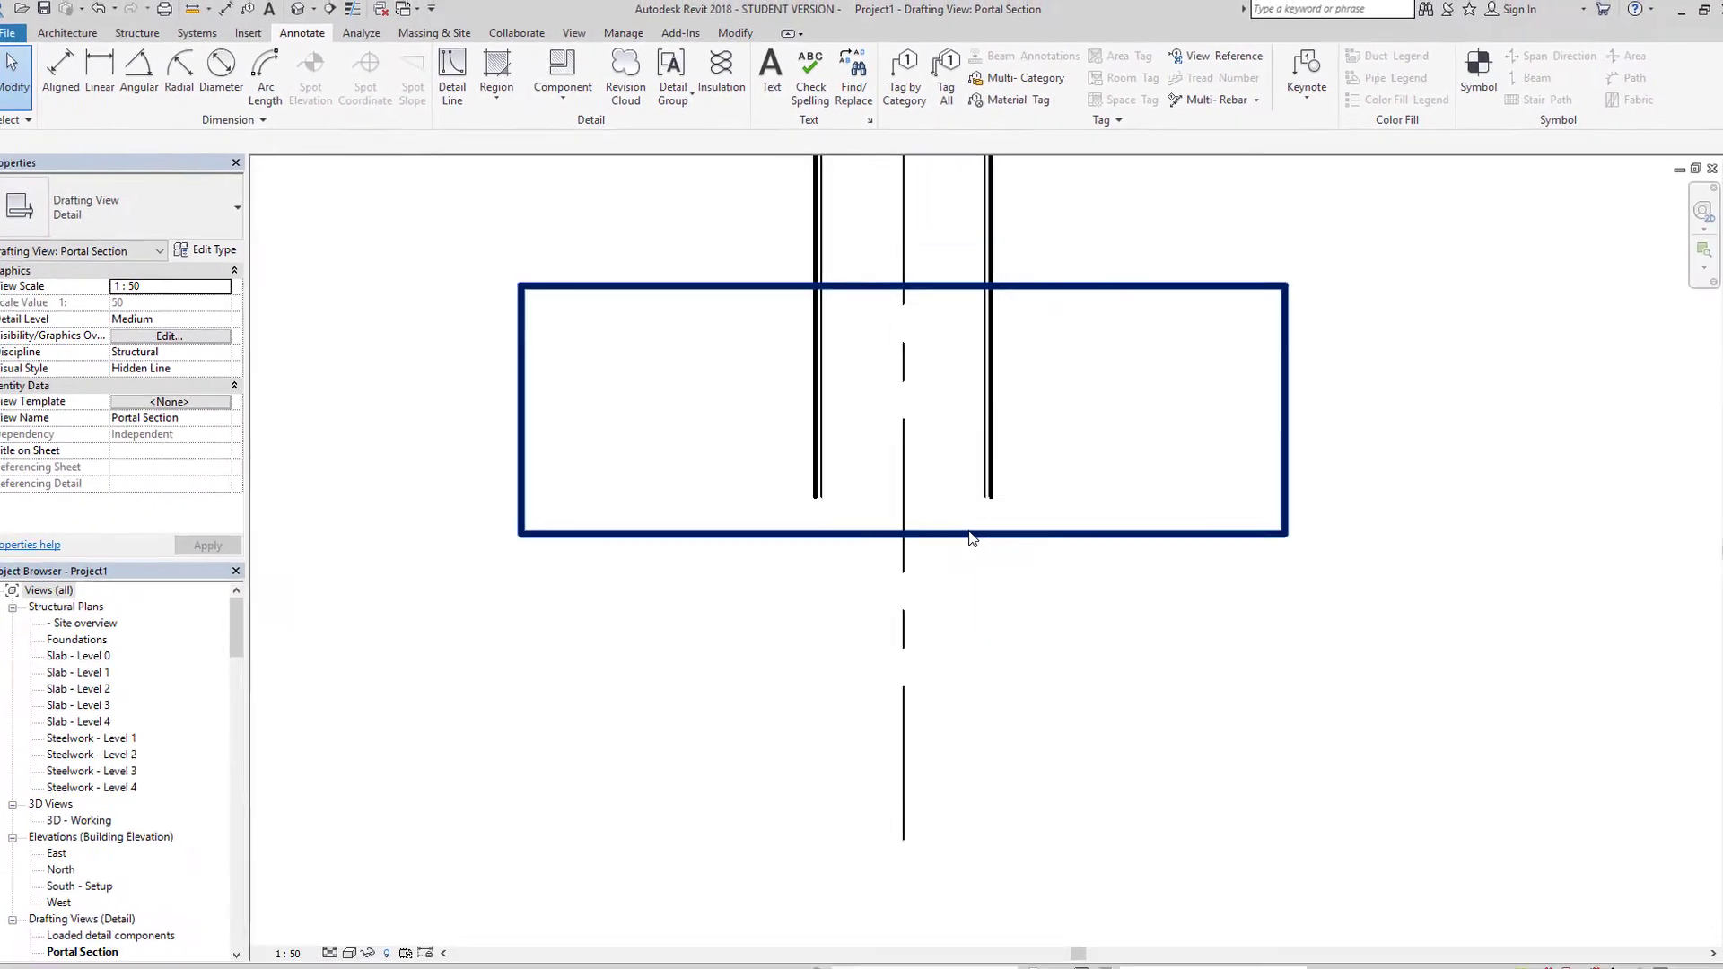
scroll(1054, 521, down, 1)
mouse_move(1052, 522)
middle_down()
mouse_move(1045, 621)
mouse_move(939, 843)
middle_up()
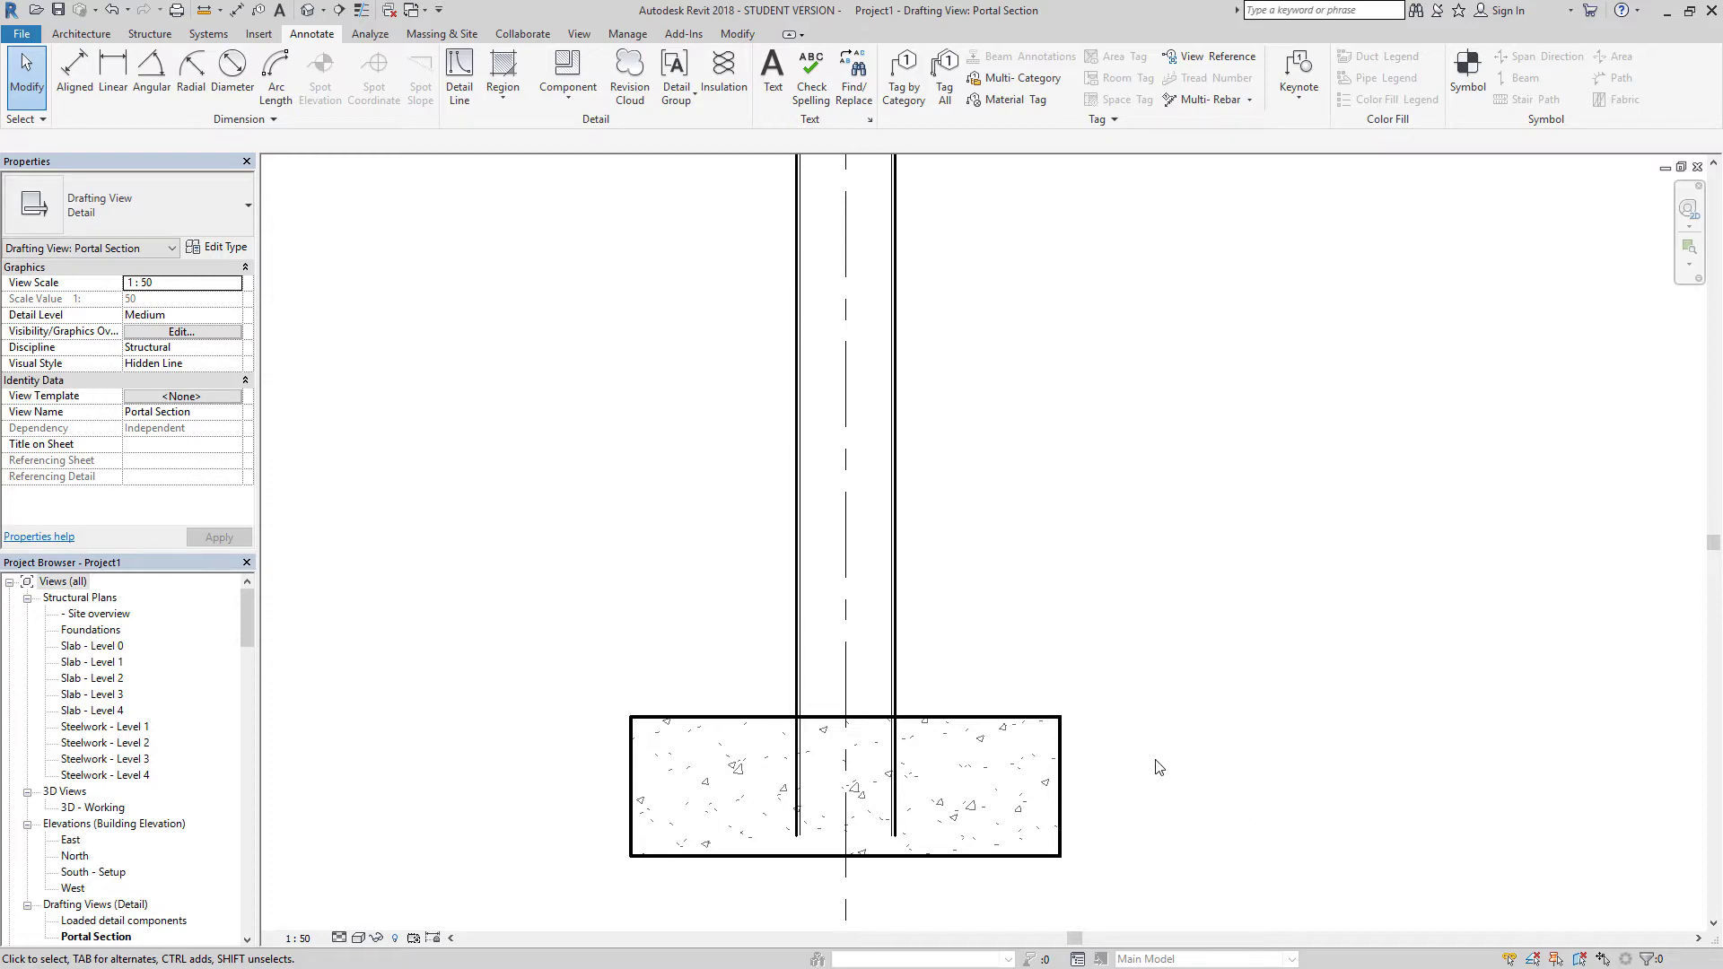
scroll(1143, 766, down, 1)
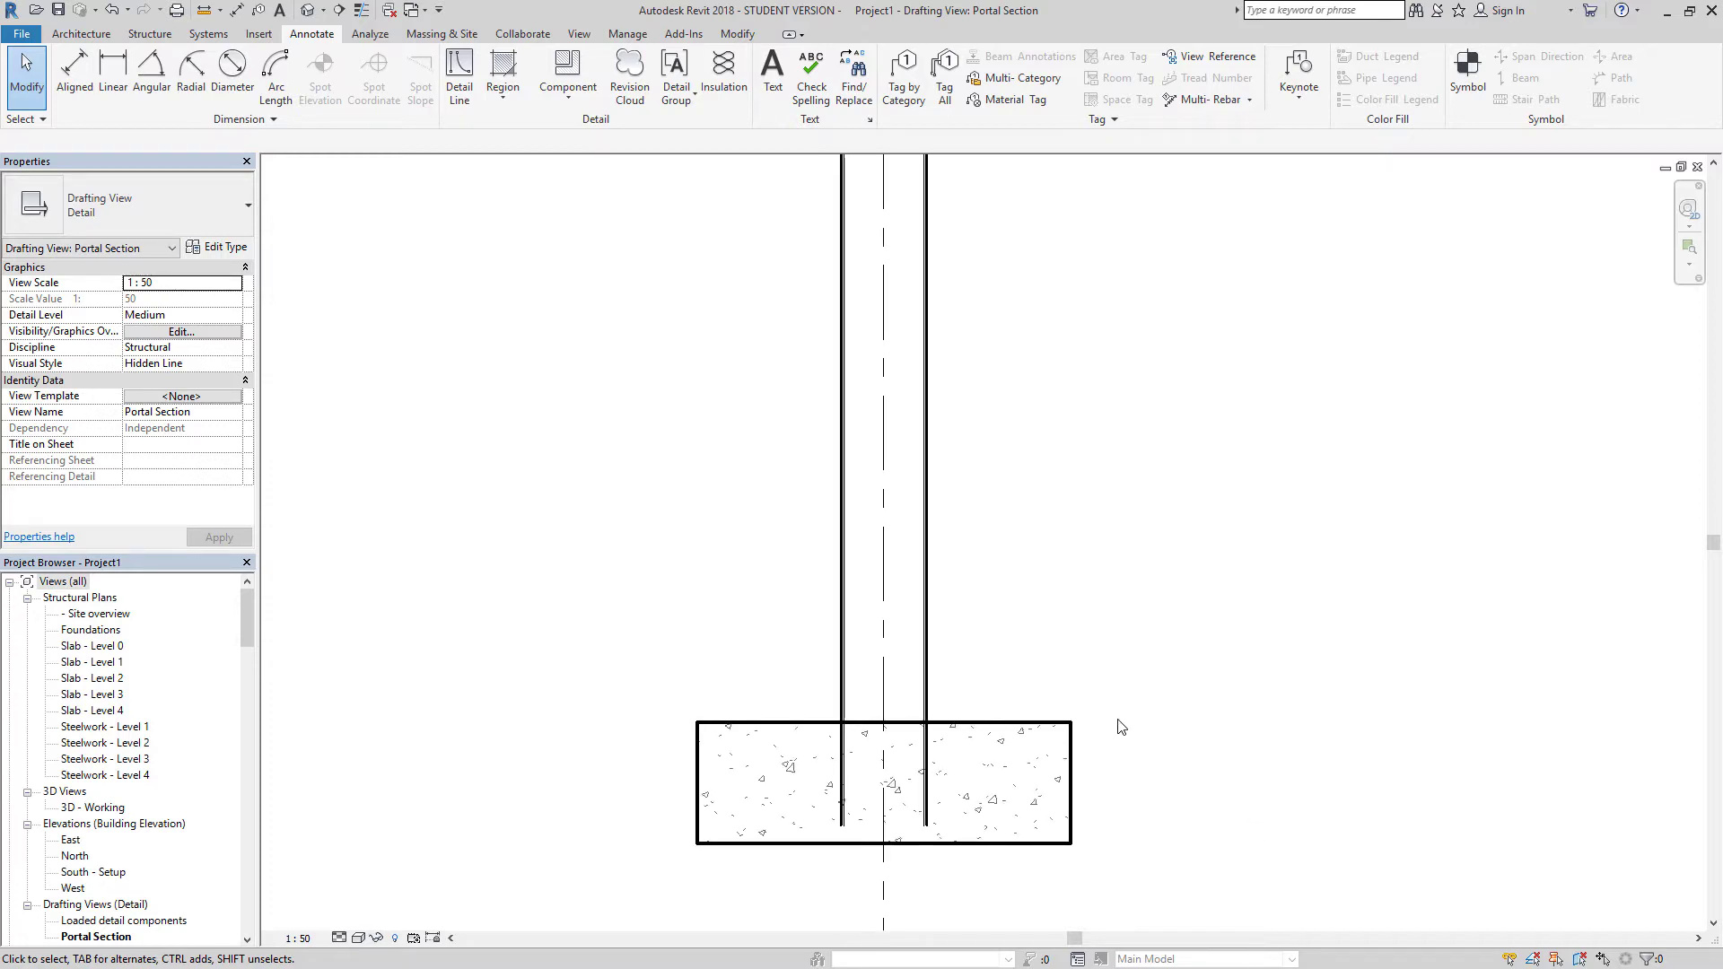
mouse_move(1119, 727)
middle_down()
mouse_move(1080, 762)
mouse_move(1033, 764)
middle_up()
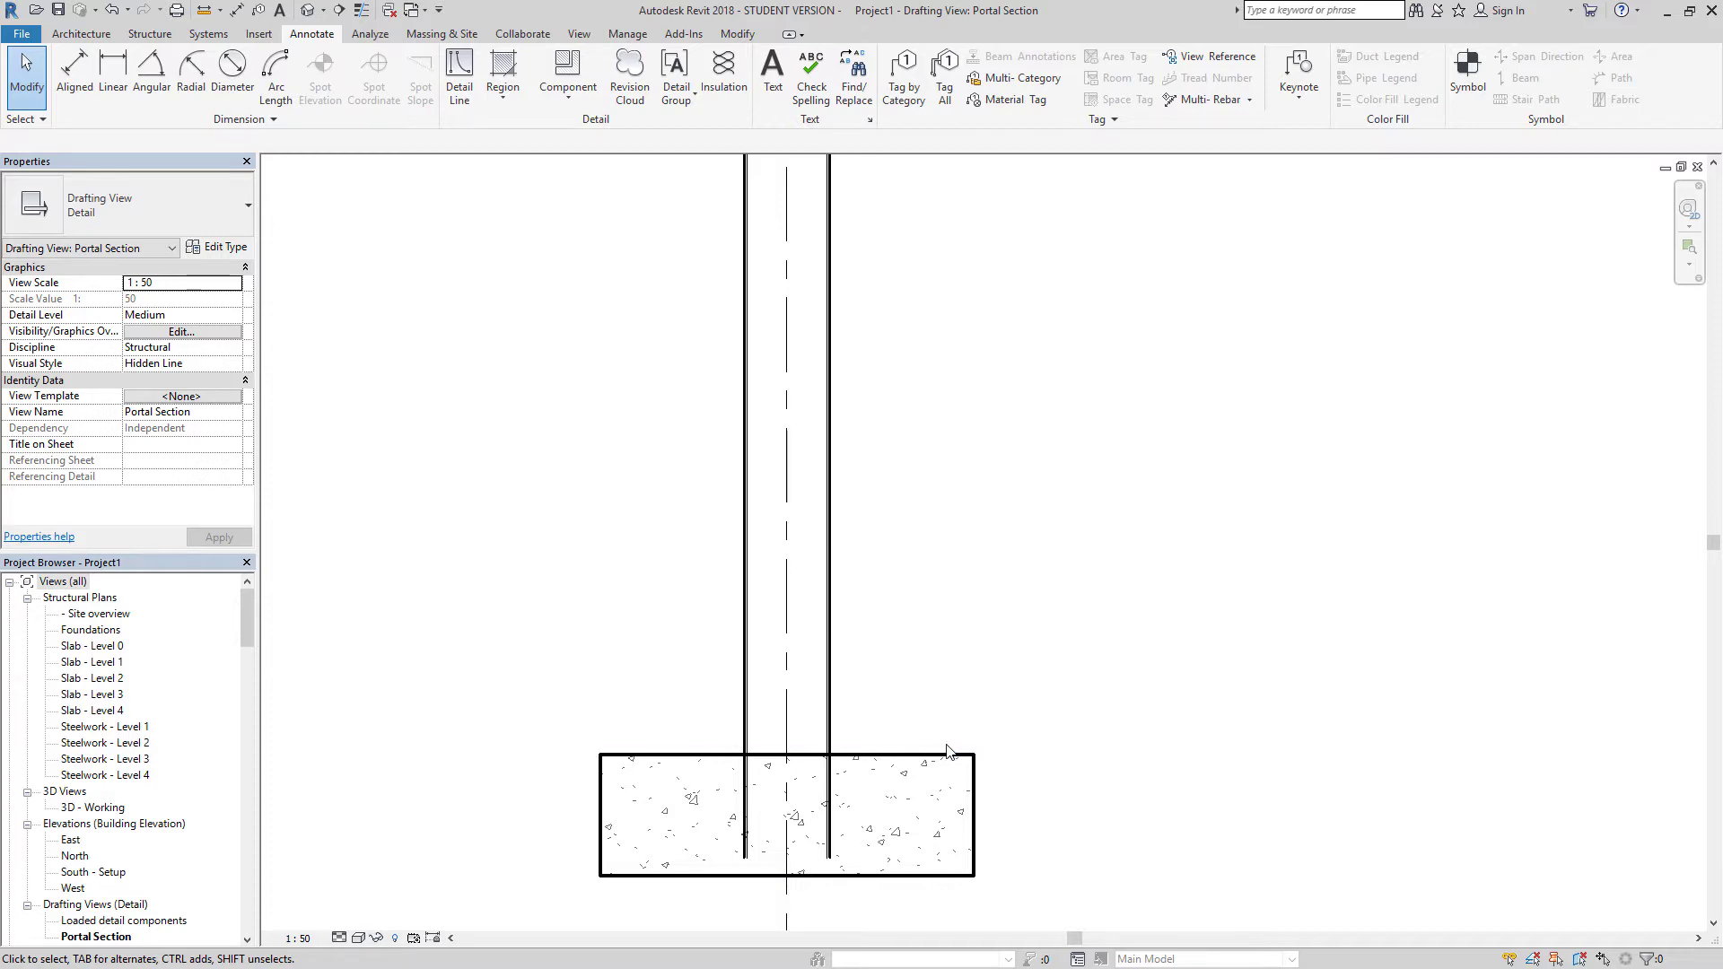
scroll(948, 750, down, 1)
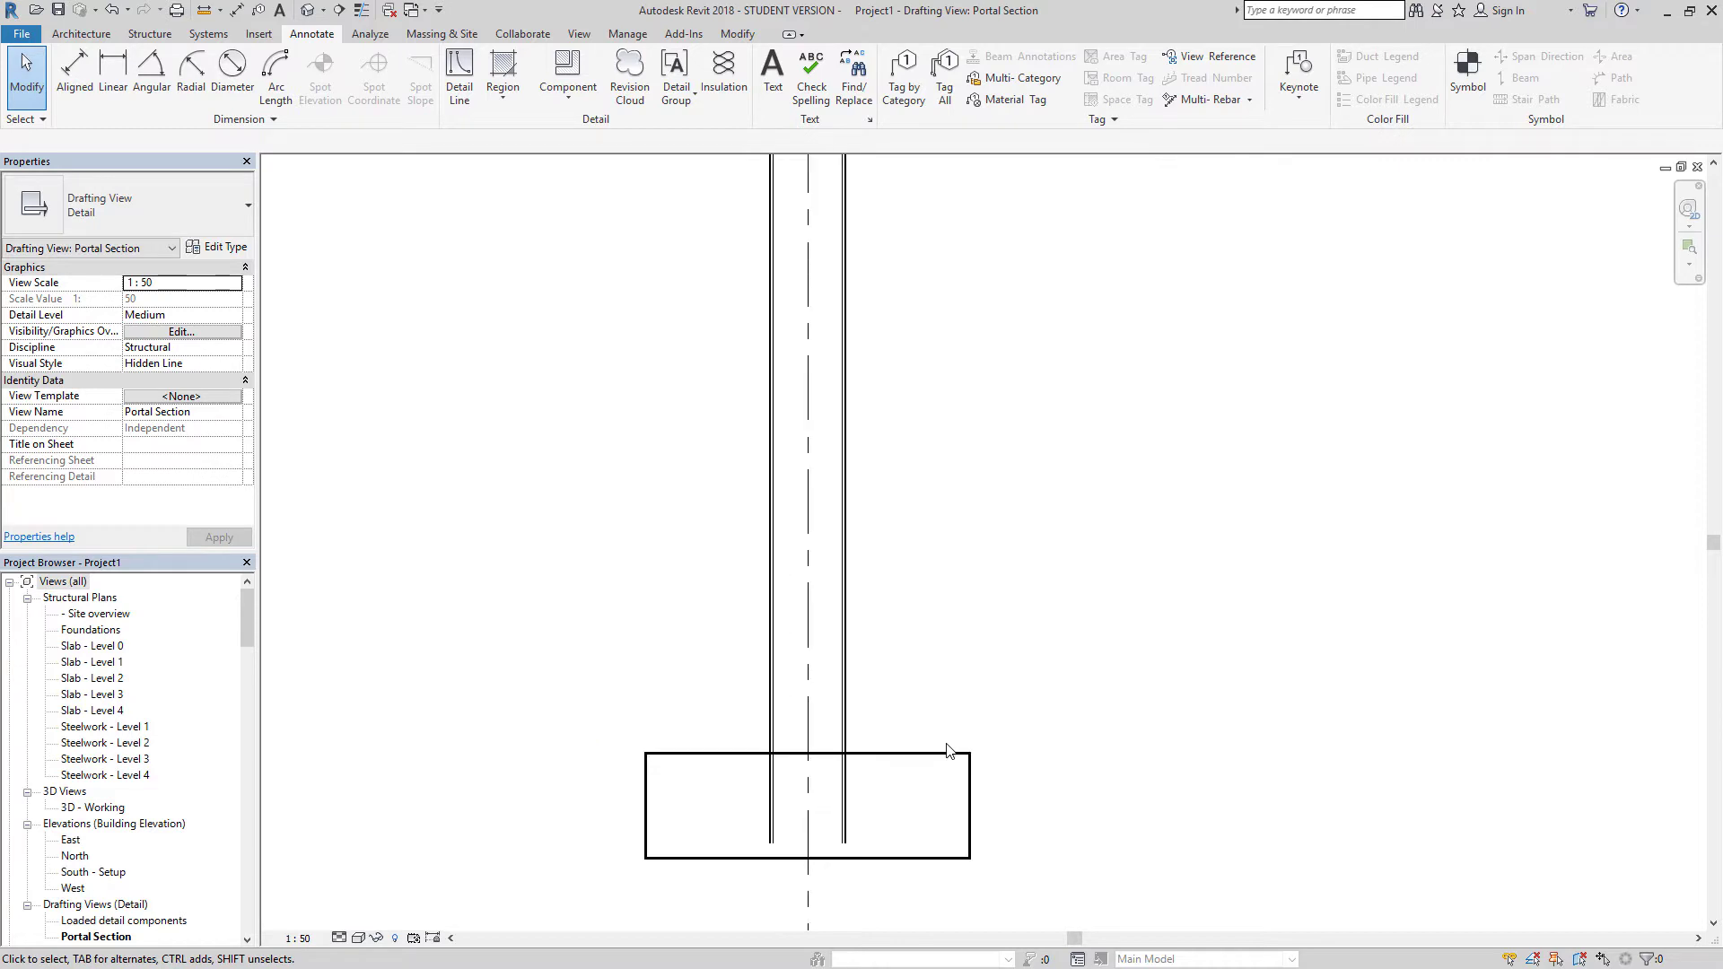
click(457, 64)
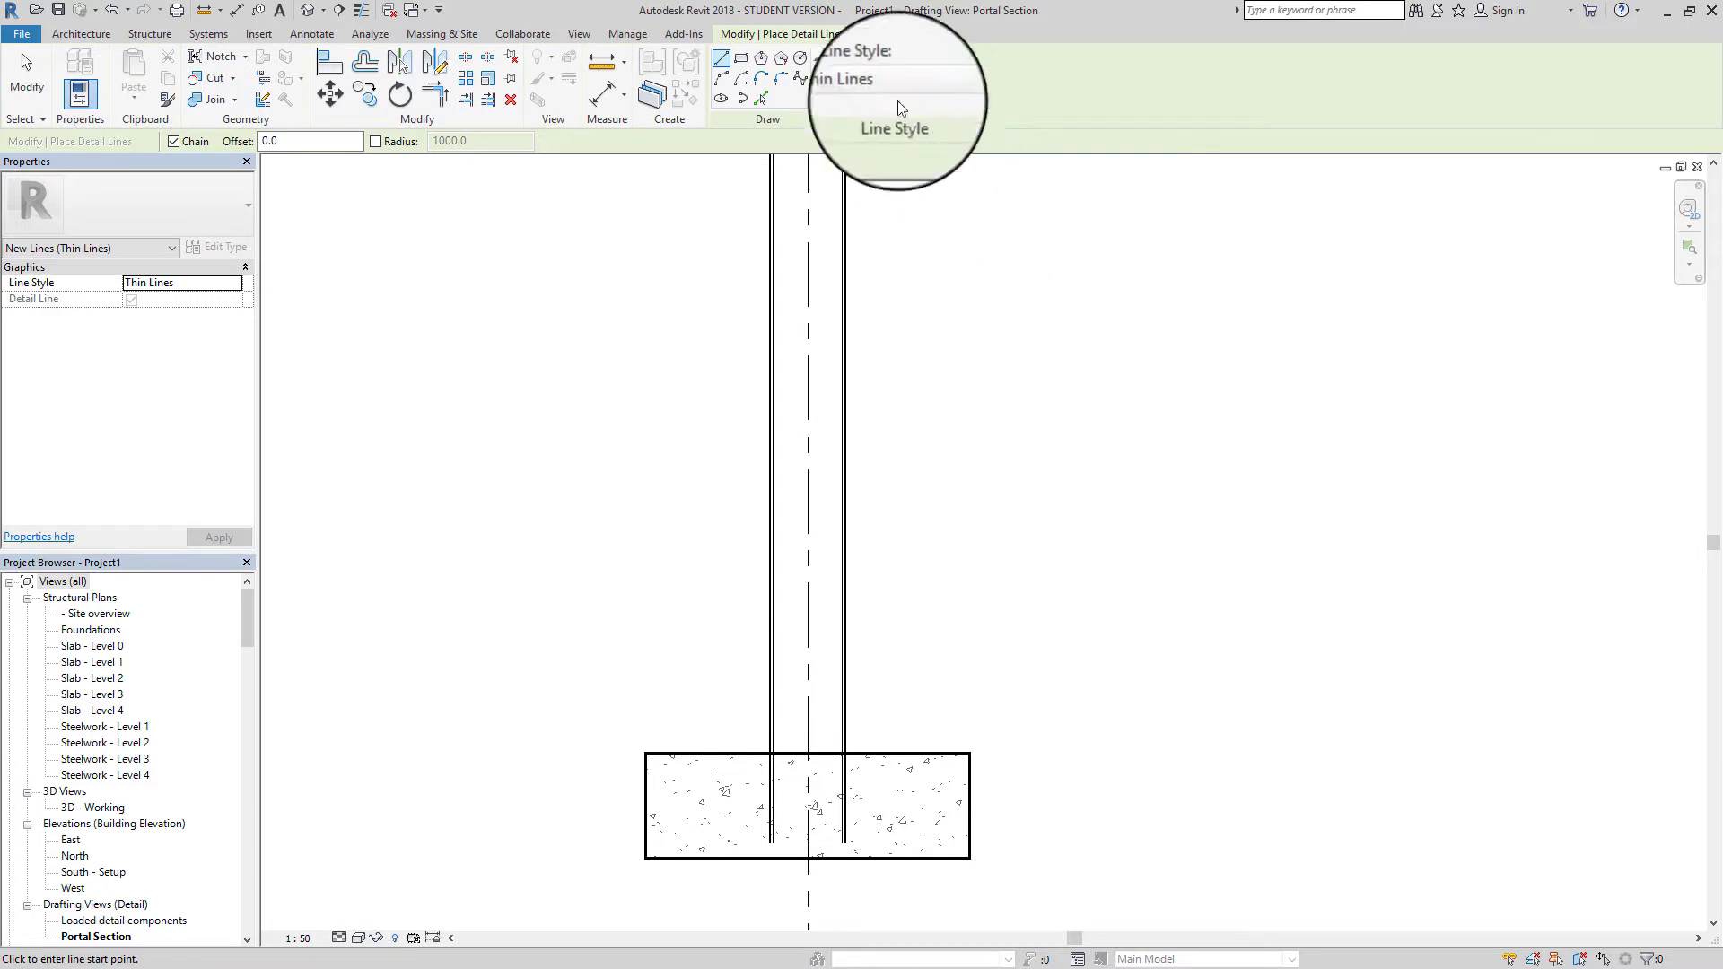
click(875, 88)
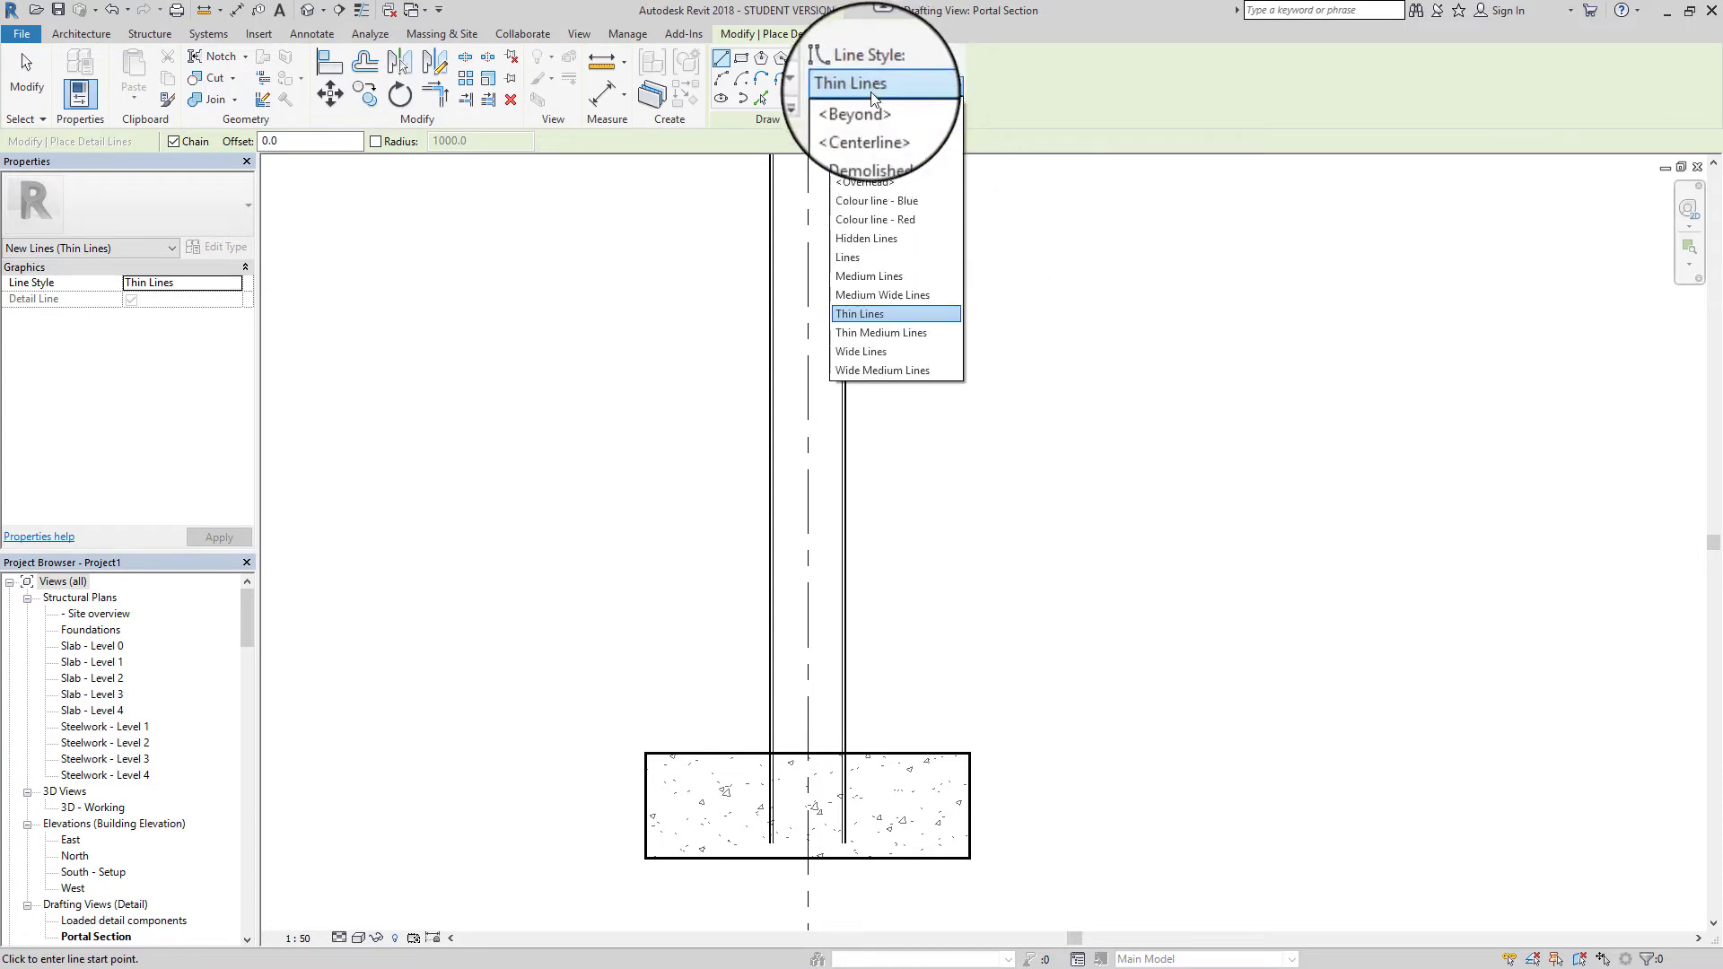
click(870, 278)
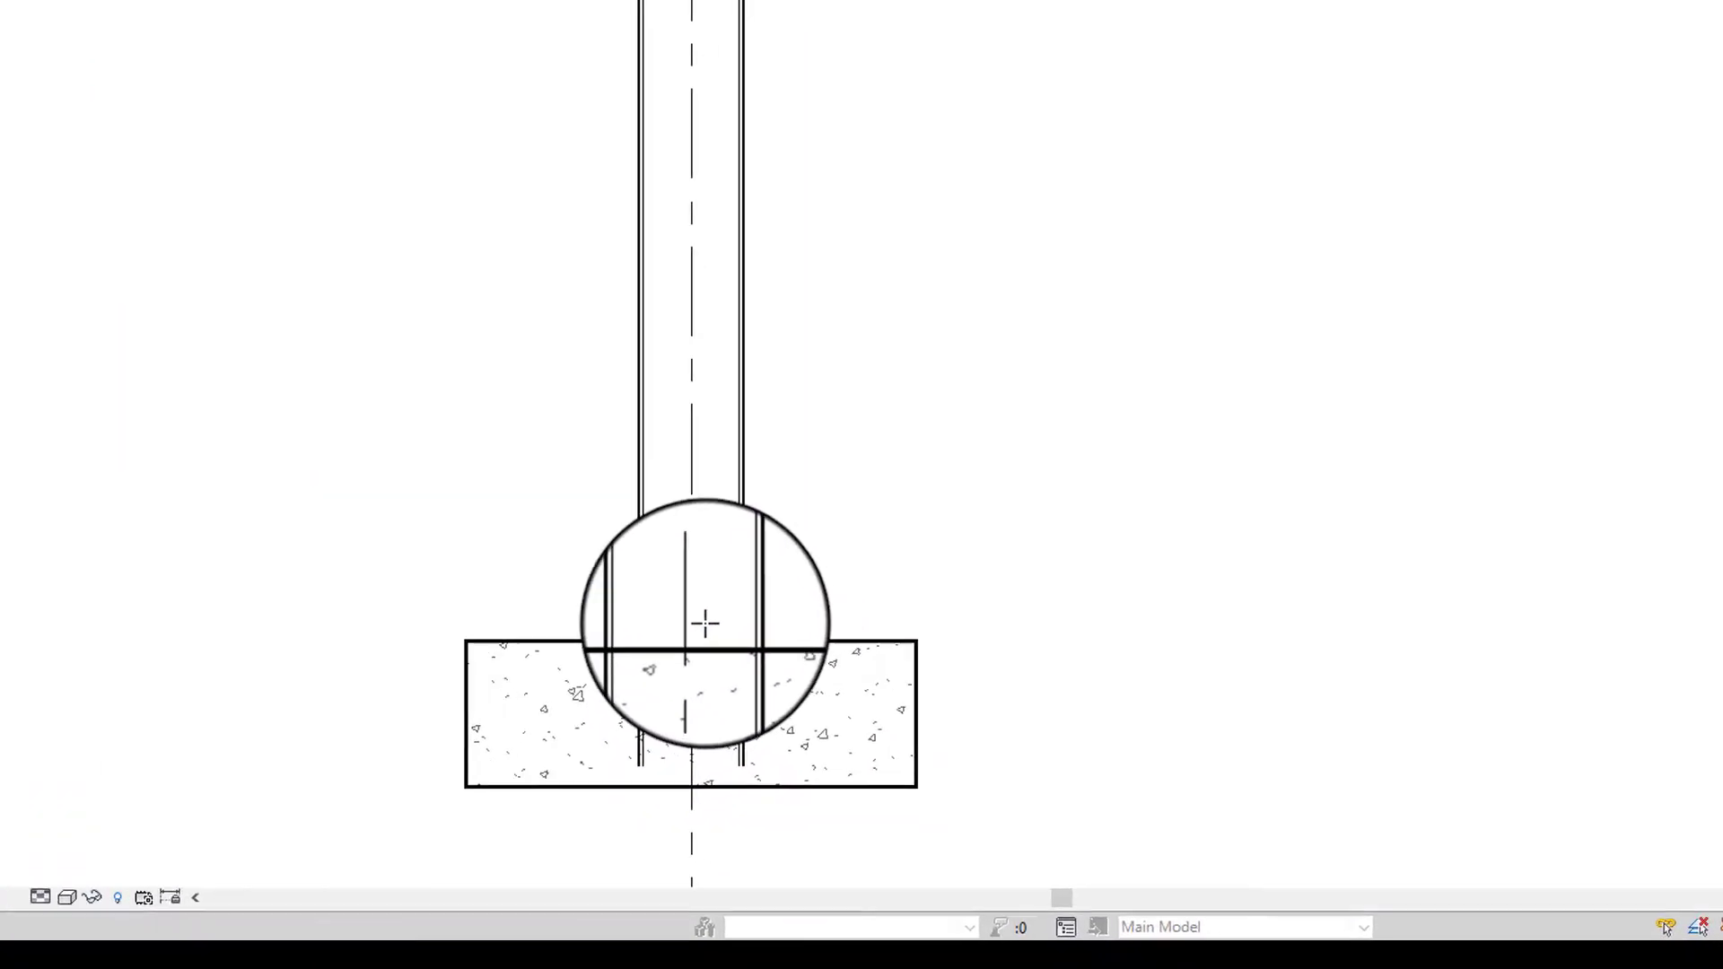
click(658, 609)
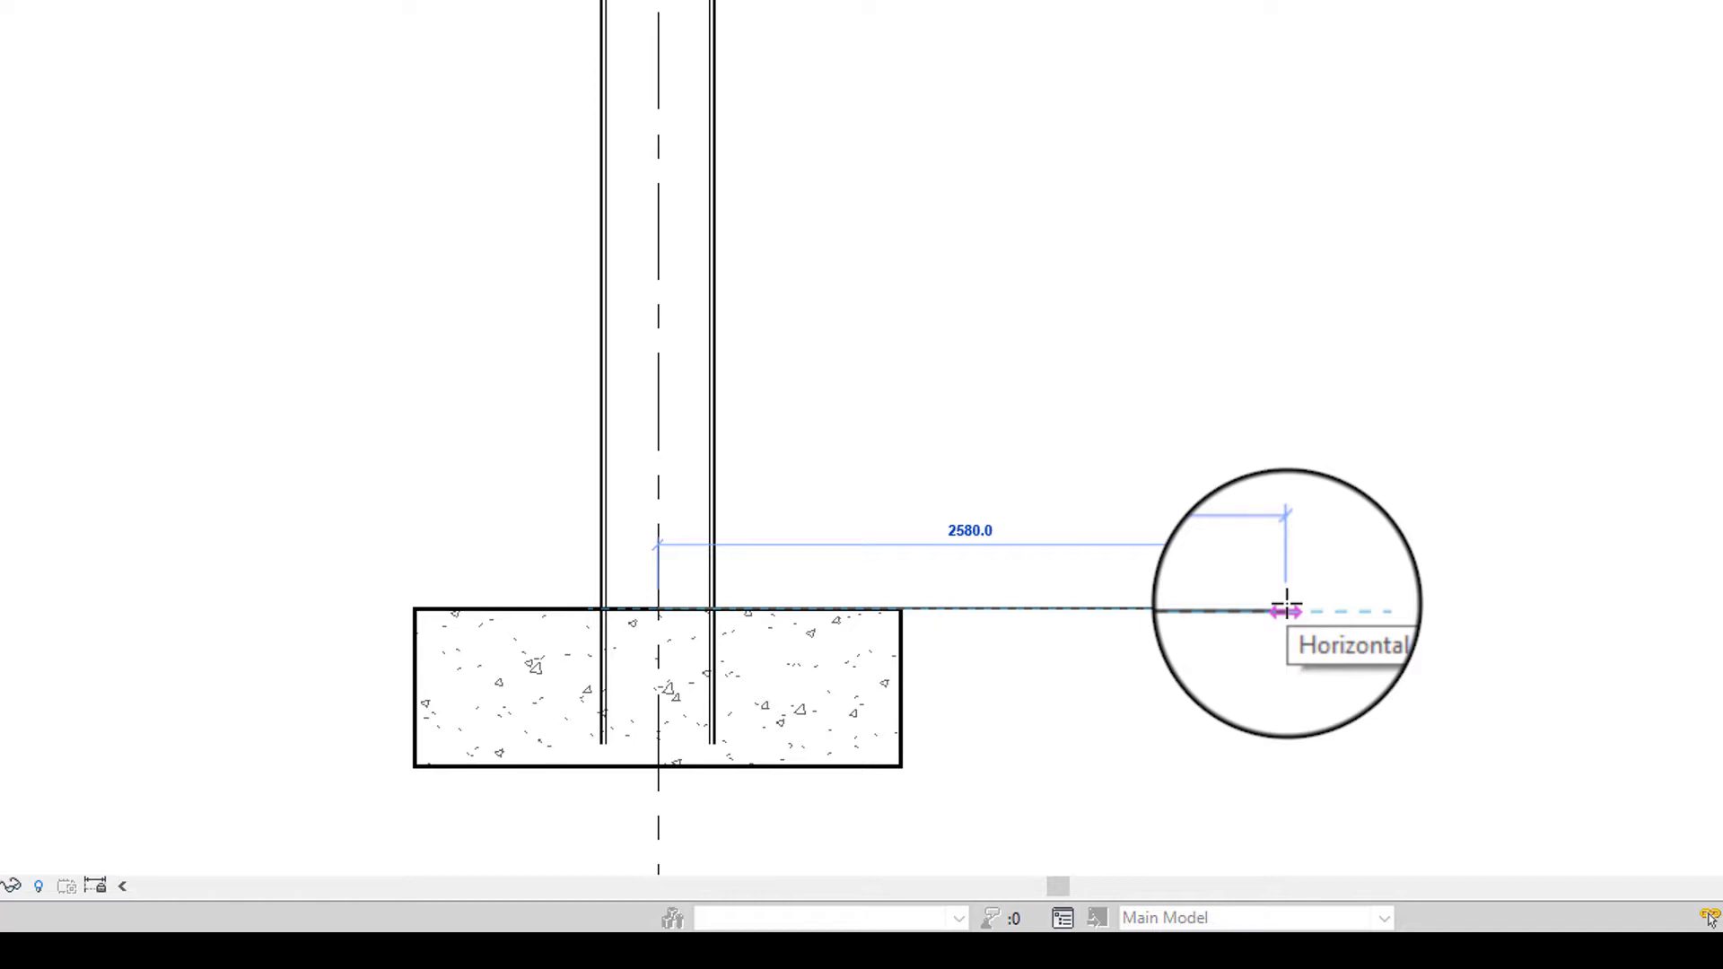
text(11592)
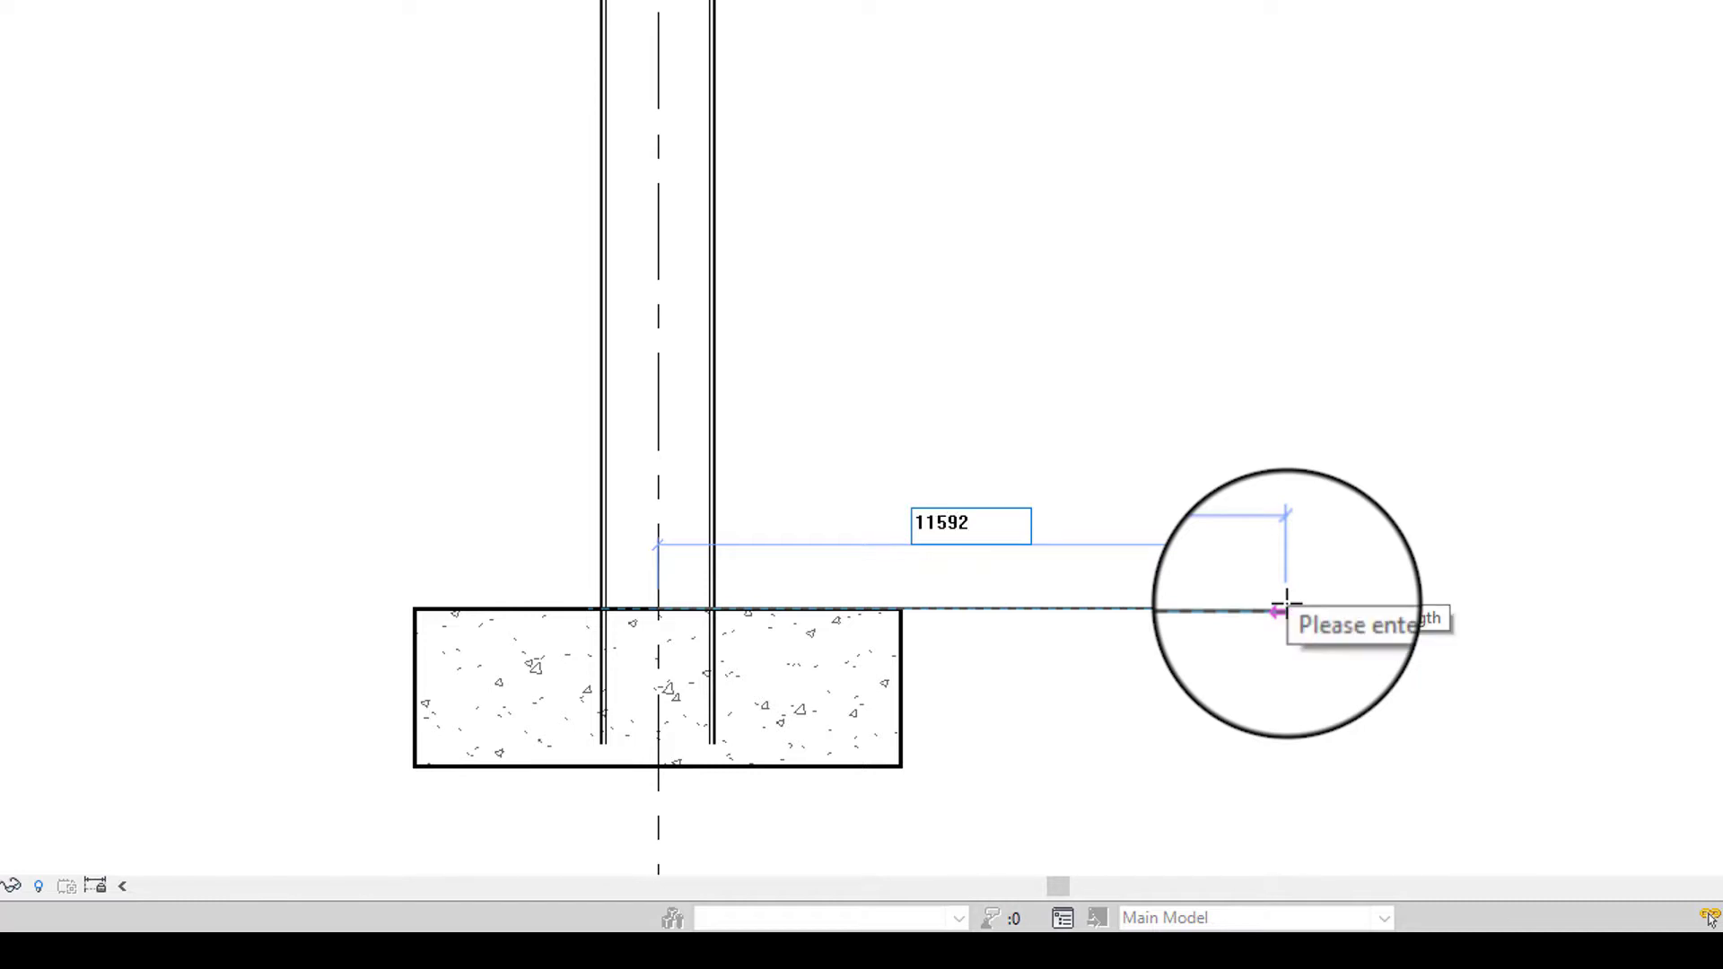
key(Return)
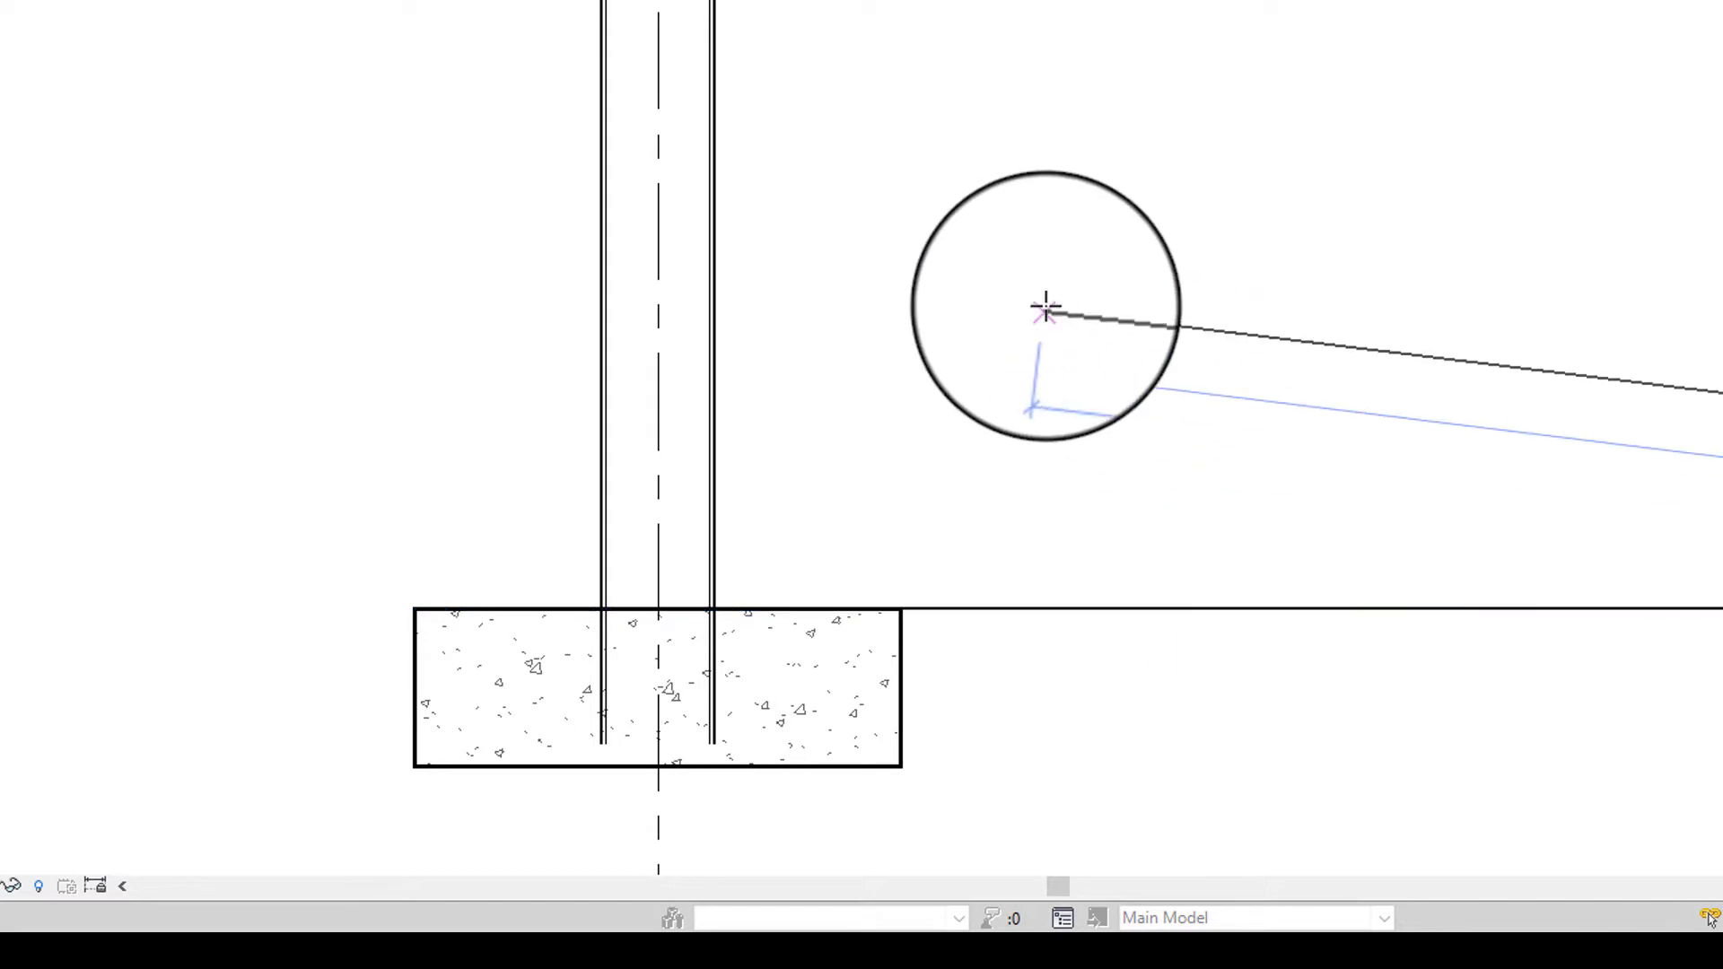
key(Escape)
key(Escape)
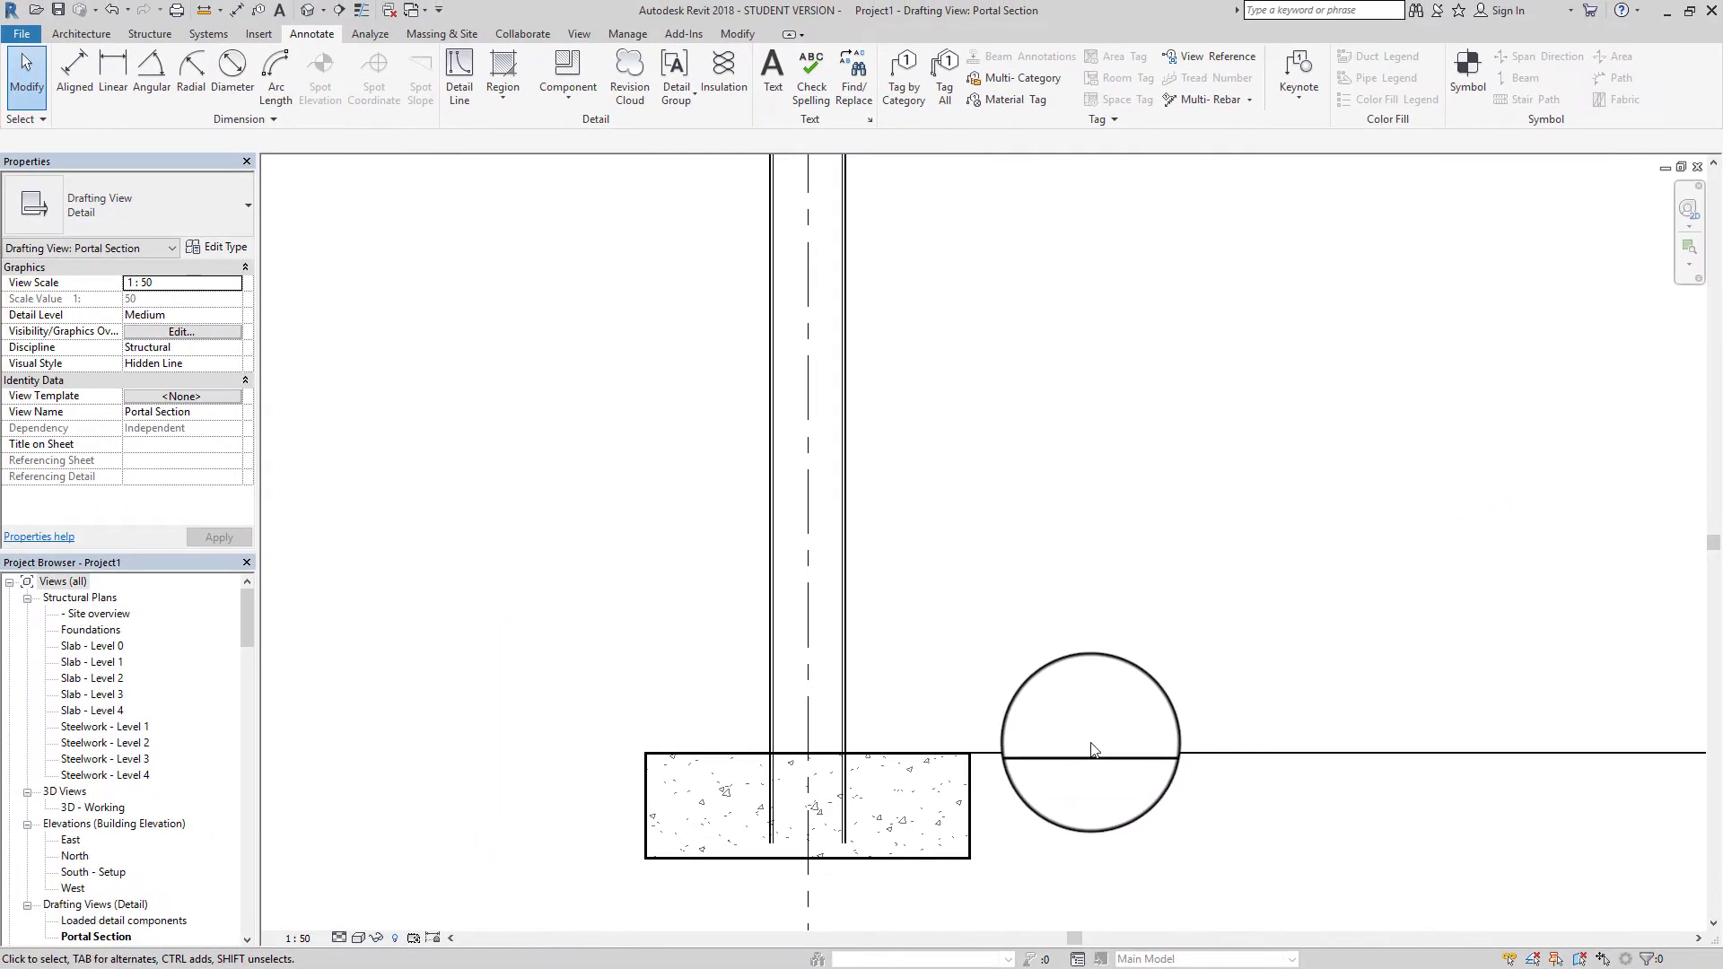
Move the horizontal medium detail line 5675 mm vertically up the column centerline from its left endpoint
click(1223, 753)
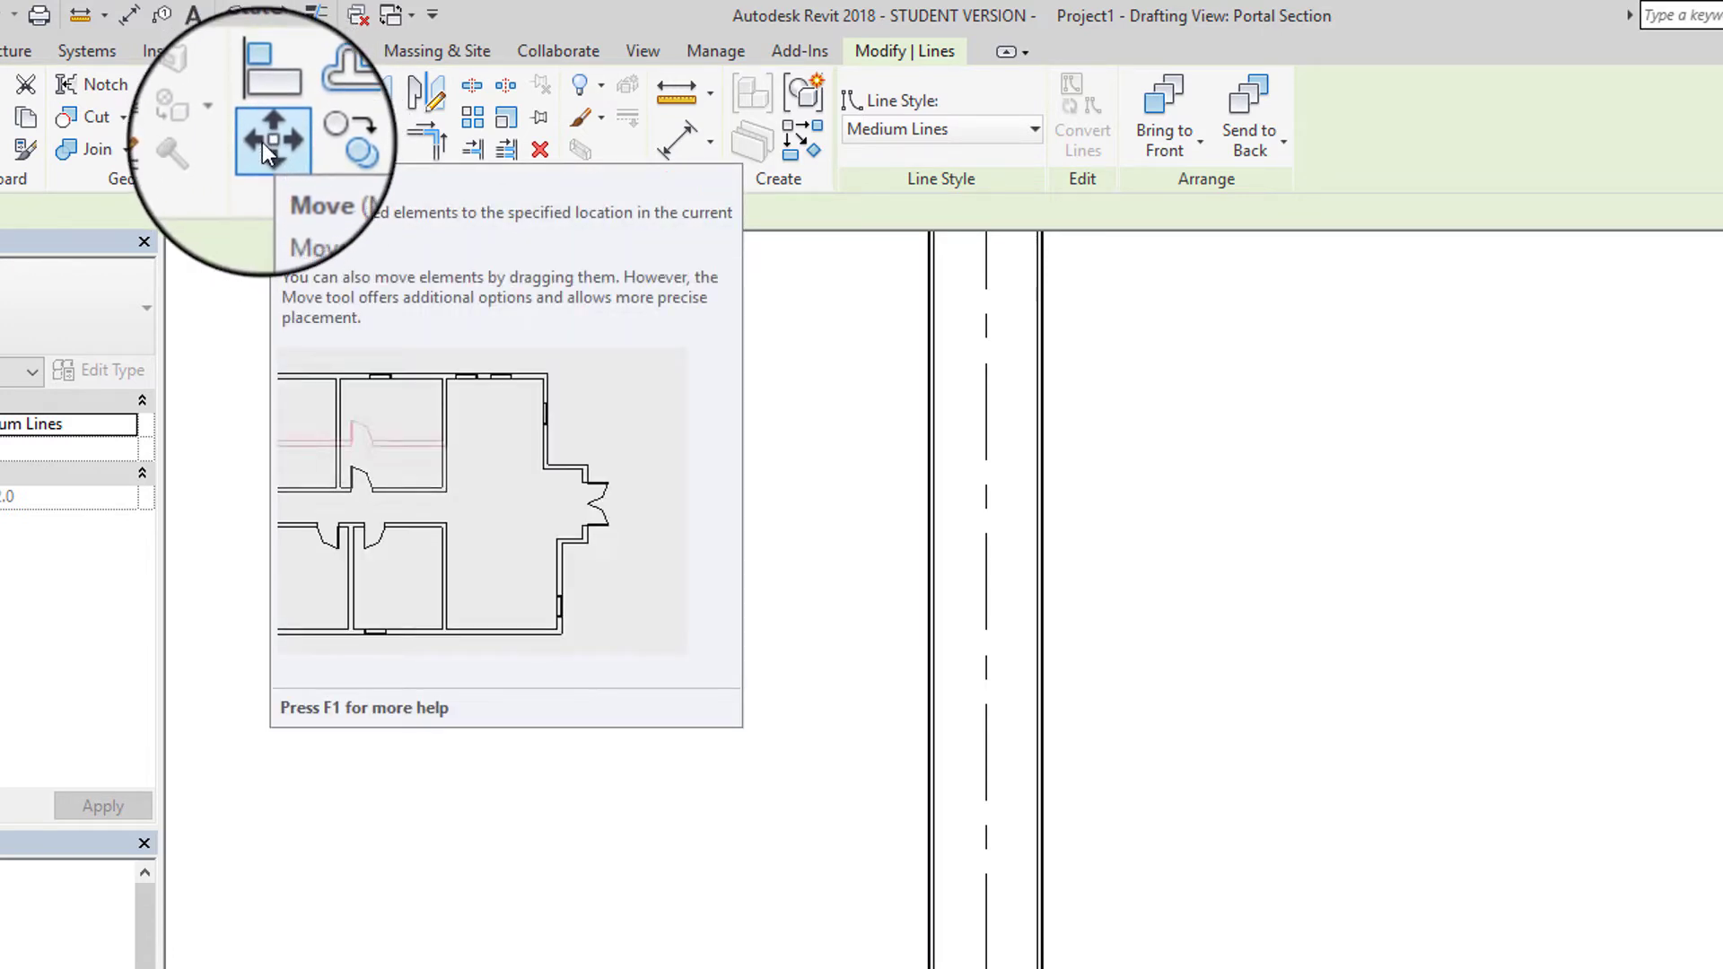
click(268, 142)
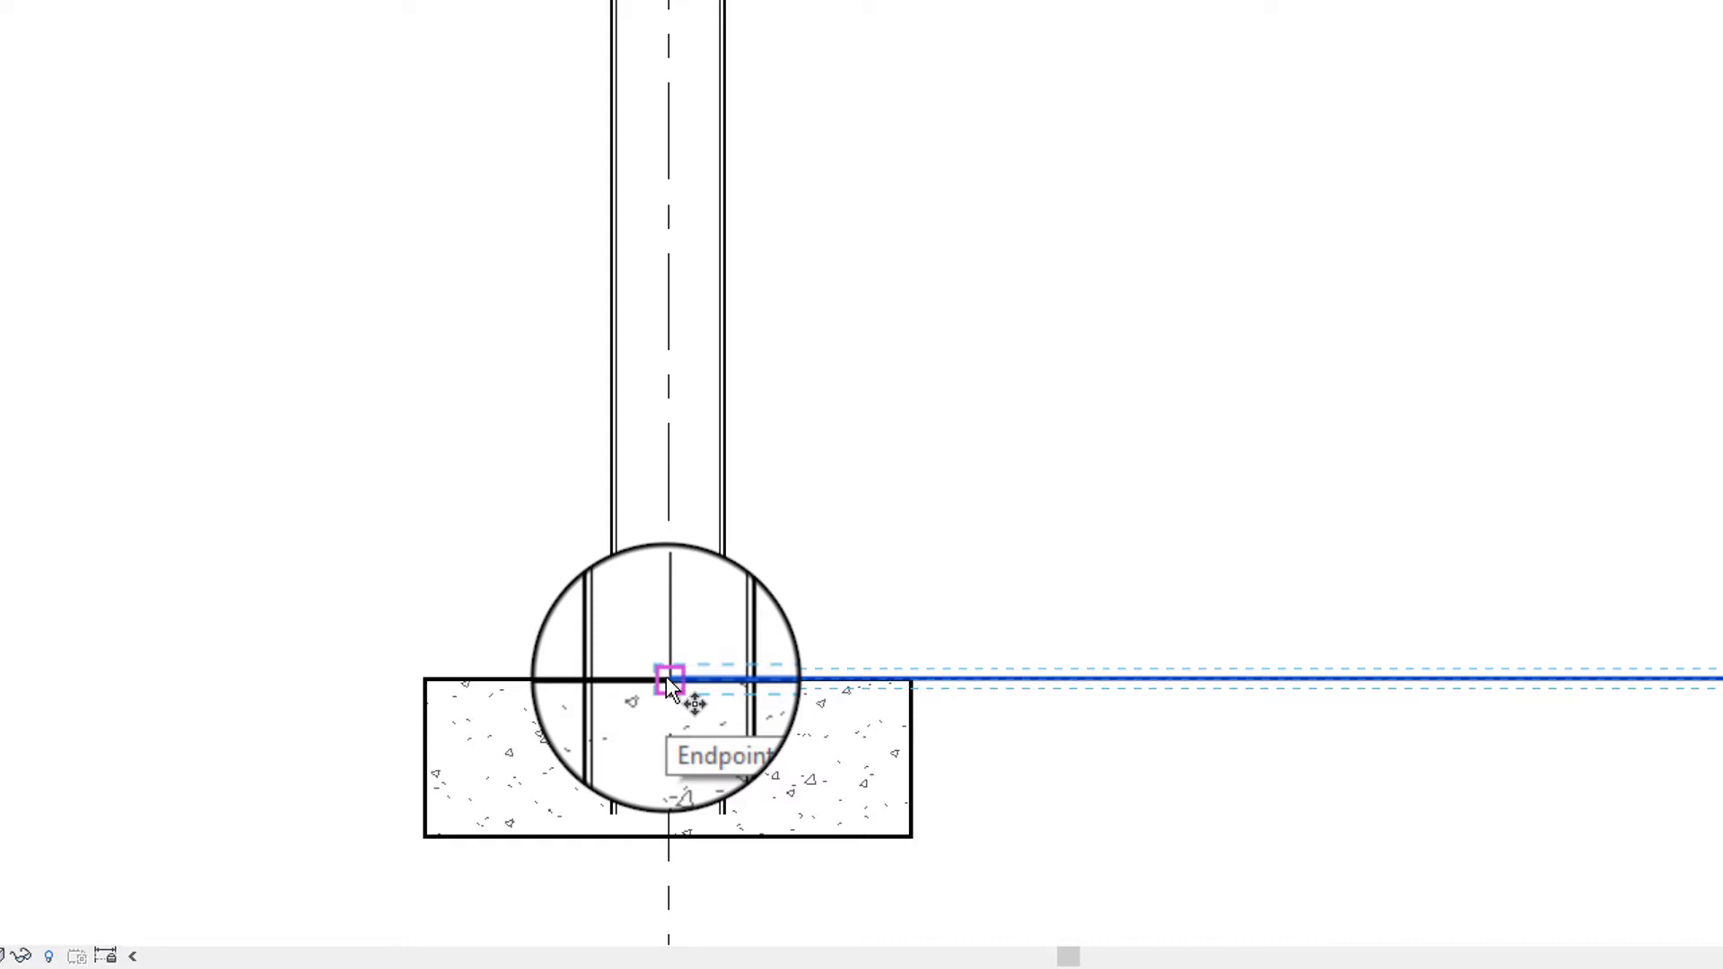
click(667, 678)
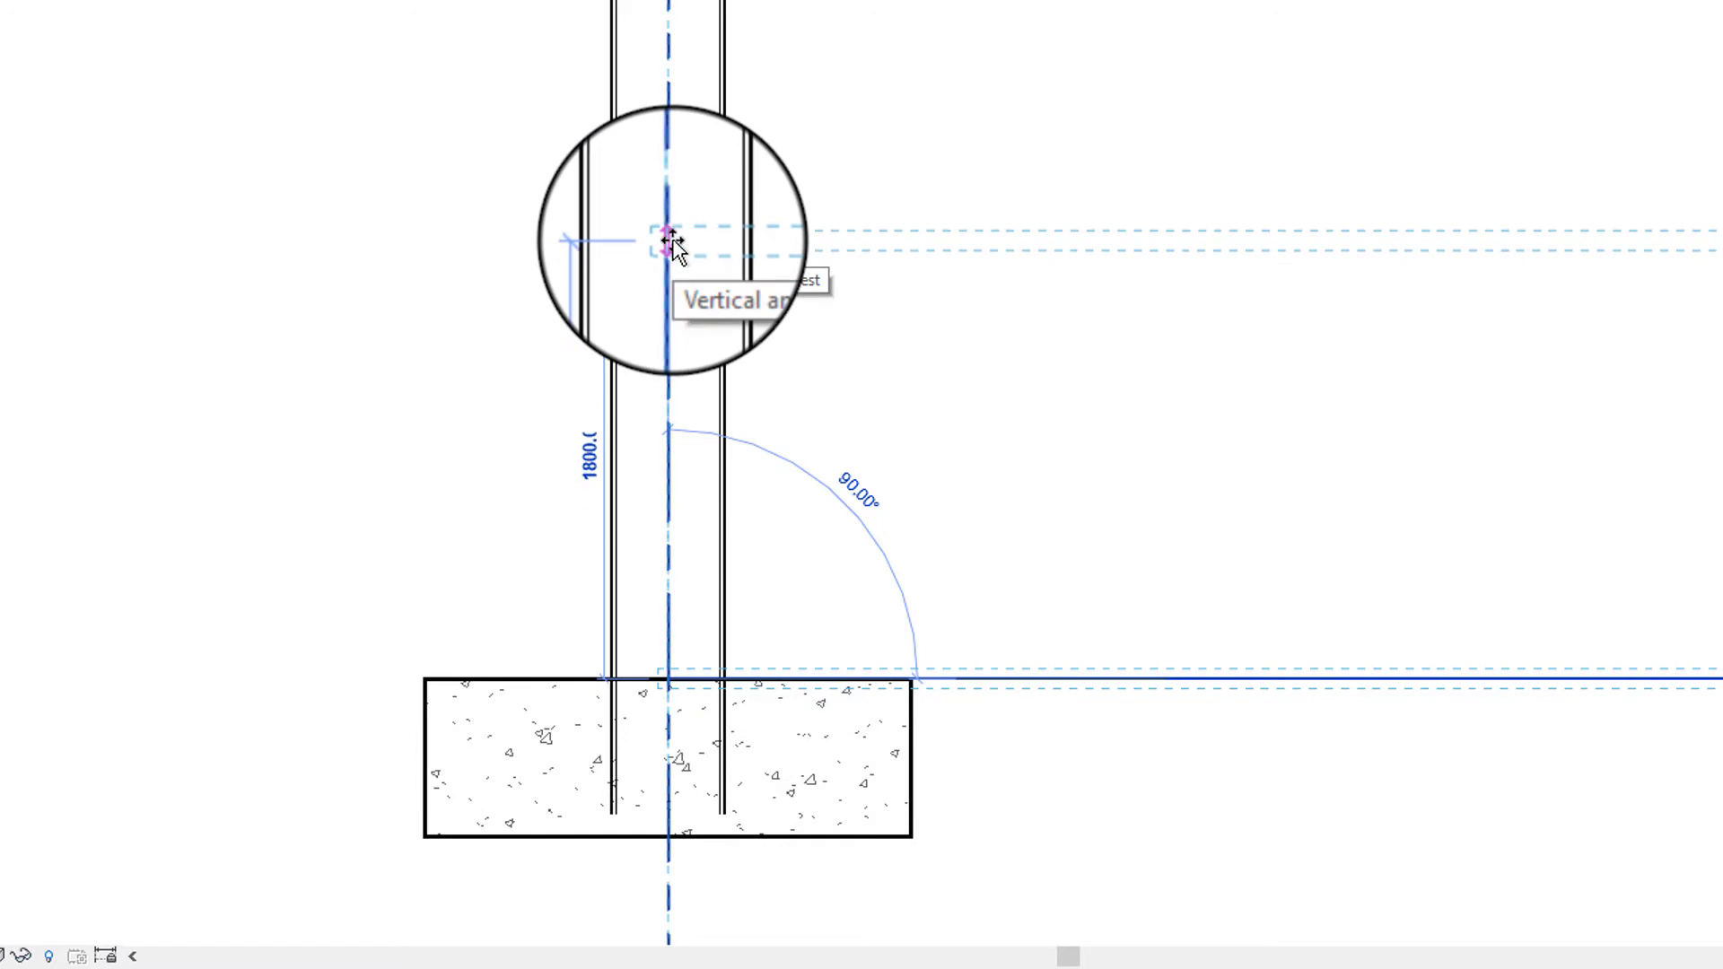
text(5675)
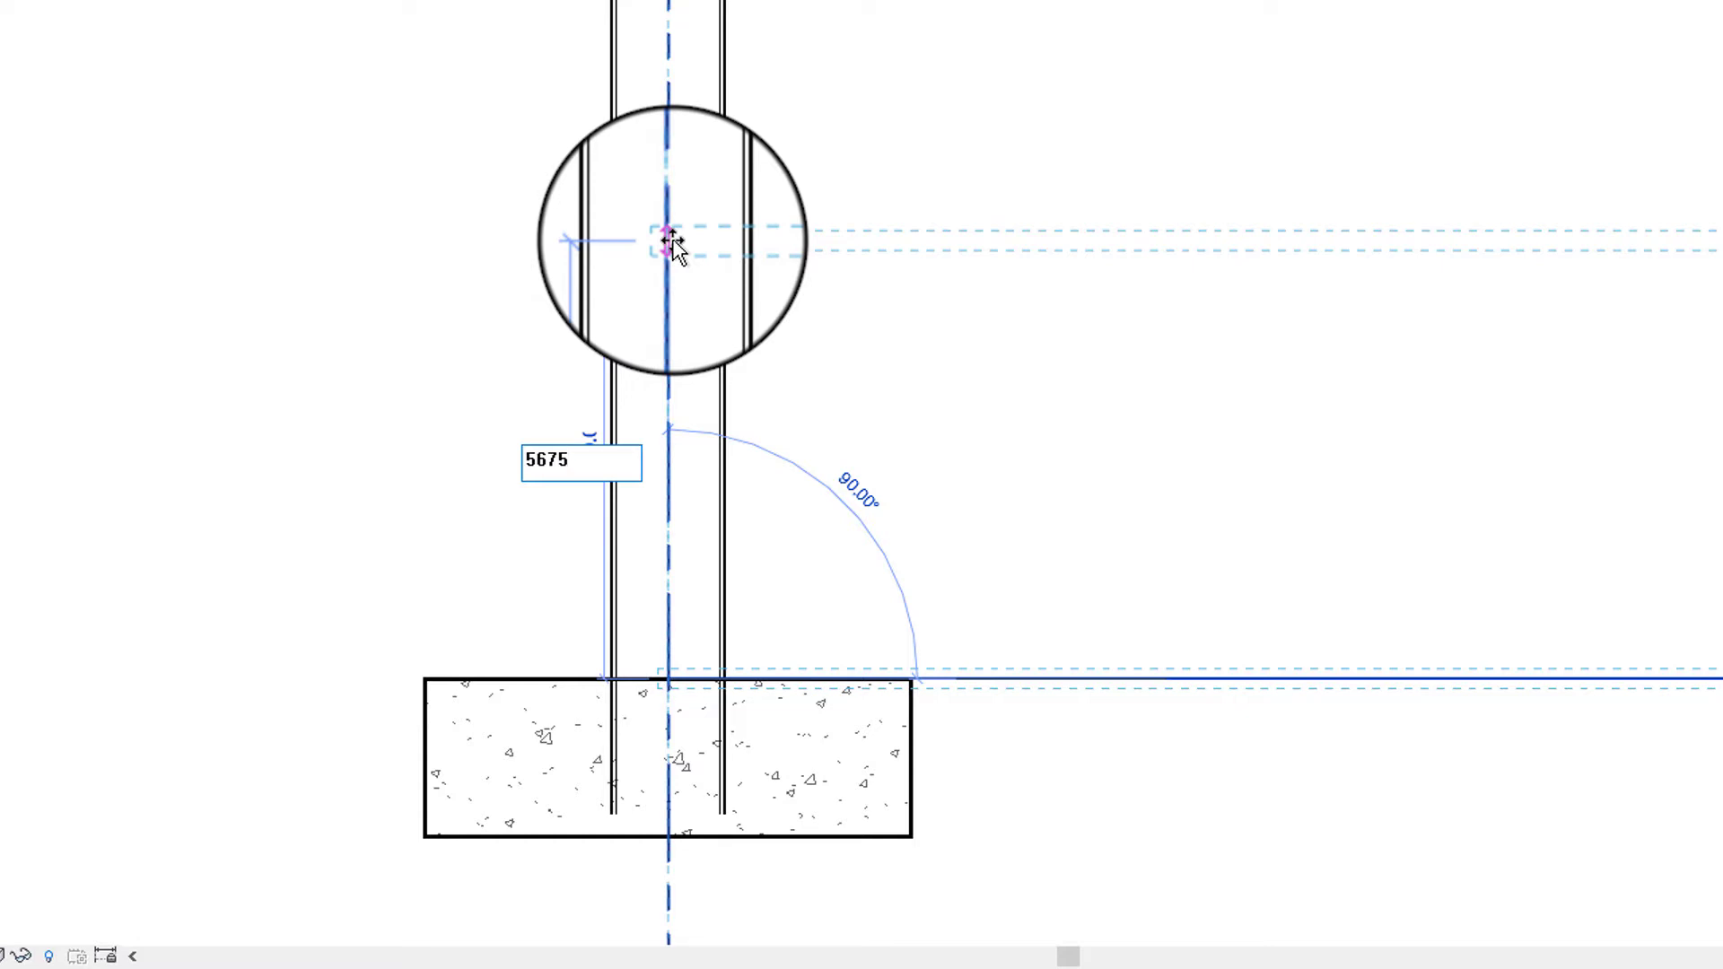
key(Return)
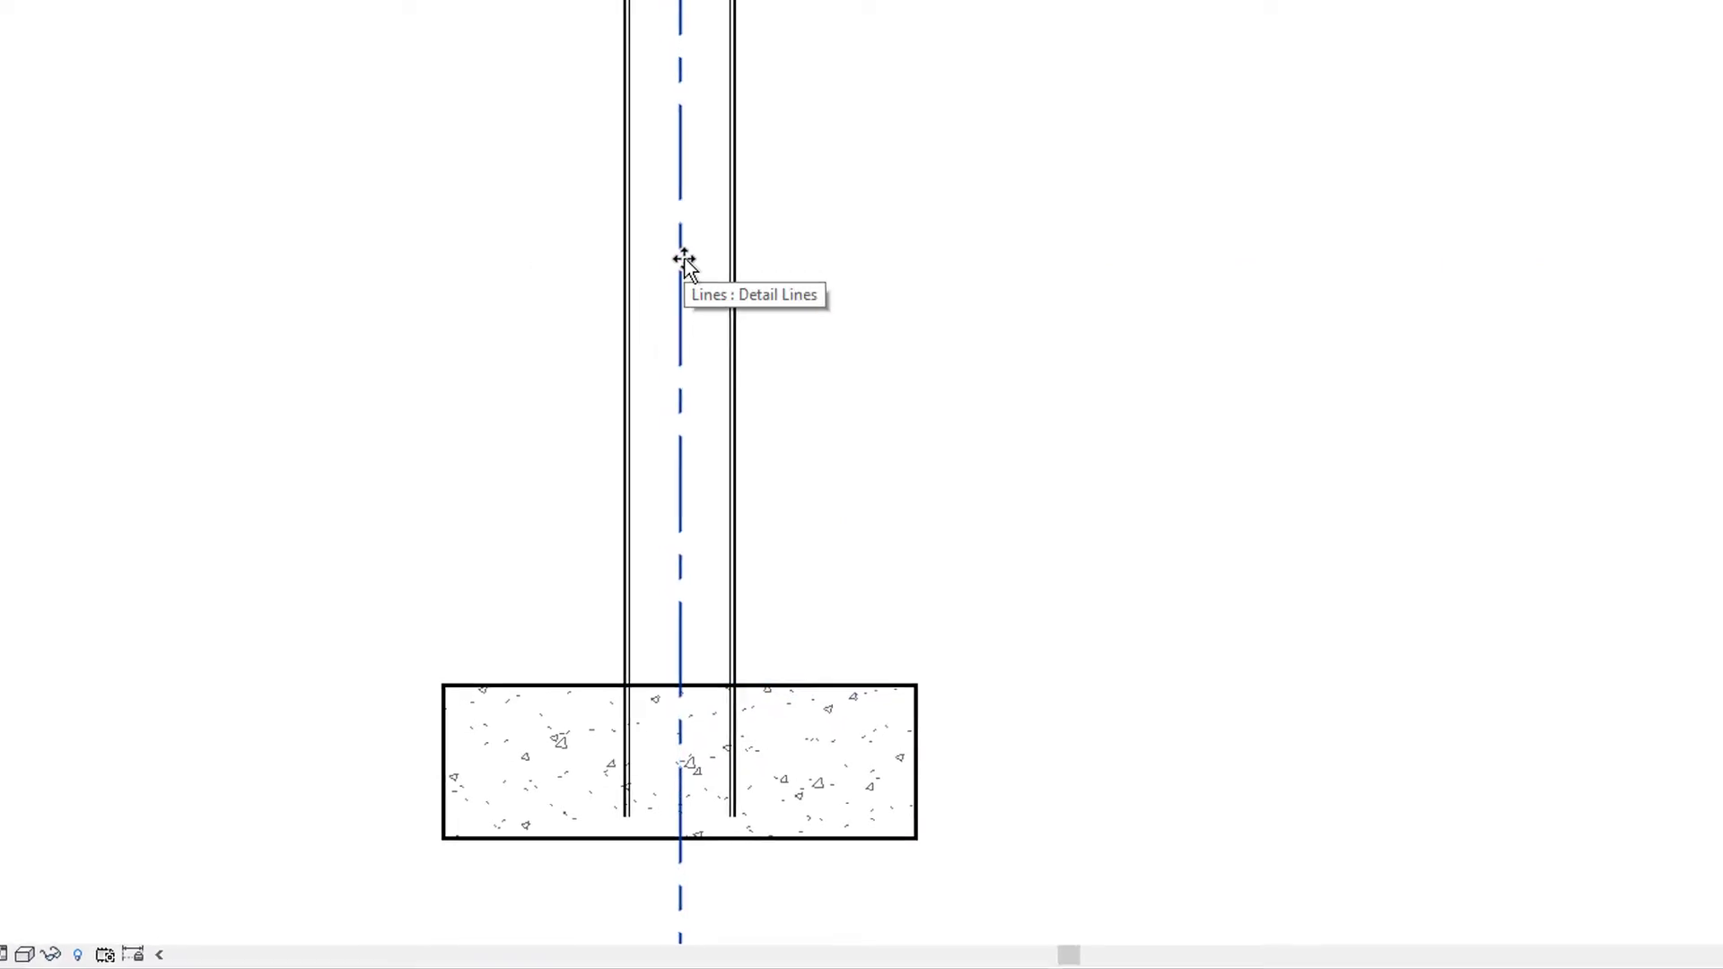
scroll(896, 217, down, 1)
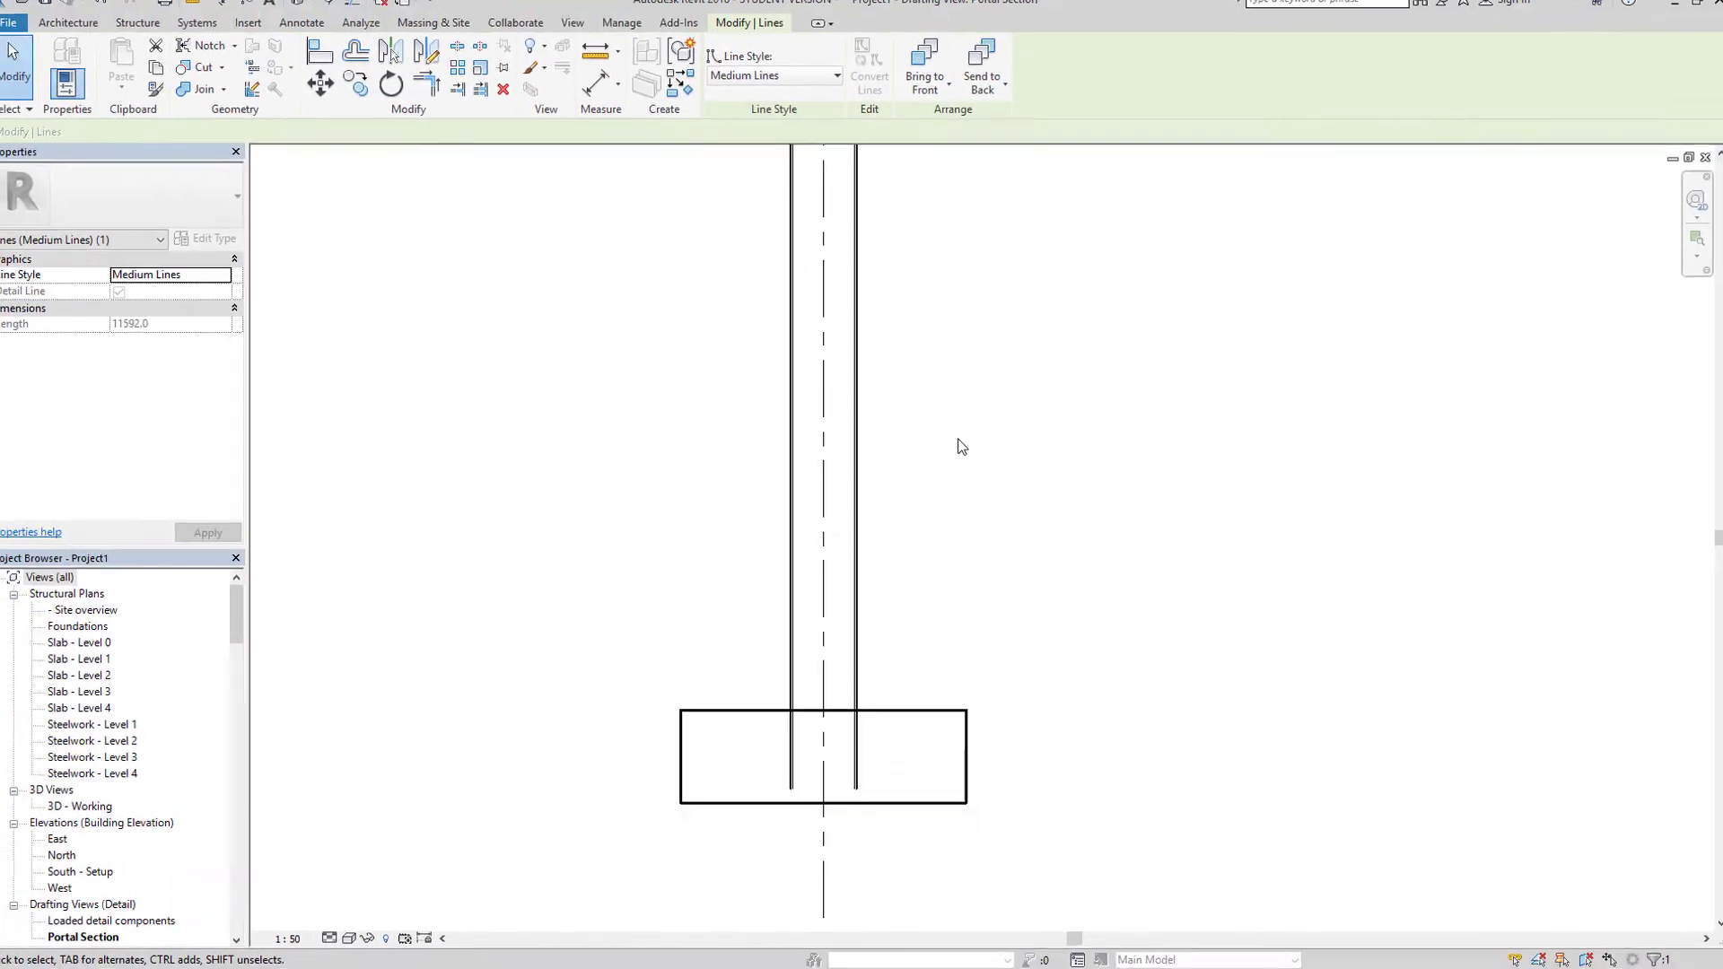
scroll(958, 440, down, 2)
middle_drag(1018, 391, 988, 752)
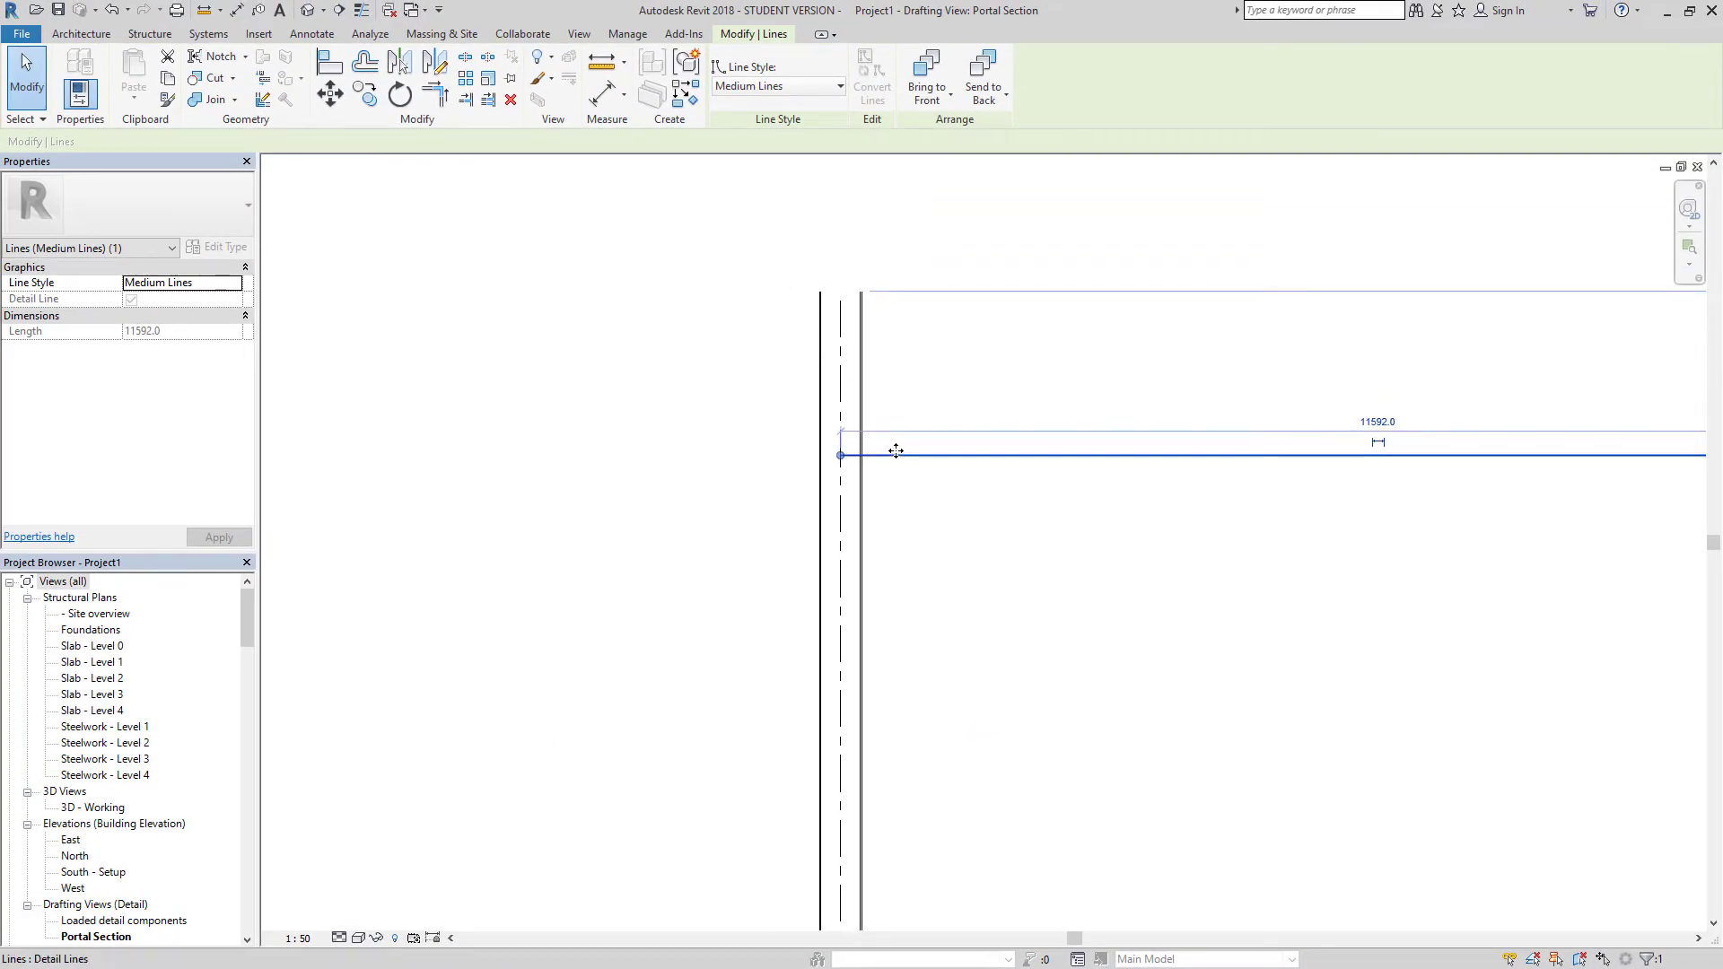
scroll(895, 451, up, 3)
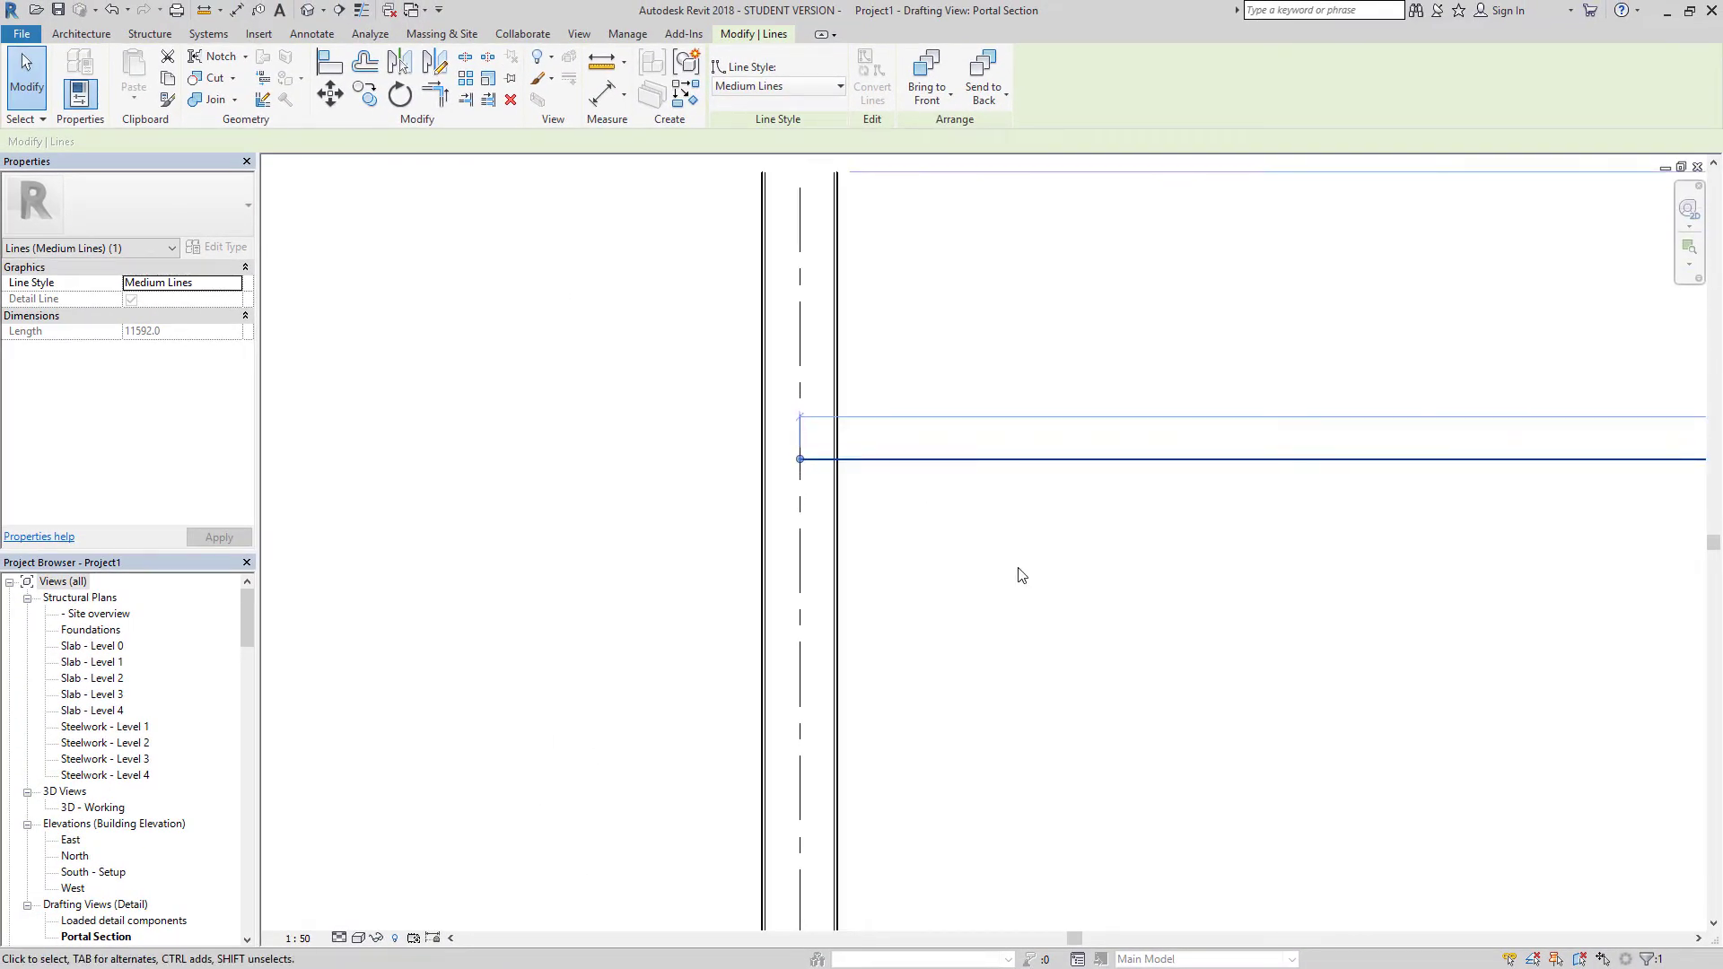
middle_drag(966, 557, 841, 645)
click(840, 643)
click(819, 556)
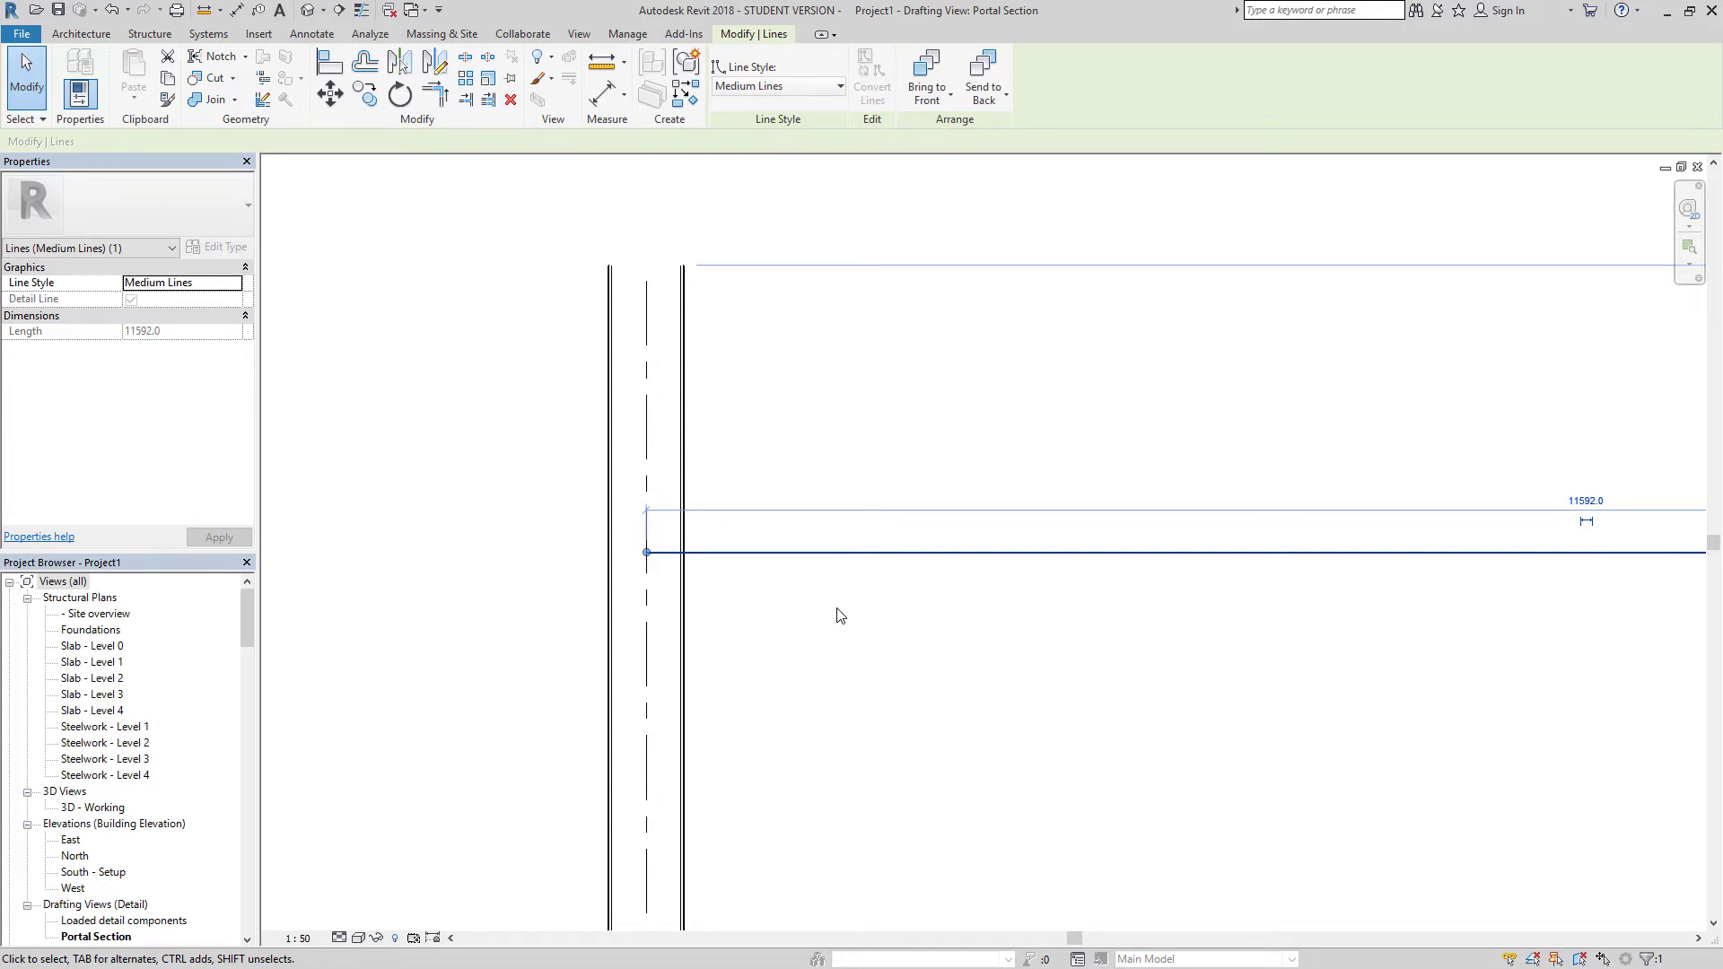
key(Escape)
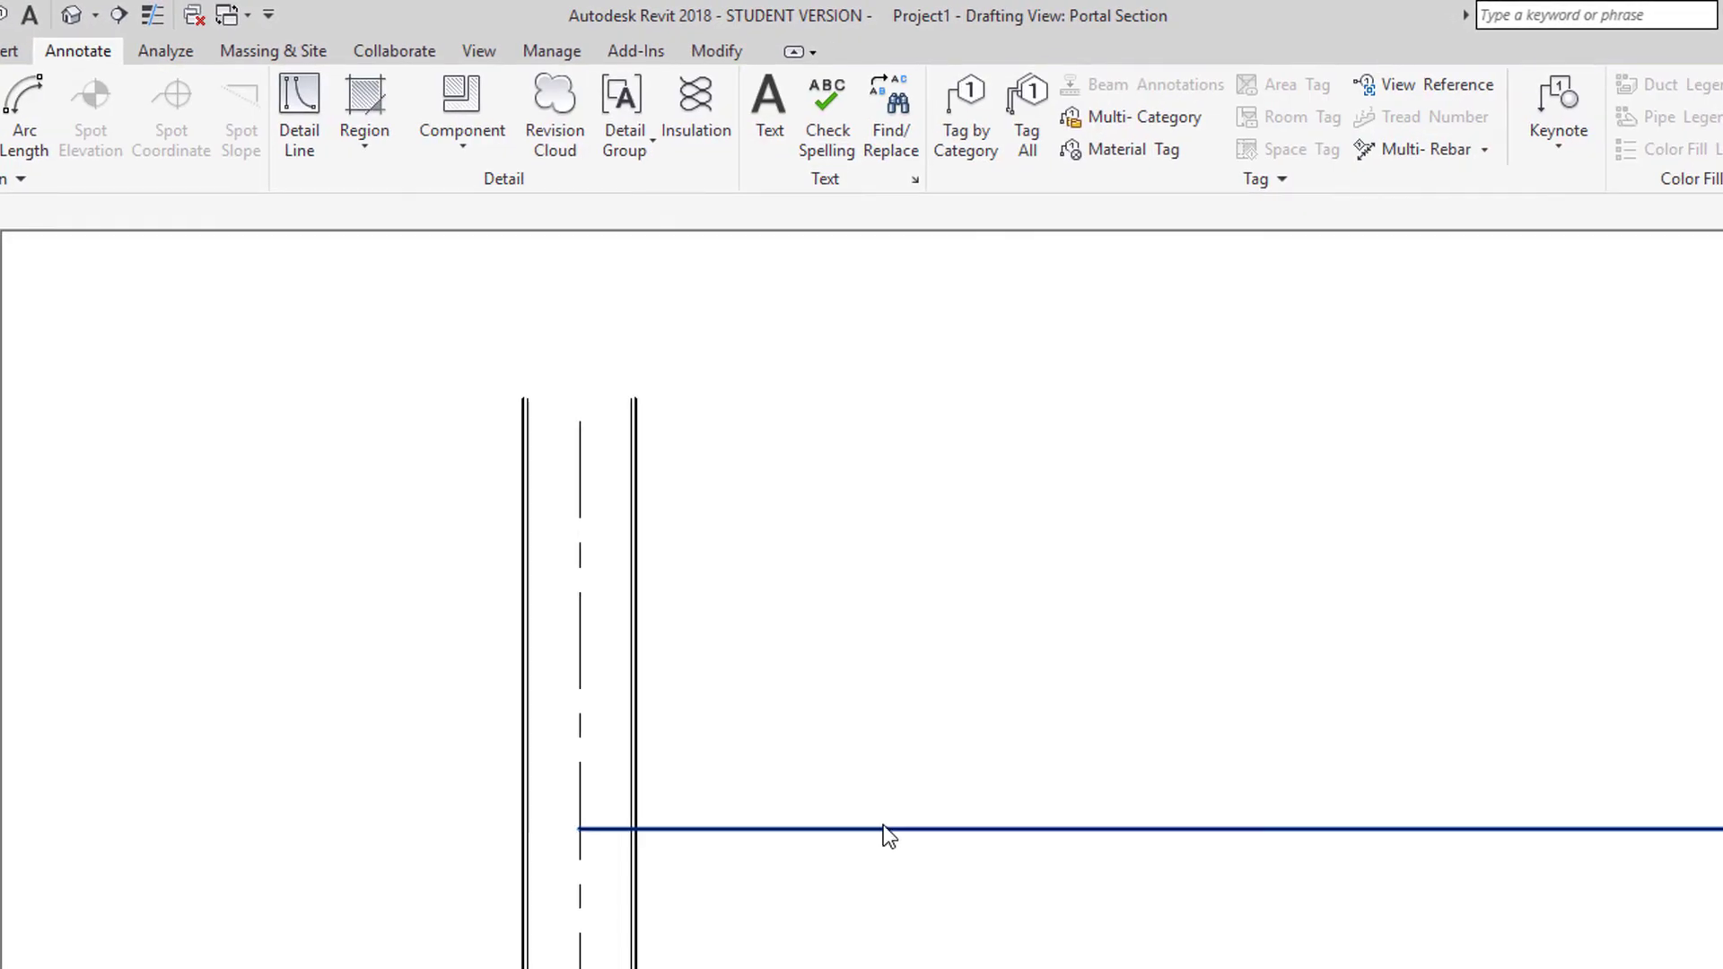
Rotate the raised horizontal line by 15° about its left endpoint on the column centerline, so it slopes upward away from the column
click(883, 828)
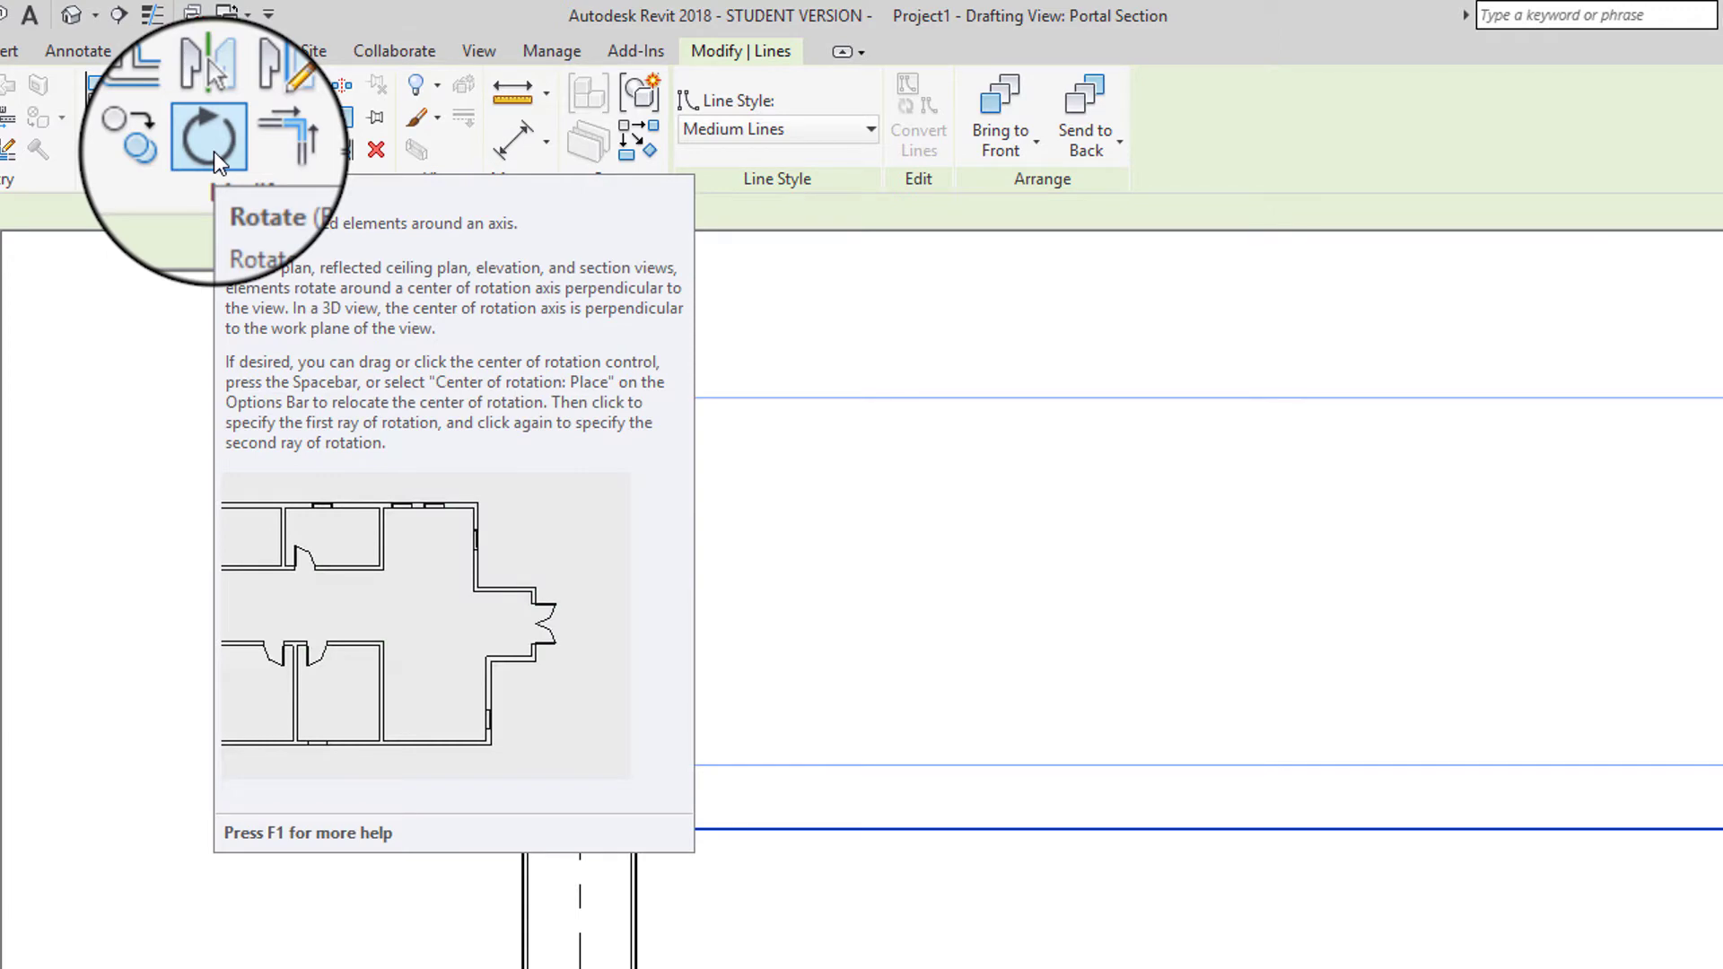
click(192, 155)
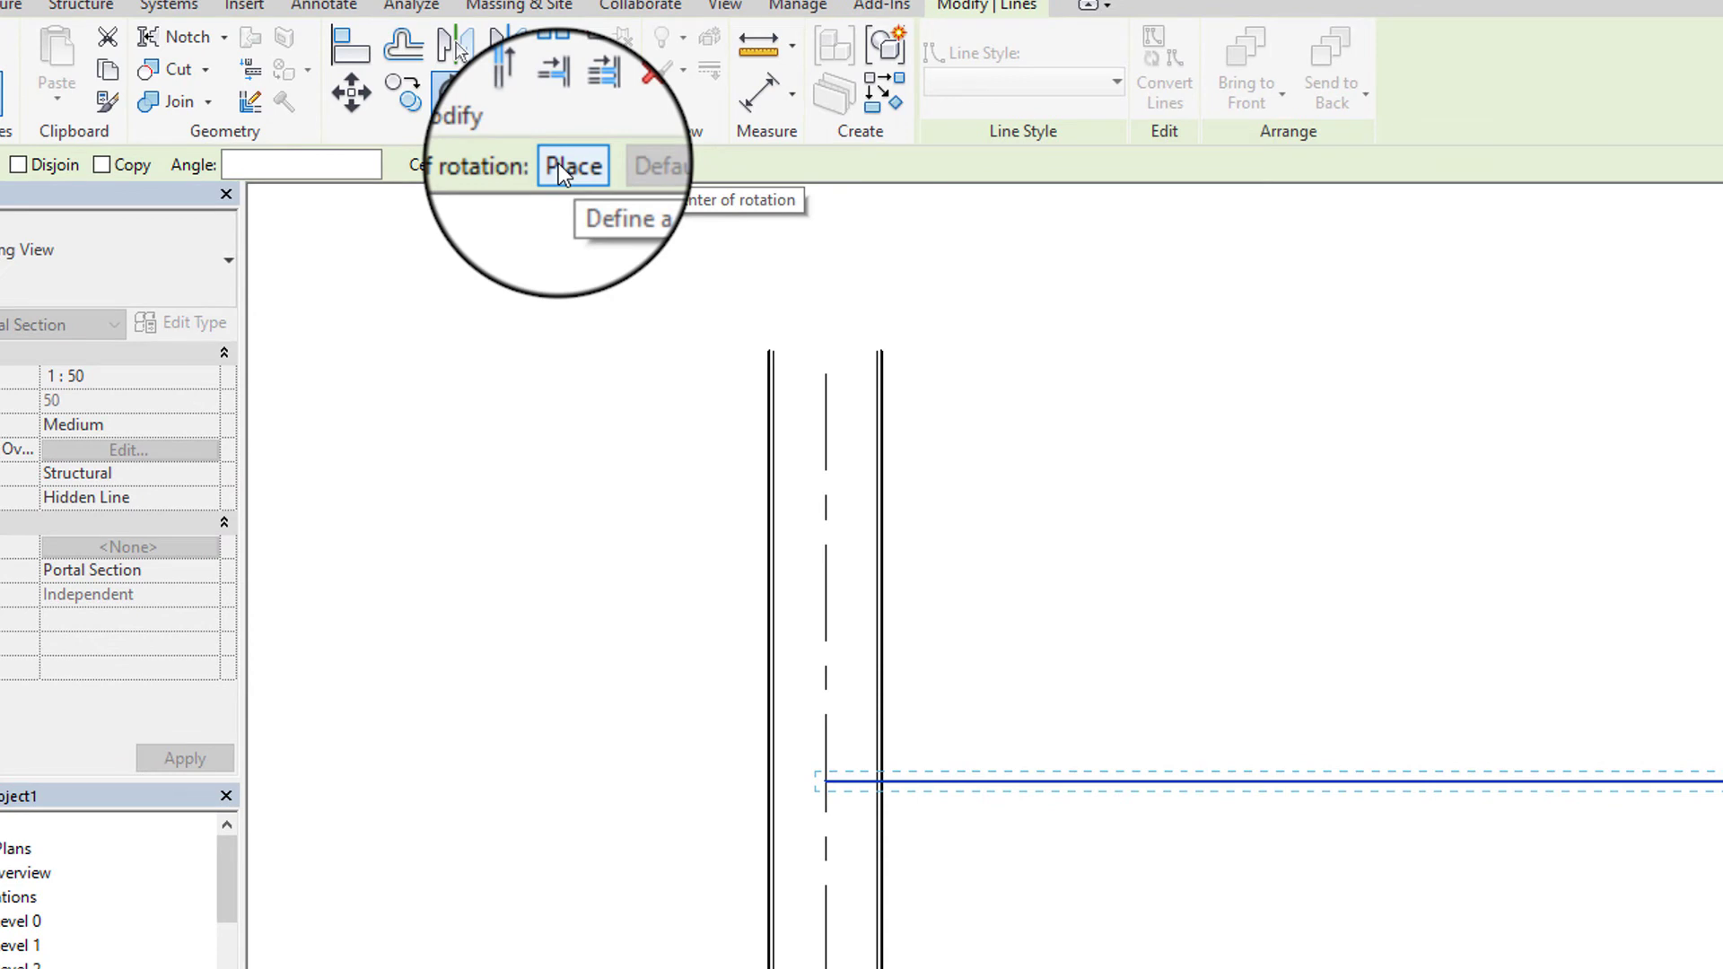
click(558, 166)
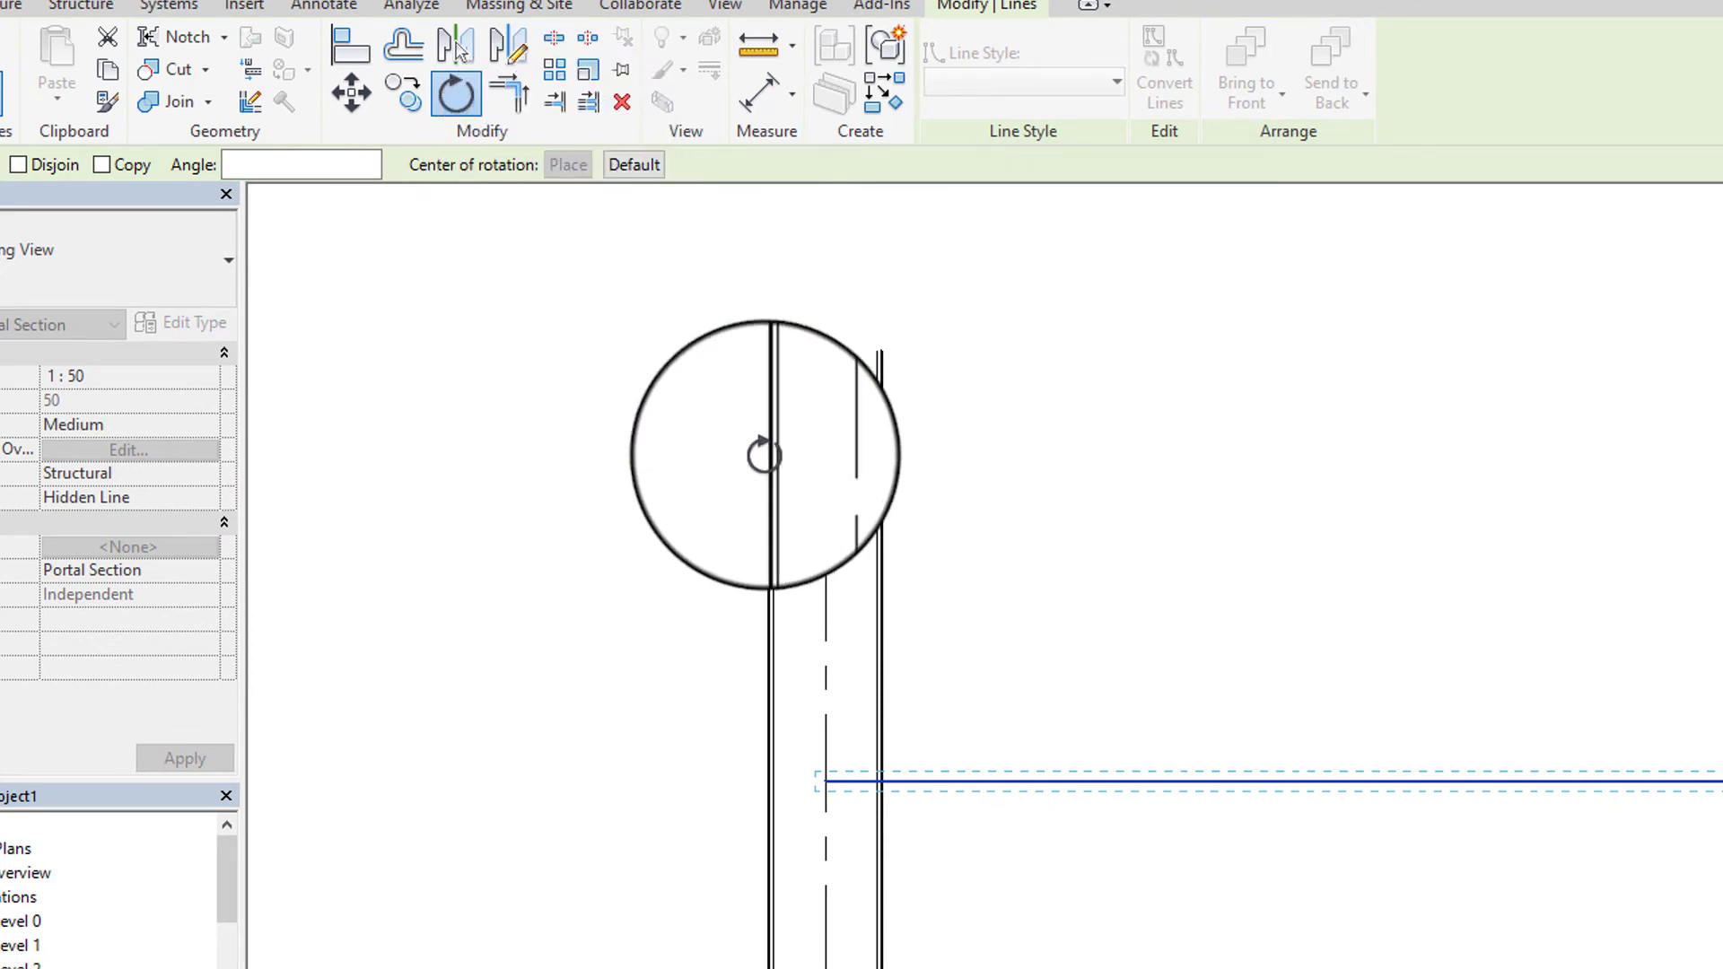
click(824, 781)
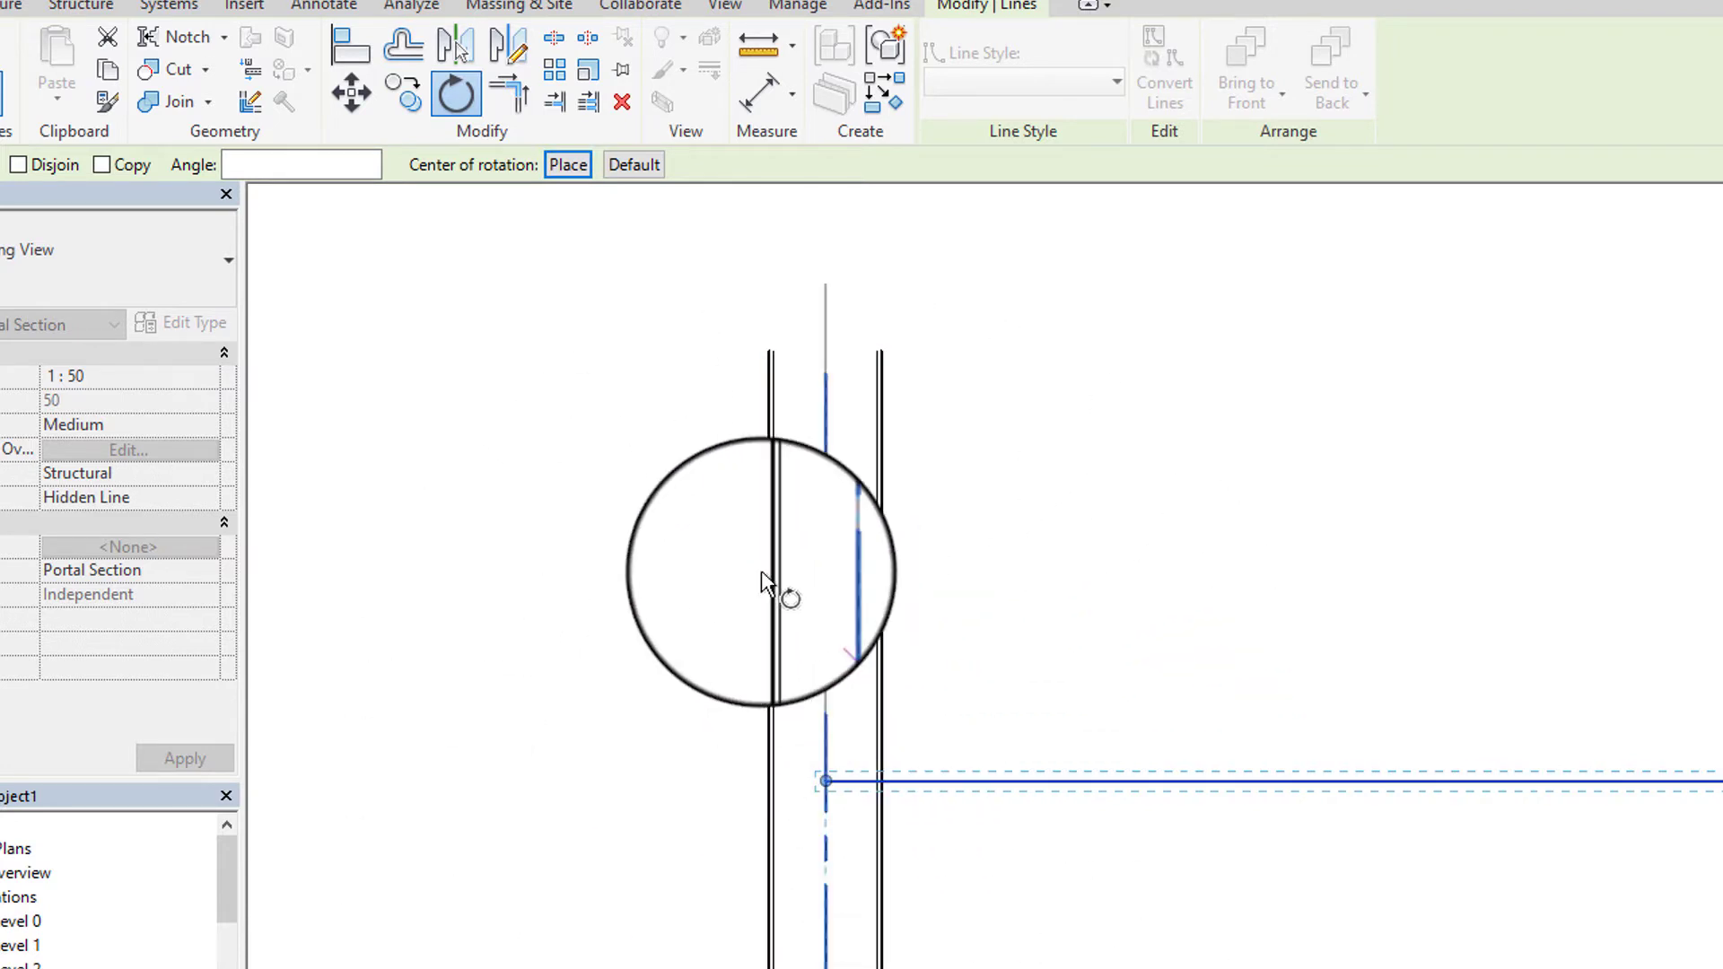
click(265, 165)
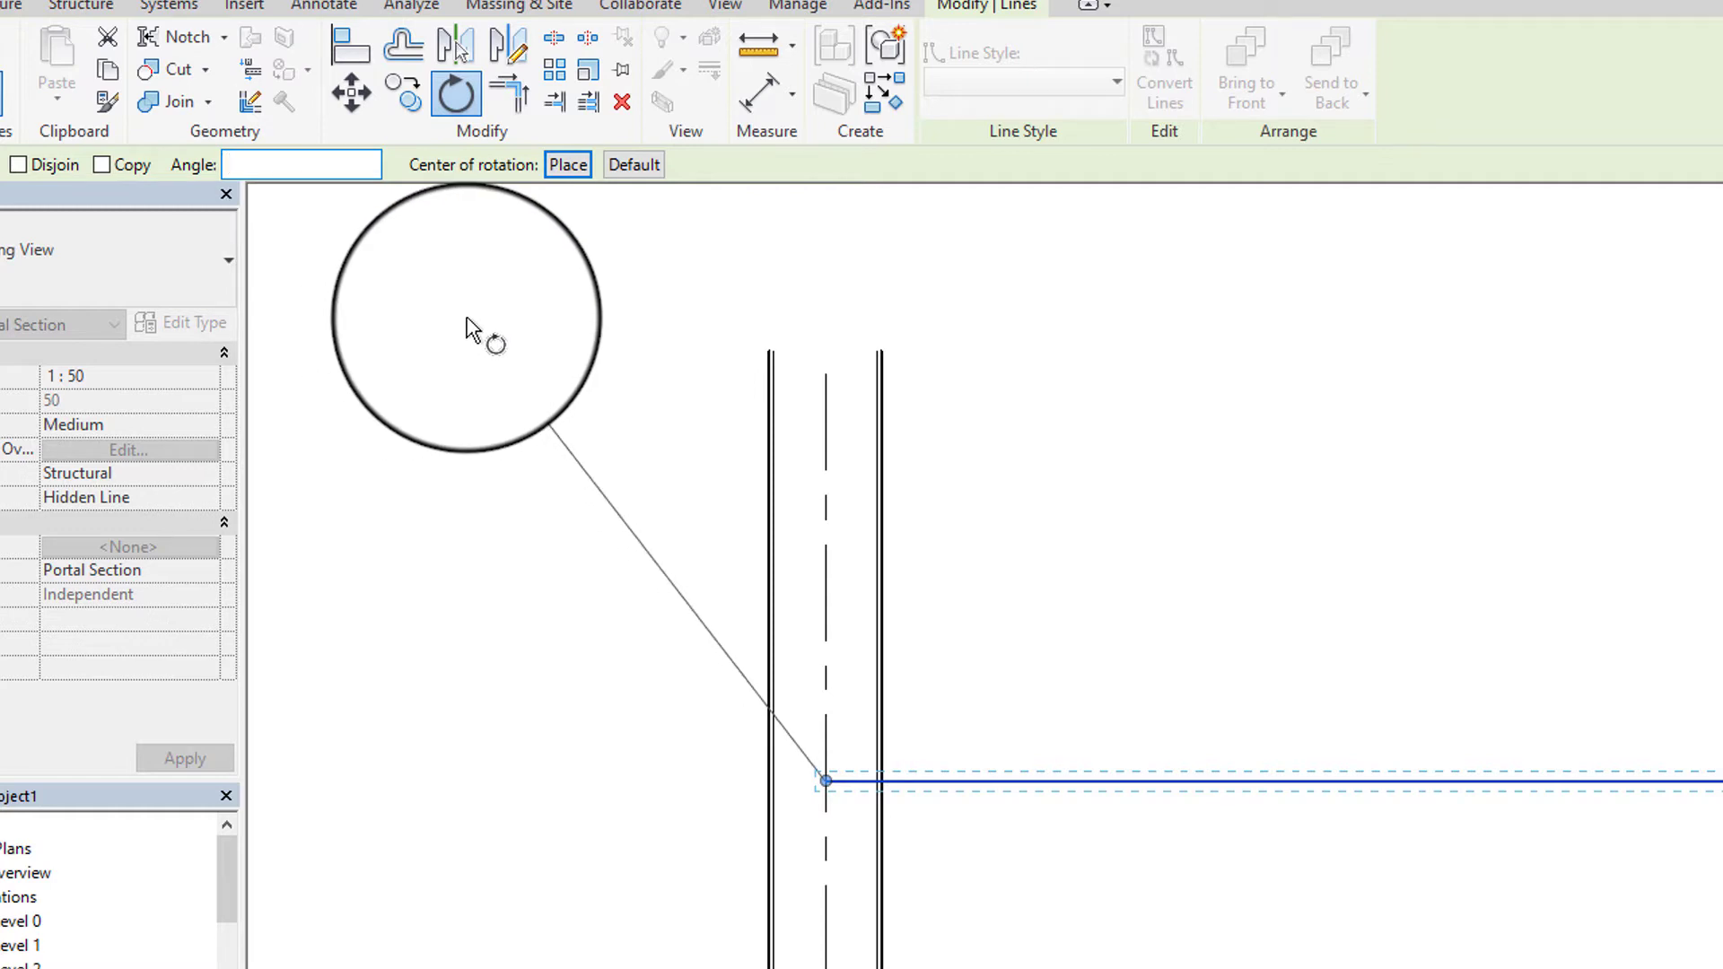
text(15)
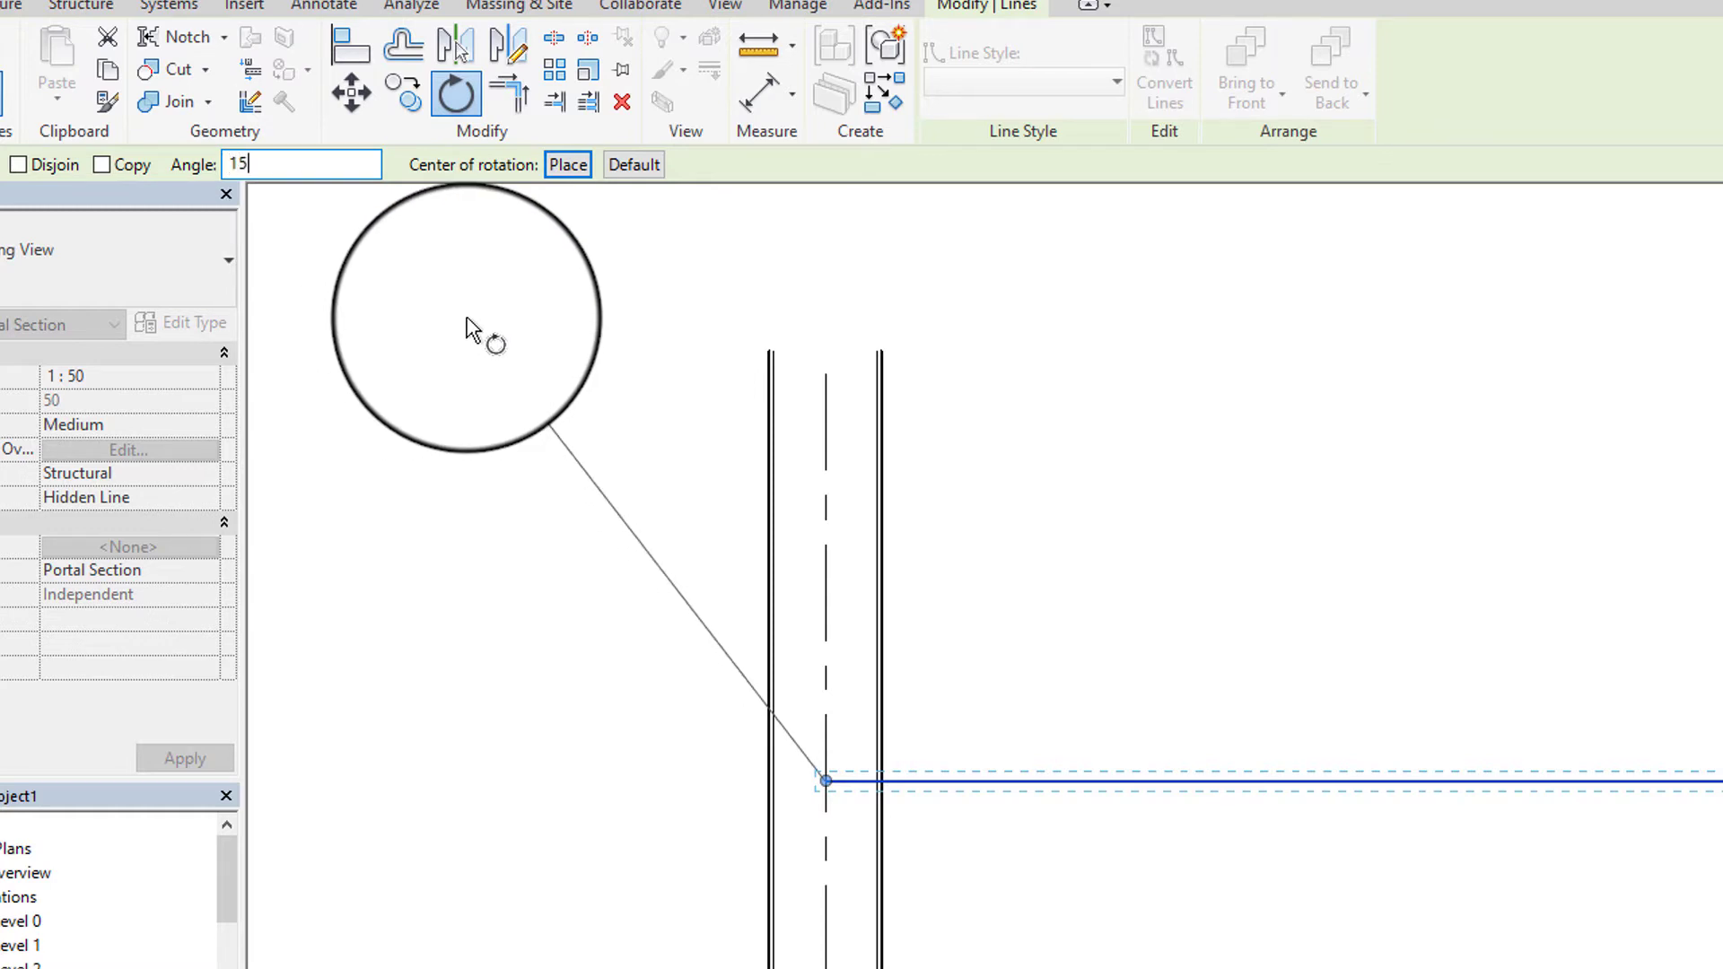
key(Return)
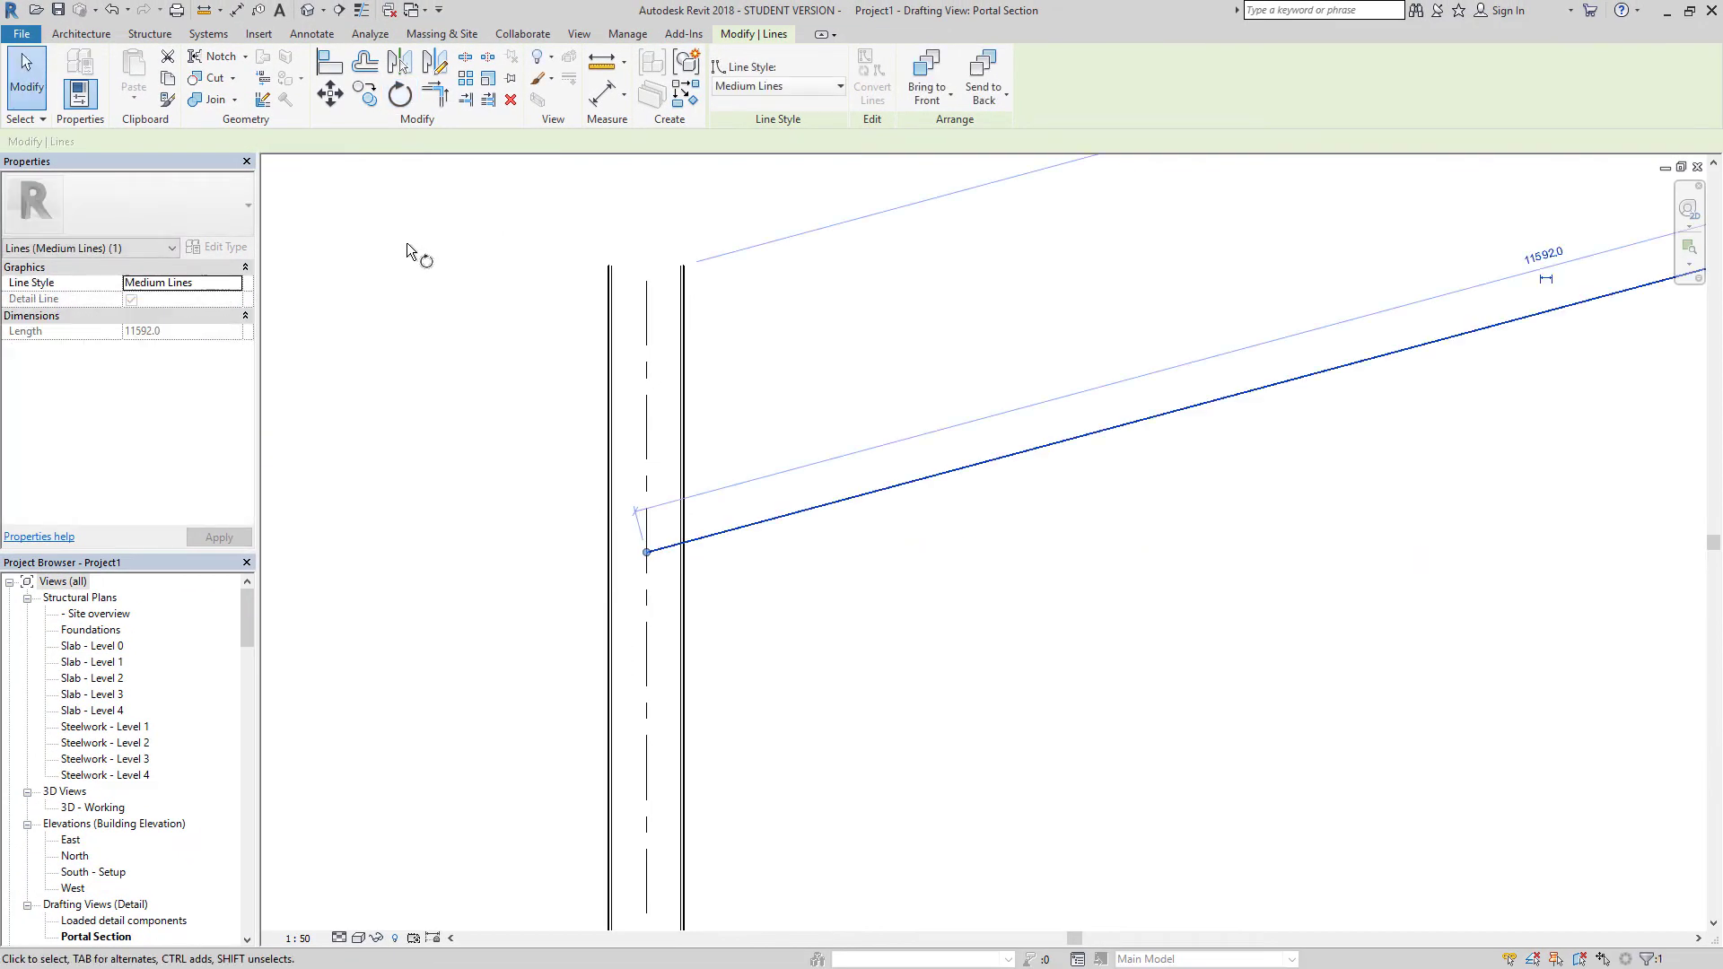
scroll(503, 487, down, 3)
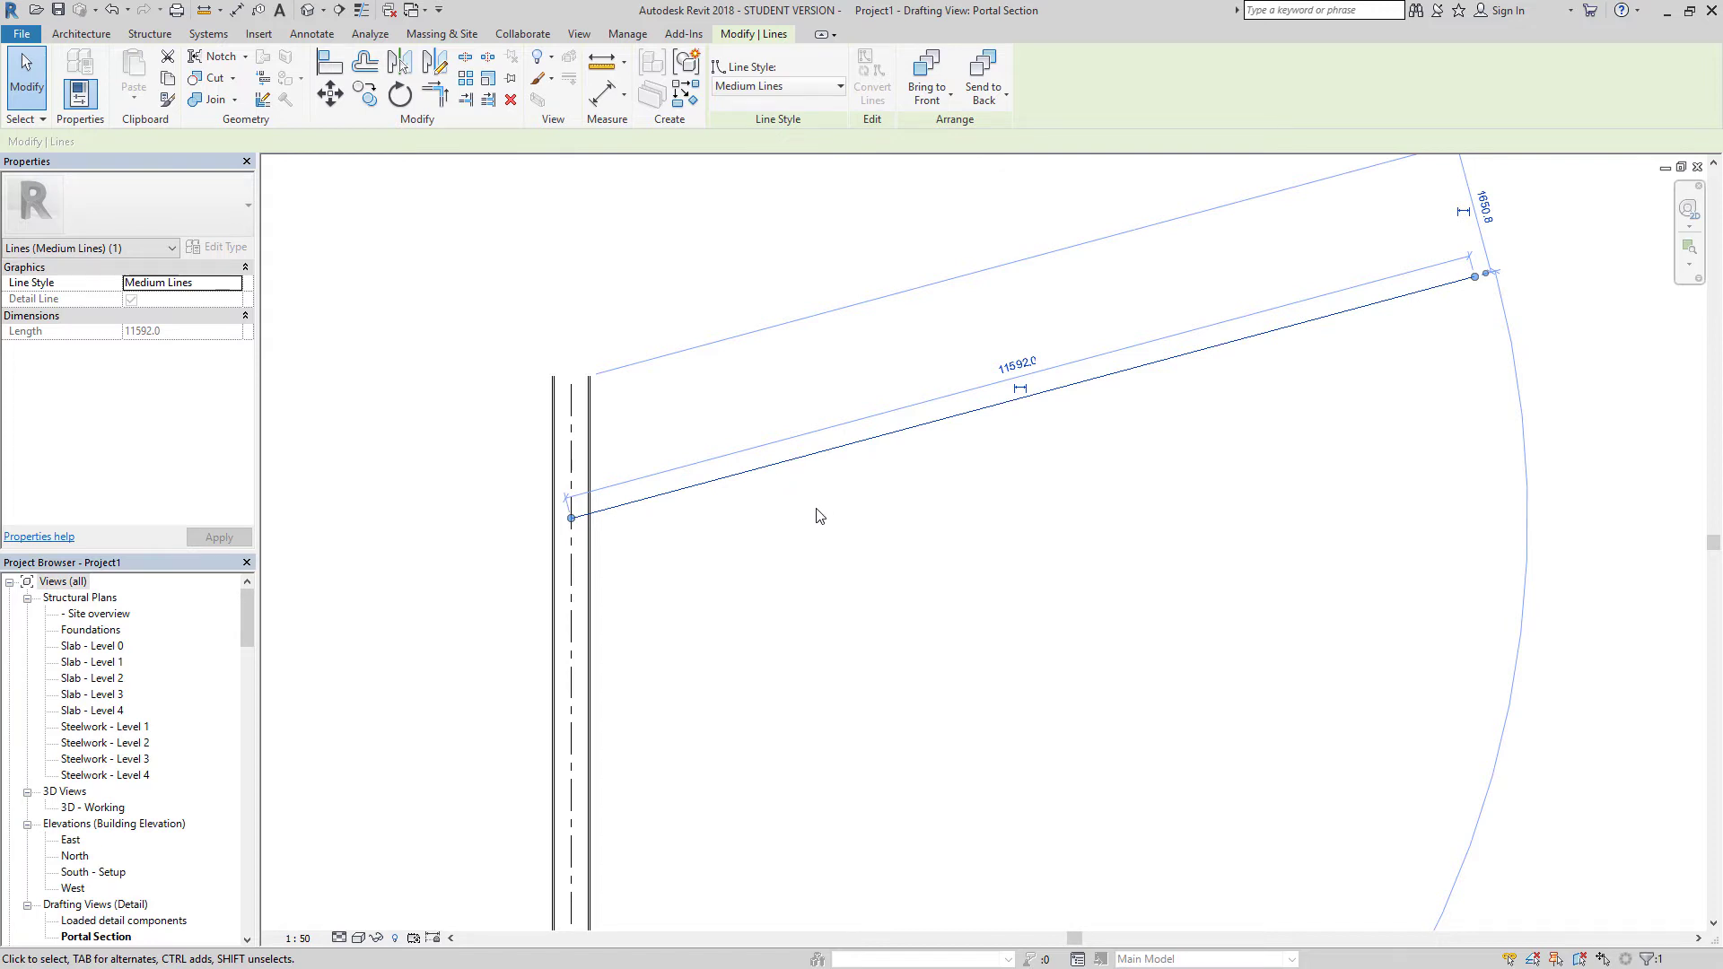
click(817, 509)
Place a Detail_Items_Universal_Beam component of type 406x178x74UB below the sloping line, just right of the column
scroll(615, 542, up, 3)
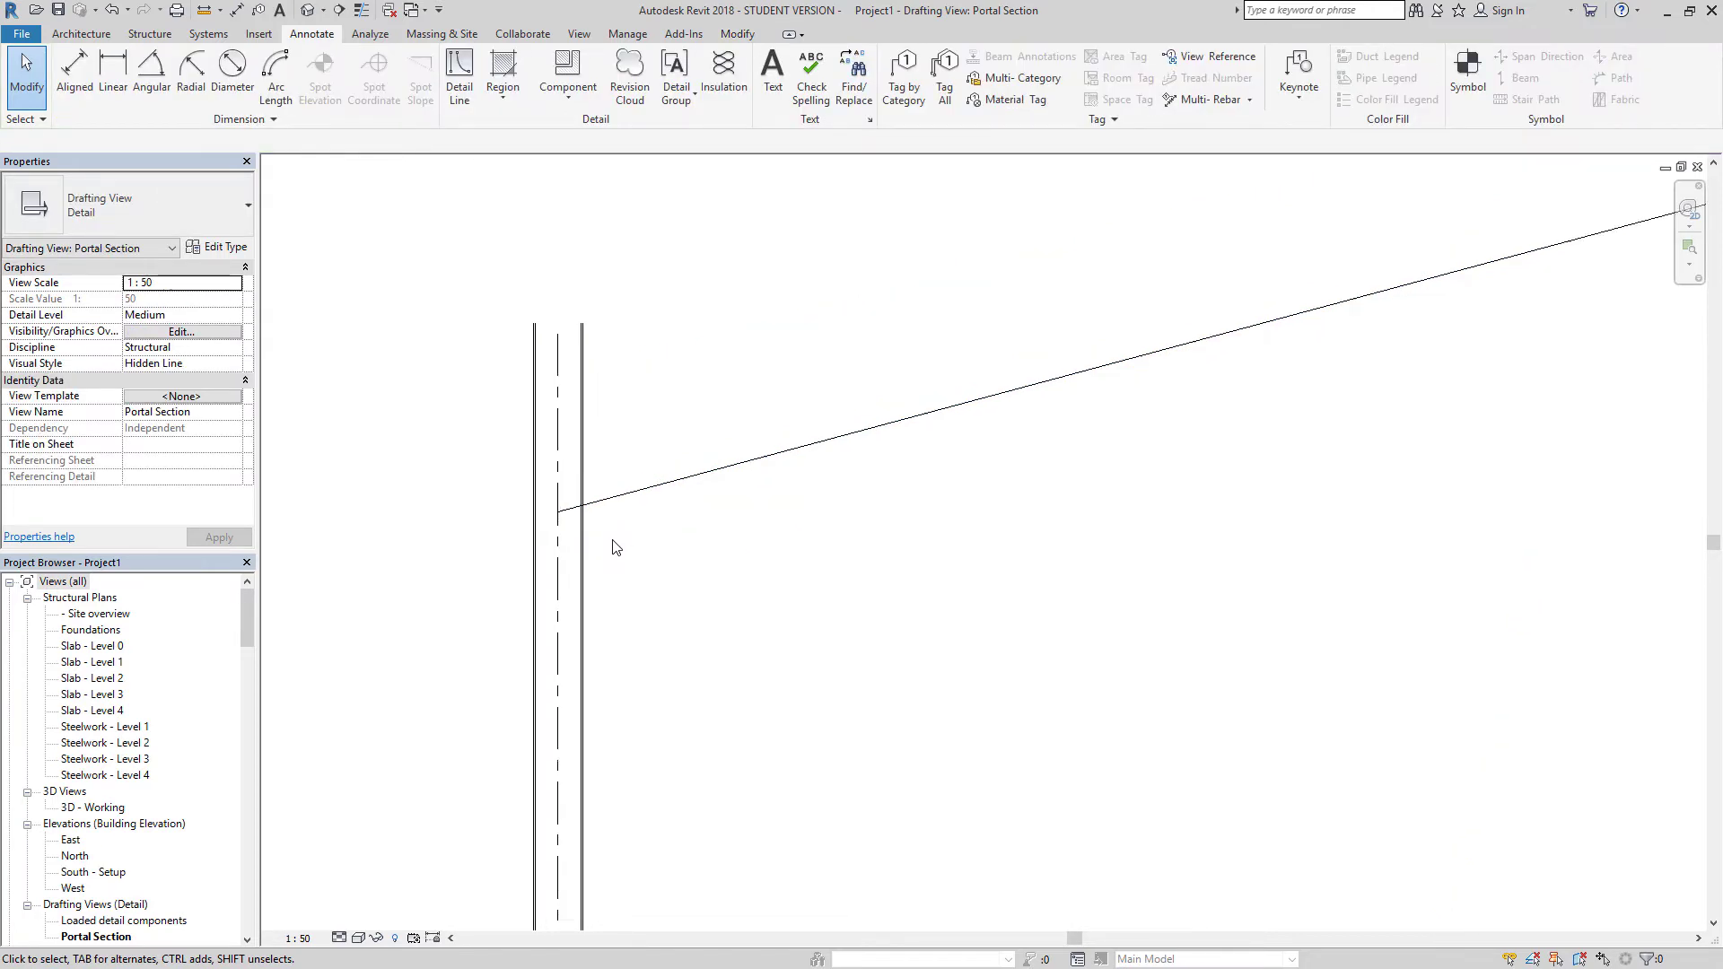
middle_drag(534, 569, 617, 480)
scroll(596, 445, up, 2)
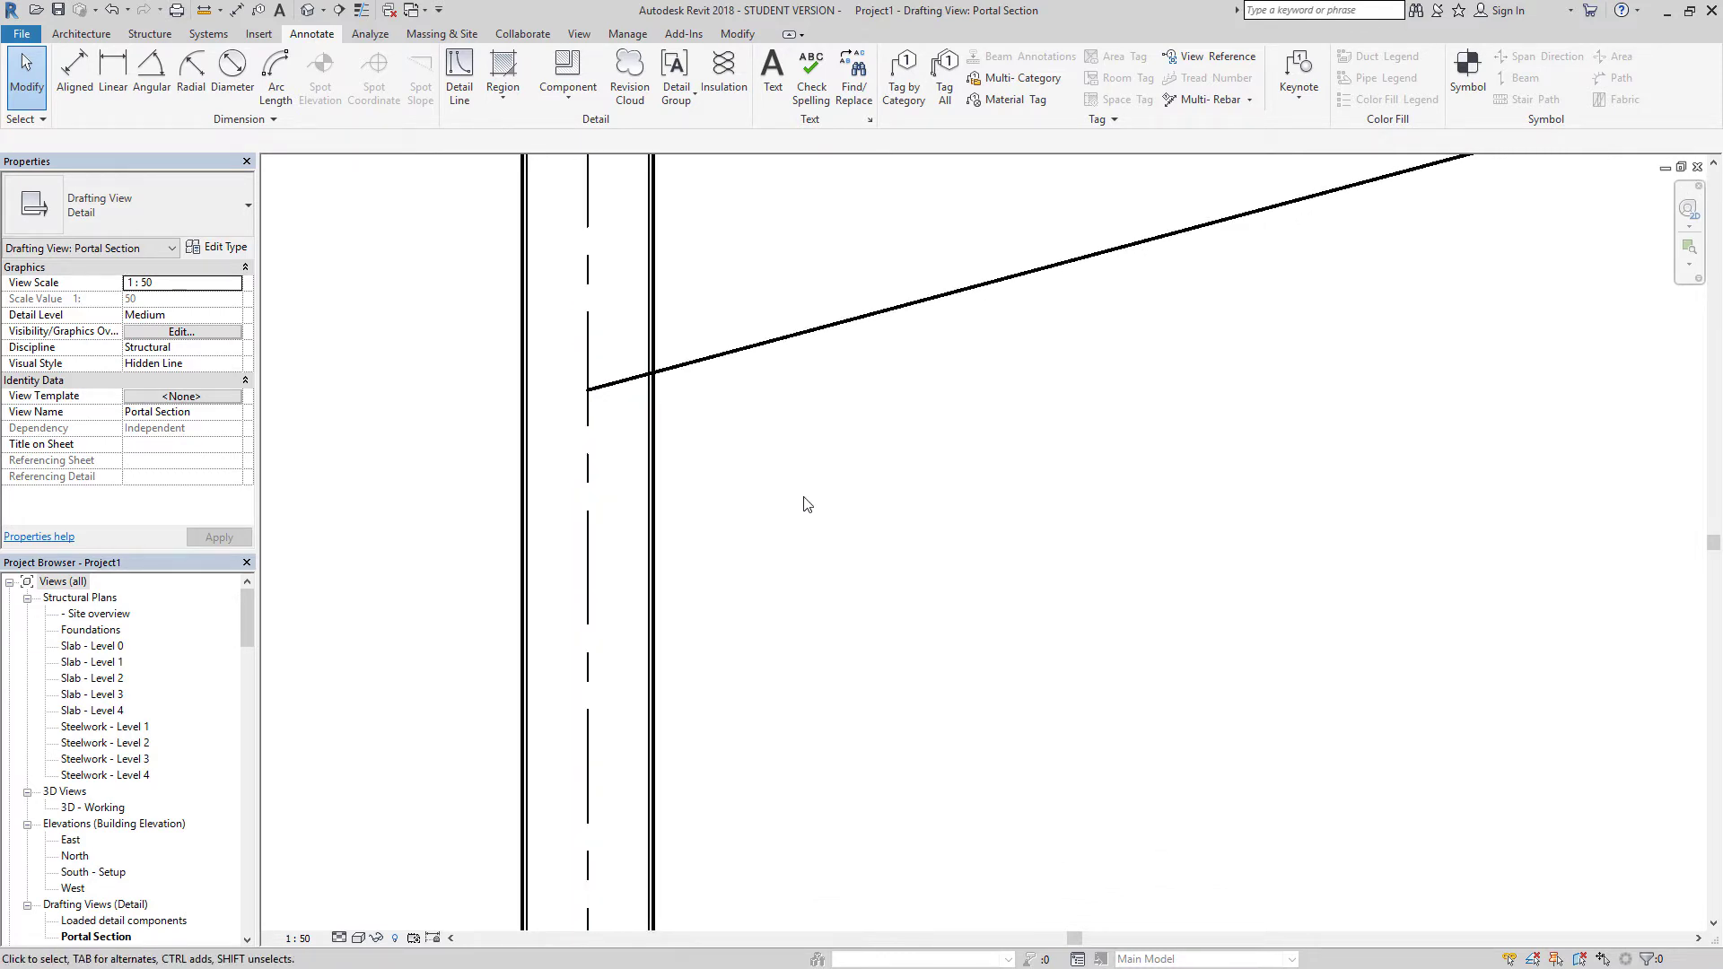
middle_drag(806, 505, 851, 430)
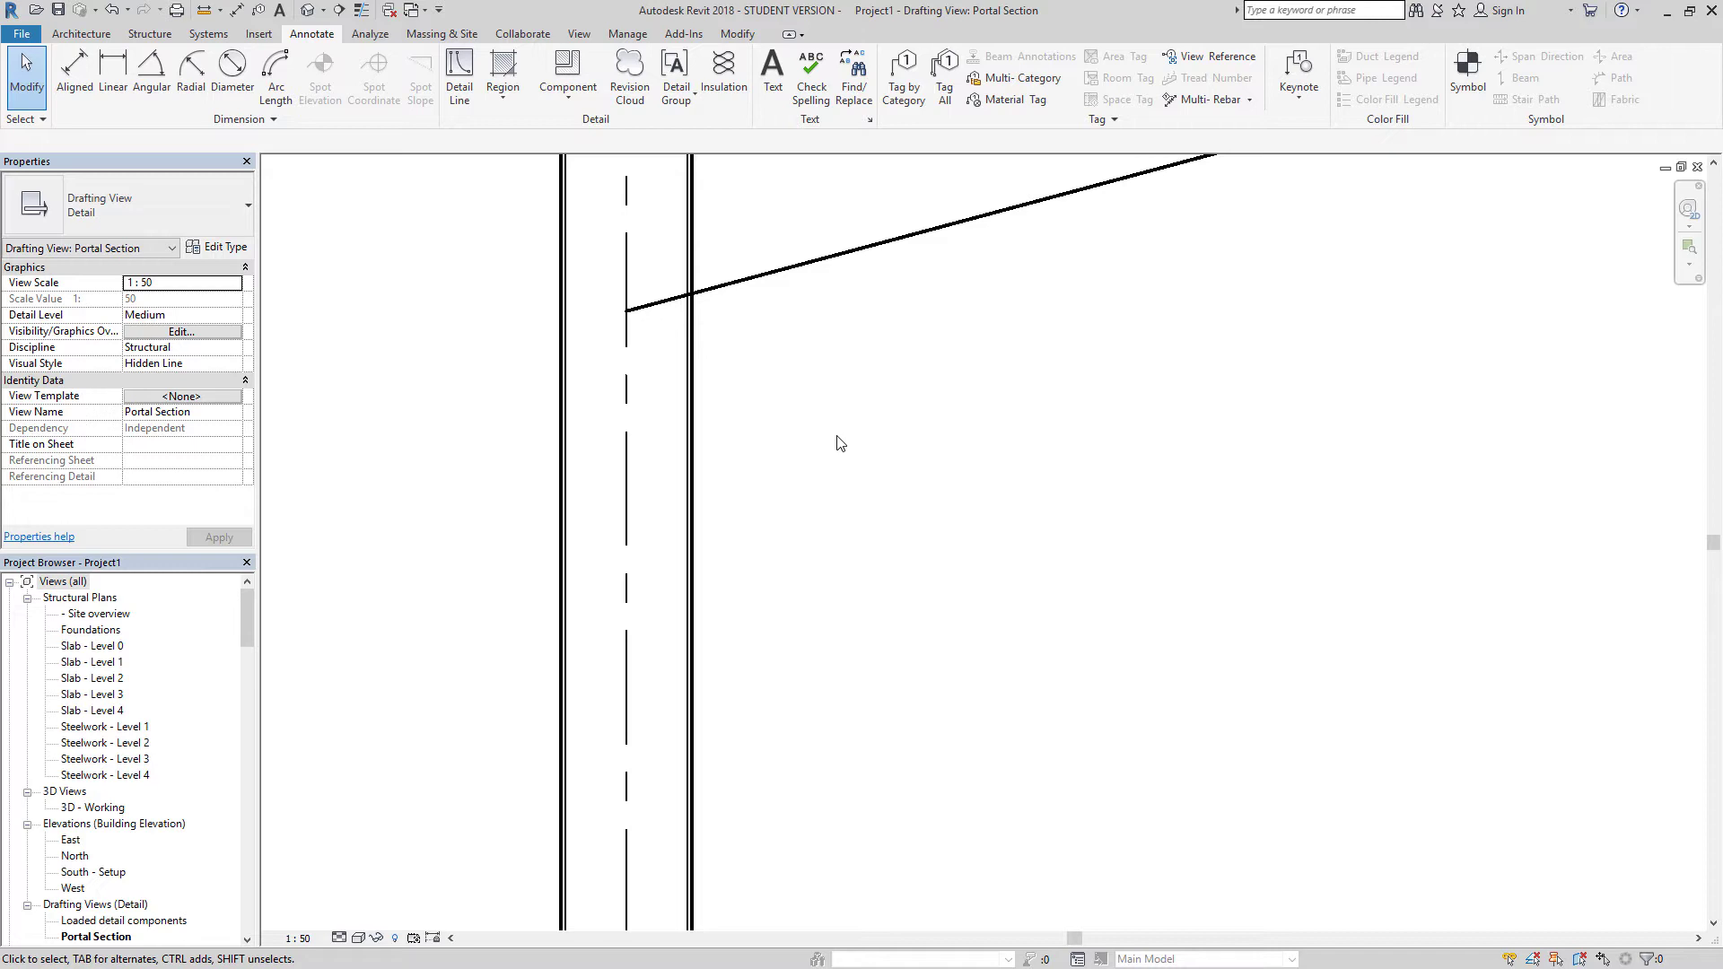
scroll(841, 444, down, 1)
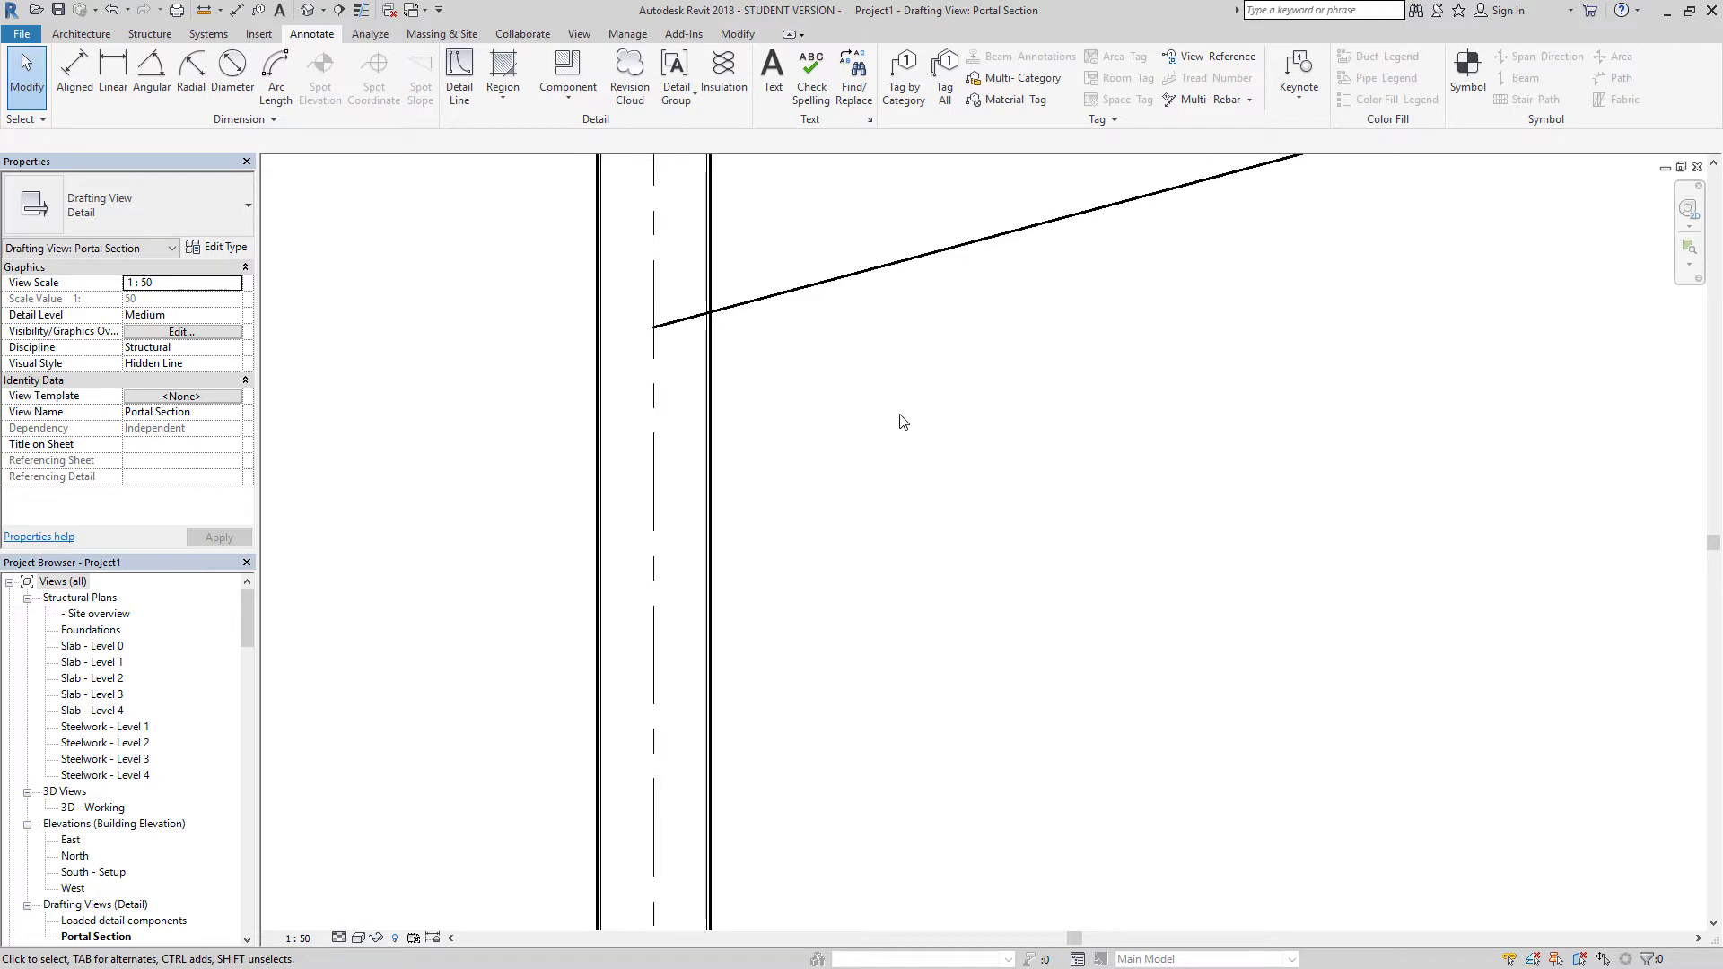
click(592, 81)
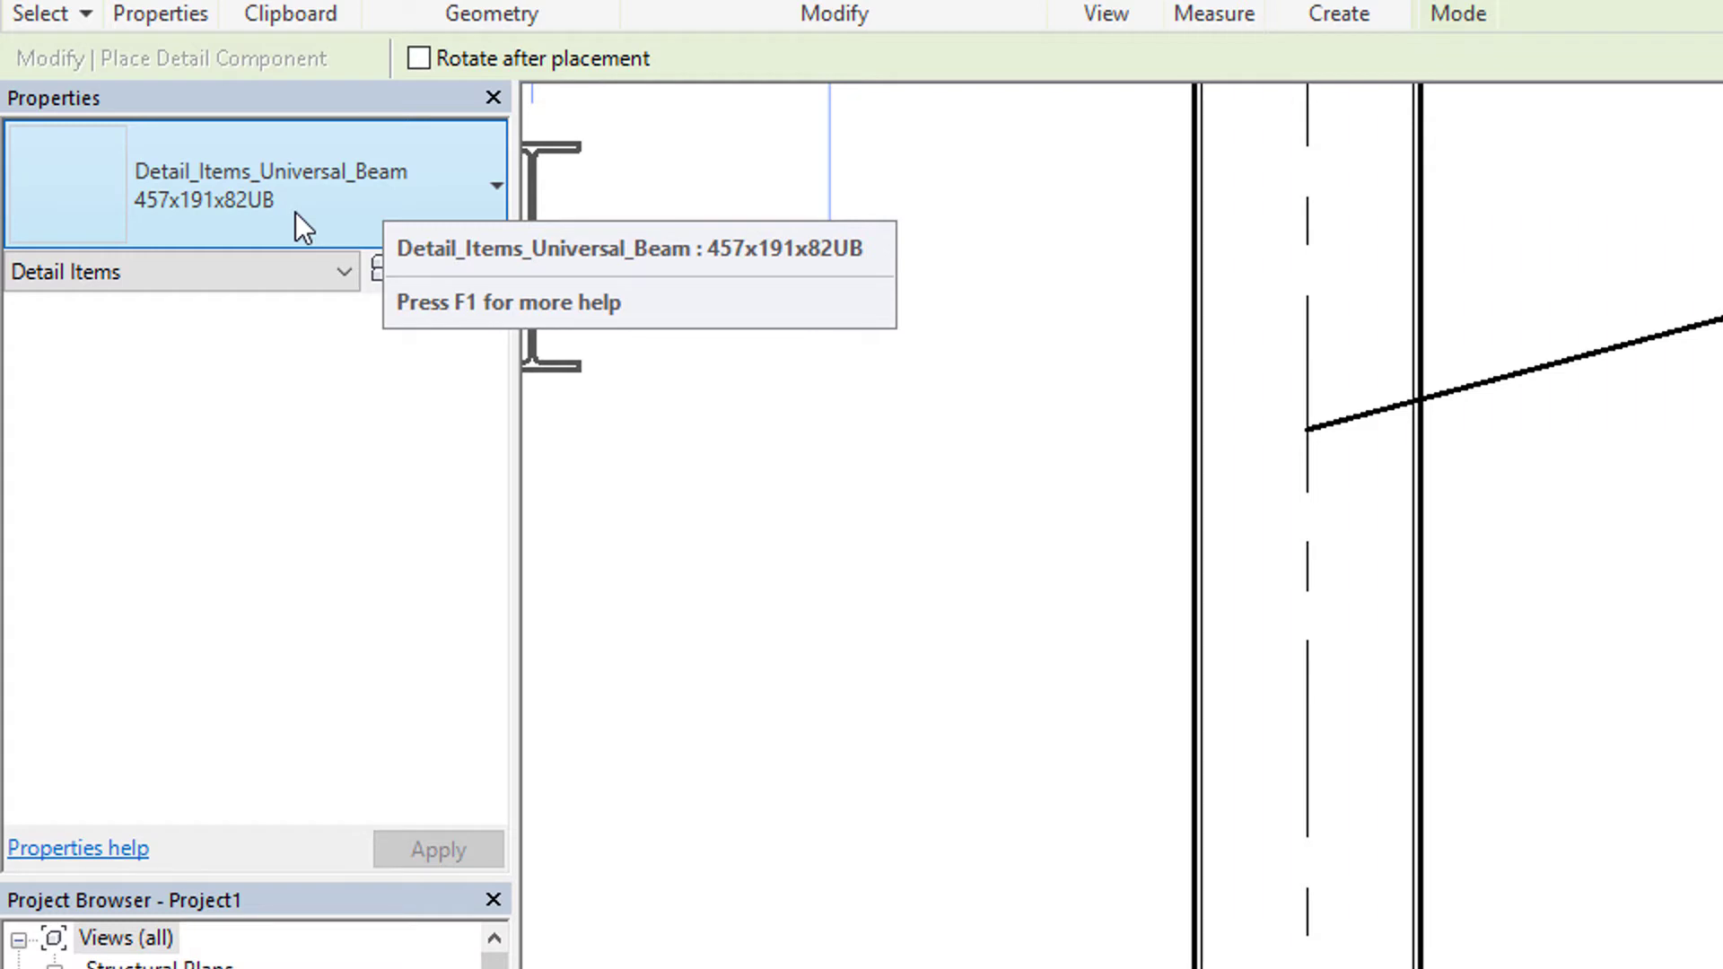
click(344, 203)
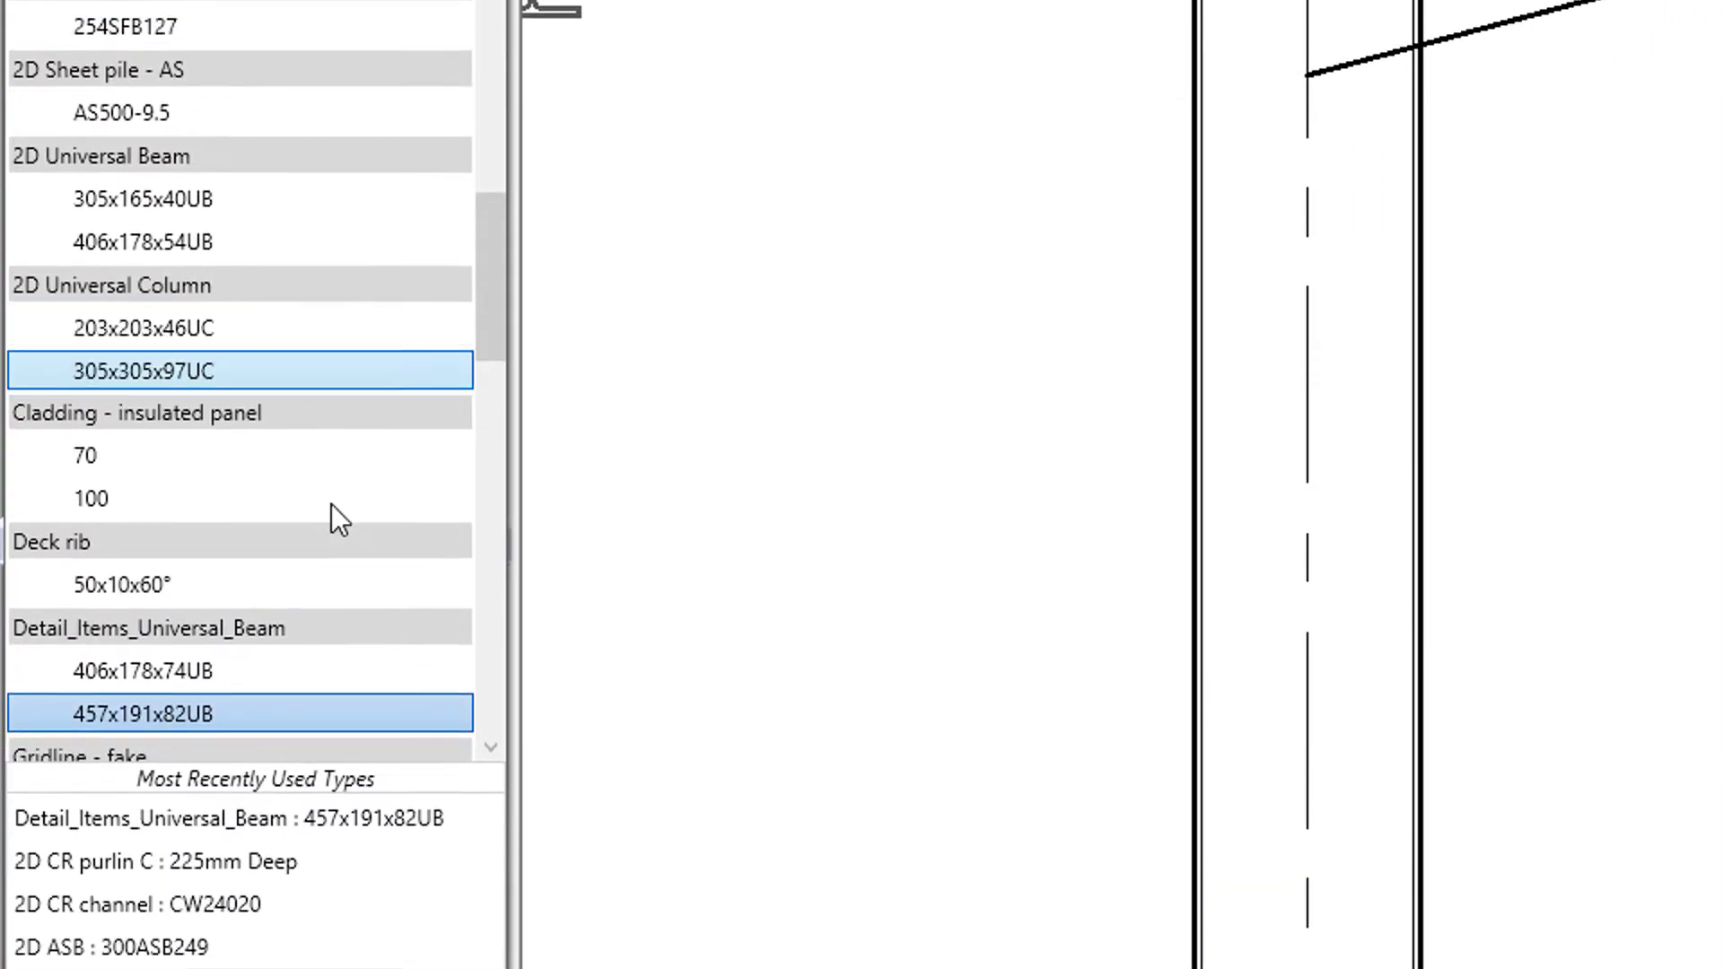
click(239, 667)
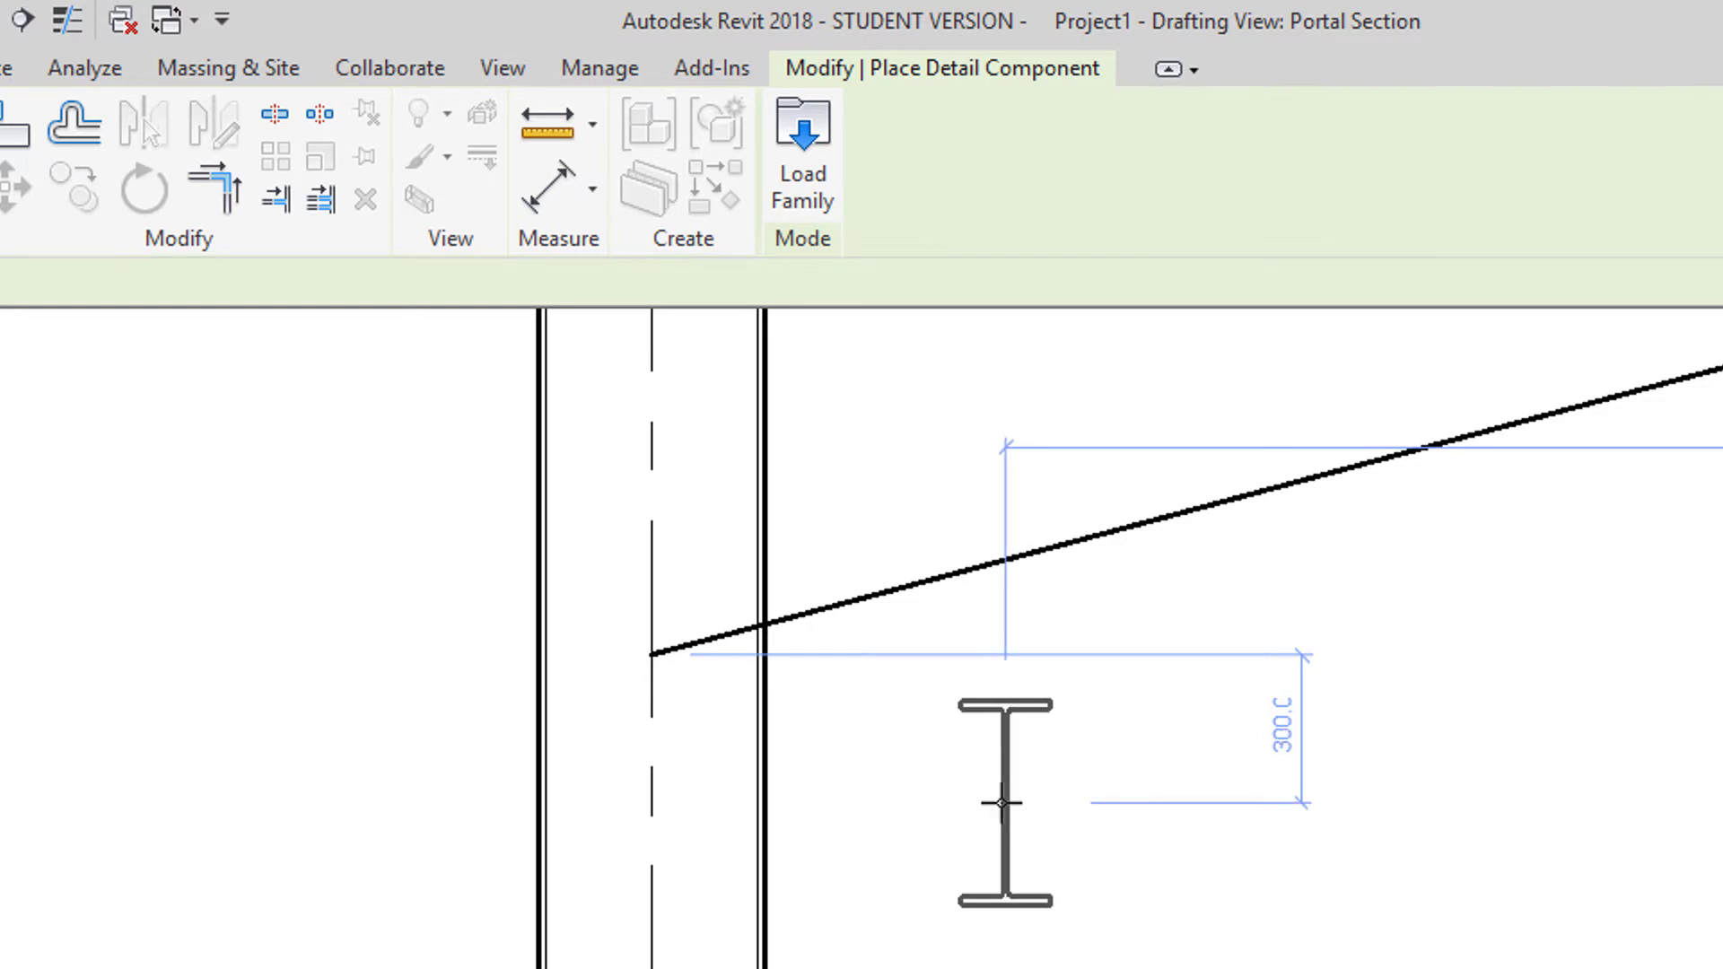
click(969, 815)
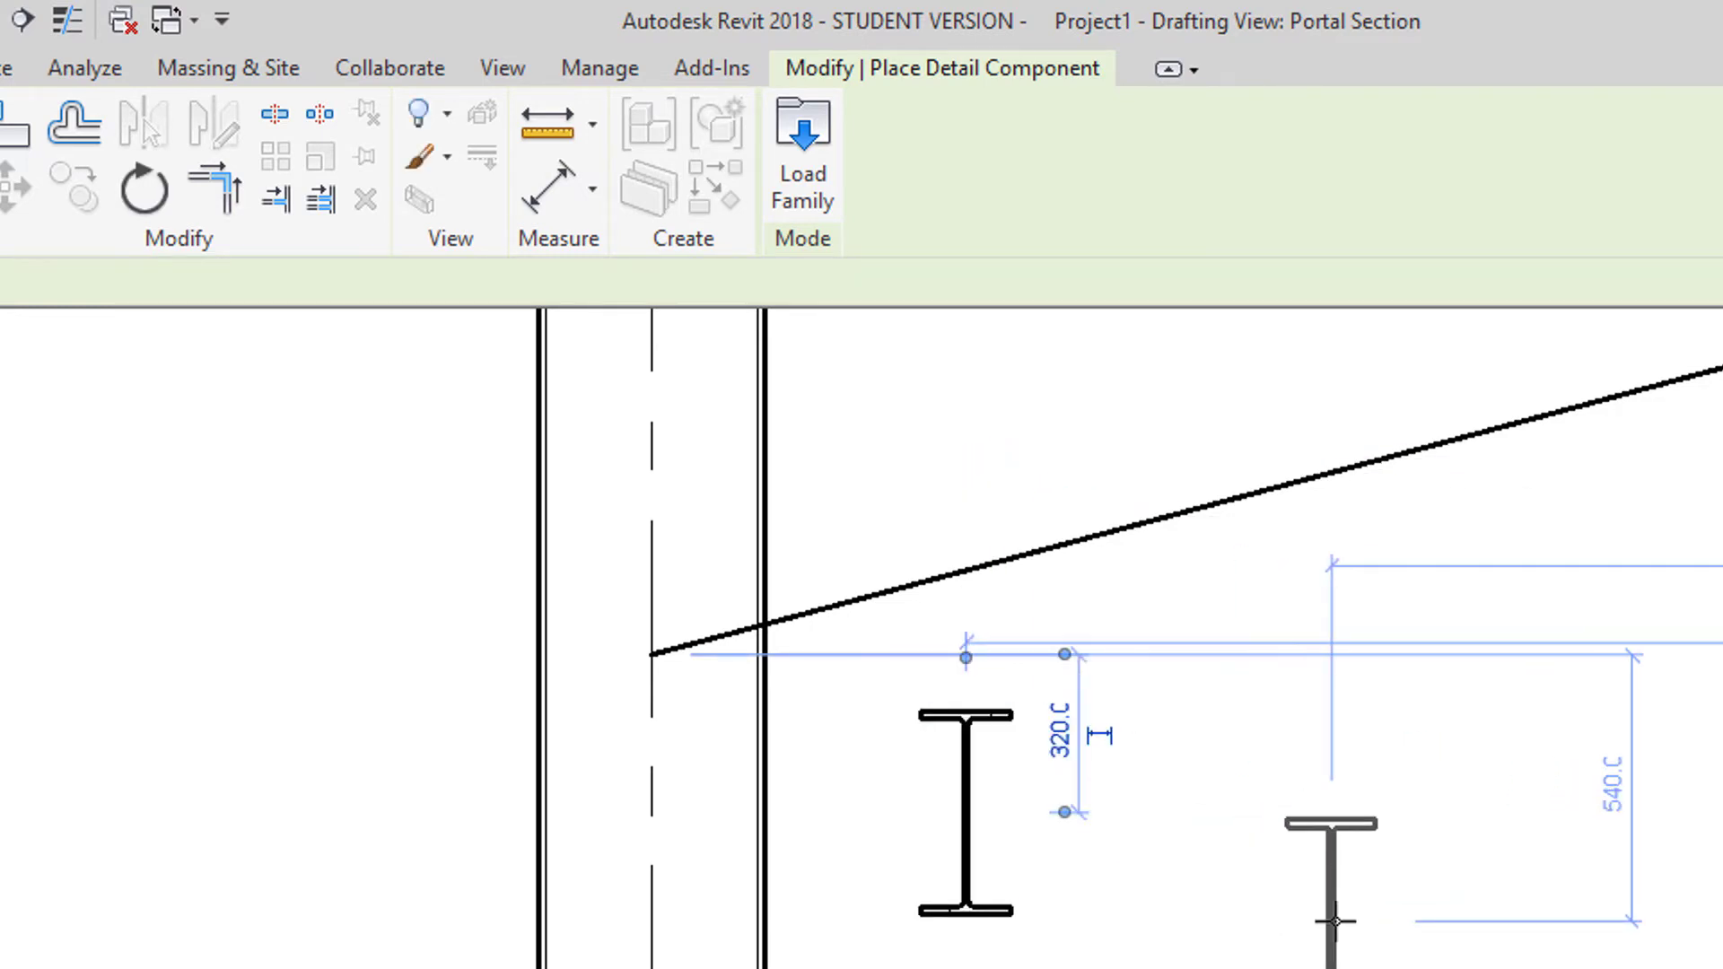
key(Escape)
key(Escape)
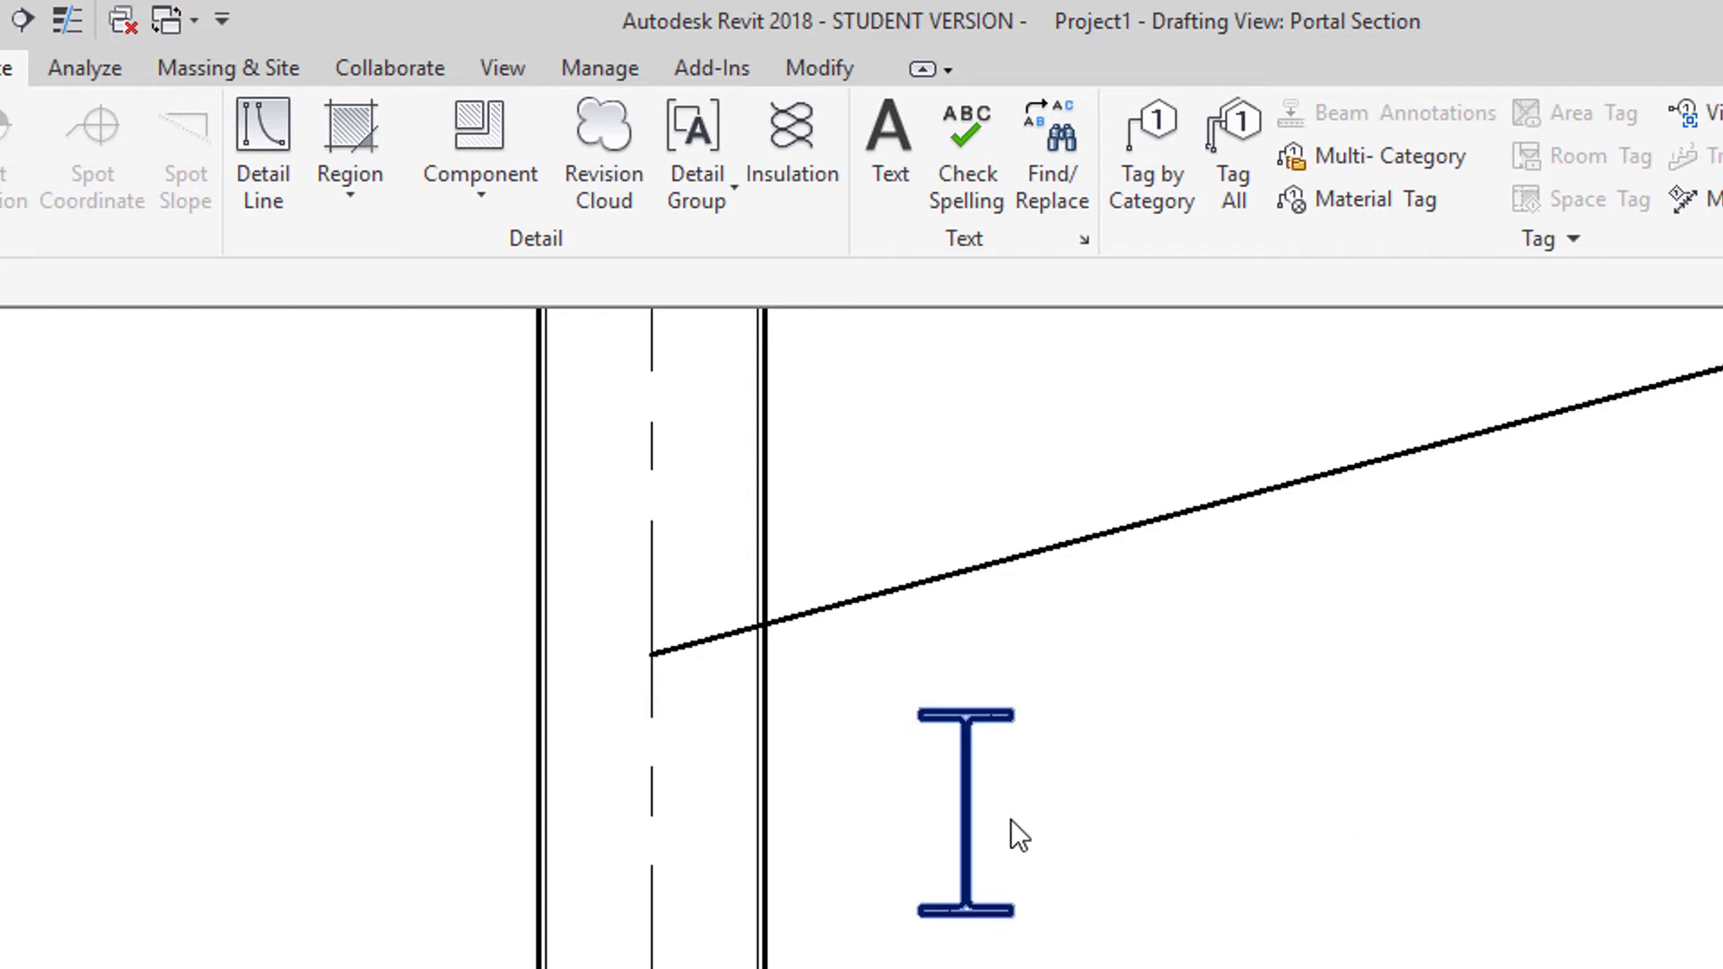
Move the universal beam so its top flange's upper left corner sits on the sloping line's endpoint at the column centerline
click(971, 794)
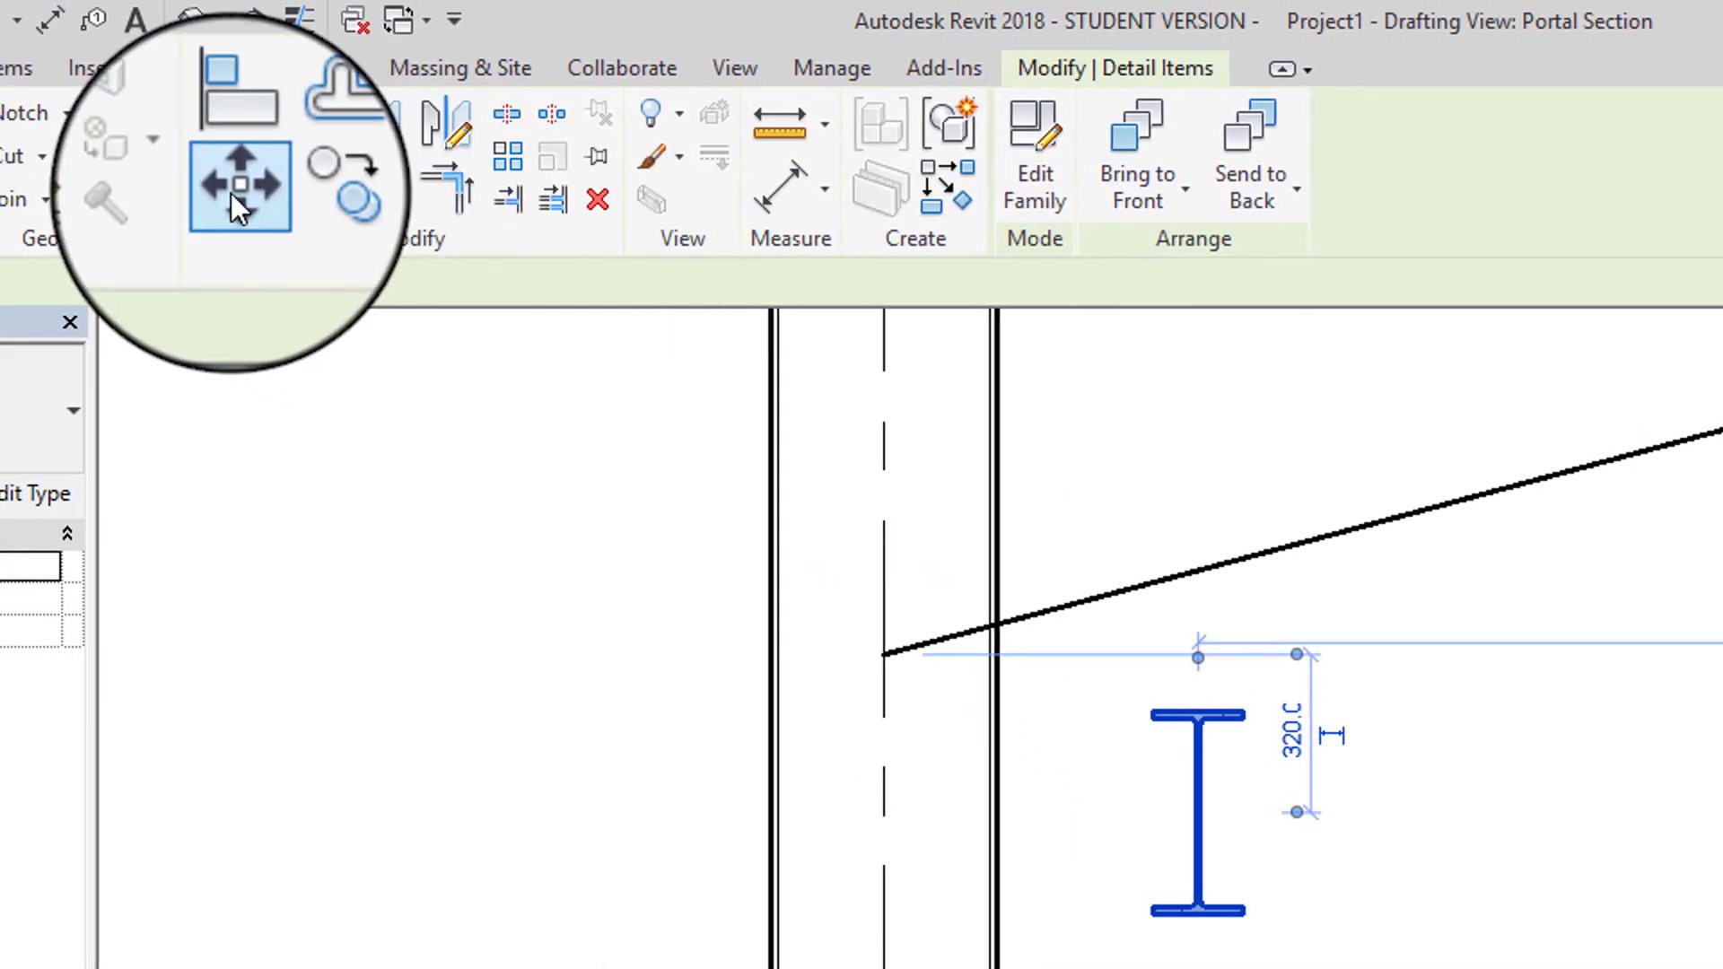
click(236, 189)
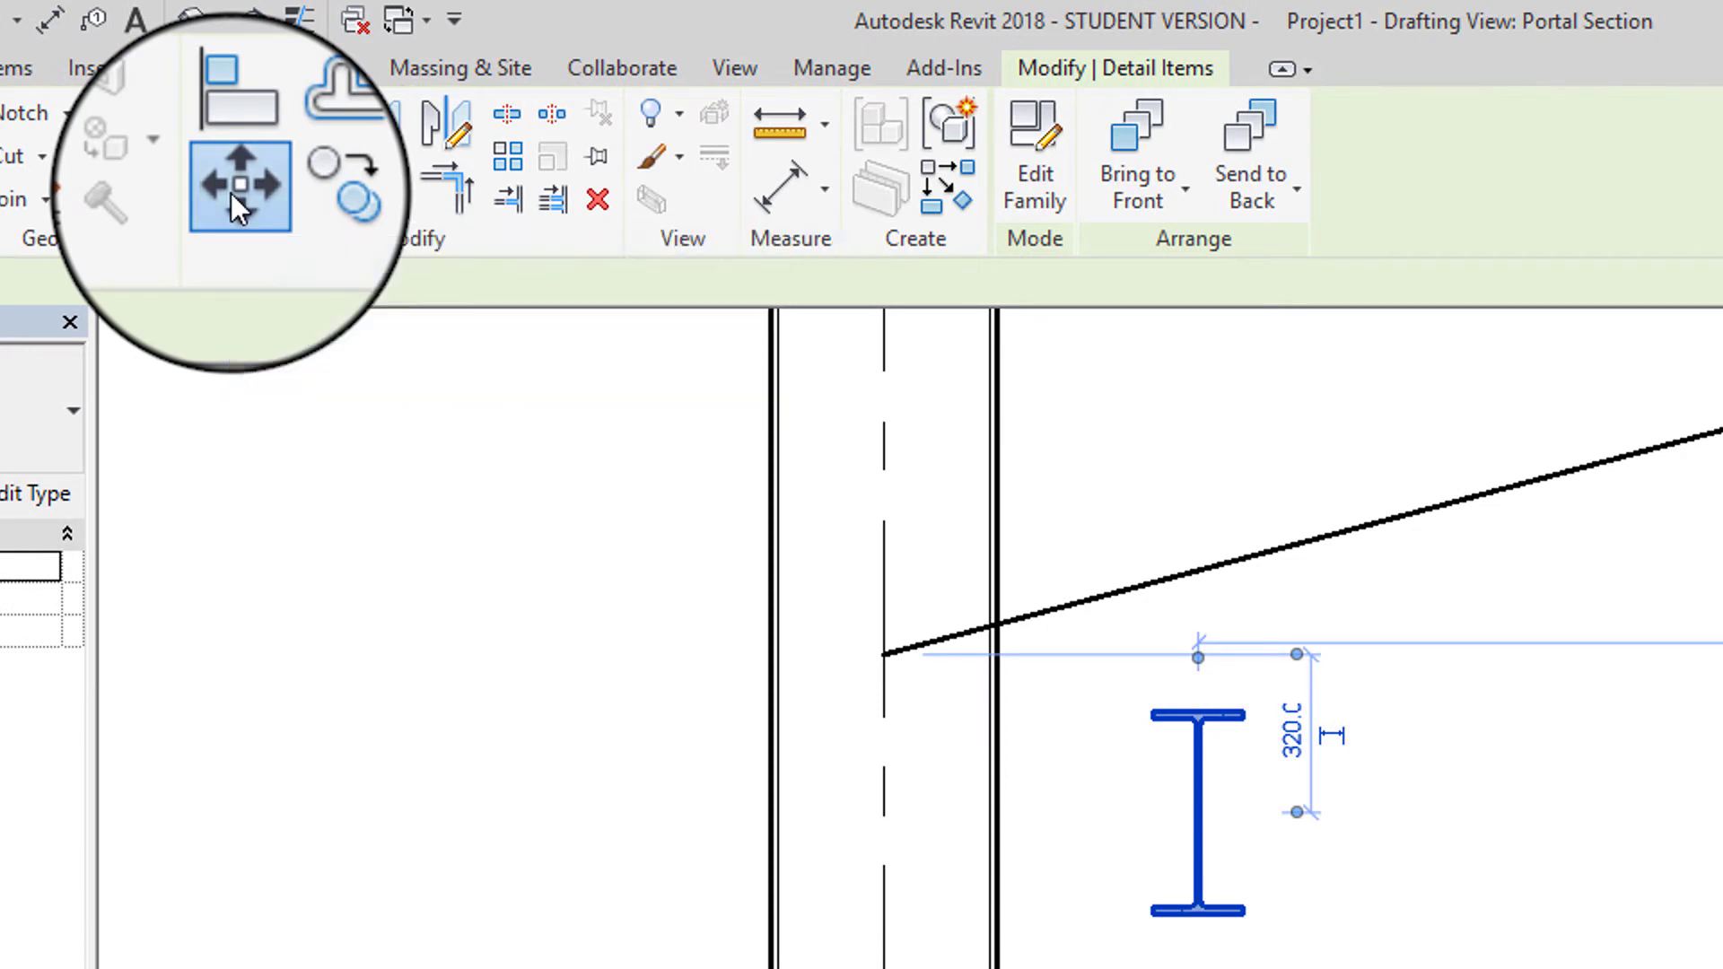
scroll(1157, 680, up, 2)
scroll(1156, 680, up, 3)
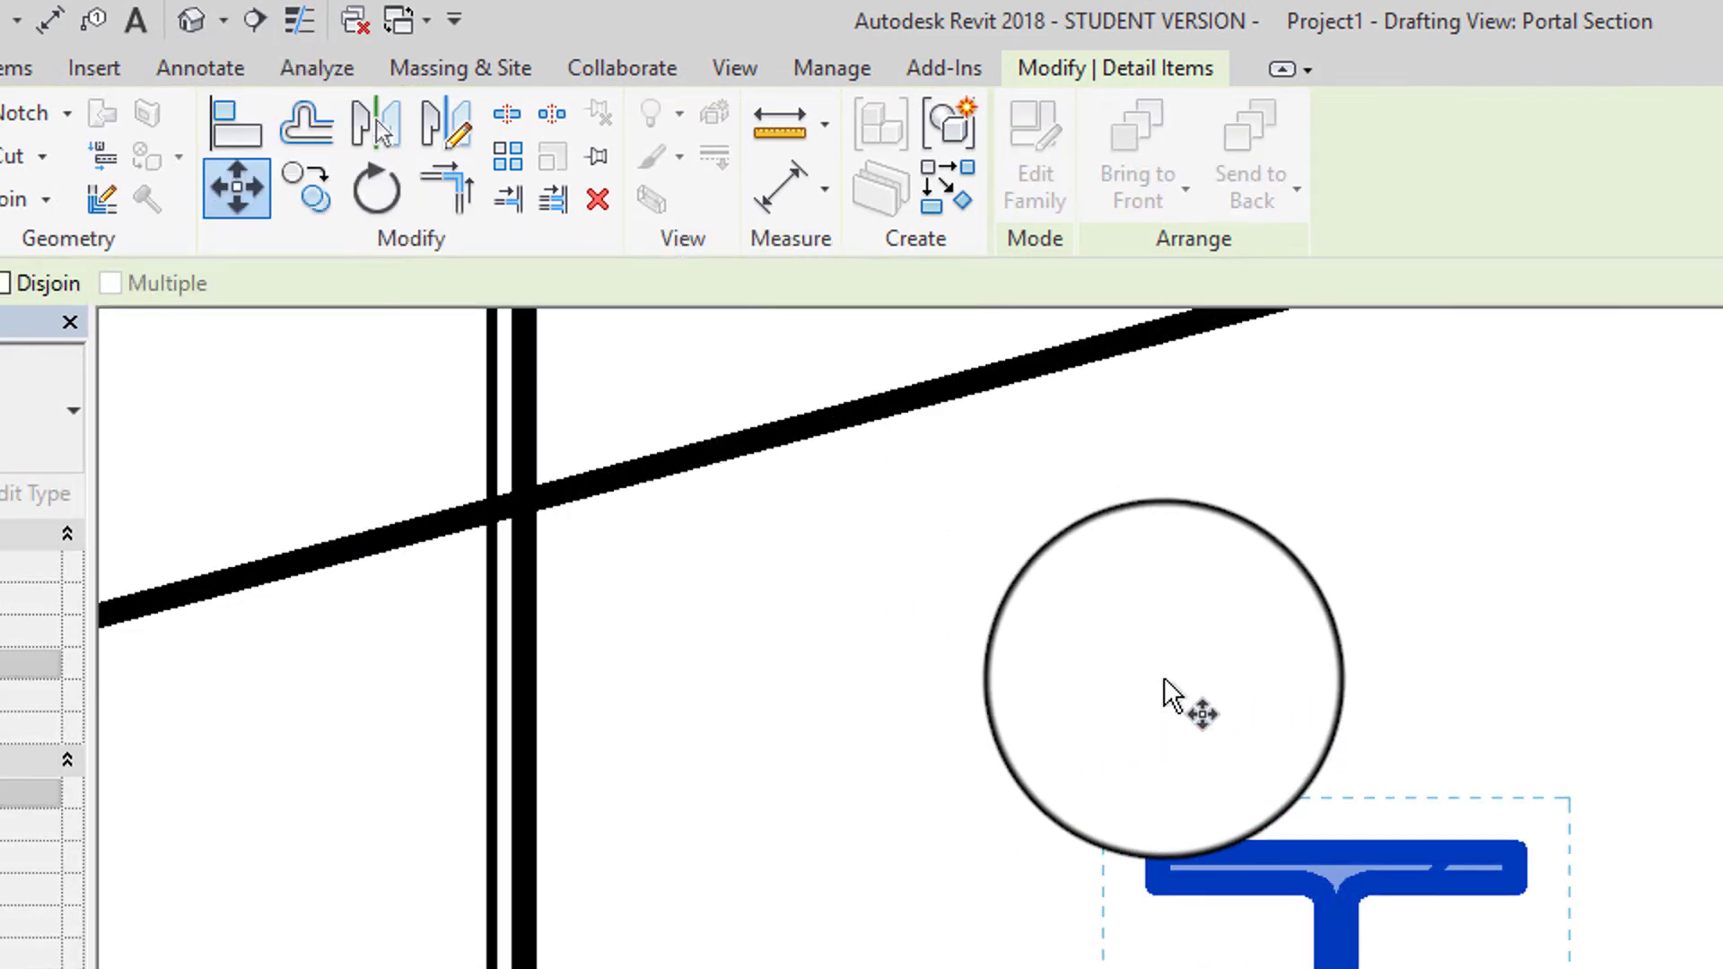
scroll(1201, 722, down, 1)
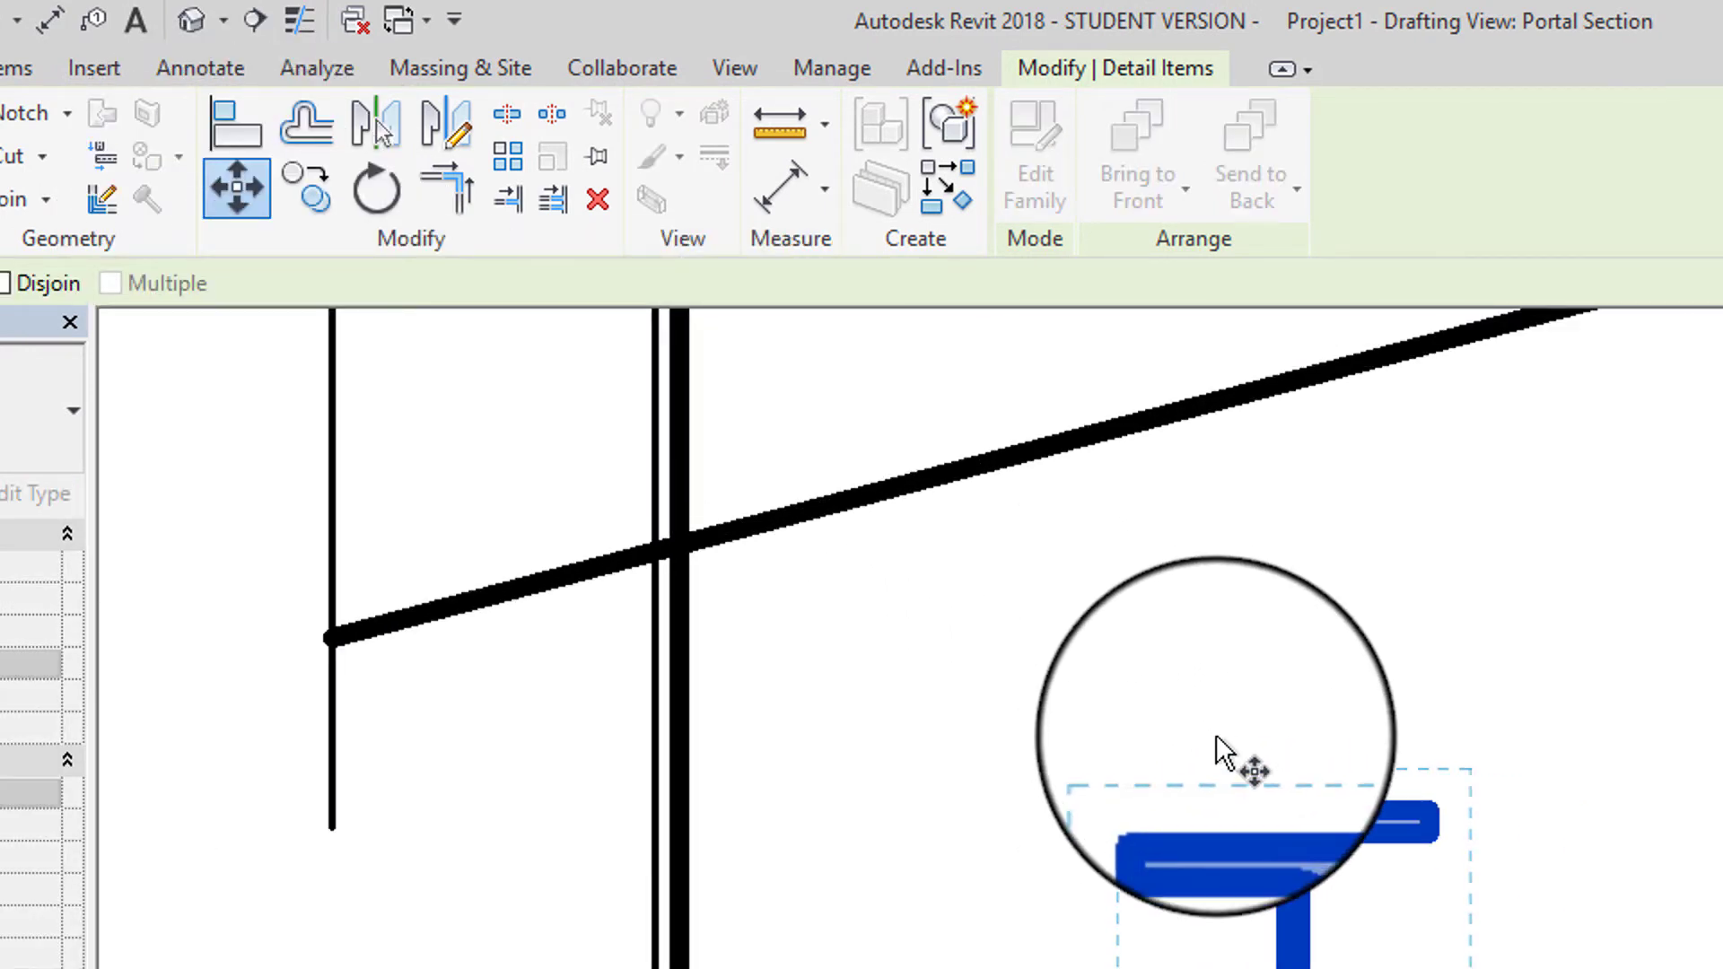
click(1157, 821)
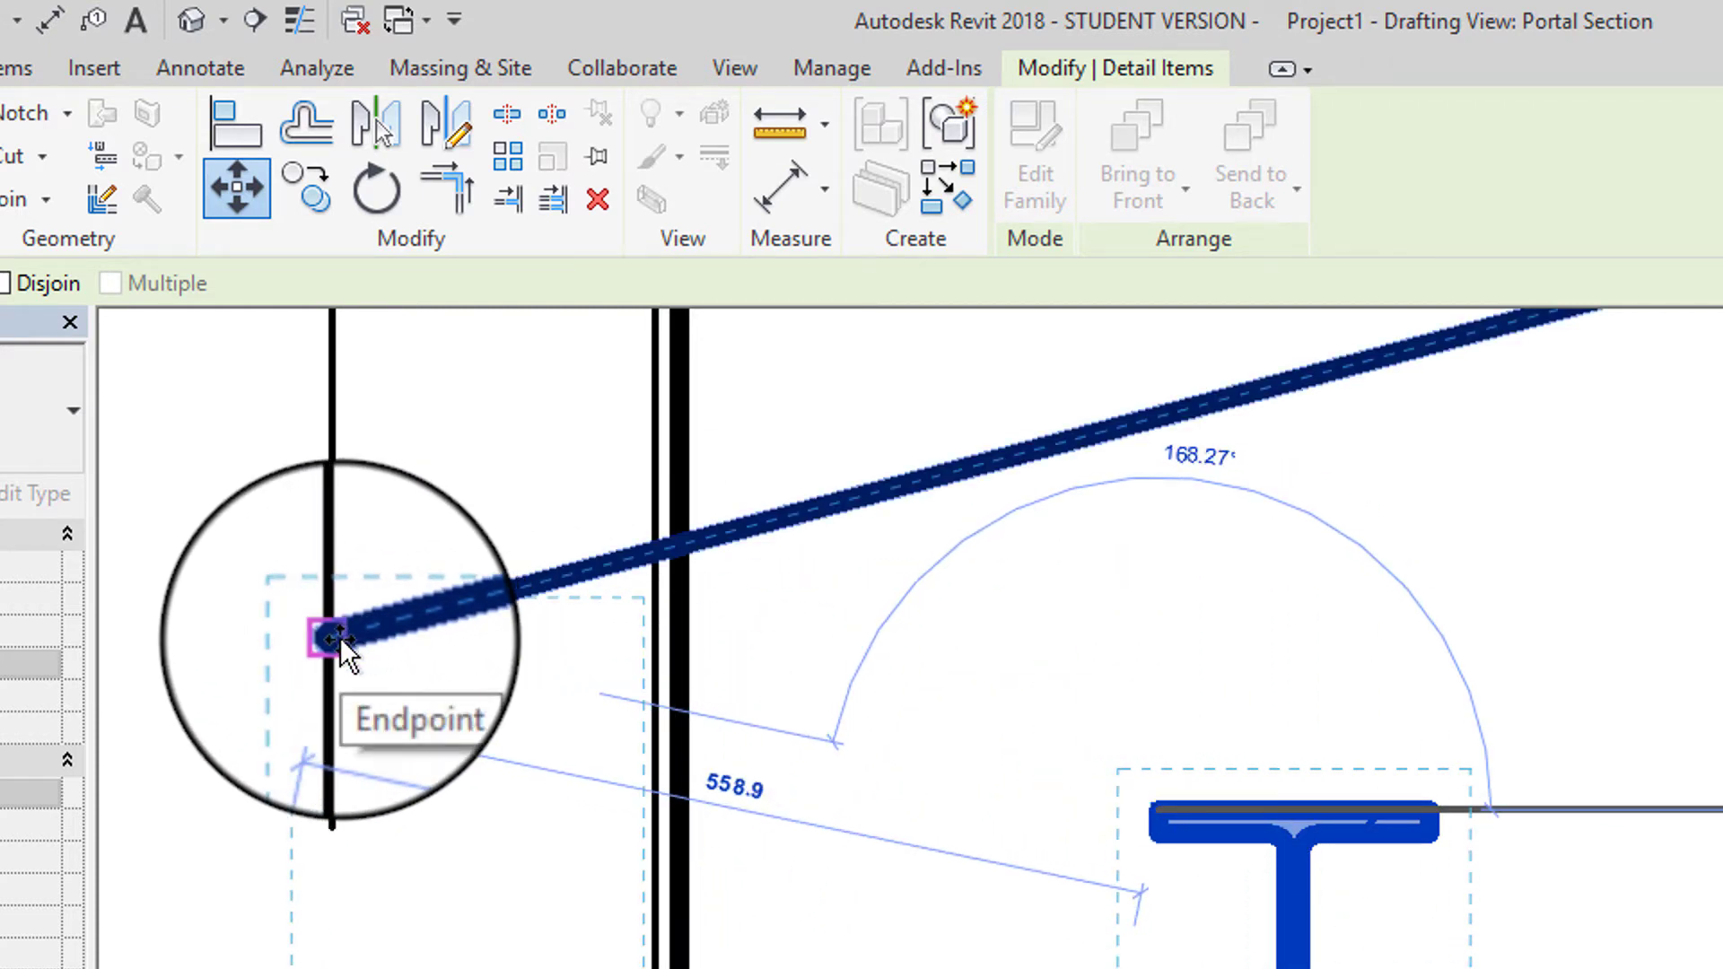
click(334, 637)
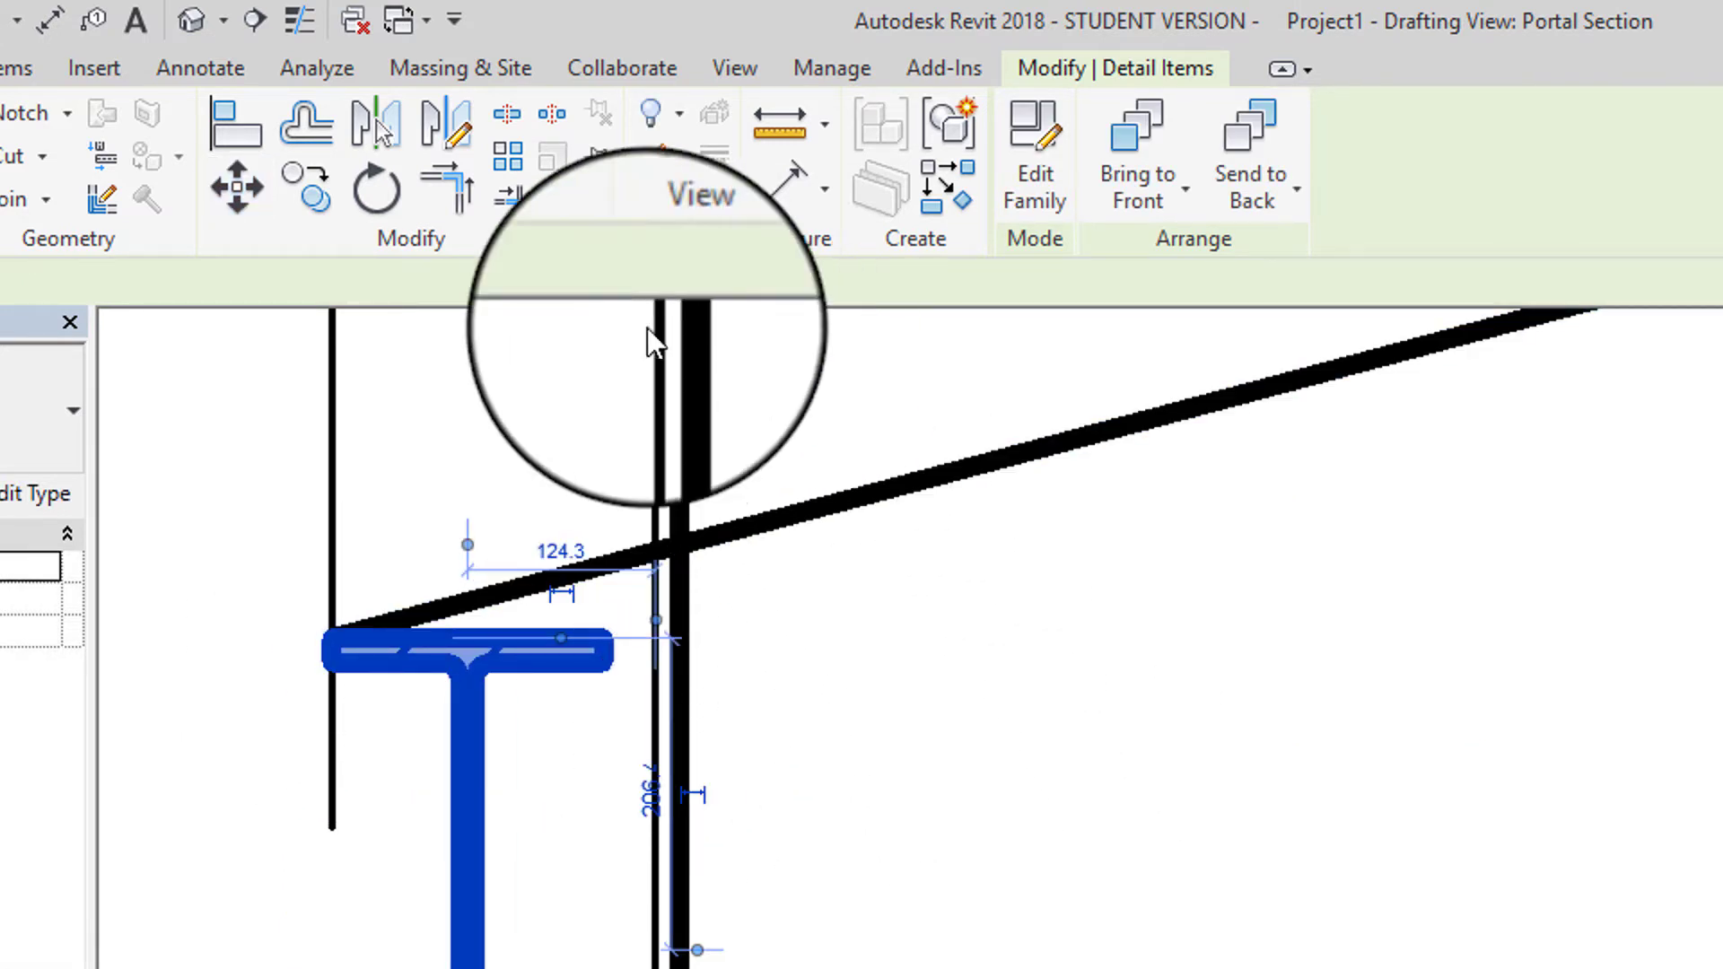
Rotate the universal beam by 15° about its top flange's upper left corner so the flange aligns with the sloping line
click(366, 183)
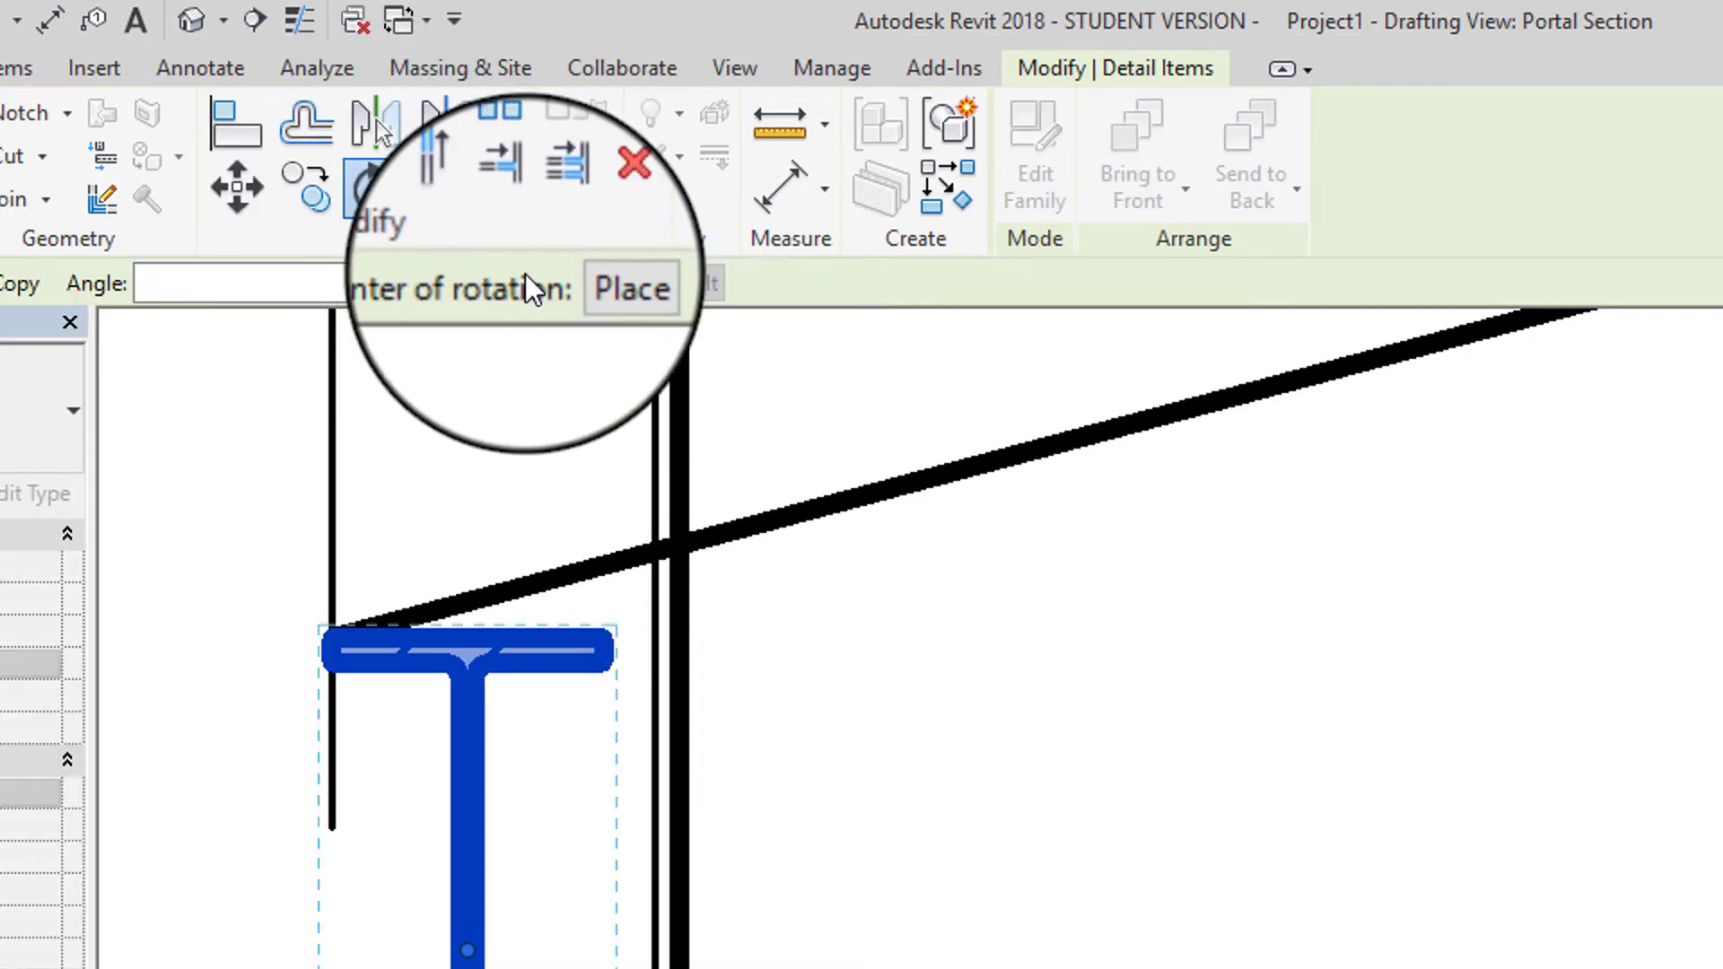
click(594, 284)
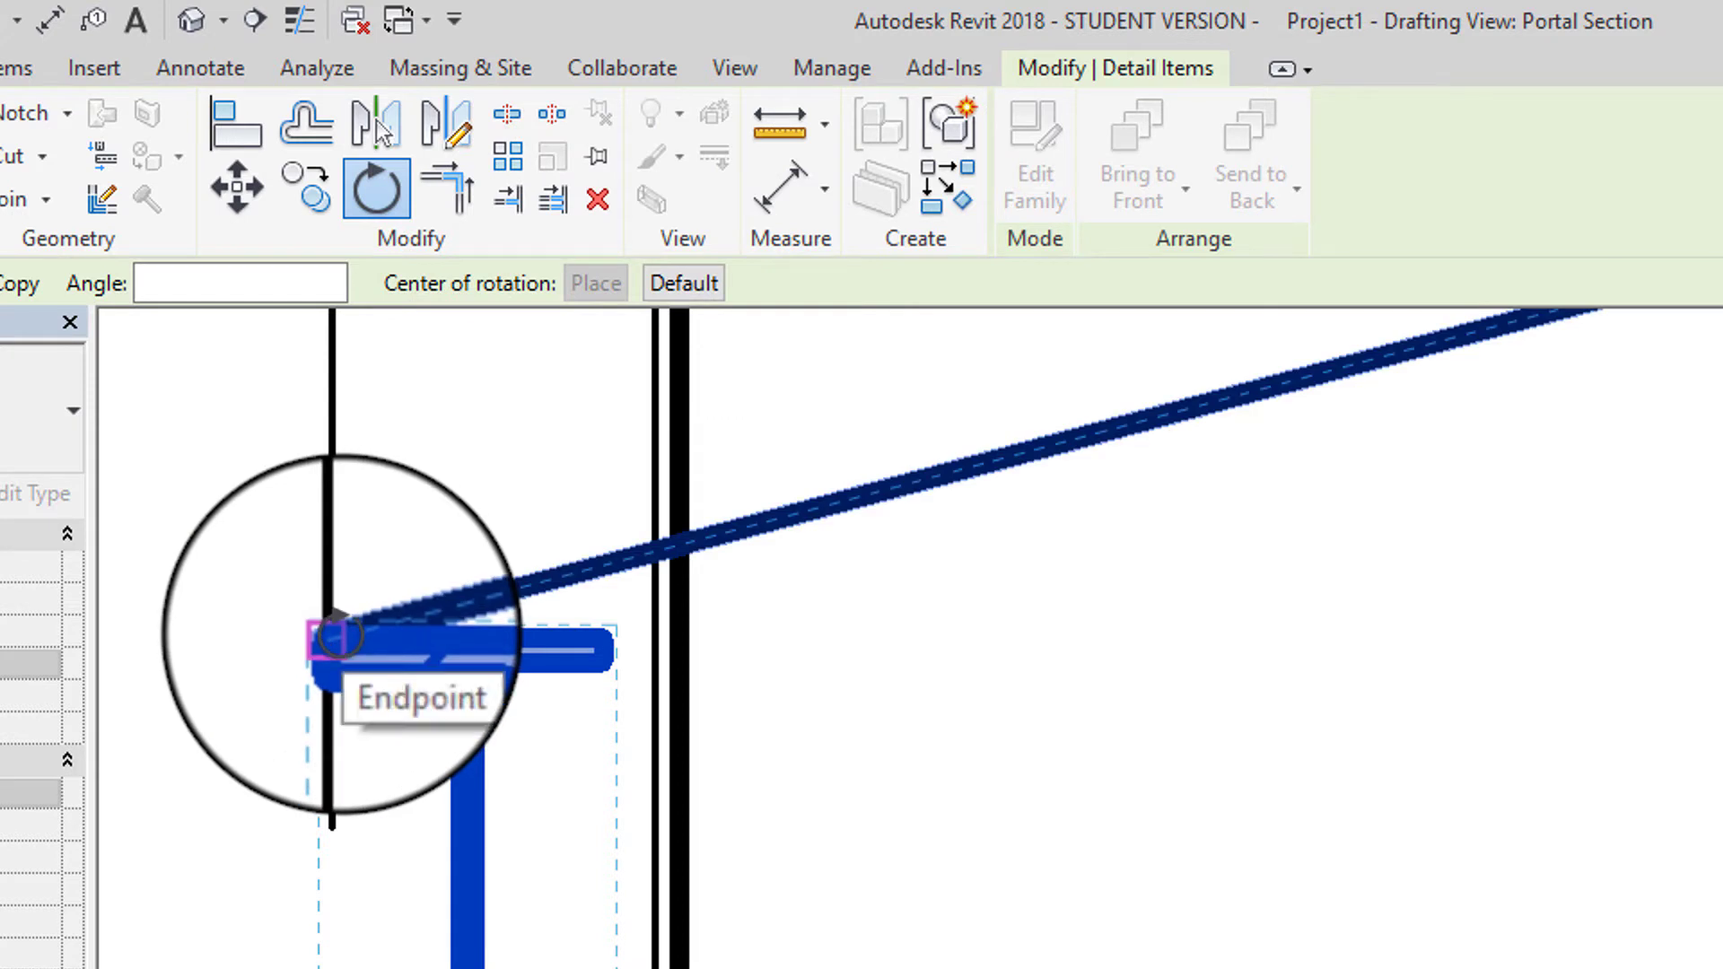
click(326, 638)
click(205, 282)
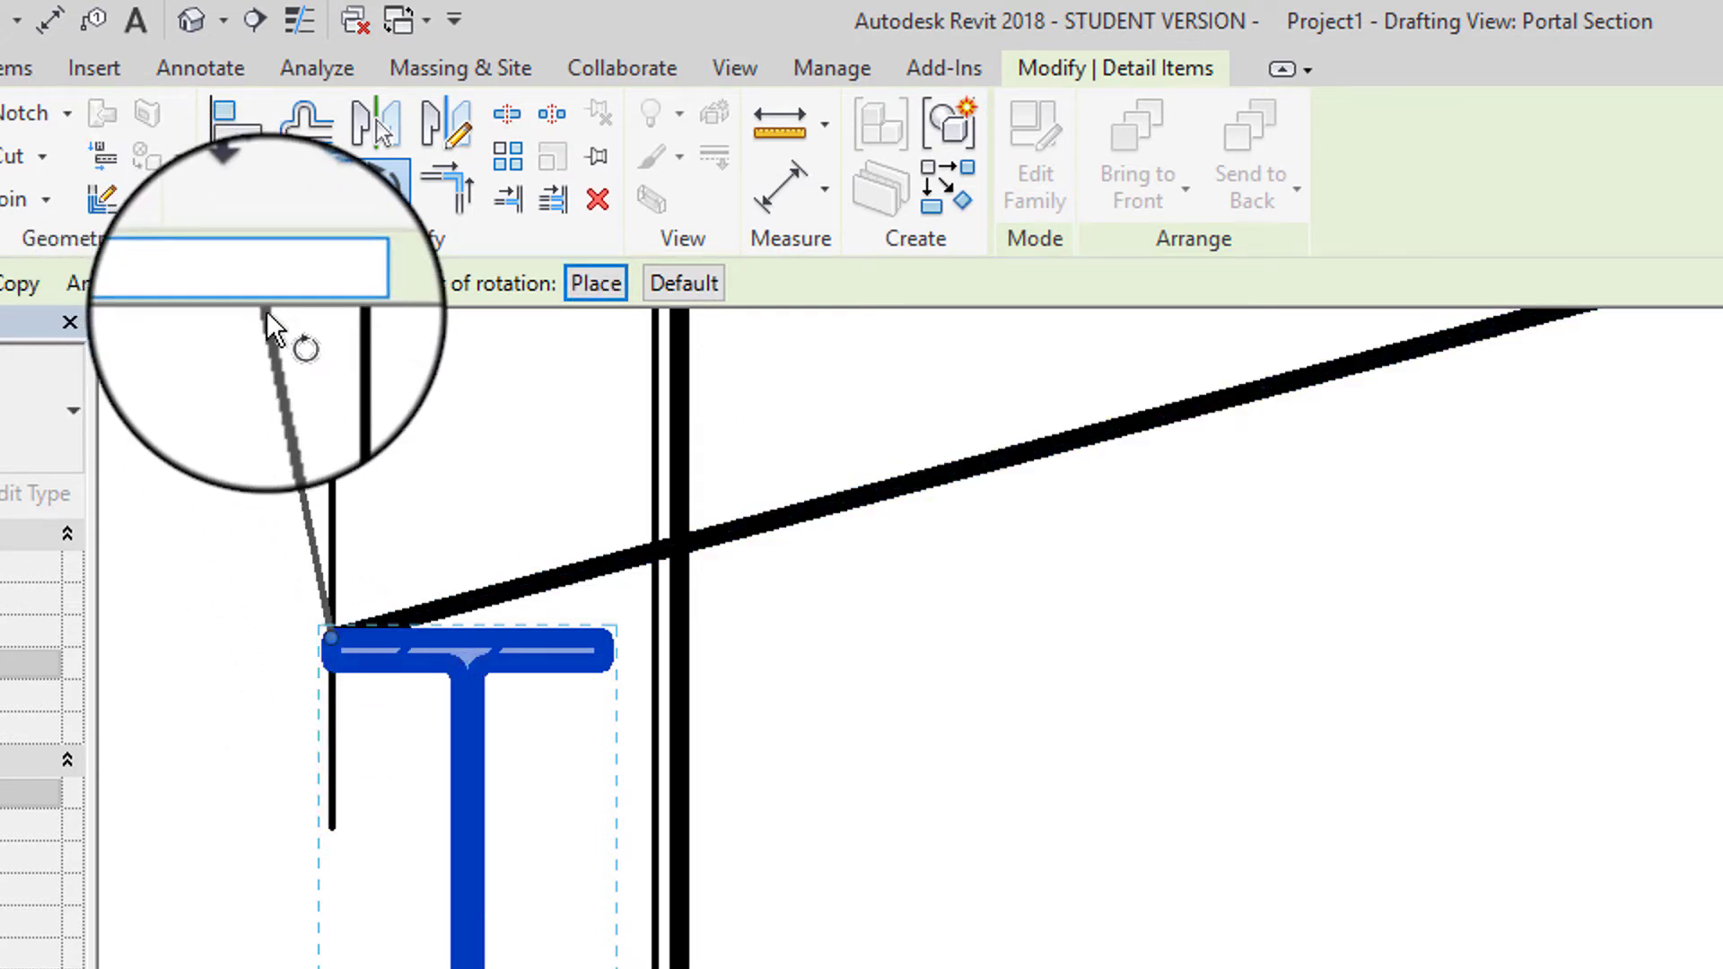
text(5)
key(Return)
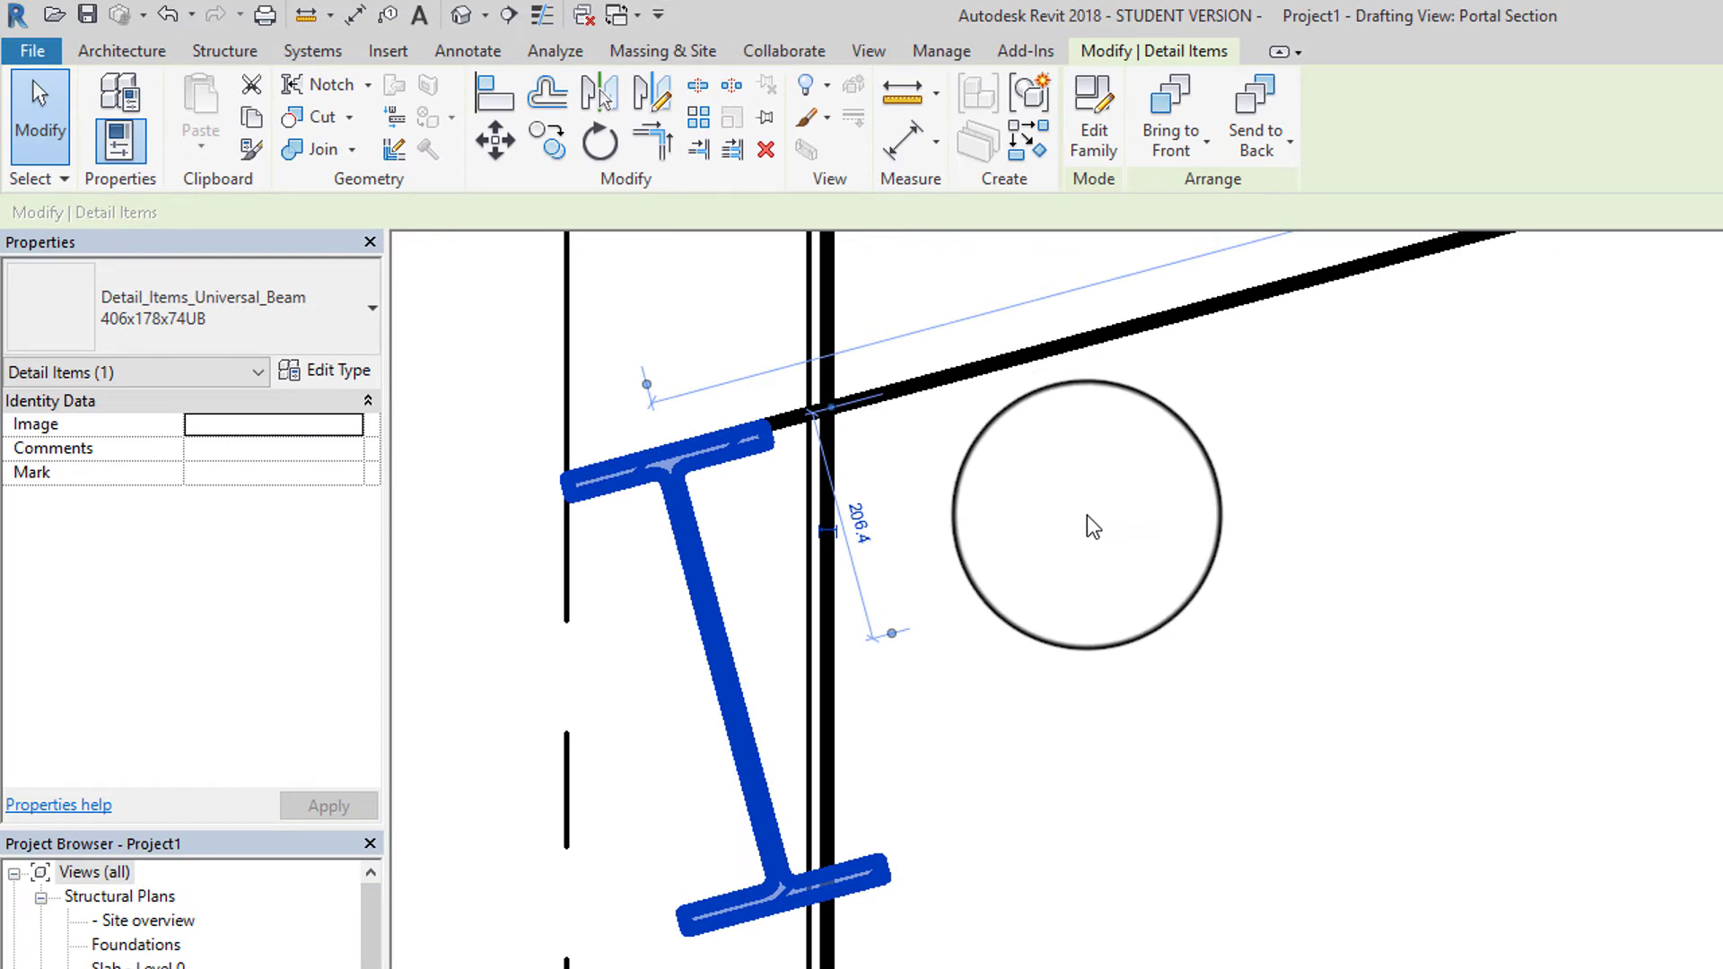
click(1092, 527)
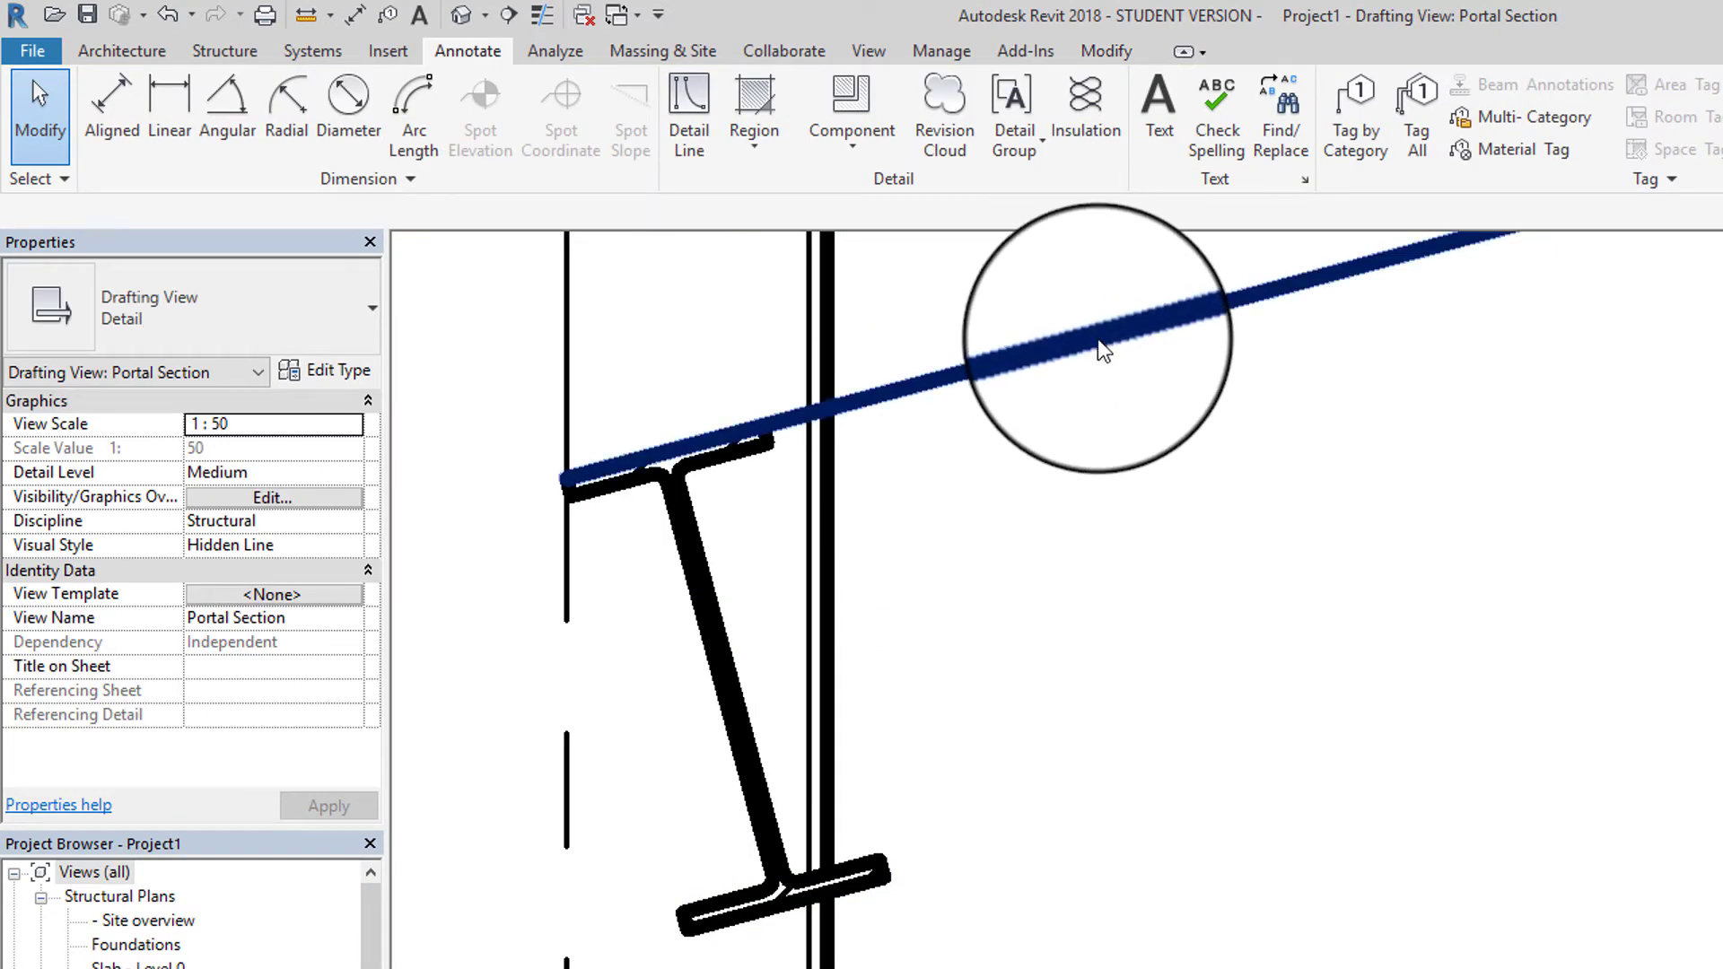
Copy the sloping line to the top flange's underside and to the upper and lower faces of the universal beam's bottom flange
click(1102, 348)
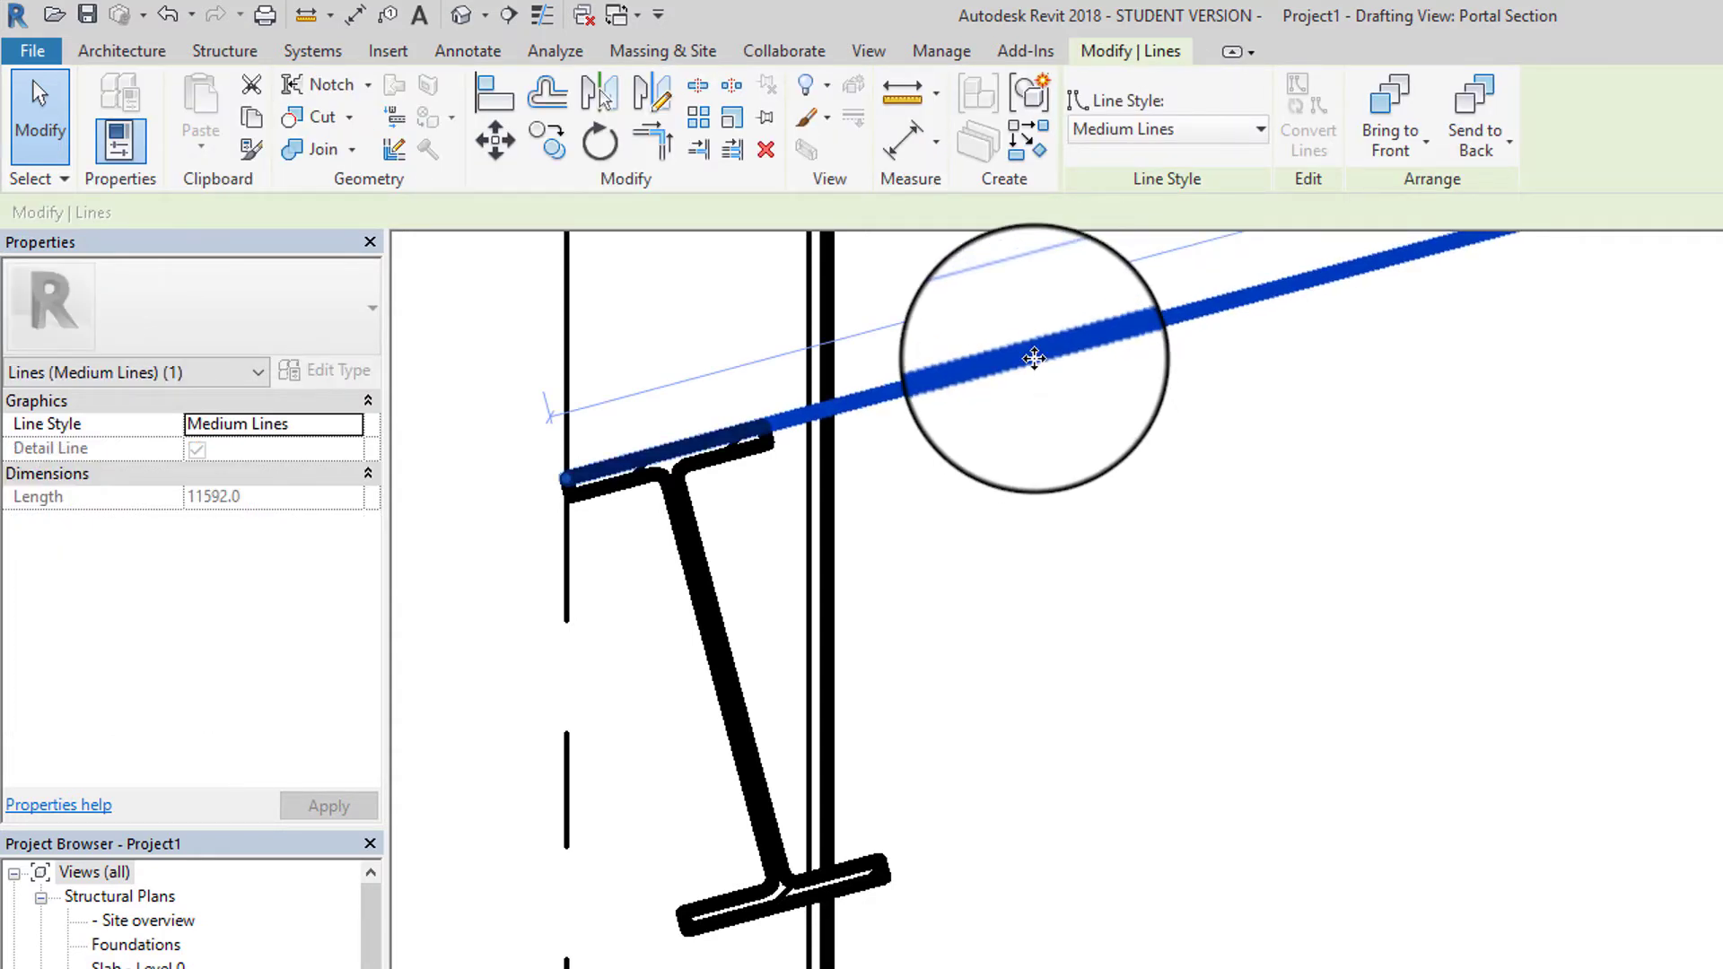
click(549, 142)
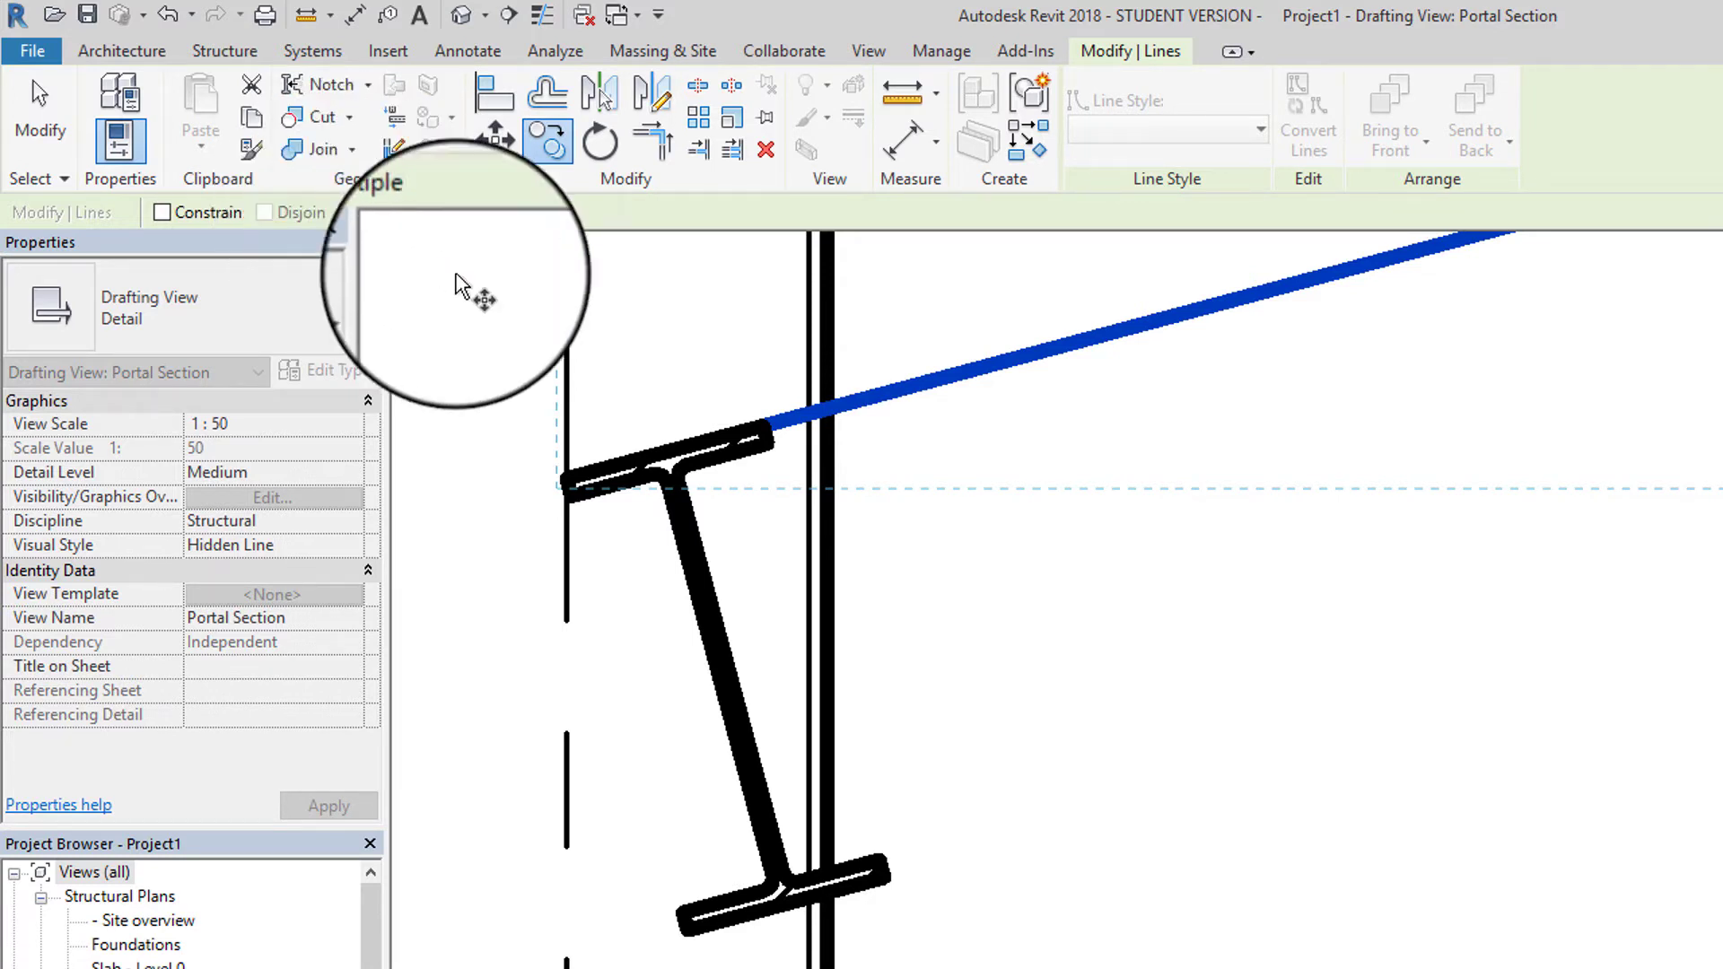
click(571, 484)
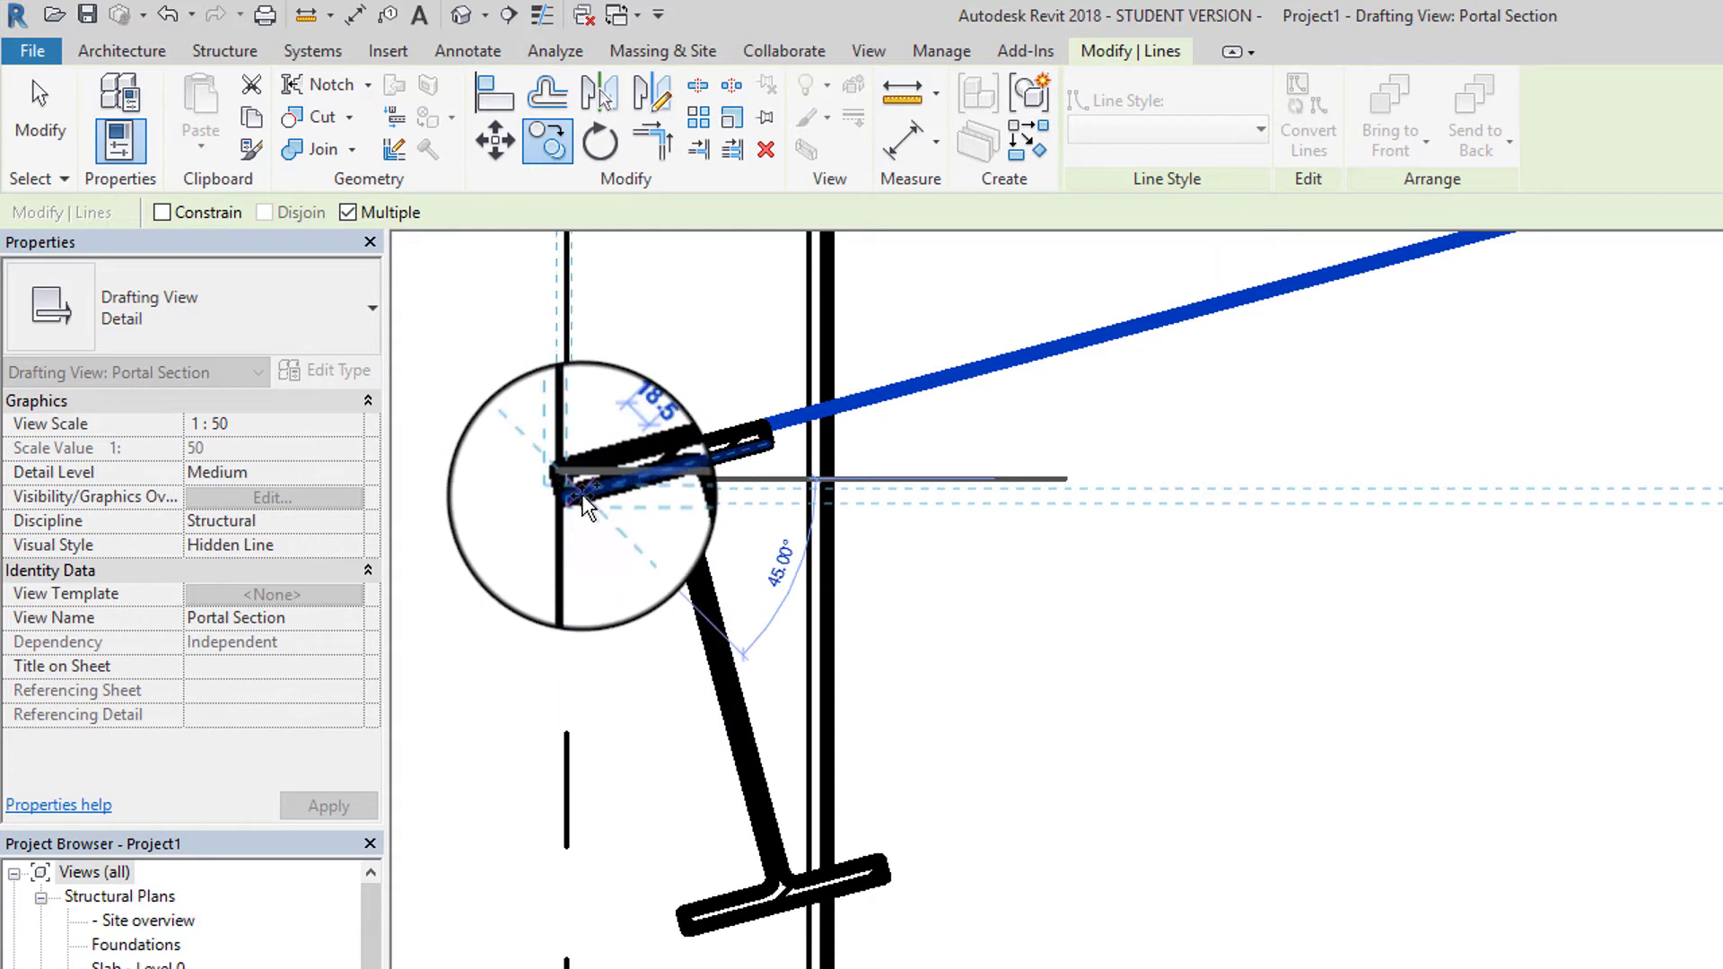
click(770, 445)
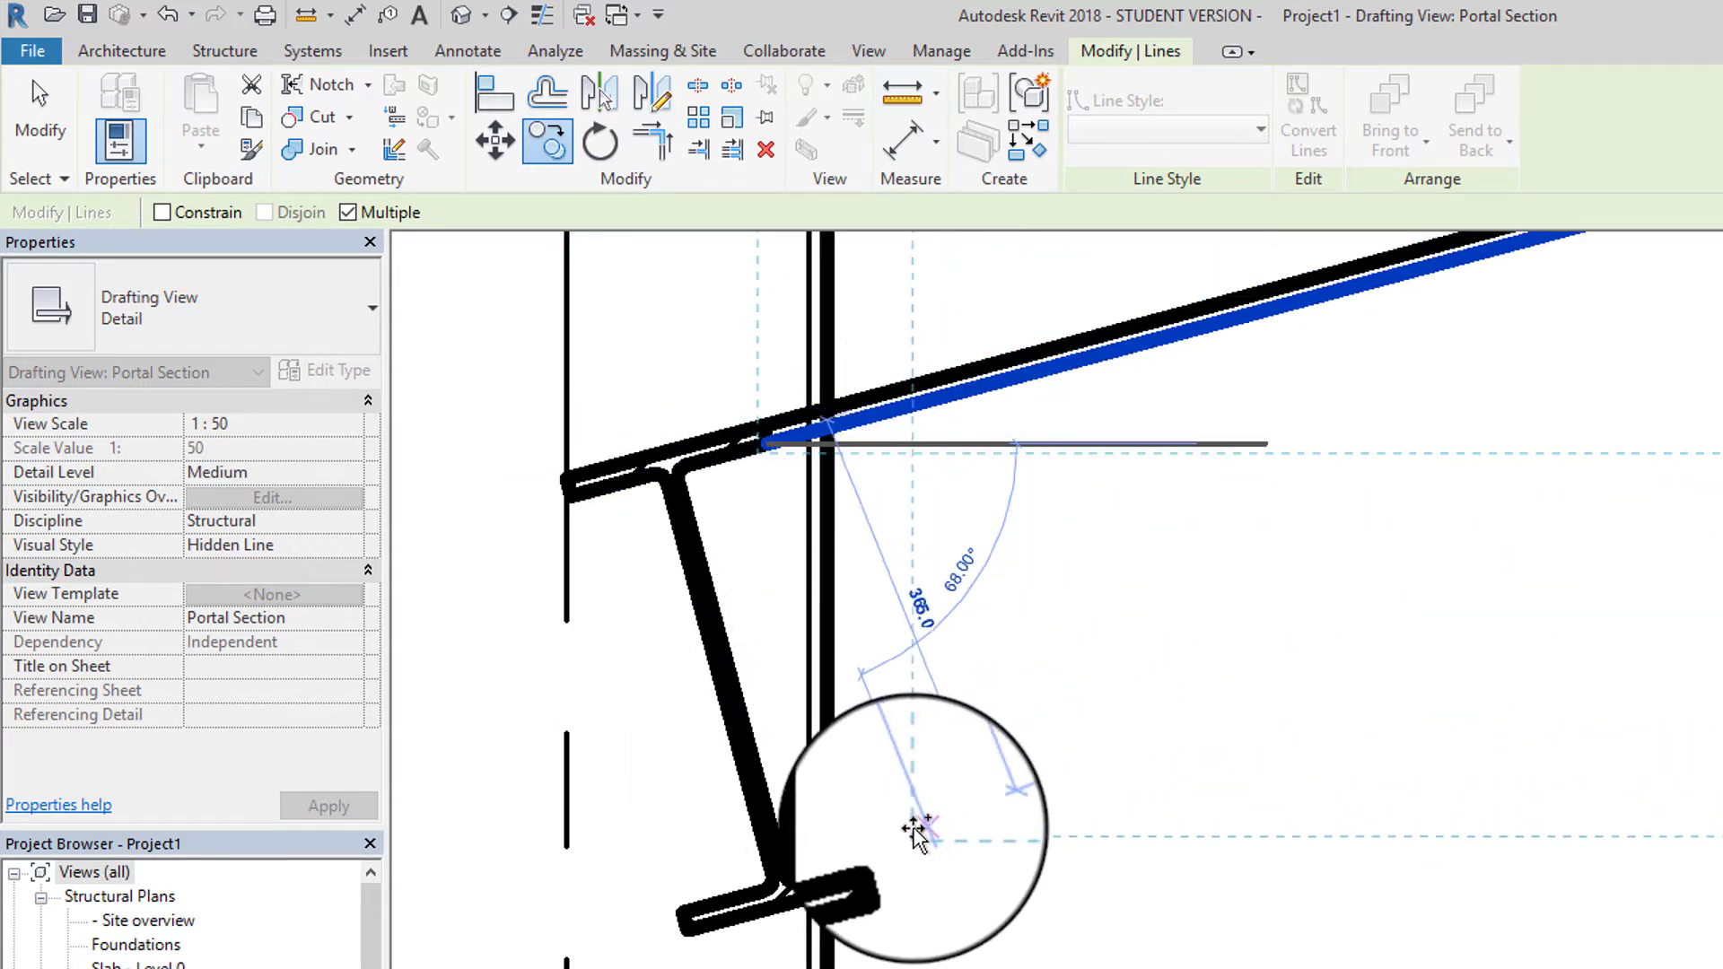
click(880, 864)
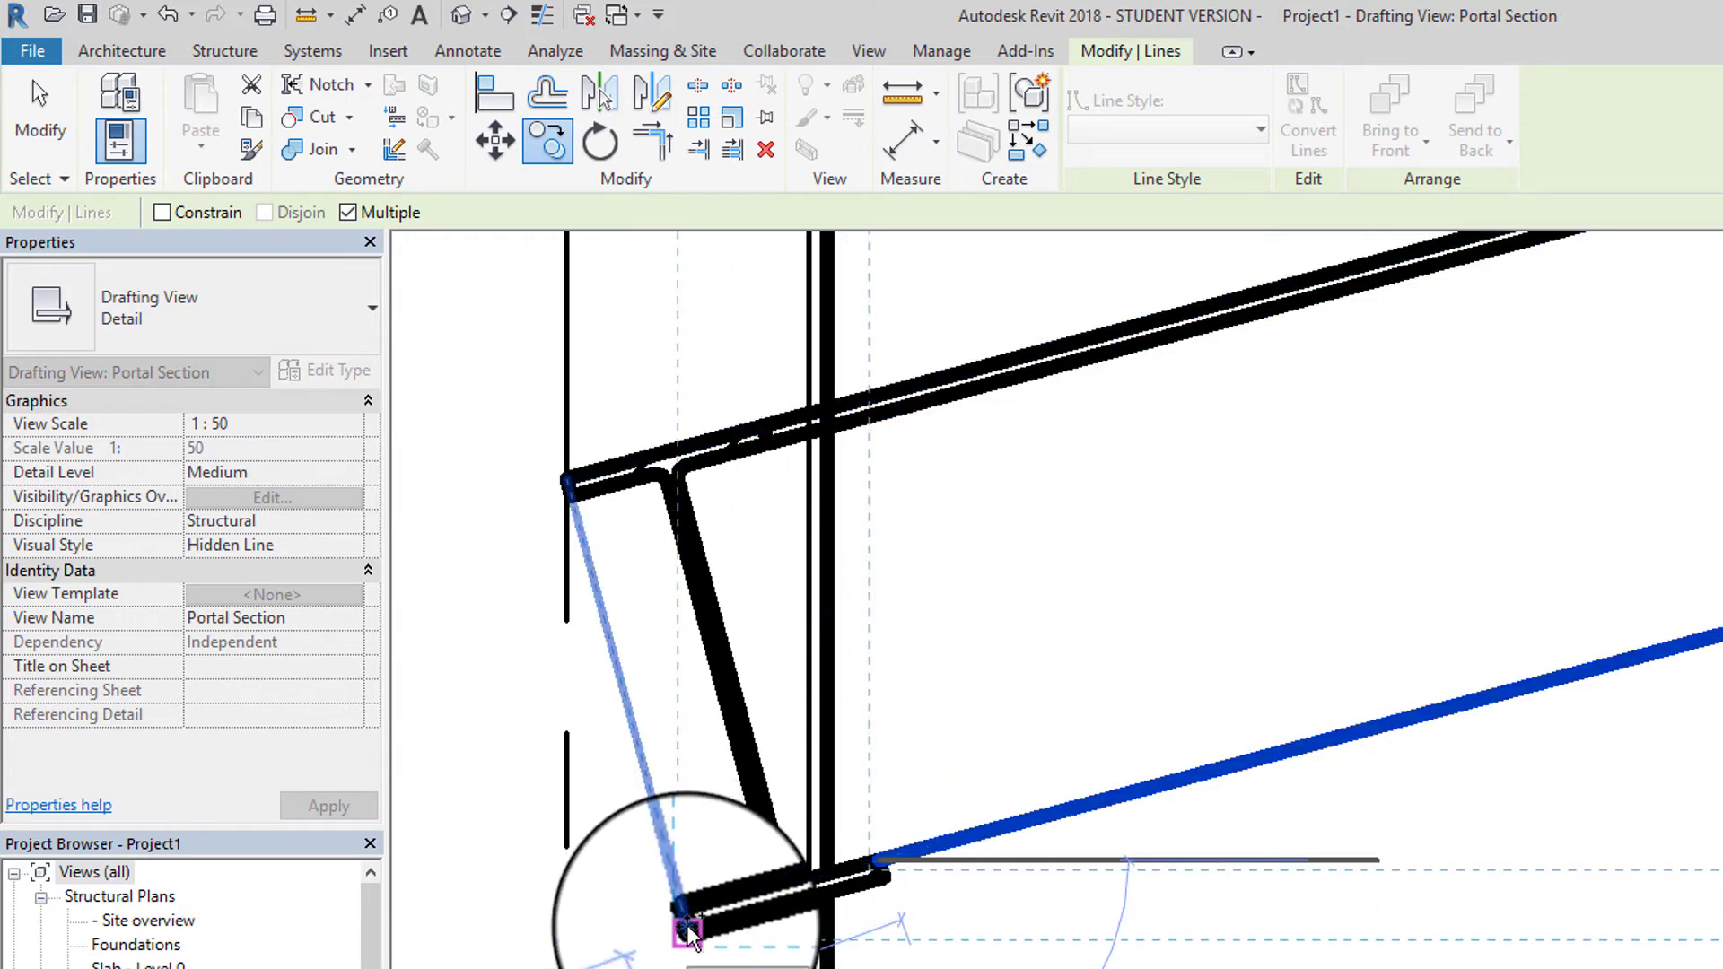
click(687, 934)
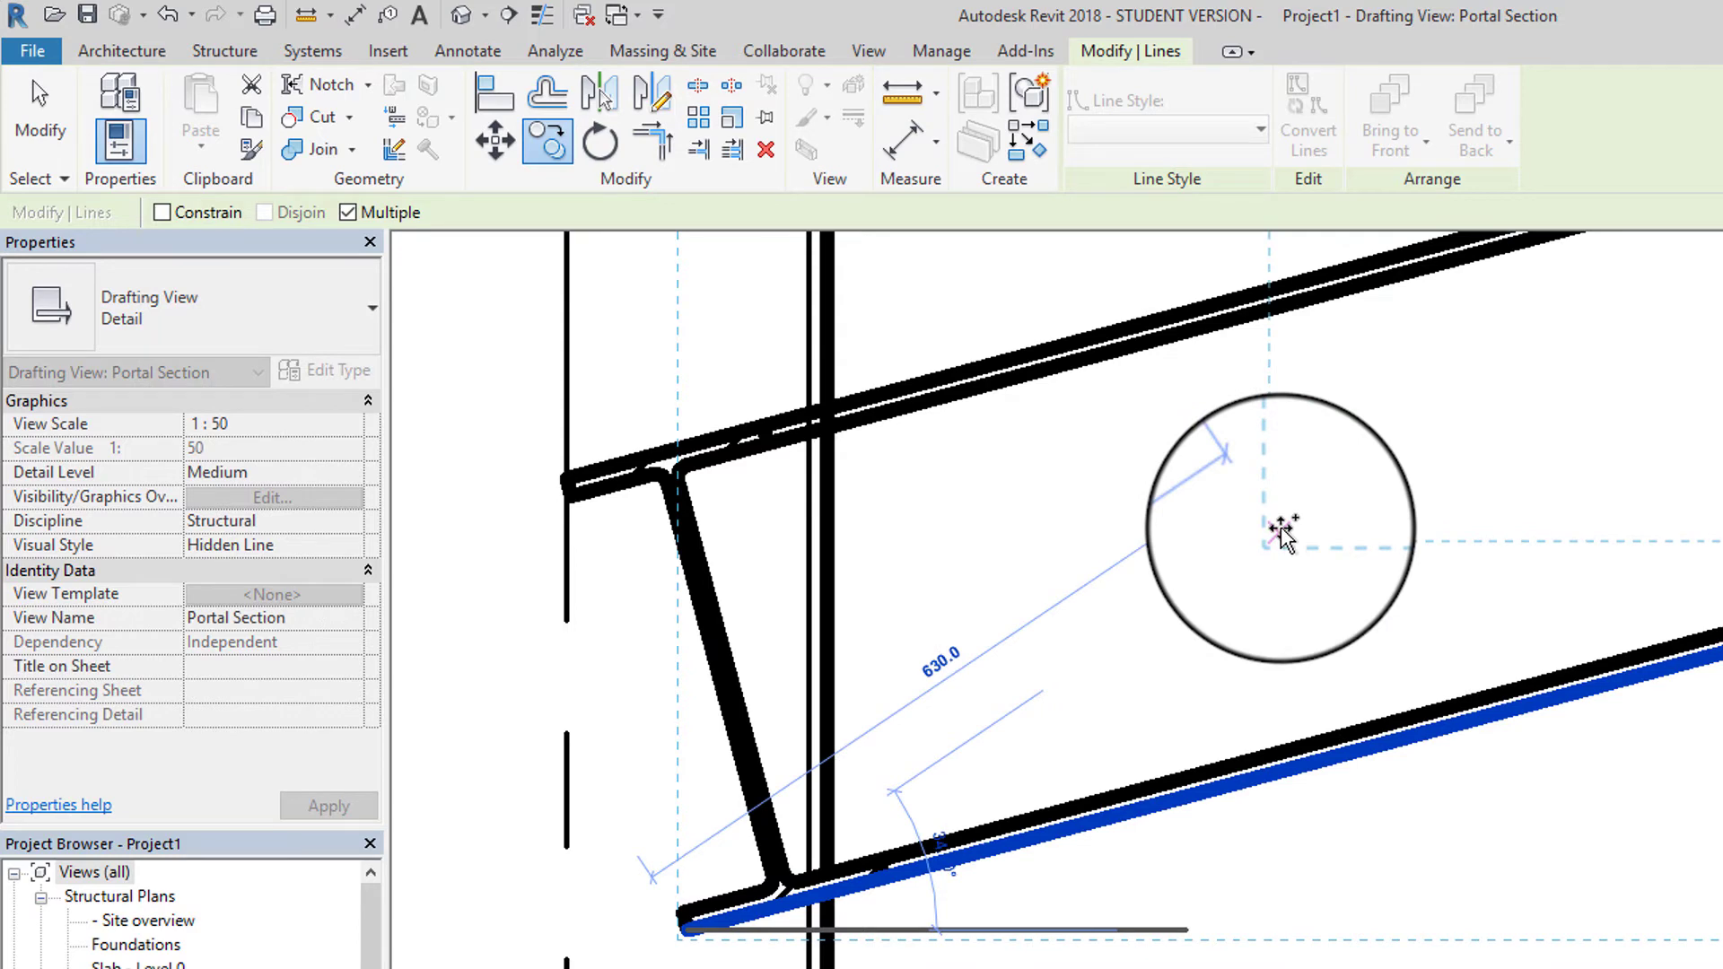
key(Escape)
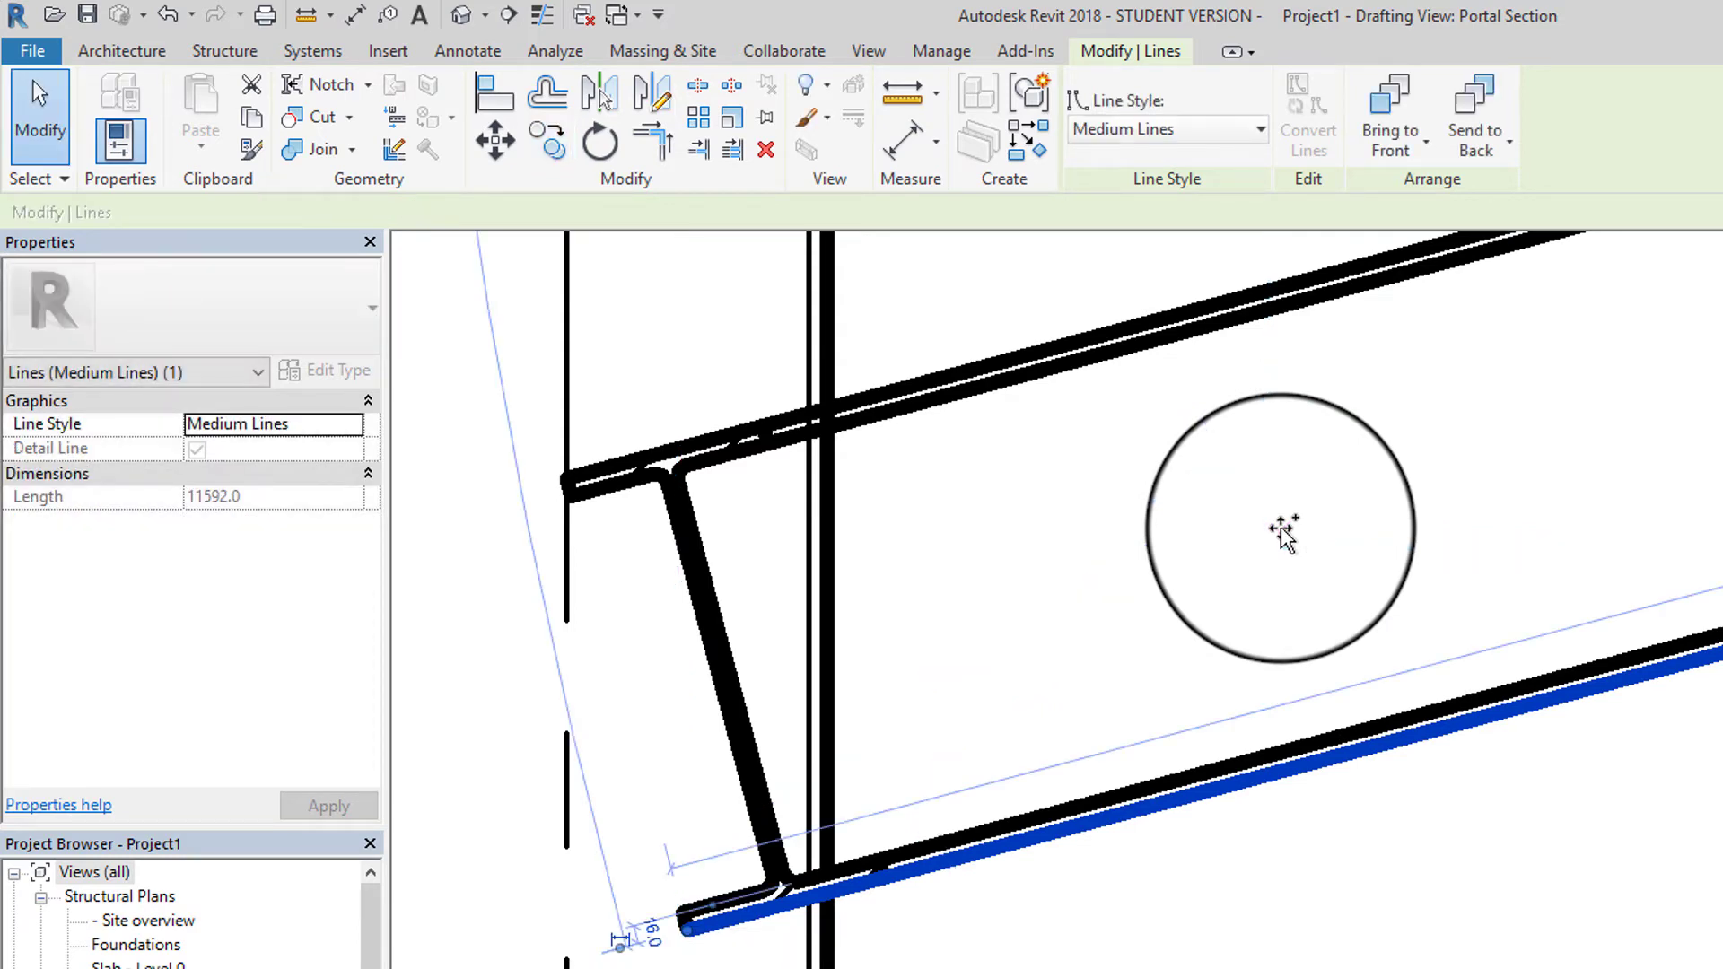
key(Escape)
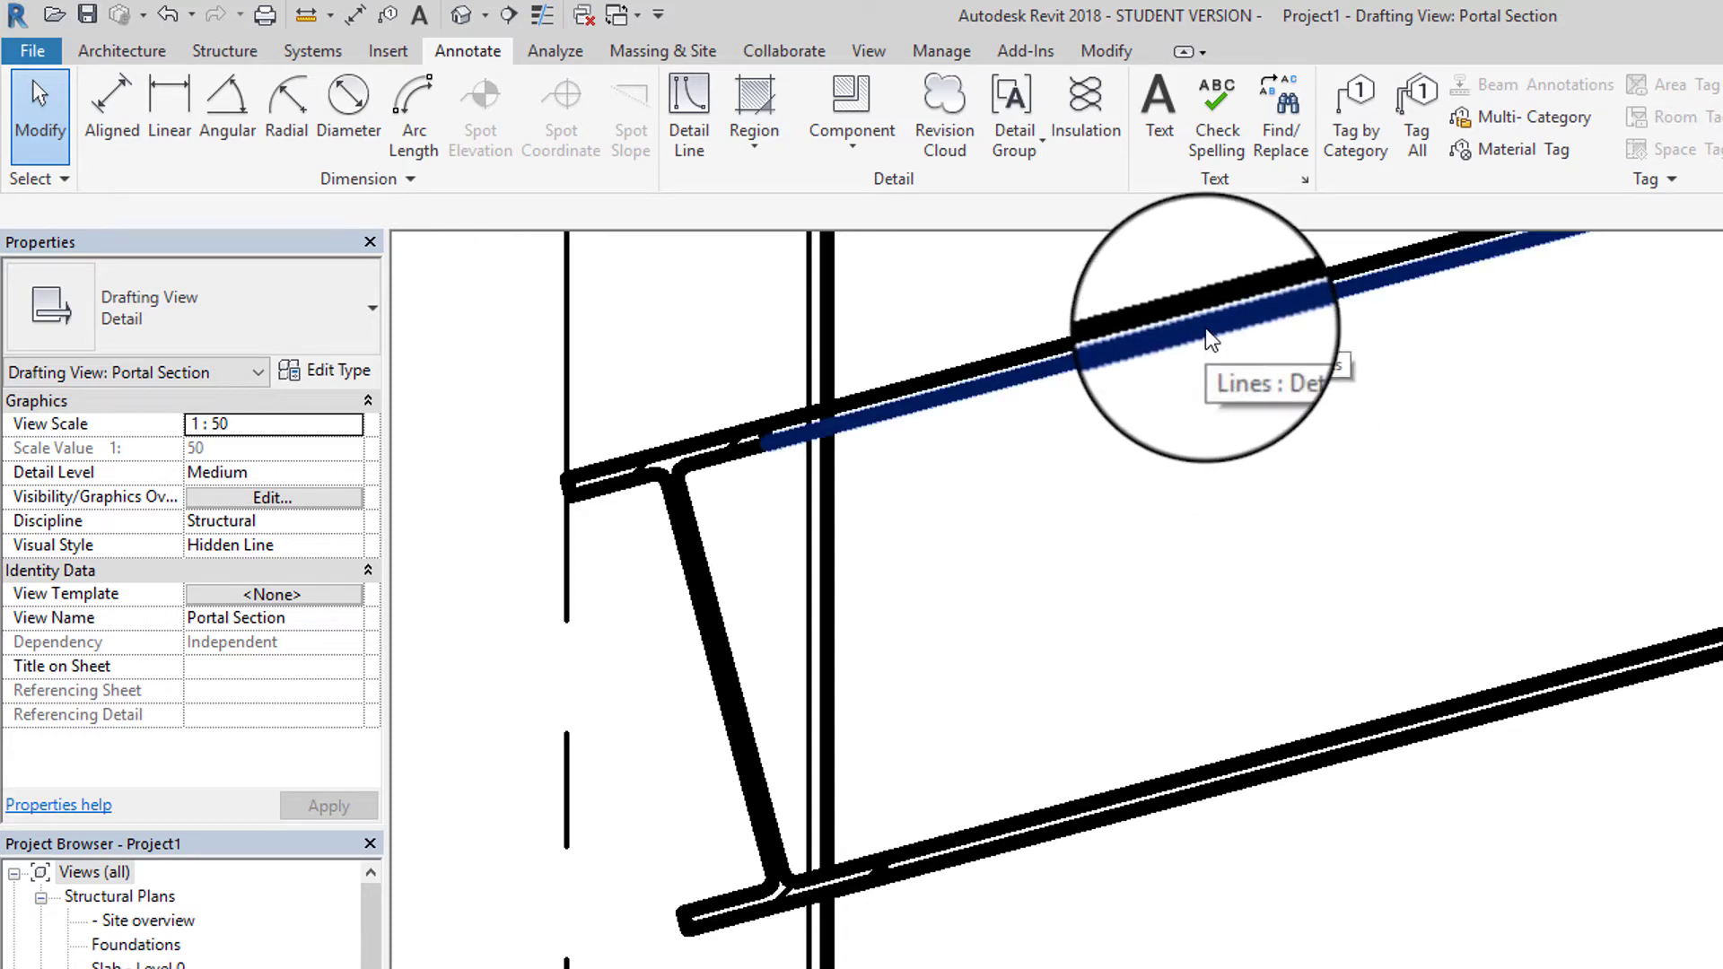
Change the rafter's two inner flange lines to the Thin Lines style
click(1209, 332)
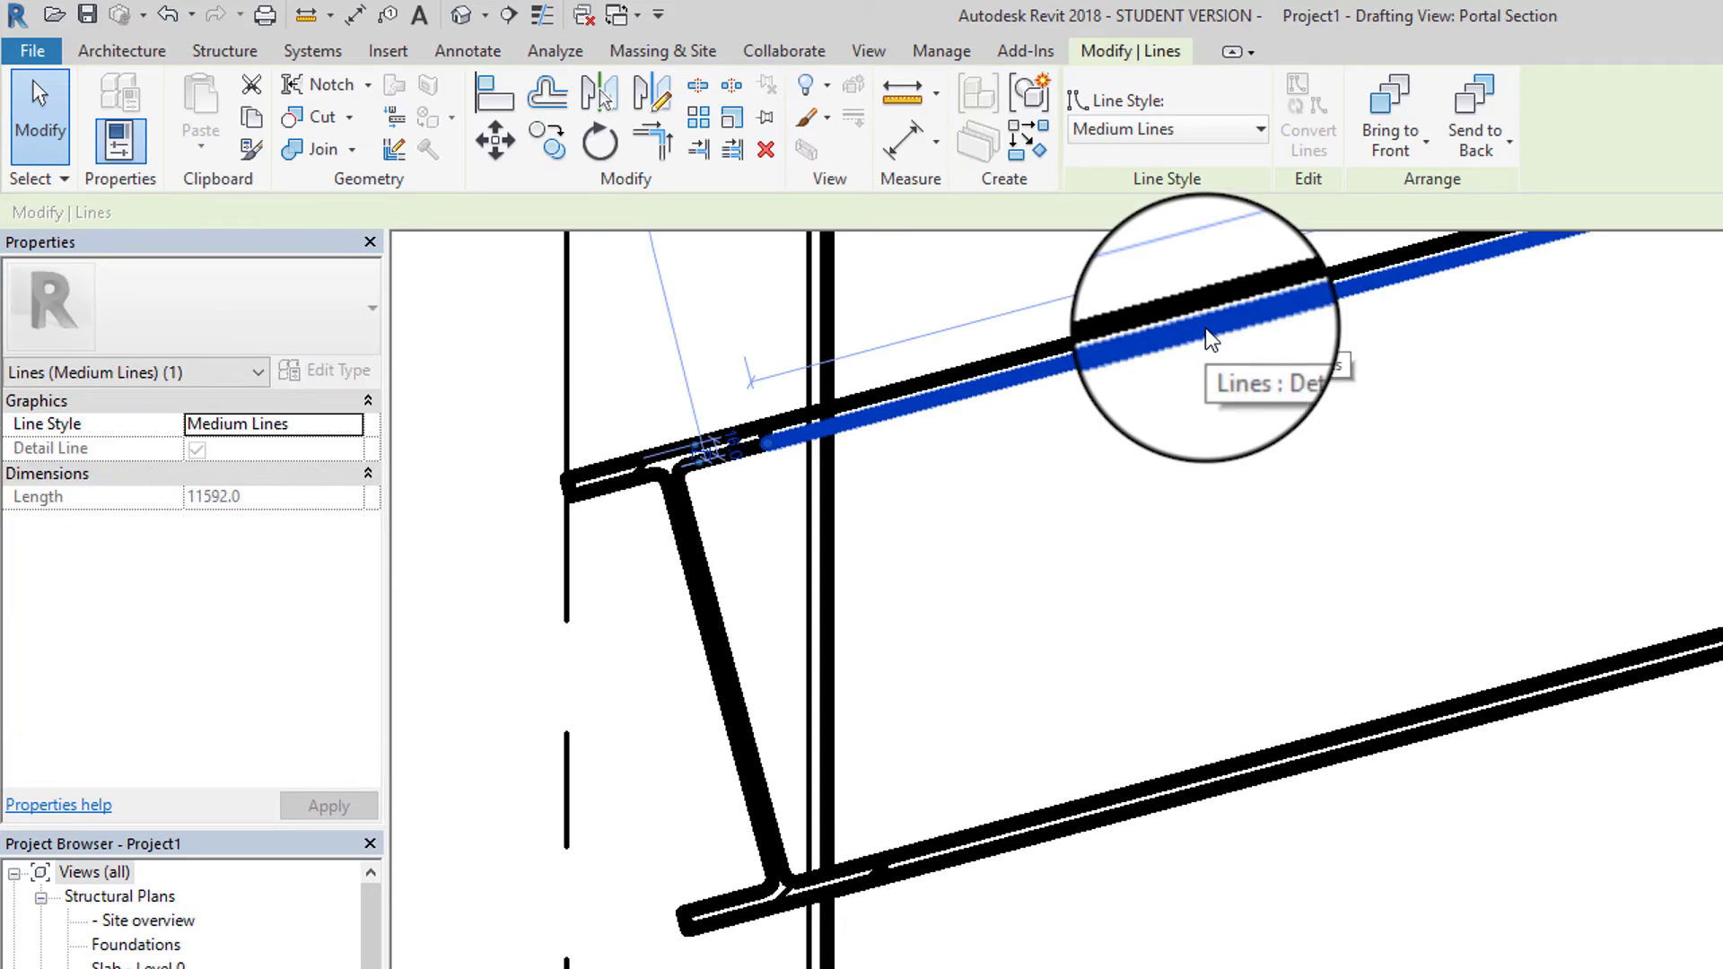
click(1200, 129)
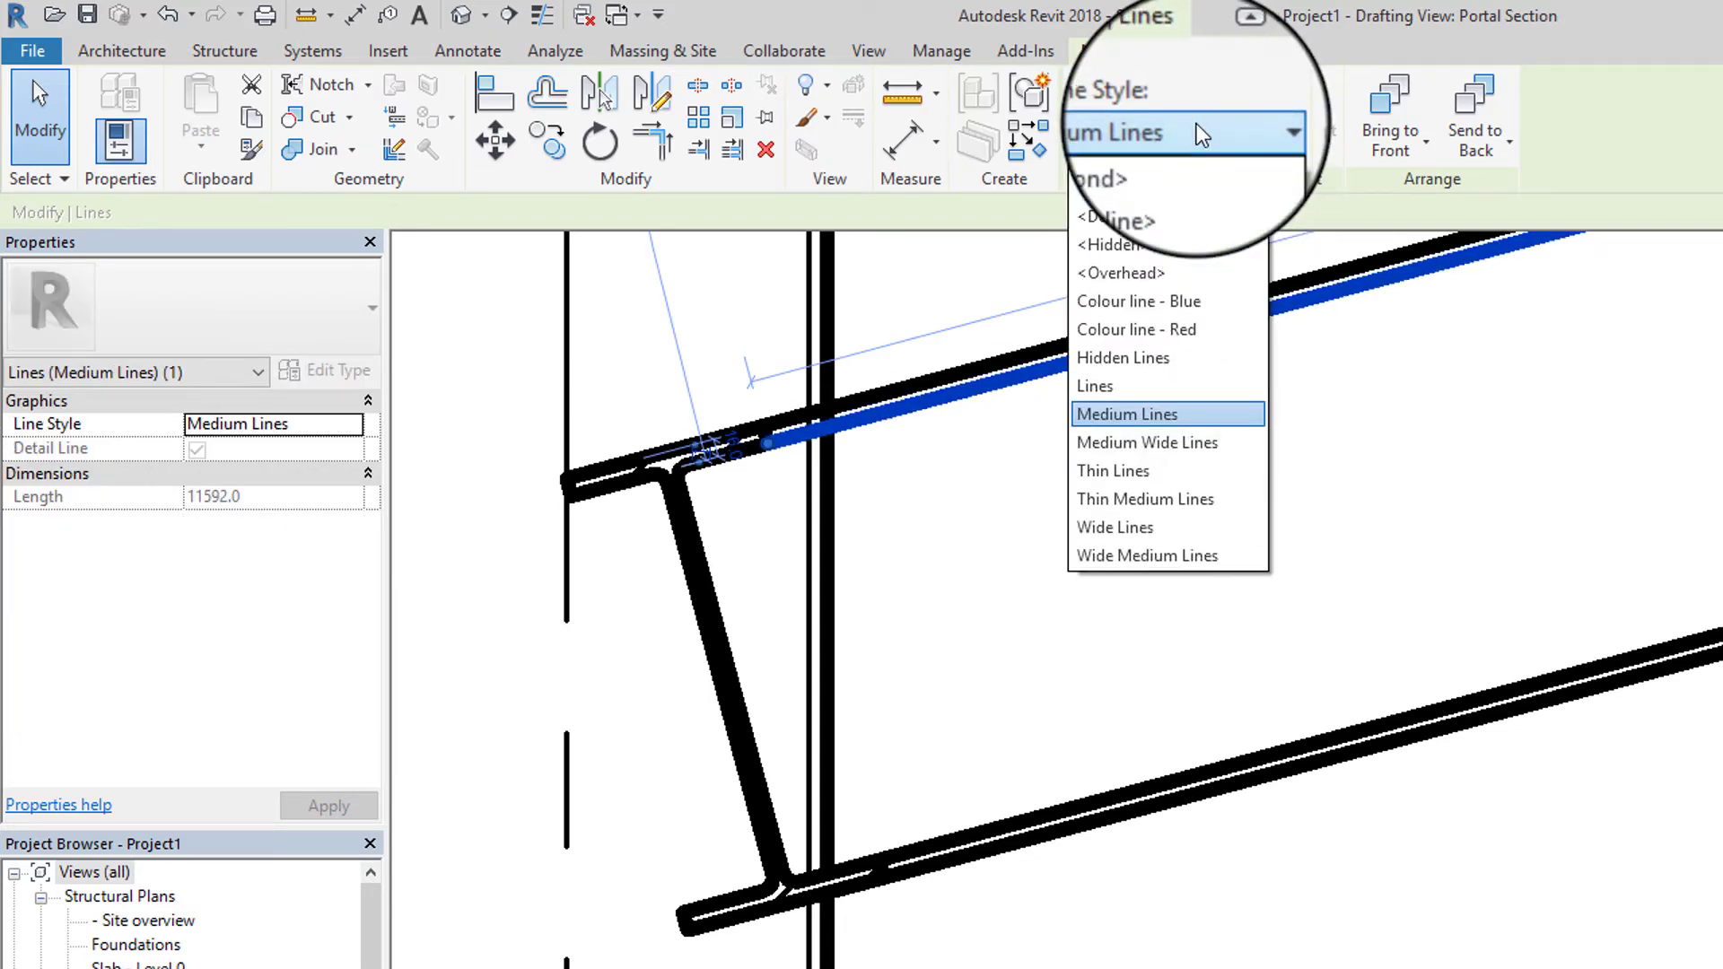
click(1117, 470)
click(1269, 755)
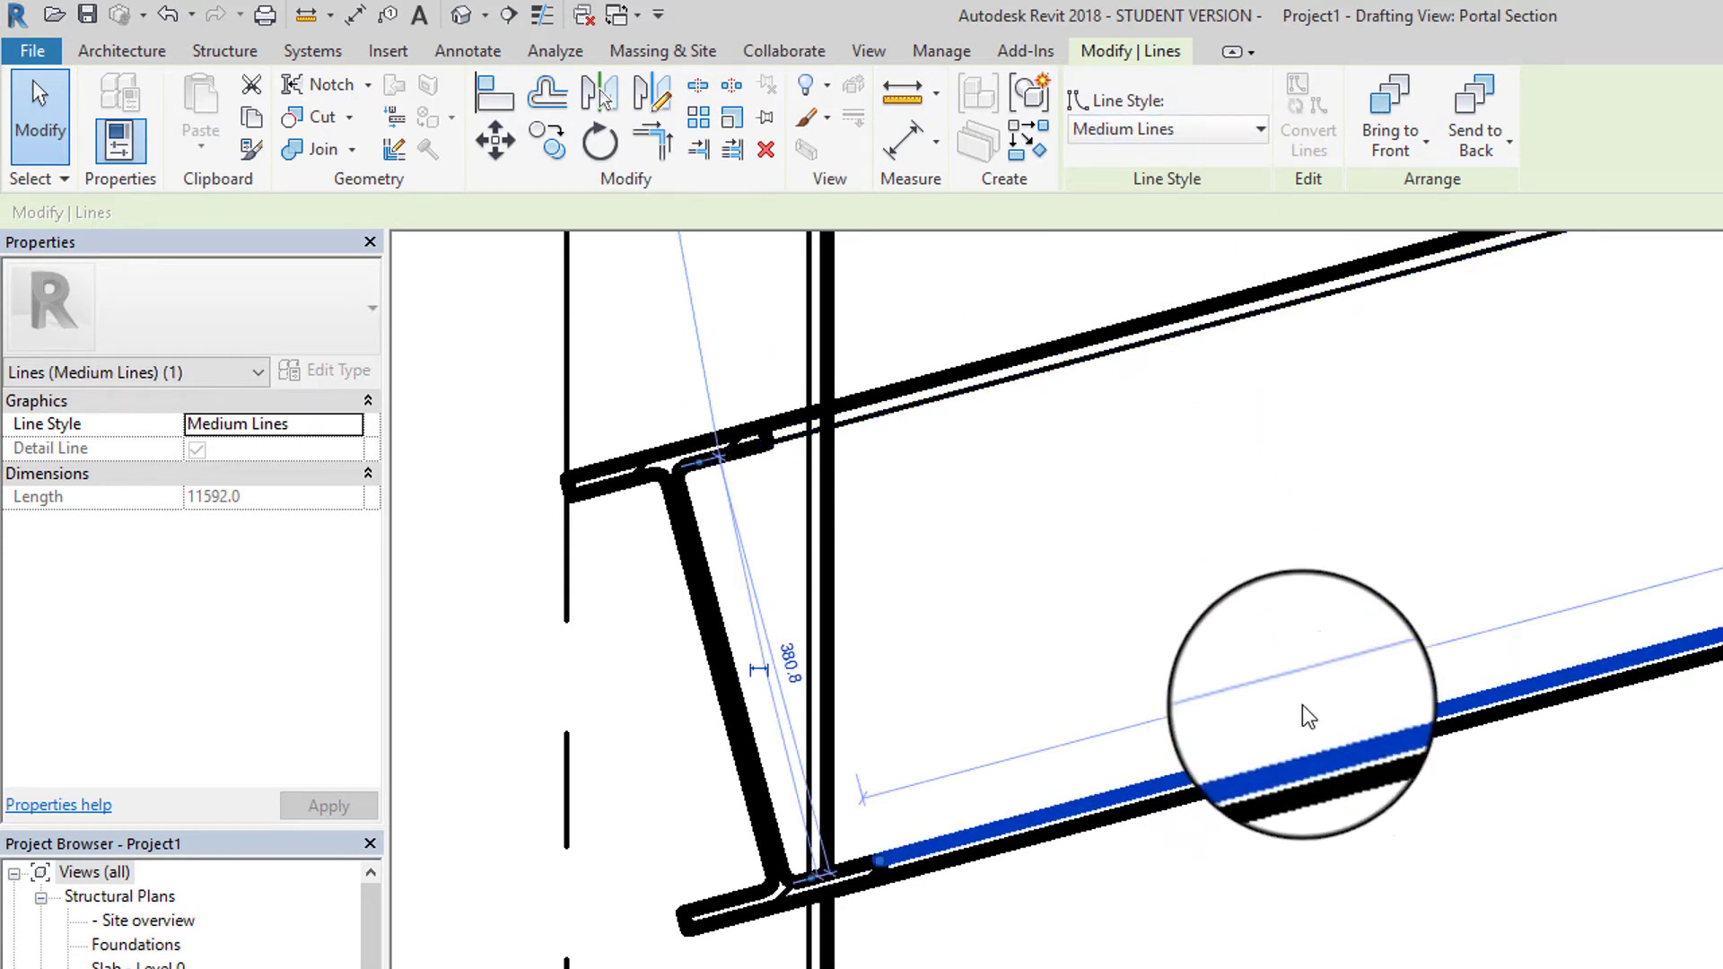
click(1222, 130)
click(1157, 473)
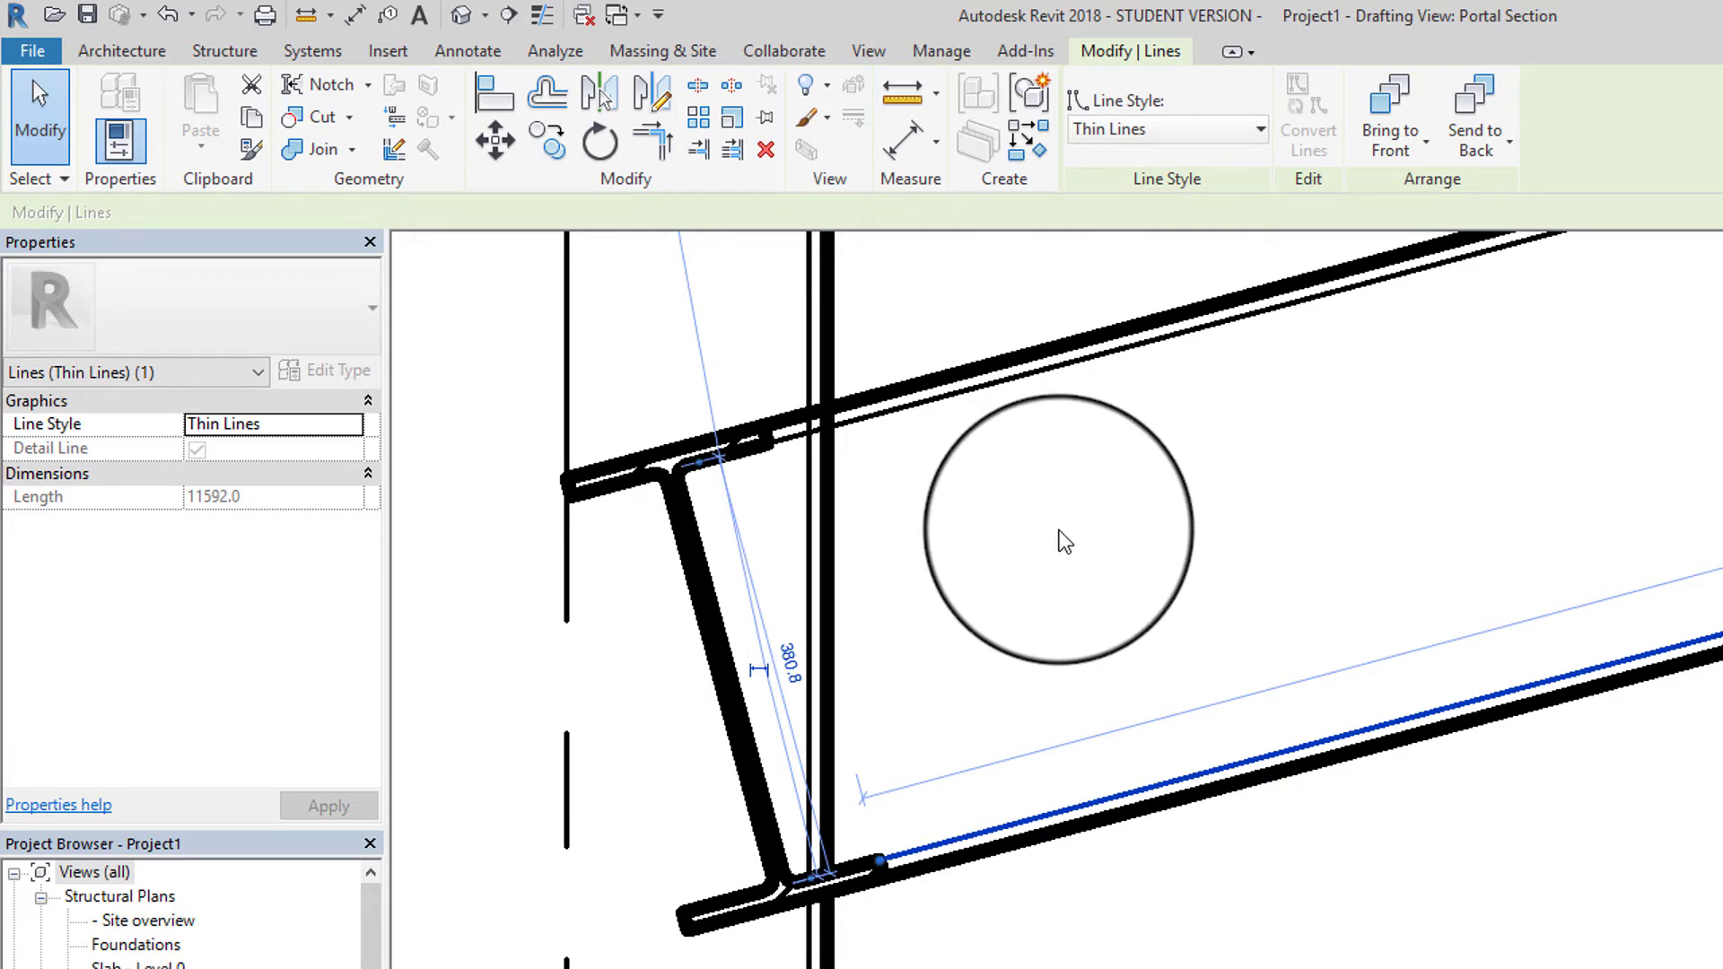
click(1063, 541)
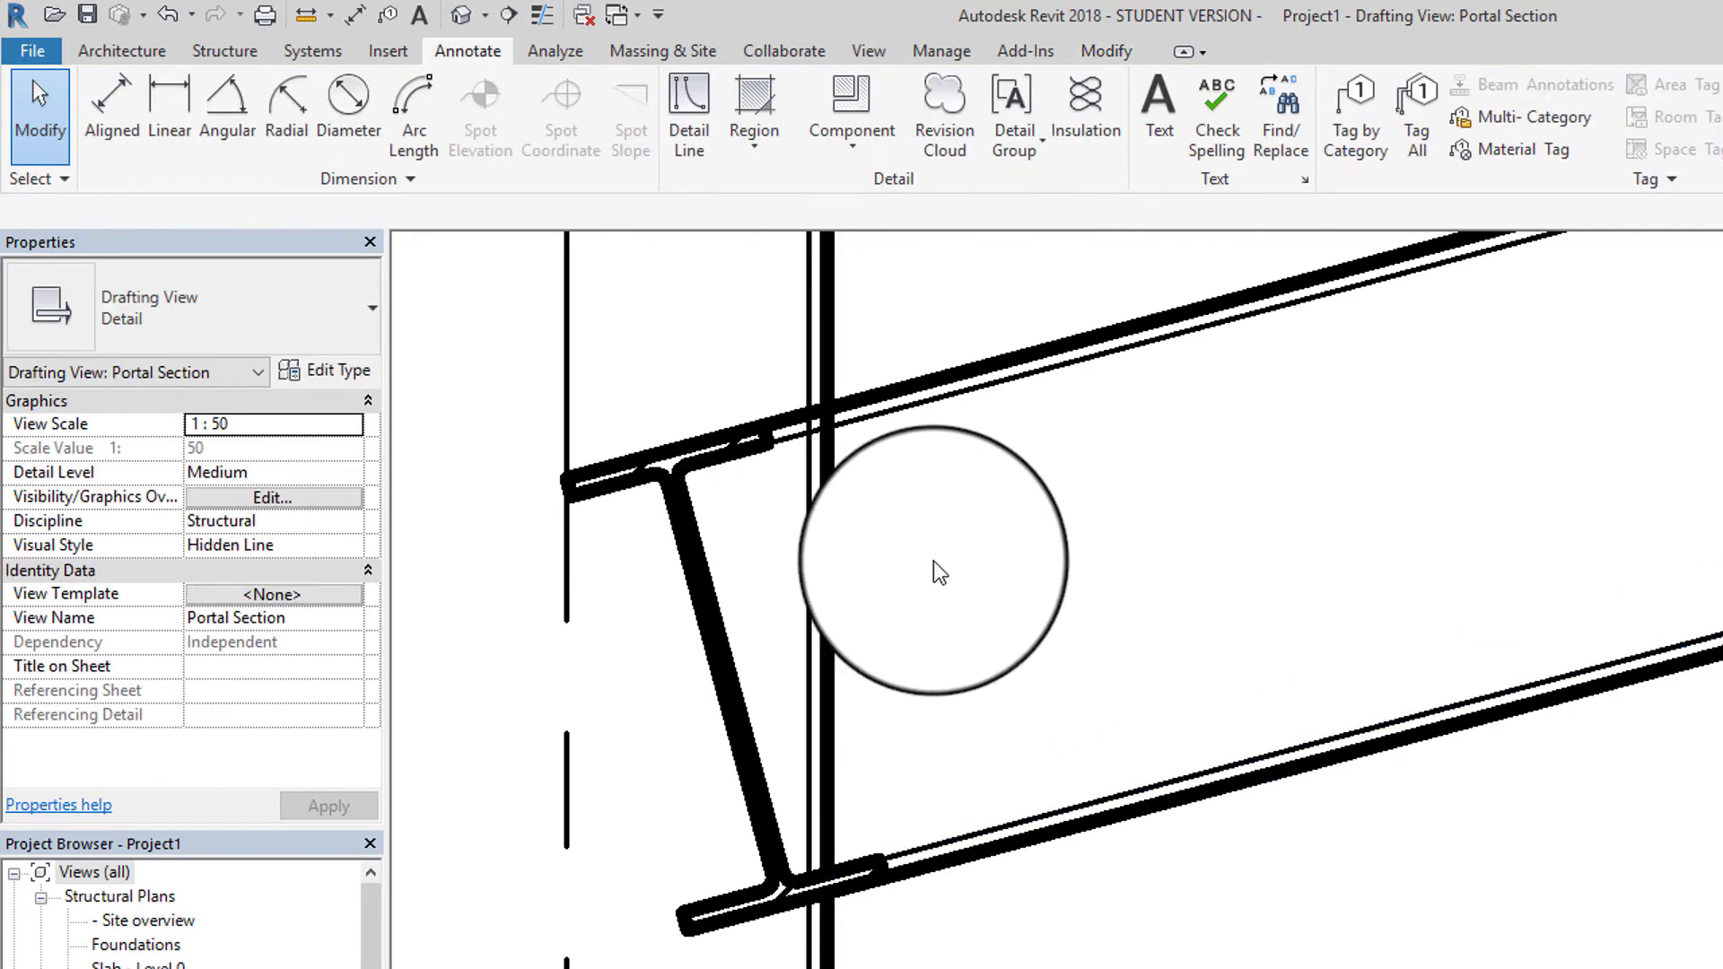
Delete the rotated universal beam component, keeping the four sloping rafter lines
click(736, 668)
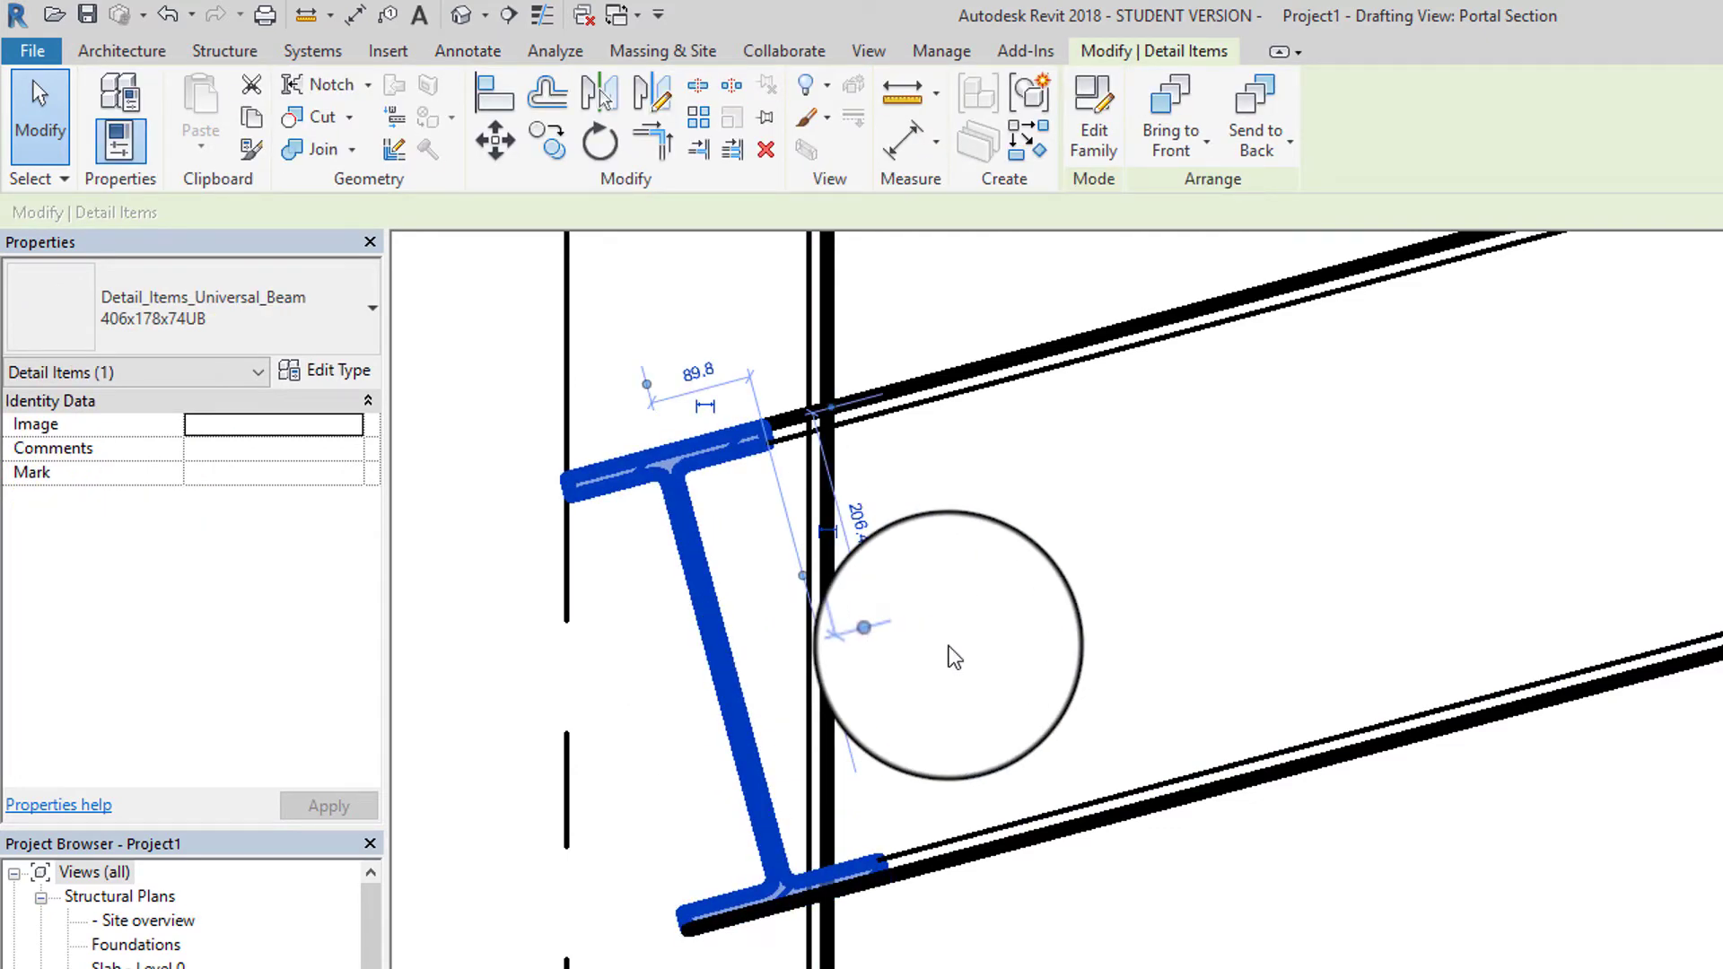
key(Delete)
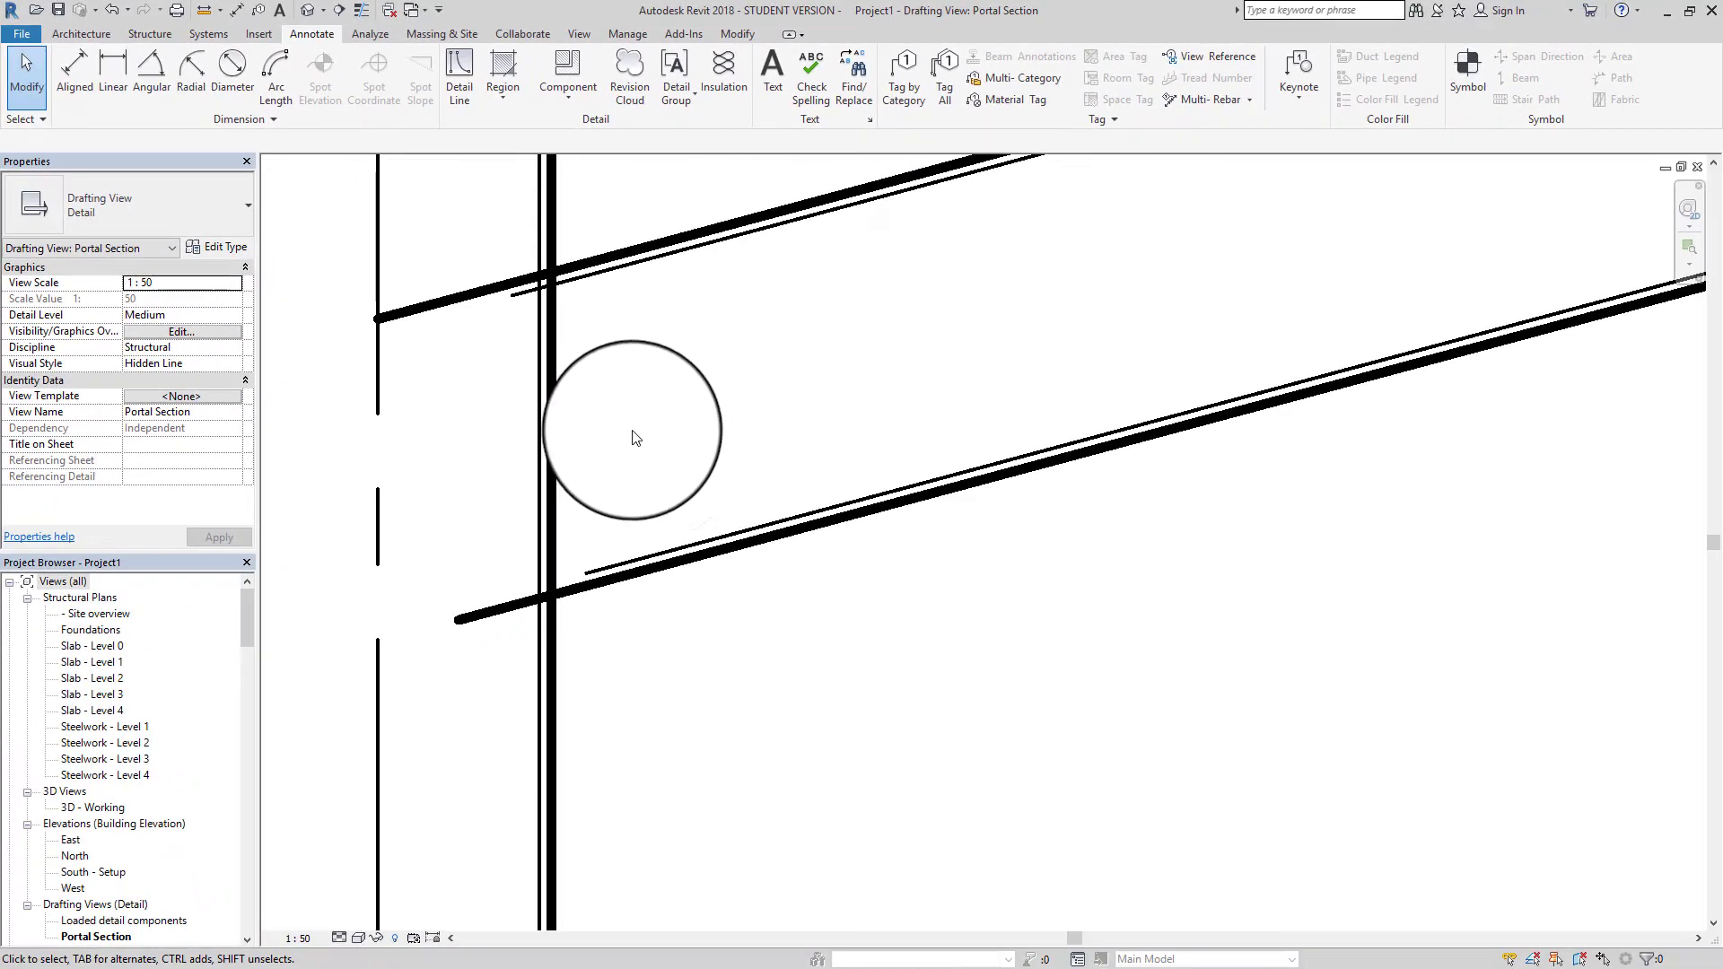
scroll(664, 467, up, 1)
scroll(662, 467, down, 3)
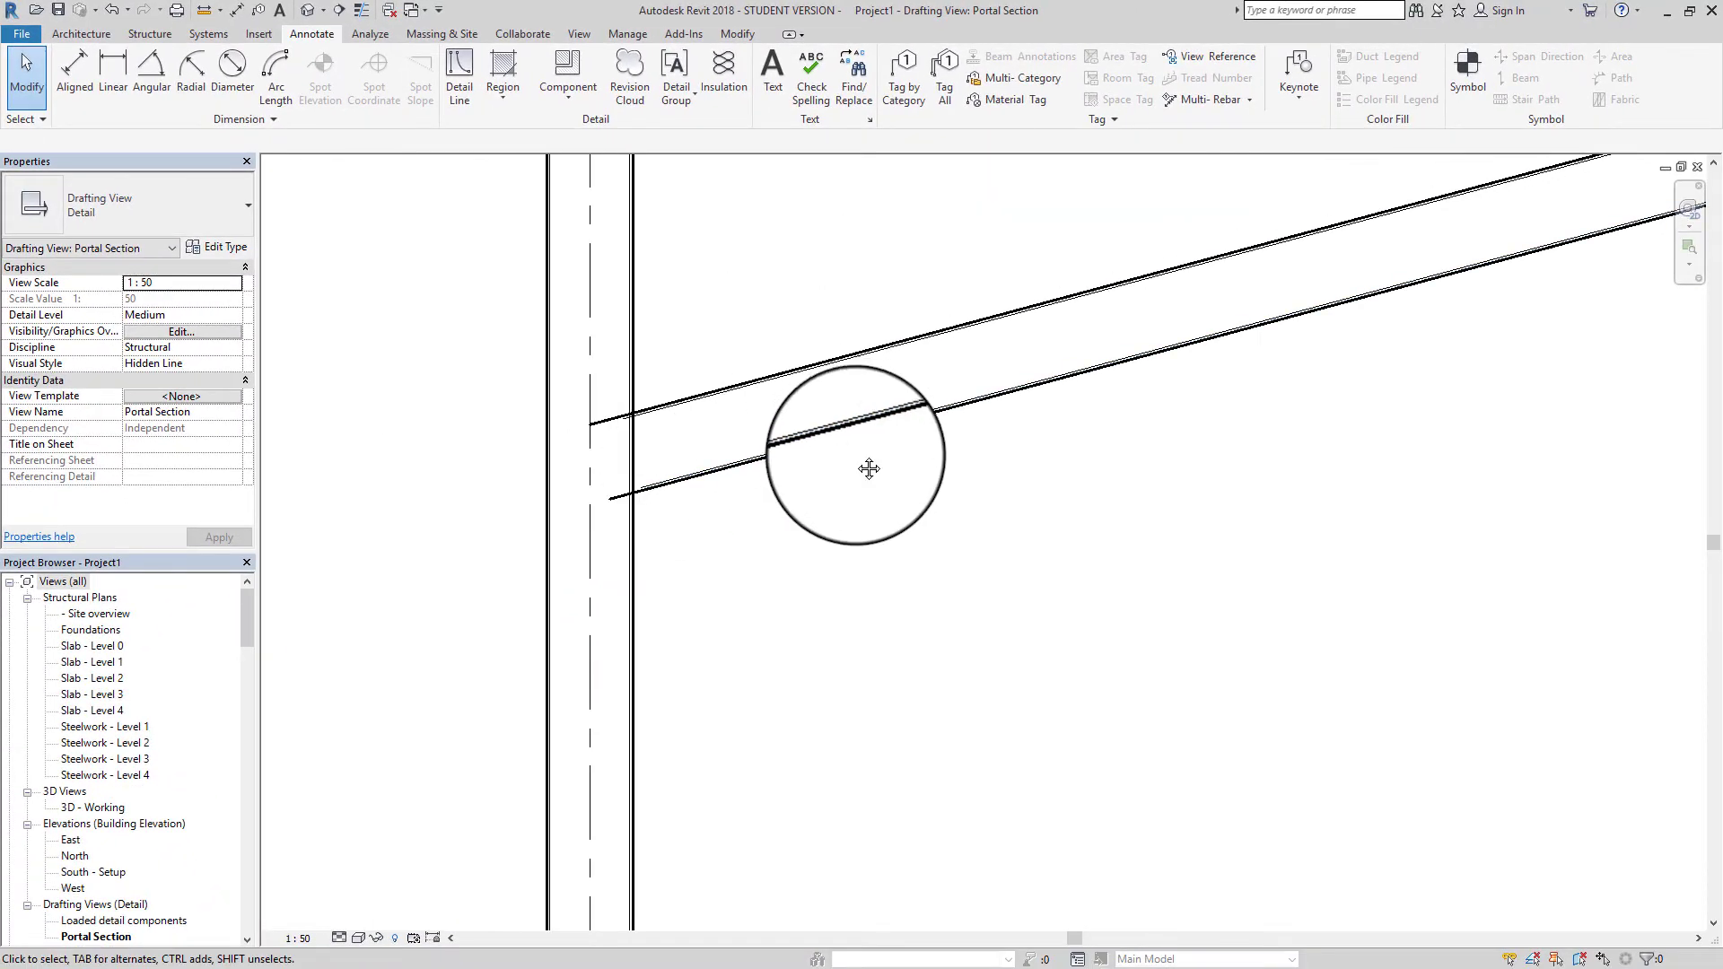
middle_drag(869, 469, 1007, 454)
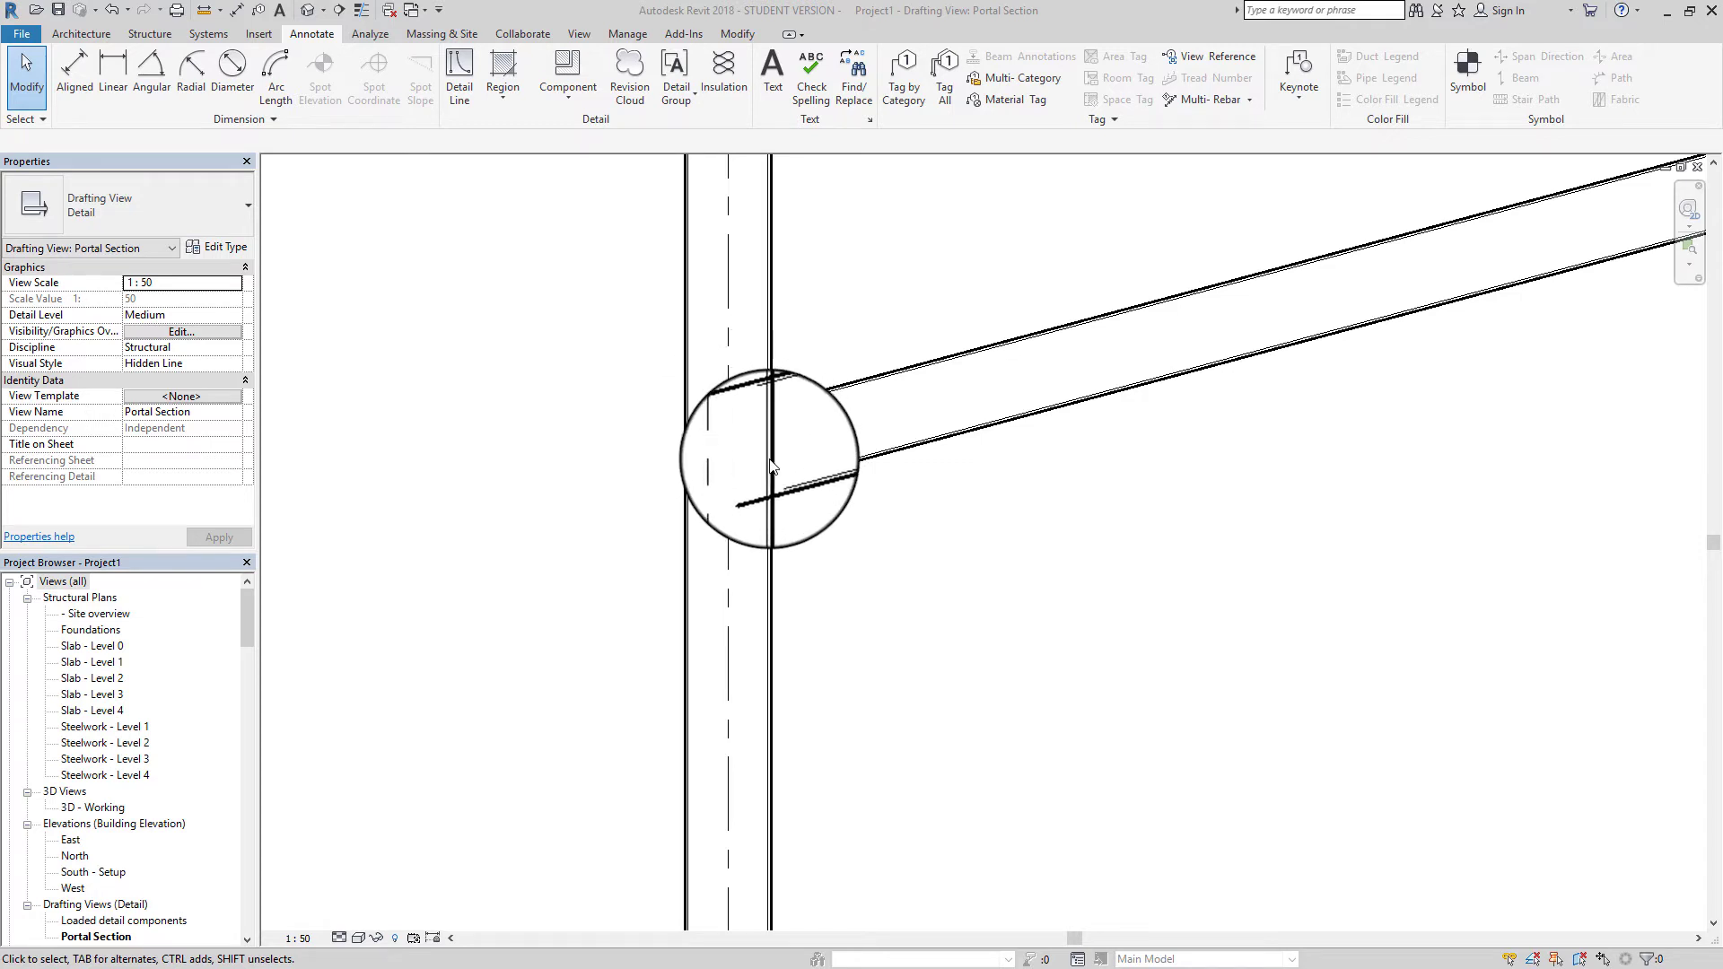
Copy the column's right outer flange line horizontally a short distance to the right to outline the rafter's end plate
scroll(770, 466, up, 4)
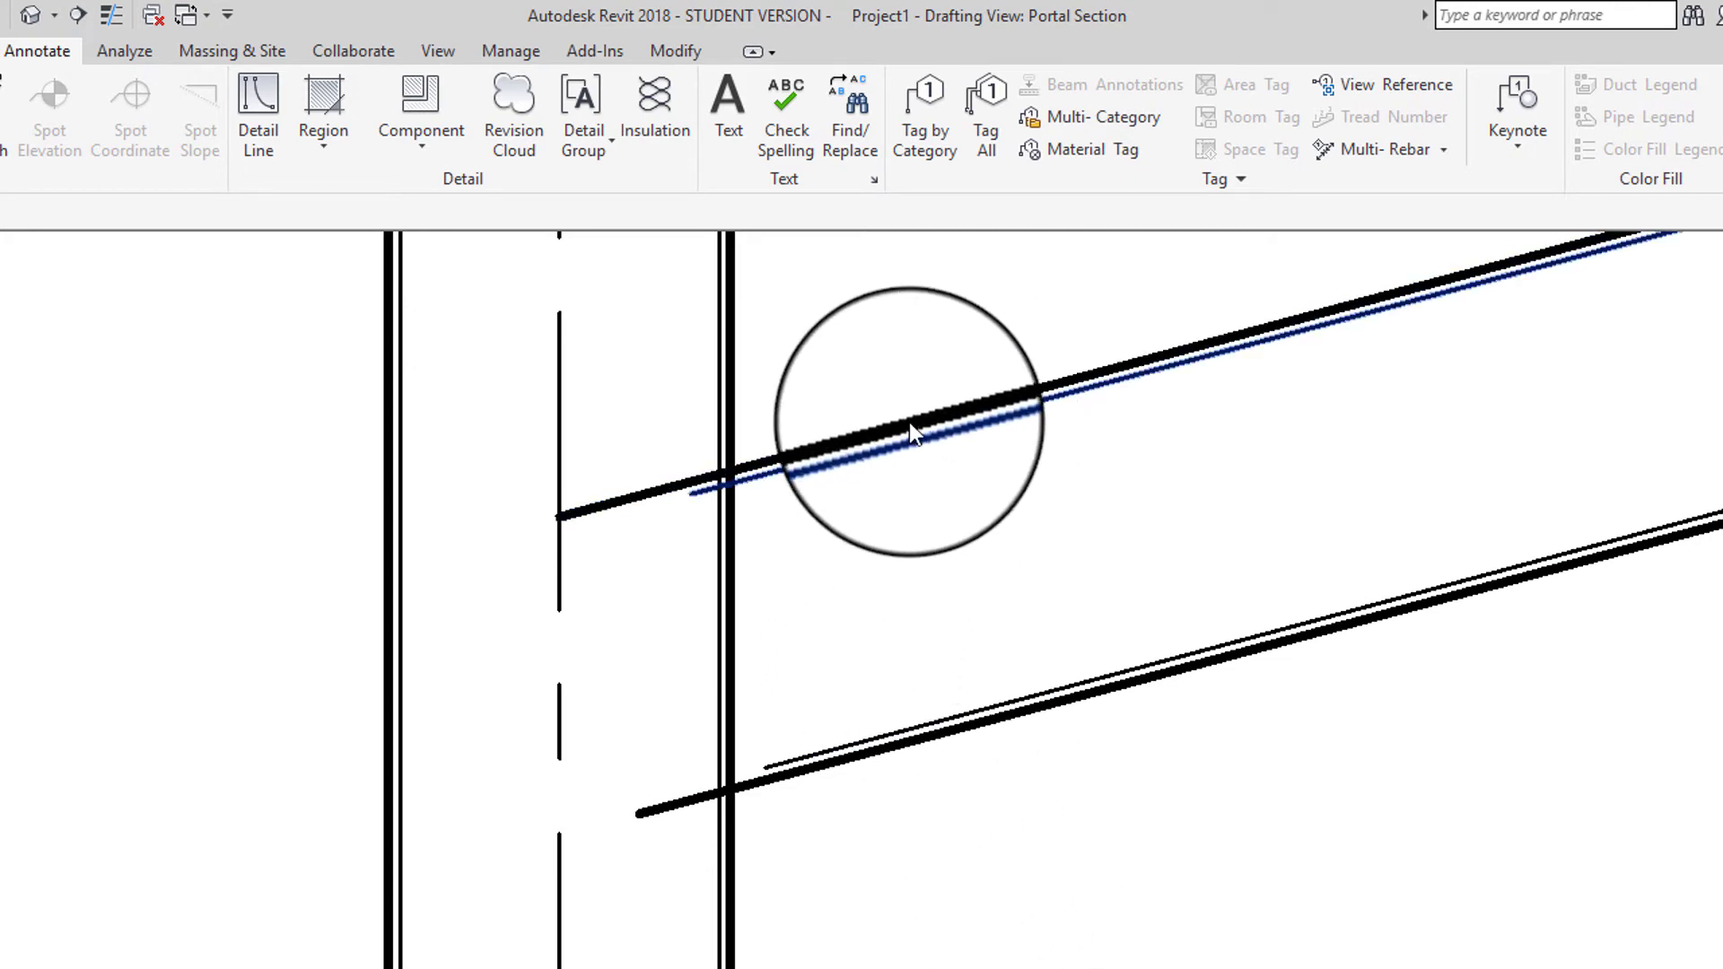
click(730, 418)
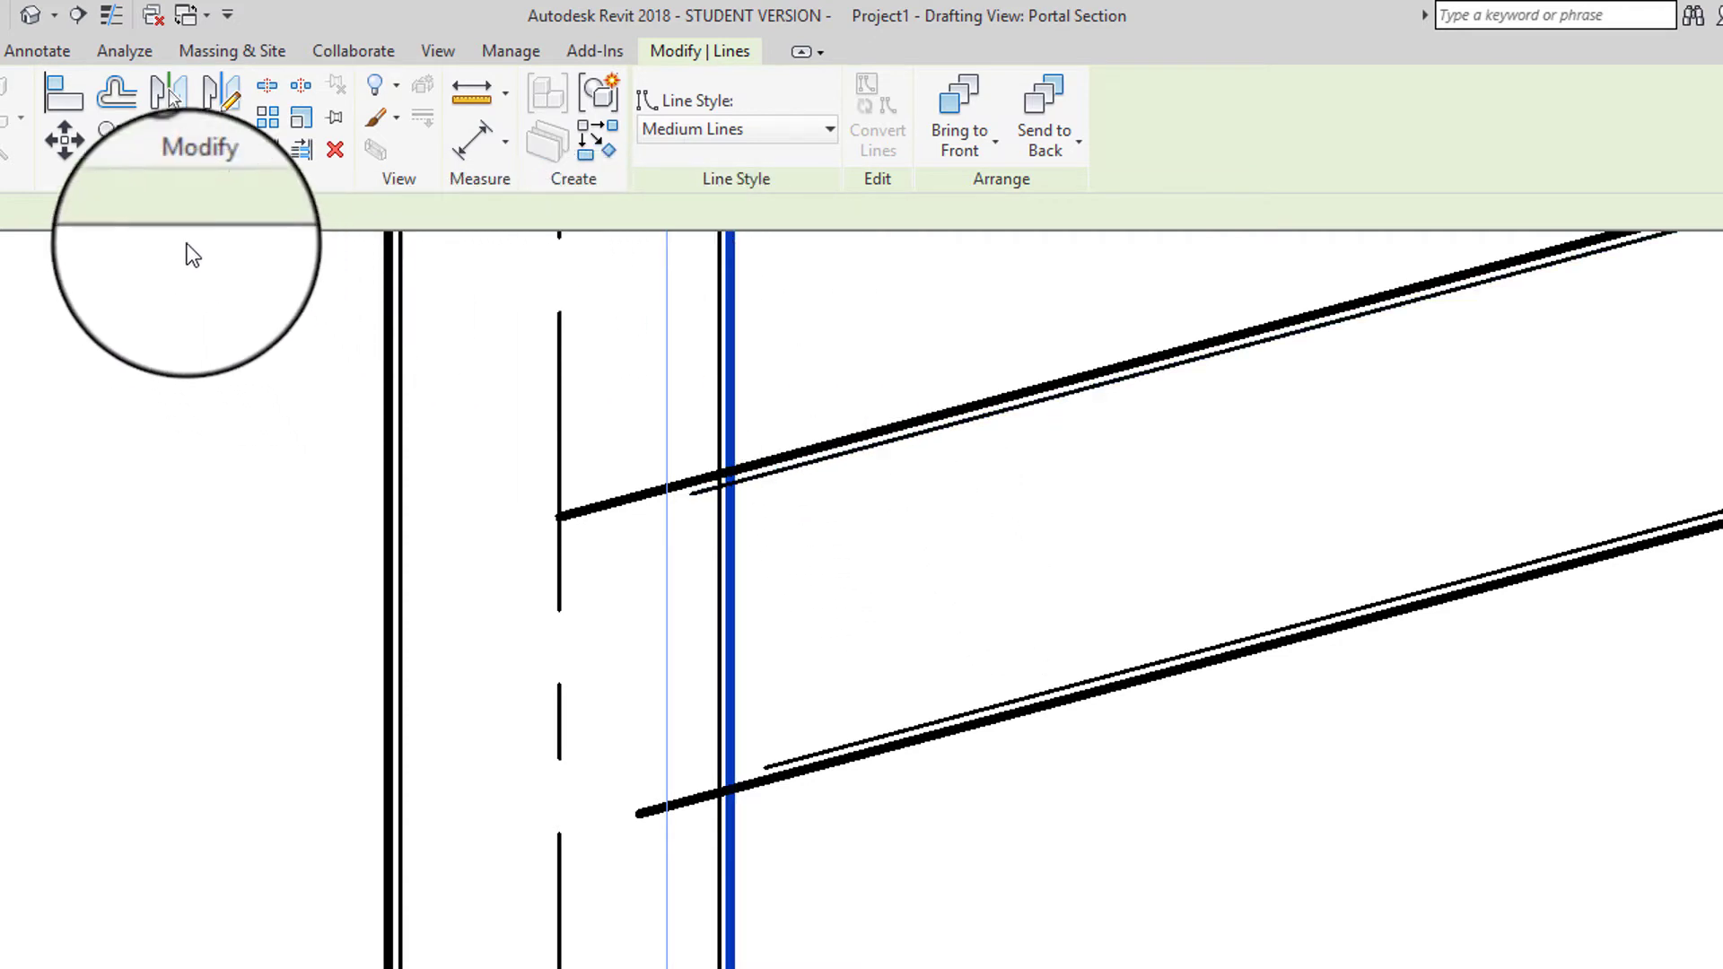
click(122, 143)
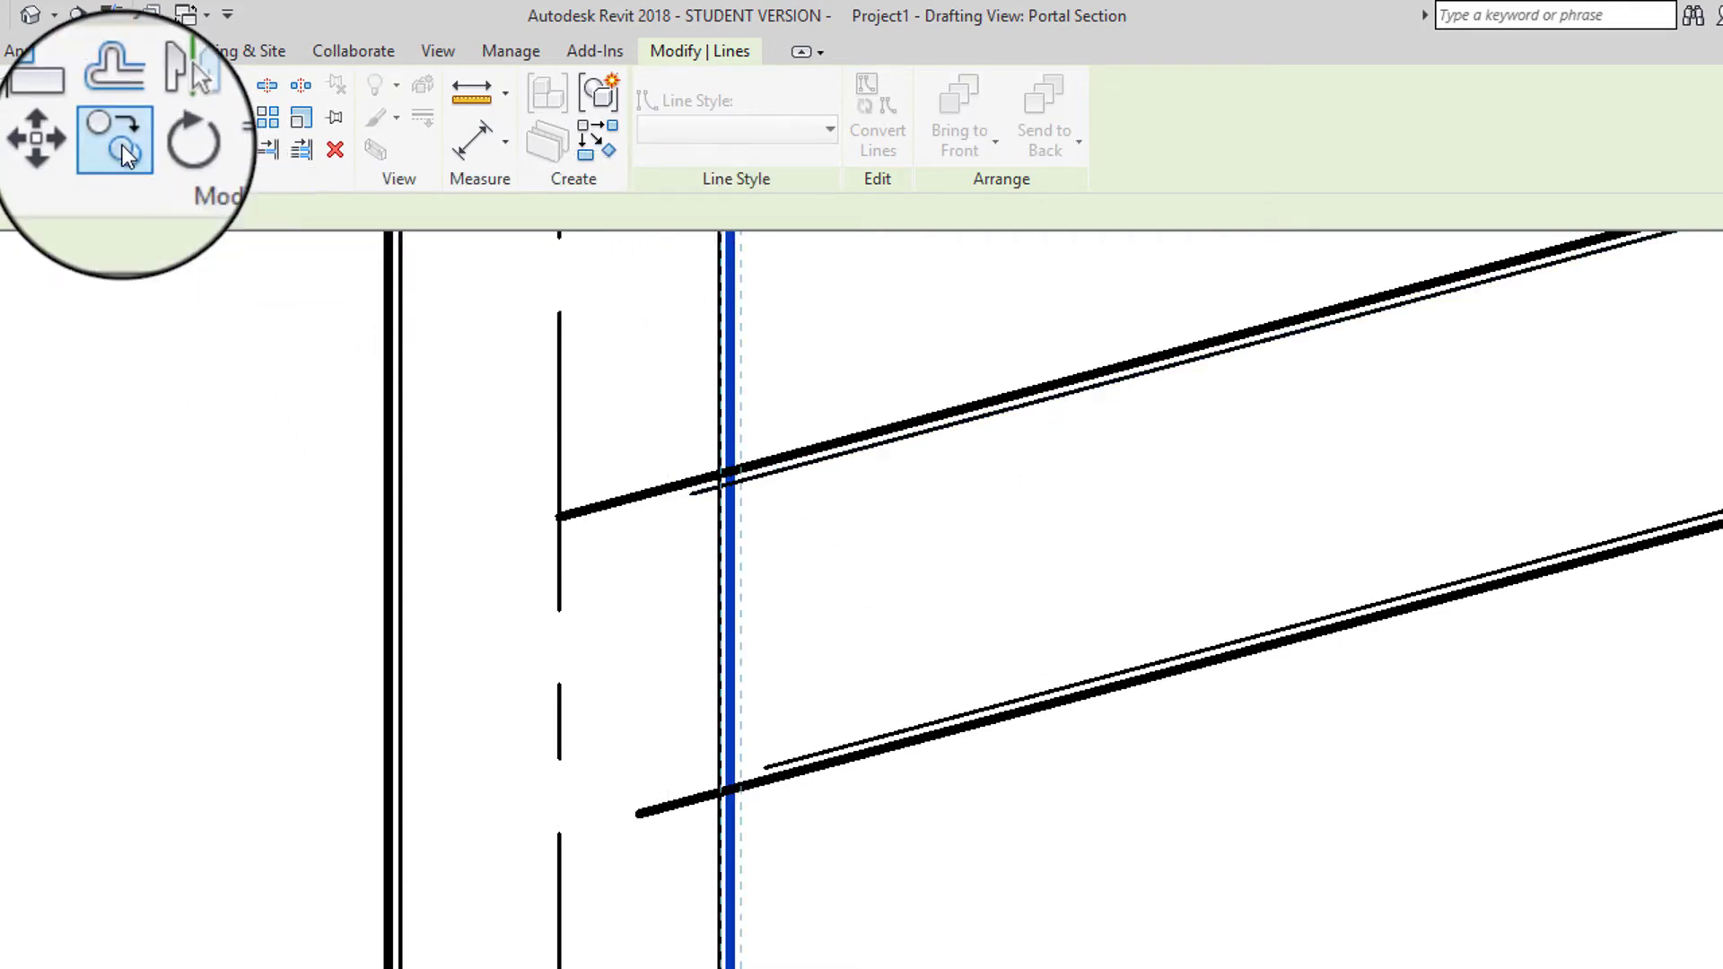
click(725, 470)
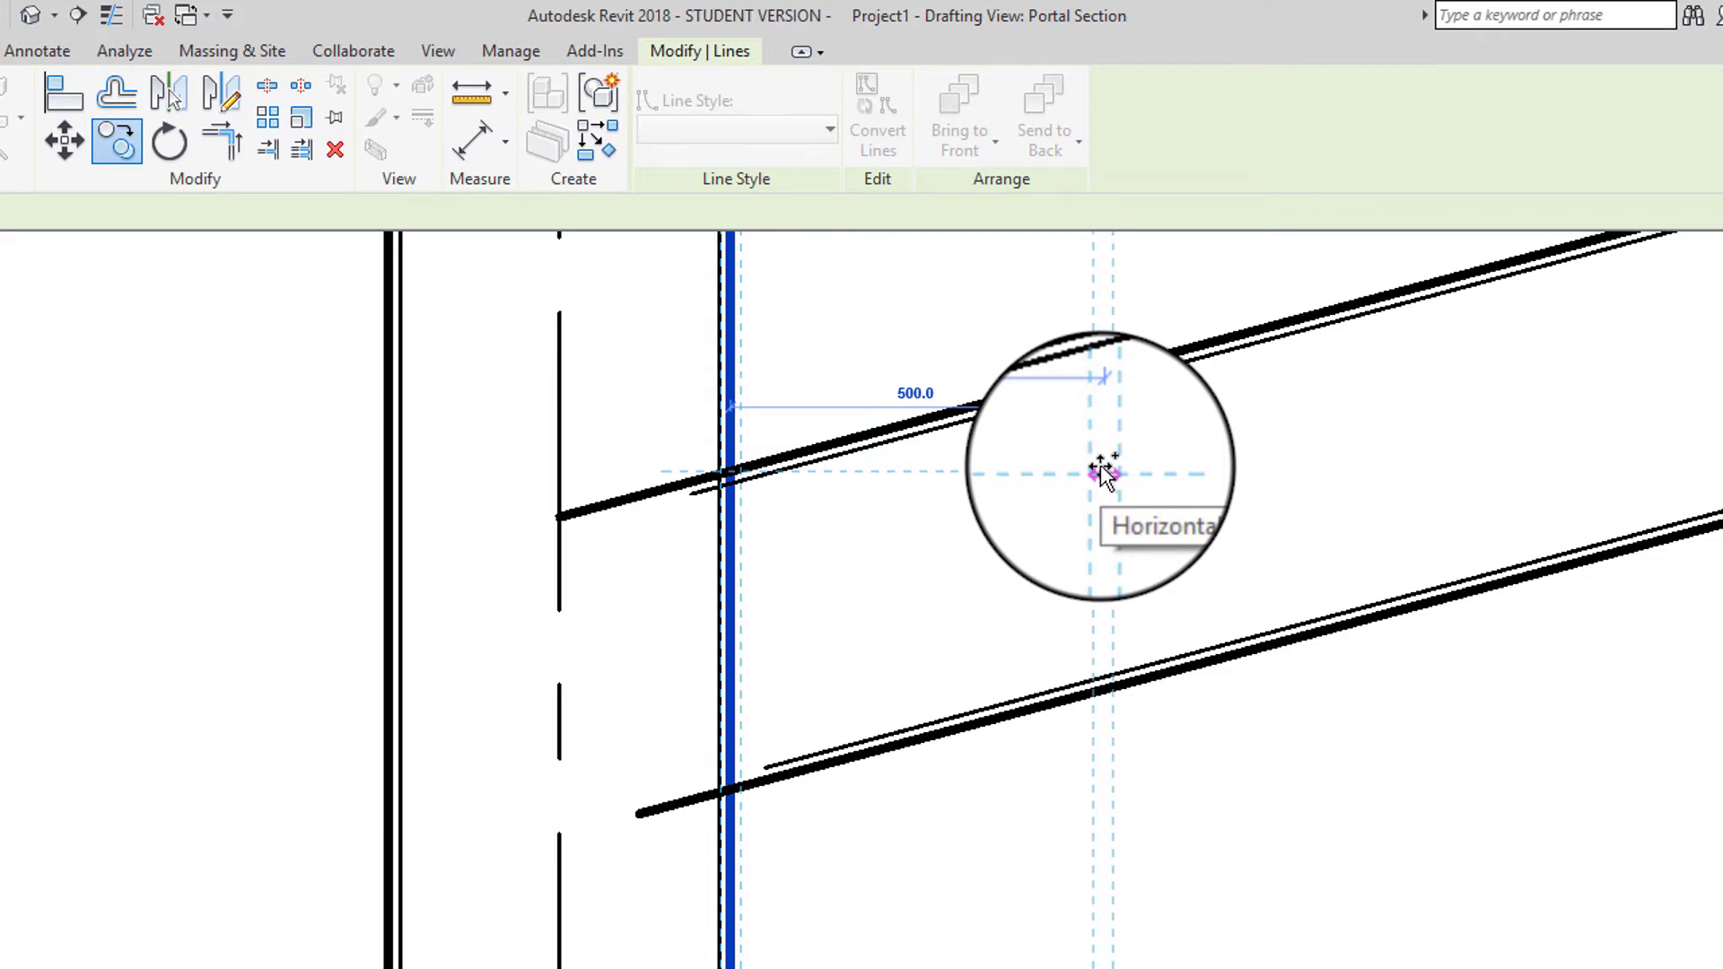
key(Return)
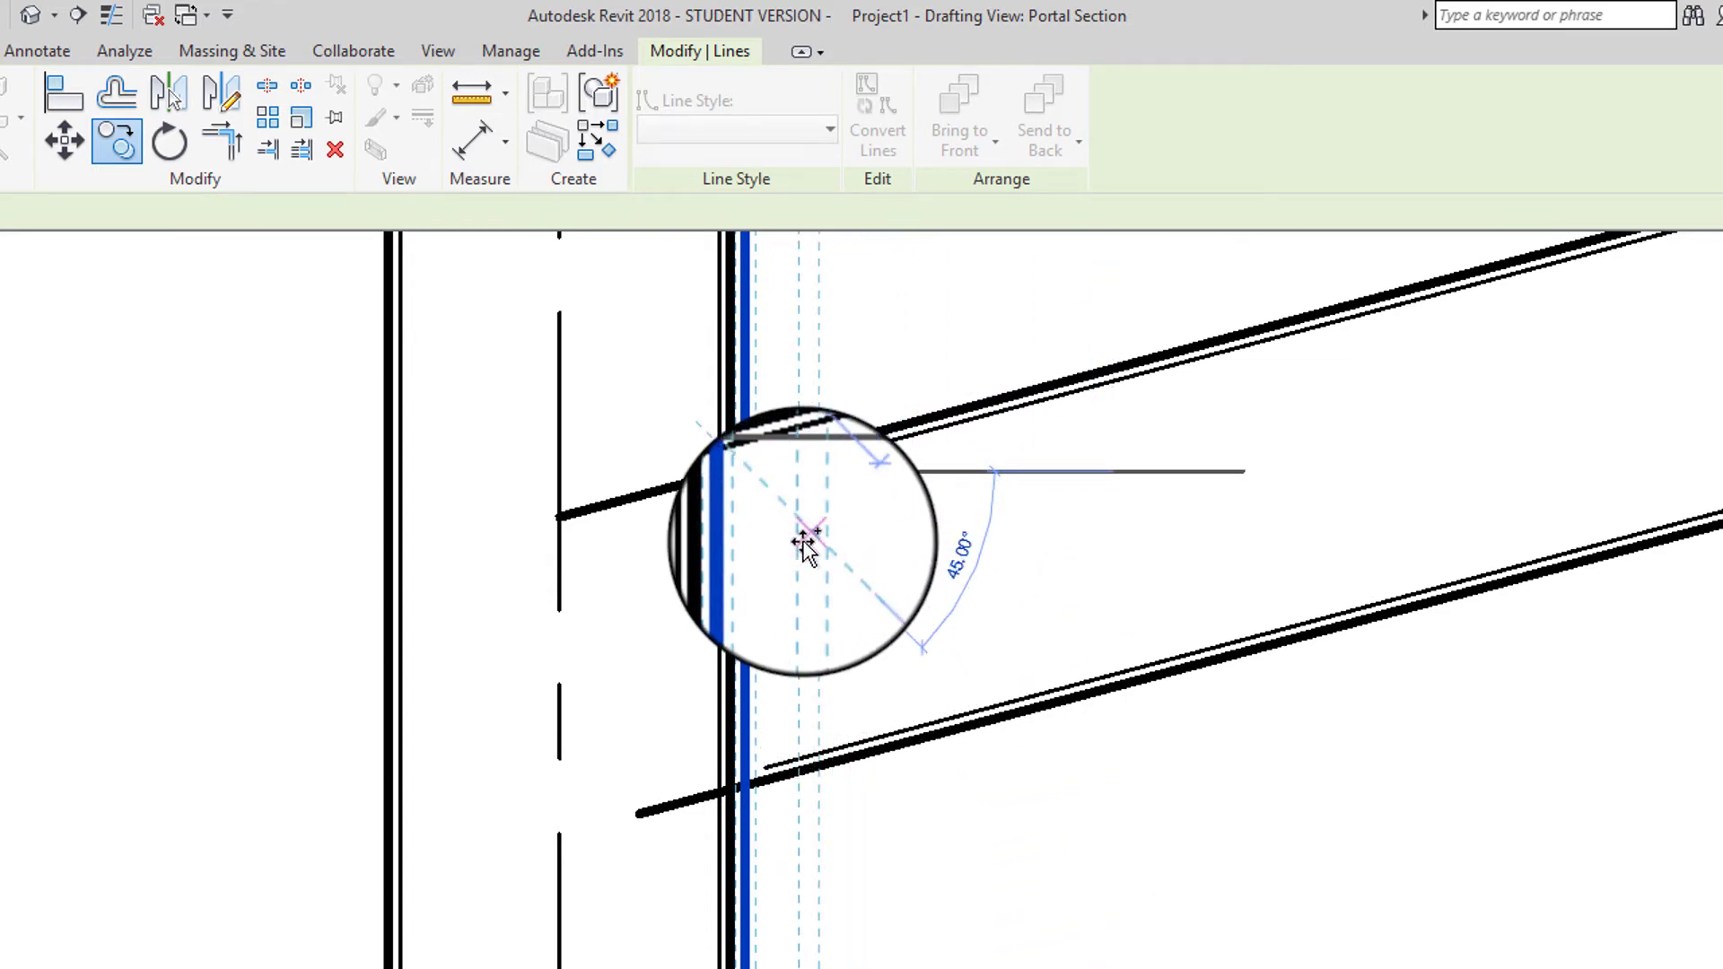
key(Escape)
key(Escape)
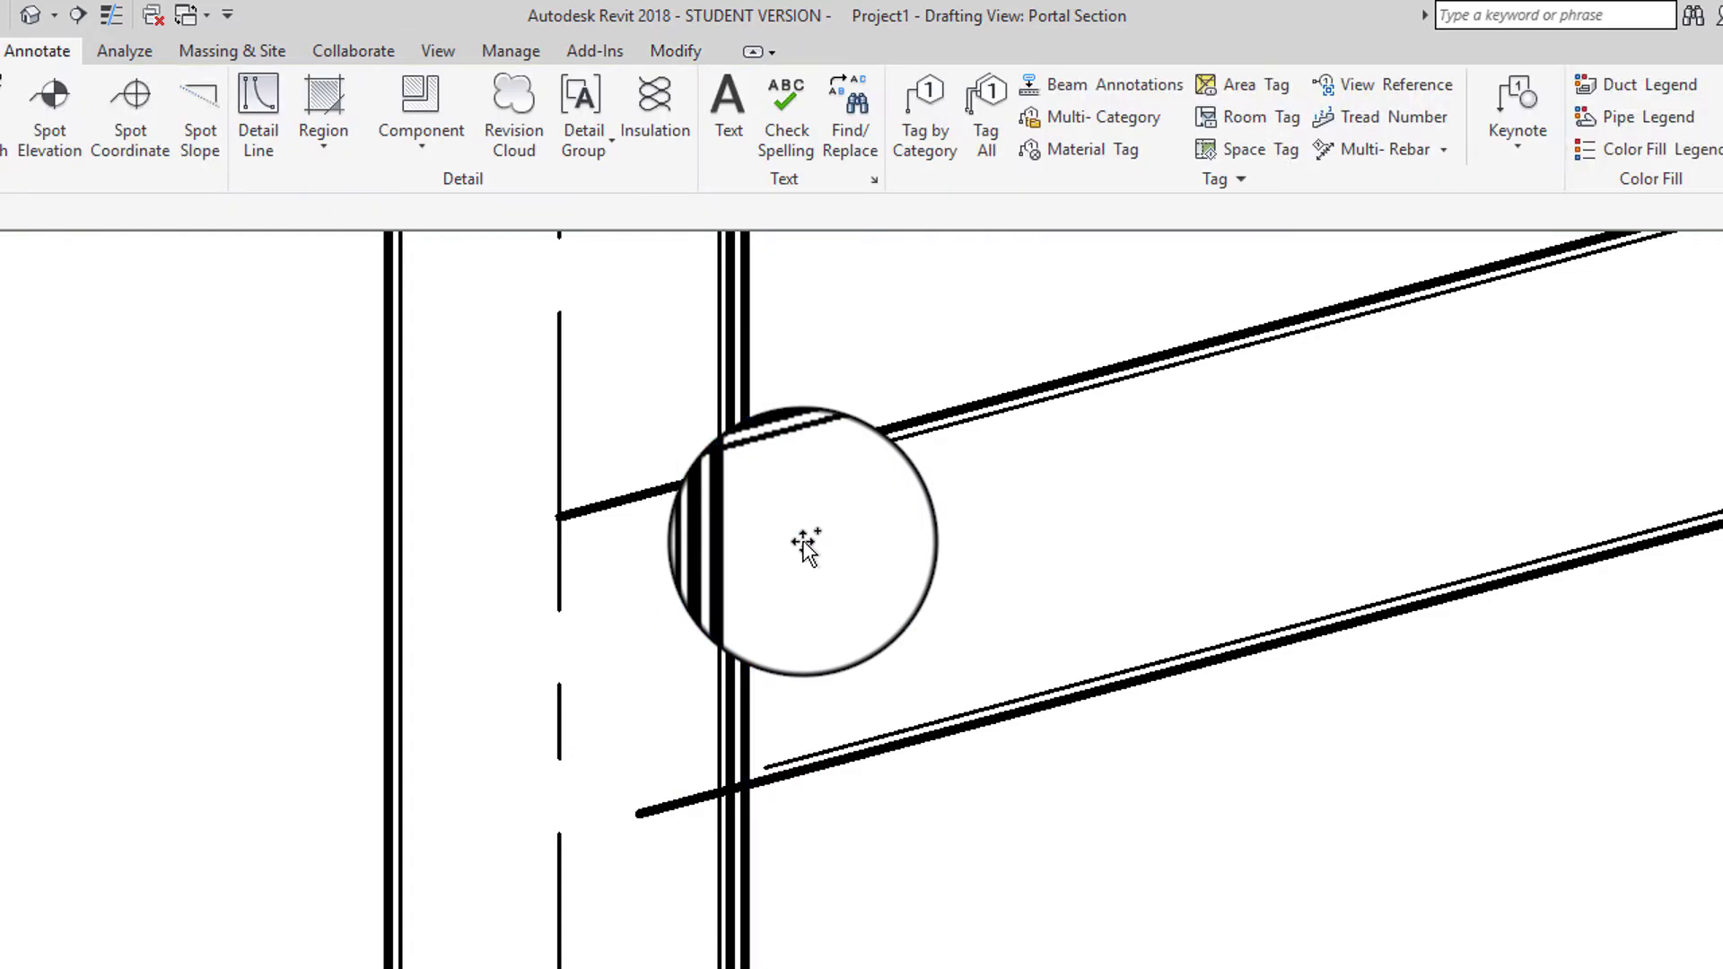
Draw a horizontal Thin Lines detail line leftward from where the copied vertical line meets the rafter's top line, ending inside the column
scroll(804, 540, up, 4)
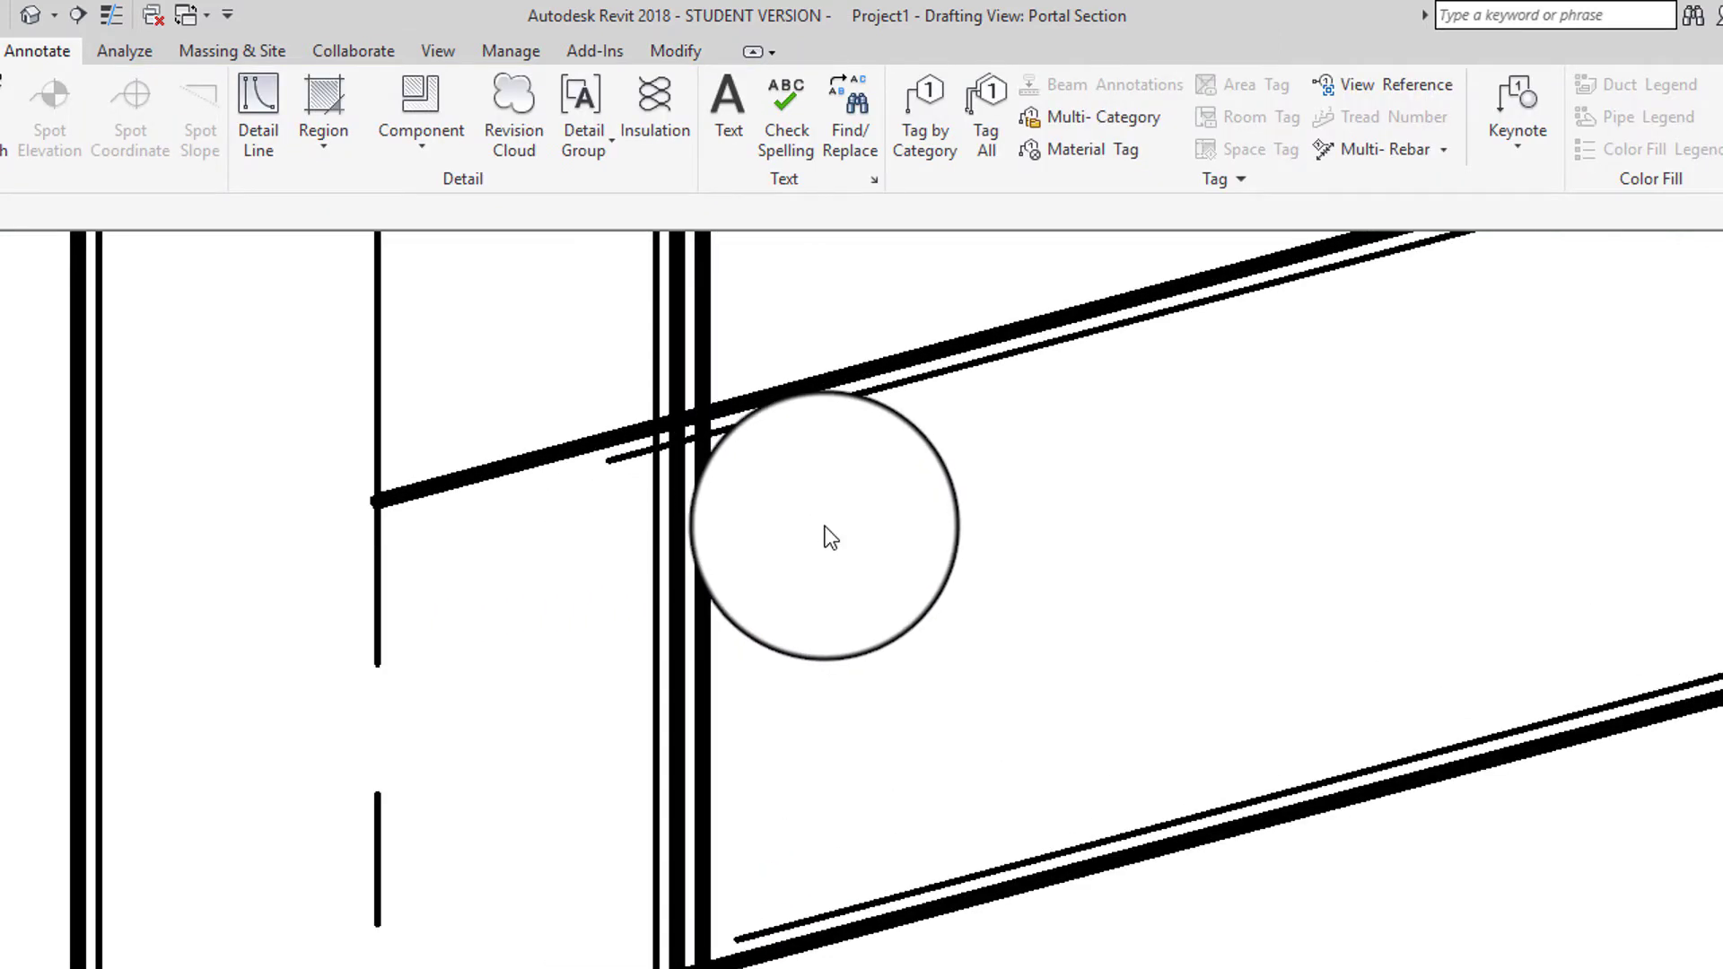
middle_drag(825, 526, 962, 924)
scroll(911, 871, up, 2)
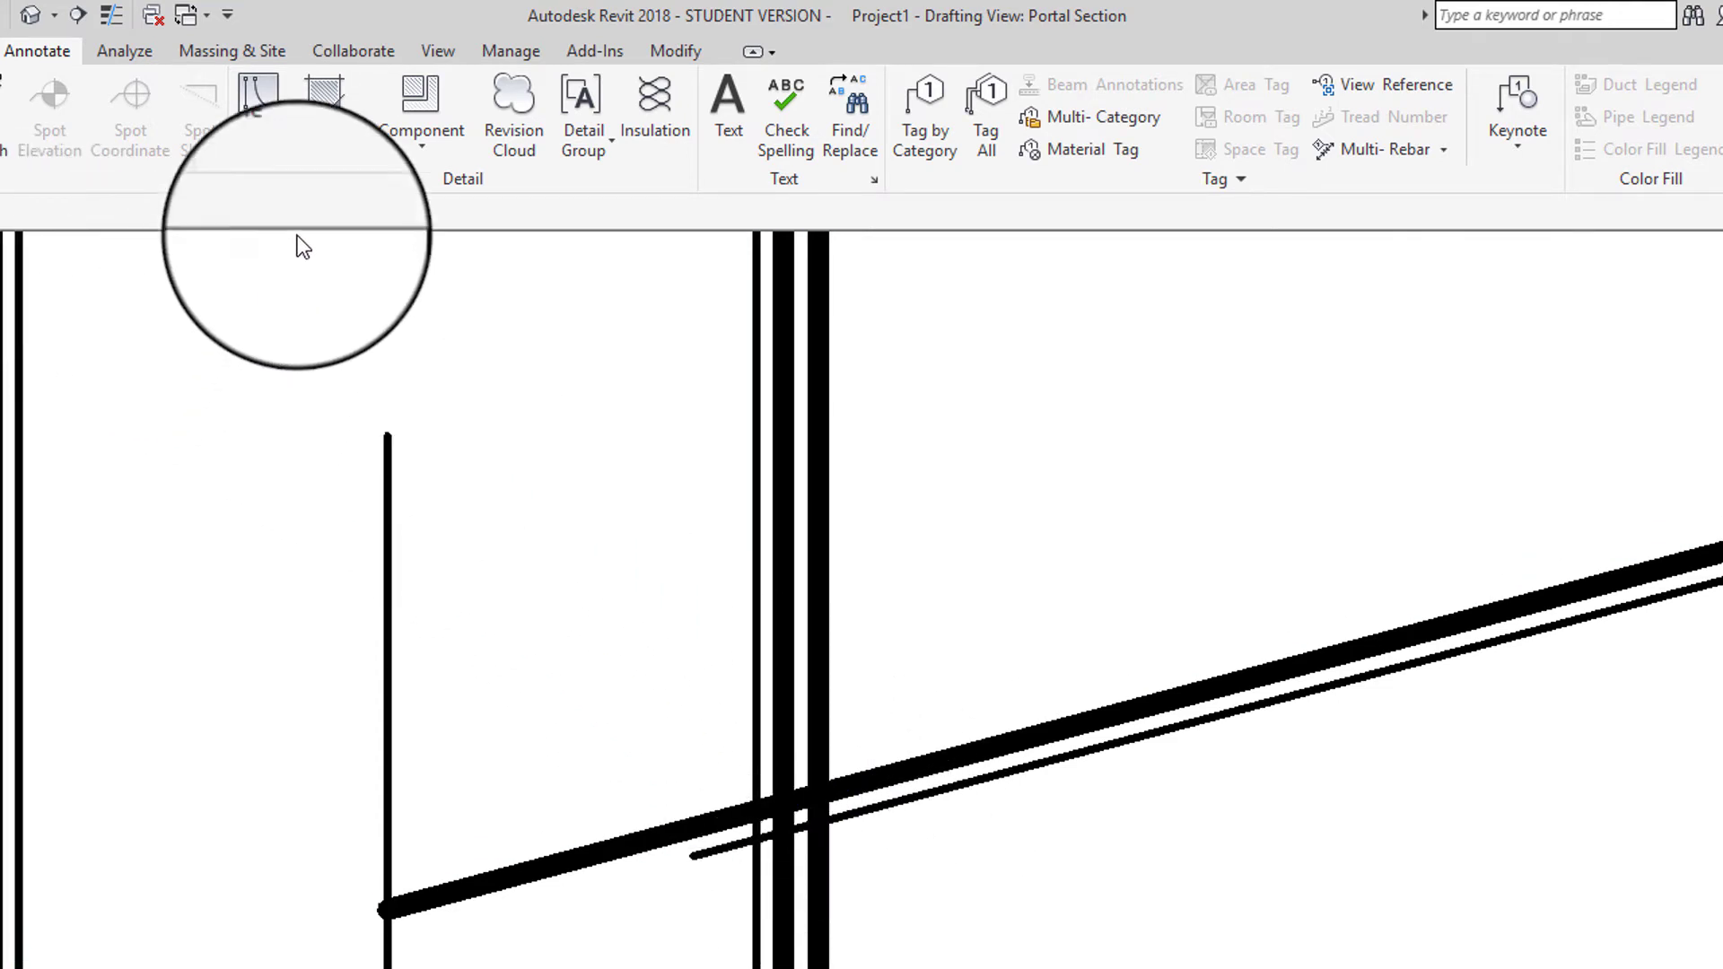
click(267, 104)
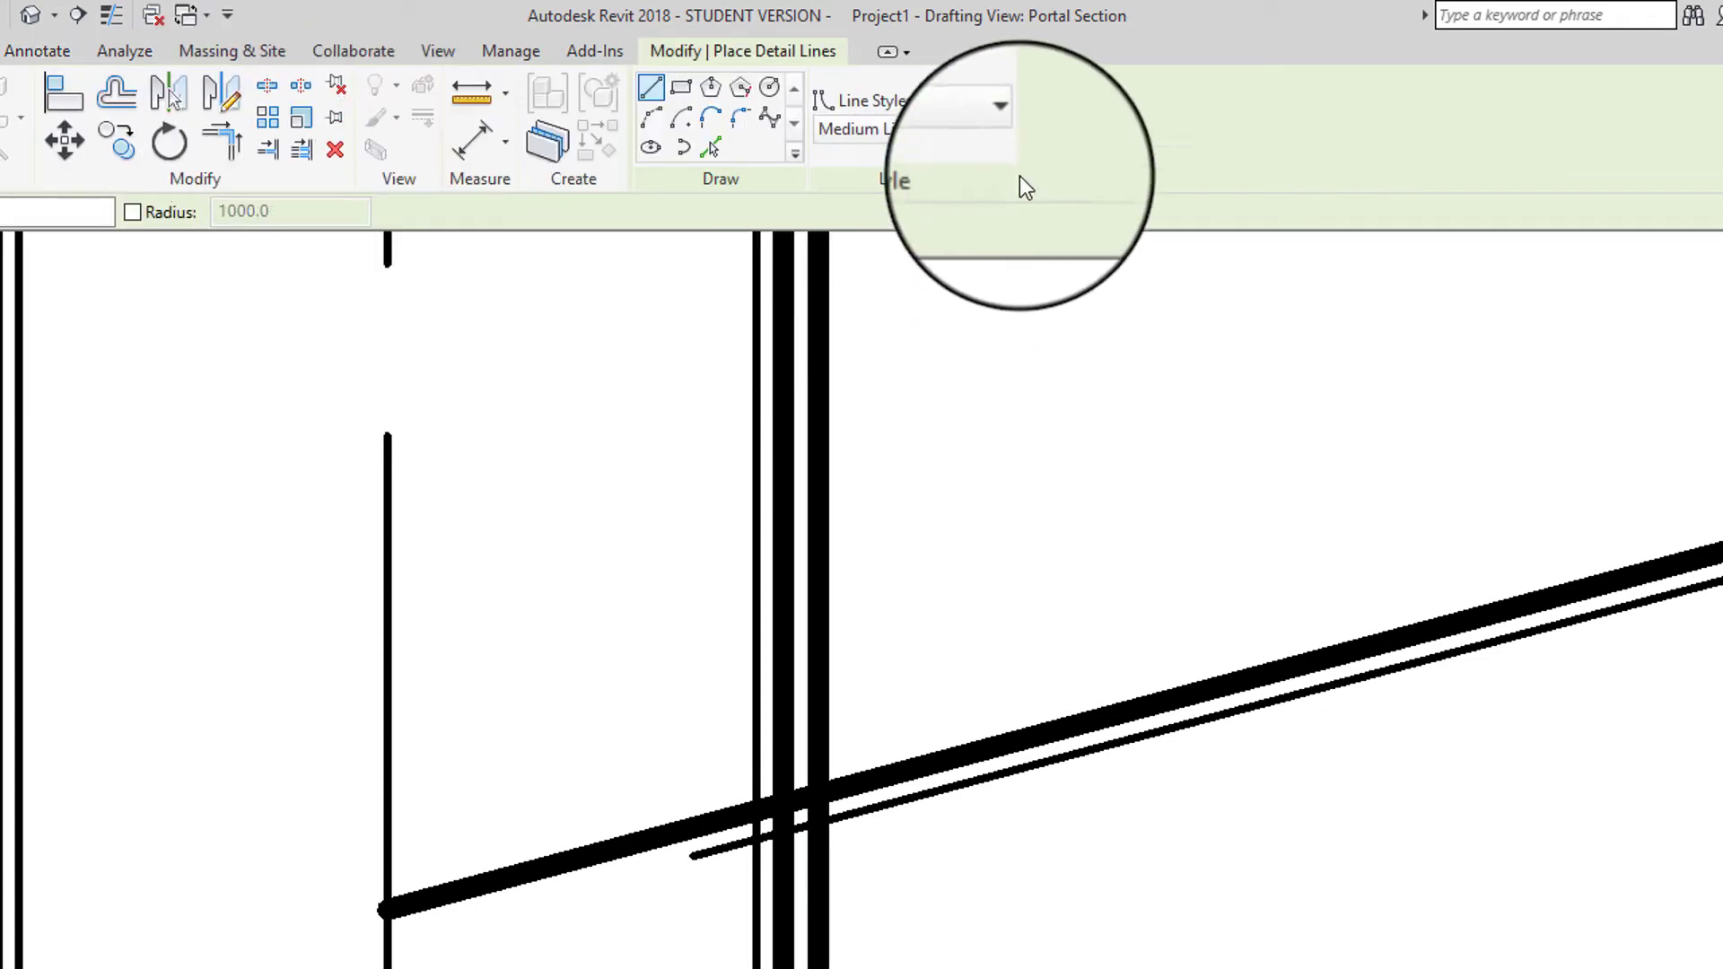
click(966, 135)
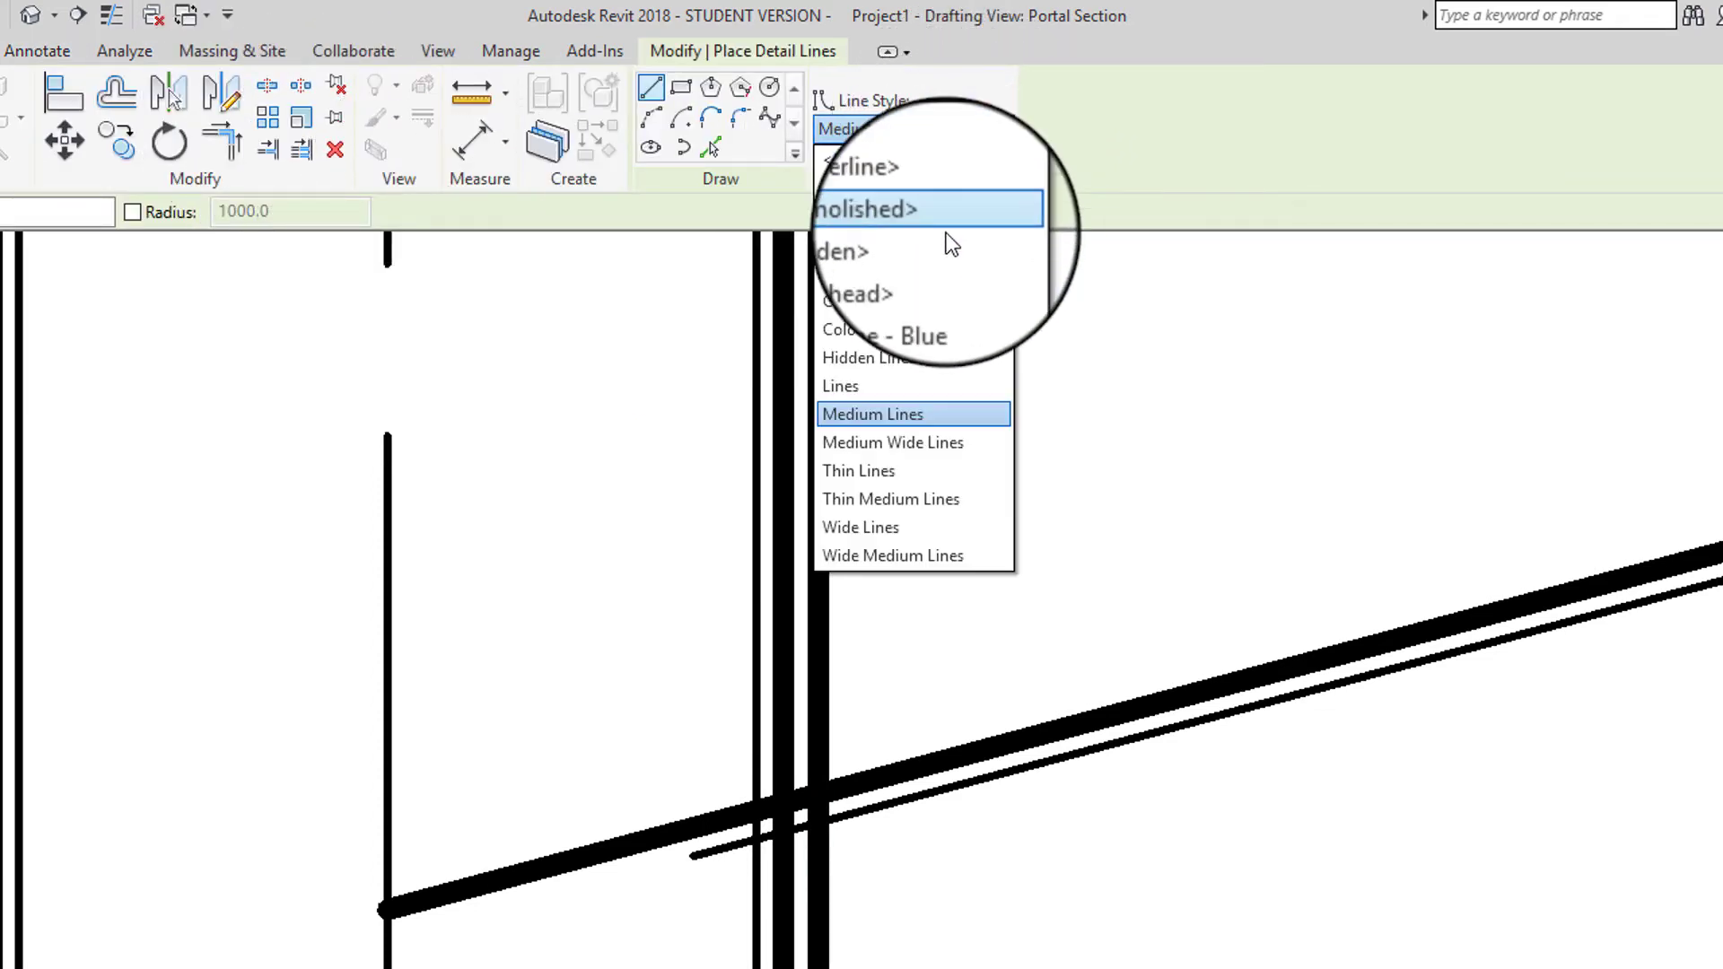
click(904, 476)
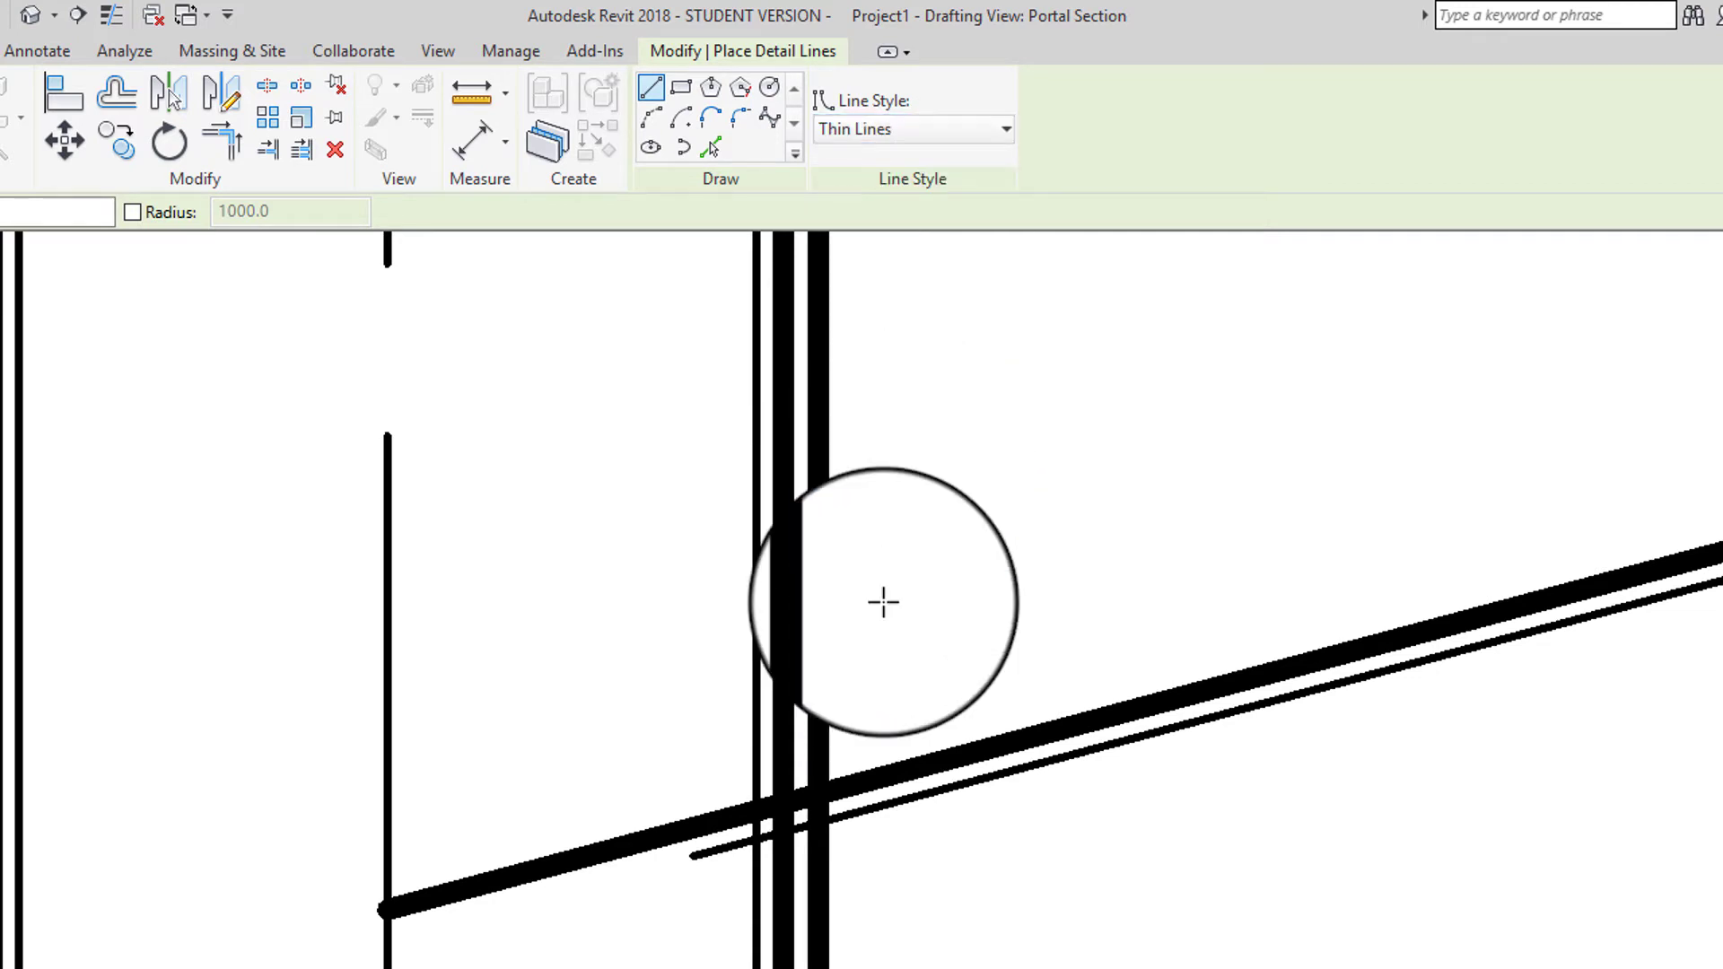
click(817, 794)
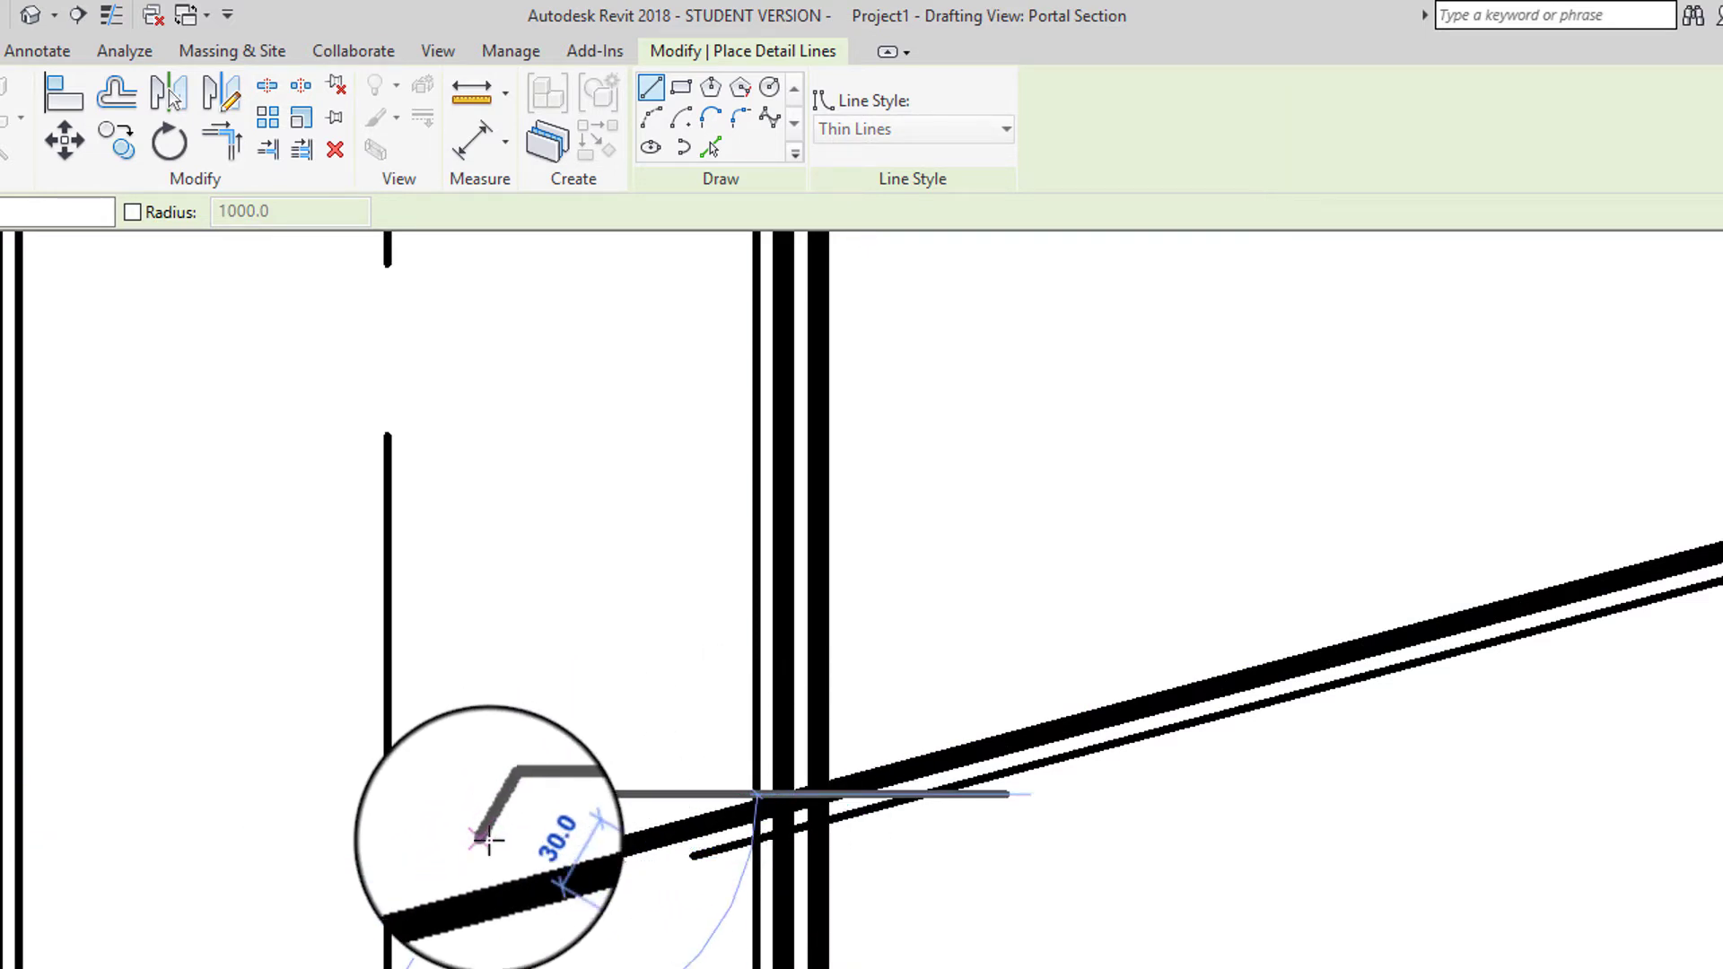
click(468, 806)
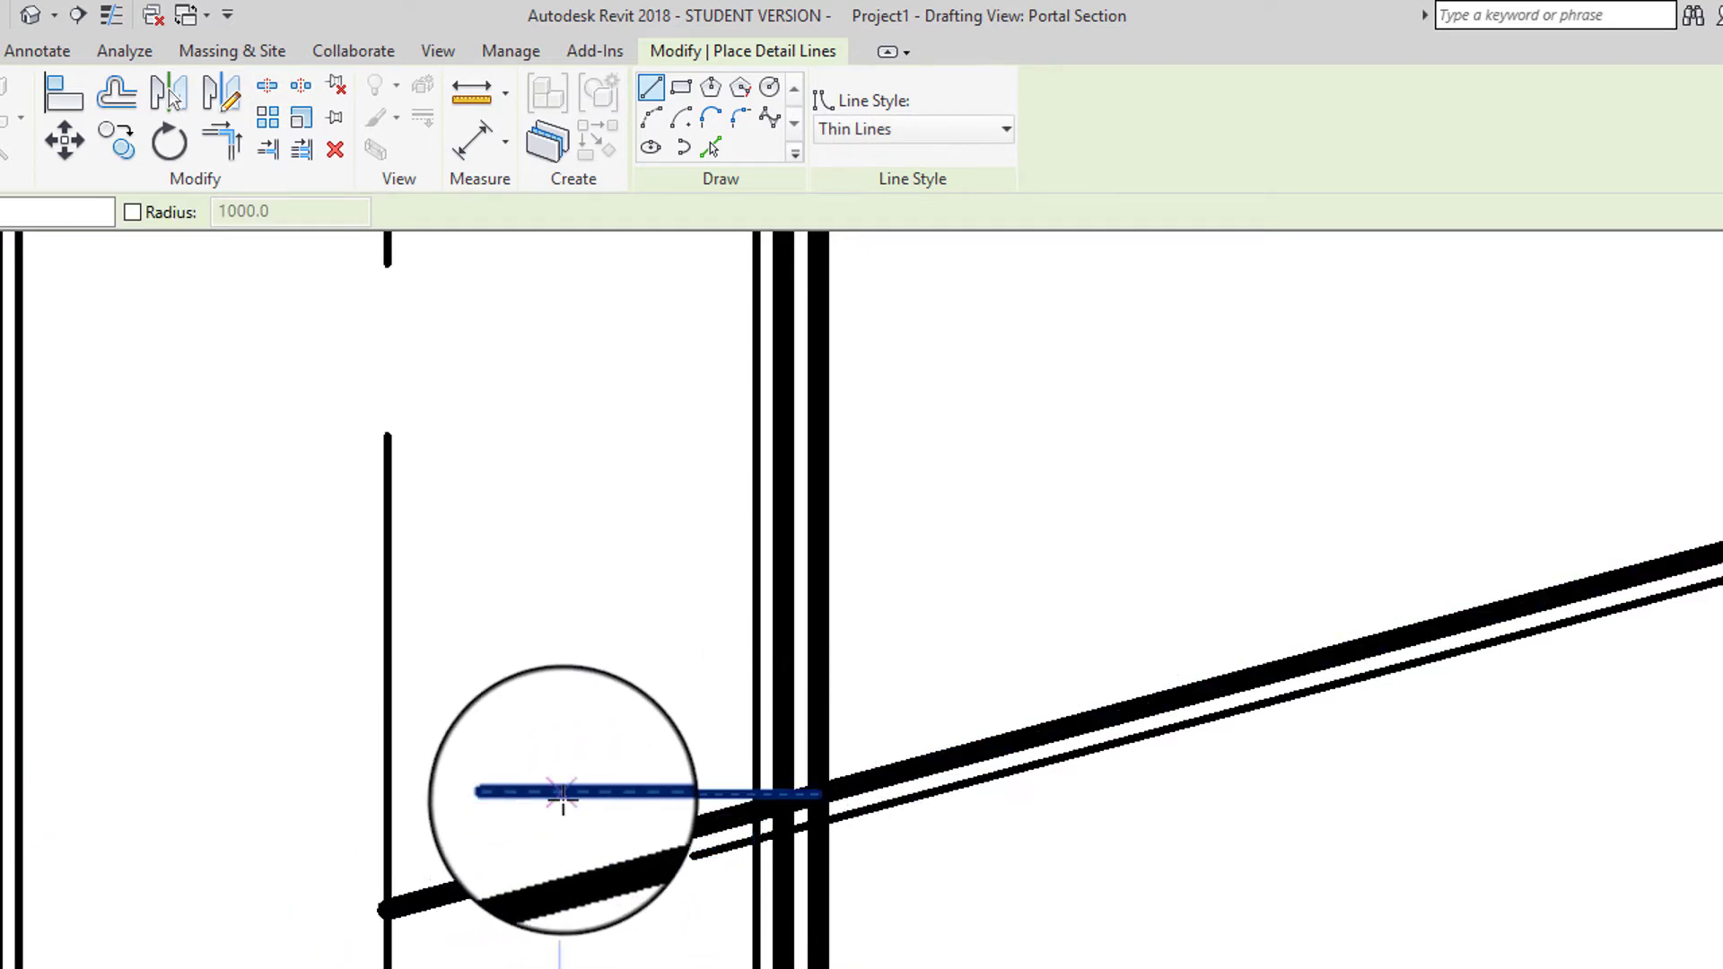
Change the copied vertical end plate line beside the column's right flange to the Thin Lines style
key(Escape)
key(Escape)
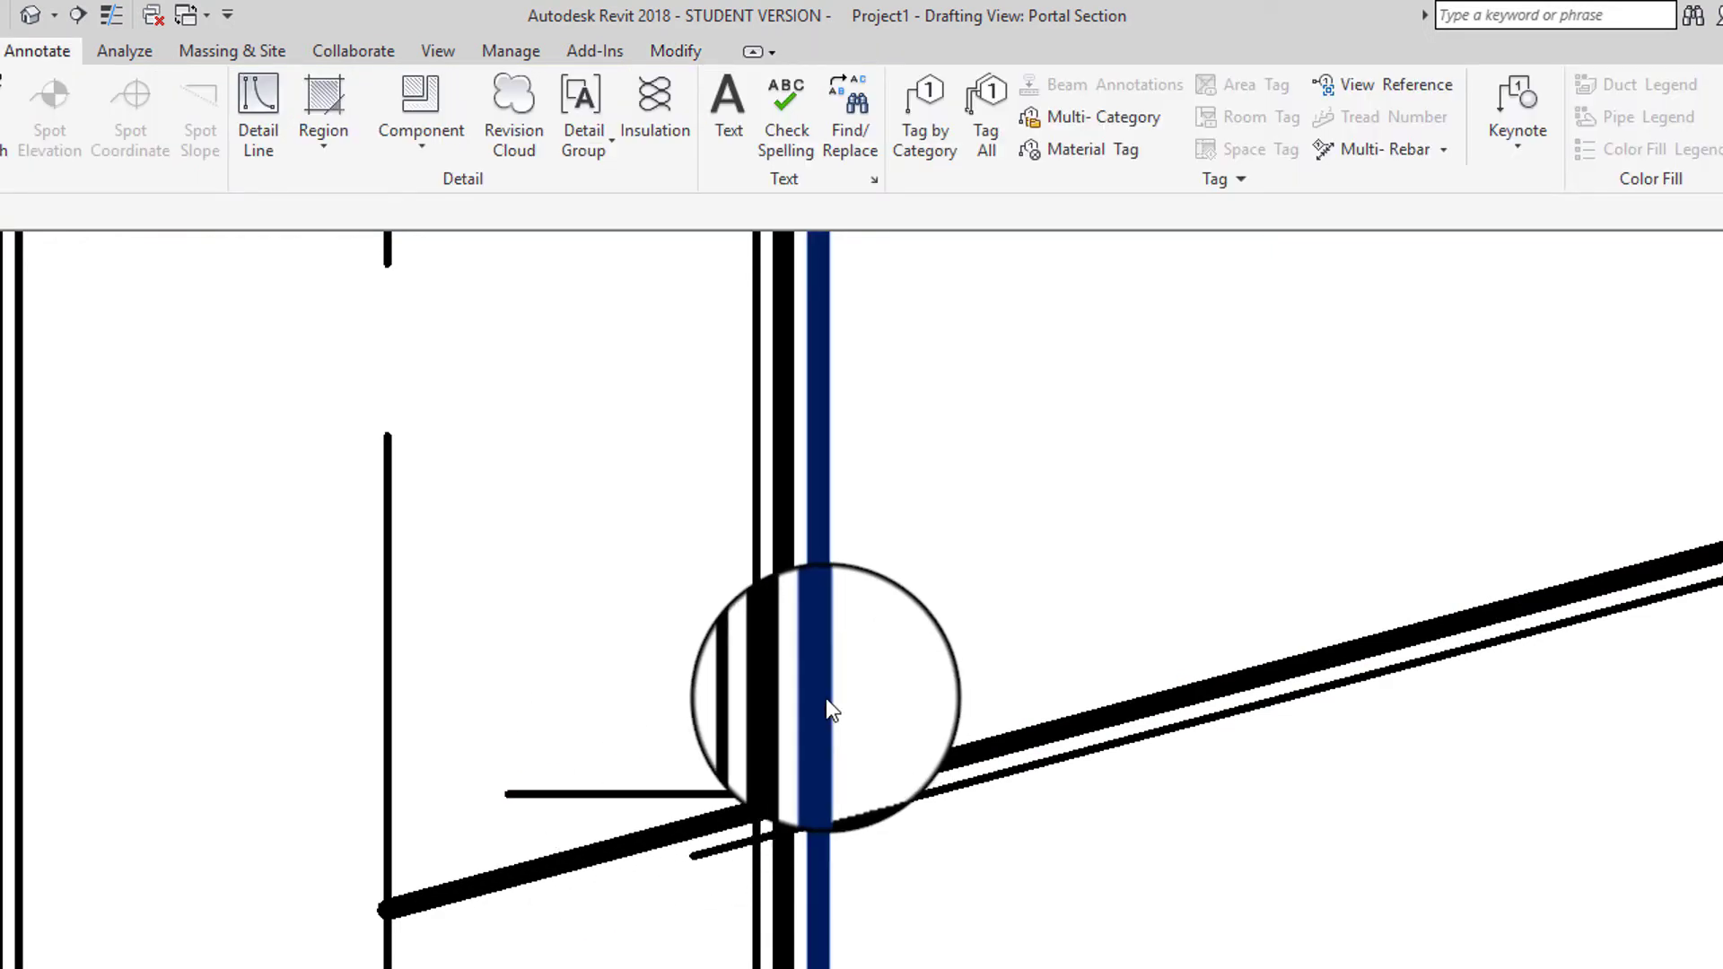
click(825, 698)
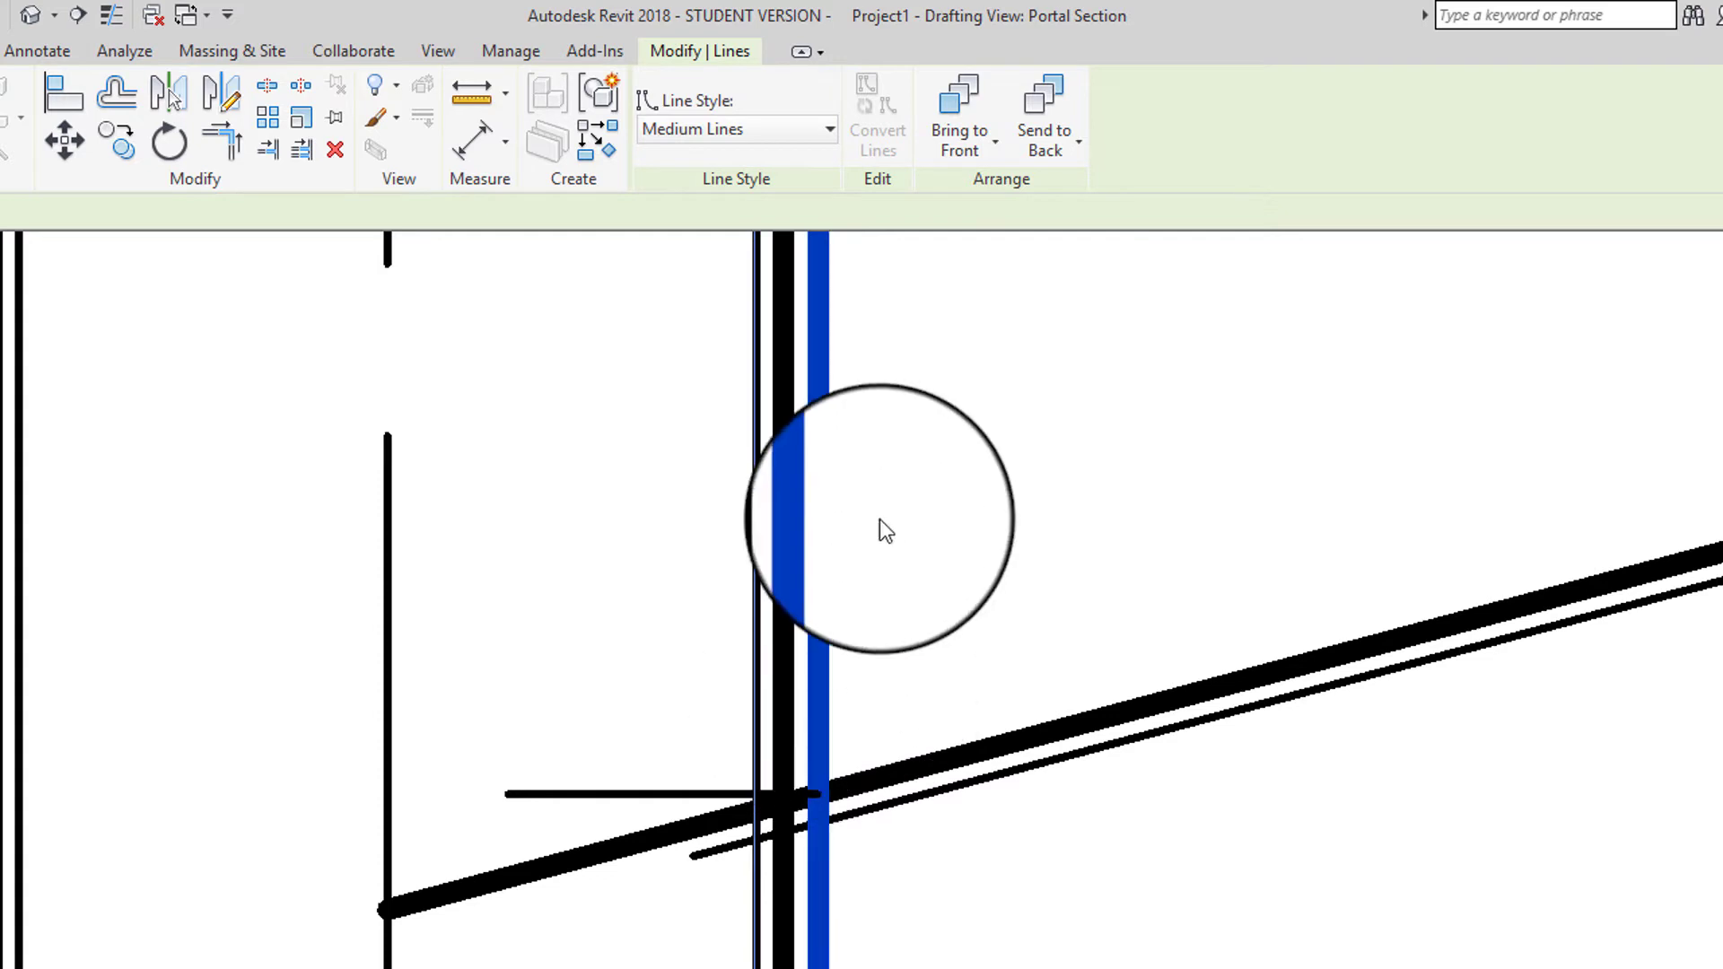
click(755, 131)
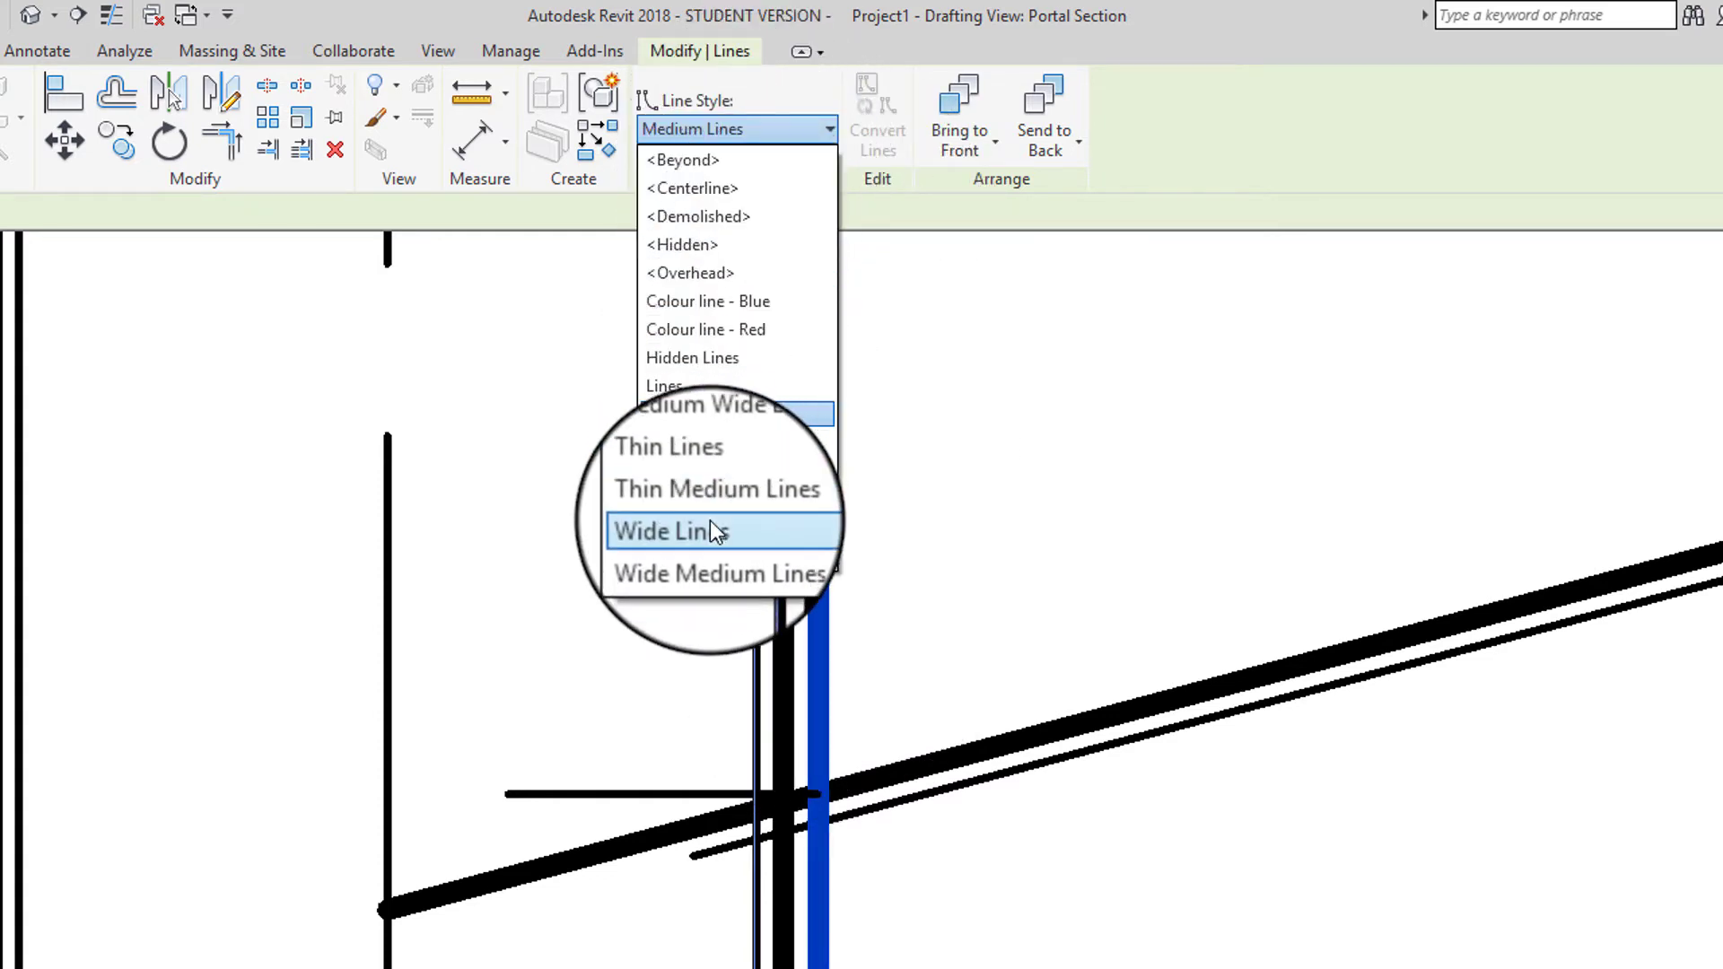
click(698, 474)
click(675, 507)
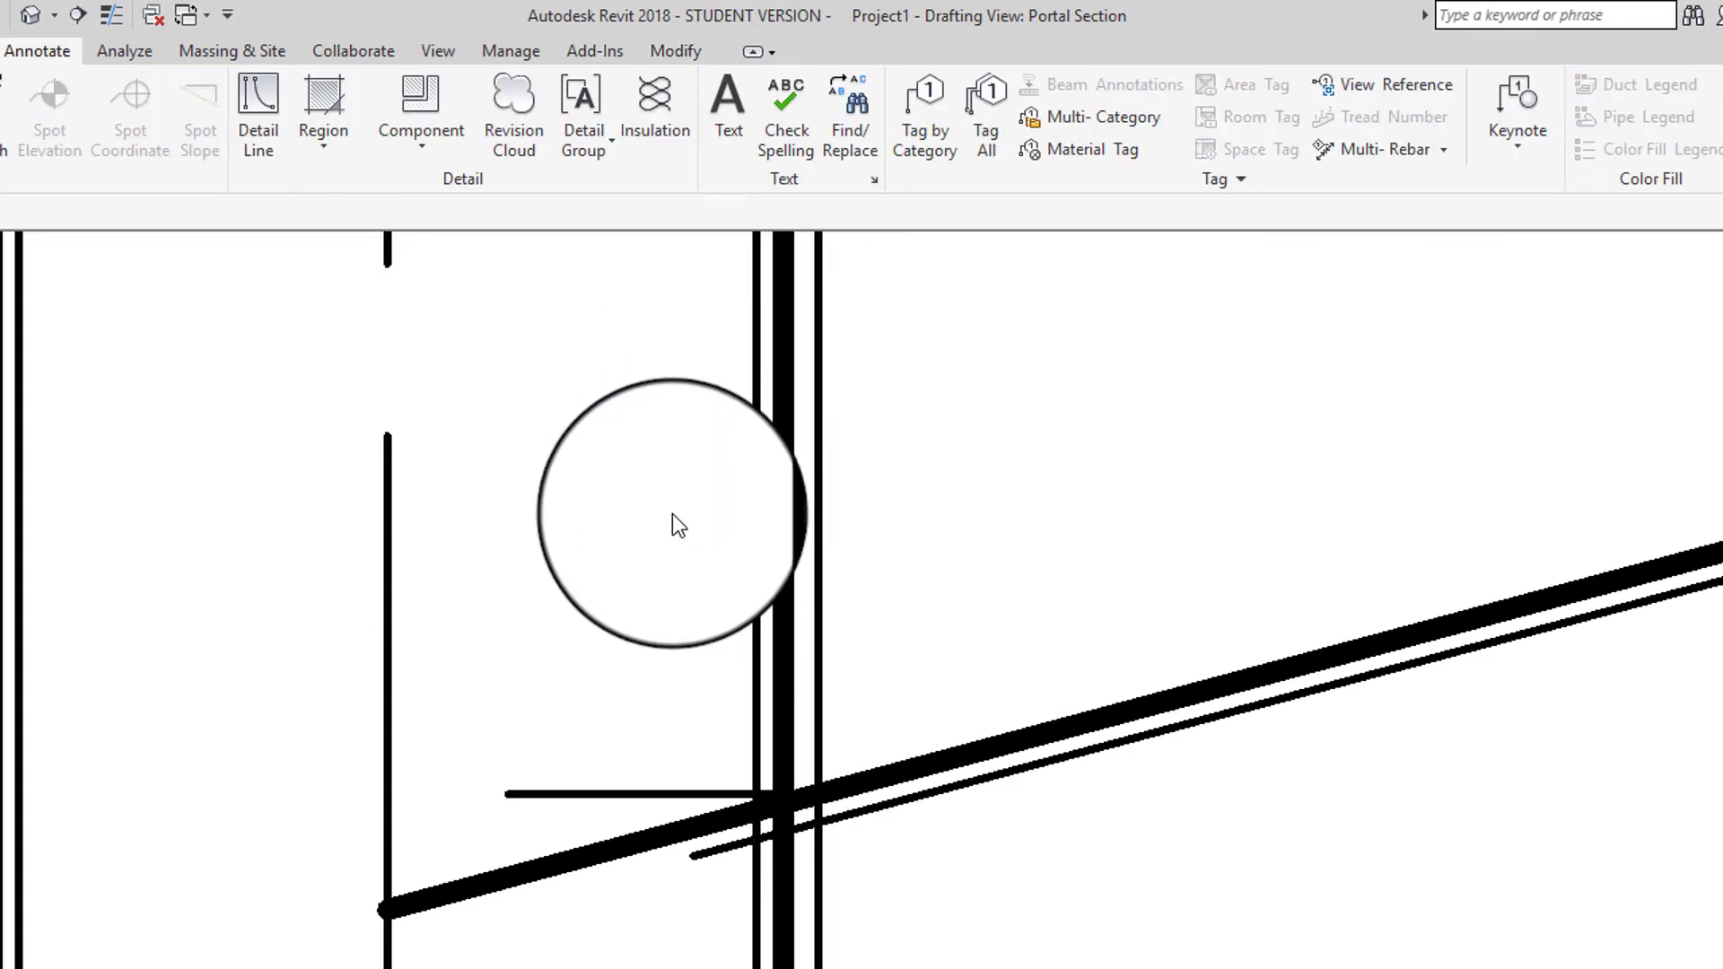
Move the horizontal thin detail line vertically upward a short distance, so it sits above the rafter's top line at the end plate
click(569, 795)
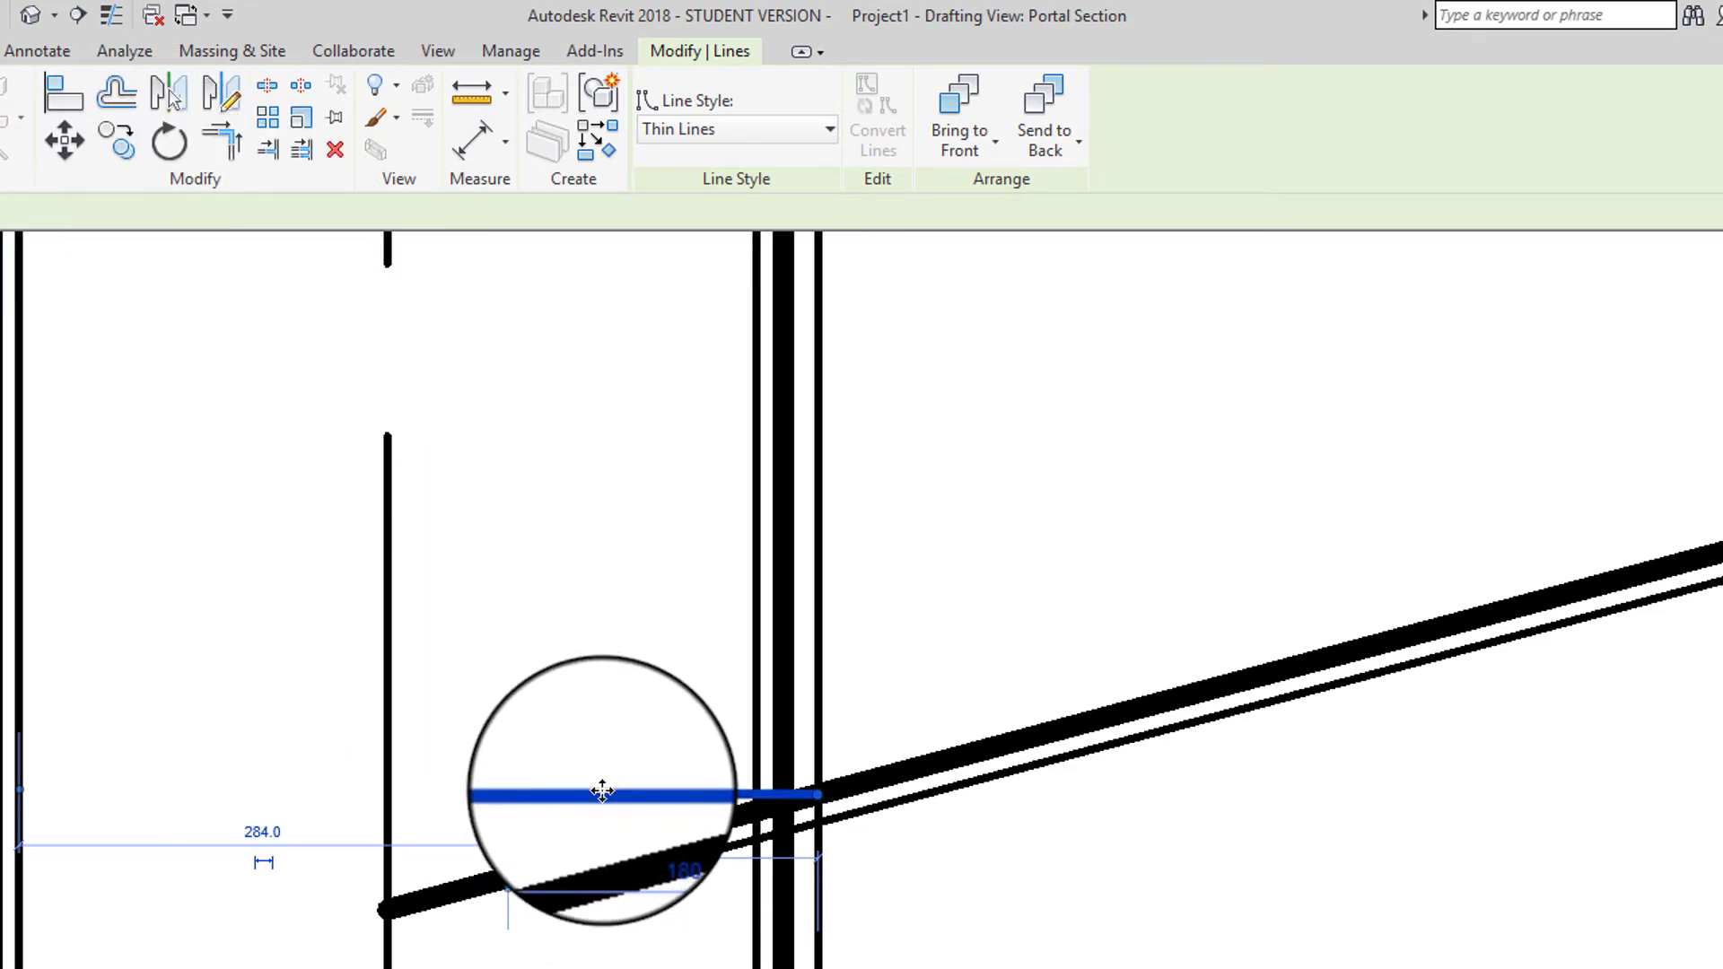
click(65, 139)
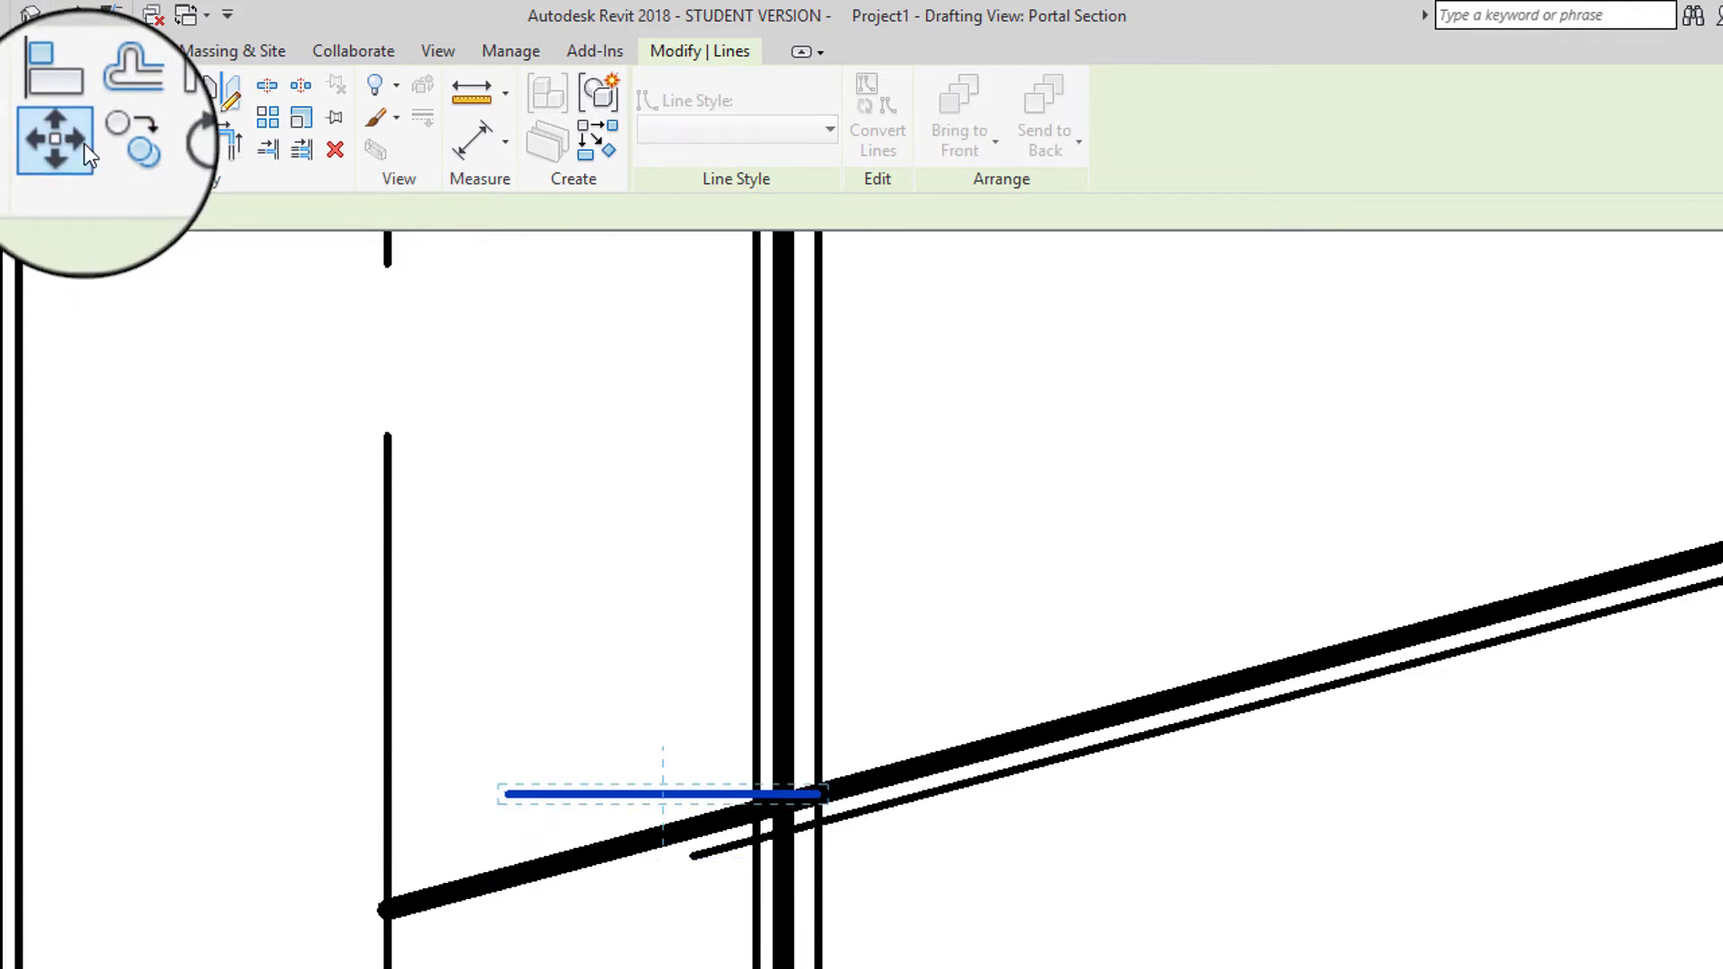
click(507, 796)
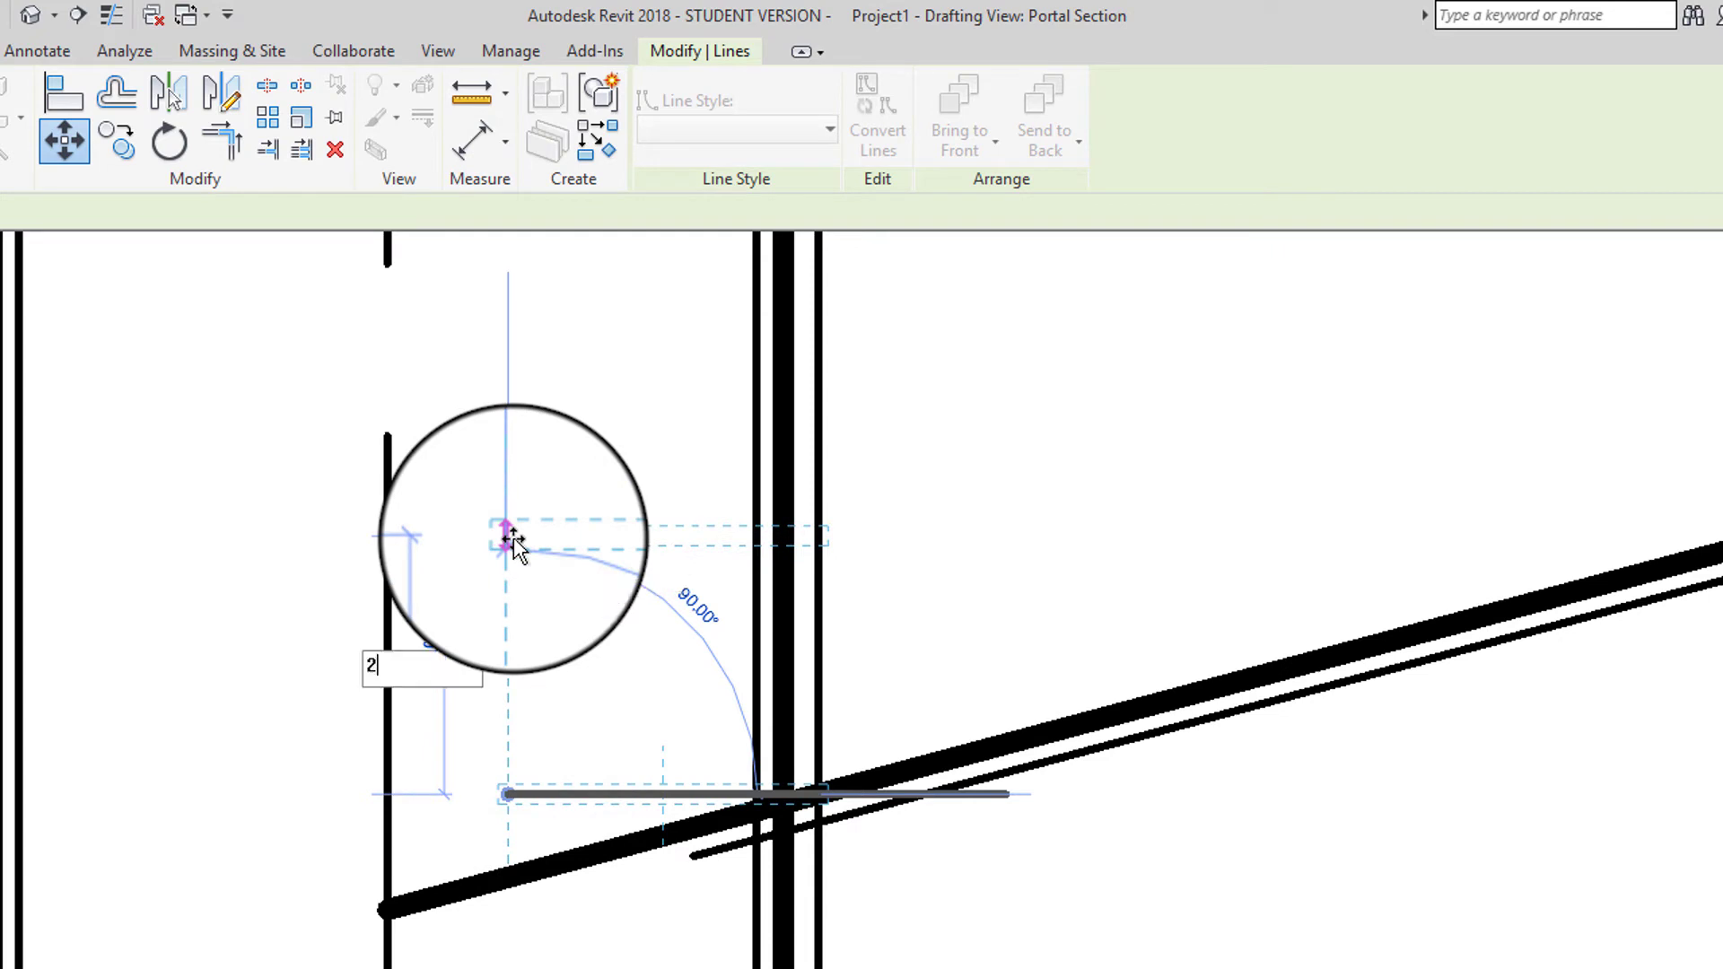
key(Return)
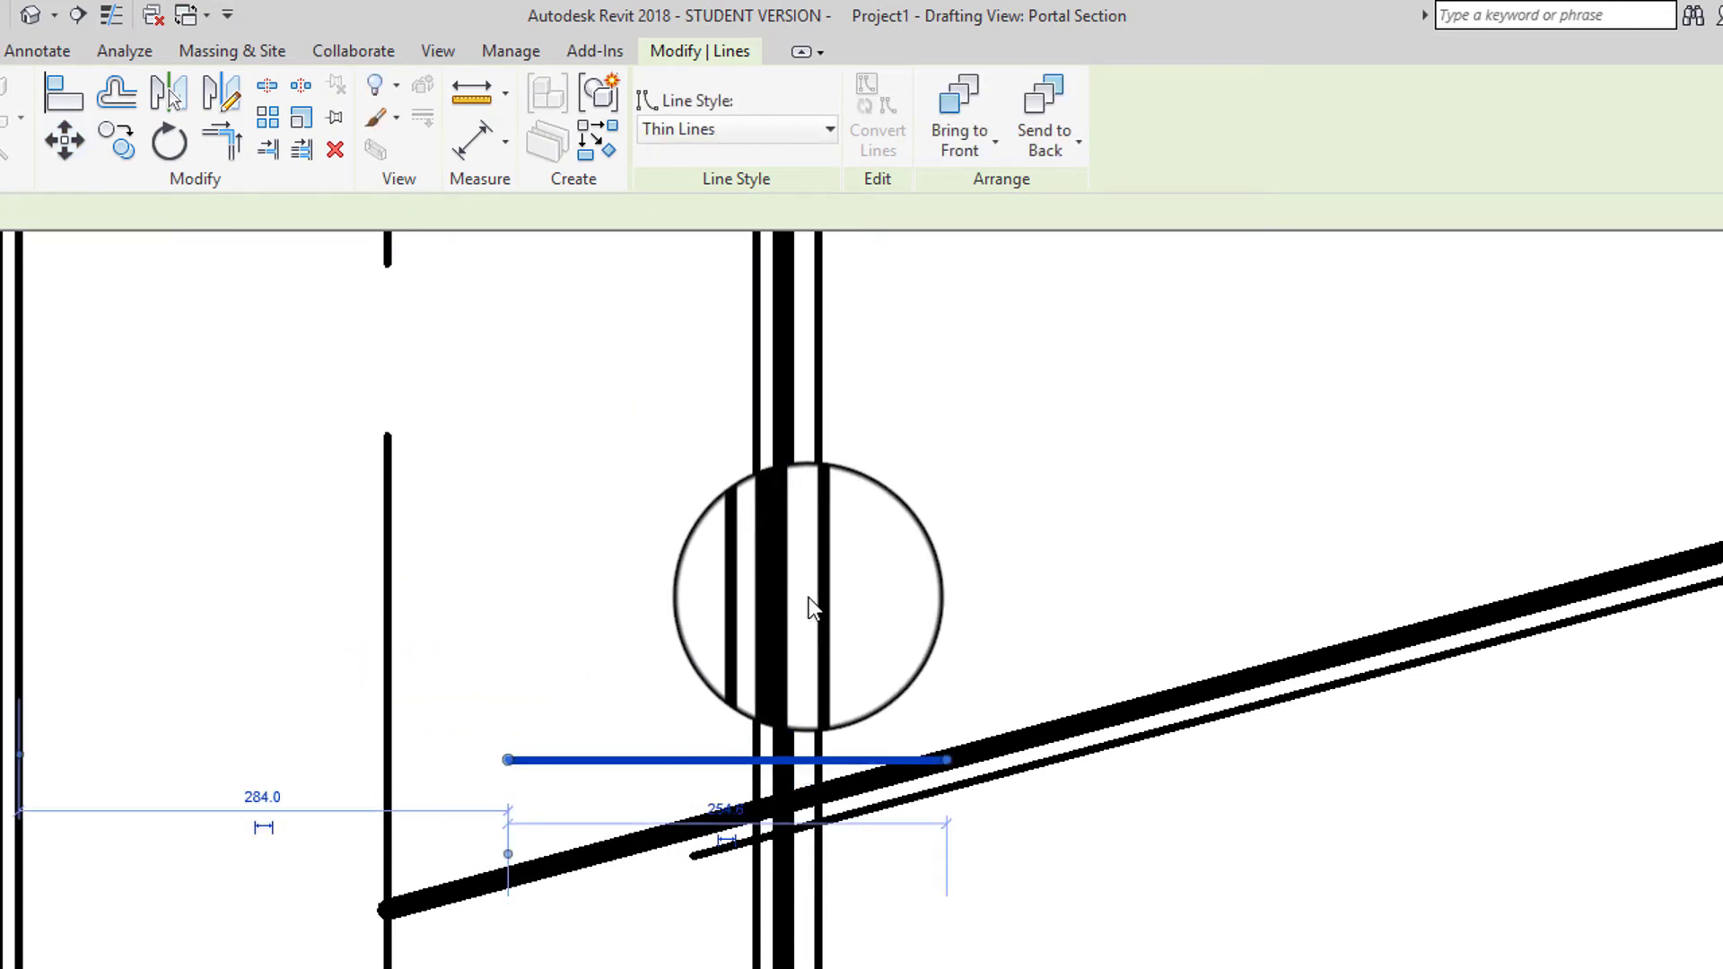
key(Escape)
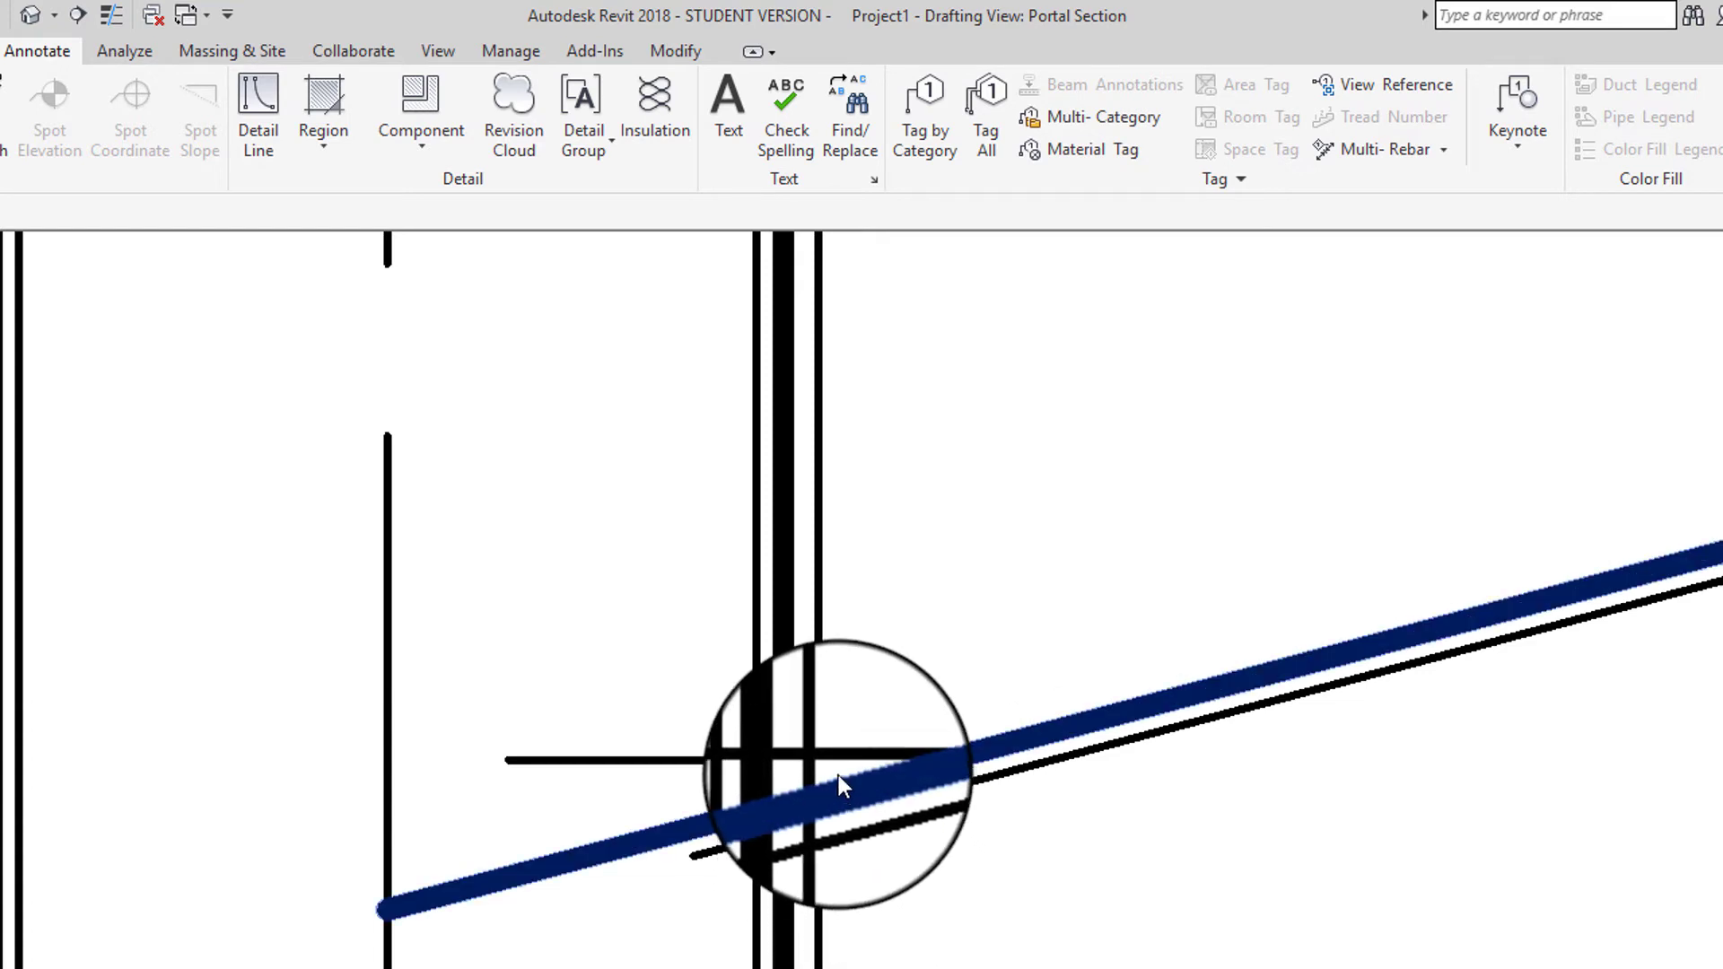
Trim the horizontal thin line and the vertical end plate line to a corner, keeping the parts left of and below their intersection
click(726, 763)
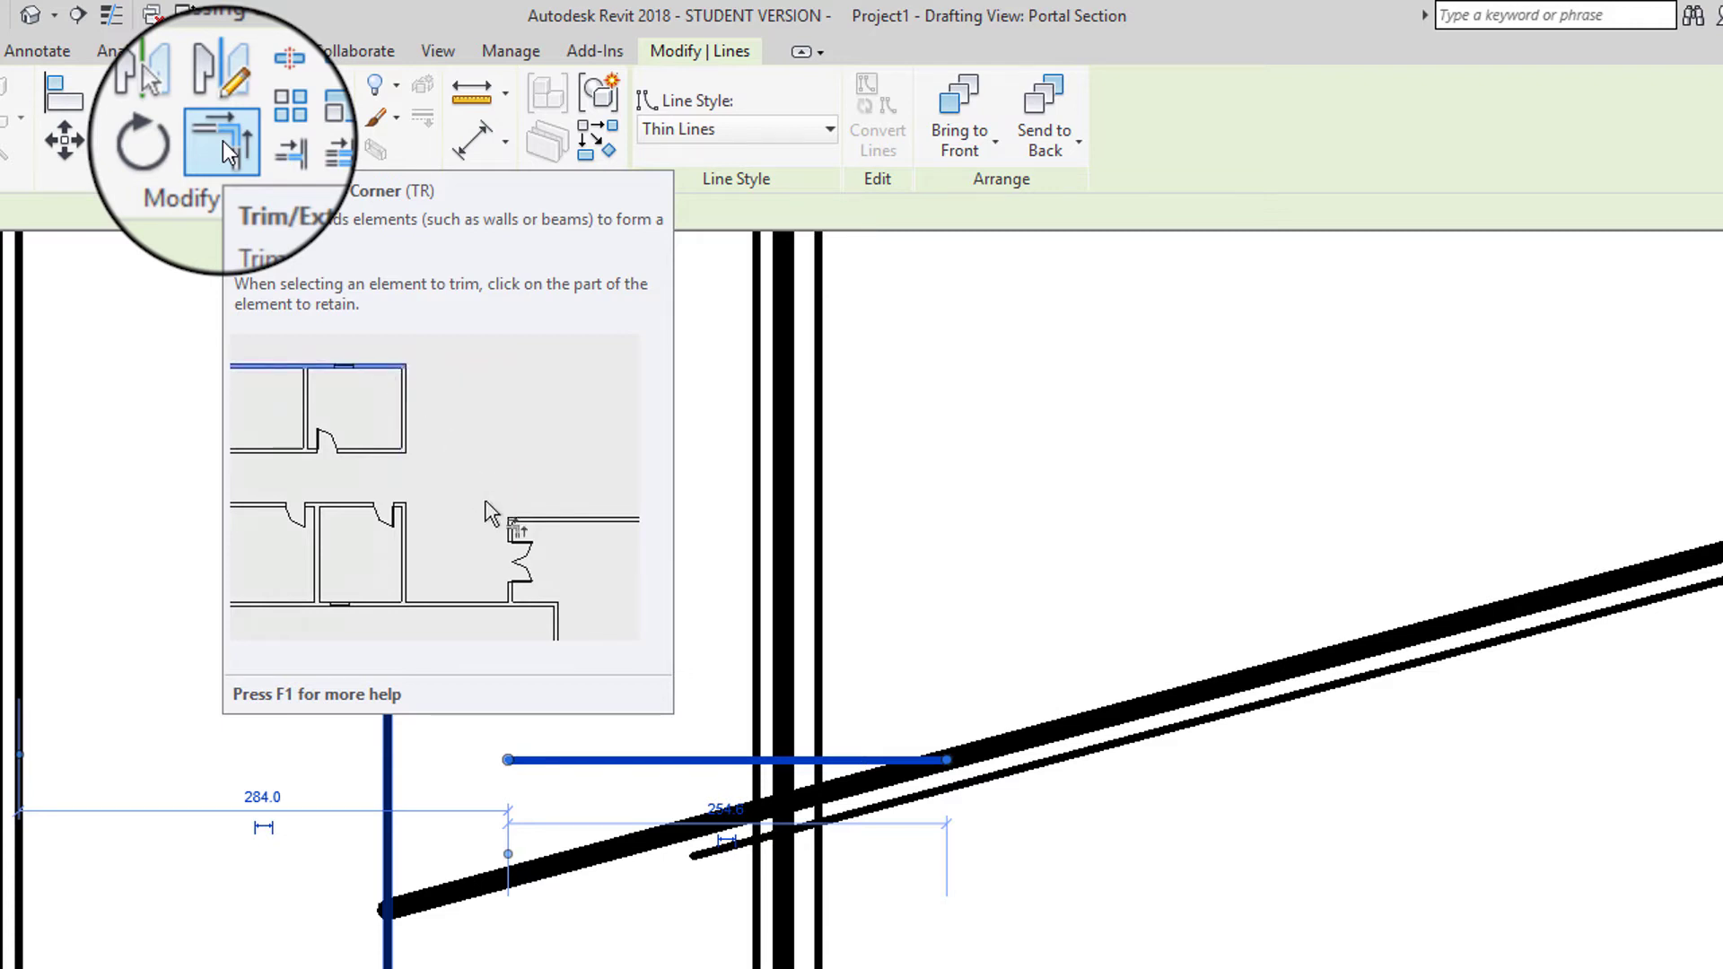
click(222, 141)
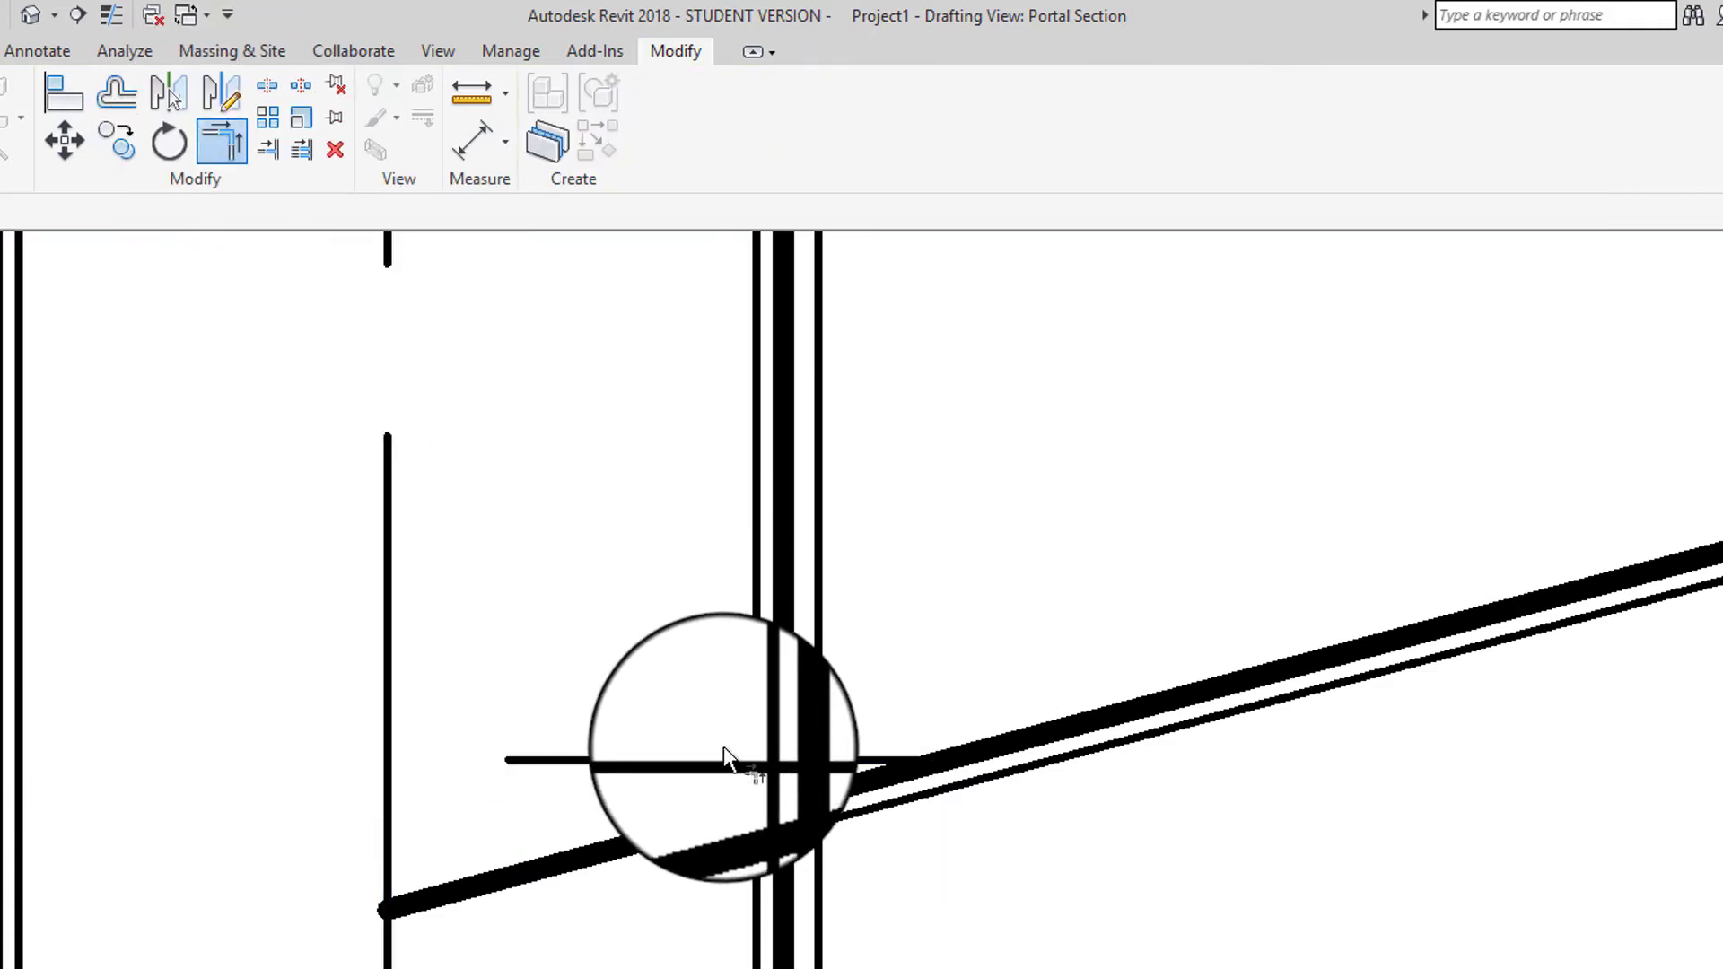
click(721, 761)
click(815, 881)
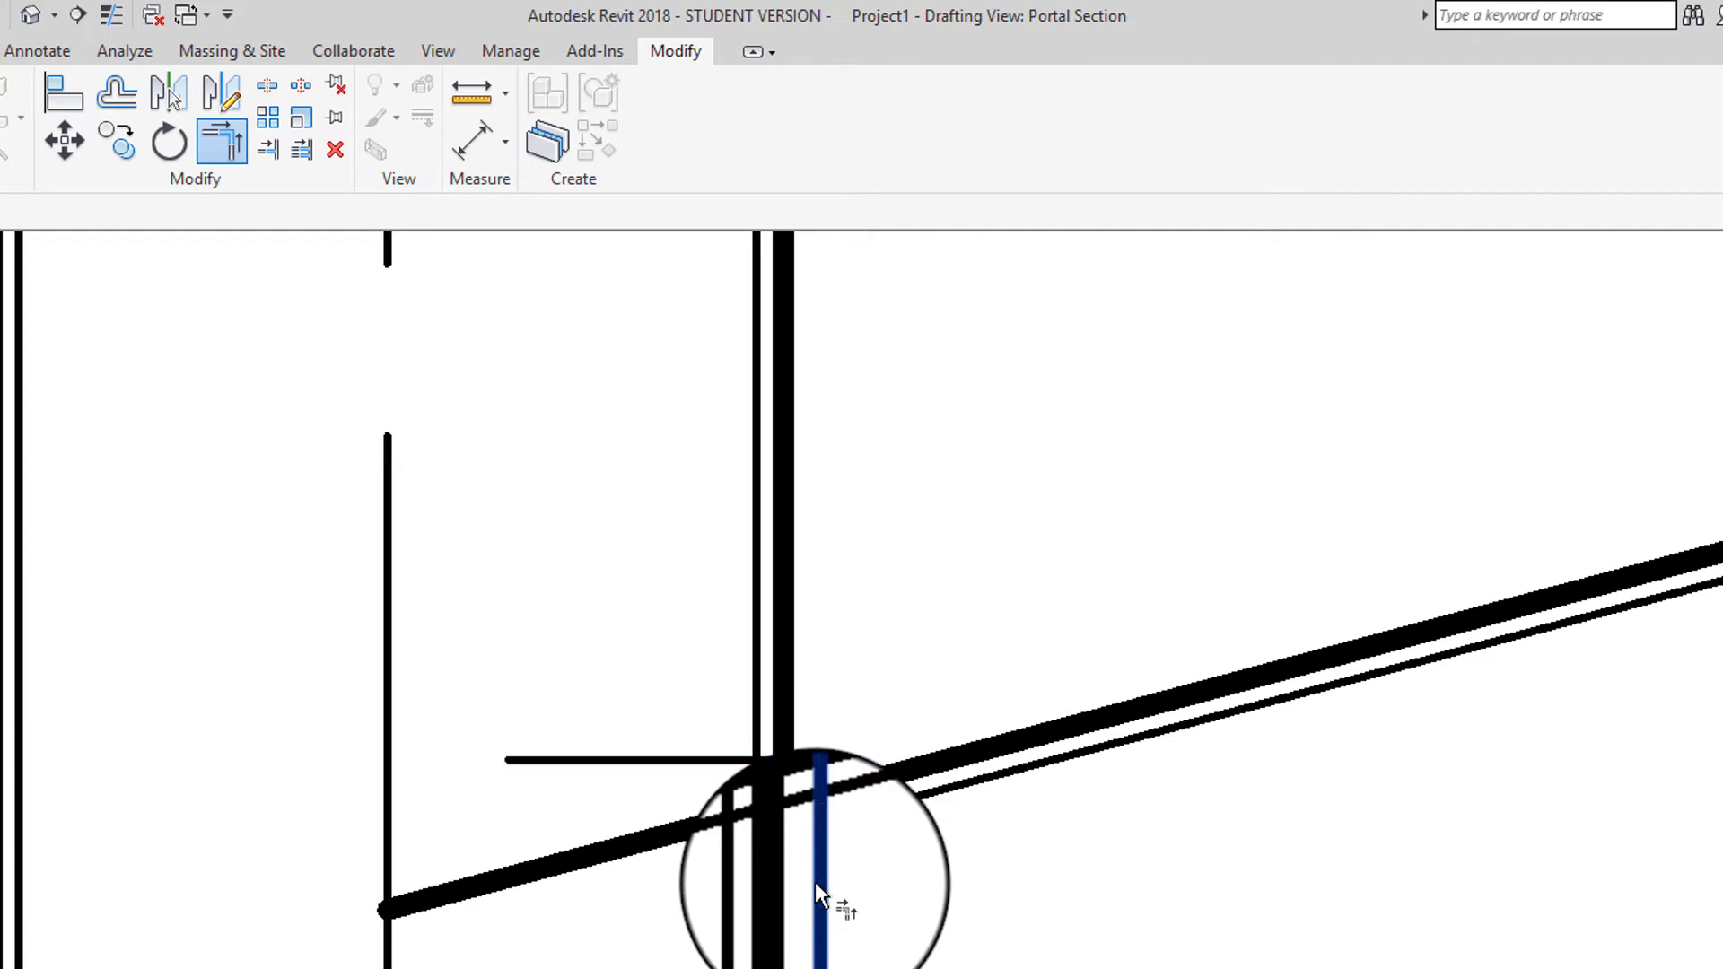
click(815, 881)
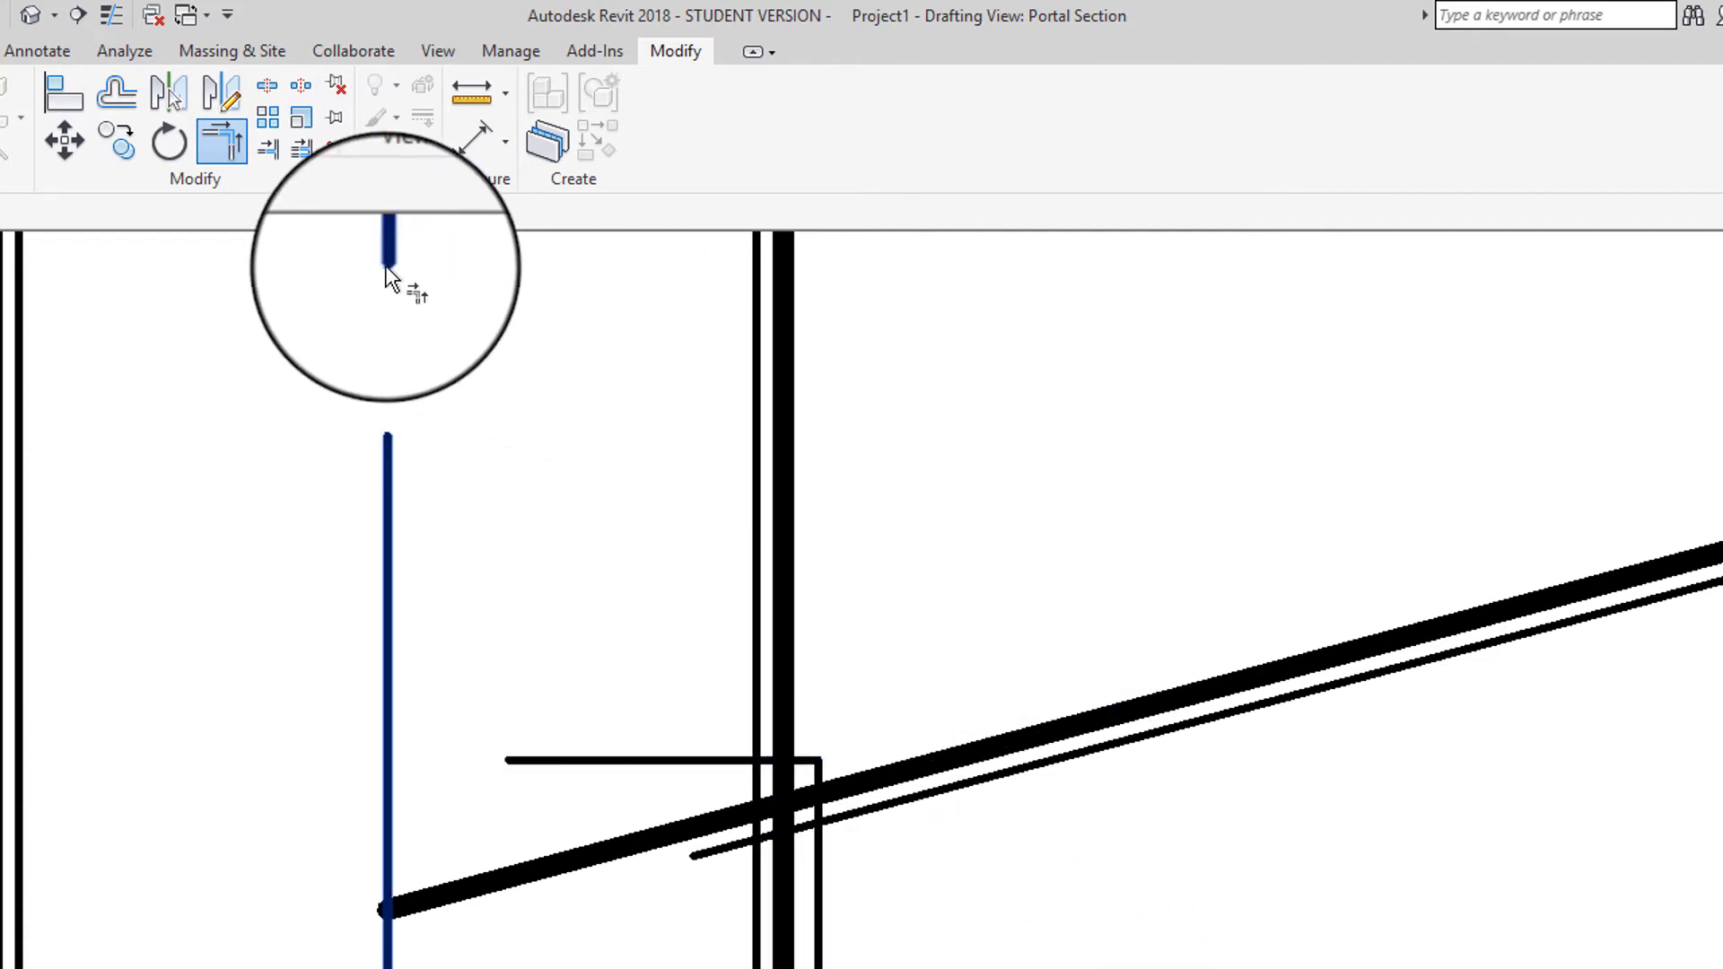
key(Escape)
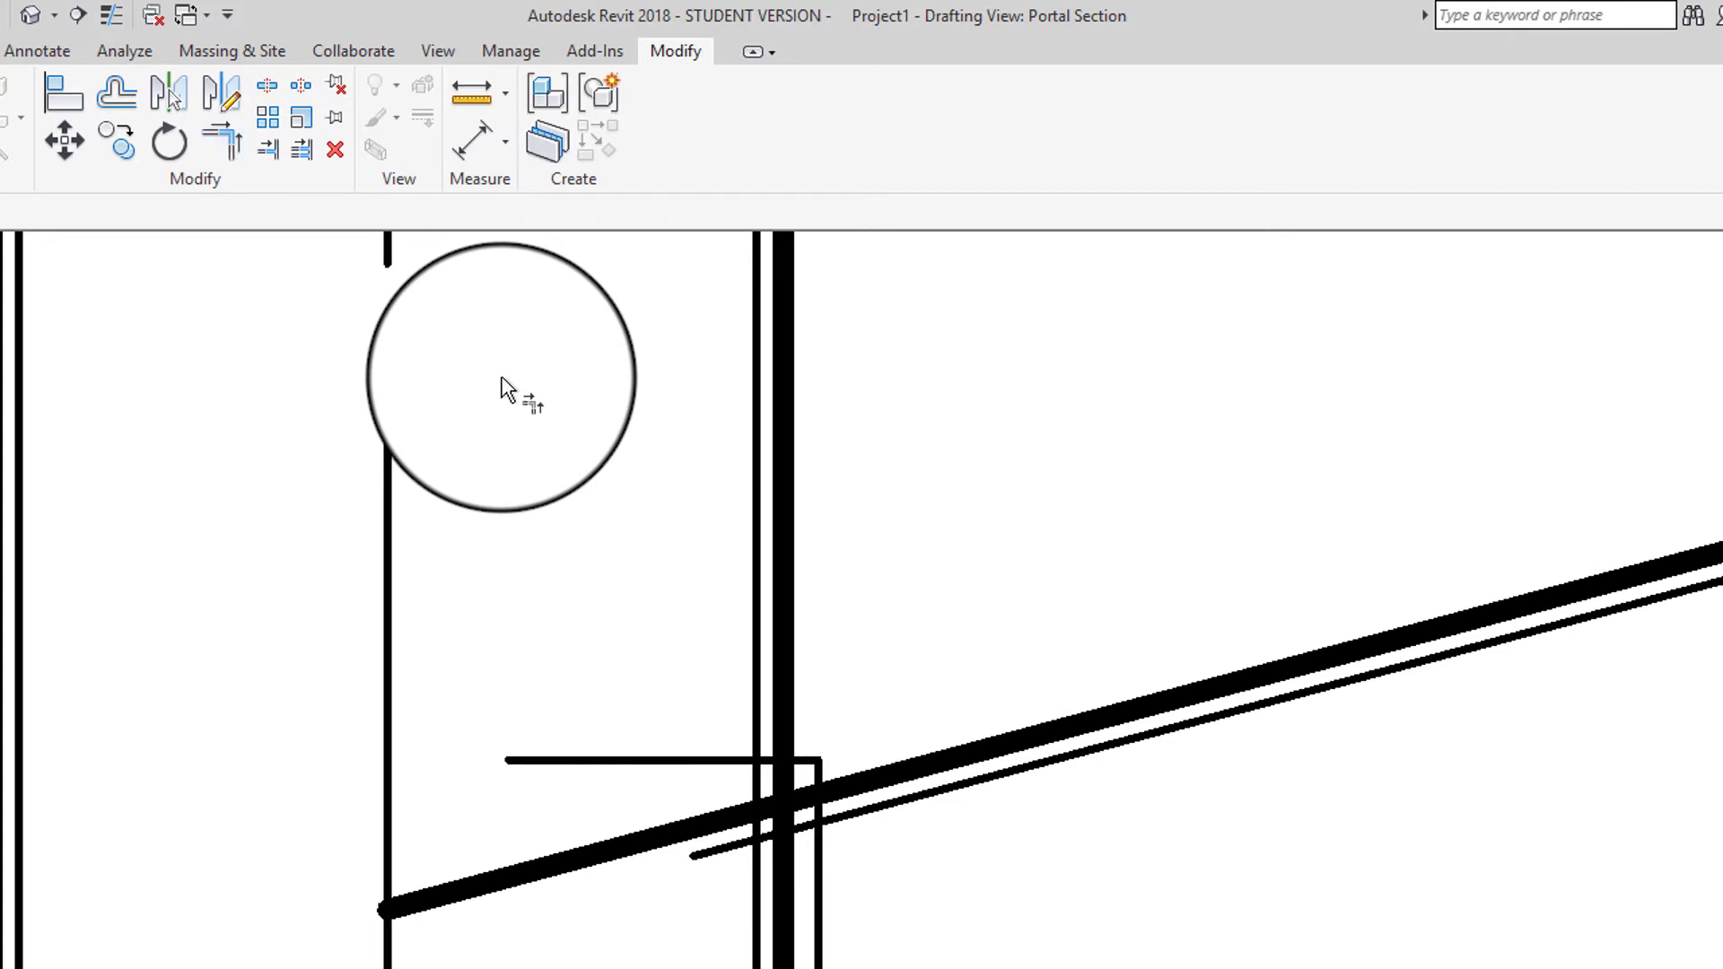
middle_drag(658, 725, 644, 582)
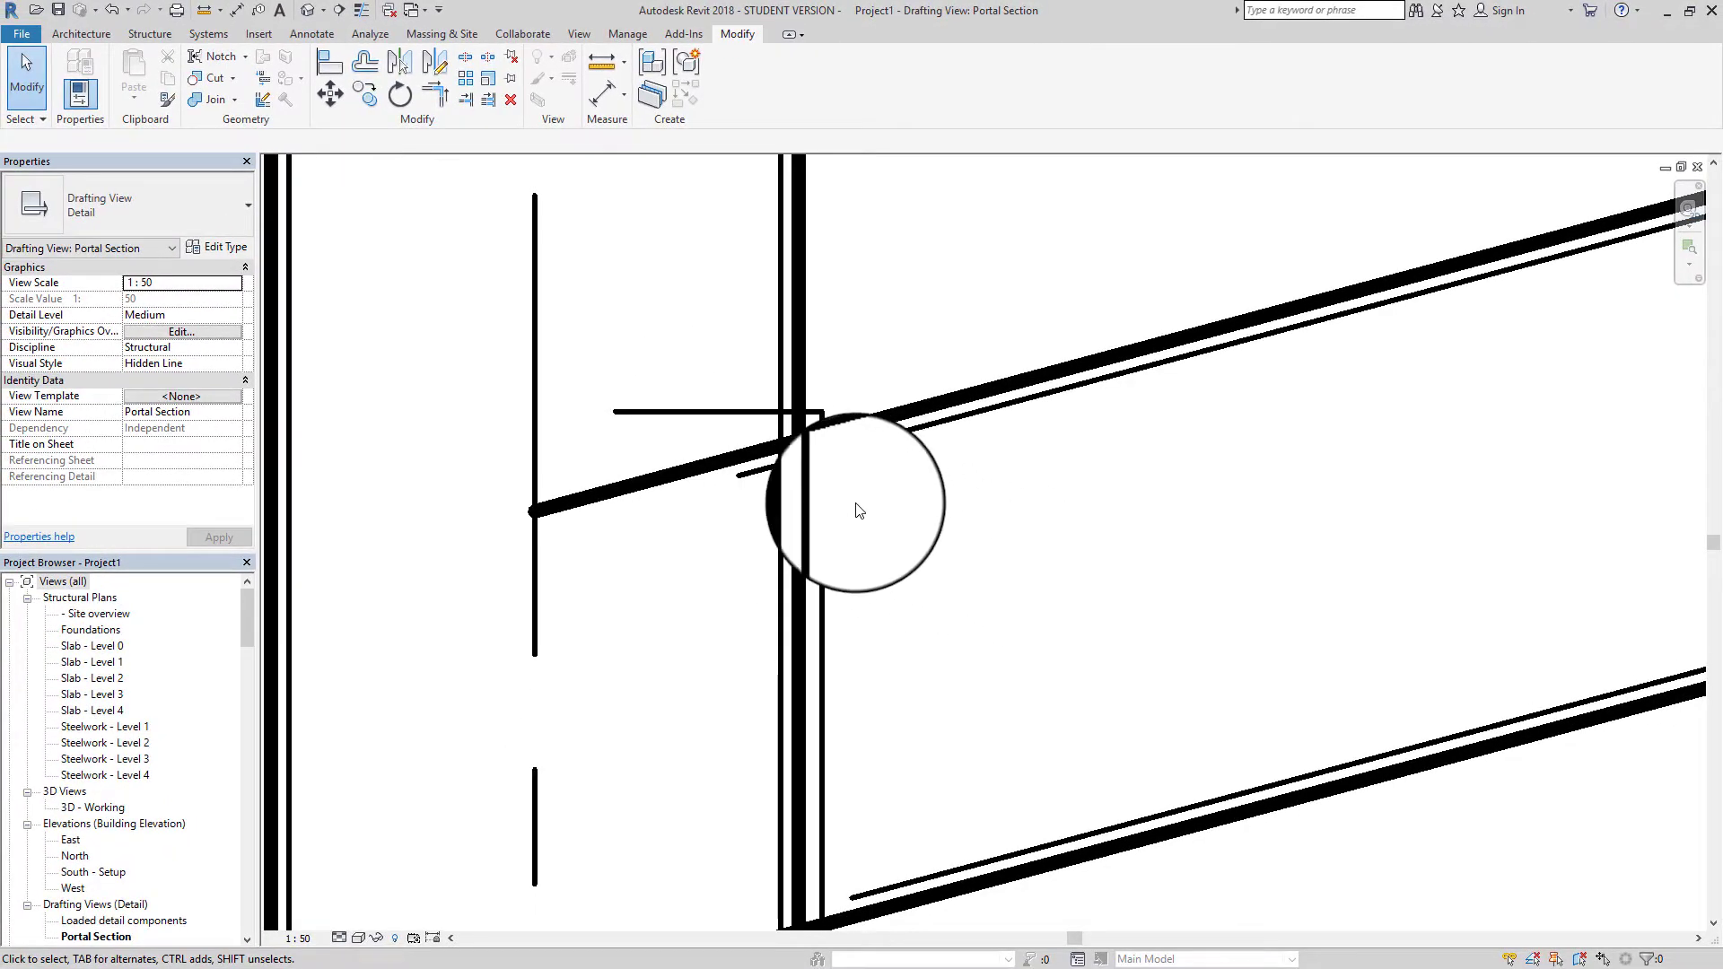
click(887, 429)
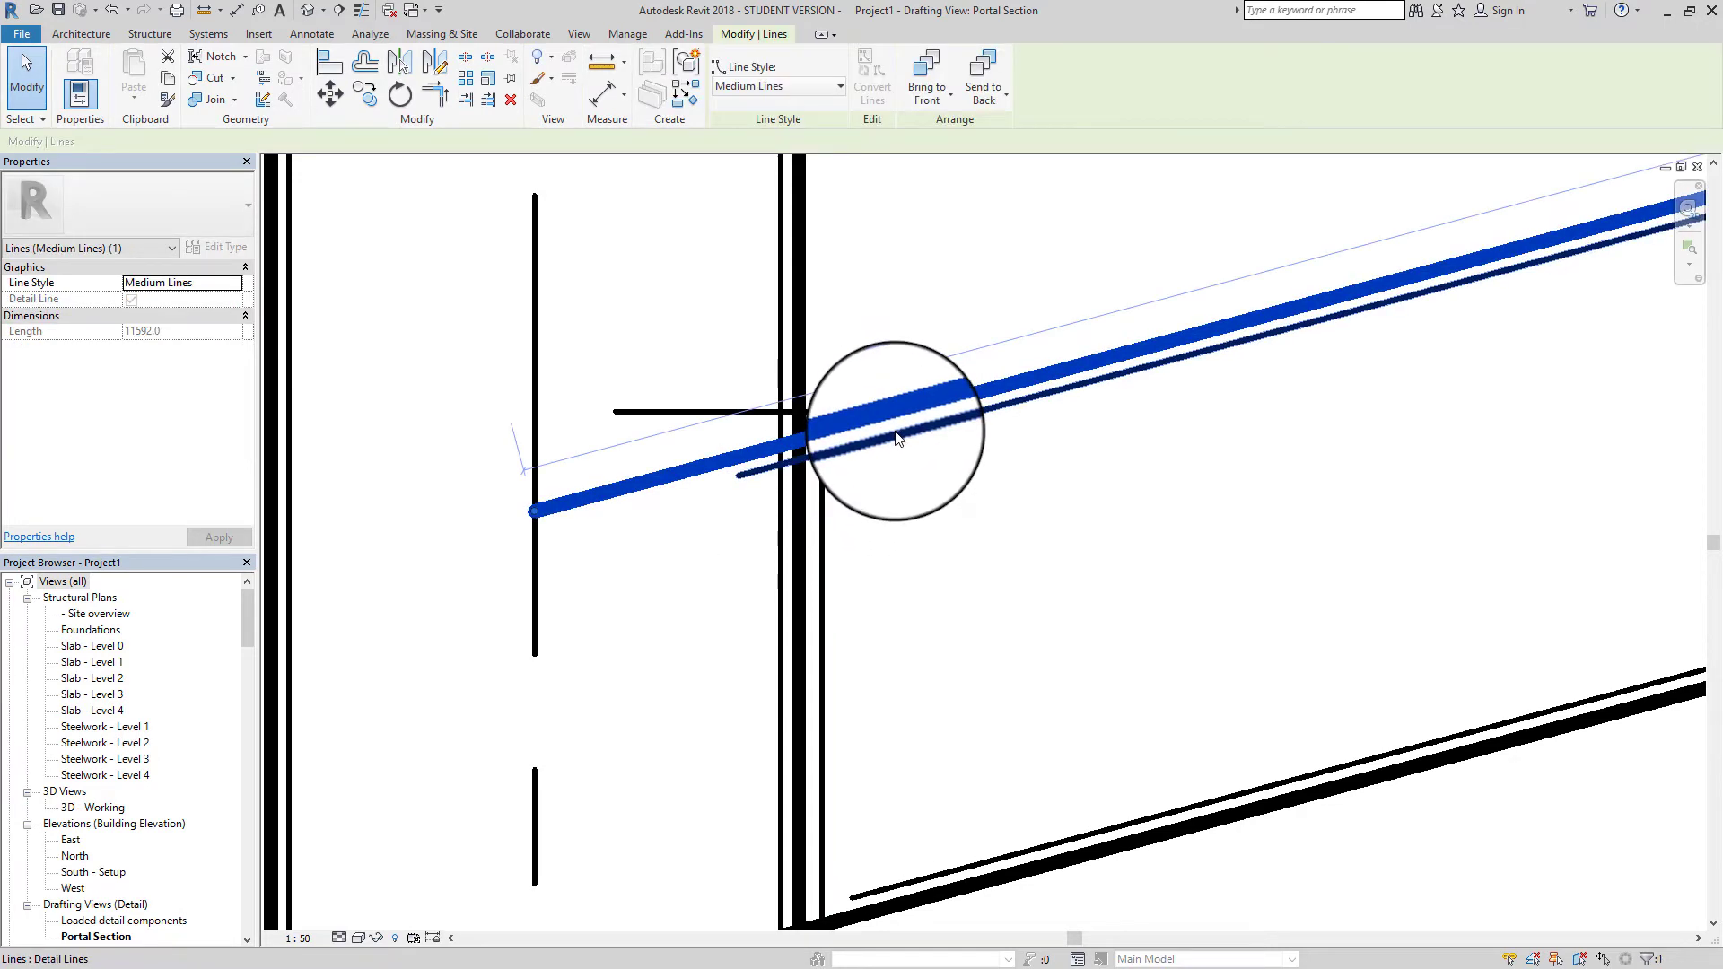
click(1090, 848)
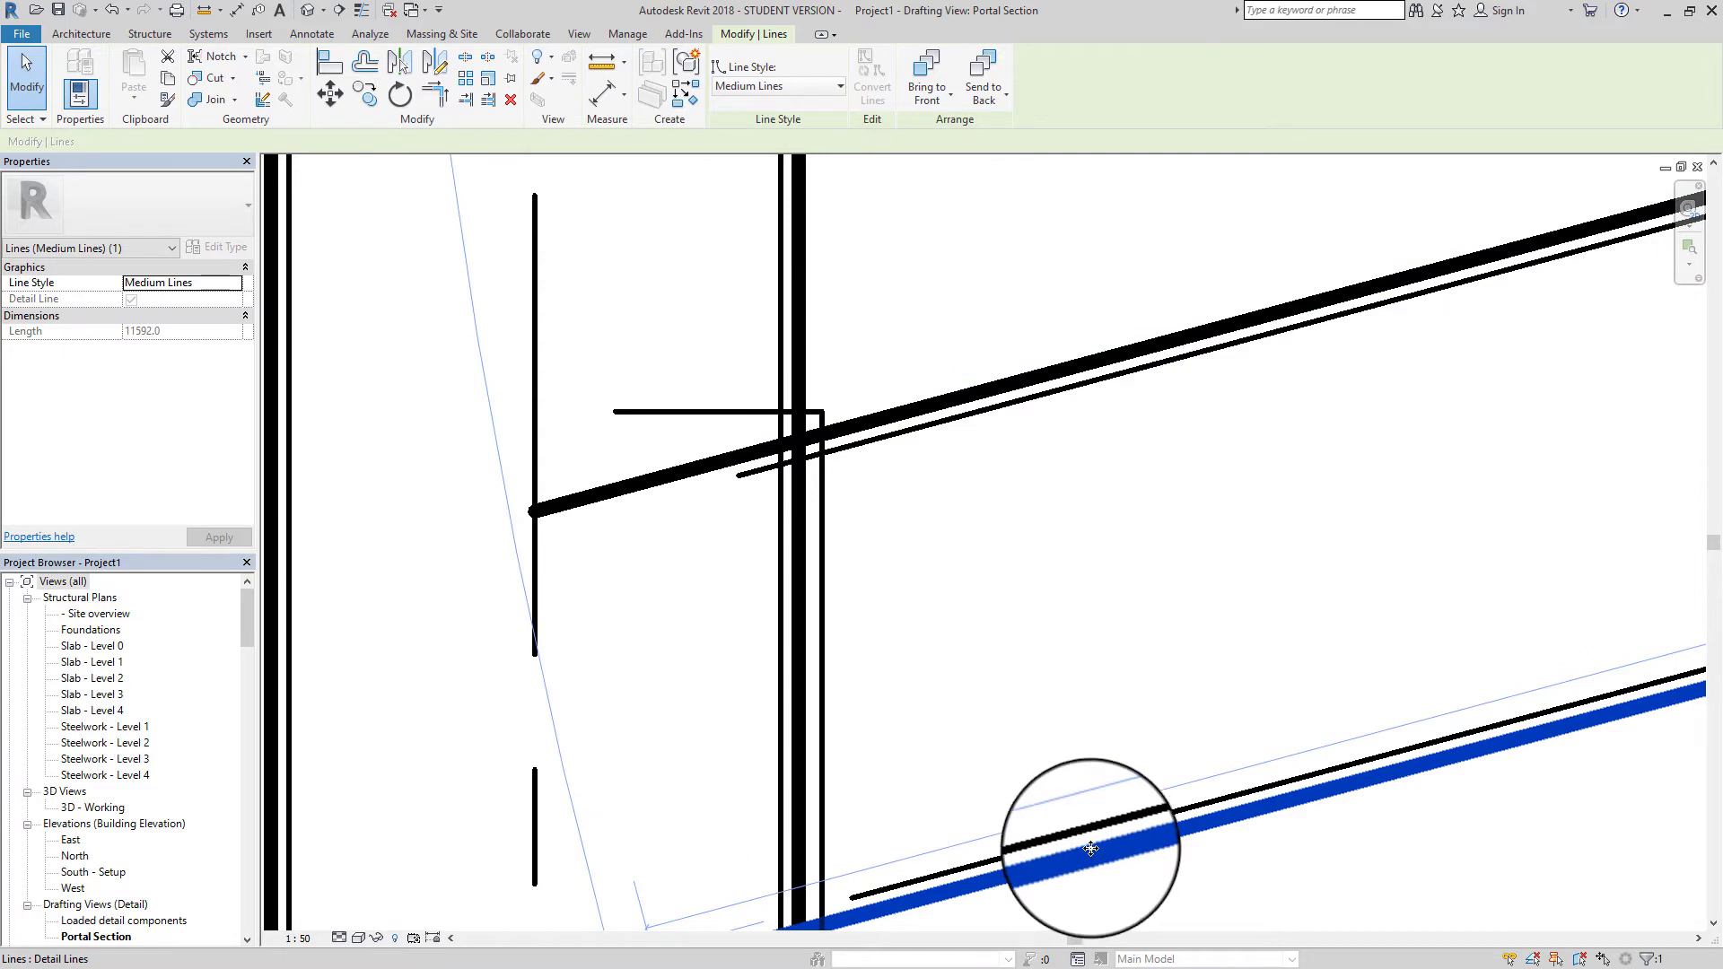
click(812, 668)
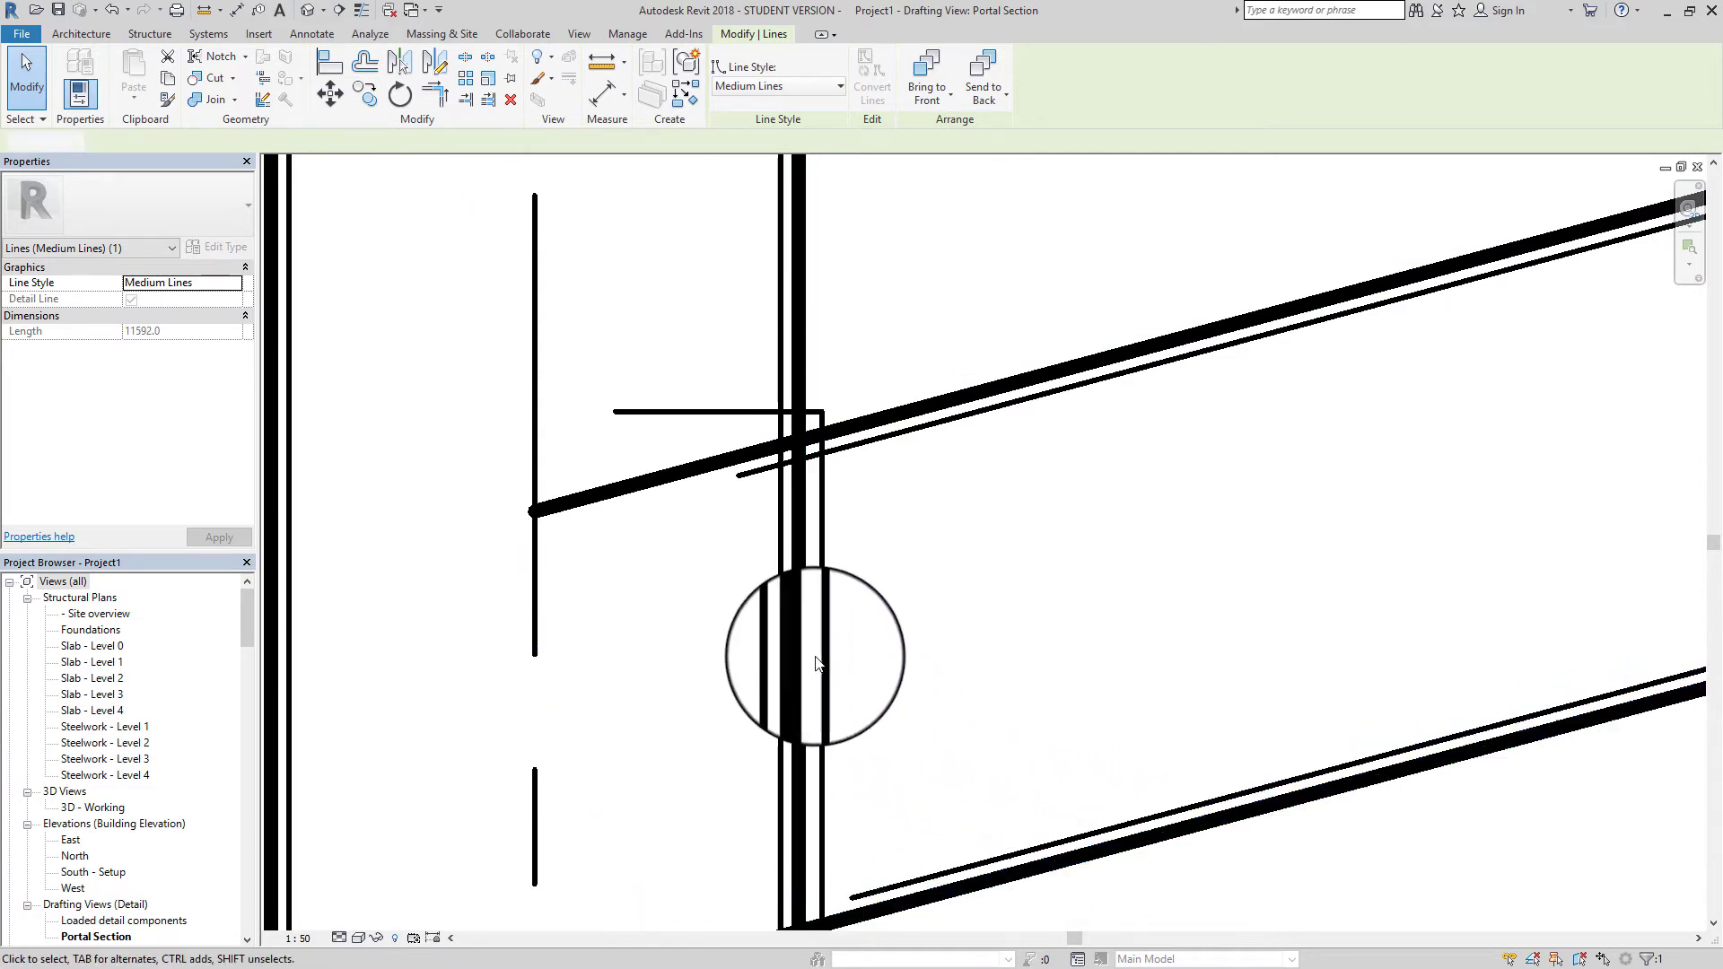
click(821, 675)
click(1012, 610)
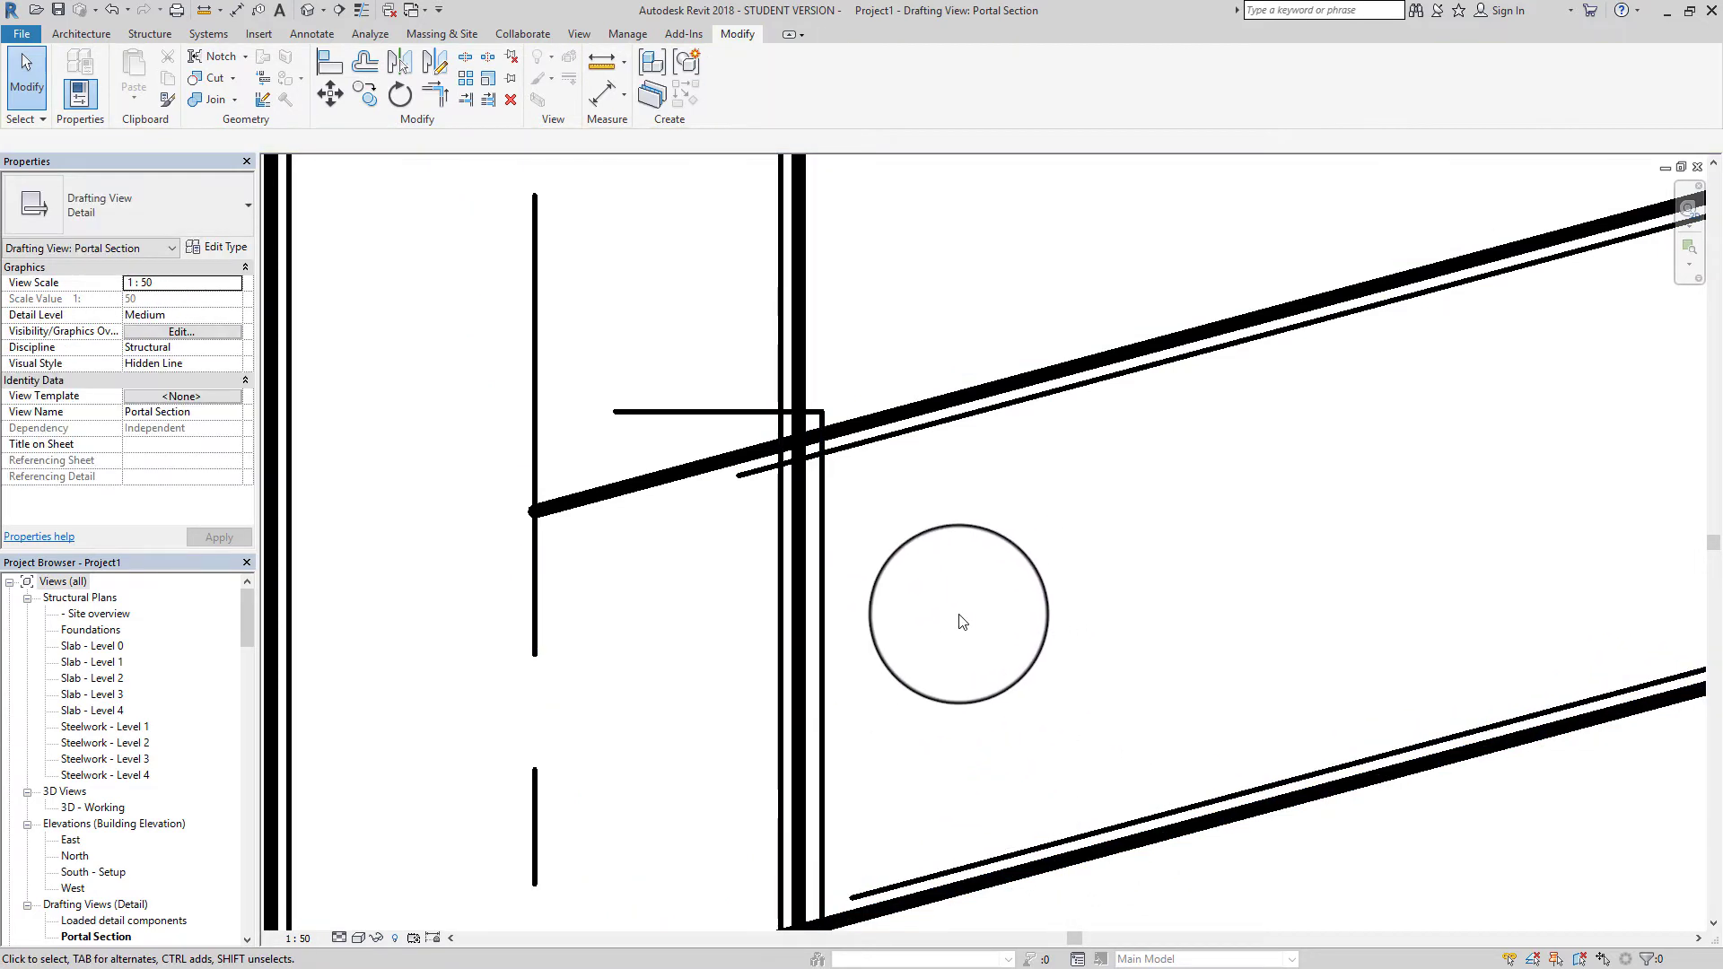
Trim or extend all four sloping rafter flange lines to the vertical end plate line, keeping their portions to its right
click(487, 102)
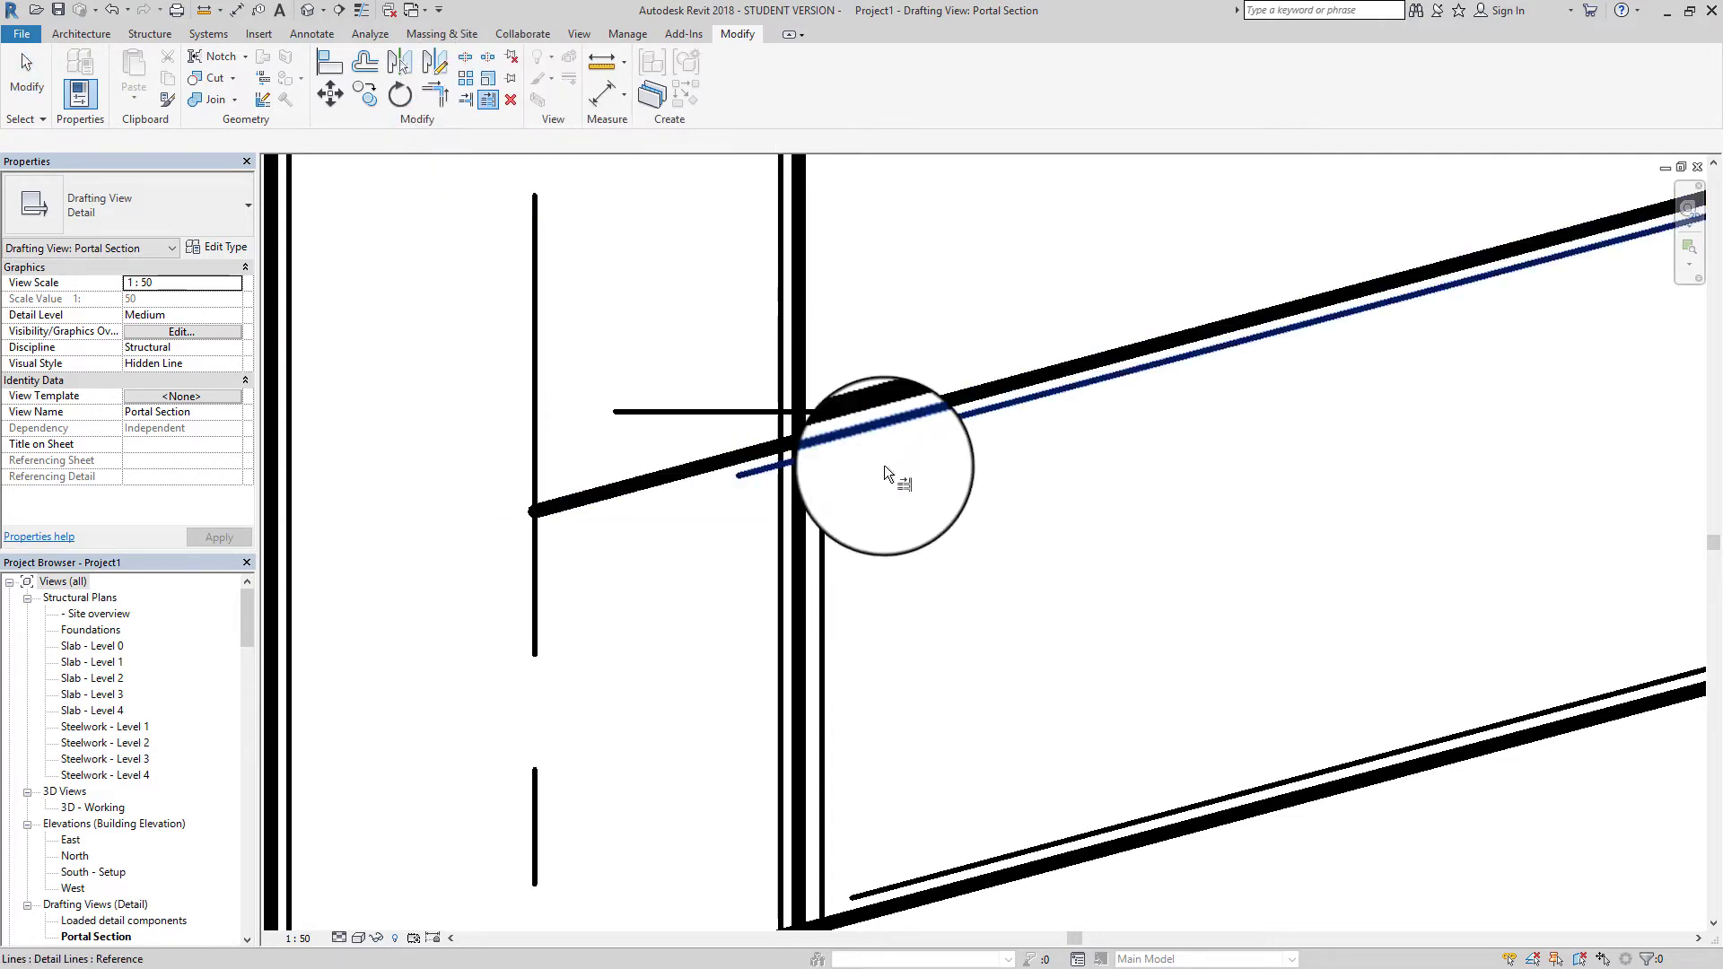
click(825, 642)
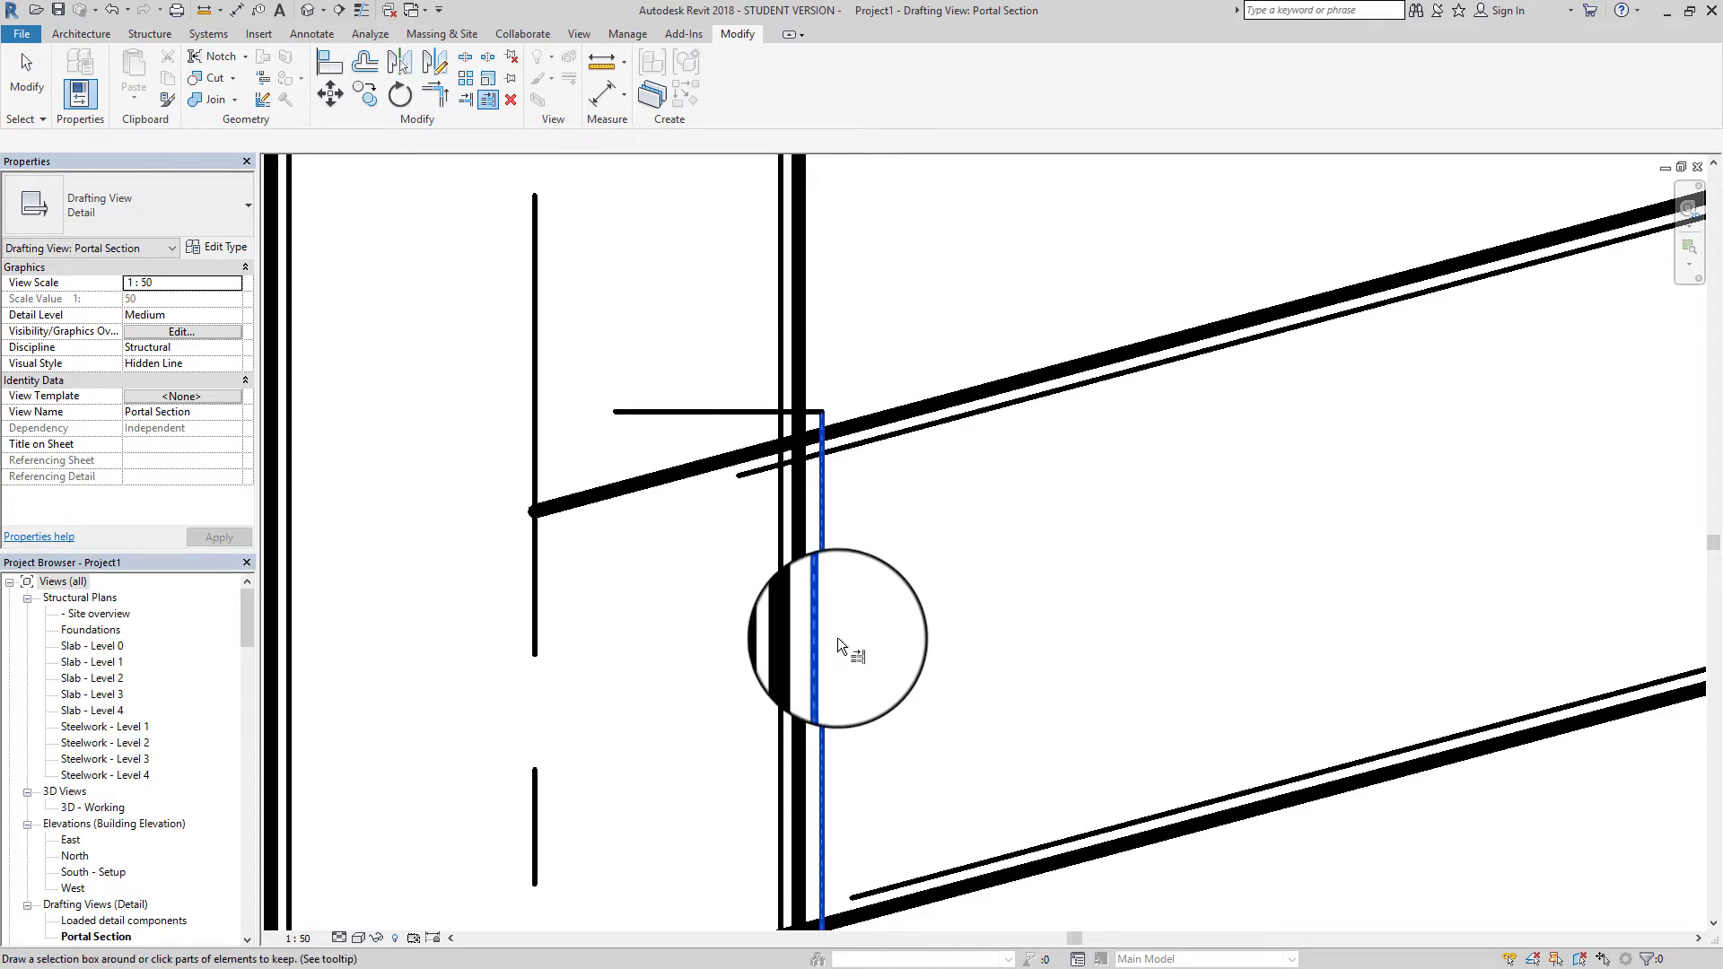
middle_drag(838, 637, 859, 517)
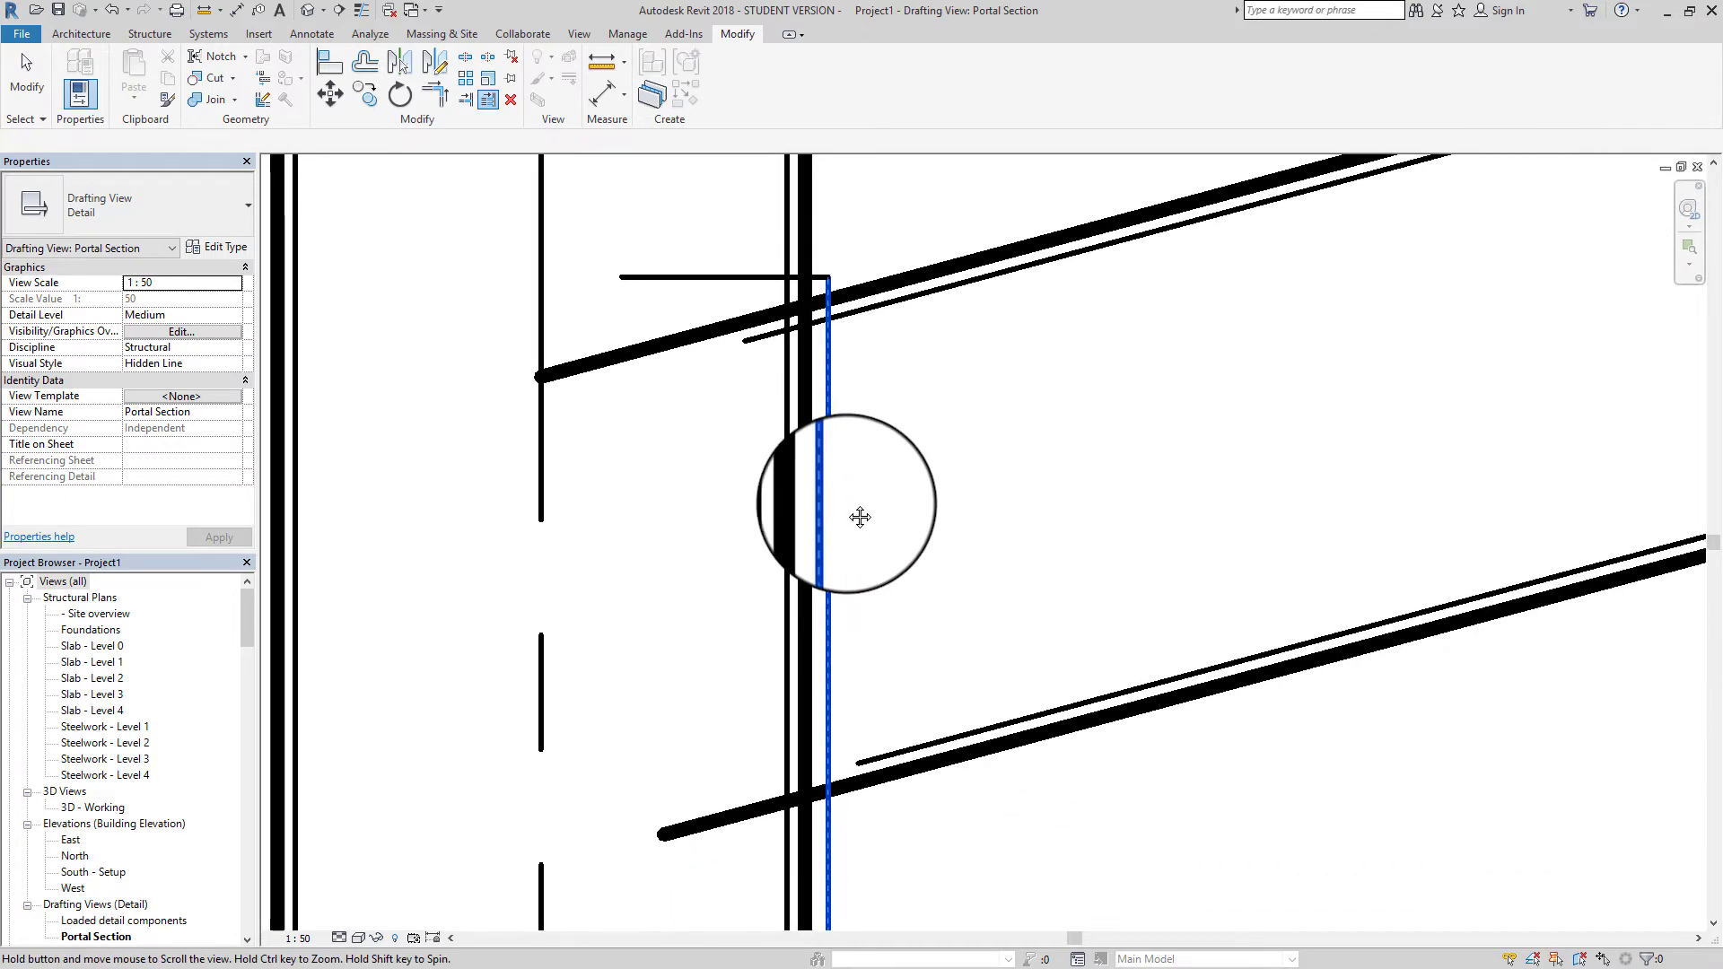
click(896, 278)
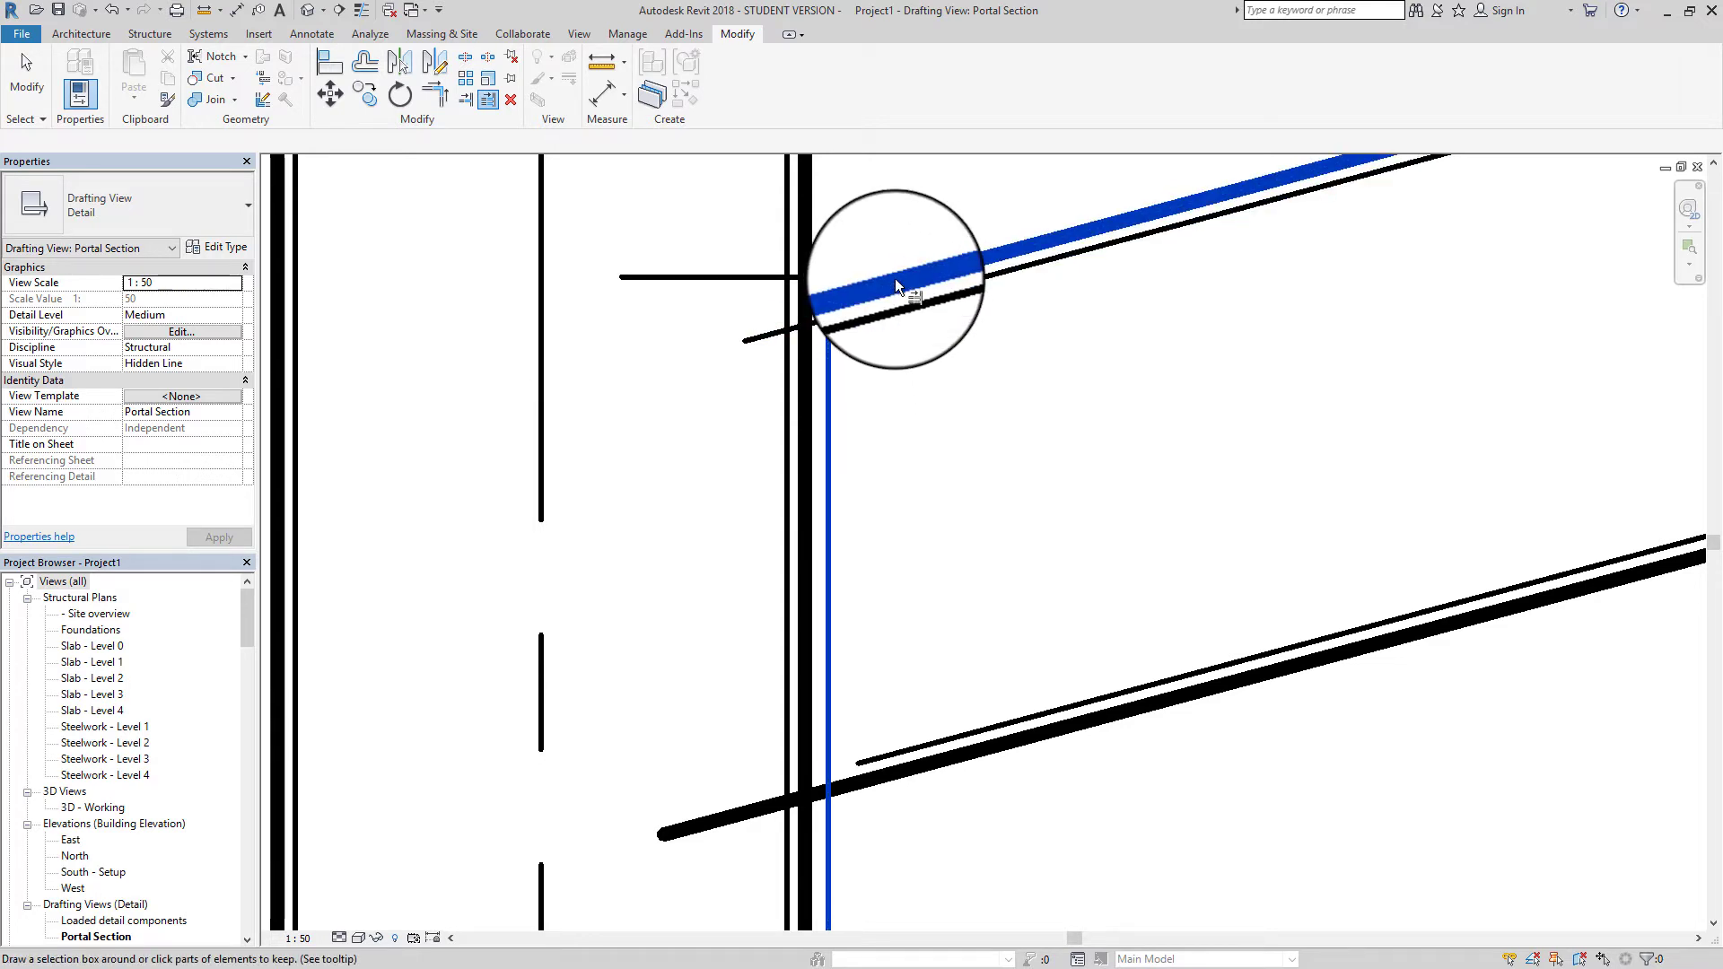
click(938, 765)
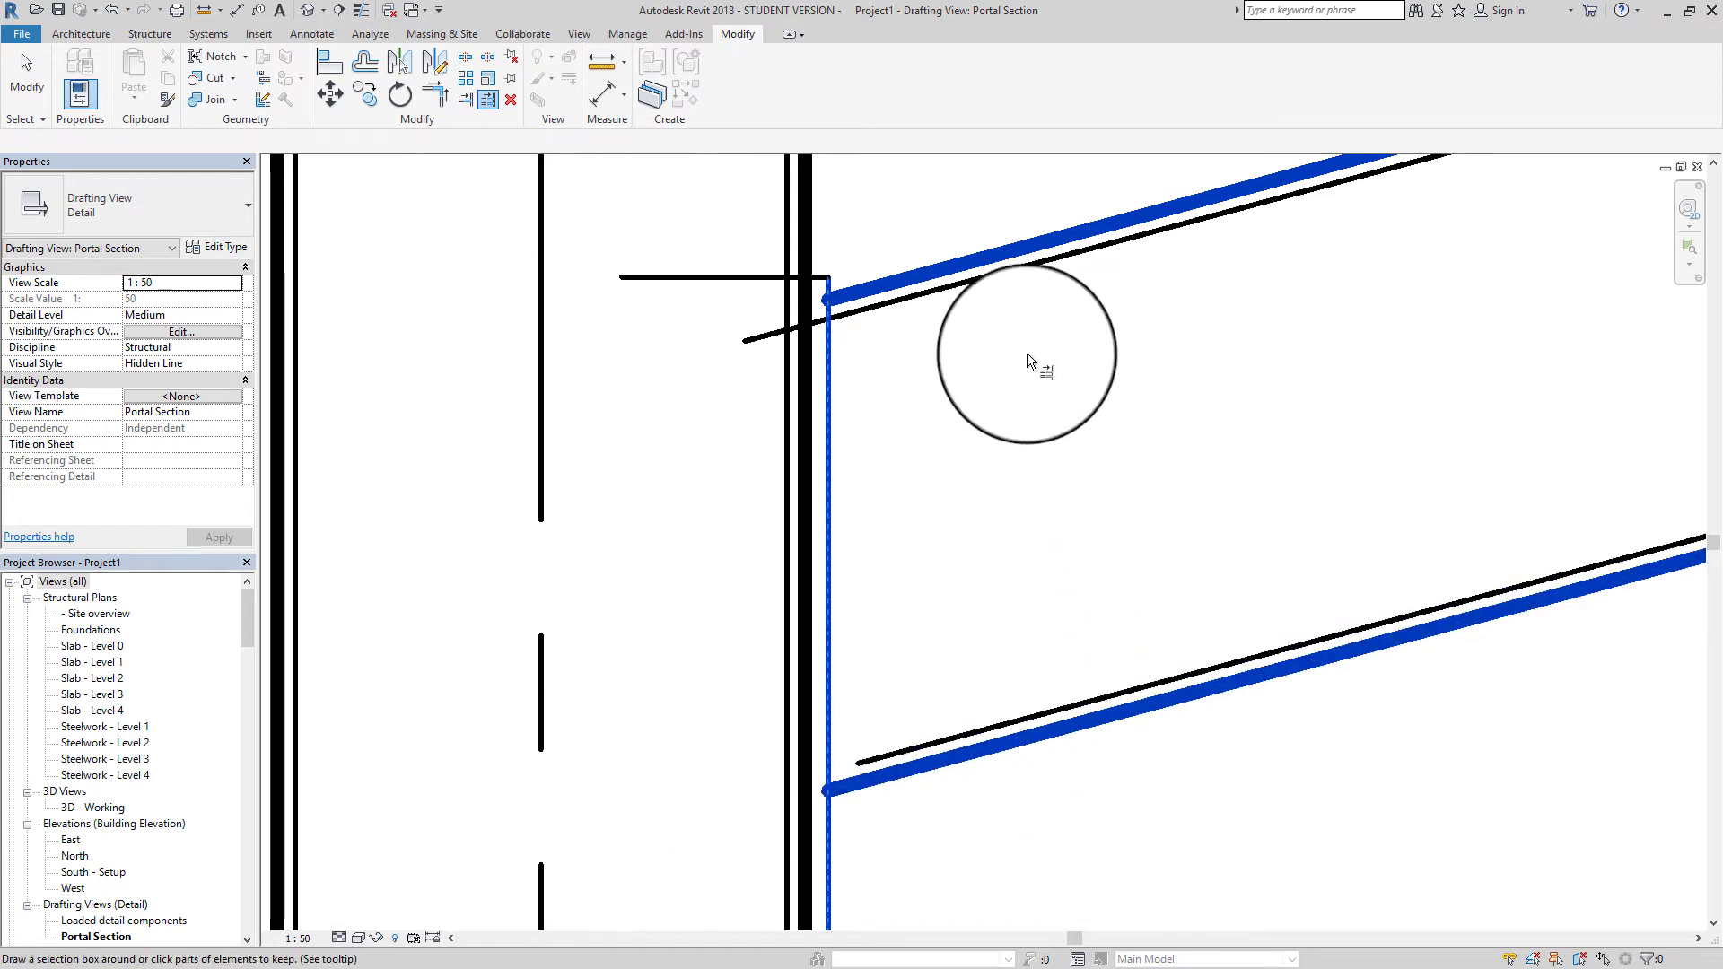
click(928, 295)
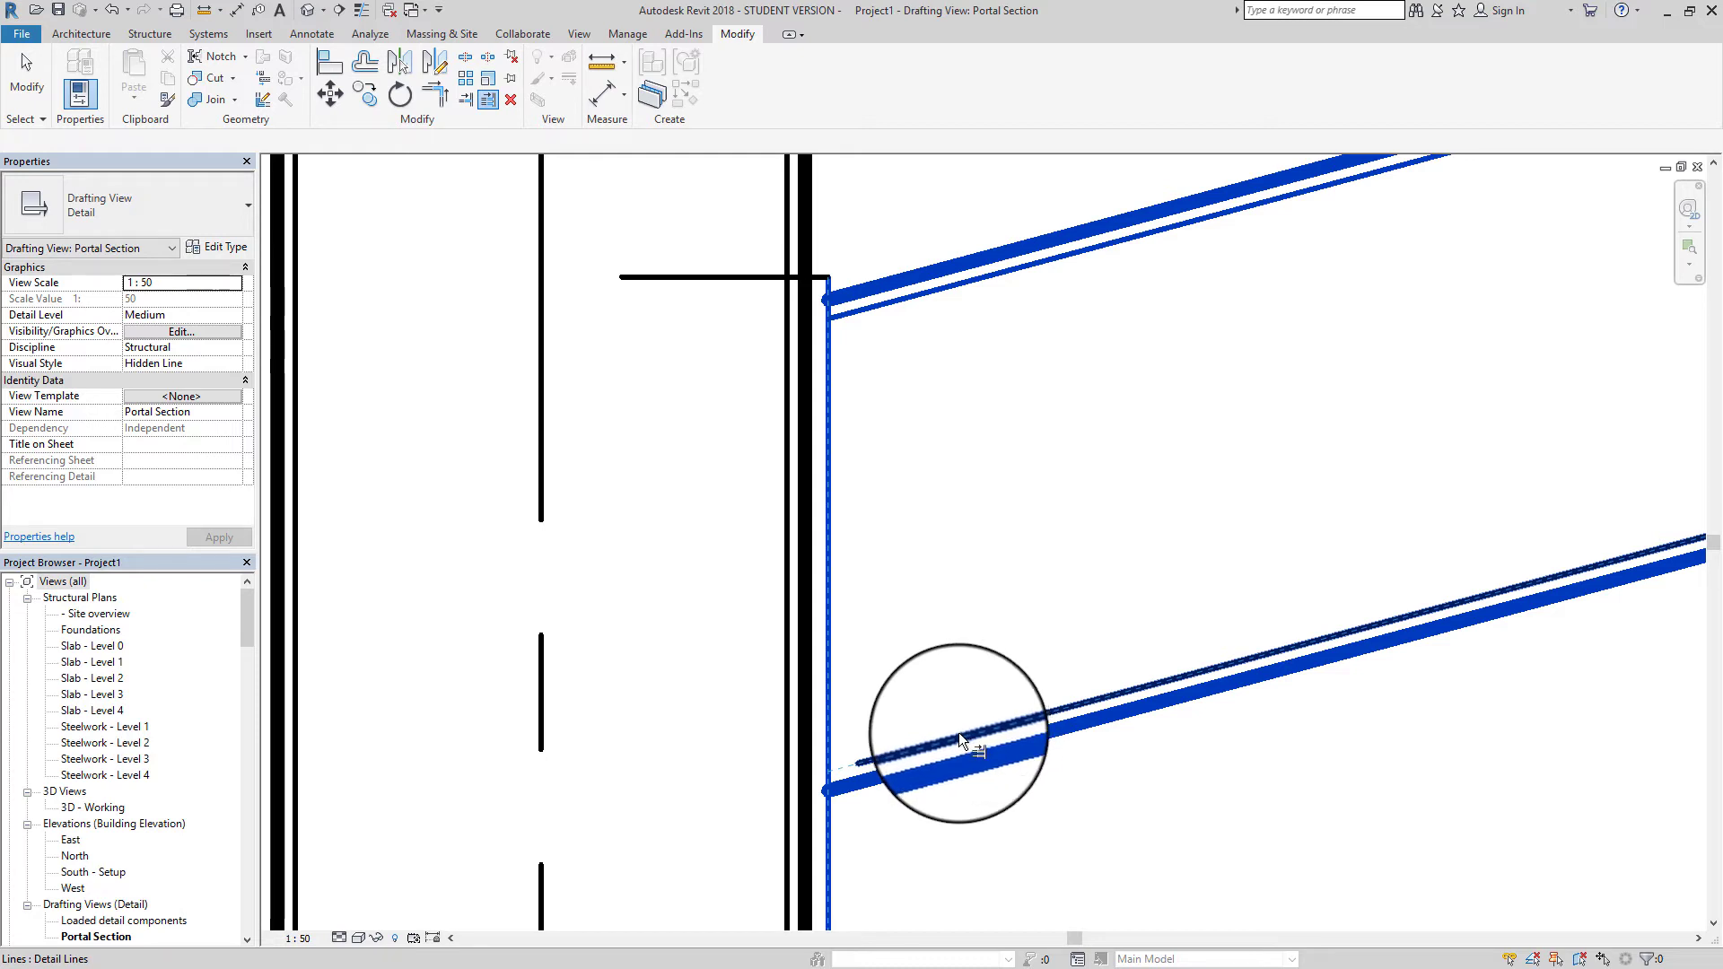
click(872, 756)
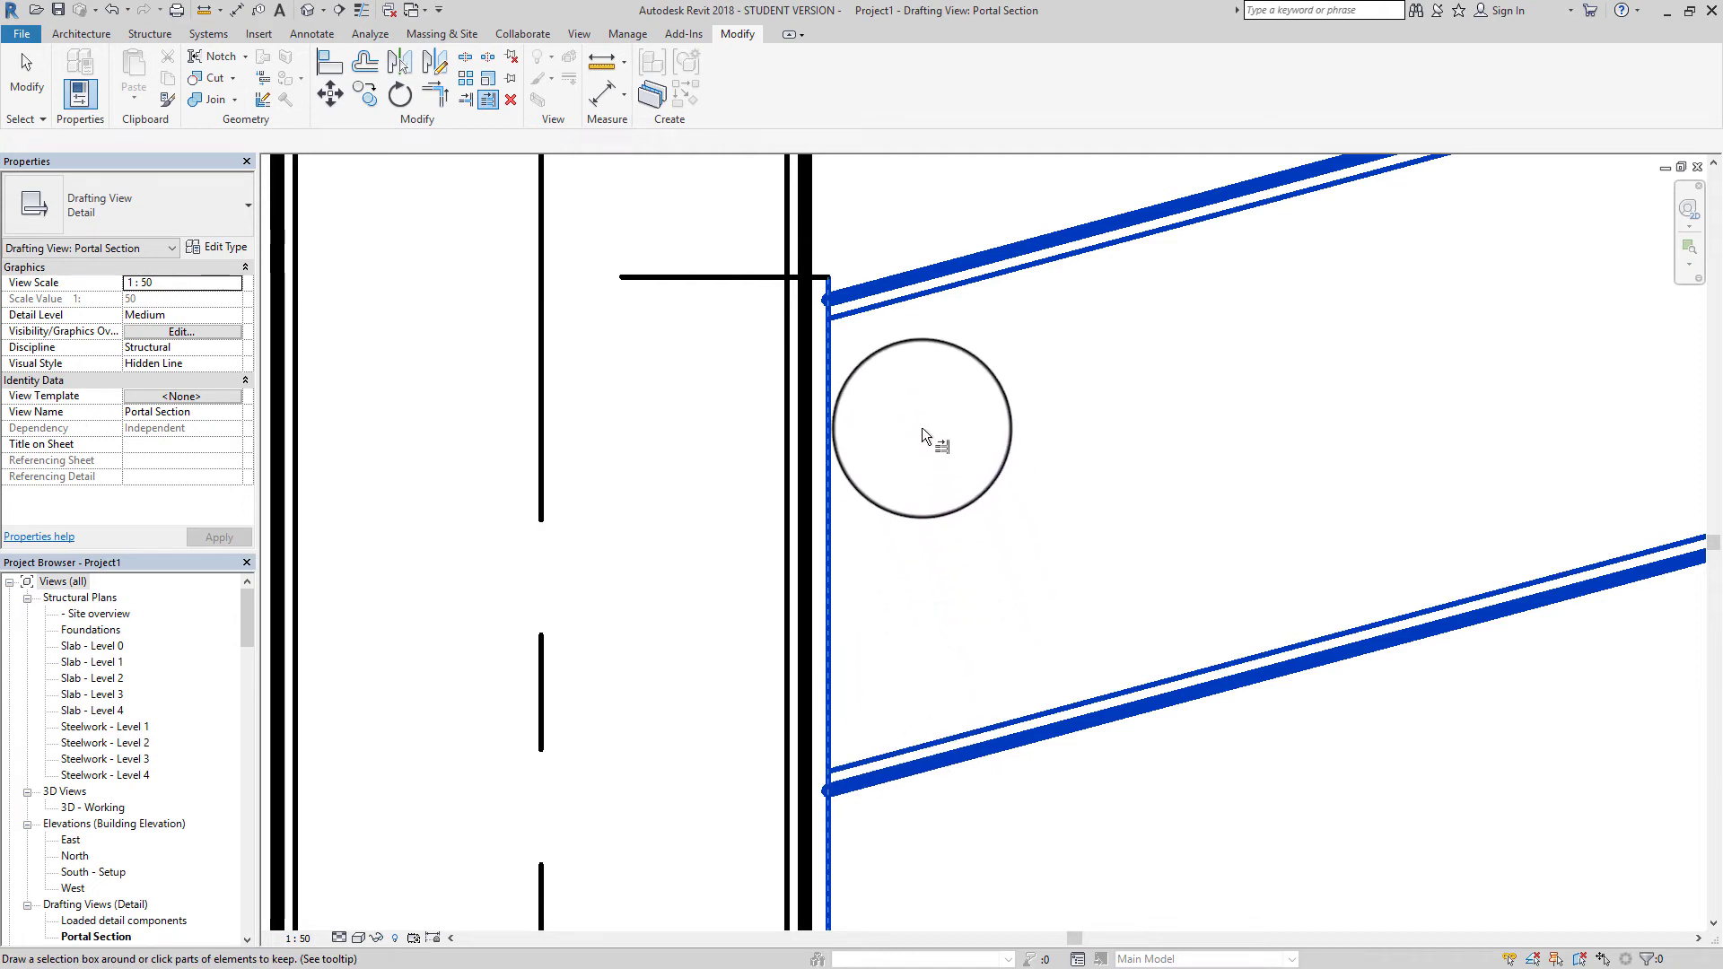
key(Escape)
key(Escape)
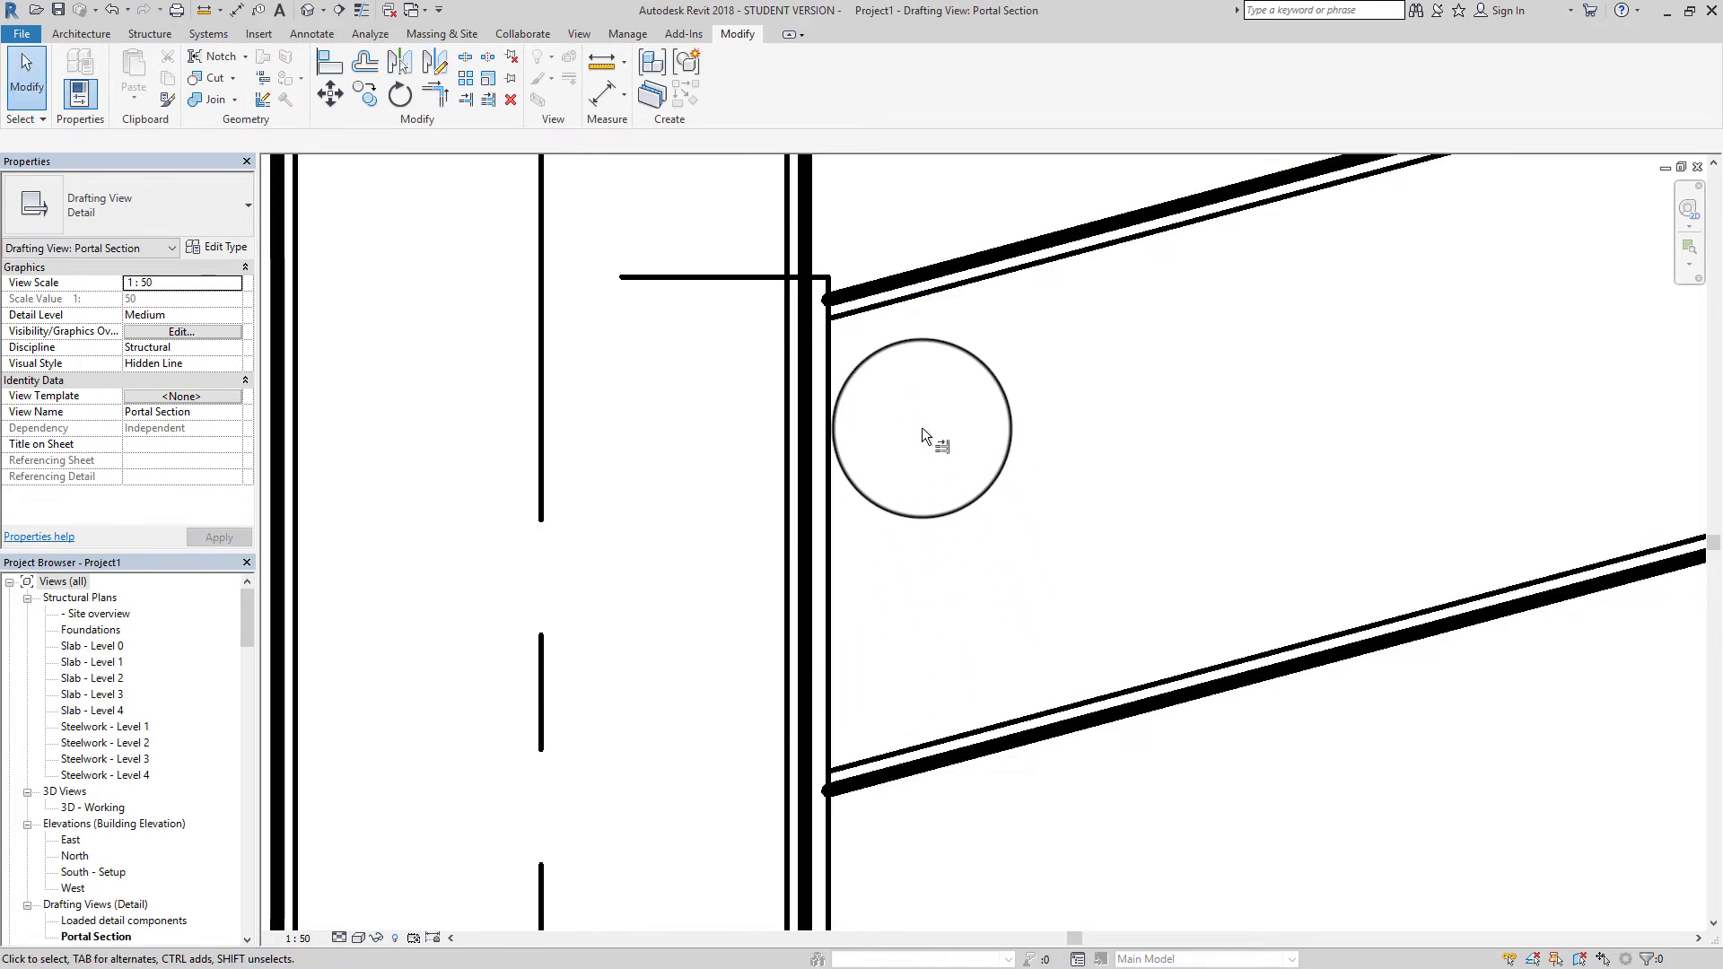
Copy the horizontal line at the top of the end plate 850 mm vertically downward, with multiple copying enabled
scroll(922, 428, down, 2)
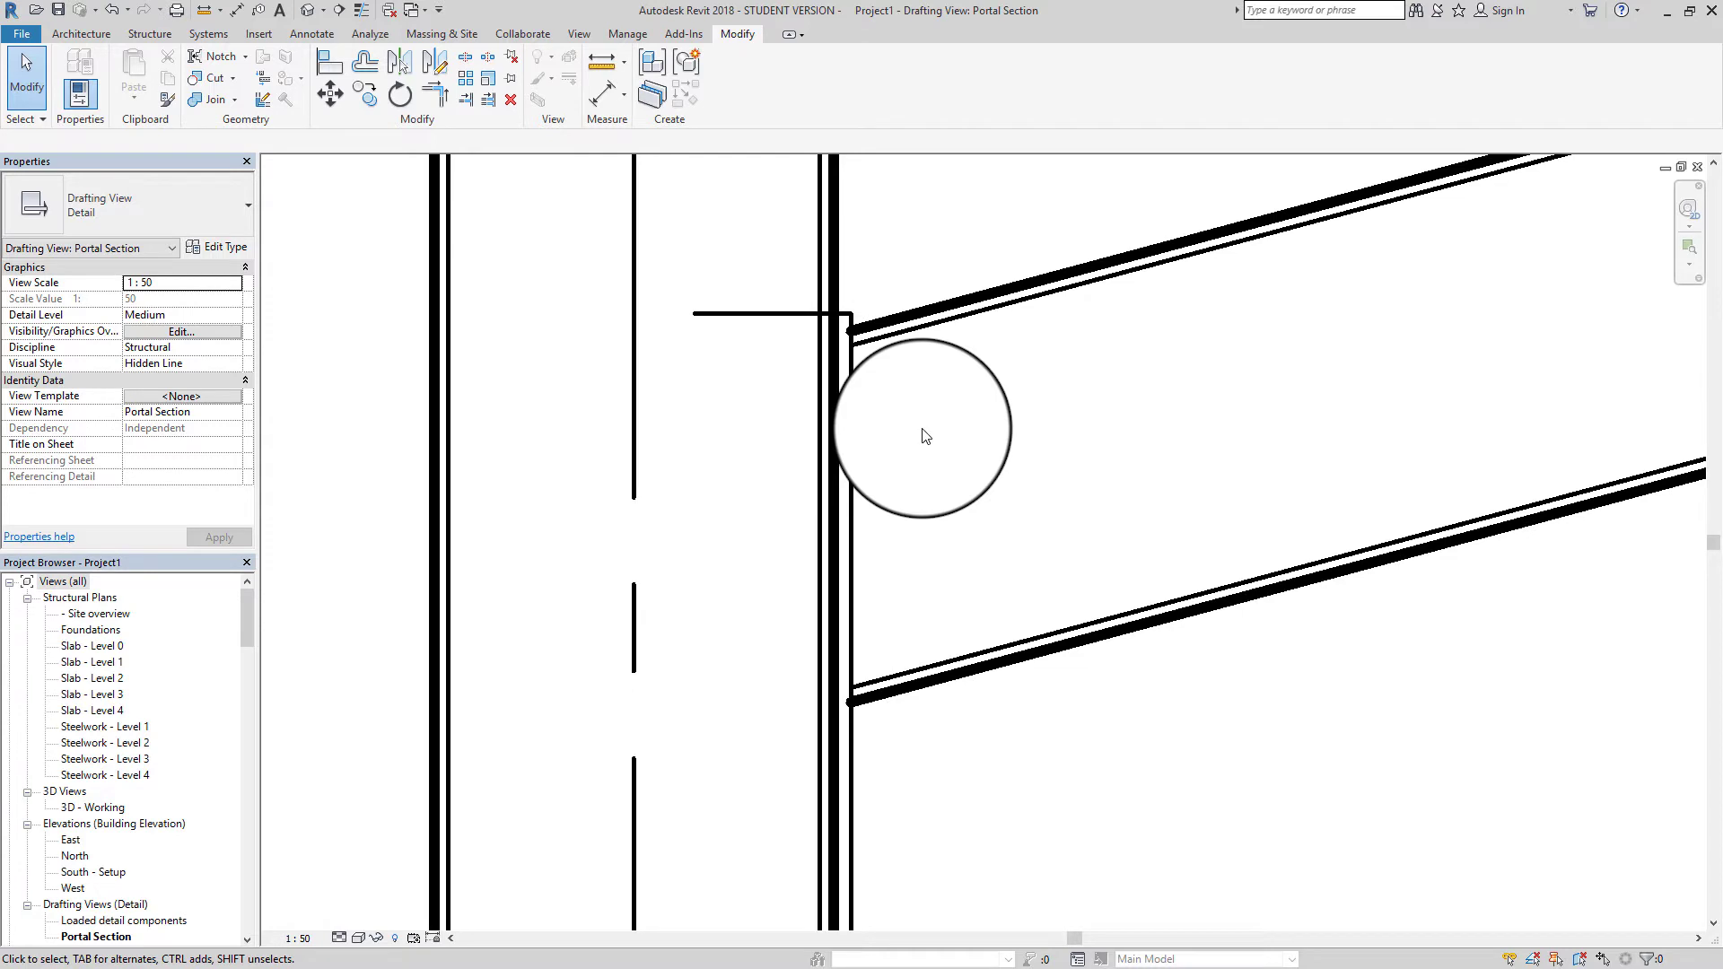
middle_drag(925, 435, 927, 443)
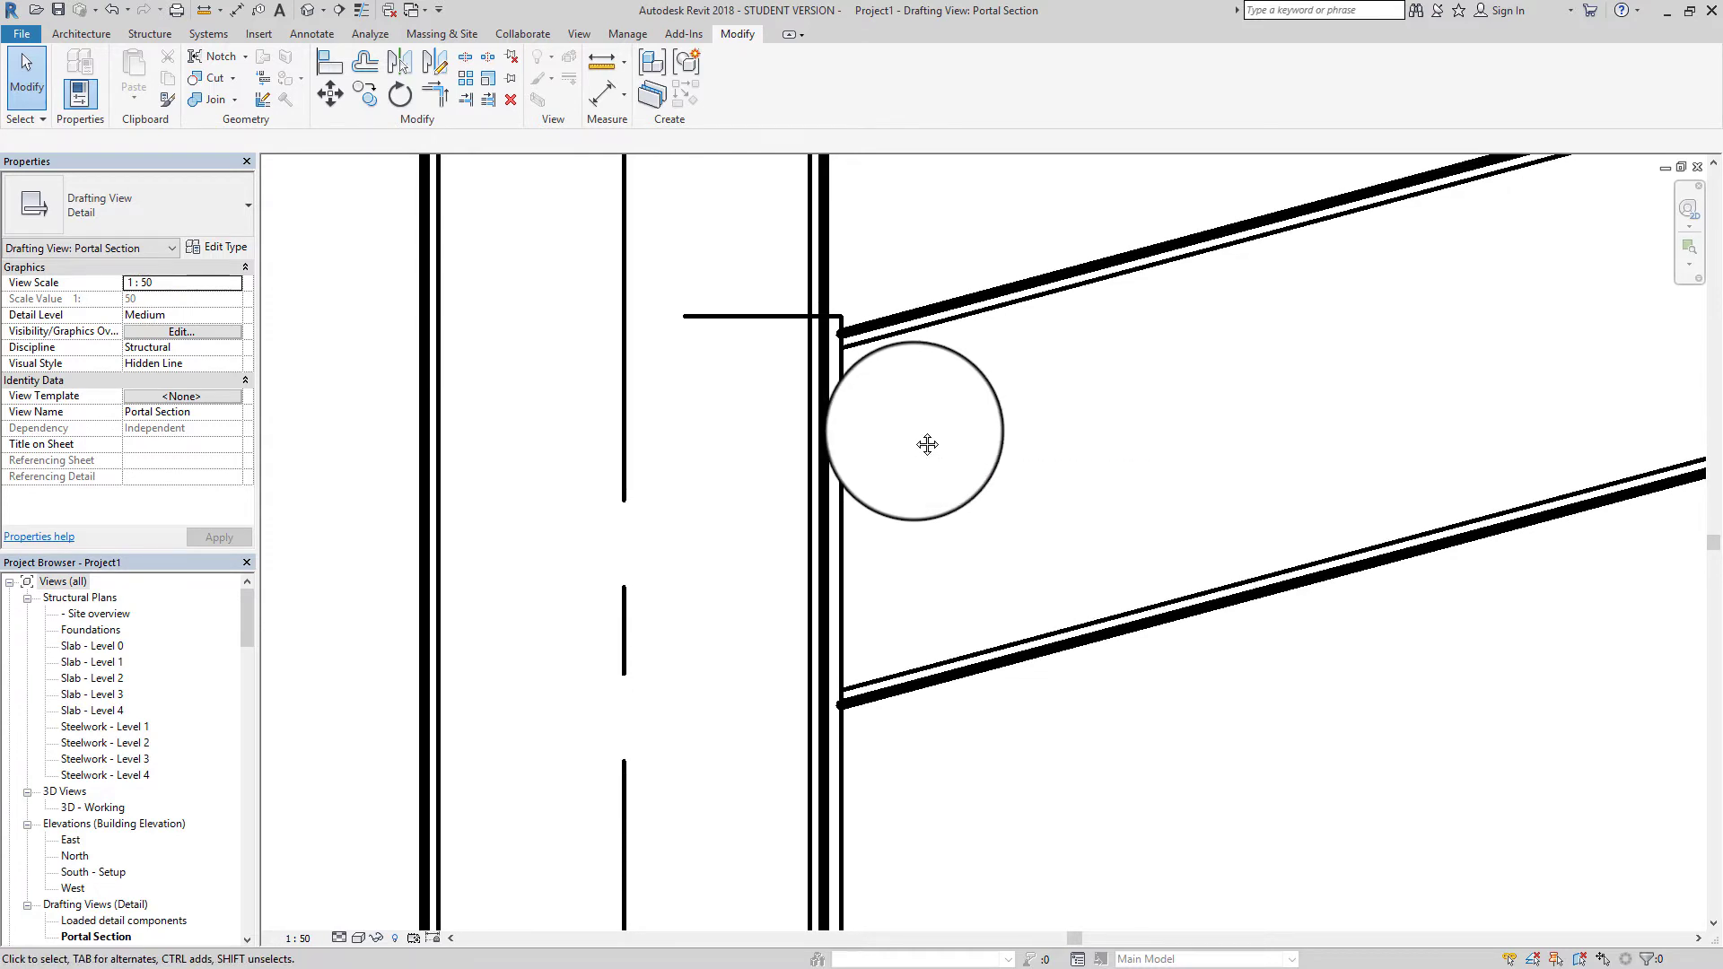
click(785, 316)
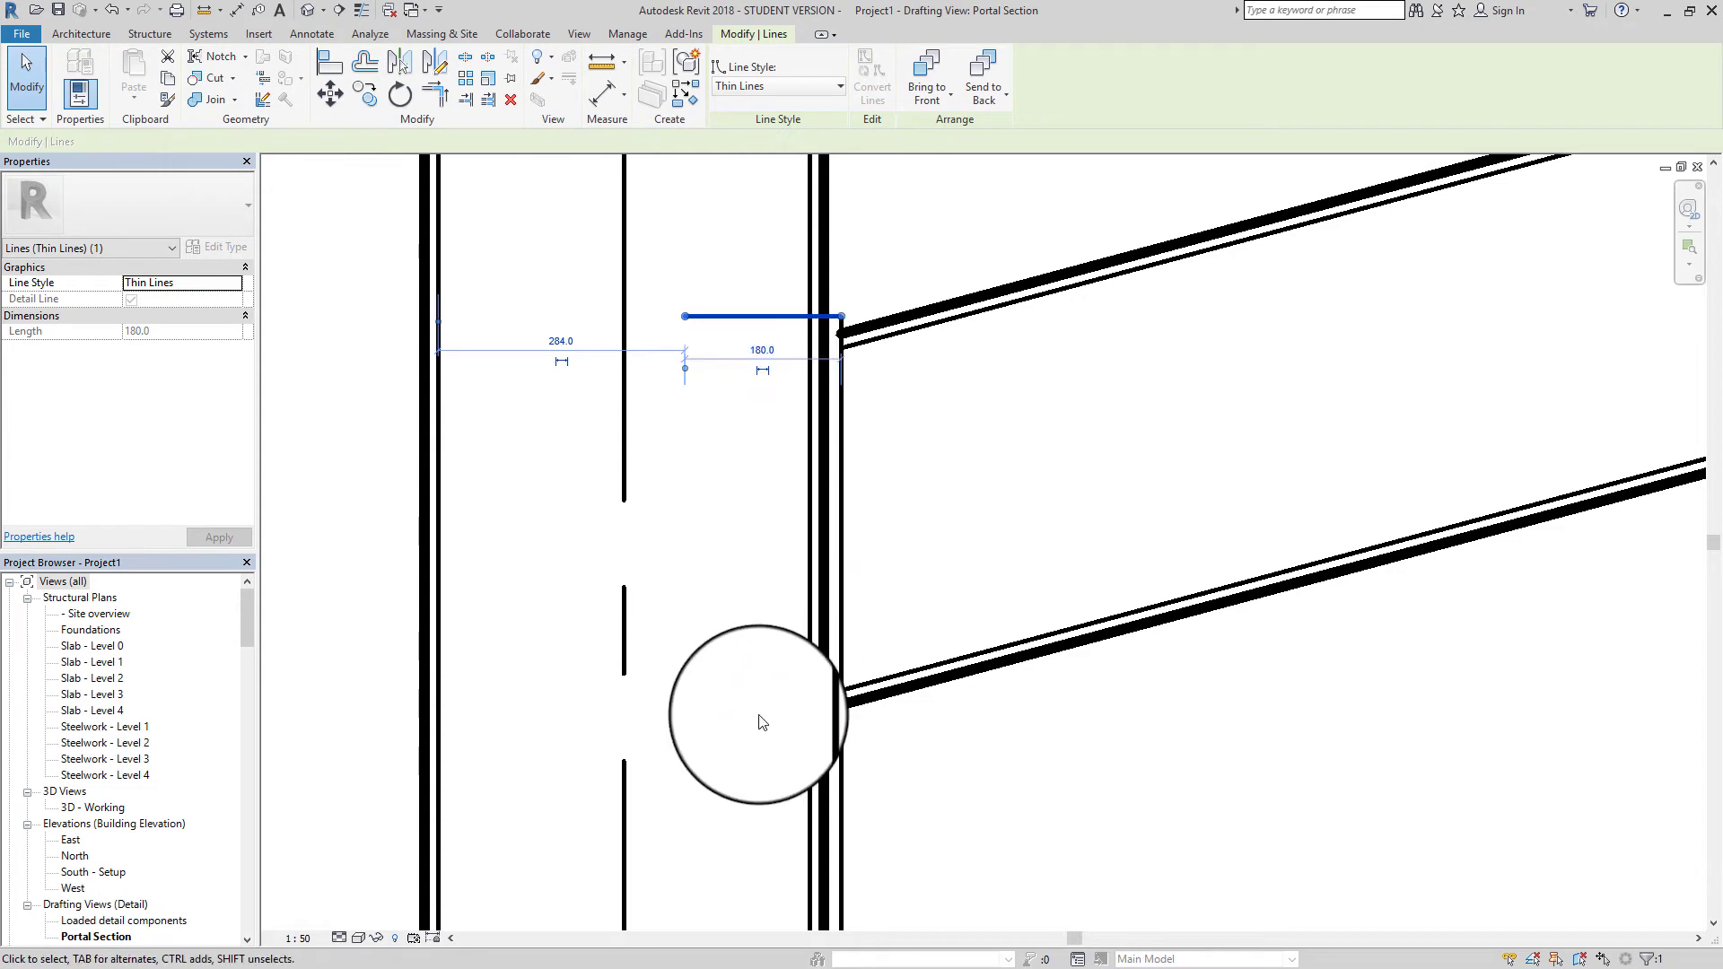
middle_drag(772, 723, 769, 609)
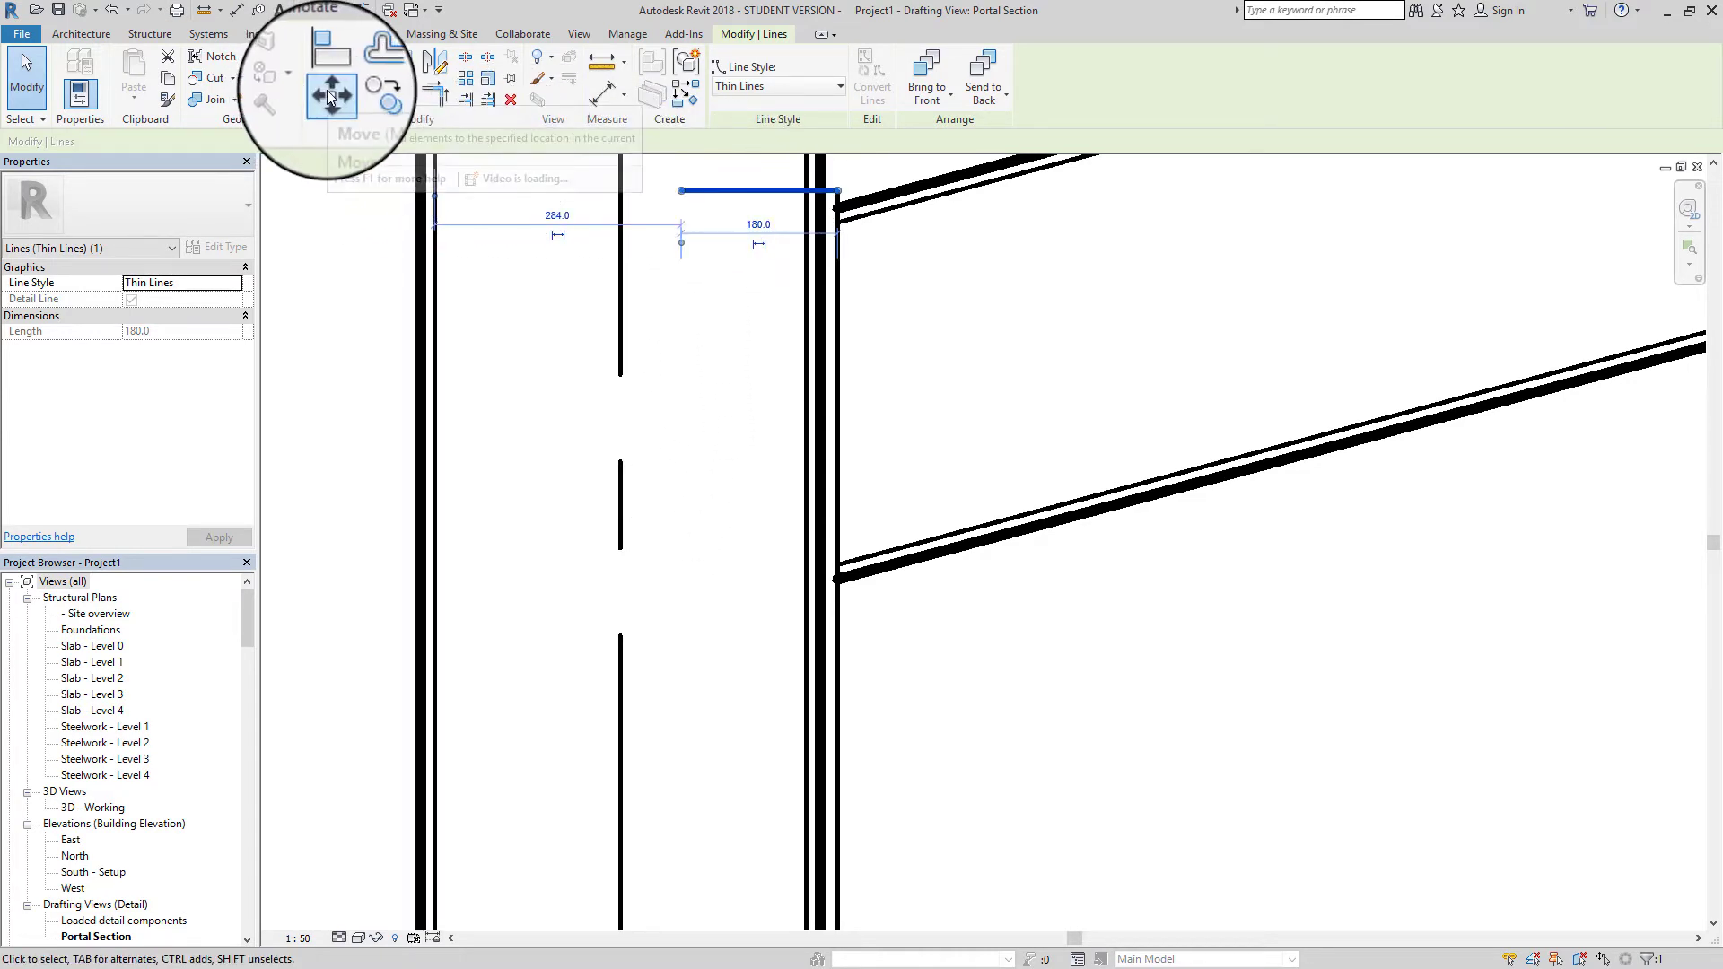
click(362, 94)
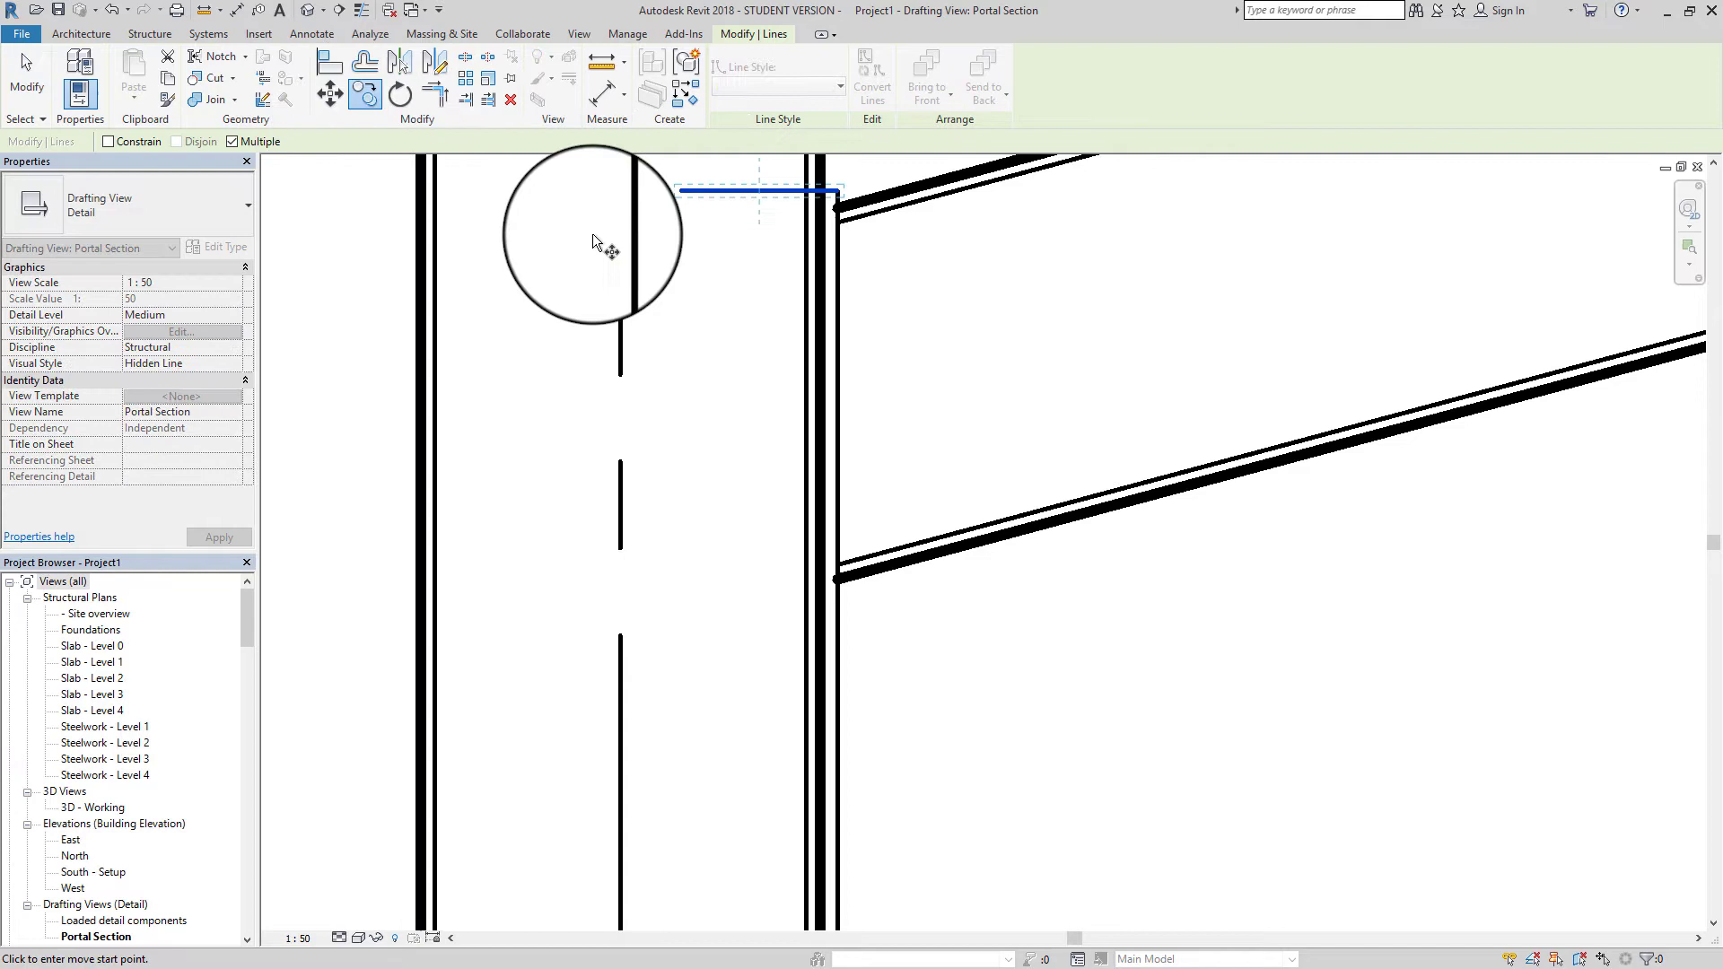
click(682, 192)
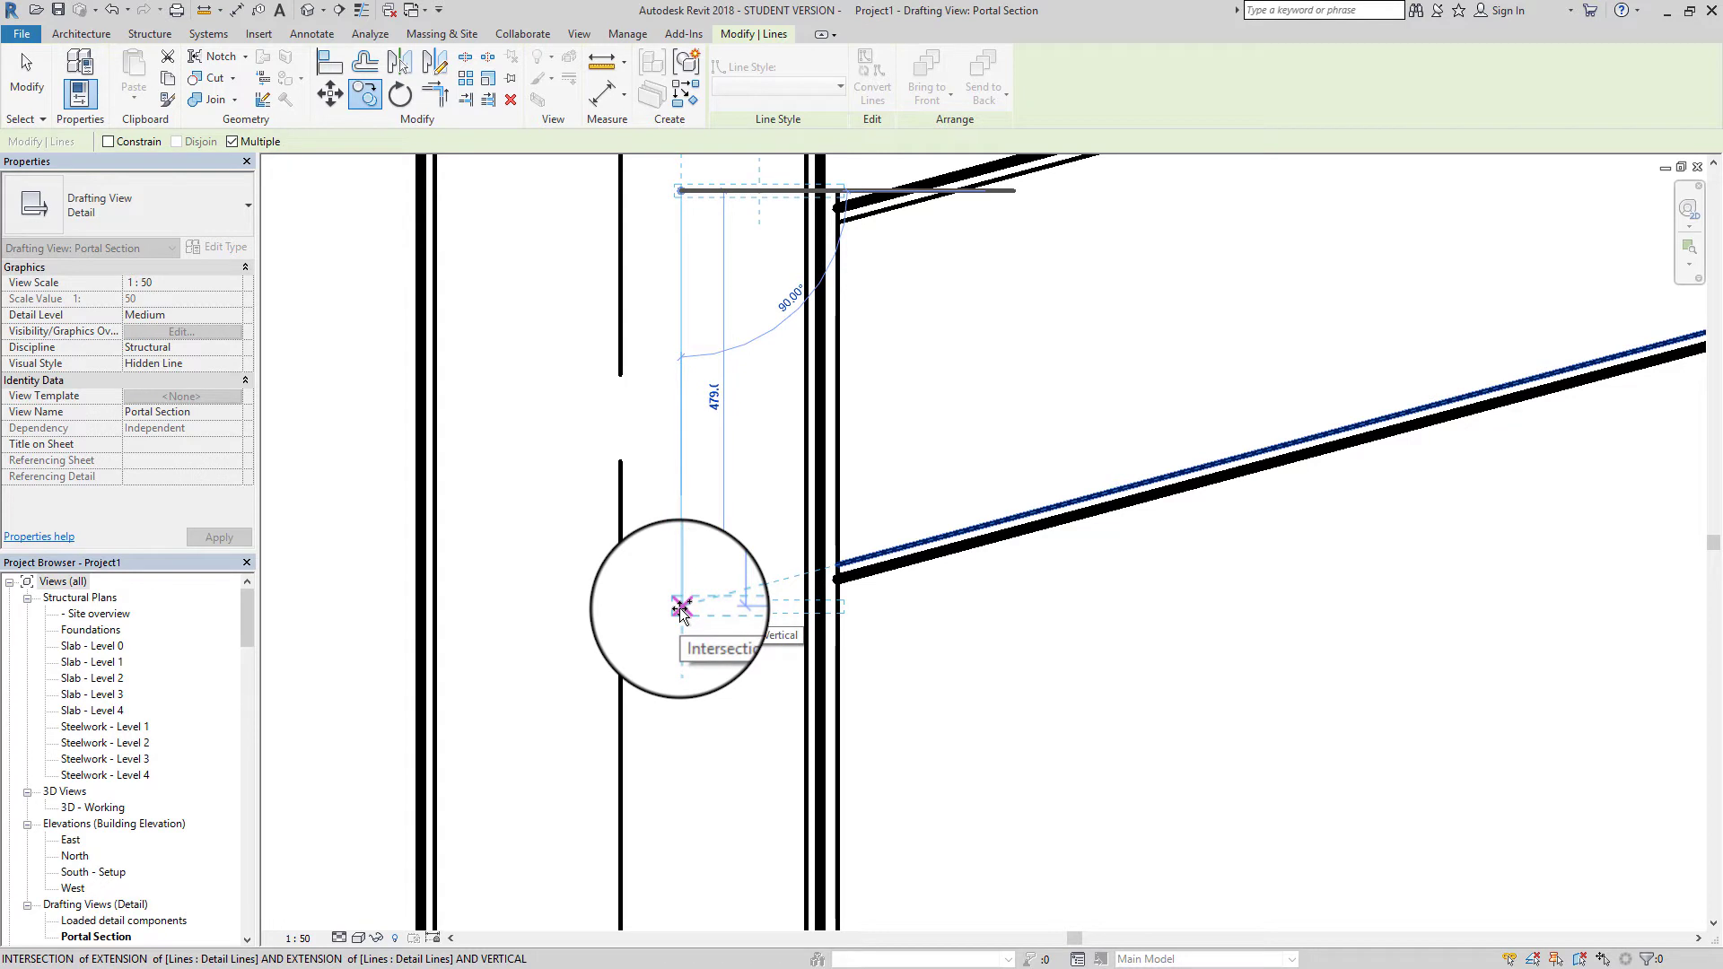
text(850)
key(Return)
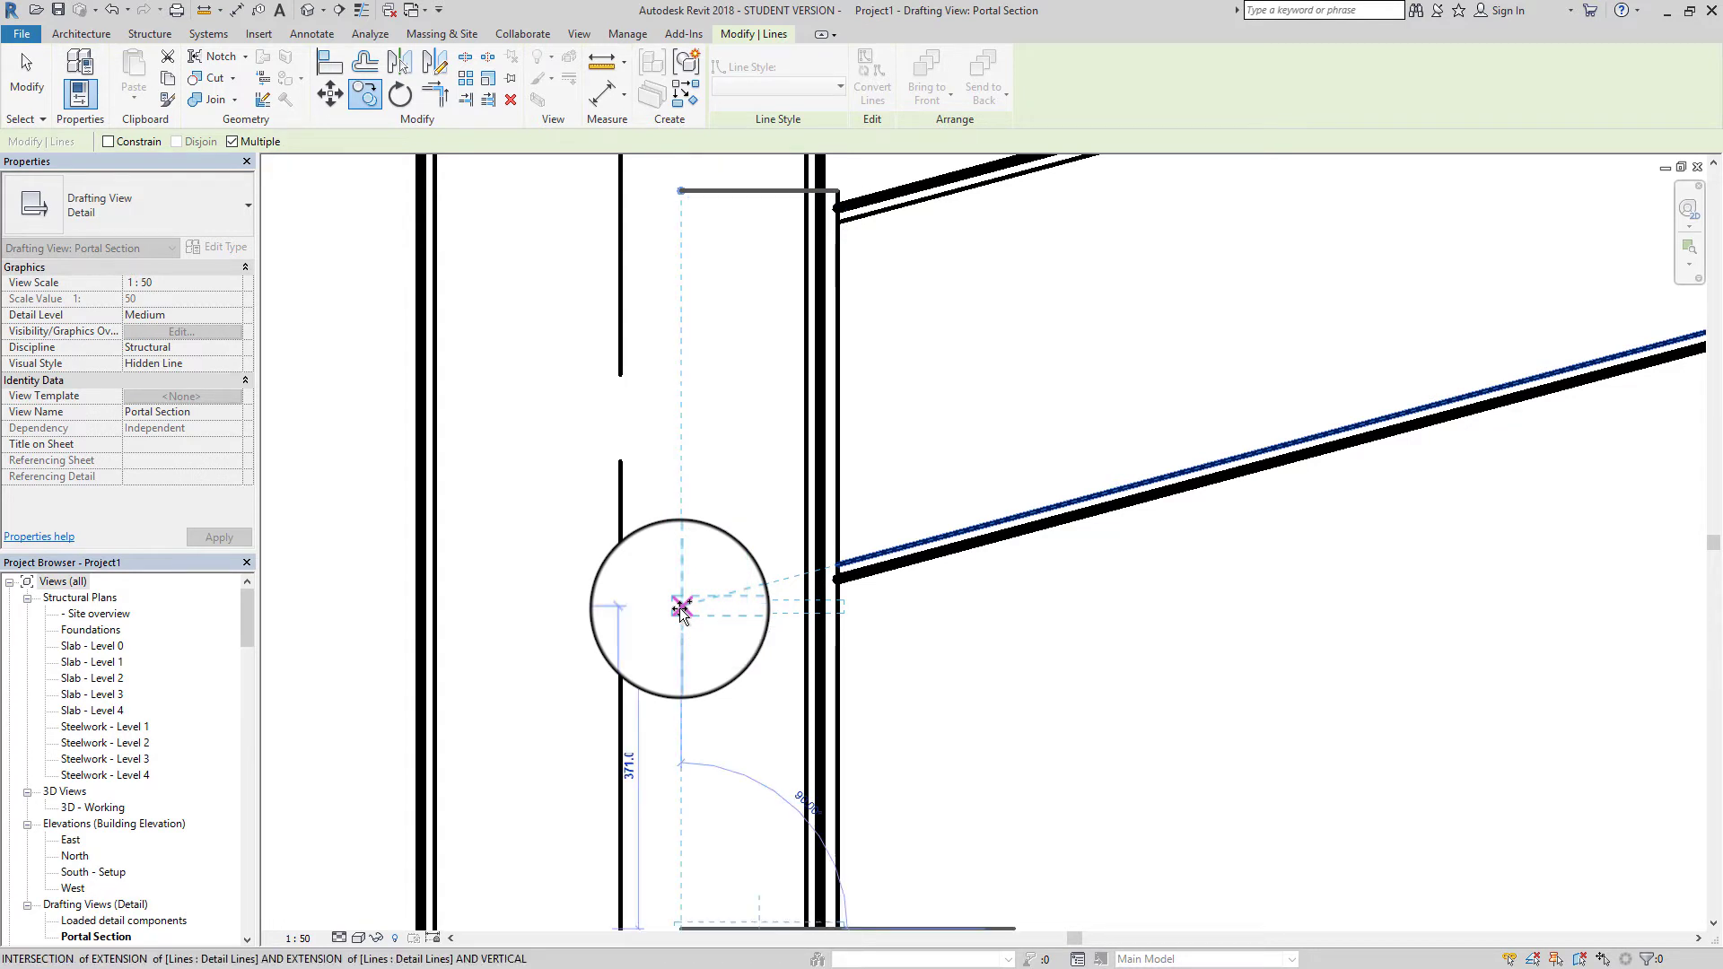
mouse_move(969, 769)
middle_down()
mouse_move(981, 738)
mouse_move(981, 753)
middle_up()
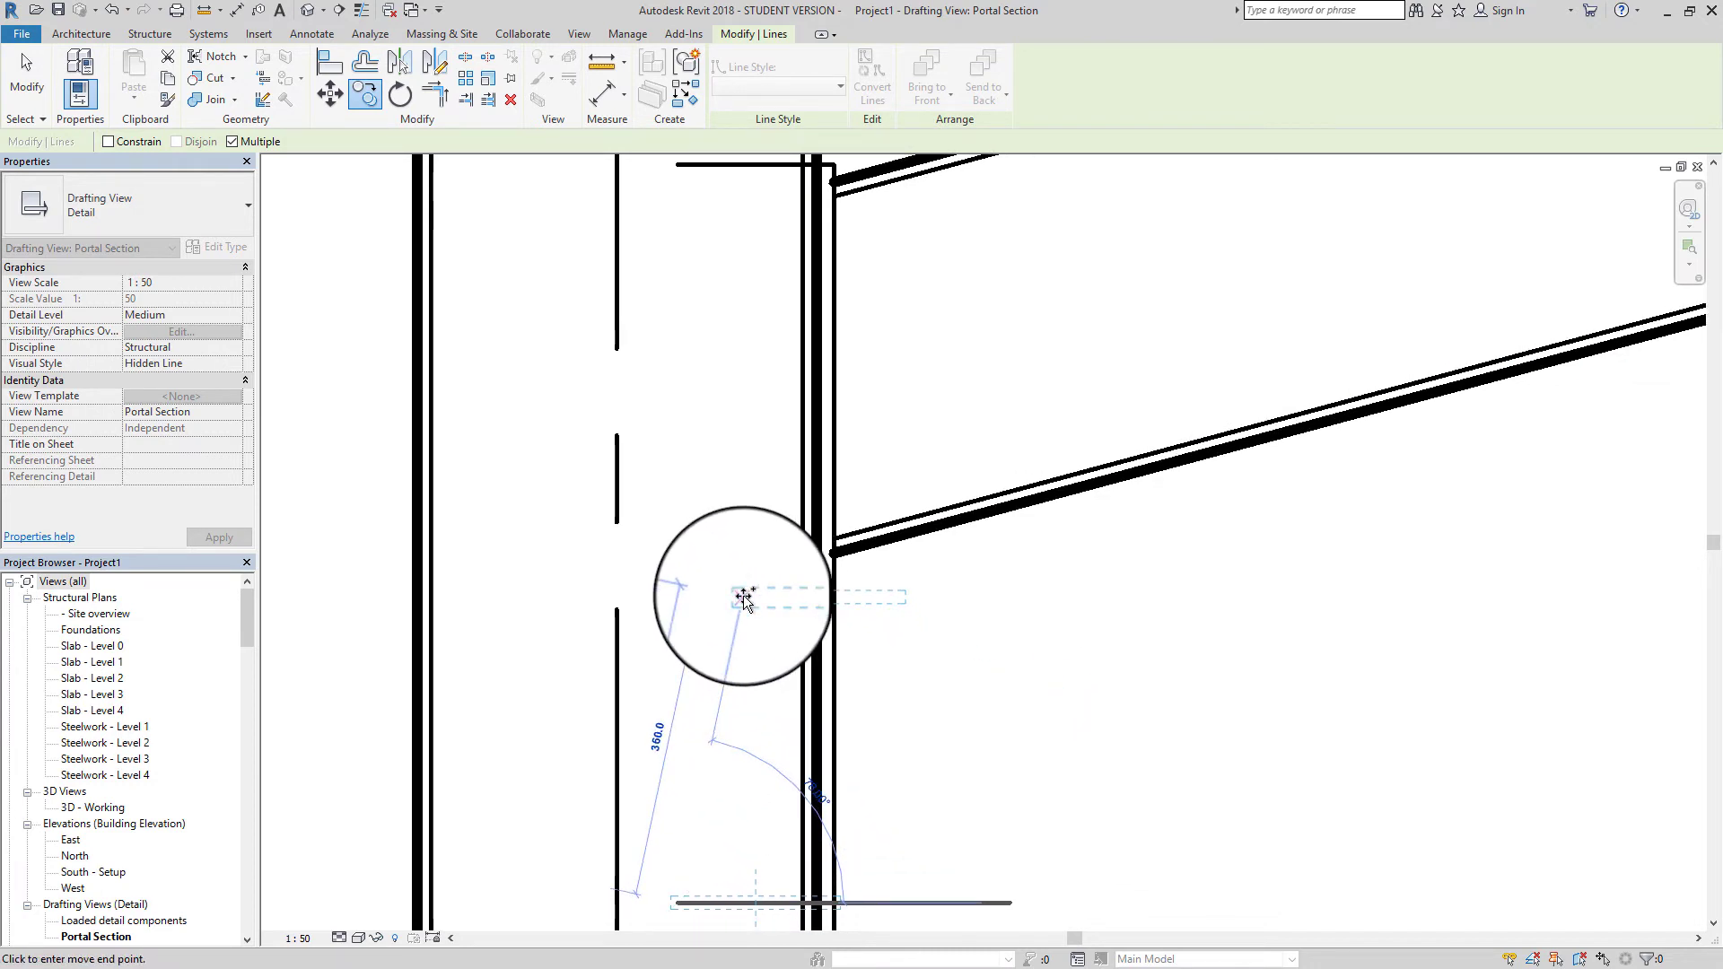
Trim the vertical end plate line and the copied lower horizontal line to a corner, keeping the parts above and left of their intersection
key(Escape)
key(Escape)
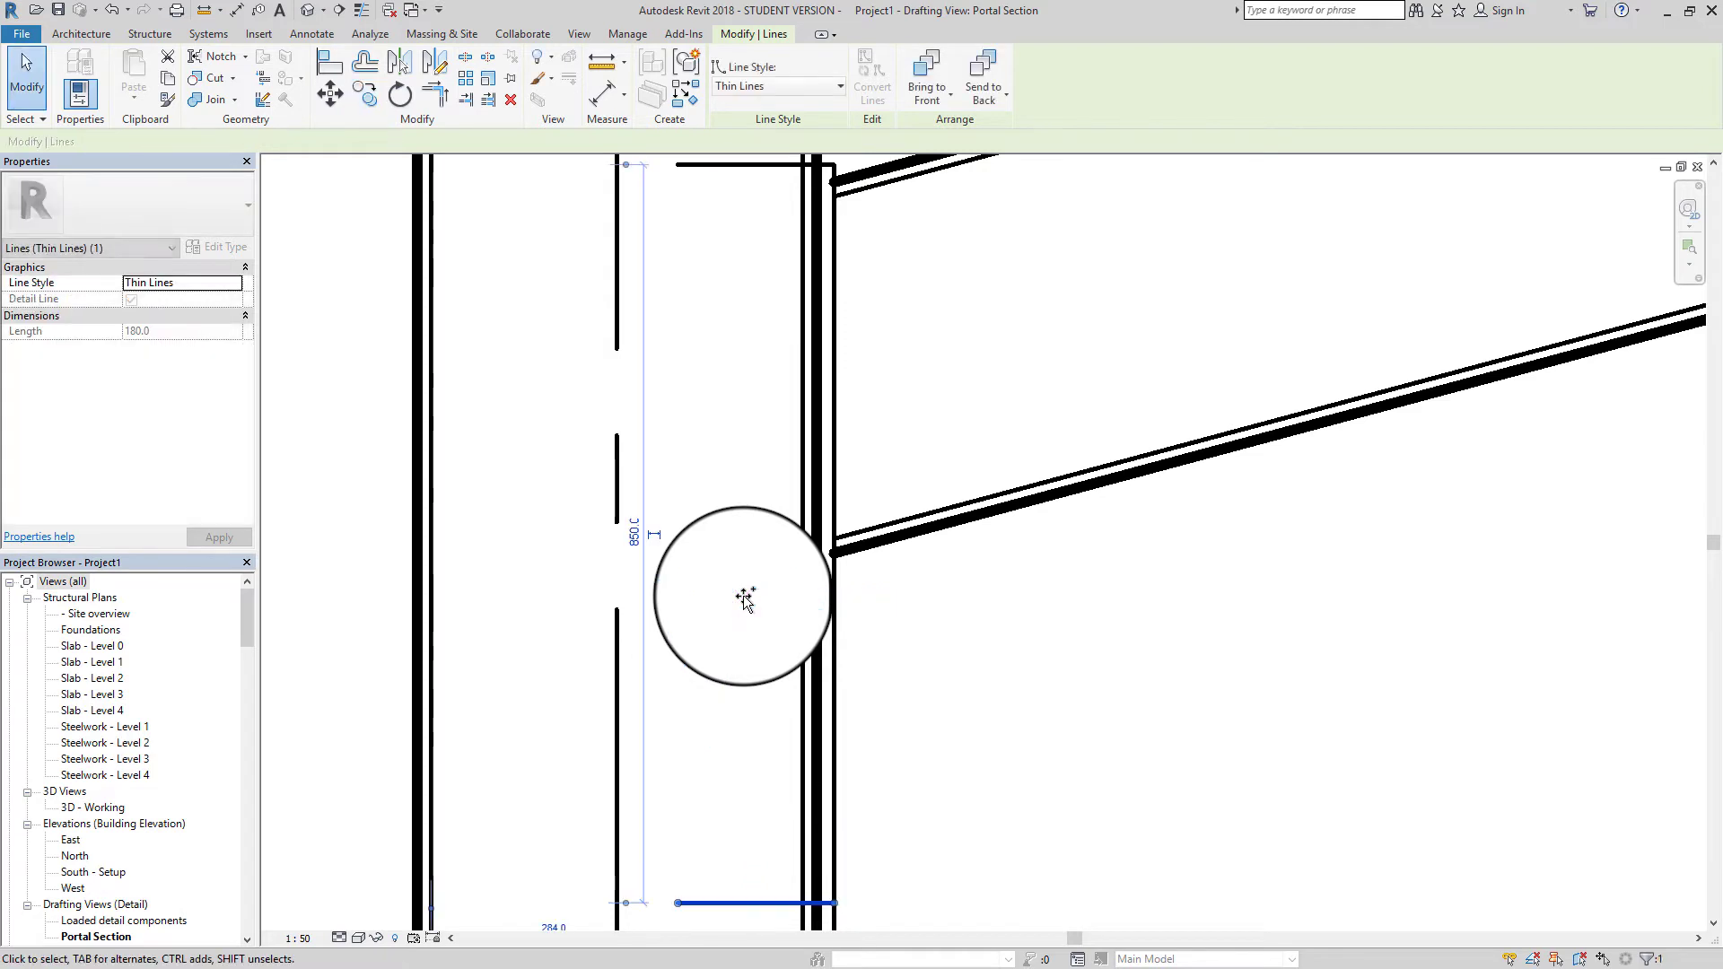
middle_drag(782, 667, 791, 680)
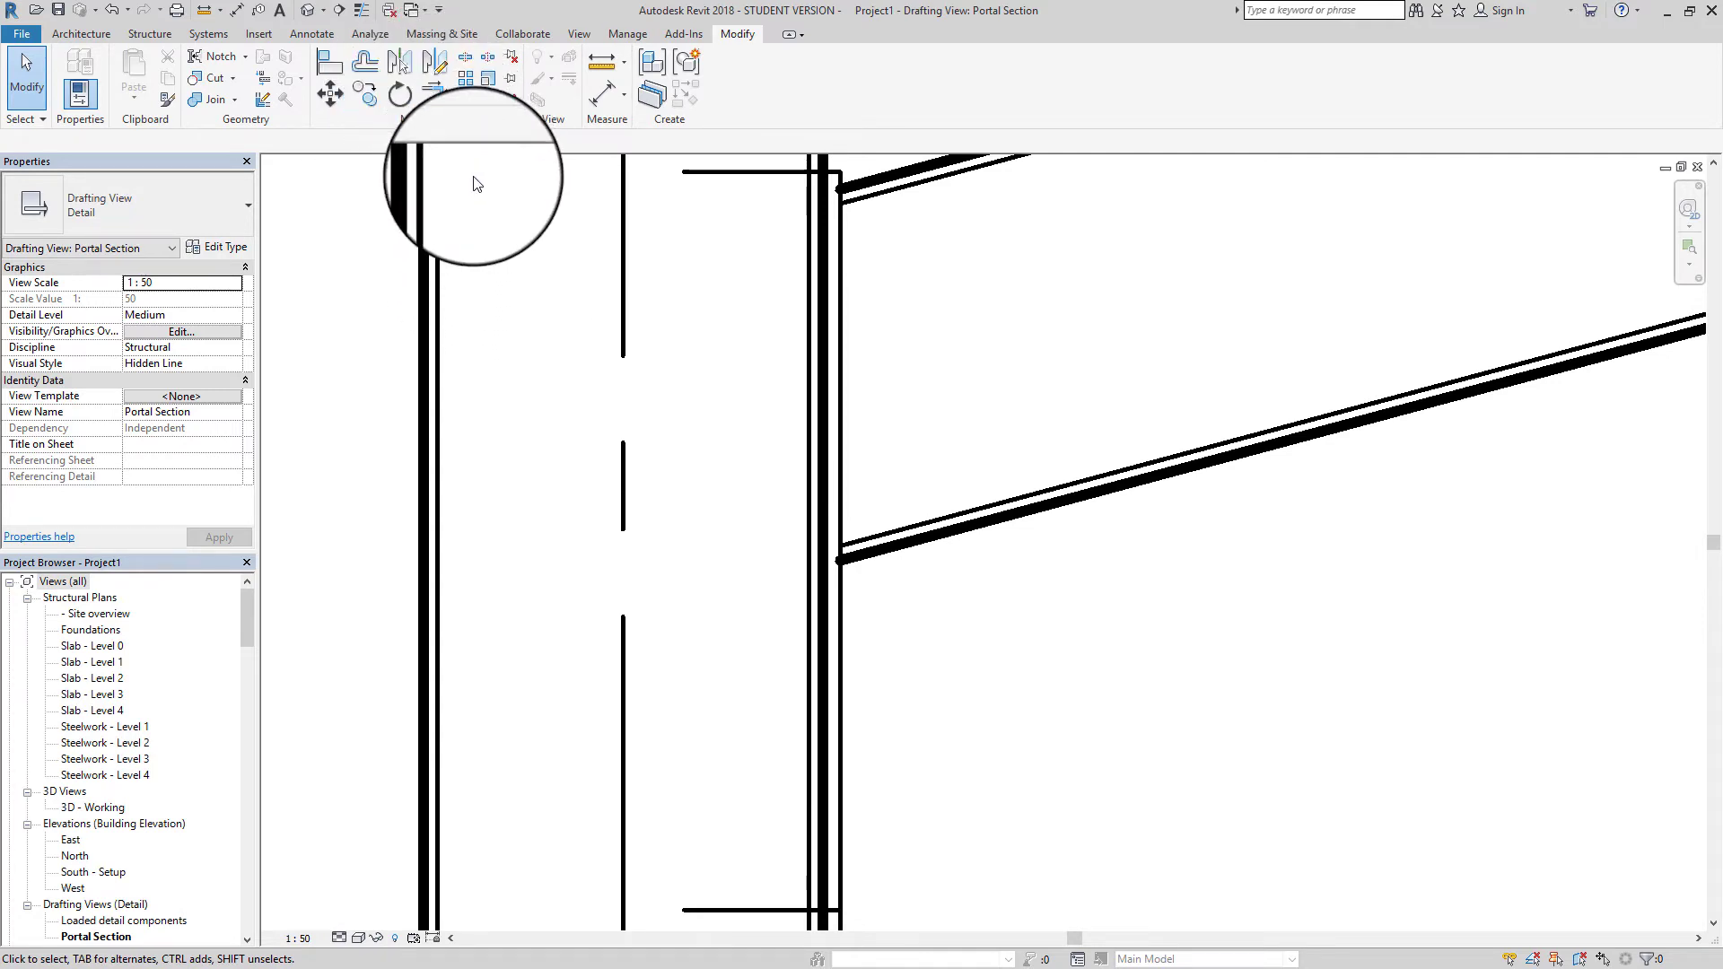
click(434, 105)
click(843, 881)
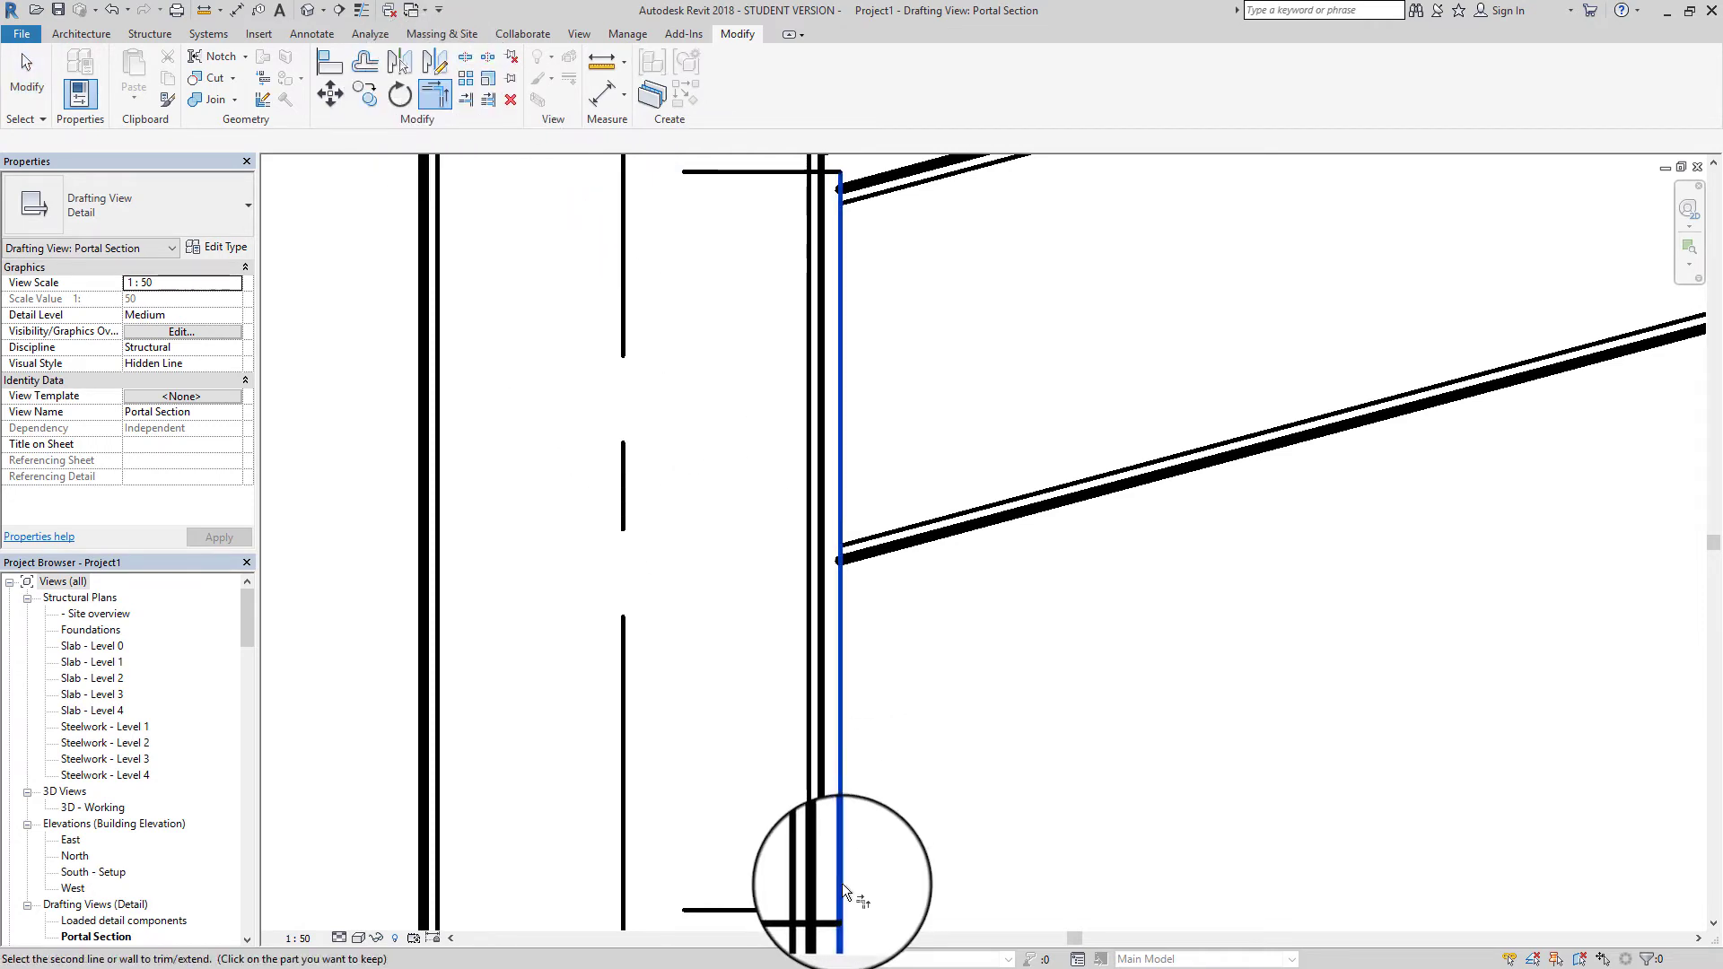
click(788, 912)
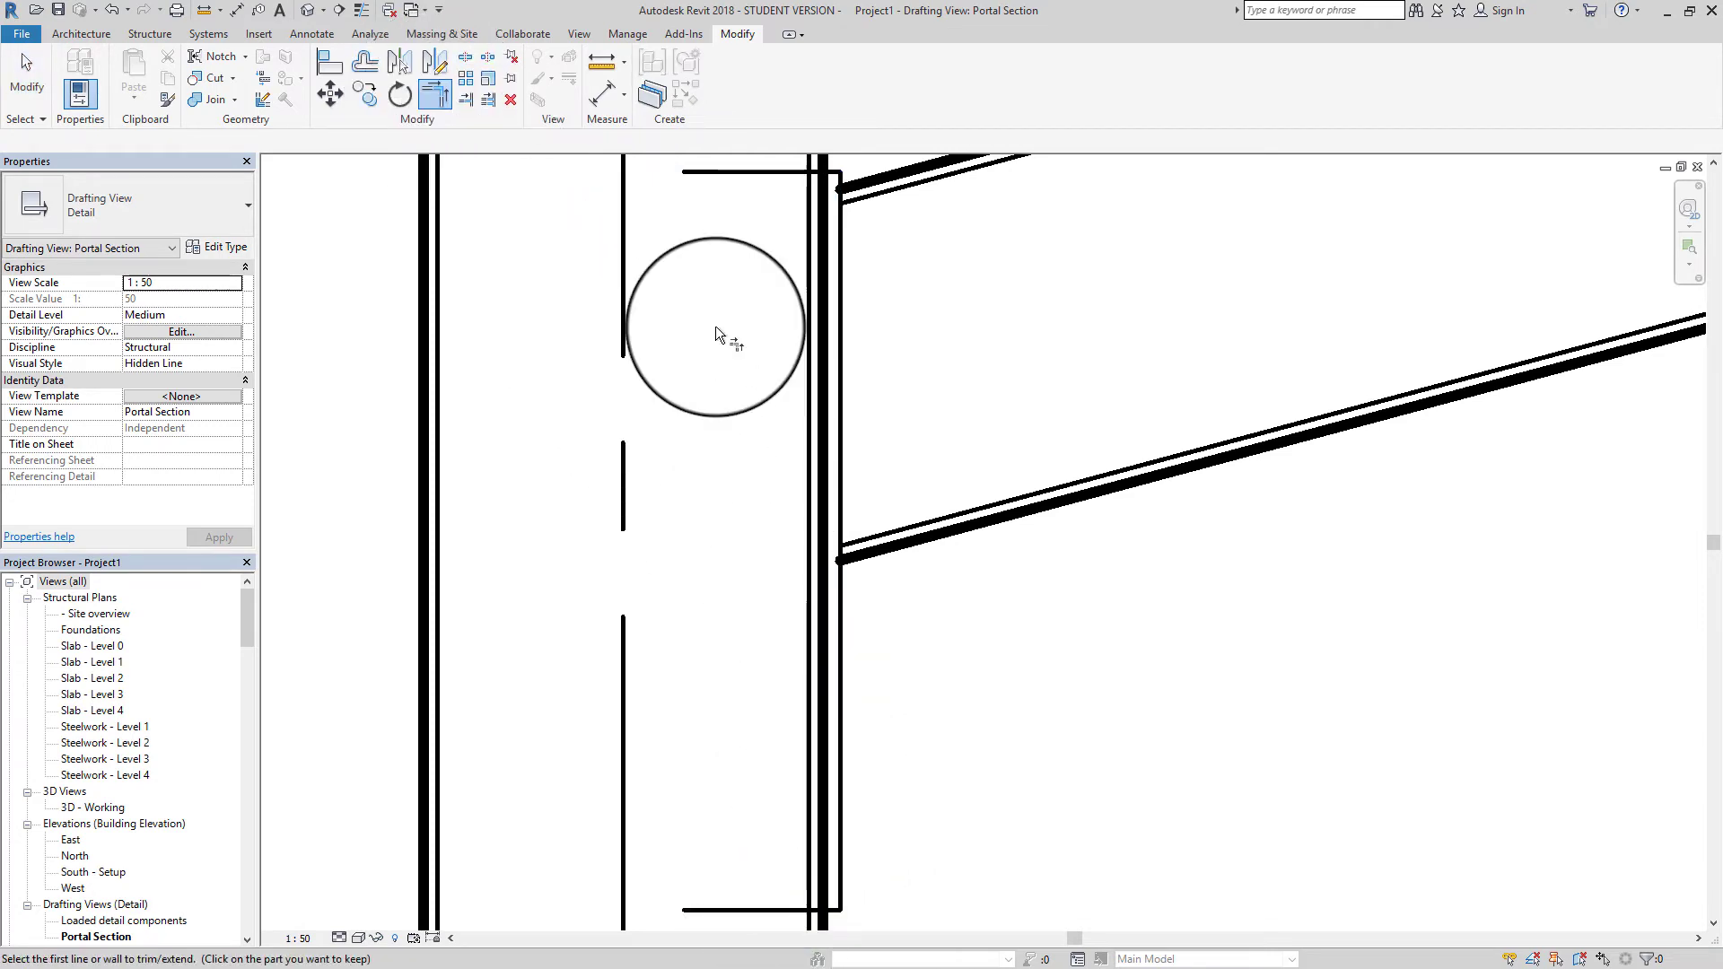
Trim the upper and lower horizontal end plate lines to the column's outer flange line, keeping their short portions on the rafter side
click(487, 98)
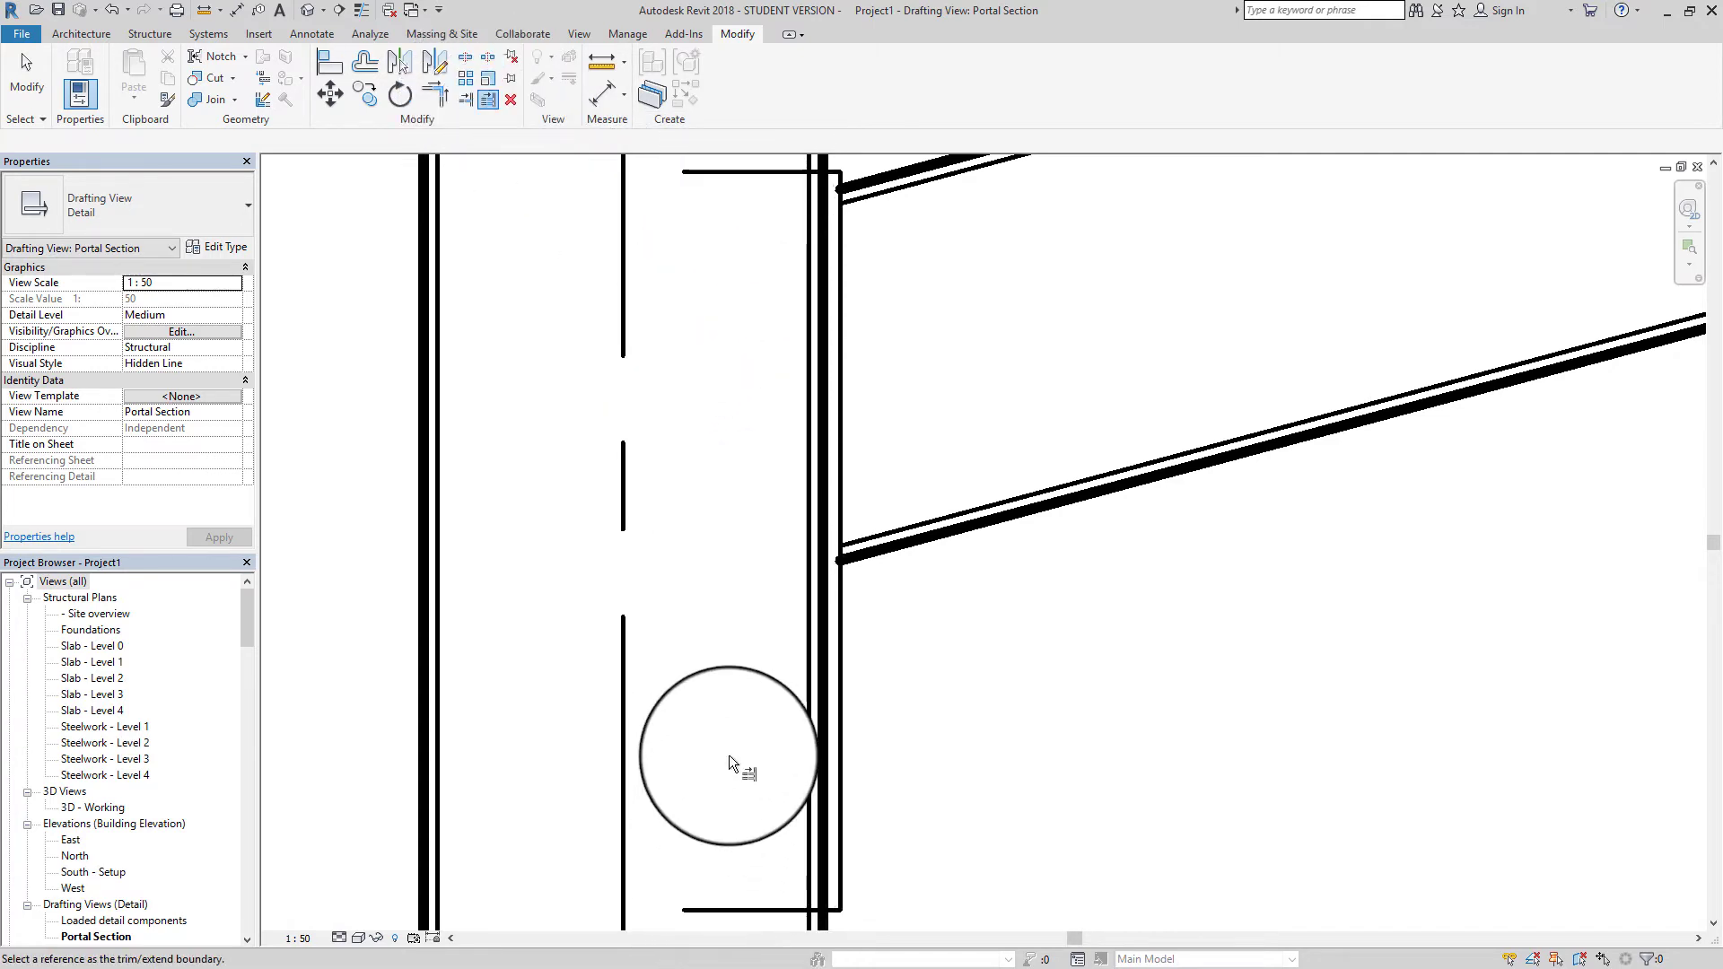
click(821, 716)
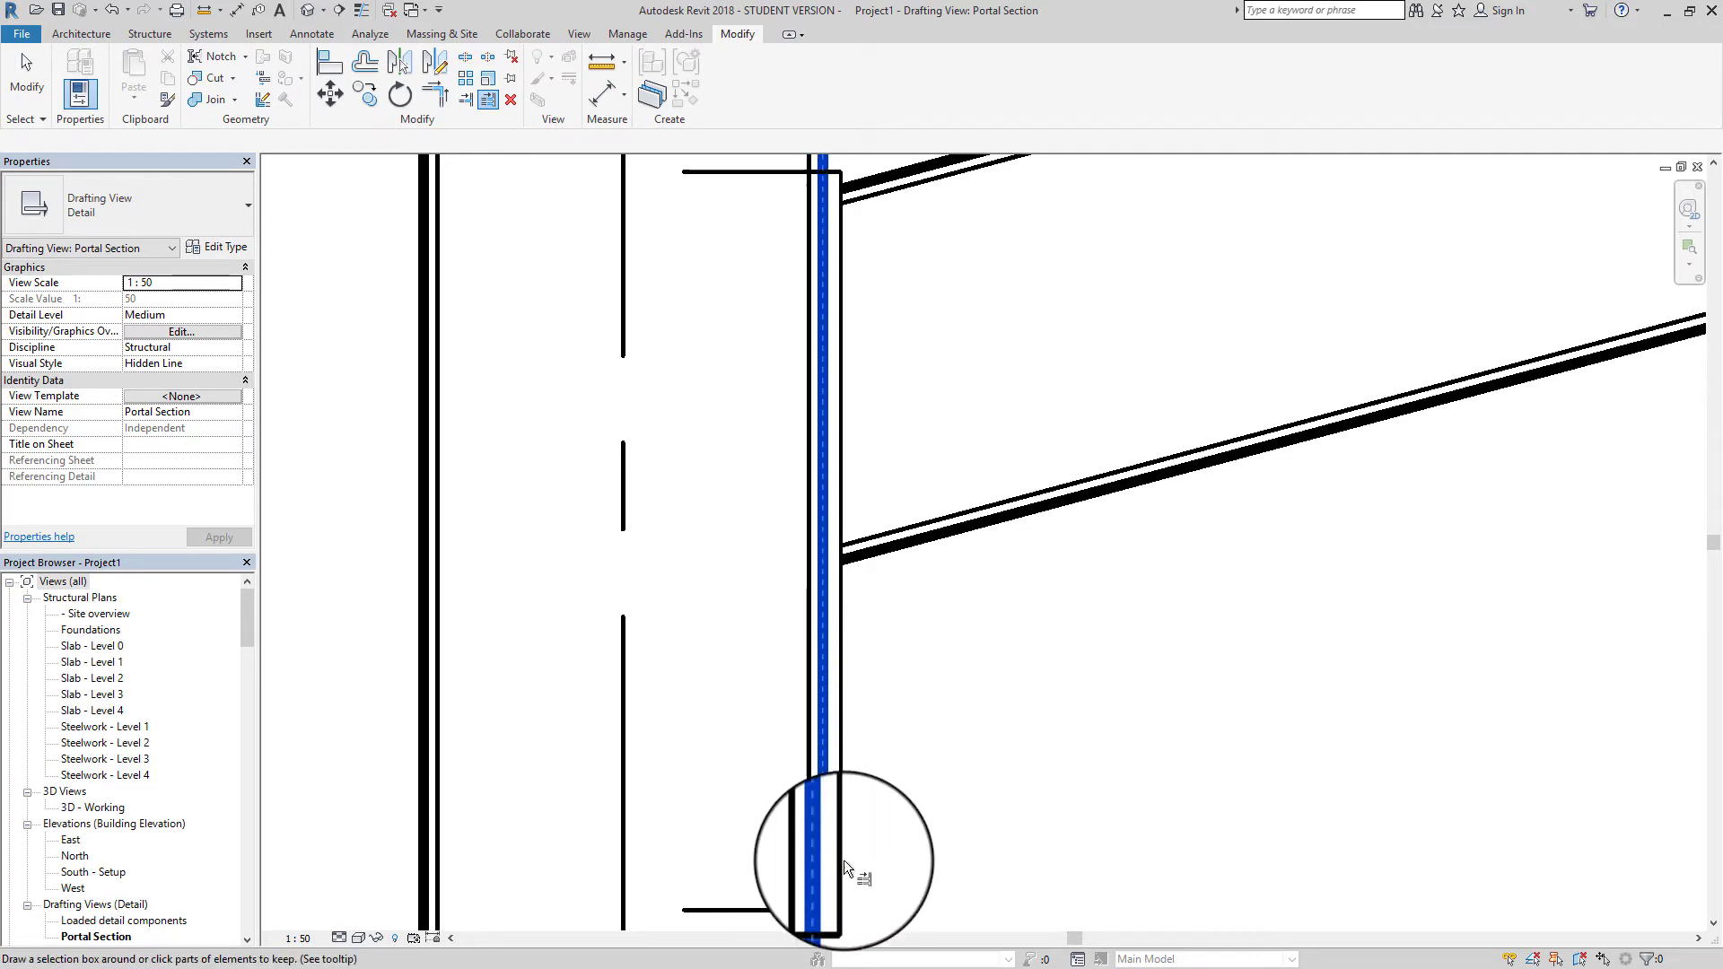
click(831, 910)
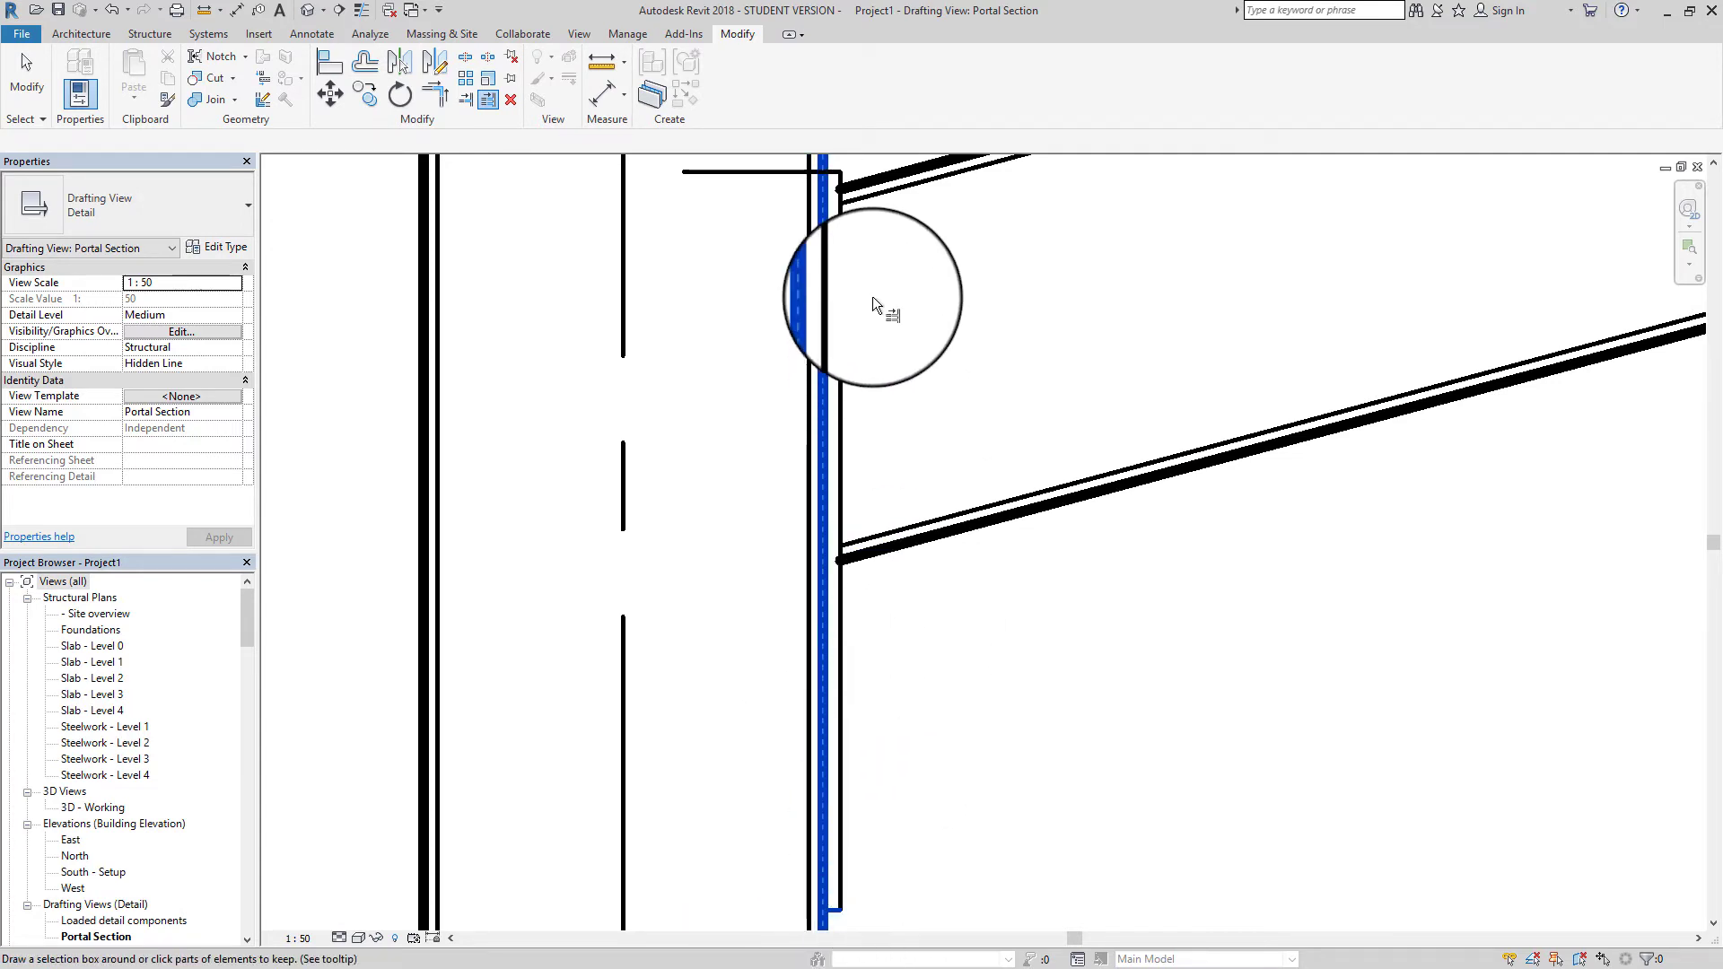
click(832, 171)
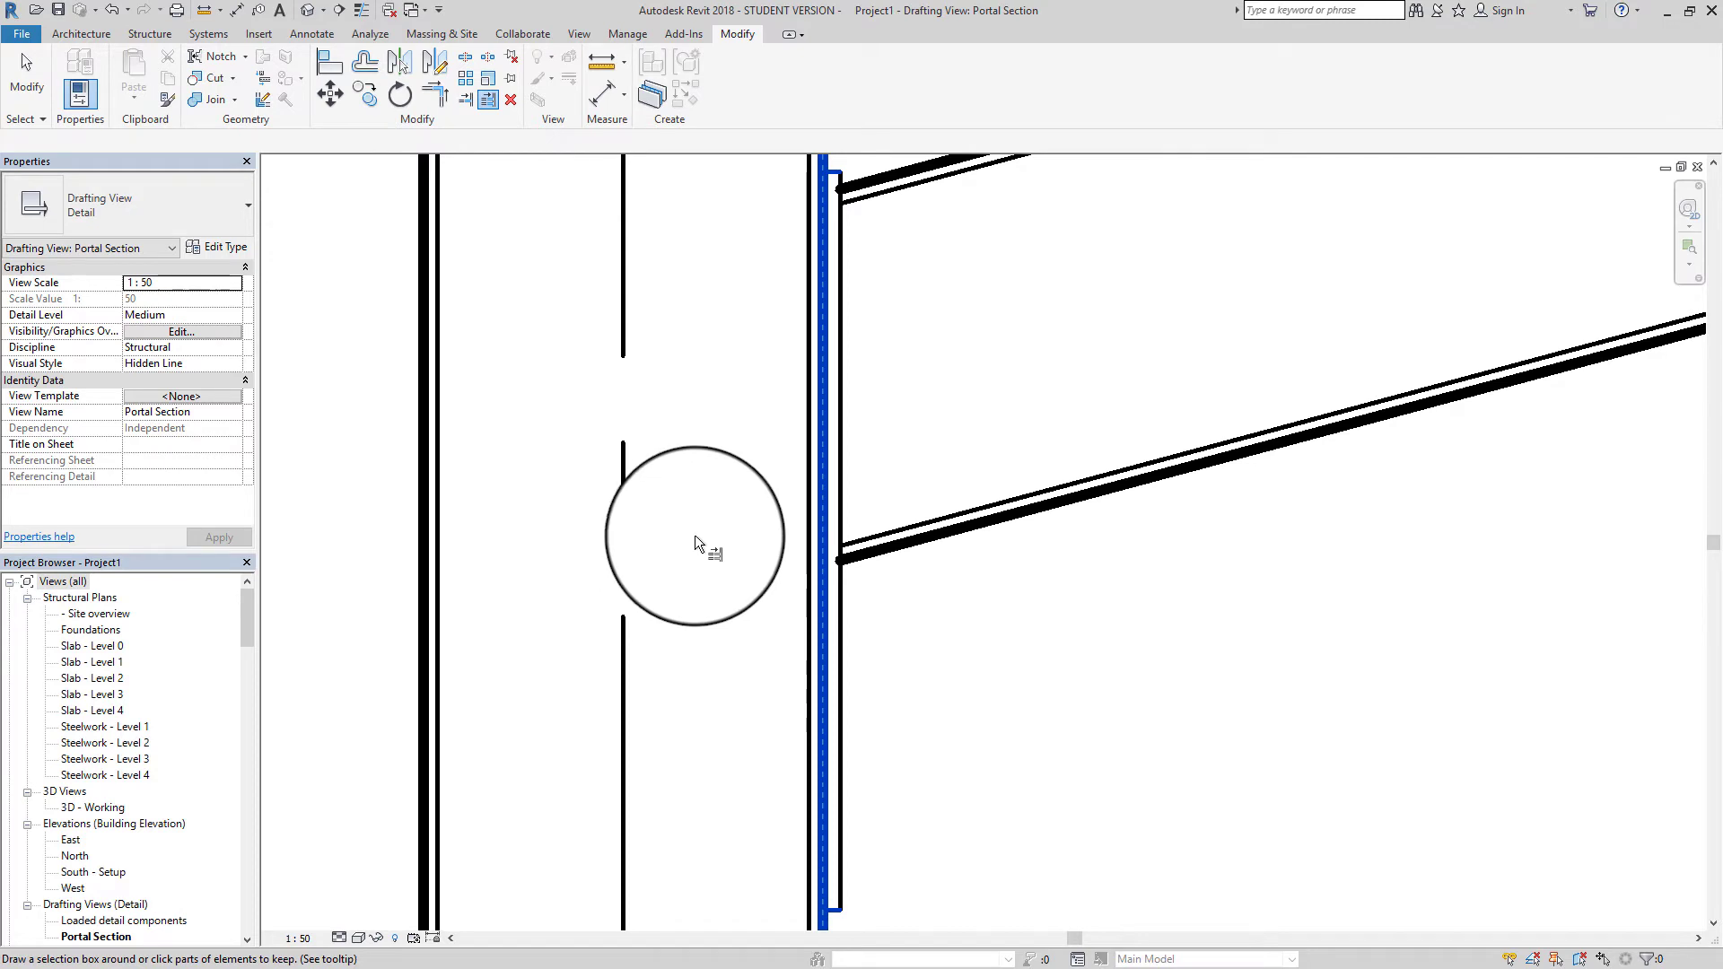
scroll(694, 535, down, 3)
middle_drag(985, 563, 837, 633)
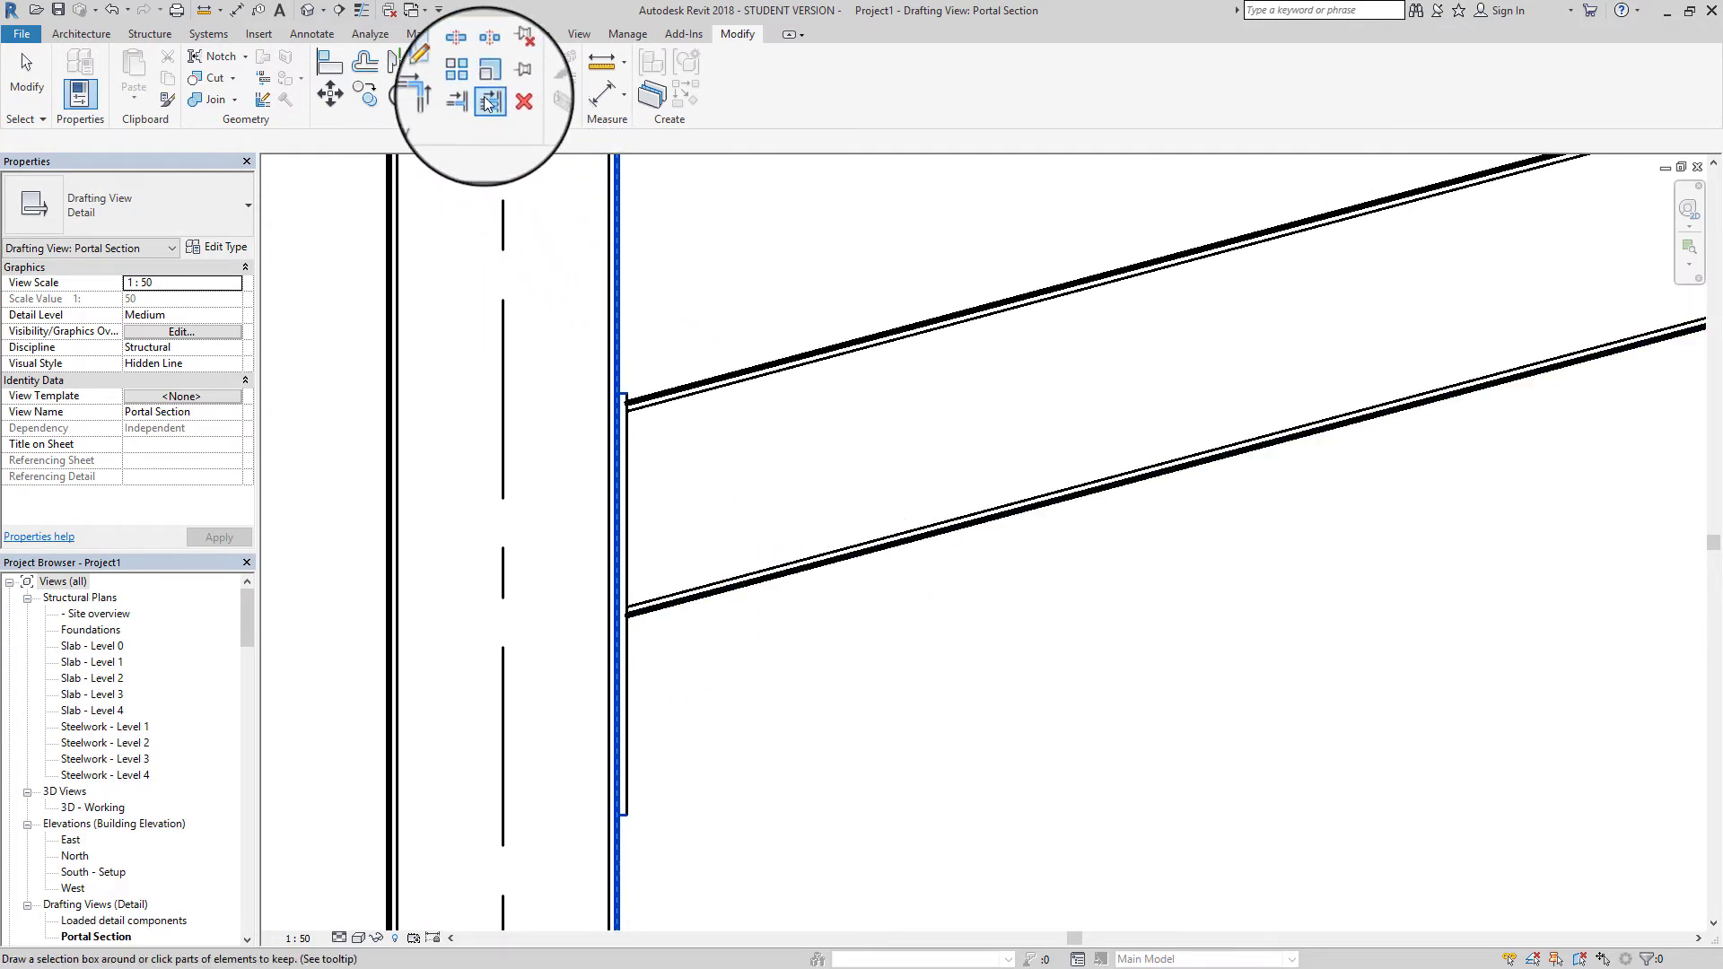
key(Escape)
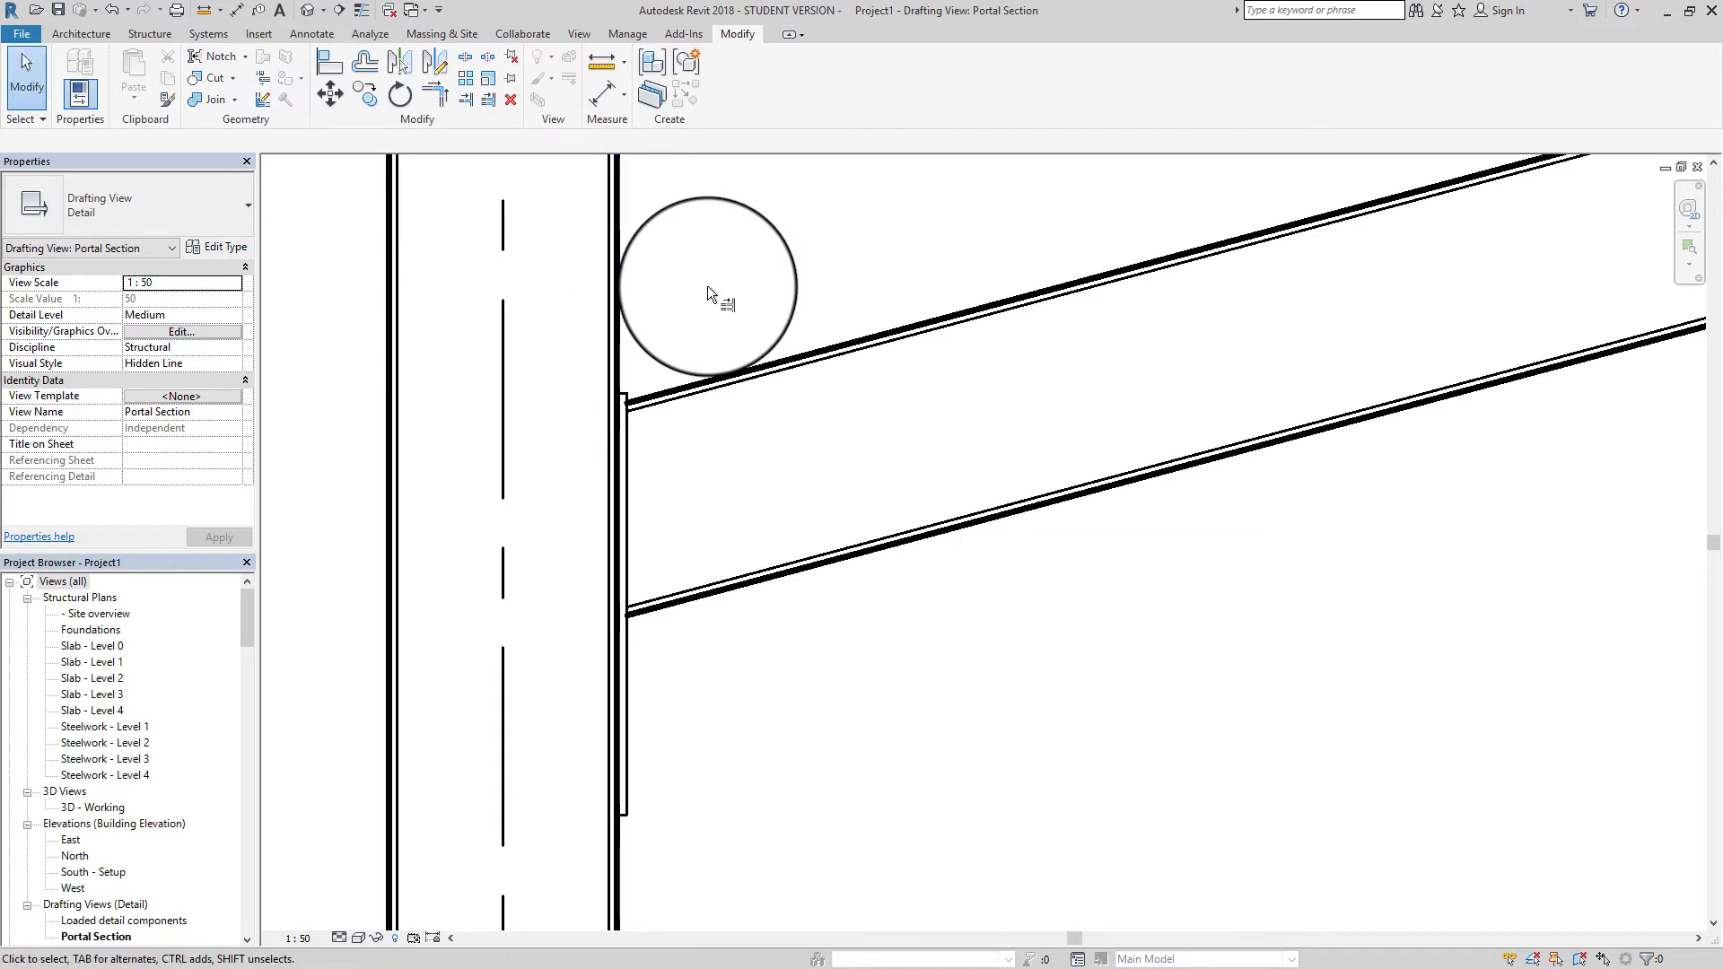
Copy the column's dashed centreline 2470 mm horizontally towards the rafter side
scroll(706, 291, down, 1)
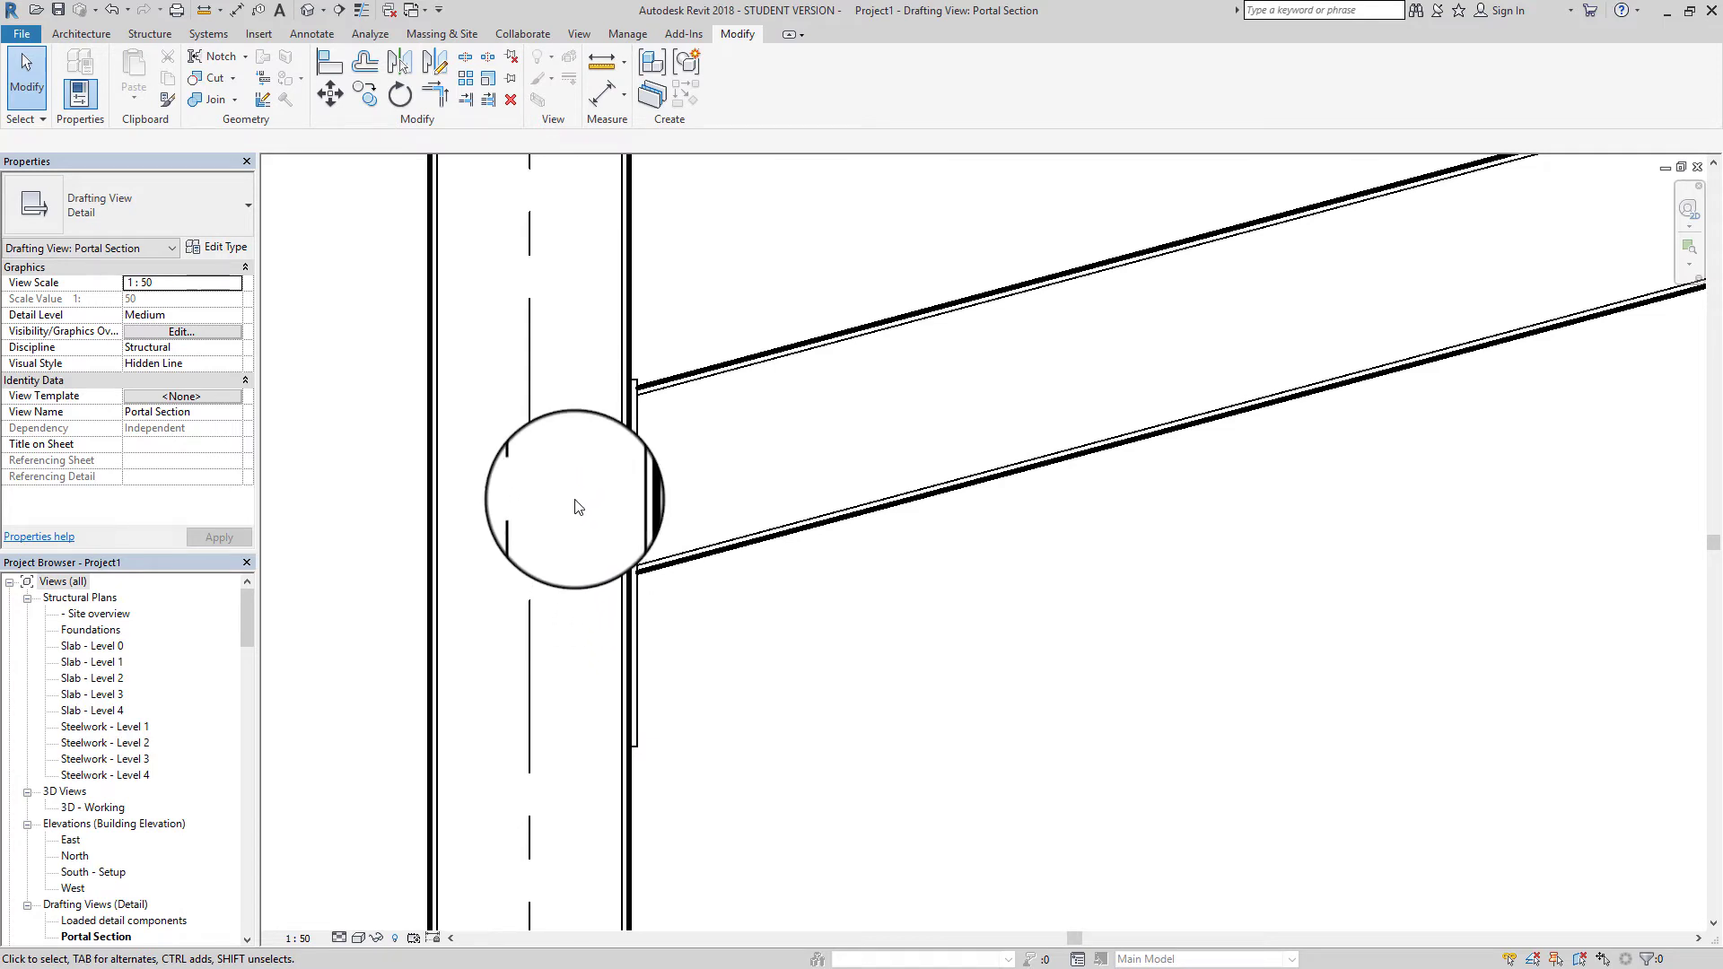
click(531, 388)
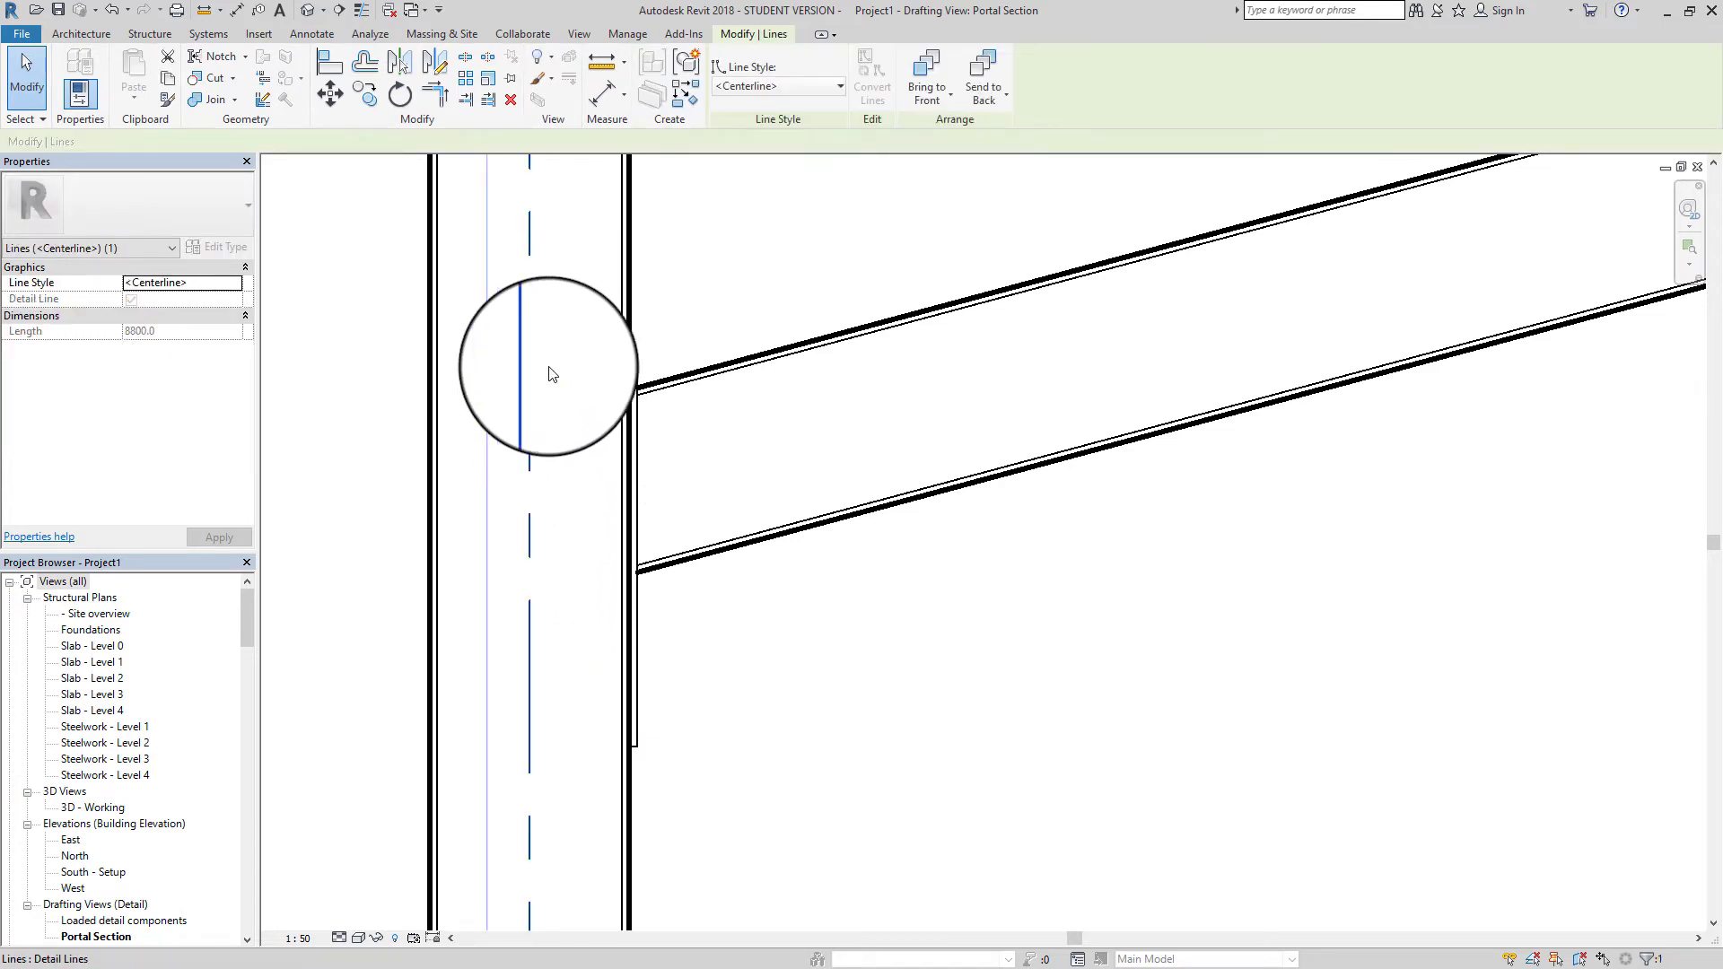
click(365, 94)
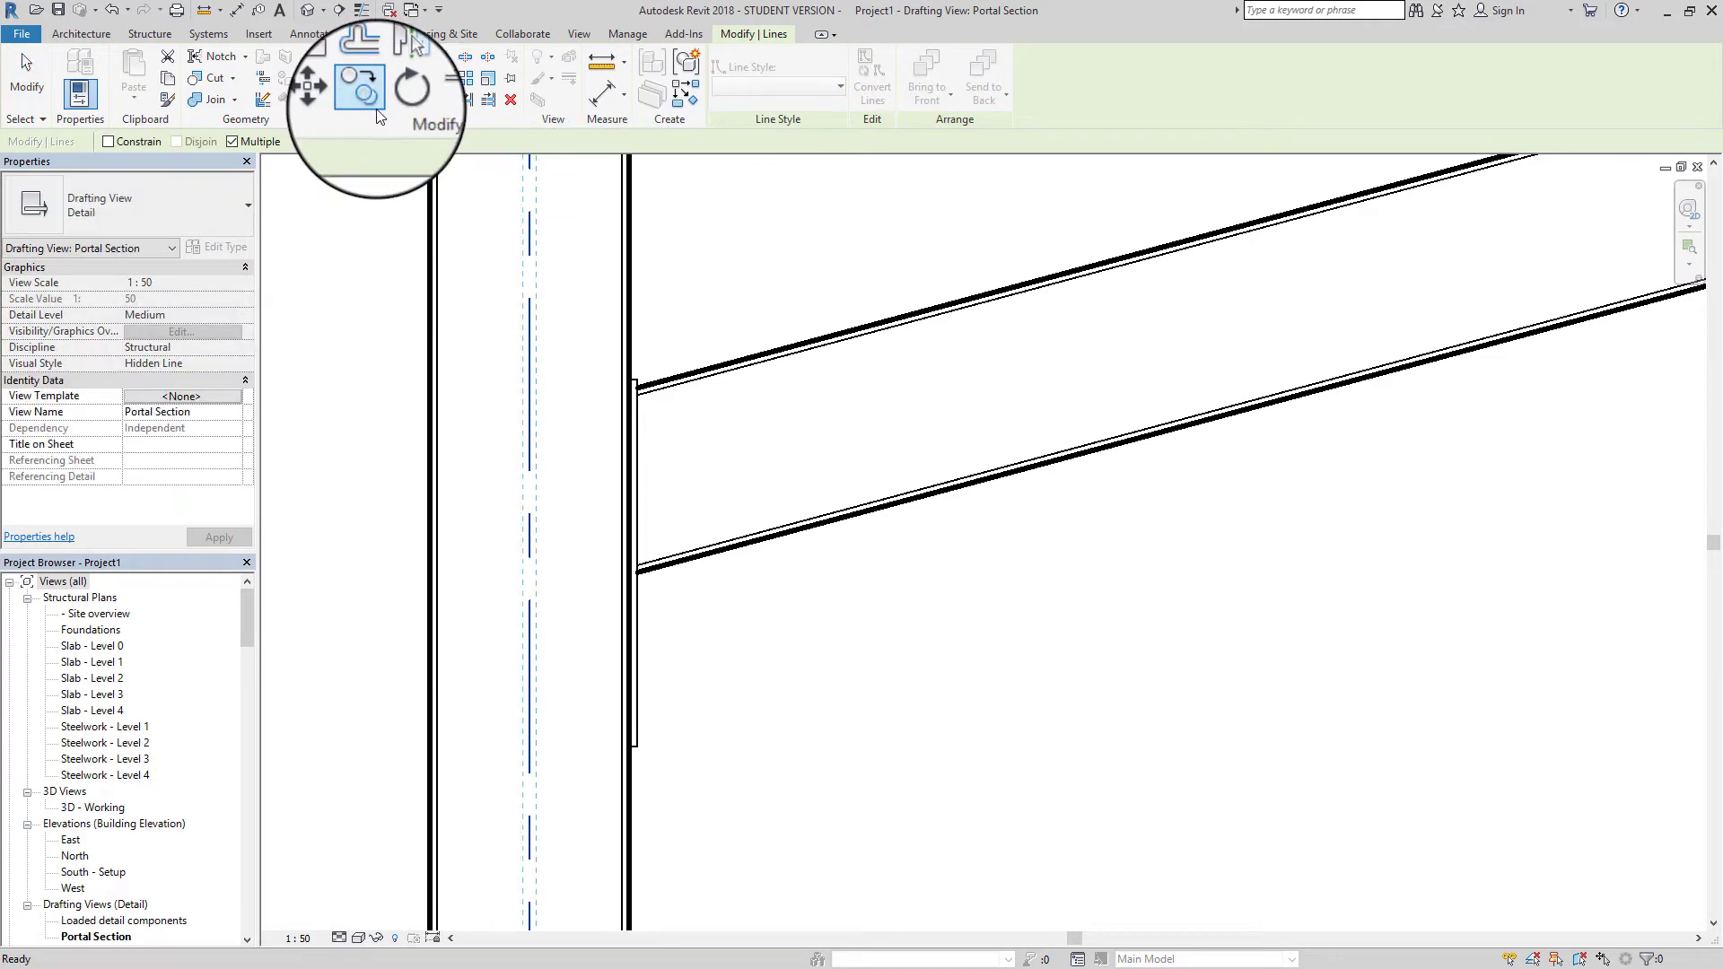
click(530, 448)
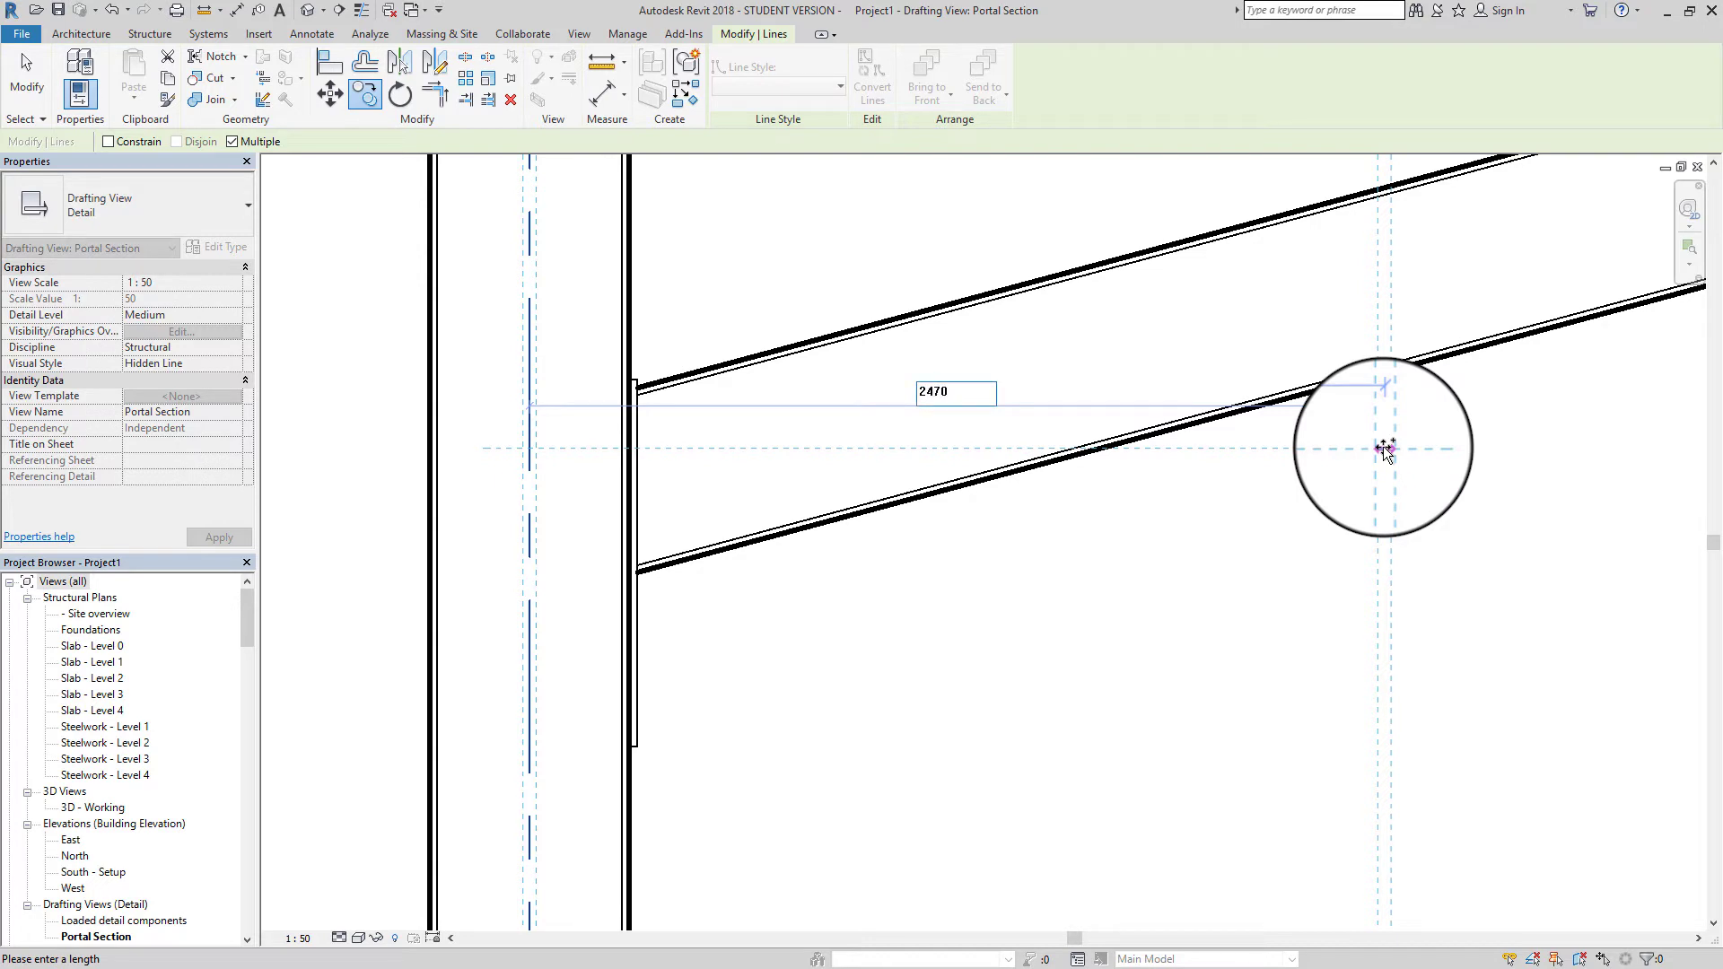
key(Return)
key(Escape)
key(Escape)
scroll(833, 633, down, 2)
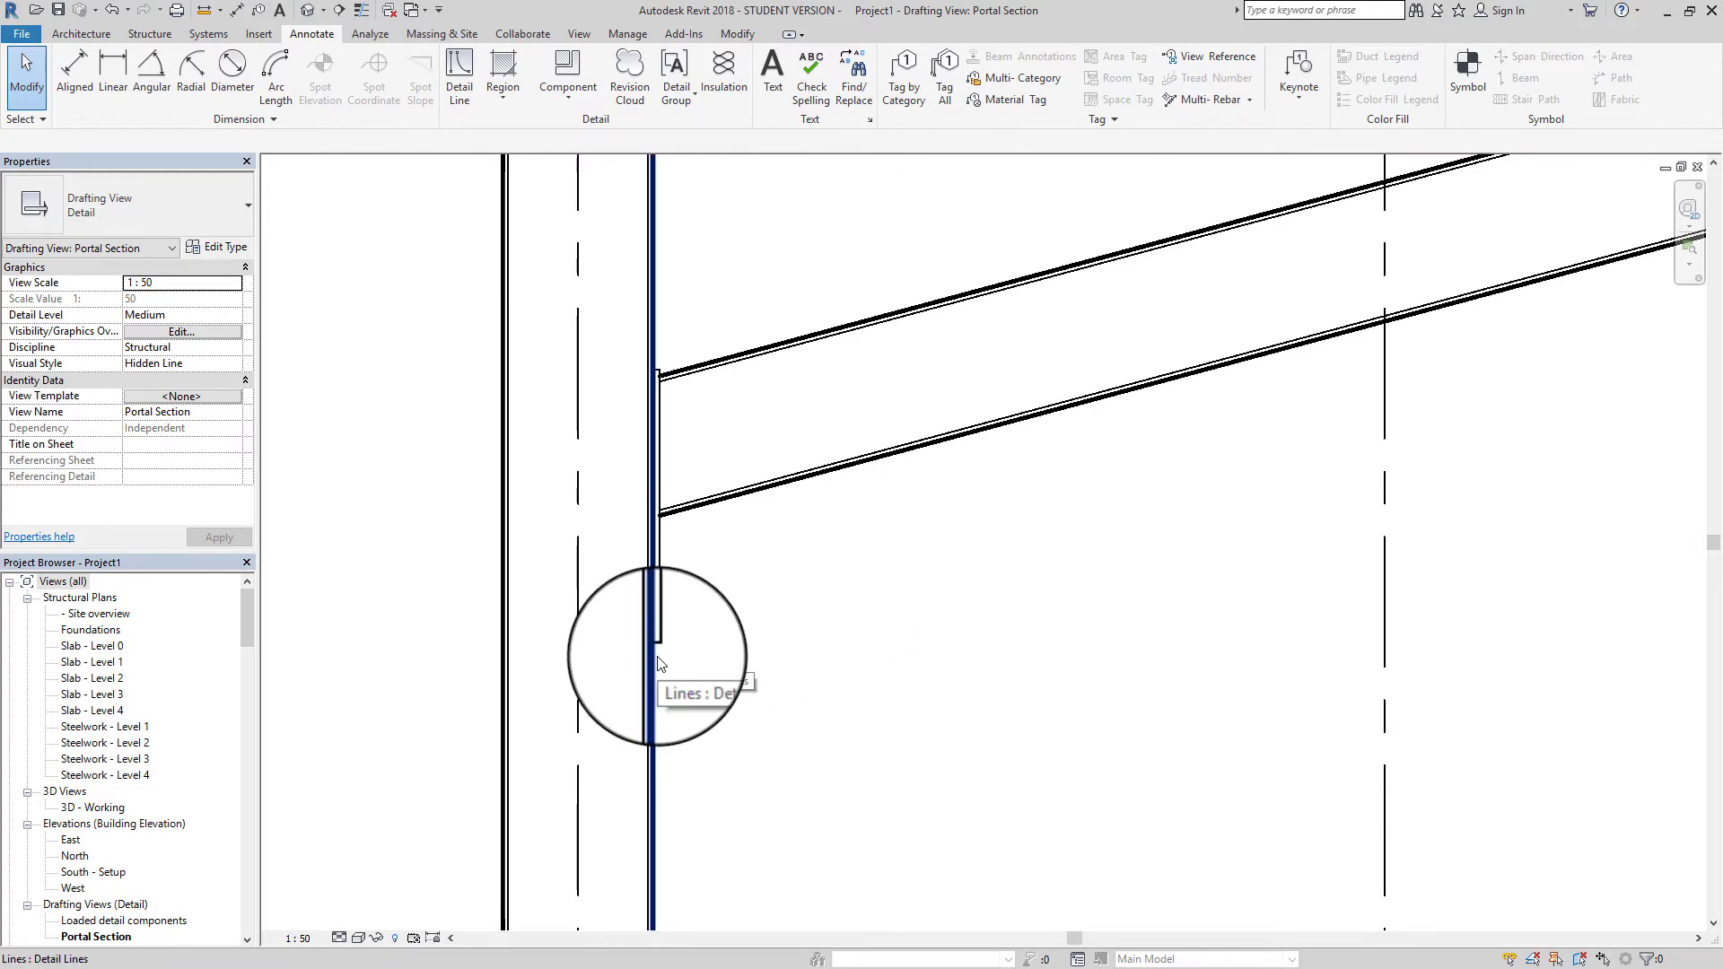
Copy the short horizontal line at the bottom of the end plate 20 mm vertically upward
scroll(658, 663, up, 5)
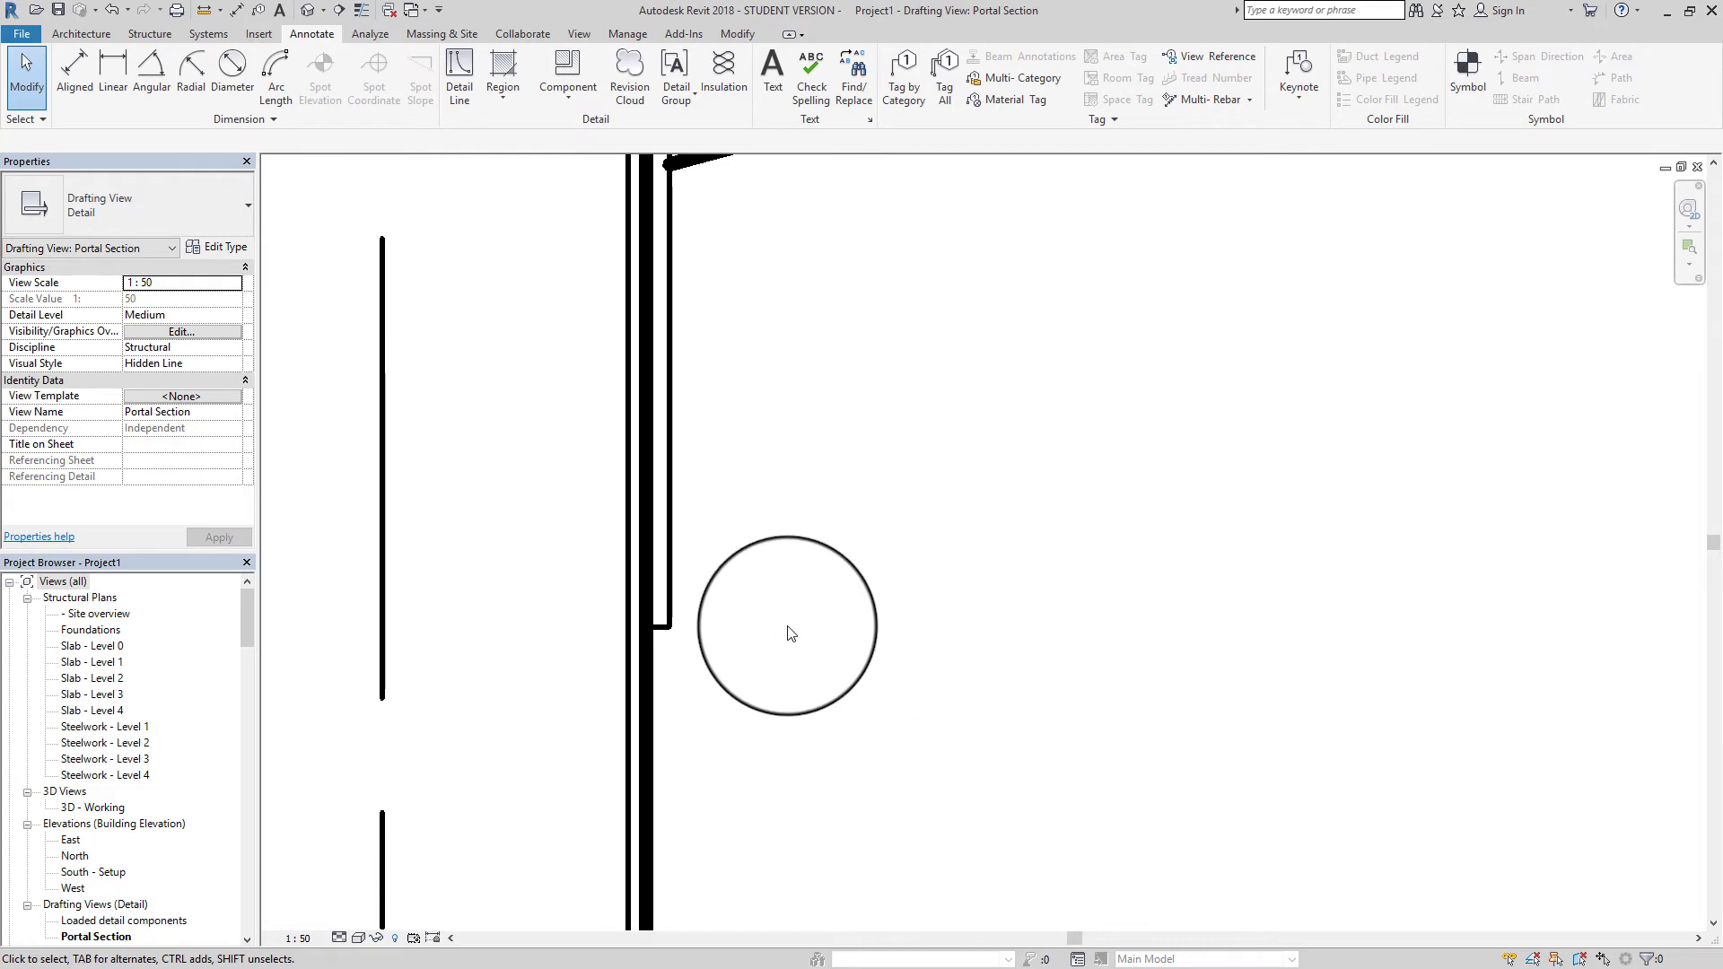
click(659, 628)
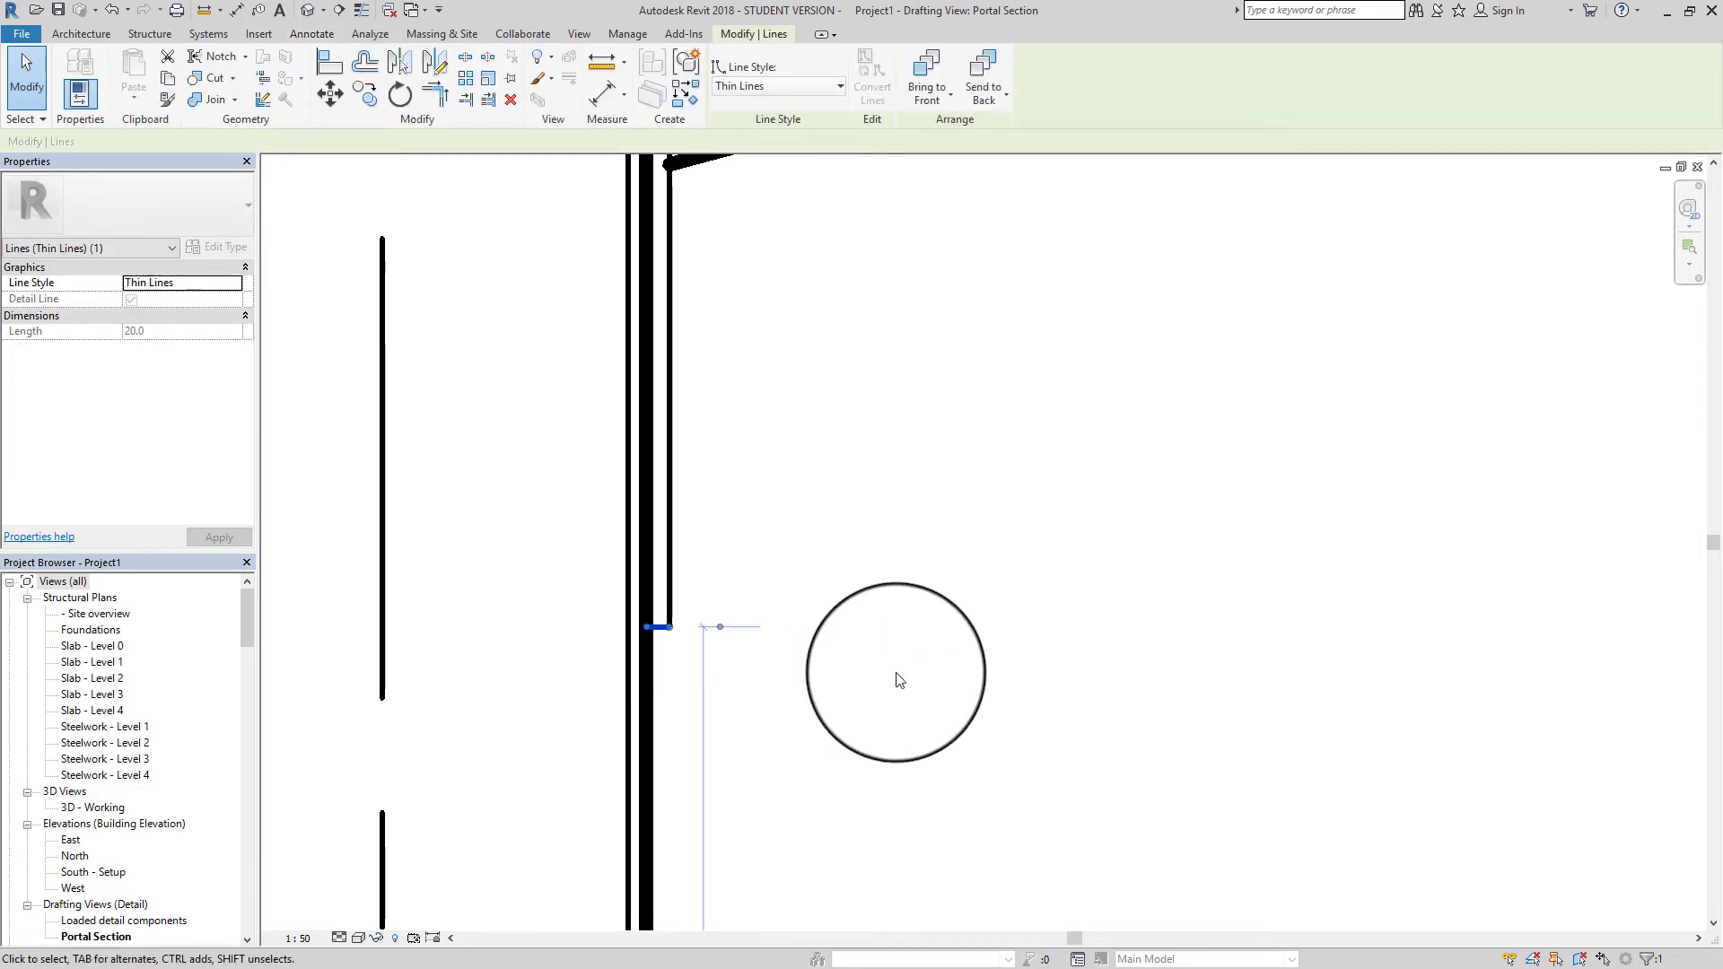
click(367, 99)
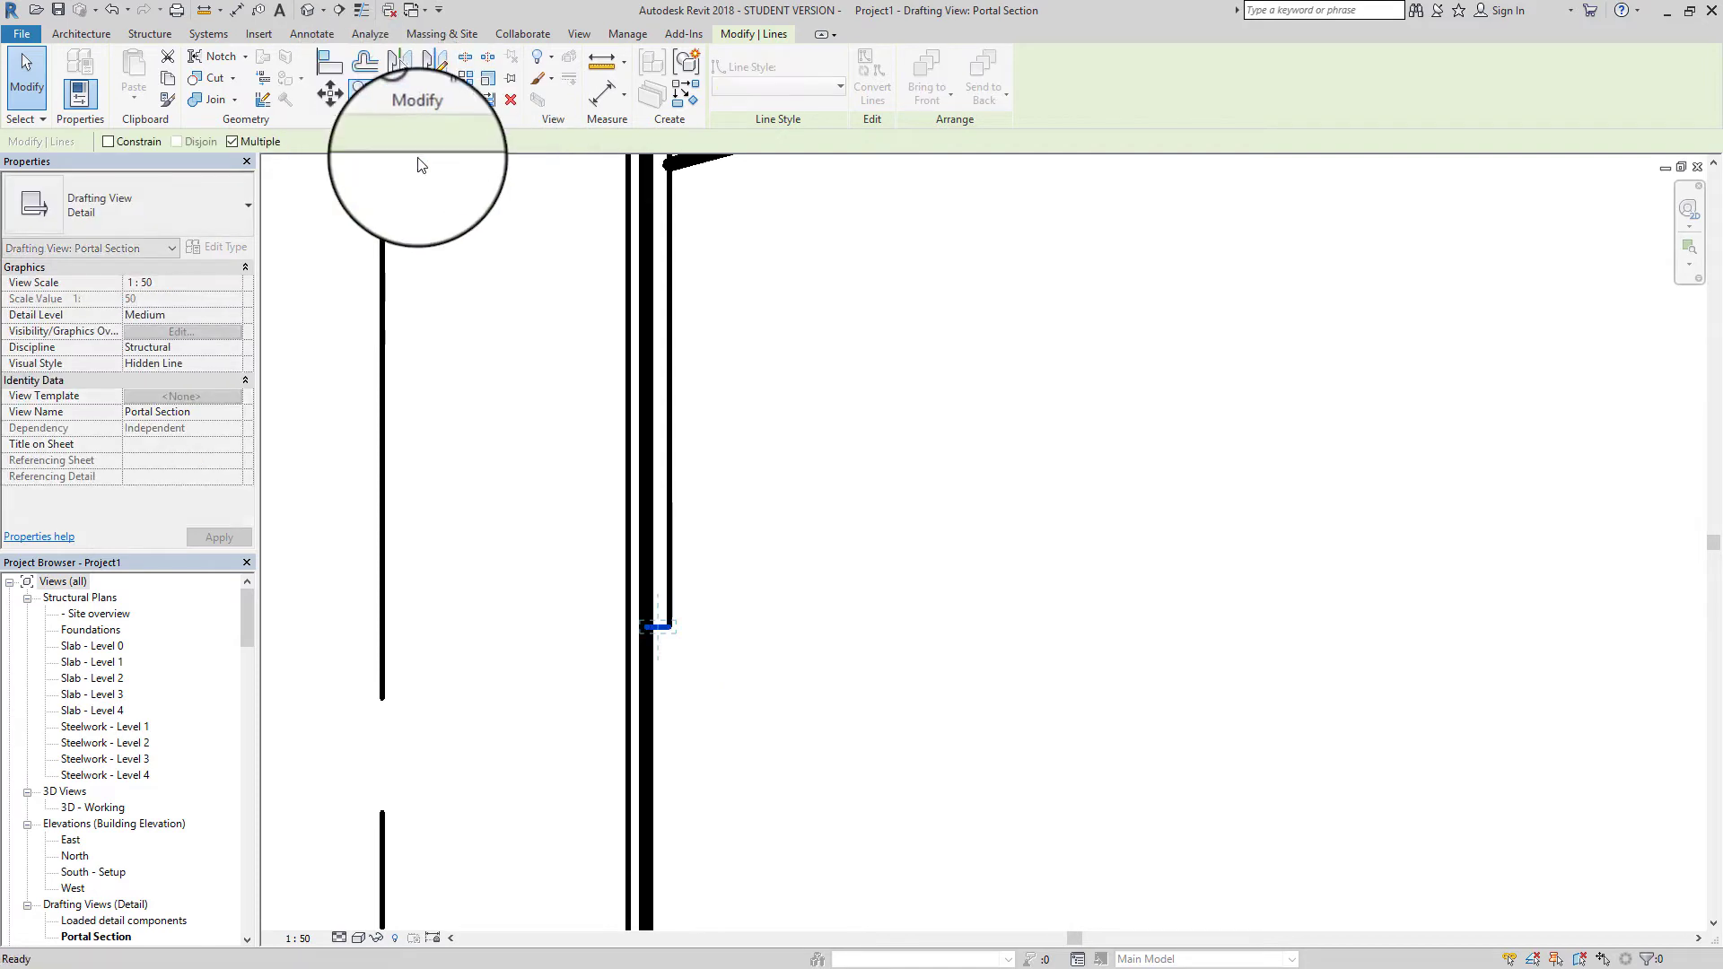
click(666, 628)
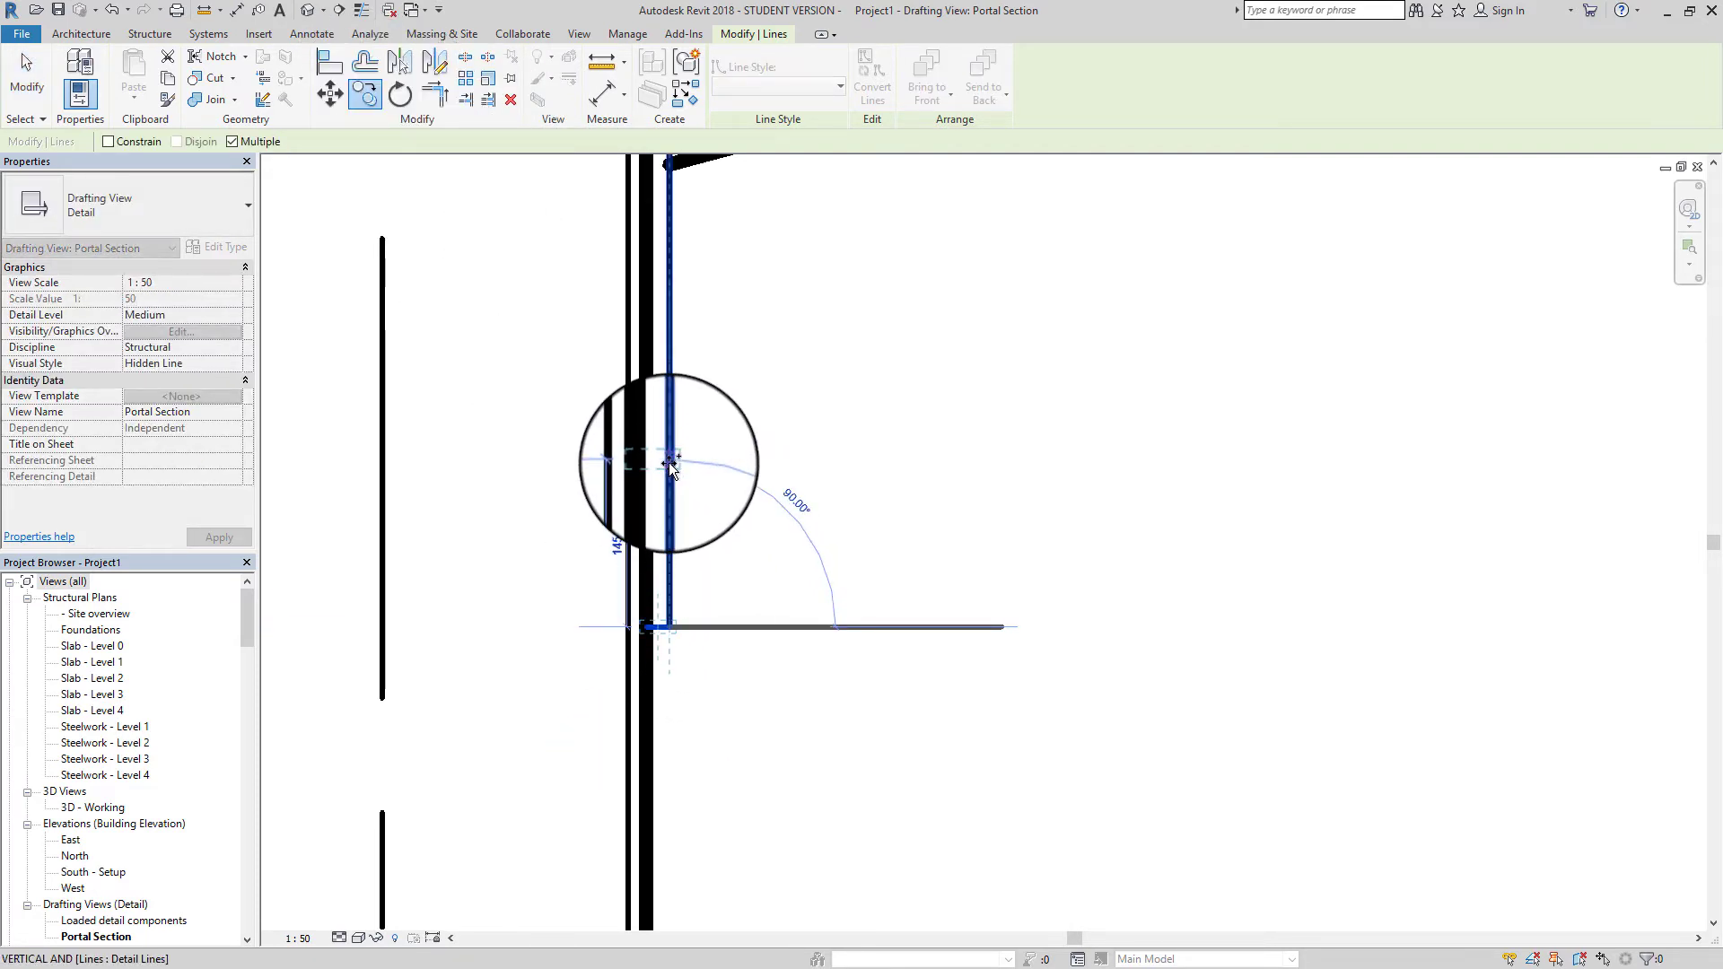
text(20)
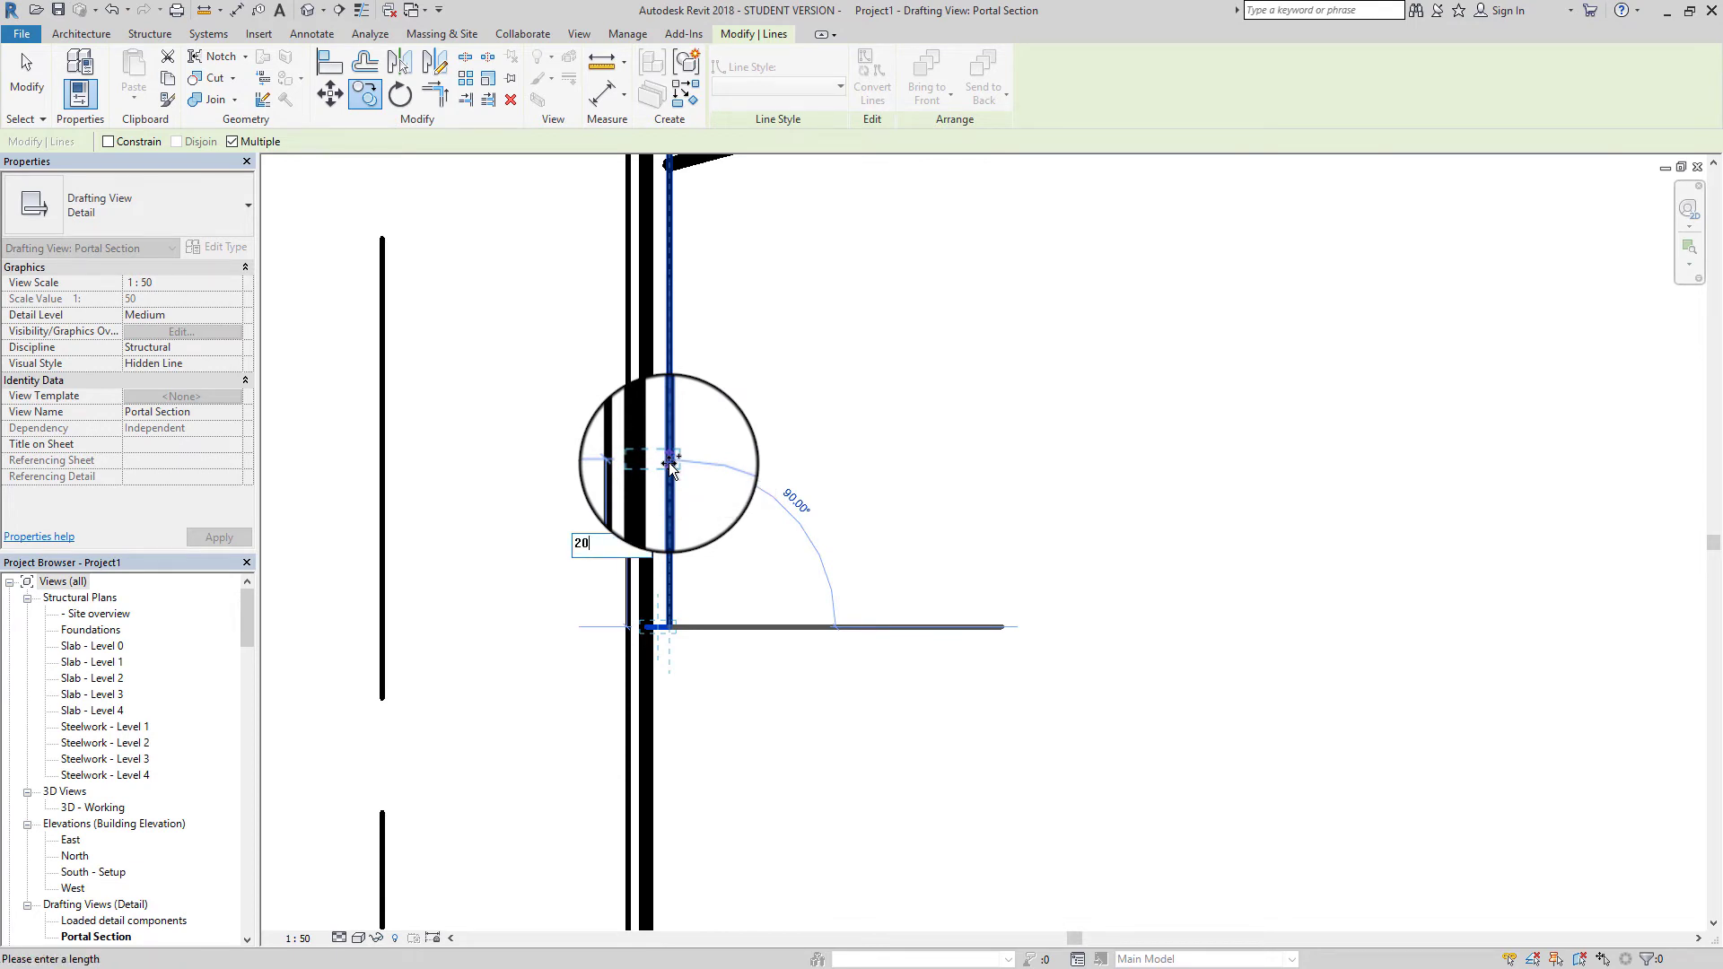
key(Return)
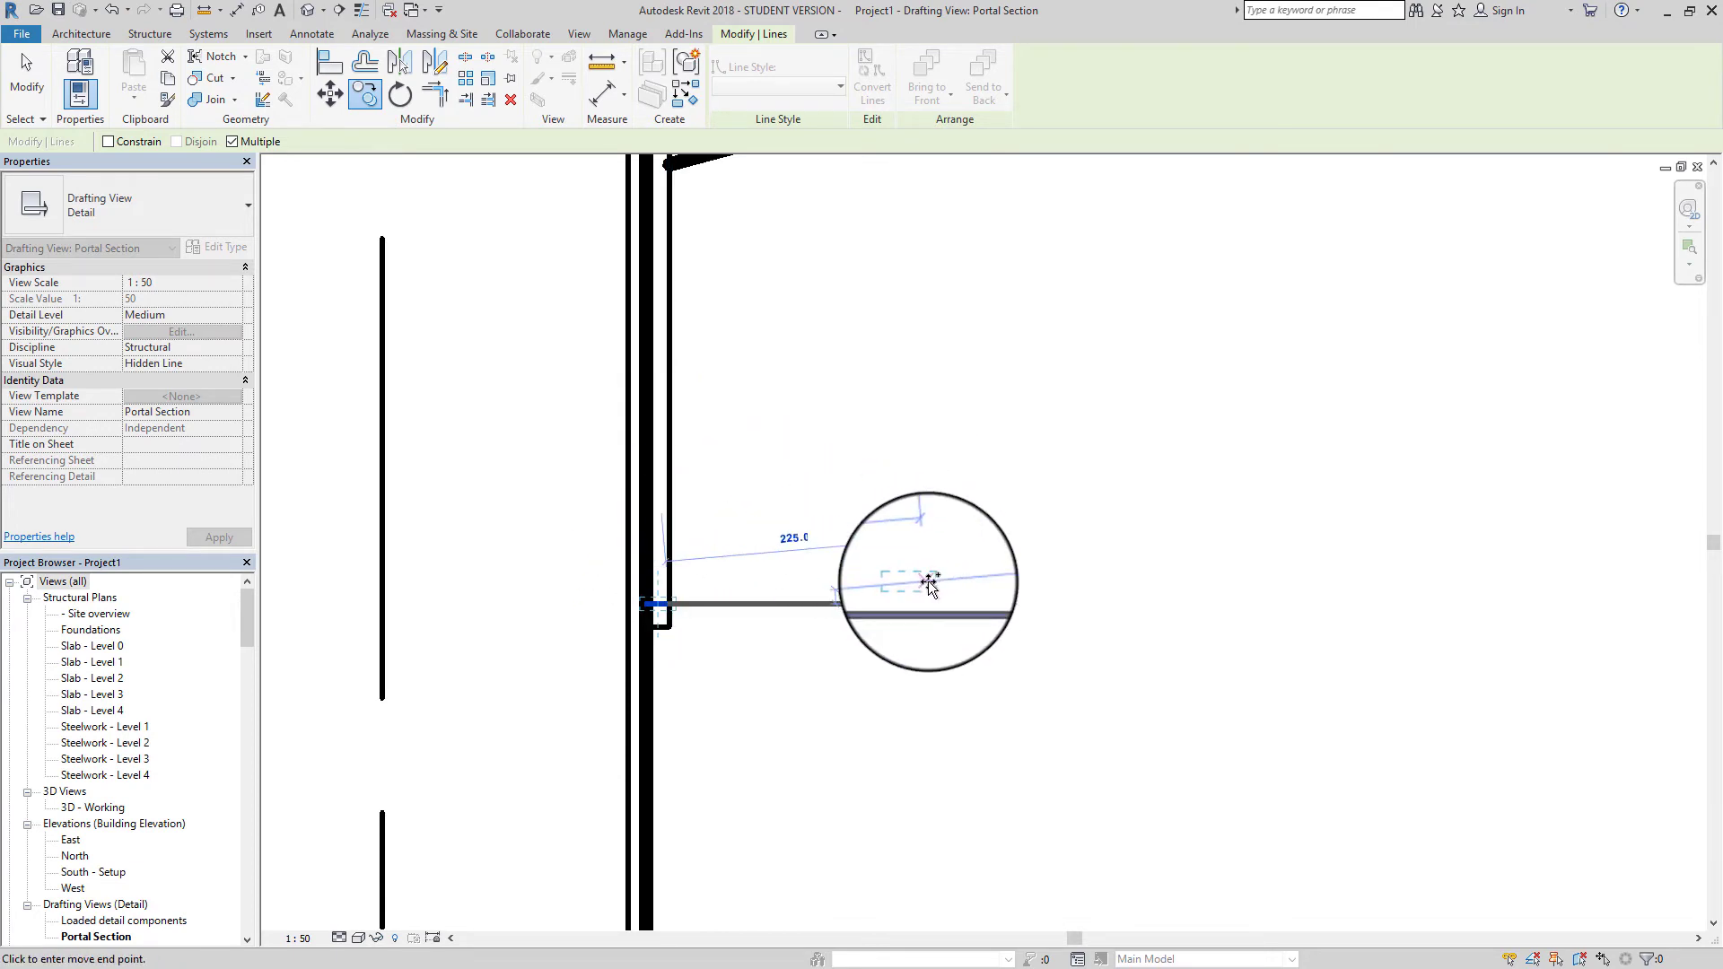
key(Escape)
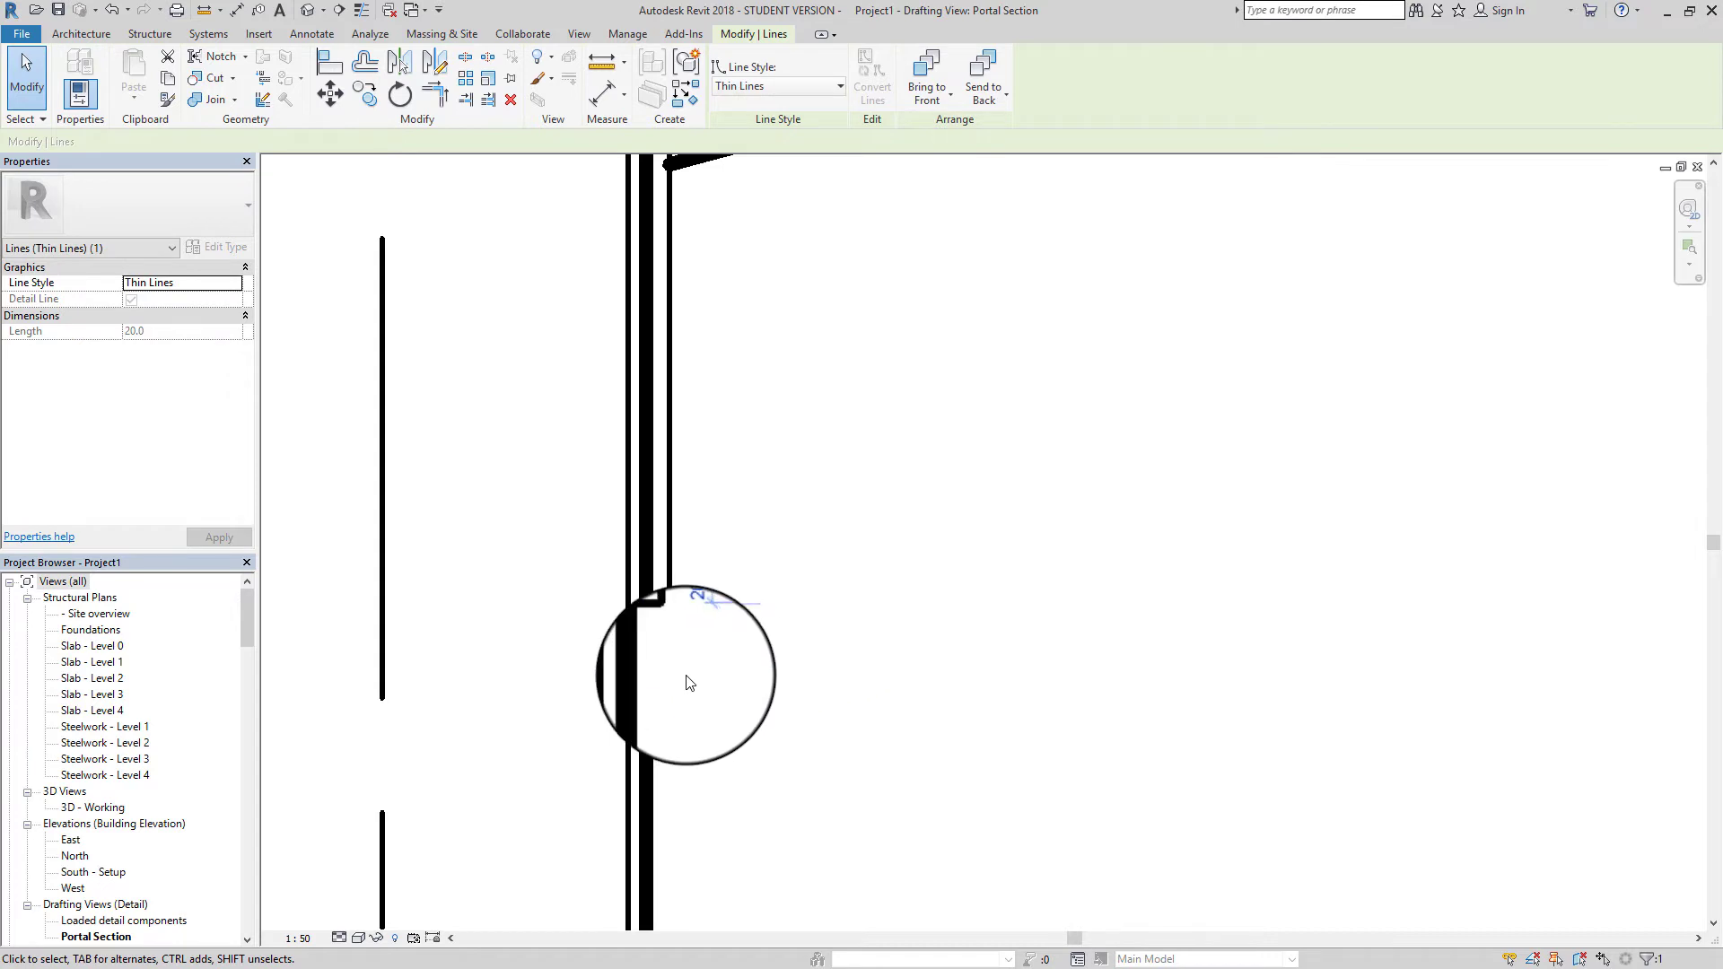
Stretch the copied short line's column-side end to where the copied centreline meets the rafter's lower edge, and delete that copied centreline
scroll(684, 681, down, 3)
middle_drag(754, 679, 607, 682)
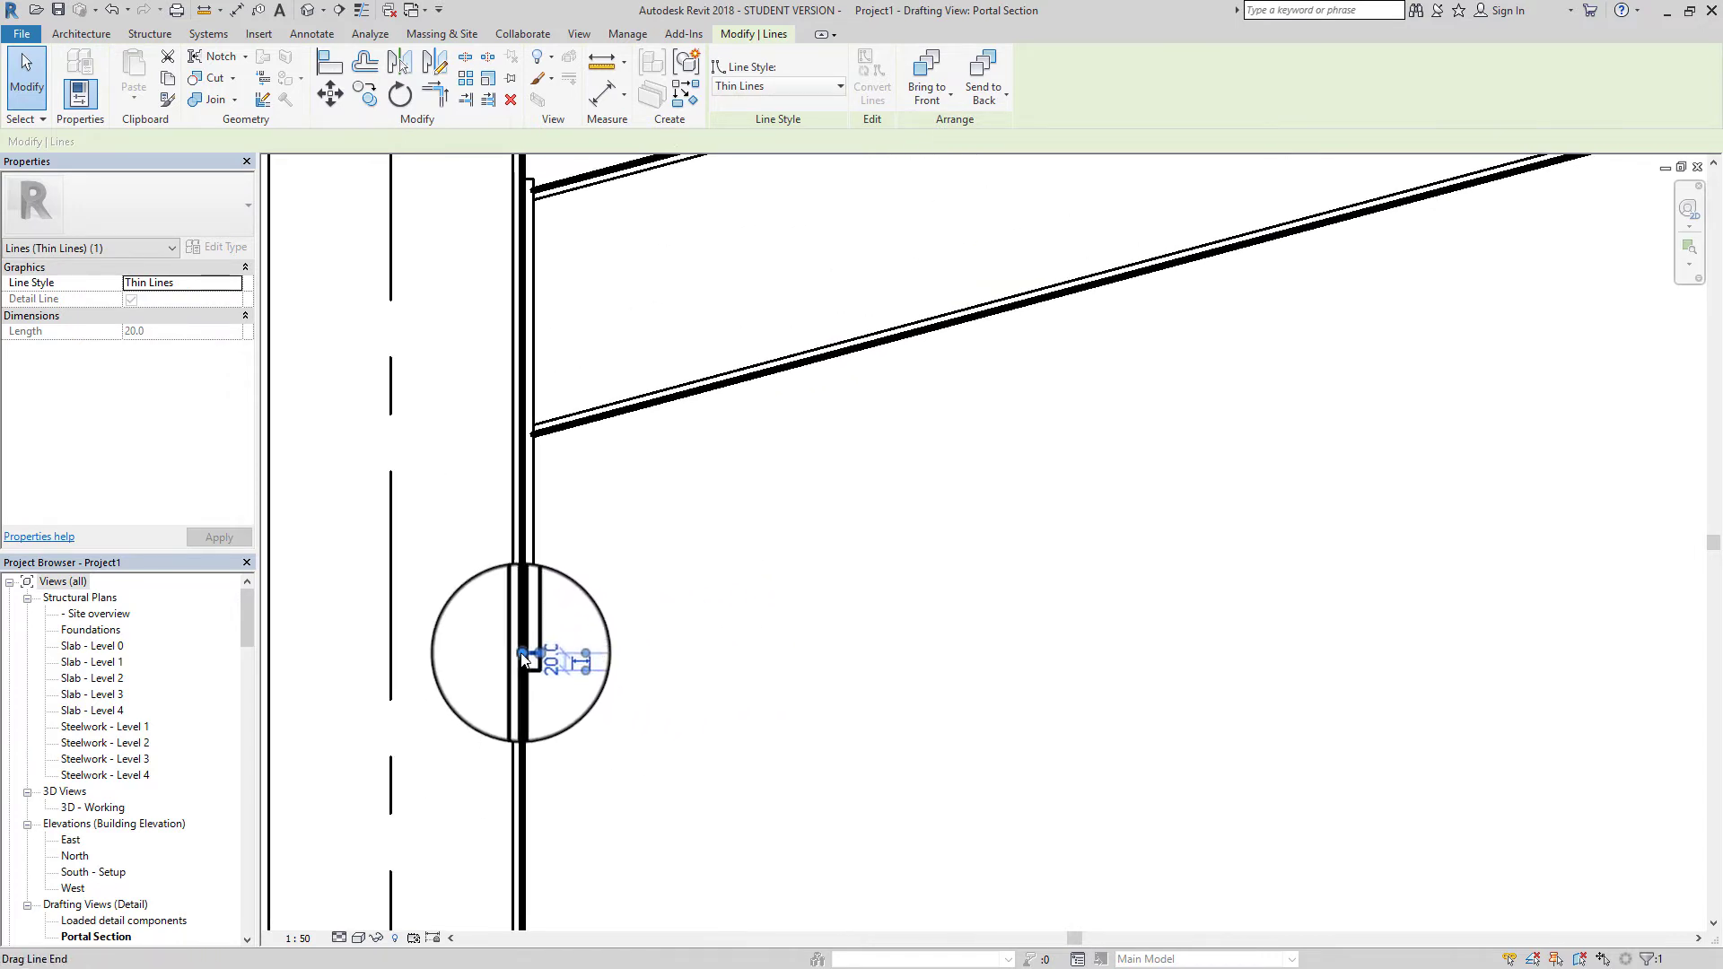
drag(525, 662, 1325, 393)
middle_drag(1325, 393, 754, 635)
drag(743, 643, 1217, 339)
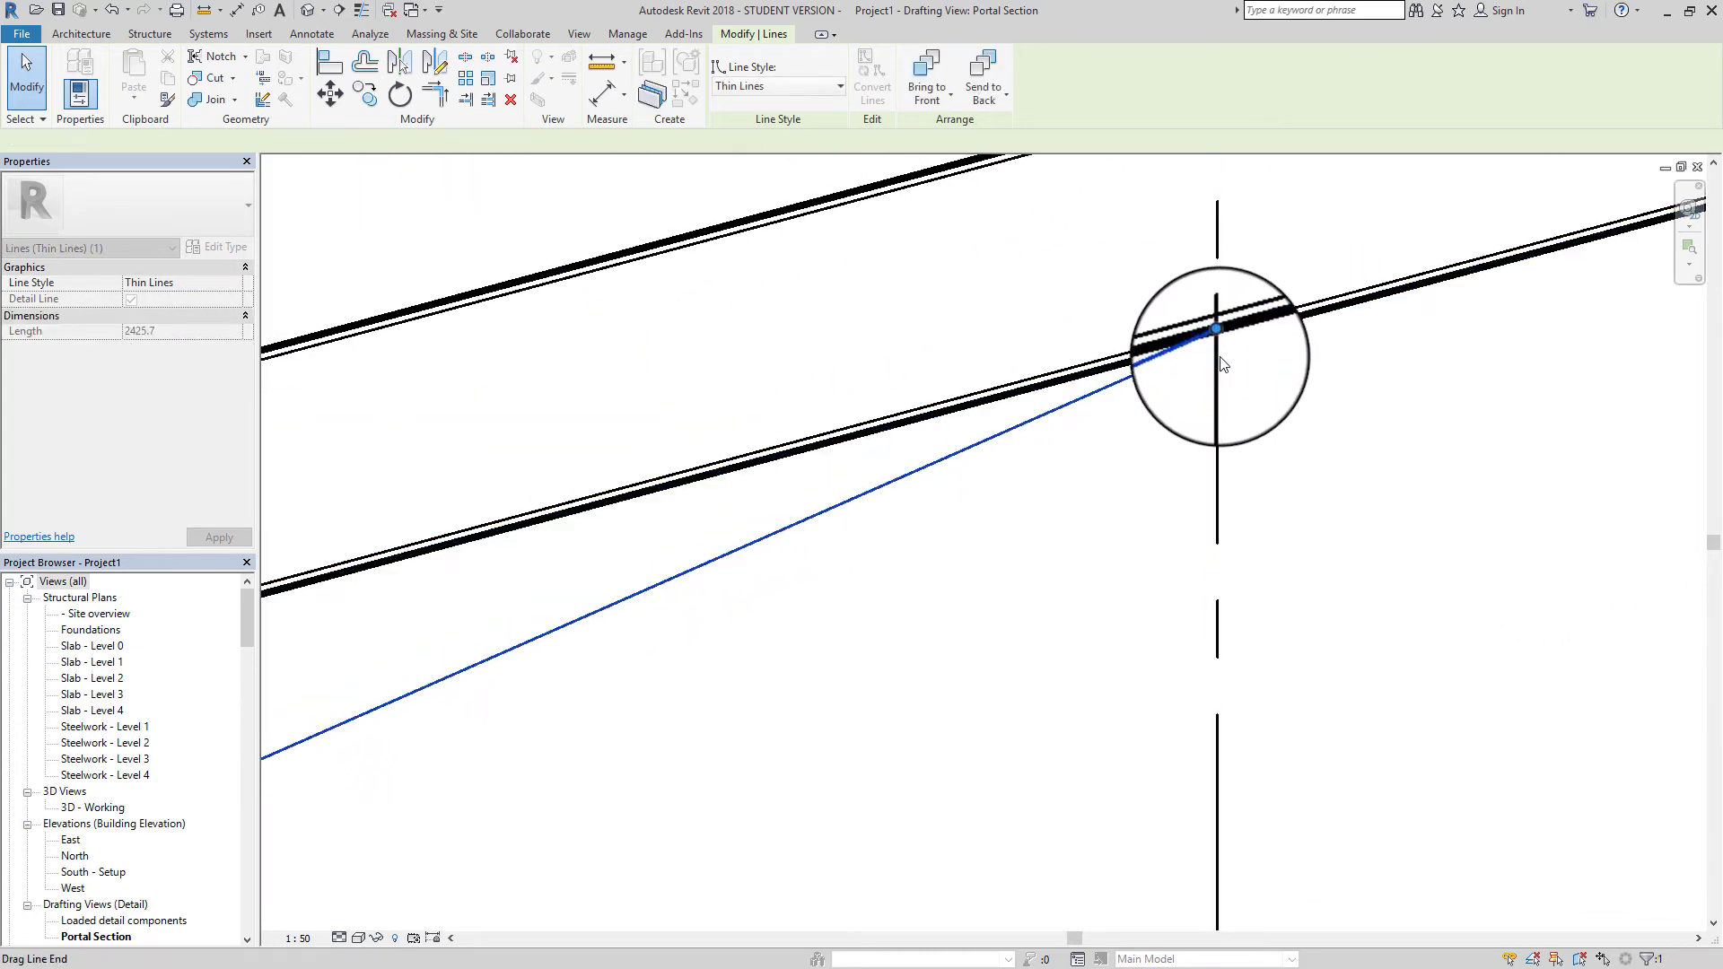
scroll(1159, 534, down, 4)
middle_drag(1078, 662, 1123, 649)
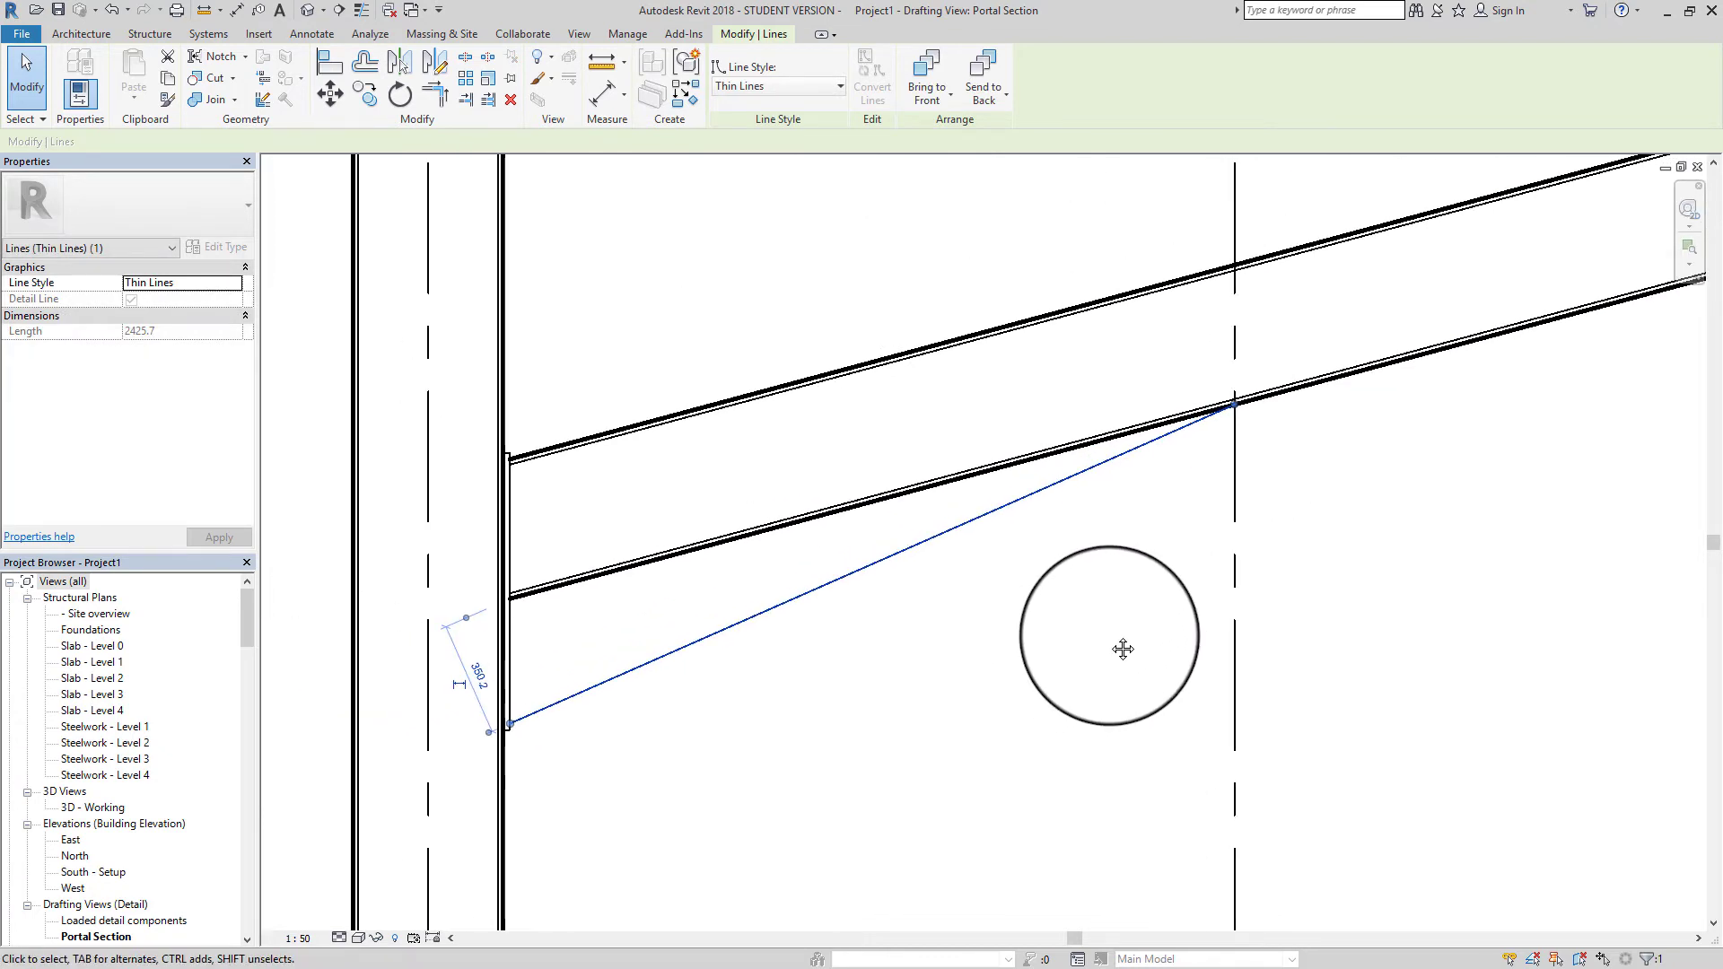
click(1138, 614)
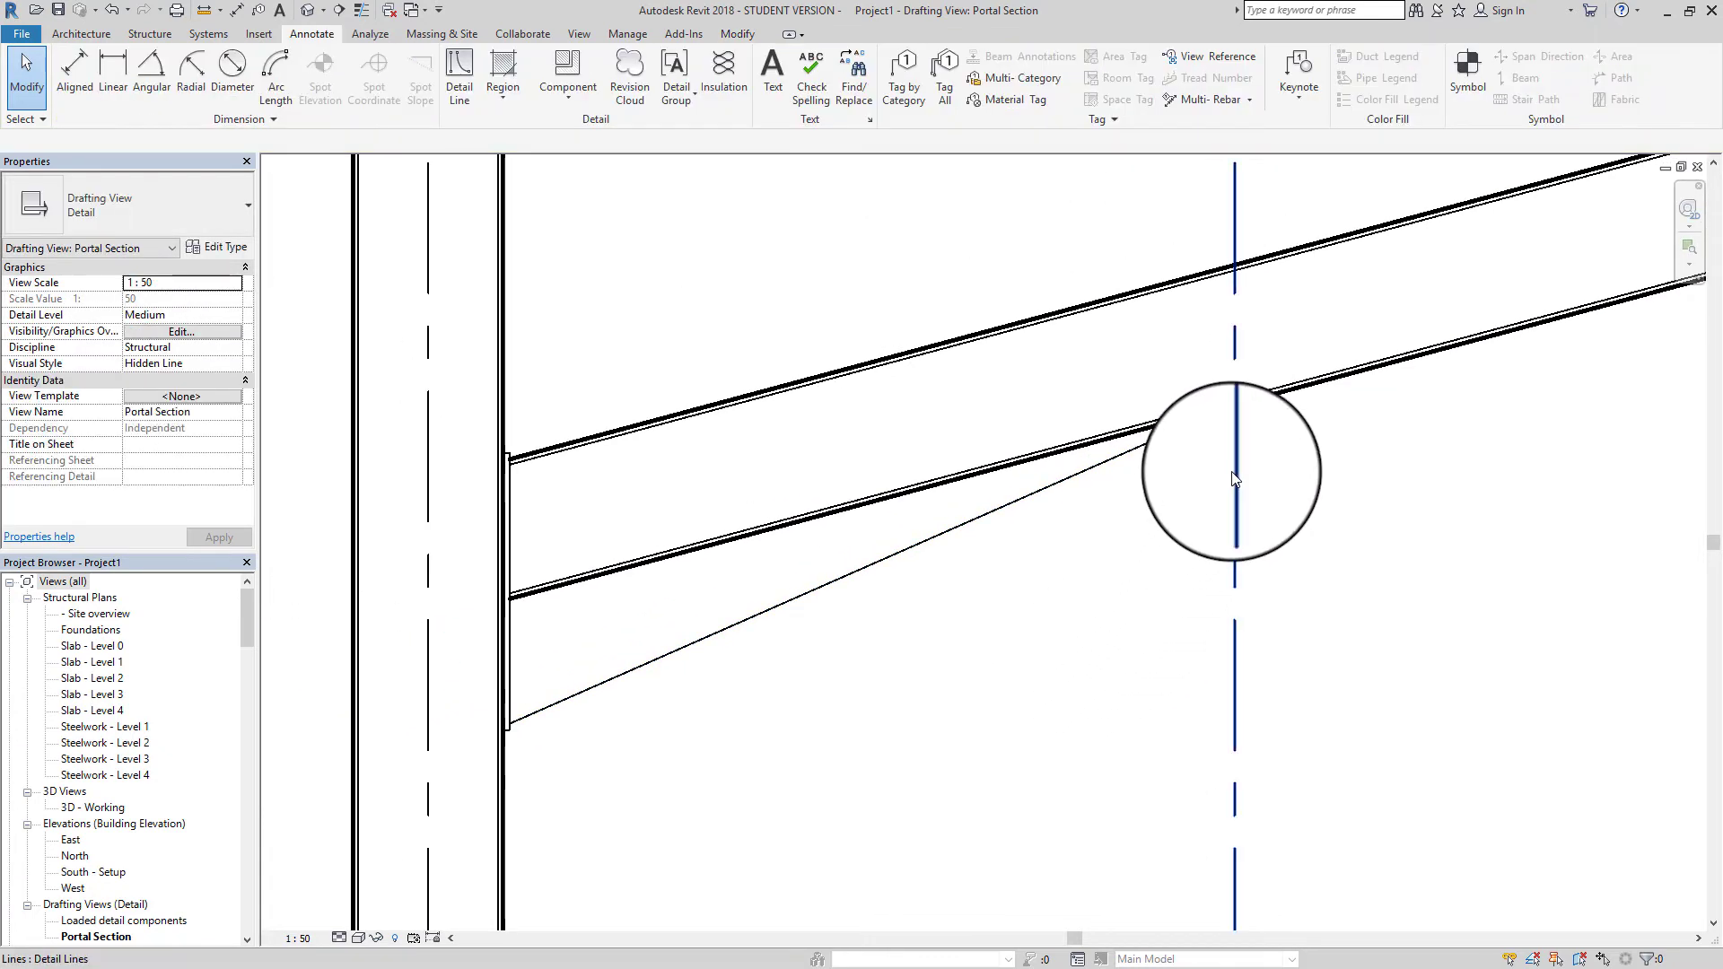
click(1234, 475)
key(Delete)
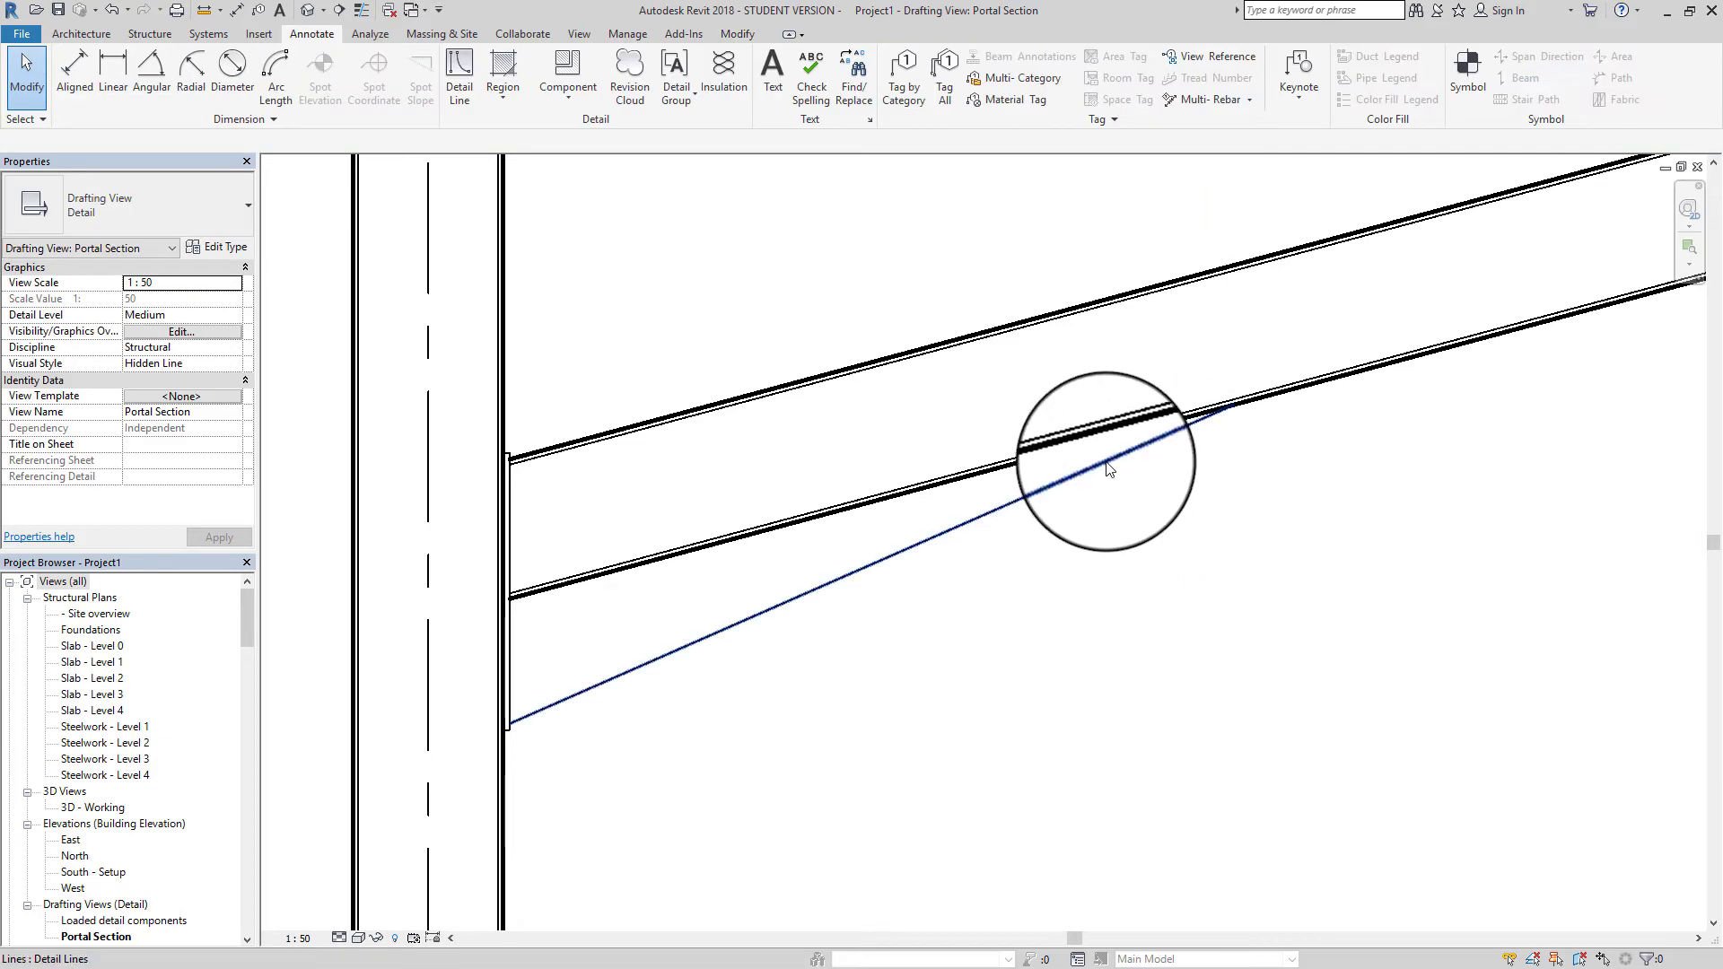
Change the line style of the sloping haunch line below the rafter to Medium Lines
click(1108, 468)
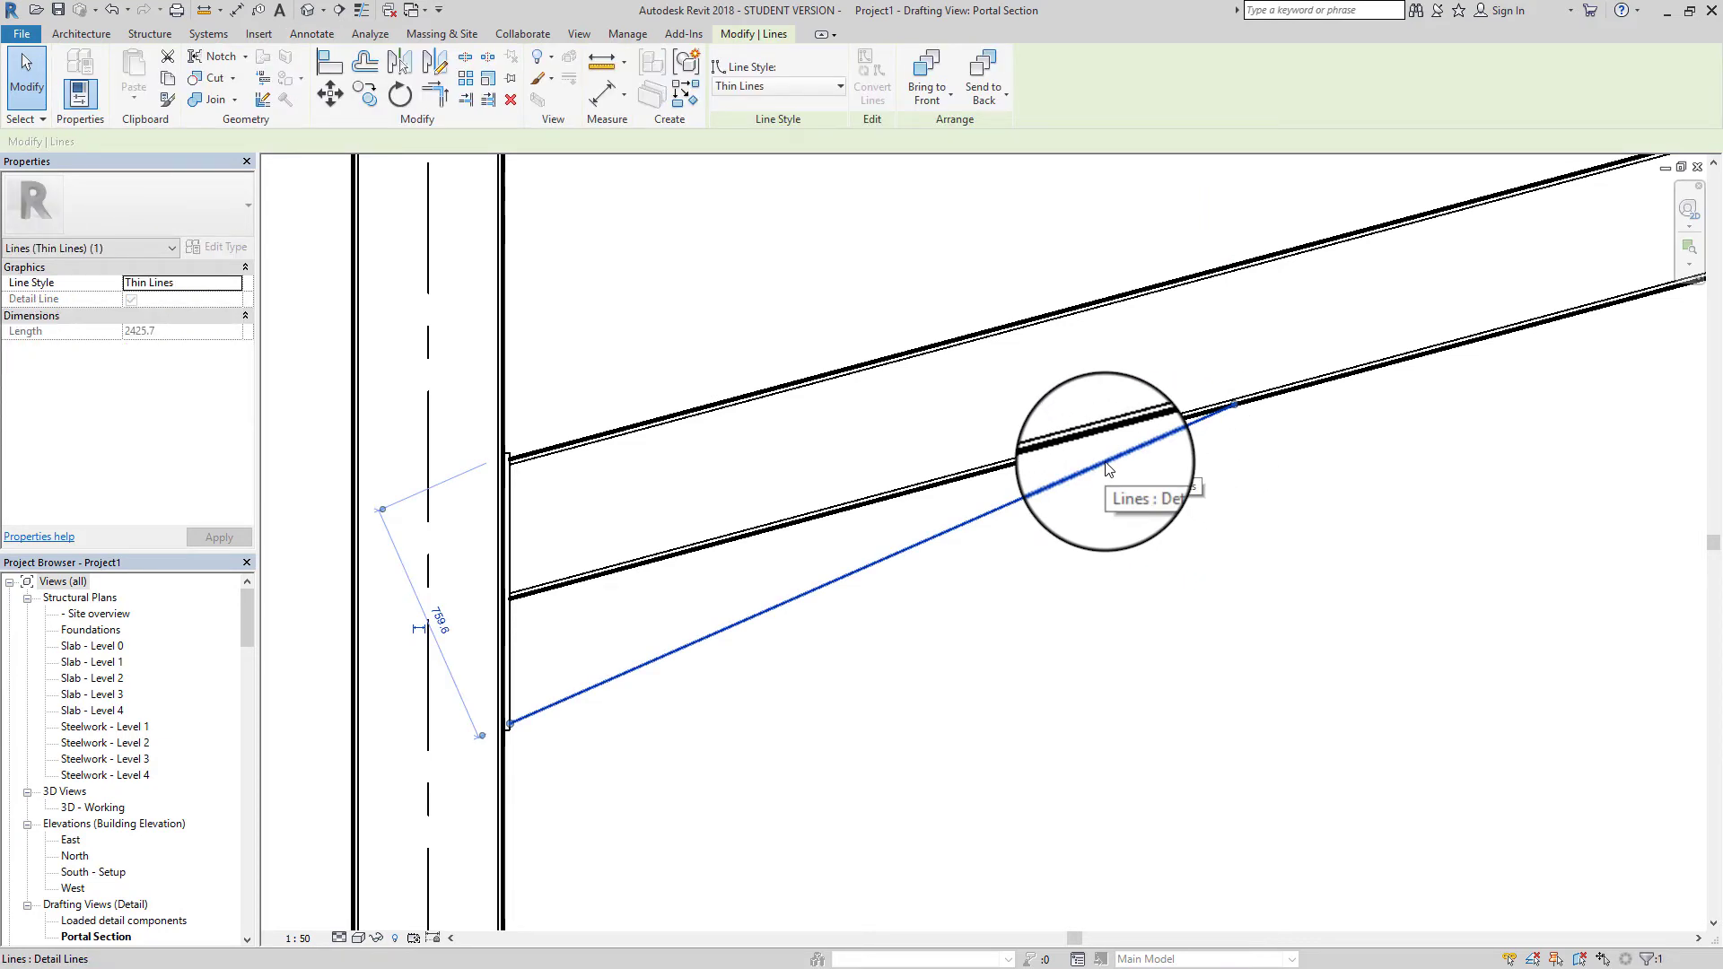
click(826, 86)
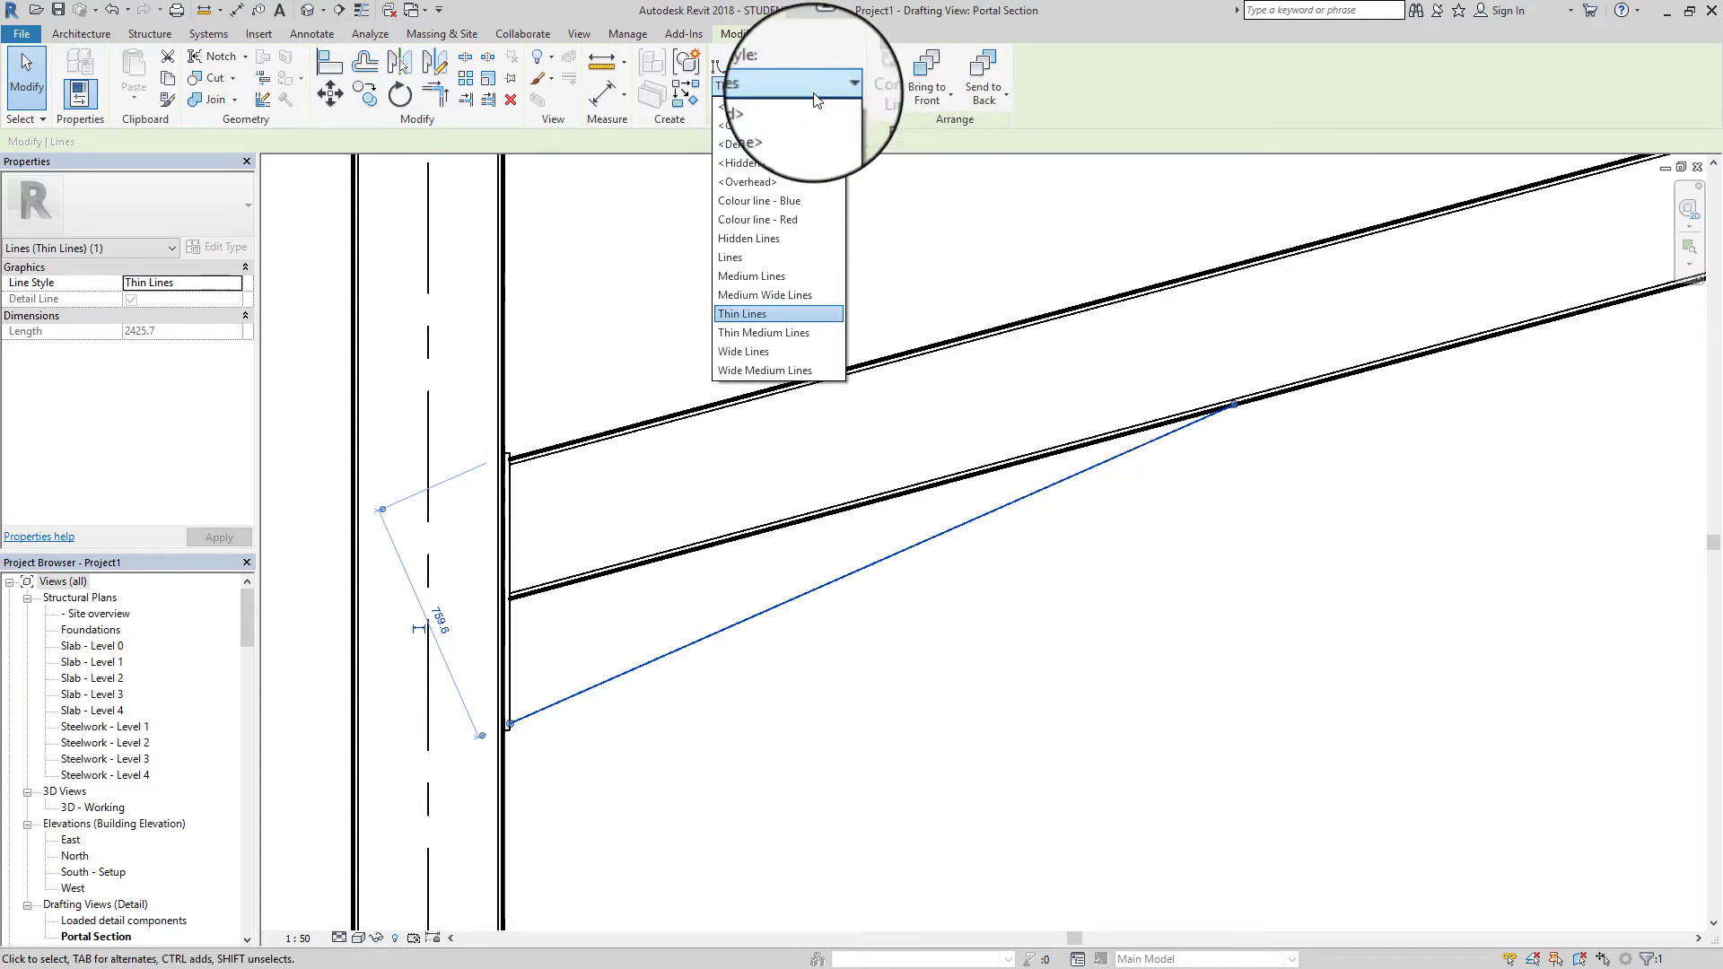
click(817, 282)
click(1154, 513)
scroll(827, 690, up, 1)
middle_drag(827, 690, 1017, 721)
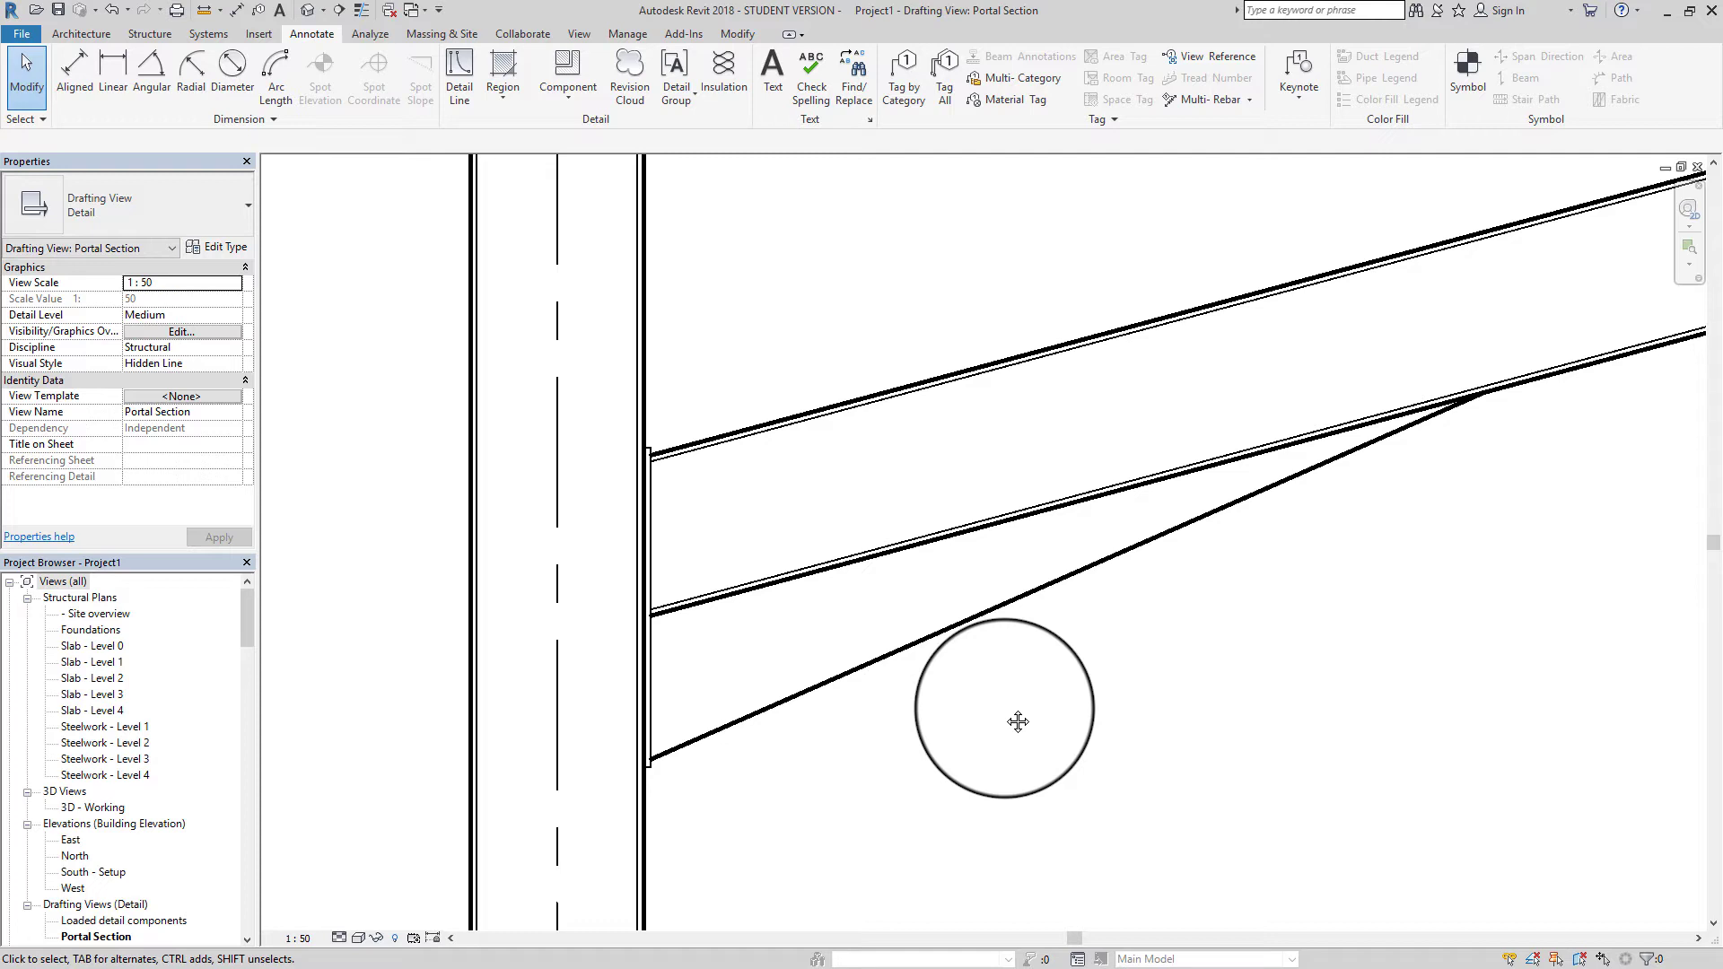
mouse_move(1018, 721)
mouse_down()
mouse_move(1021, 693)
mouse_move(1001, 707)
mouse_up()
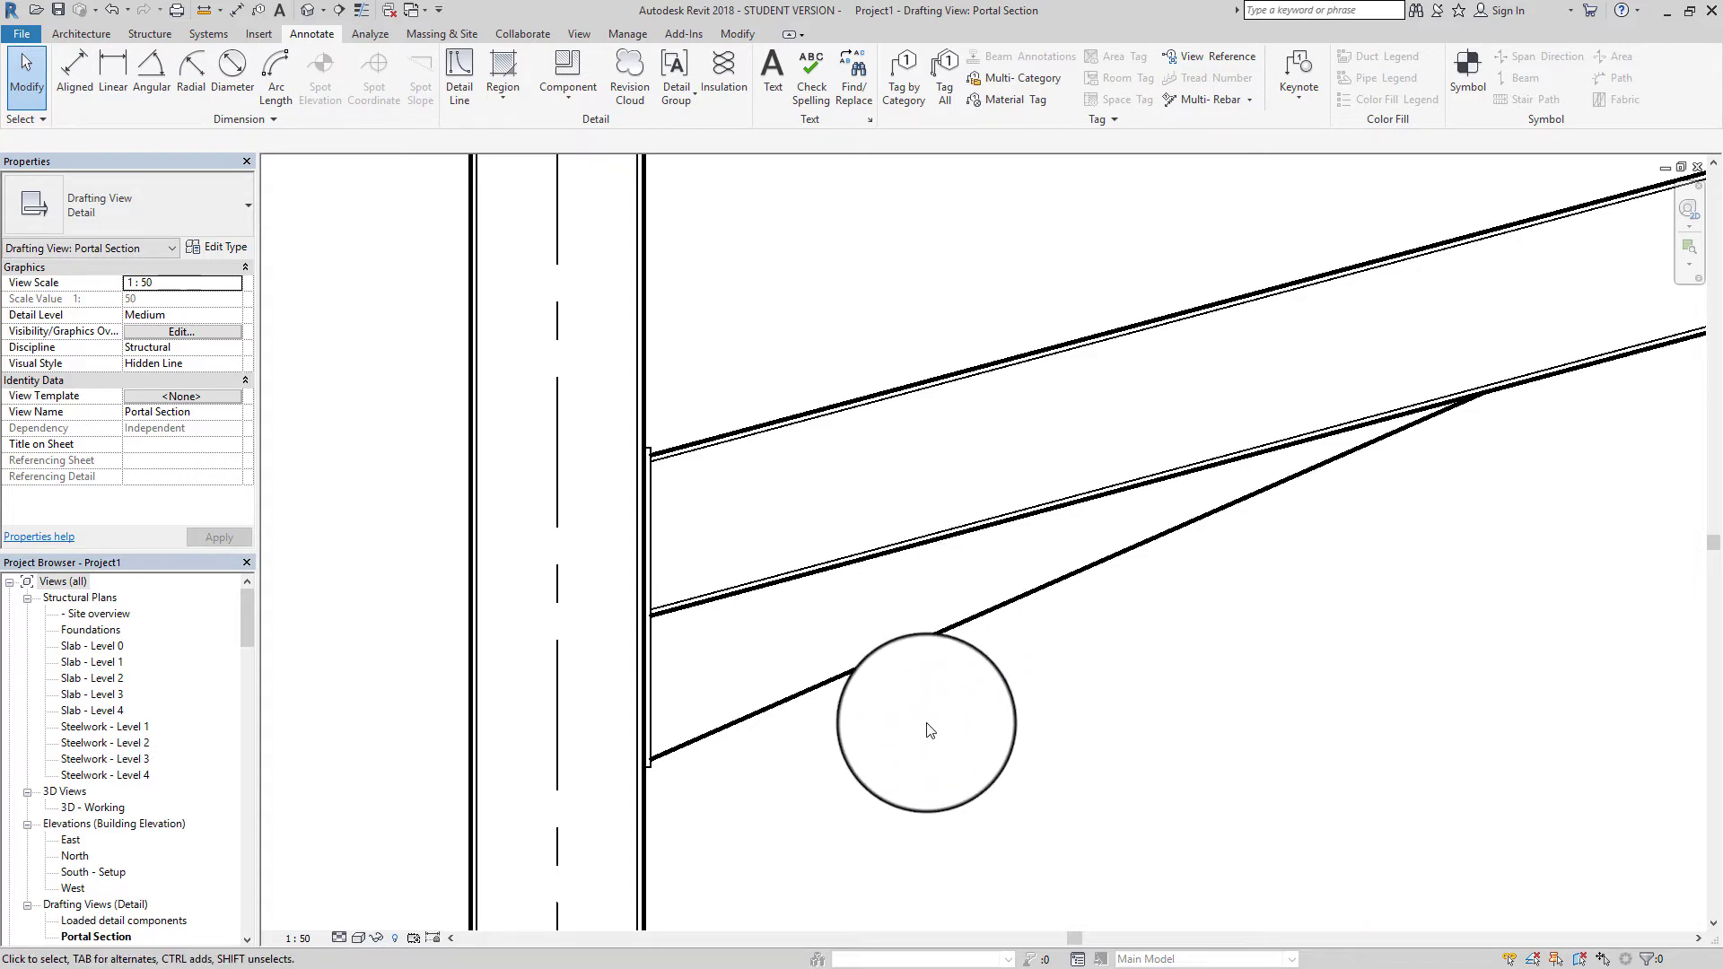
Offset the sloping haunch line as a closely spaced parallel copy to form the haunch flange, keeping the original line
click(870, 668)
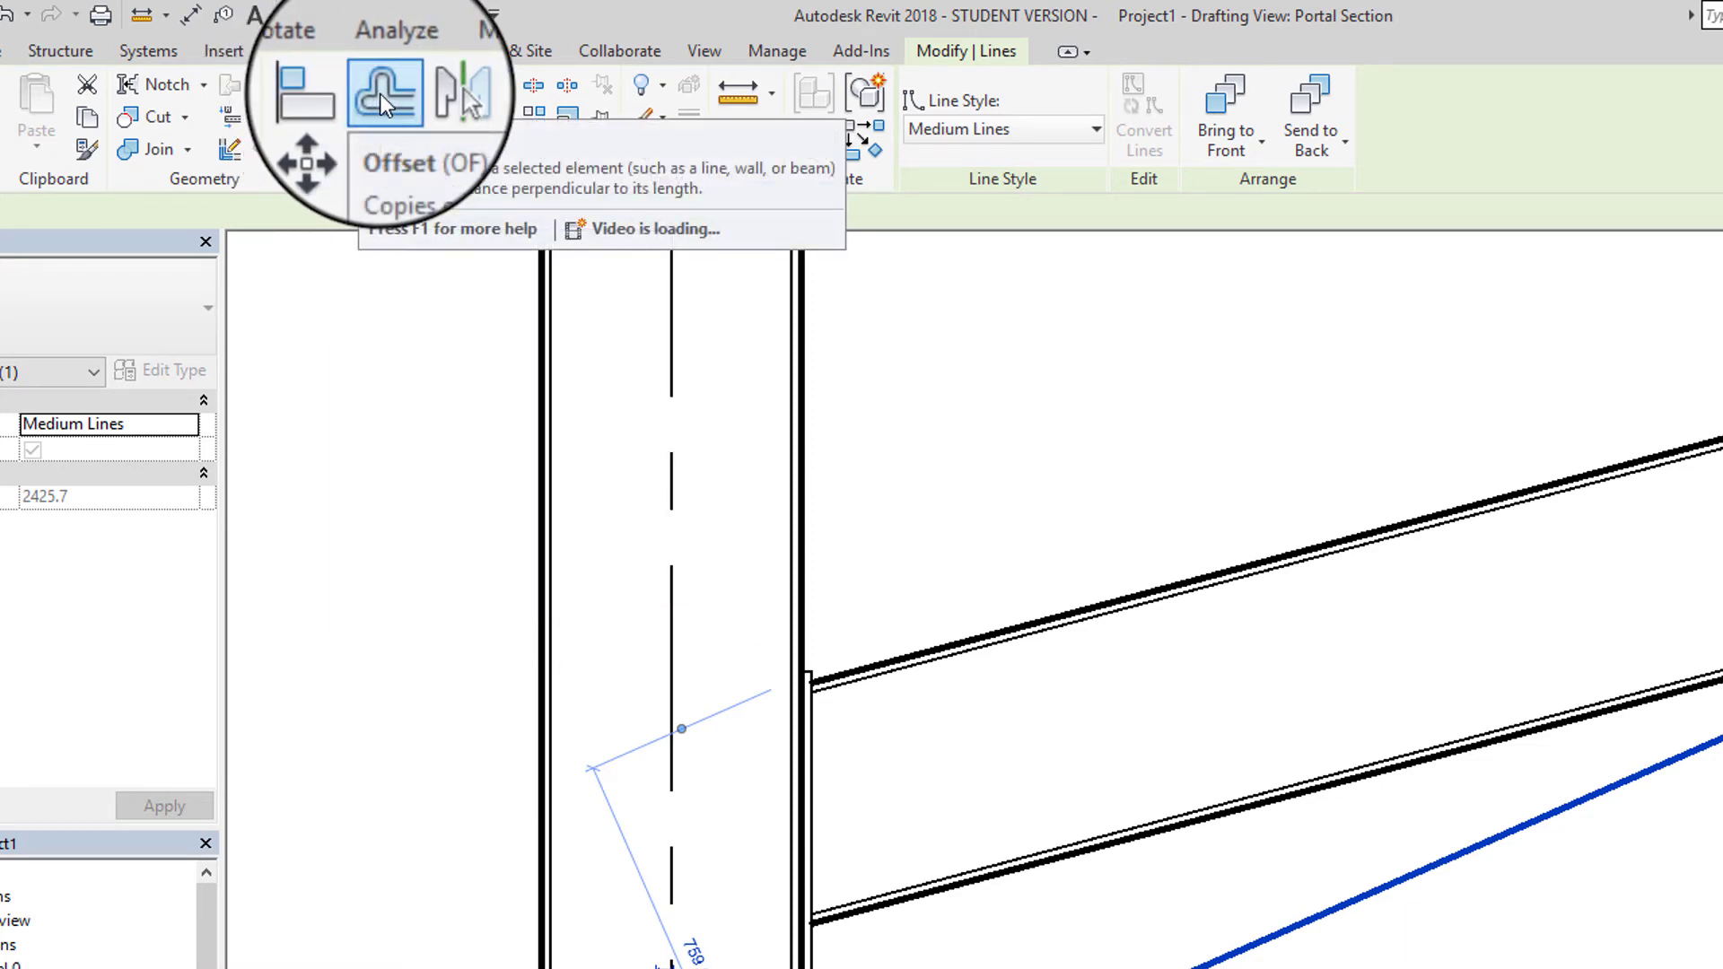
click(380, 97)
drag(179, 212, 111, 226)
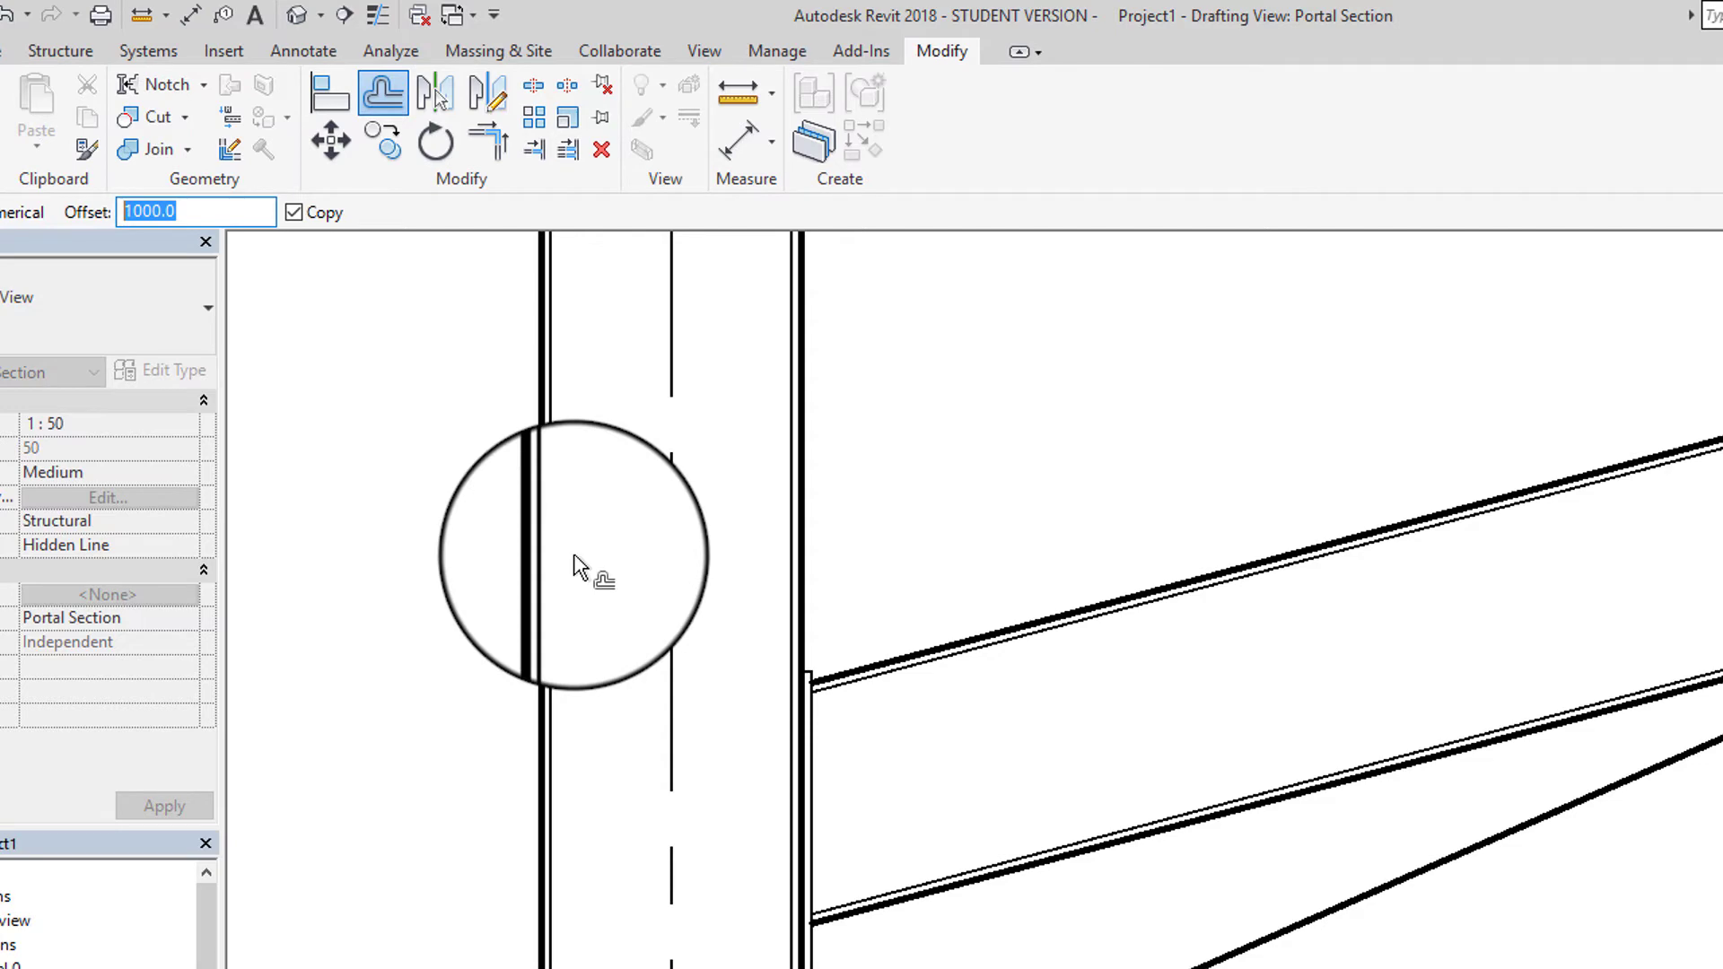
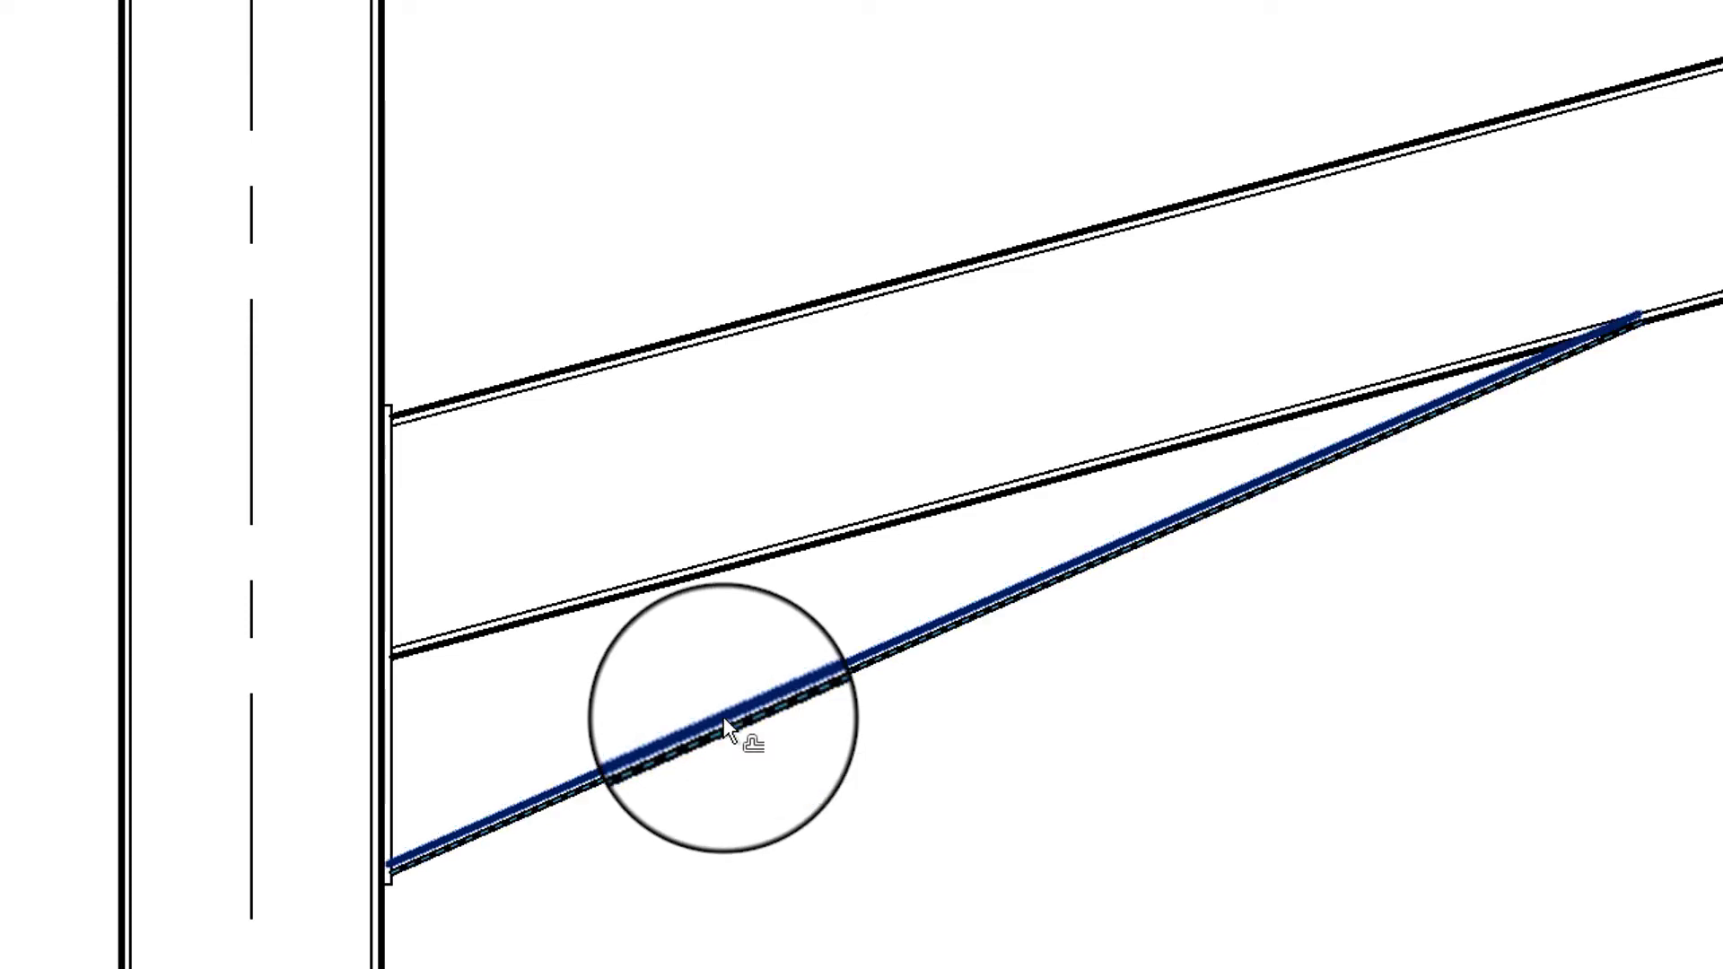
click(727, 729)
click(376, 907)
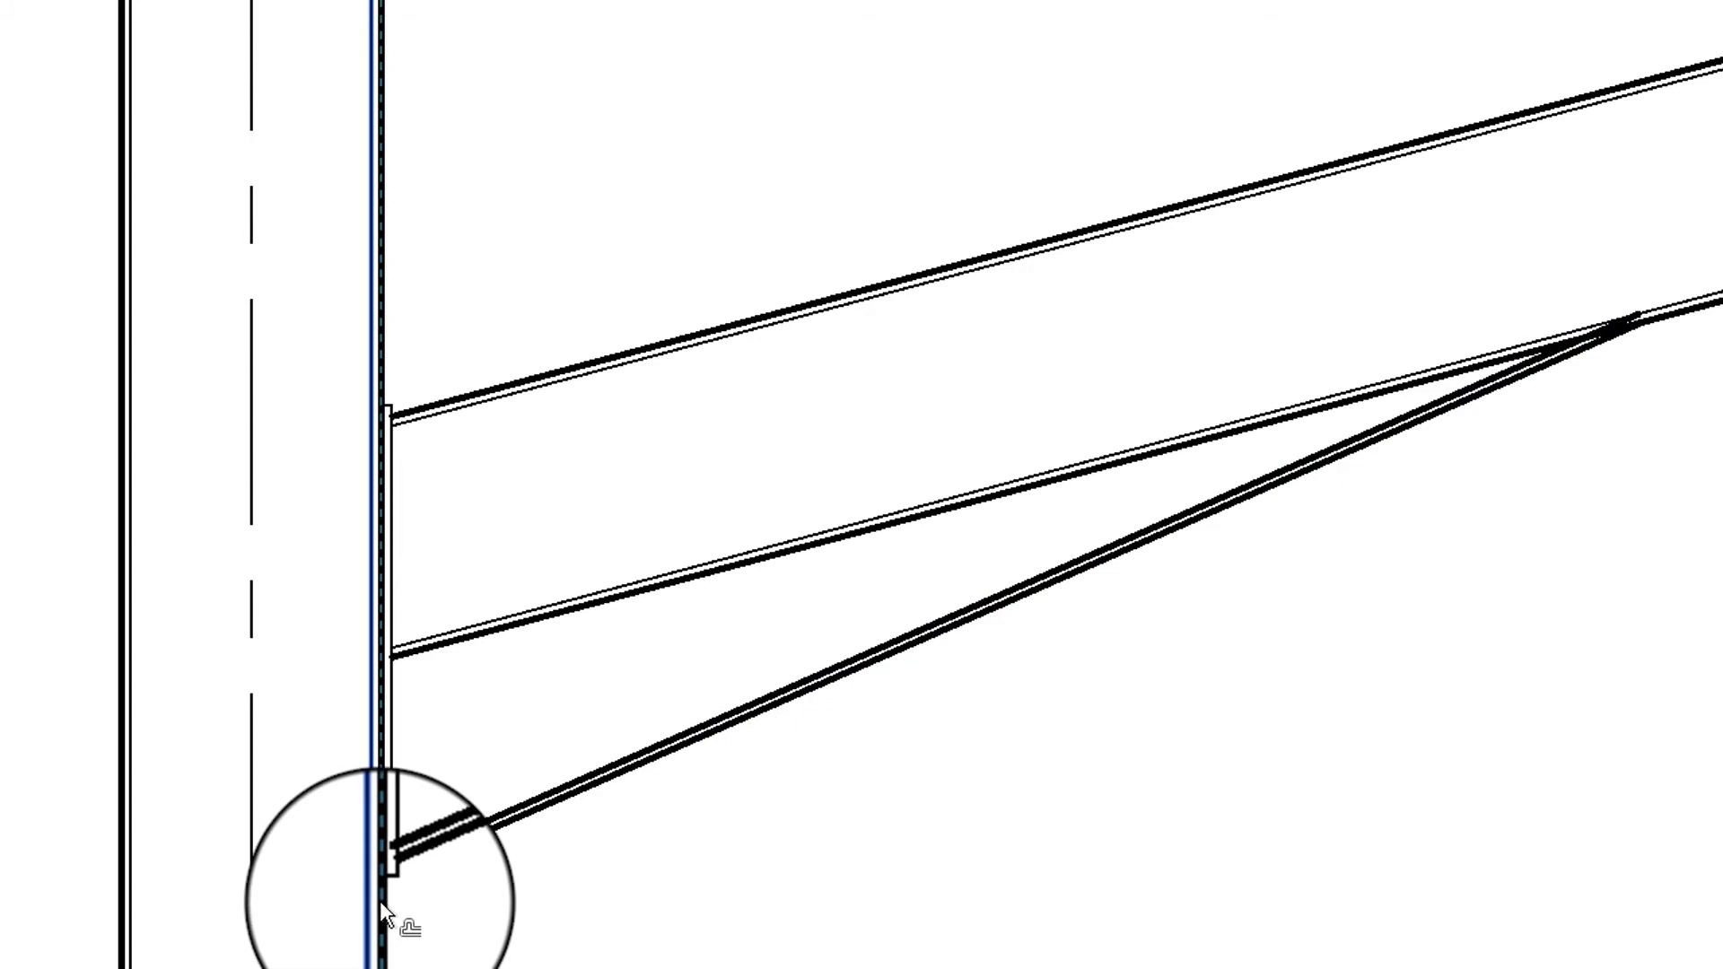
Change the line style of the upper of the two sloping haunch flange lines to Thin Lines
scroll(379, 901, up, 4)
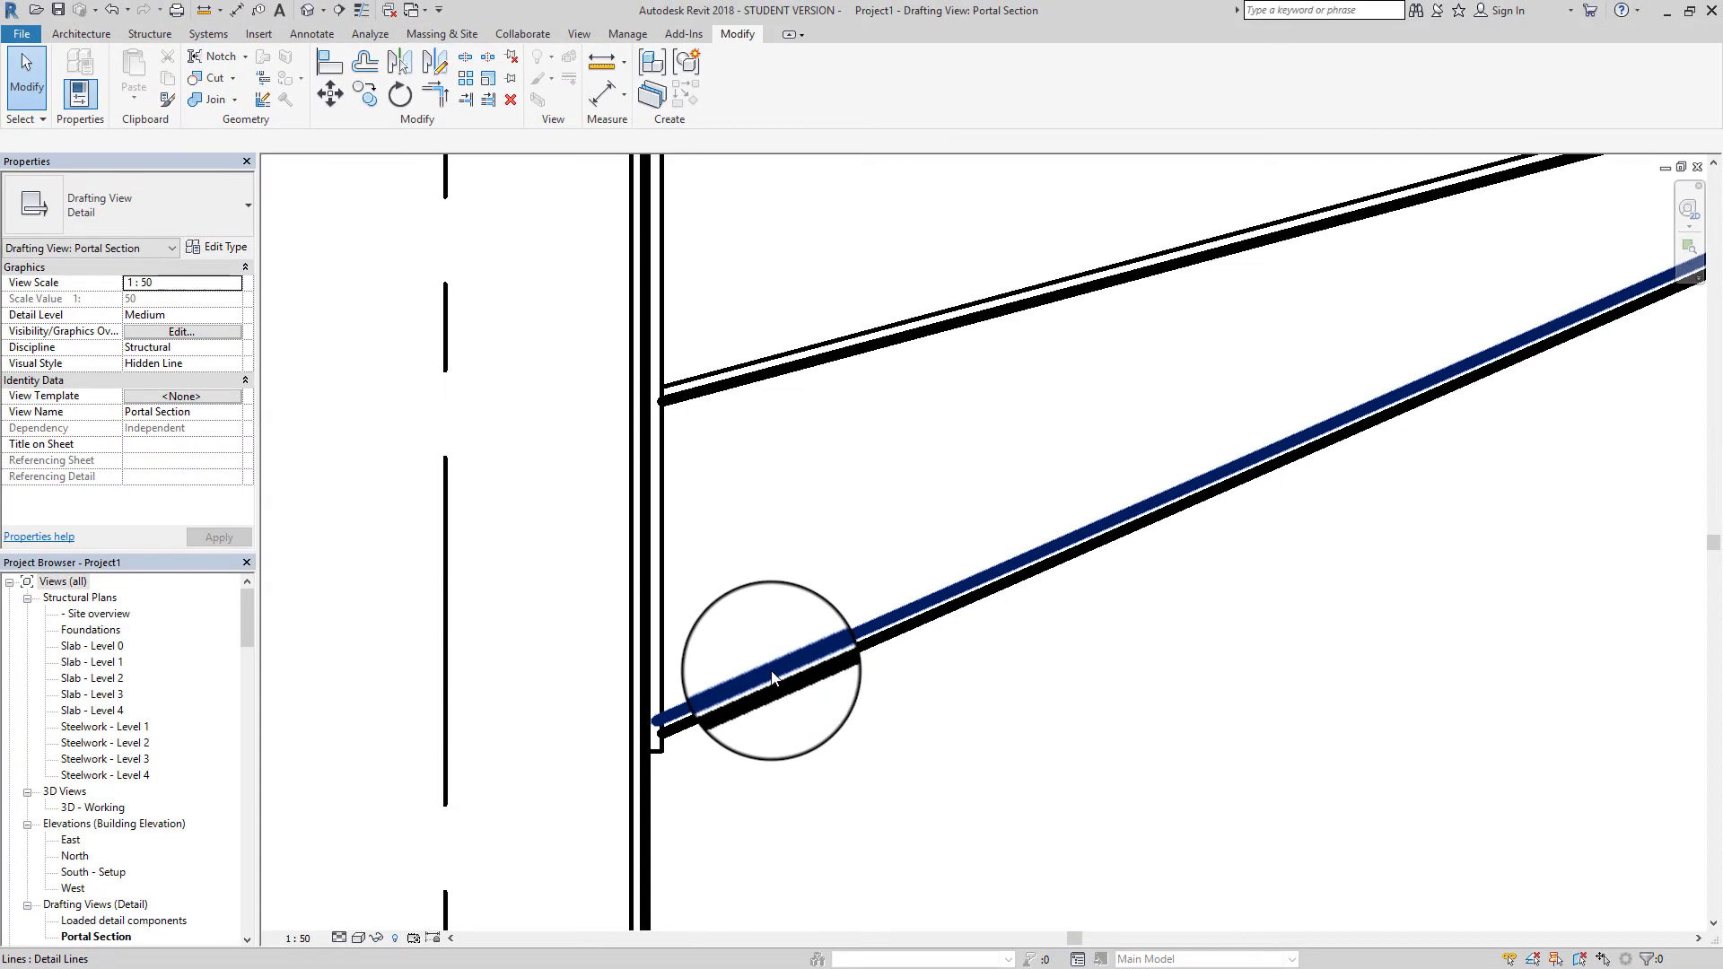
click(770, 678)
click(827, 88)
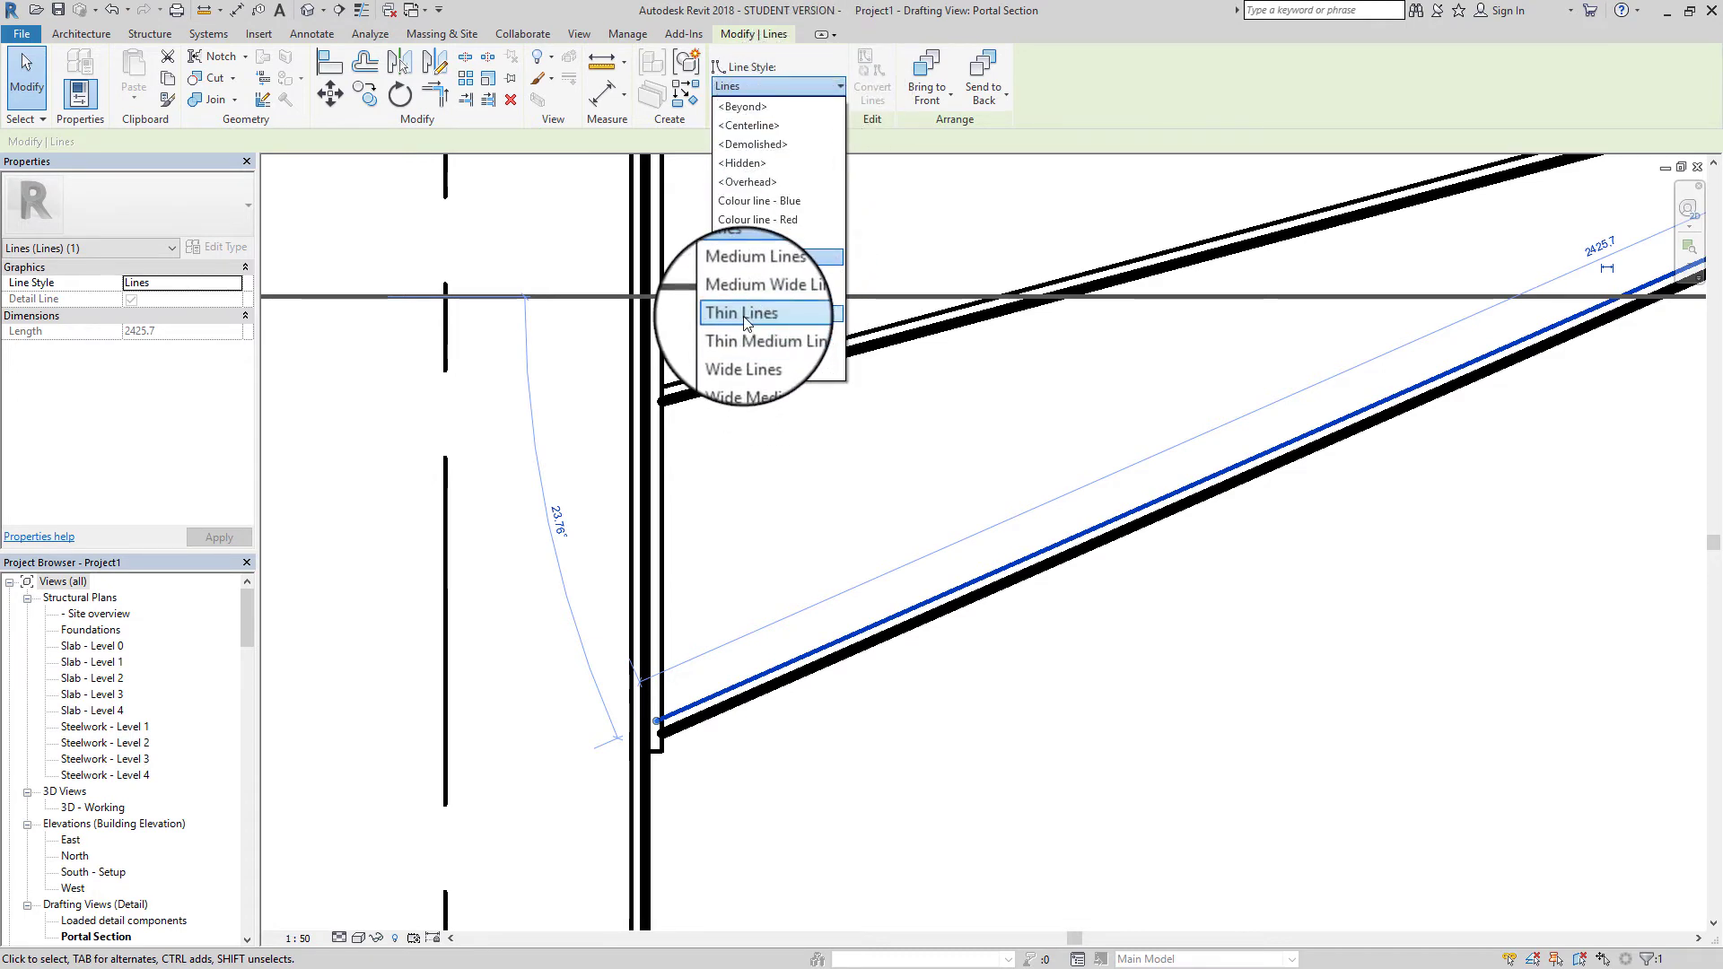
click(744, 316)
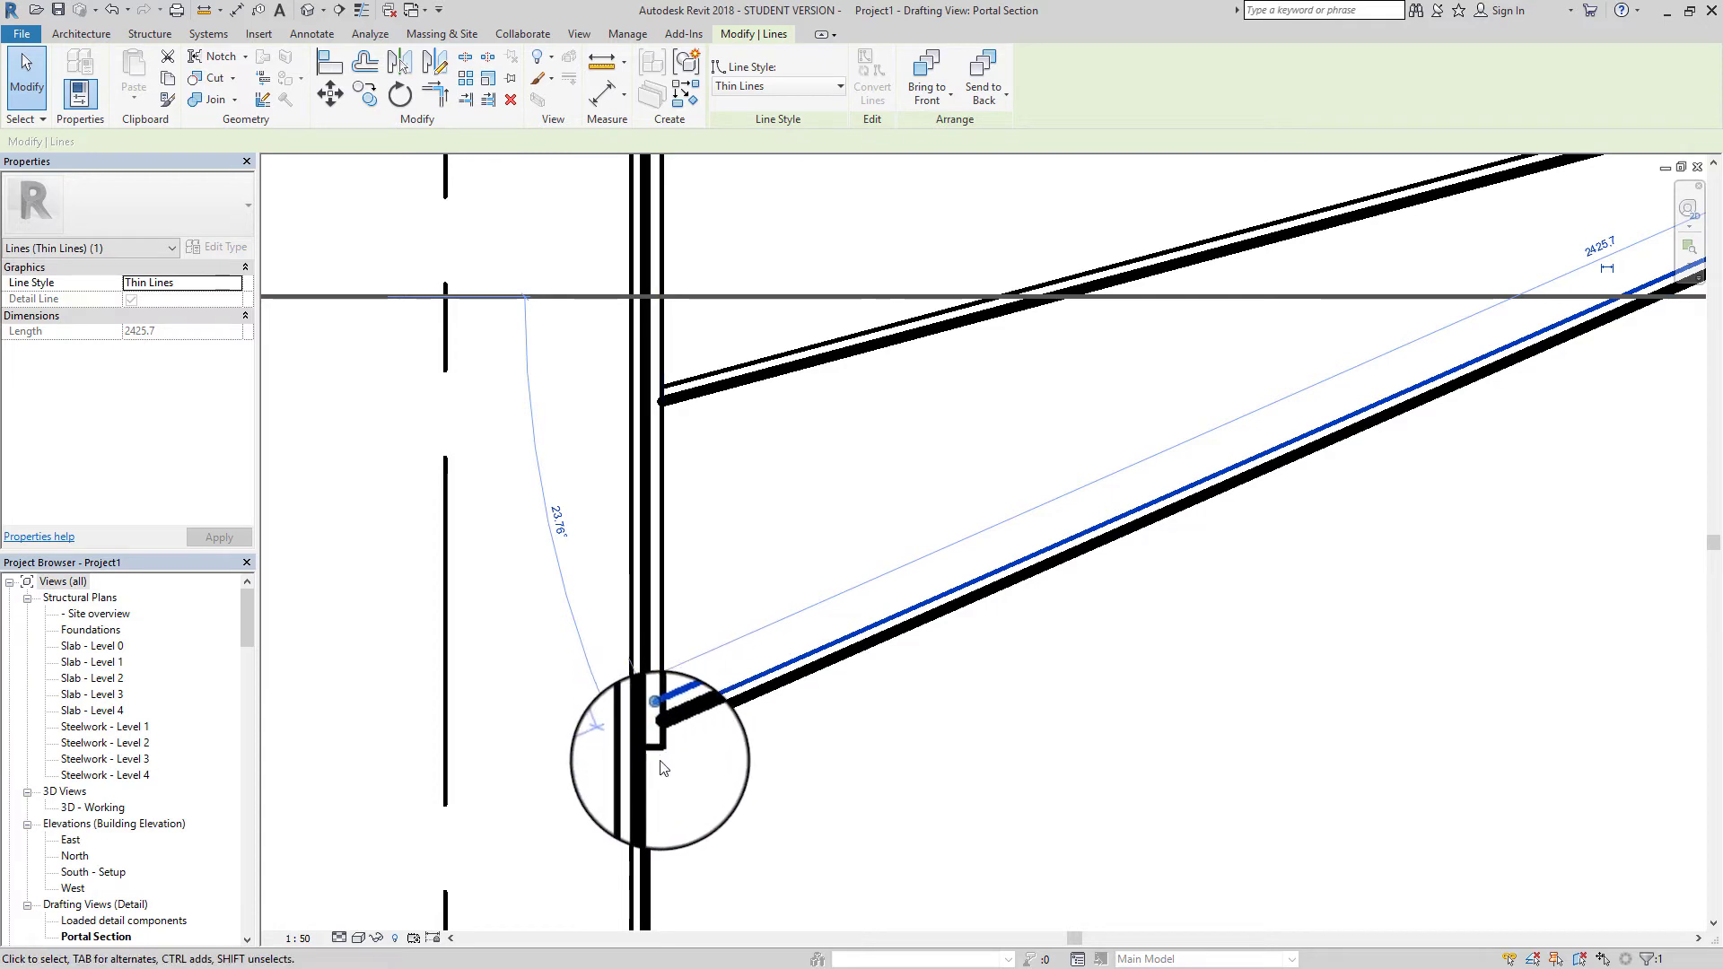
Trim the thin haunch flange line back to the rafter-side vertical edge of the end plate
scroll(661, 754, up, 3)
scroll(657, 752, up, 2)
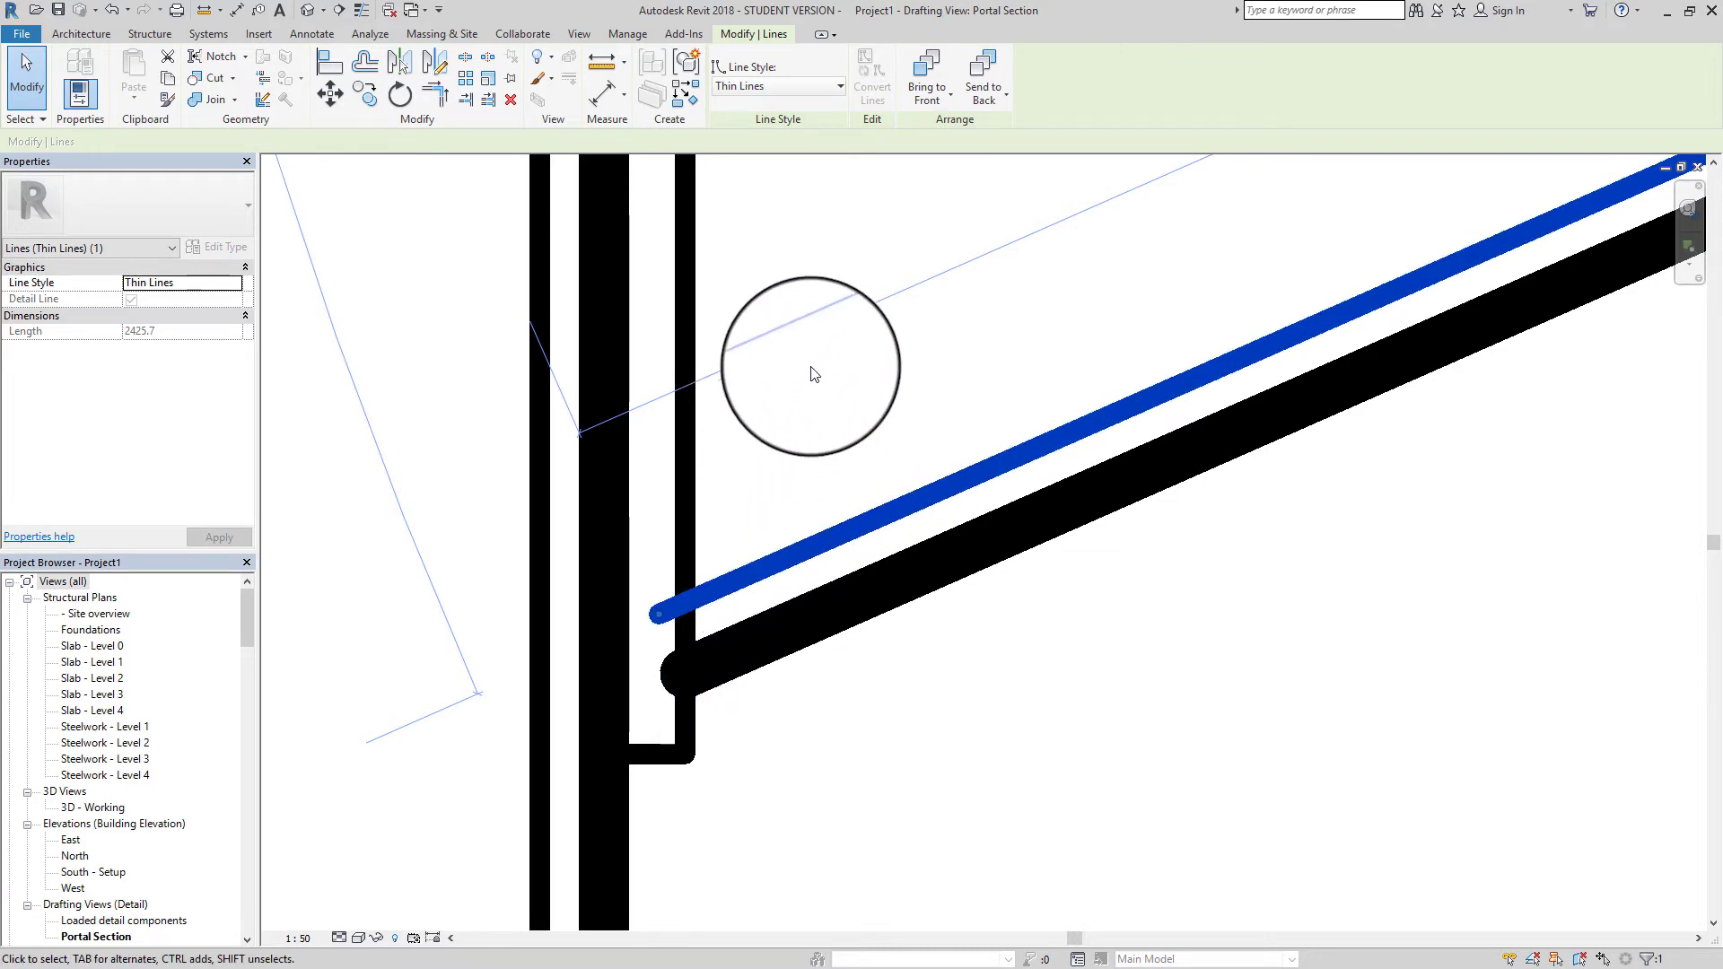
click(808, 376)
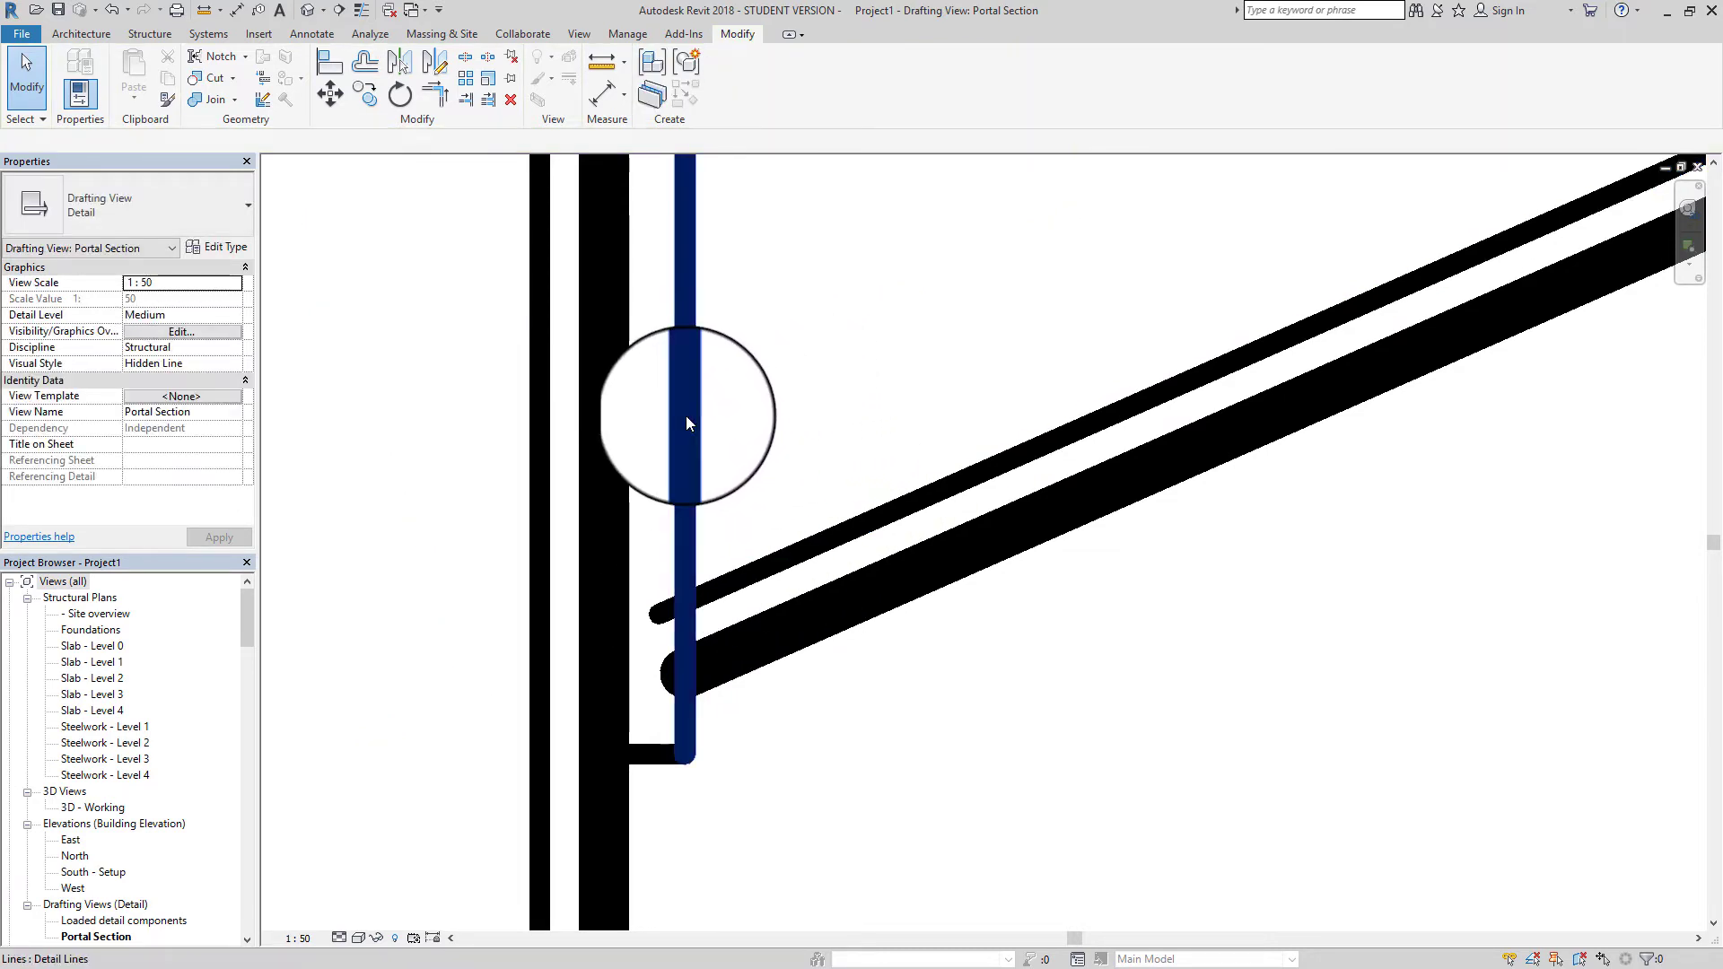
click(465, 100)
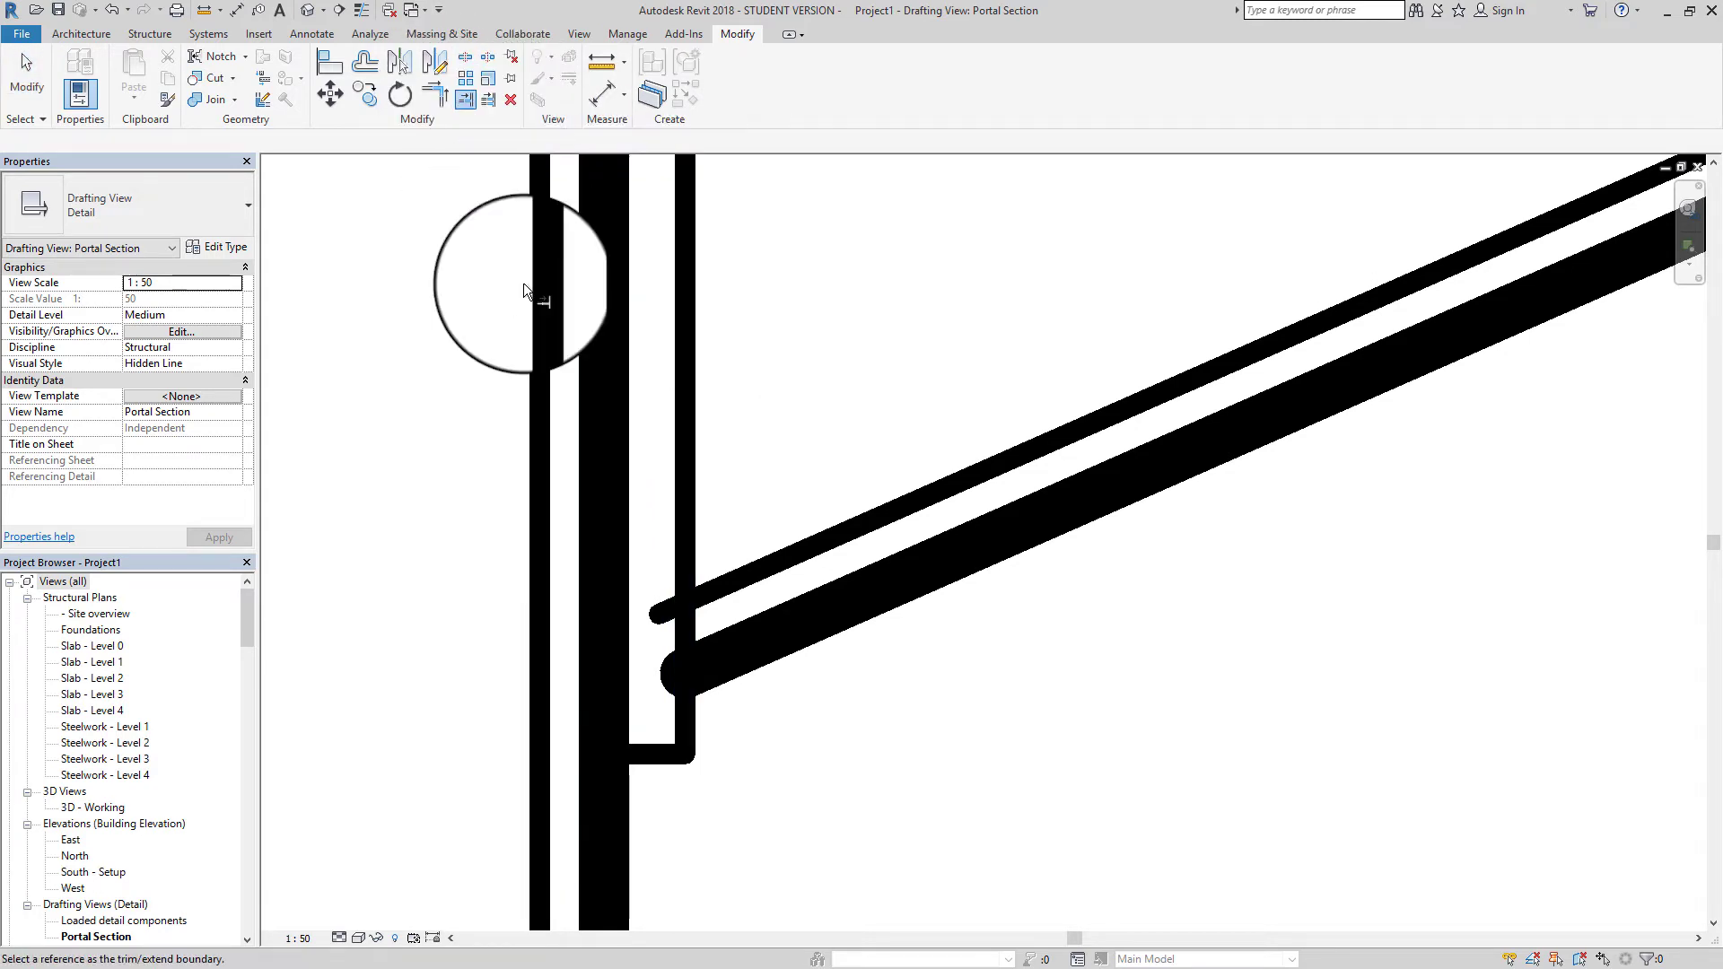
click(687, 538)
click(729, 579)
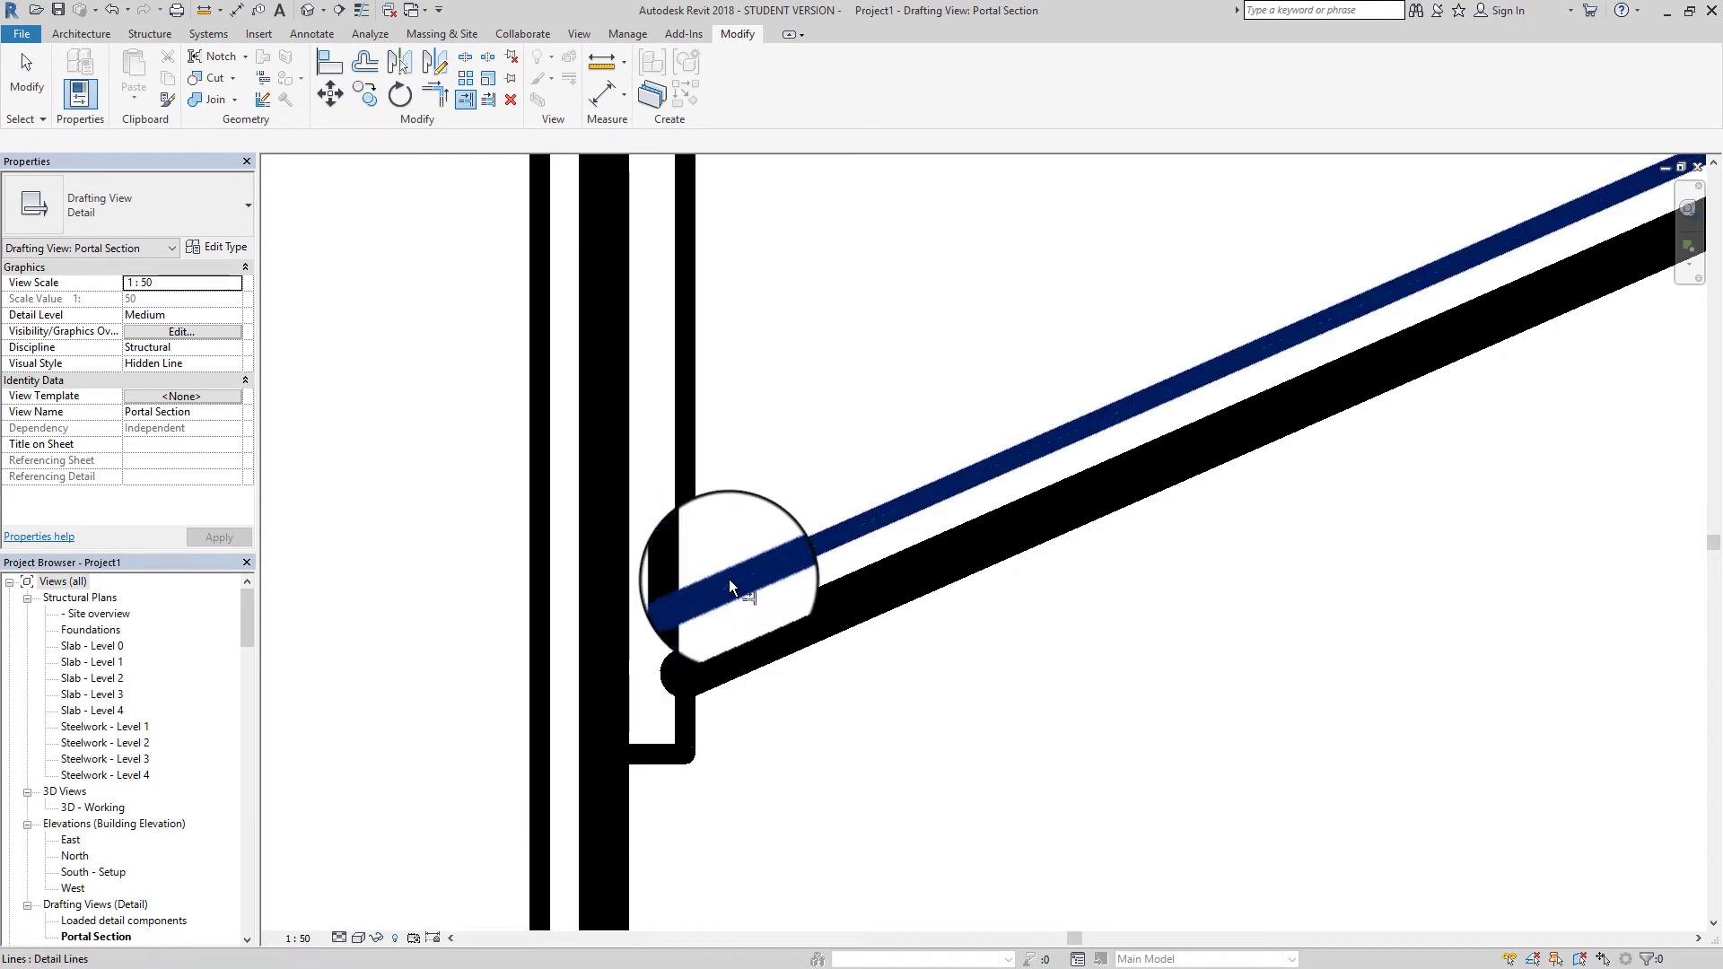
Trim the far end of the thin haunch flange line to the rafter's thick lower edge, keeping the column-side part
scroll(750, 572, down, 5)
middle_drag(1174, 430, 630, 688)
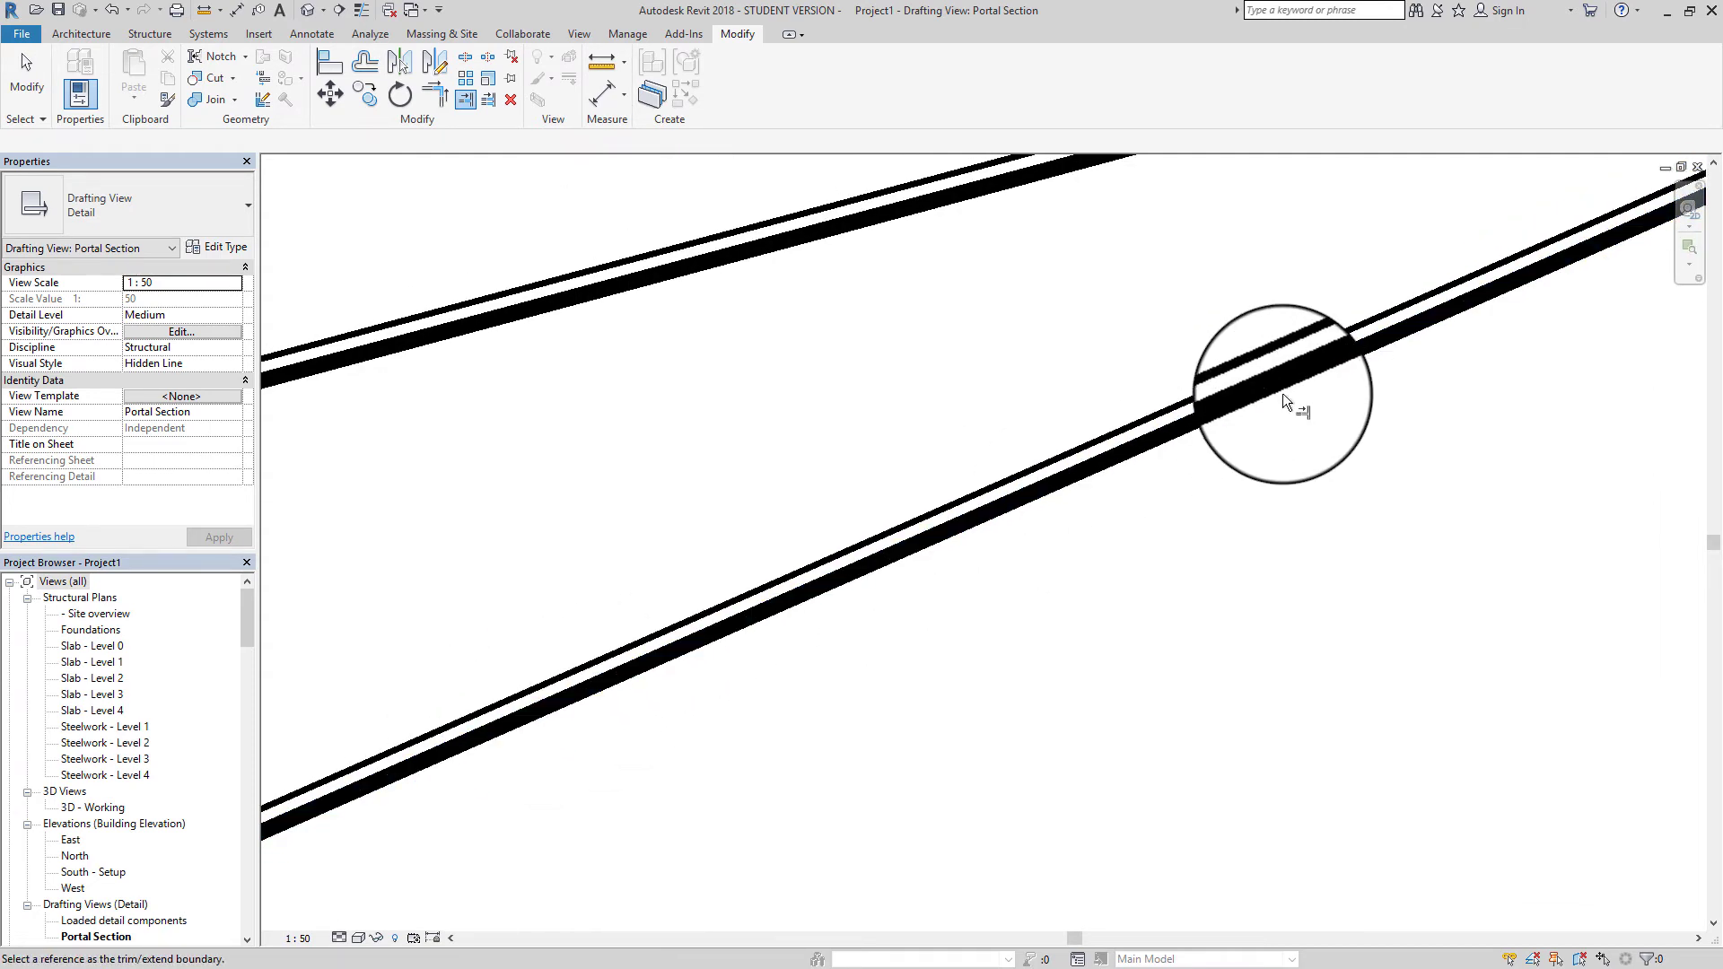
middle_drag(1283, 395, 677, 648)
middle_drag(1122, 456, 476, 704)
scroll(958, 489, up, 3)
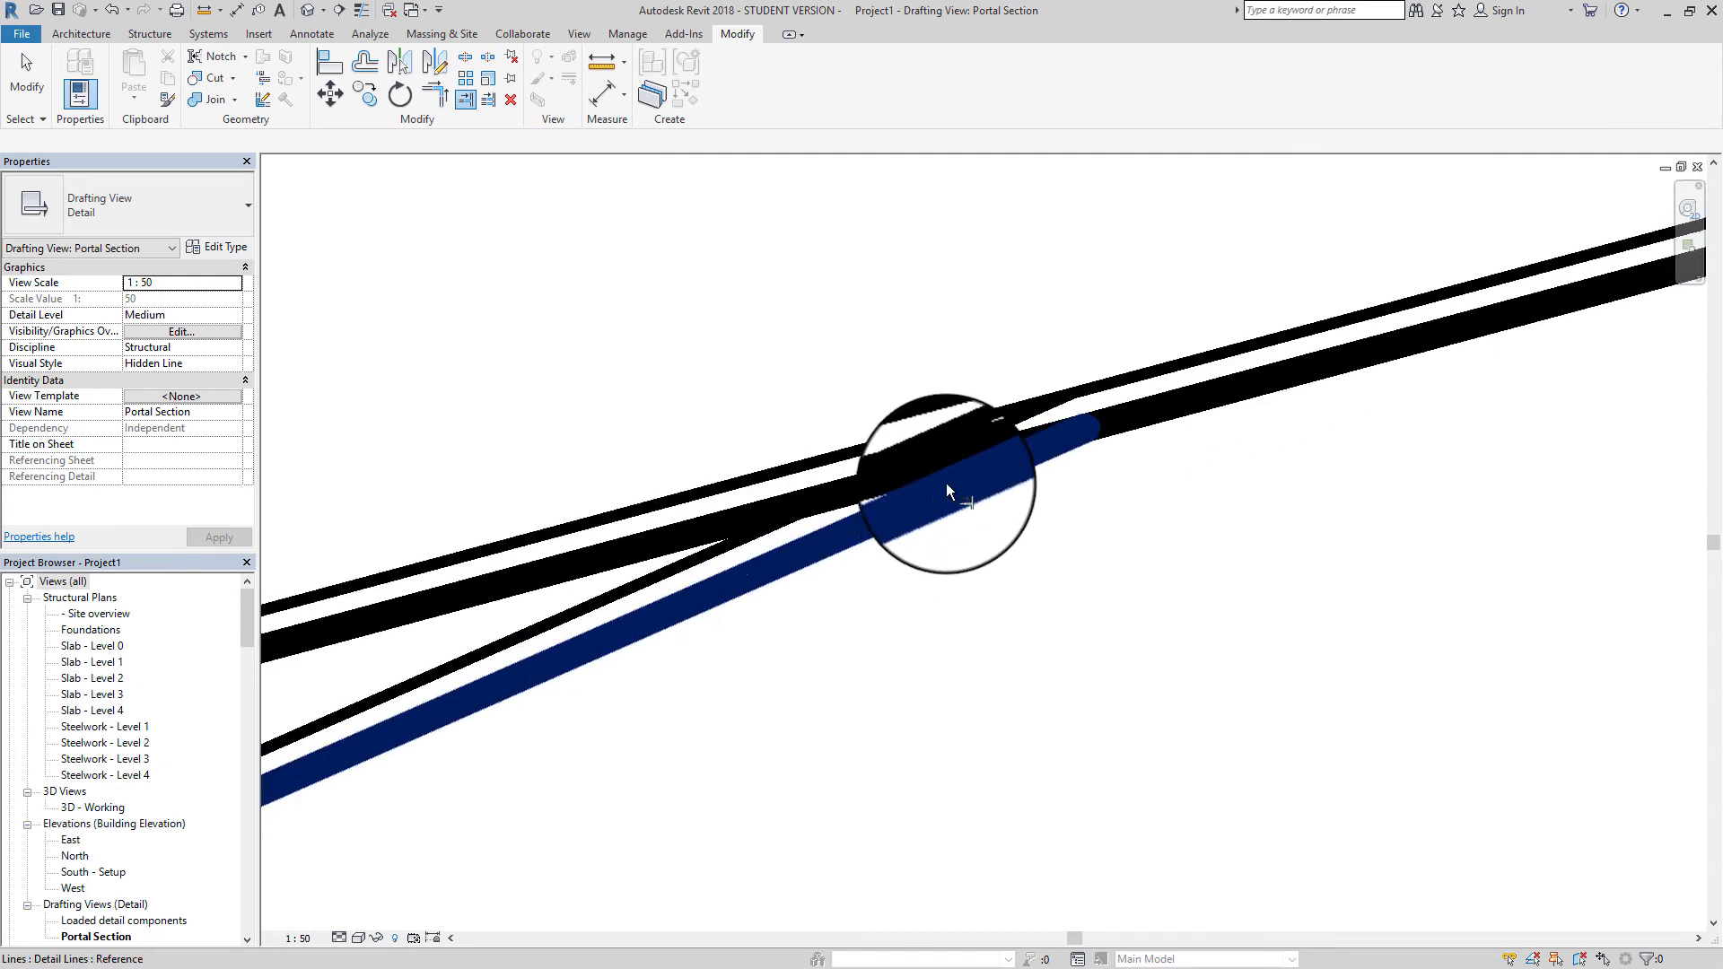
click(698, 531)
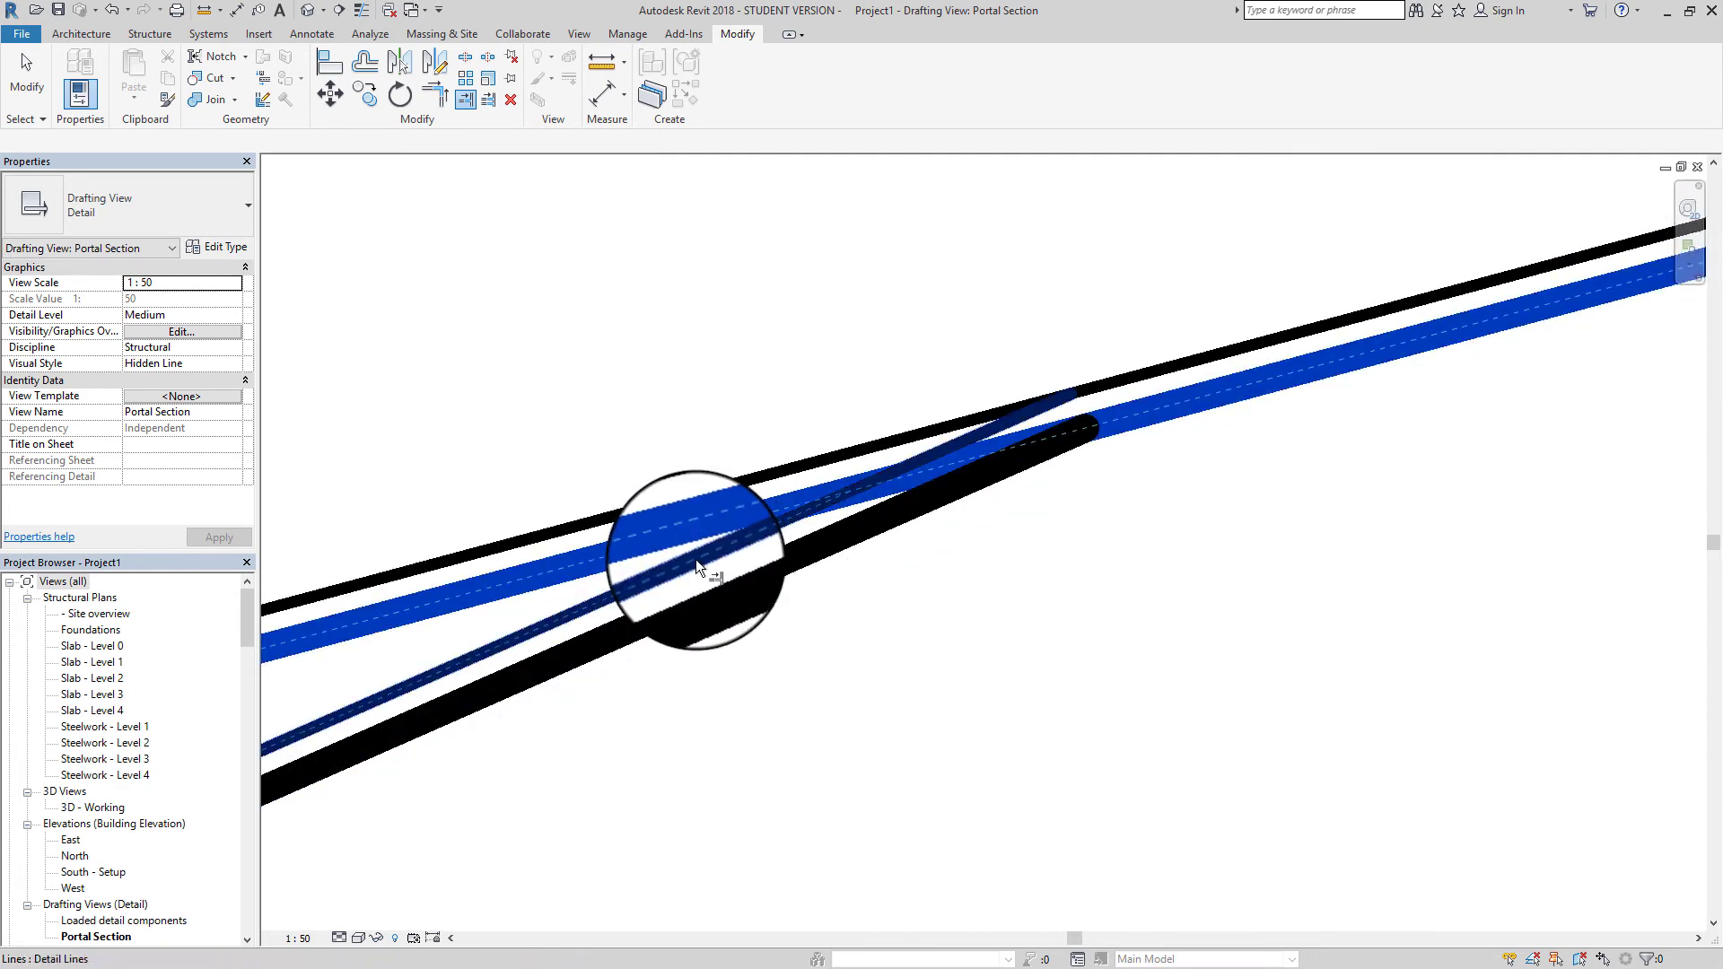
click(696, 558)
scroll(816, 582, down, 3)
scroll(817, 582, down, 5)
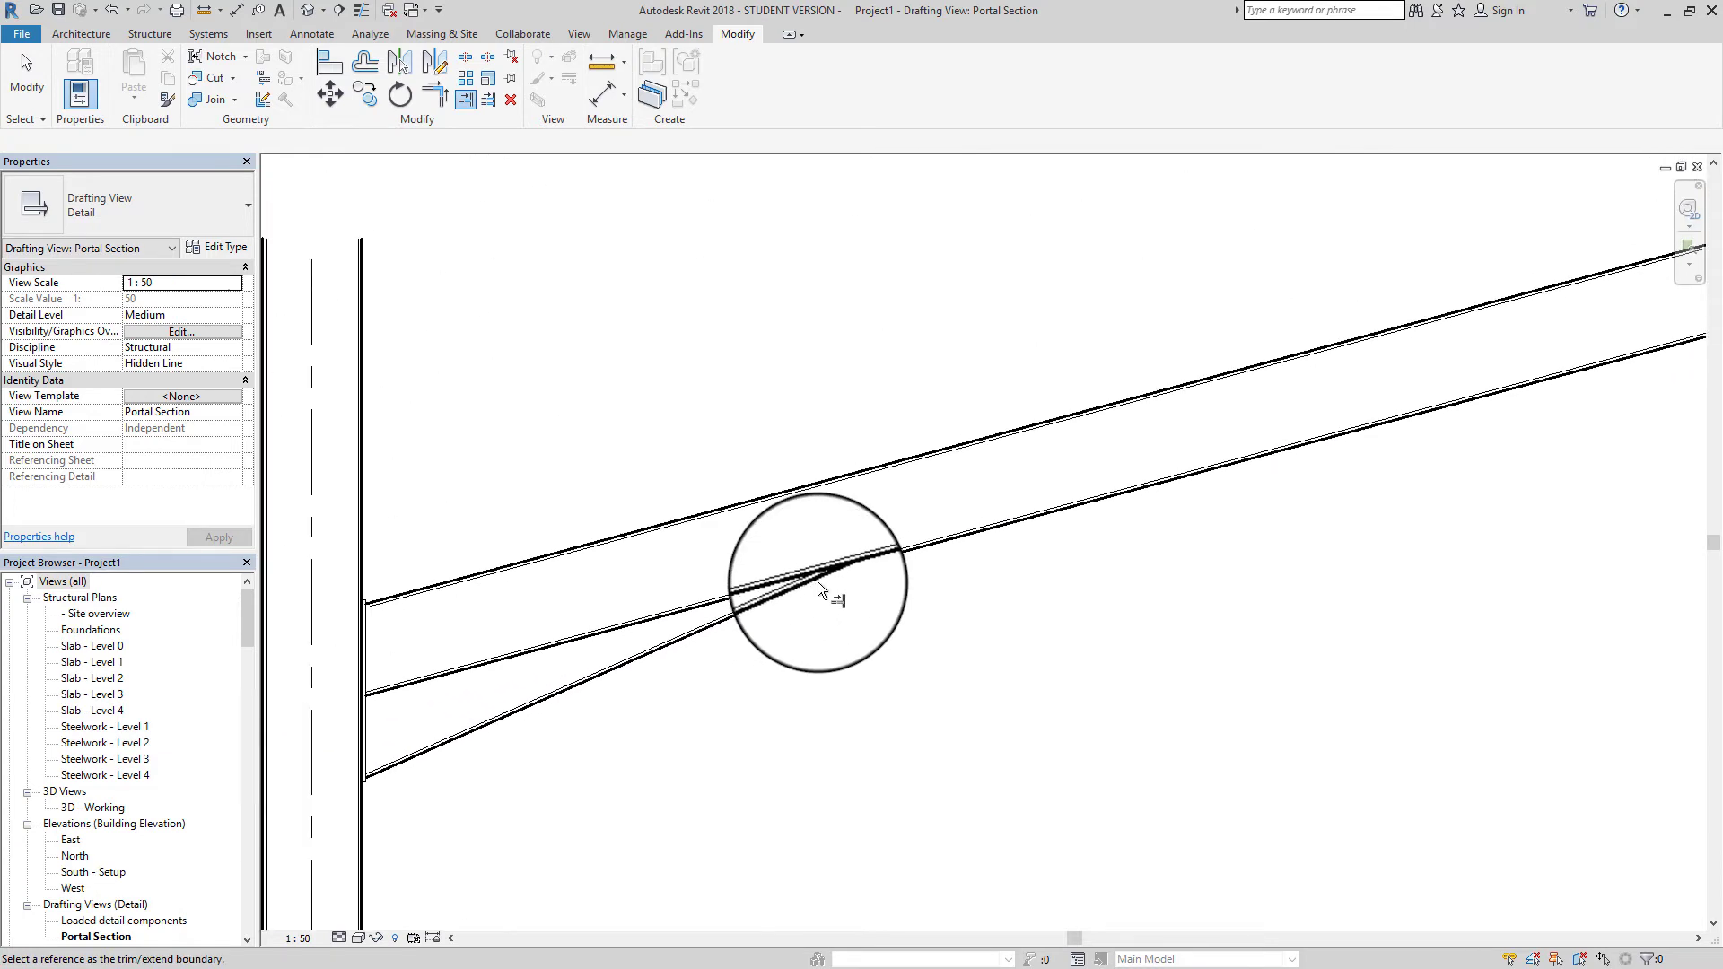
mouse_move(692, 715)
middle_down()
mouse_move(966, 569)
mouse_move(891, 611)
middle_up()
scroll(757, 594, up, 2)
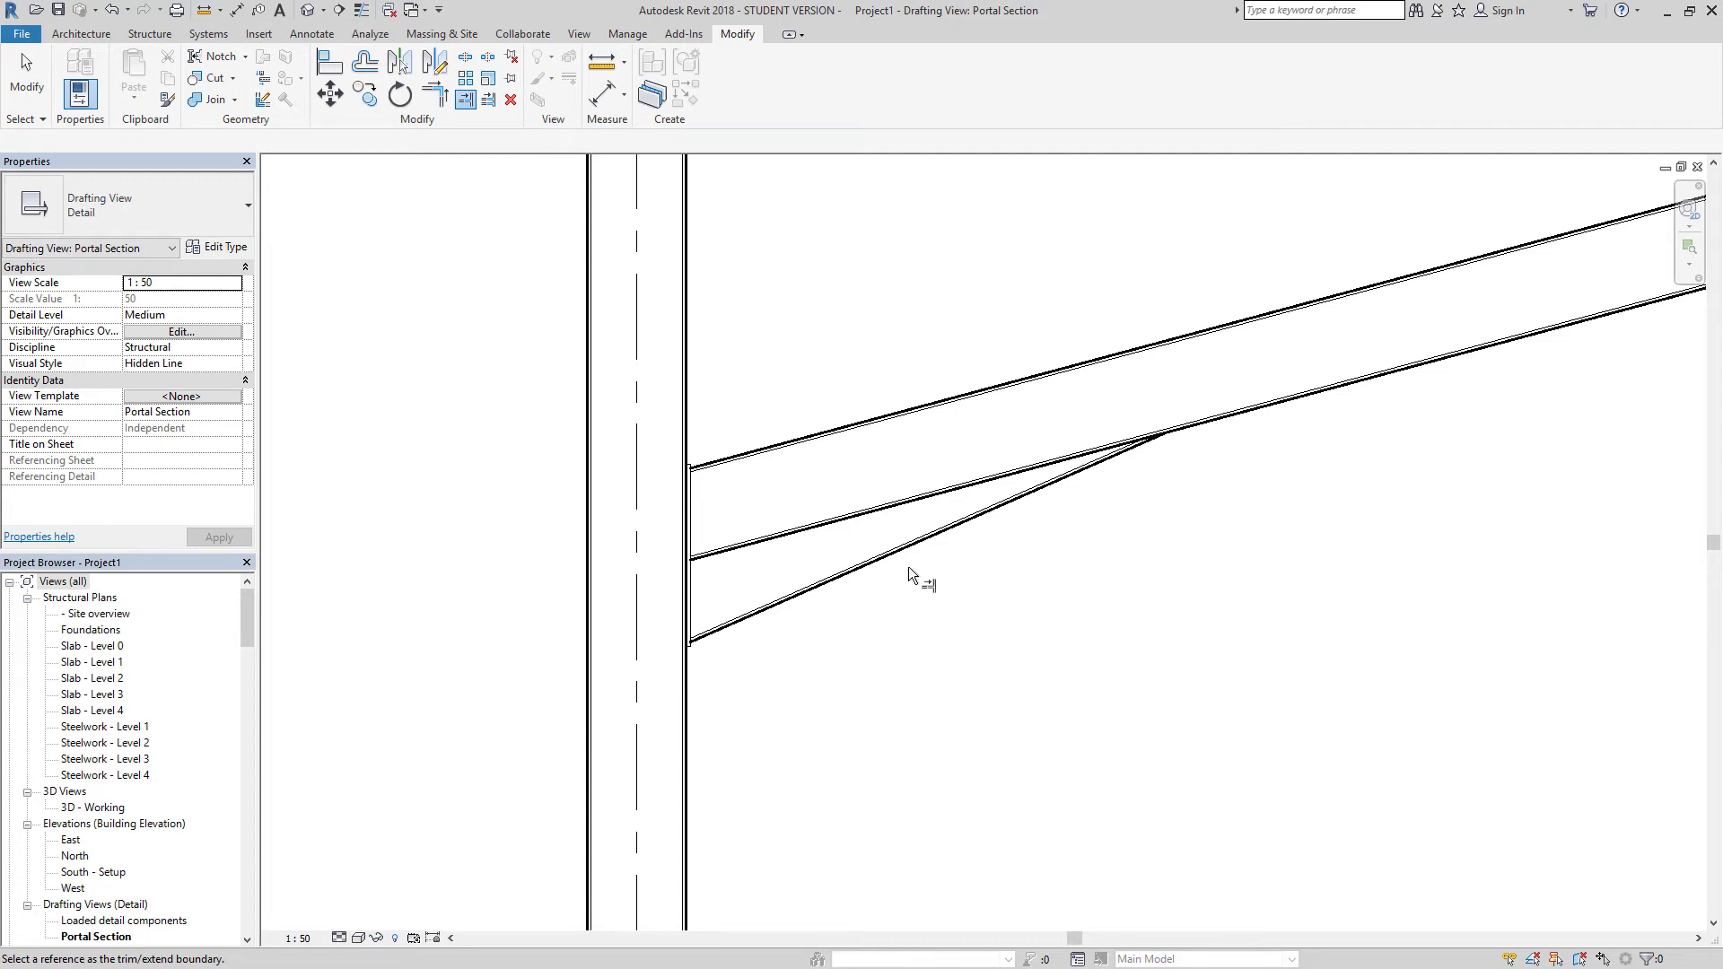
key(Escape)
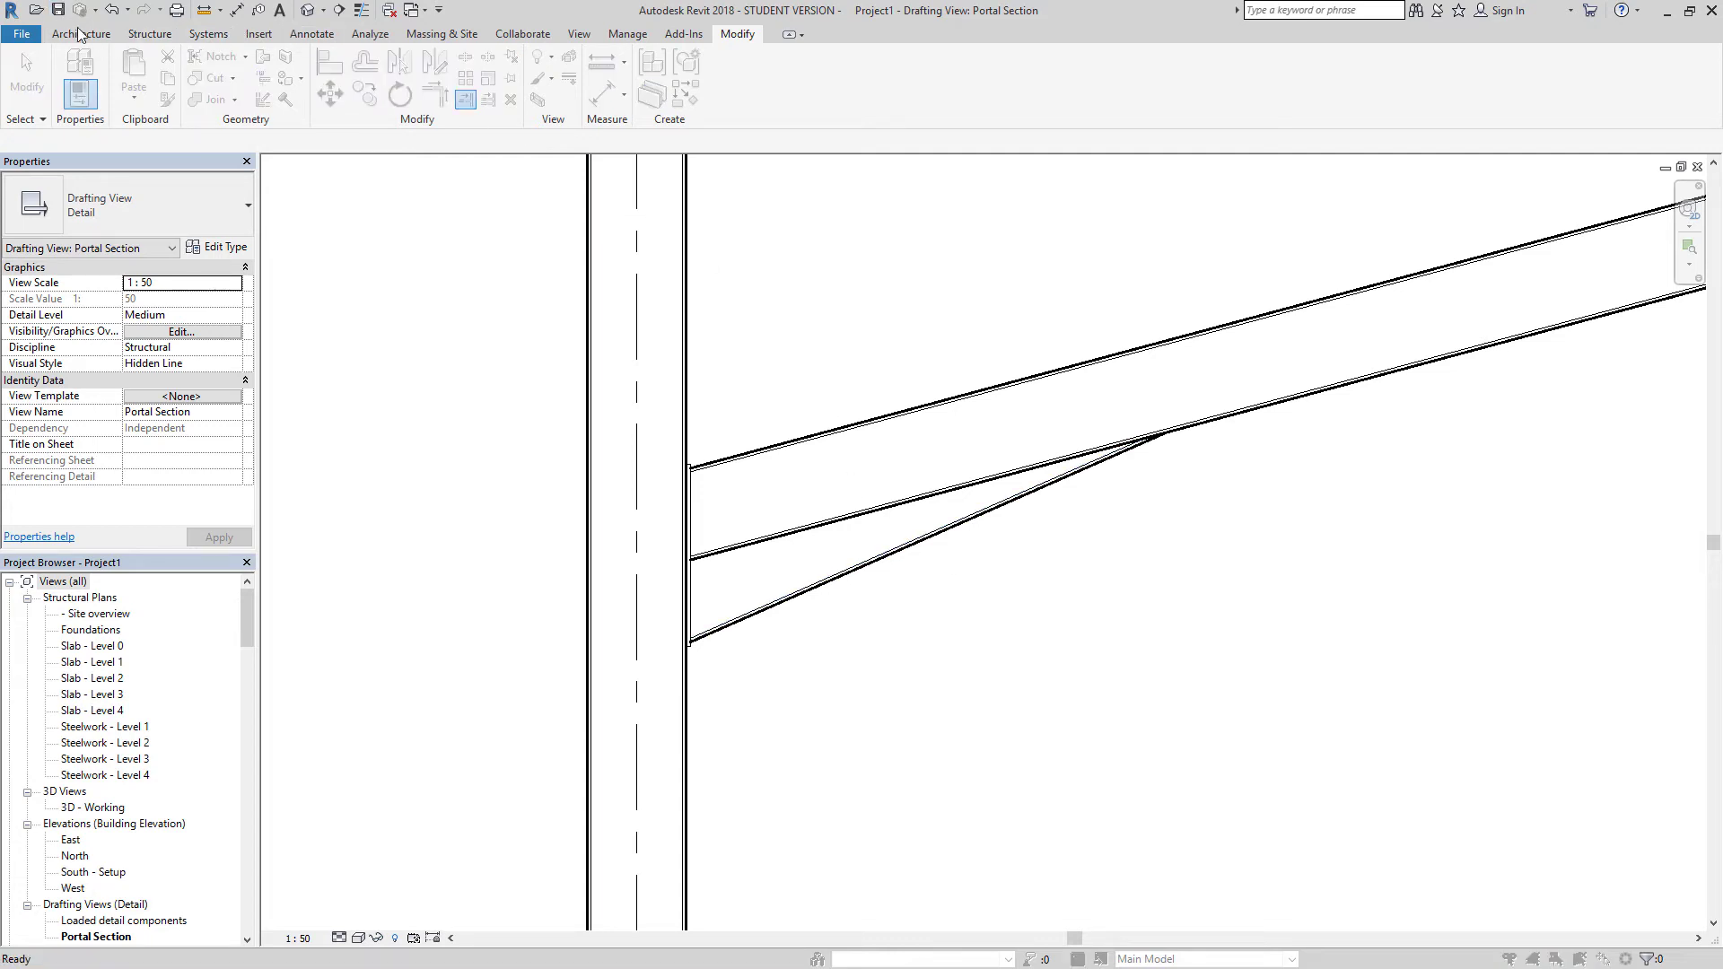
Save the project to the Desktop as Portal Section
key(ctrl+s)
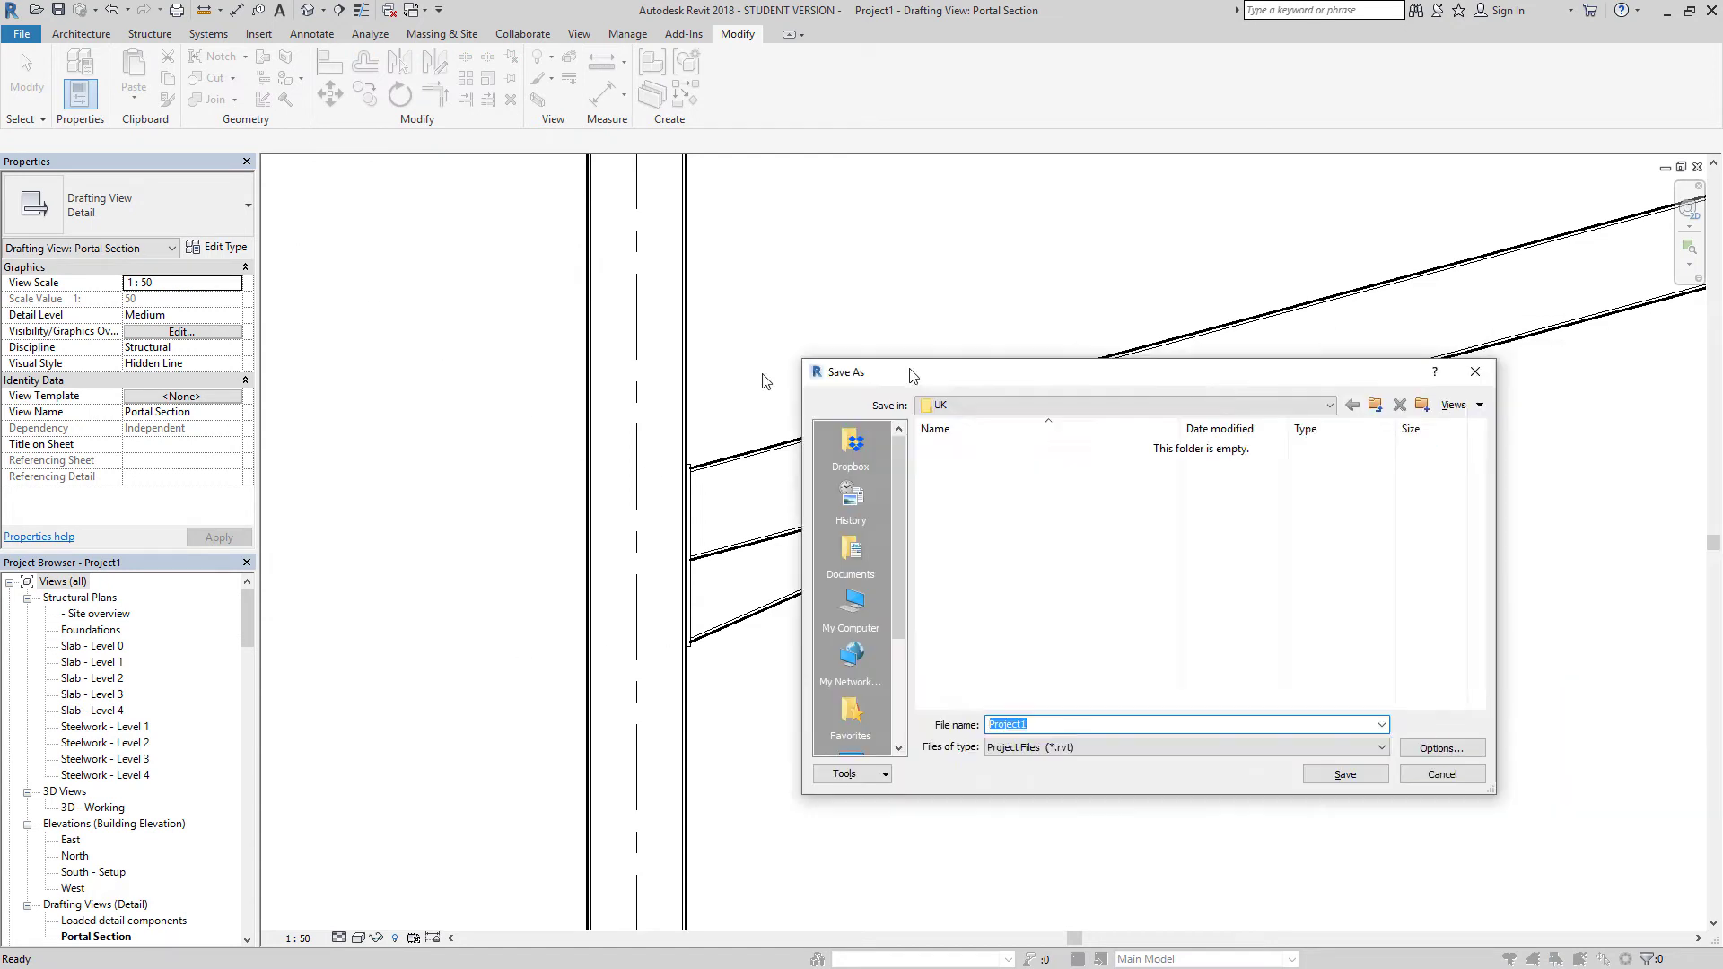
drag(900, 374, 663, 281)
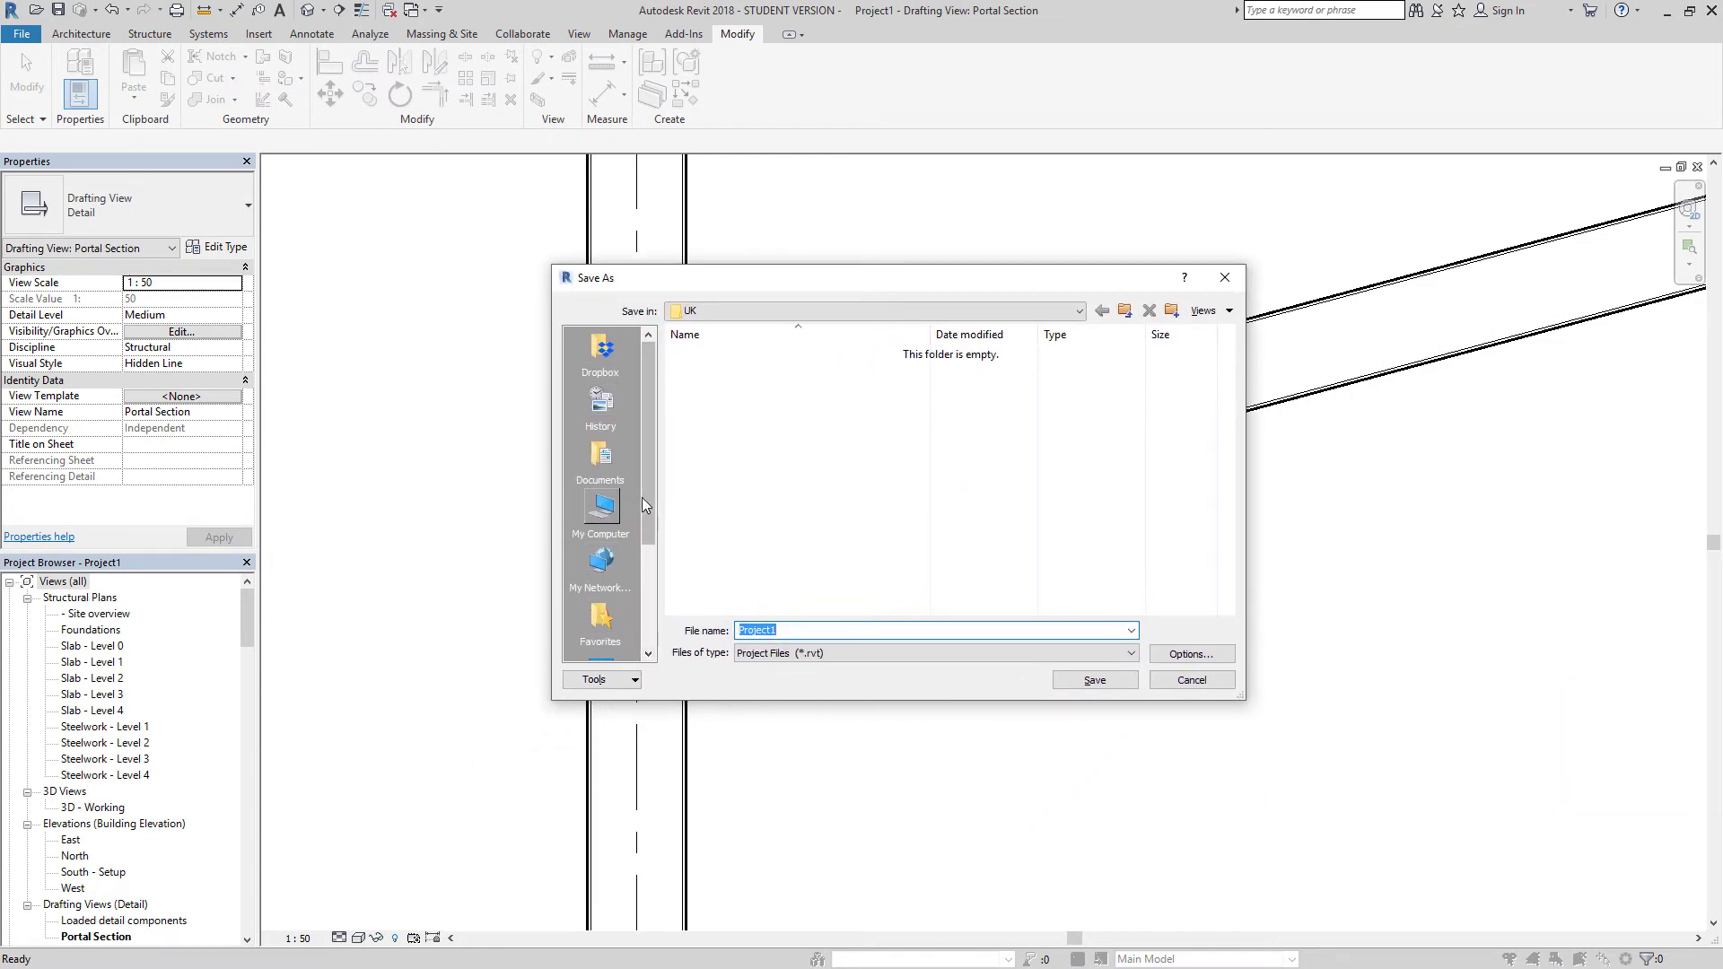
drag(649, 511, 636, 591)
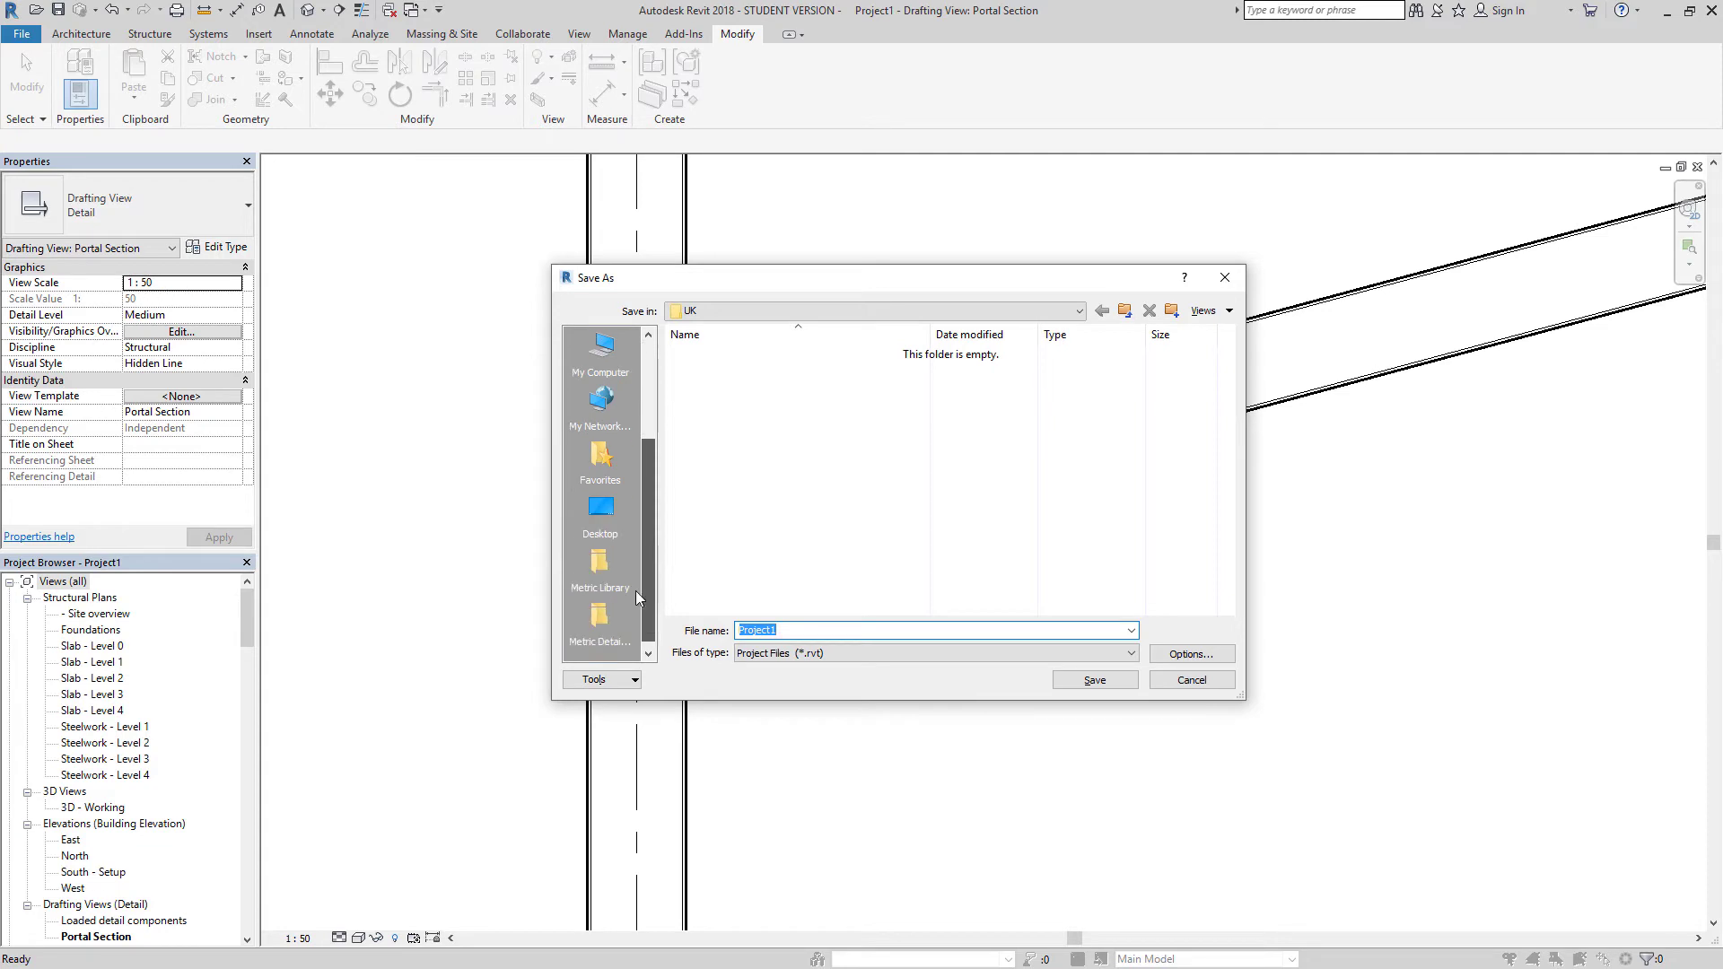
click(613, 517)
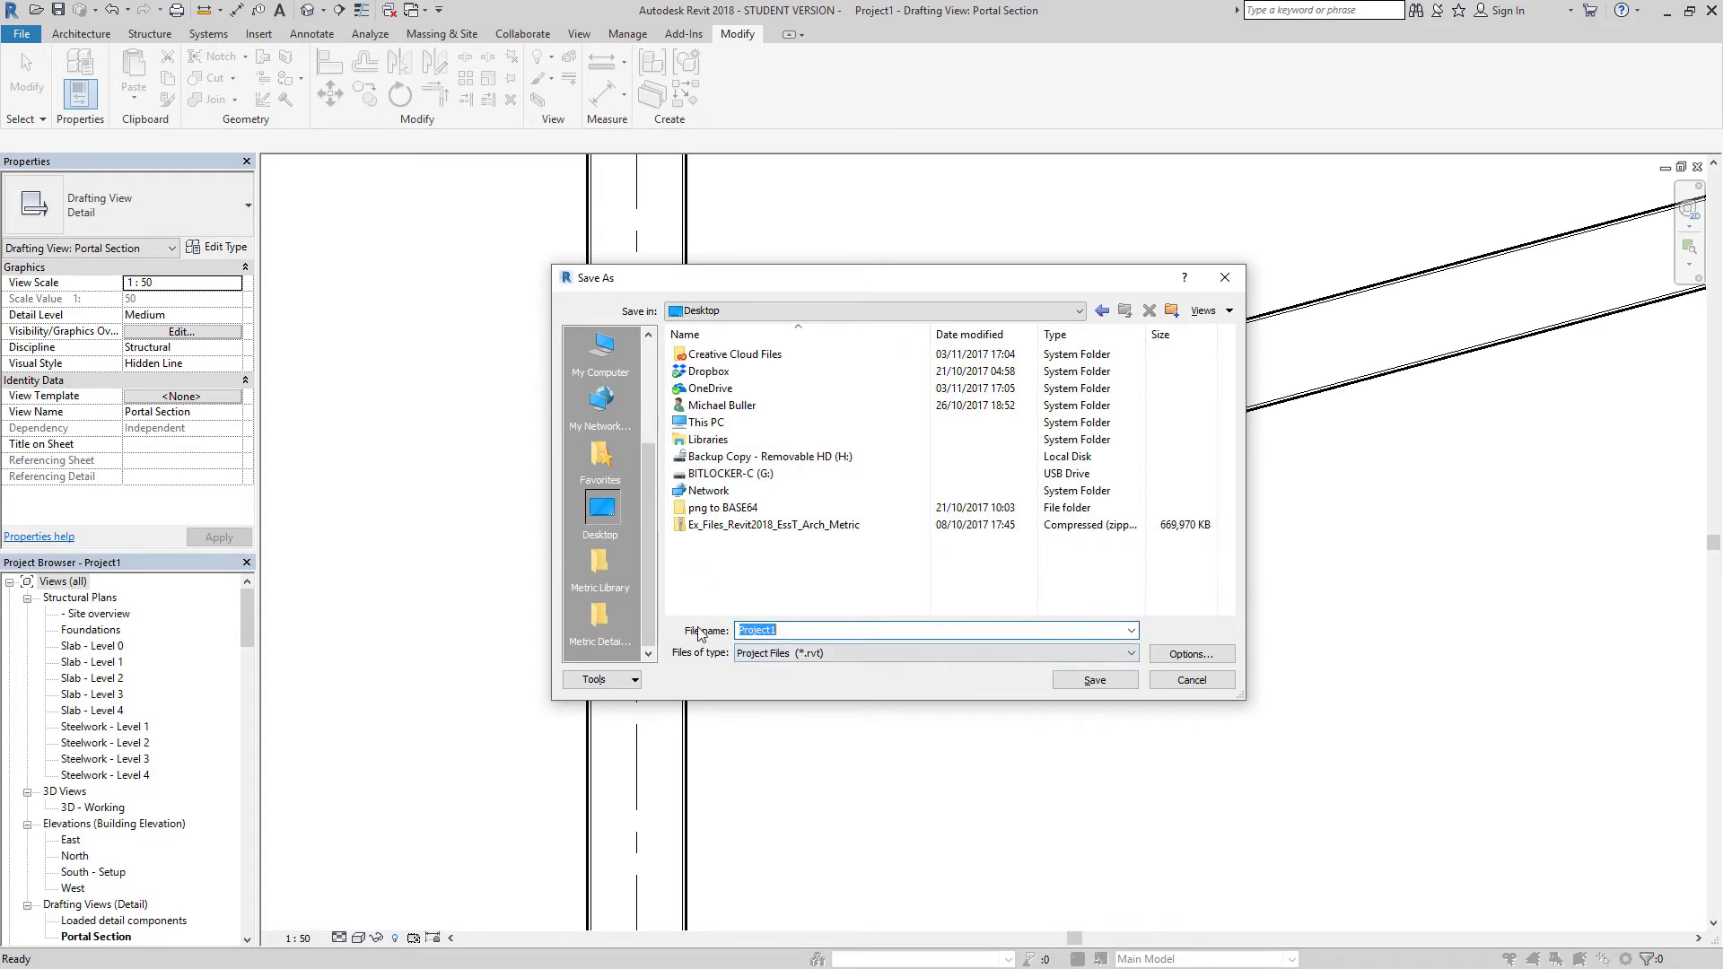
text(Portal S)
click(1113, 683)
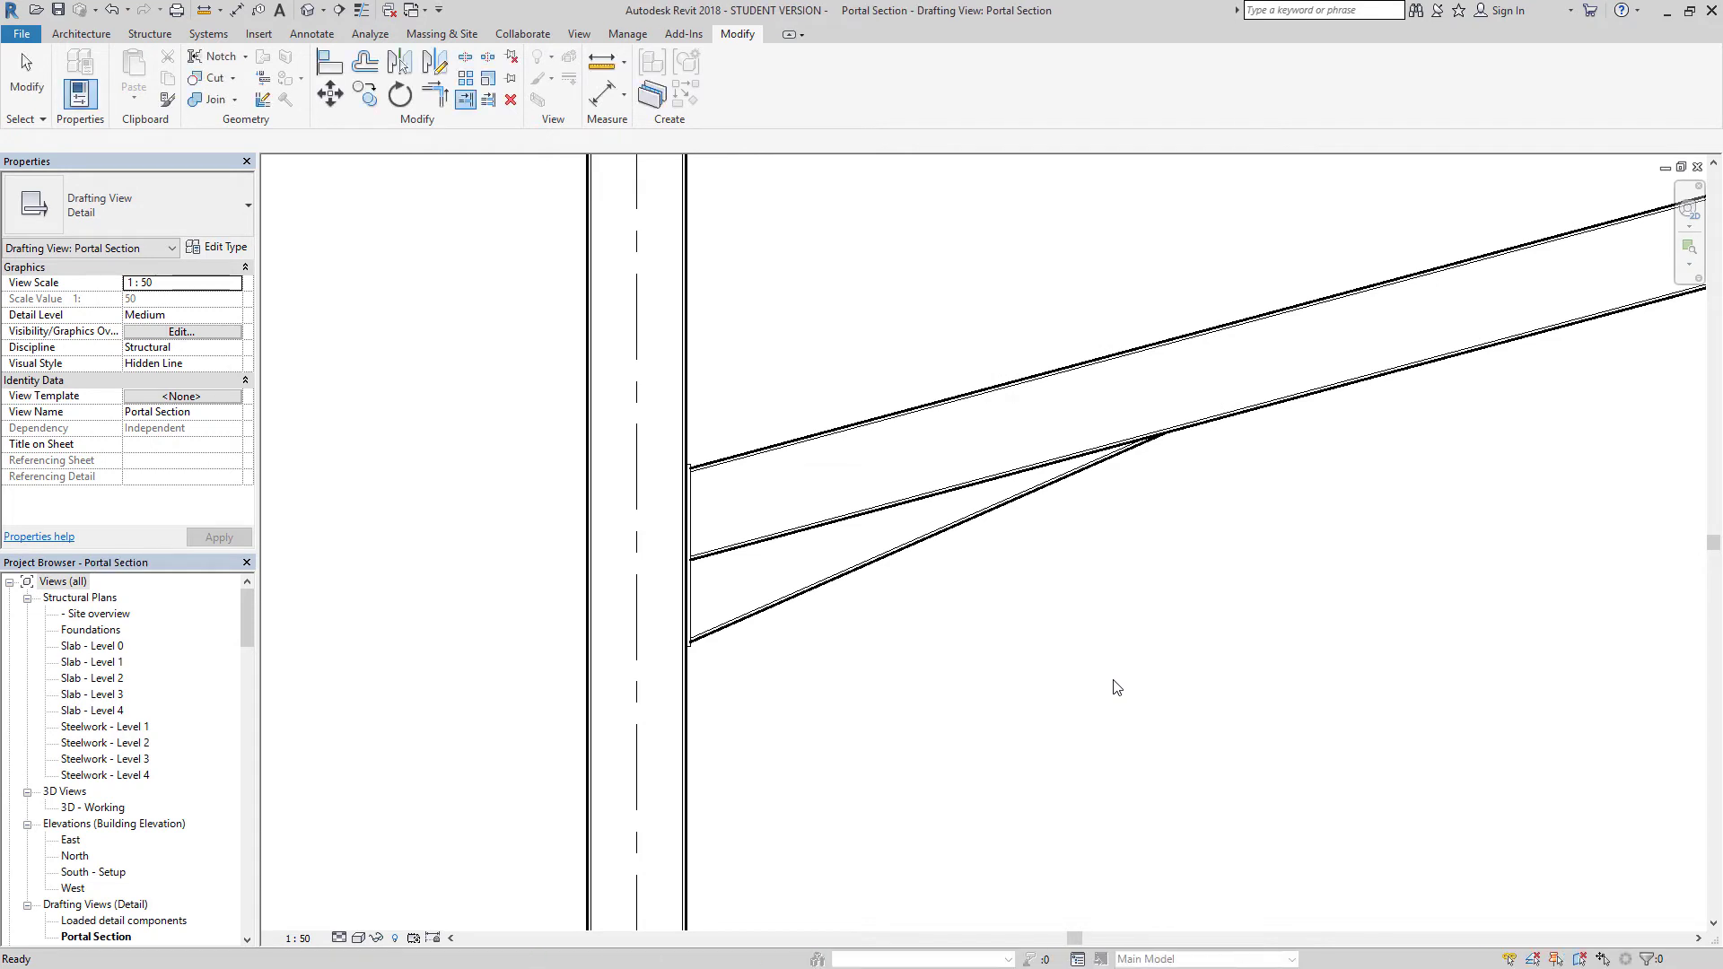
Draw a horizontal Medium Lines detail line, 460 mm long, across the column from the end plate's top corner to the column's opposite outer edge
middle_drag(1052, 541, 1051, 560)
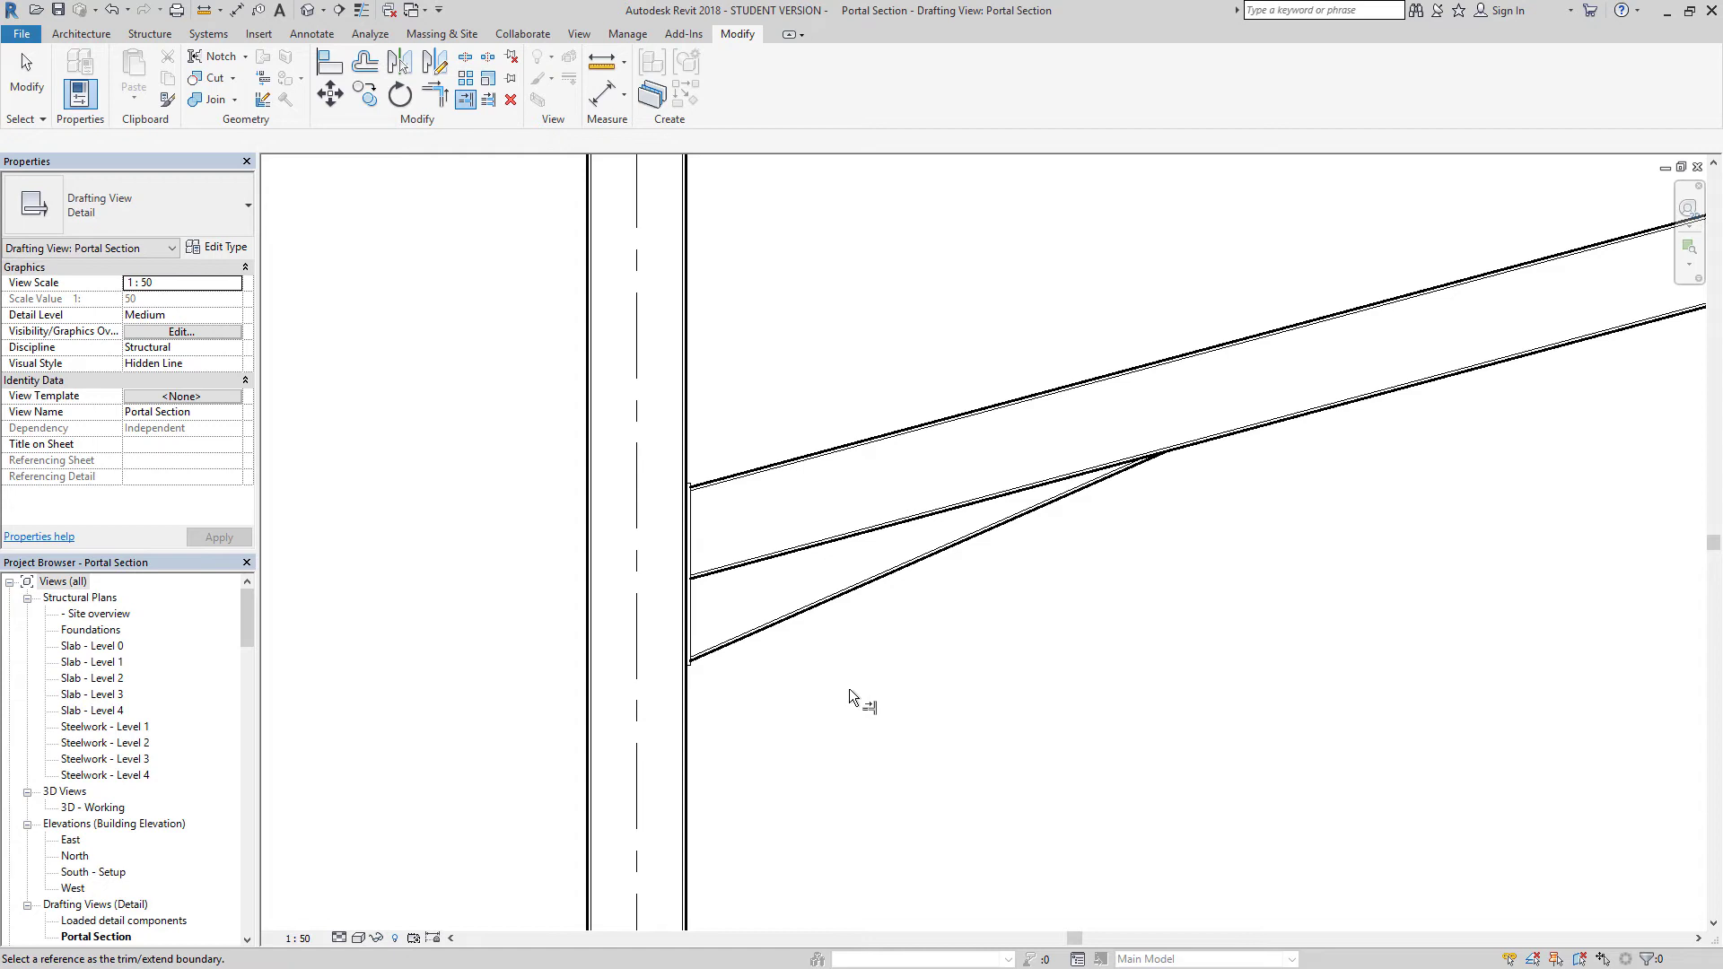
scroll(675, 503, up, 1)
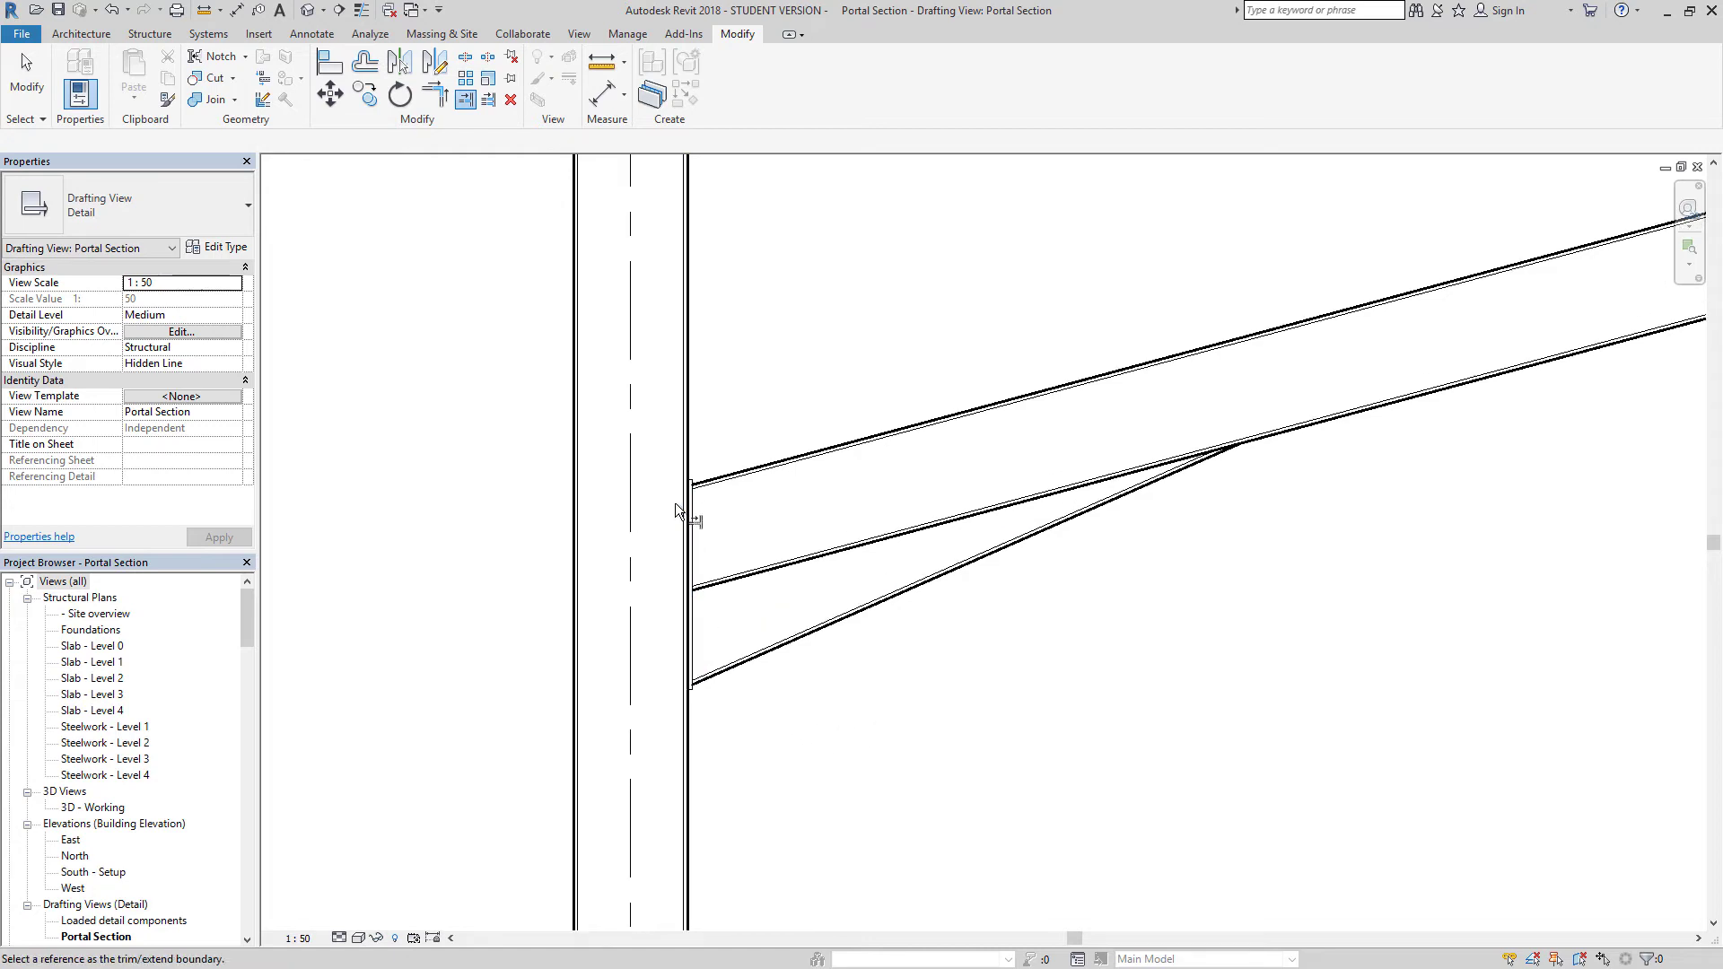
scroll(674, 502, up, 4)
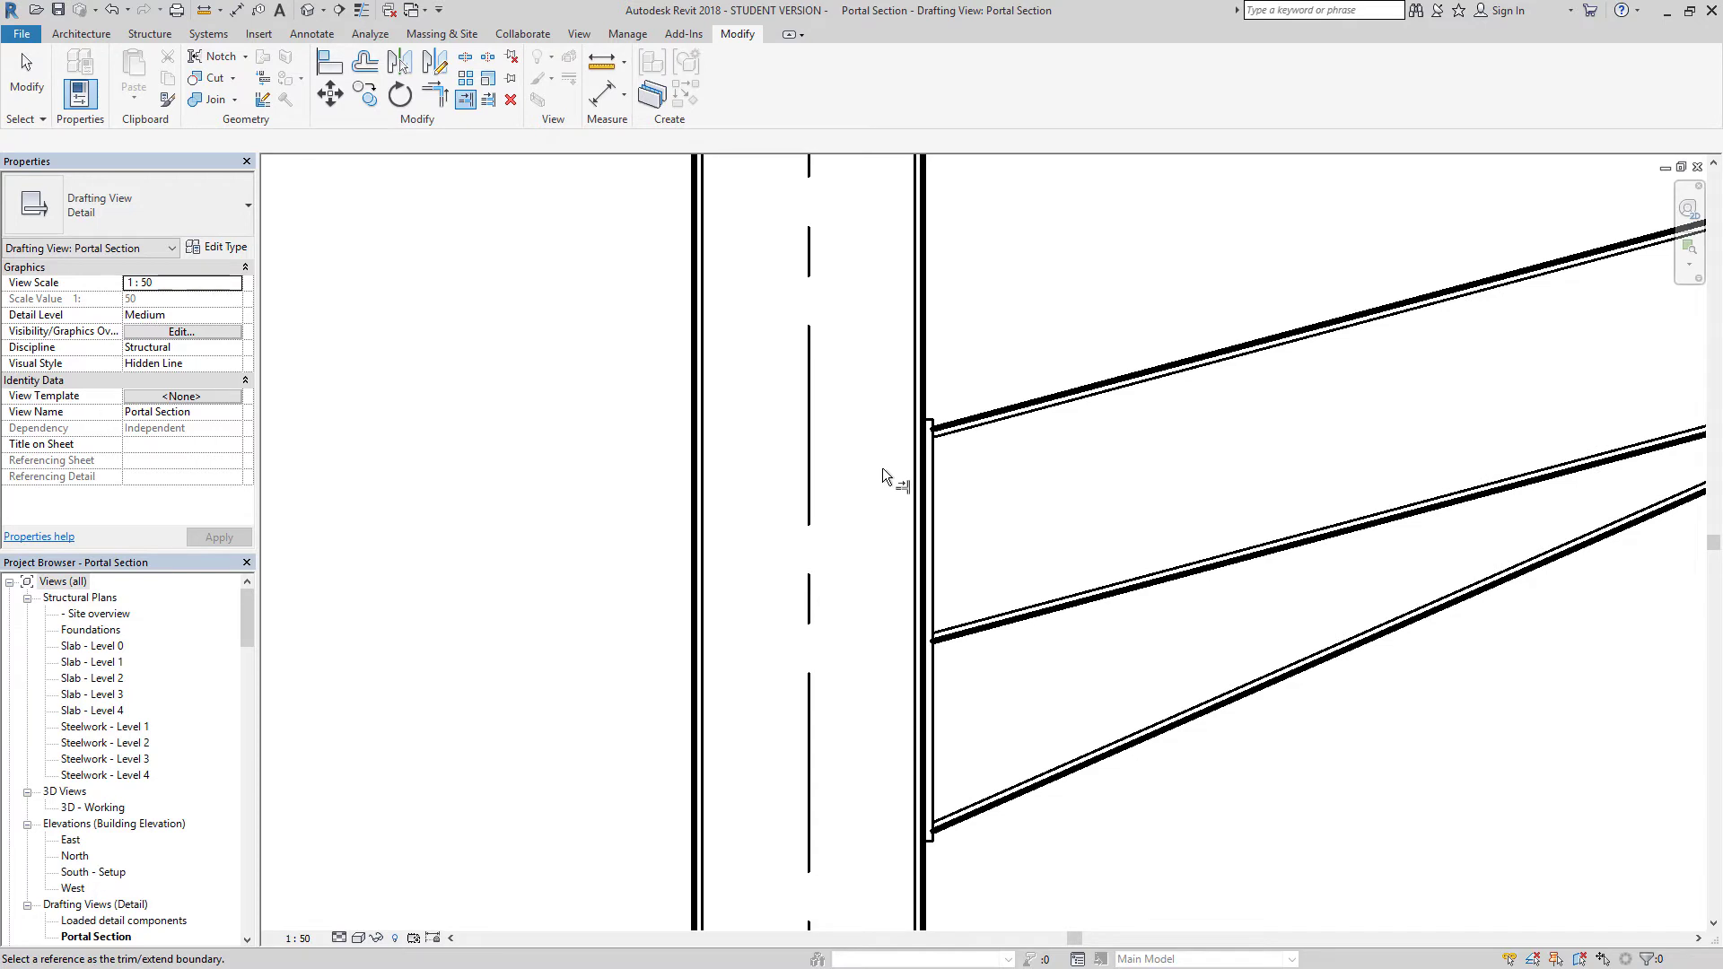
click(310, 34)
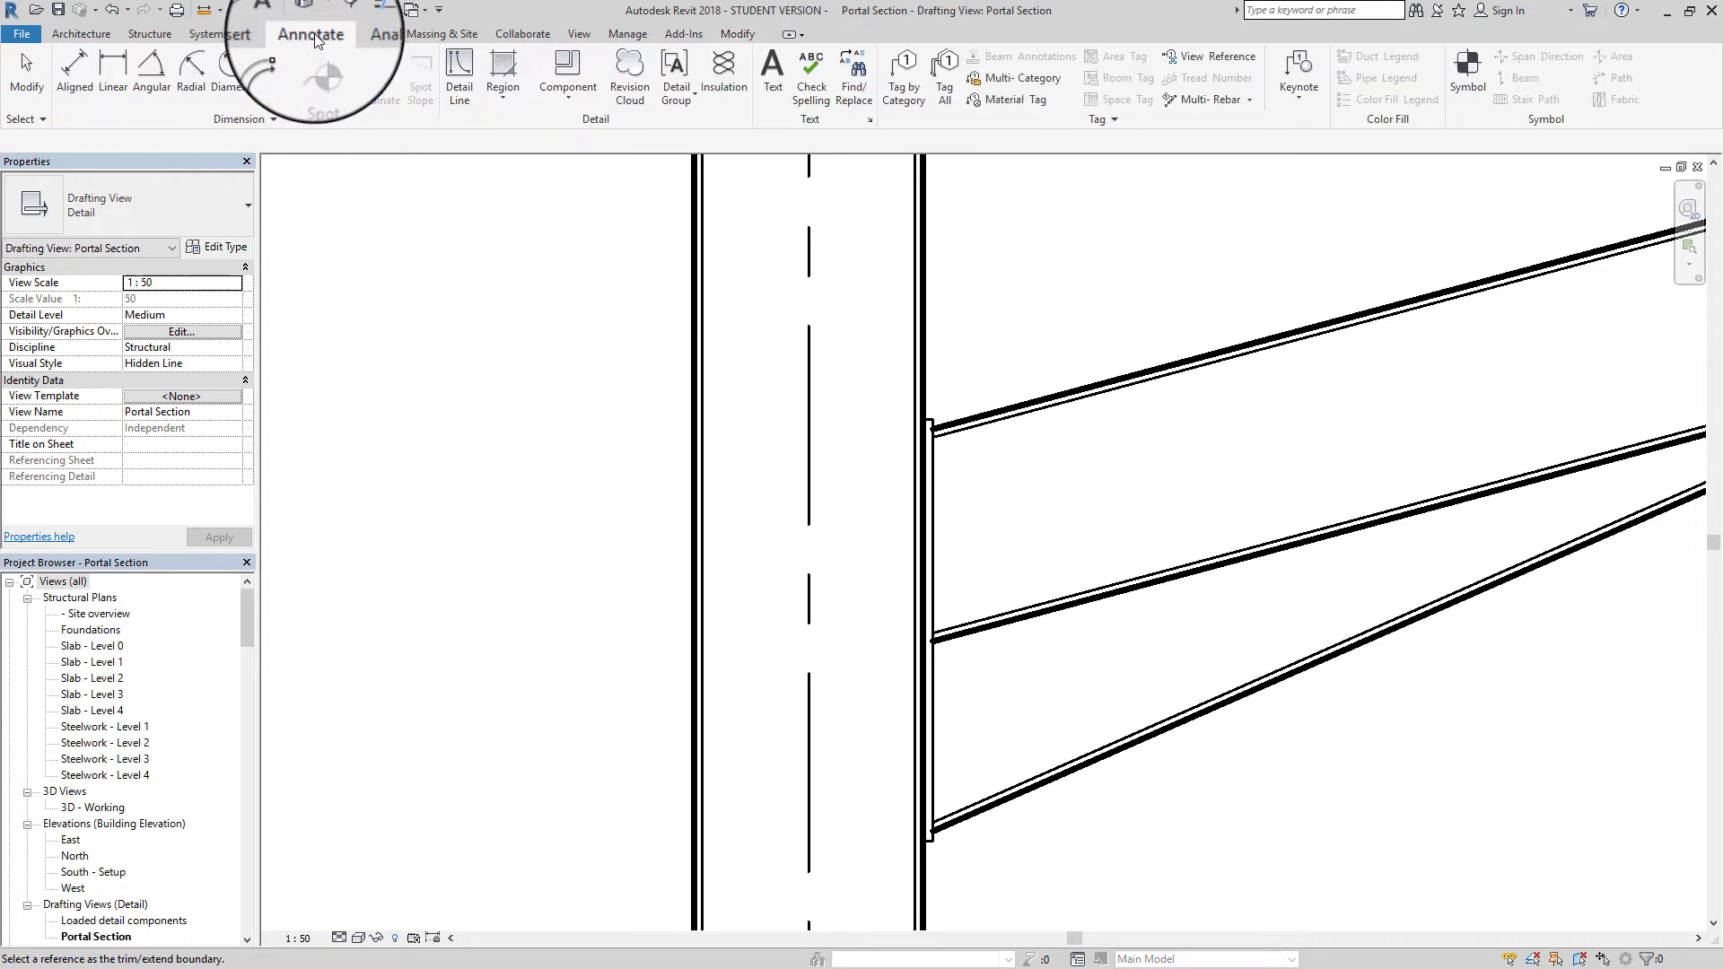
click(460, 70)
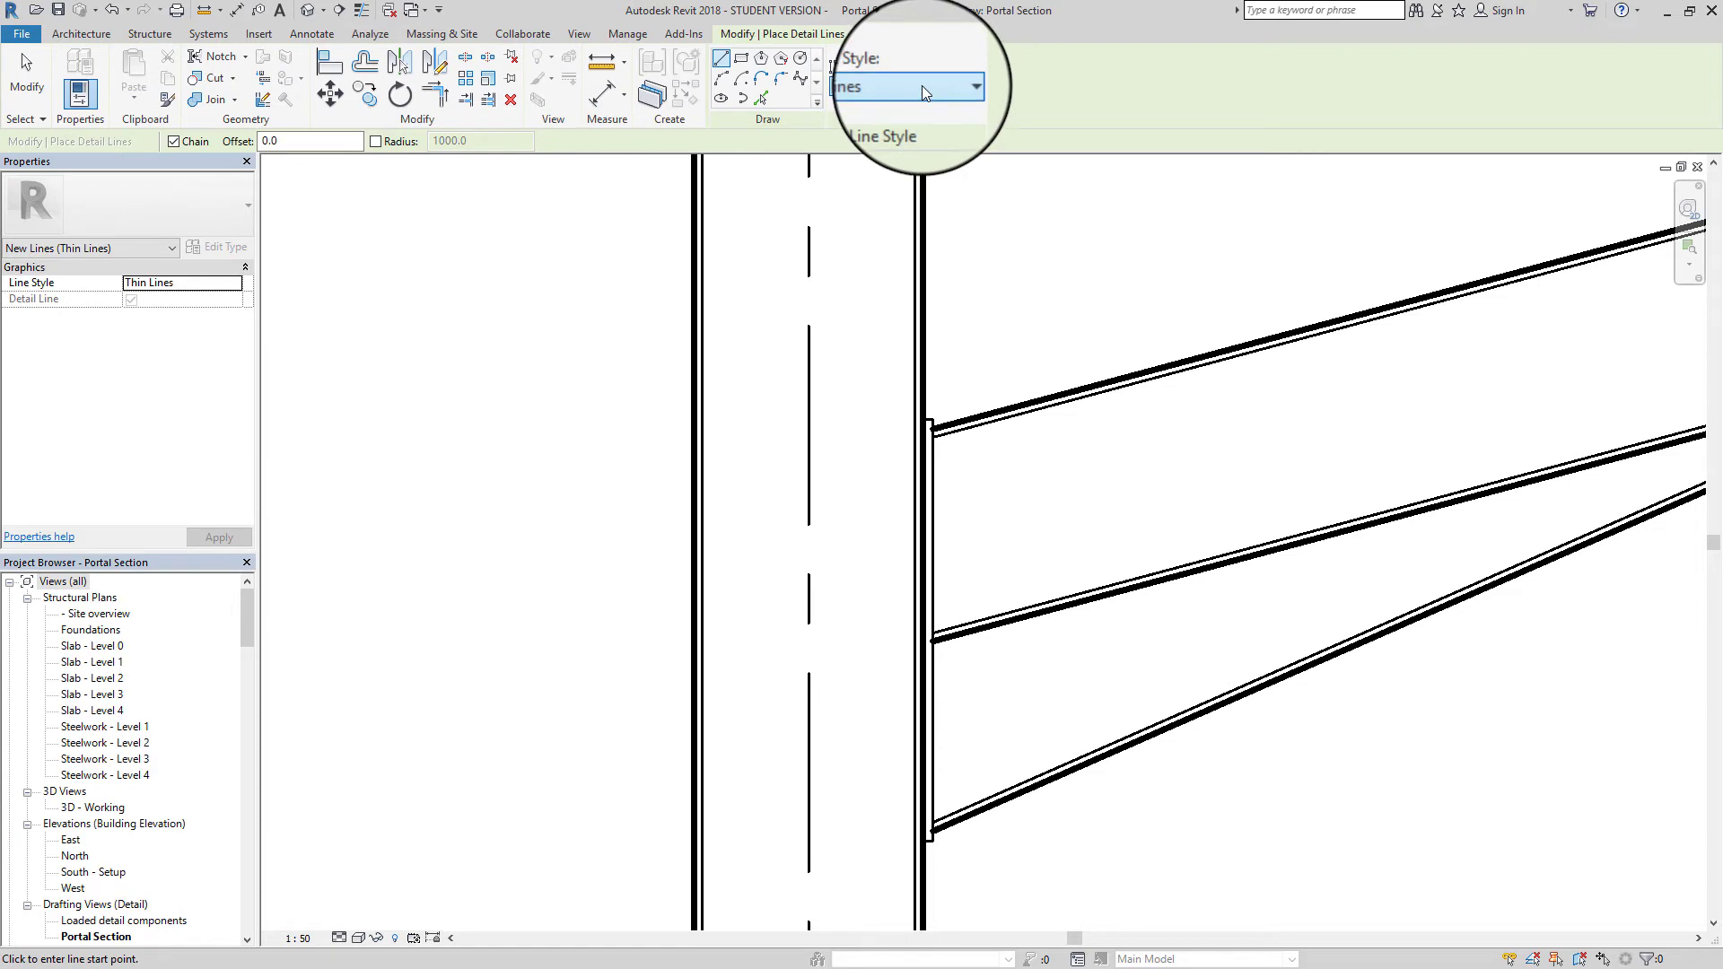
click(923, 85)
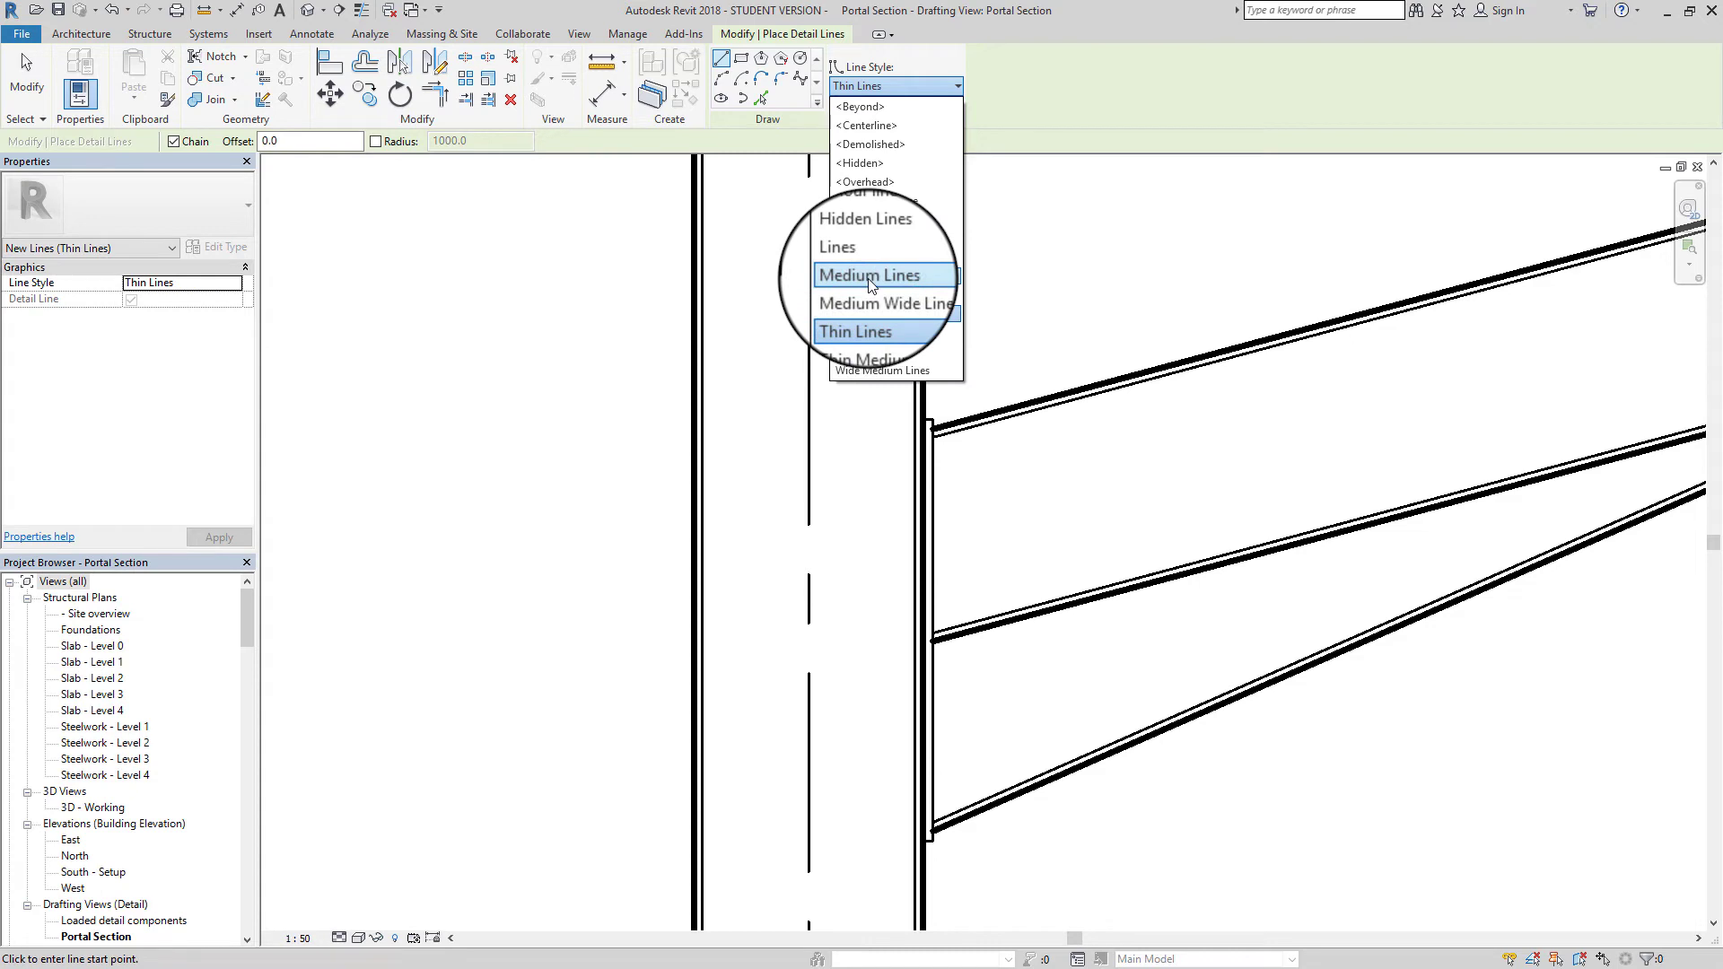
click(868, 280)
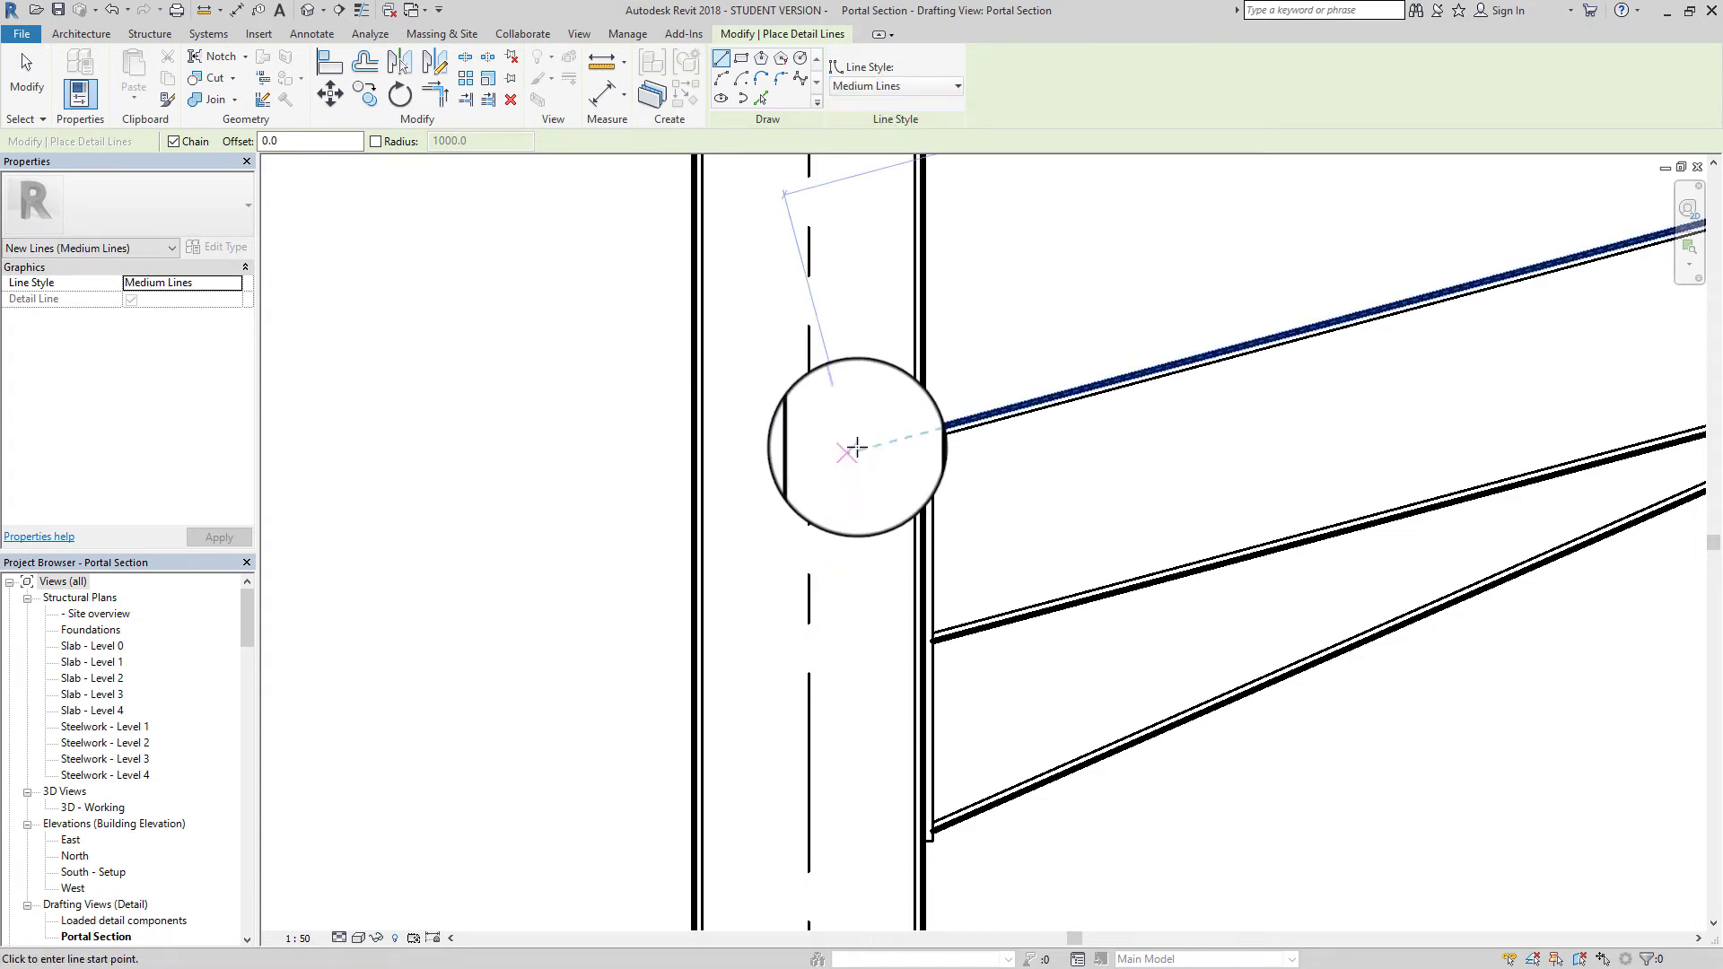
scroll(906, 447, up, 2)
scroll(906, 446, up, 1)
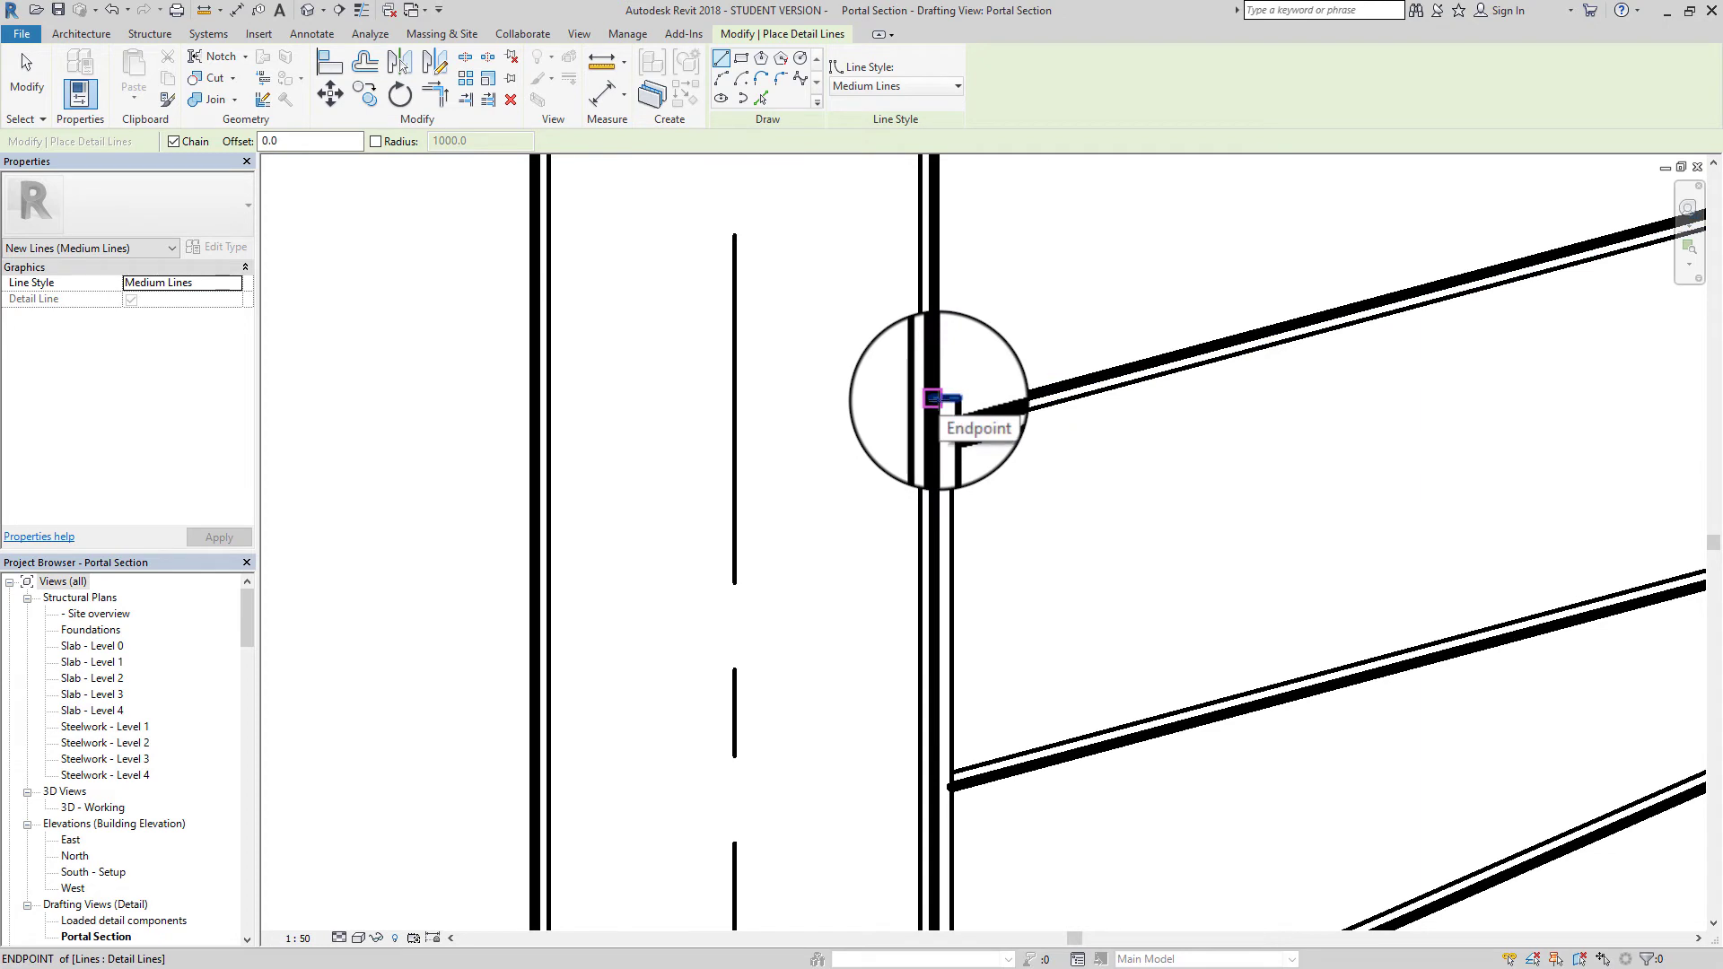
click(937, 400)
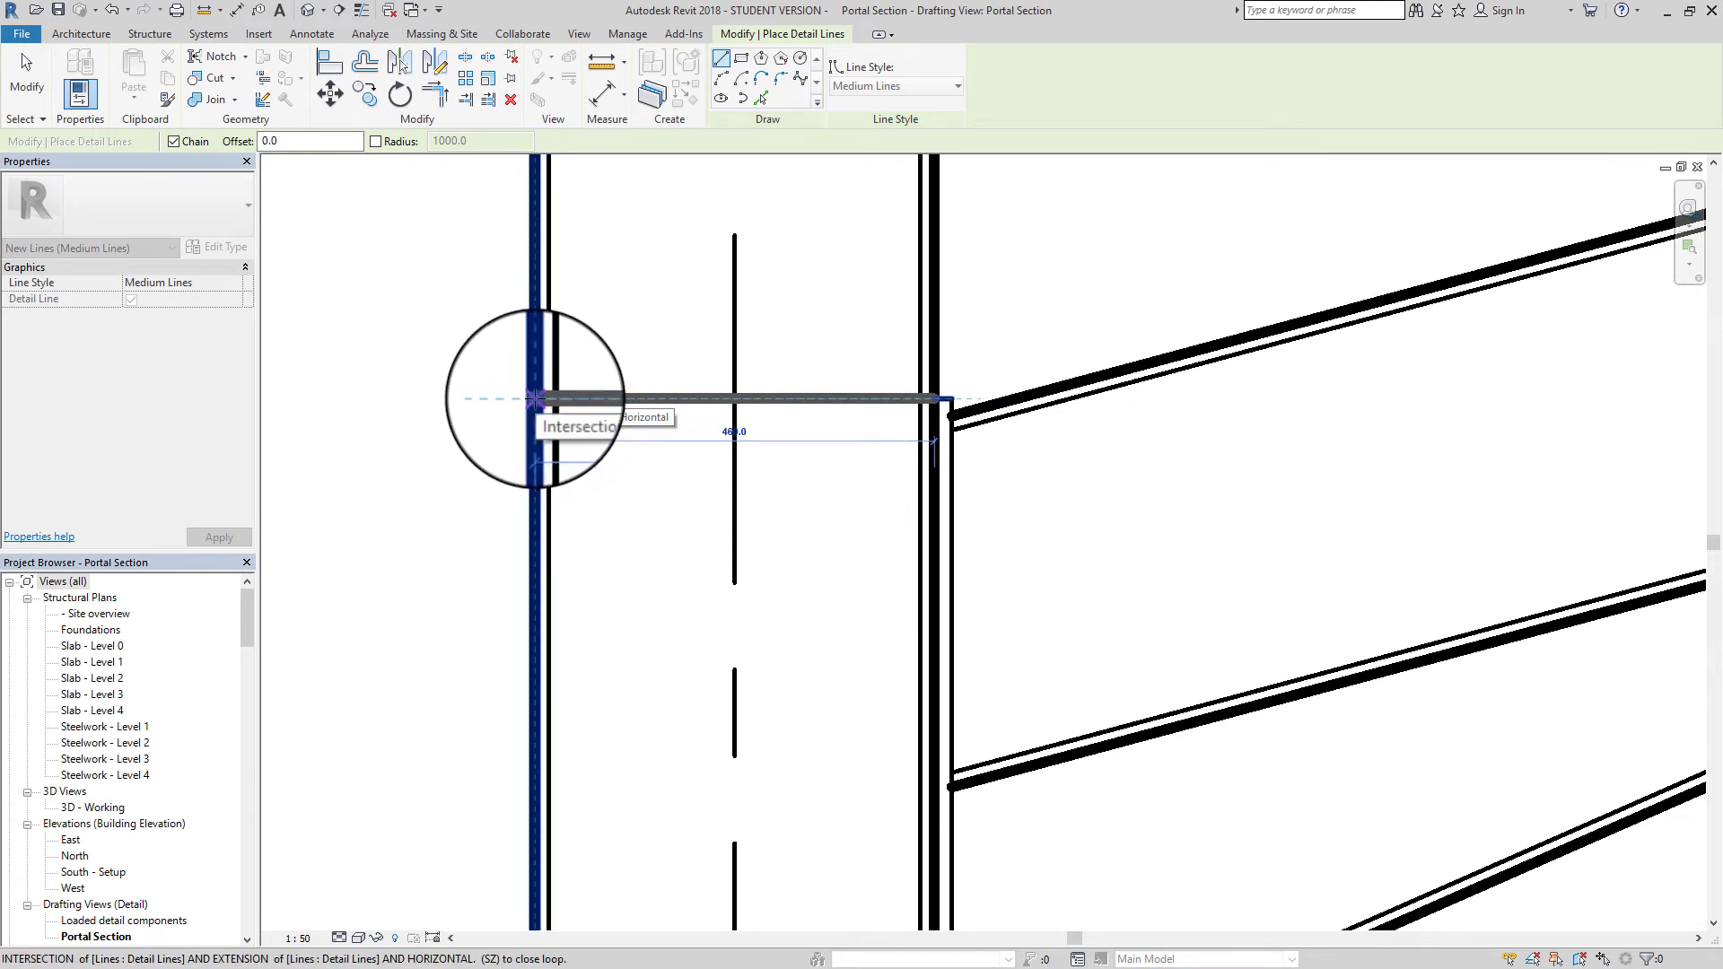
click(535, 399)
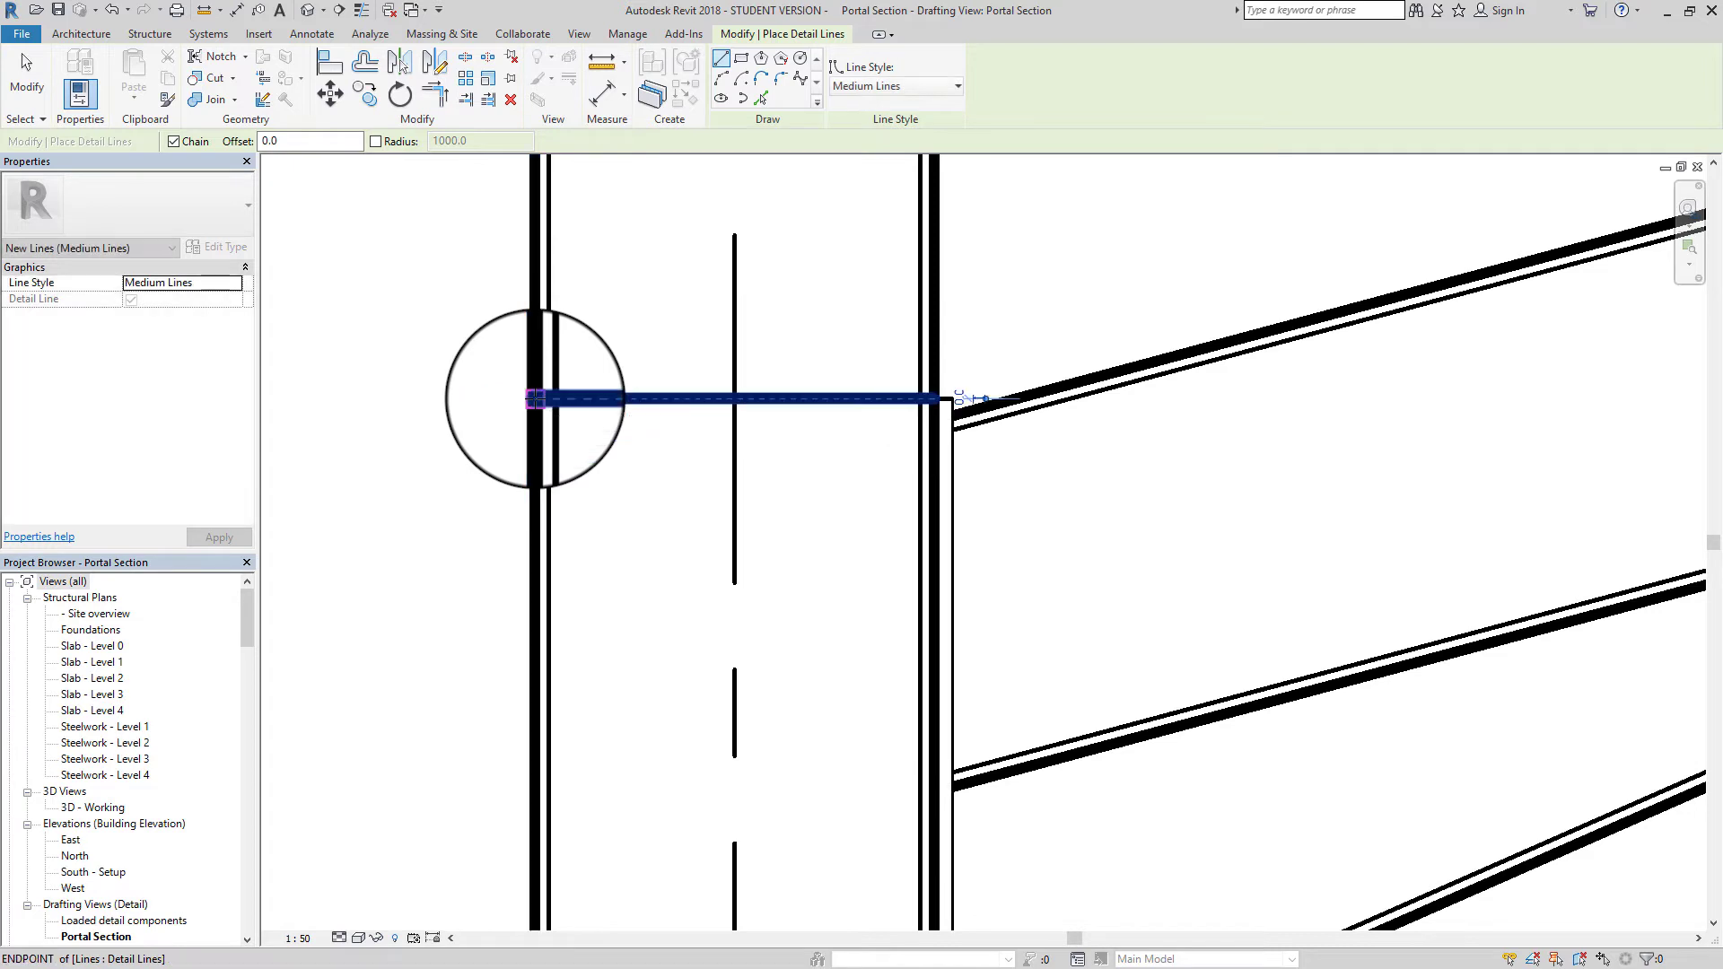
key(Escape)
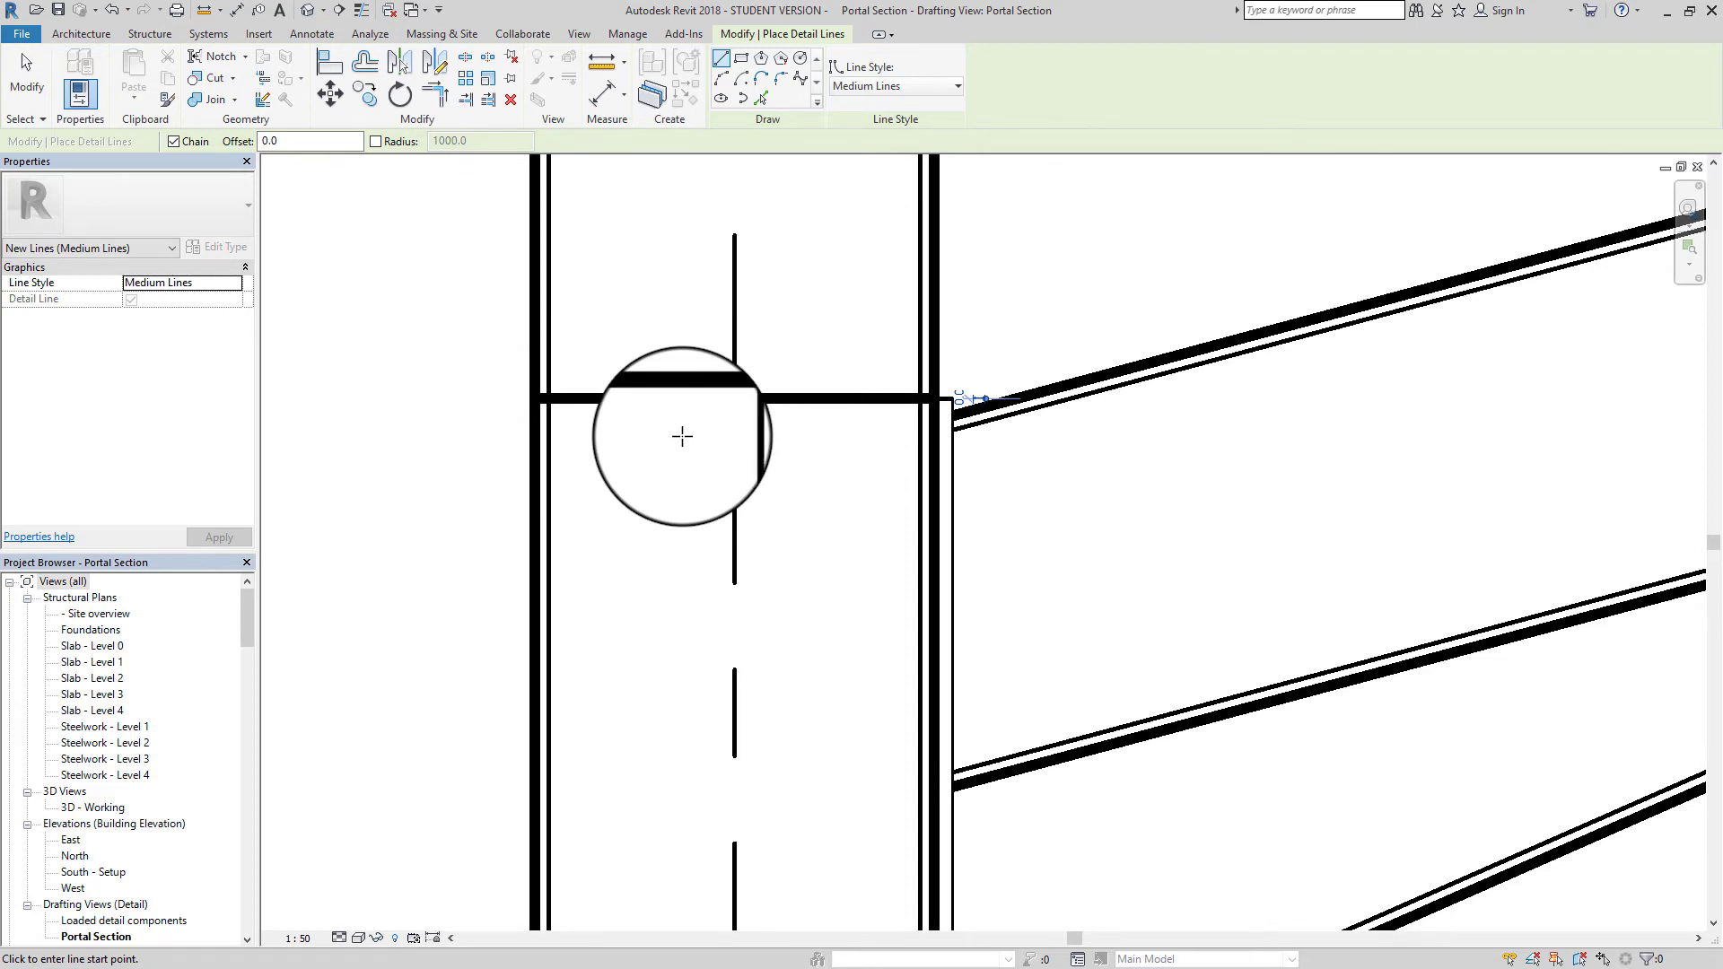
key(Escape)
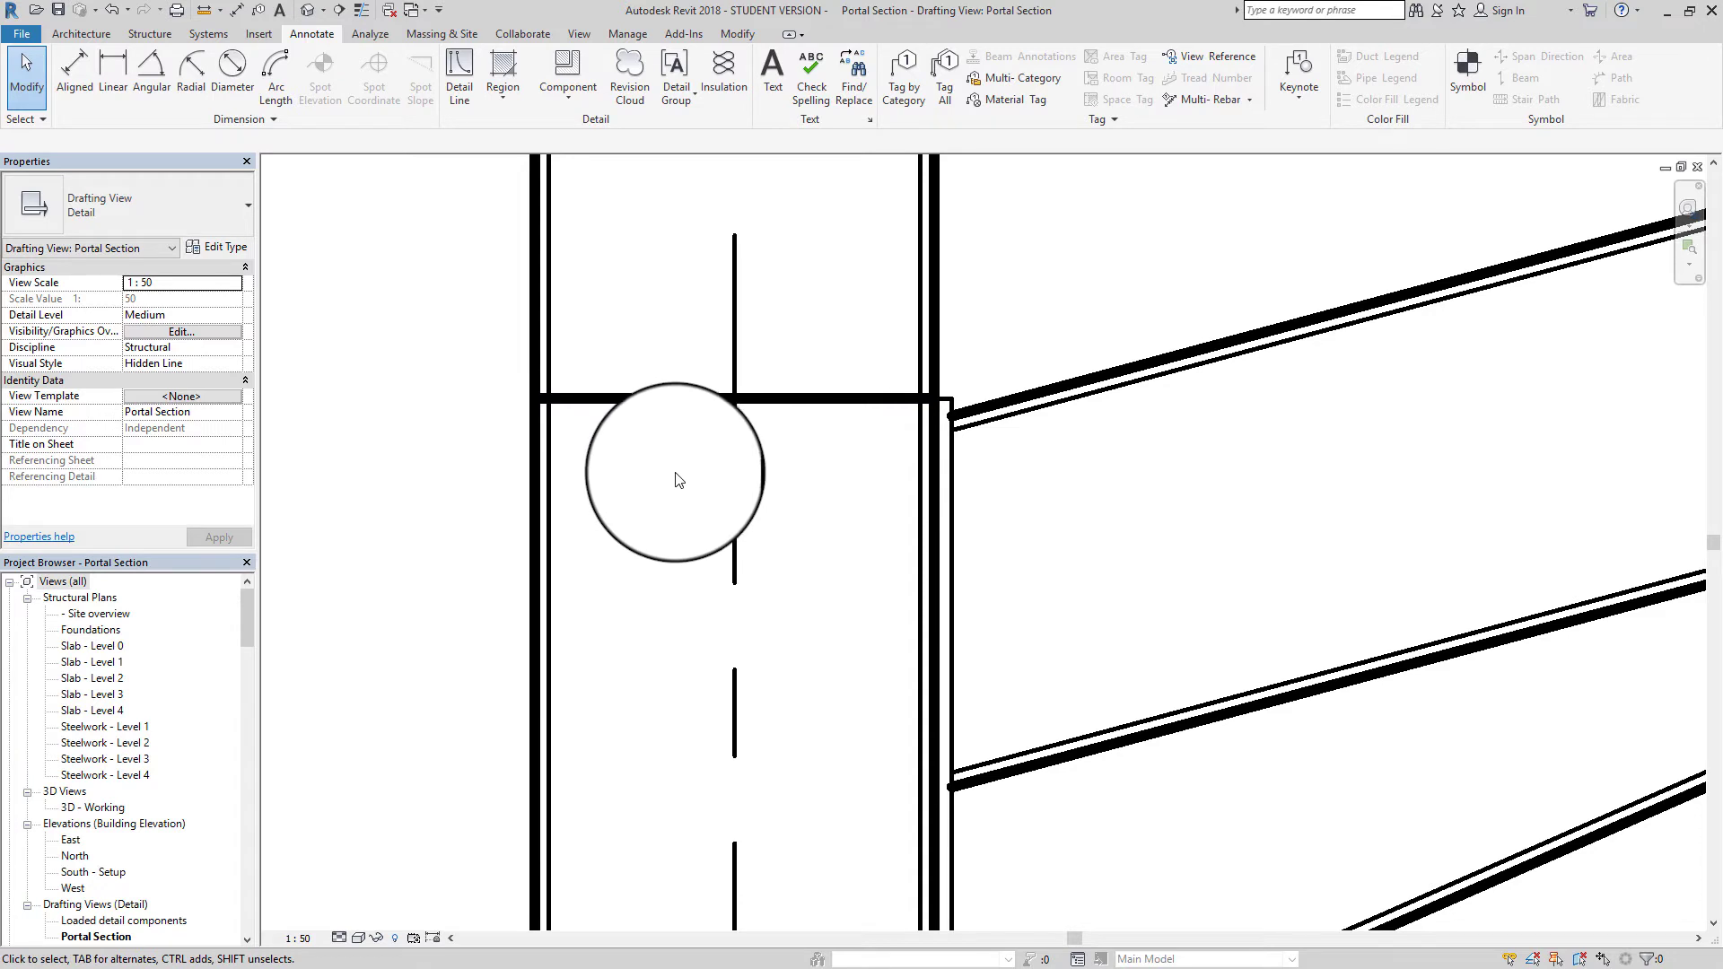
Trim the column's four vertical flange lines to the horizontal line across its top, keeping the portions below that line
click(698, 401)
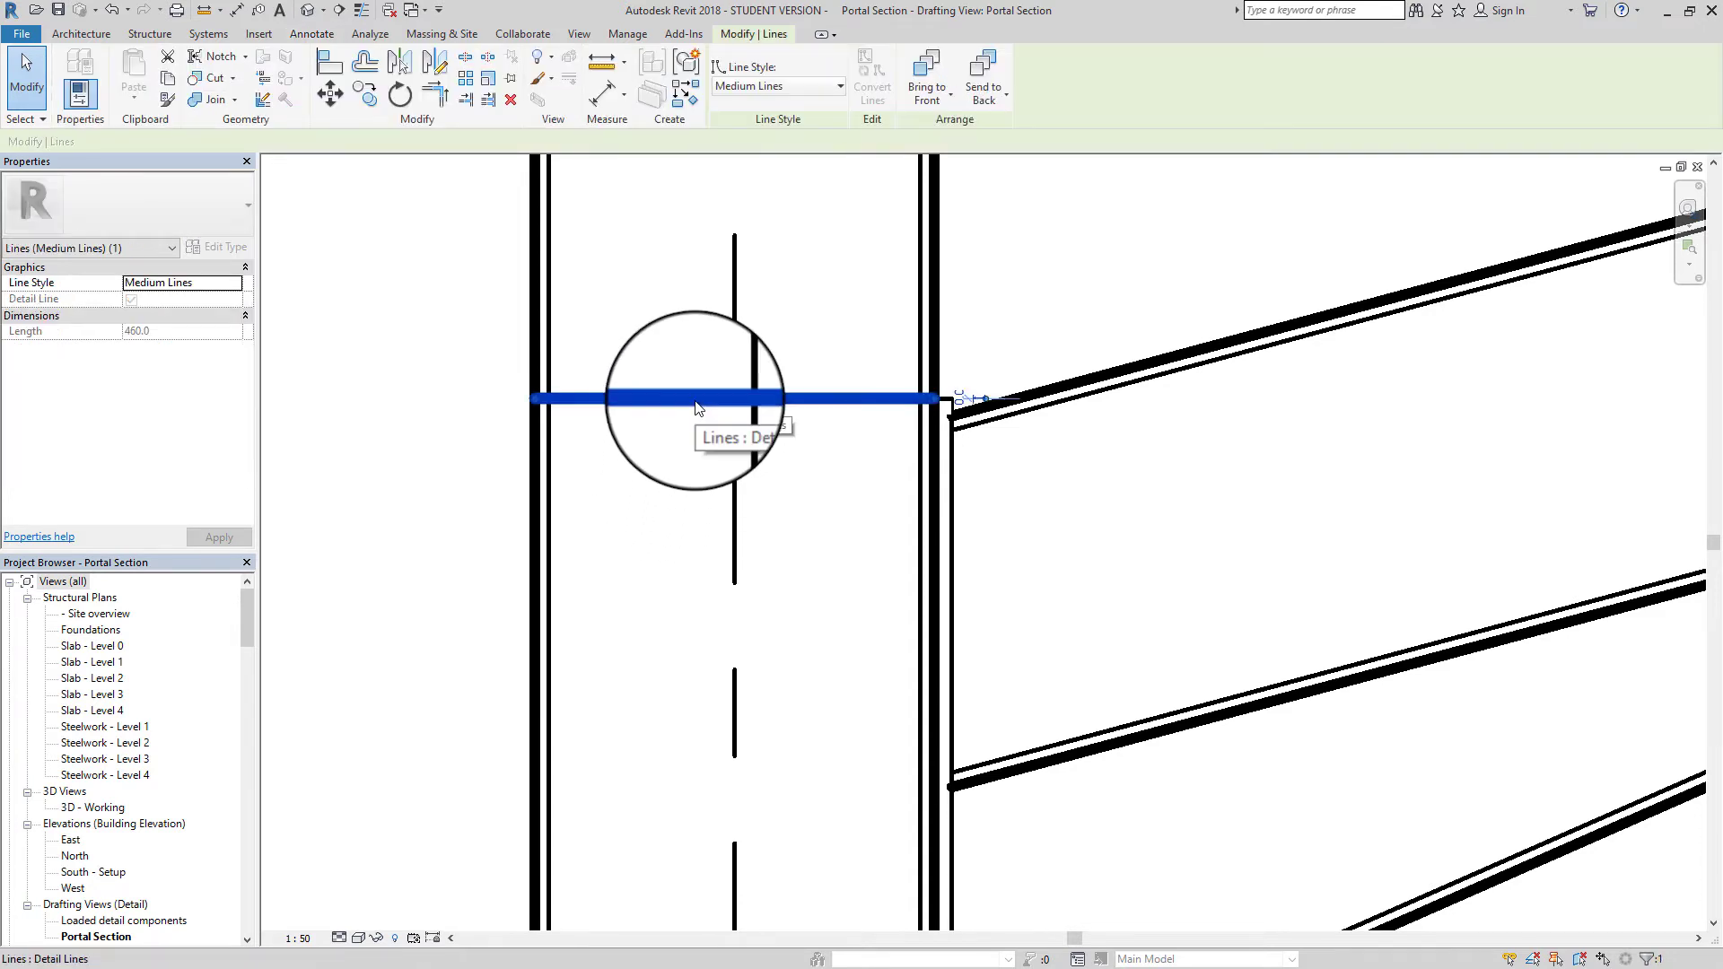
click(487, 99)
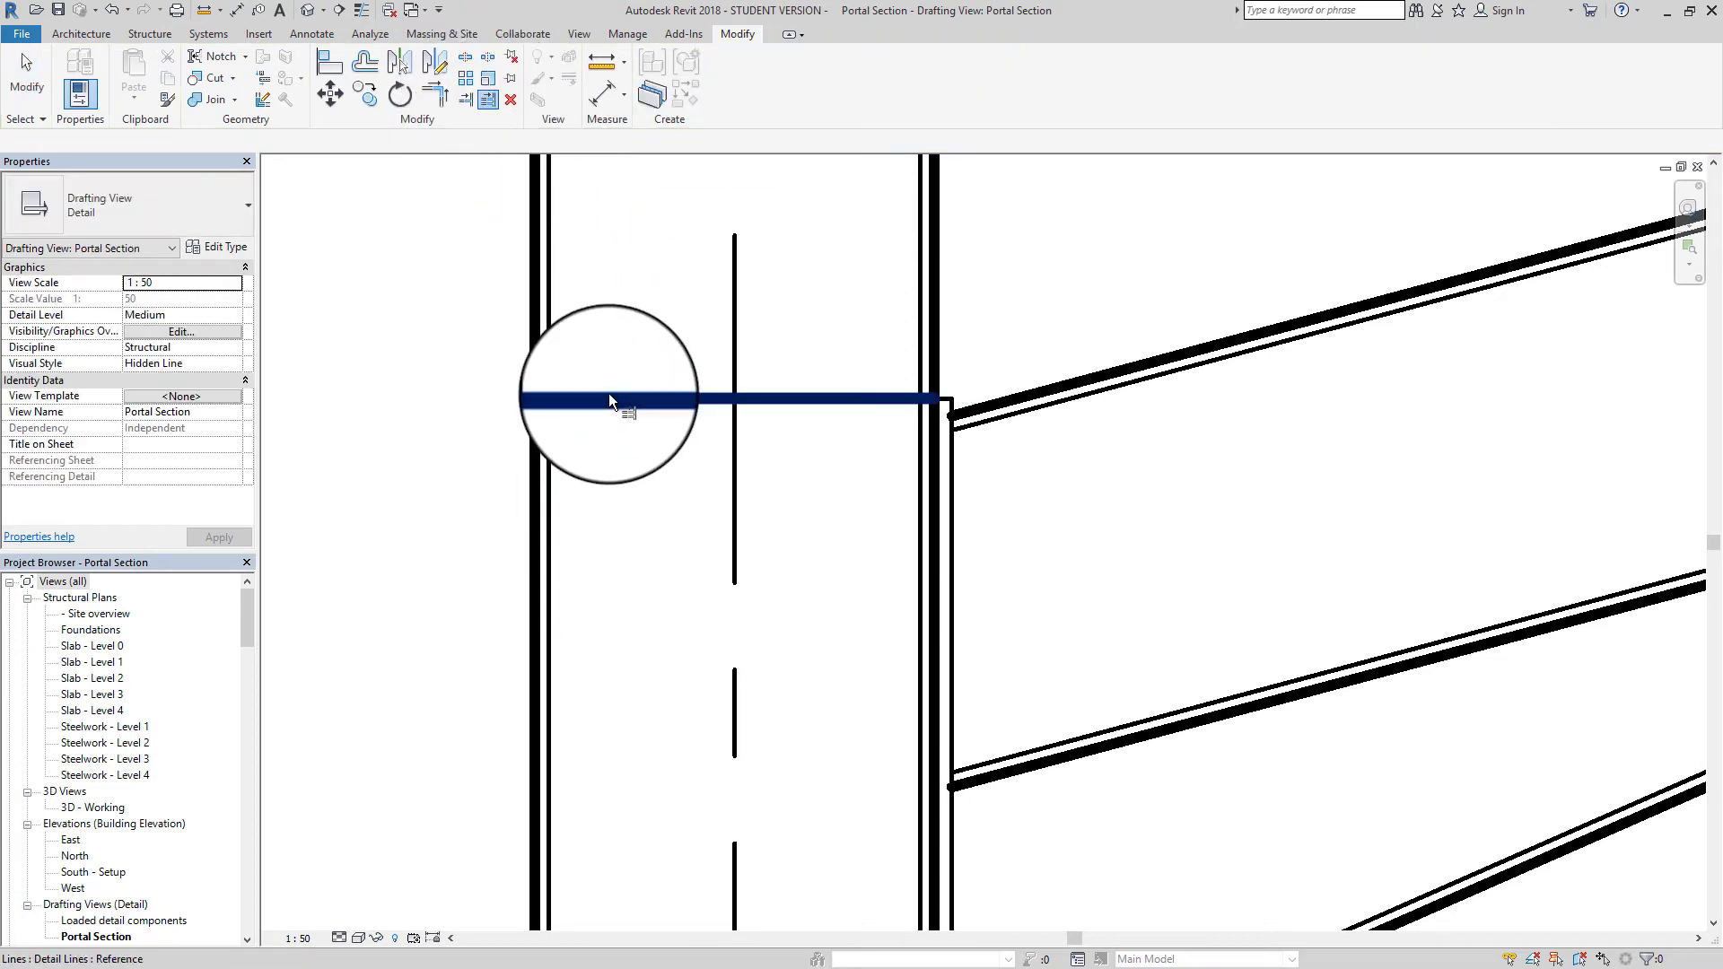
click(609, 401)
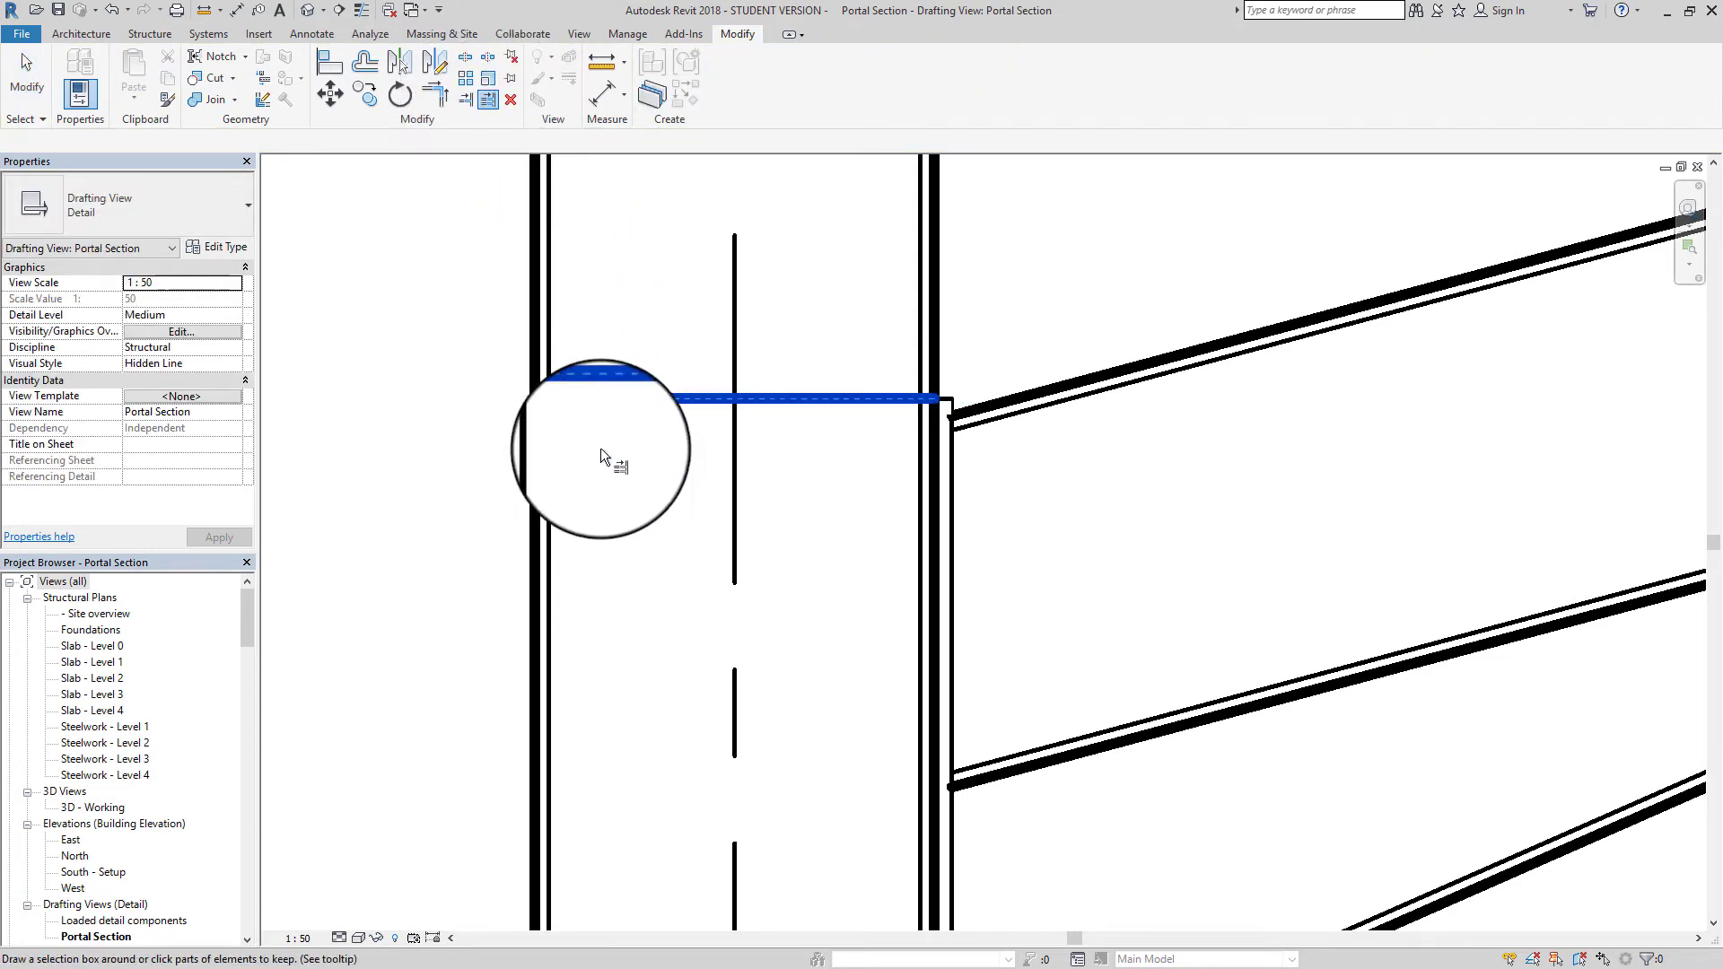
click(547, 432)
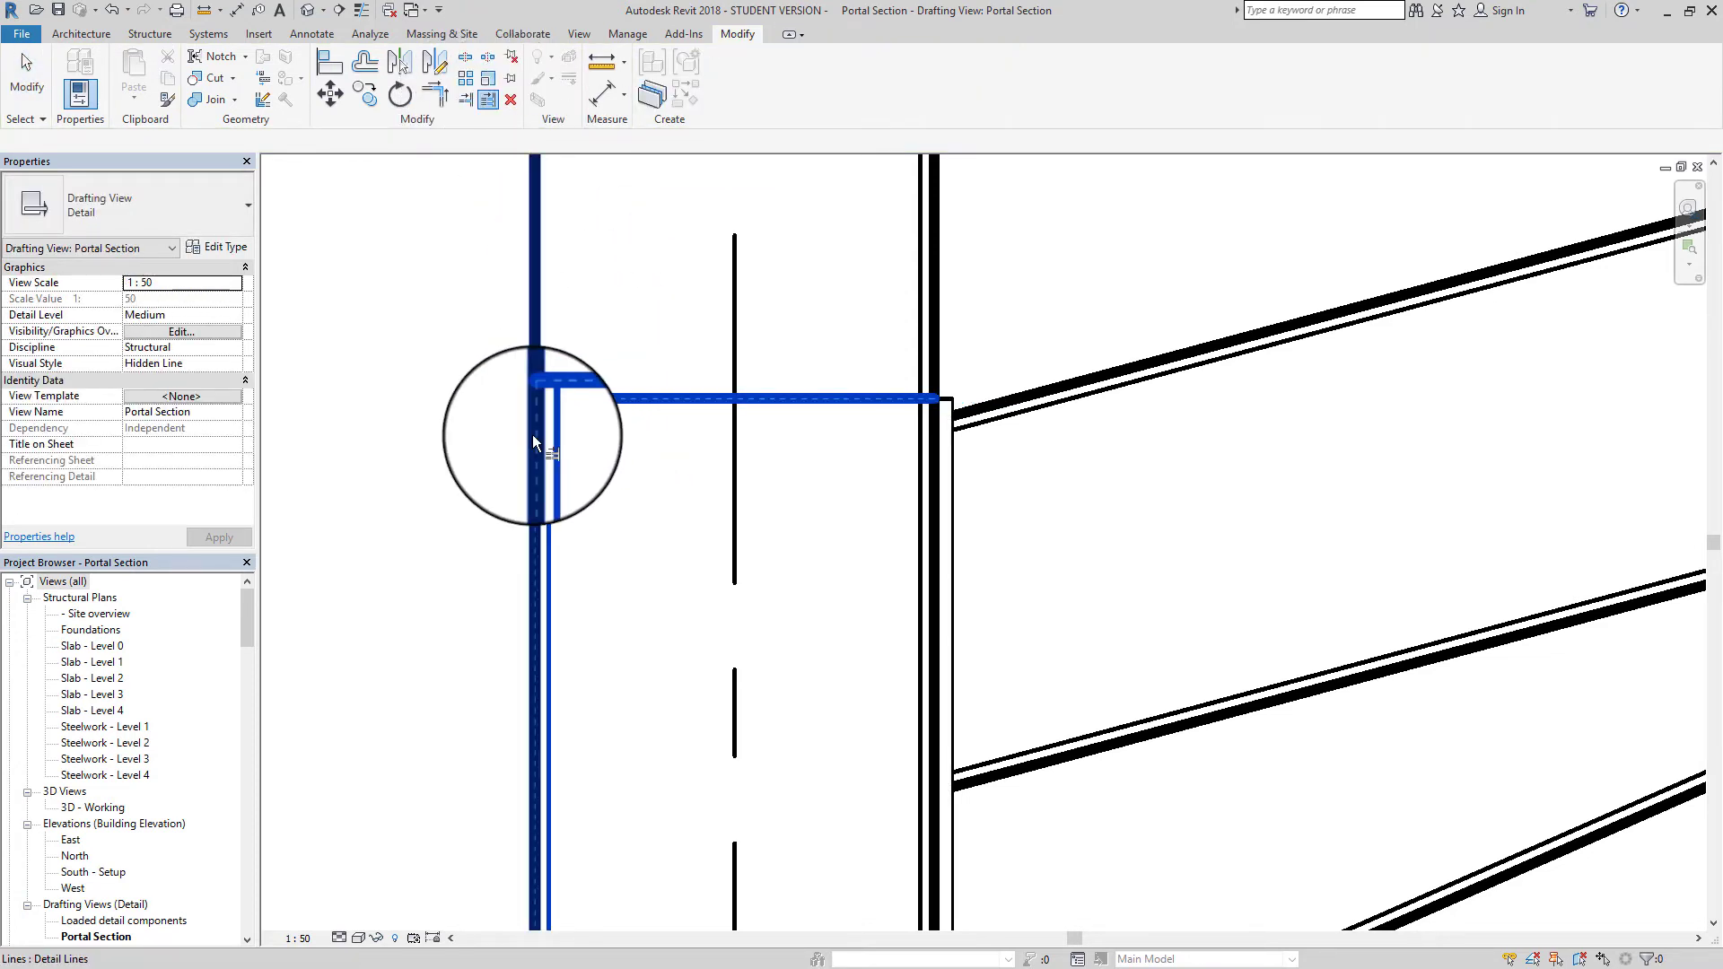
click(531, 434)
click(917, 481)
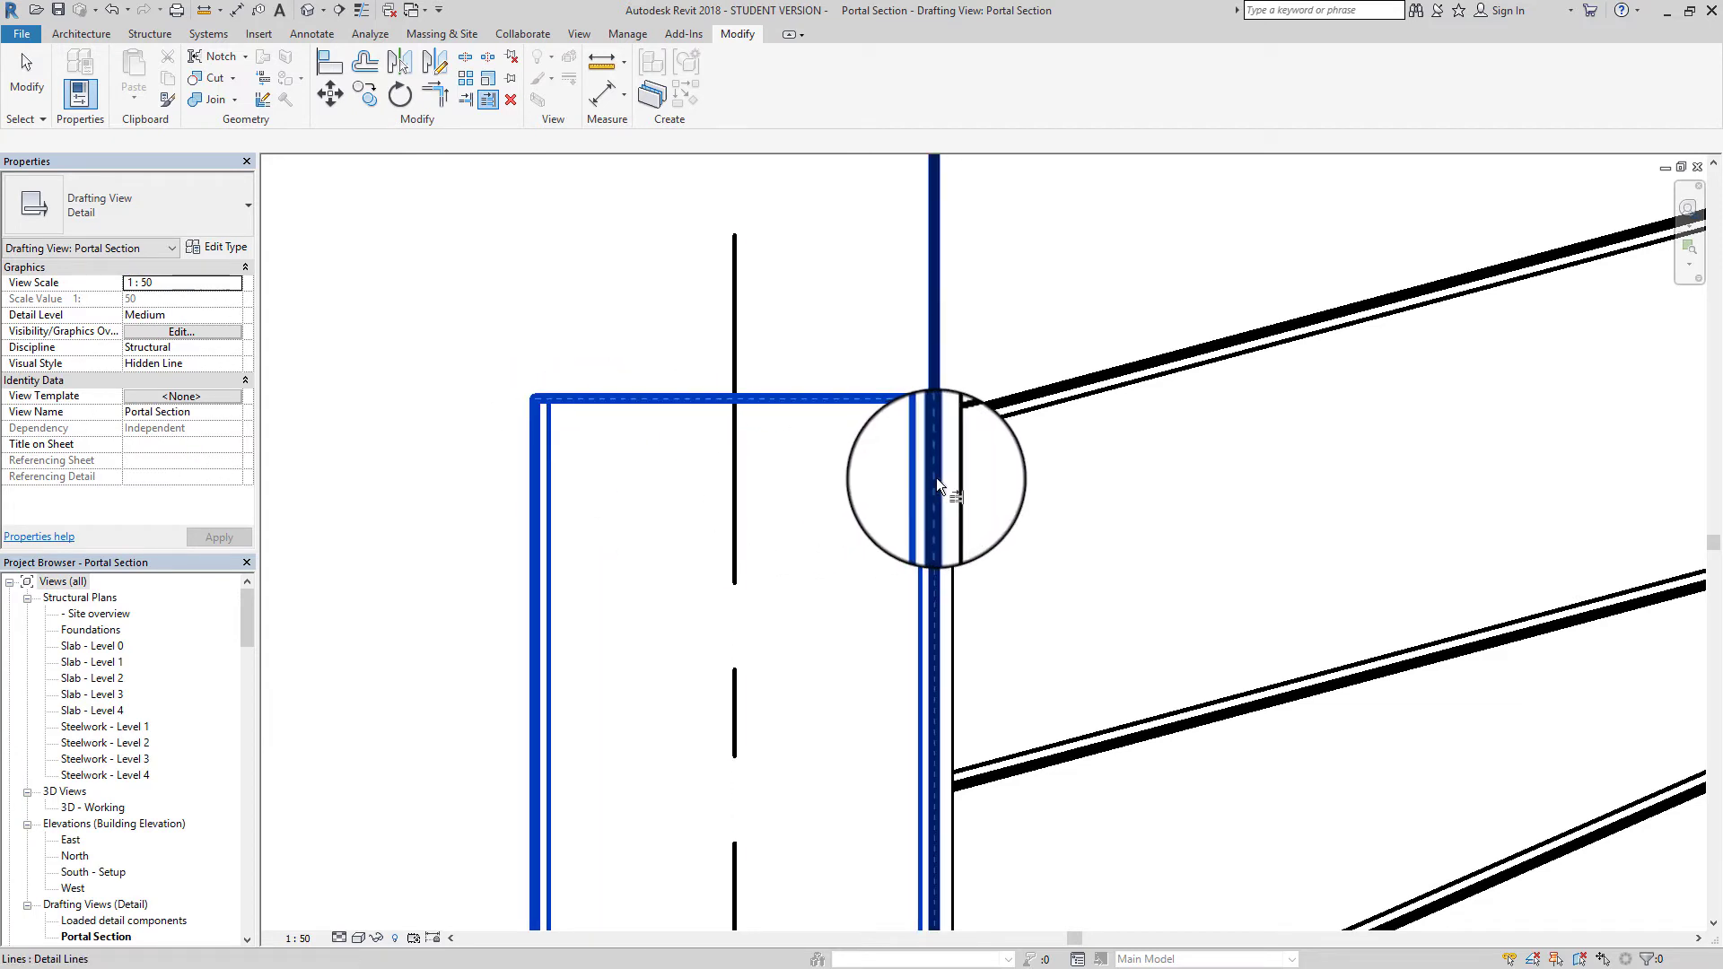
click(939, 477)
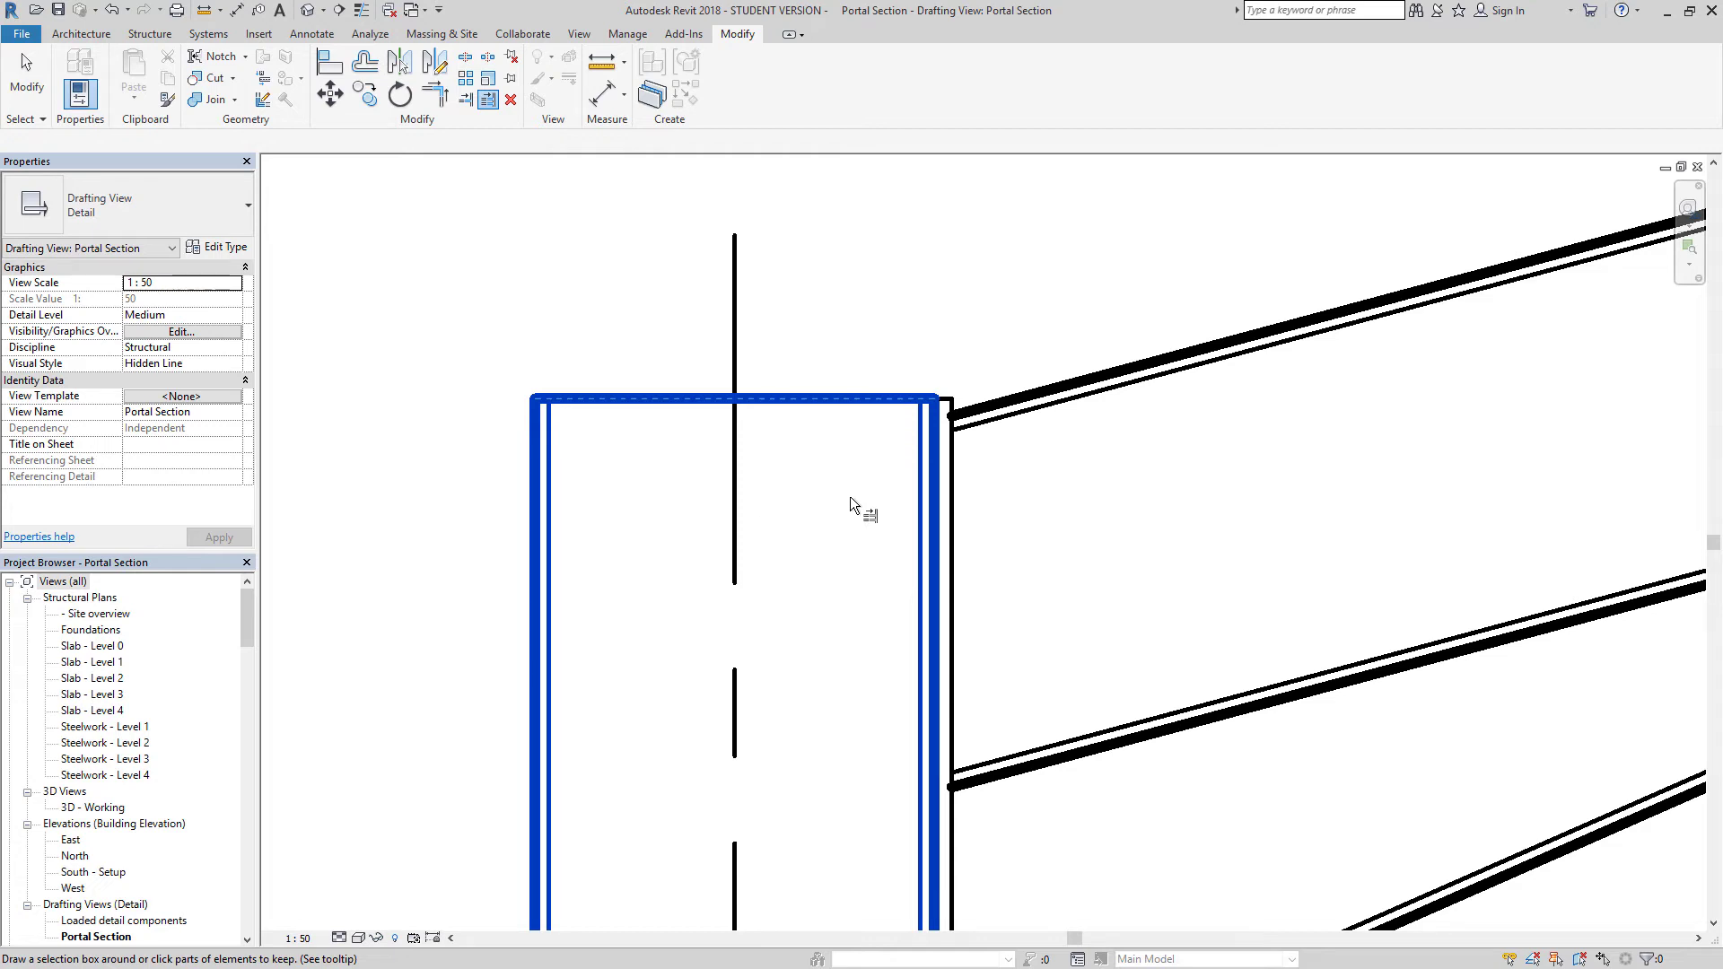
key(Escape)
key(Escape)
Draw a horizontal Medium Lines detail line about 220 mm long, crossing the column's rafter-side flange and the end plate near their top
scroll(849, 497, down, 5)
middle_drag(992, 529, 888, 392)
scroll(893, 392, down, 1)
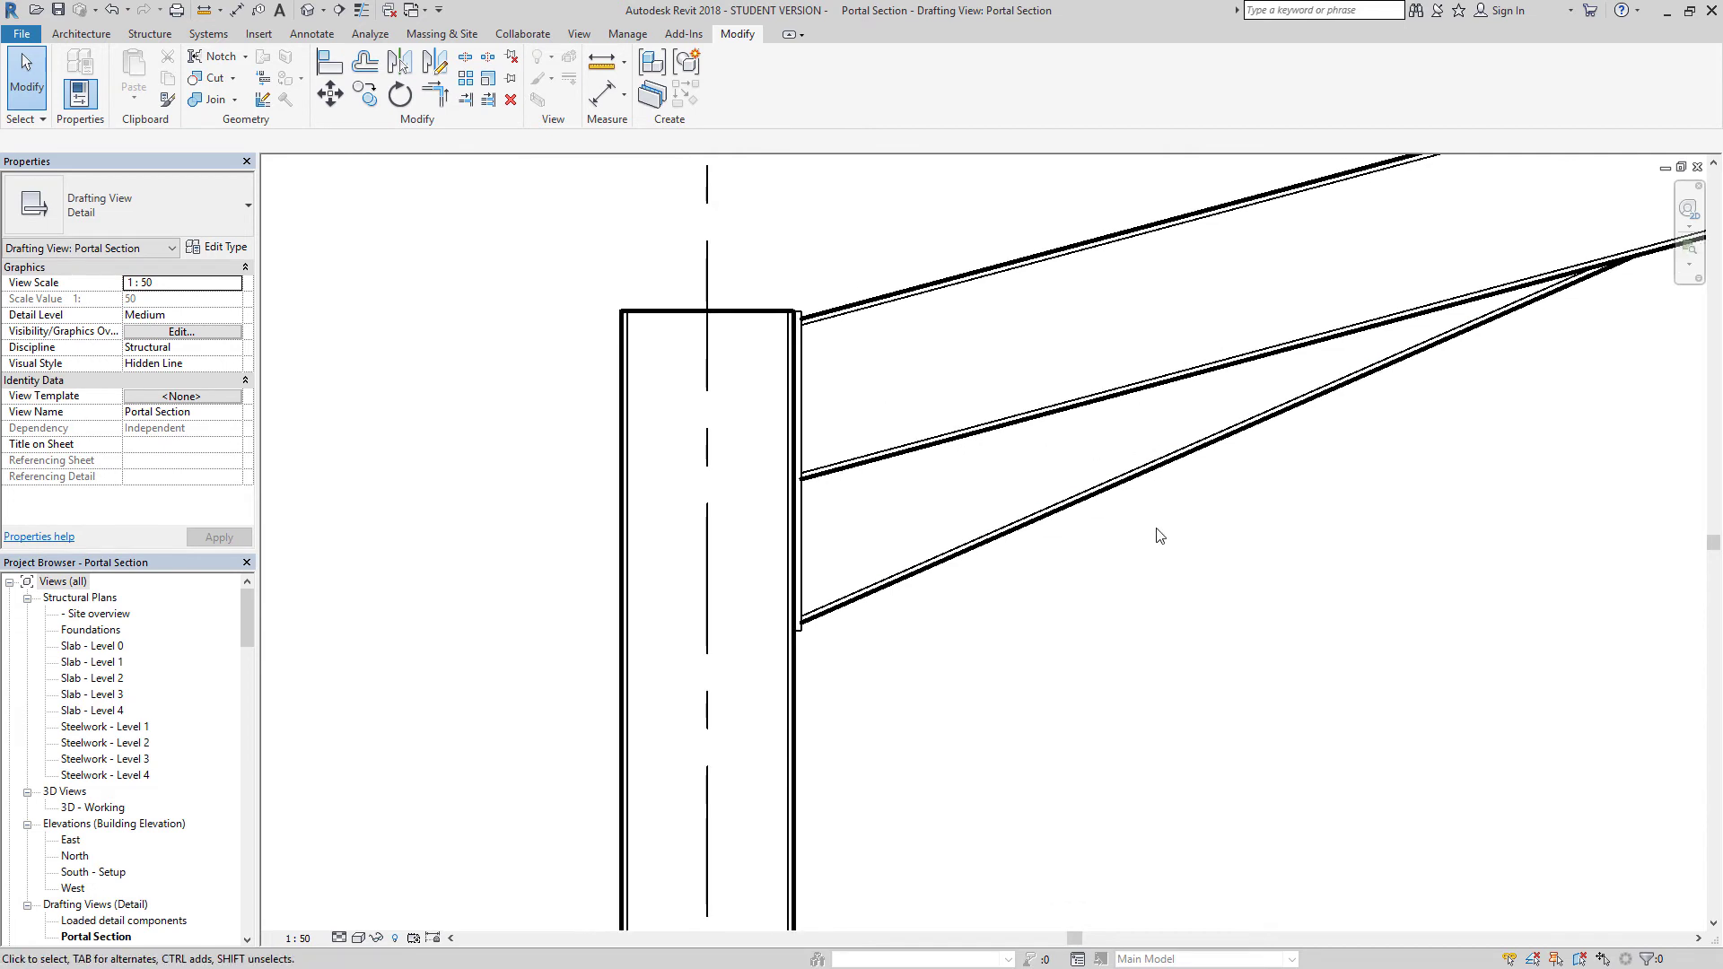
mouse_move(1157, 535)
middle_down()
mouse_move(1123, 574)
mouse_move(1080, 569)
mouse_move(1140, 536)
middle_up()
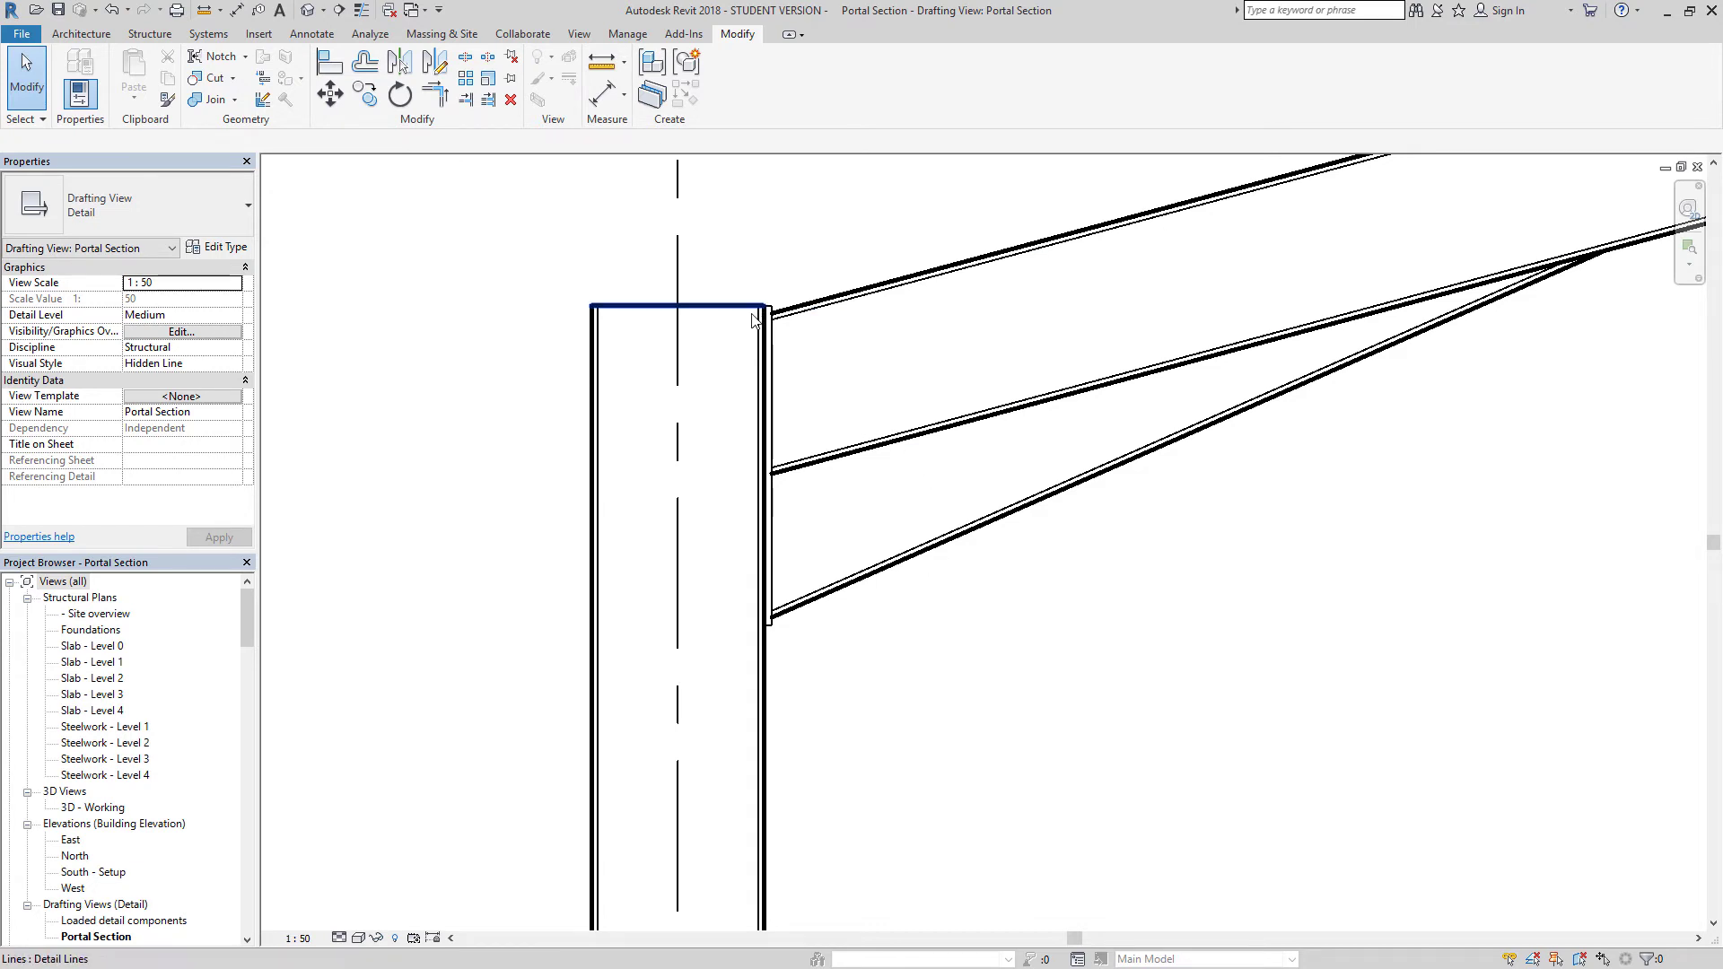
scroll(779, 345, down, 1)
scroll(769, 357, up, 3)
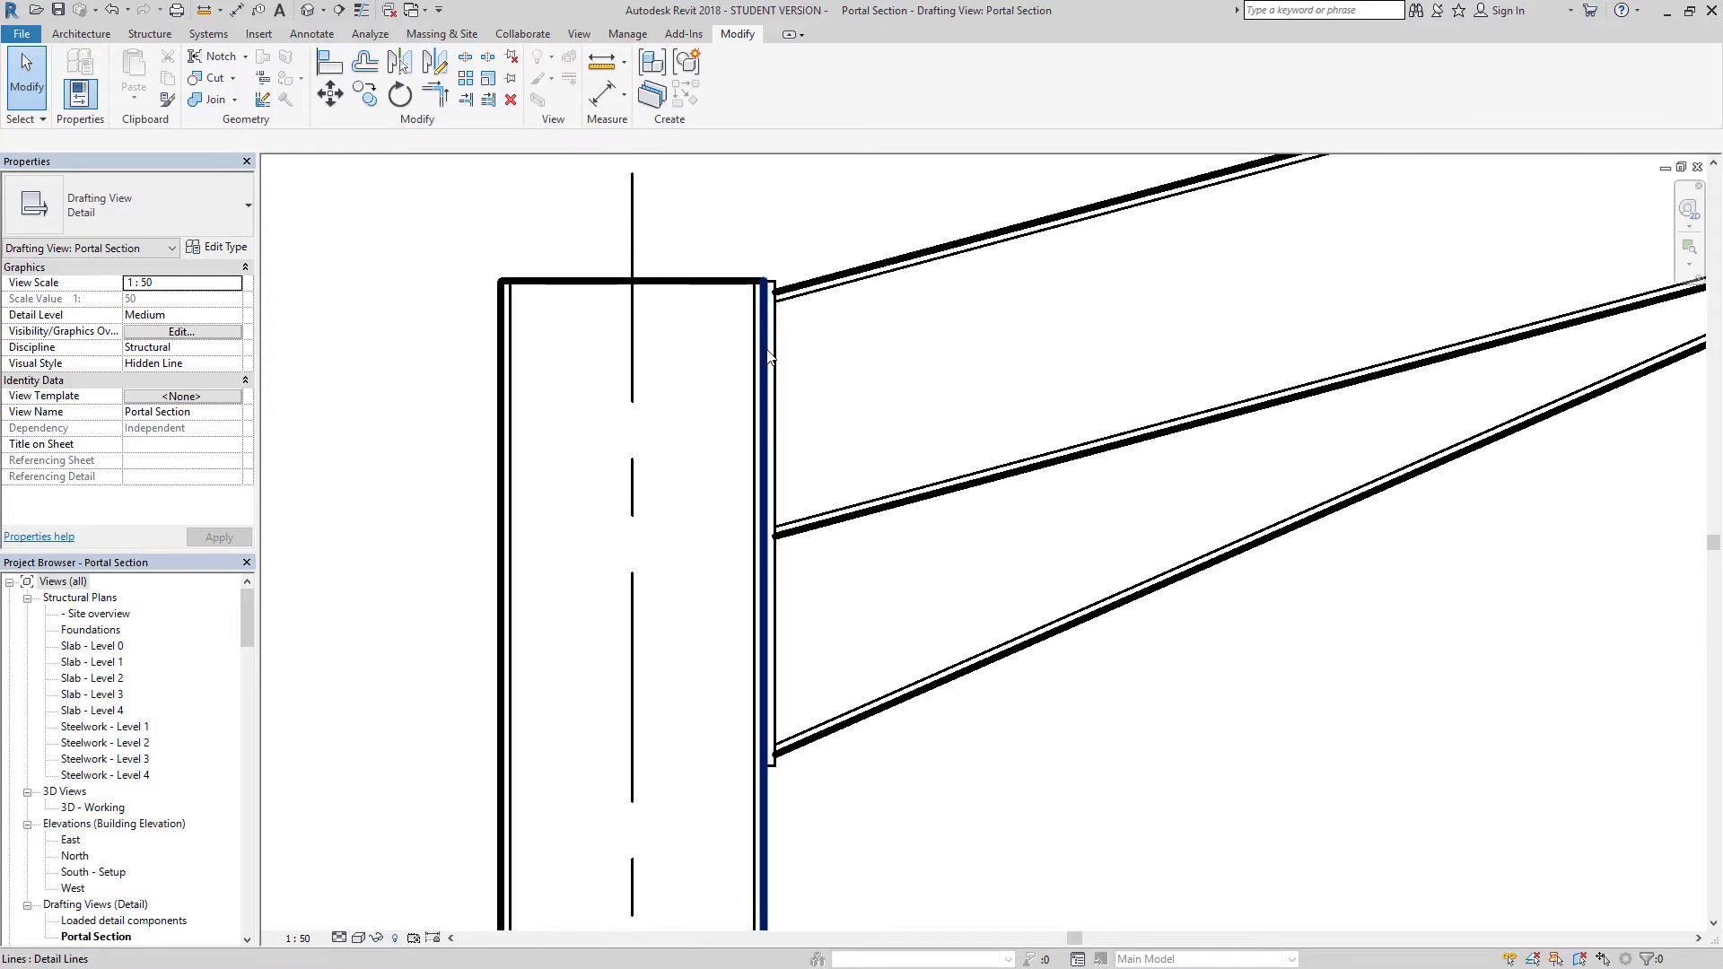
middle_drag(849, 359, 811, 422)
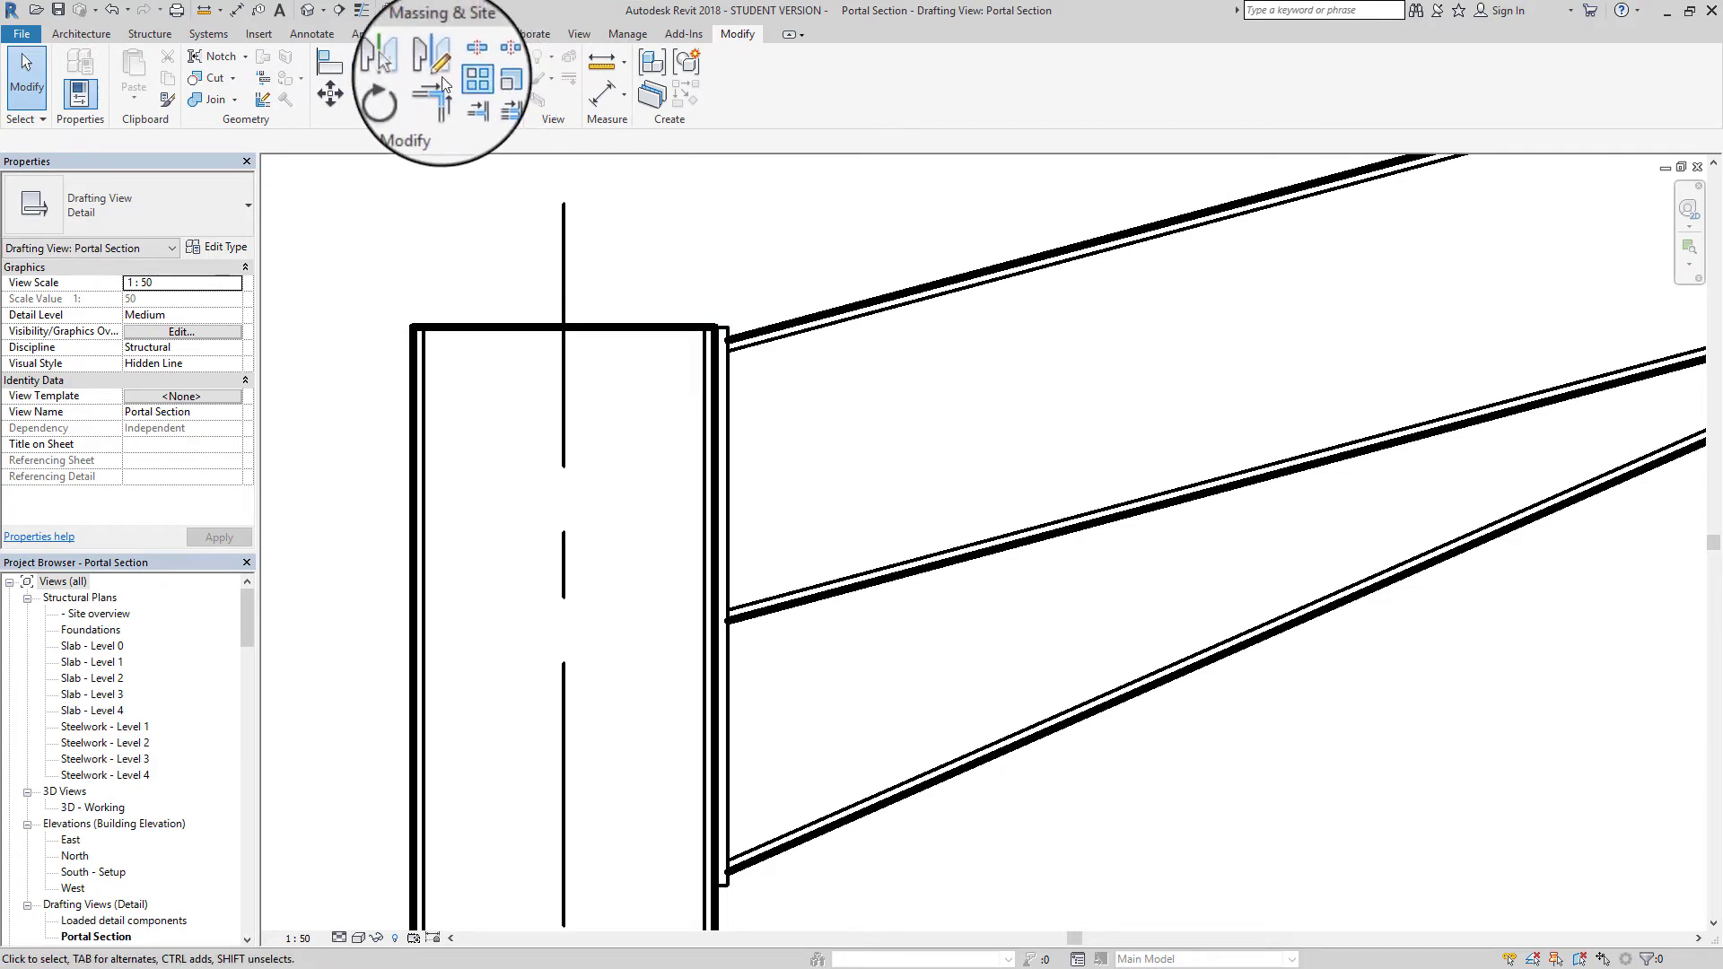
click(311, 34)
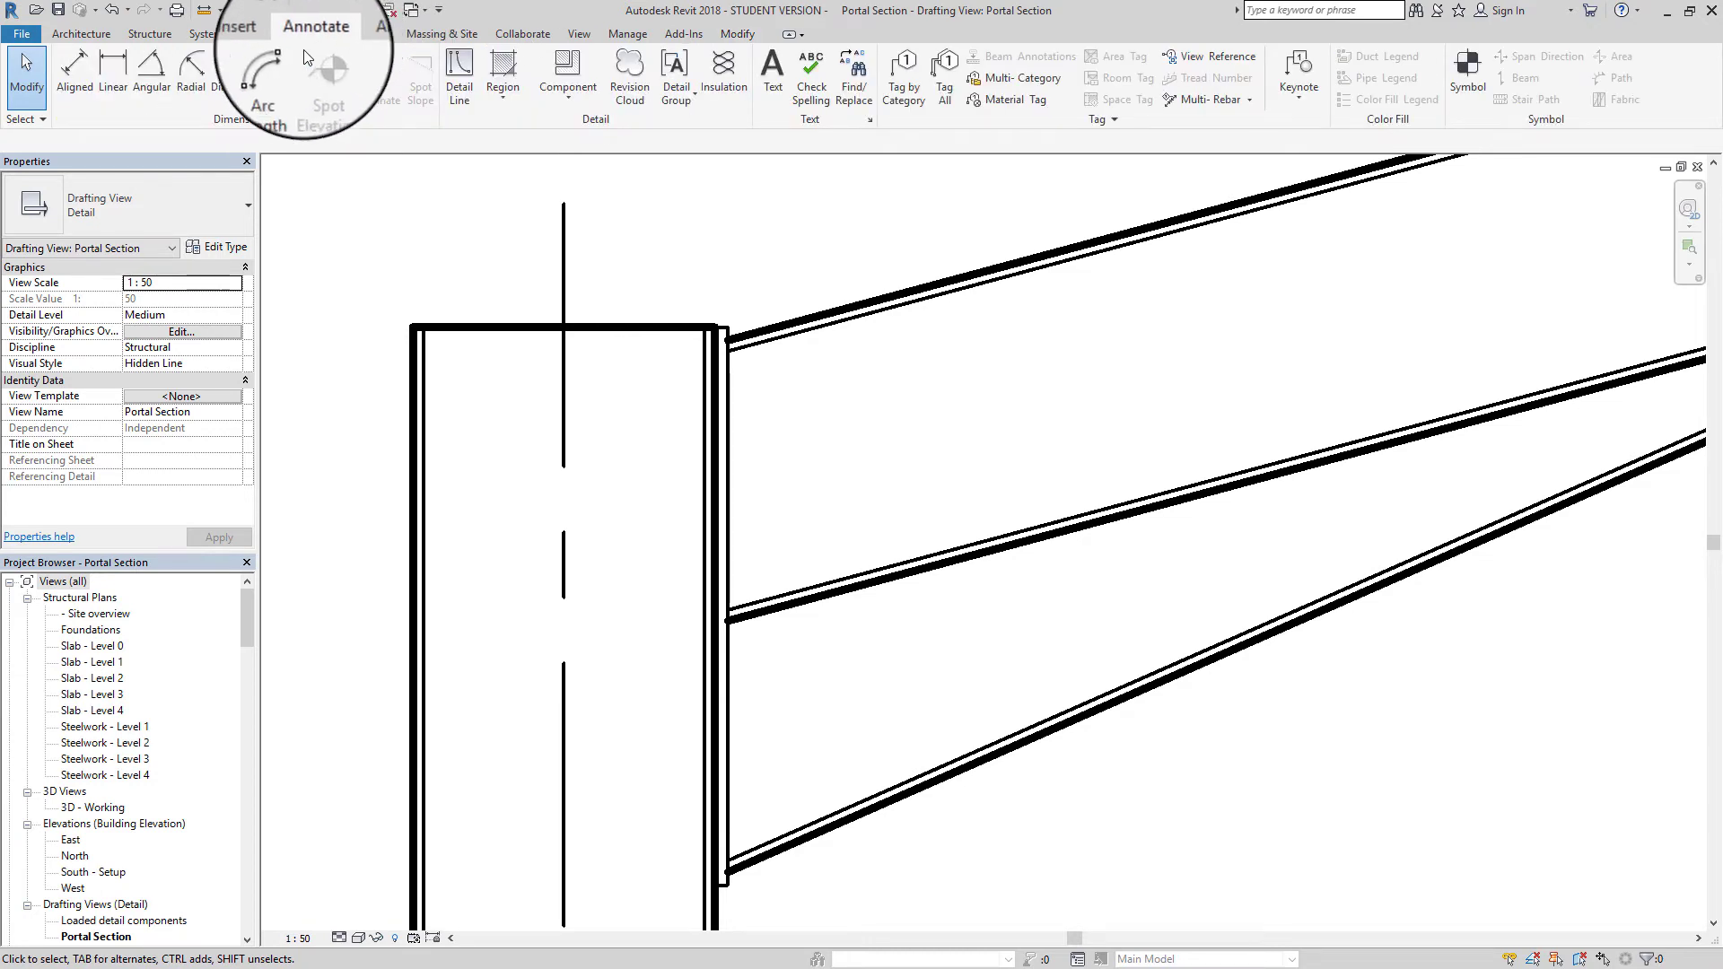
click(465, 69)
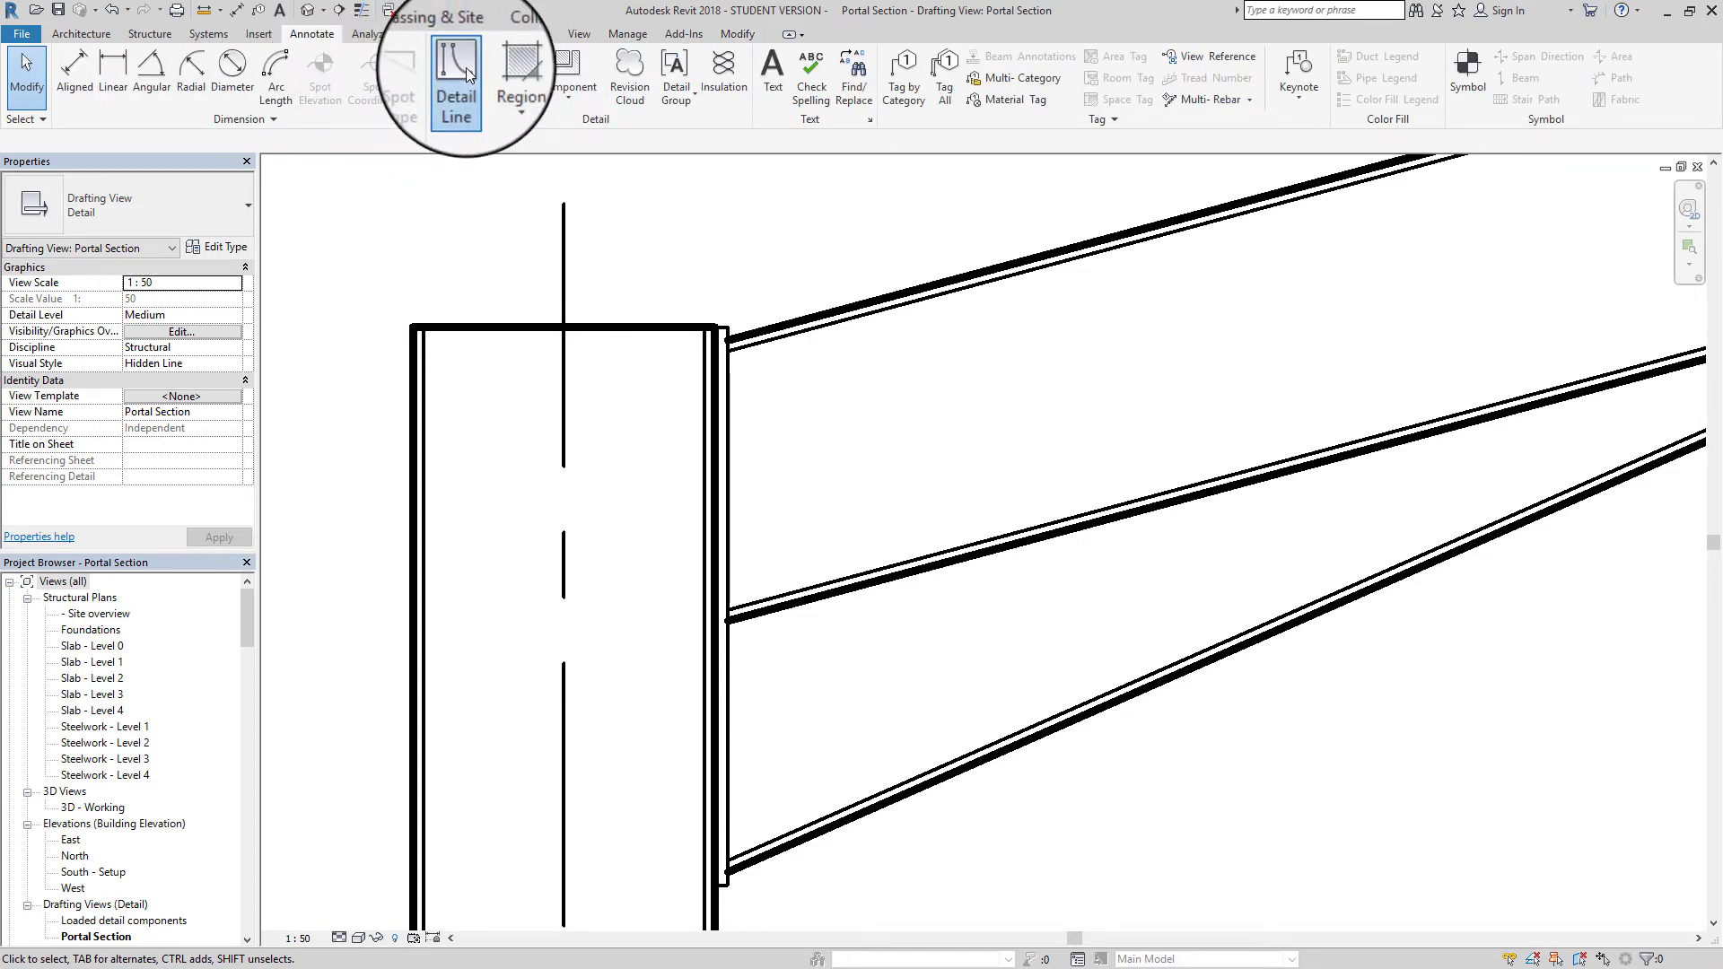
click(601, 442)
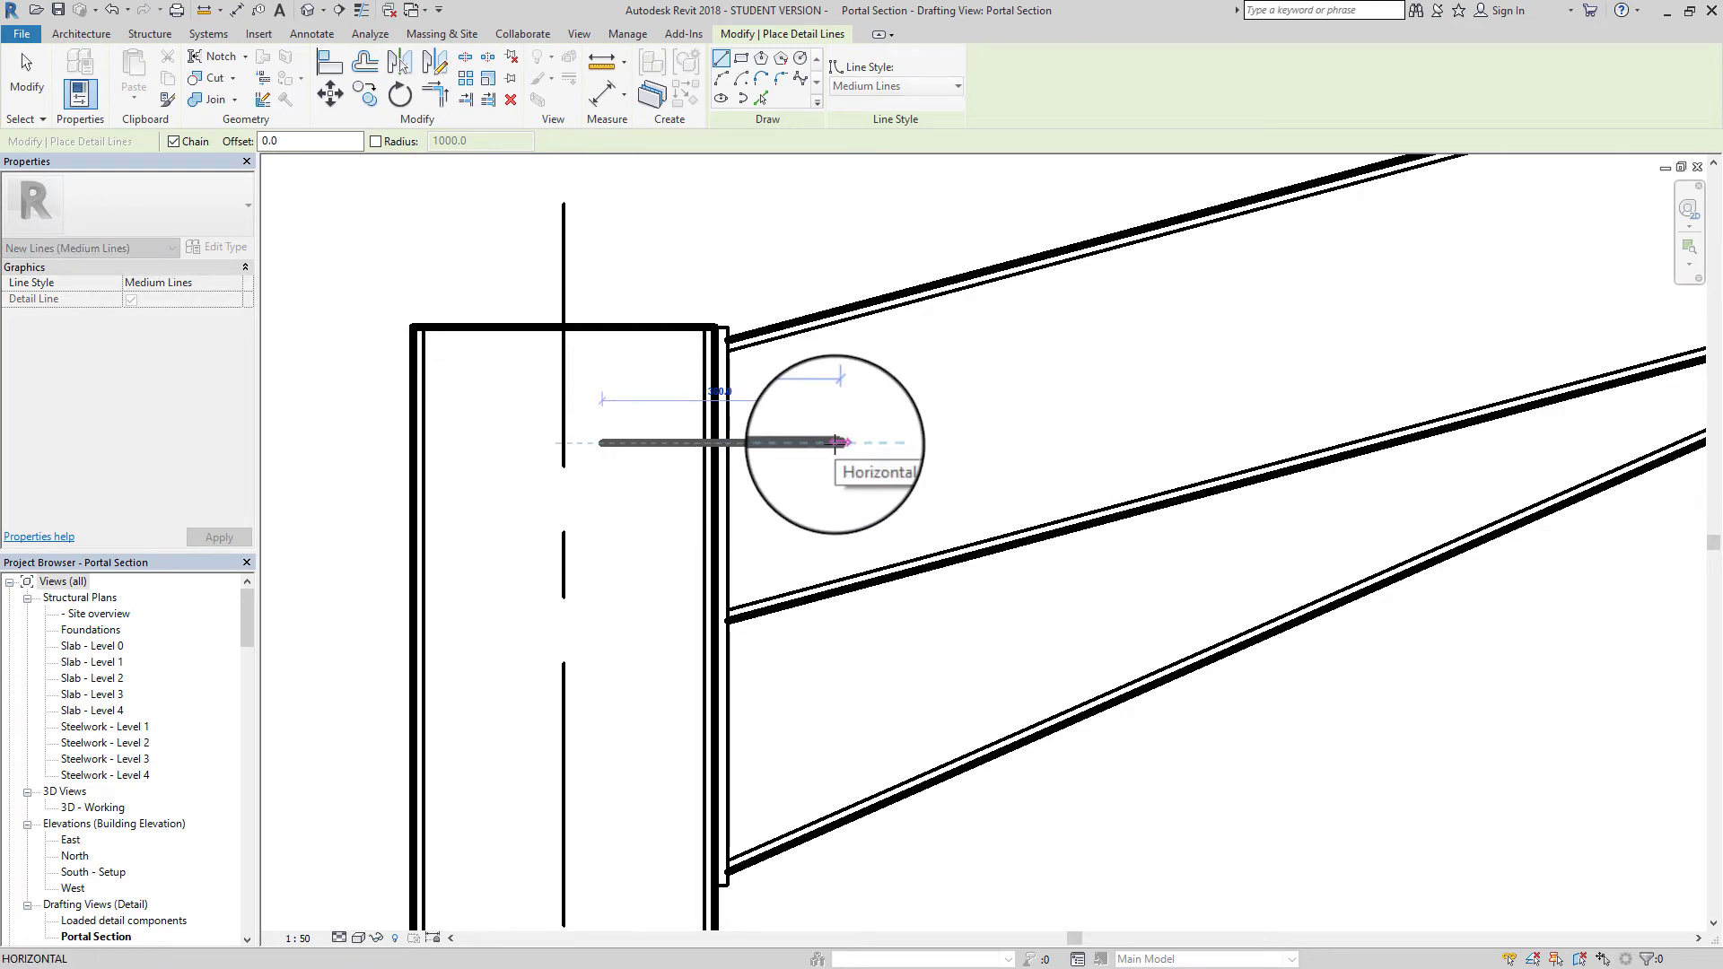
click(744, 442)
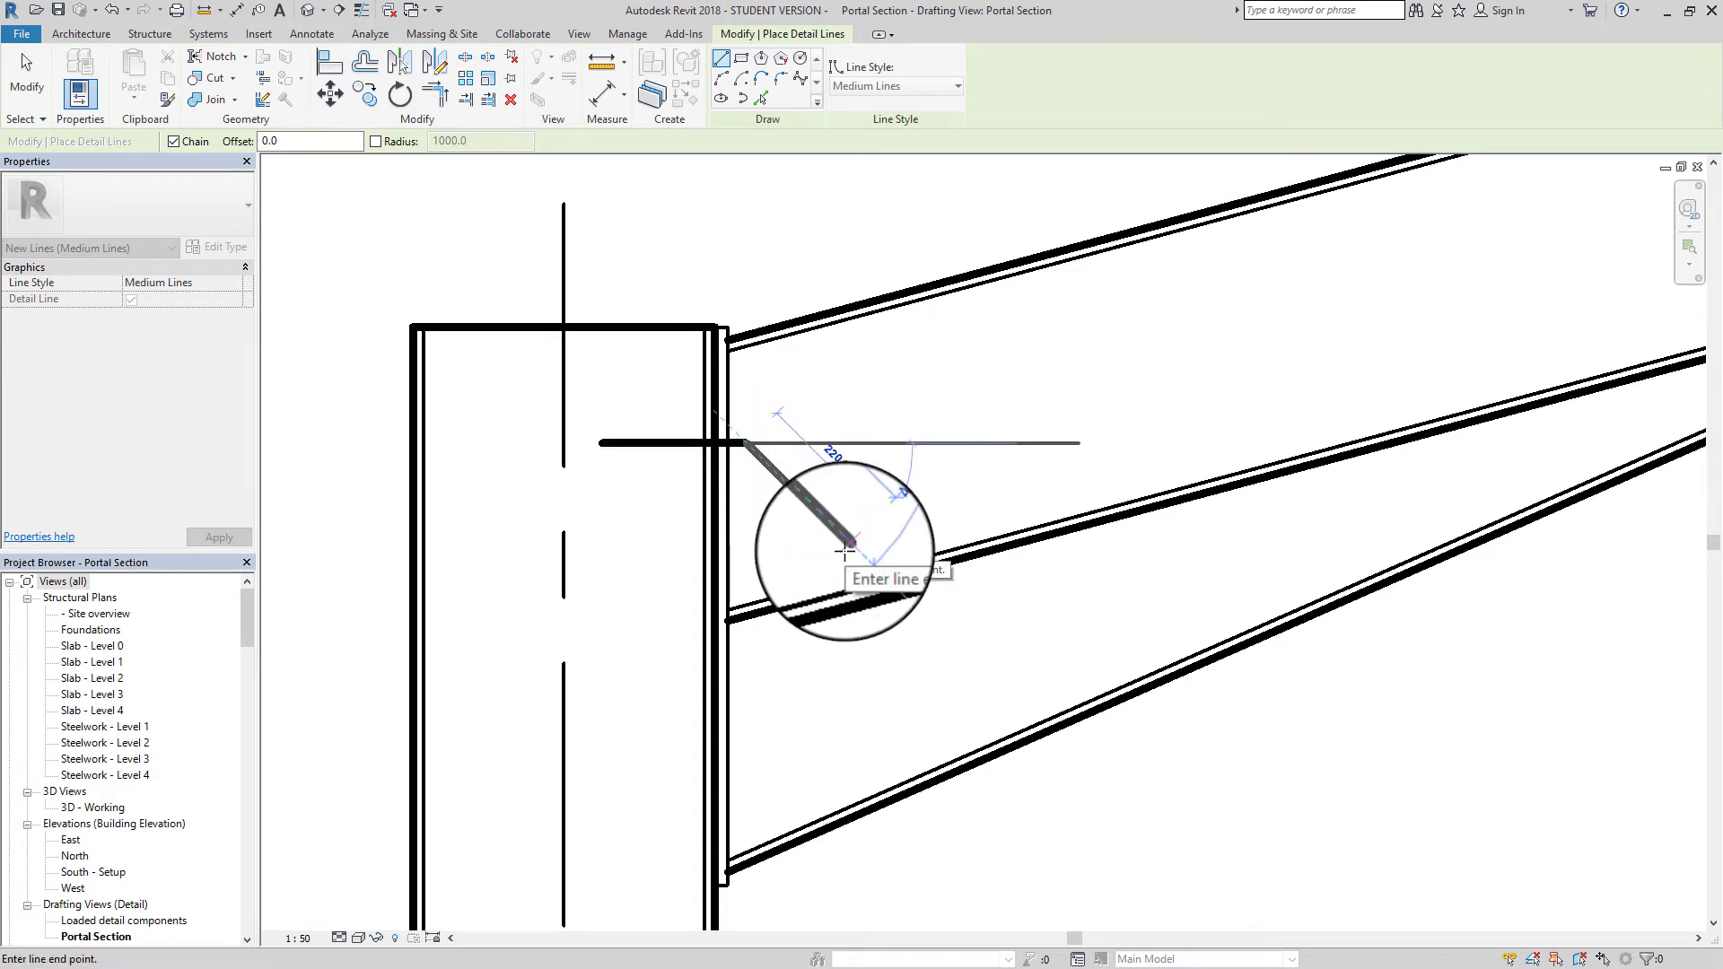
key(Escape)
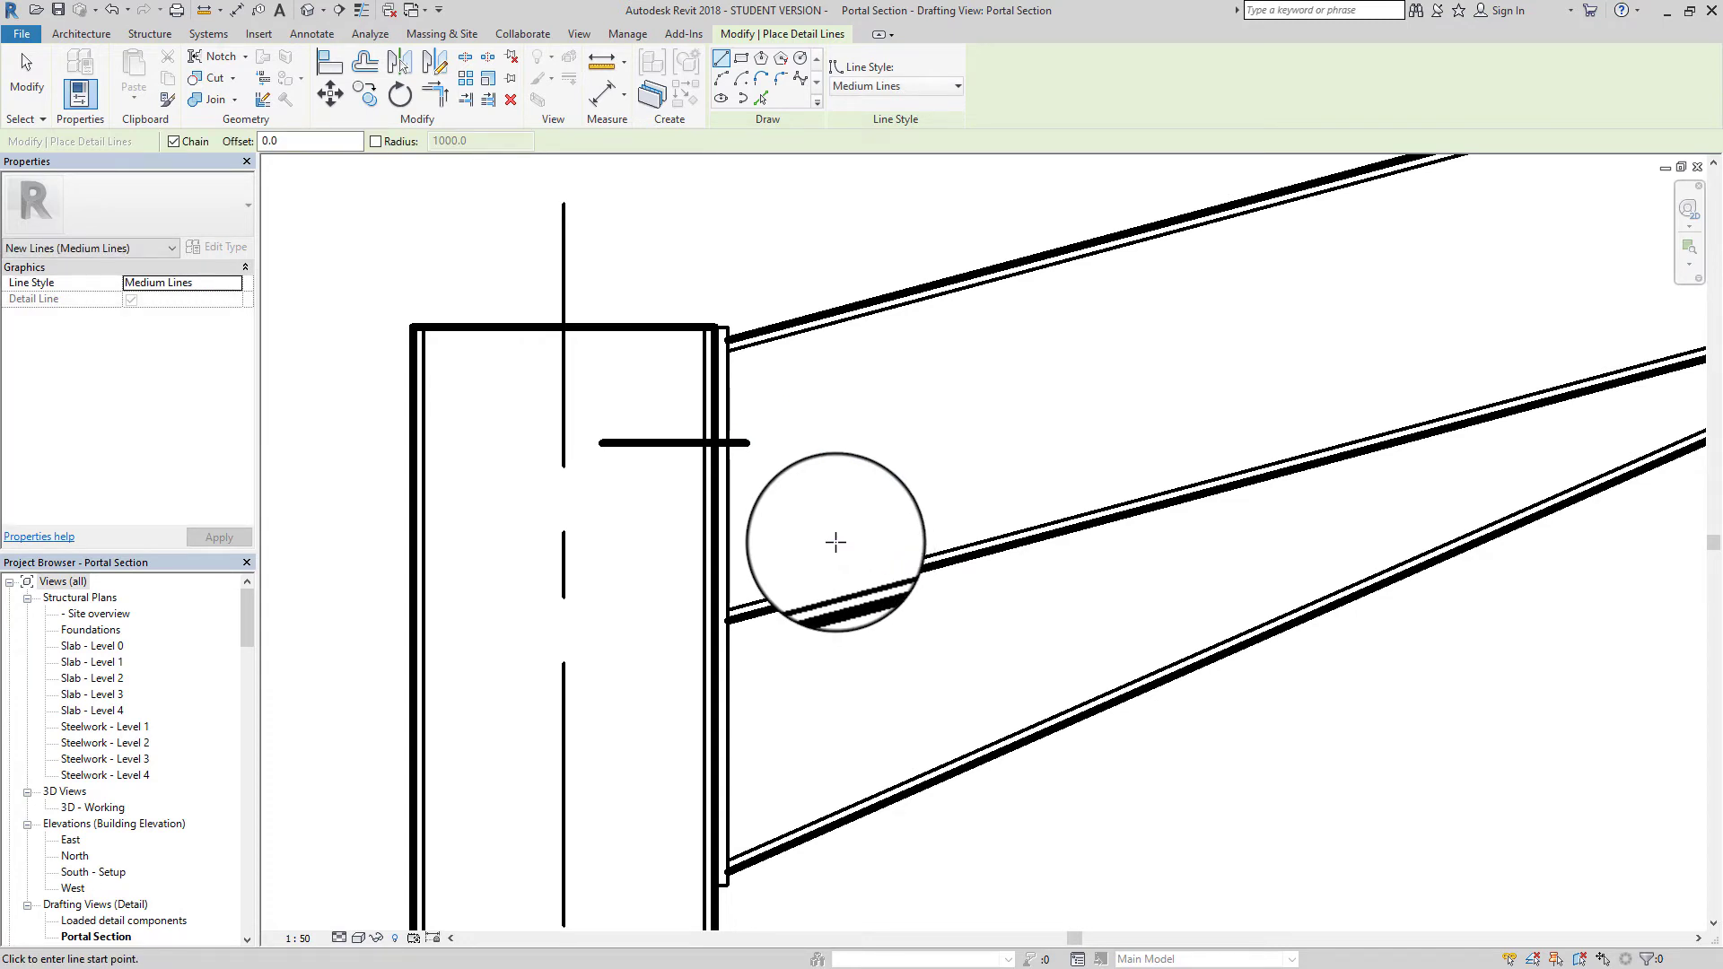
key(Escape)
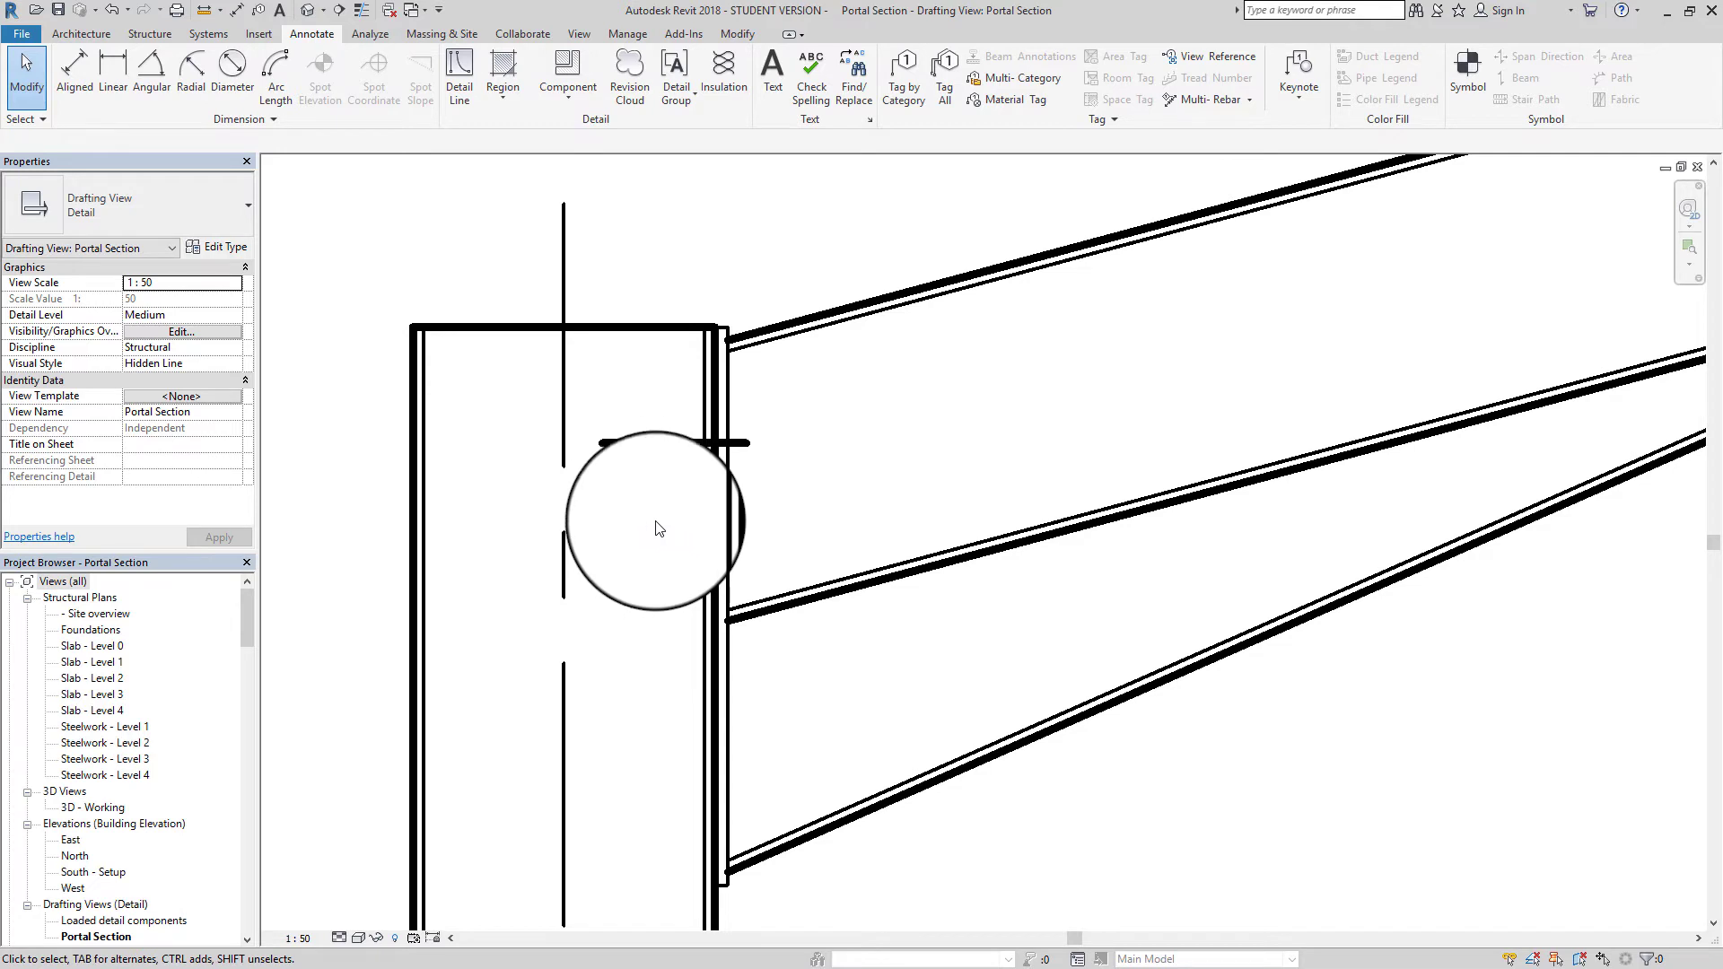
Change the line style of the short horizontal line through the end plate to Thin Lines
click(667, 443)
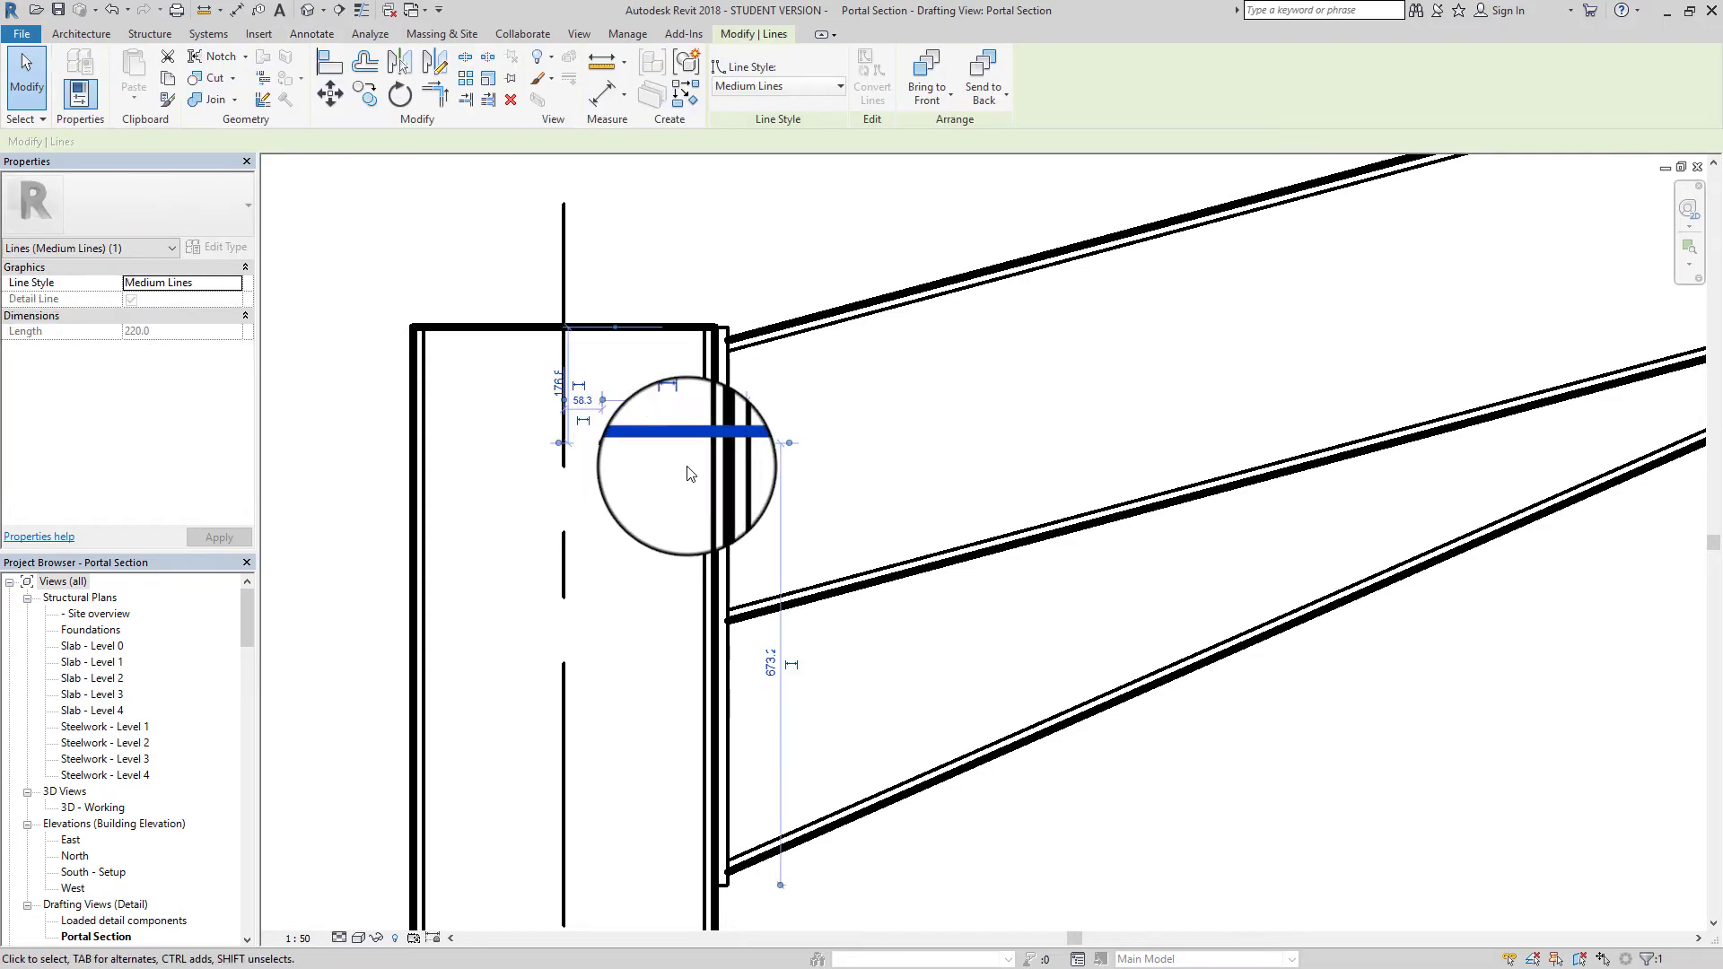
click(814, 88)
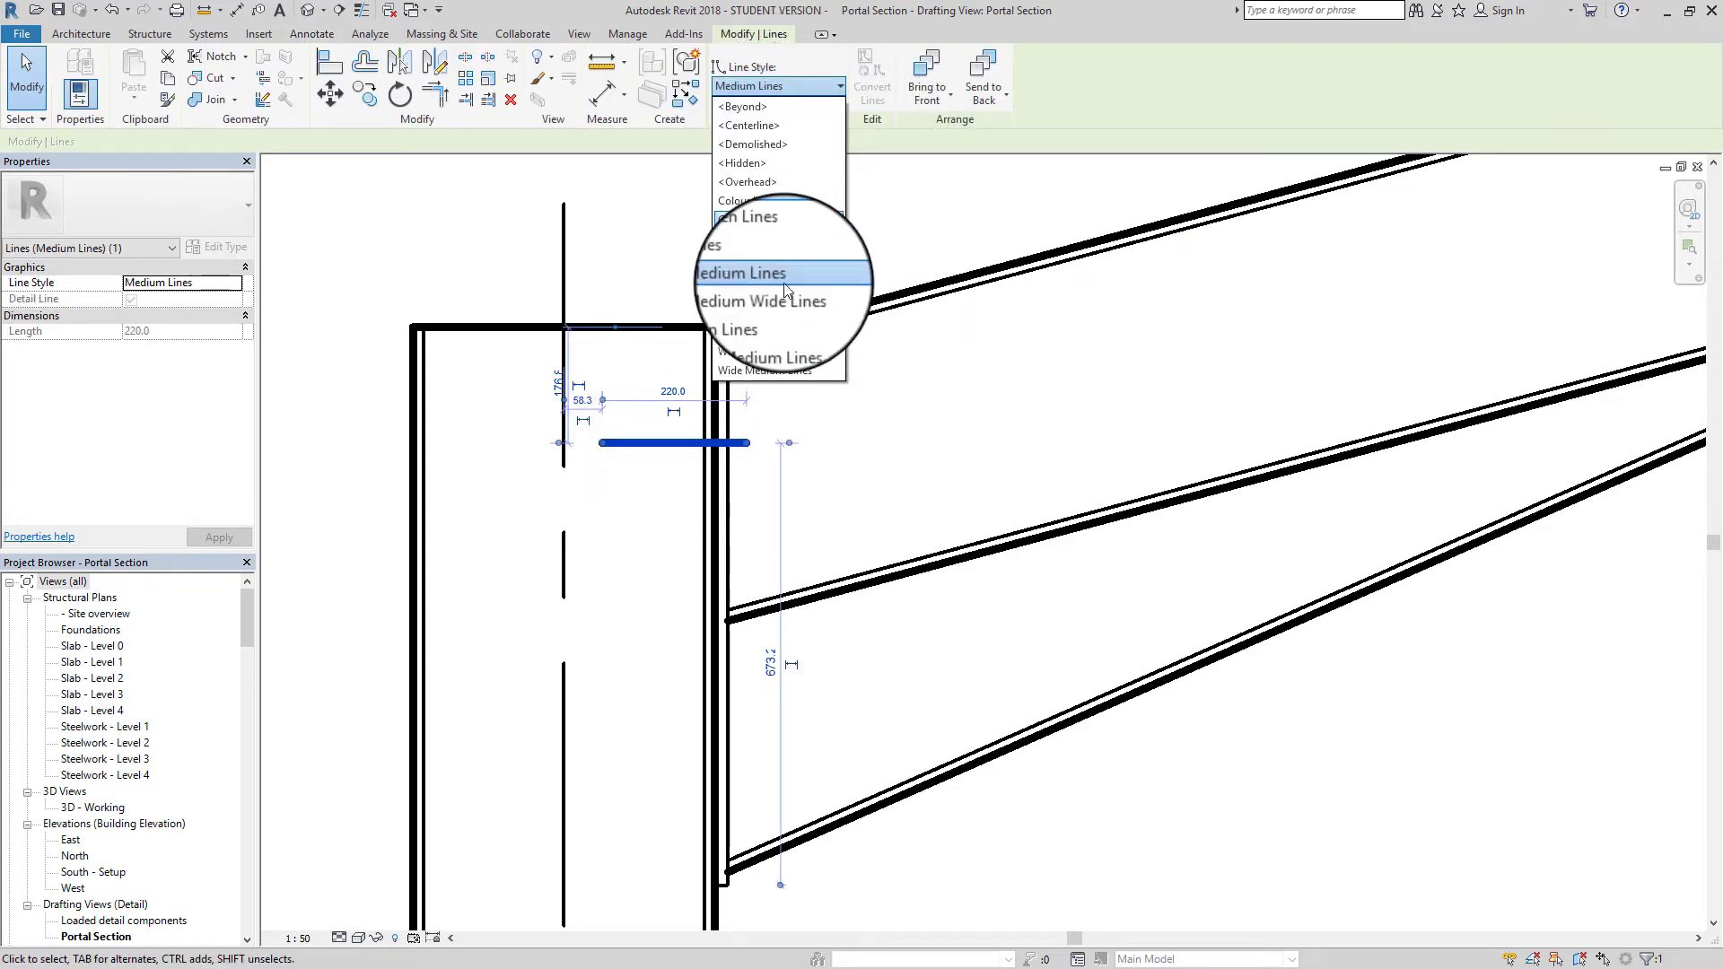
click(751, 312)
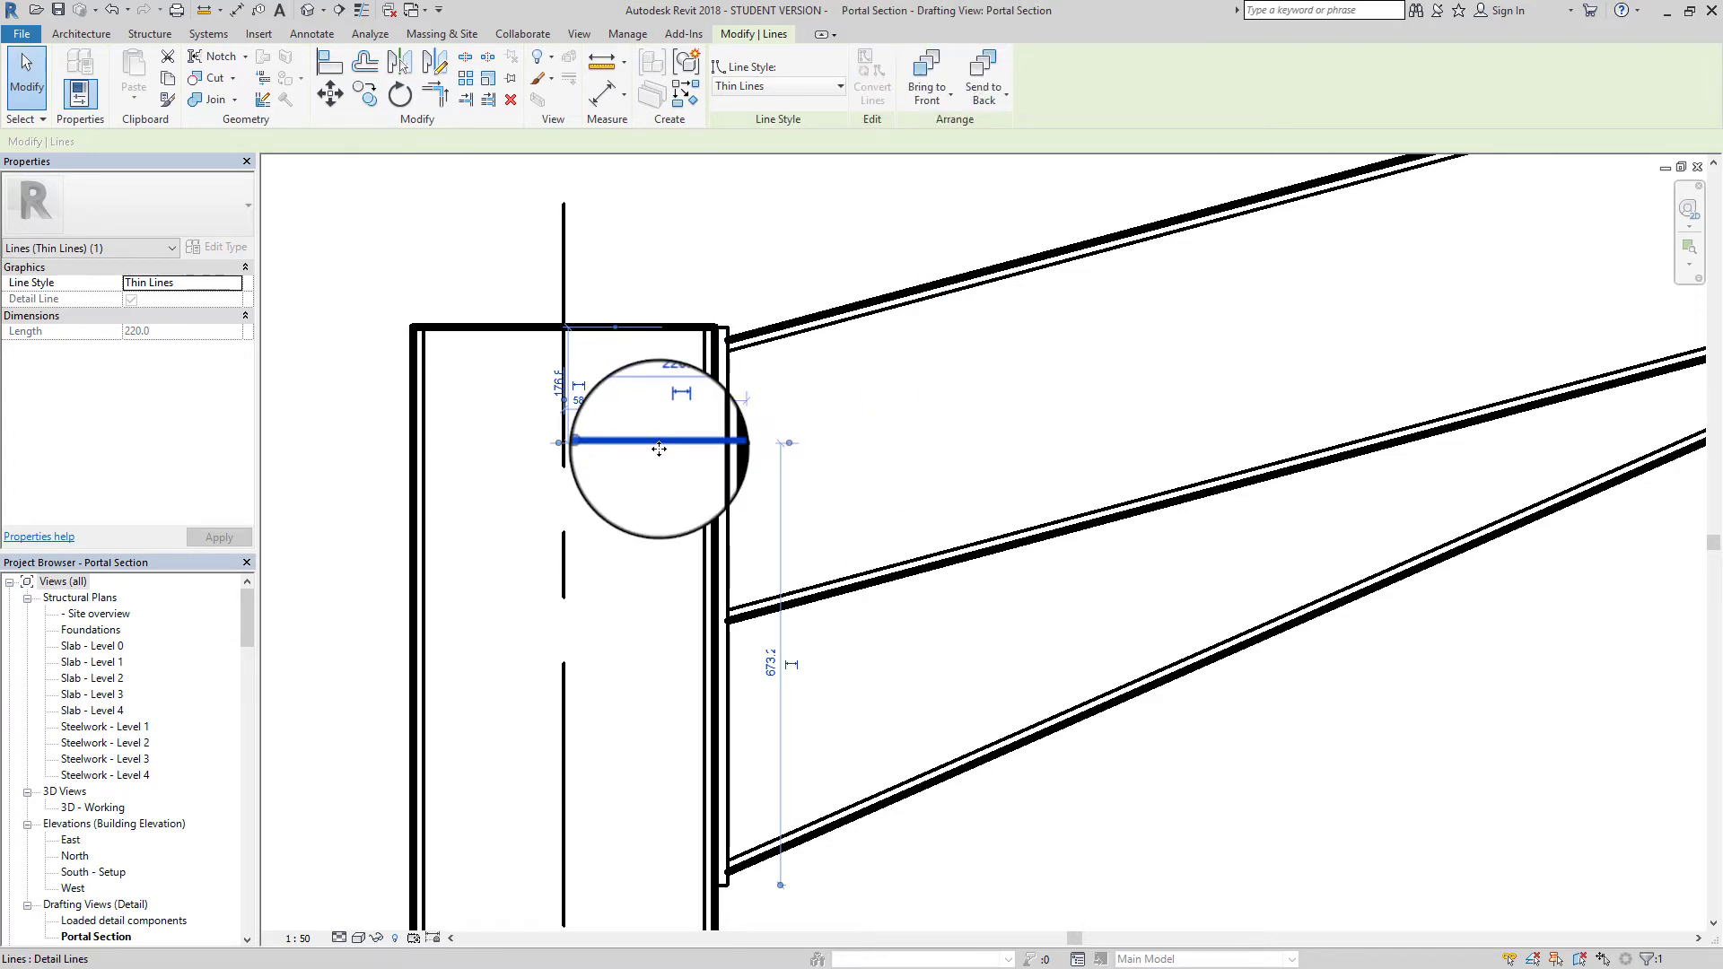
Move the short thin line by its midpoint to the top endpoint of the column's rafter-side thick outer edge
click(329, 94)
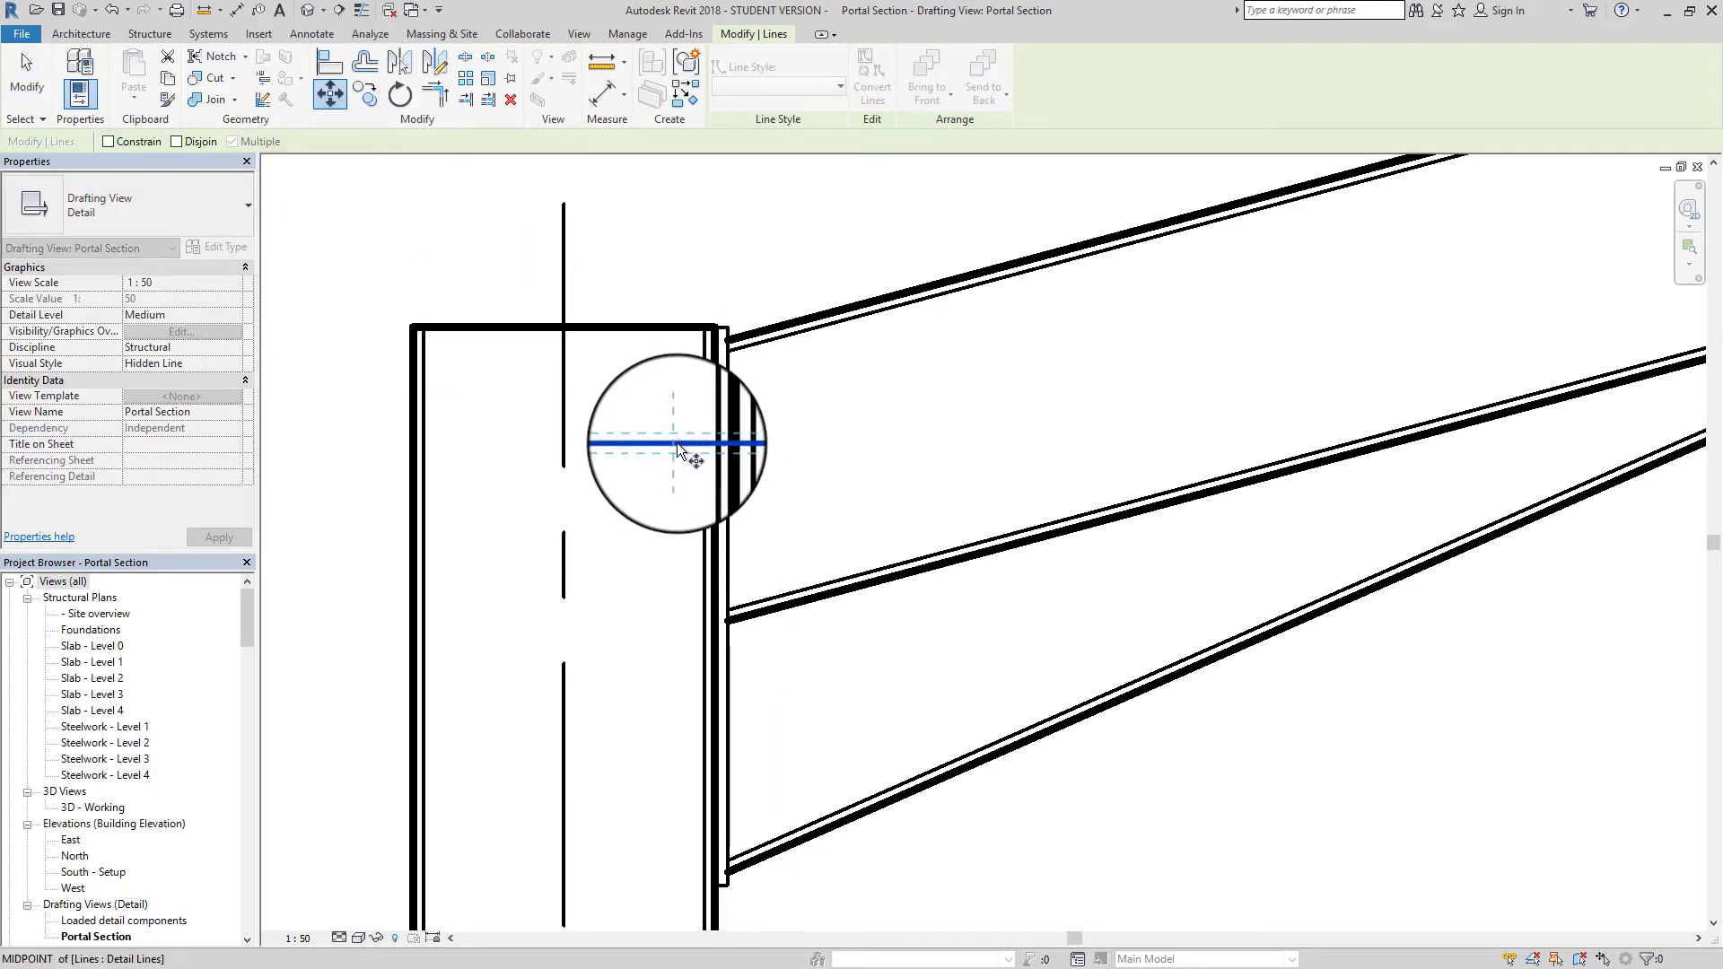
click(676, 444)
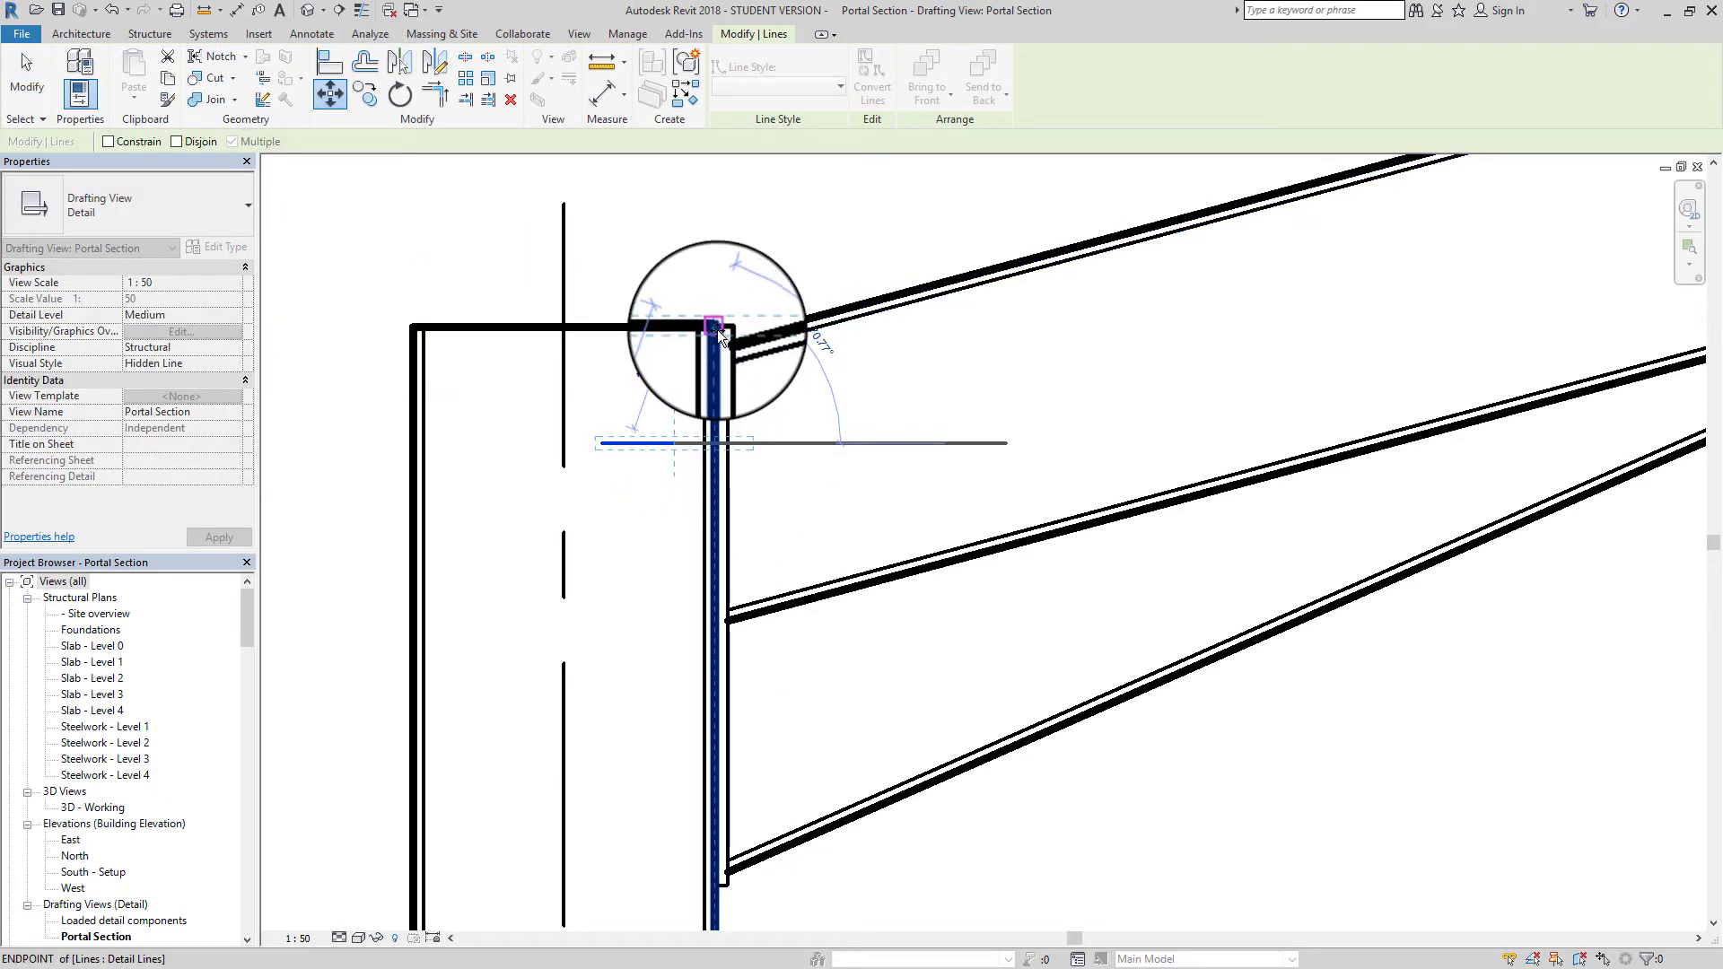
click(717, 330)
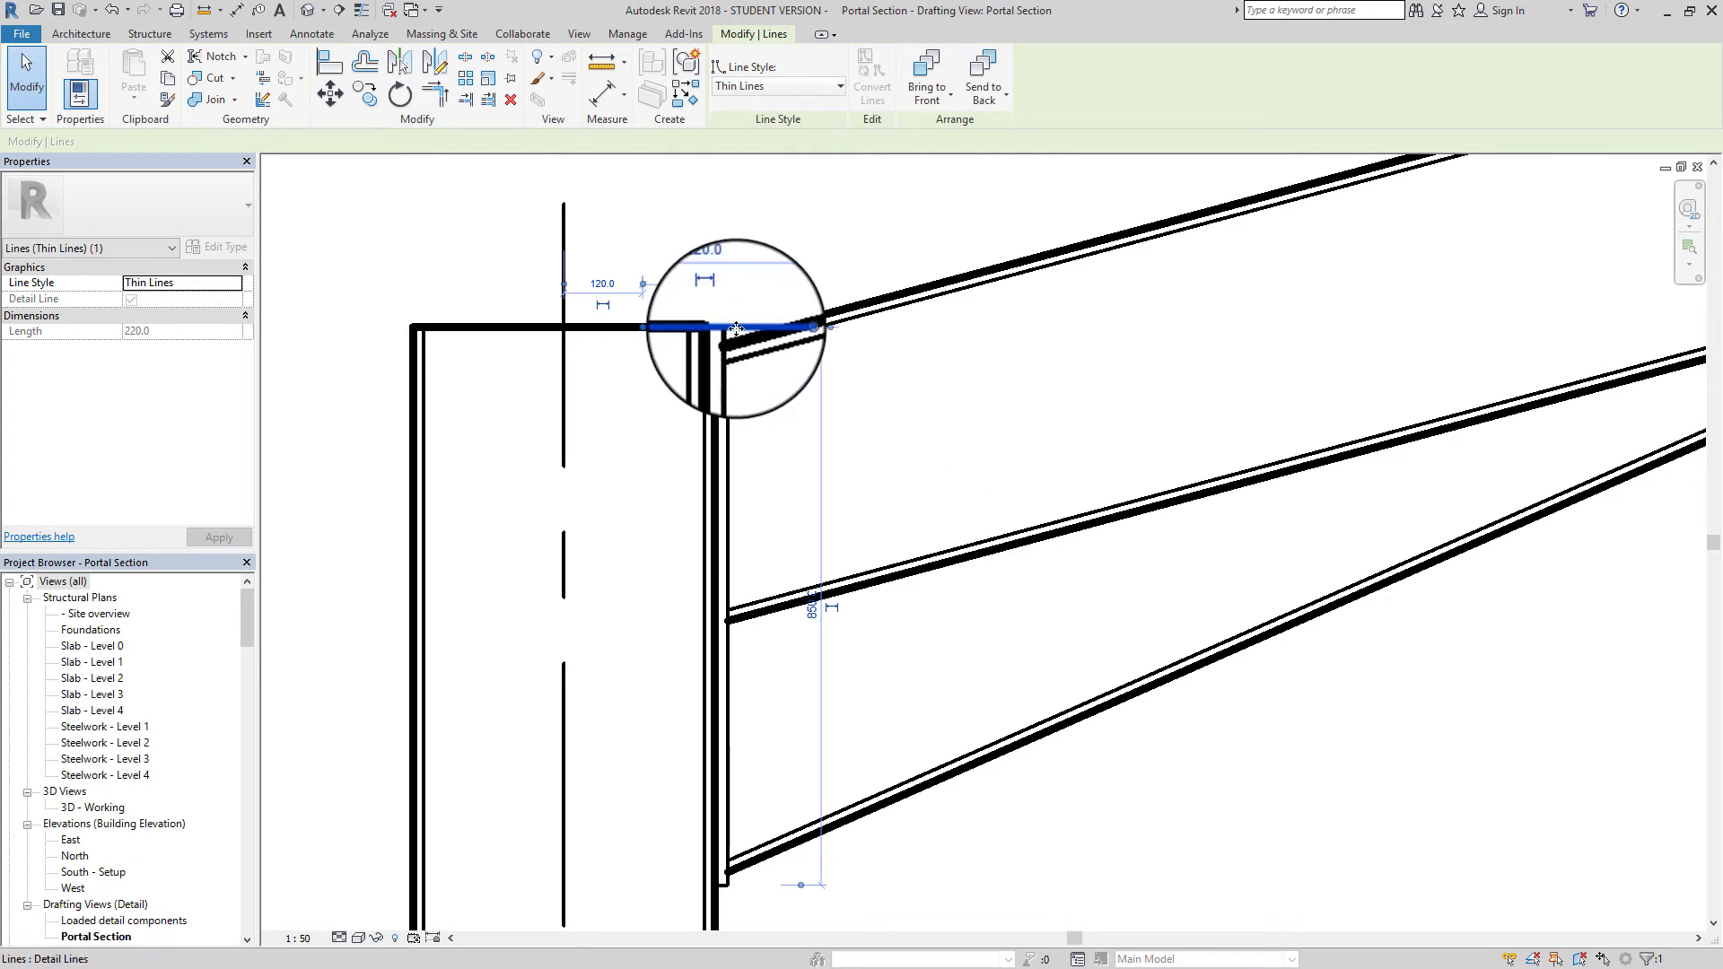
Move the 220 mm thin horizontal line at the column's top corner down by 80 mm
click(331, 94)
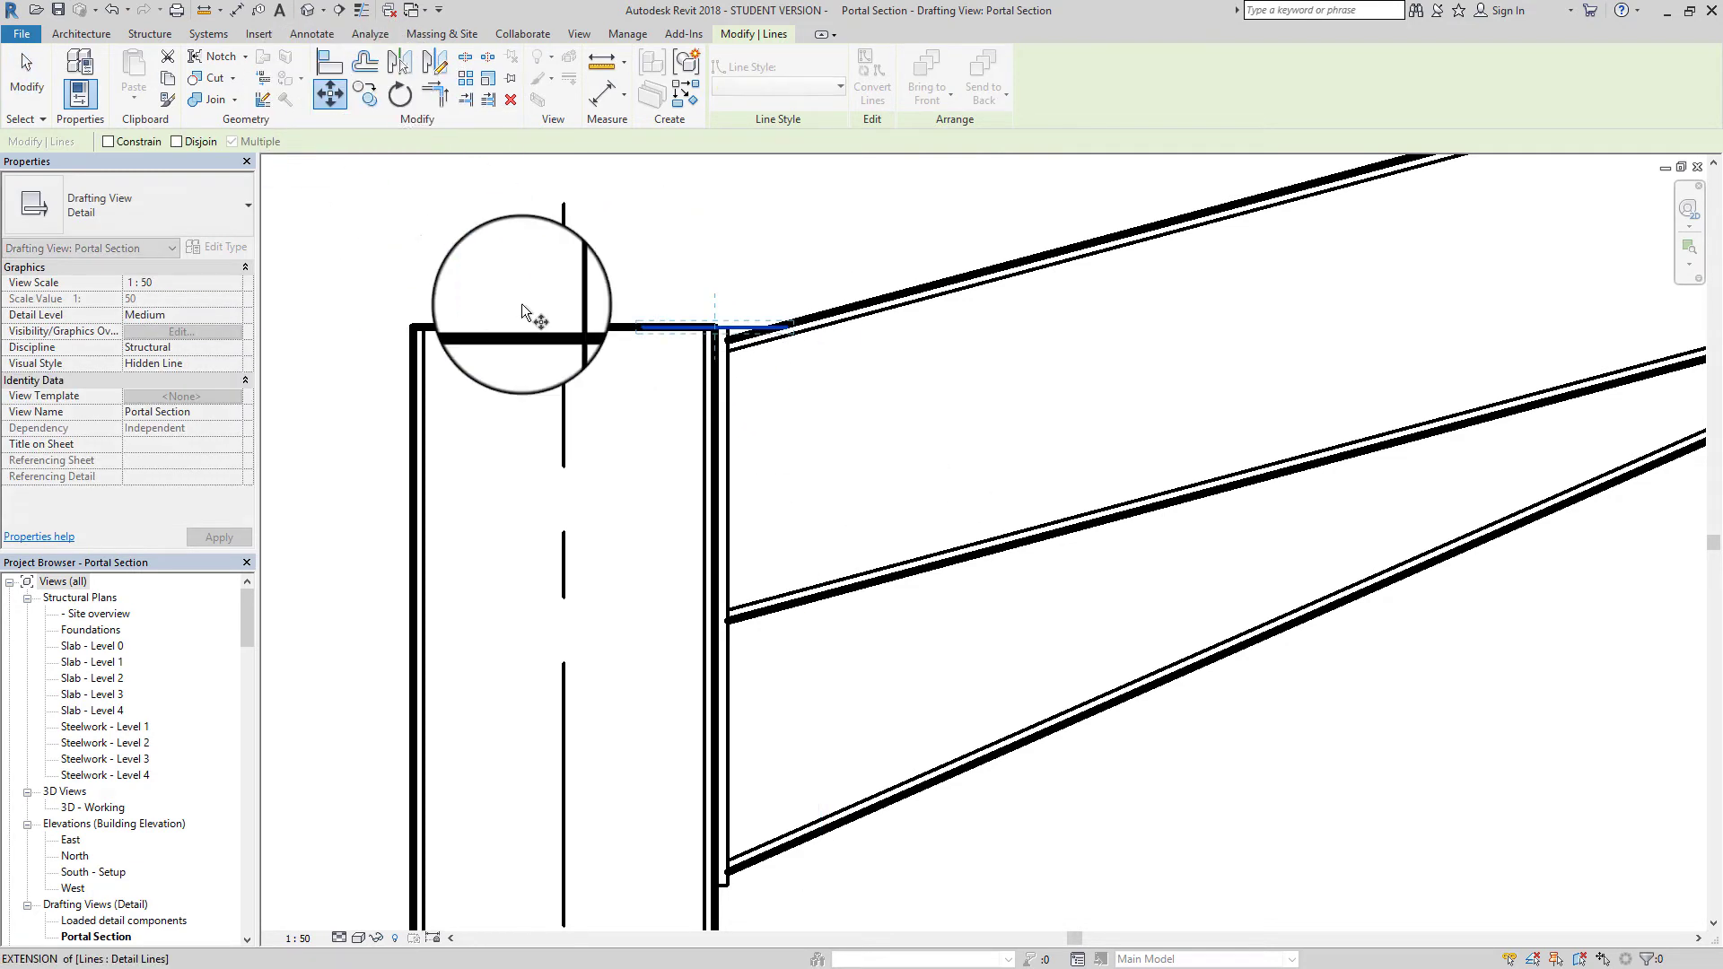
click(714, 325)
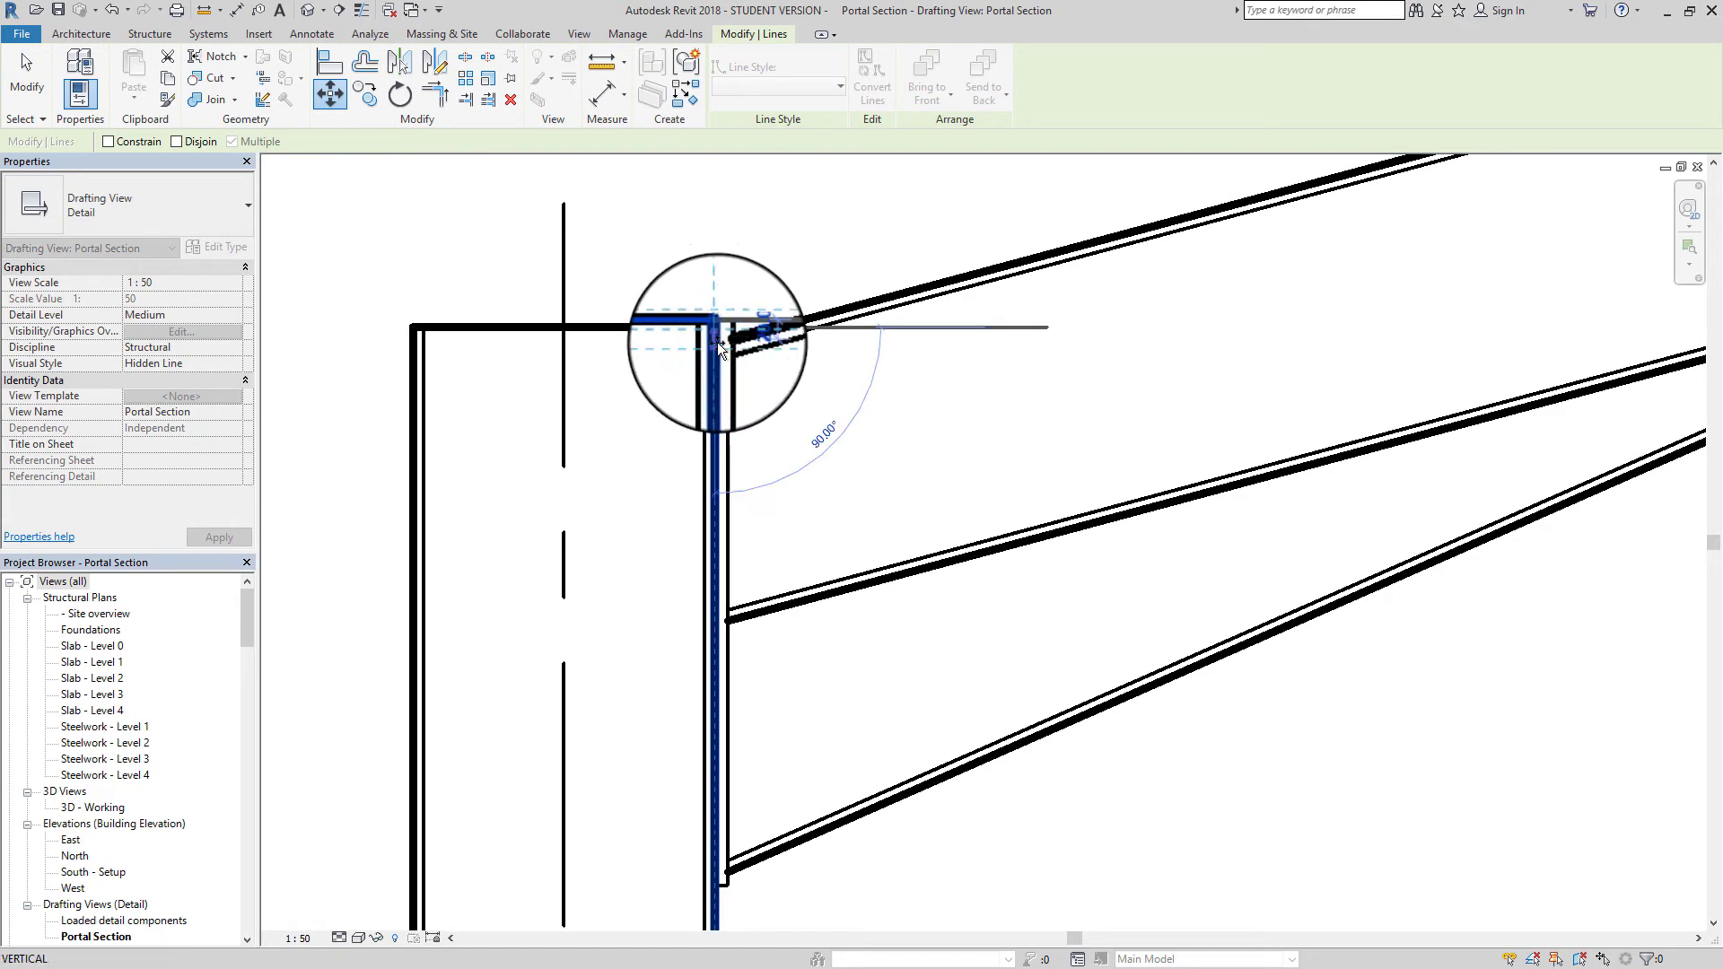
click(715, 460)
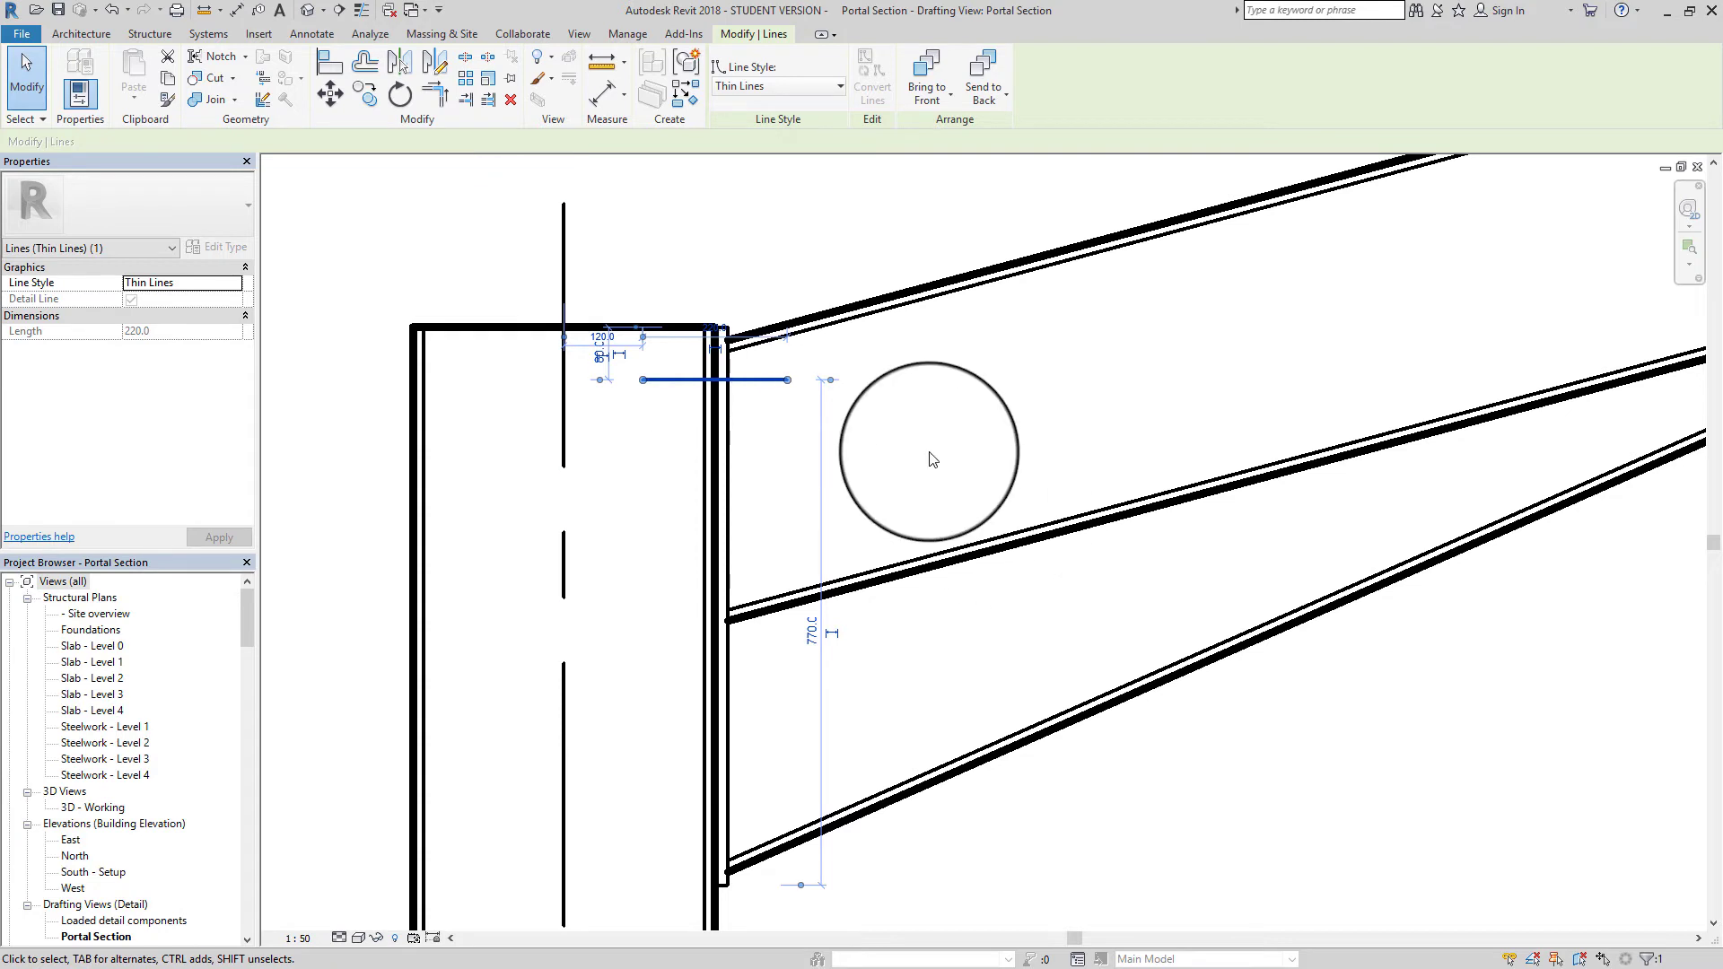
key(Escape)
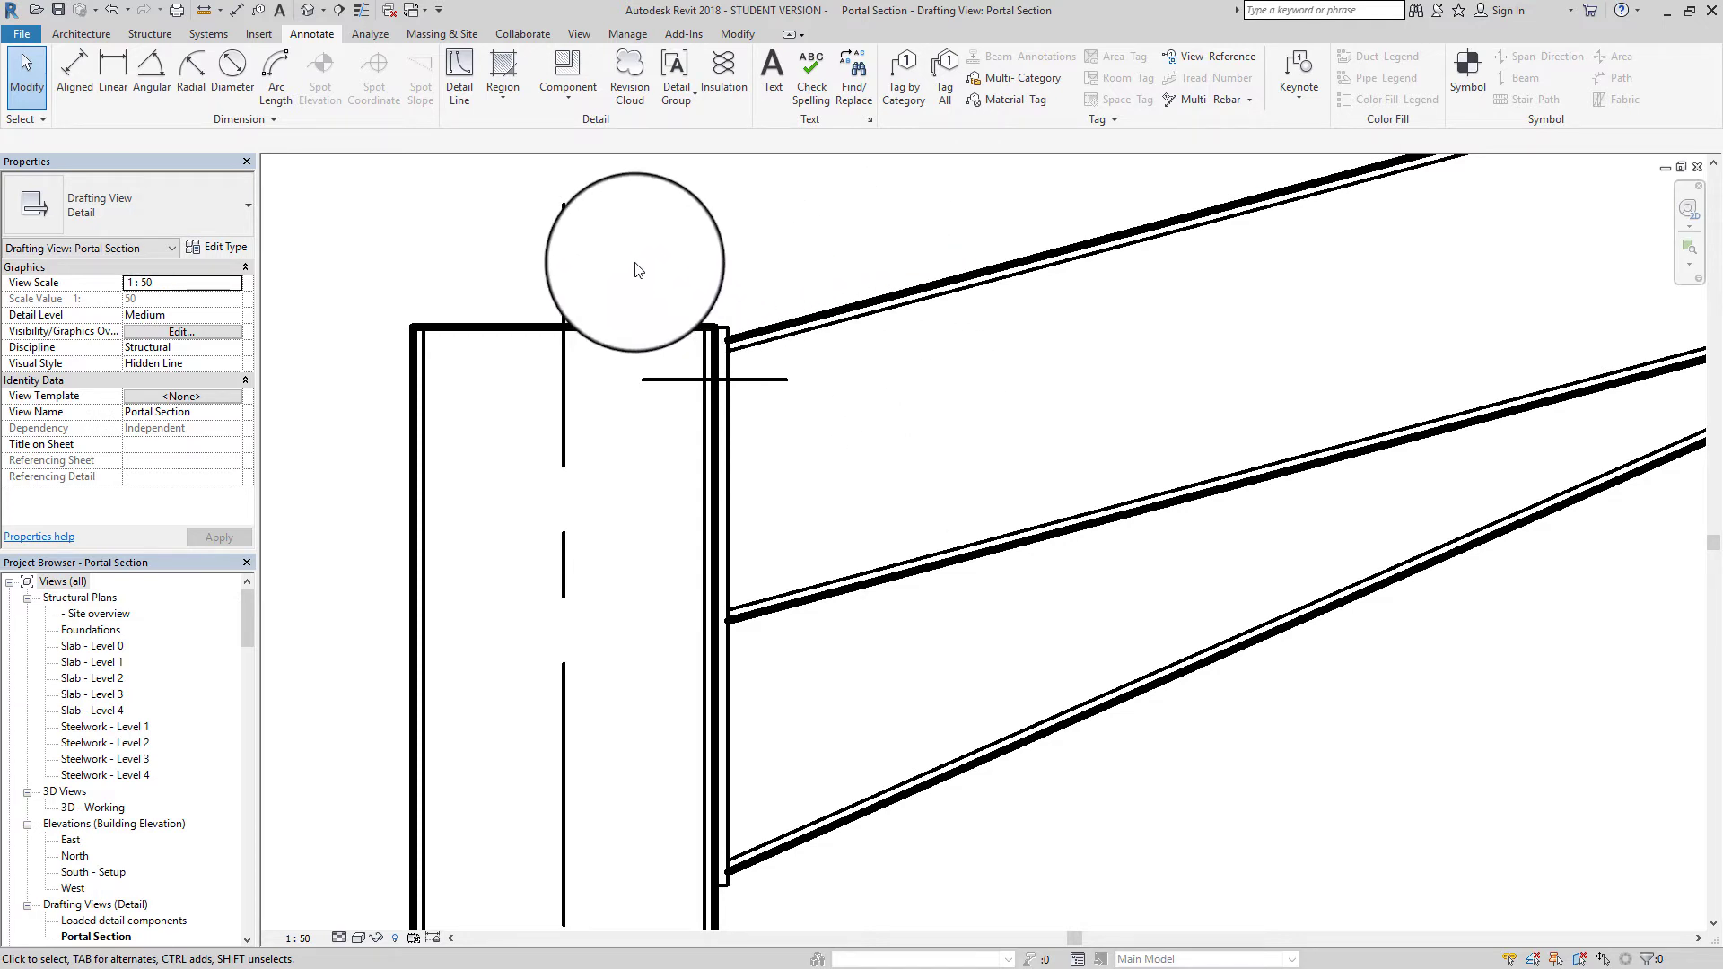
Sketch a 100 × 22 mm rectangular filled region boundary with invisible lines in the space beside the short horizontal line
click(501, 70)
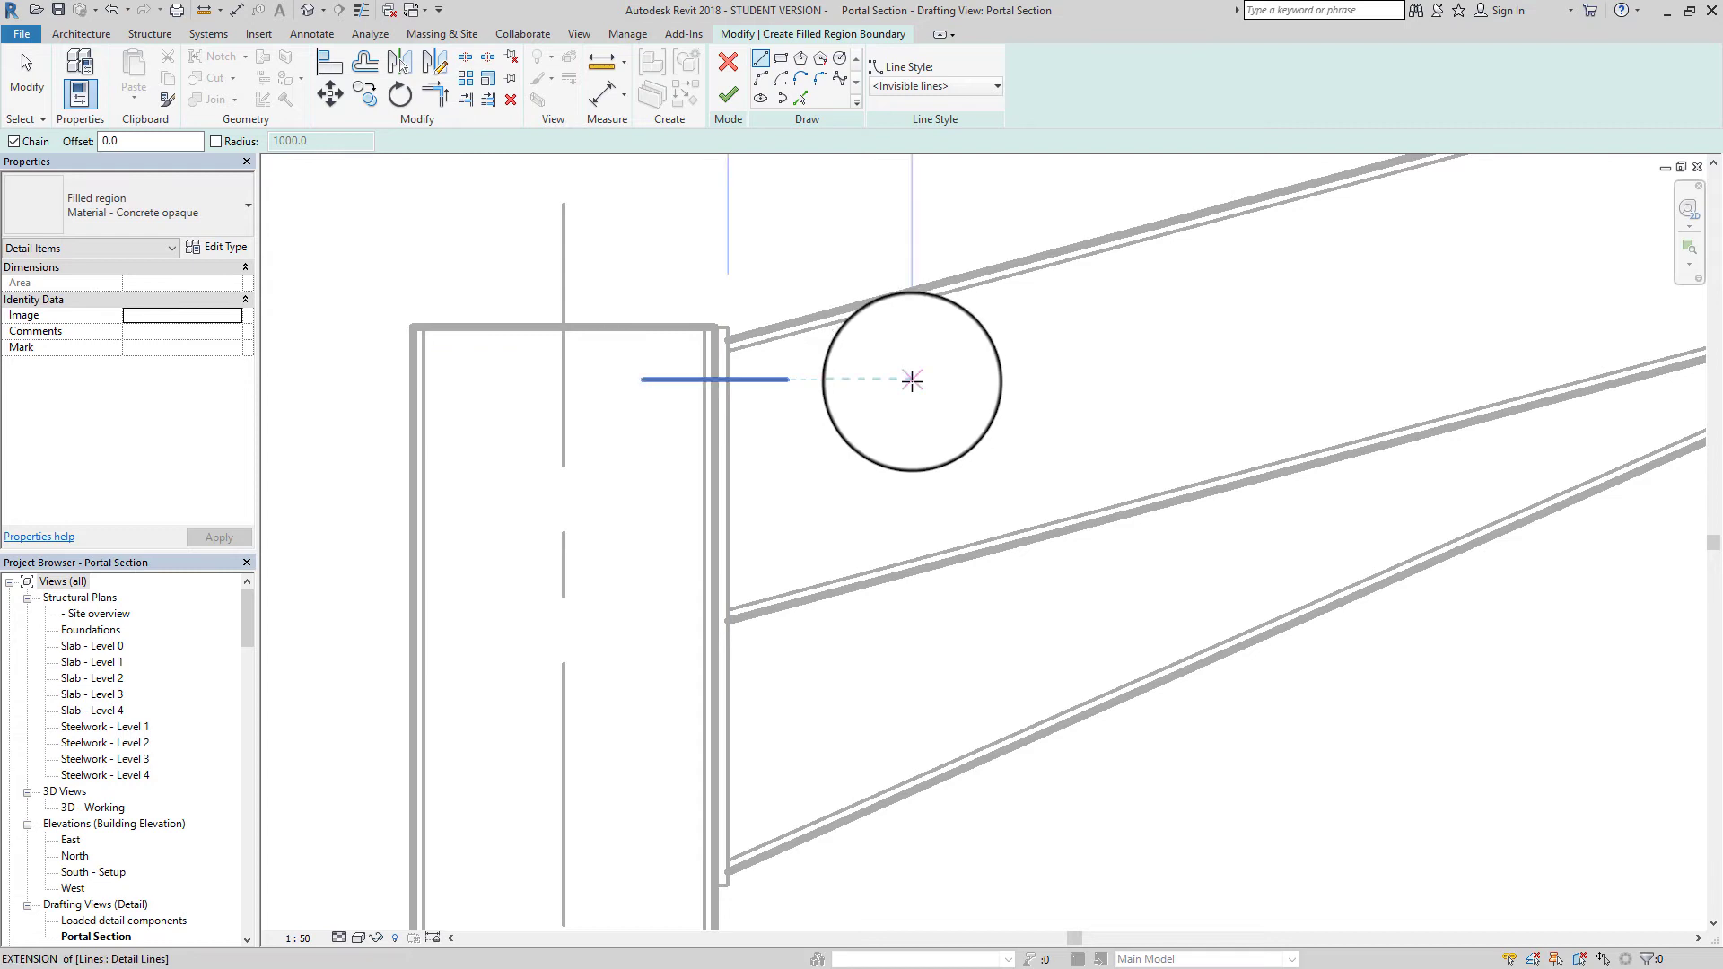
click(912, 381)
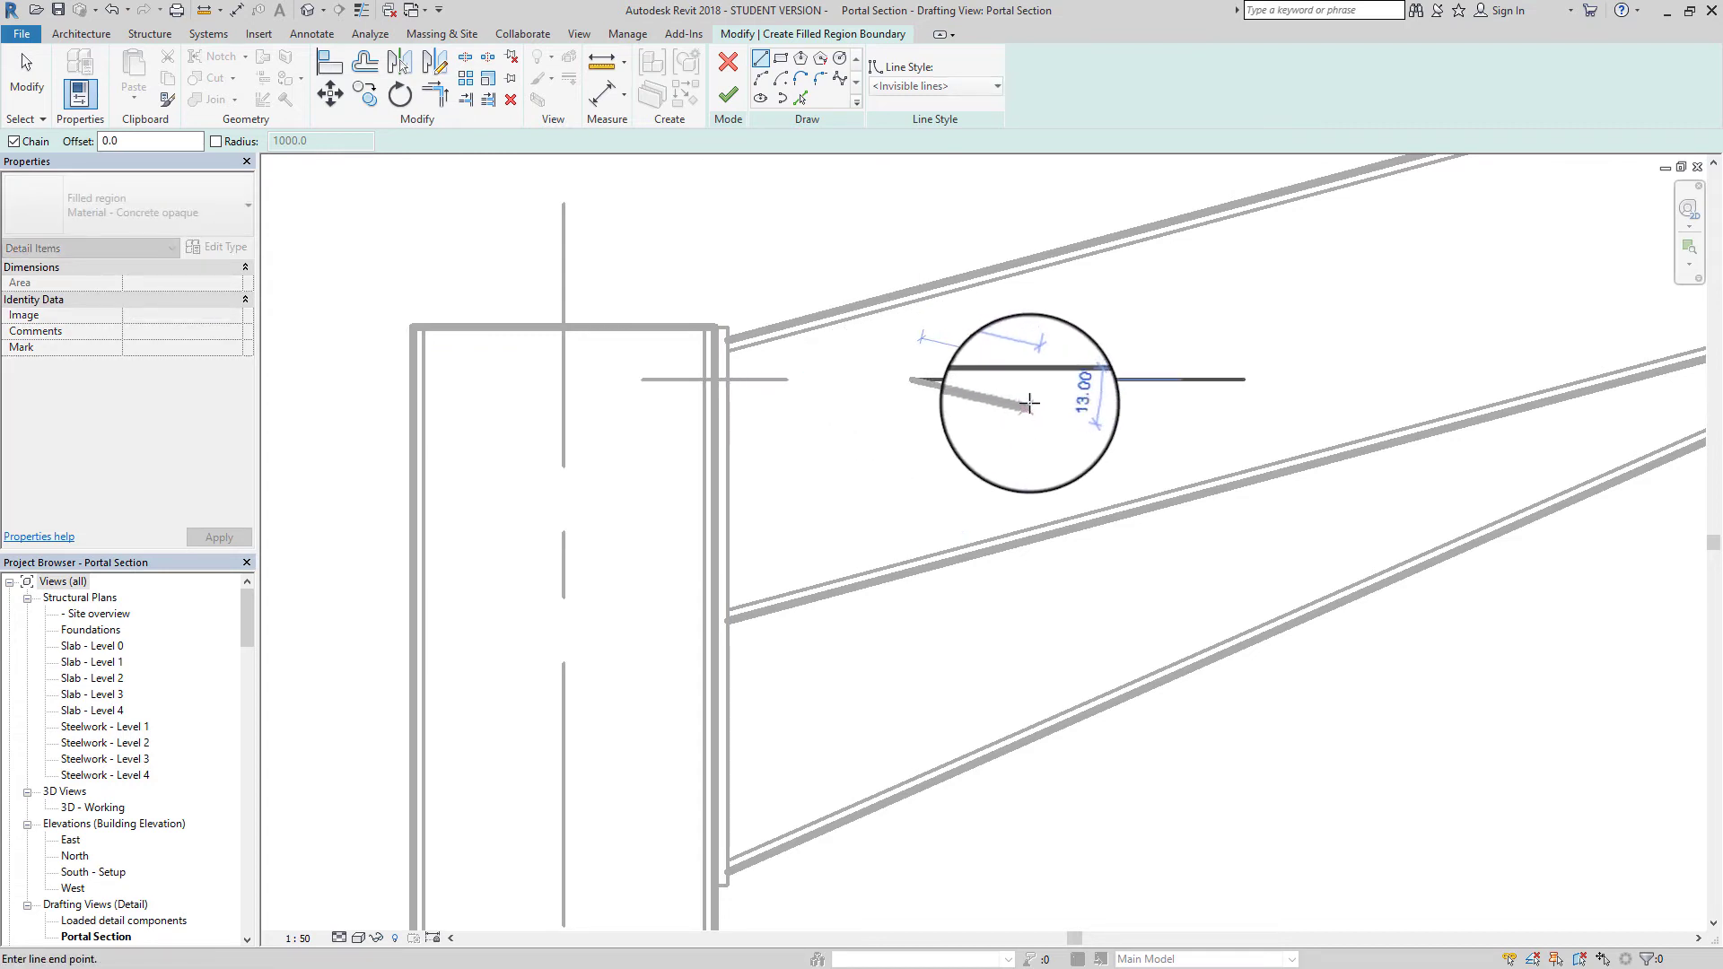
click(978, 380)
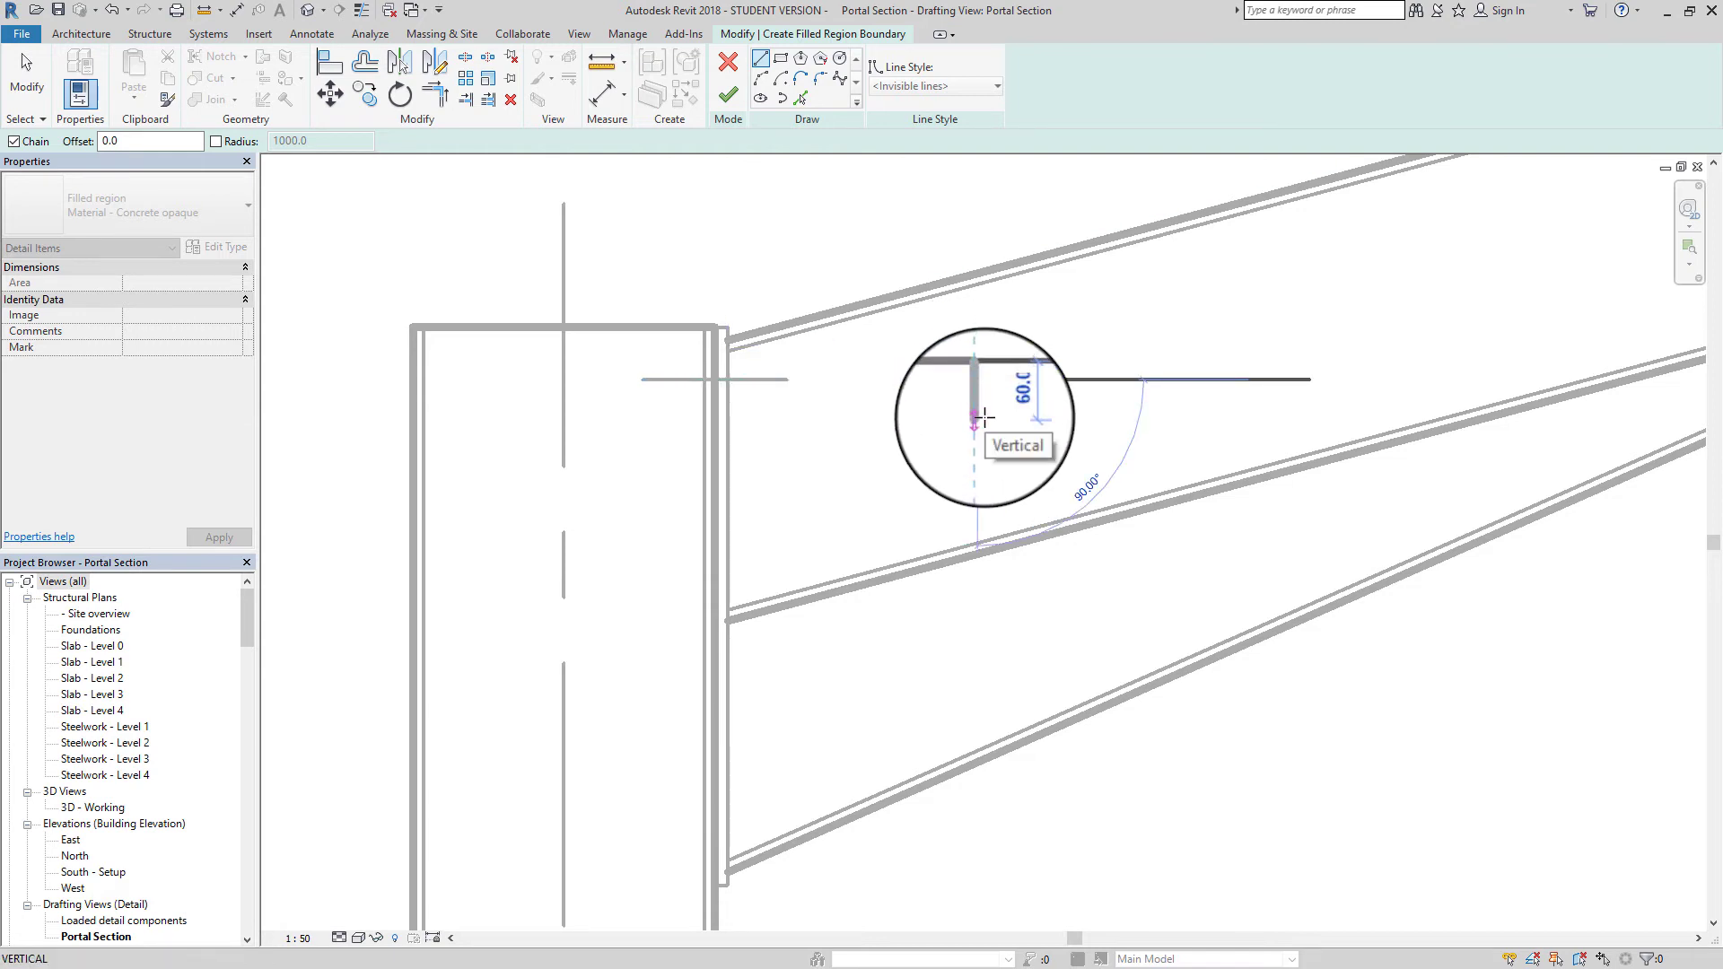
text(22)
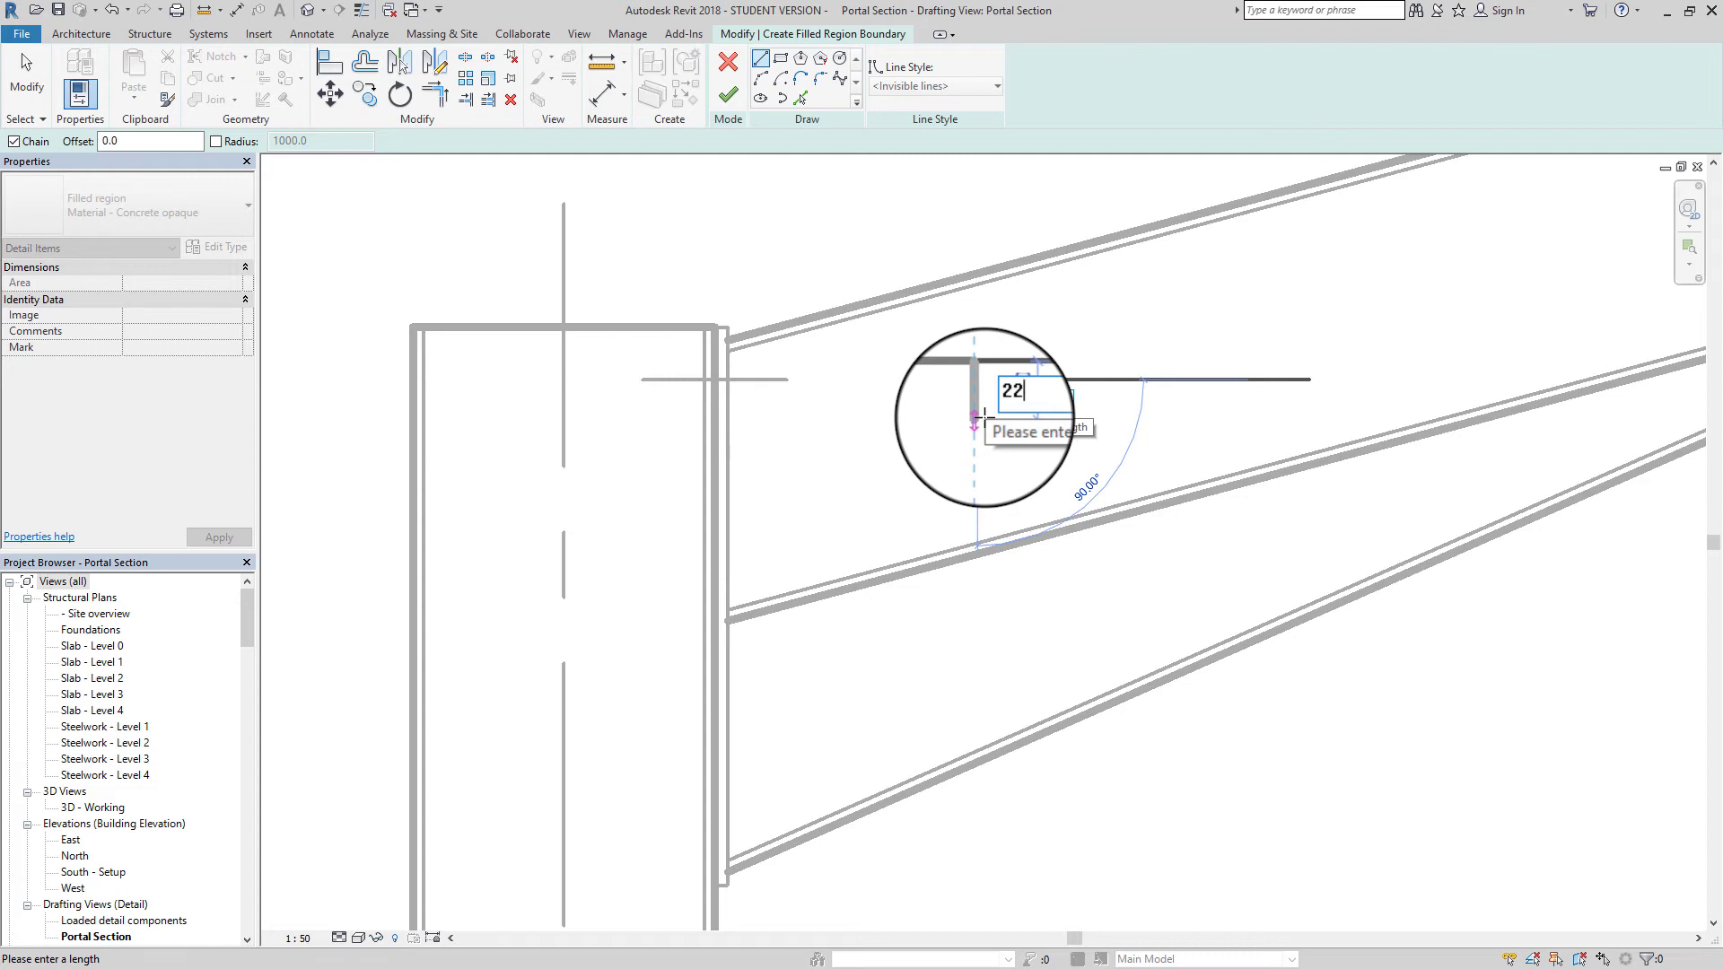
key(Return)
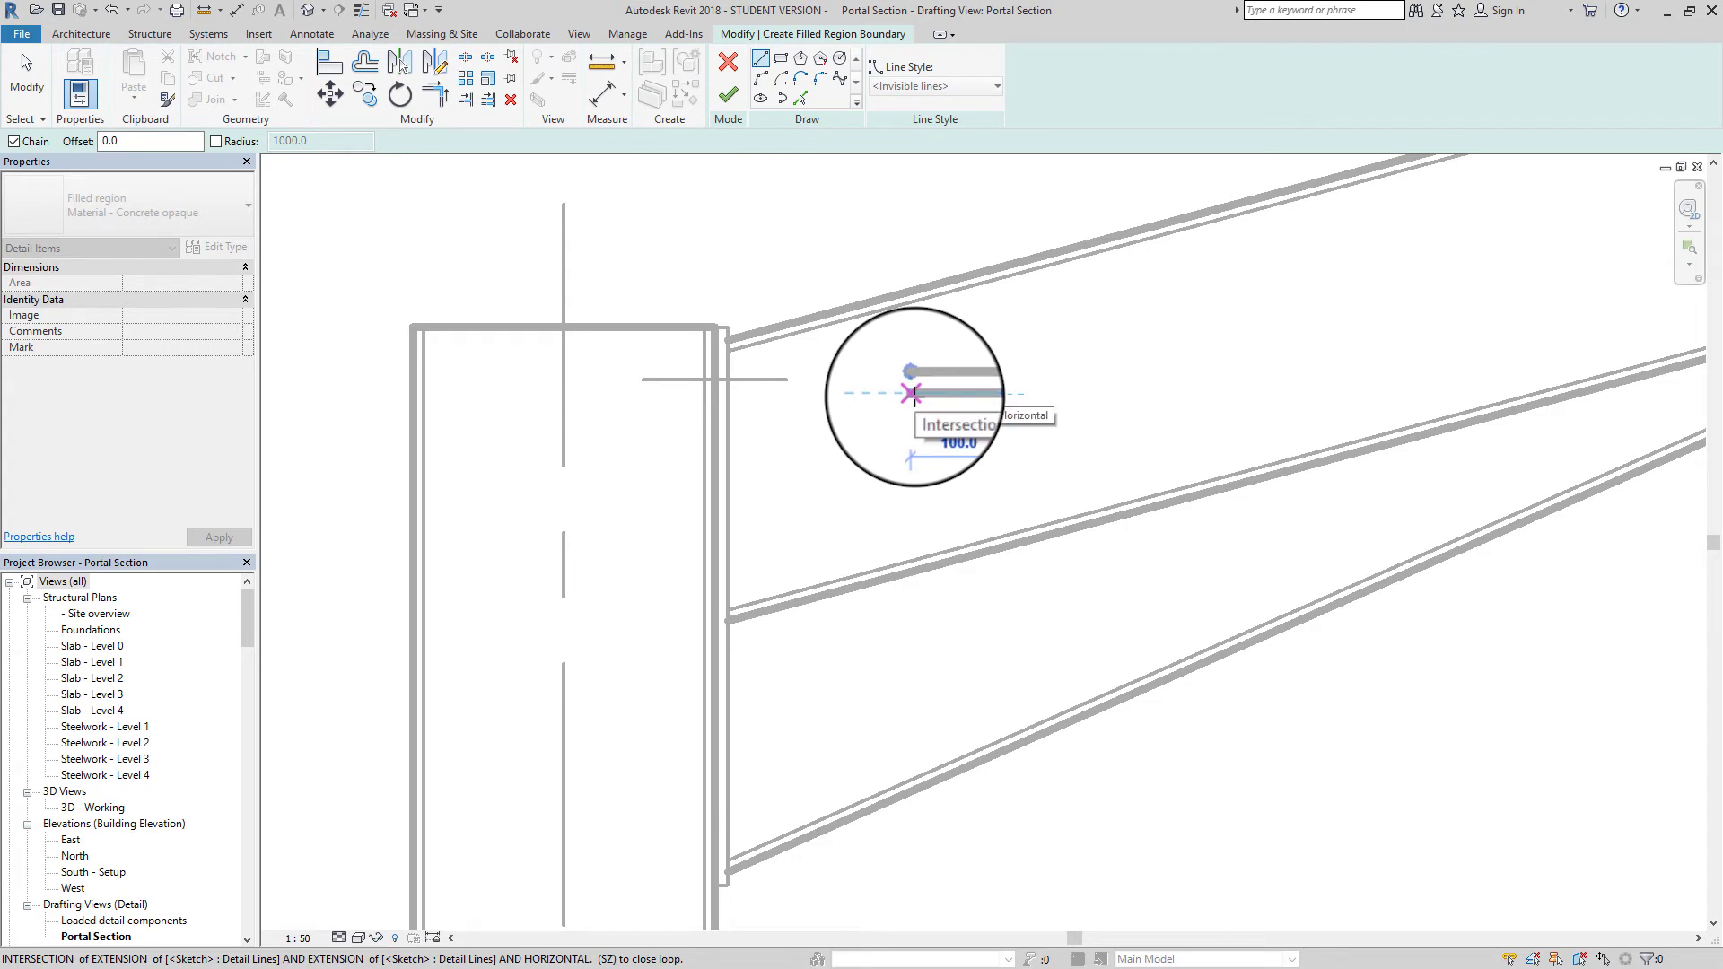
click(912, 393)
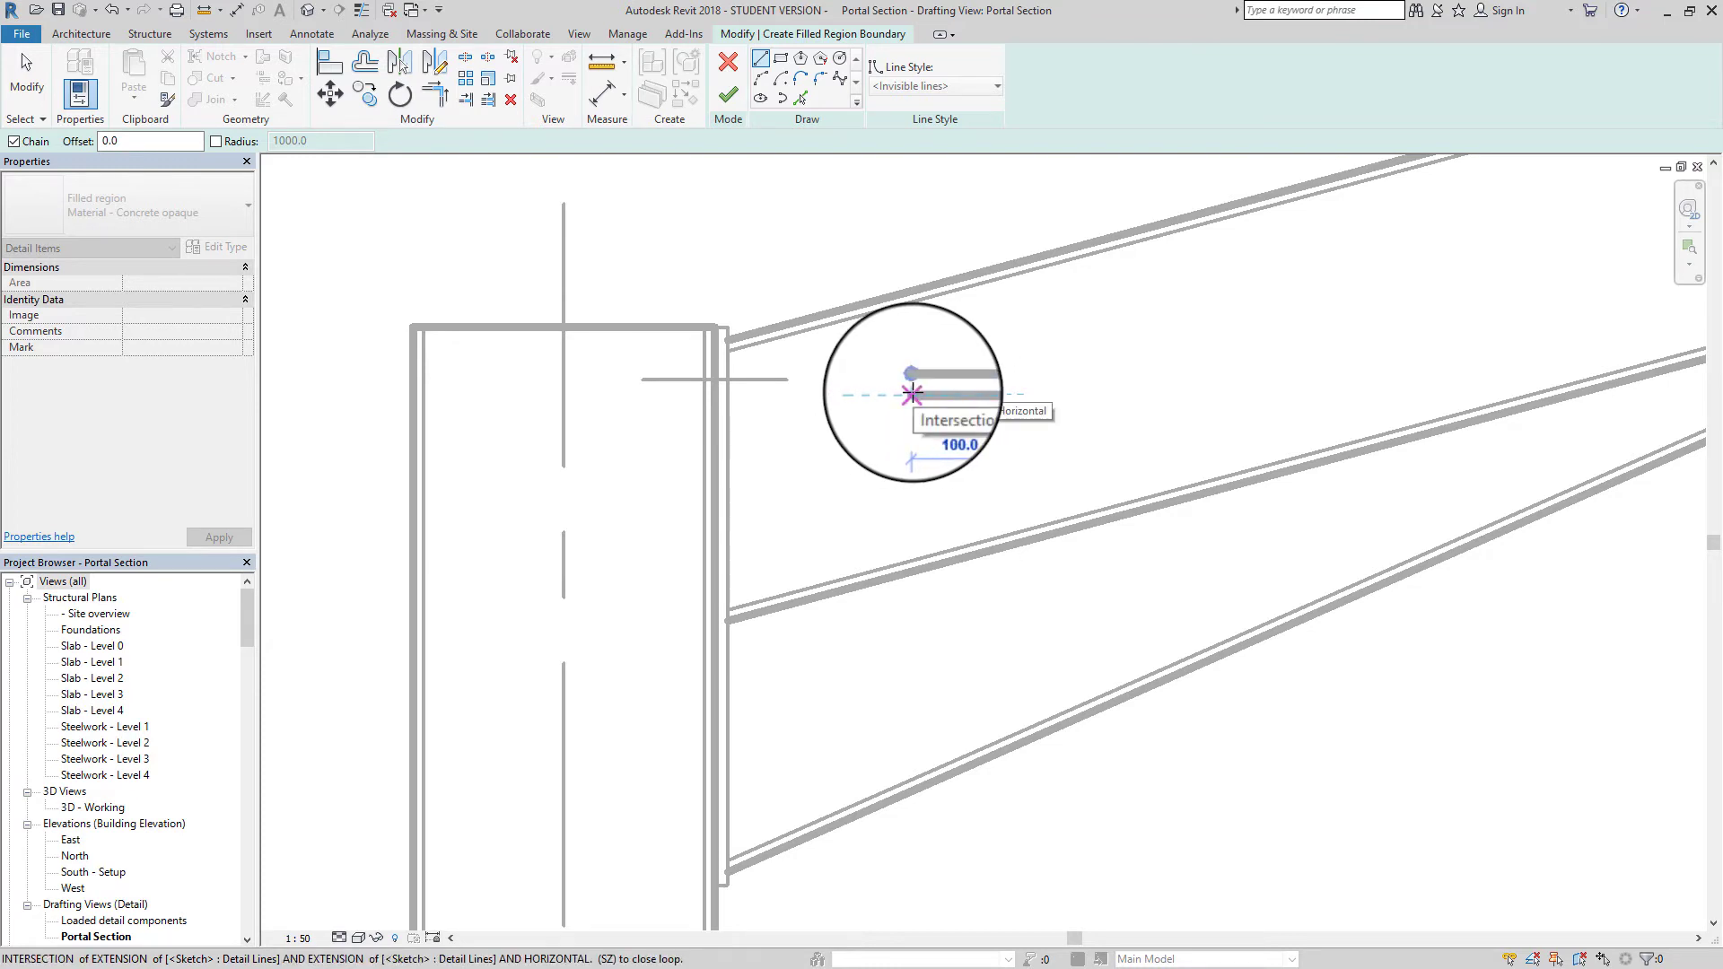
click(911, 393)
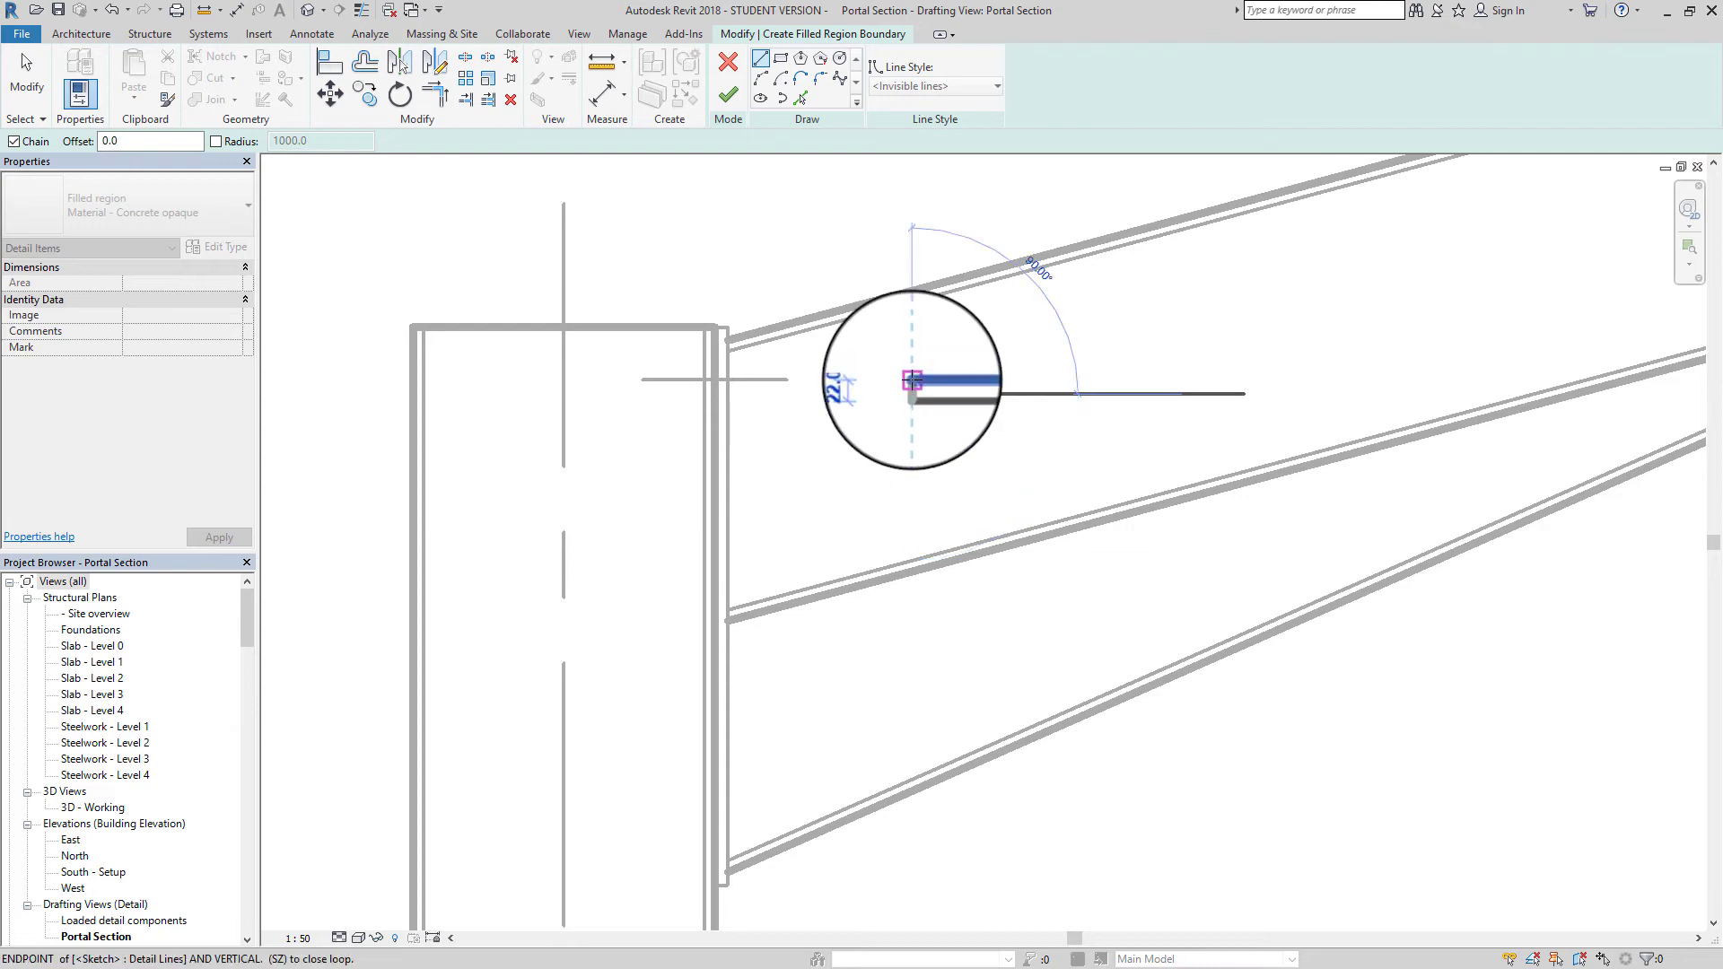
click(911, 379)
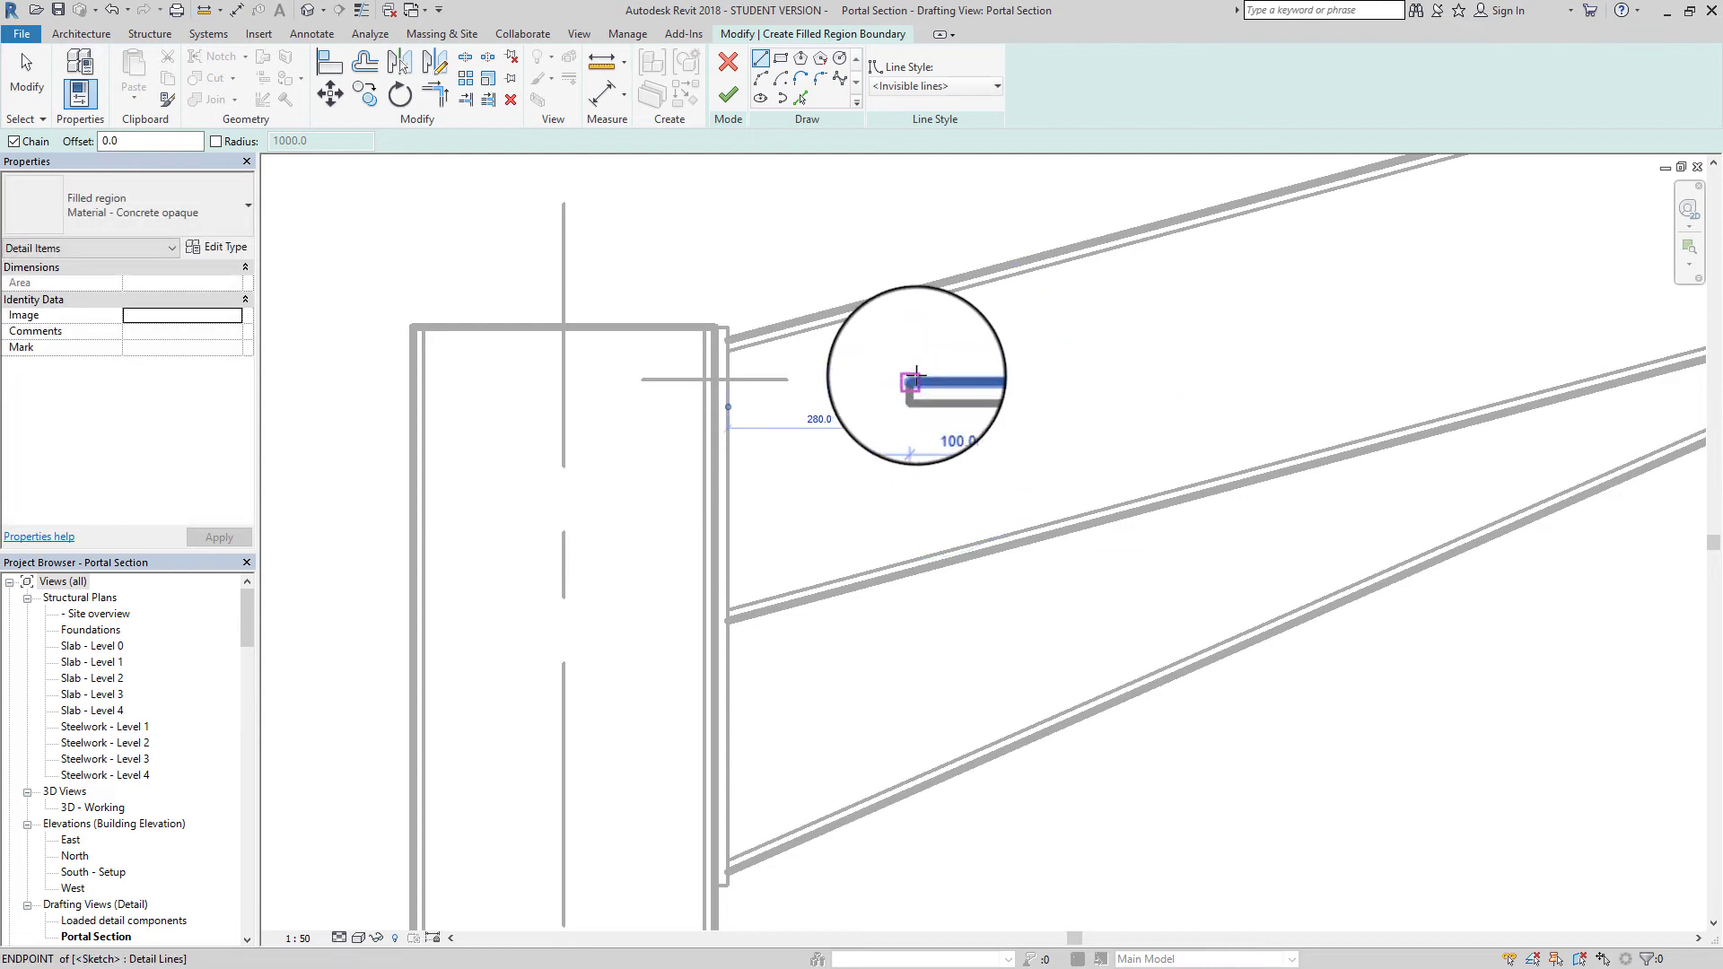
Change the filled region type to Solid colour - black and finish the region
click(121, 213)
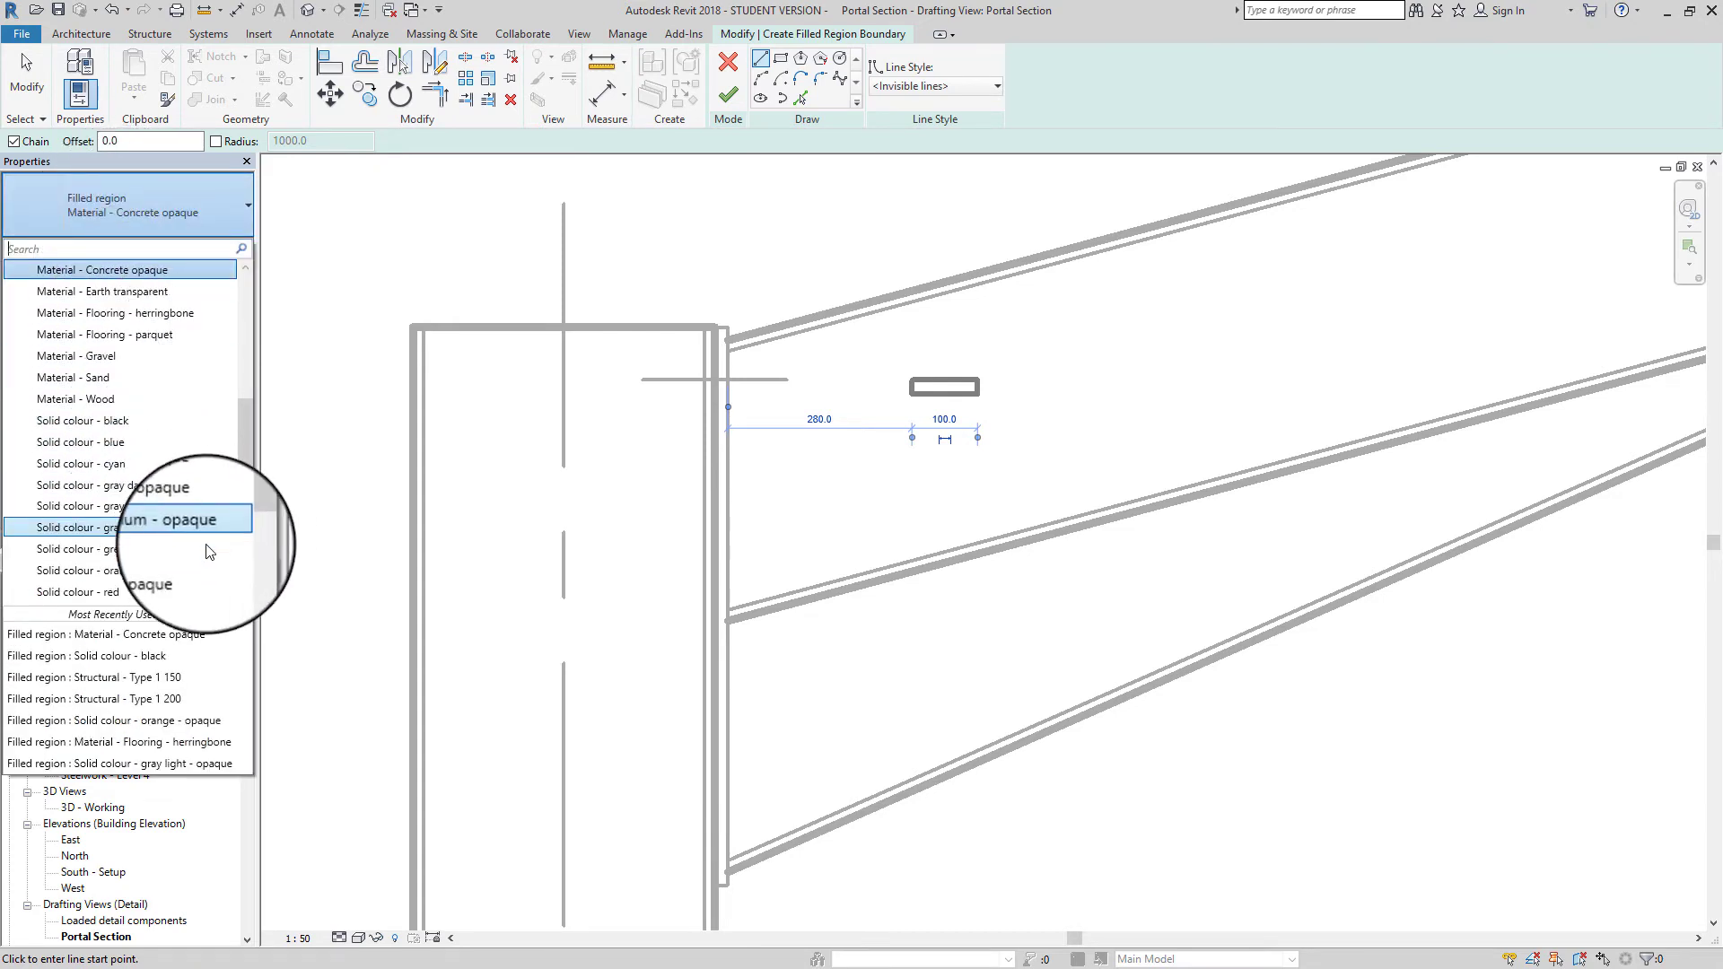
drag(244, 440, 244, 456)
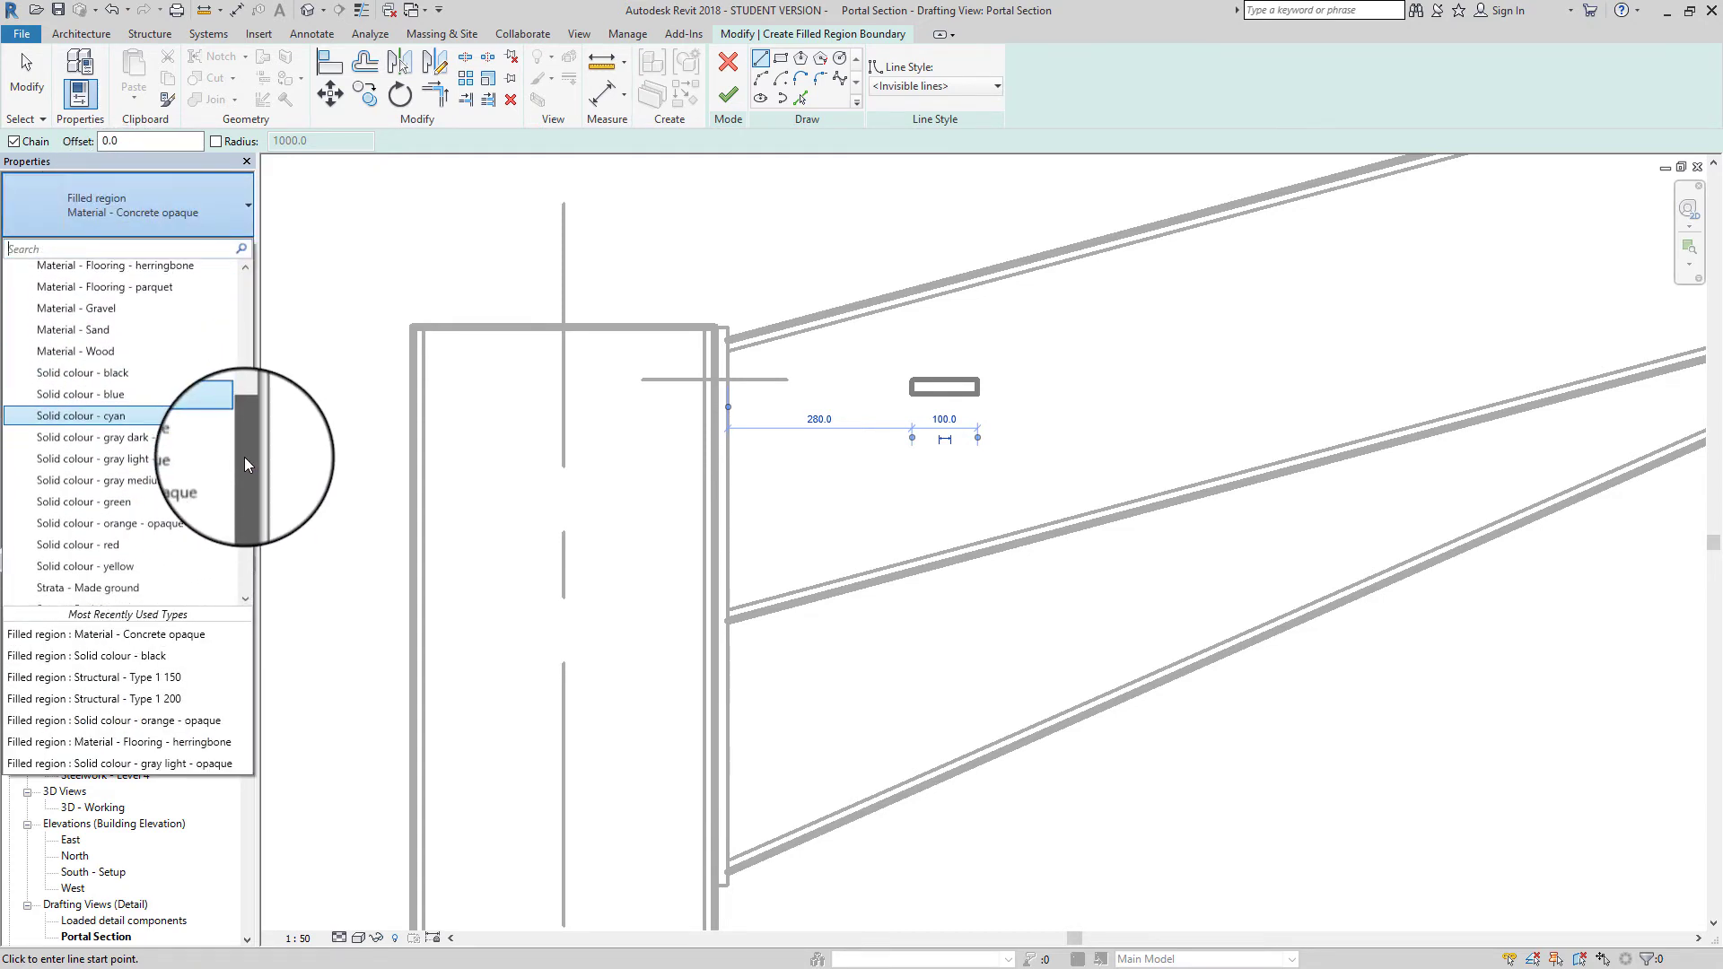
click(65, 375)
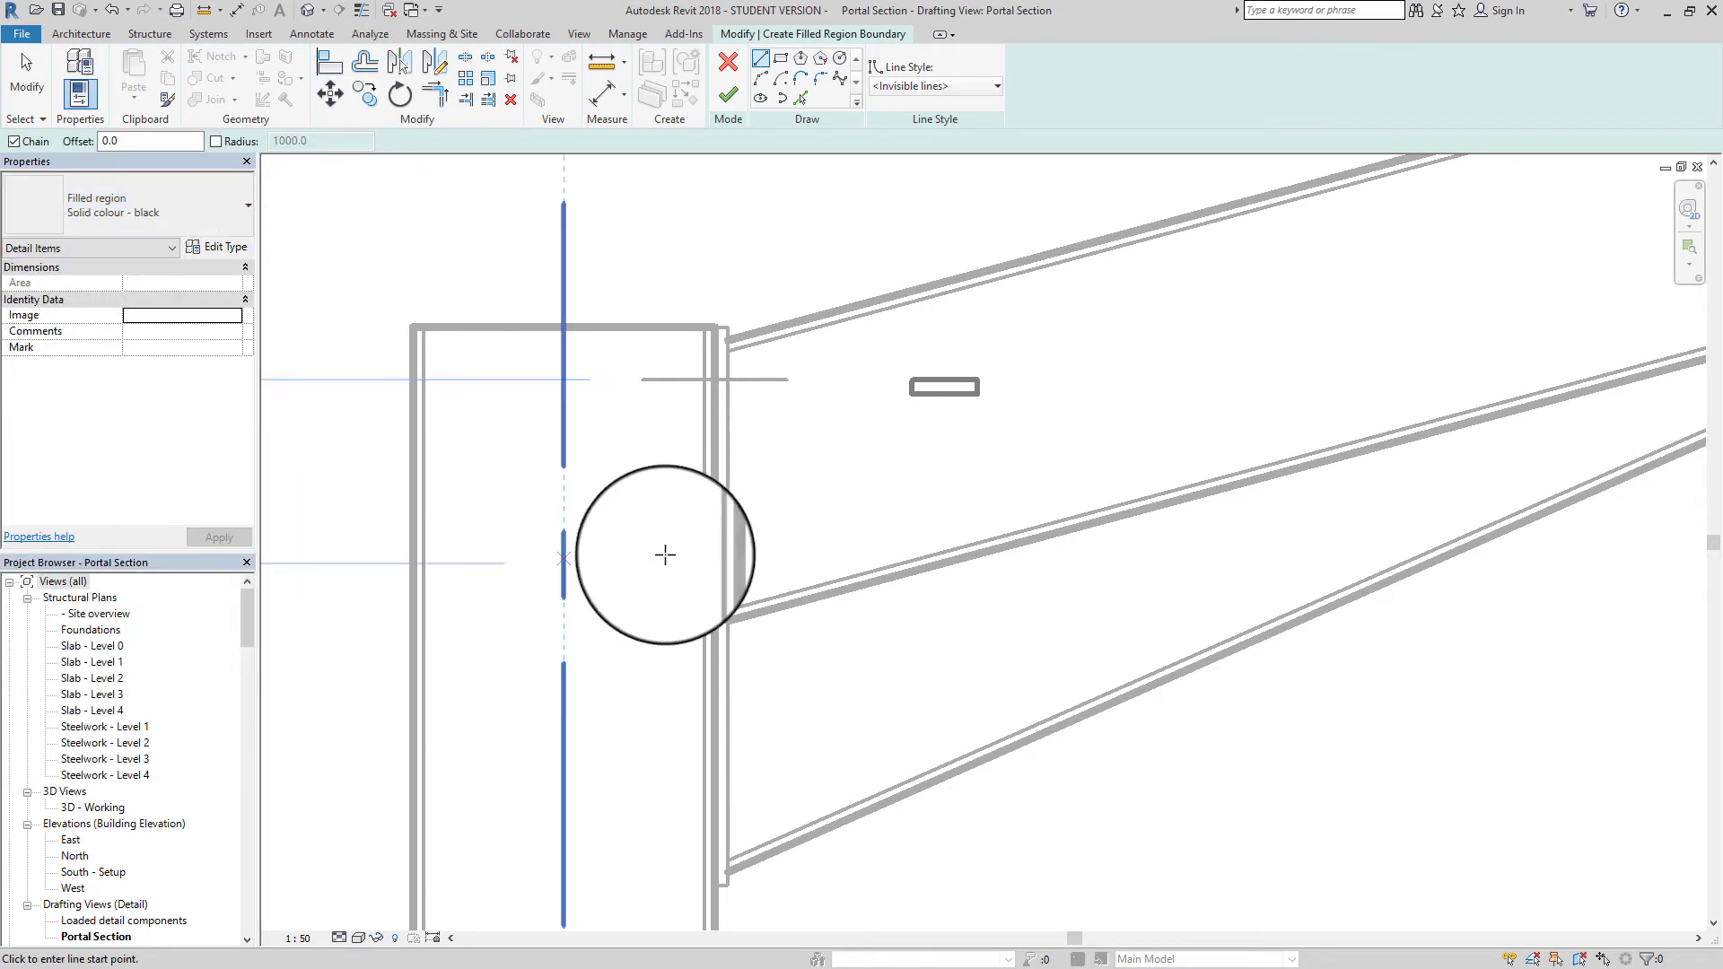
click(726, 98)
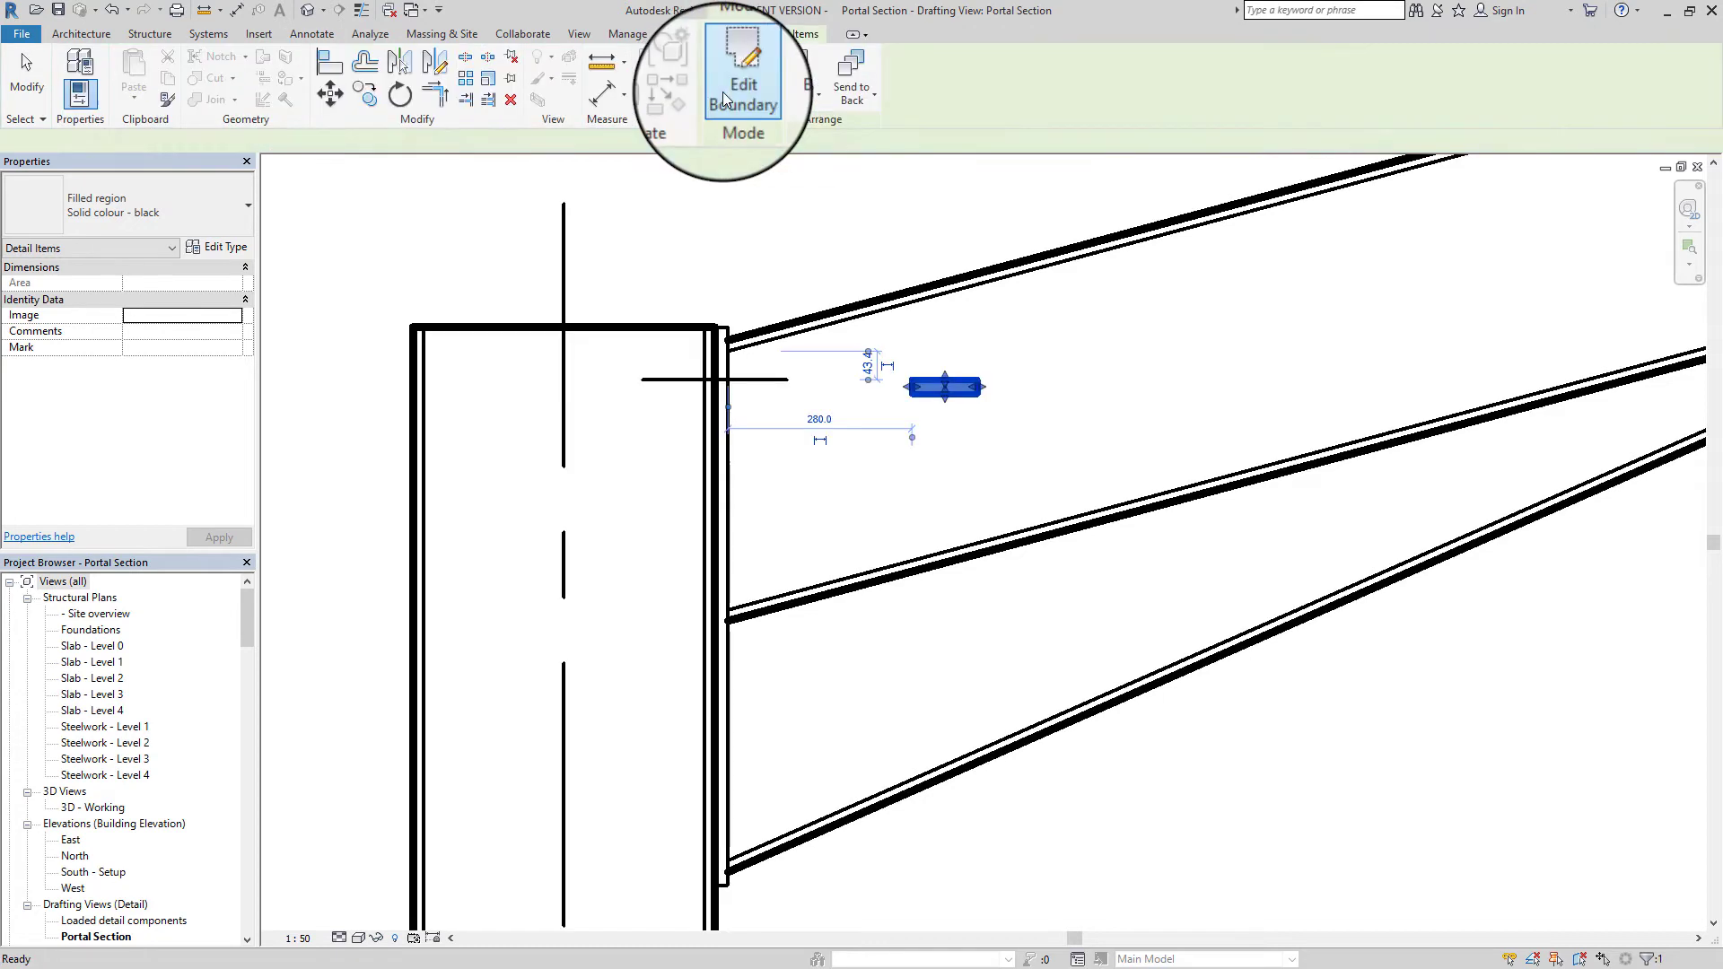
click(974, 482)
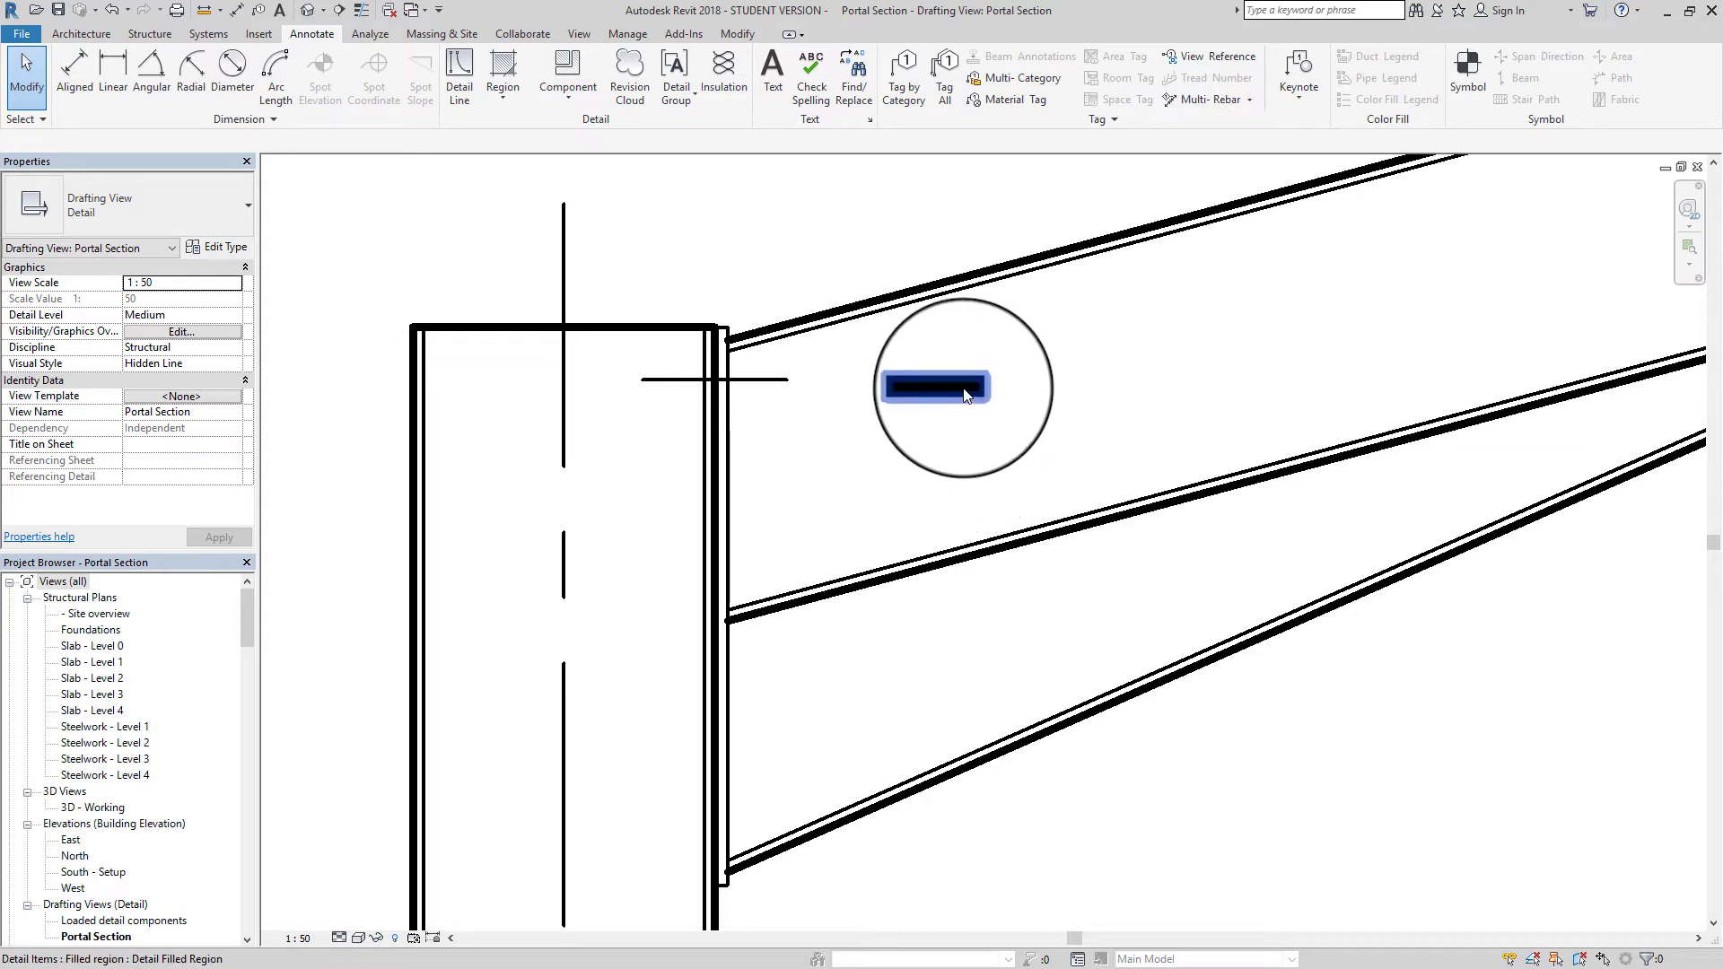
Move the black filled region by its left edge midpoint to where the short horizontal line crosses the column flange's inner line
click(966, 395)
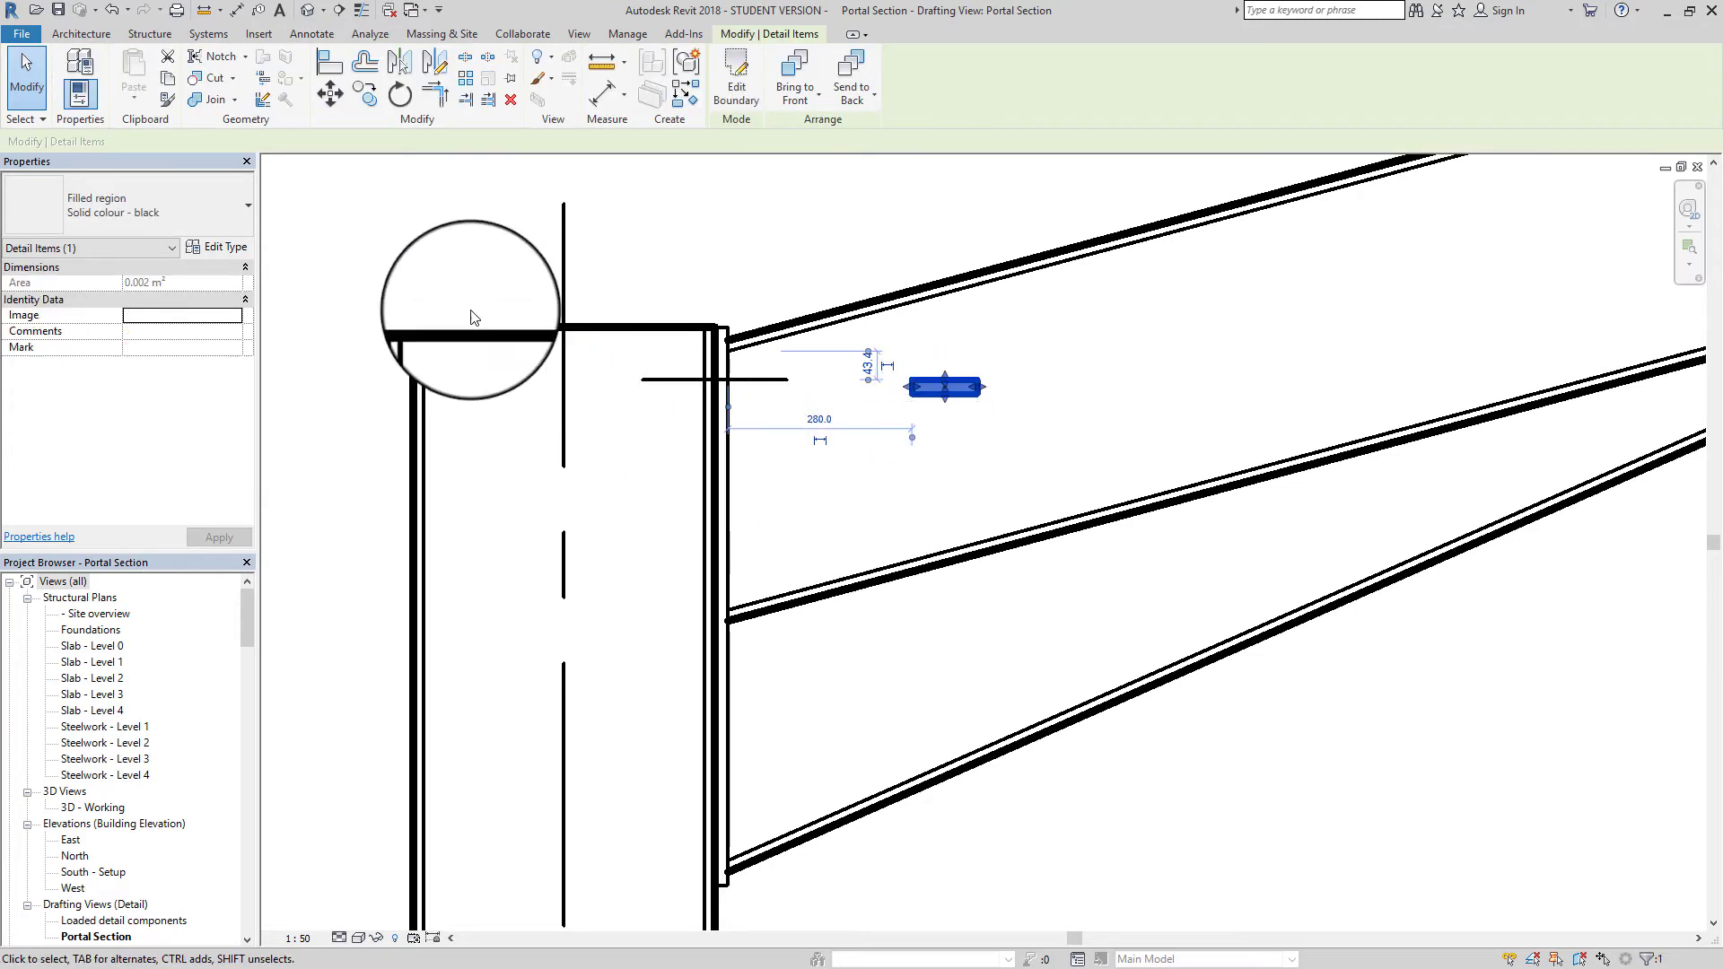
click(327, 91)
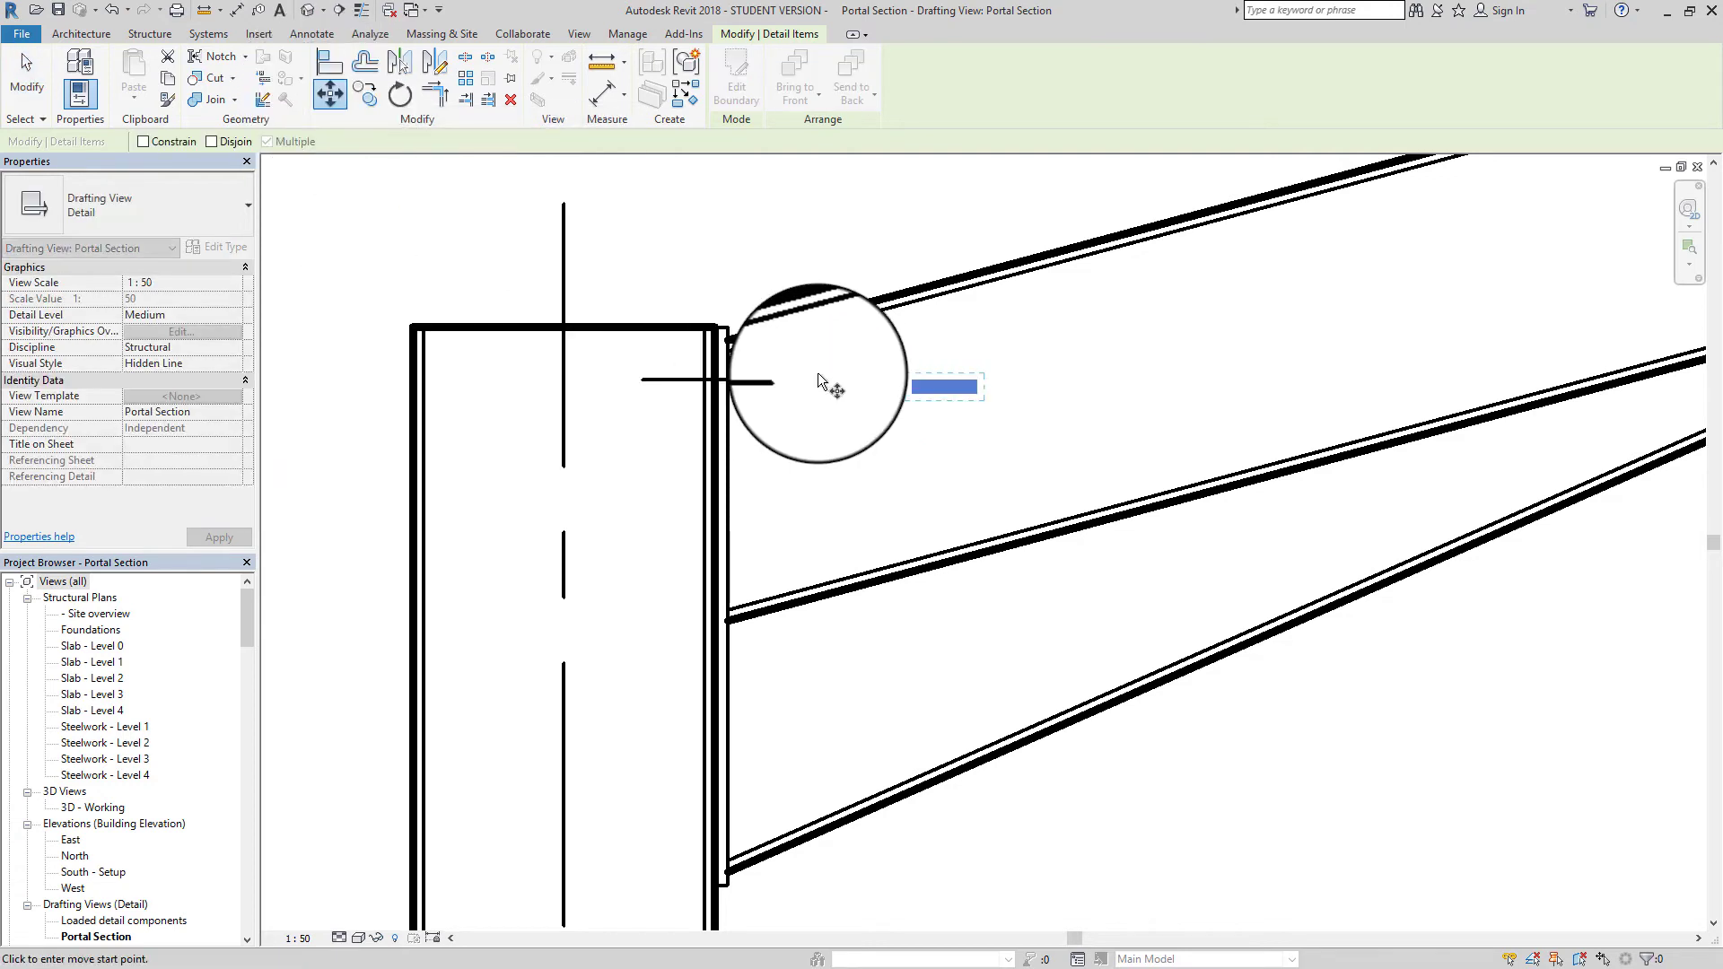
scroll(906, 389, up, 5)
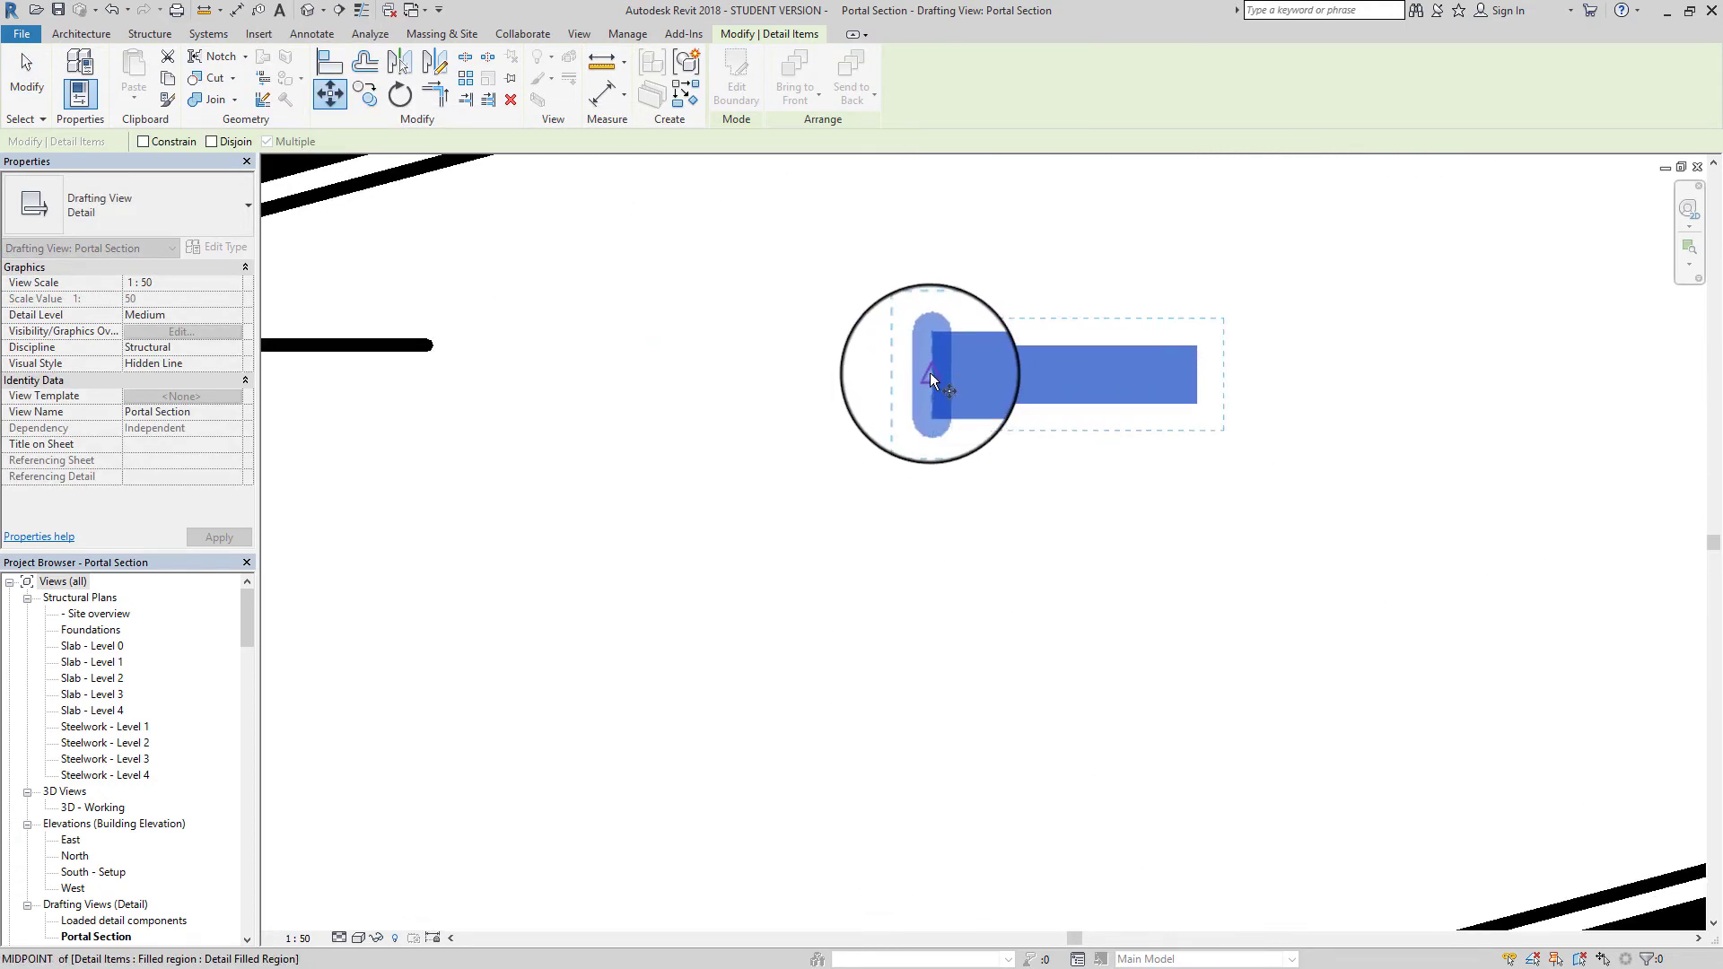
click(929, 373)
scroll(916, 382, down, 3)
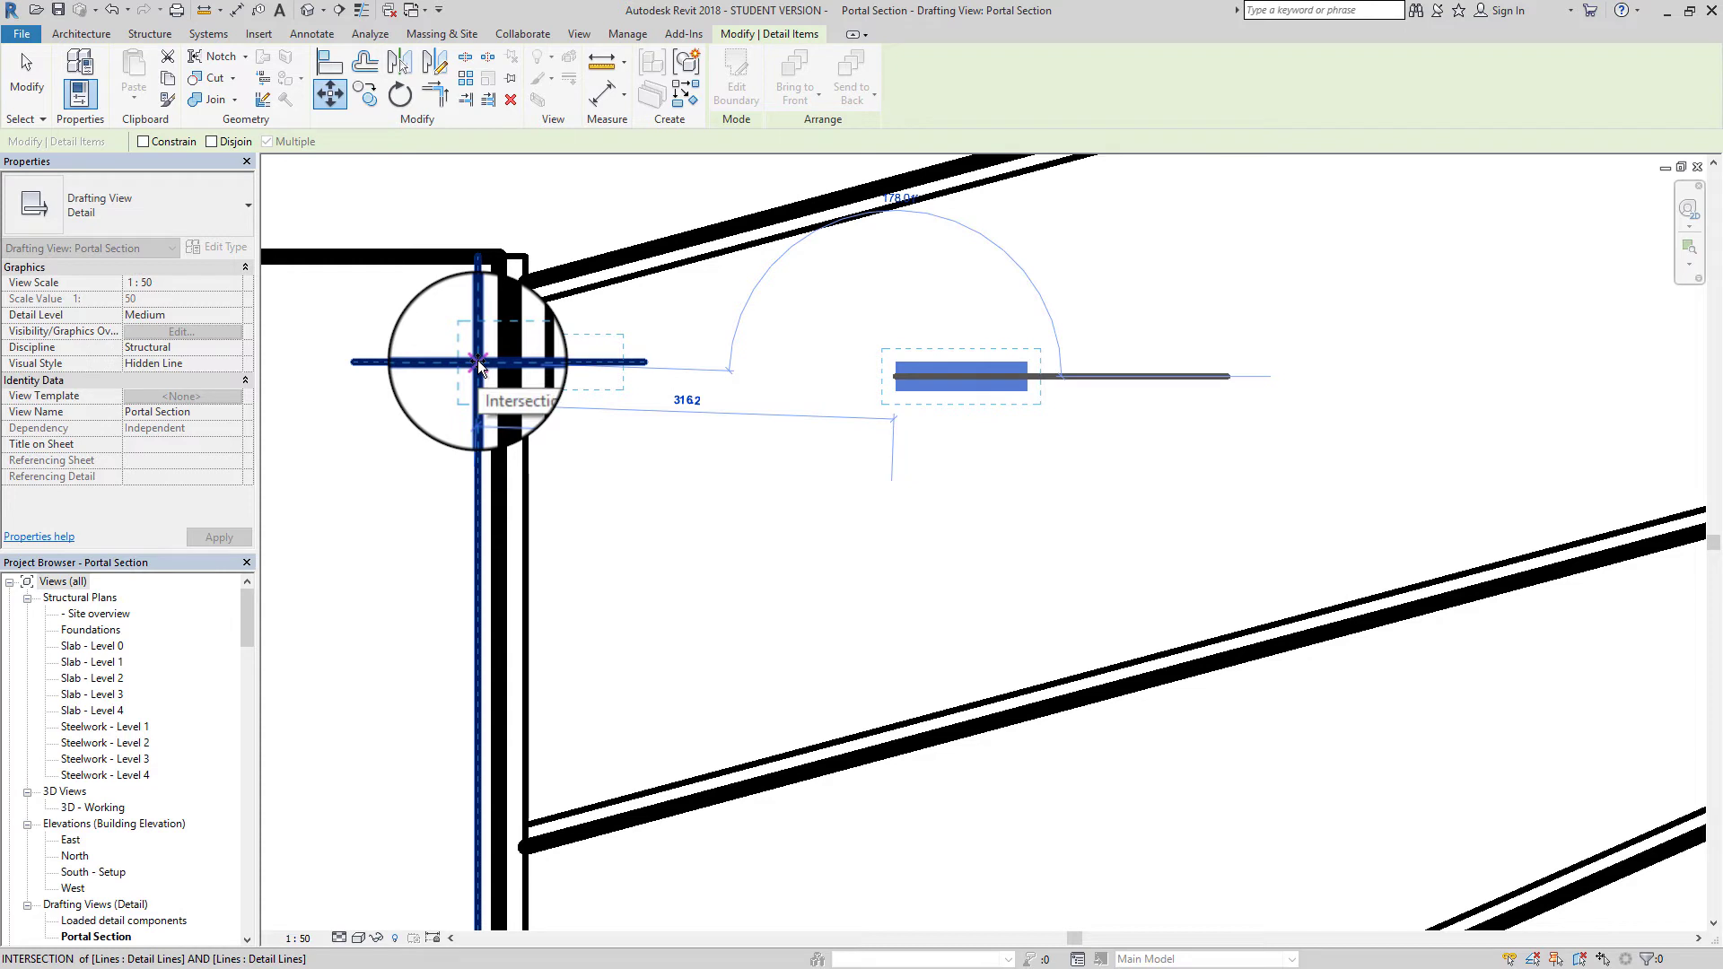
click(478, 362)
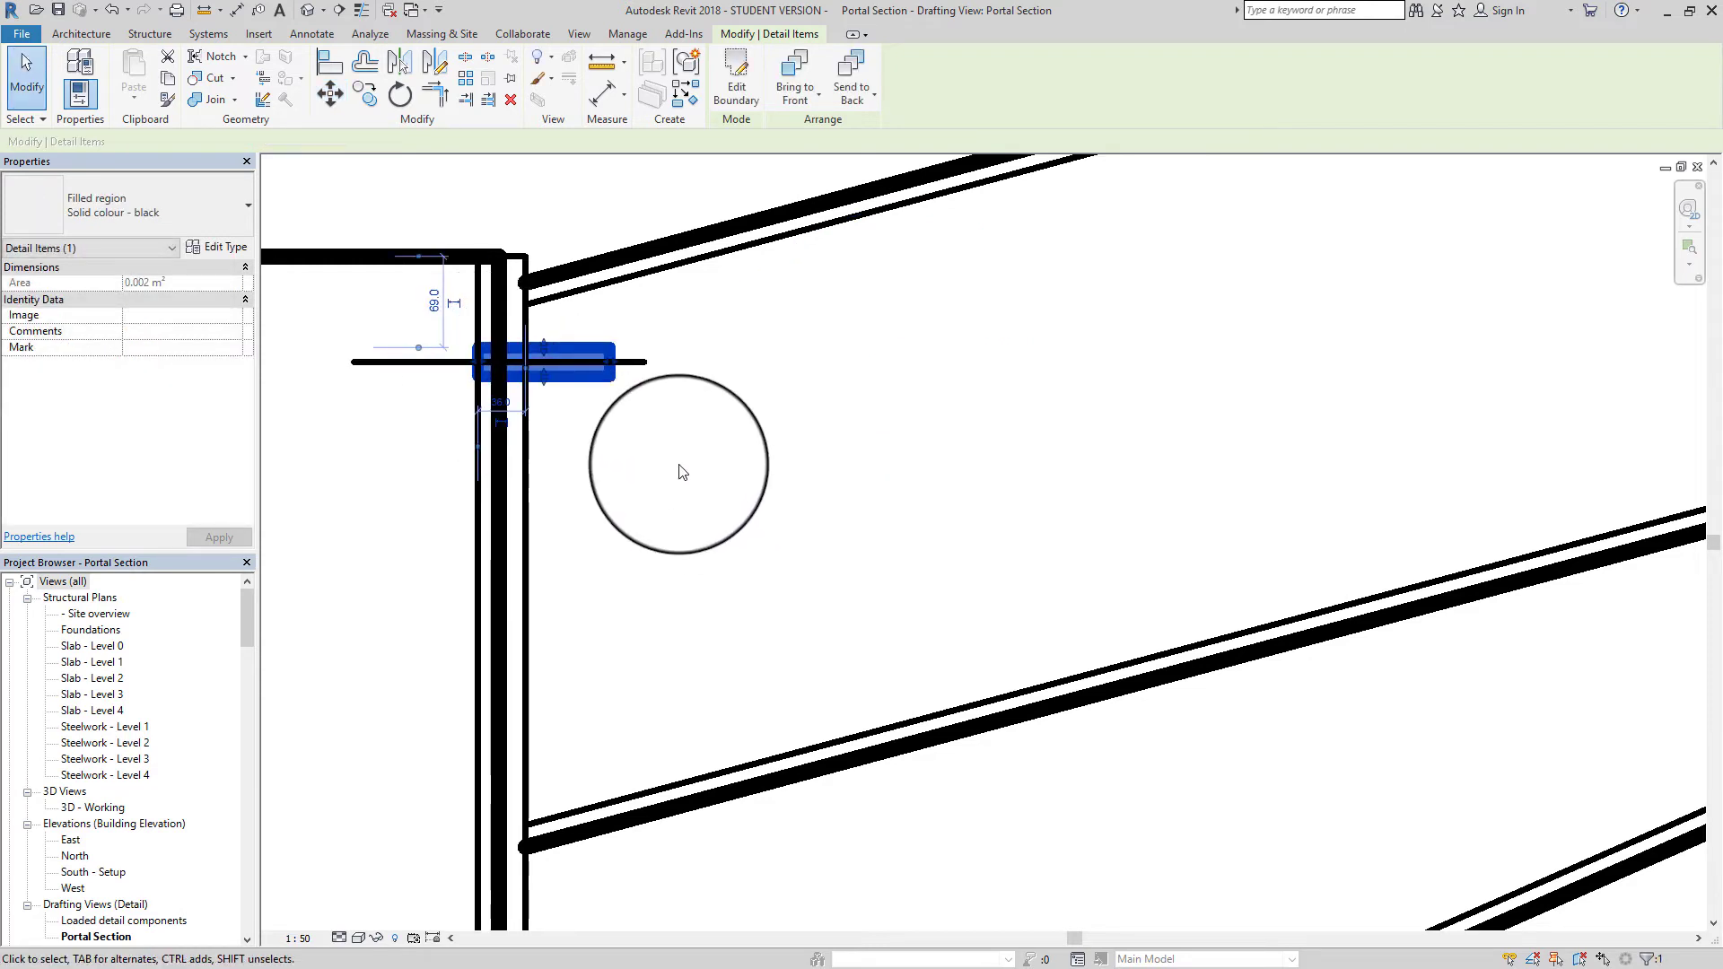
Edit the filled region's boundary, pulling its right edge back to the end plate's outer line, and finish the edit
middle_drag(670, 451, 1068, 484)
scroll(1007, 414, up, 5)
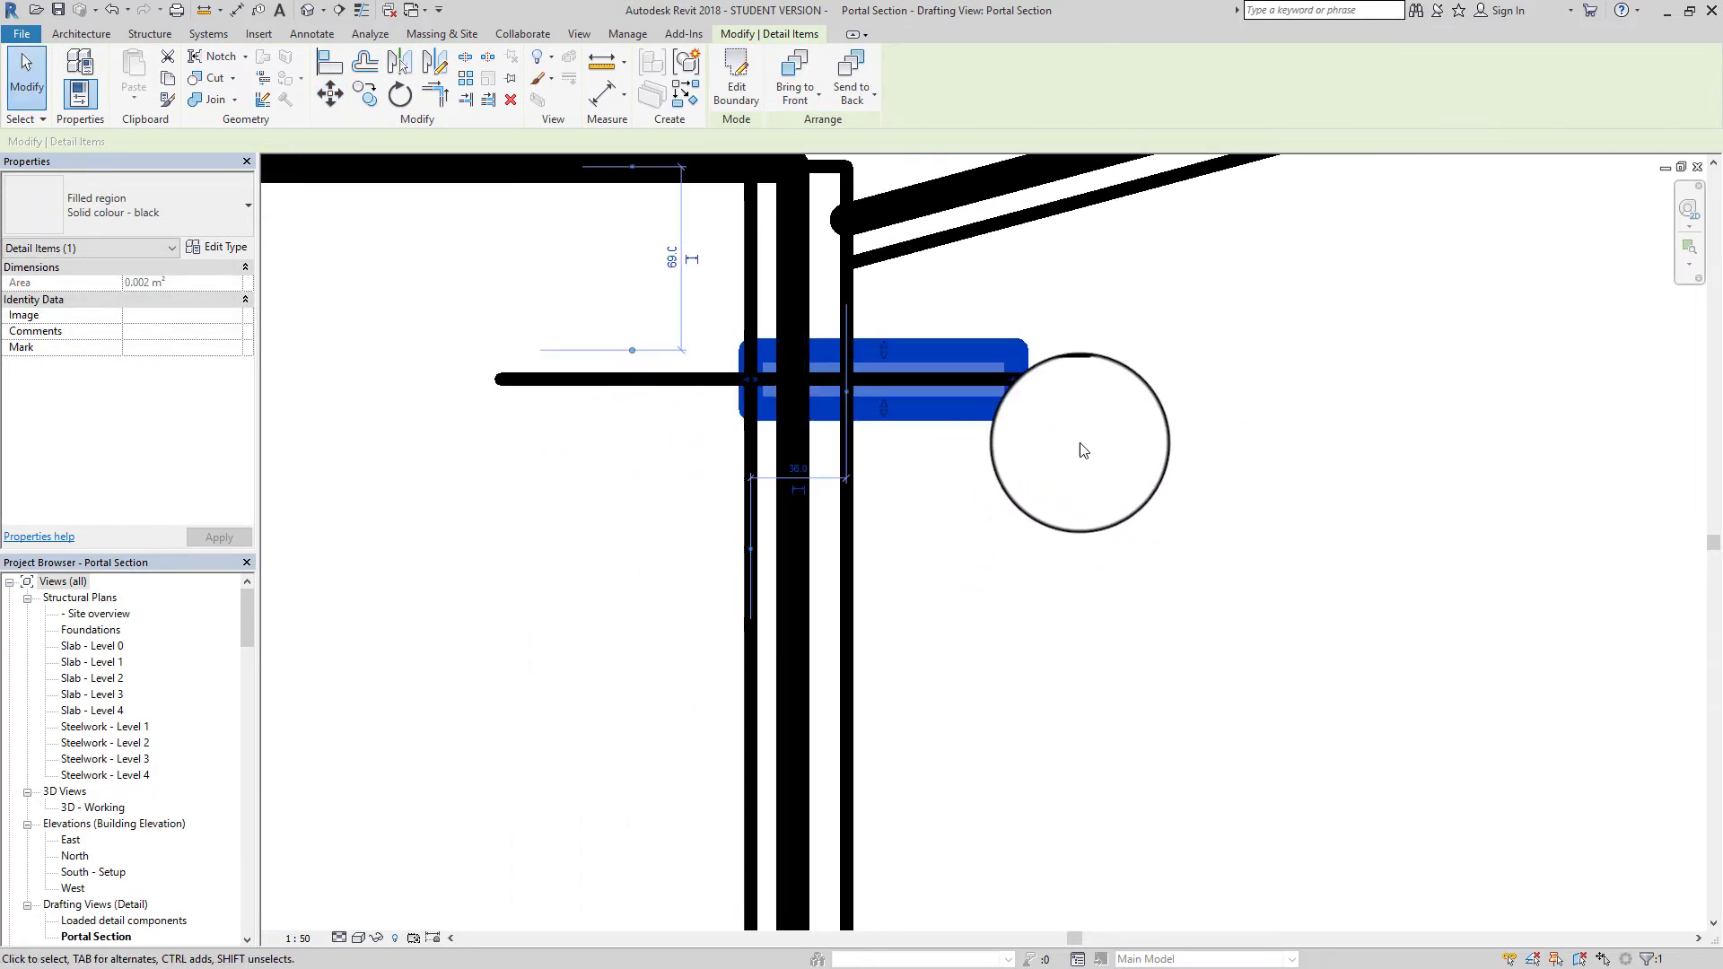
double_click(1008, 345)
click(1018, 373)
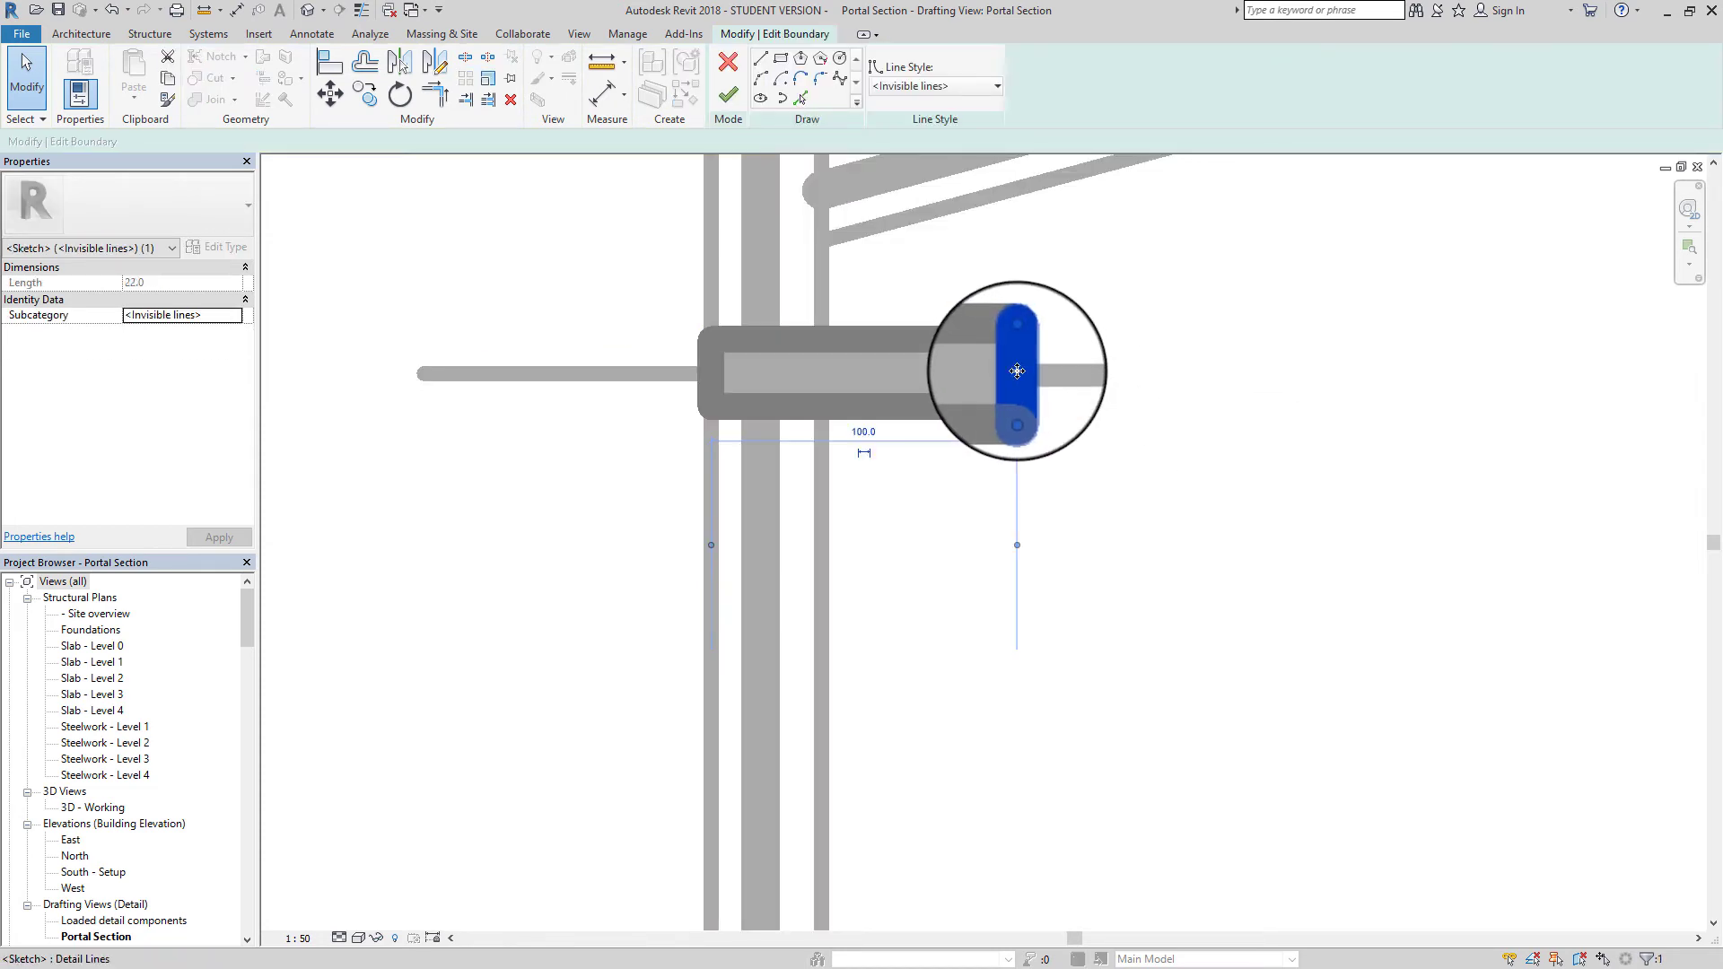
drag(1016, 370, 826, 372)
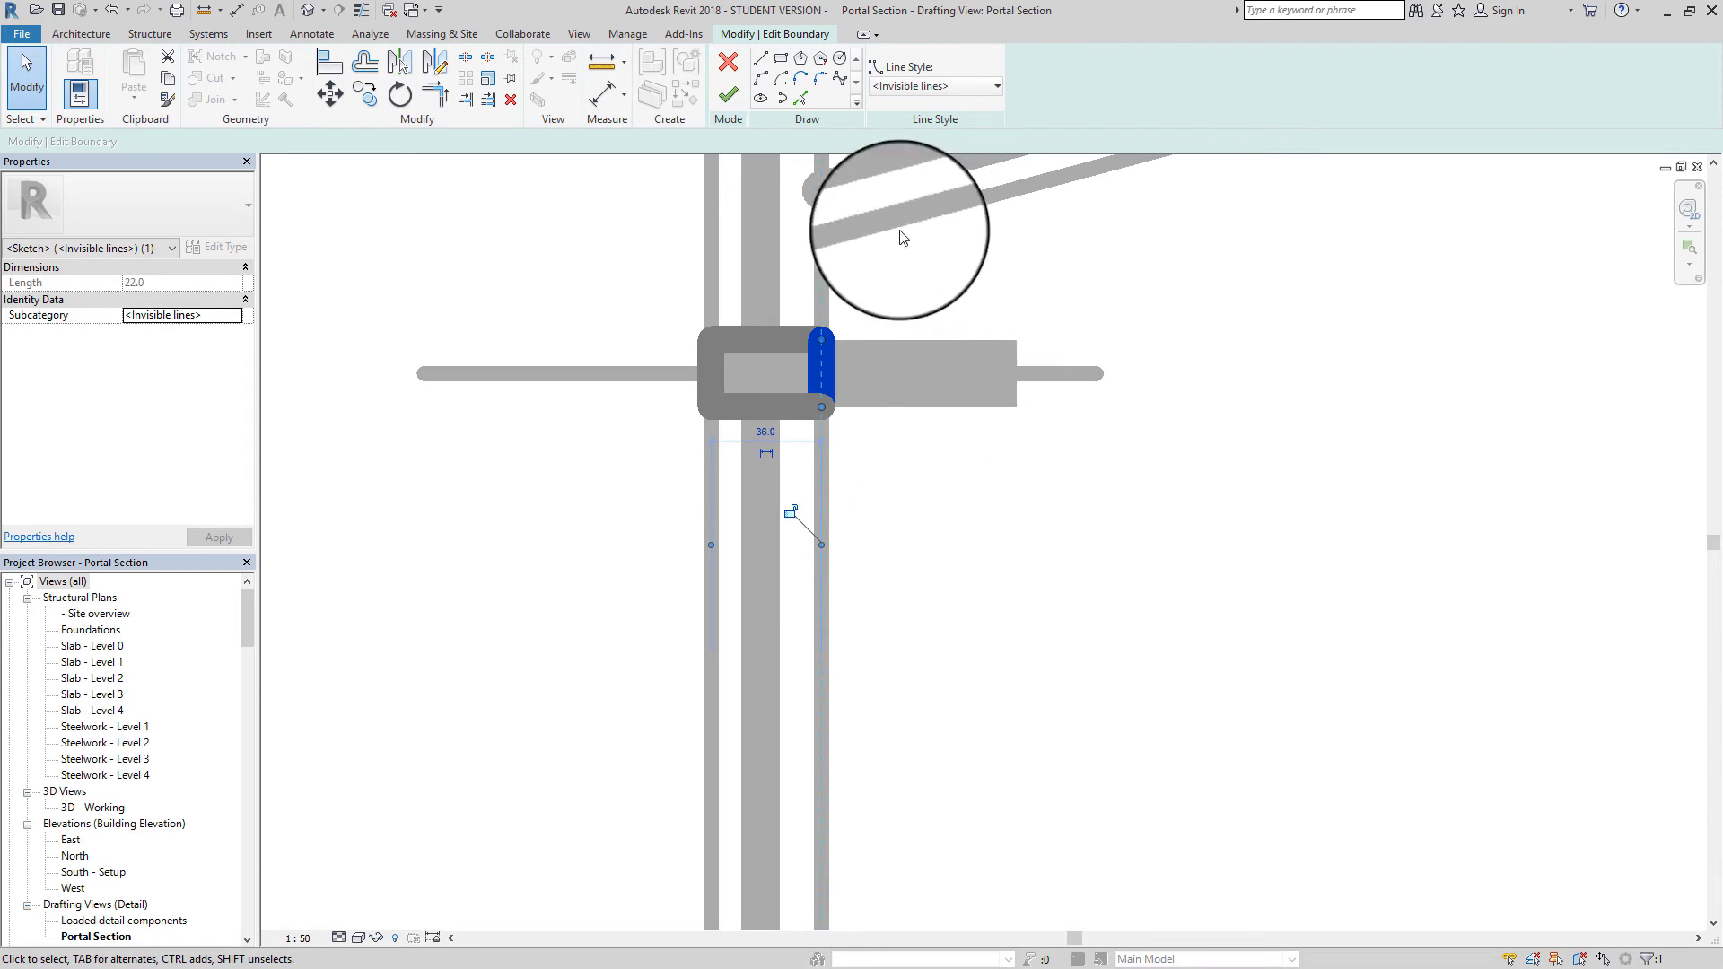
click(725, 98)
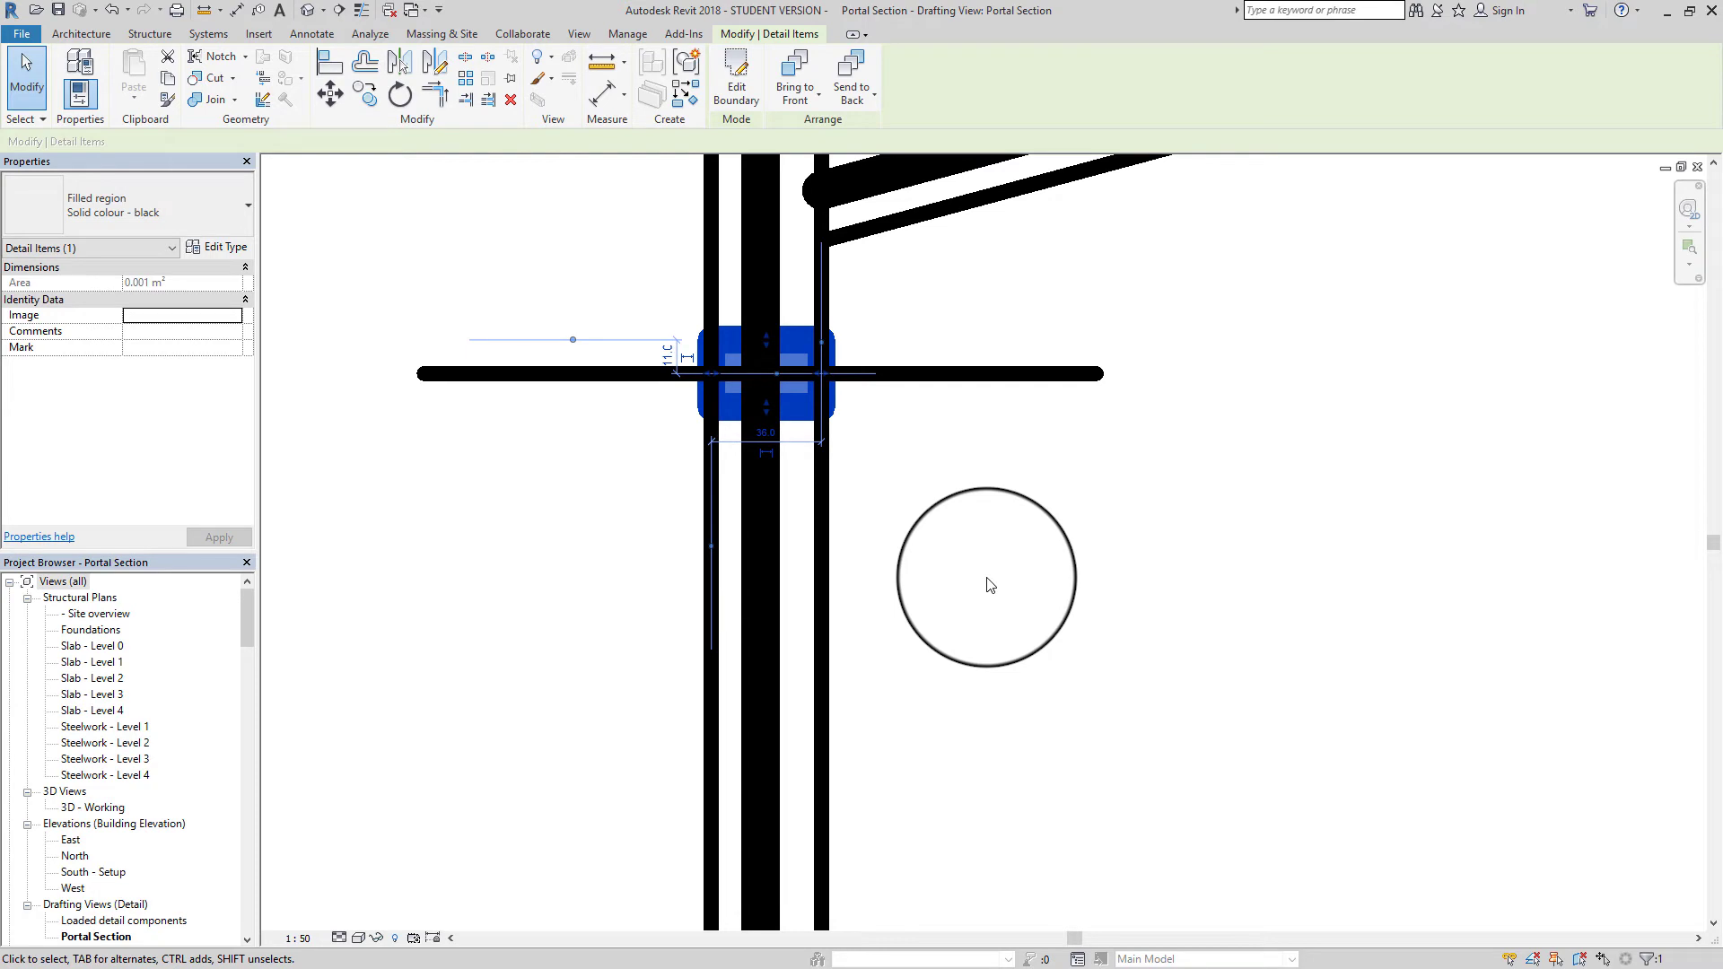
key(Escape)
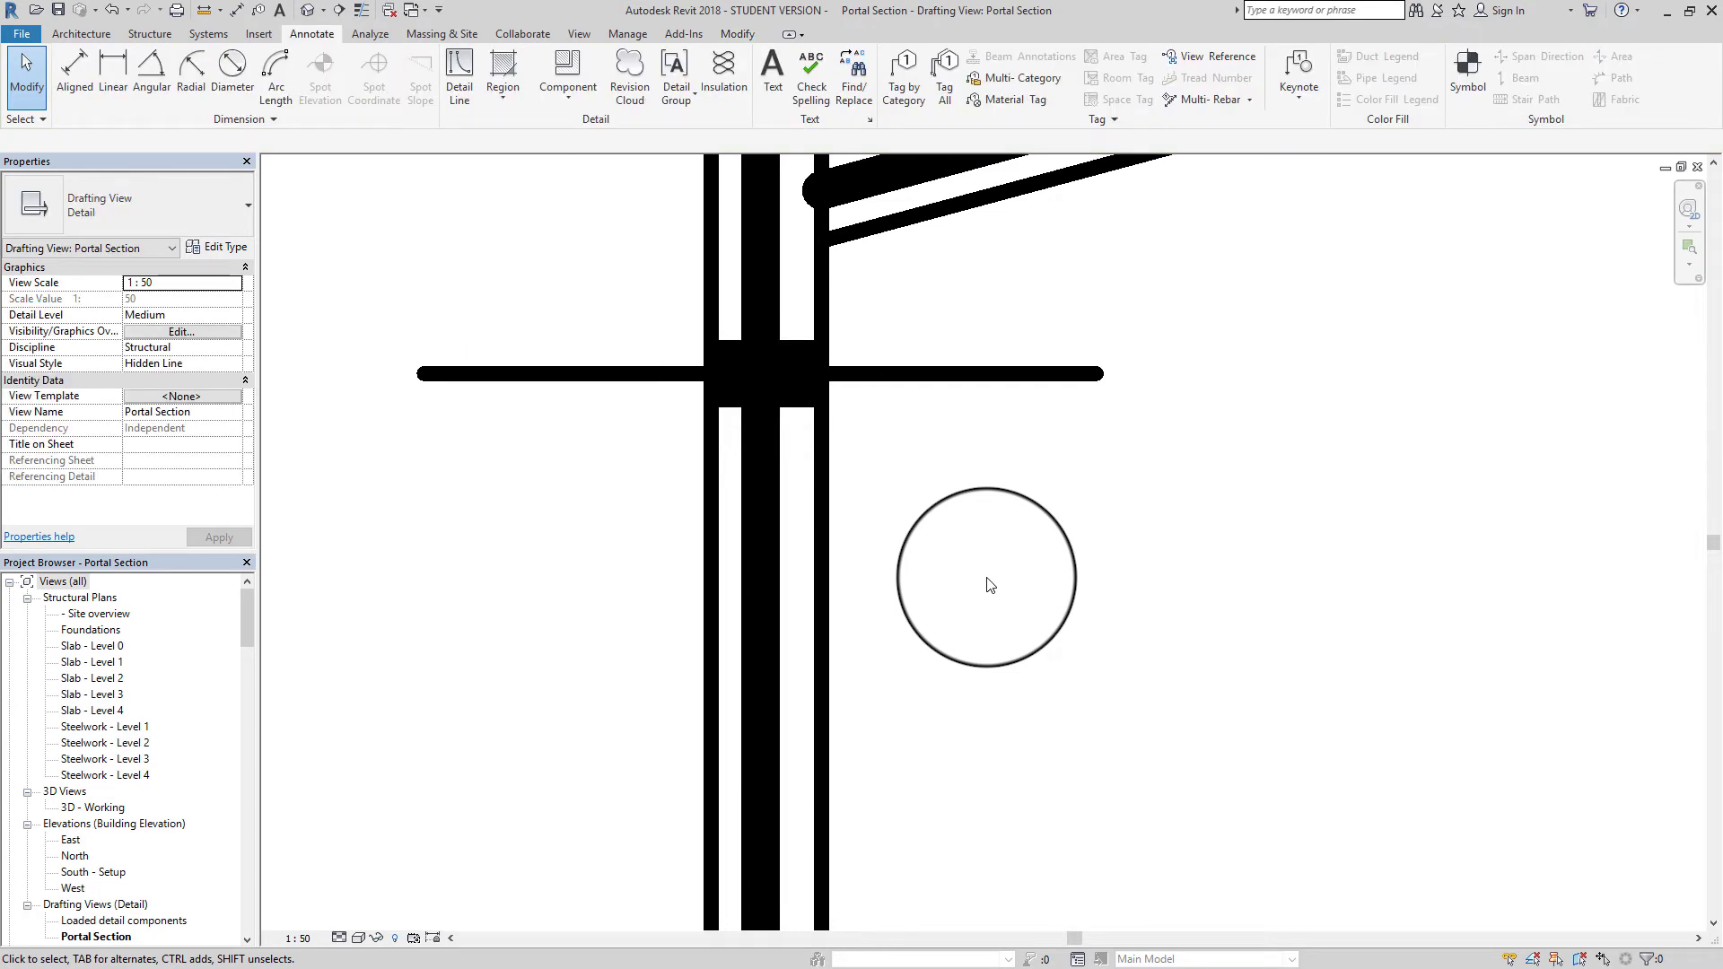
Copy the bolt's horizontal line and black filled region straight down twice at 80 mm spacing, using the Multiple copy option
scroll(990, 585, down, 3)
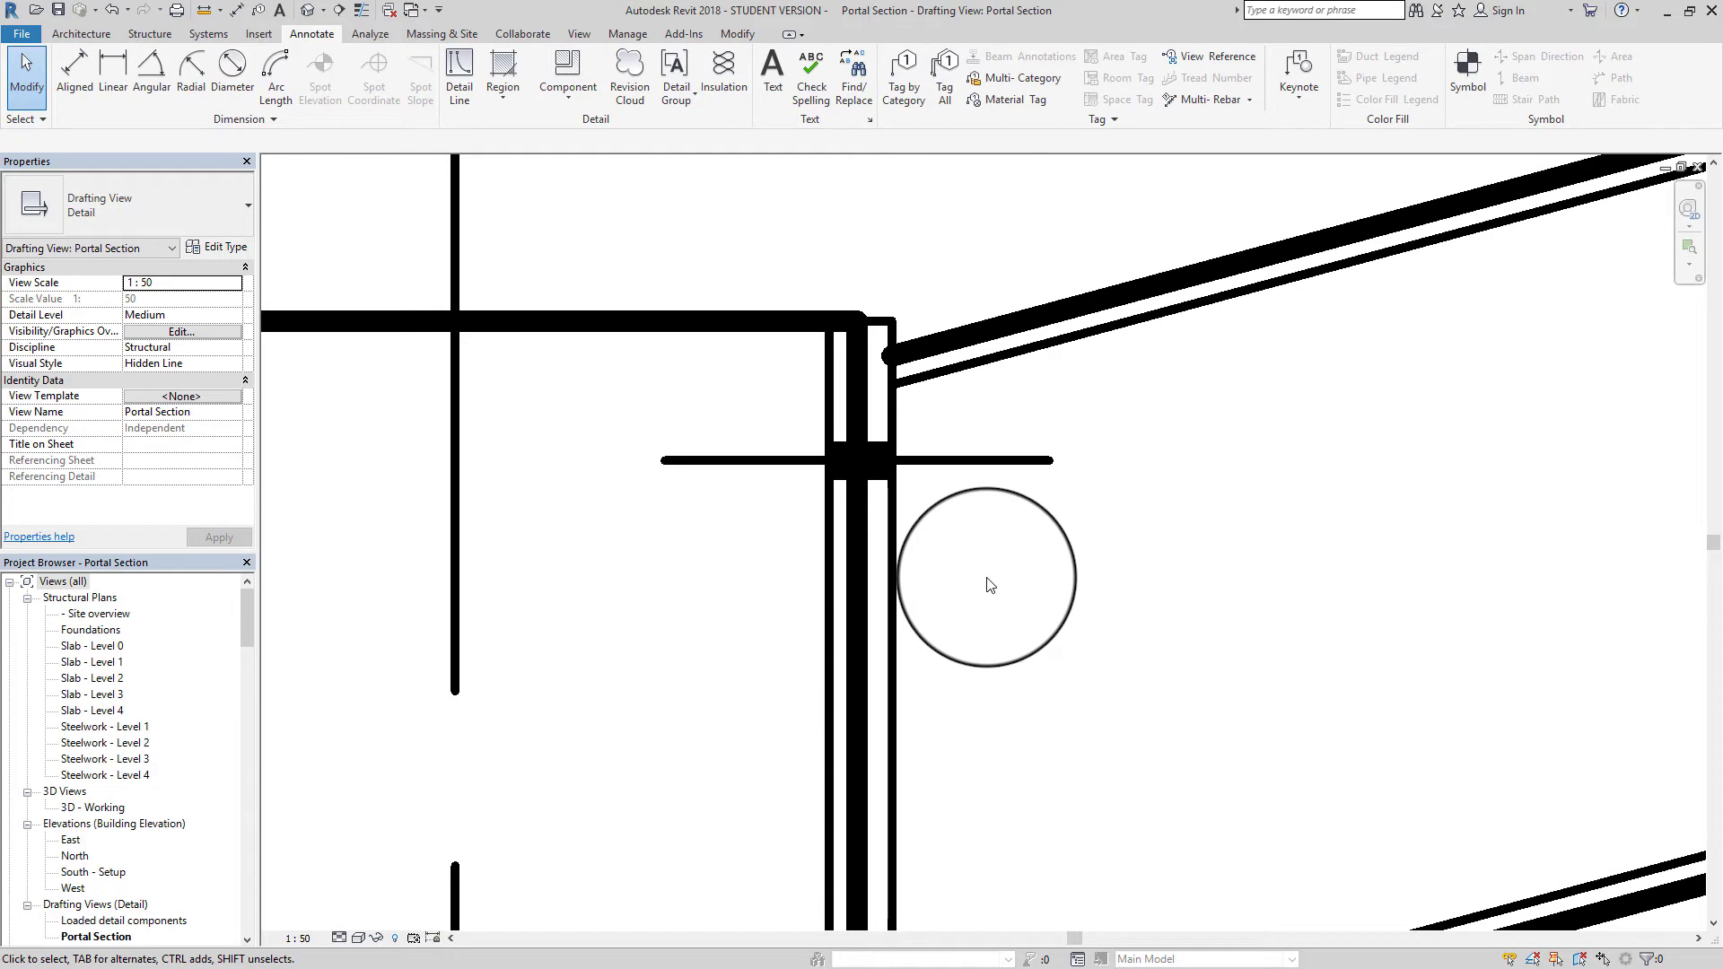
scroll(989, 585, down, 2)
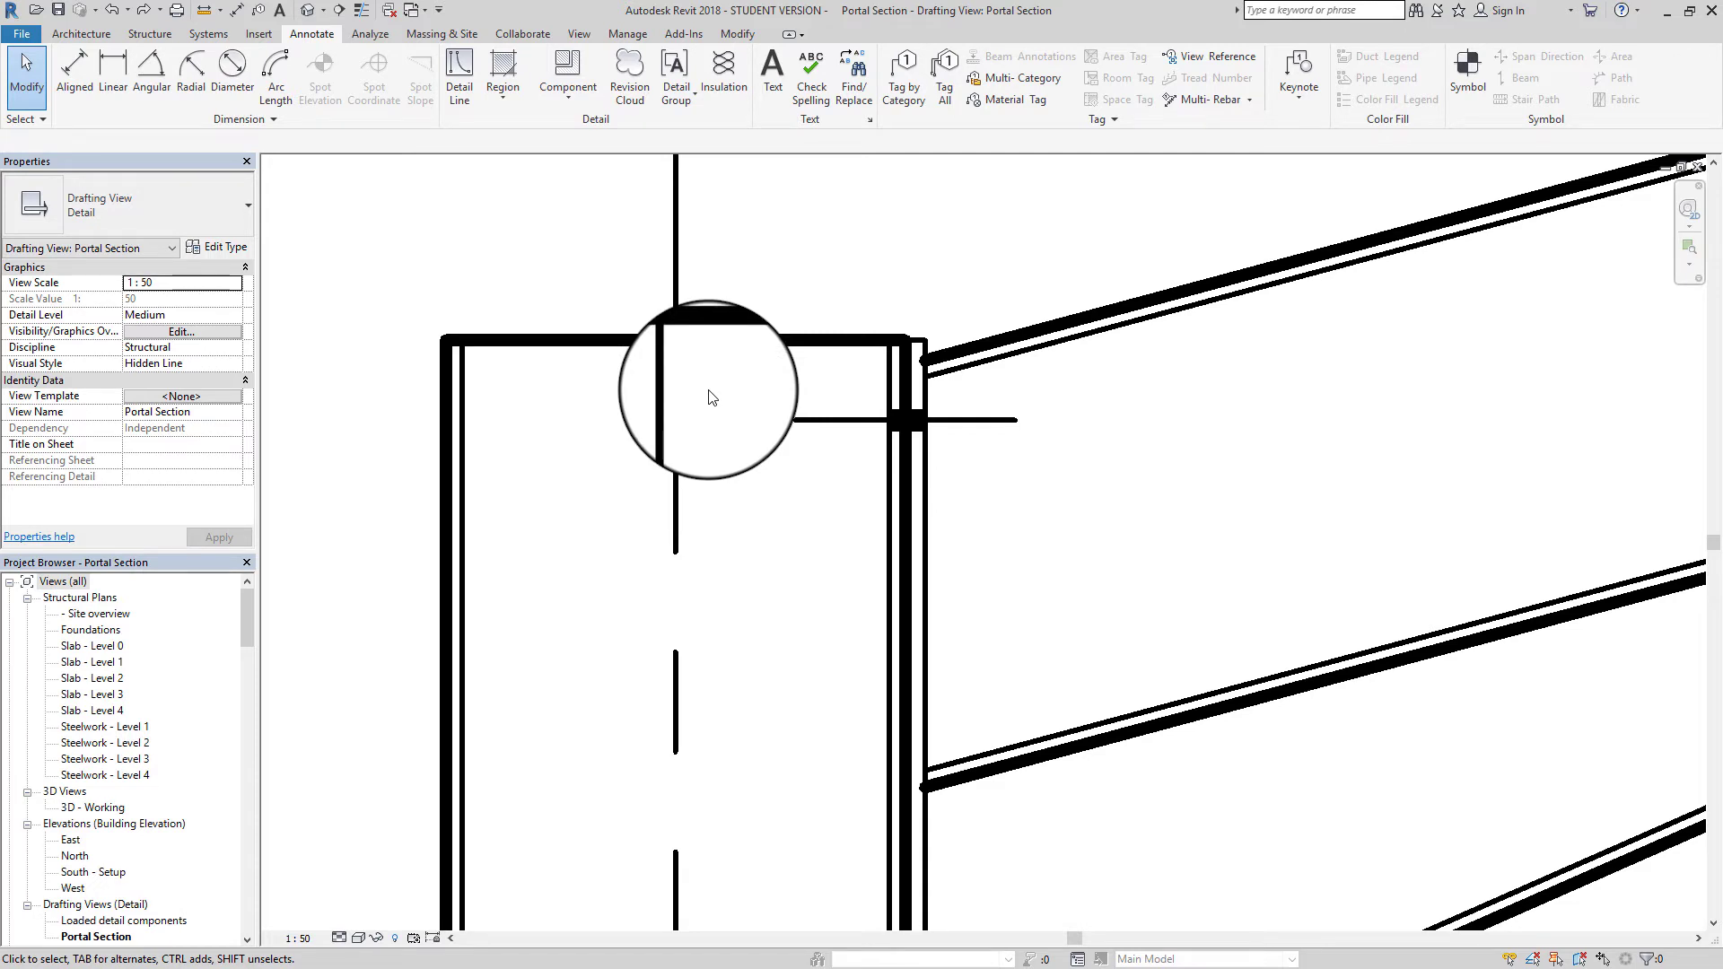
drag(707, 389, 1071, 455)
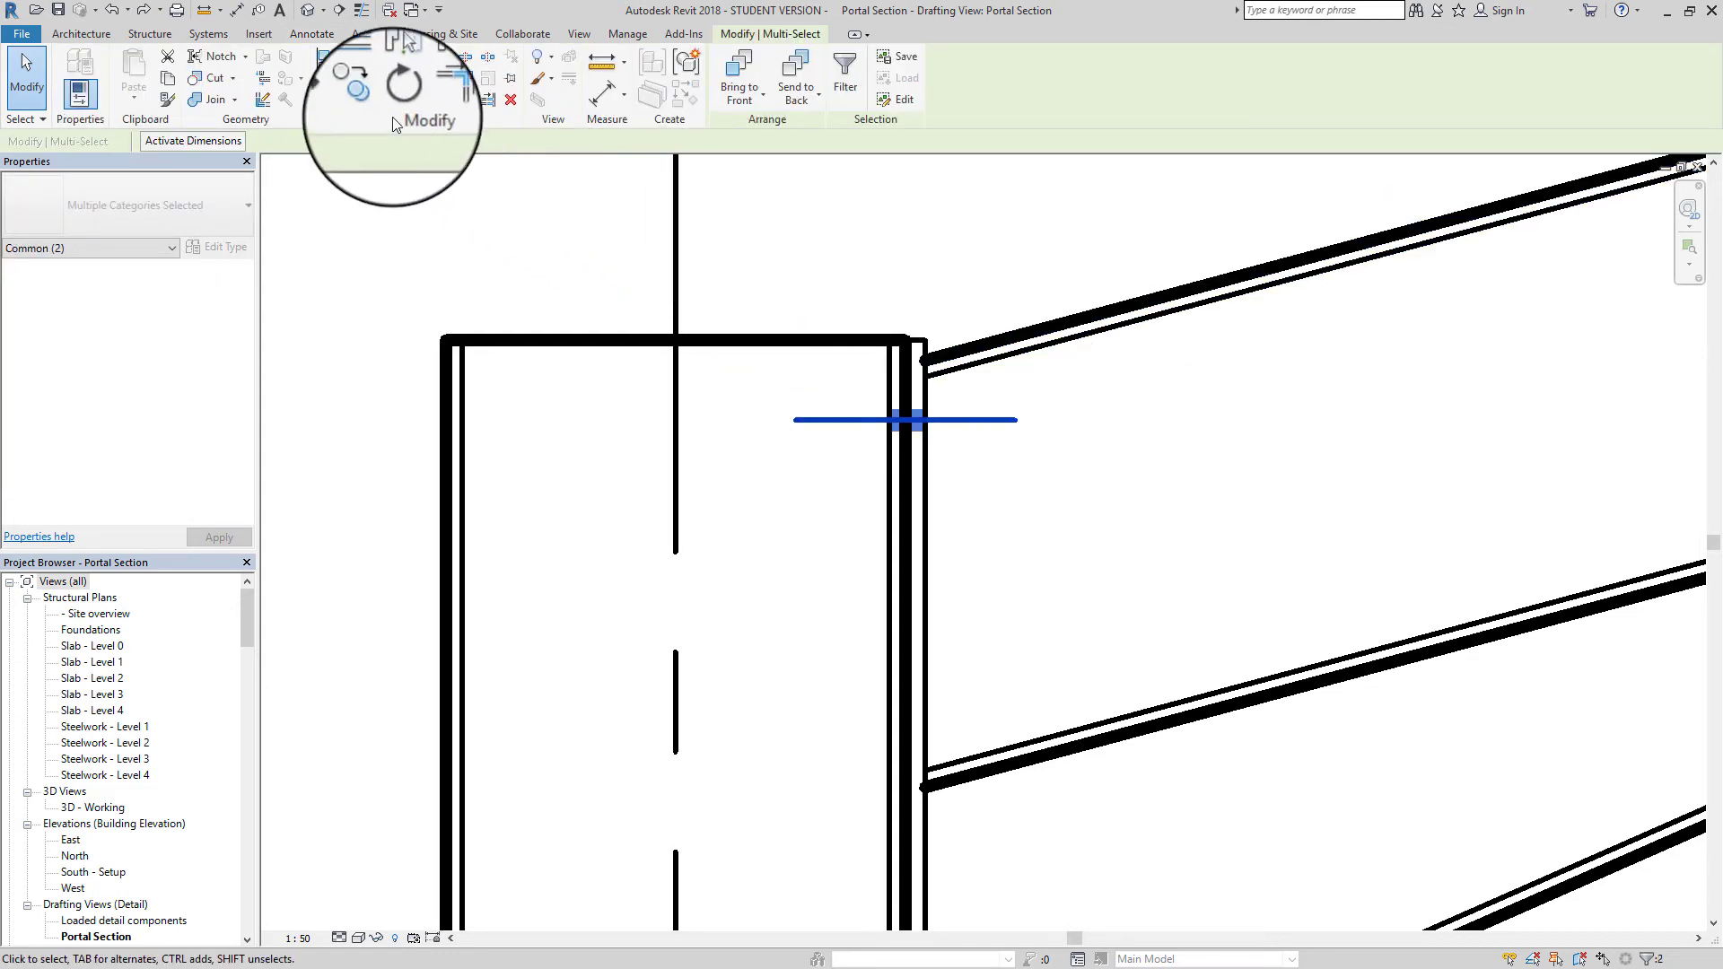
click(368, 99)
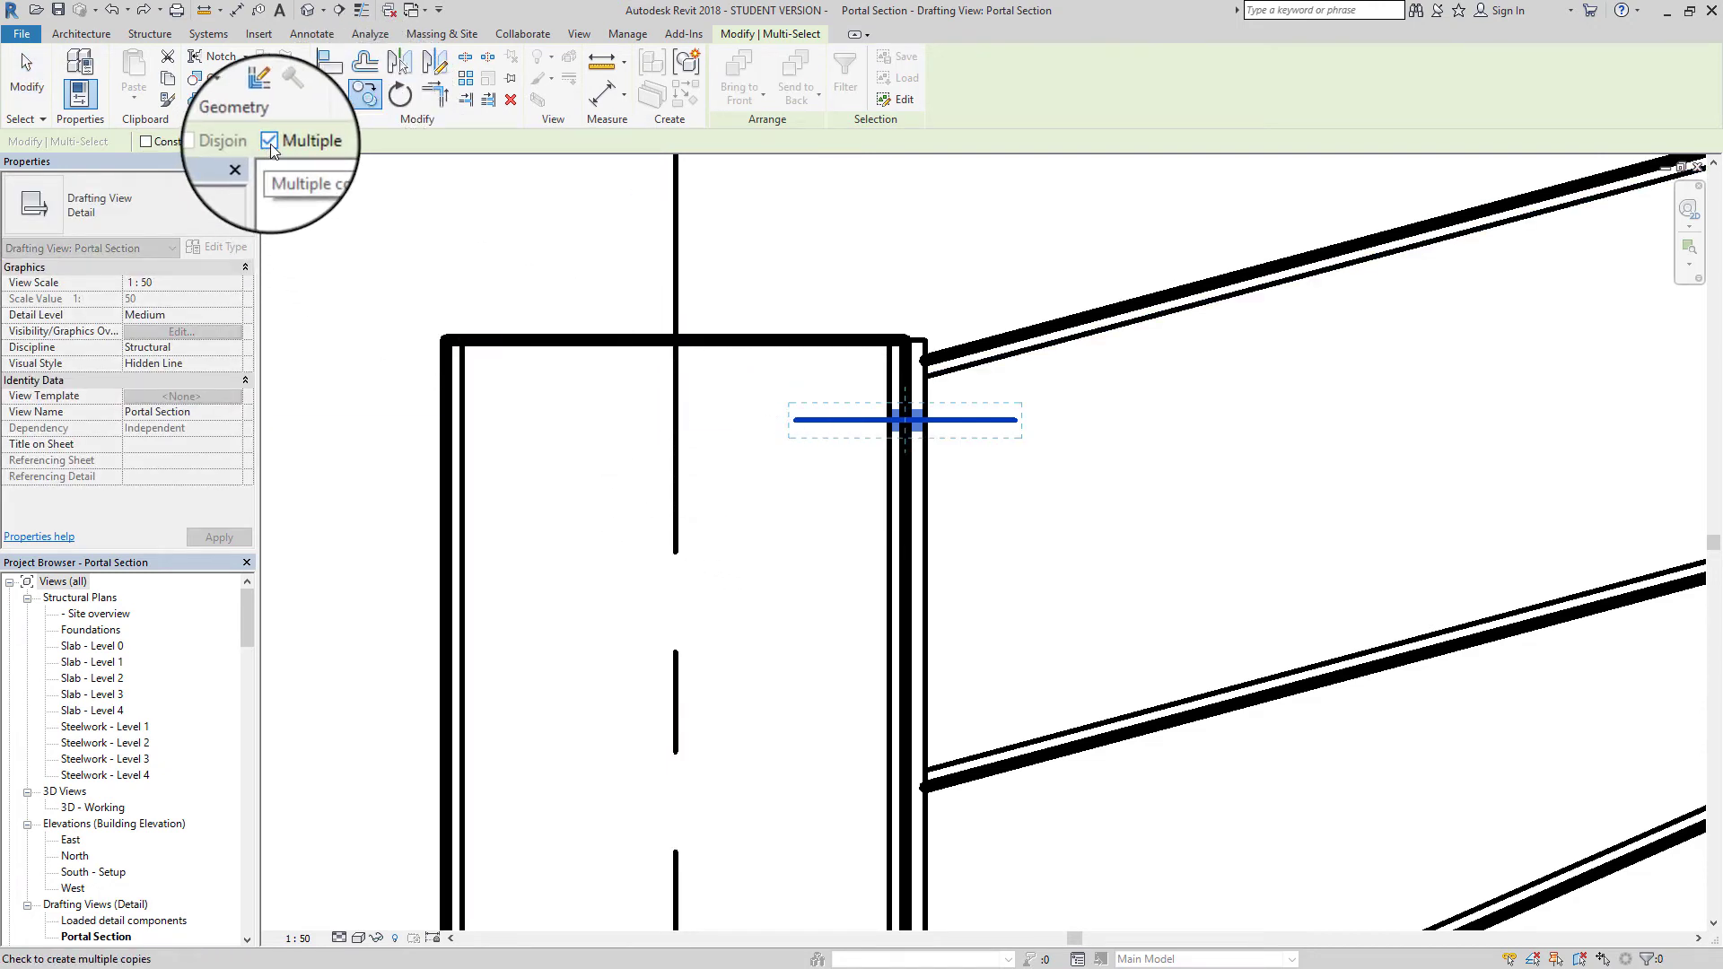
click(798, 420)
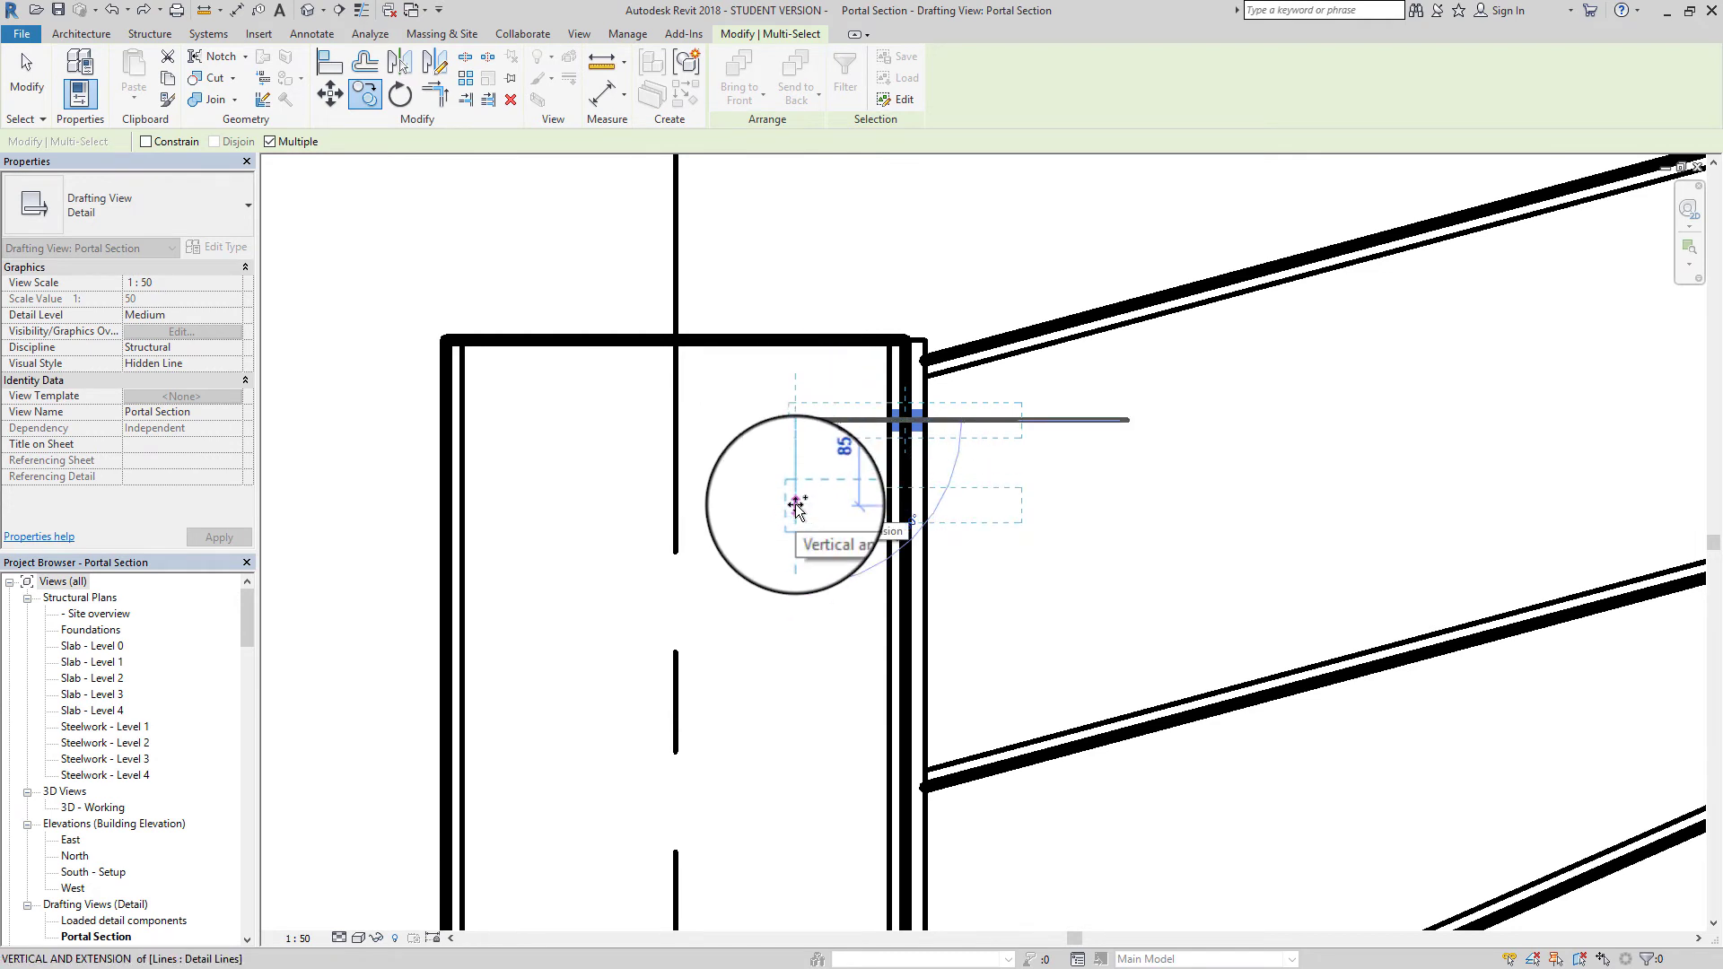
click(796, 505)
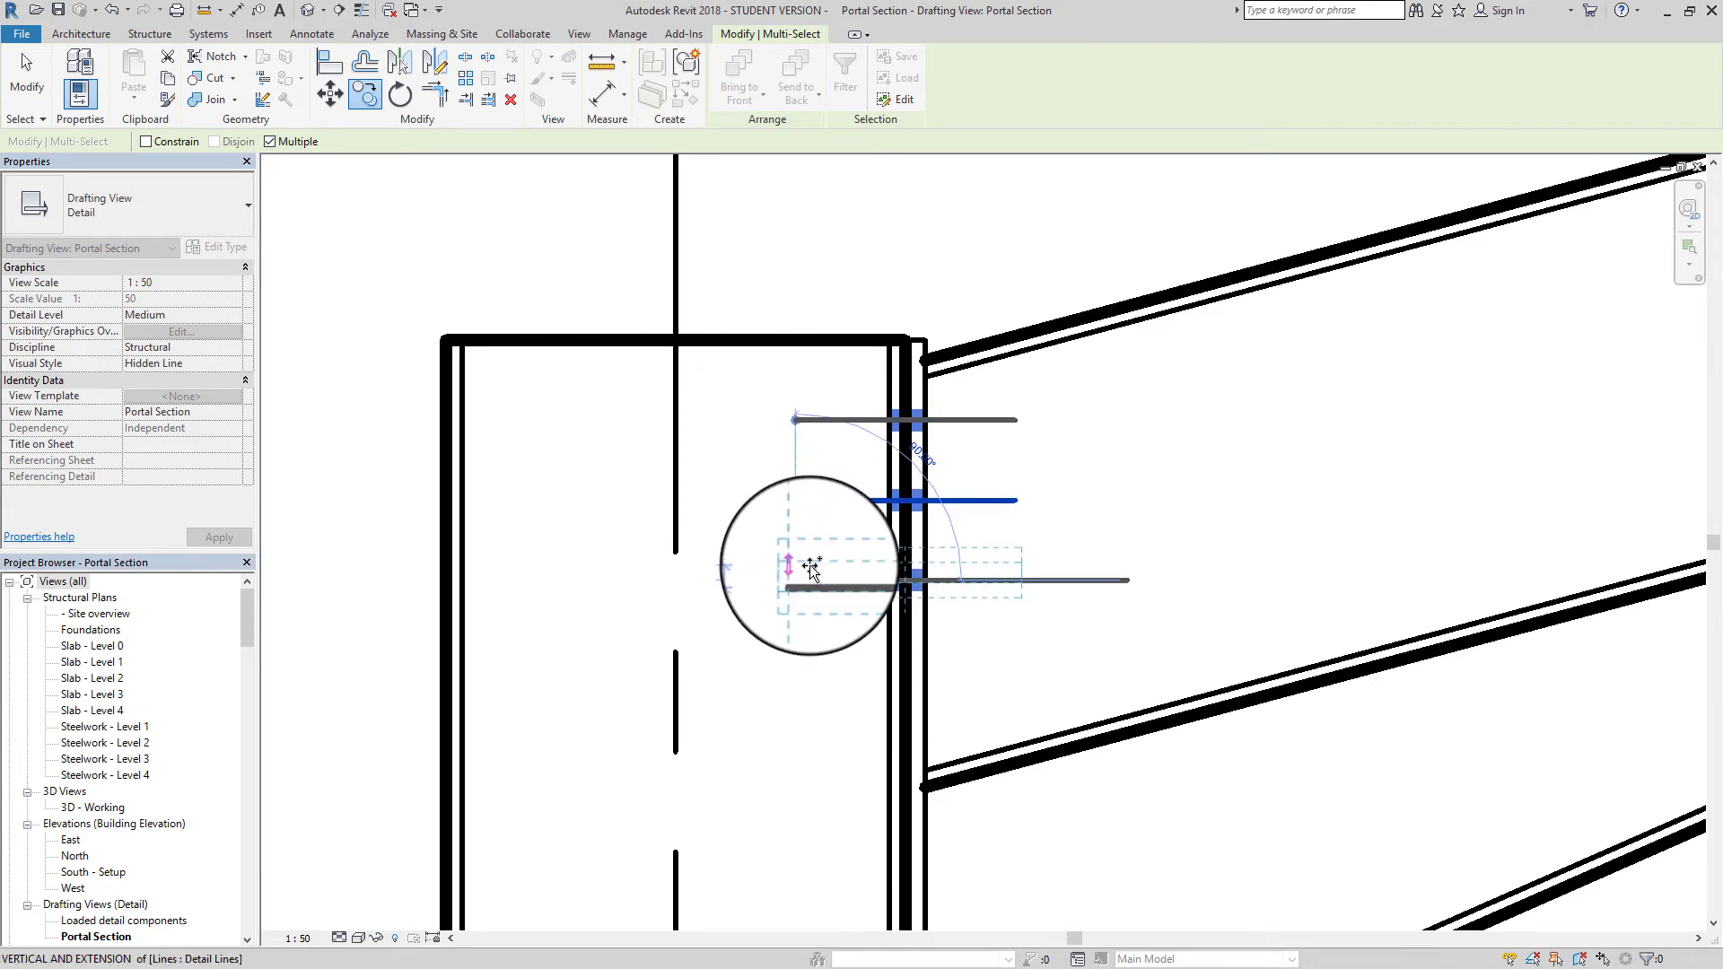
click(825, 581)
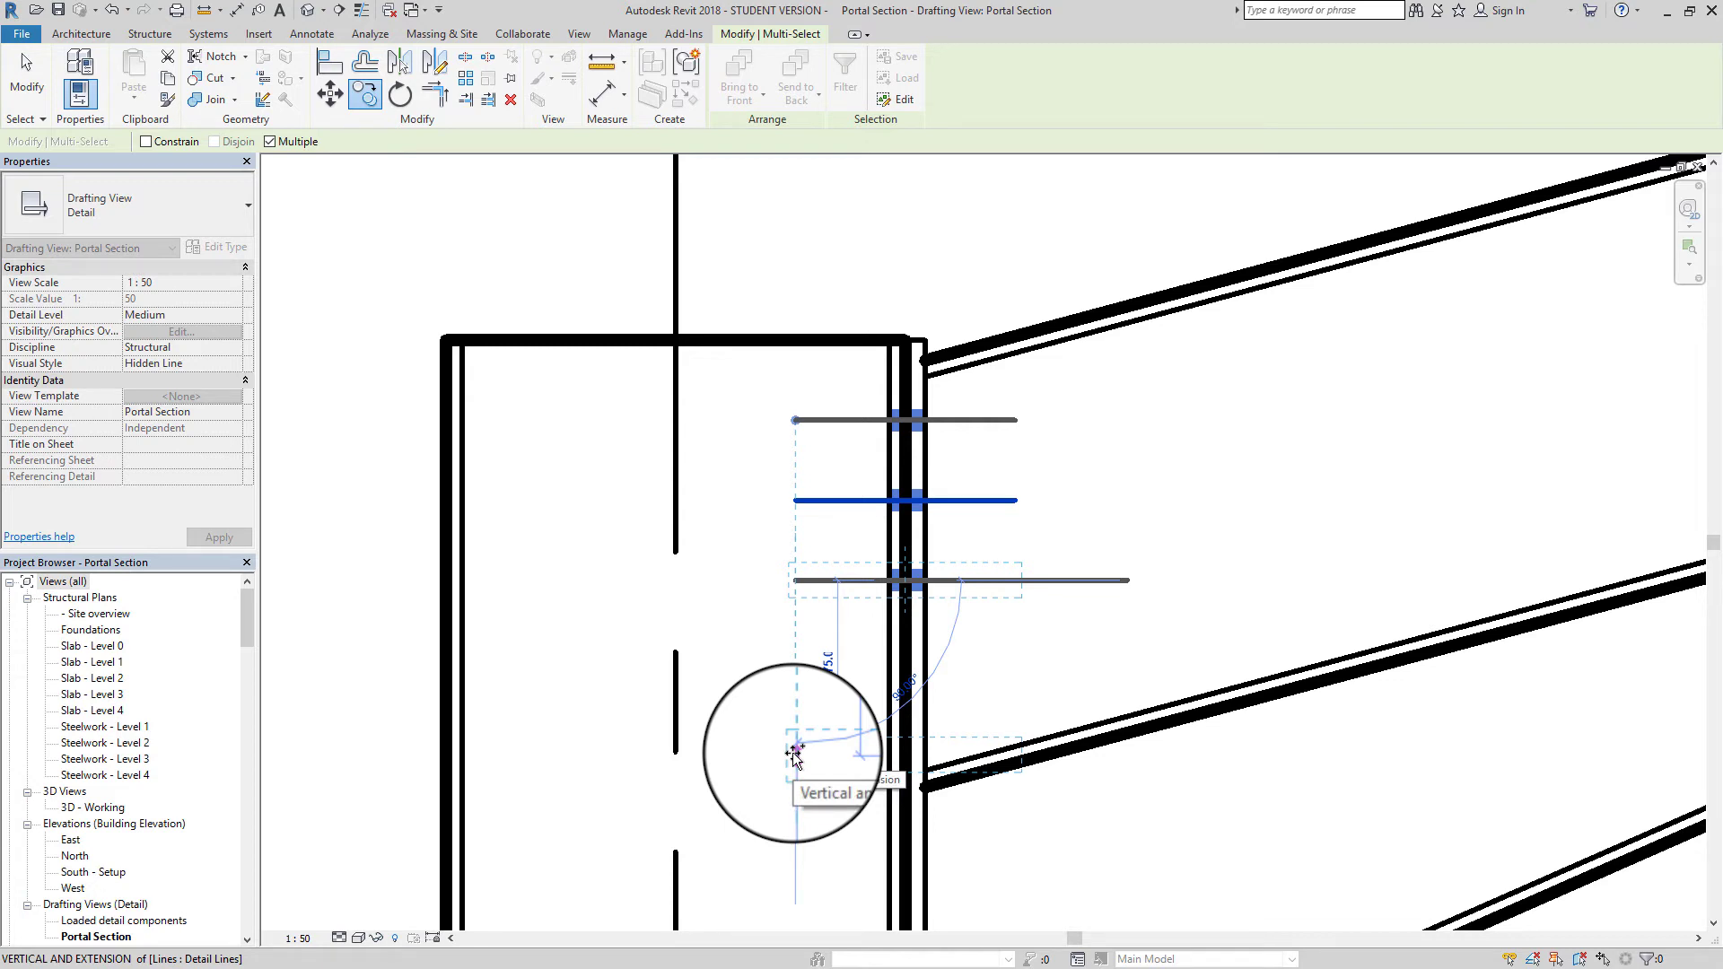
Place another bolt copy 440 mm below the third bolt and one more 80 mm below that, and end the copying
text(140)
key(Return)
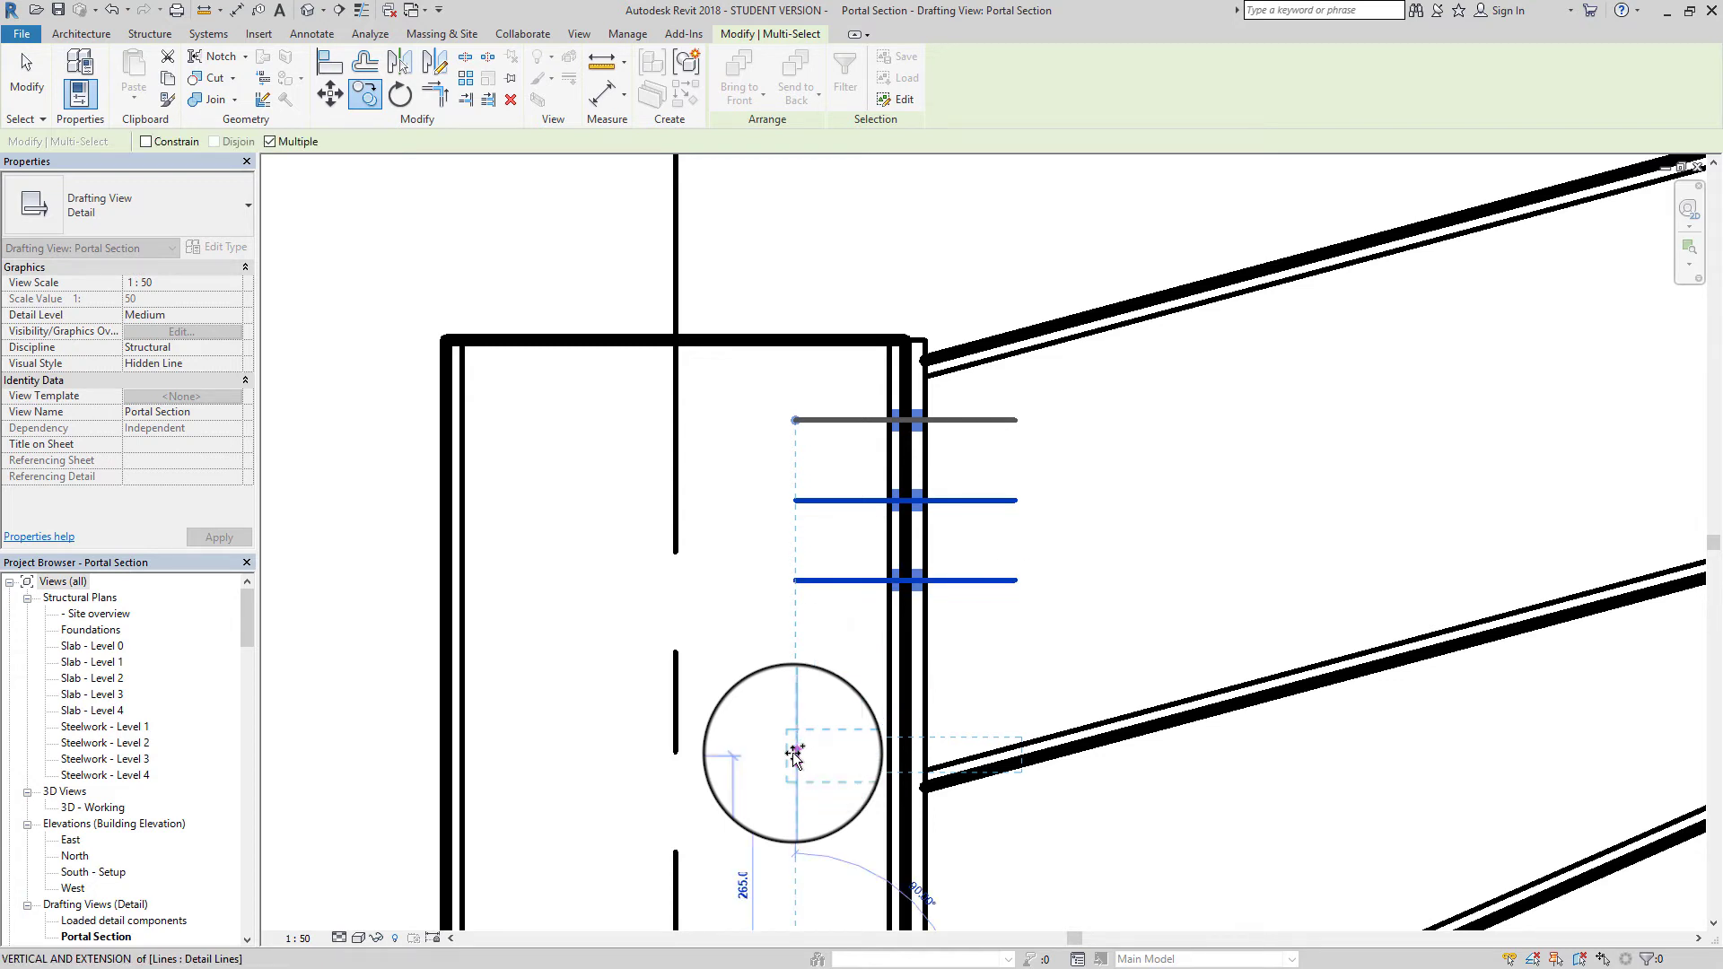
middle_drag(867, 695, 888, 328)
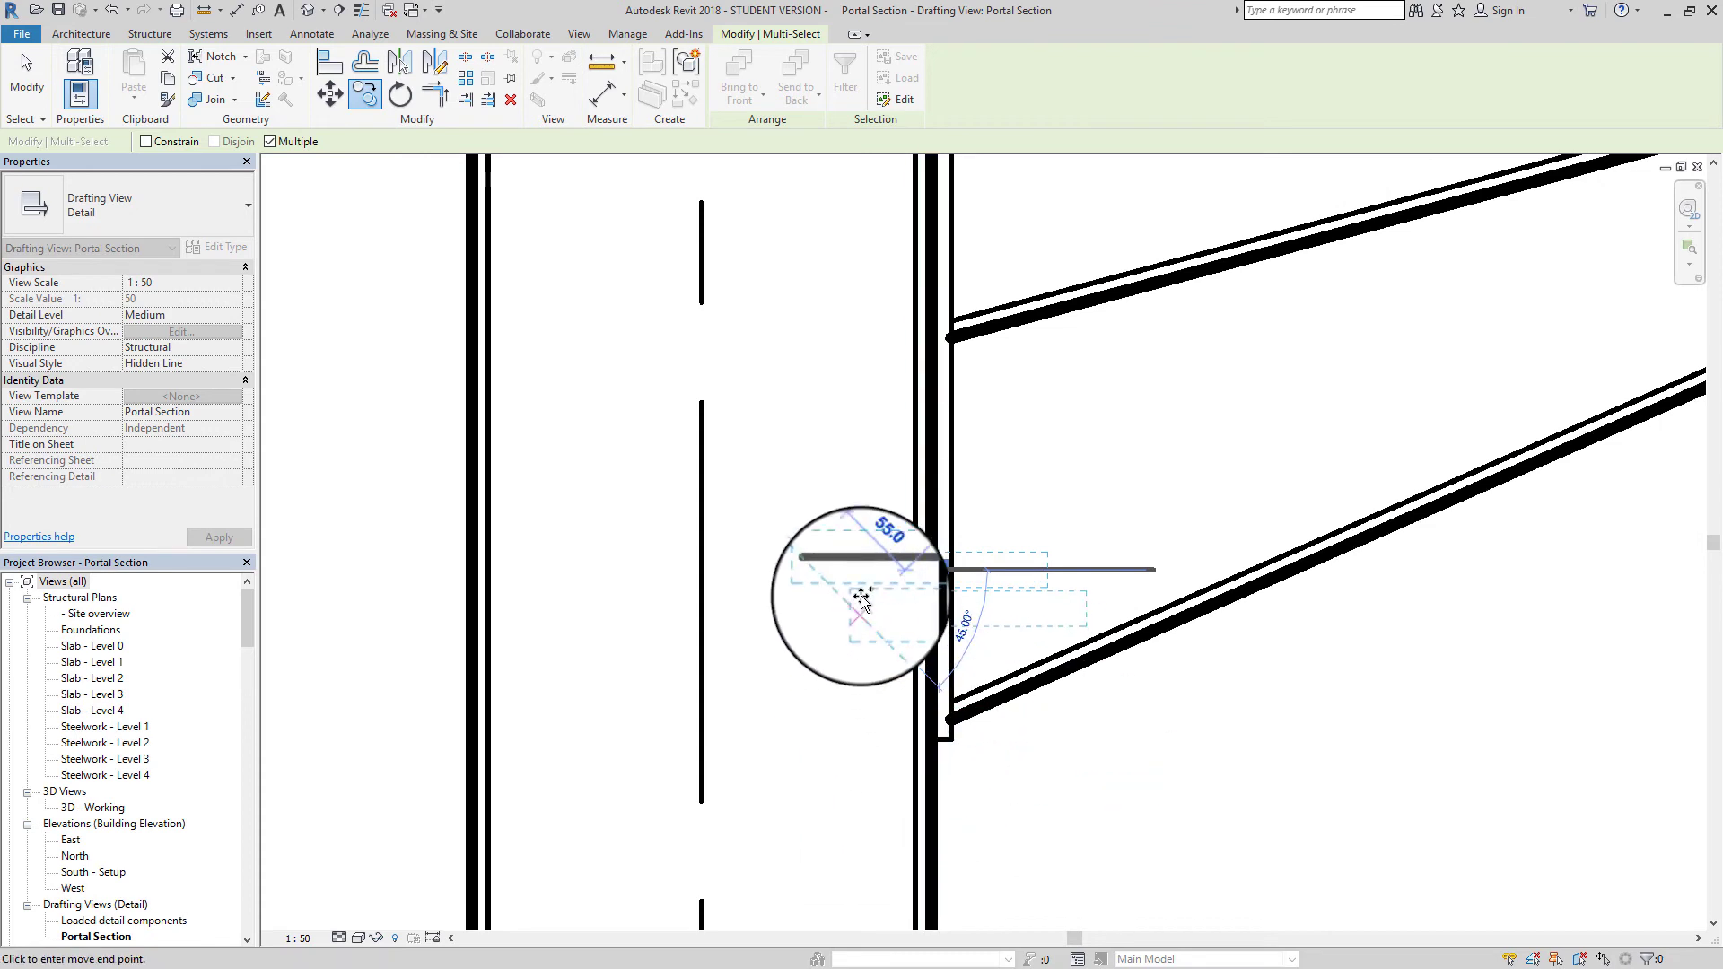
click(820, 568)
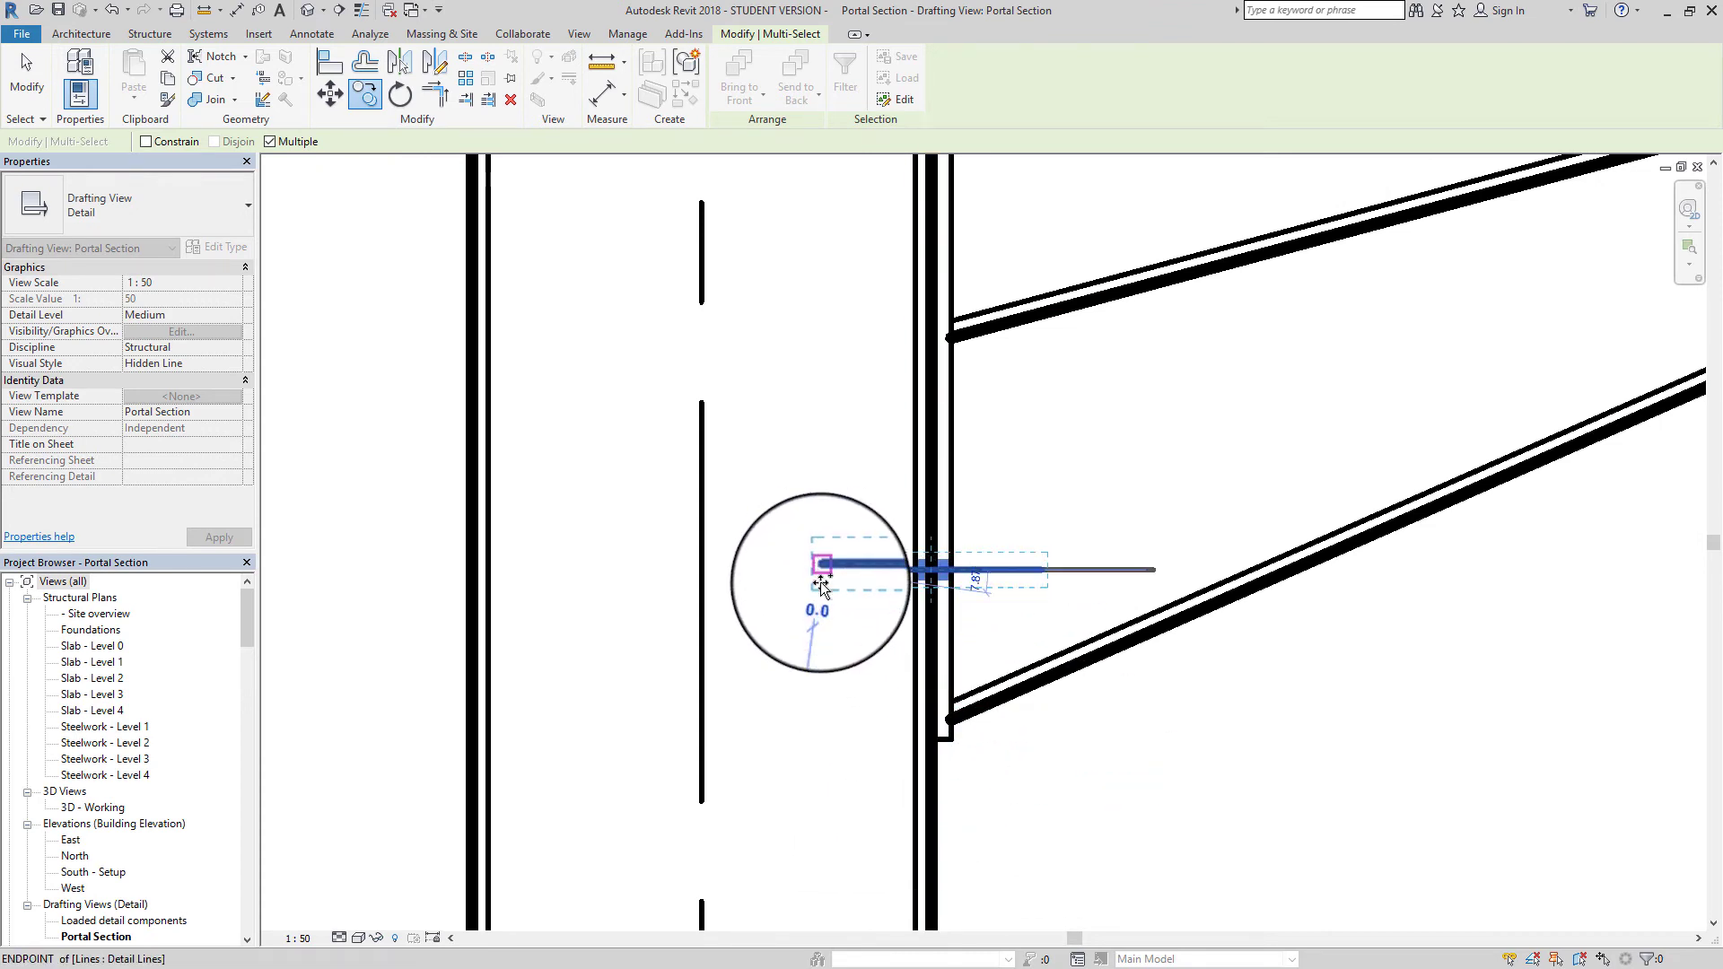
text(8)
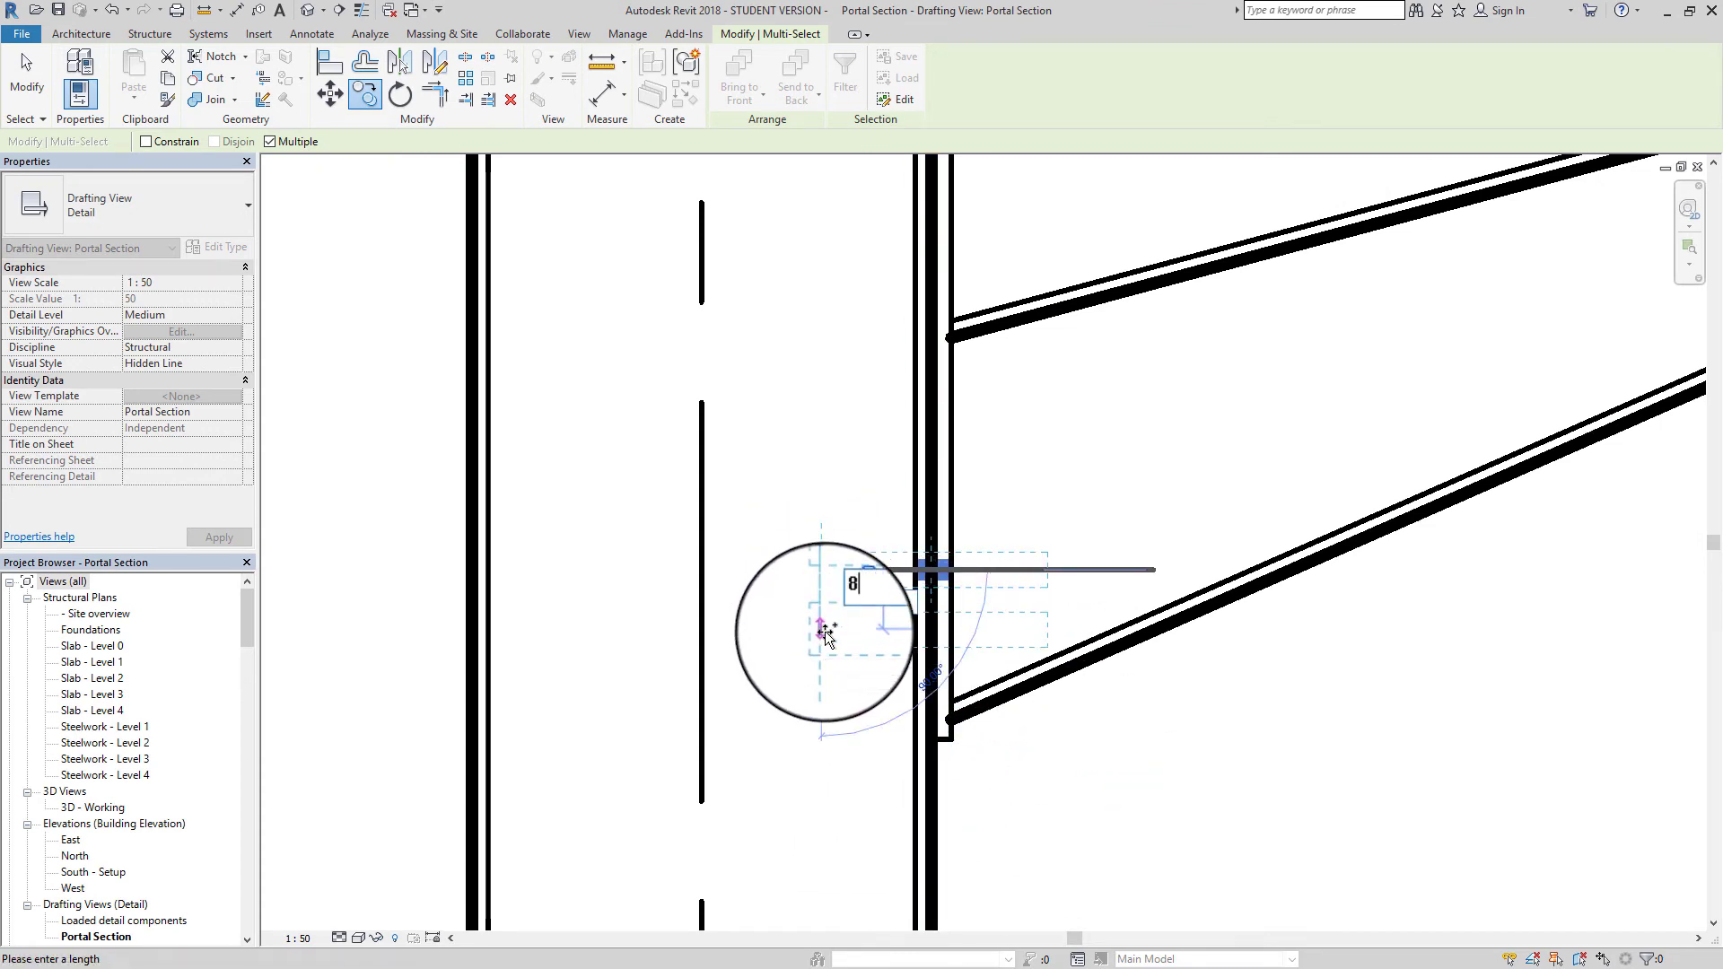
text(0)
key(Return)
scroll(920, 642, down, 3)
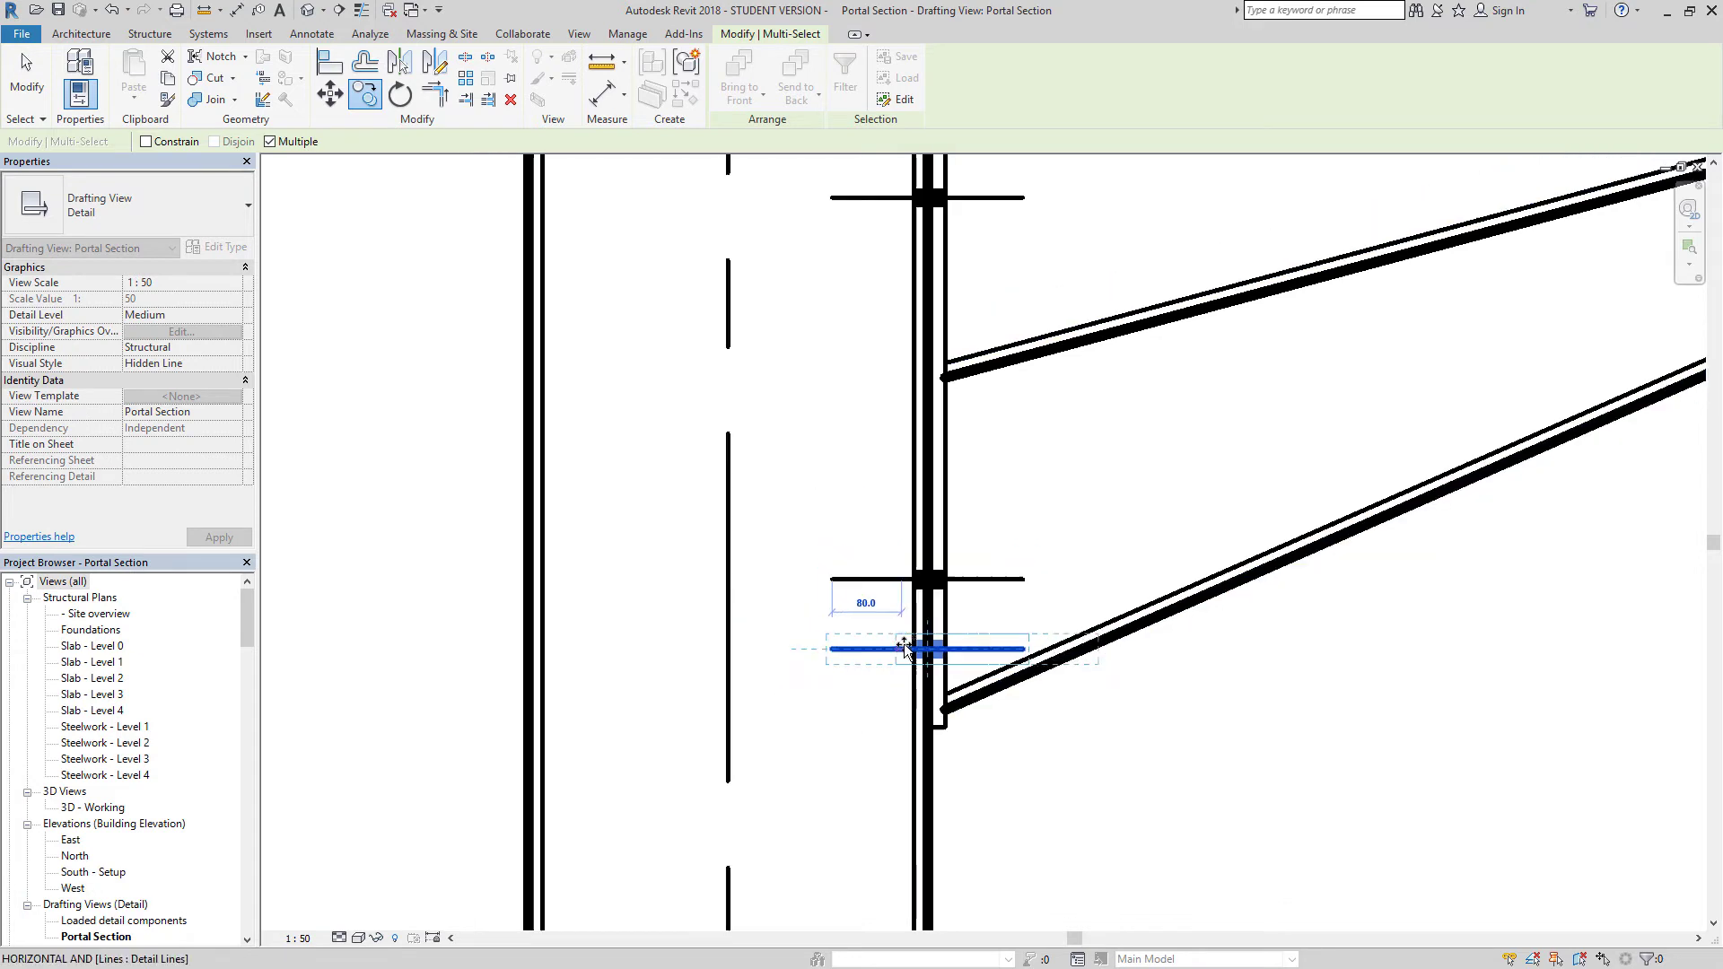
middle_drag(1040, 558, 1022, 657)
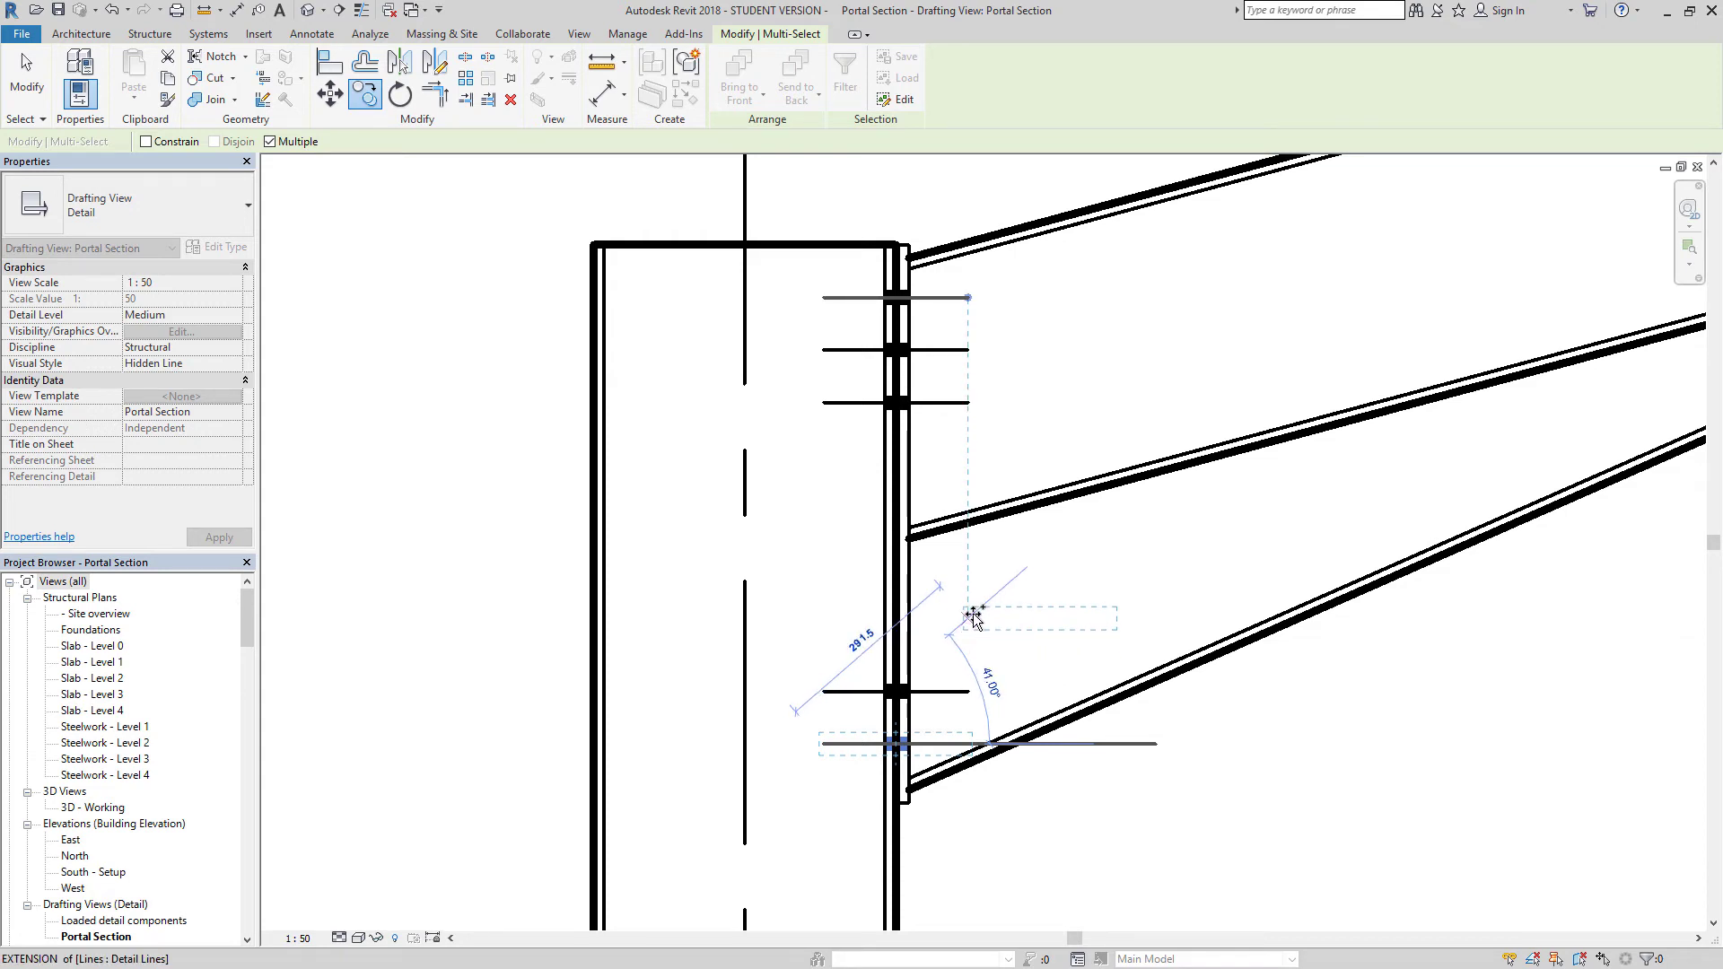
key(Escape)
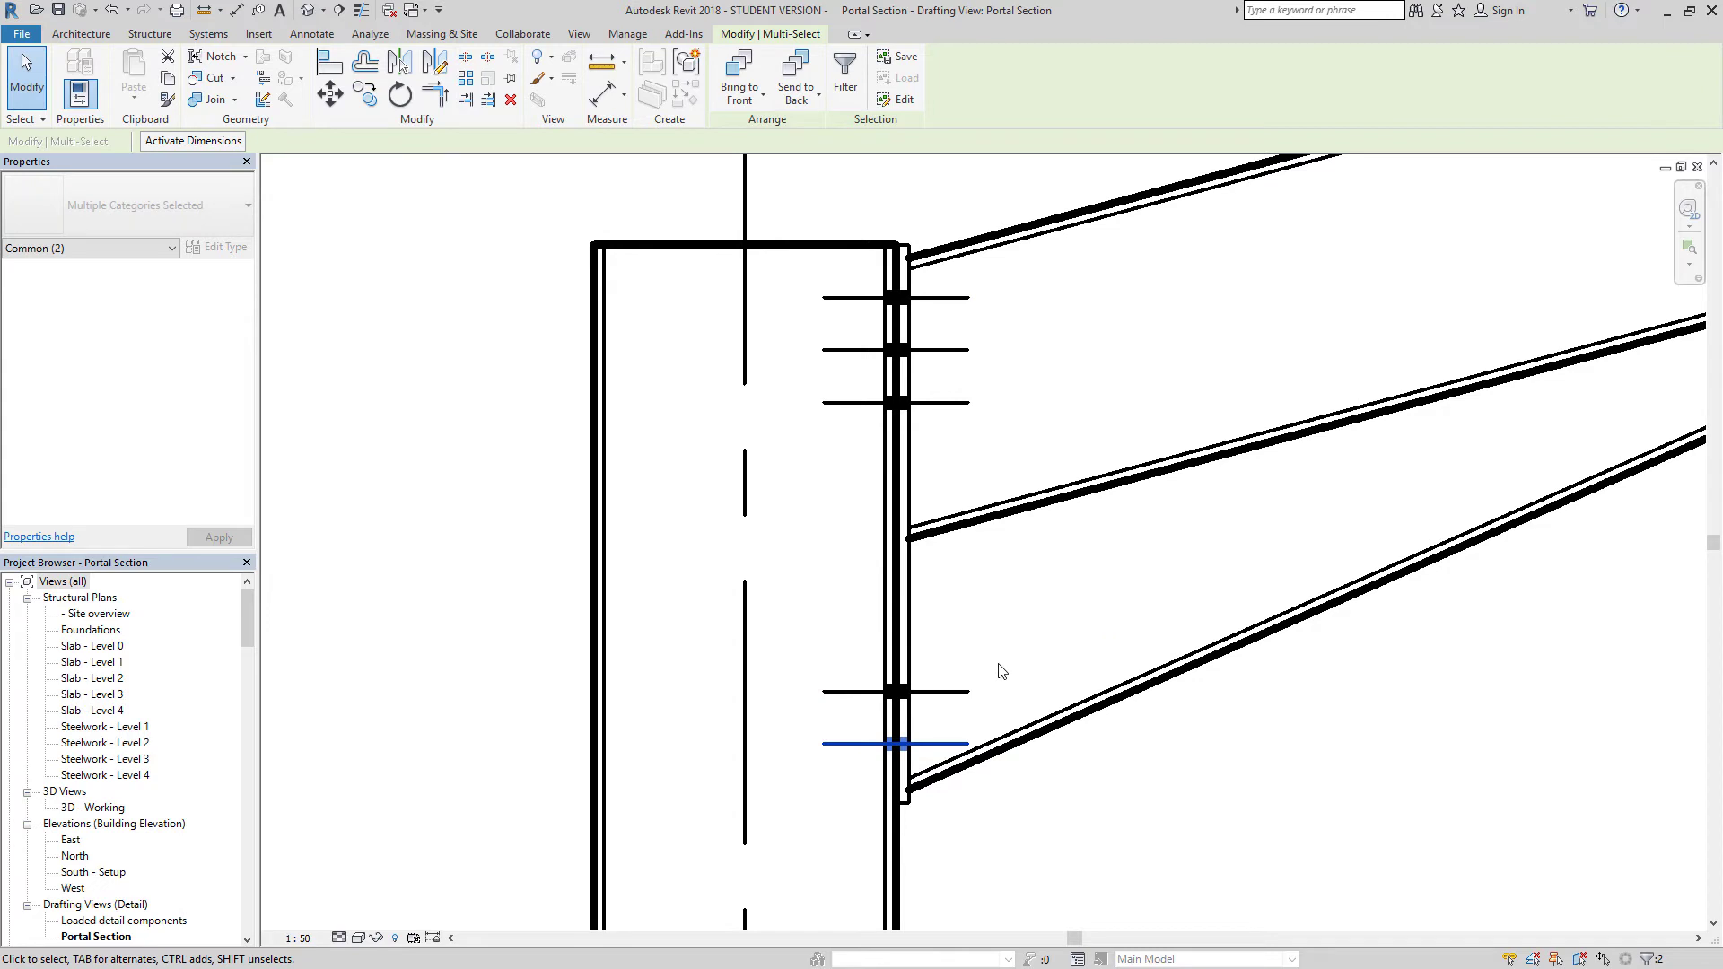
key(Escape)
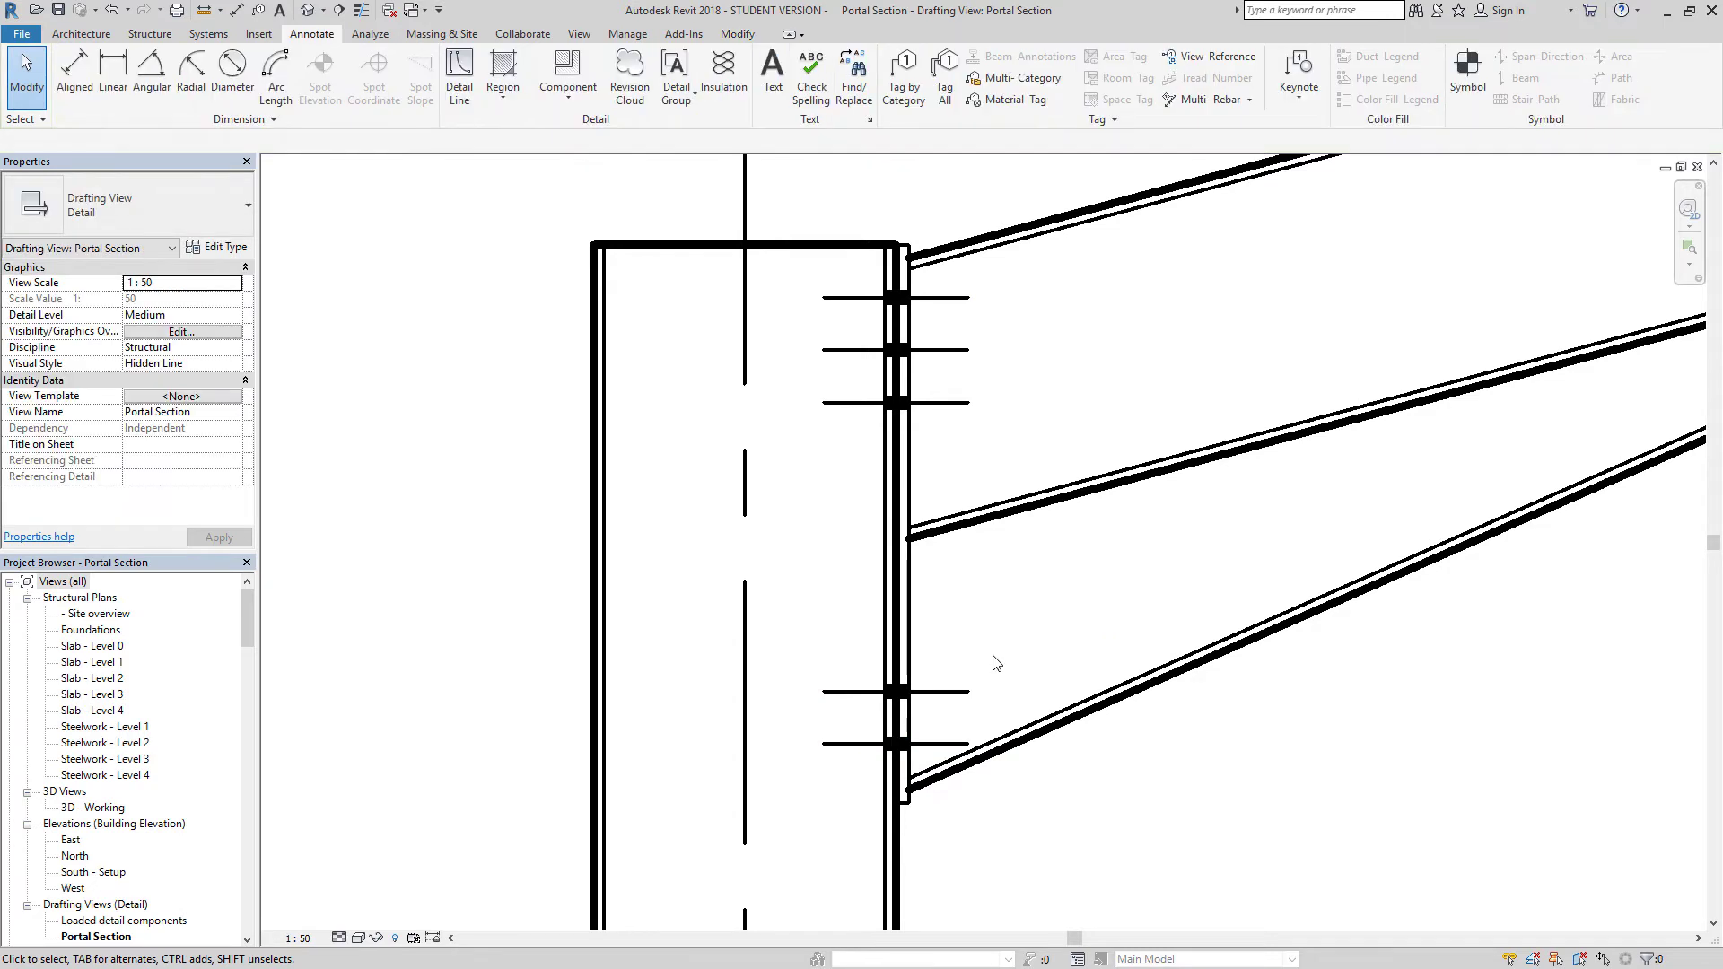
Draw a Medium Lines detail line about 2620 mm long from the concrete footing's top-left corner, along its top edge and past its right side
scroll(994, 662, down, 3)
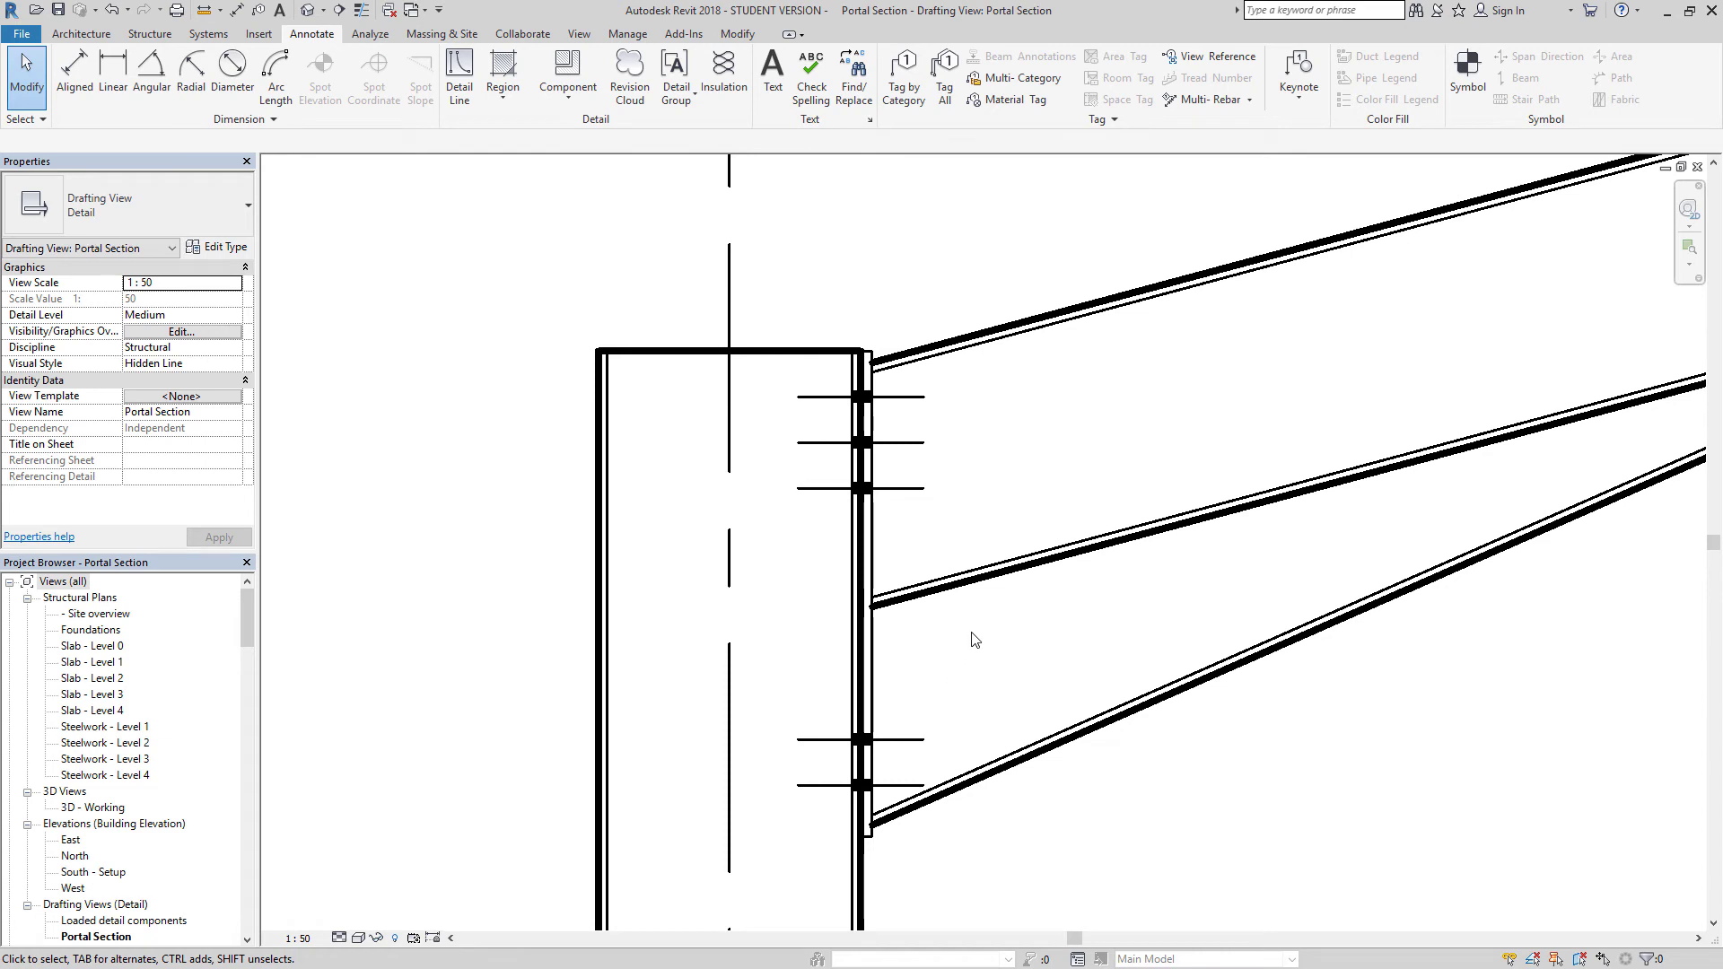
scroll(975, 638, down, 2)
scroll(792, 569, down, 4)
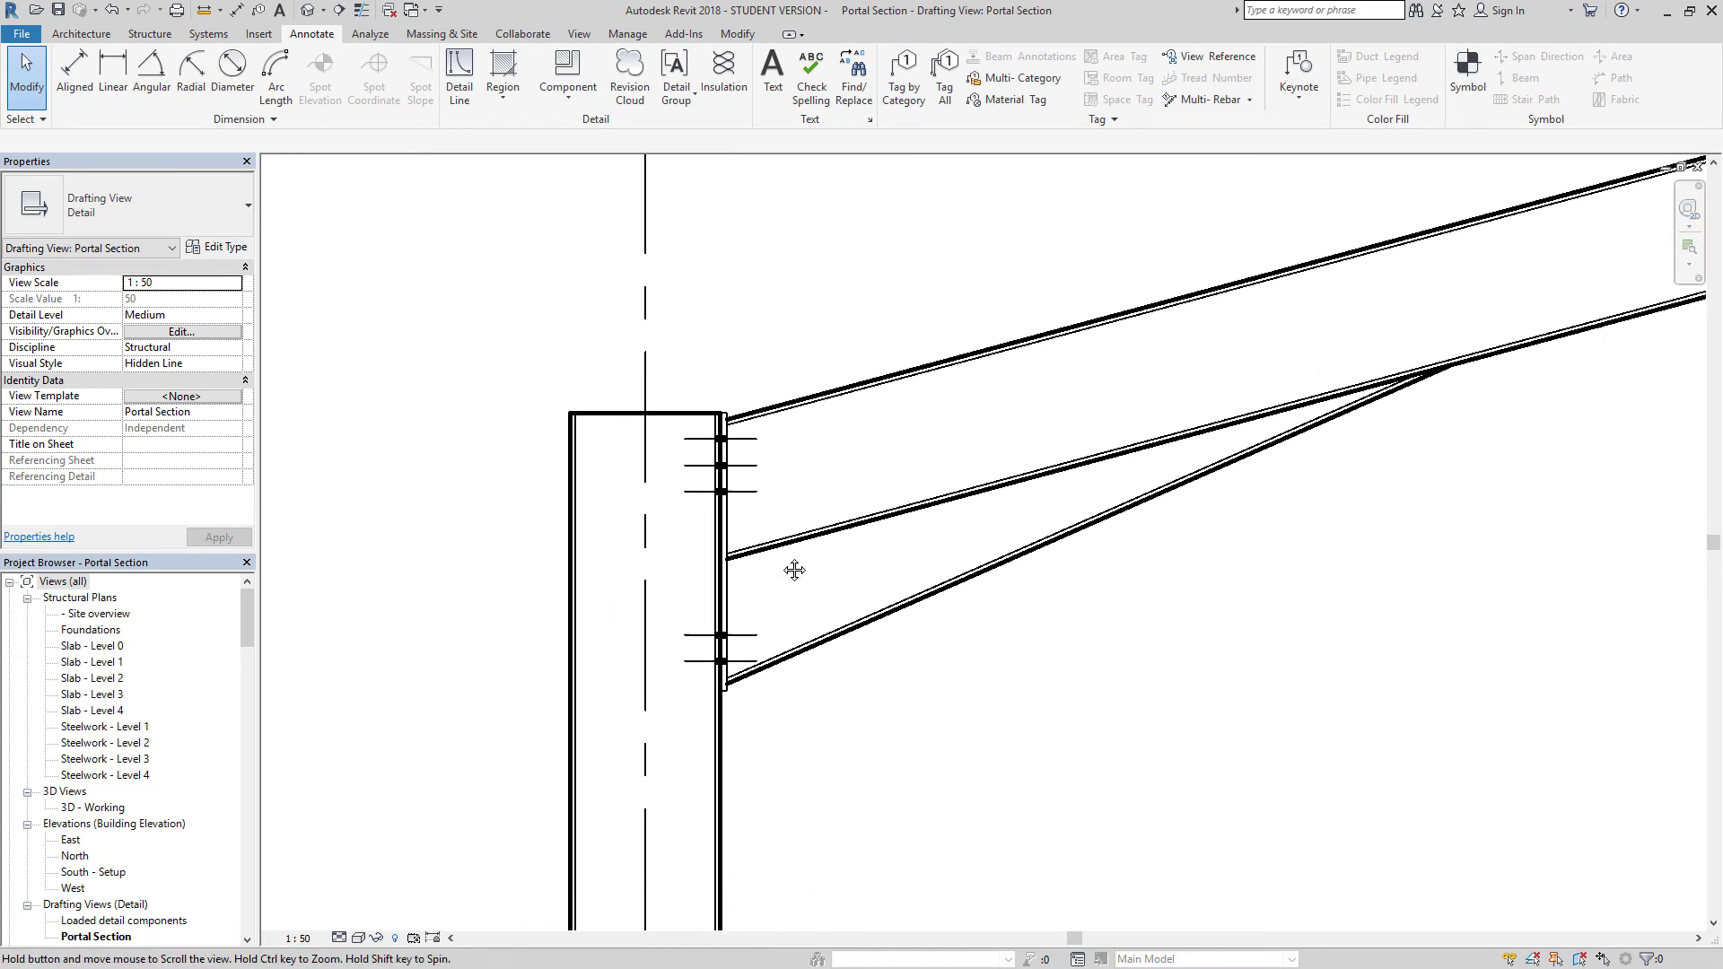
middle_drag(777, 563, 892, 573)
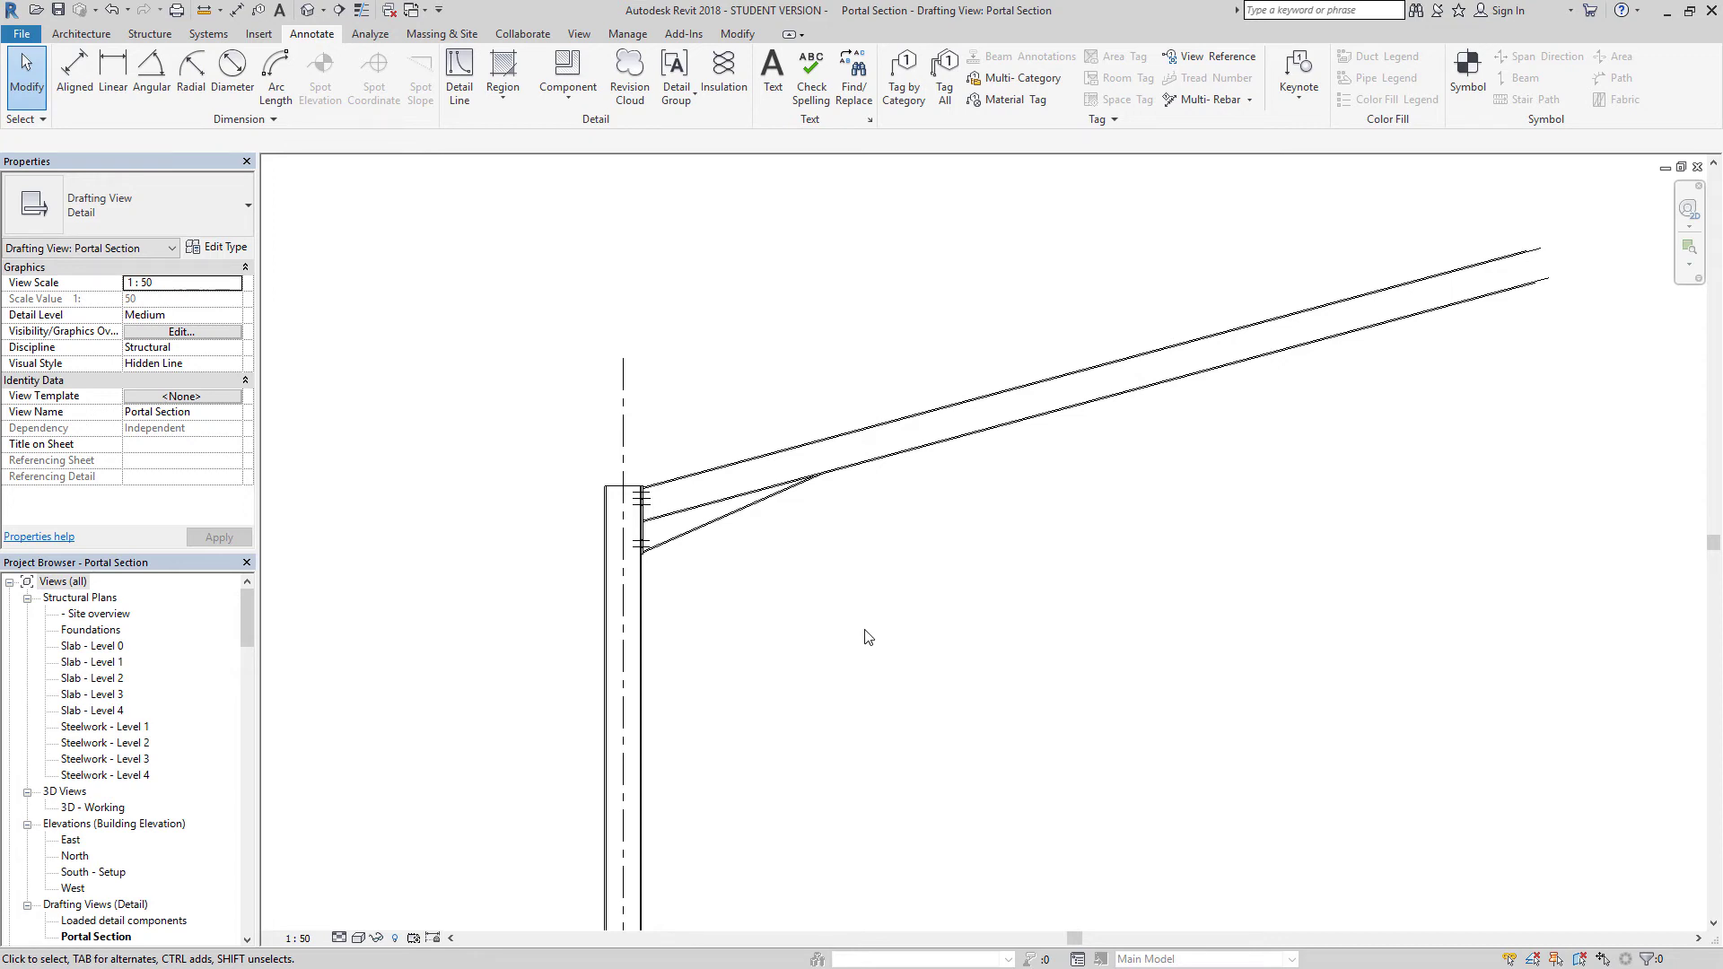
mouse_move(853, 737)
middle_down()
mouse_move(916, 542)
mouse_move(934, 585)
mouse_move(979, 587)
middle_up()
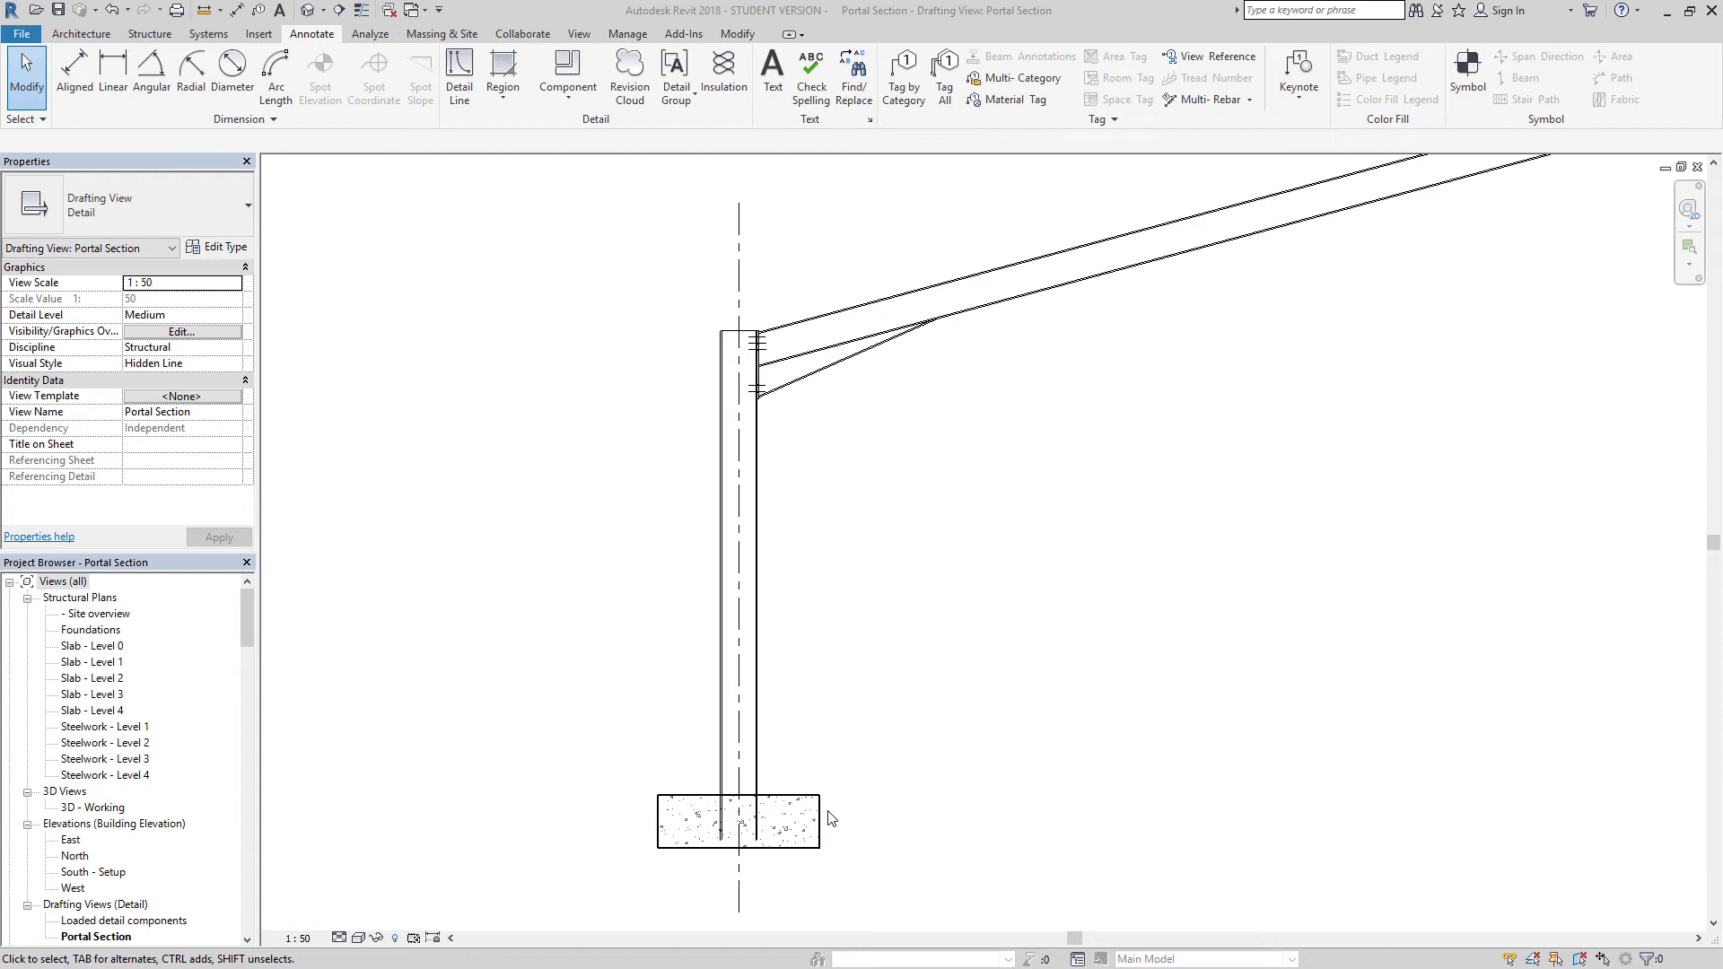
scroll(743, 851, up, 6)
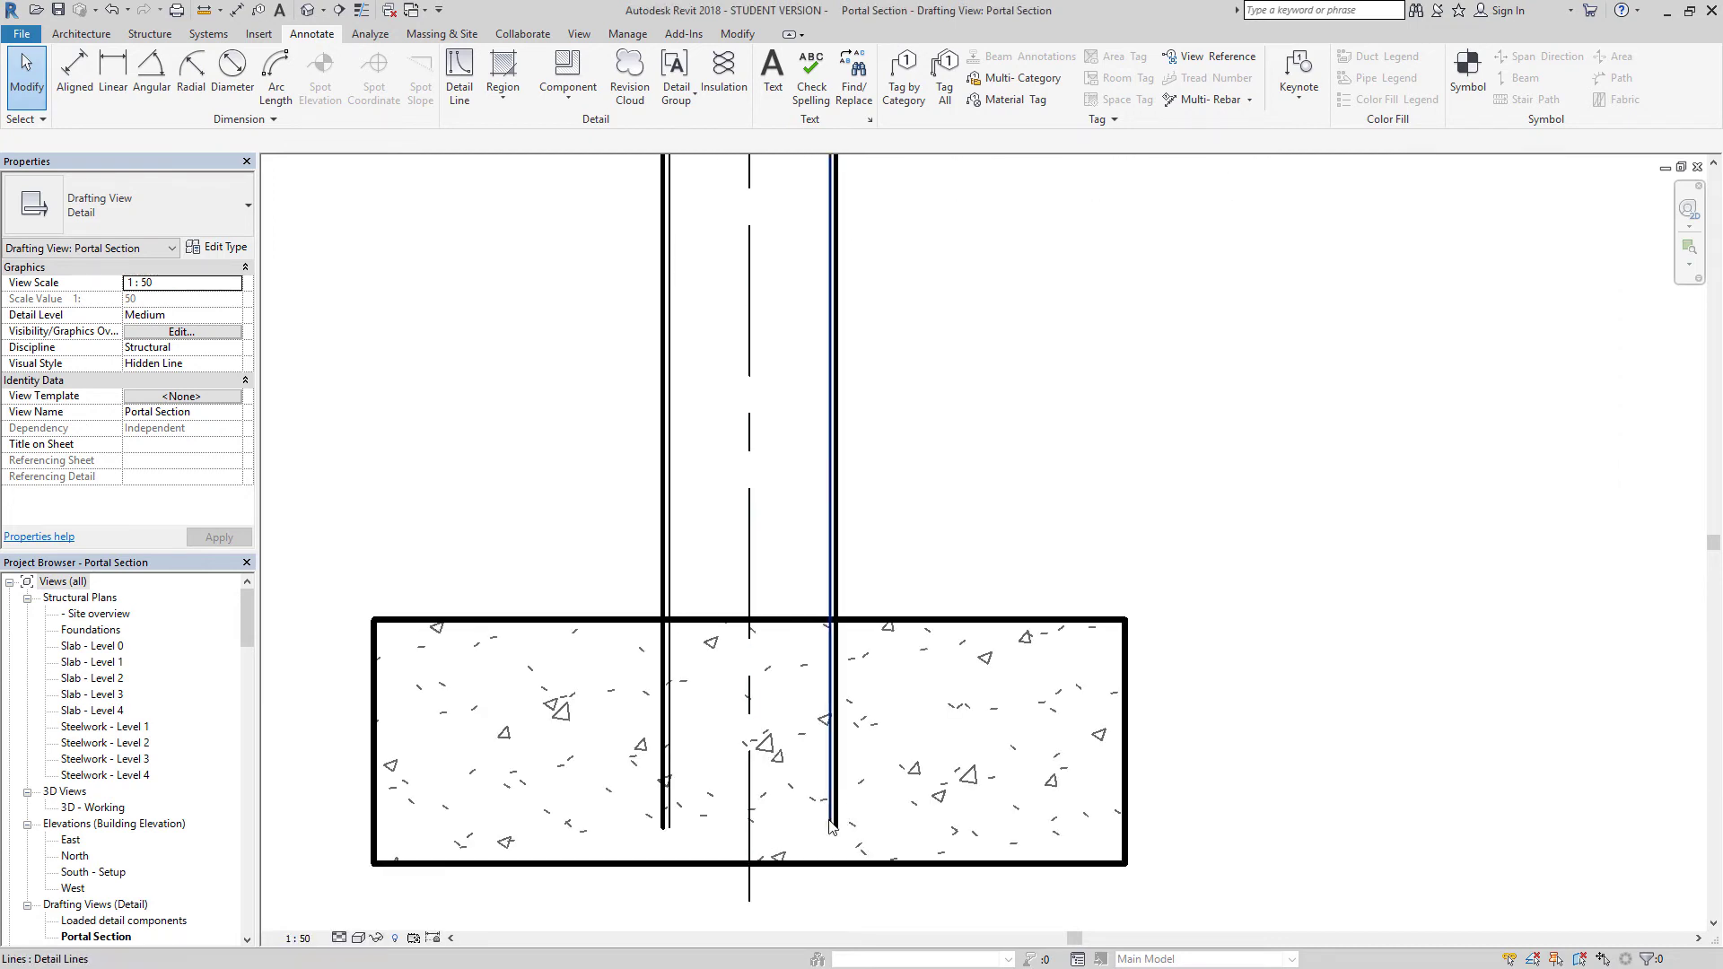
mouse_move(705, 741)
middle_down()
mouse_move(749, 721)
mouse_move(843, 596)
middle_up()
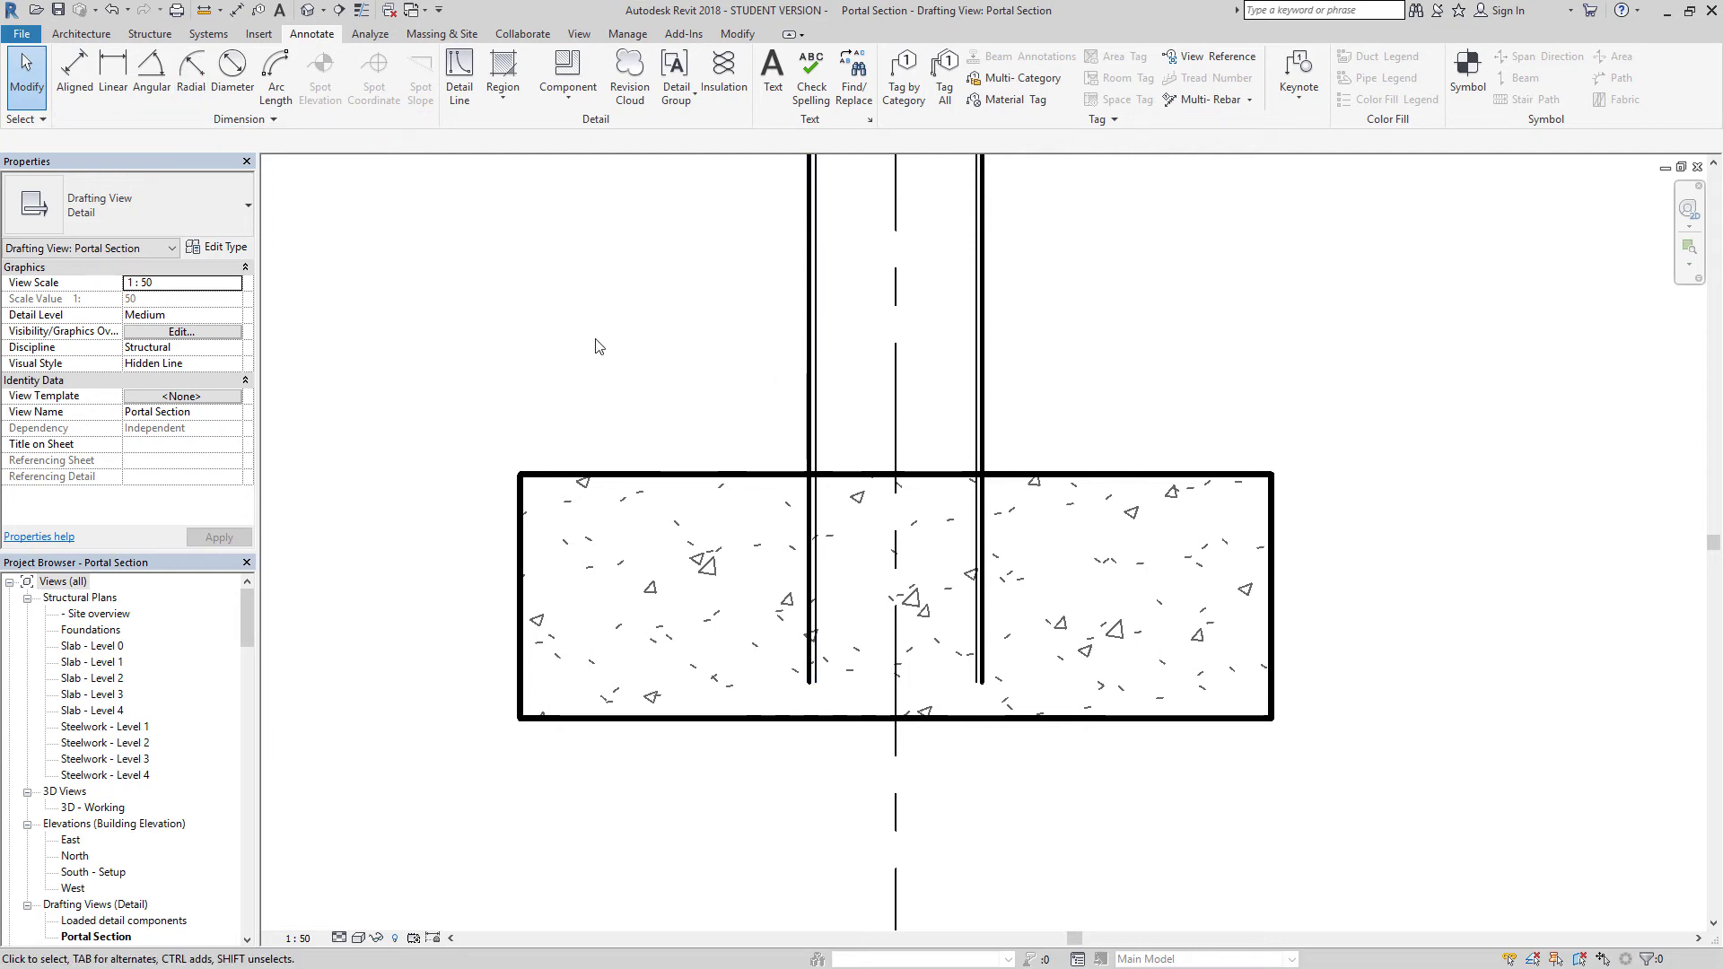
click(458, 76)
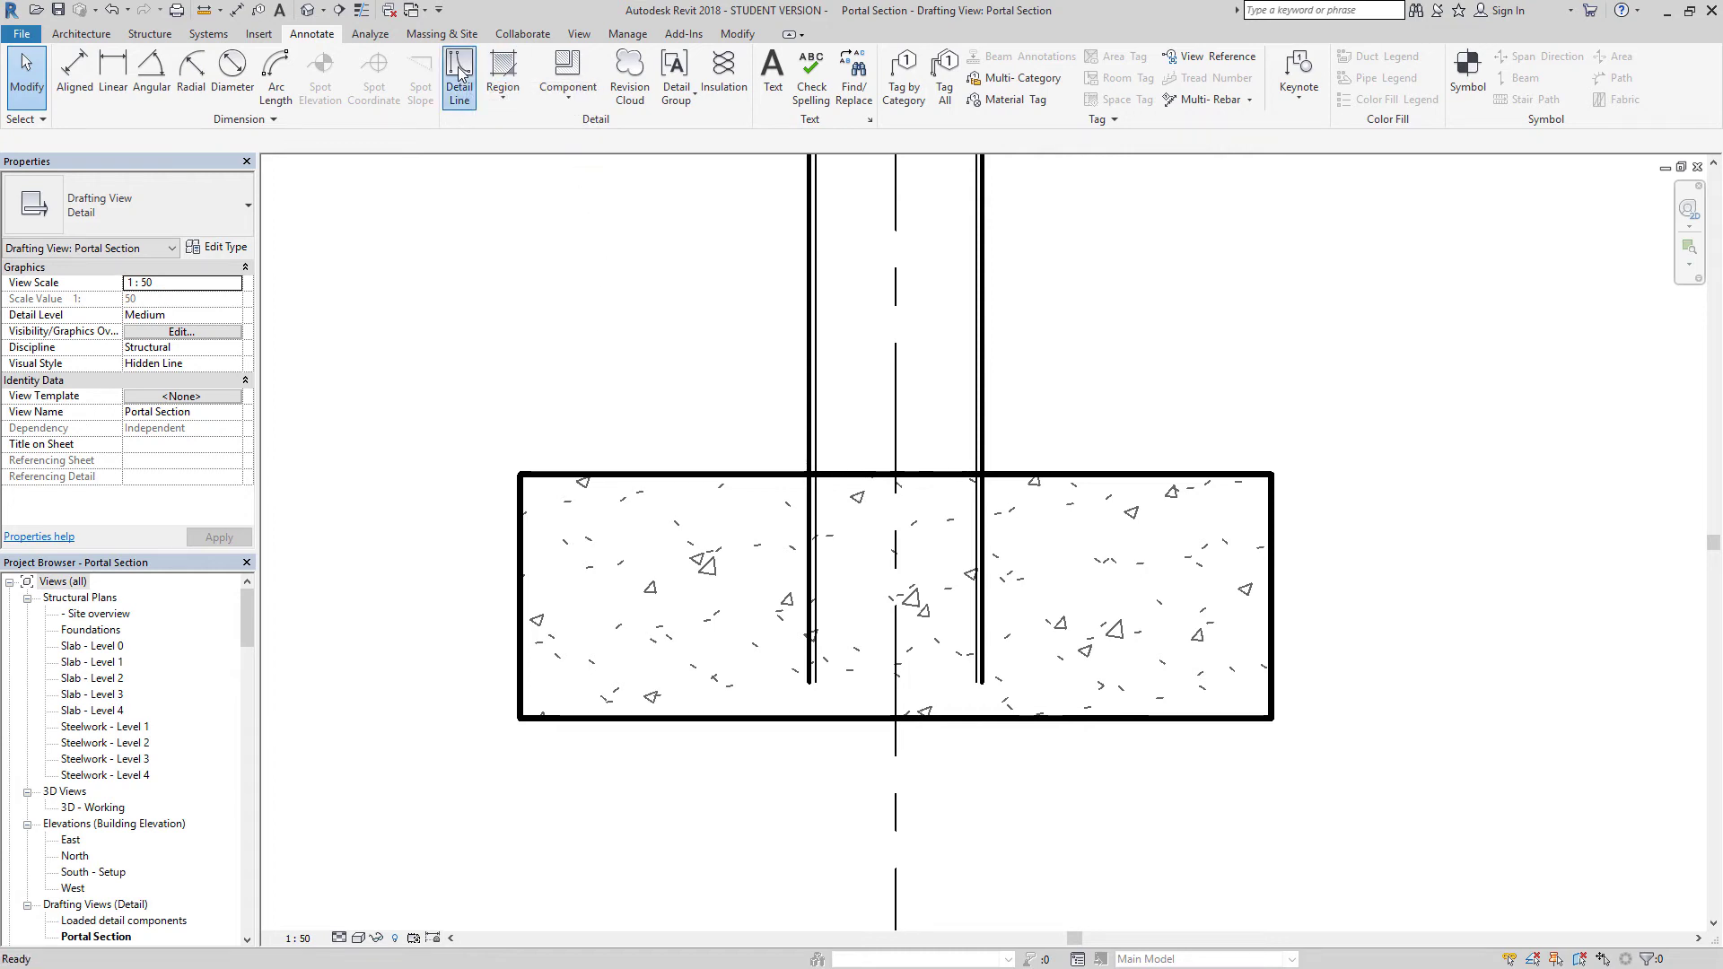
click(523, 472)
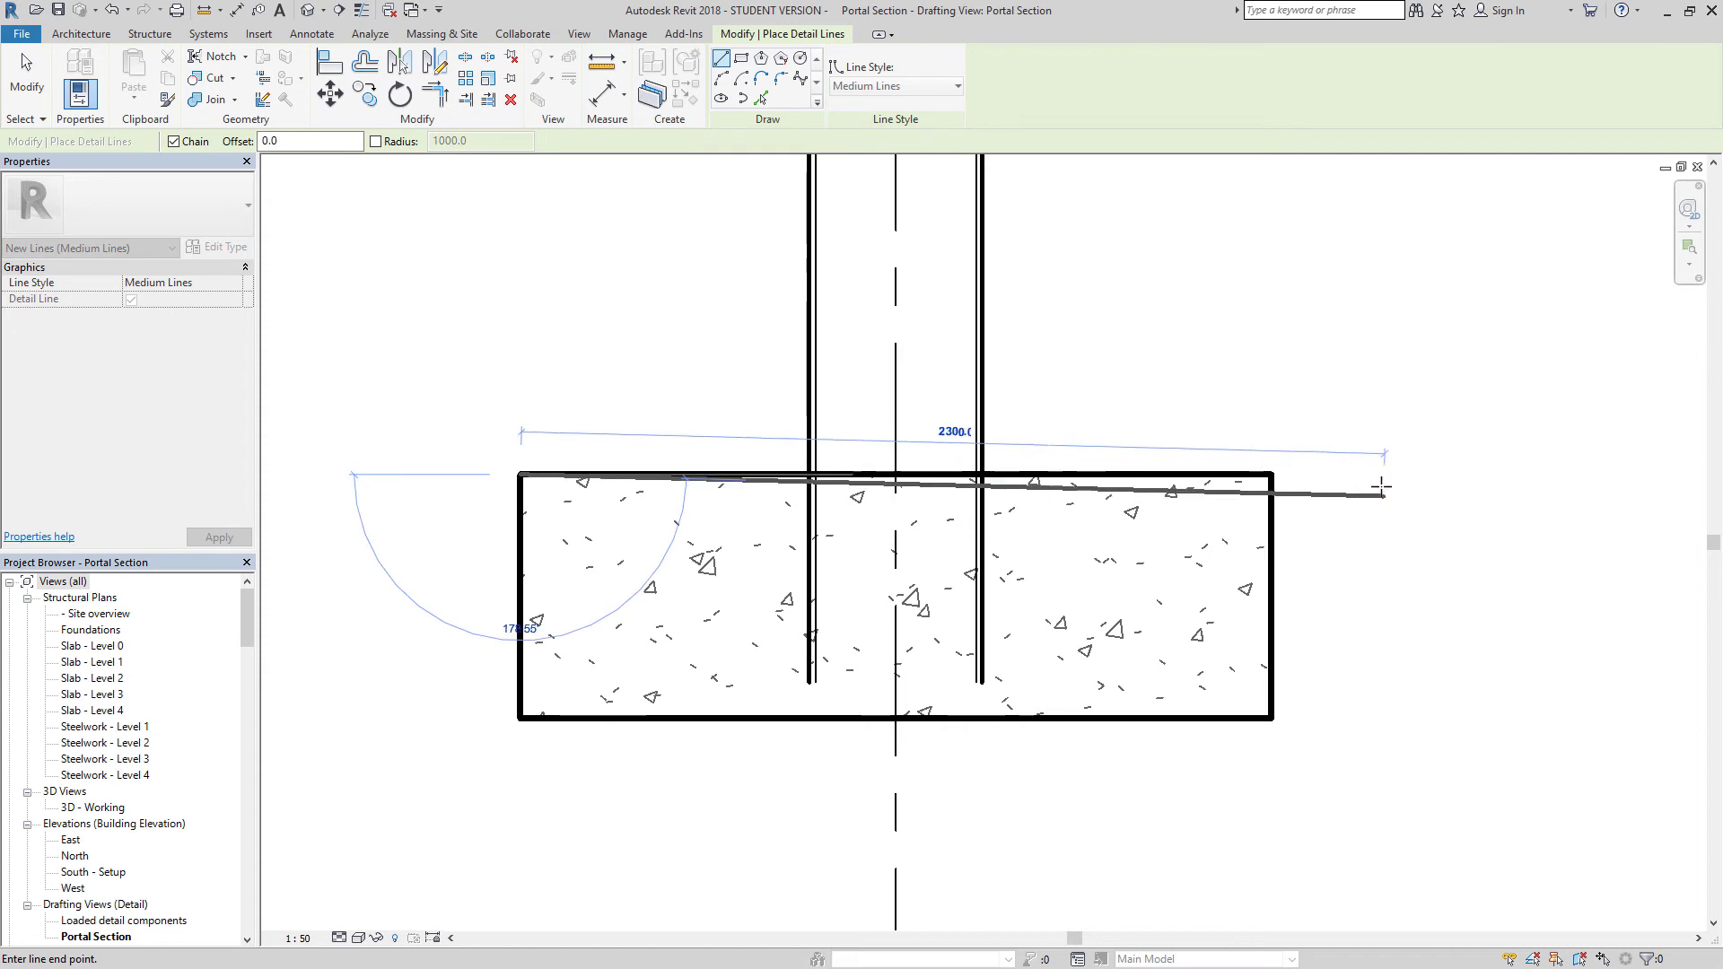
click(1504, 472)
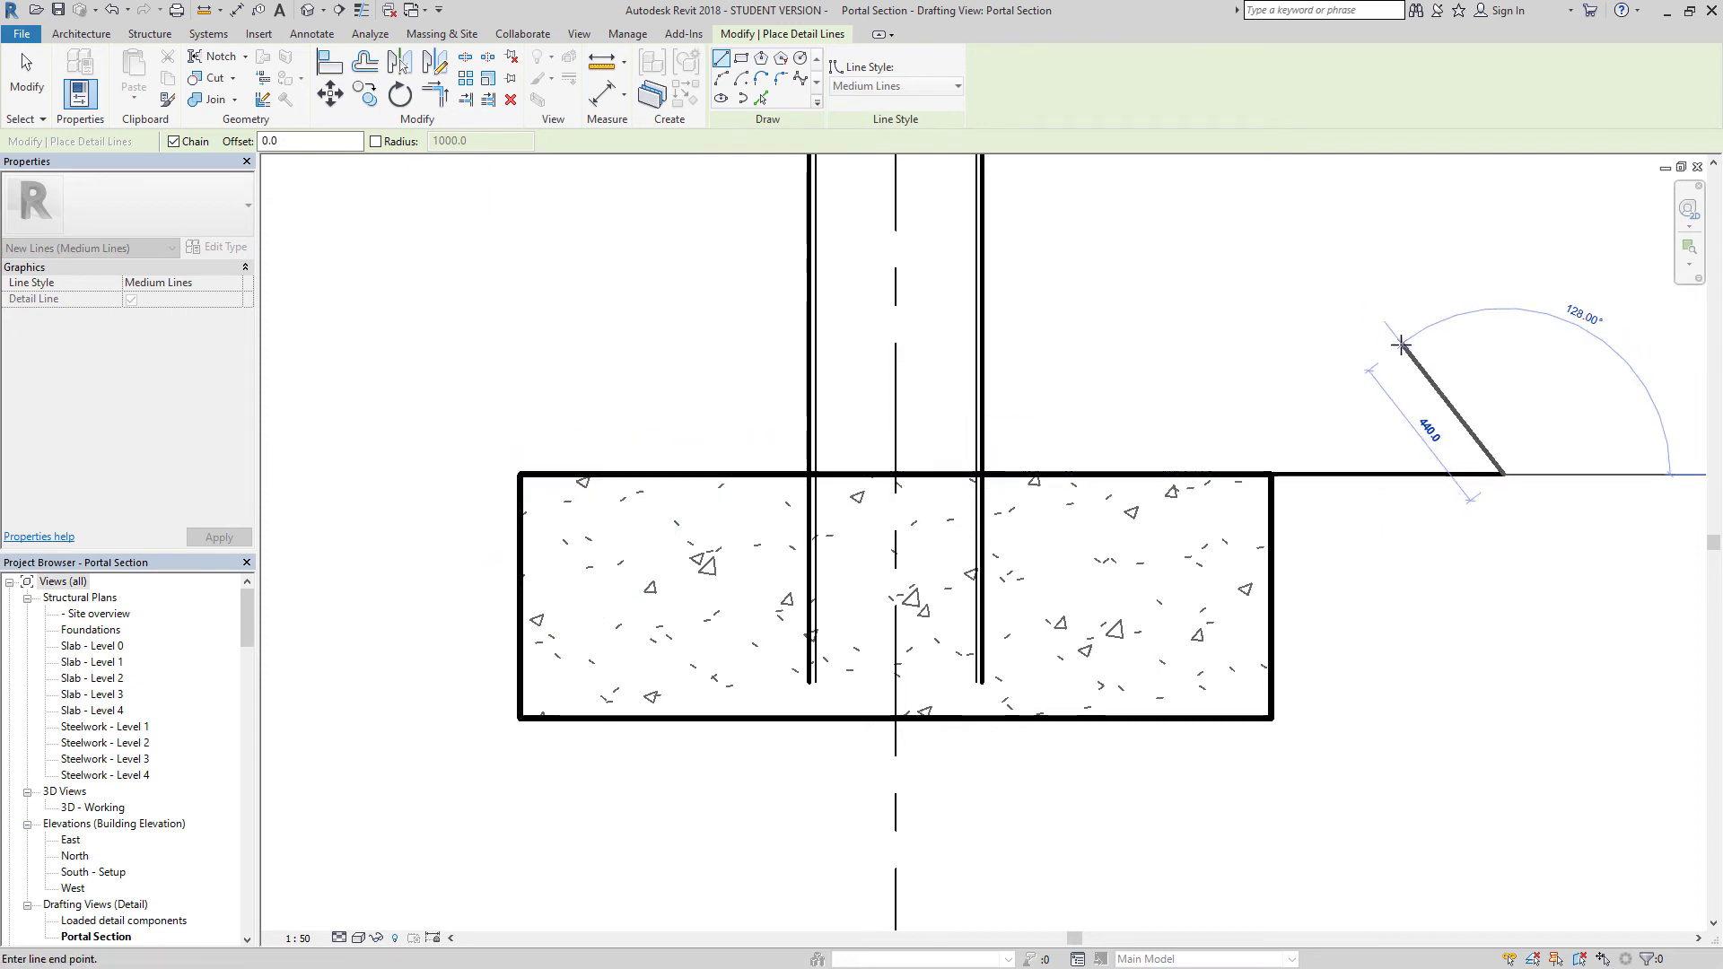
key(Escape)
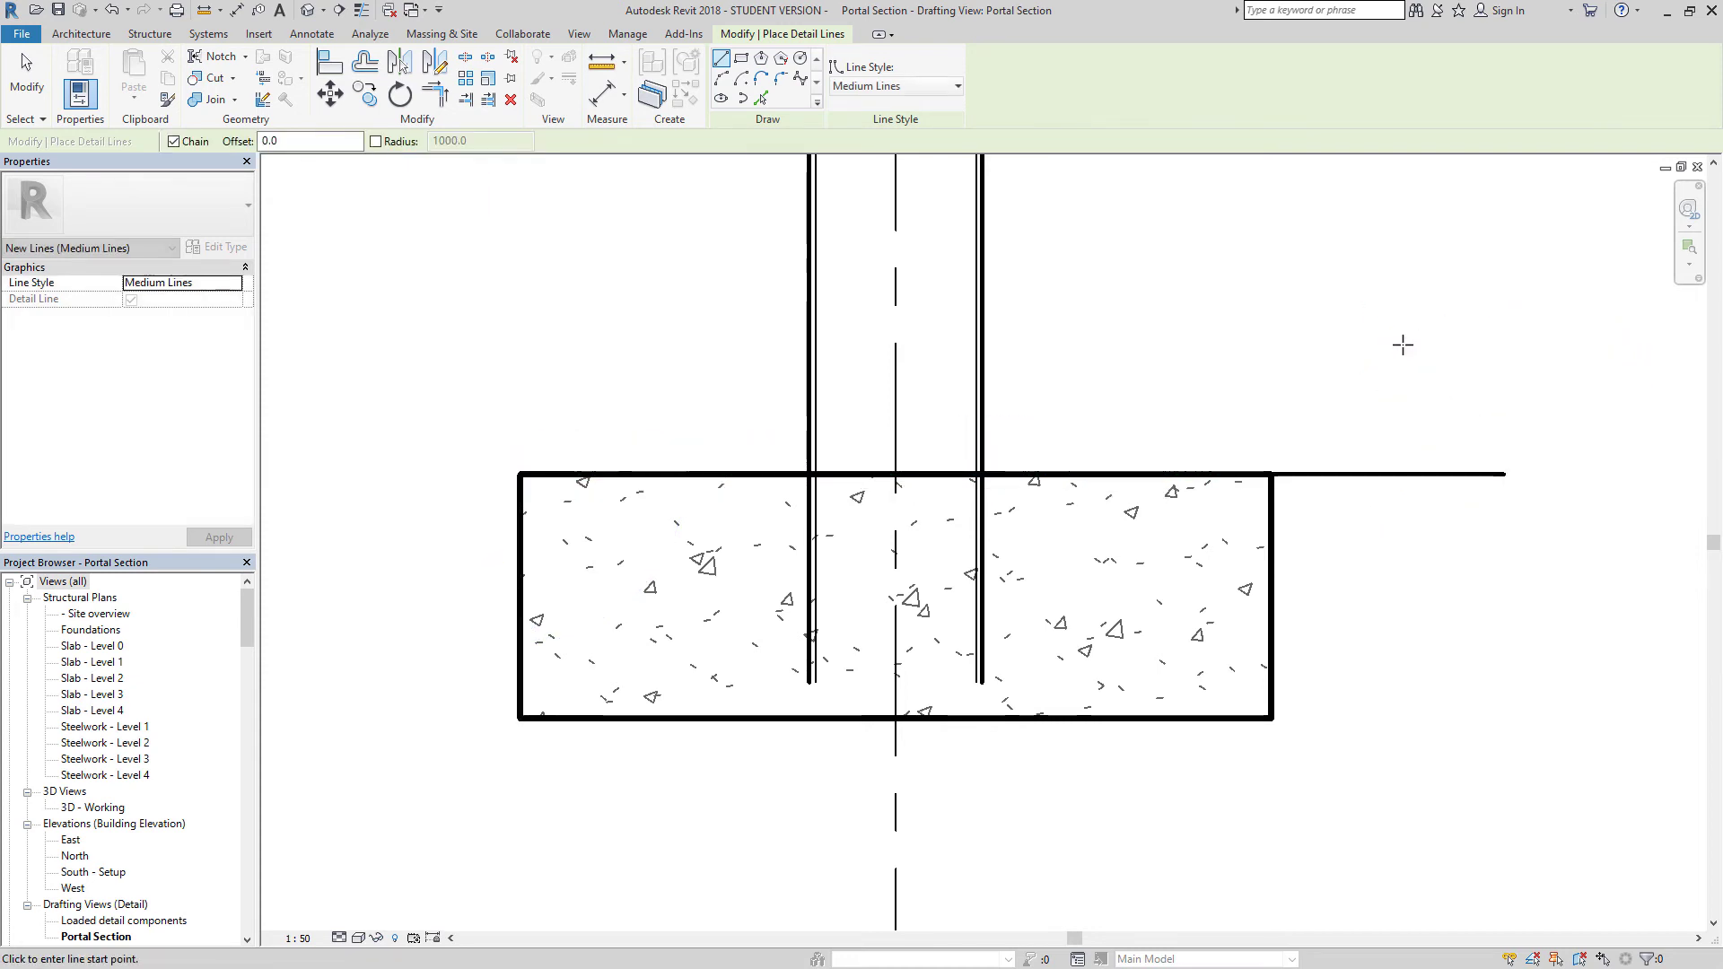
key(Escape)
Move the new horizontal detail line 20 mm straight up from the footing's top edge
click(1420, 474)
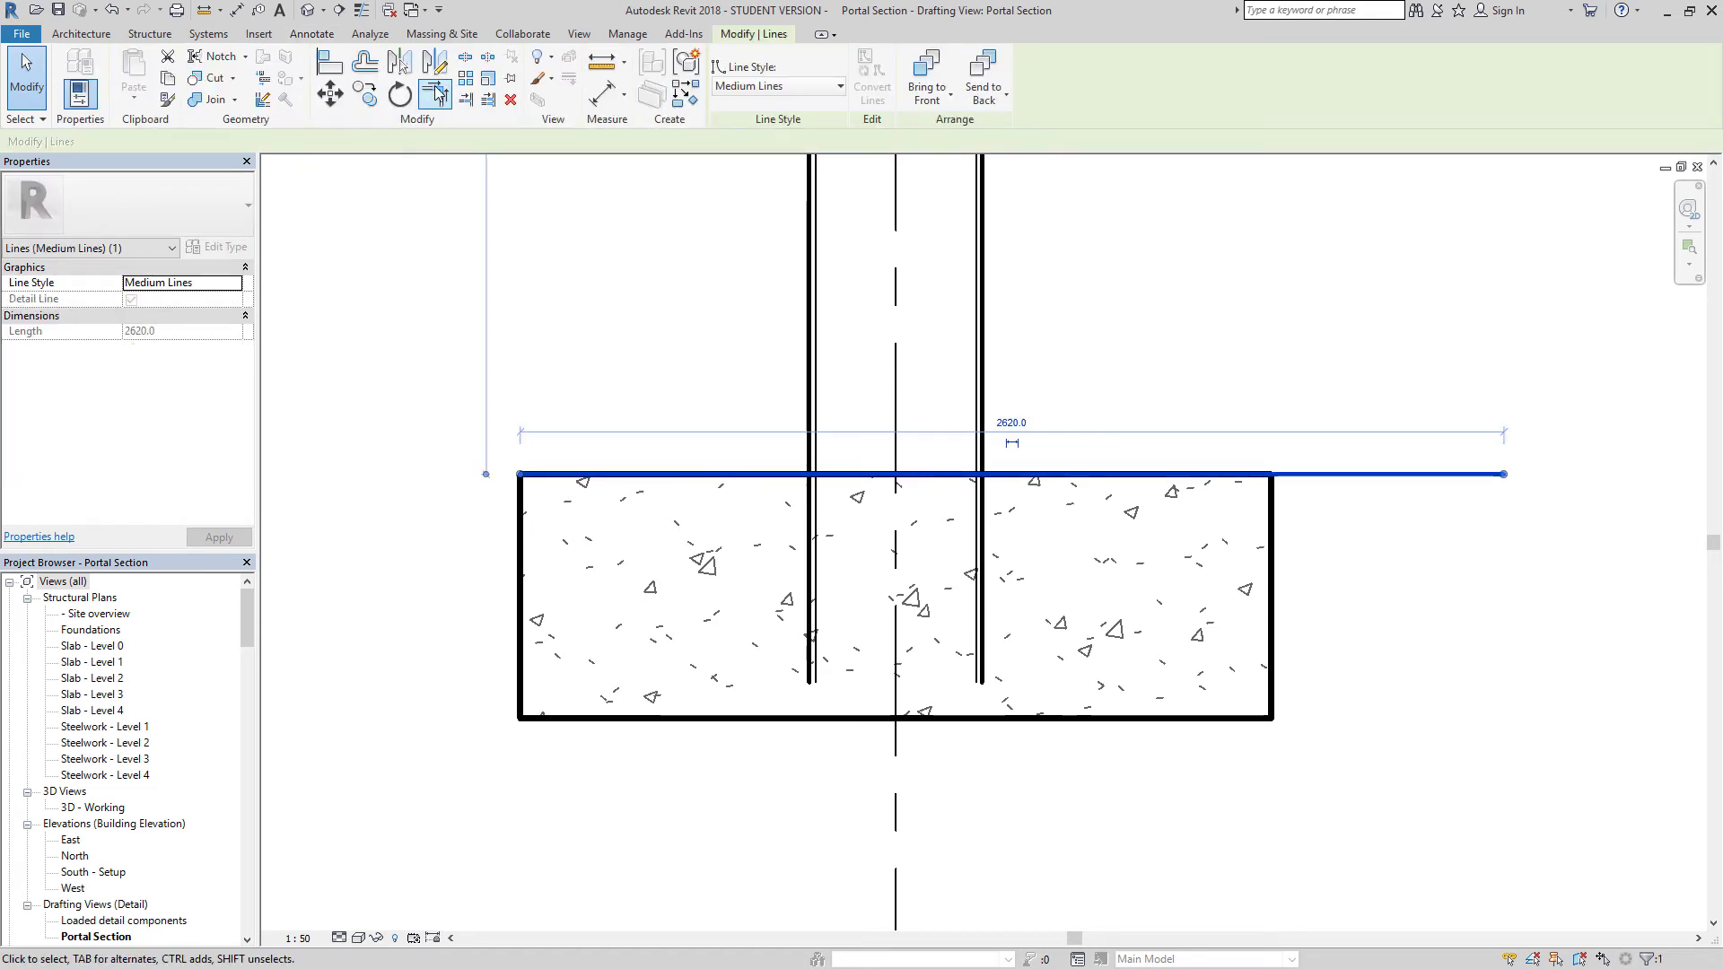
click(330, 93)
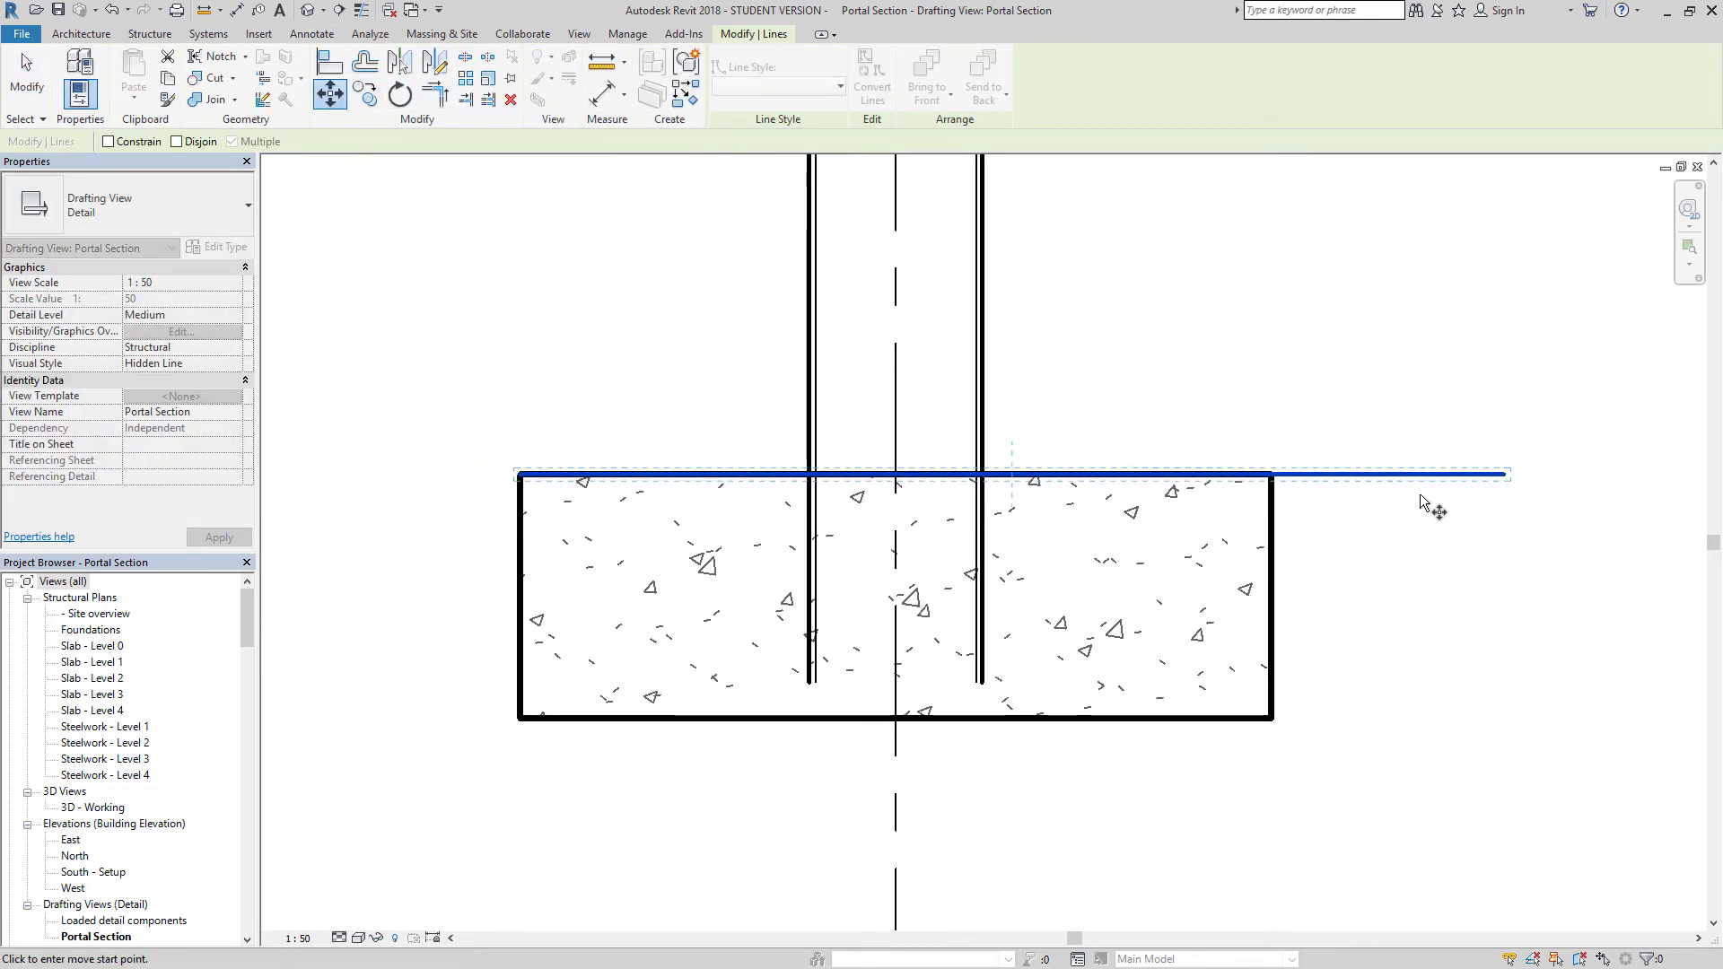
click(1504, 474)
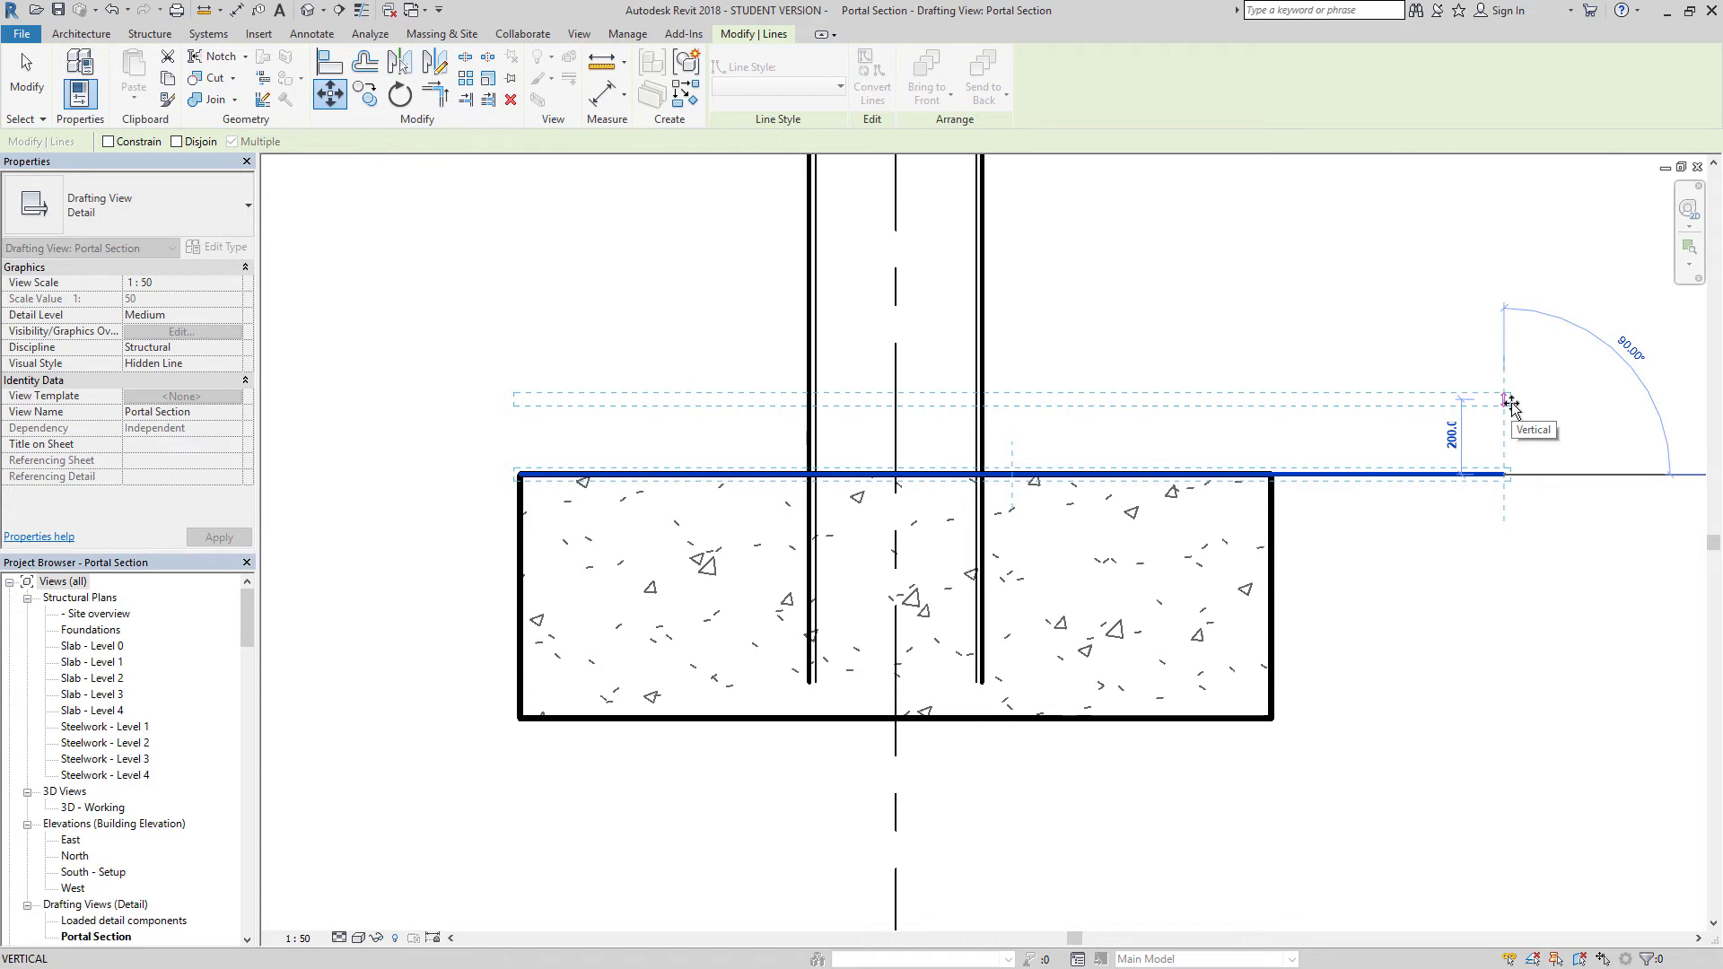
text(20)
key(Return)
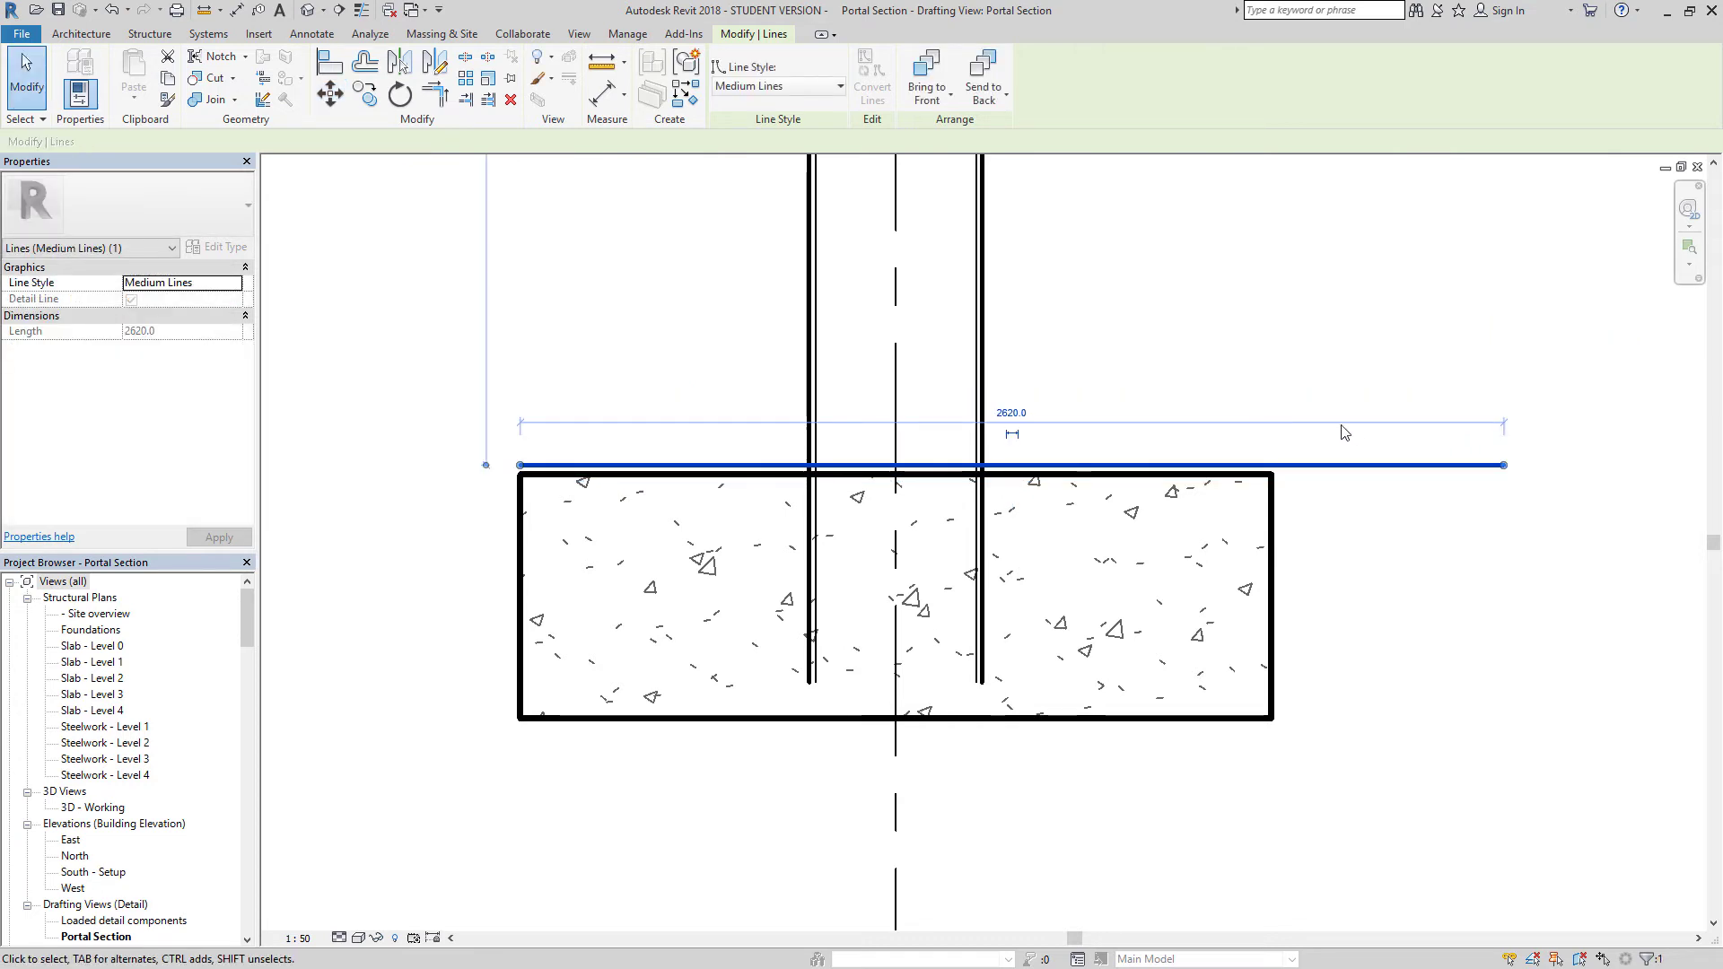
key(Escape)
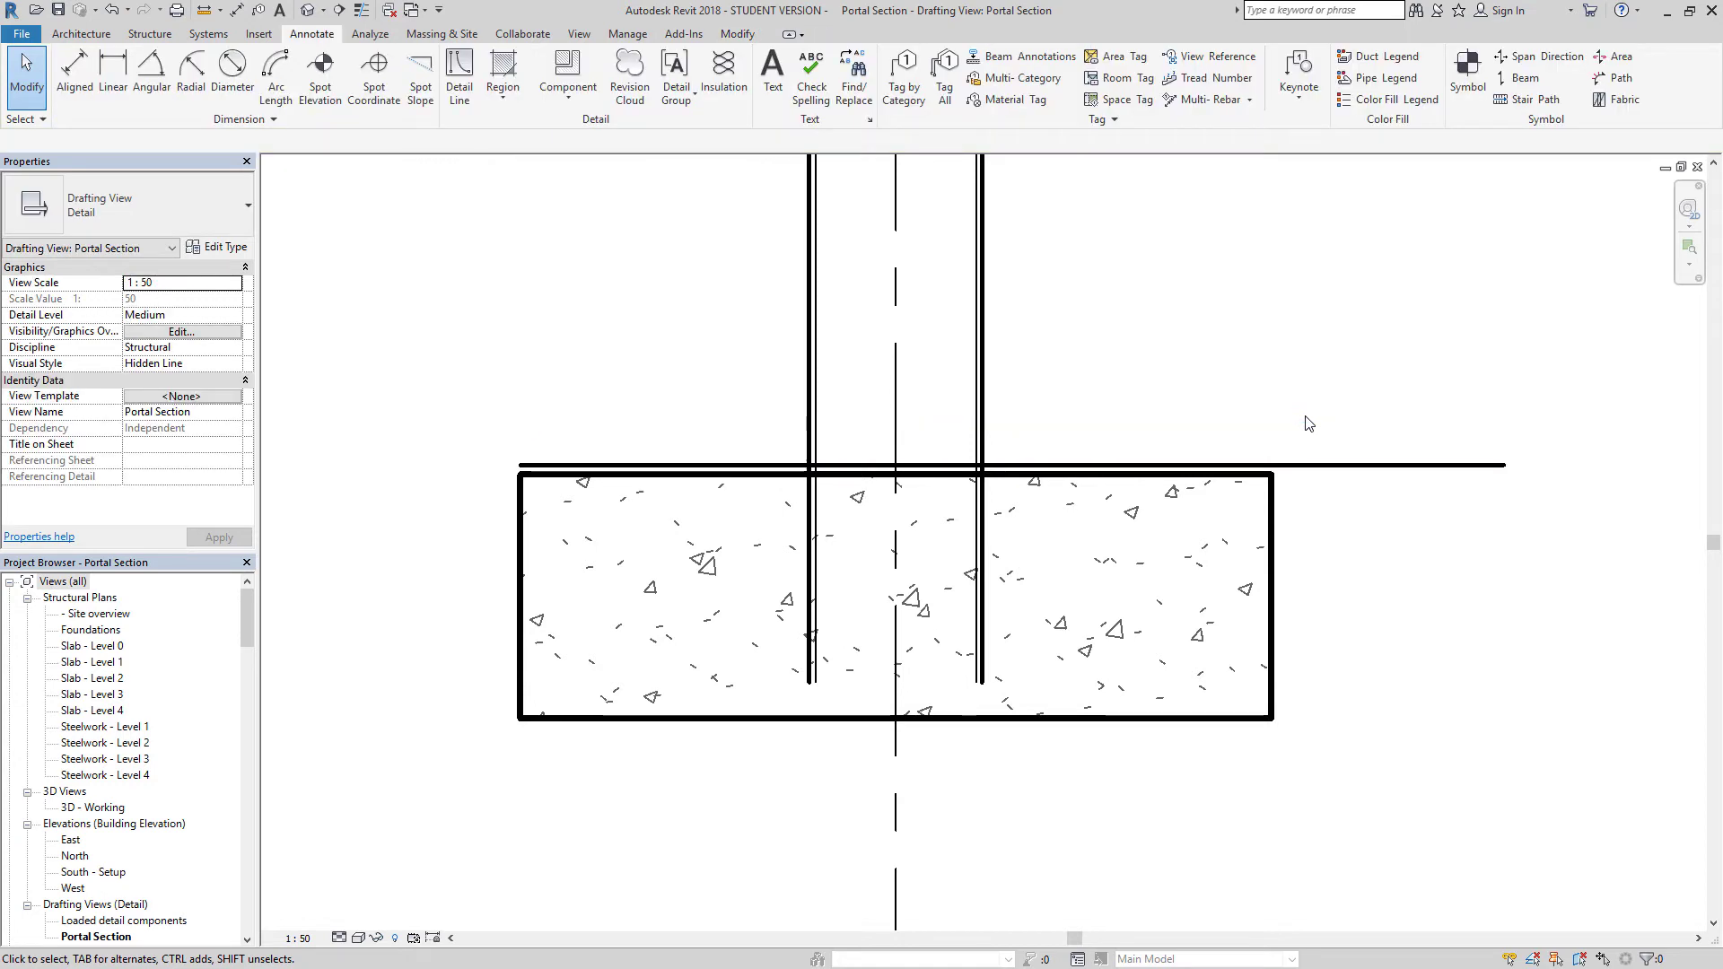
Copy the horizontal detail line above the footing 30 mm straight up
click(1364, 467)
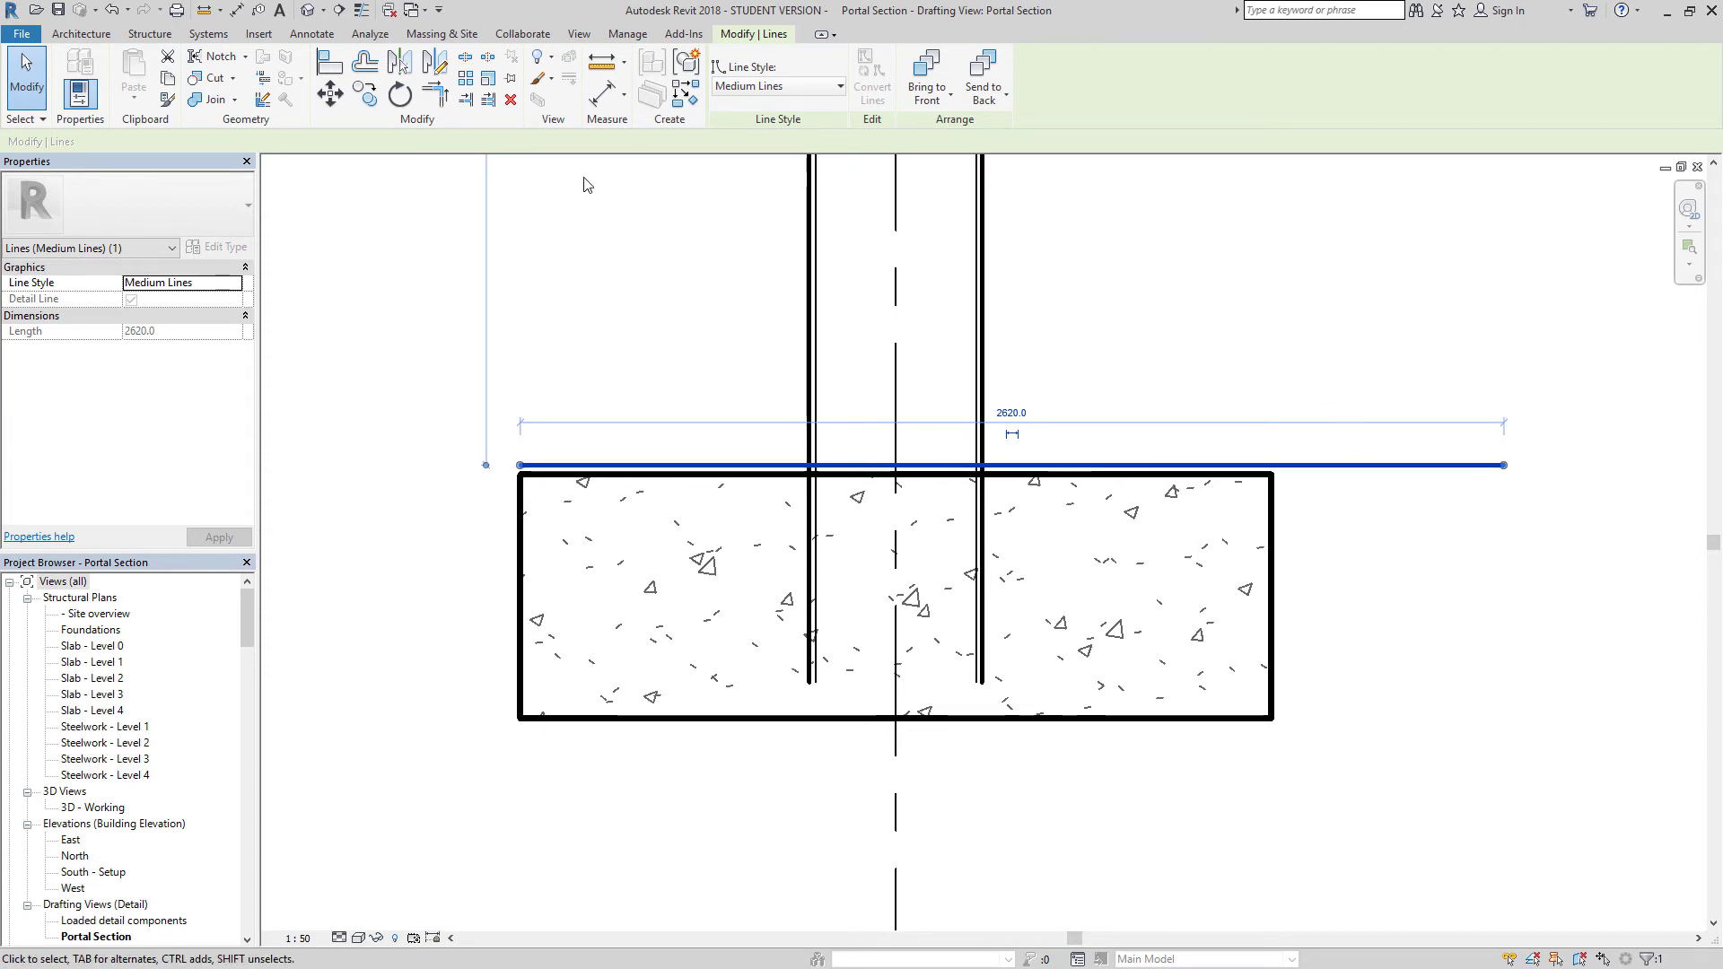
click(366, 93)
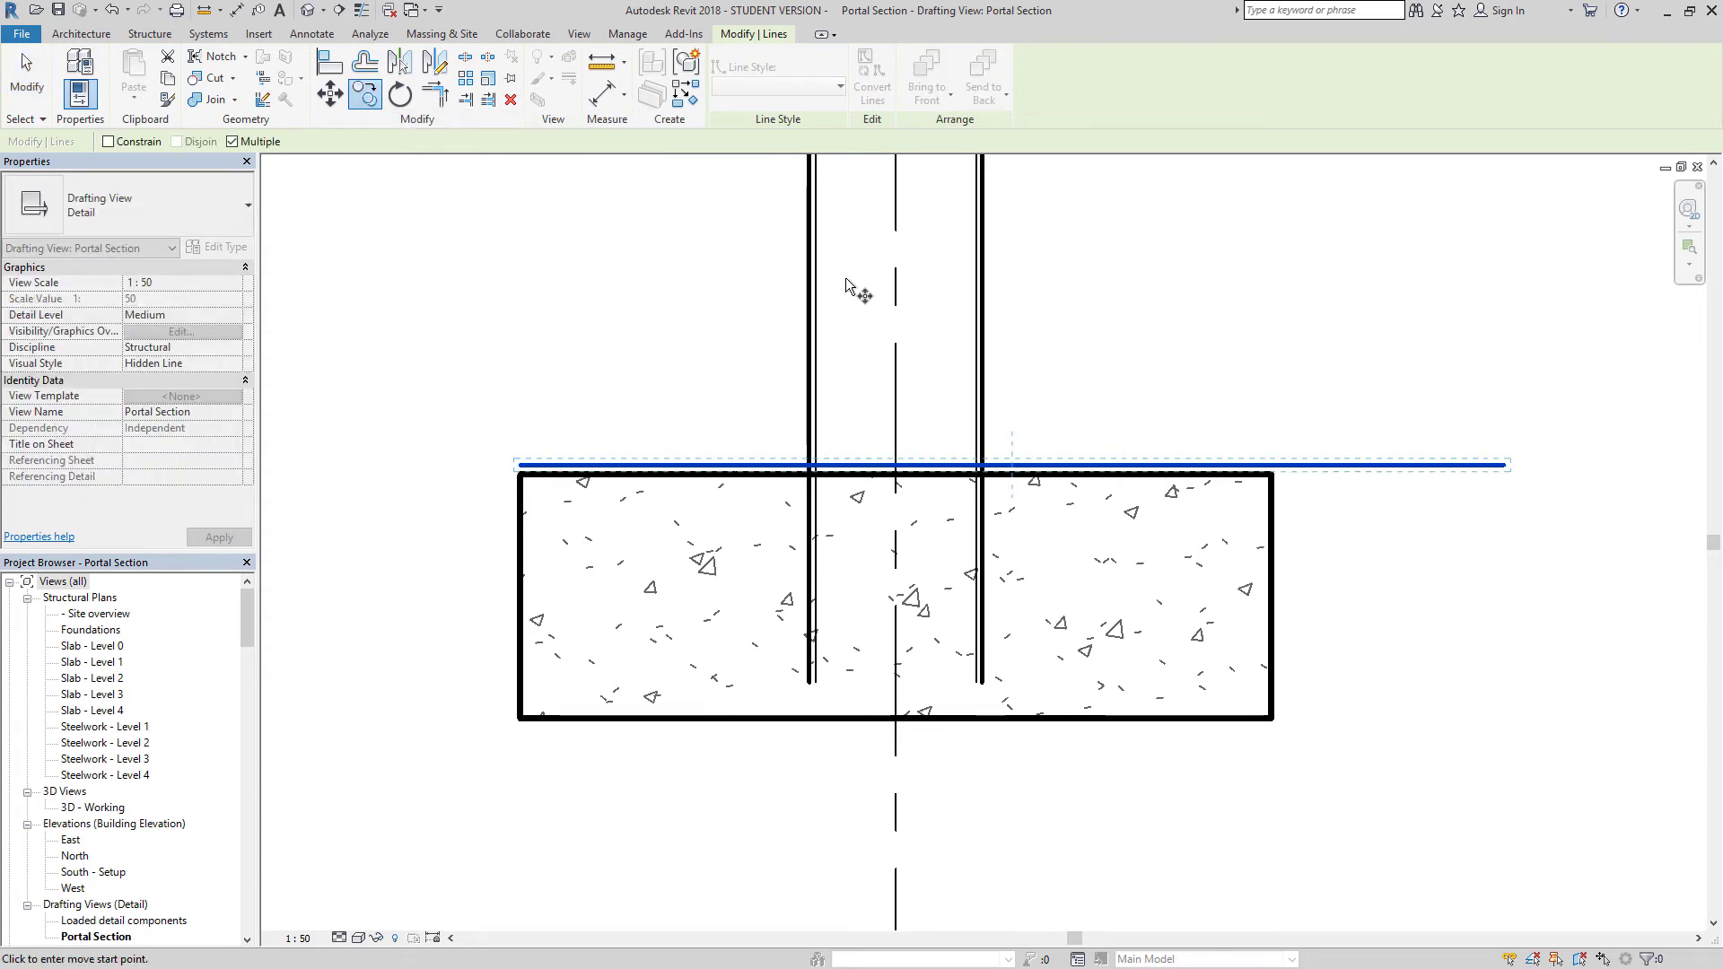
click(1502, 465)
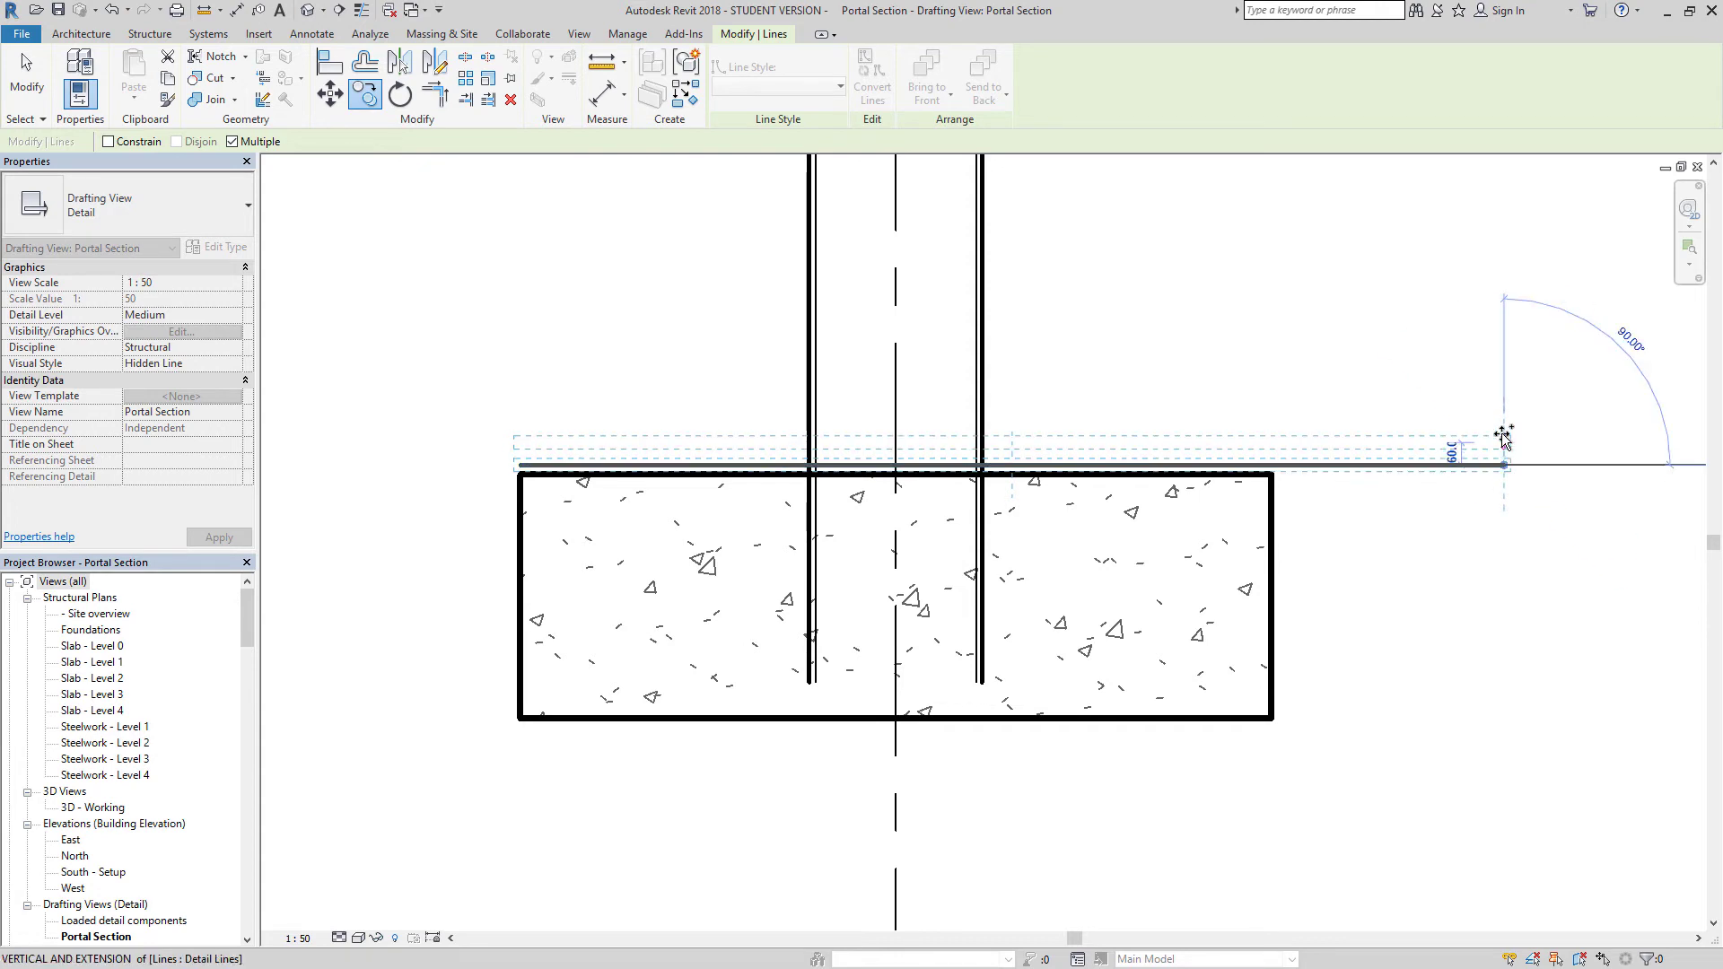
text(30)
key(Return)
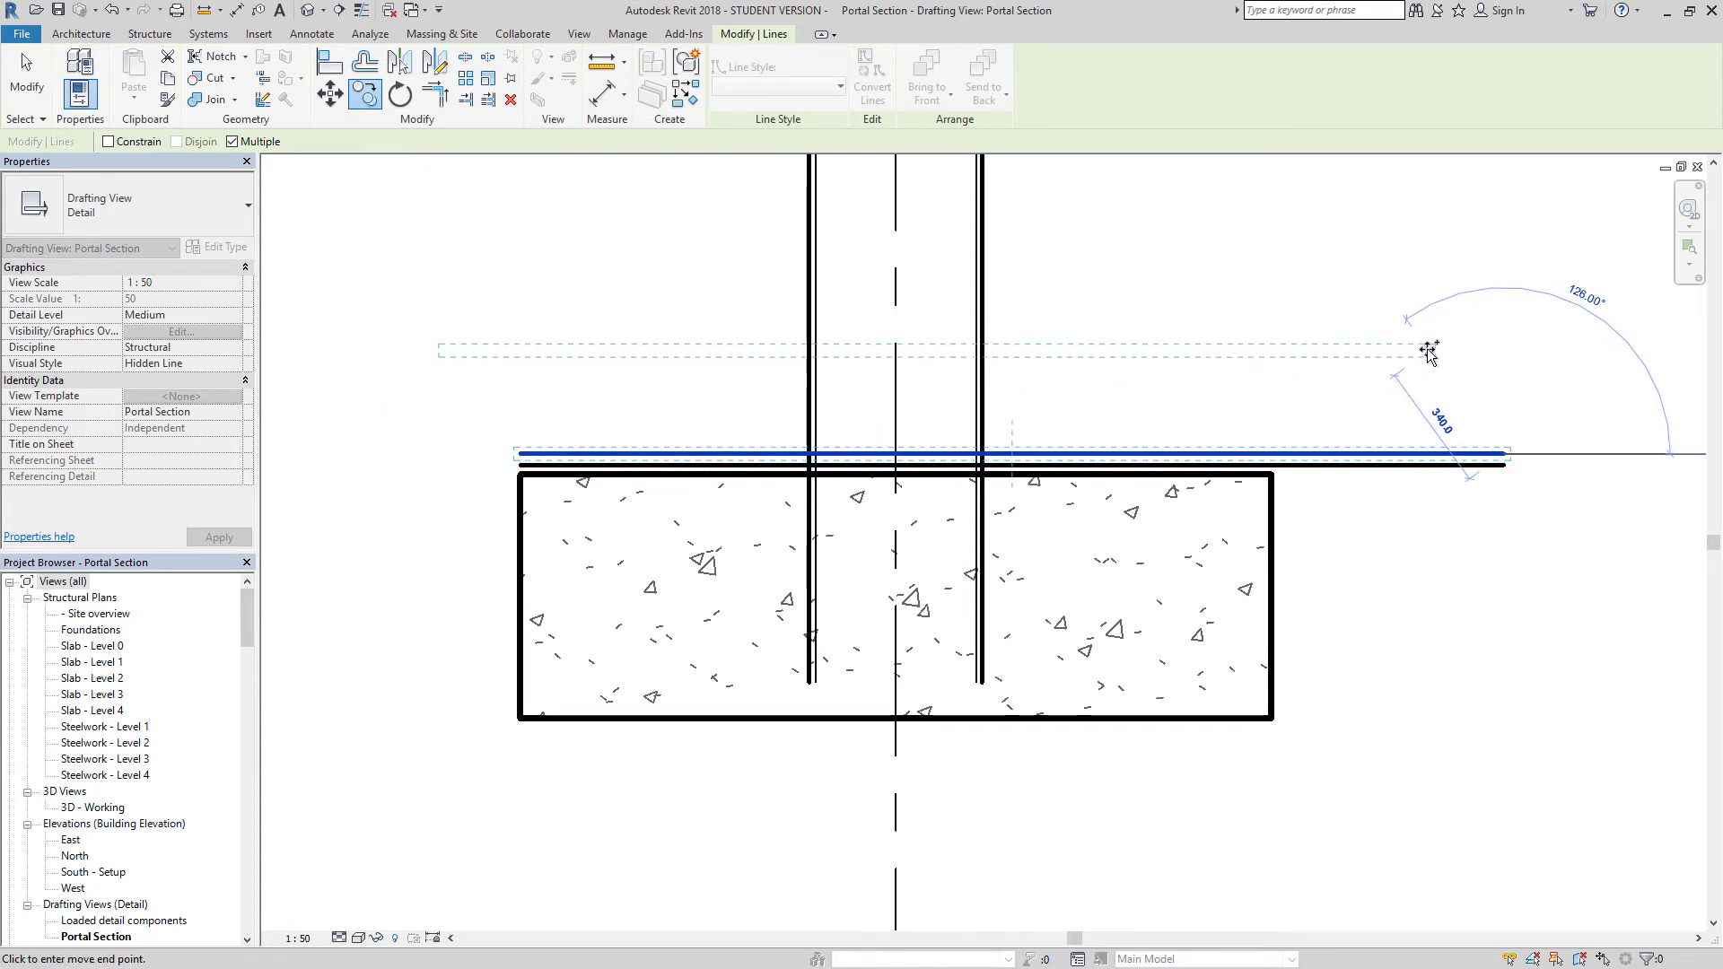
key(Escape)
key(Escape)
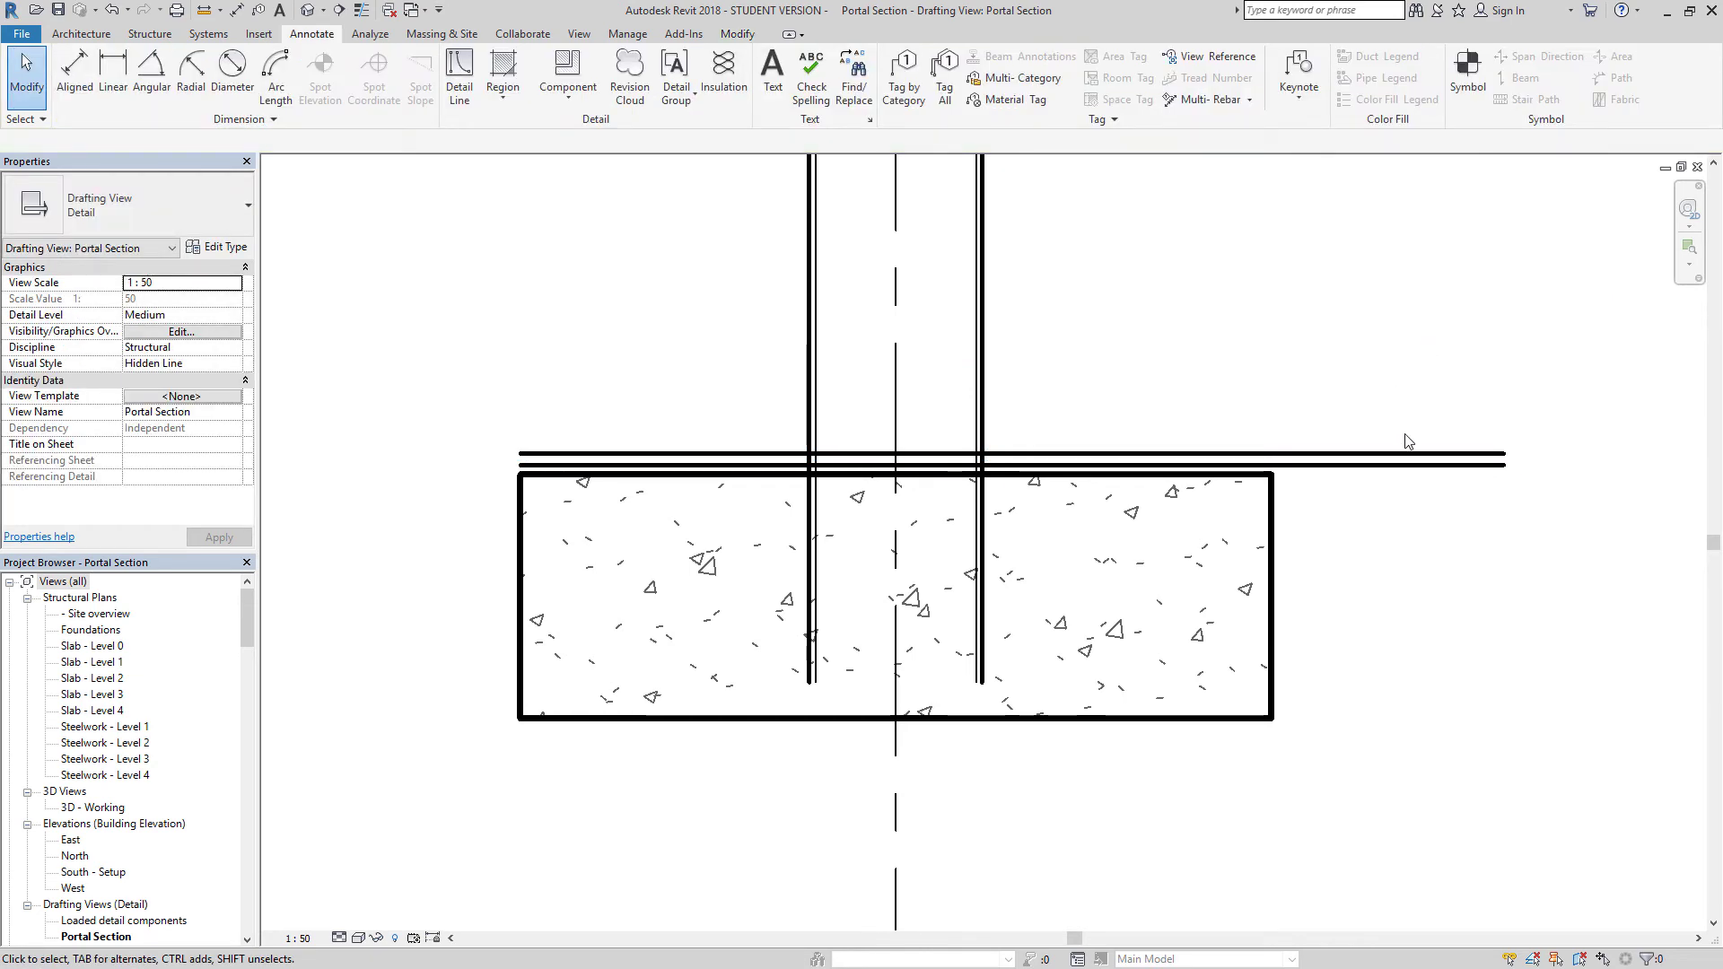
Trim the column's left and right flange lines to the upper horizontal line above the footing with Trim/Extend Multiple Elements
click(1364, 455)
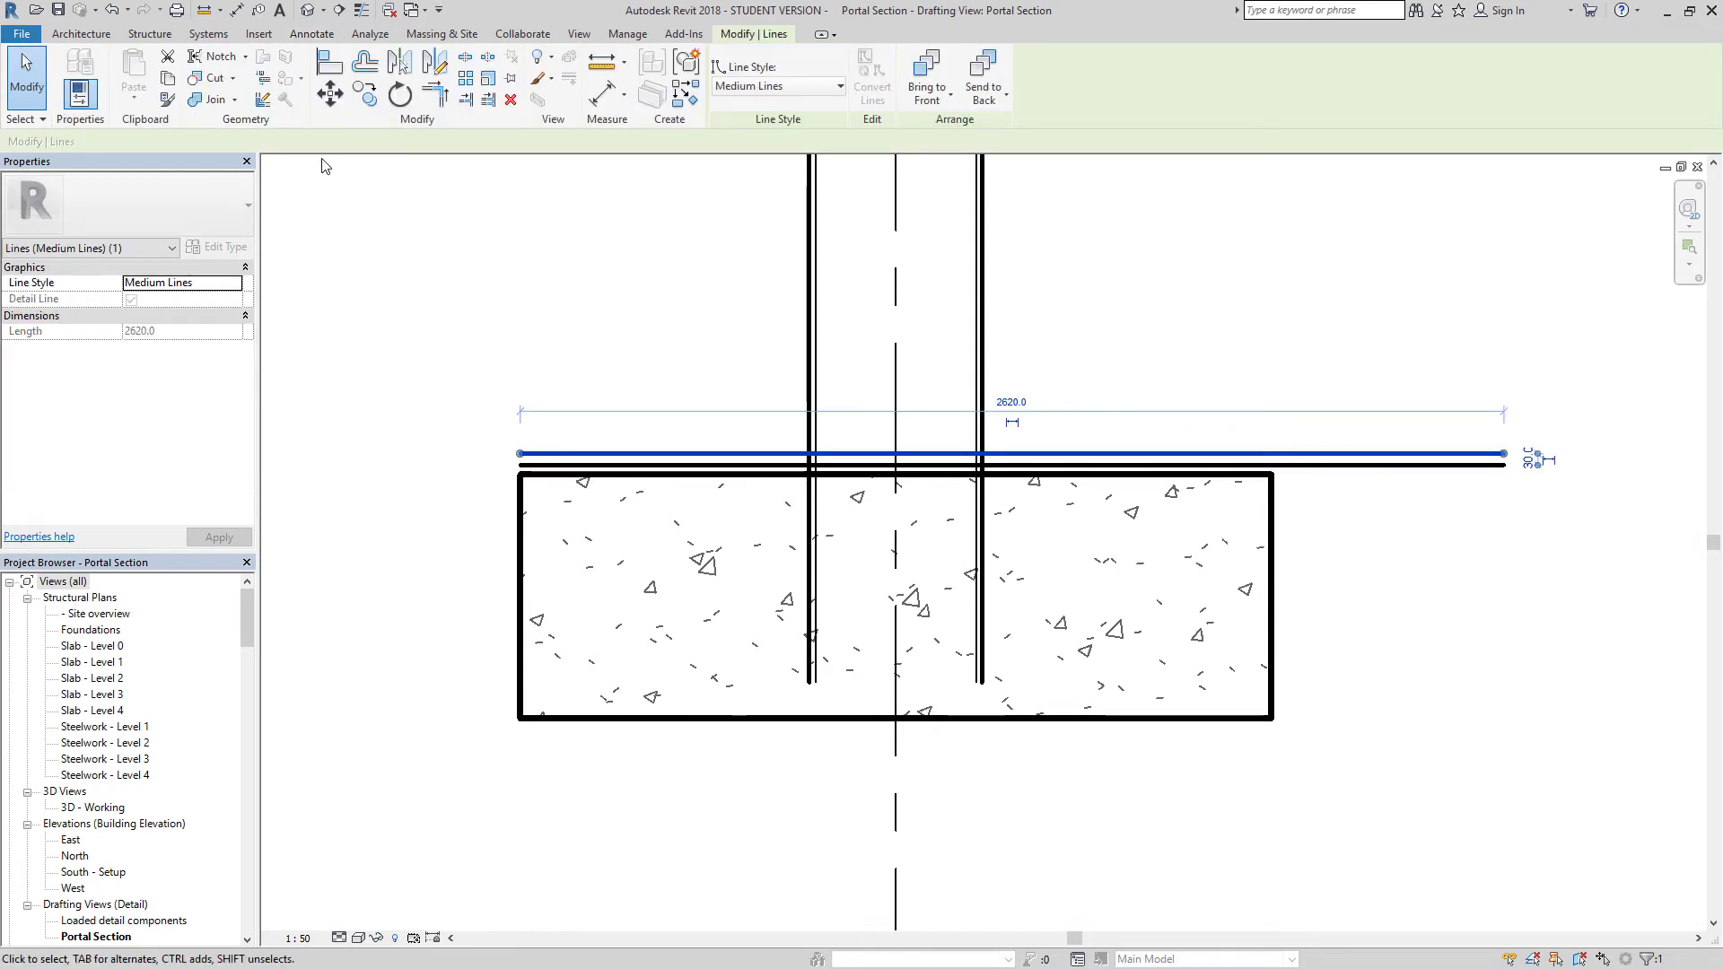
click(489, 101)
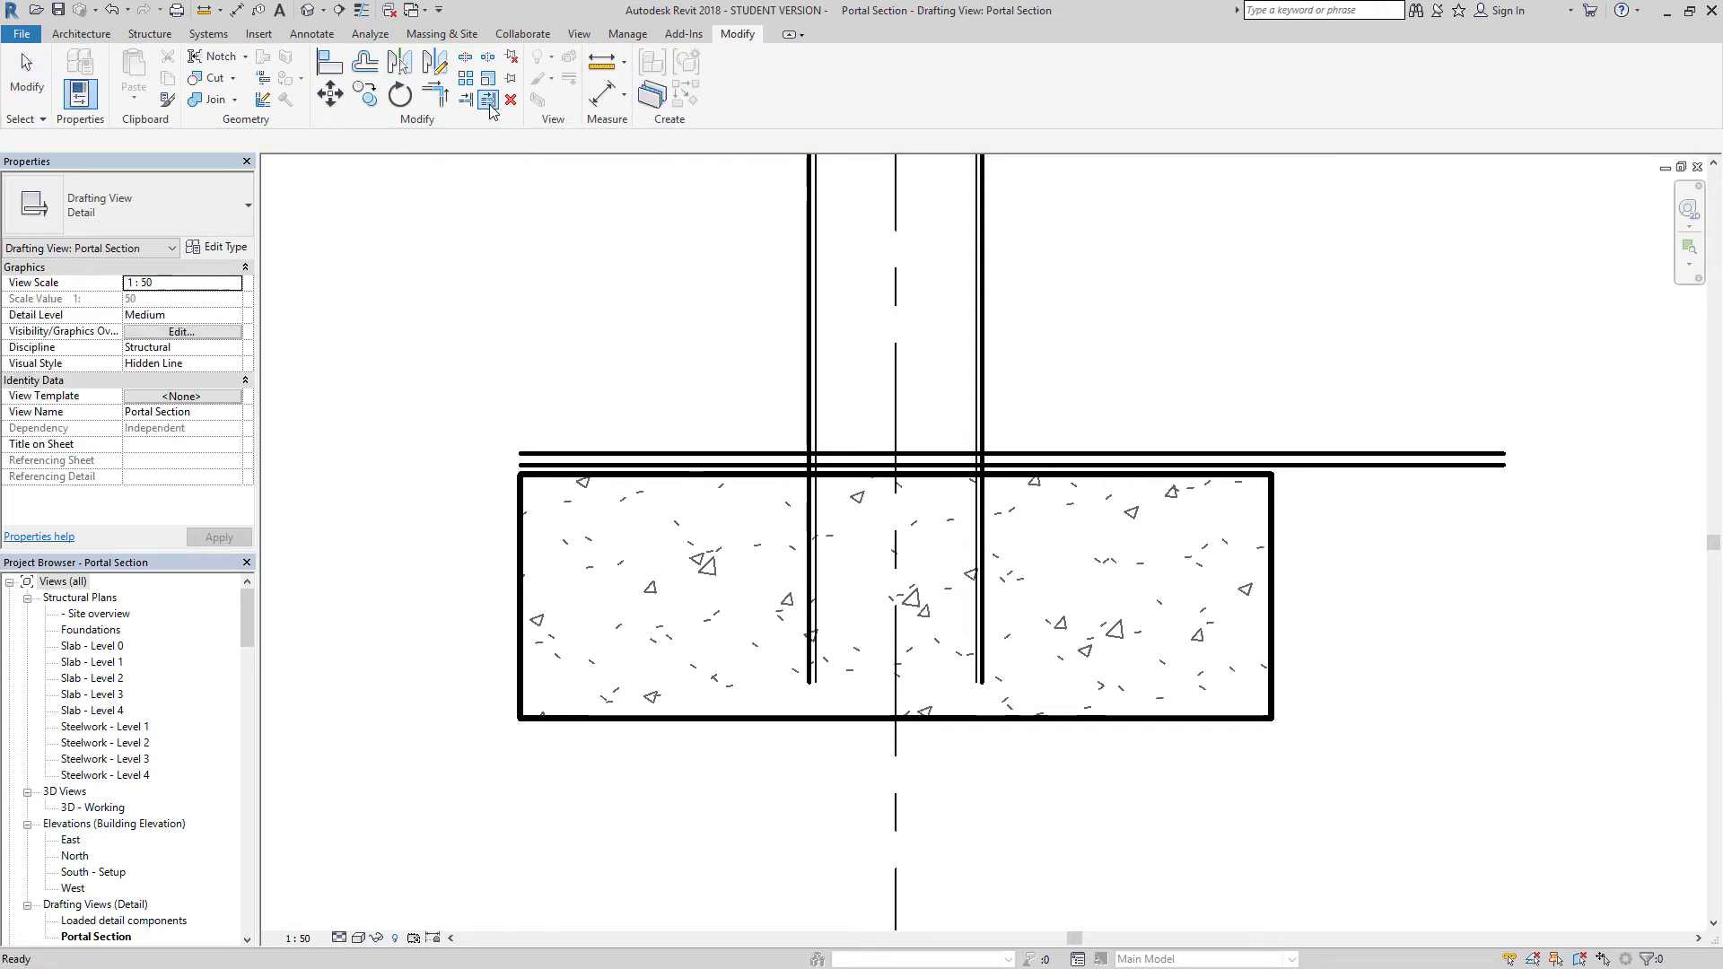
click(876, 454)
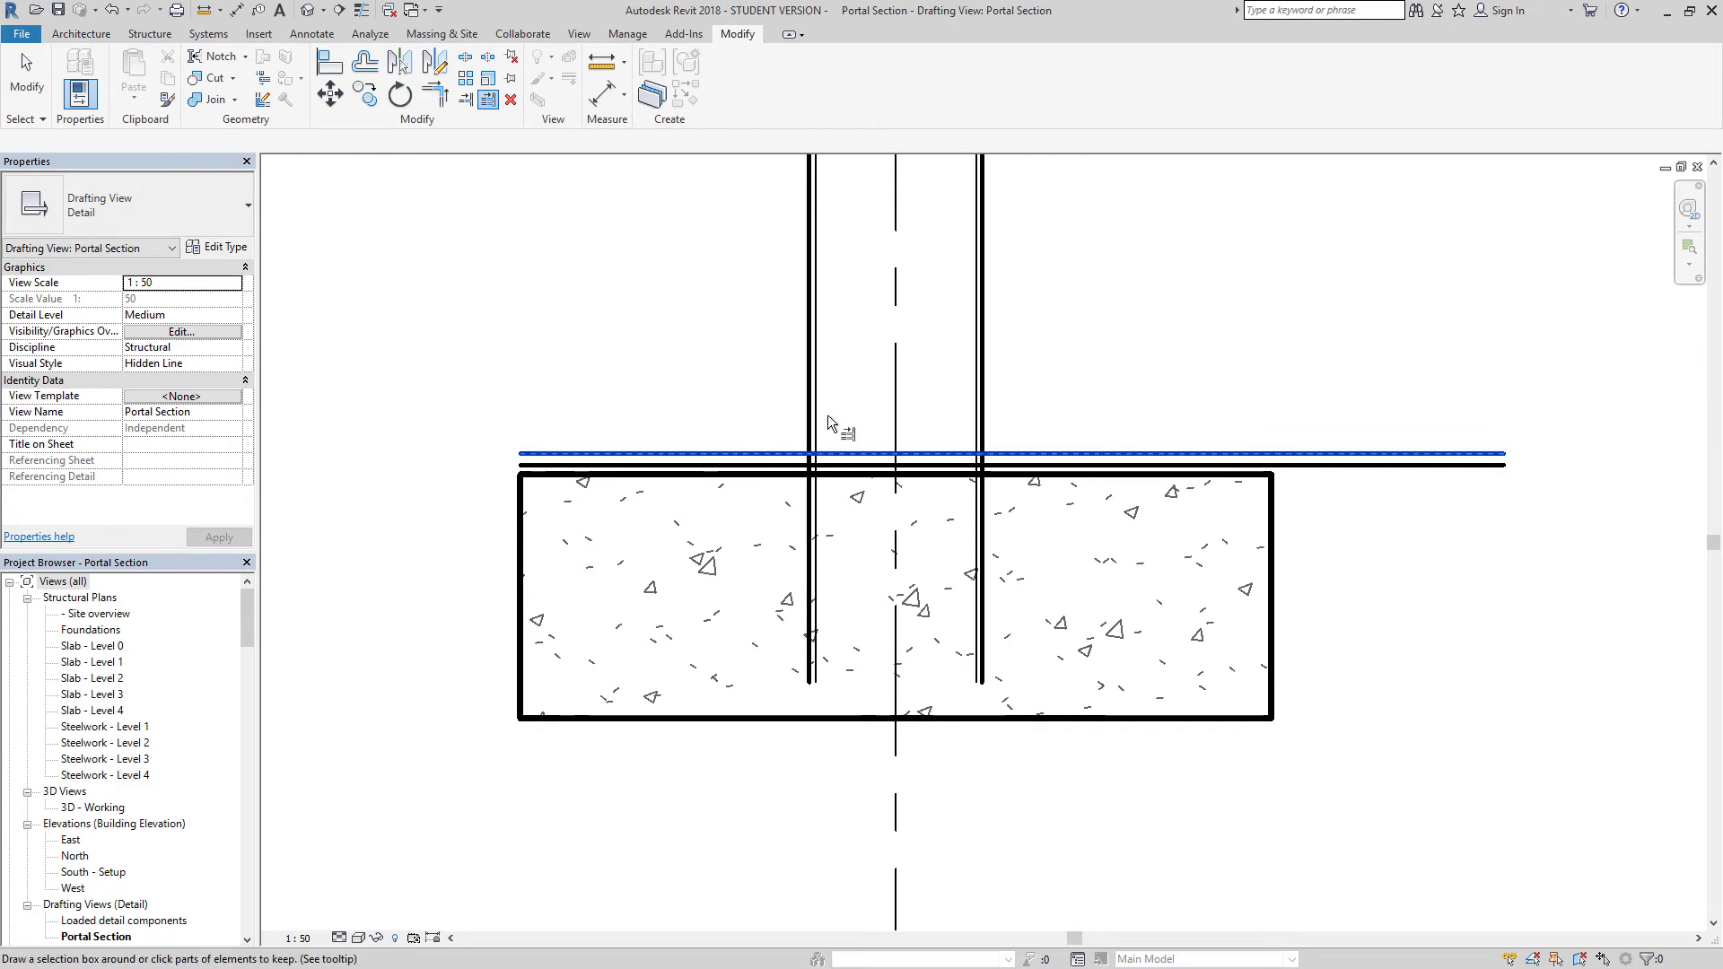
click(806, 421)
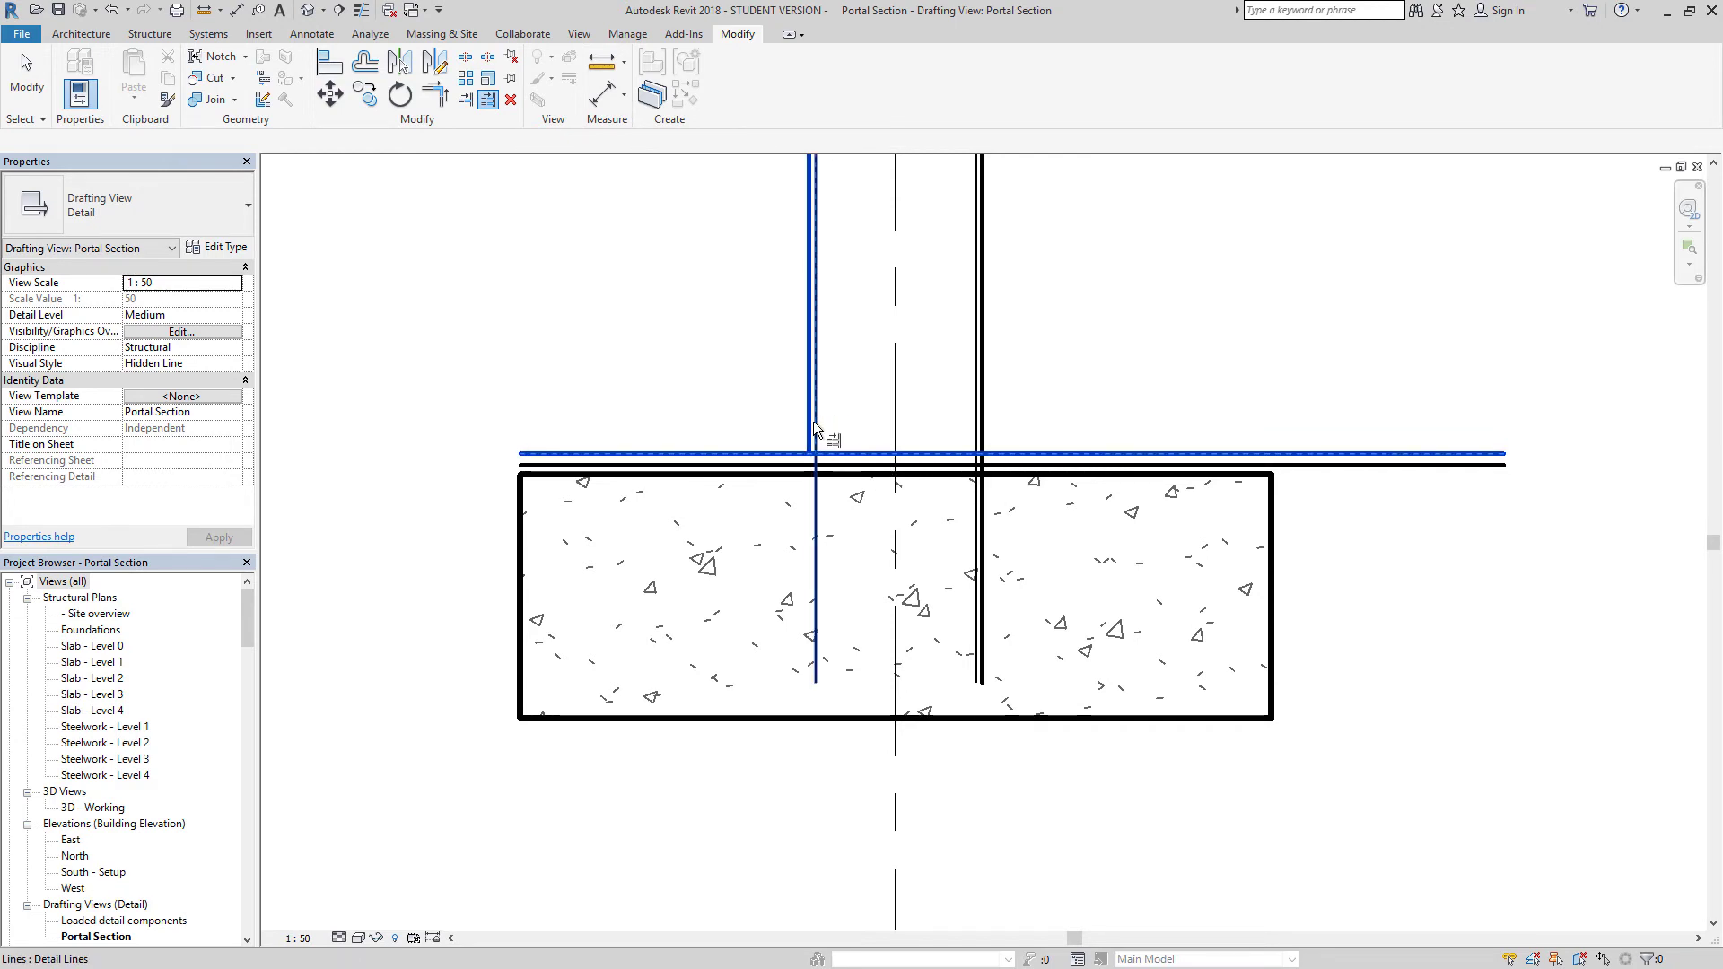
click(974, 417)
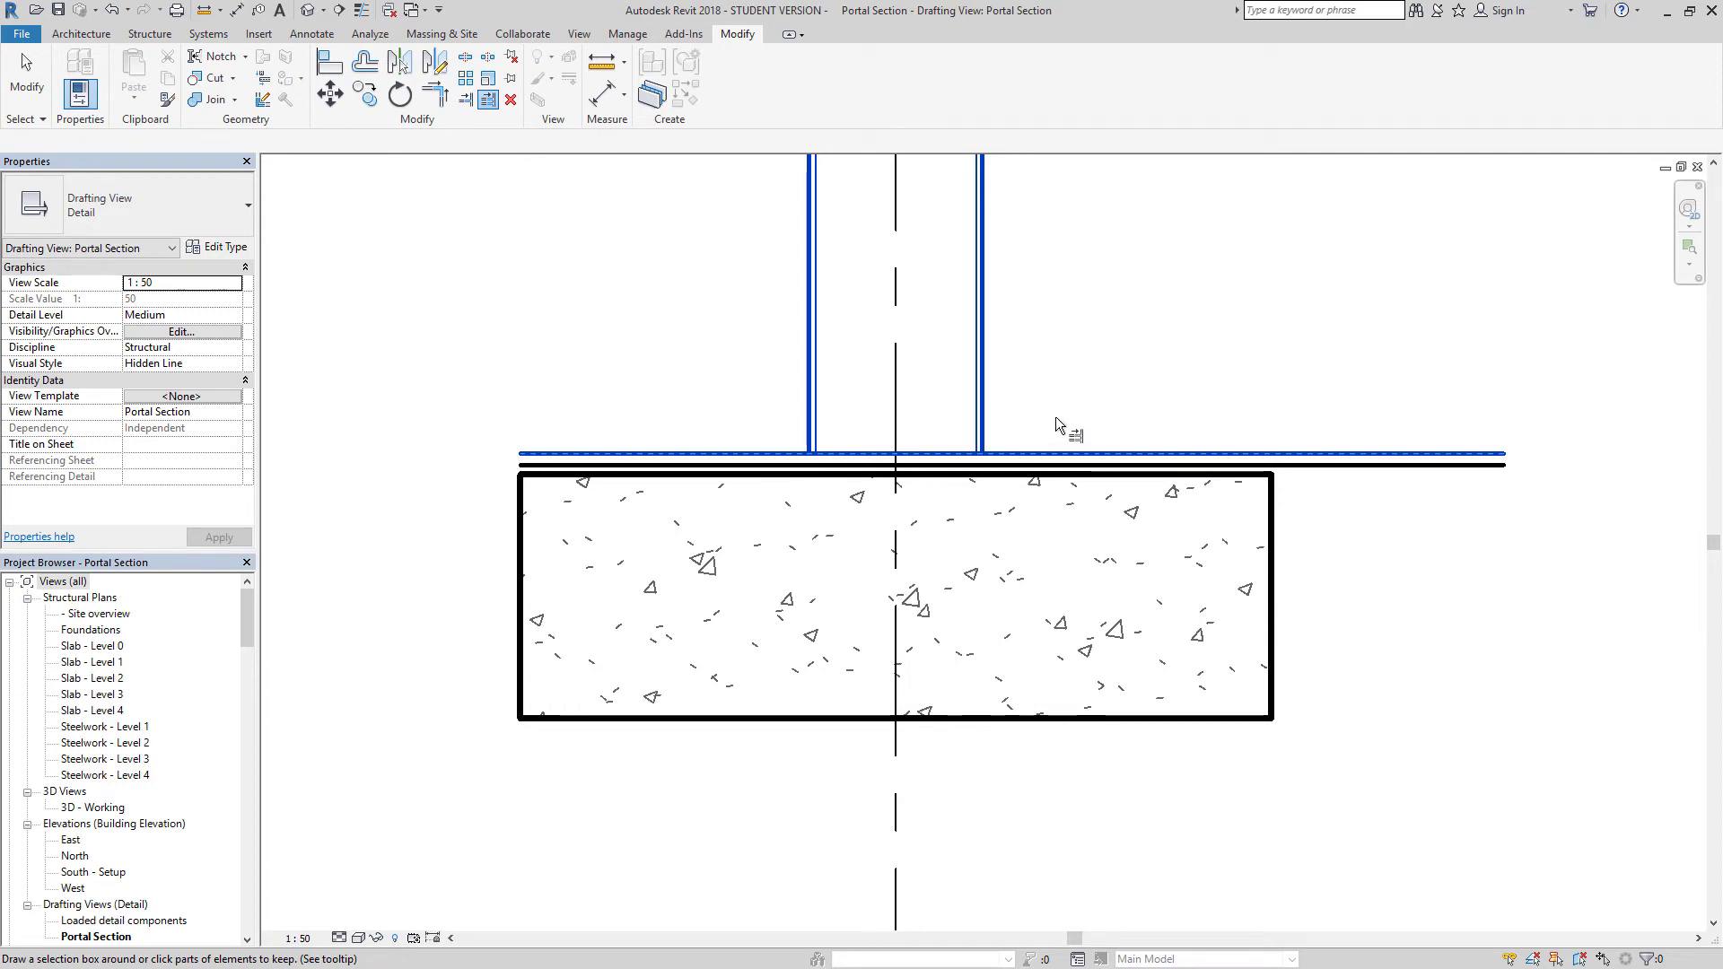
key(Escape)
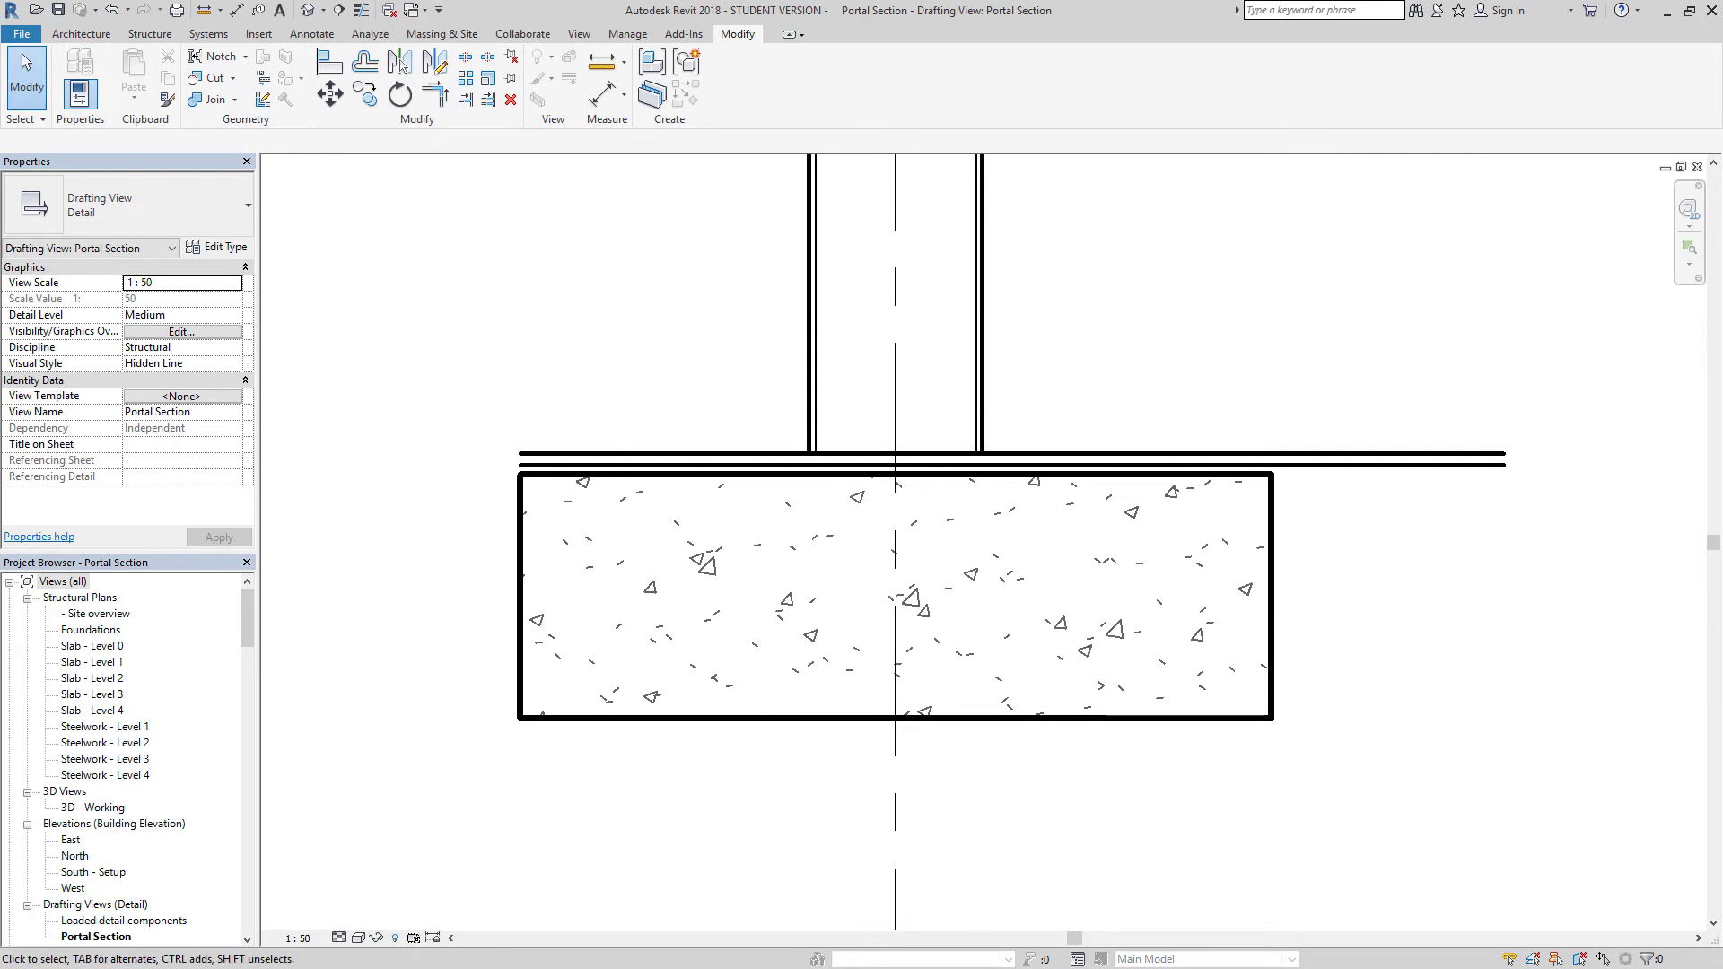
Offset copies of the column centreline to both sides, just outside the column's outer flange lines
click(896, 384)
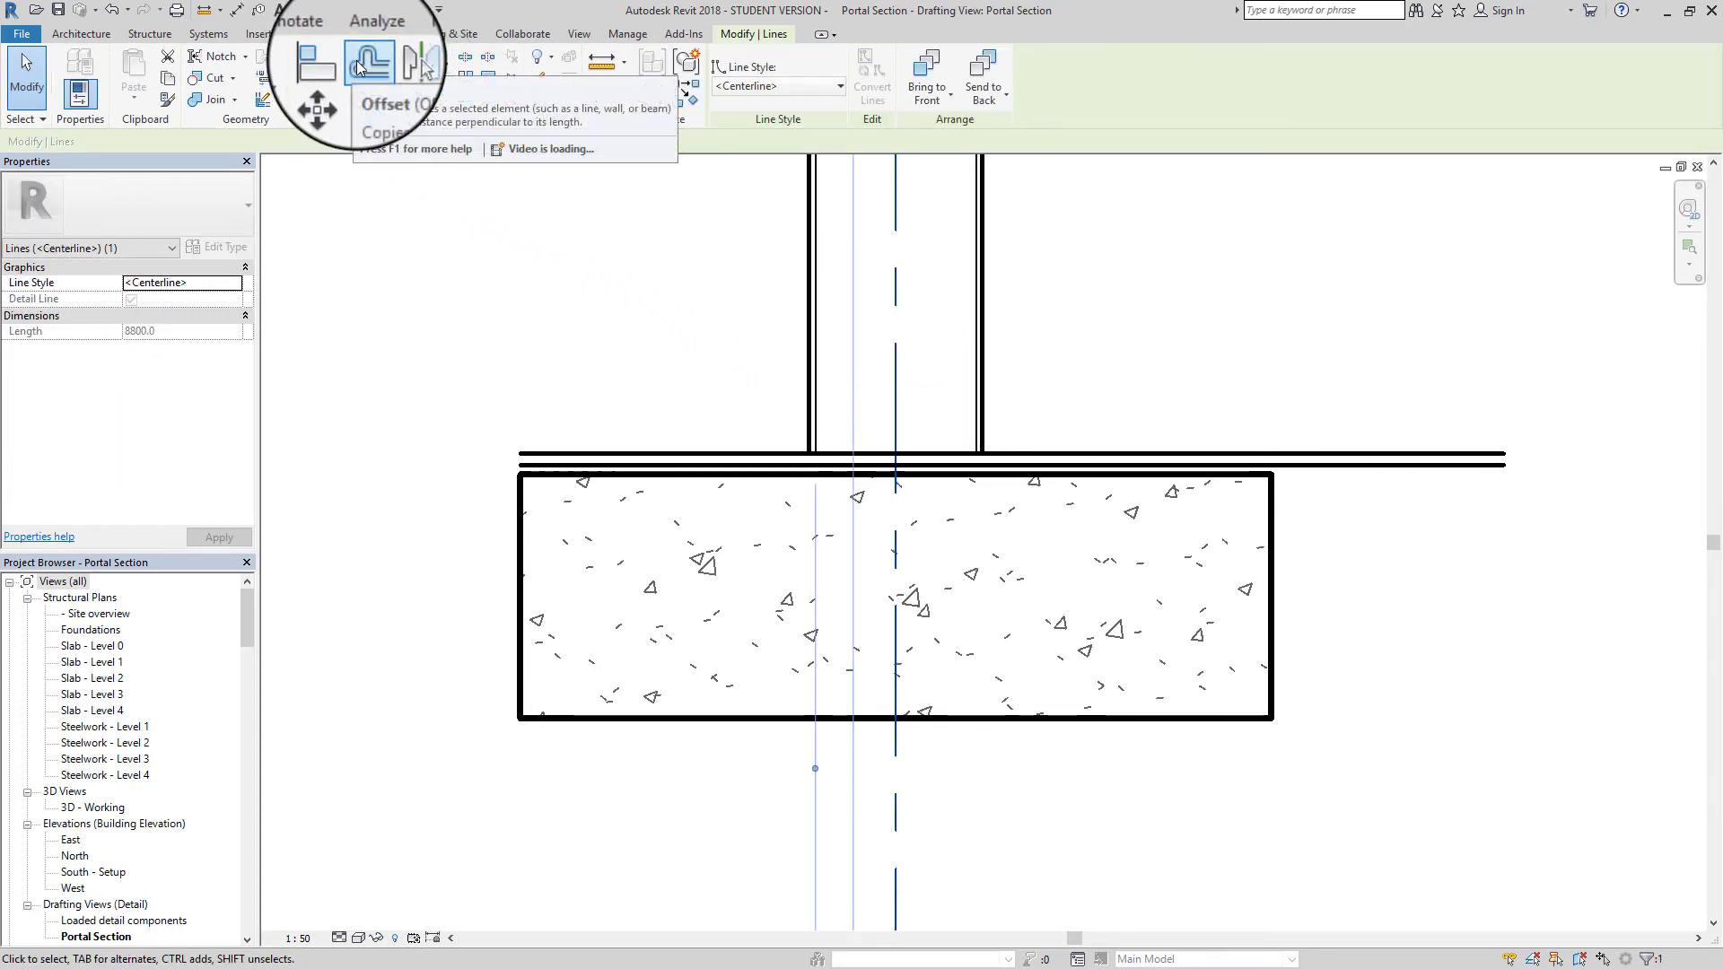
click(363, 62)
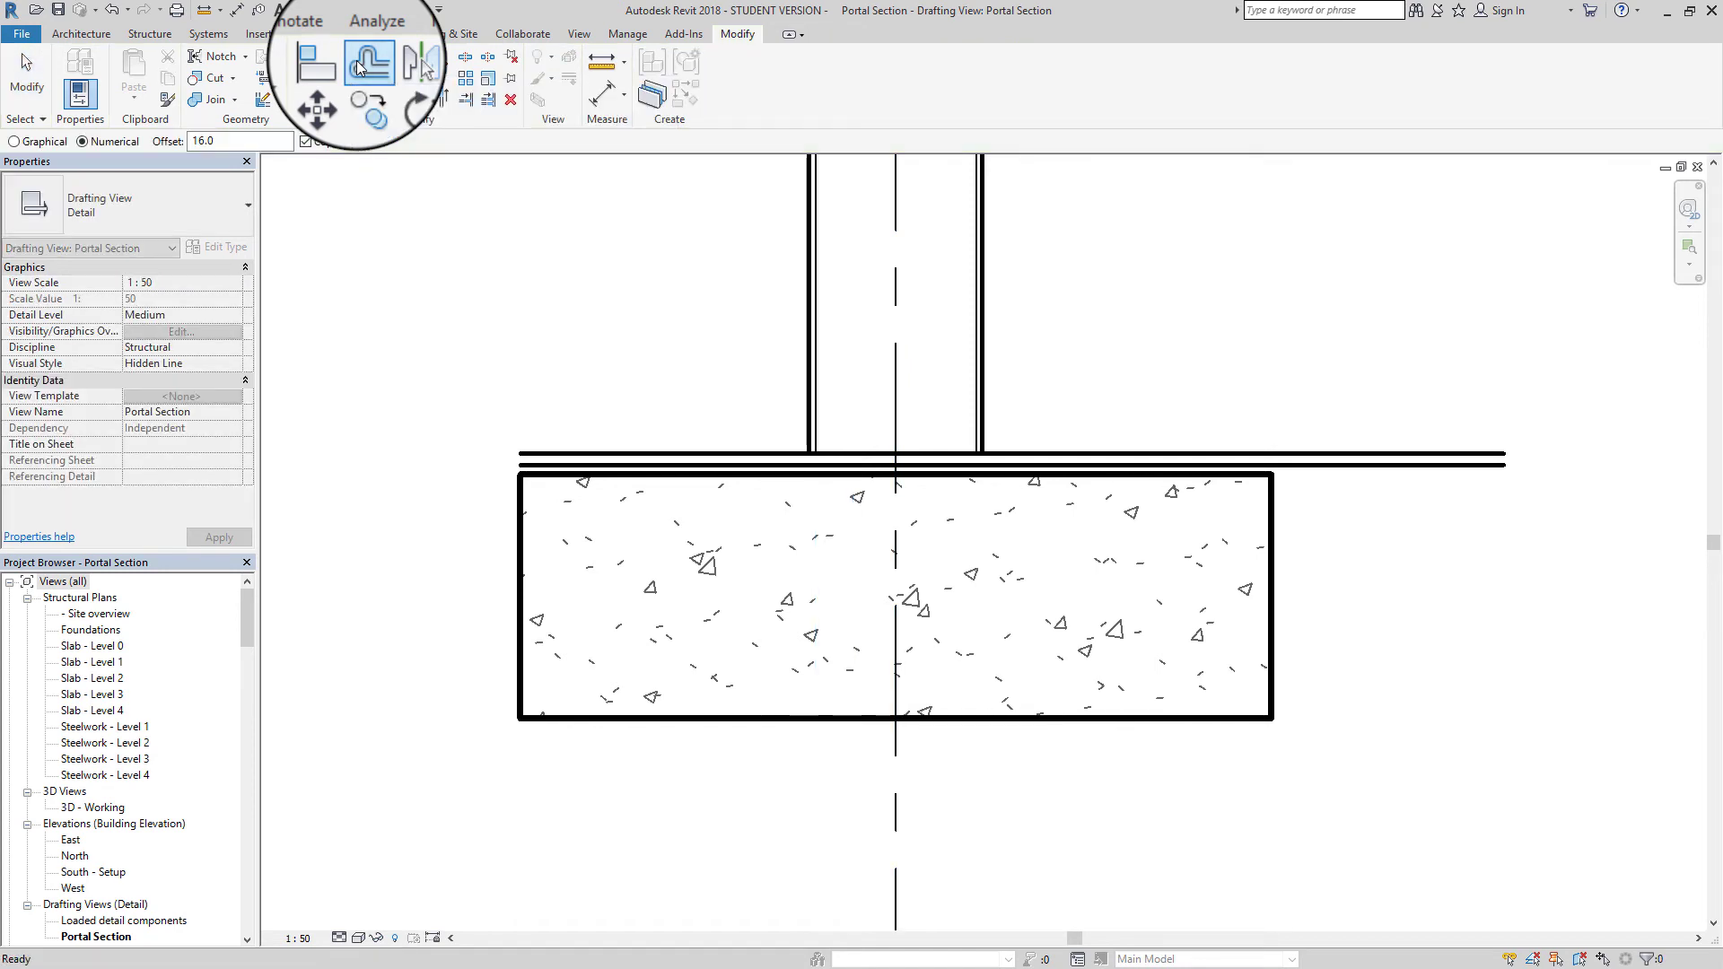
double_click(289, 141)
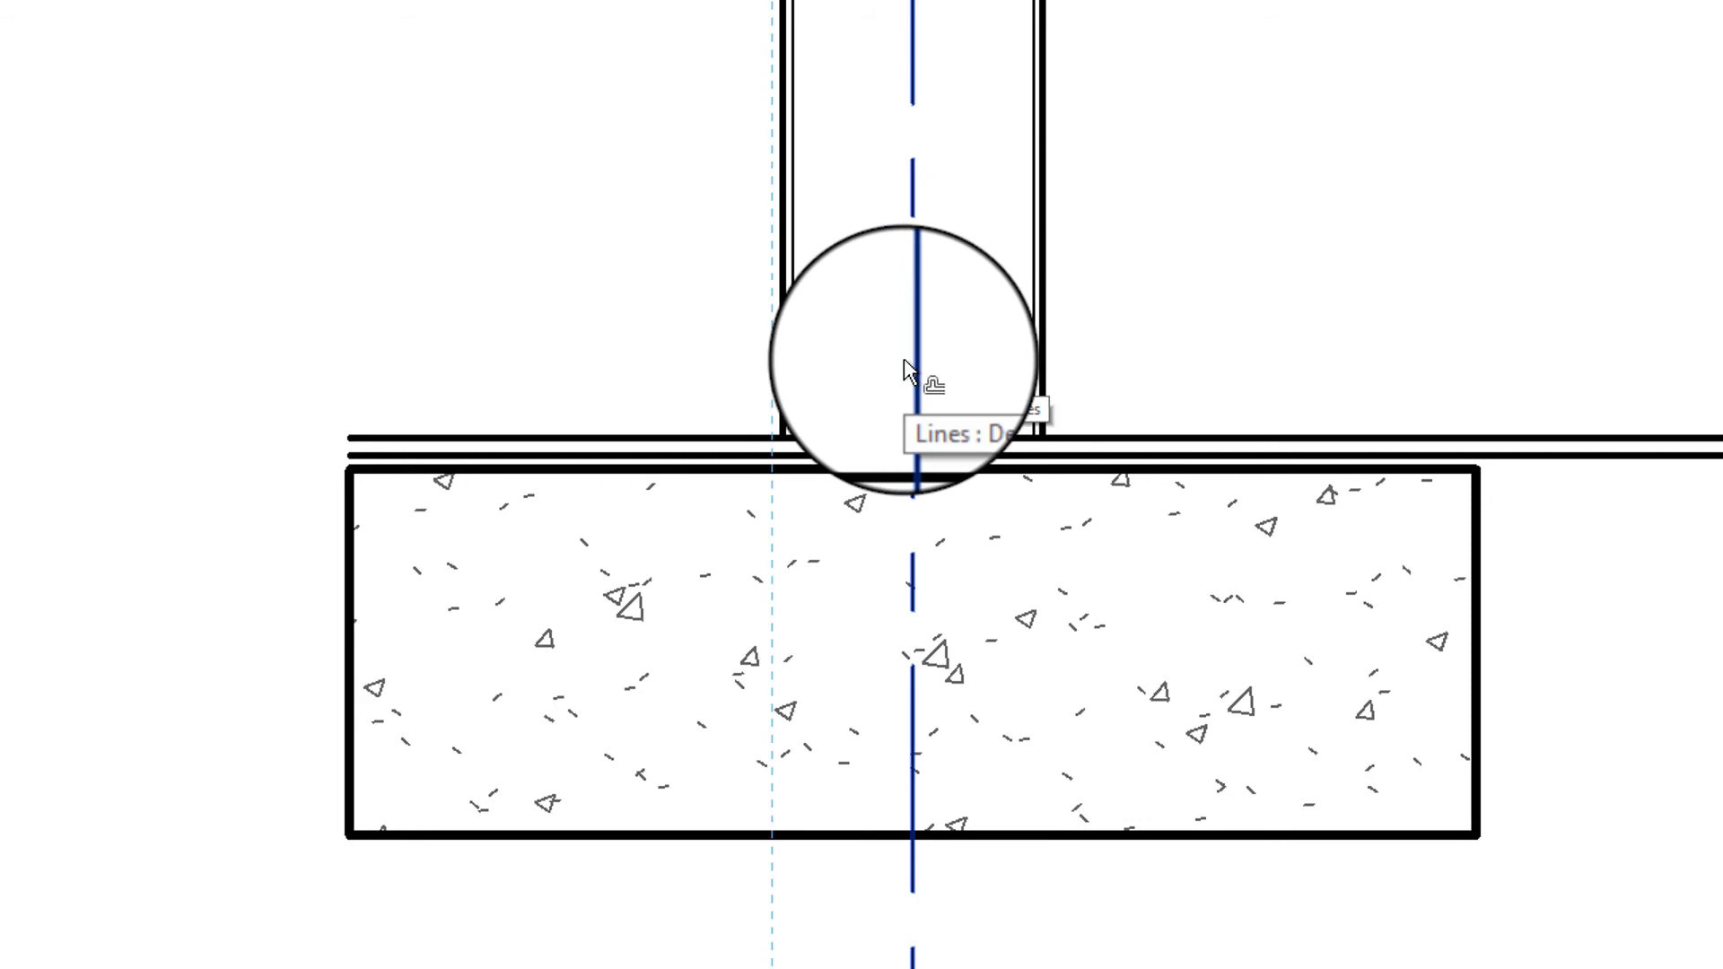
click(903, 360)
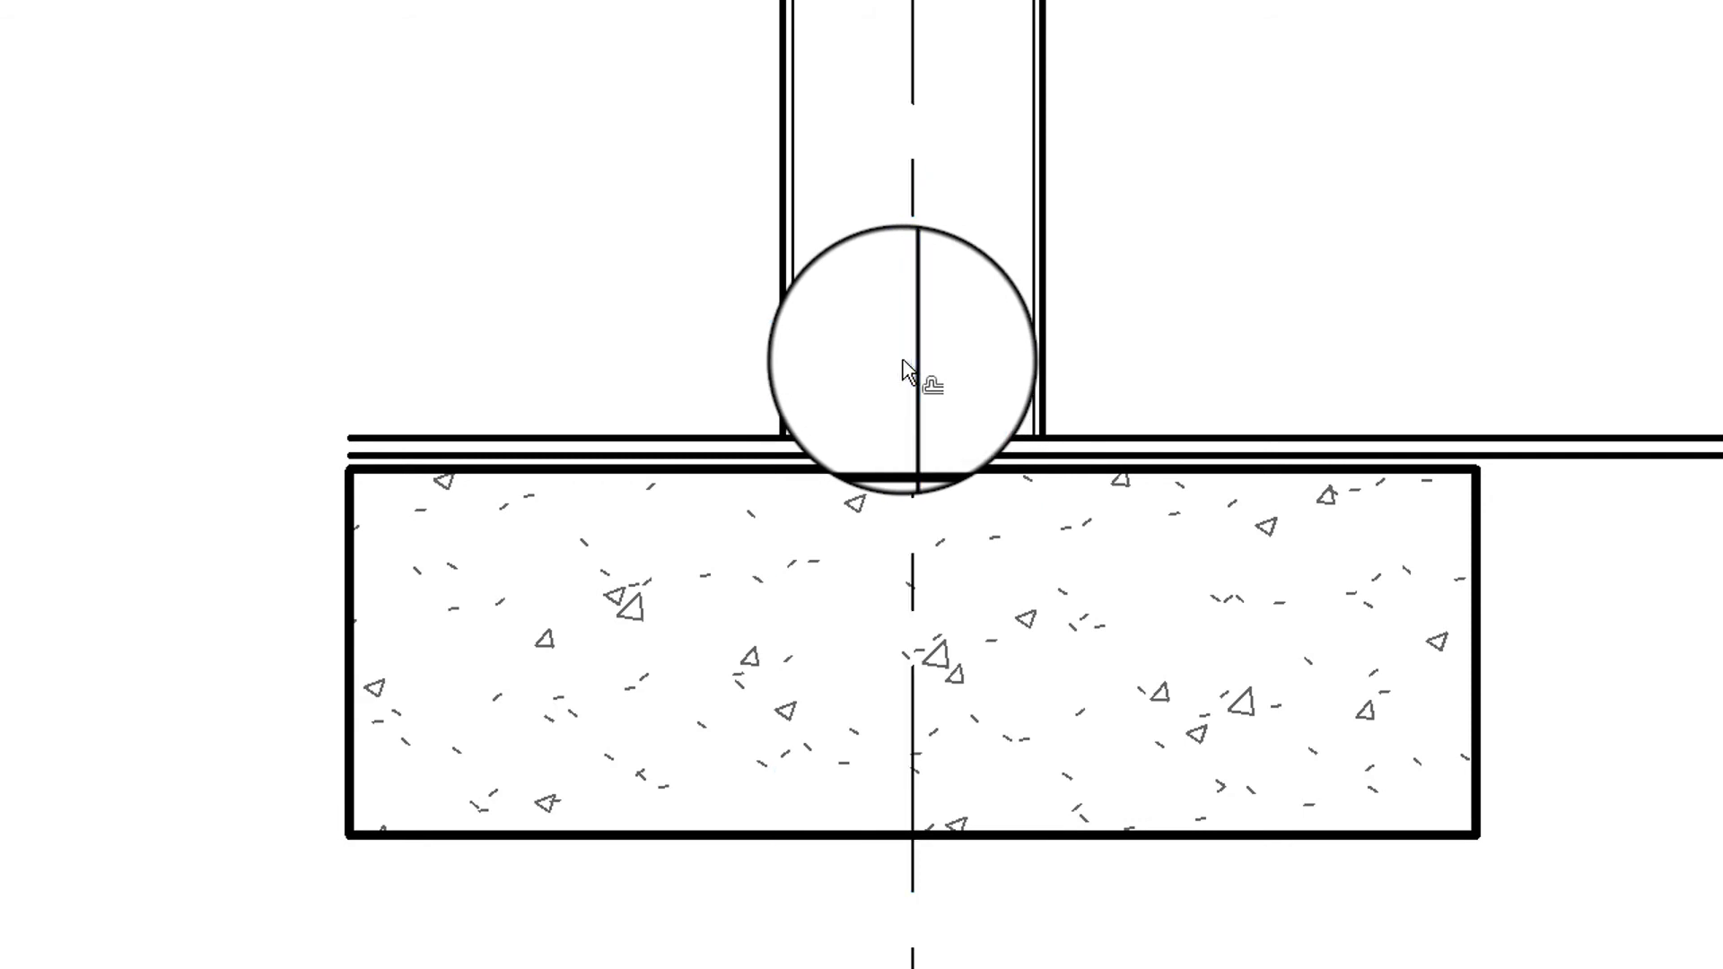
click(906, 361)
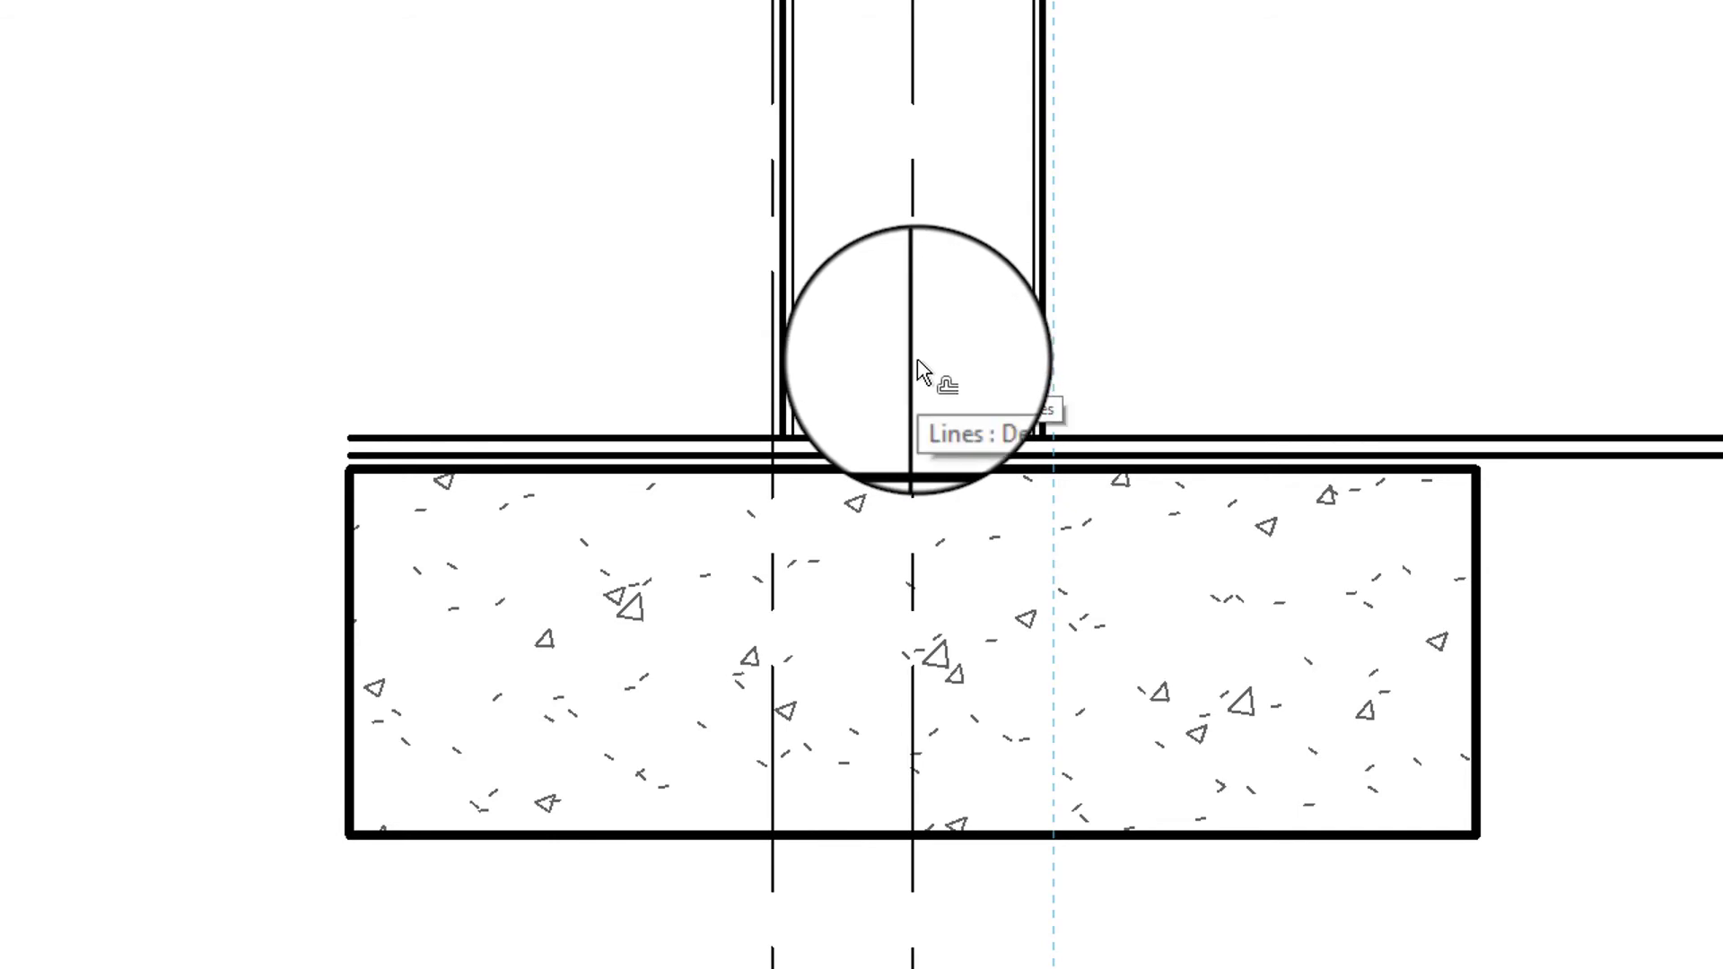
click(917, 358)
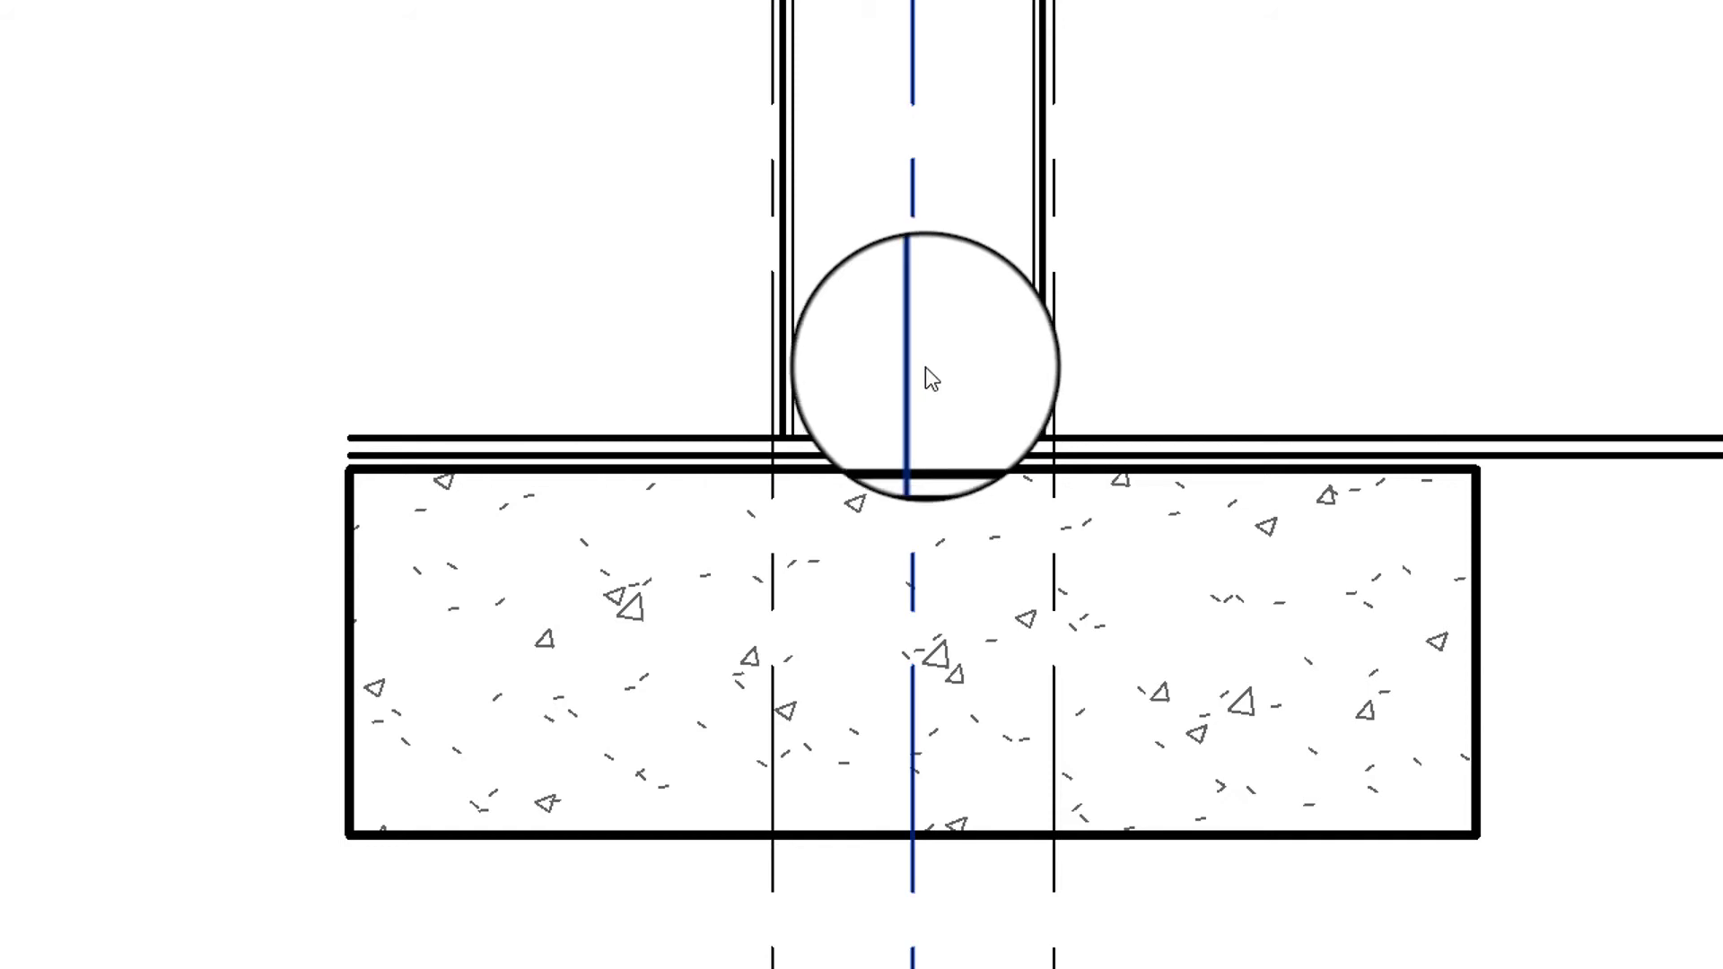
Change the line style of the two offset vertical lines just outside the column flanges to Thin Lines
click(1054, 405)
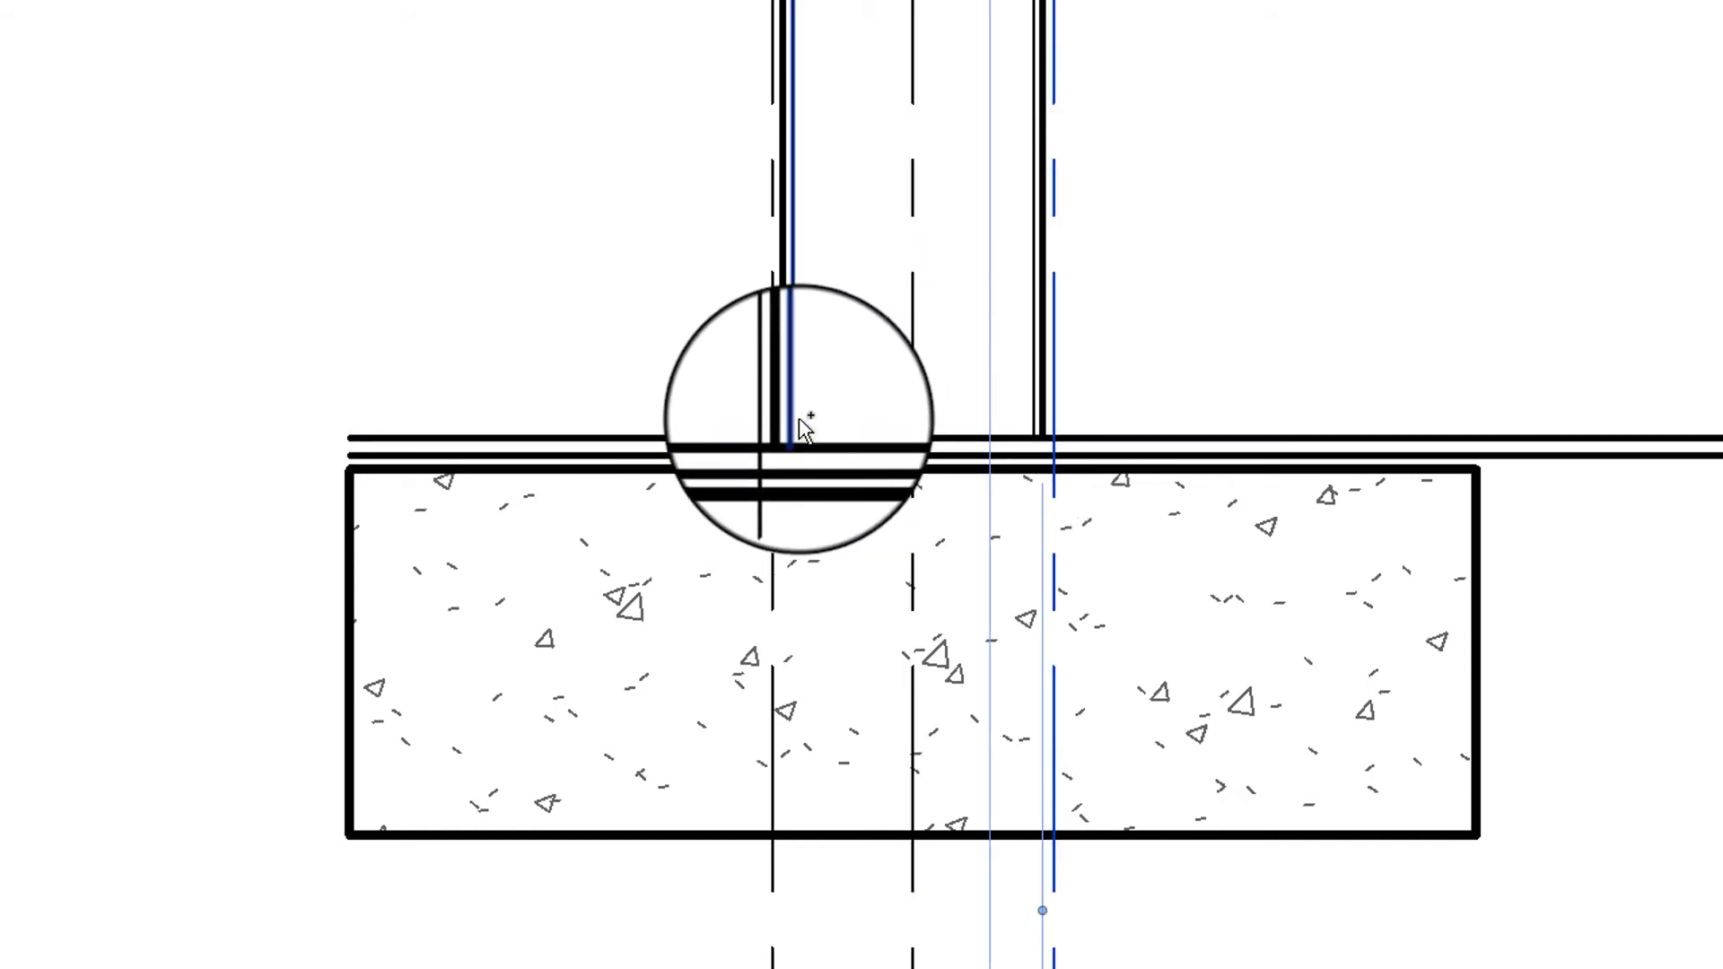
click(773, 408)
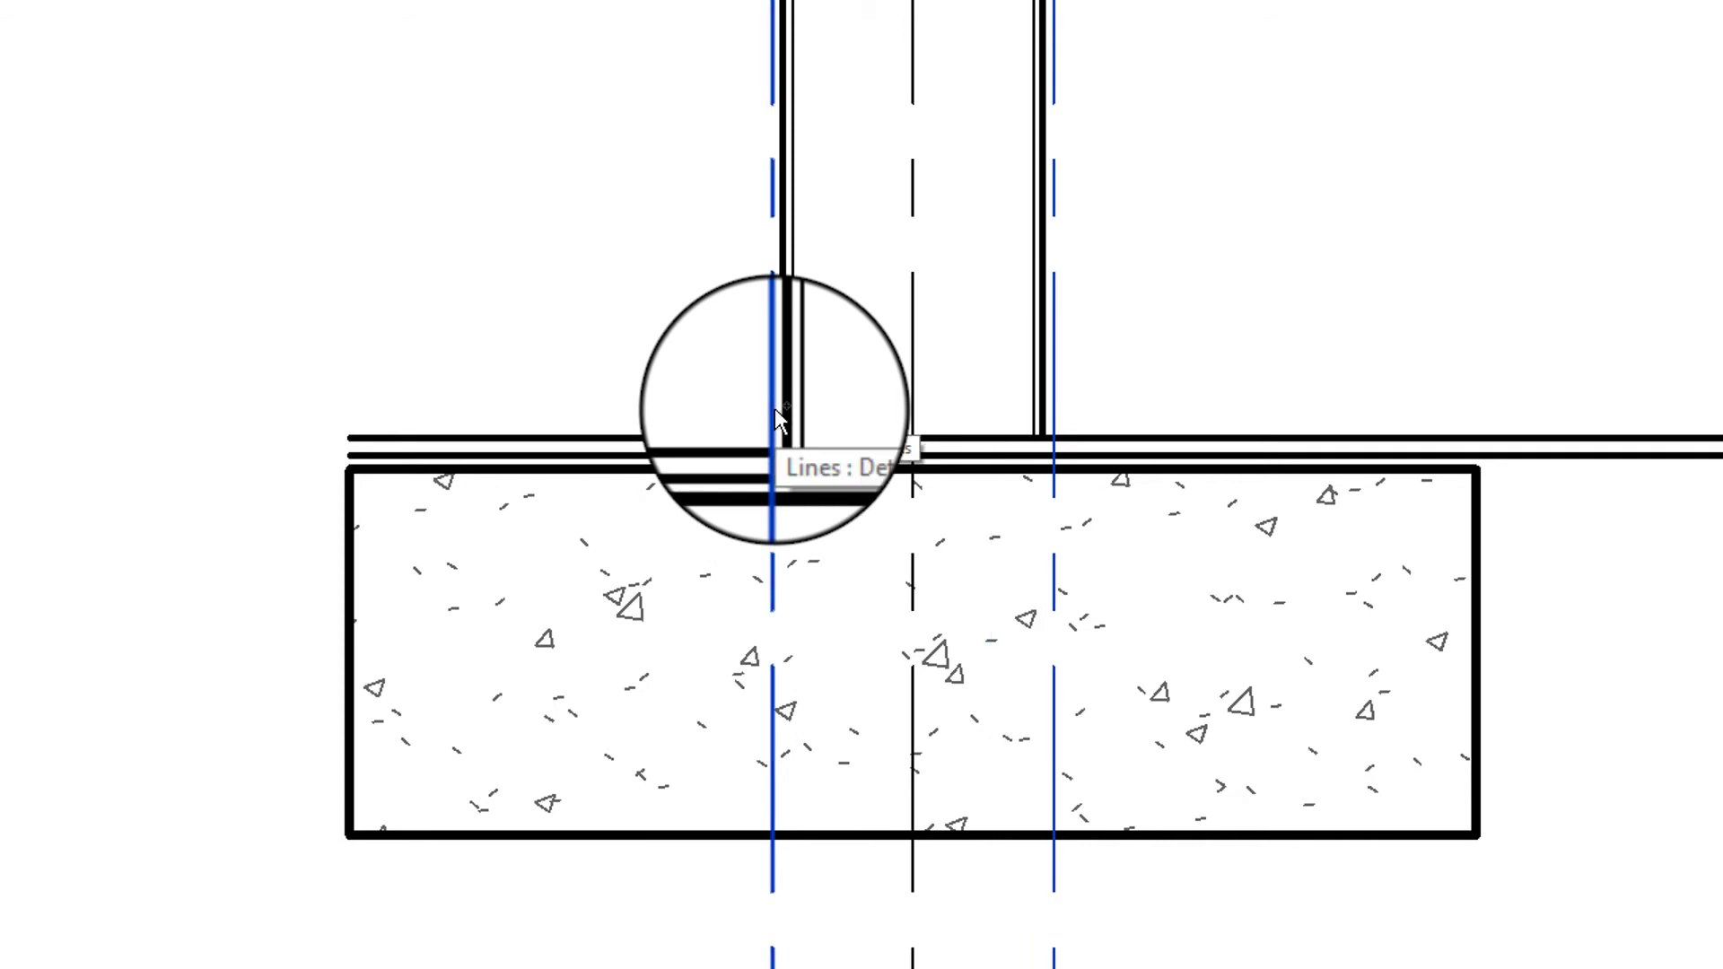
click(822, 81)
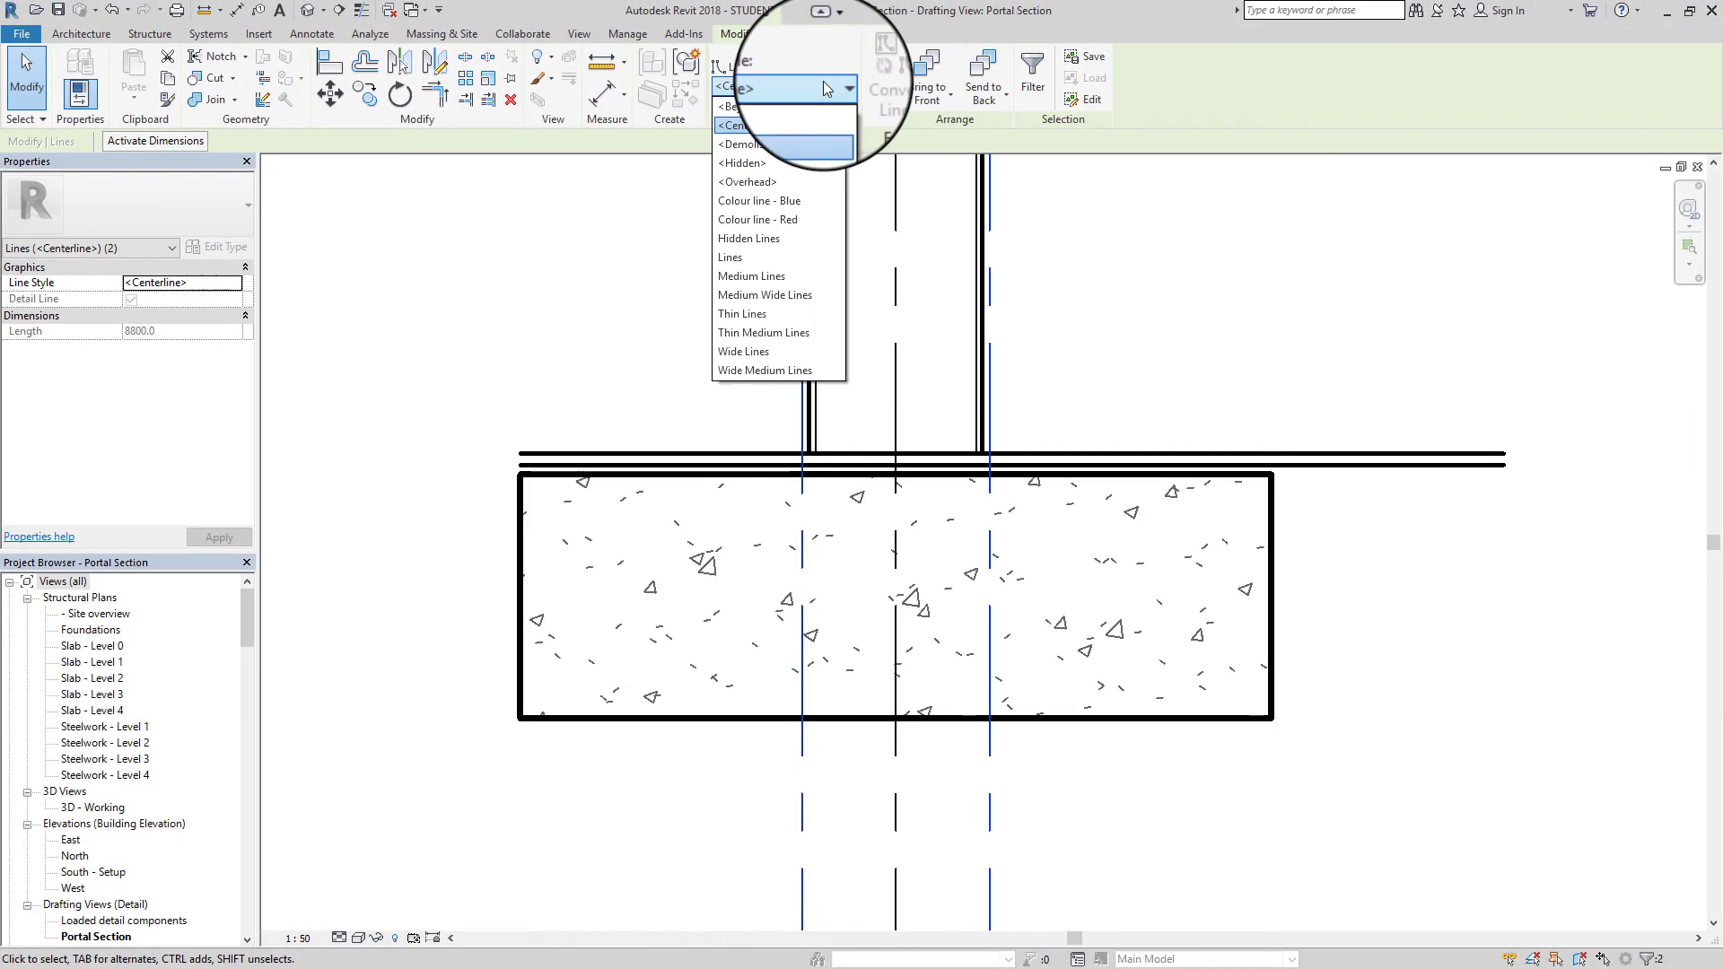
click(741, 313)
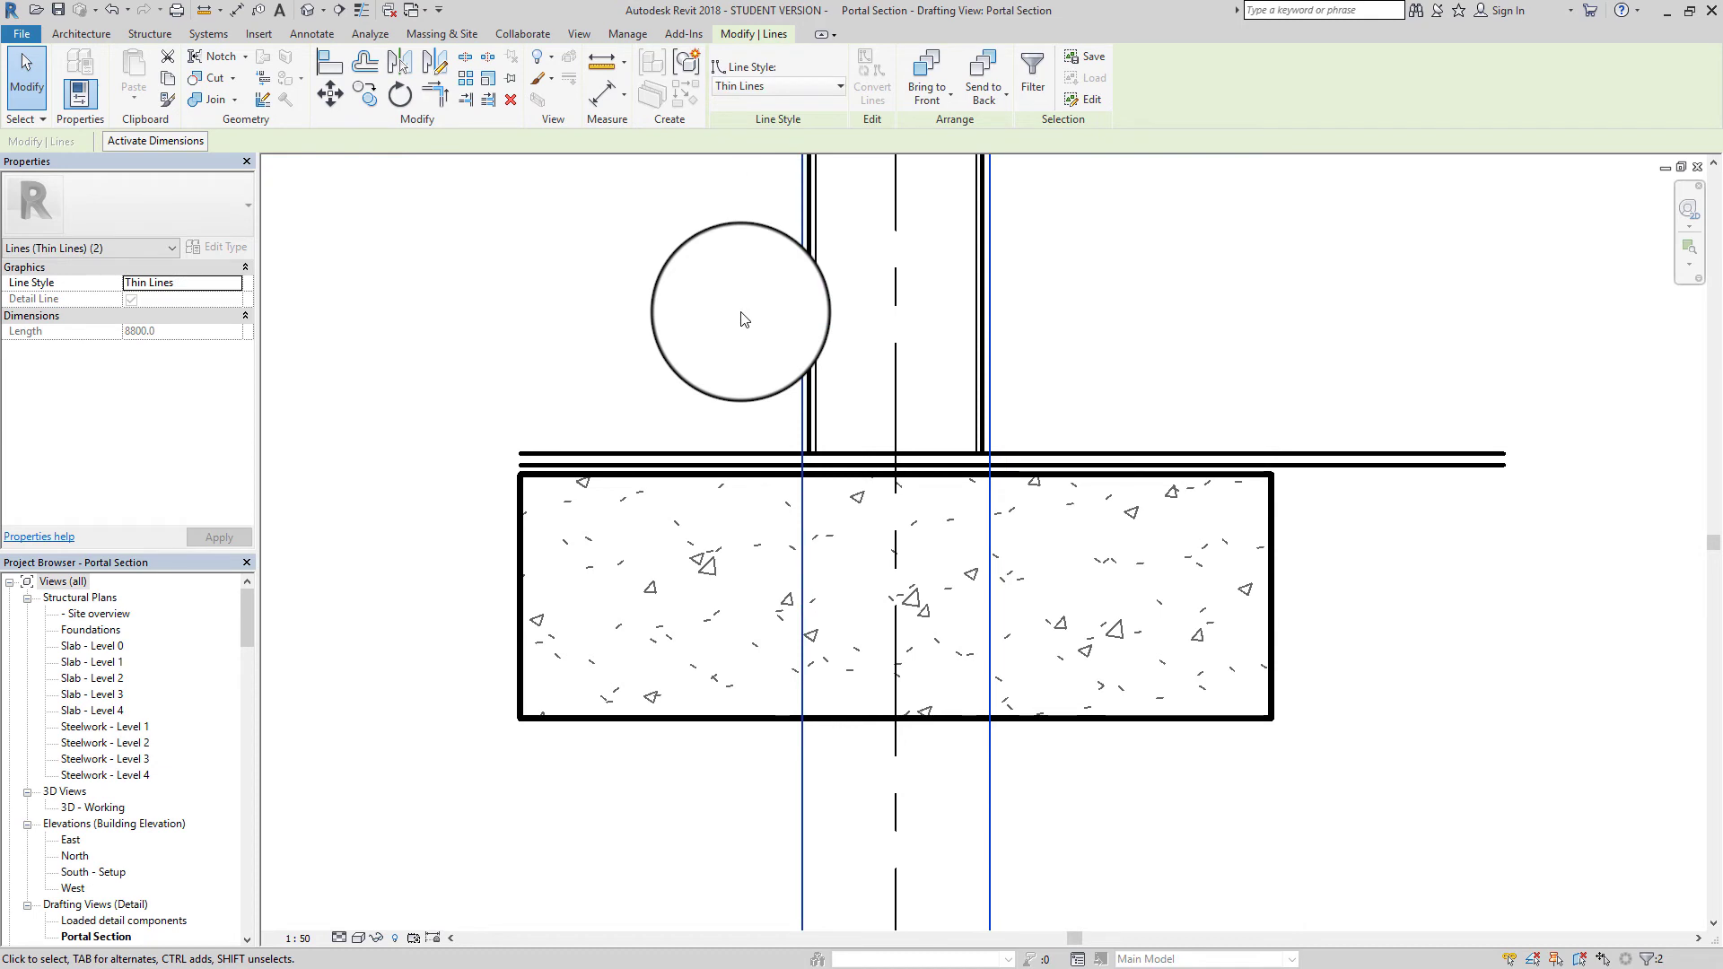
Change the line style of both horizontal detail lines above the footing to Thin Lines
click(1054, 467)
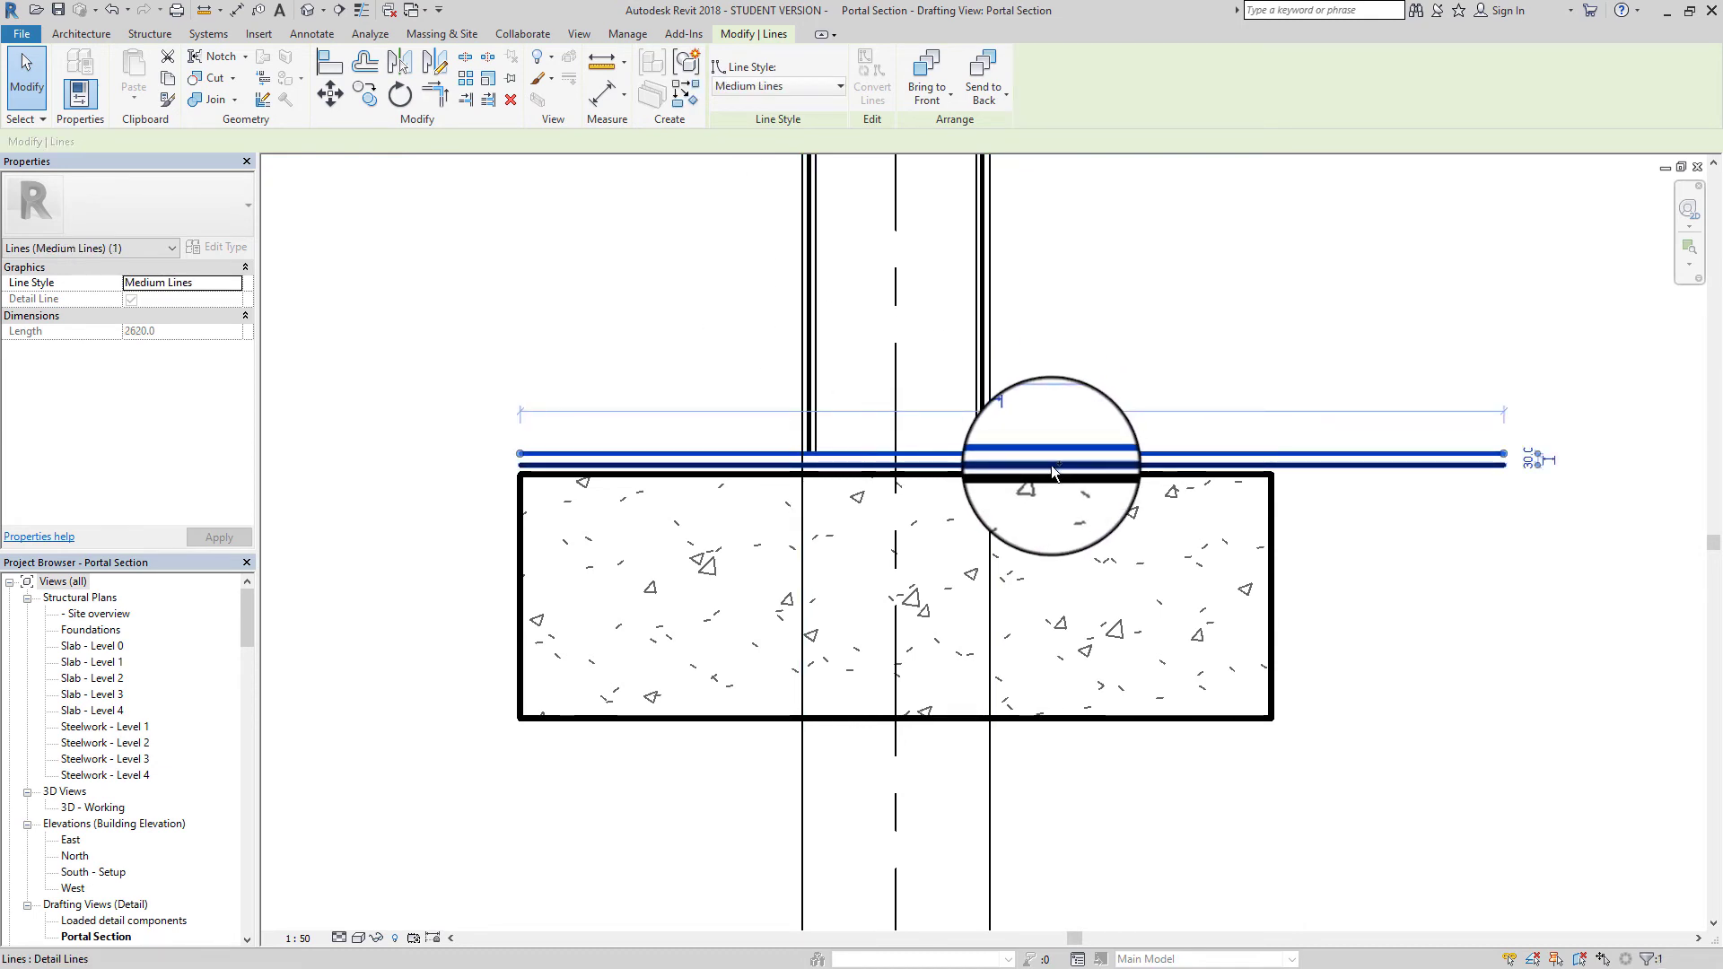
ctrl+click(1051, 465)
click(751, 86)
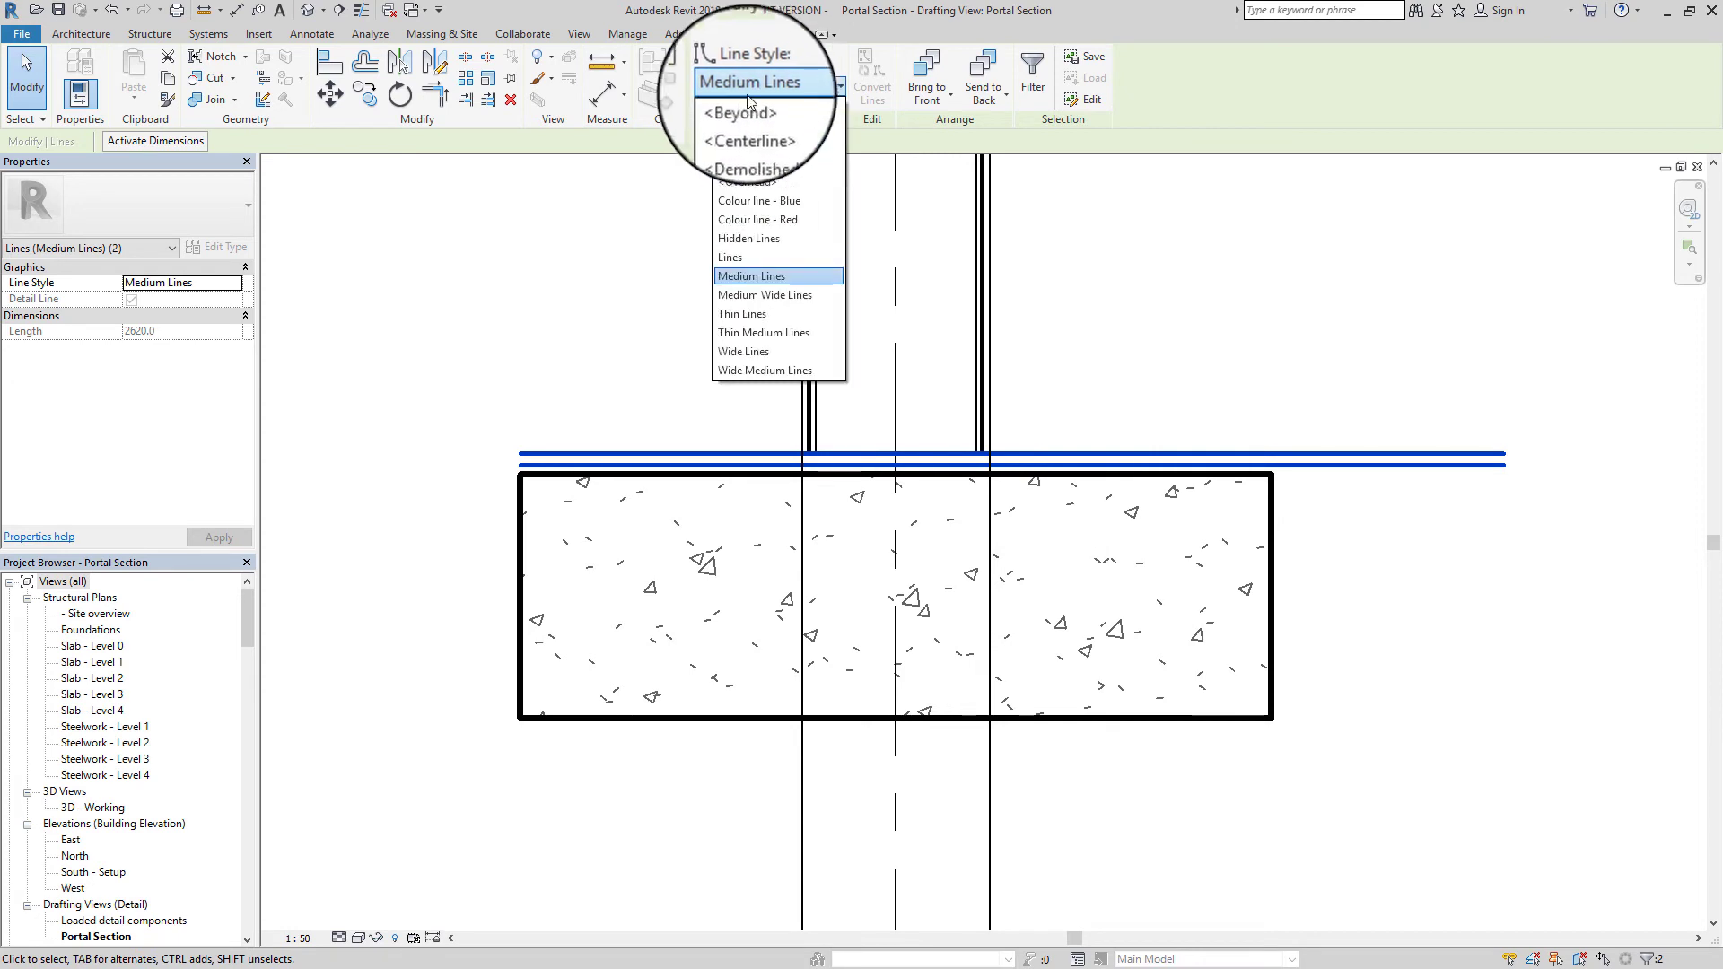
click(749, 320)
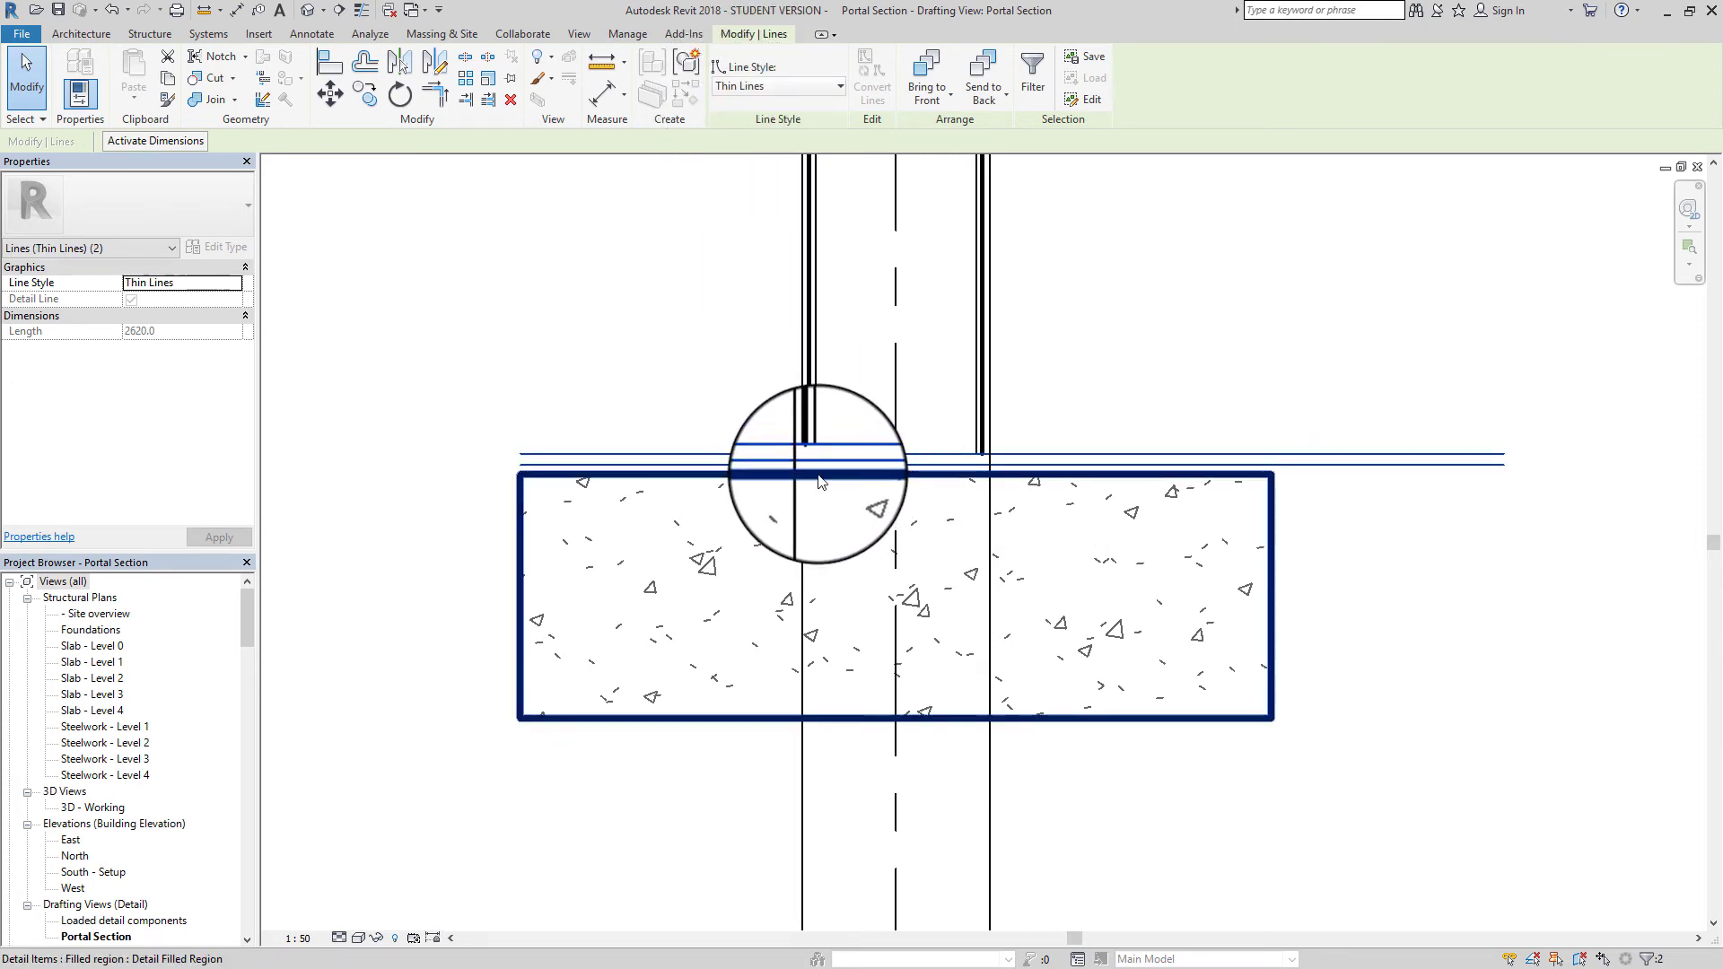
key(Escape)
Trim the two horizontal lines and the left vertical thin line to corners, closing the base plate's left end
scroll(812, 473, up, 4)
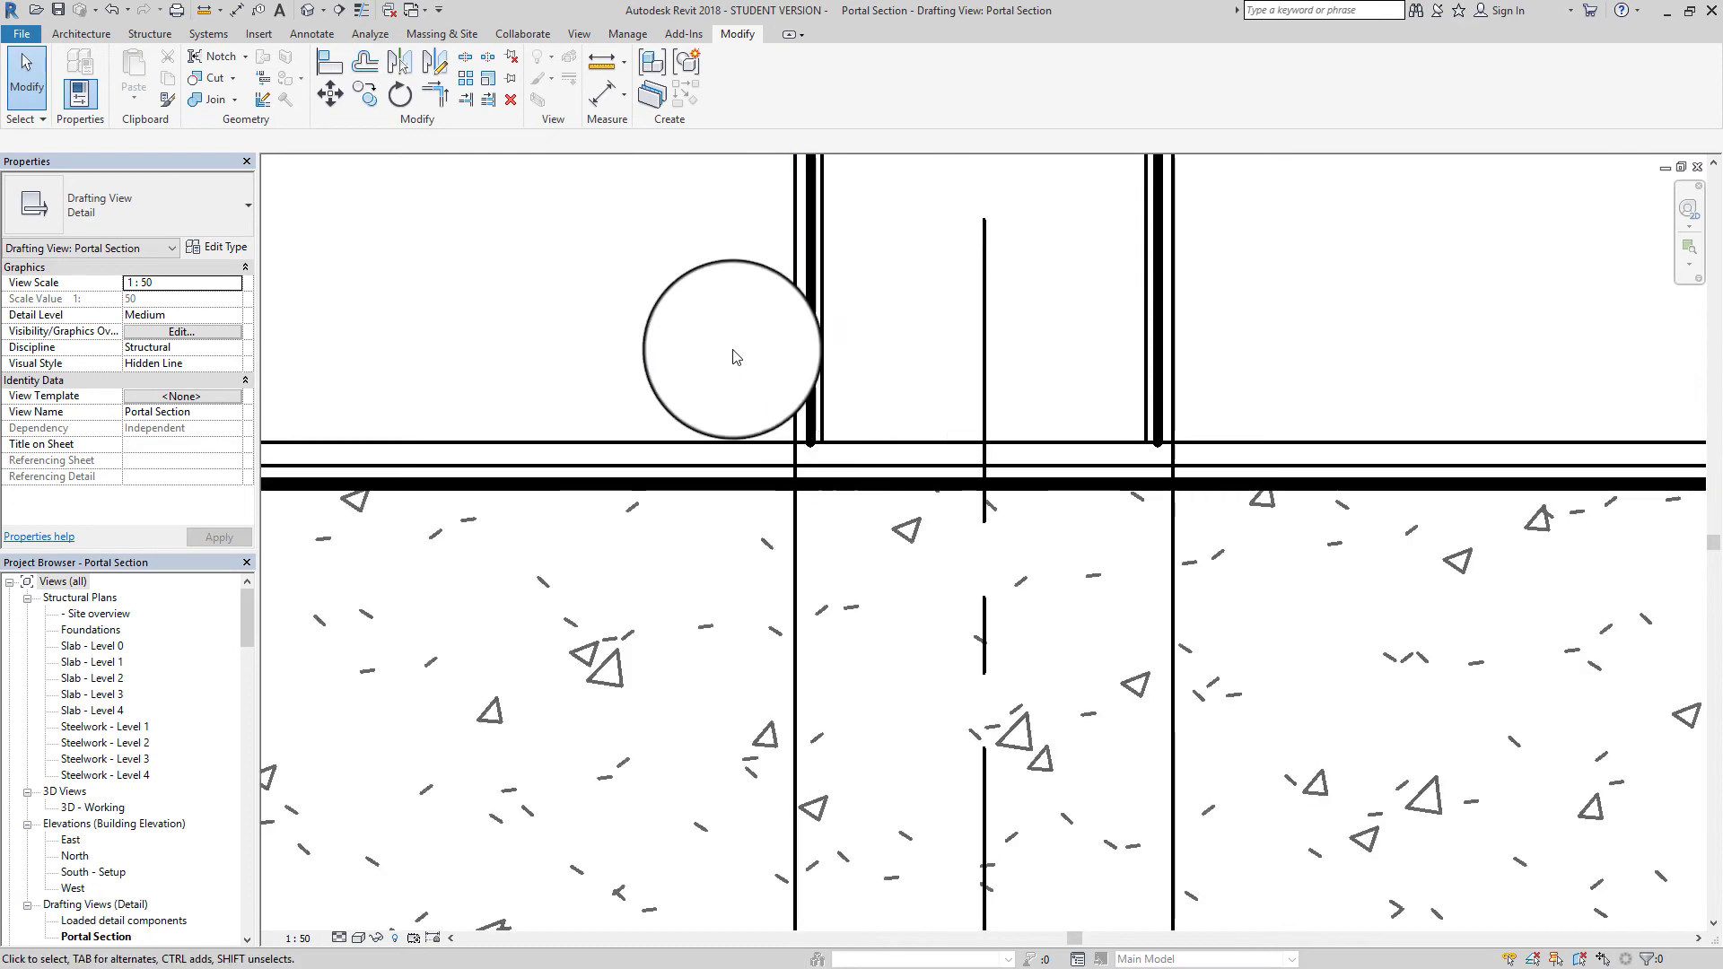
click(440, 98)
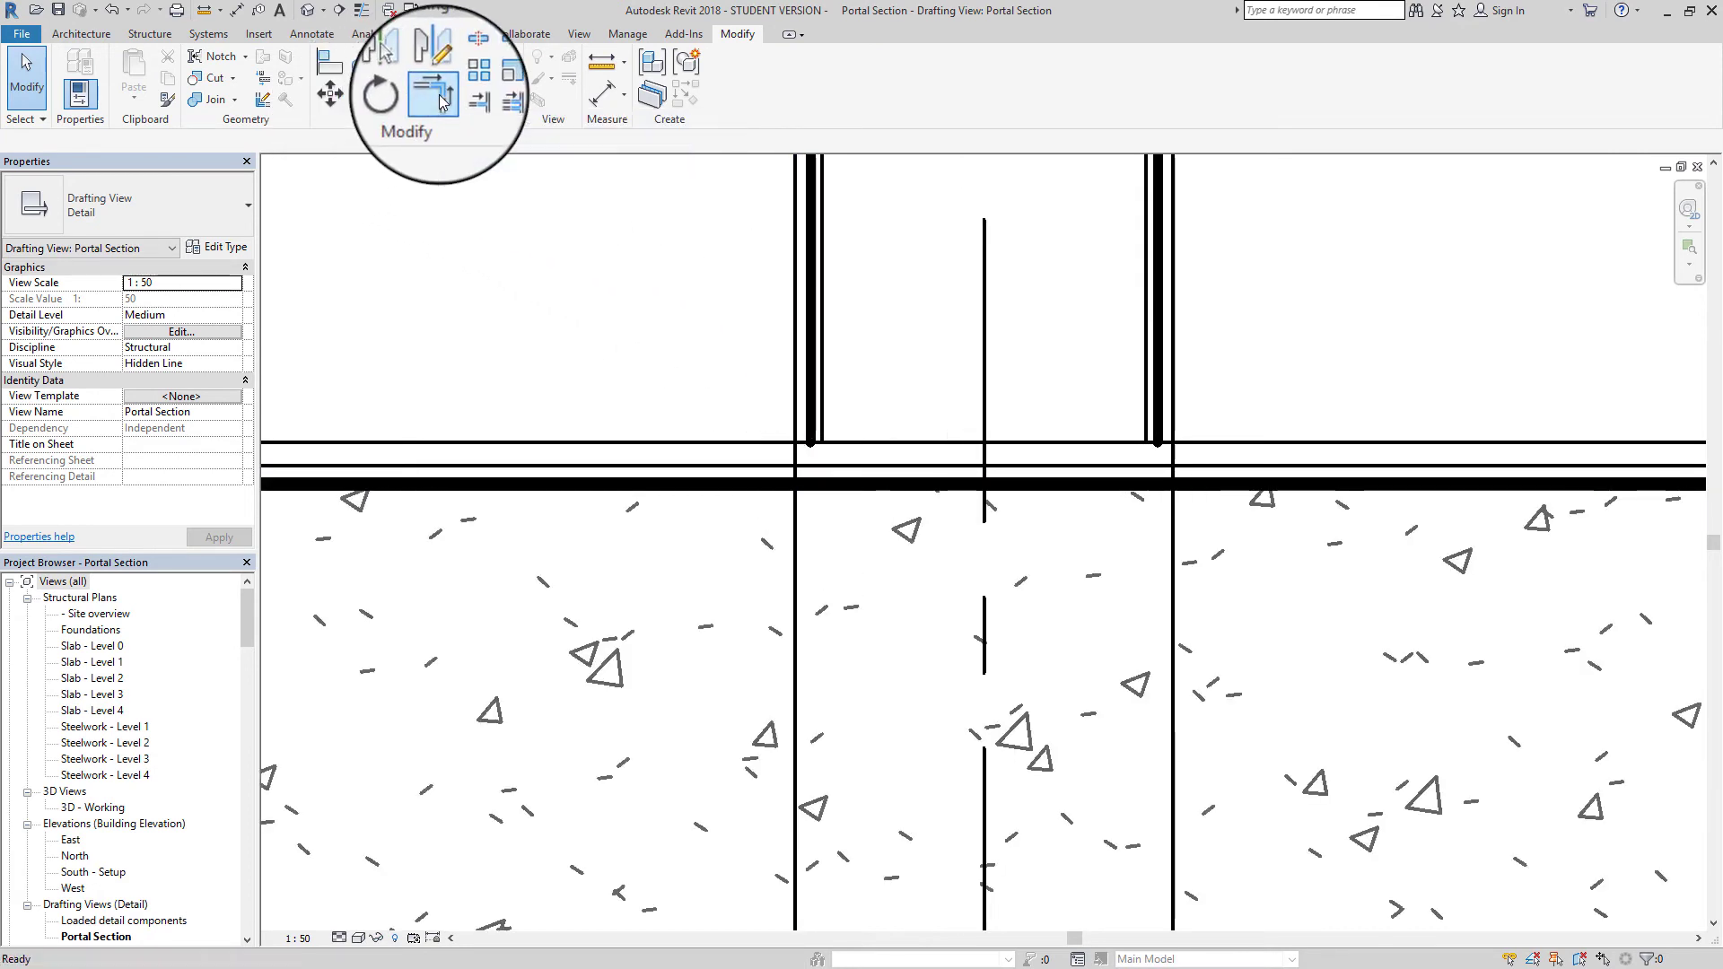
click(841, 442)
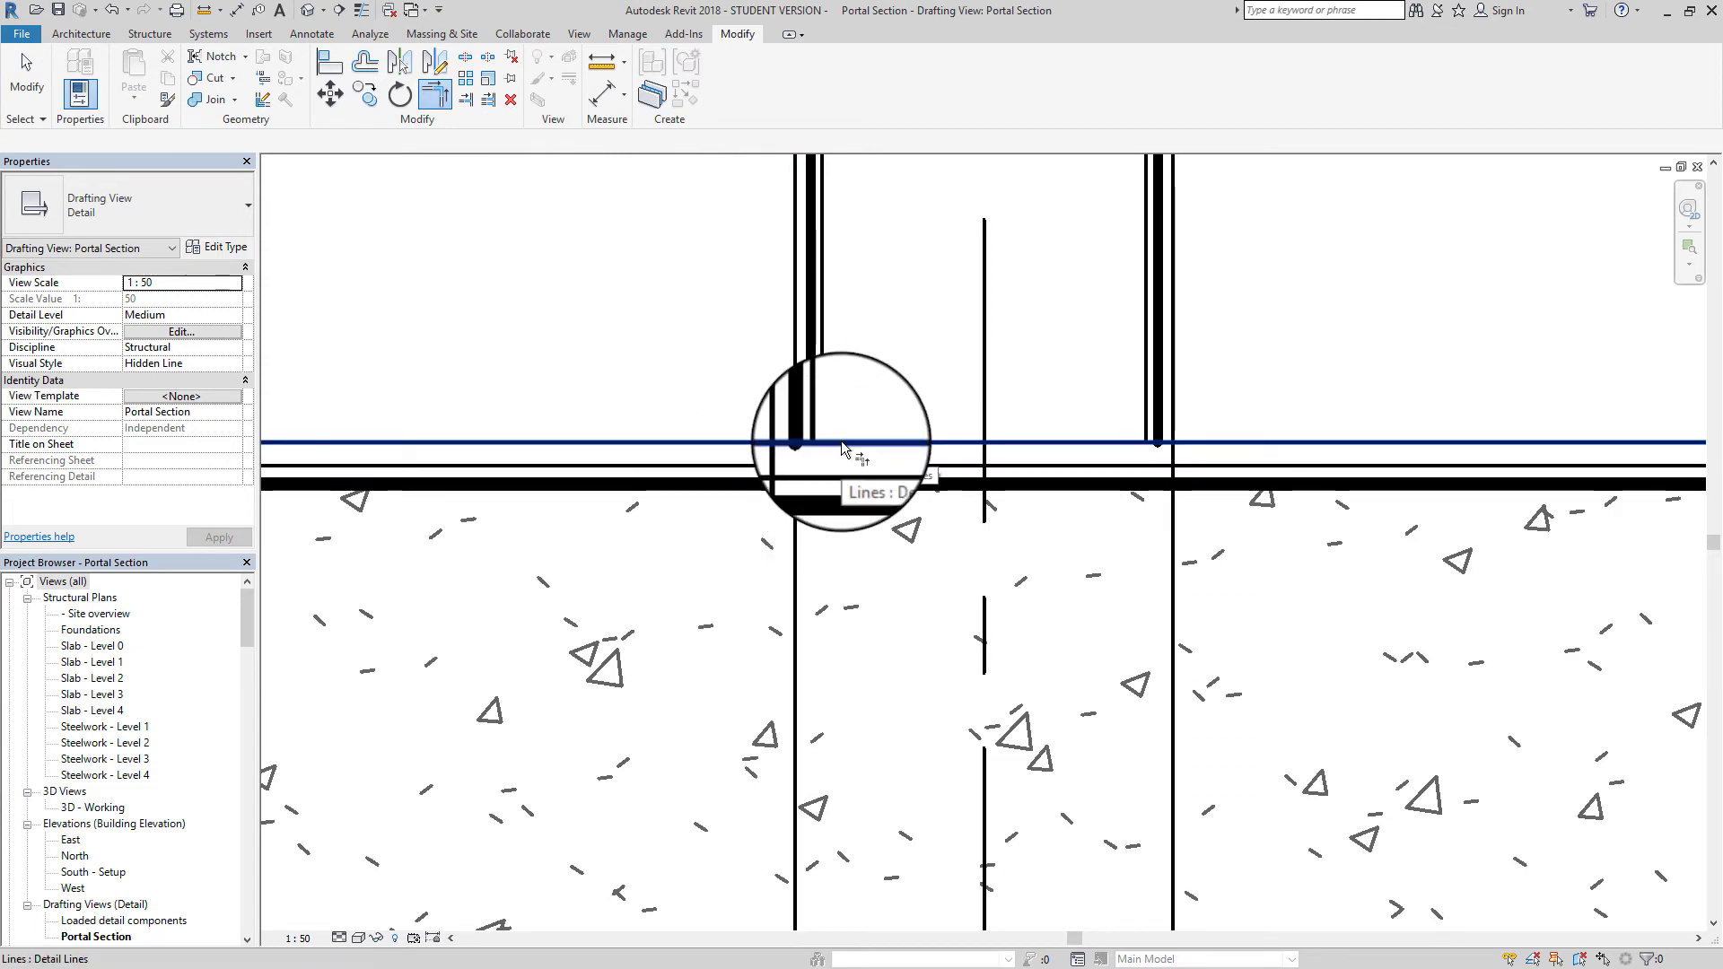
click(795, 462)
click(797, 464)
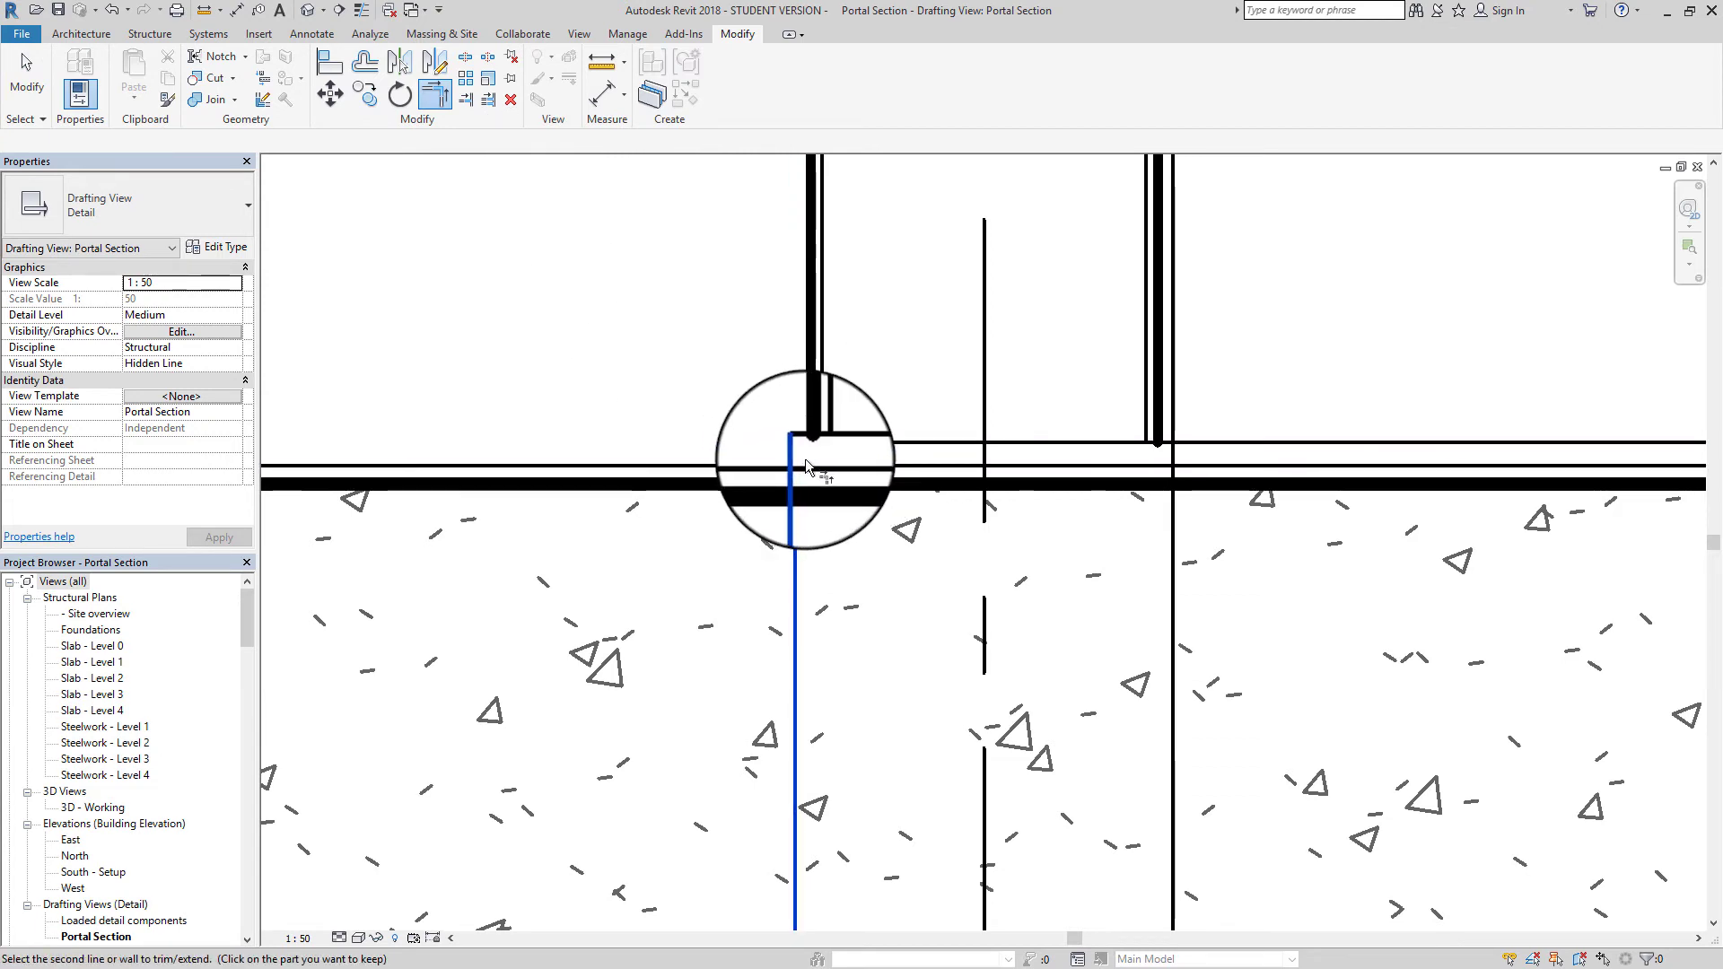
click(821, 465)
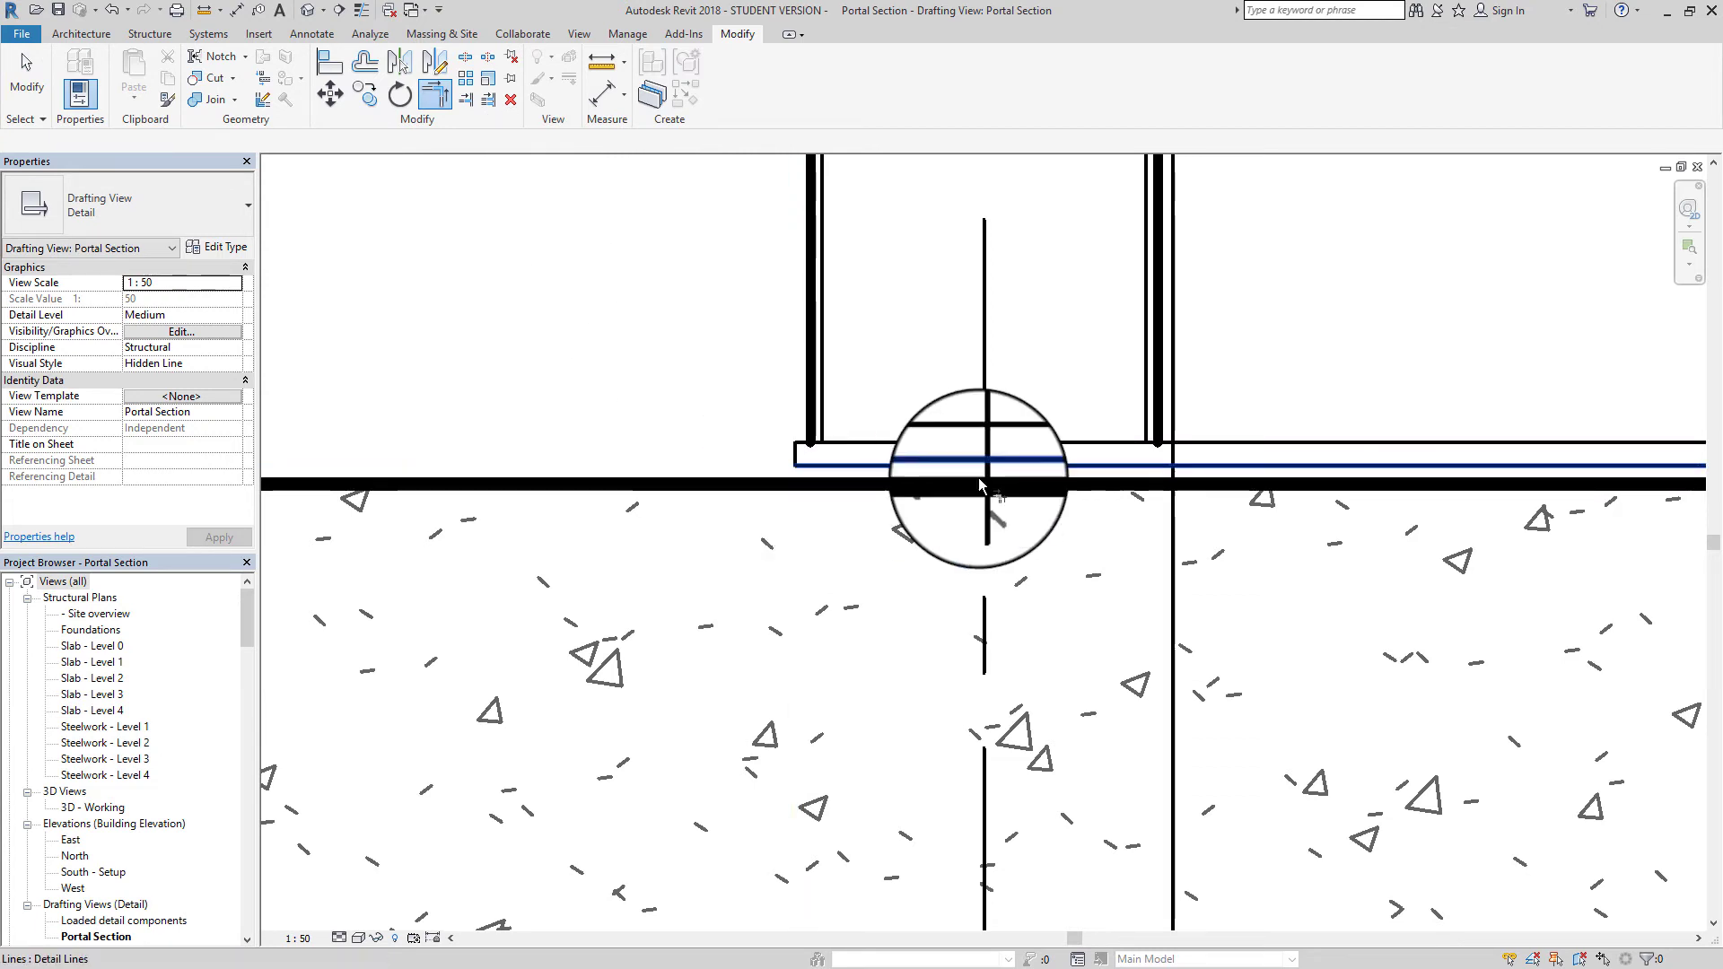
Trim the right vertical thin line and the two horizontal lines to corners, closing the base plate's right end
click(1134, 443)
click(1171, 455)
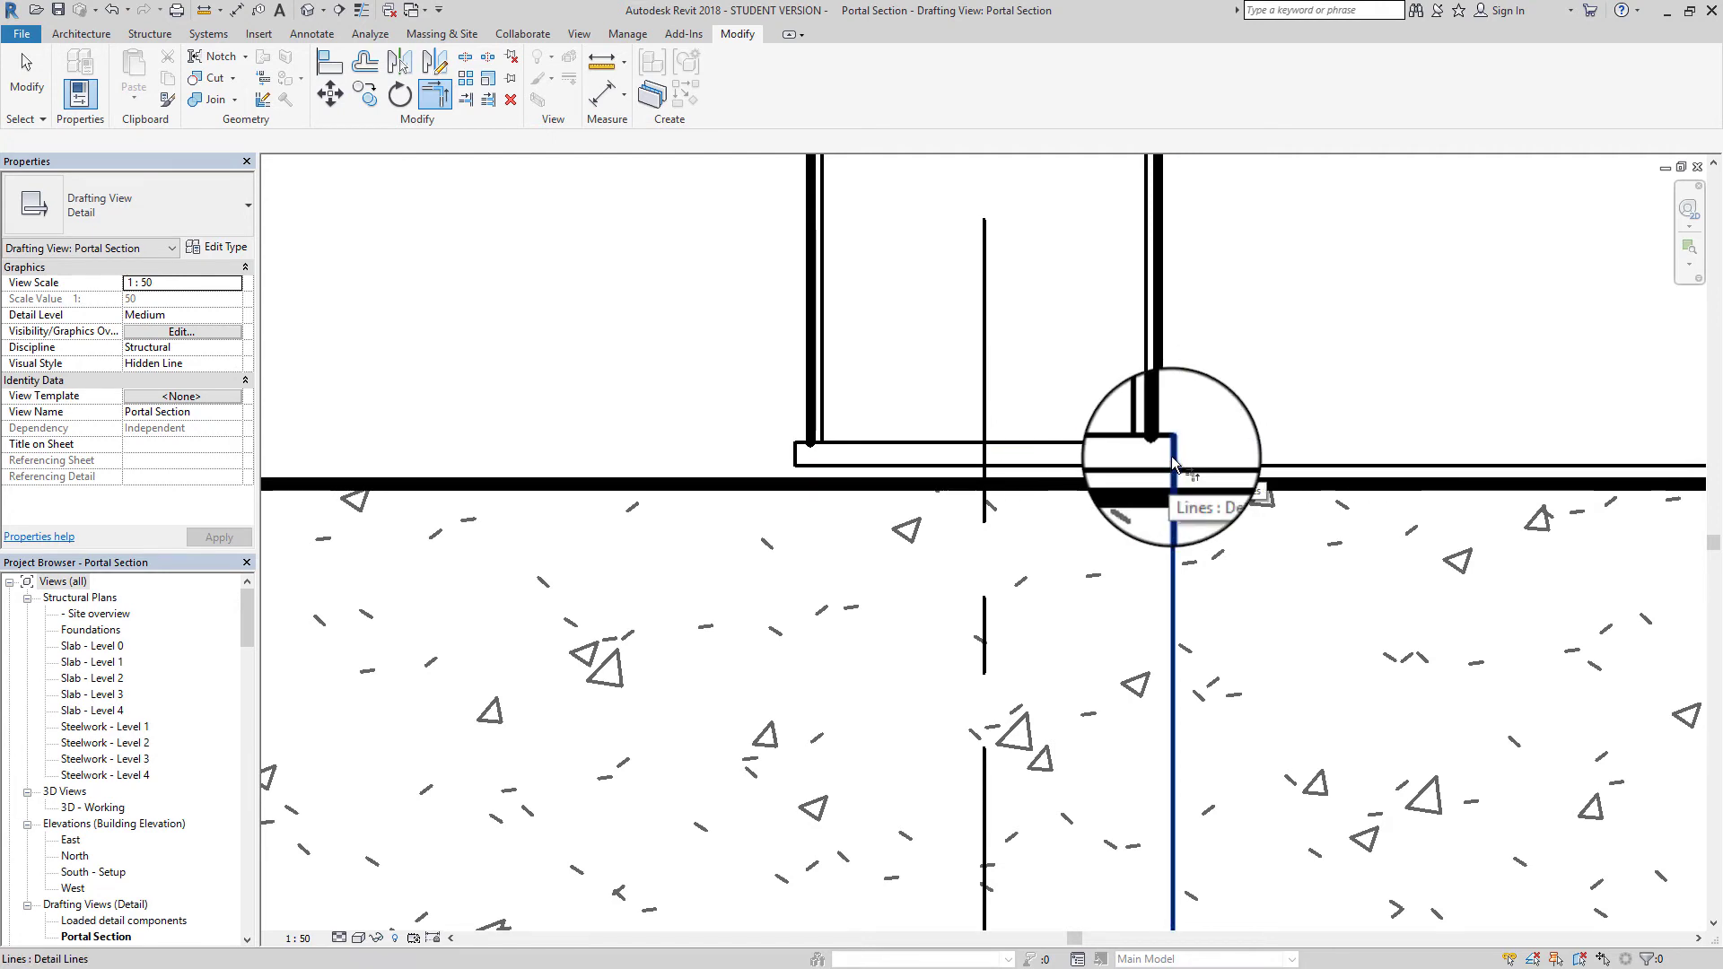
click(1158, 466)
click(1166, 457)
scroll(1066, 441, down, 2)
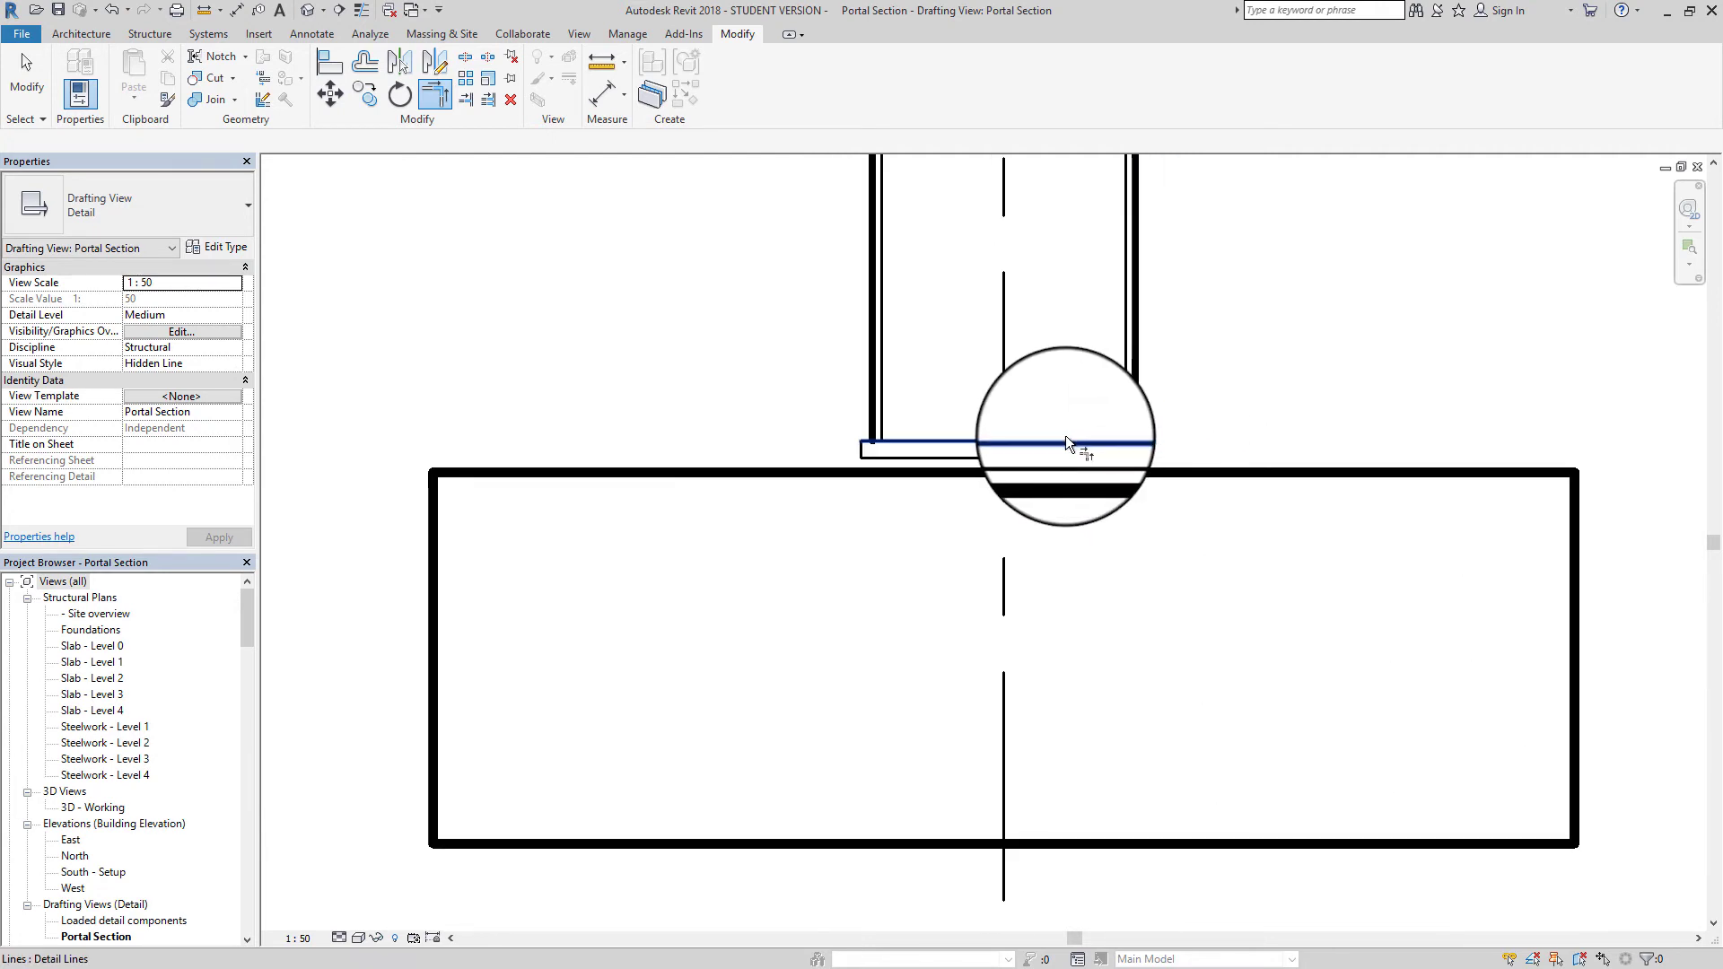
scroll(1147, 401, down, 1)
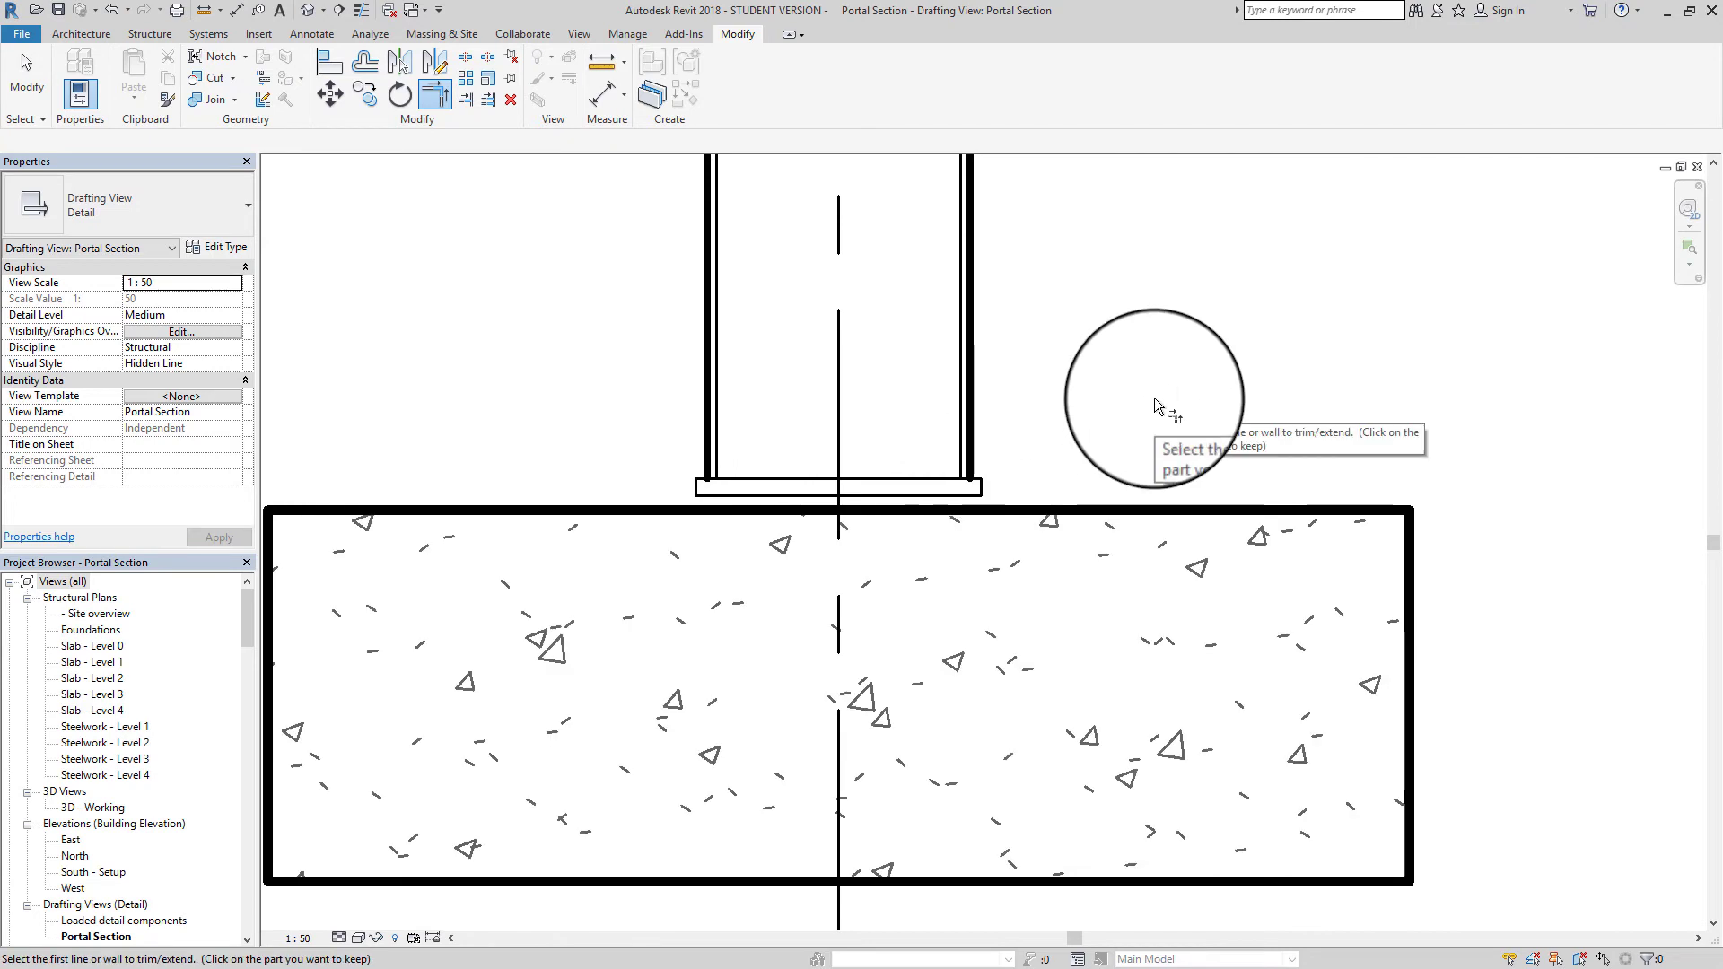
key(Escape)
Offset copies of the column centreline 180 mm to each side, inside the column flanges
scroll(1155, 405, down, 2)
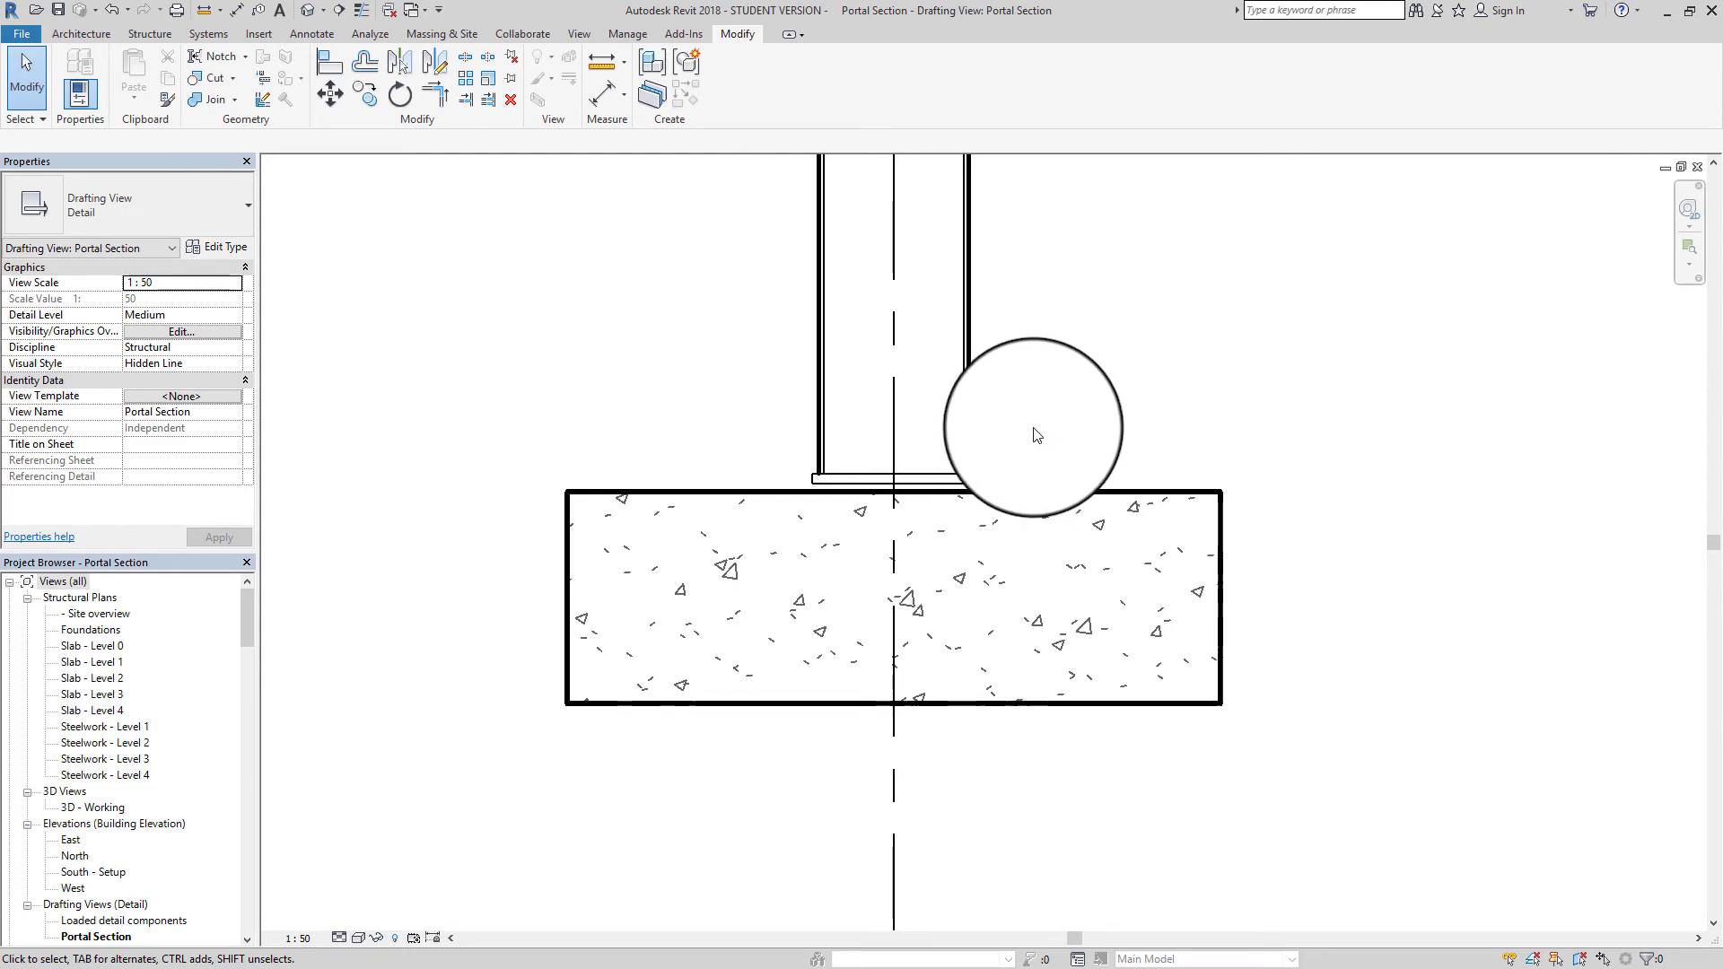
middle_drag(1034, 437, 1007, 462)
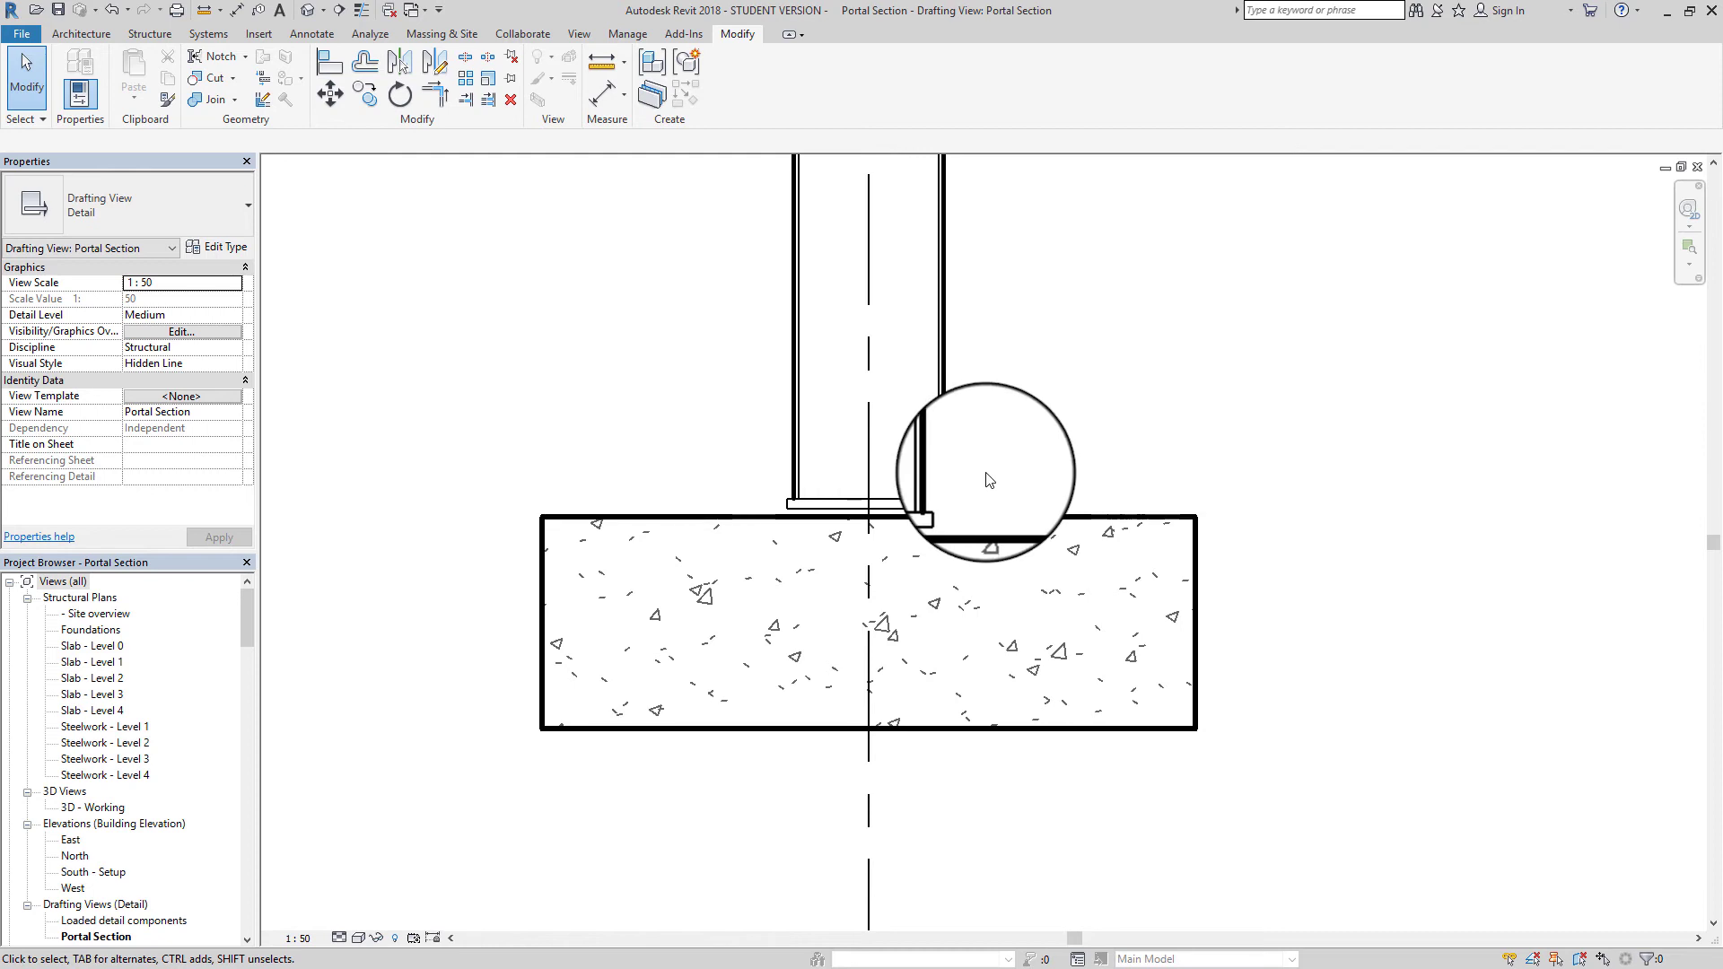
click(869, 463)
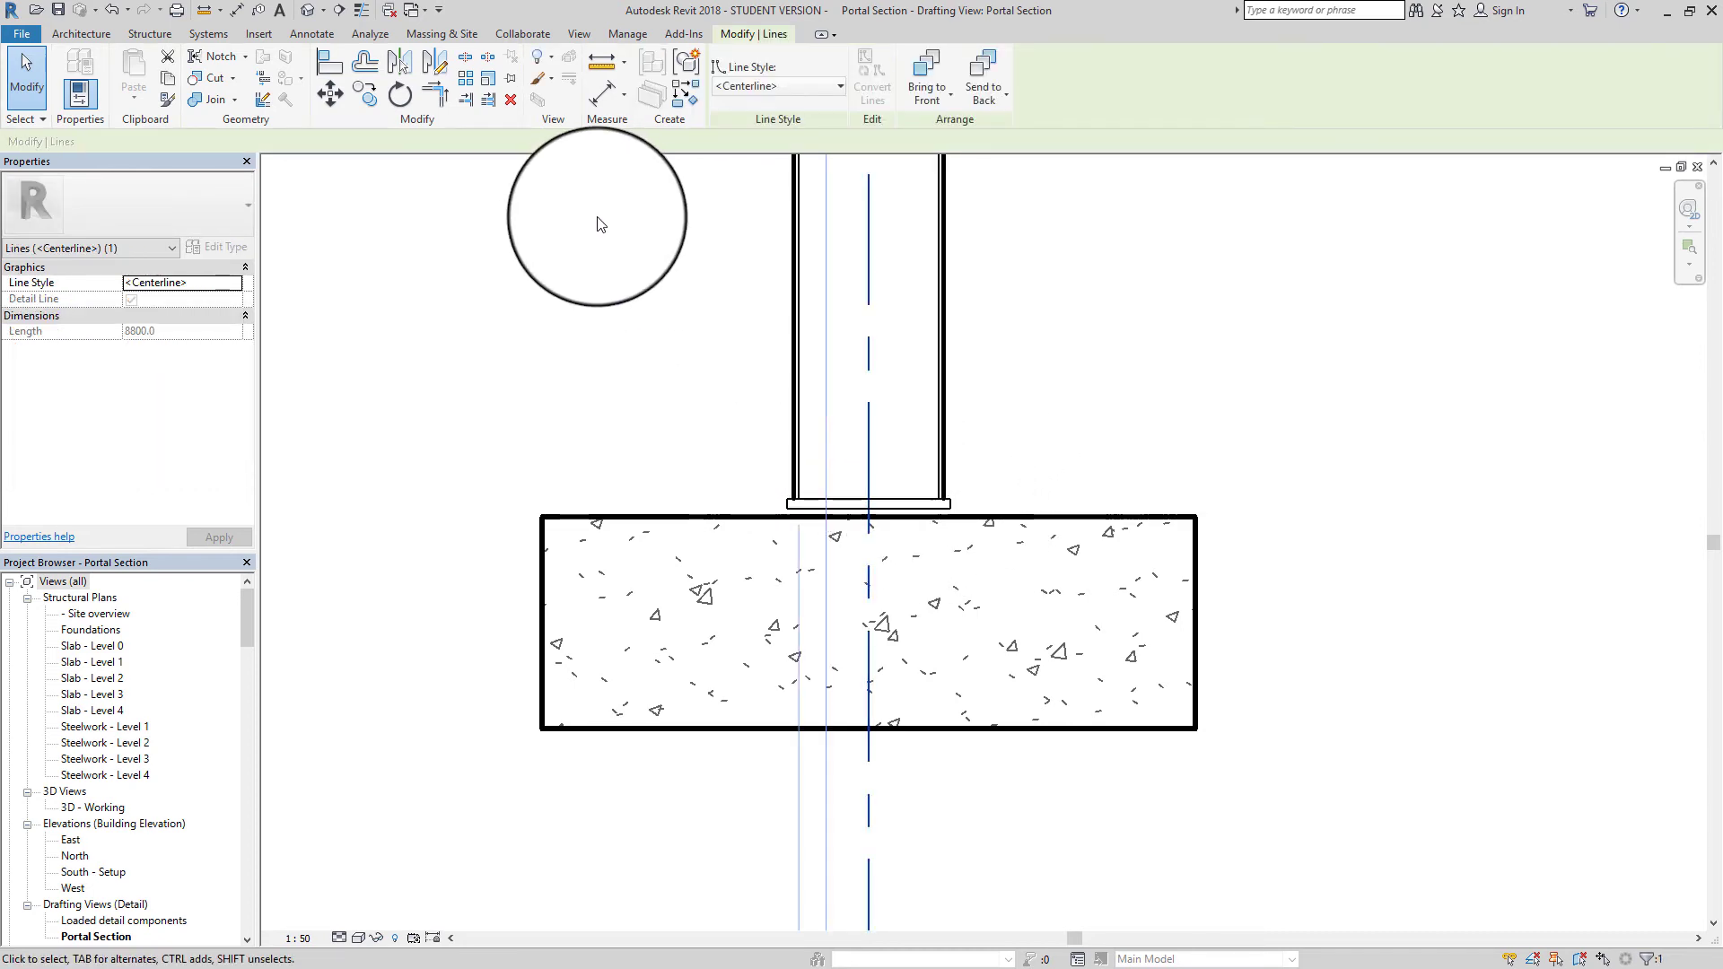
click(359, 71)
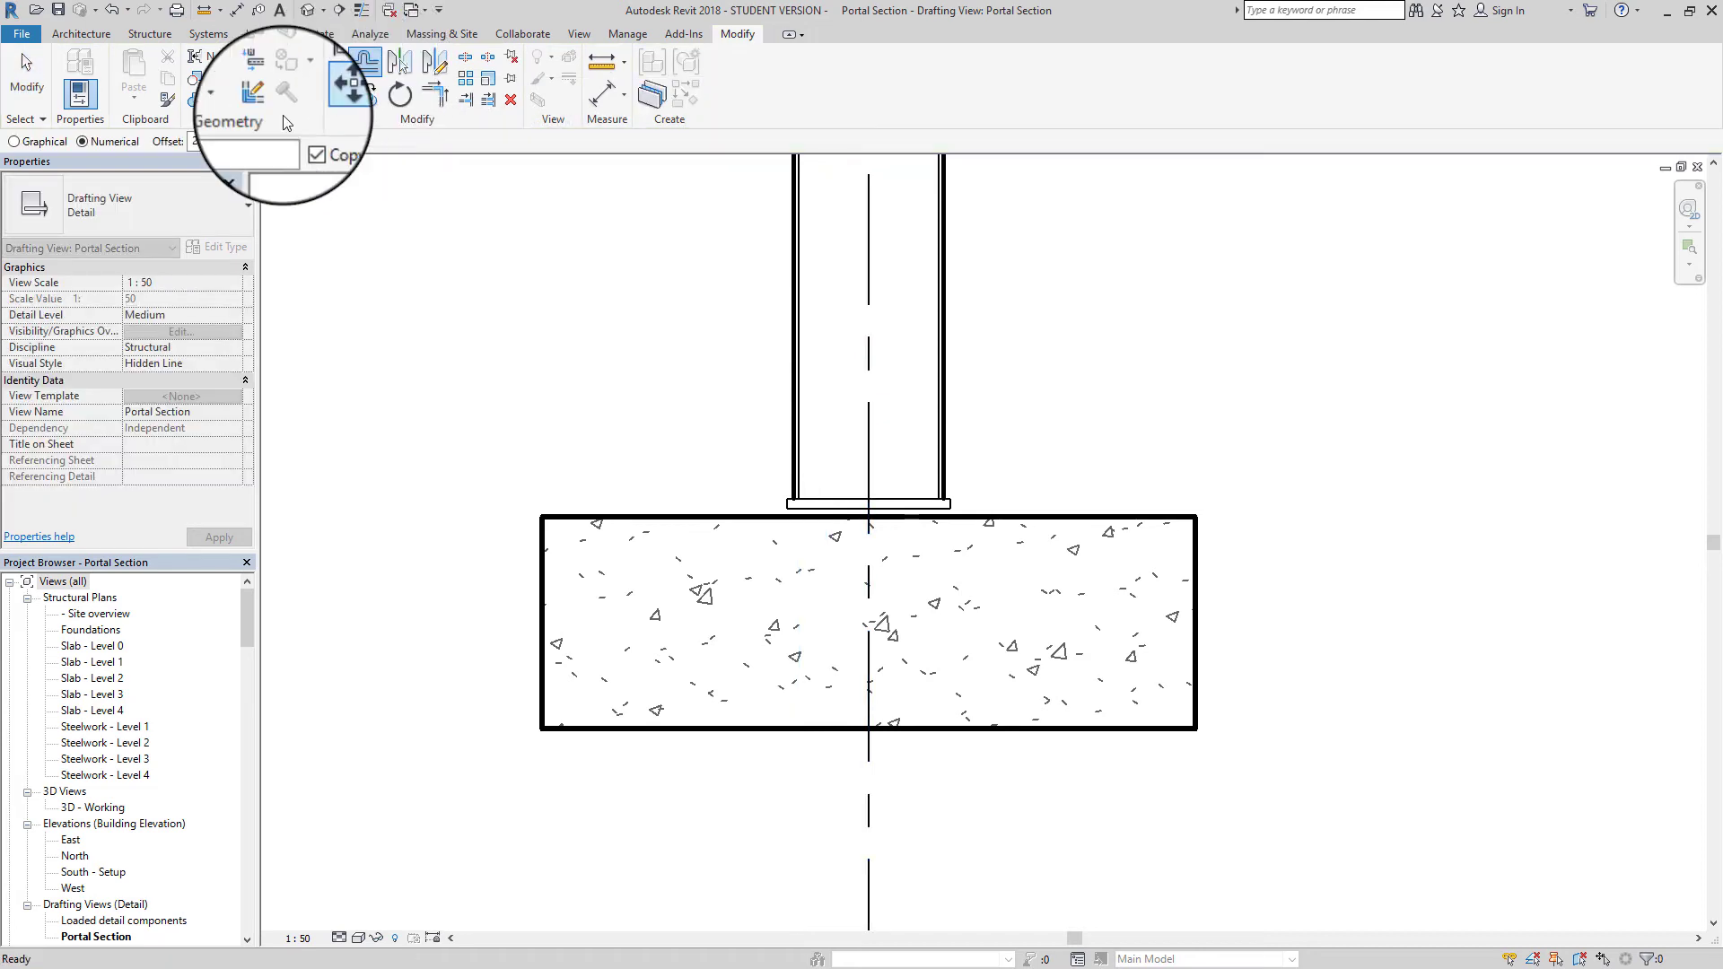
double_click(191, 141)
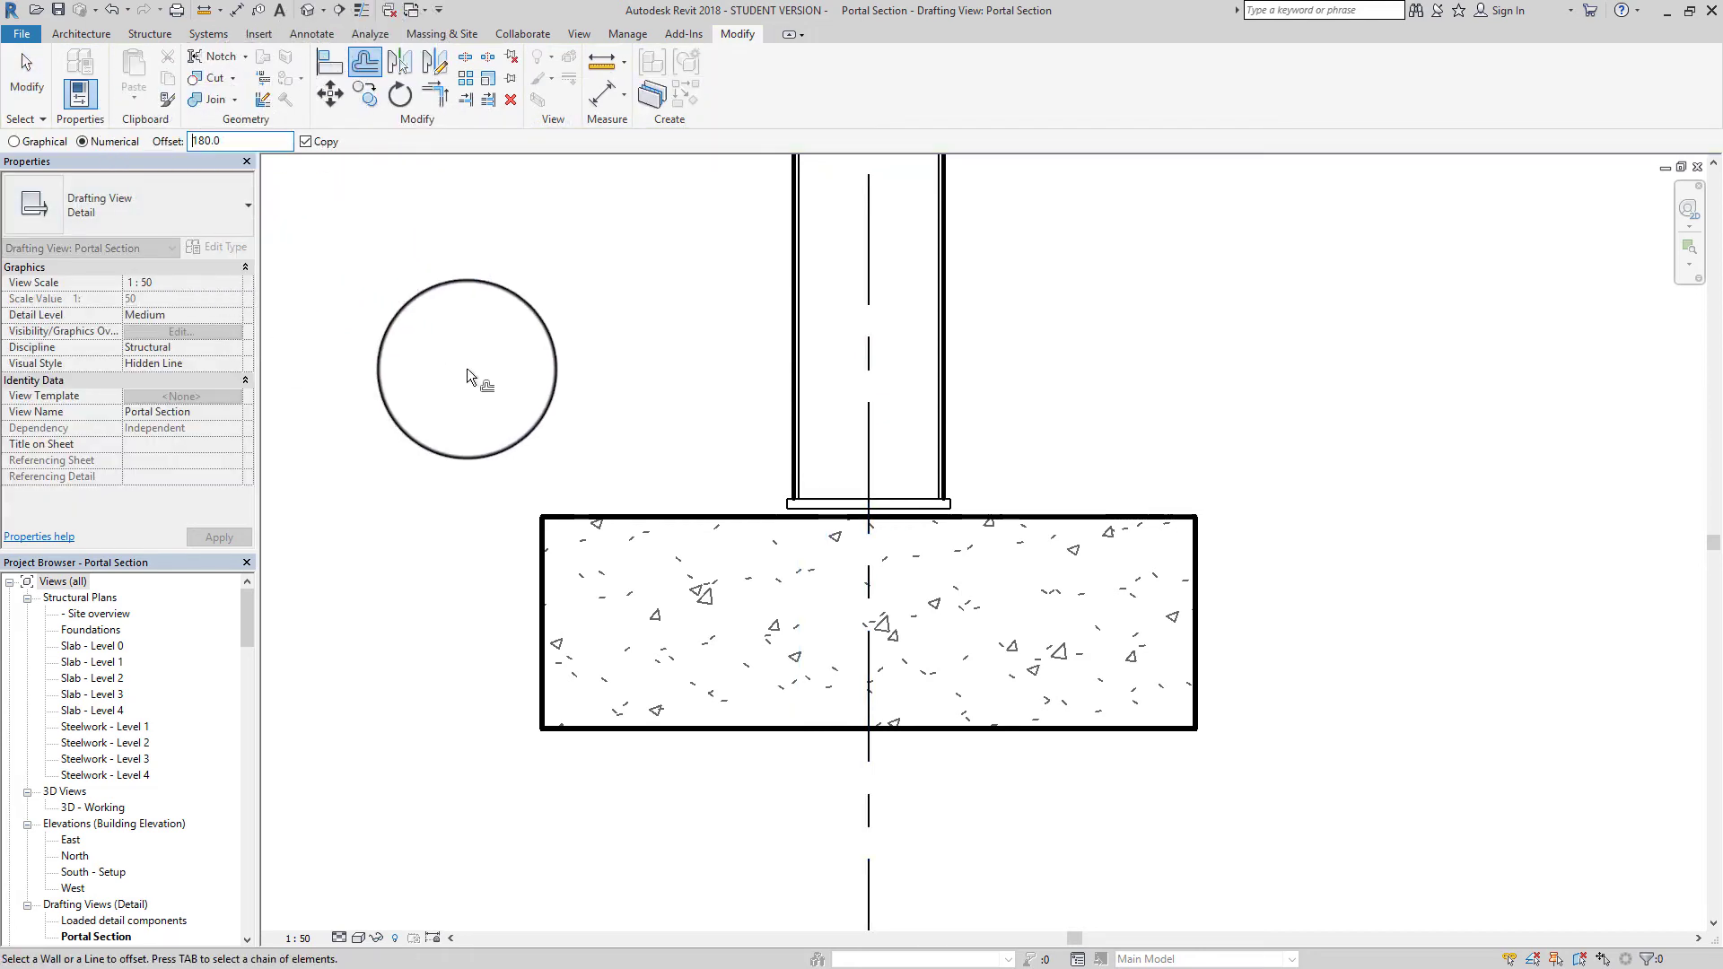
click(863, 456)
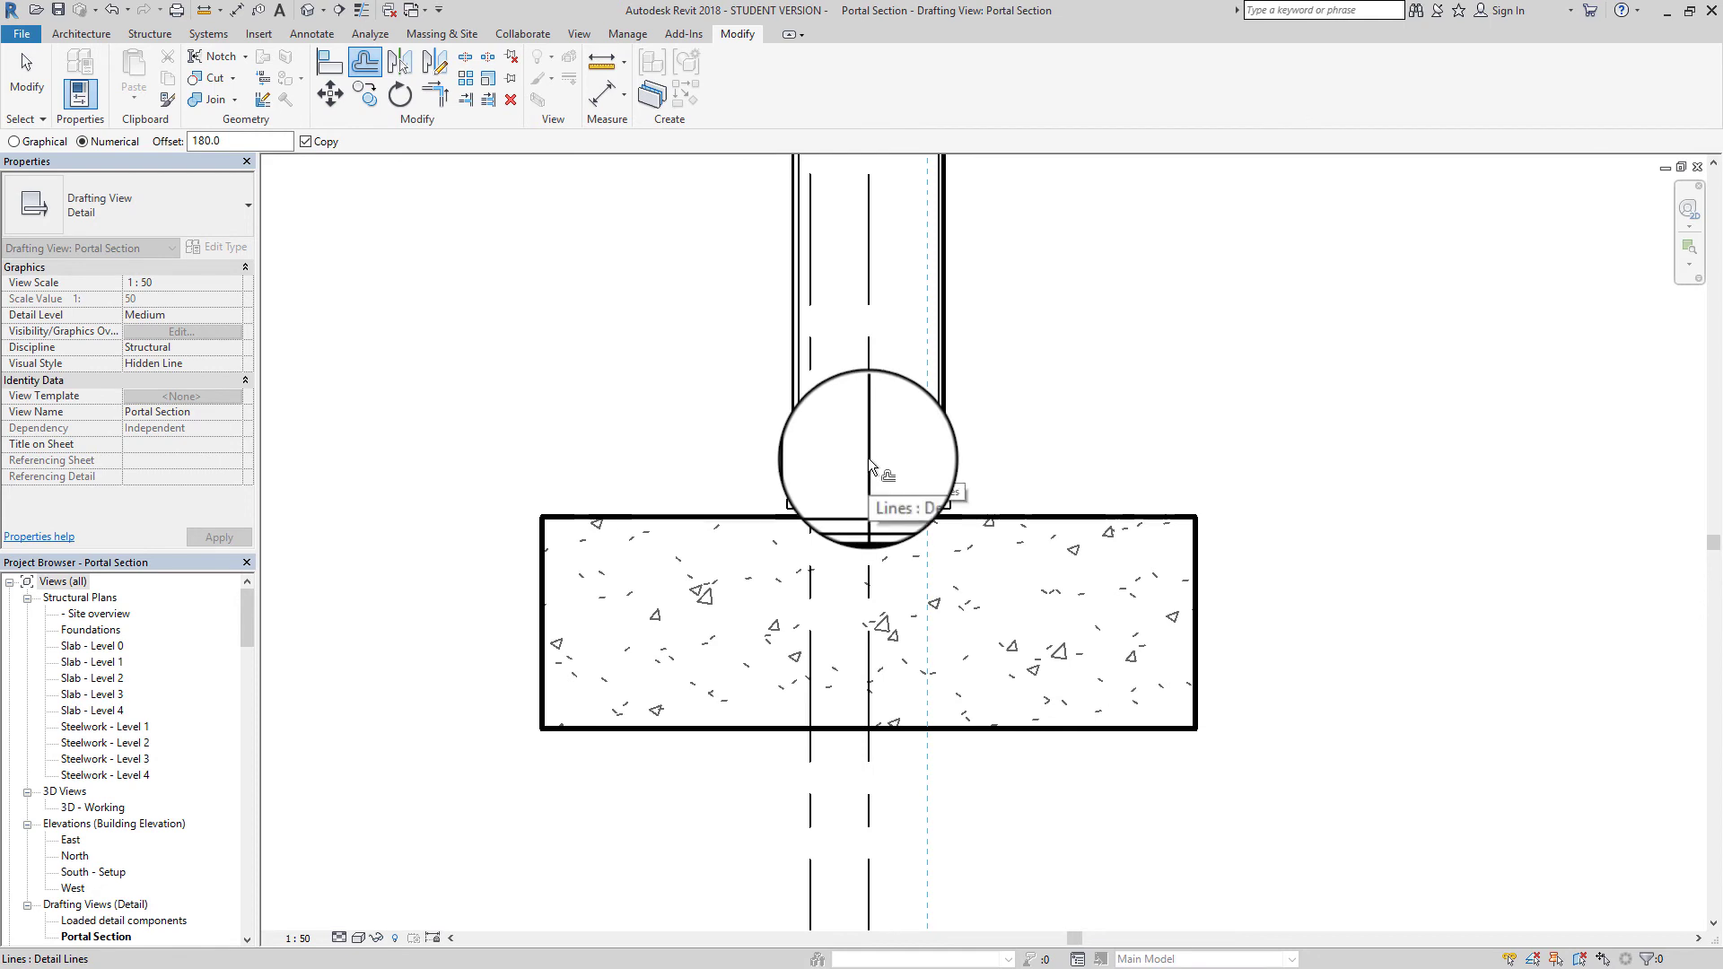
click(870, 459)
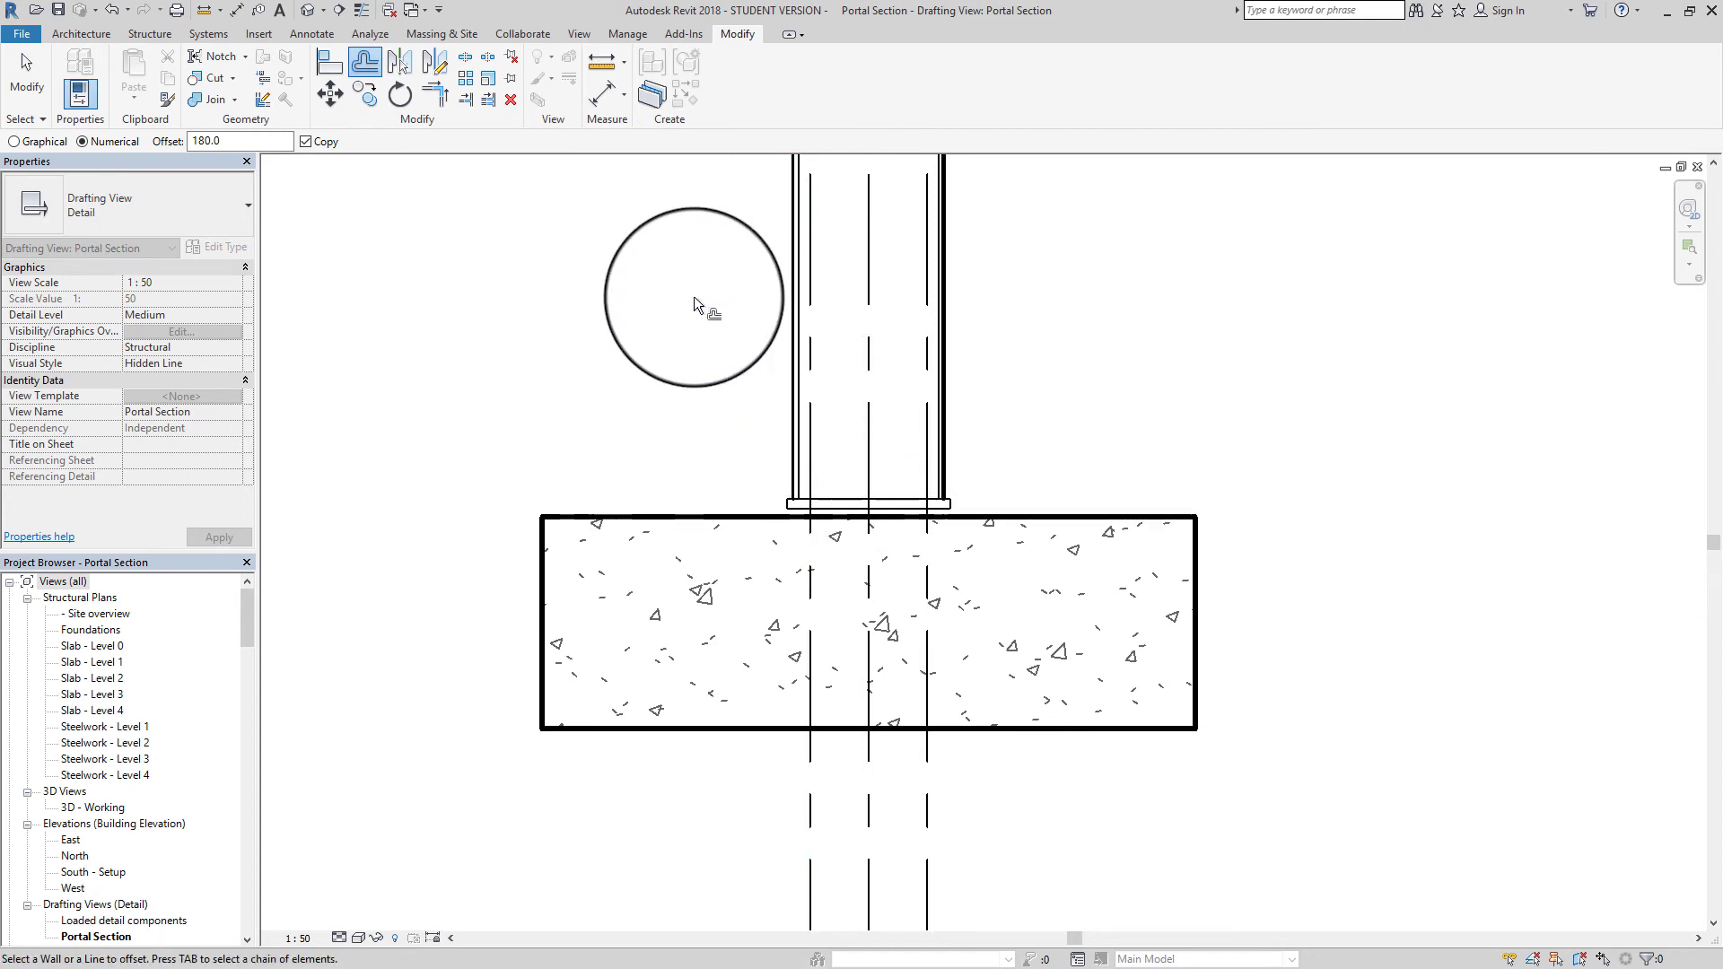
key(Escape)
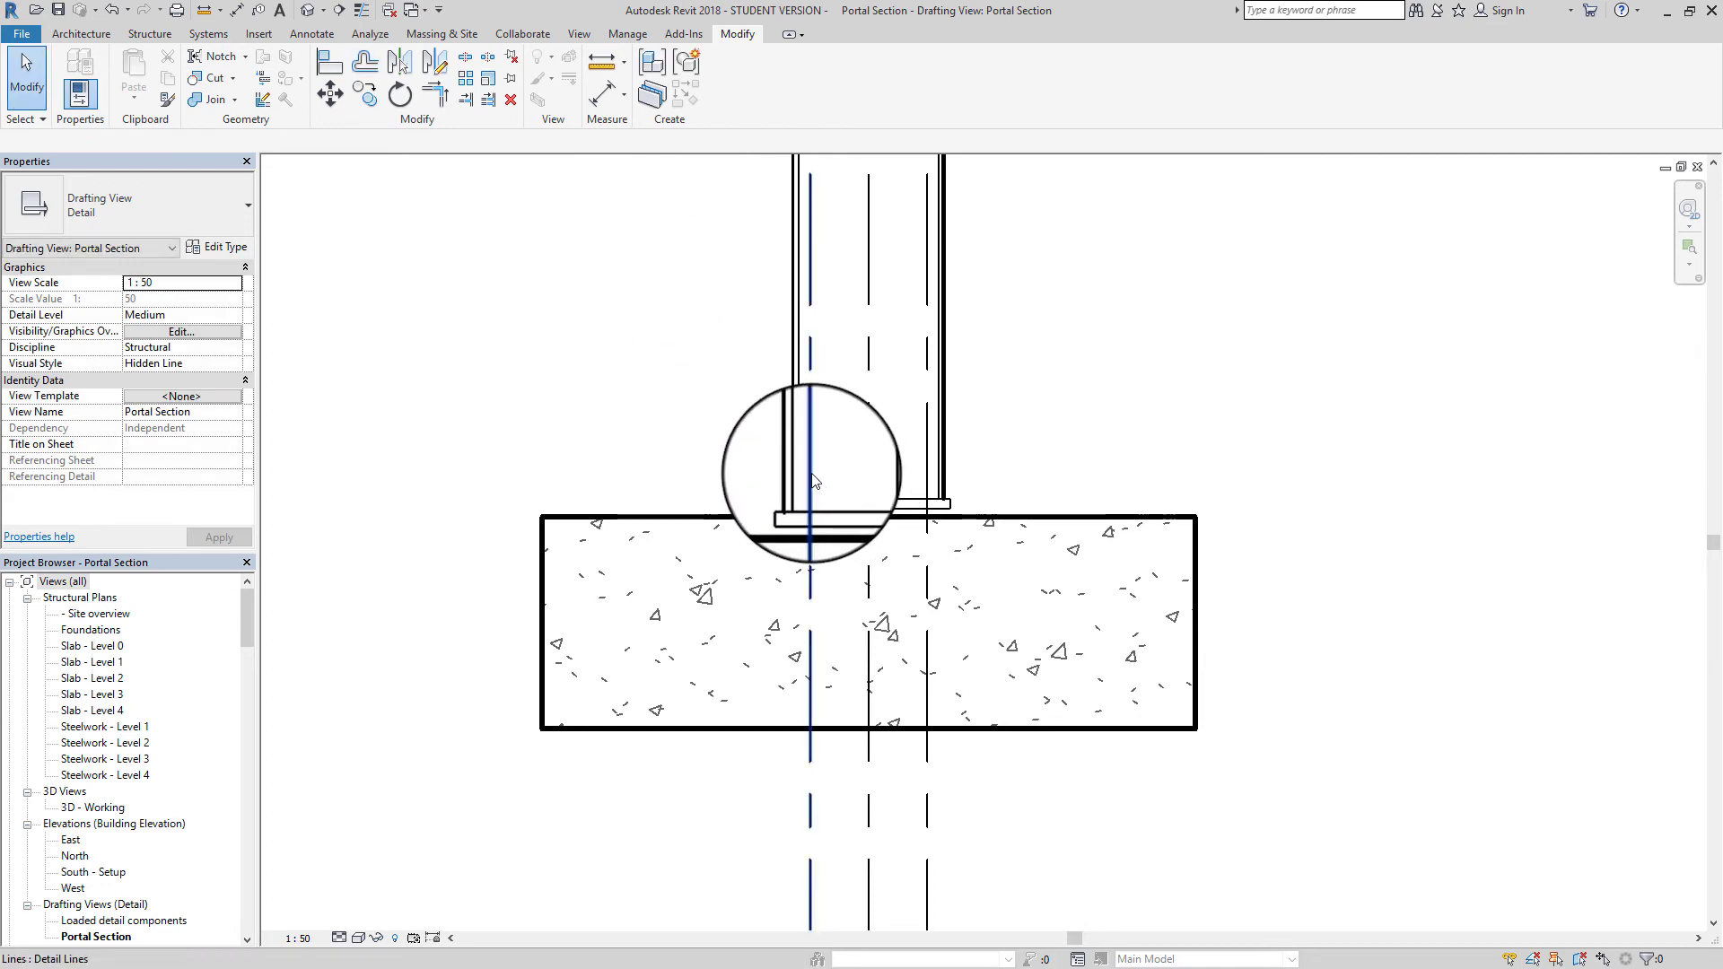
Change the line style of the two offset lines inside the column flanges to Thin Lines
click(811, 473)
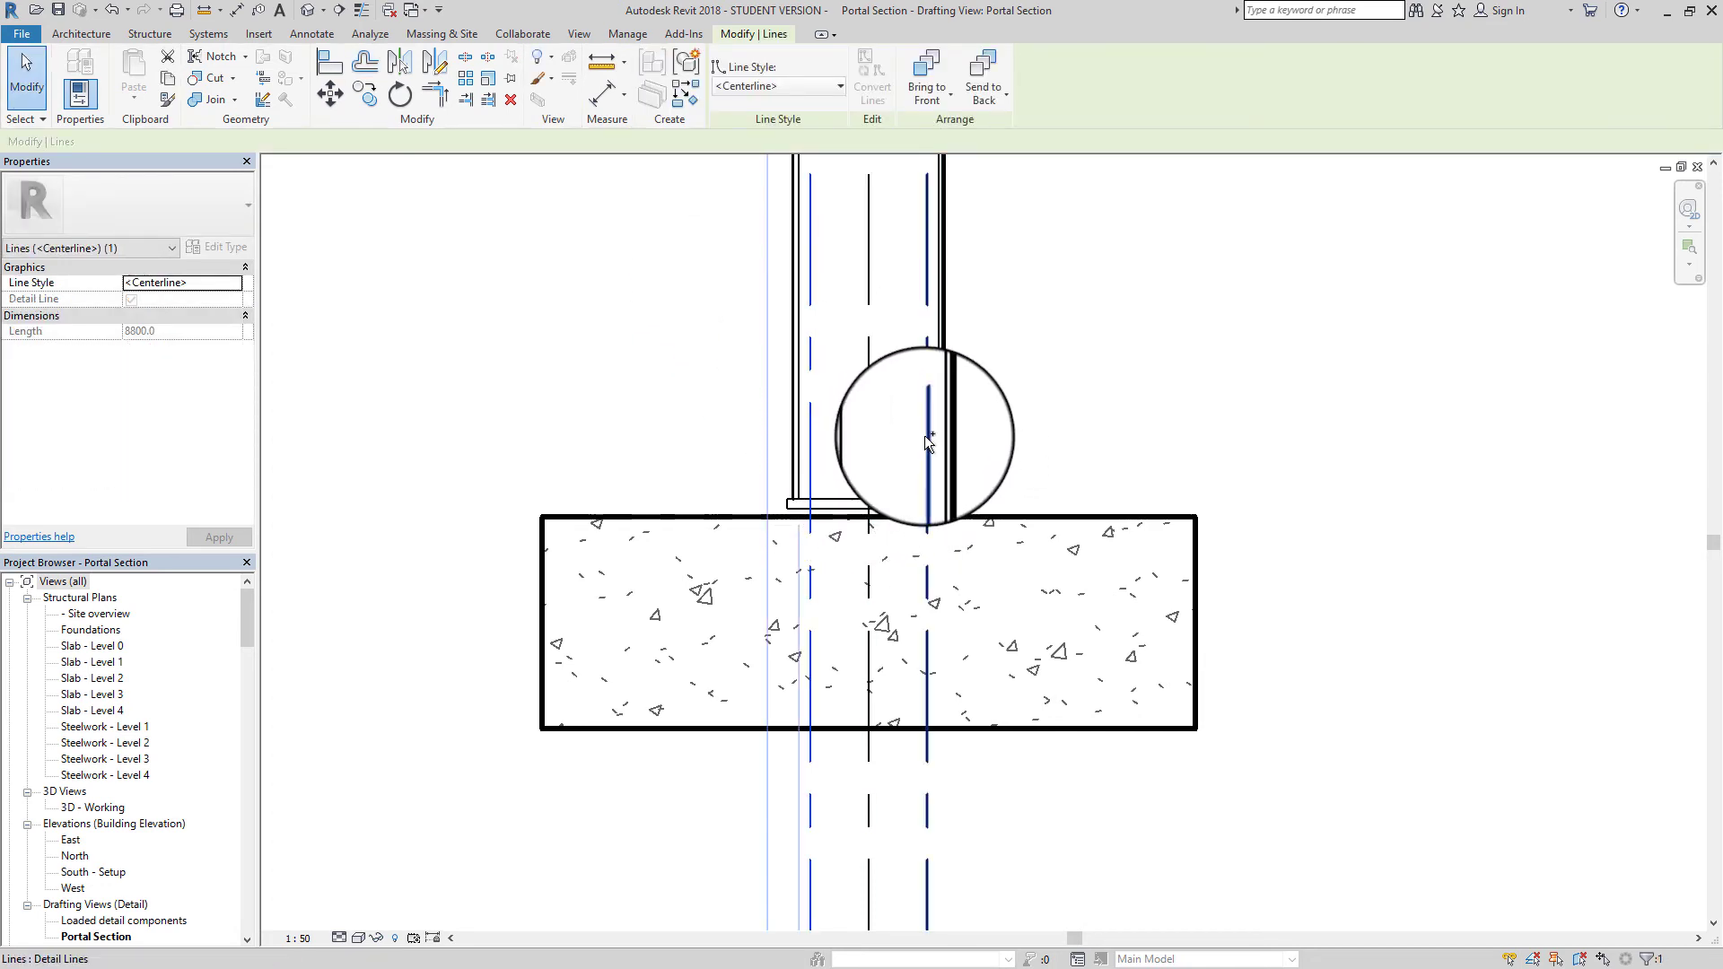
ctrl+click(927, 437)
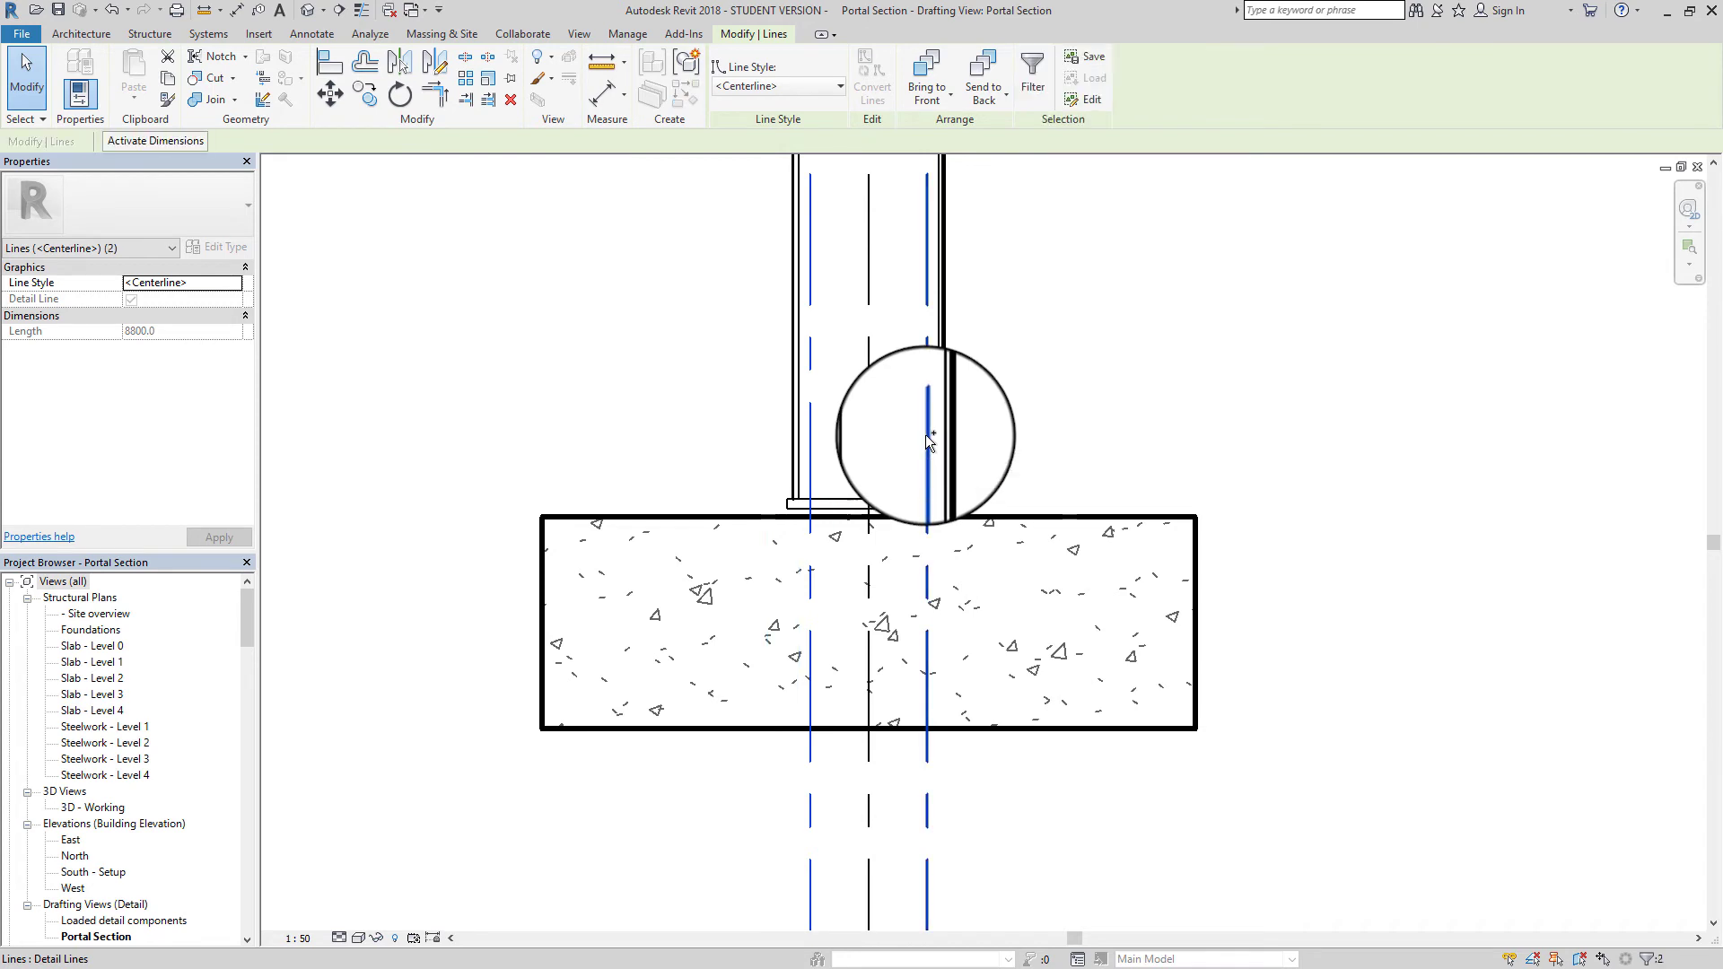
click(761, 85)
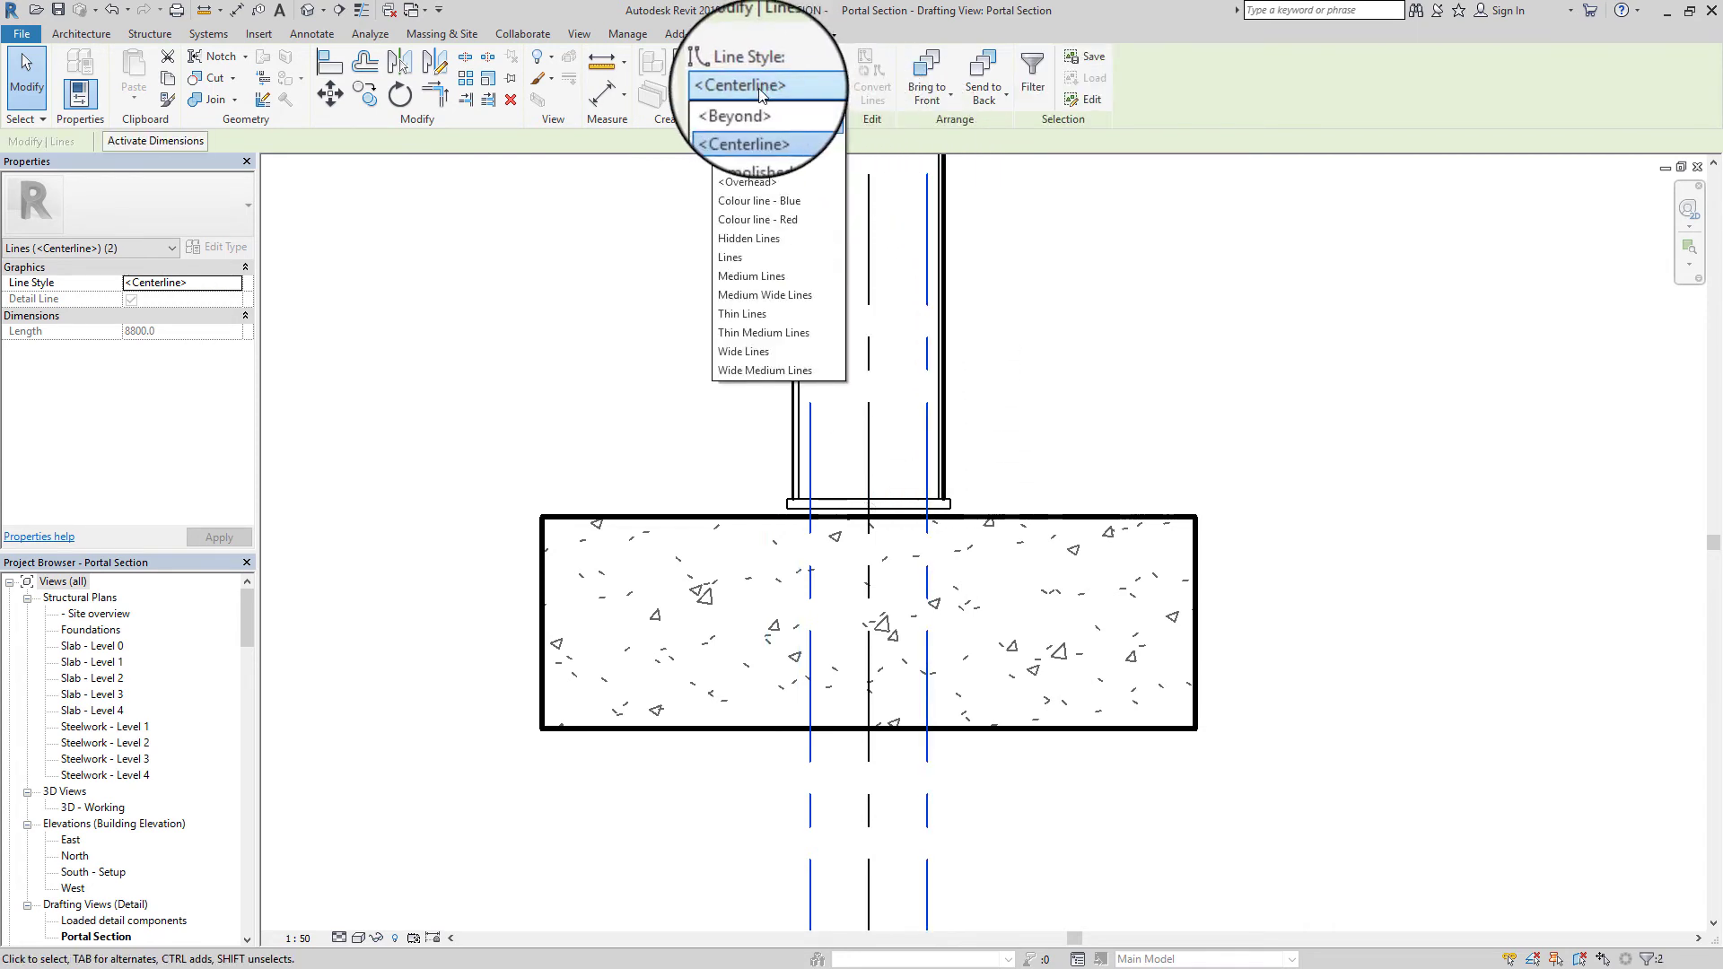
click(750, 315)
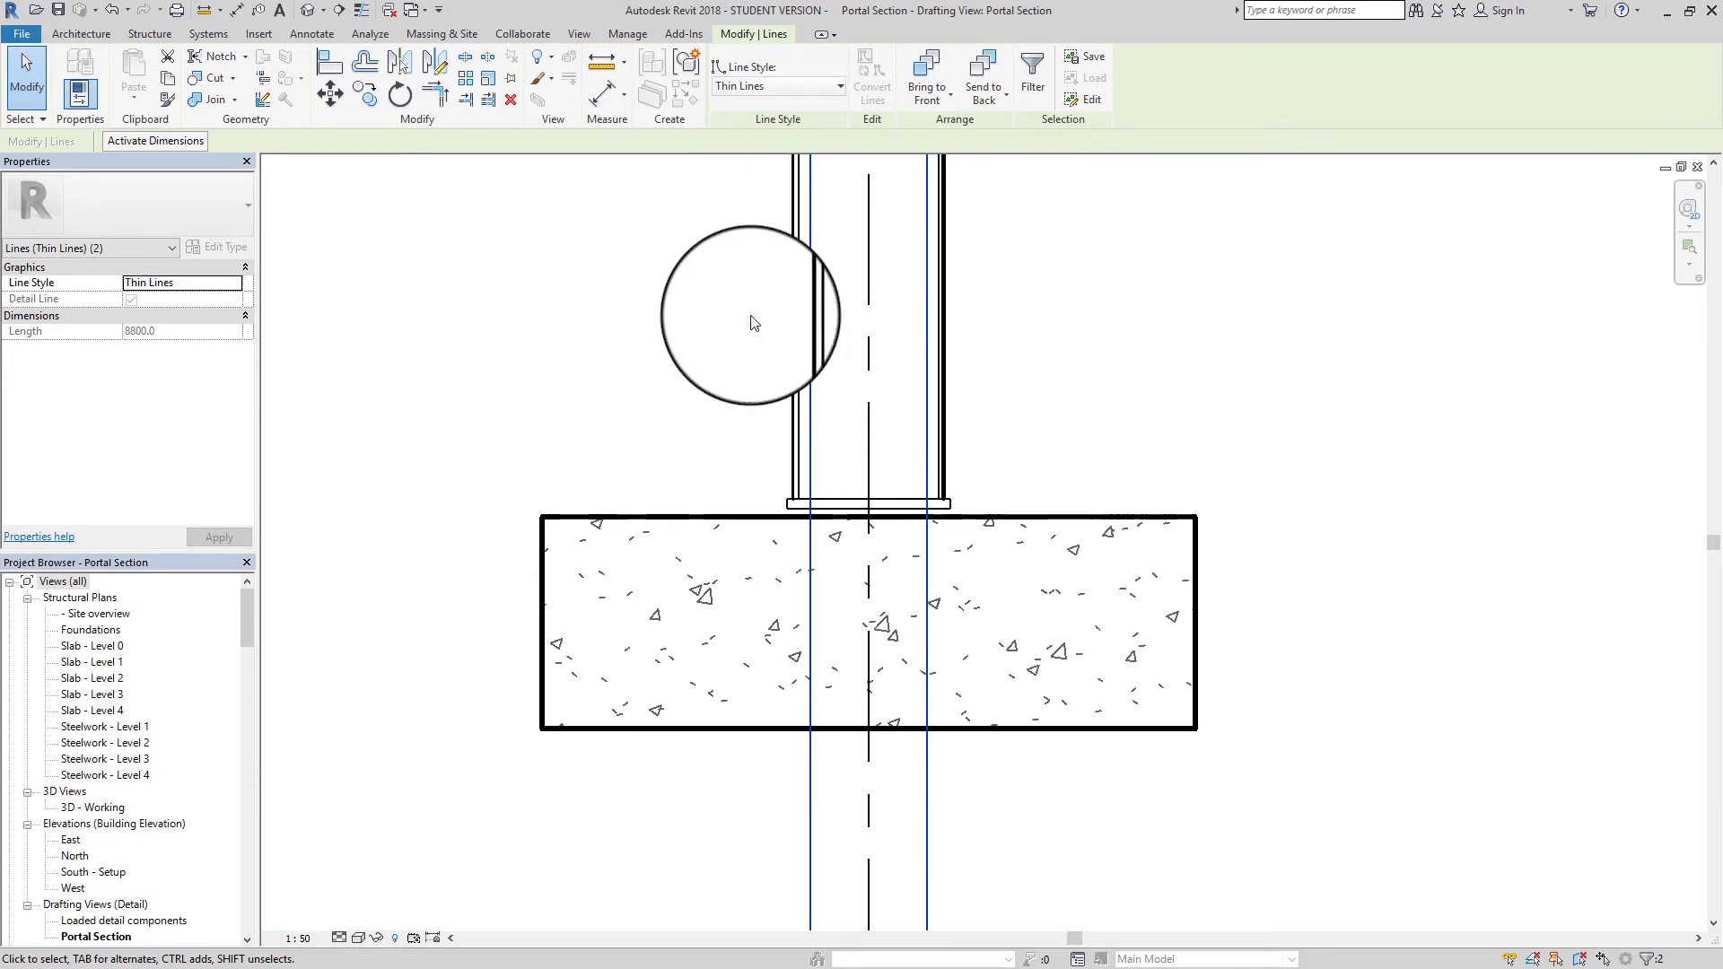
click(749, 450)
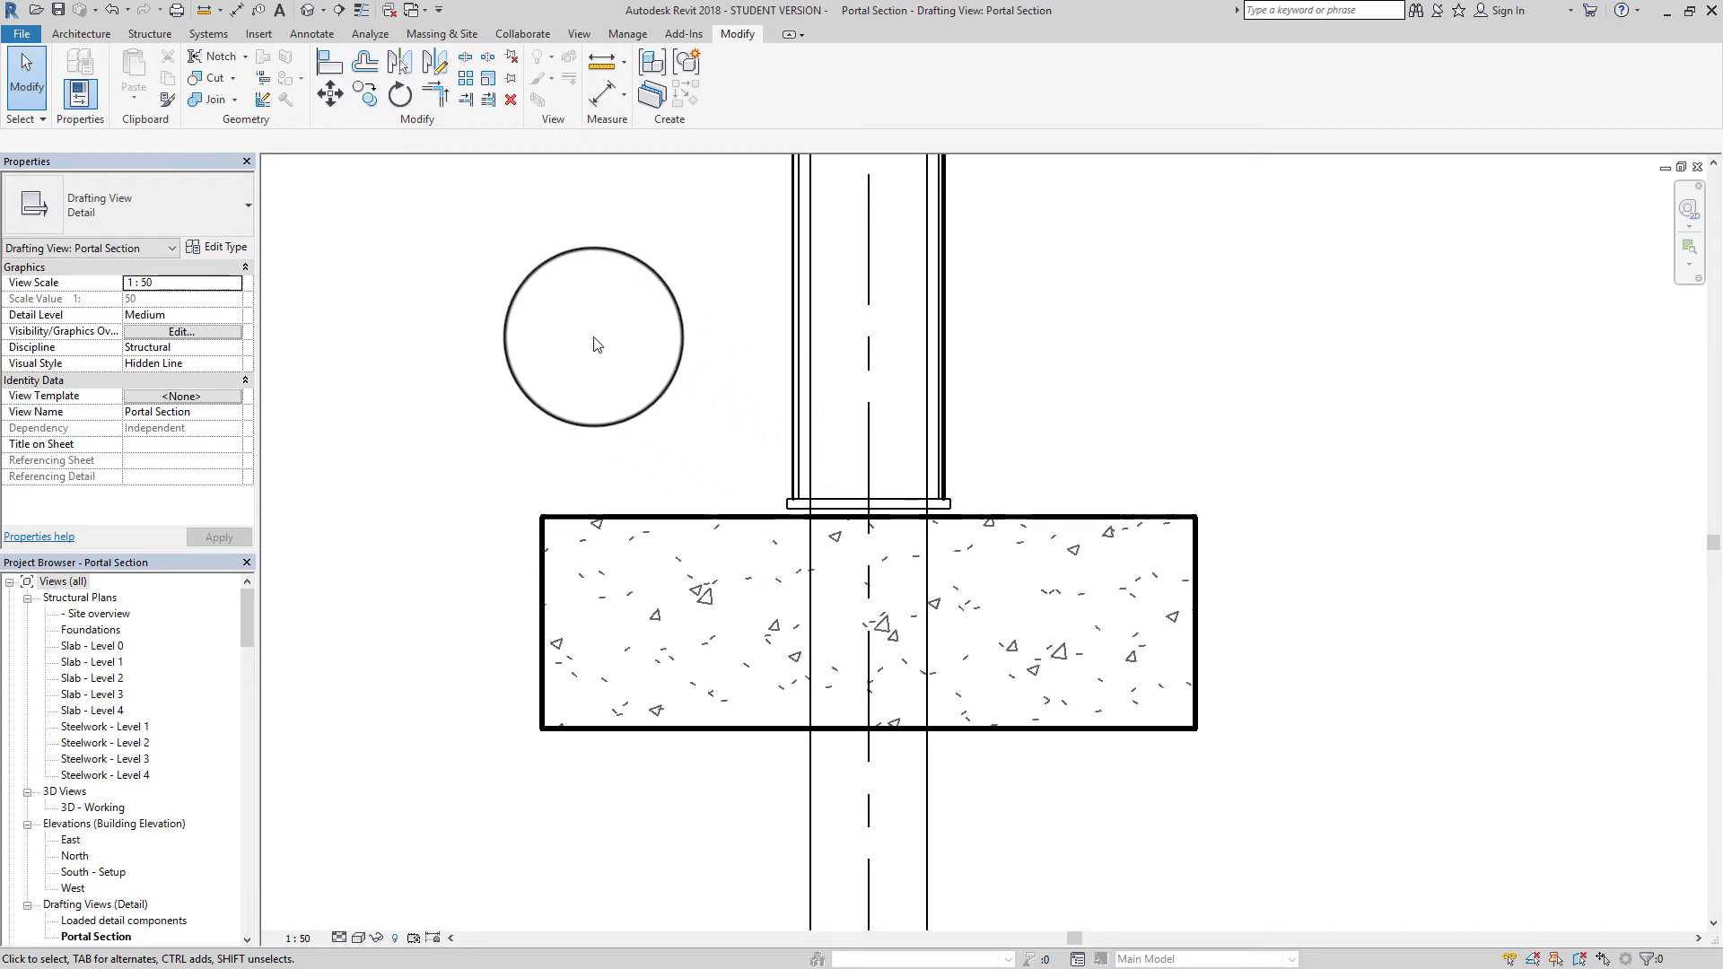
Draw a horizontal Medium Lines detail line about 1240 mm long across the column, a short distance above the base plate
click(318, 36)
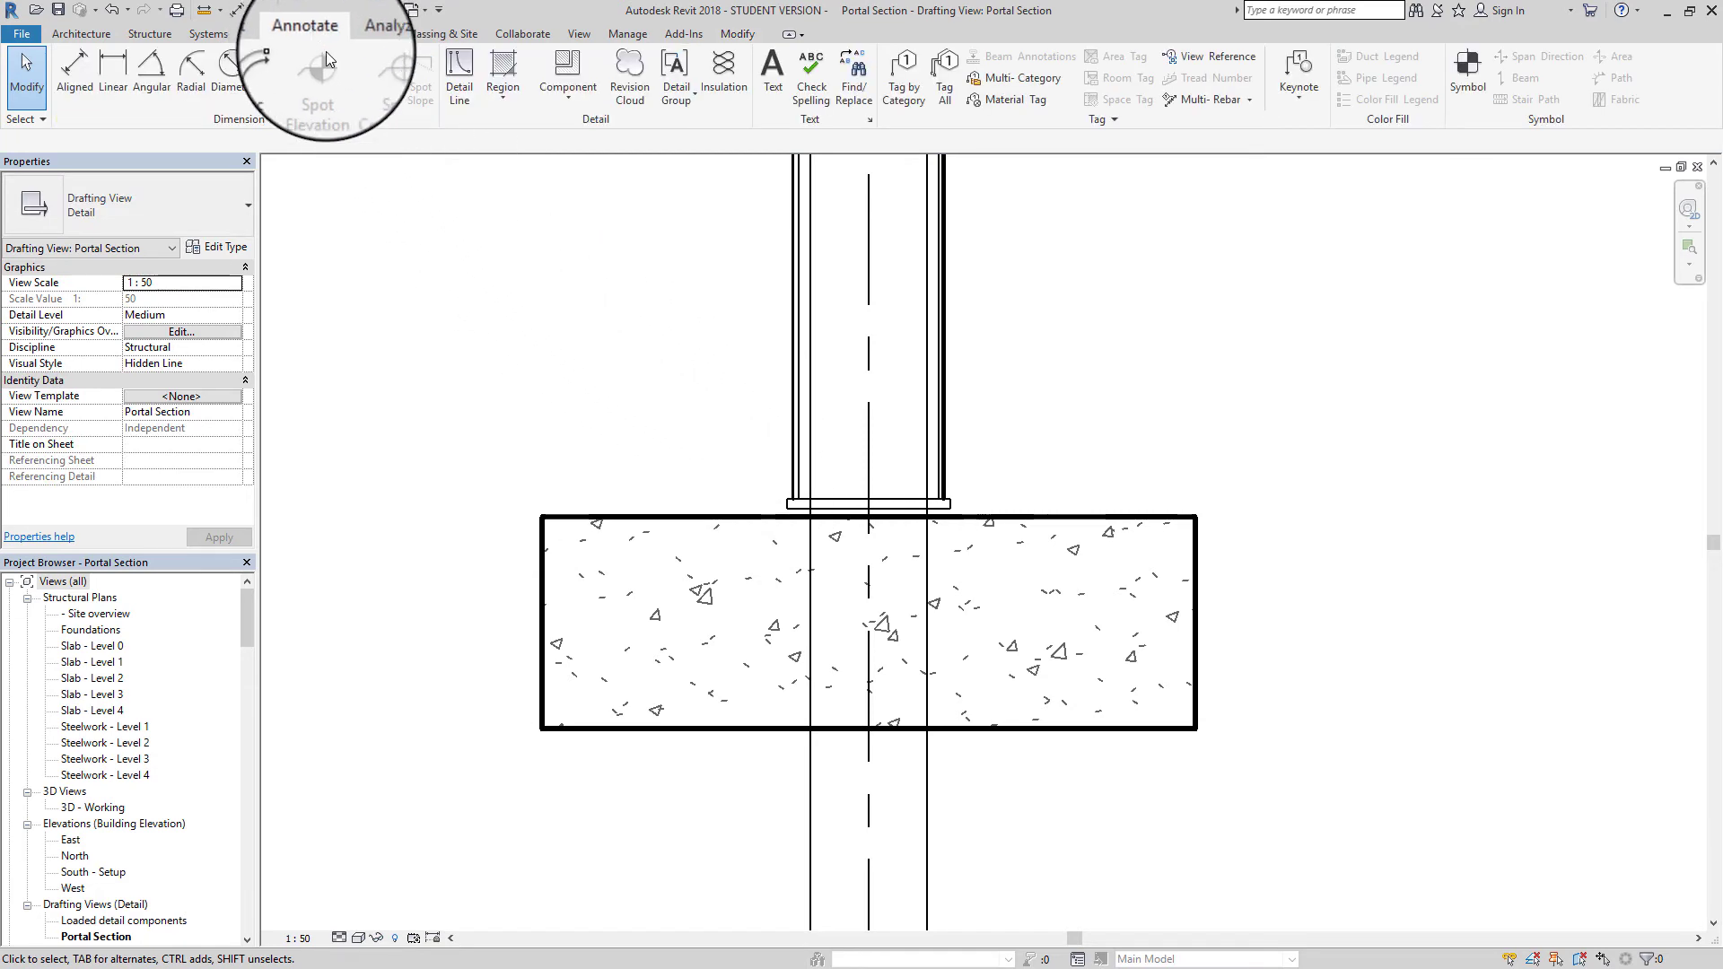
click(461, 71)
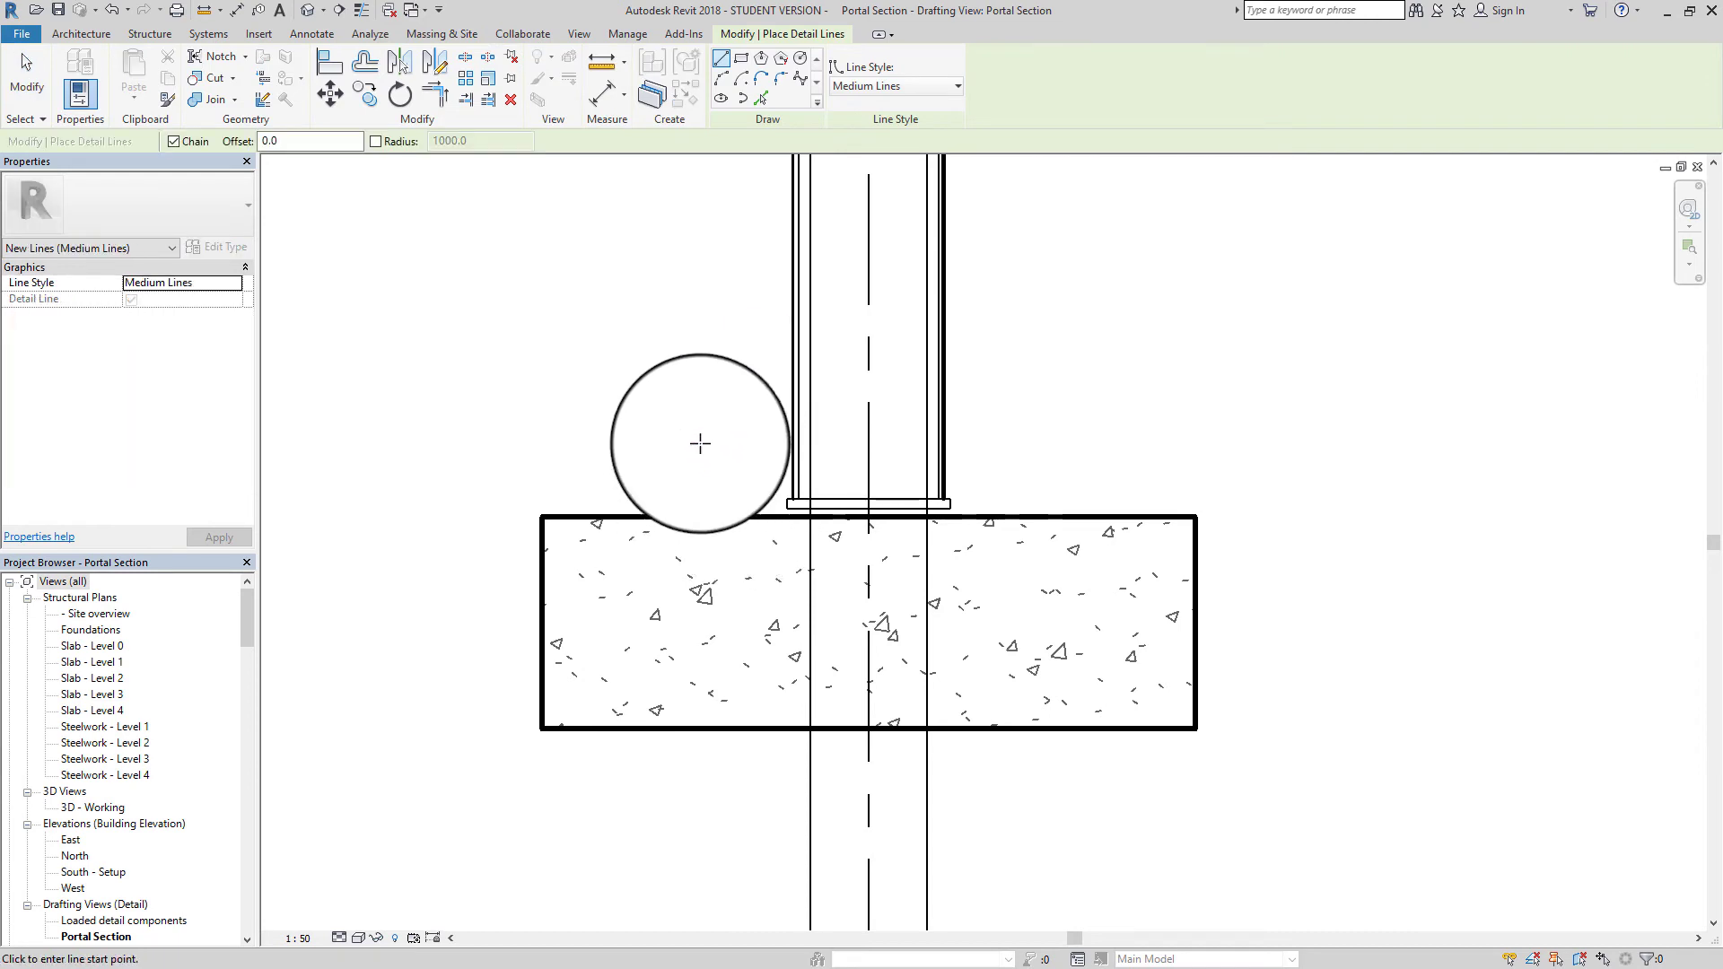
click(695, 429)
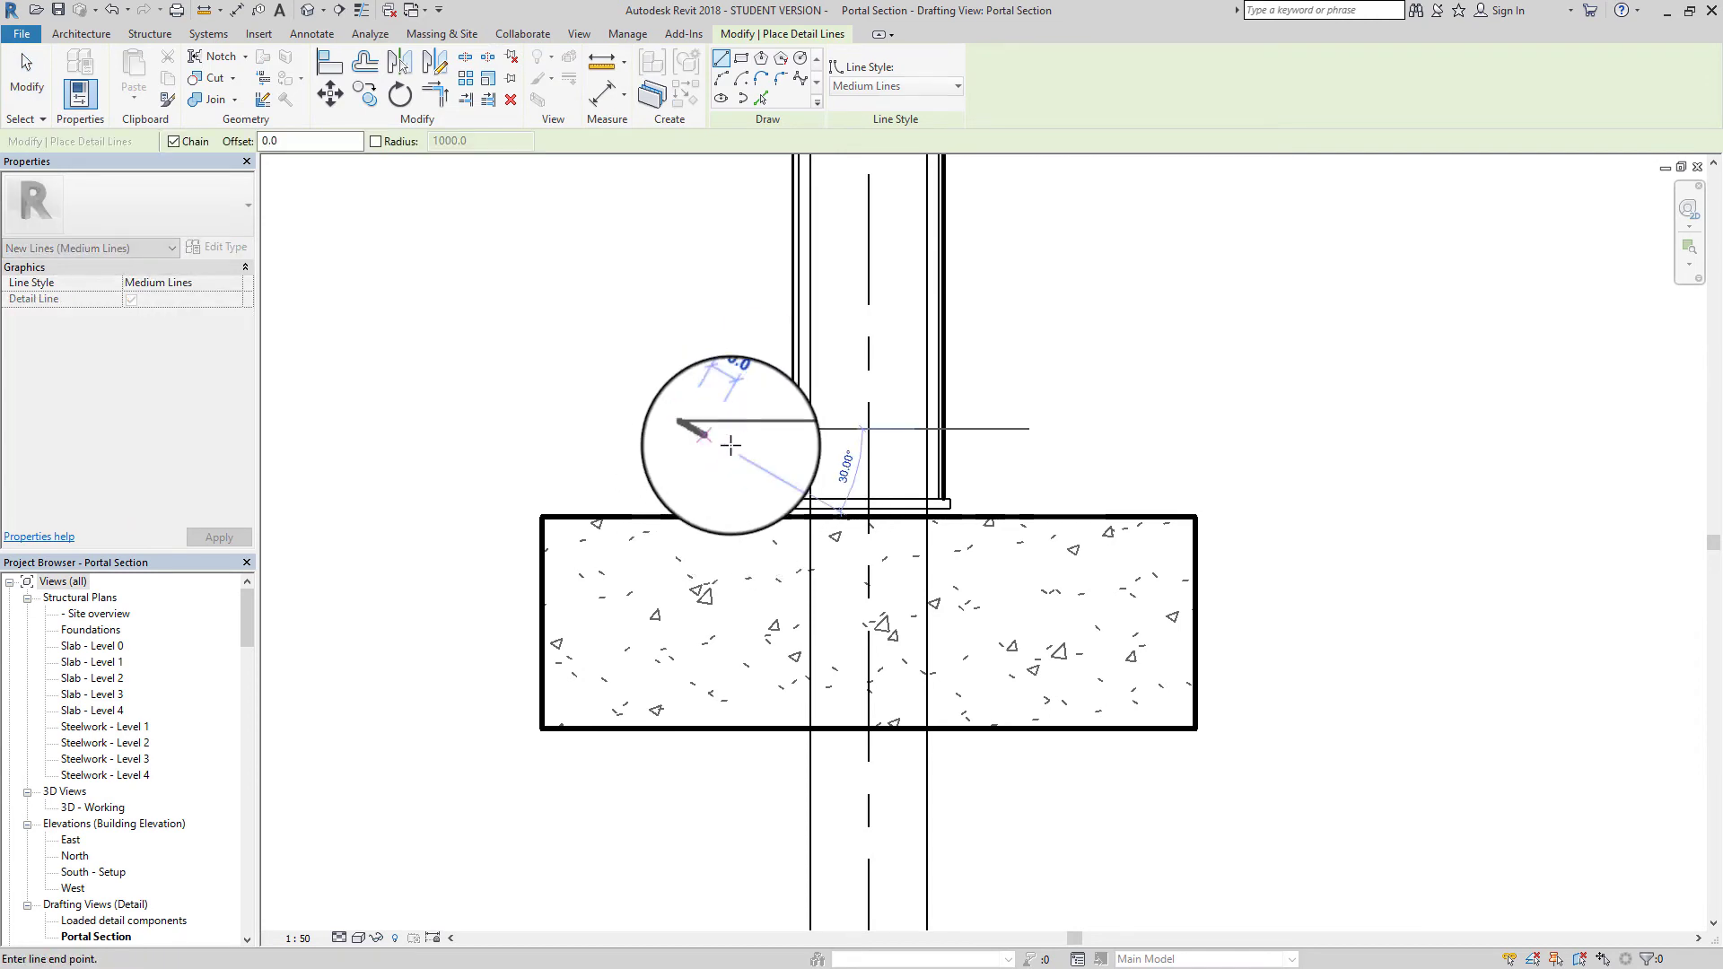
click(1103, 429)
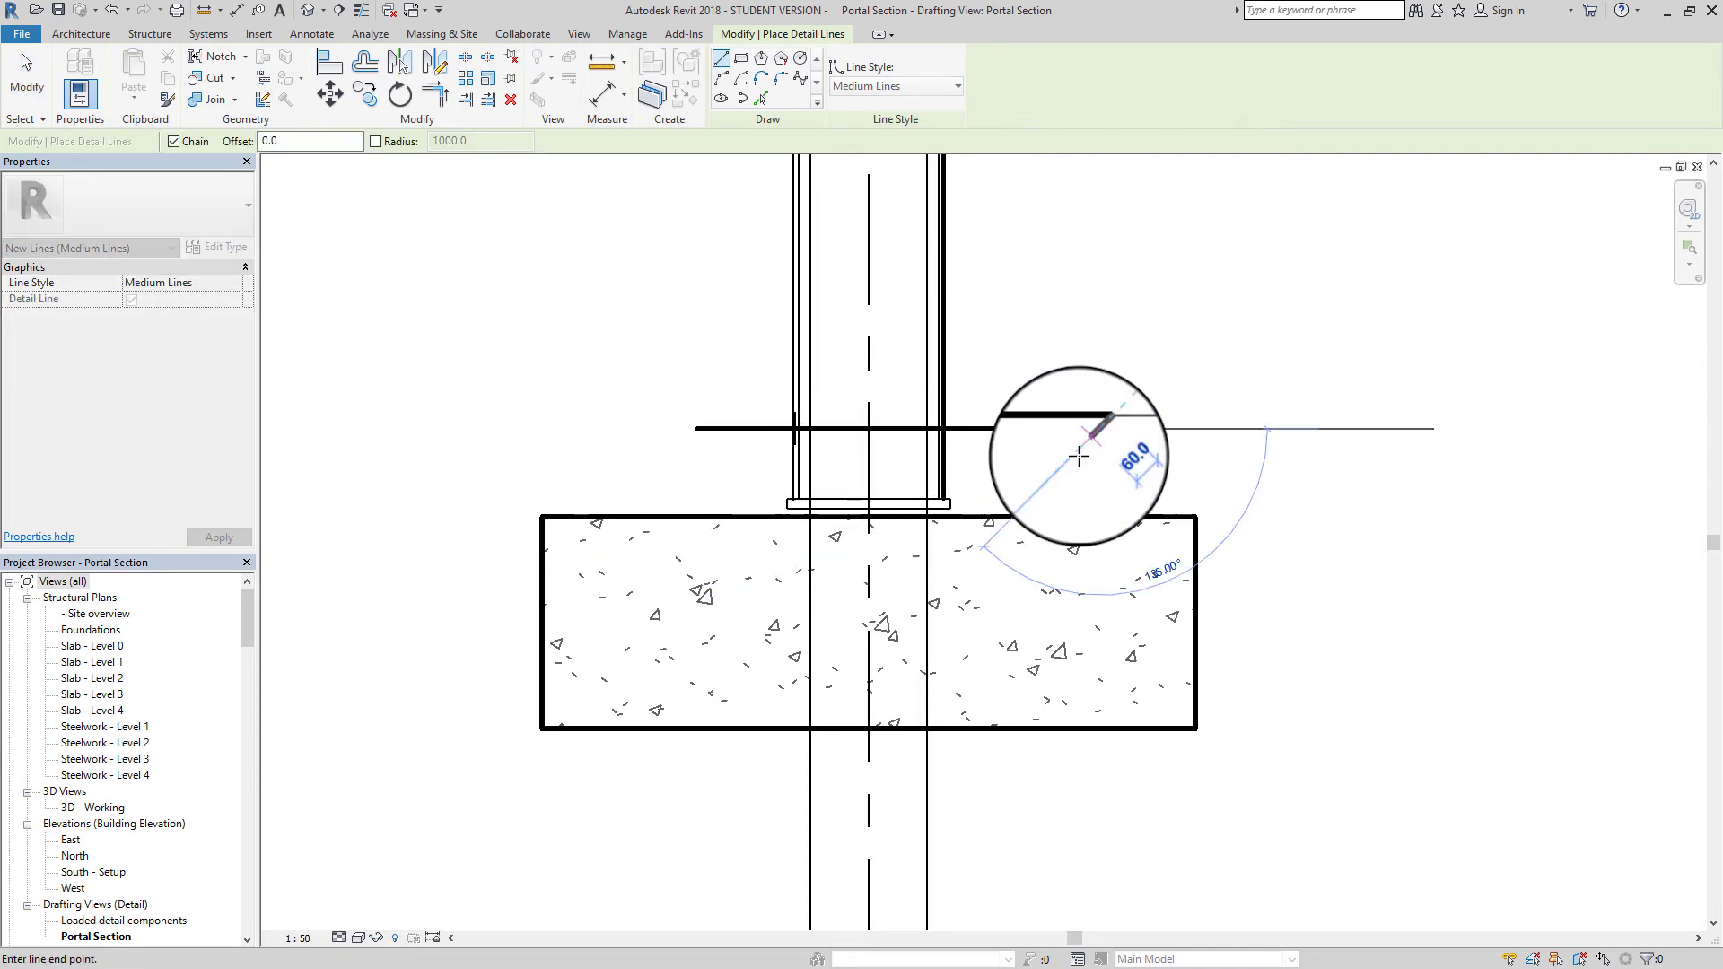
key(Escape)
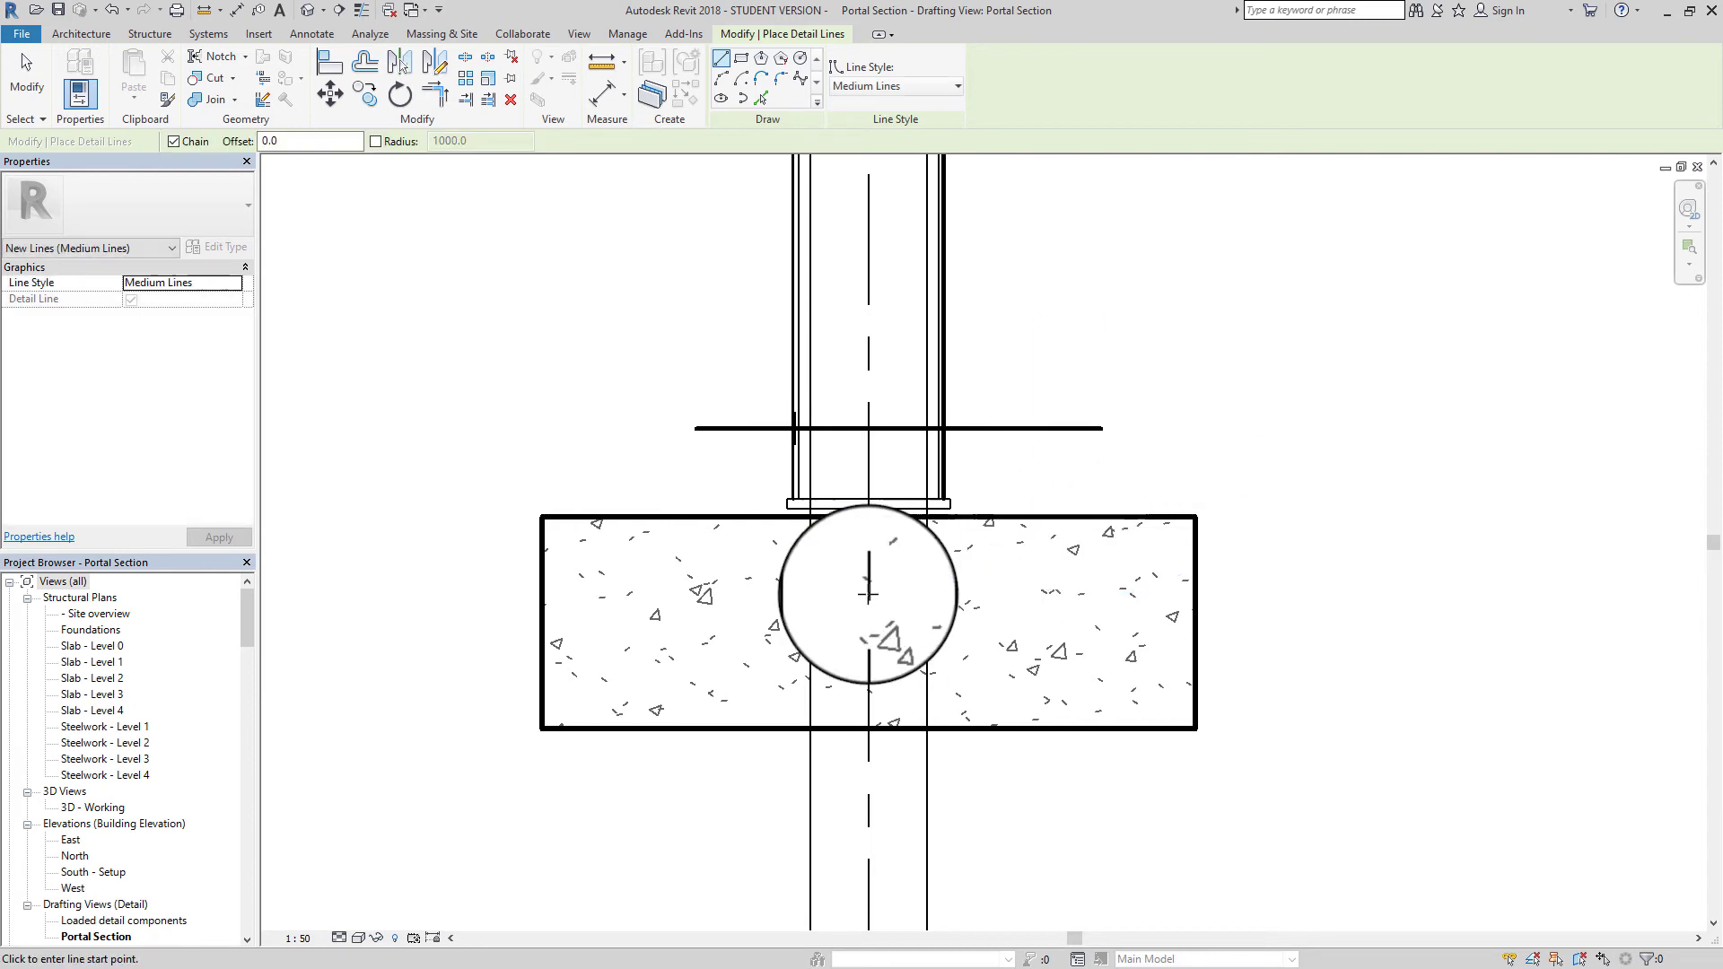
Draw a second horizontal Medium Lines detail line across the lower half of the footing, extending past both of its sides
click(492, 658)
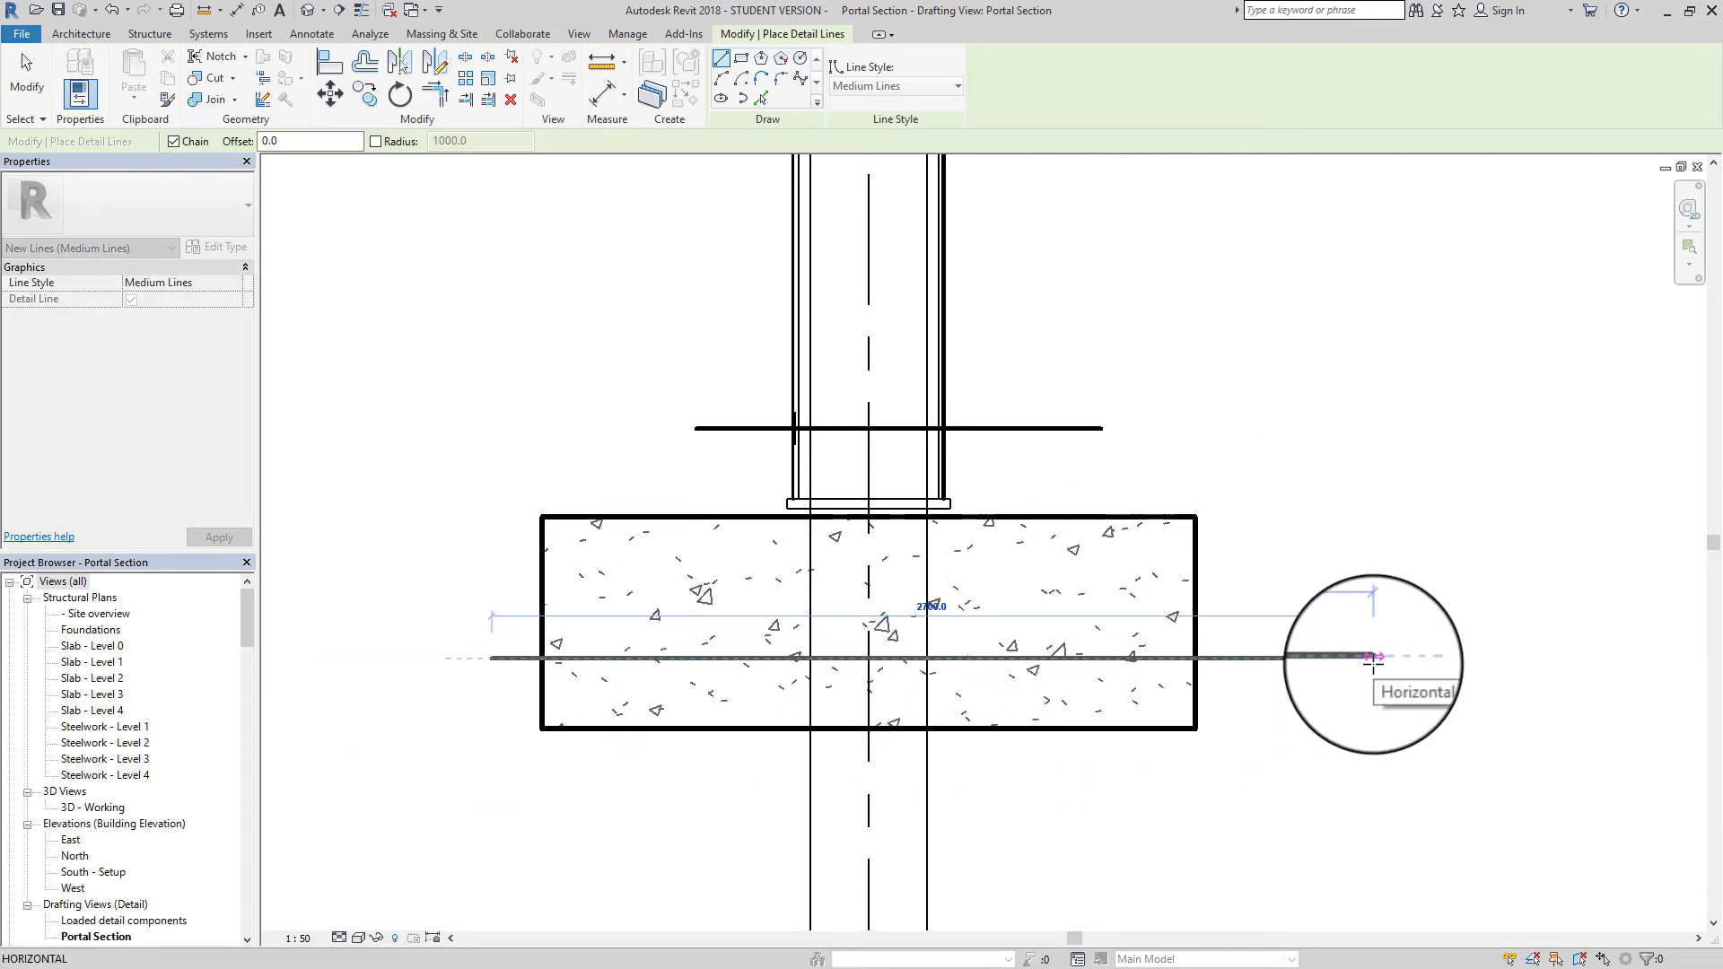
click(1373, 658)
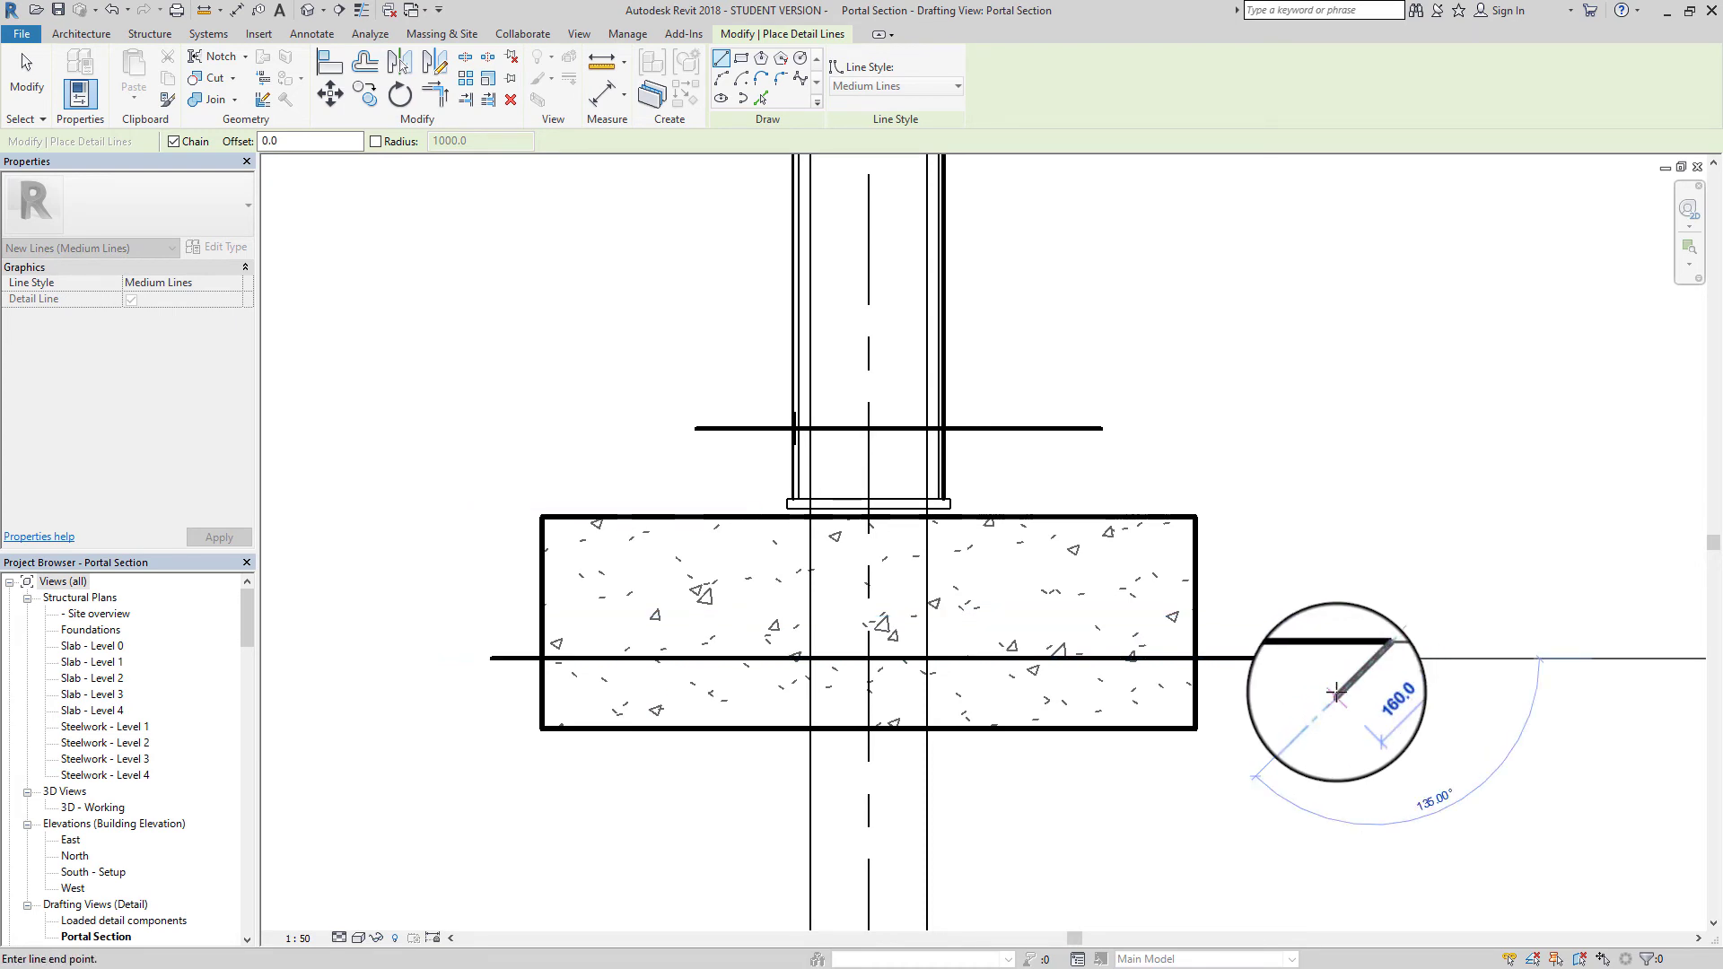
key(Escape)
key(Escape)
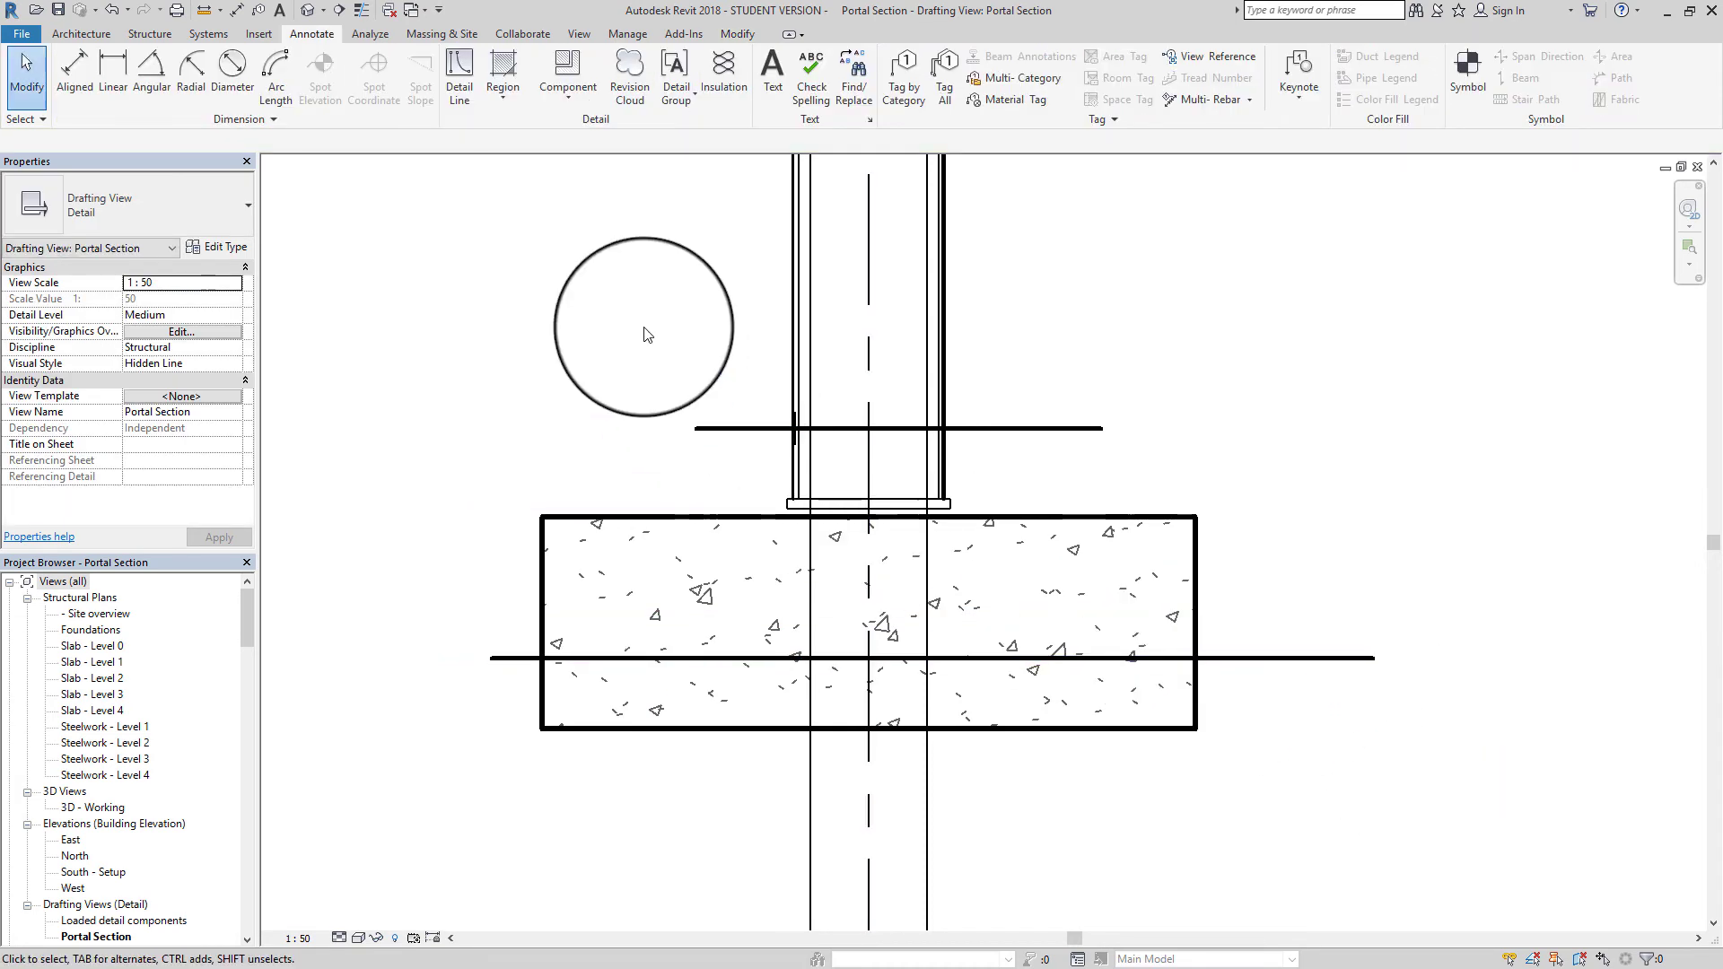
click(728, 436)
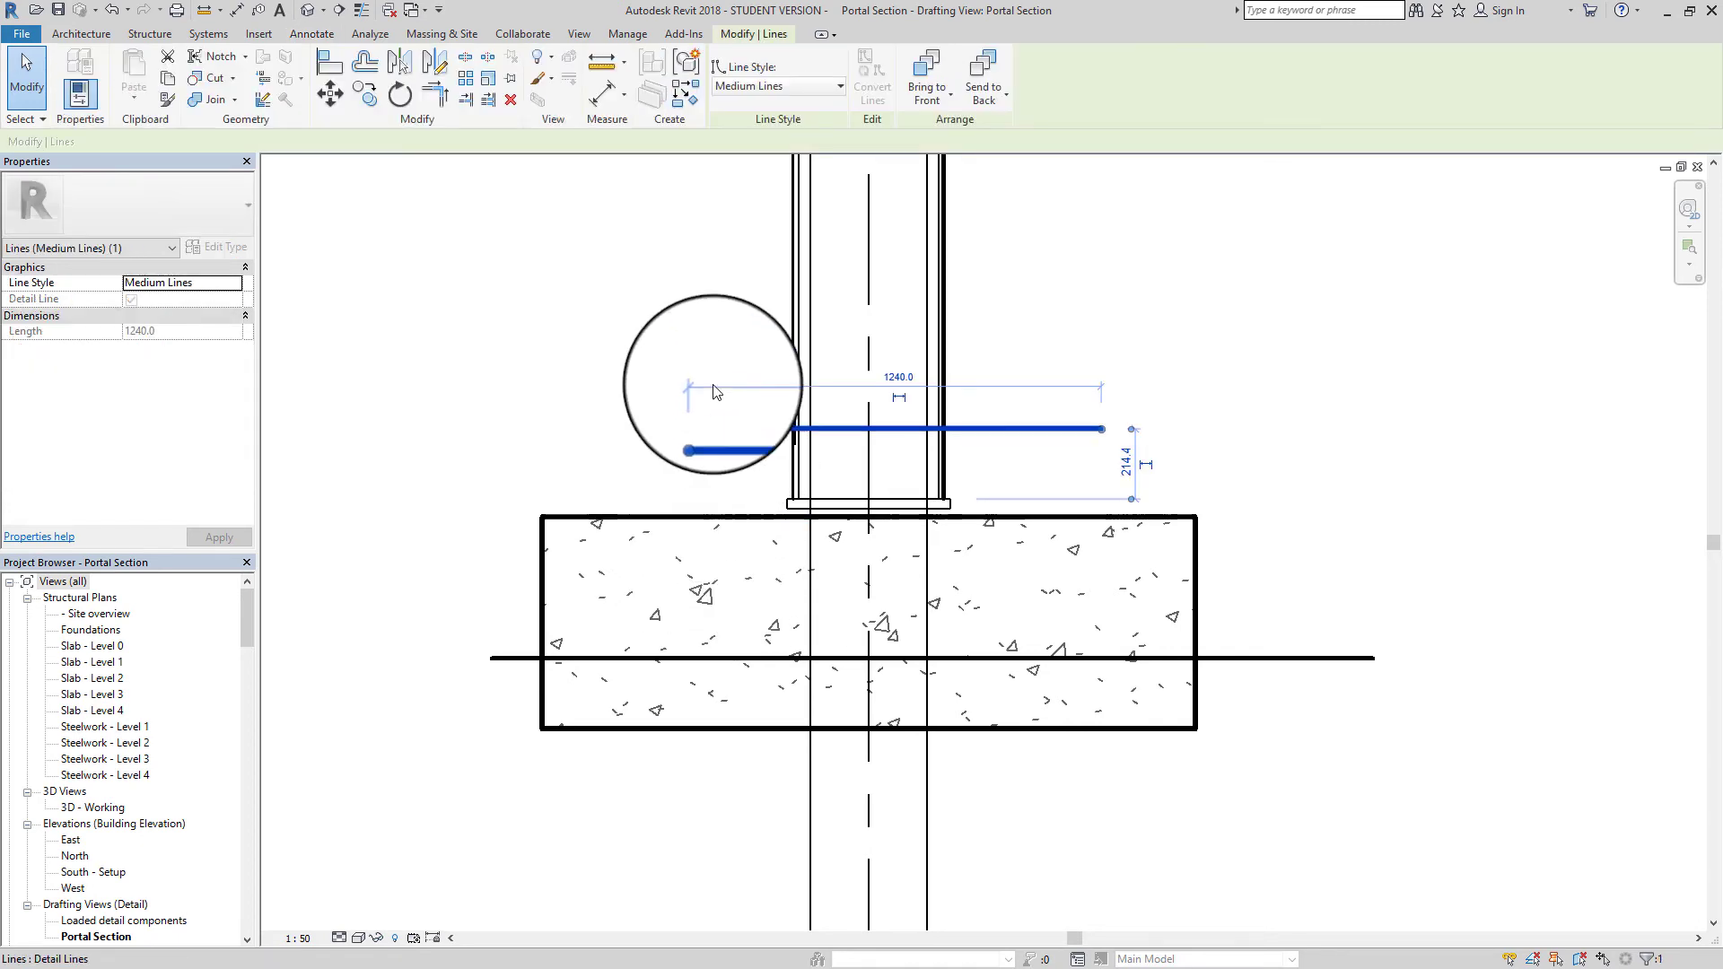
click(489, 100)
key(Escape)
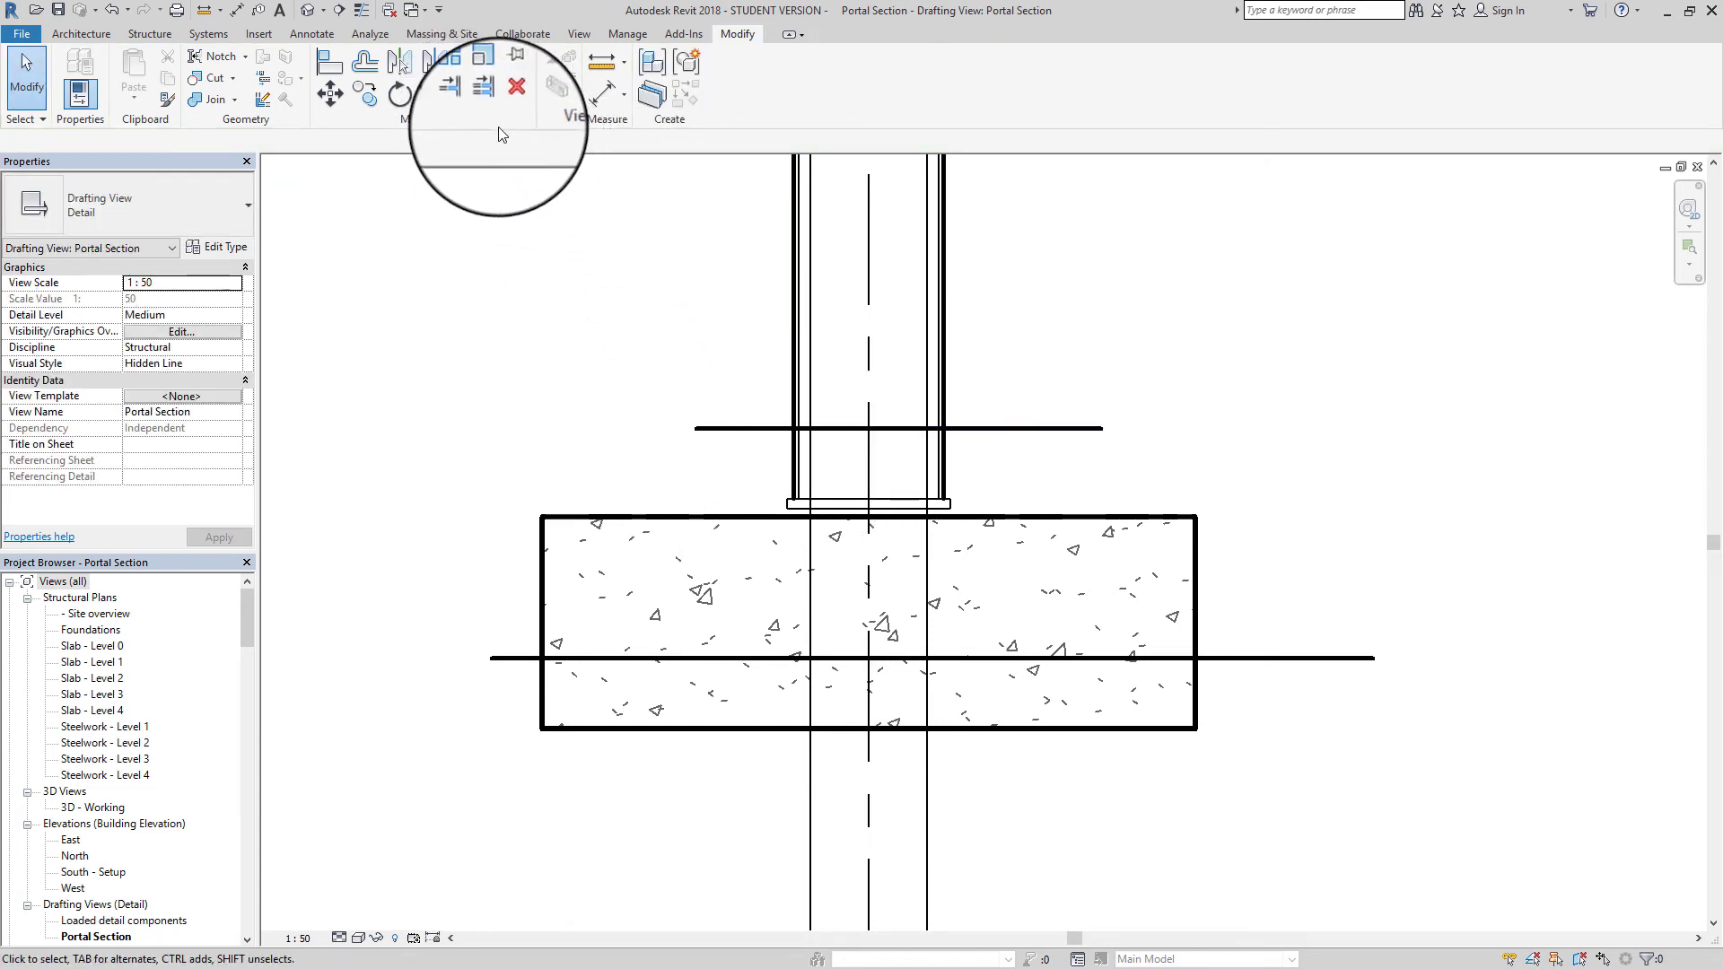
Trim the two vertical thin lines to the horizontal line above the base plate, keeping their lower parts
click(490, 98)
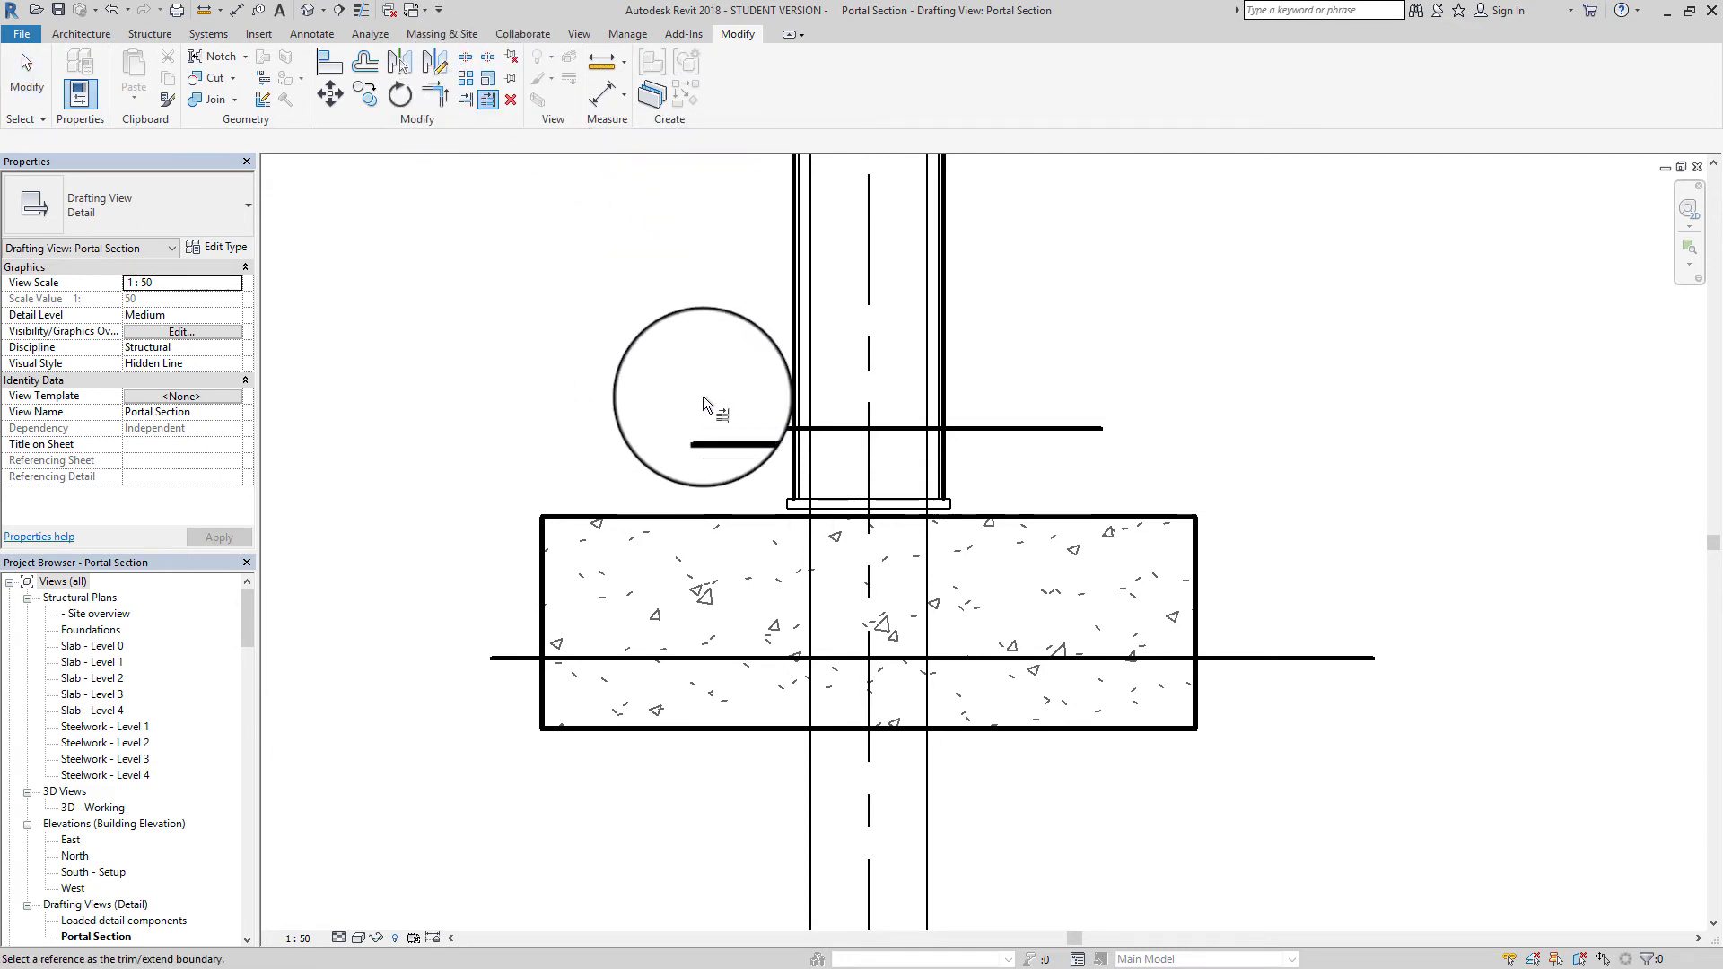
click(725, 427)
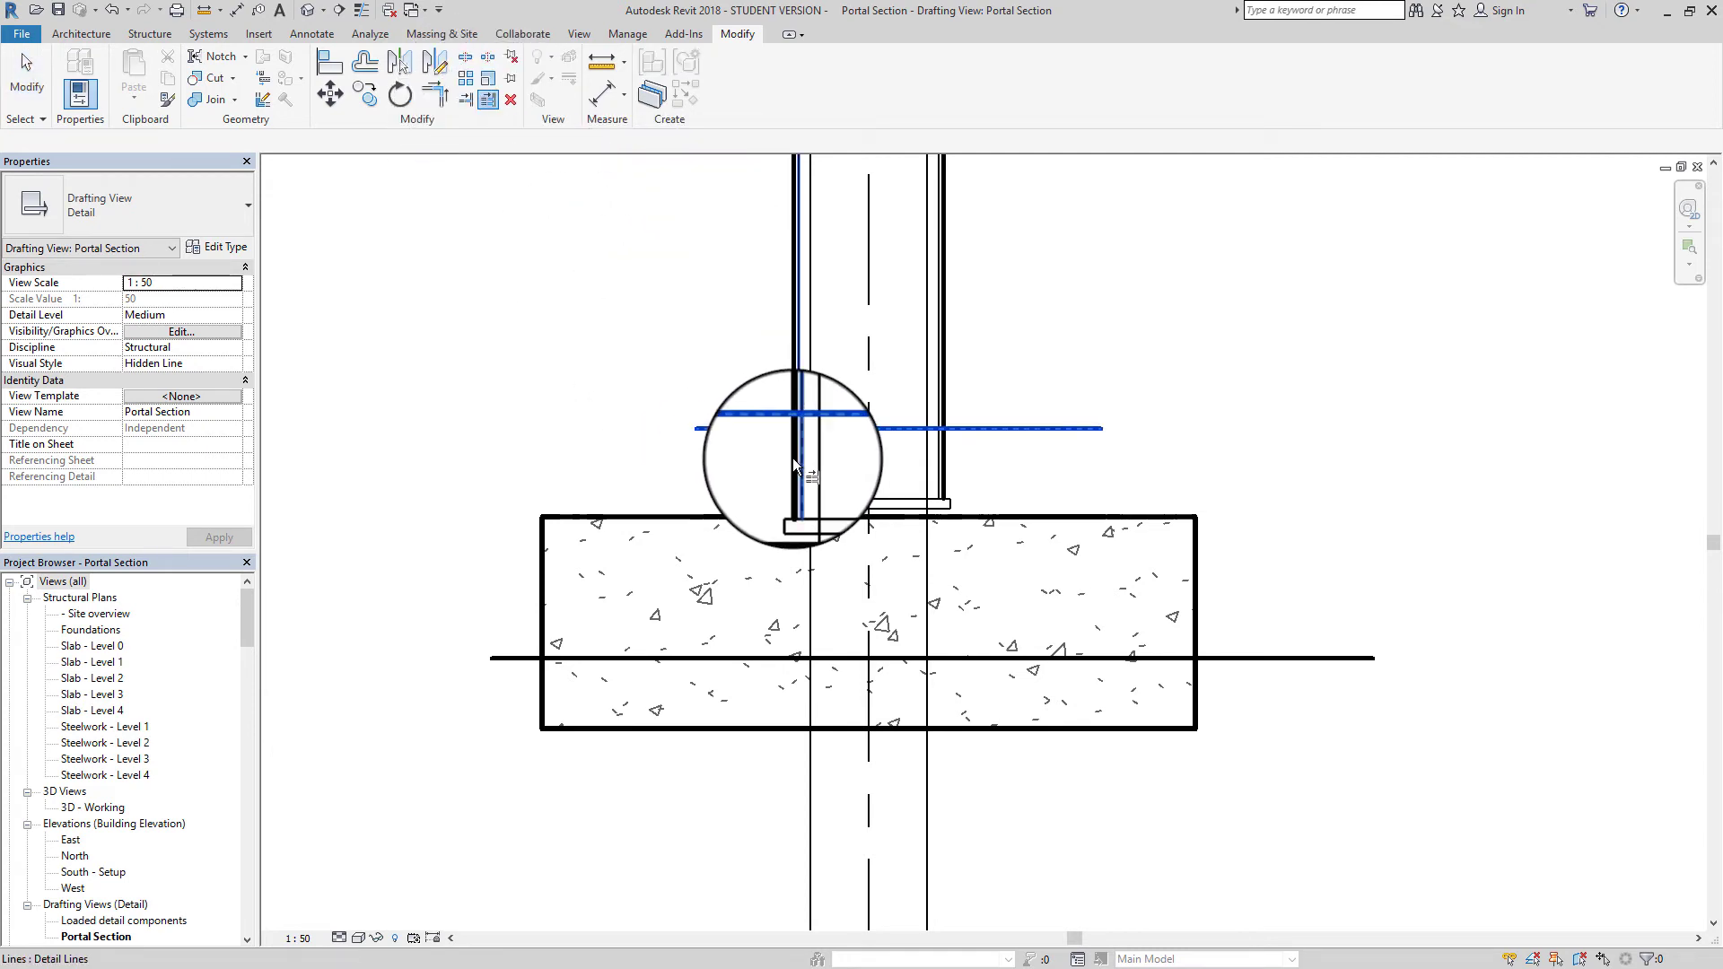
click(801, 469)
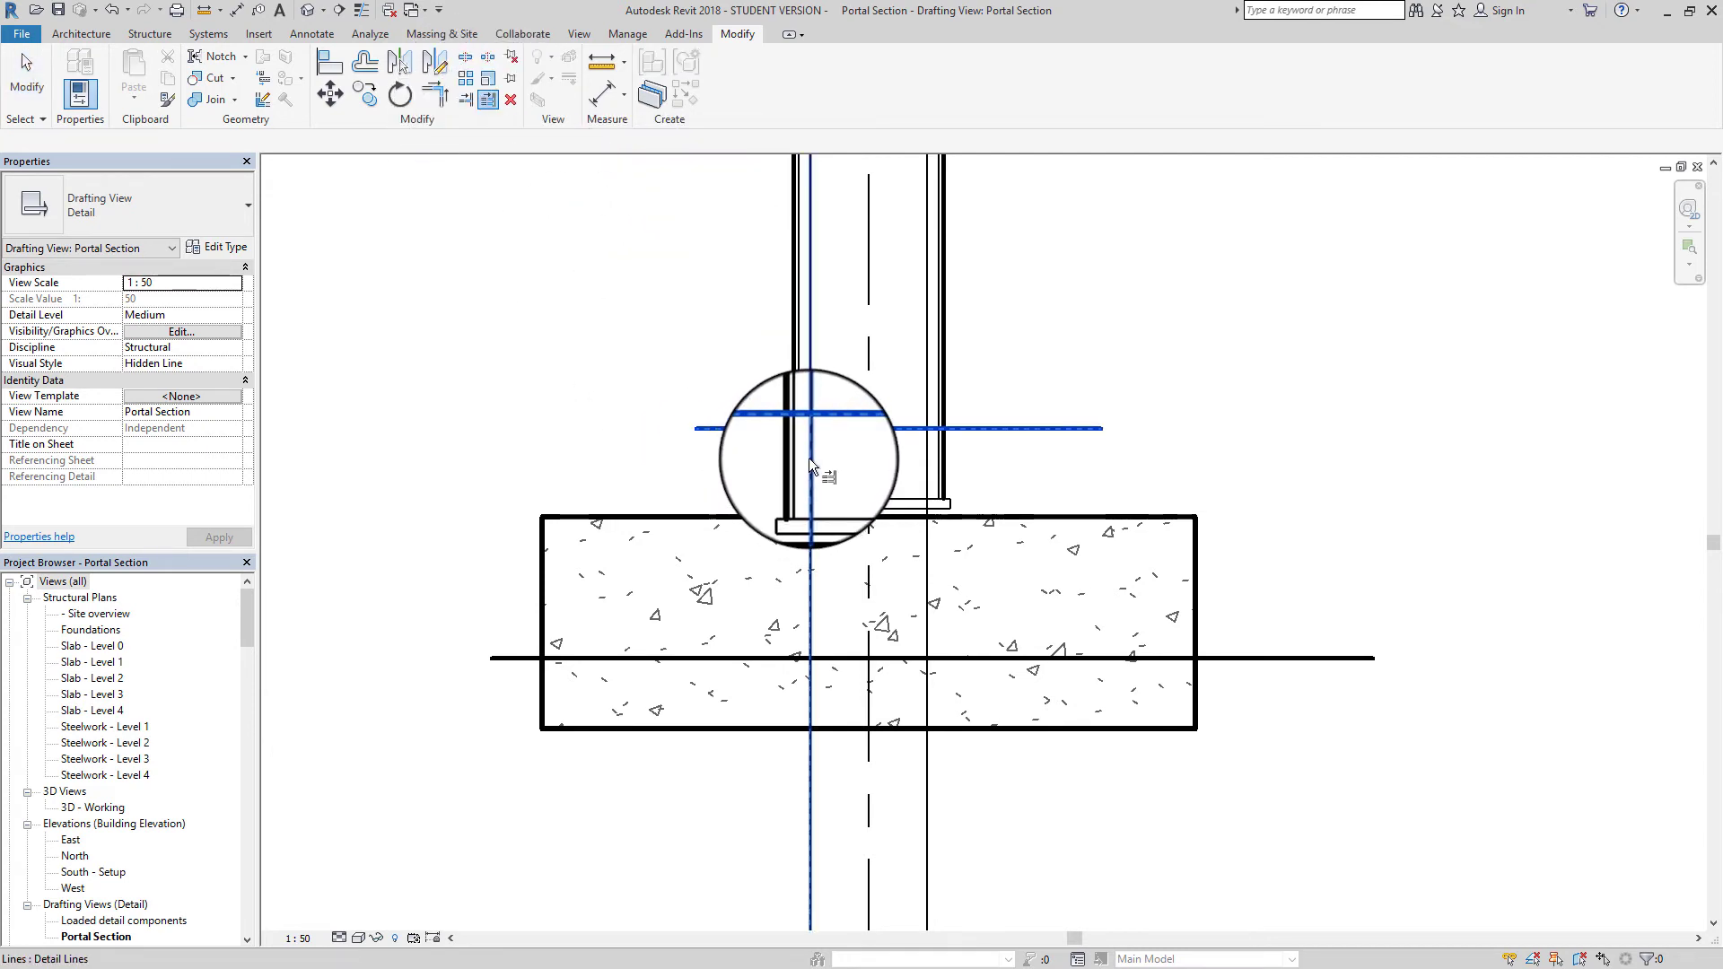
click(924, 445)
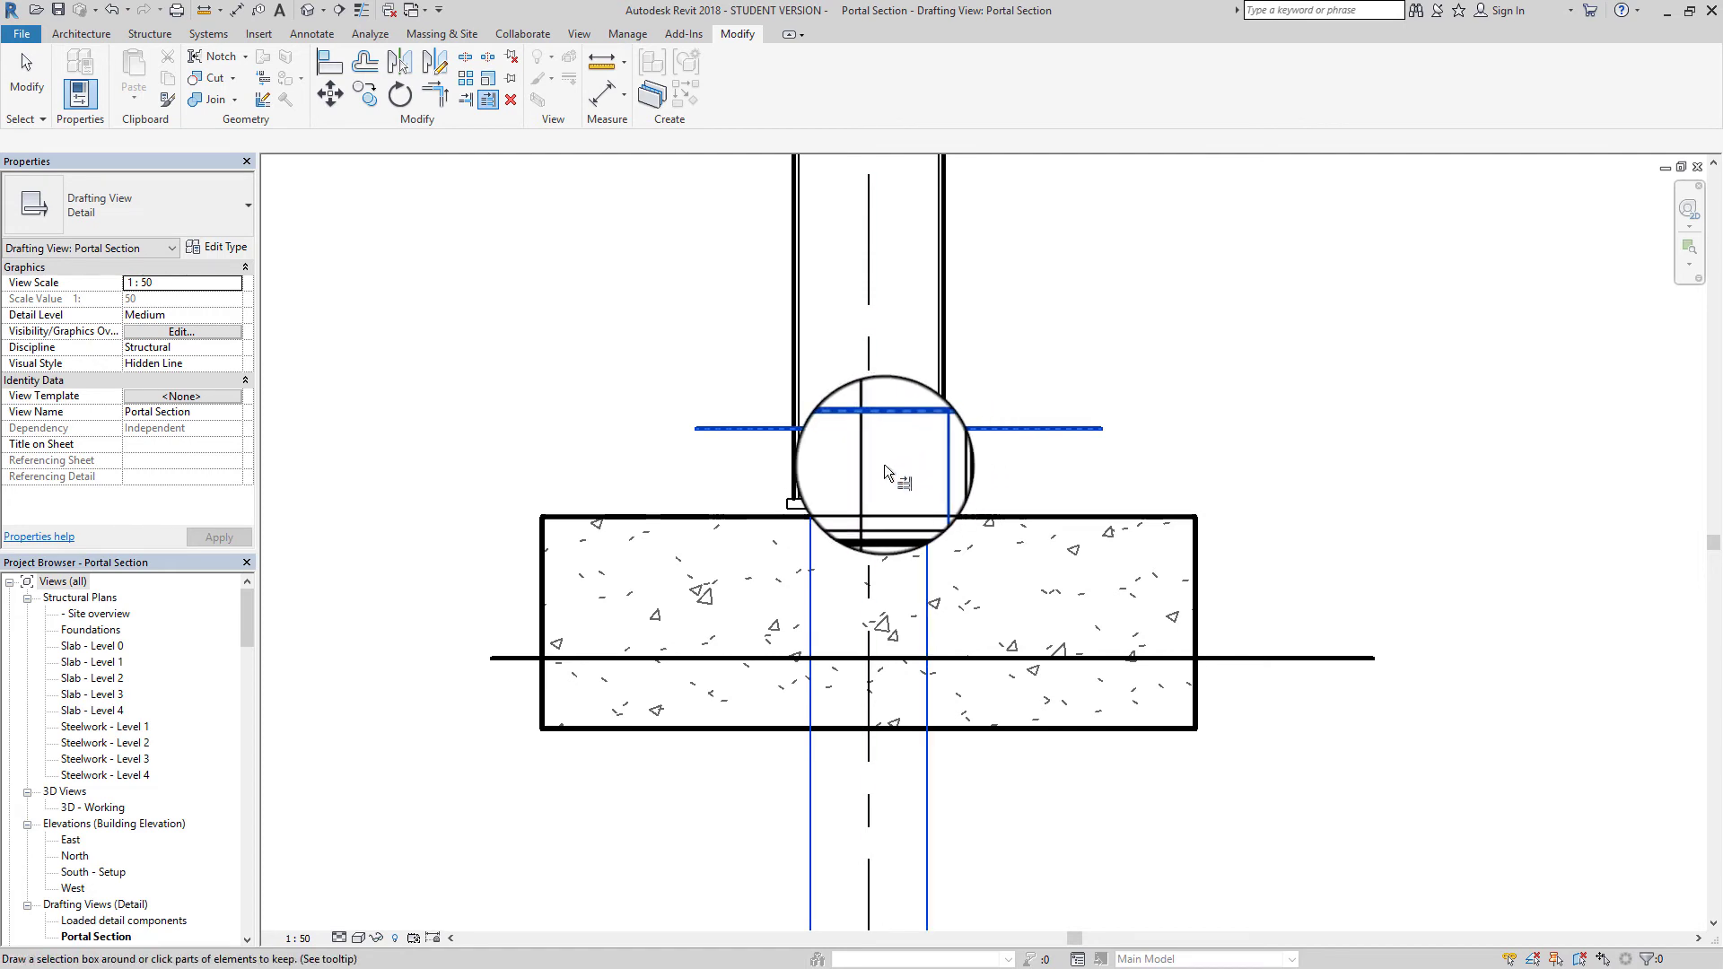
key(Escape)
key(Escape)
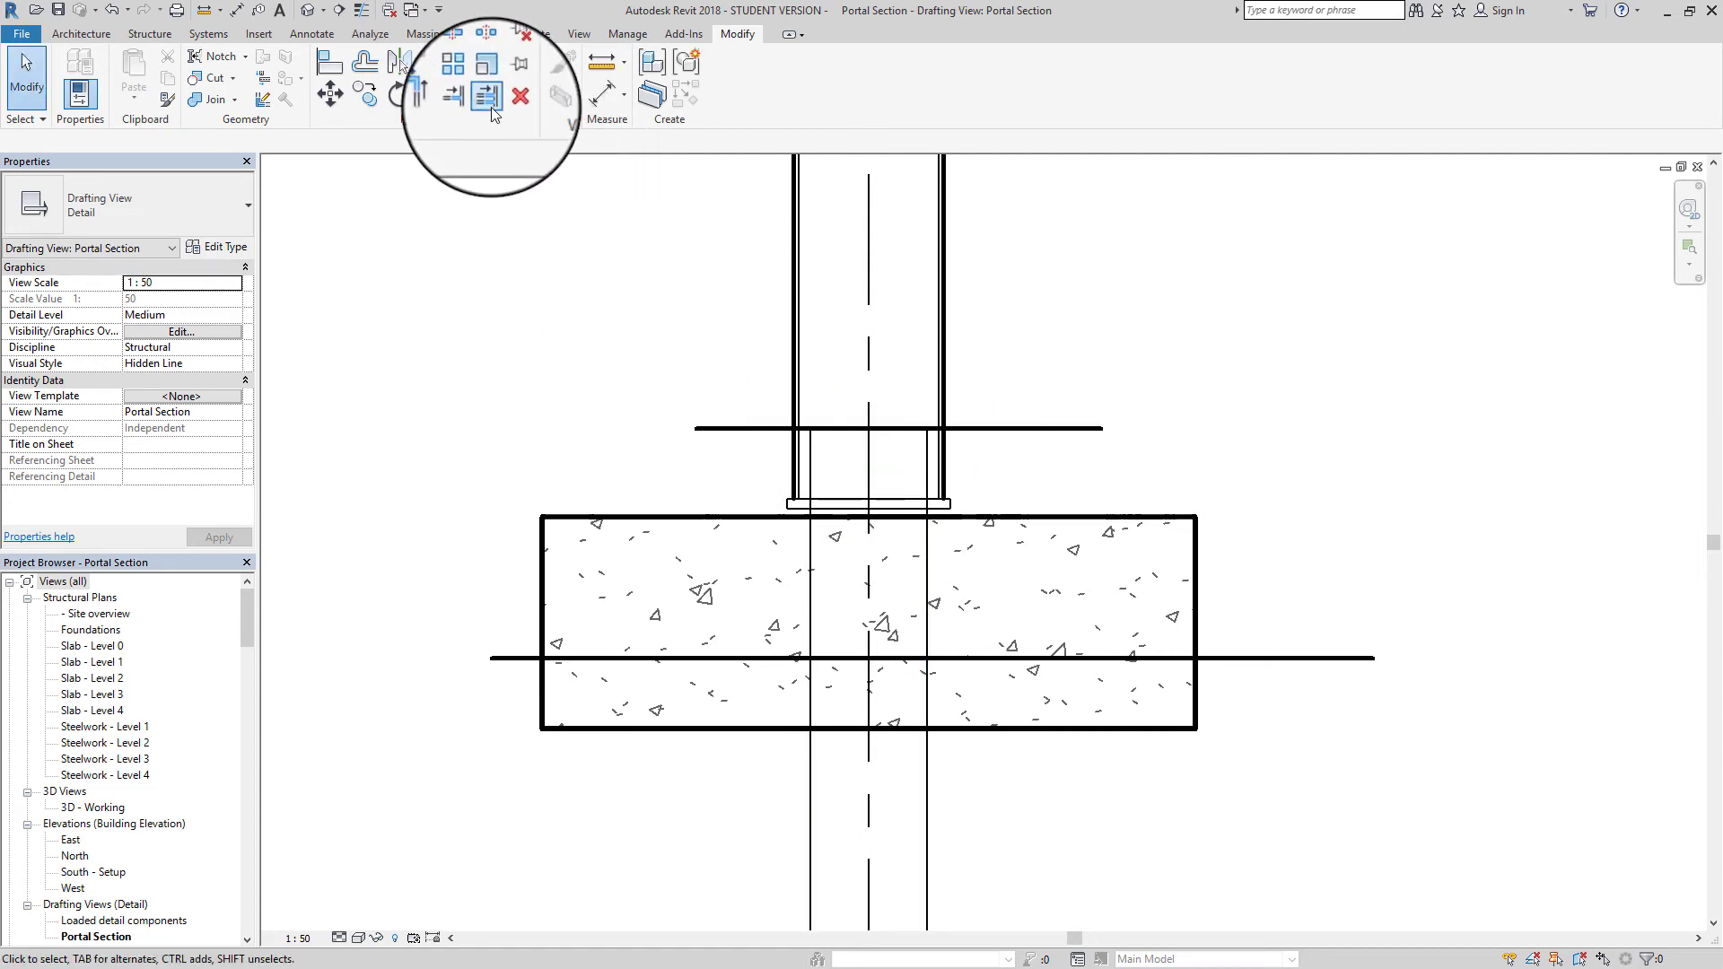
Trim the two vertical thin lines to the horizontal line in the footing, keeping their upper parts
click(1281, 659)
click(926, 631)
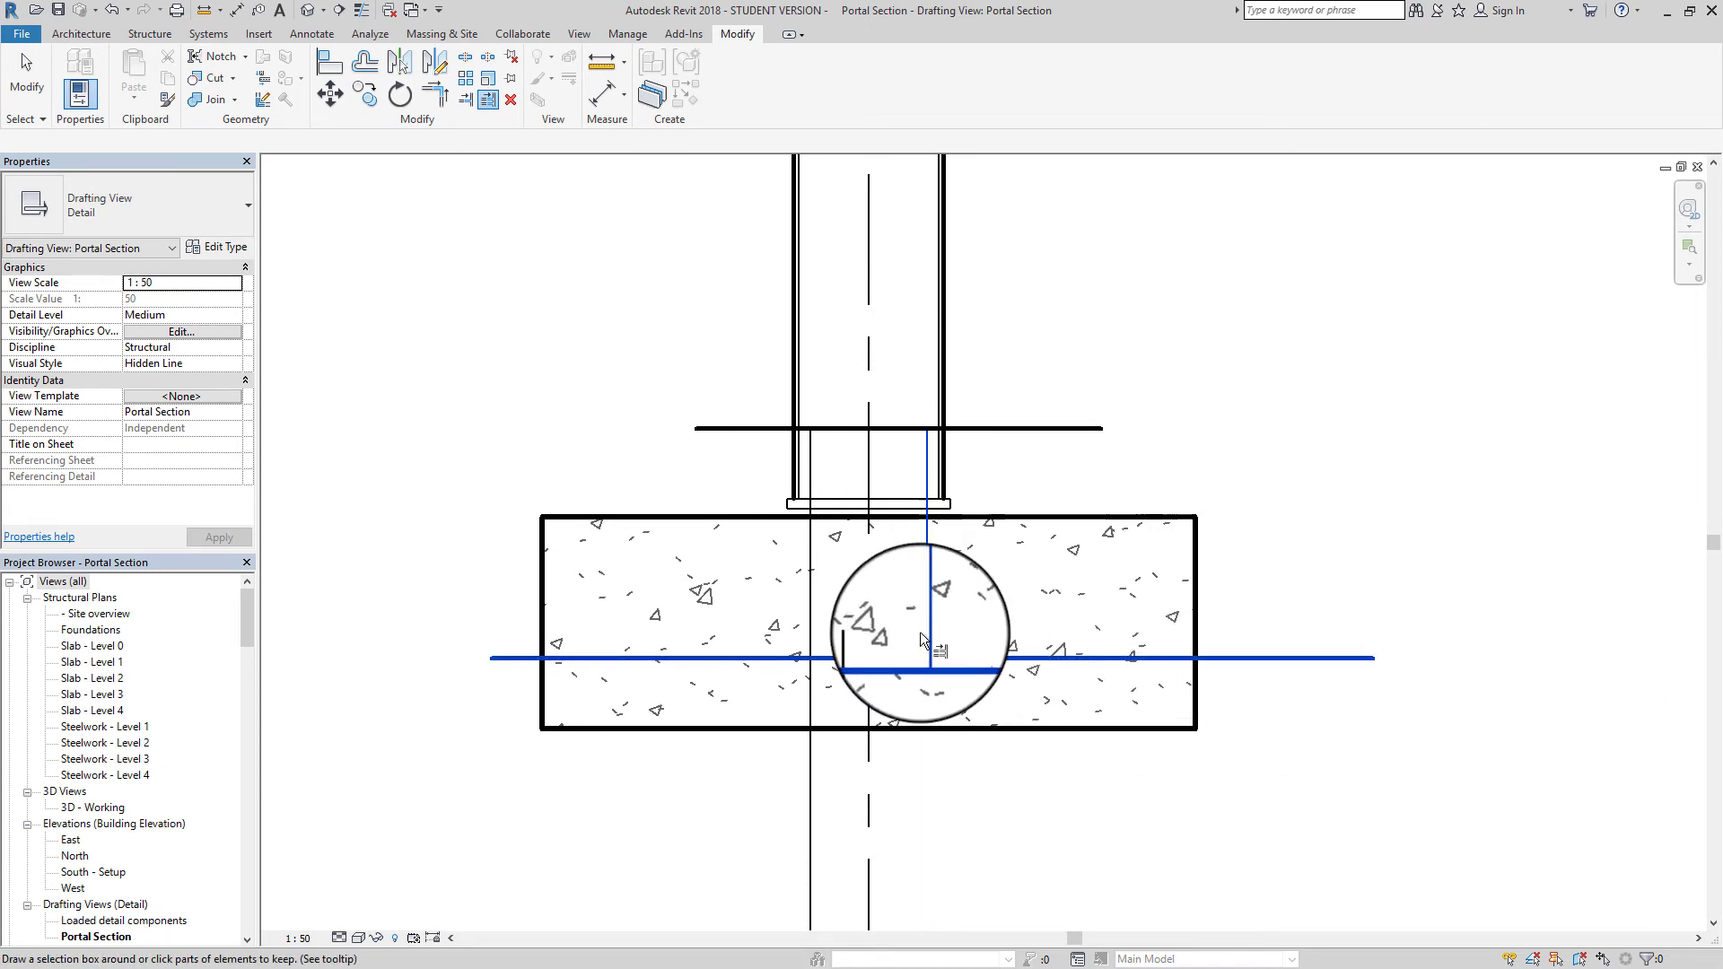
click(809, 639)
key(Escape)
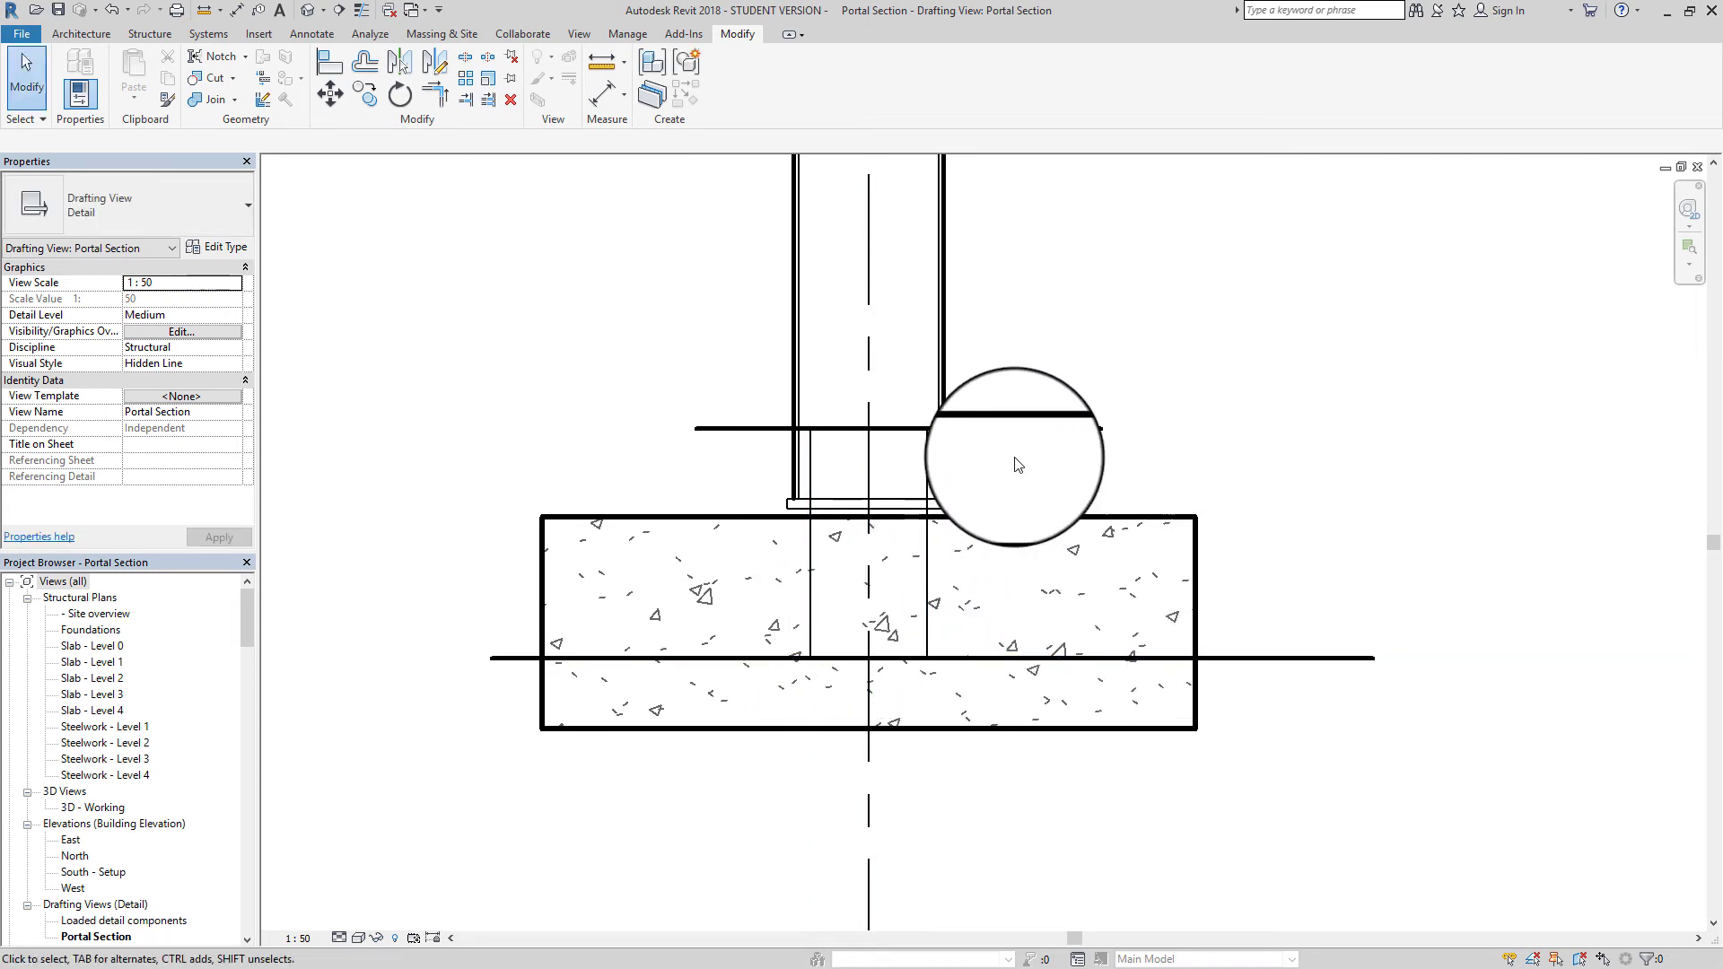
Delete the two horizontal trimming lines, one above the base plate and one across the footing
click(1016, 439)
key(Delete)
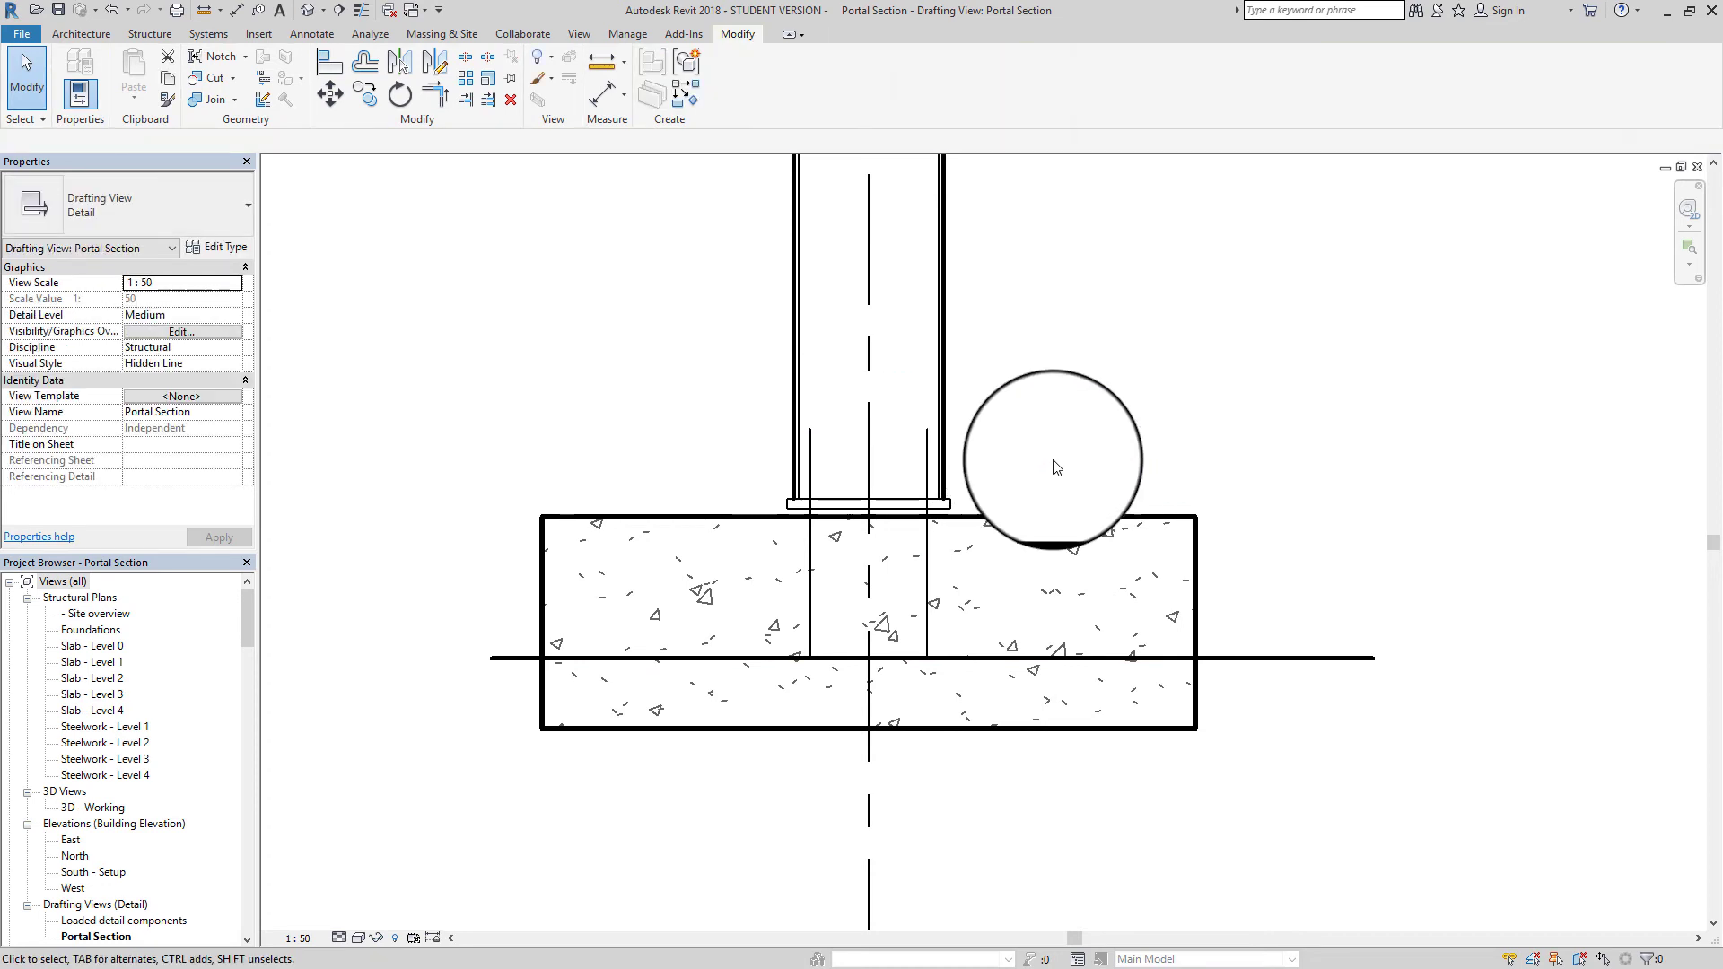
click(1281, 660)
key(Delete)
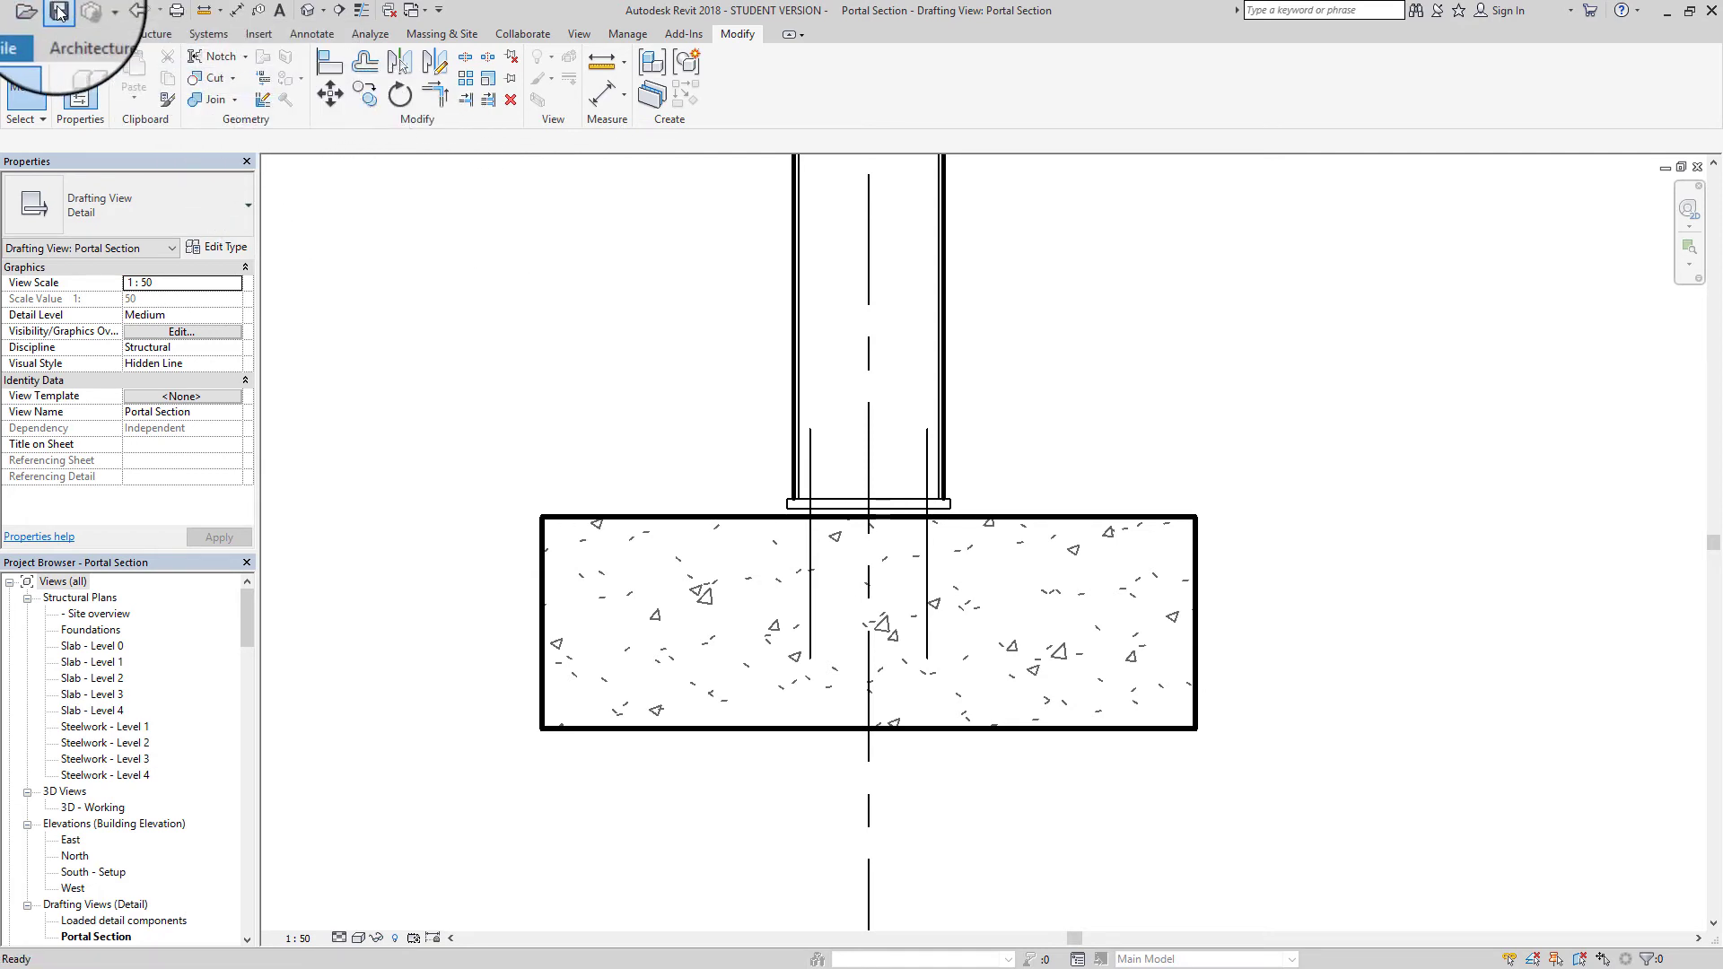
Create a Solid colour - black filled region with invisible boundary lines beside the column, about 26 mm wide and 30 mm high
click(841, 521)
scroll(841, 527, up, 3)
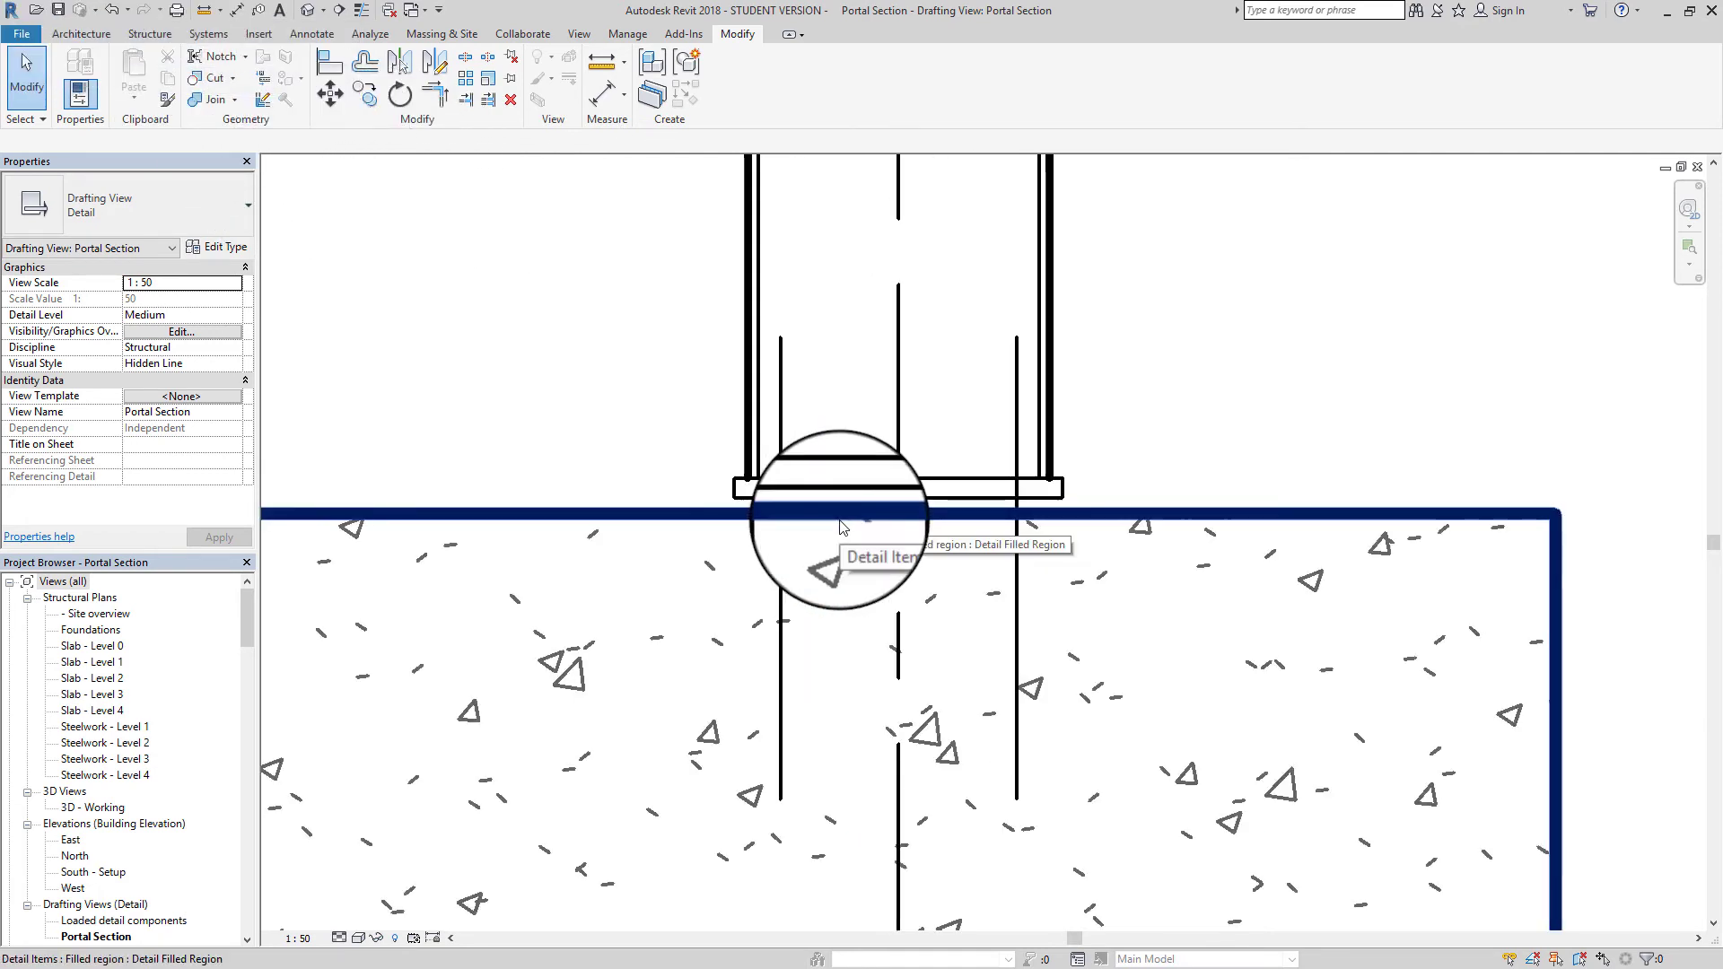
scroll(841, 526, up, 2)
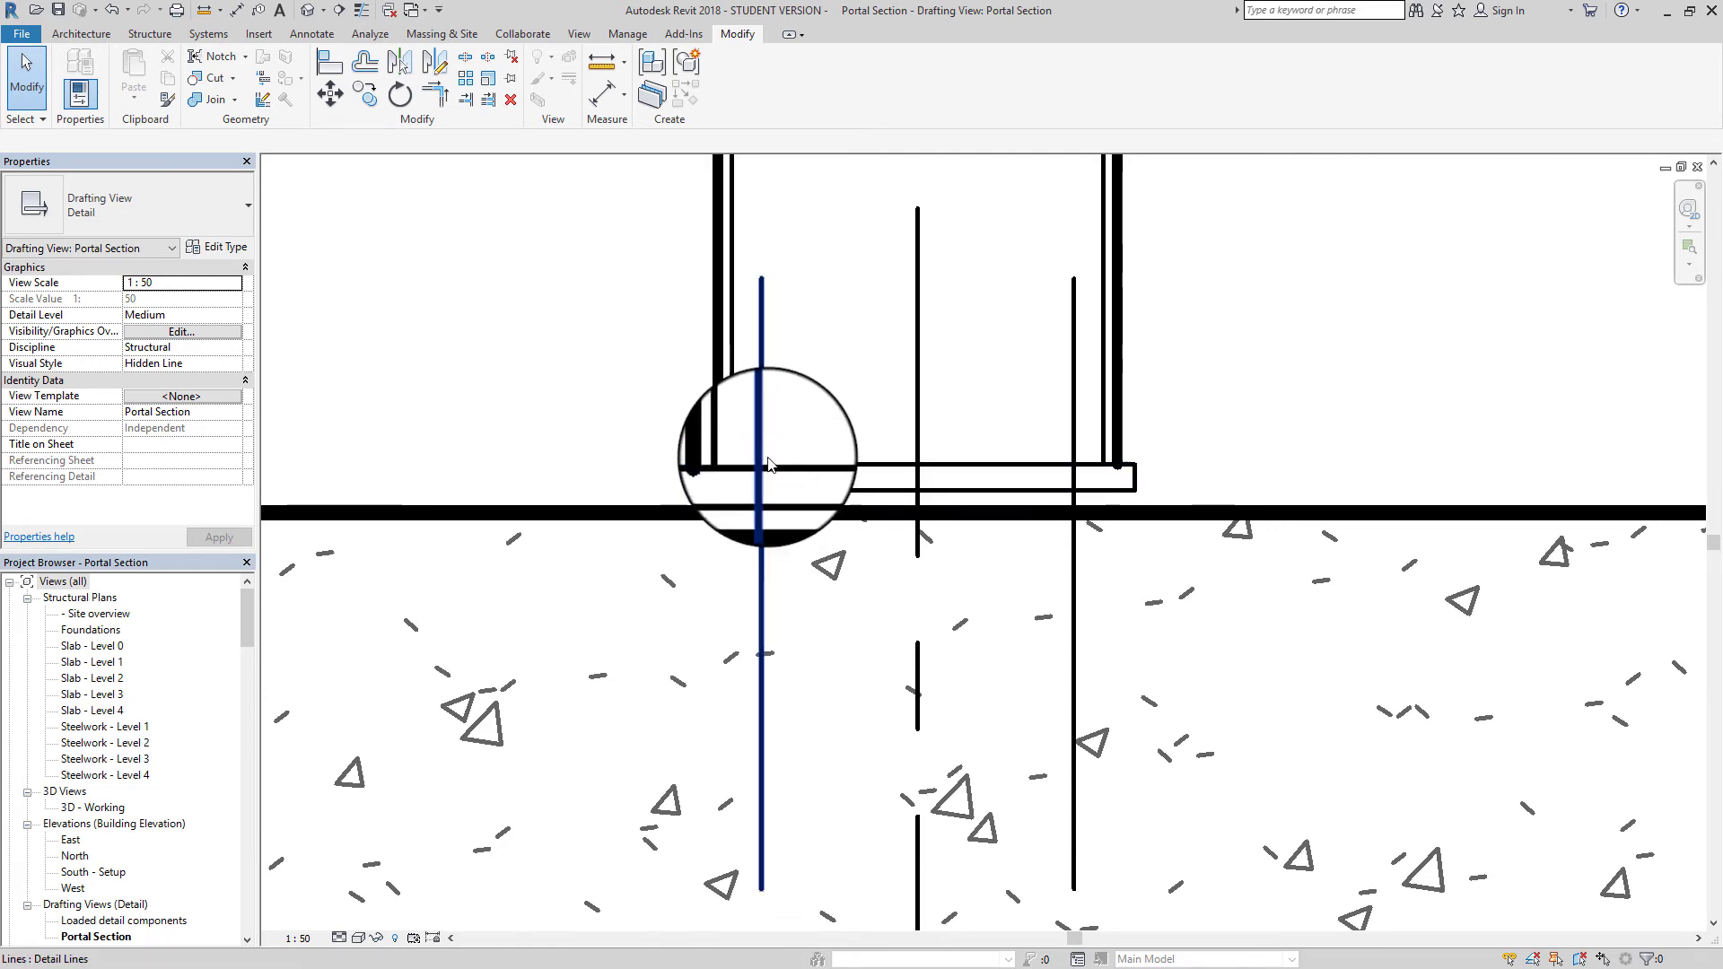
click(311, 41)
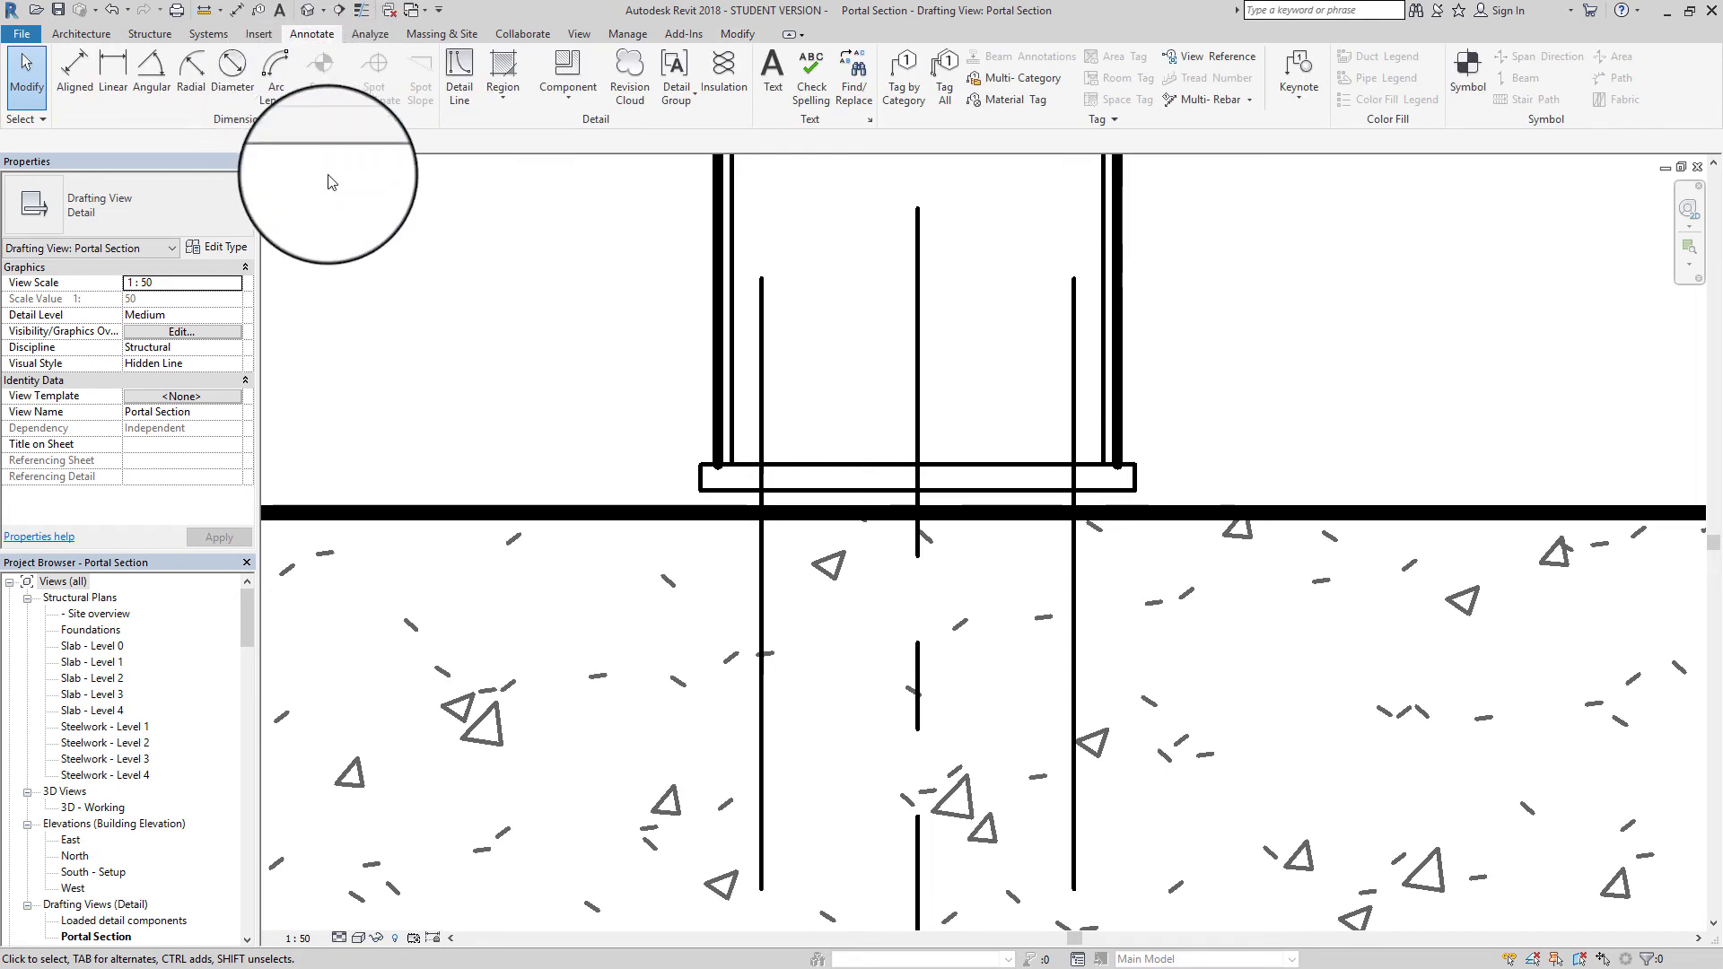
click(503, 69)
click(507, 143)
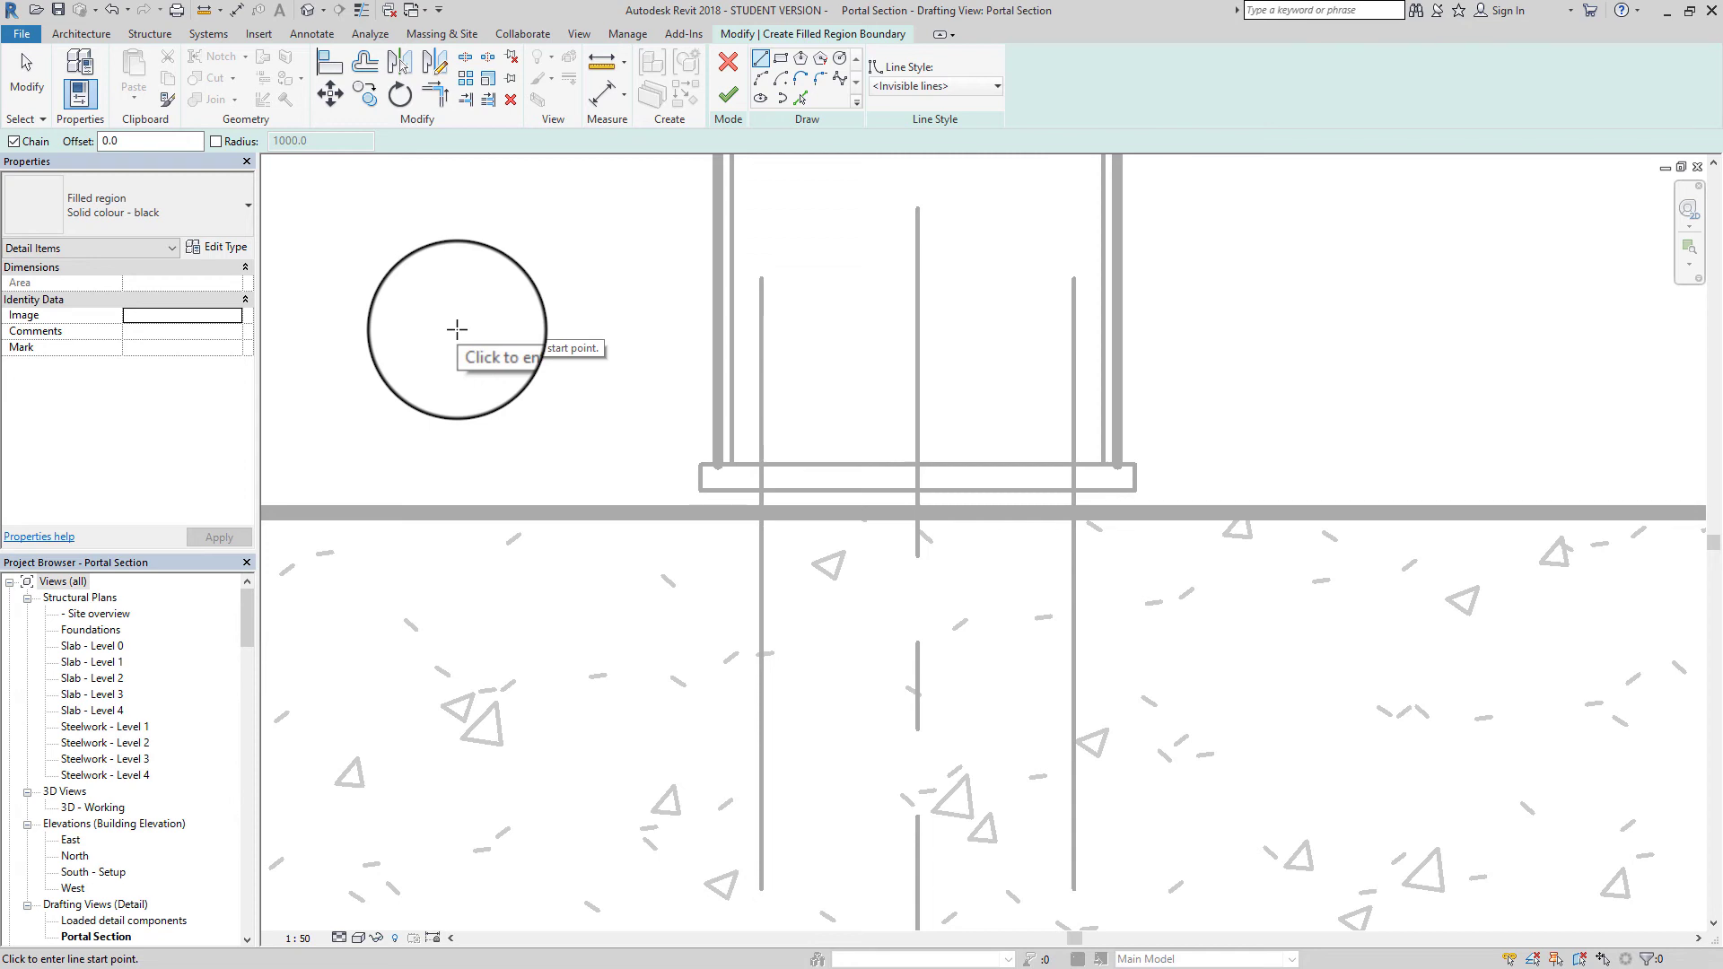
click(457, 329)
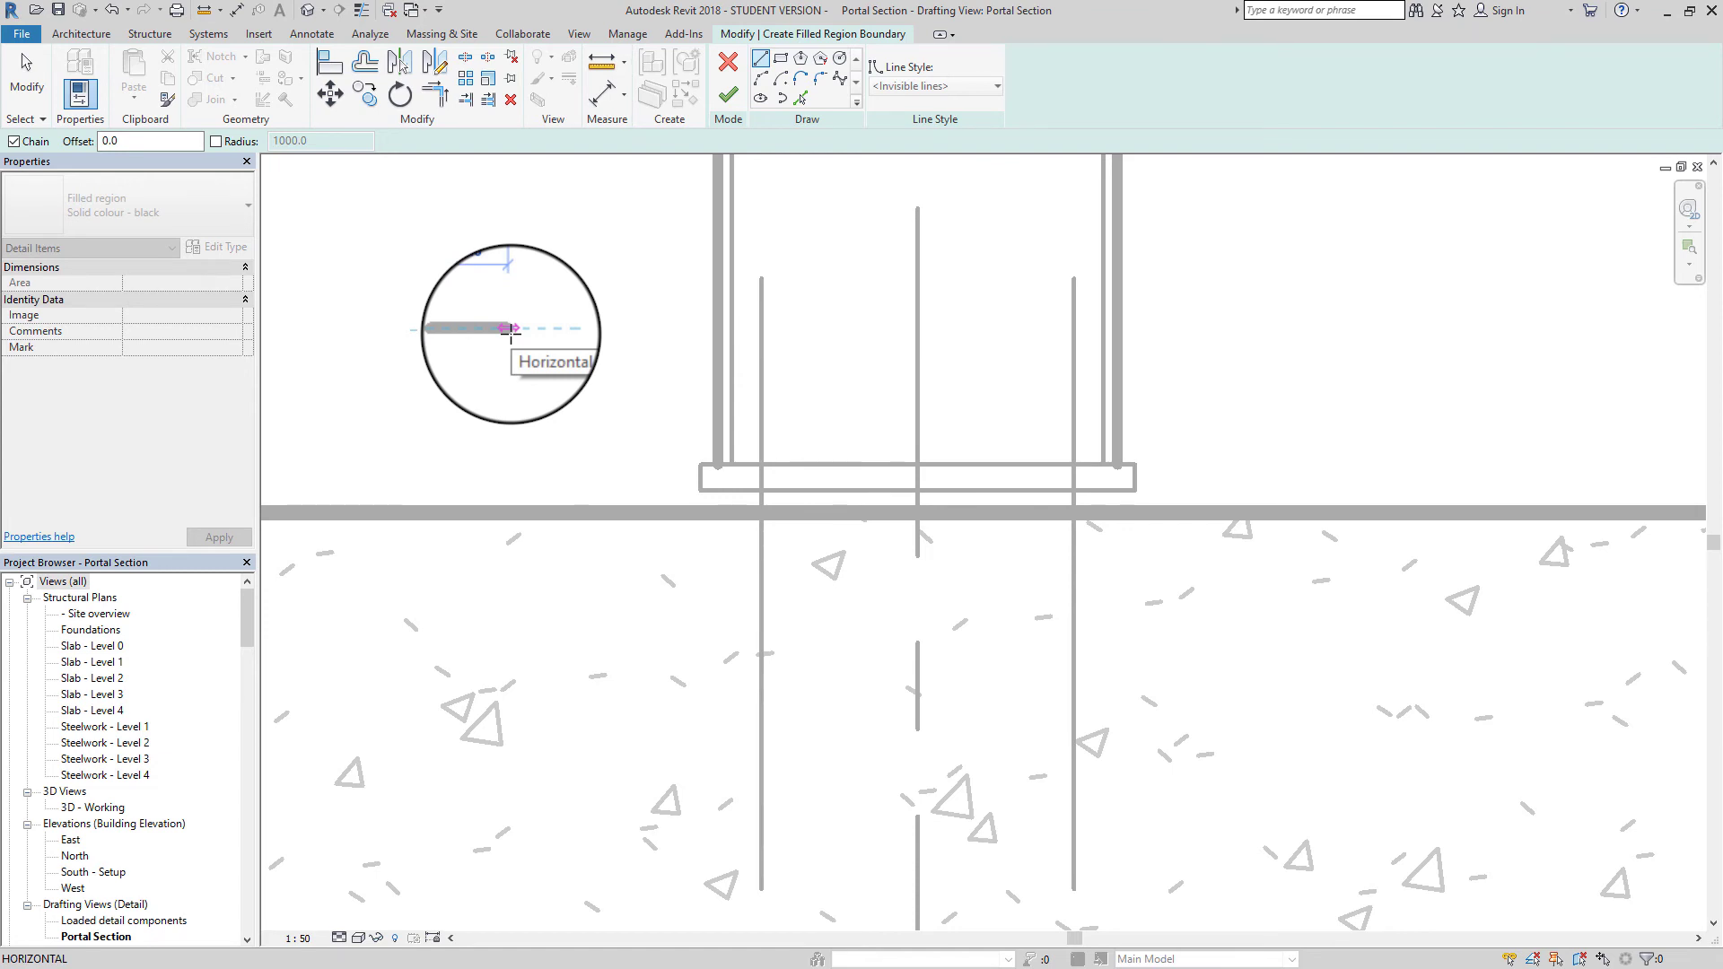
click(510, 330)
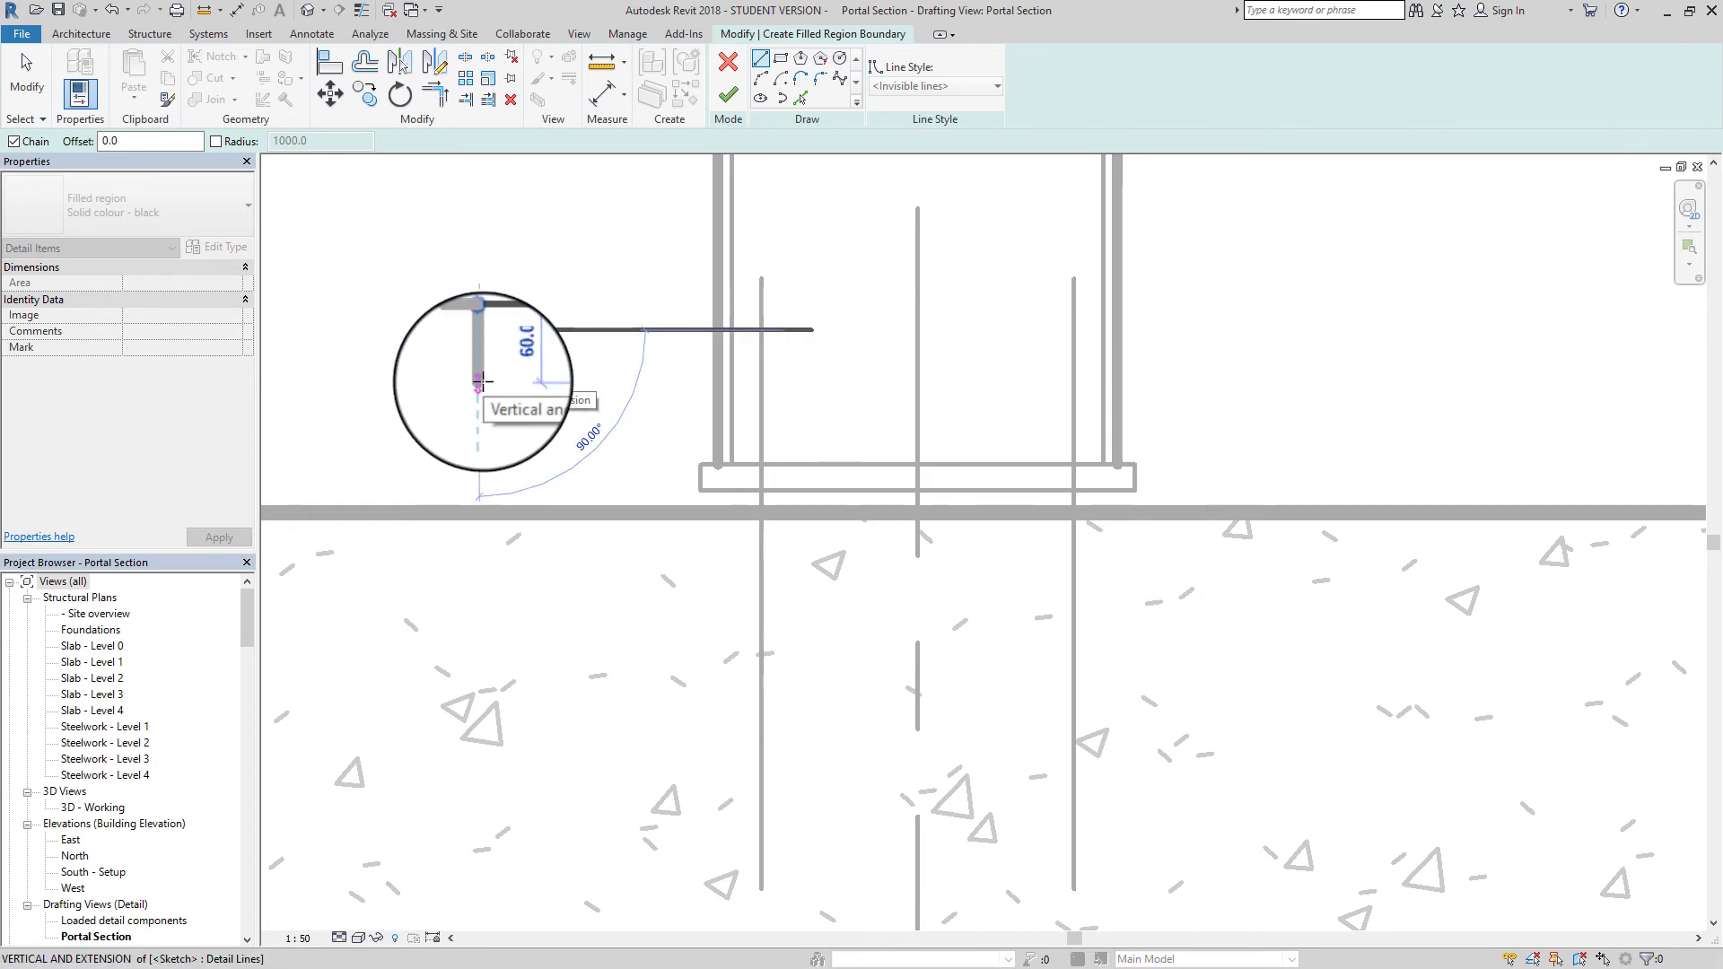
text(30)
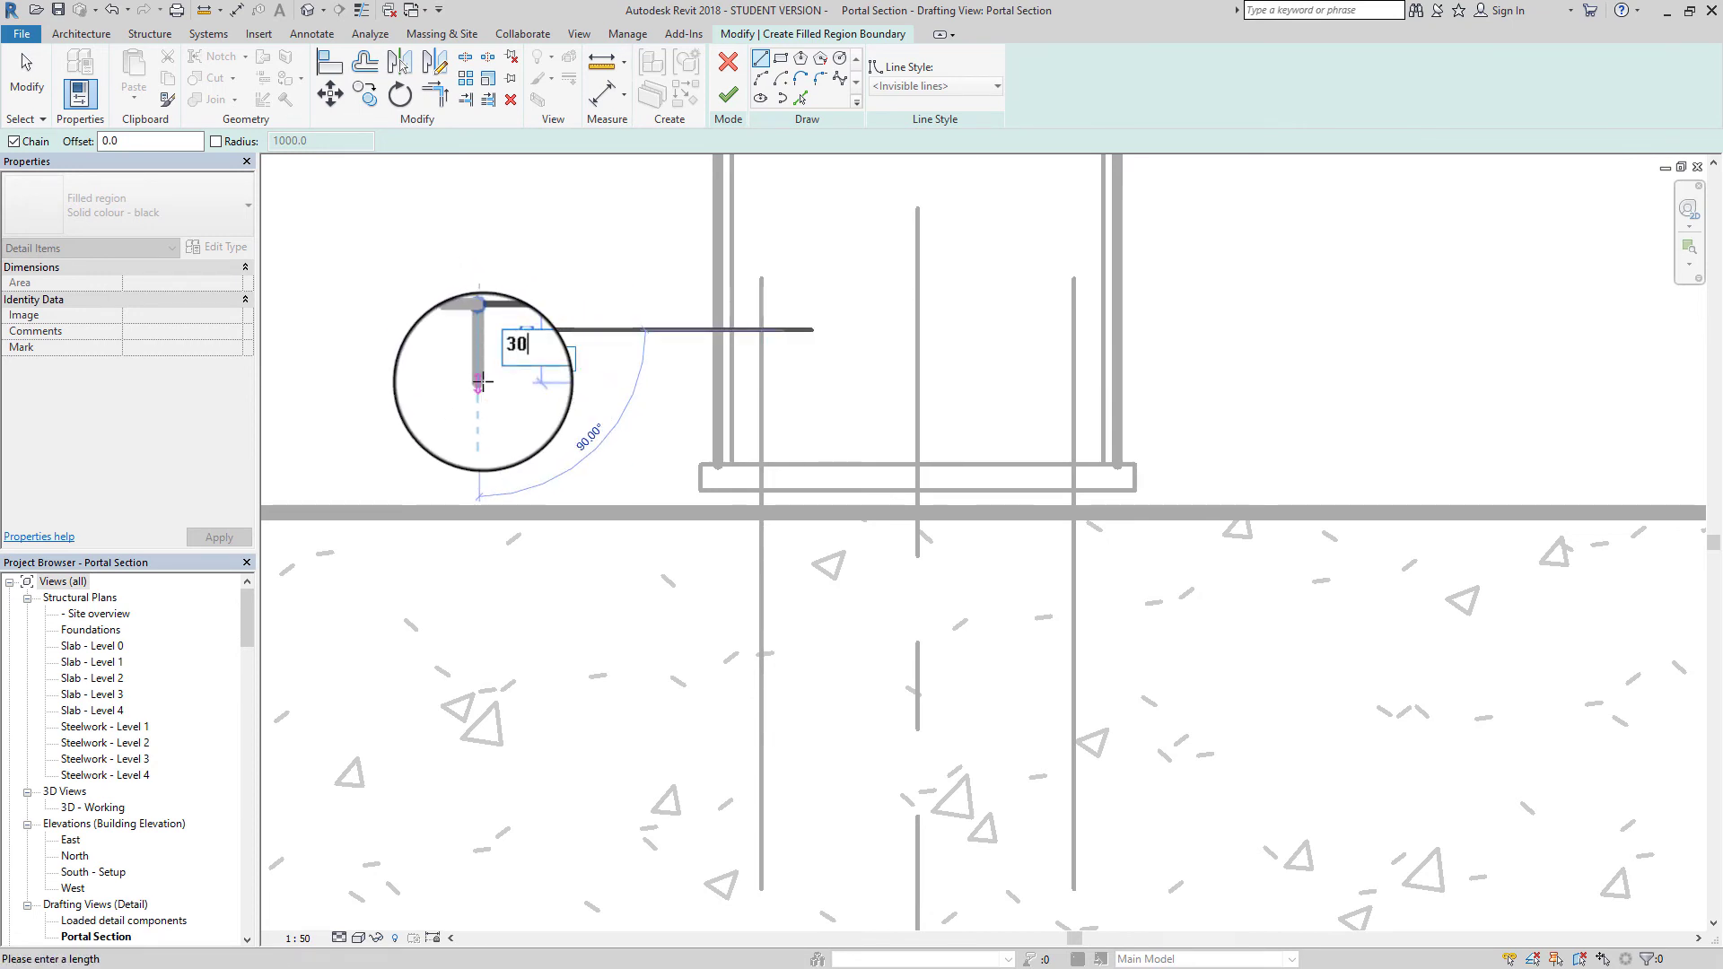
key(Return)
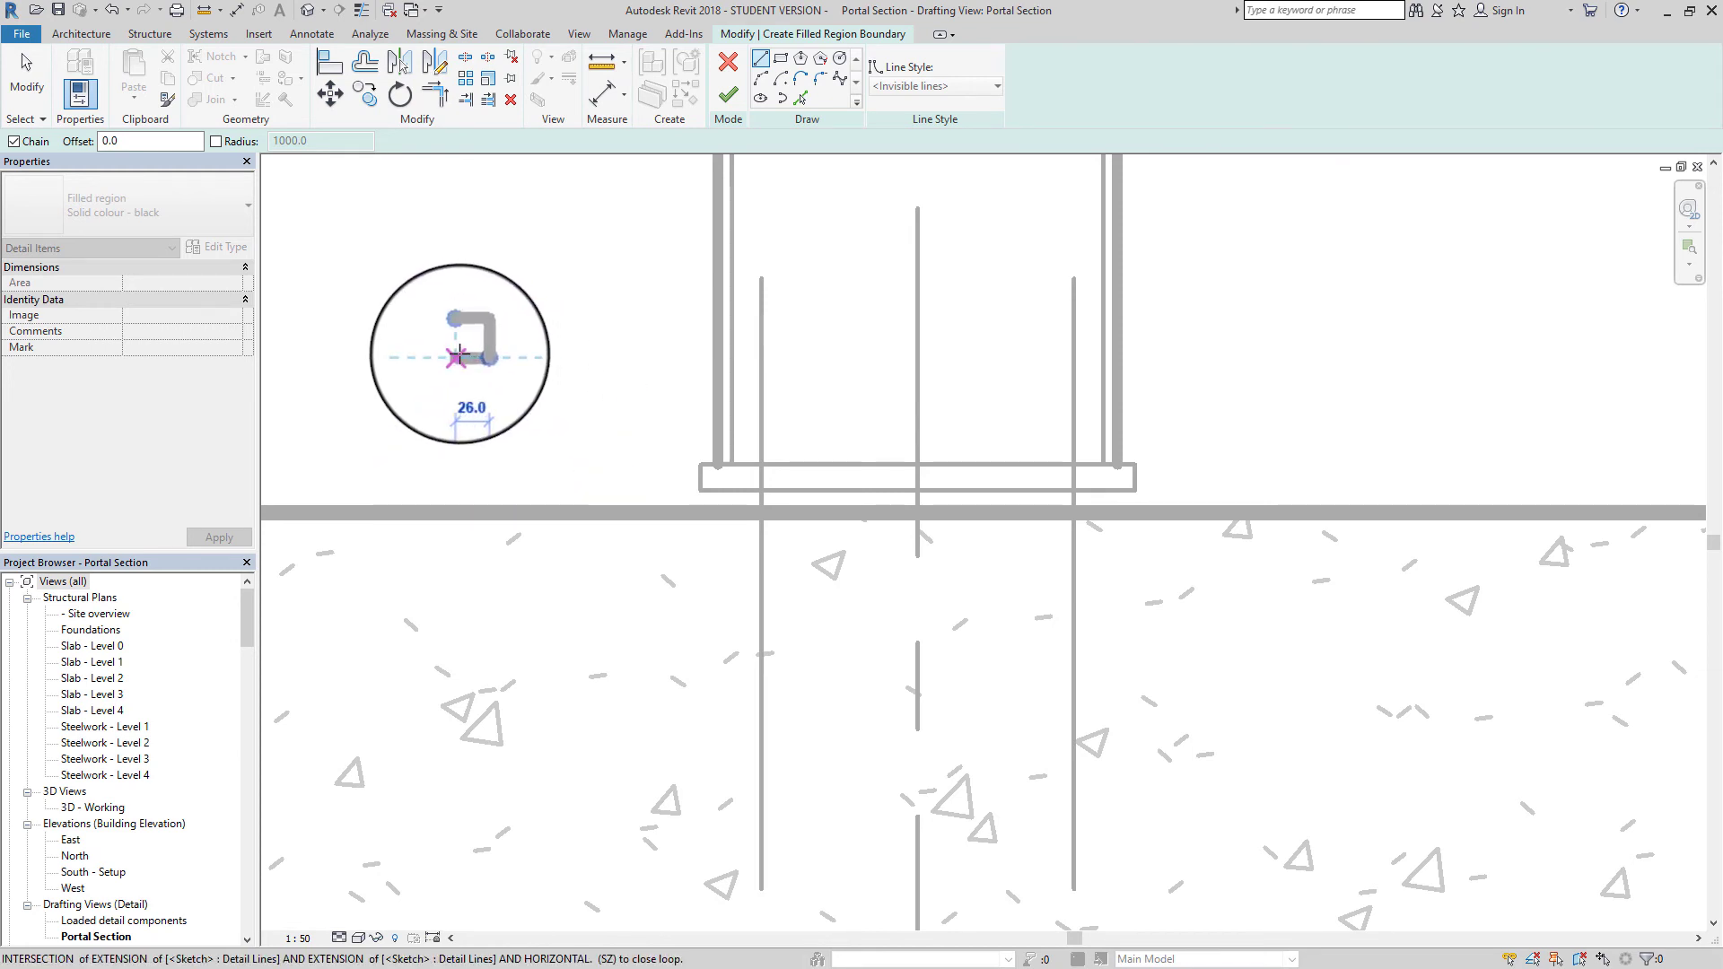
click(458, 357)
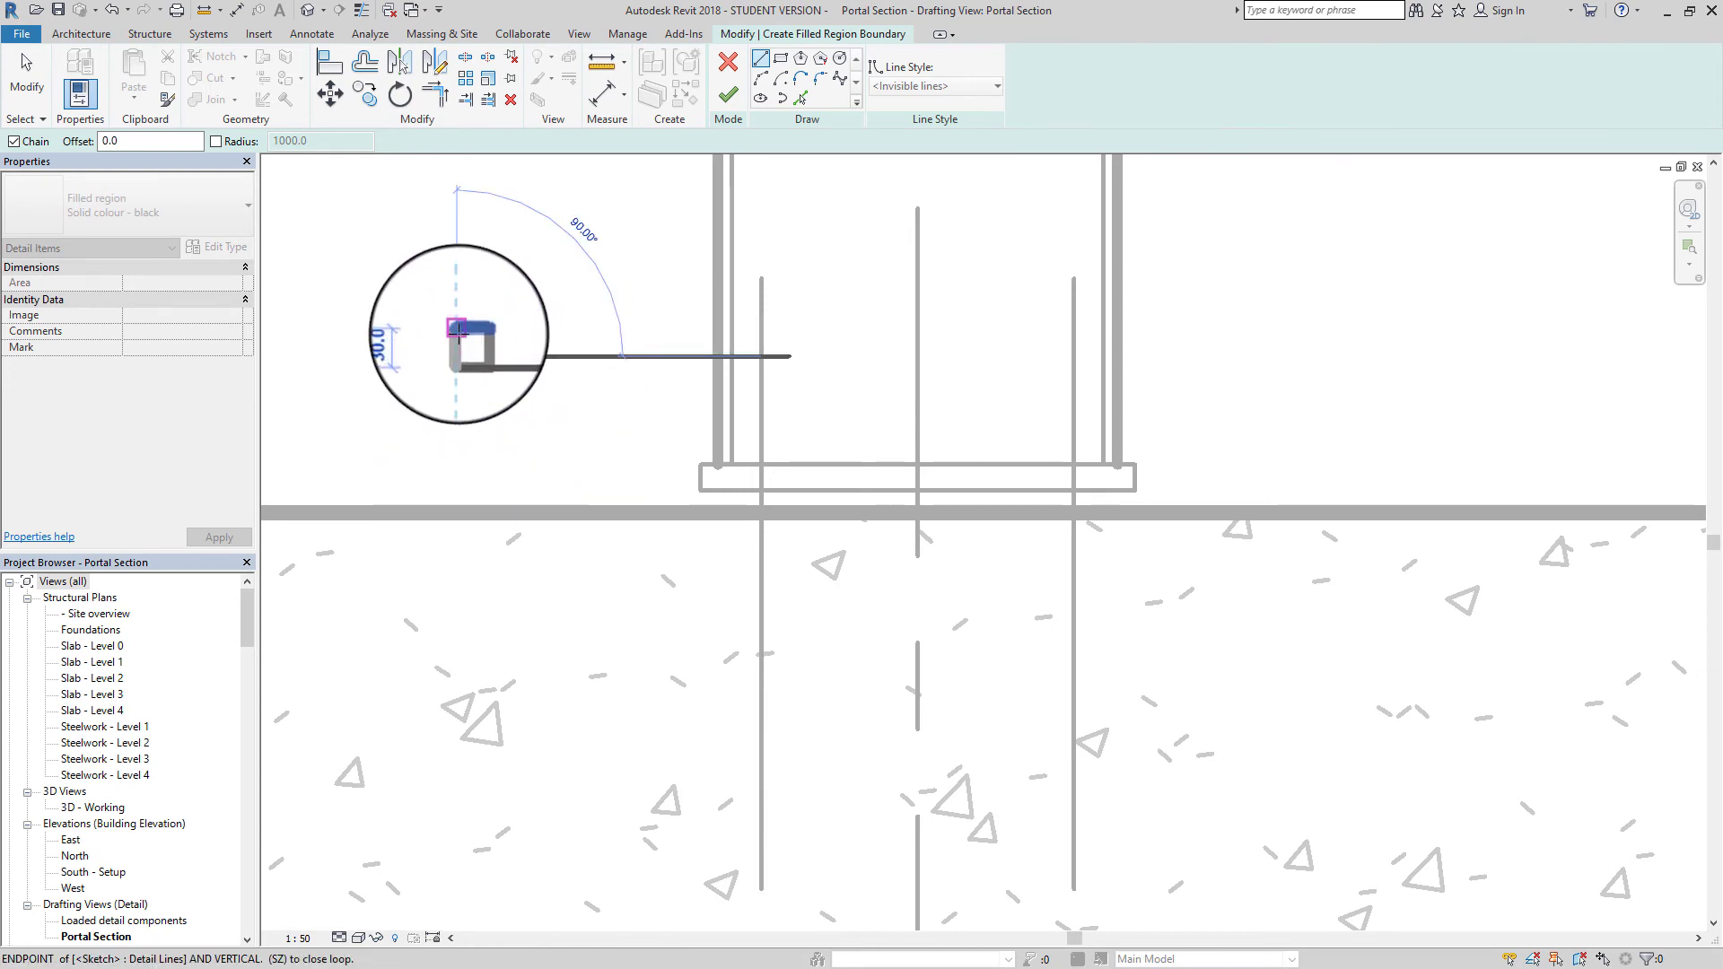
click(457, 329)
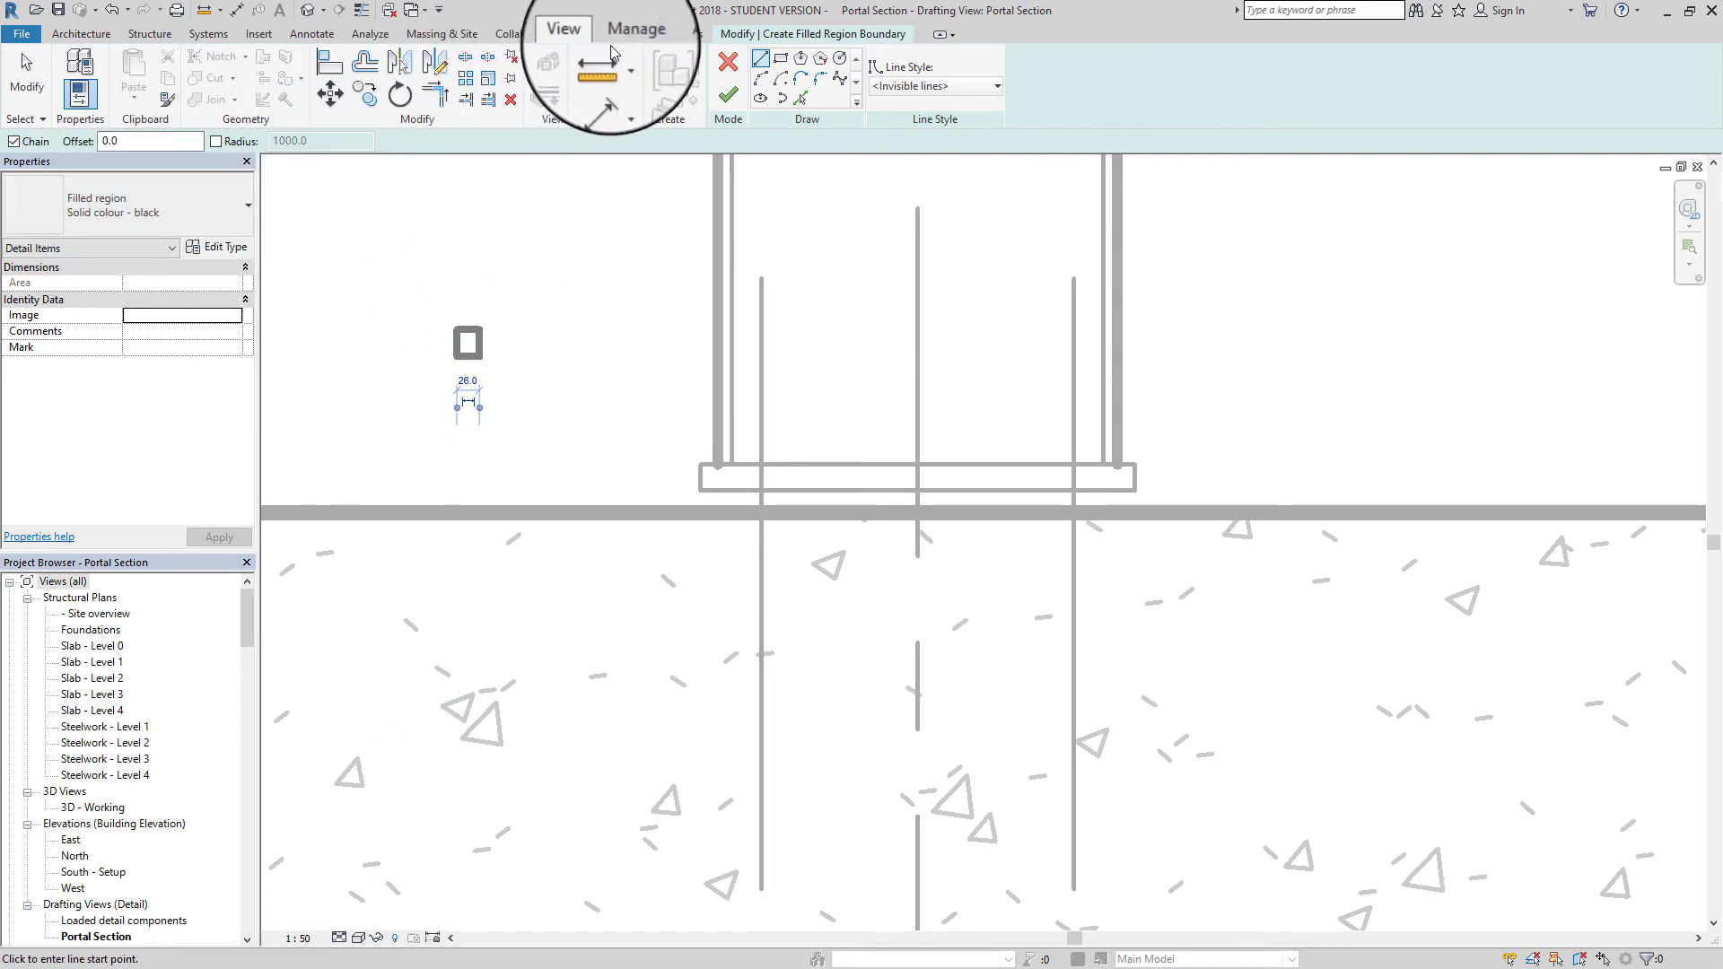
click(729, 96)
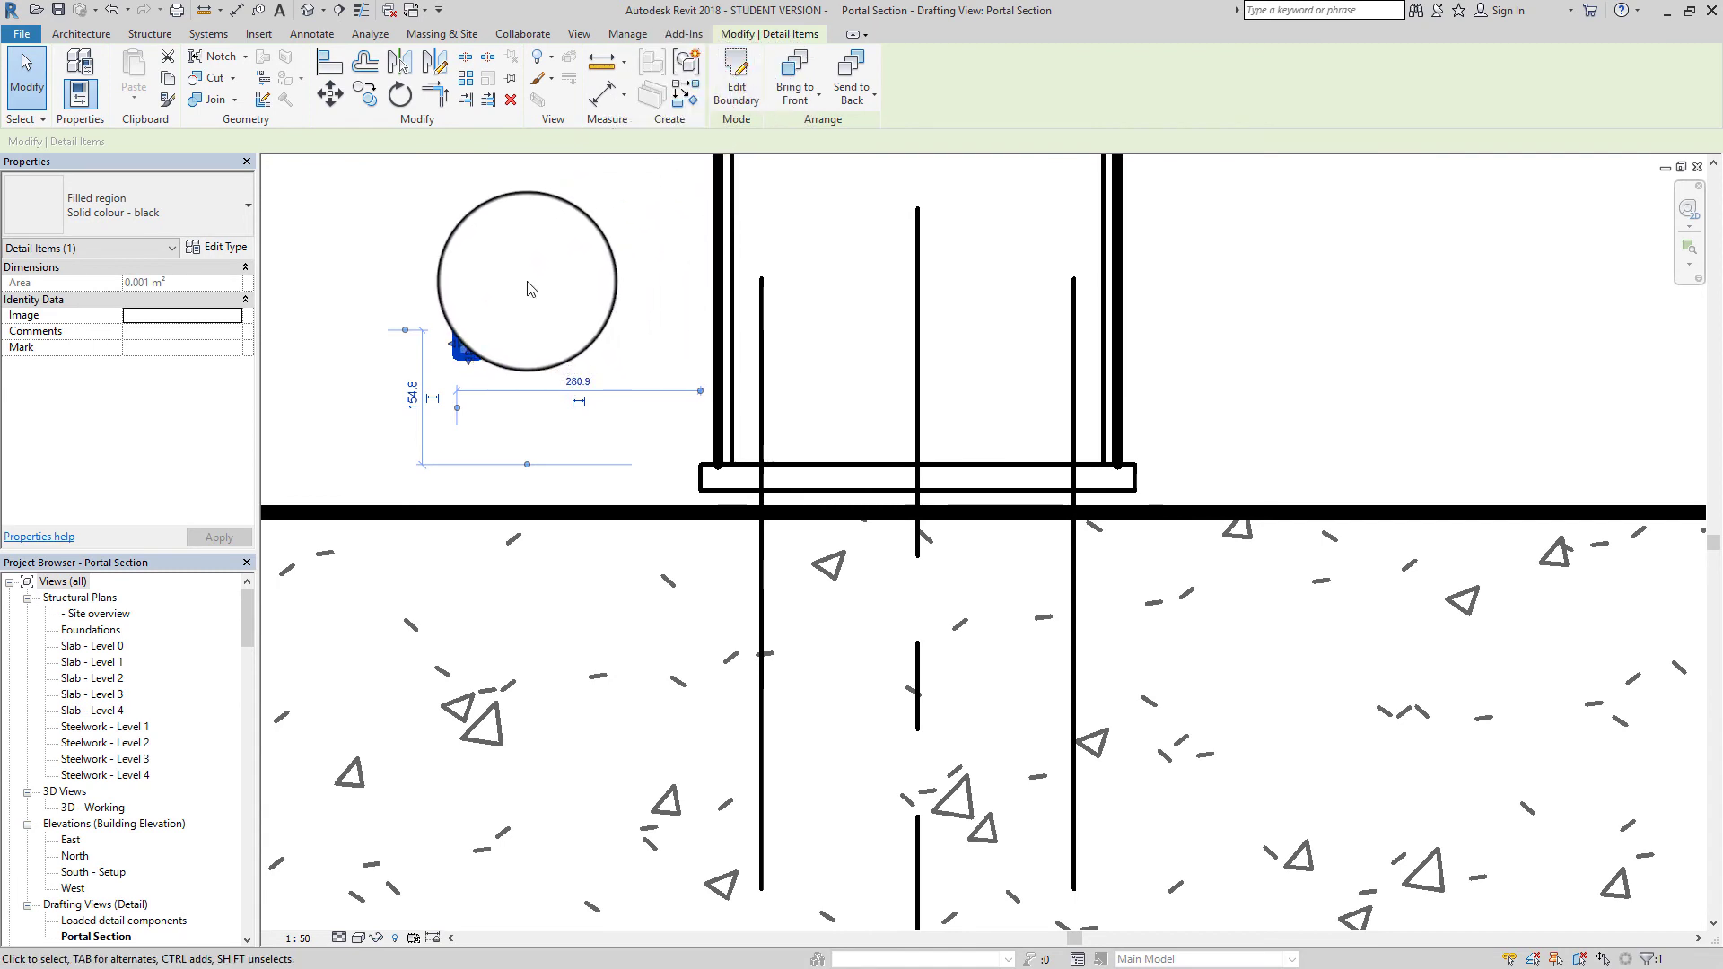
Move the black filled region by its top-edge midpoint to where the left bolt line crosses the base plate's top edge
click(330, 92)
scroll(469, 336, up, 1)
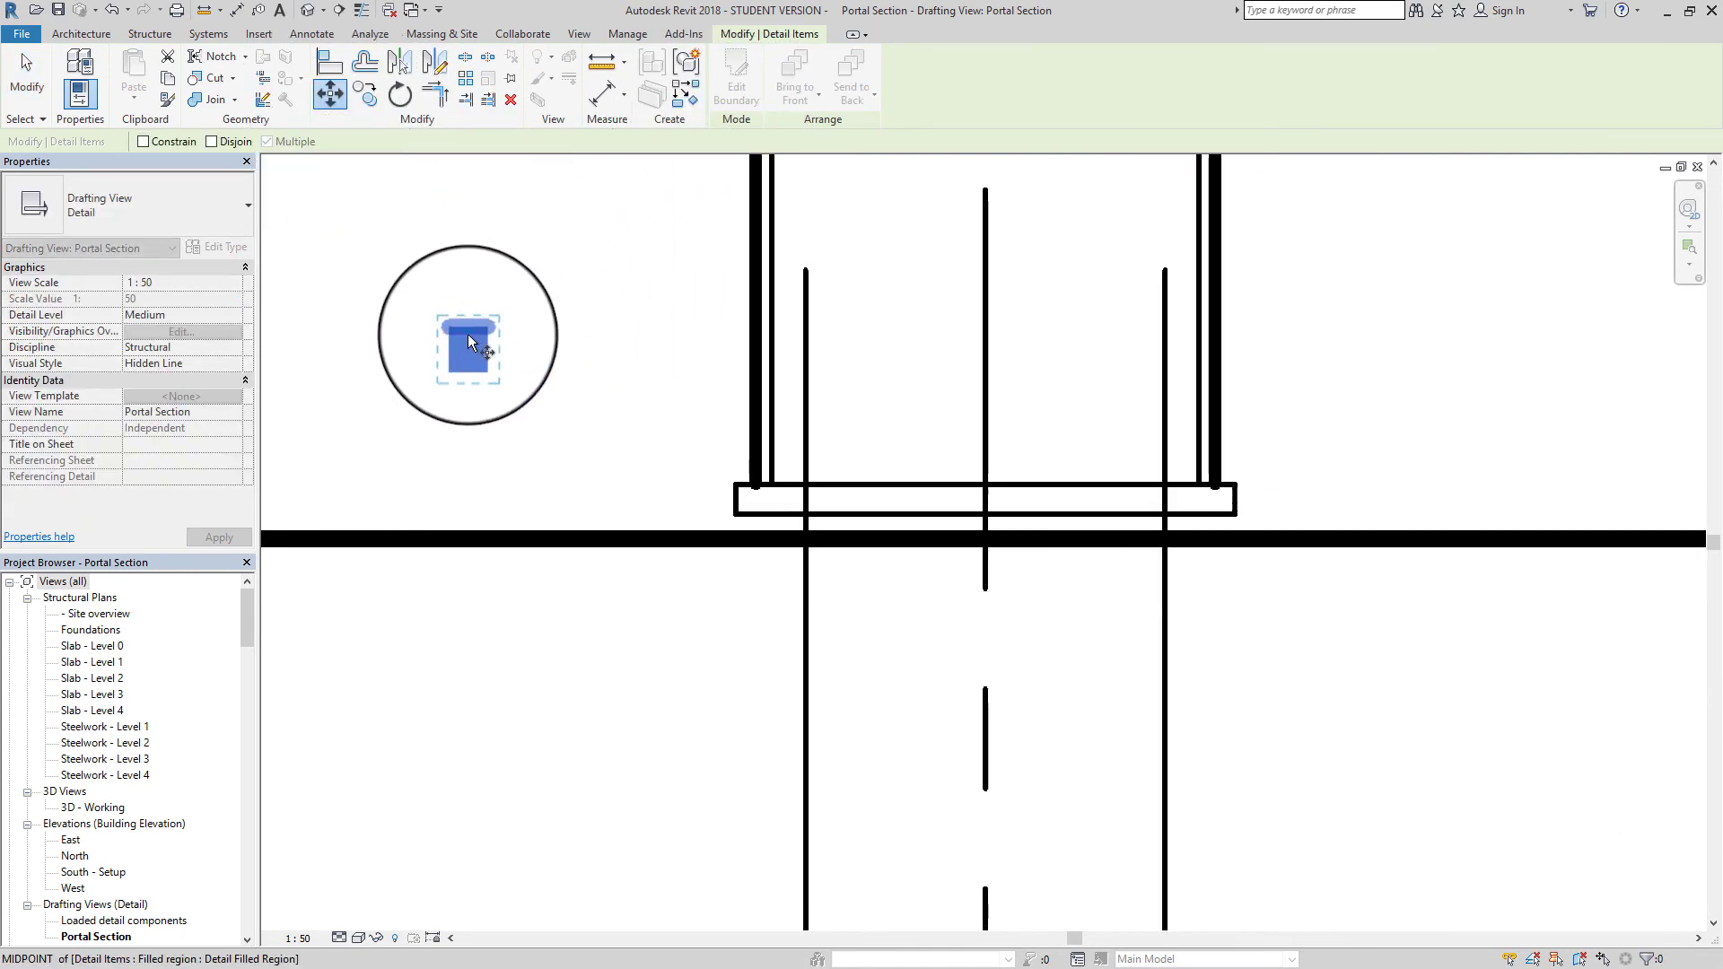
click(467, 327)
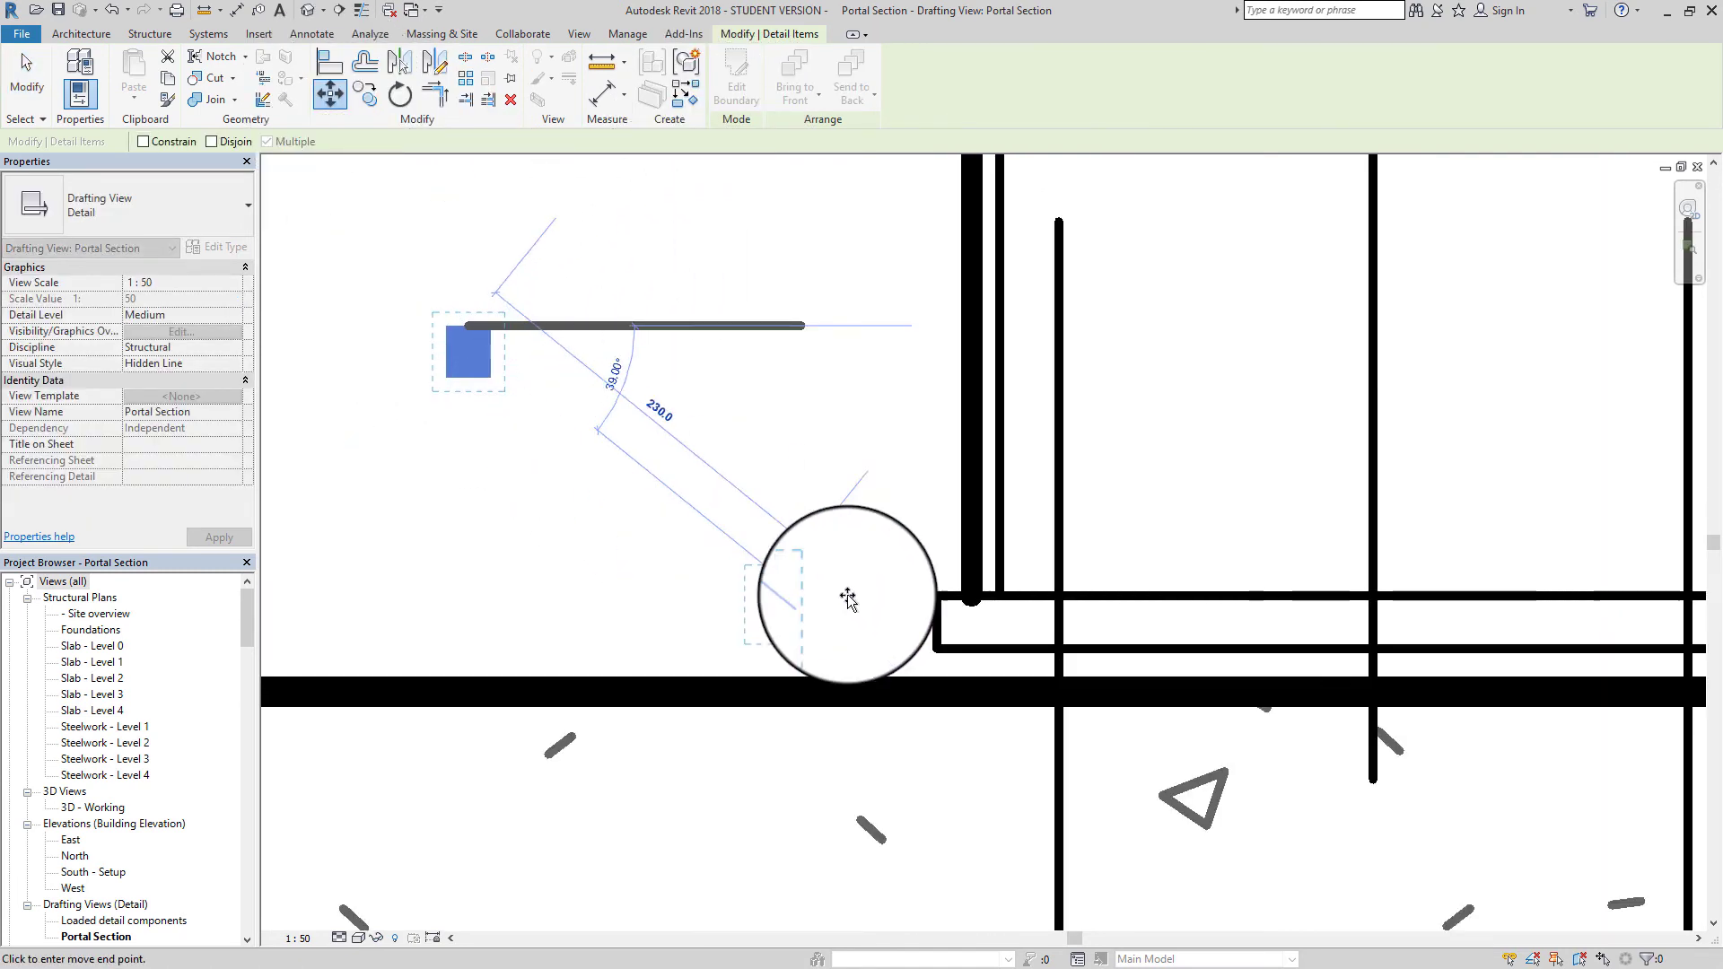
click(1061, 594)
scroll(1050, 596, down, 2)
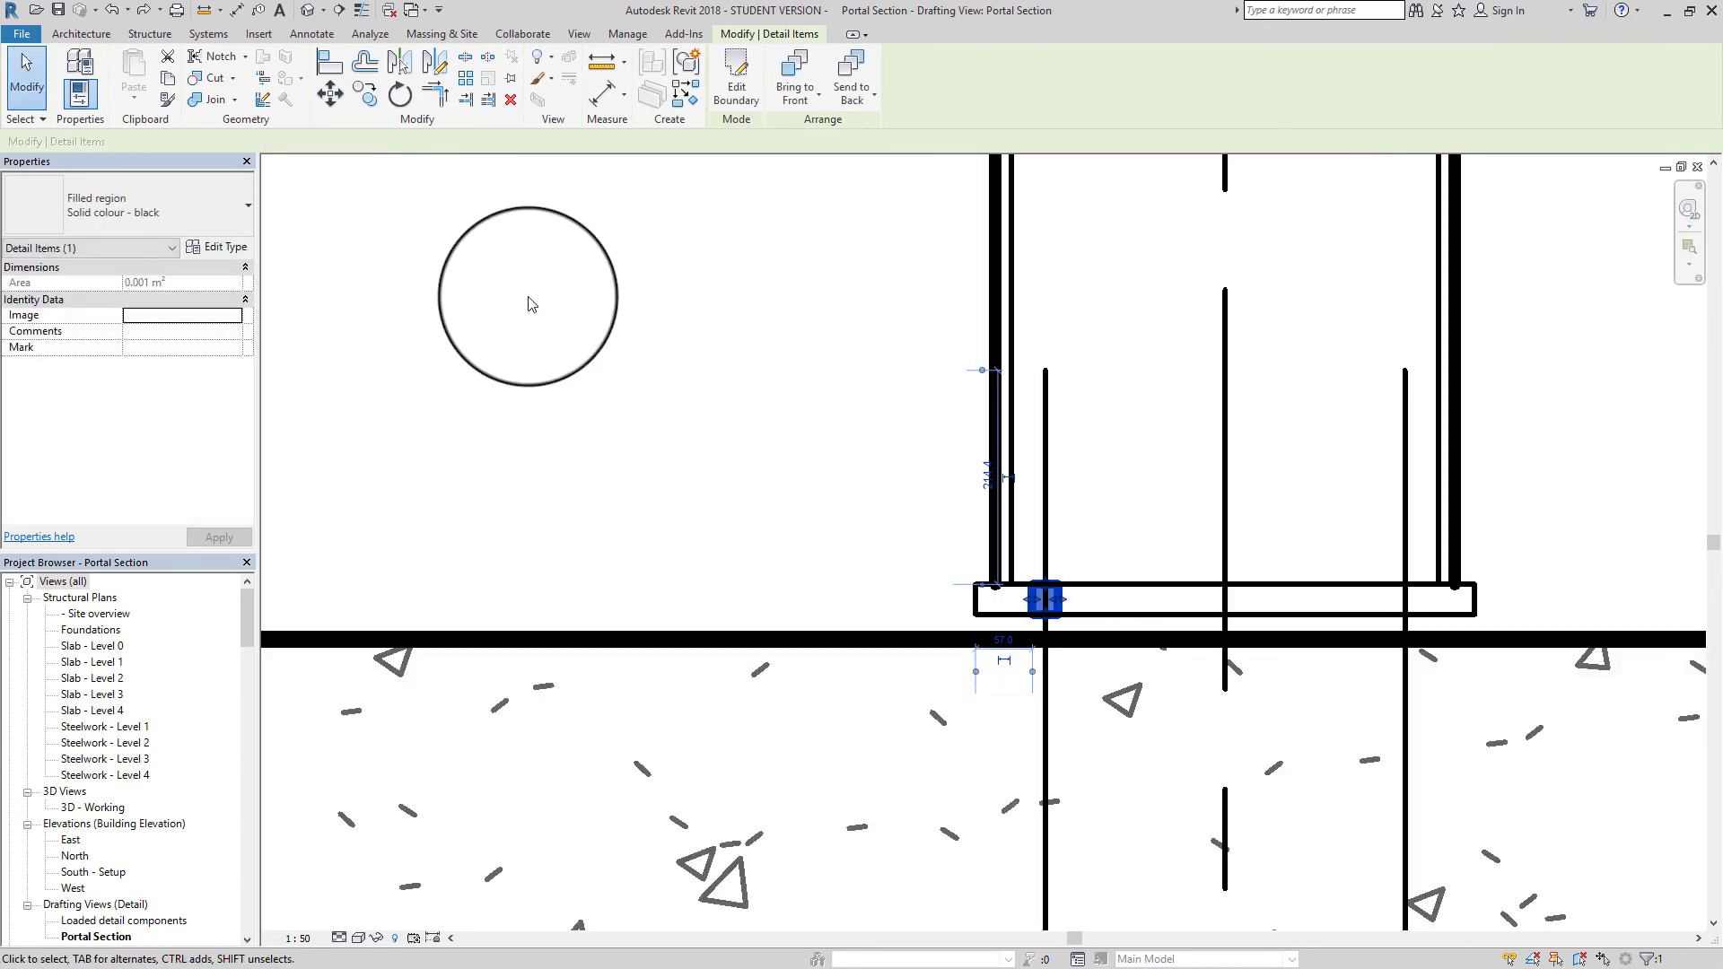
Copy the black filled region from the left bolt to the right bolt at the base plate's top edge and save the project
click(373, 93)
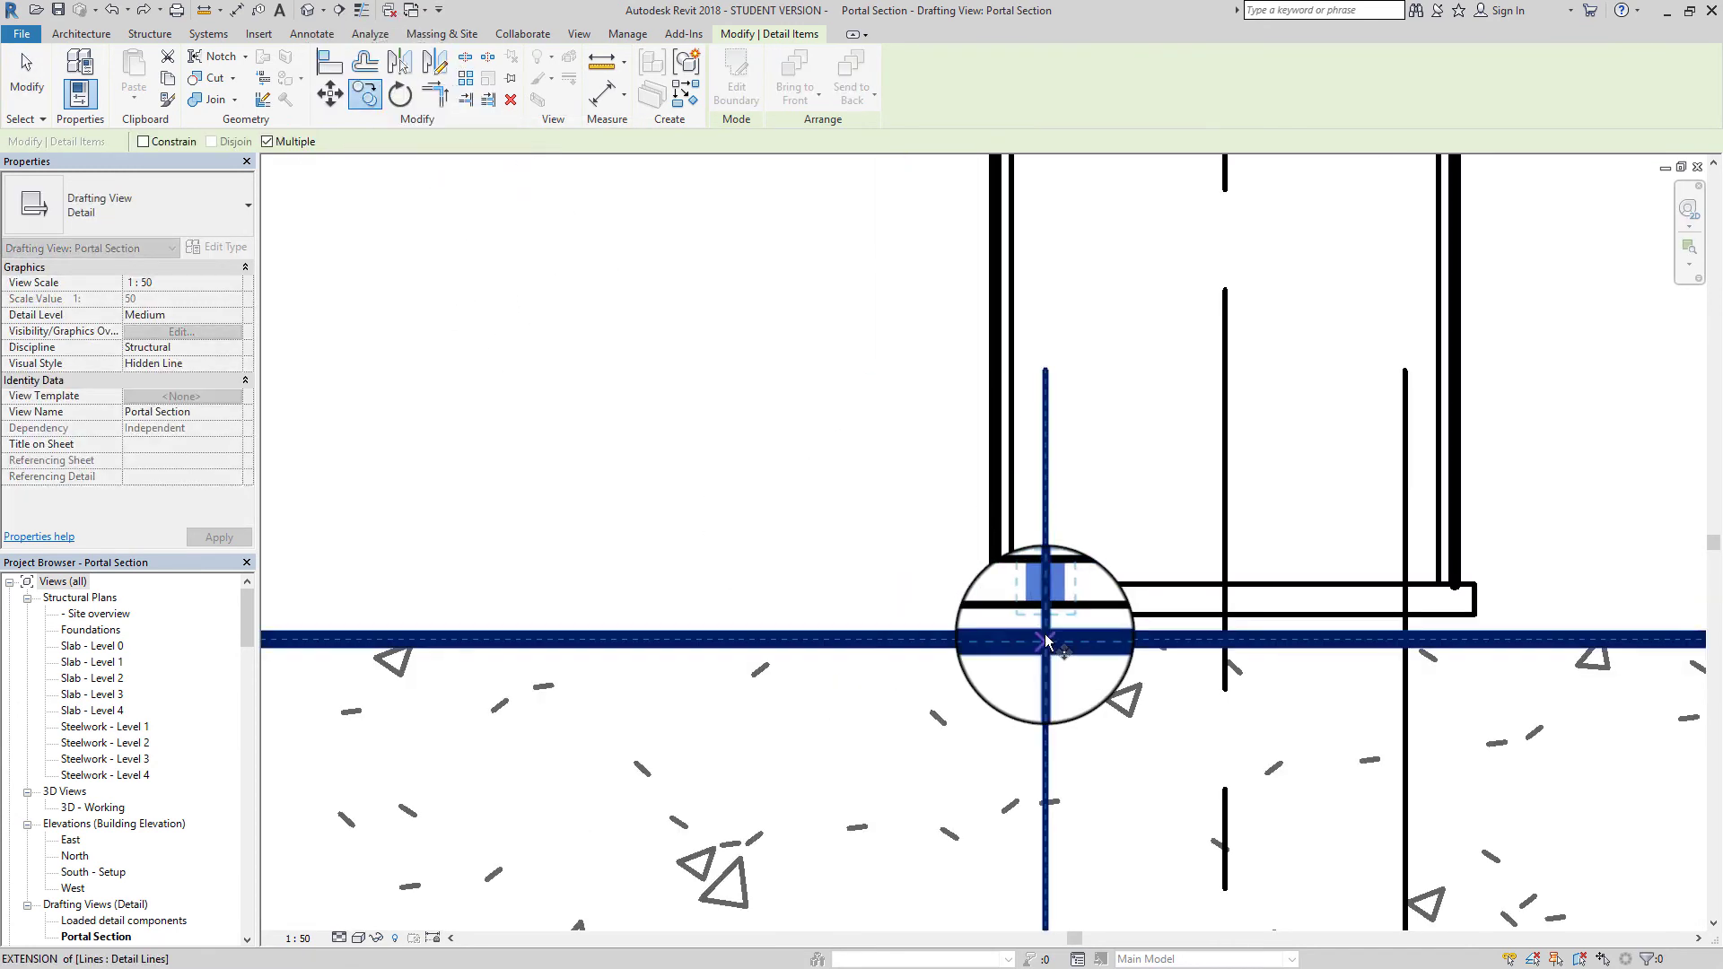
click(1045, 588)
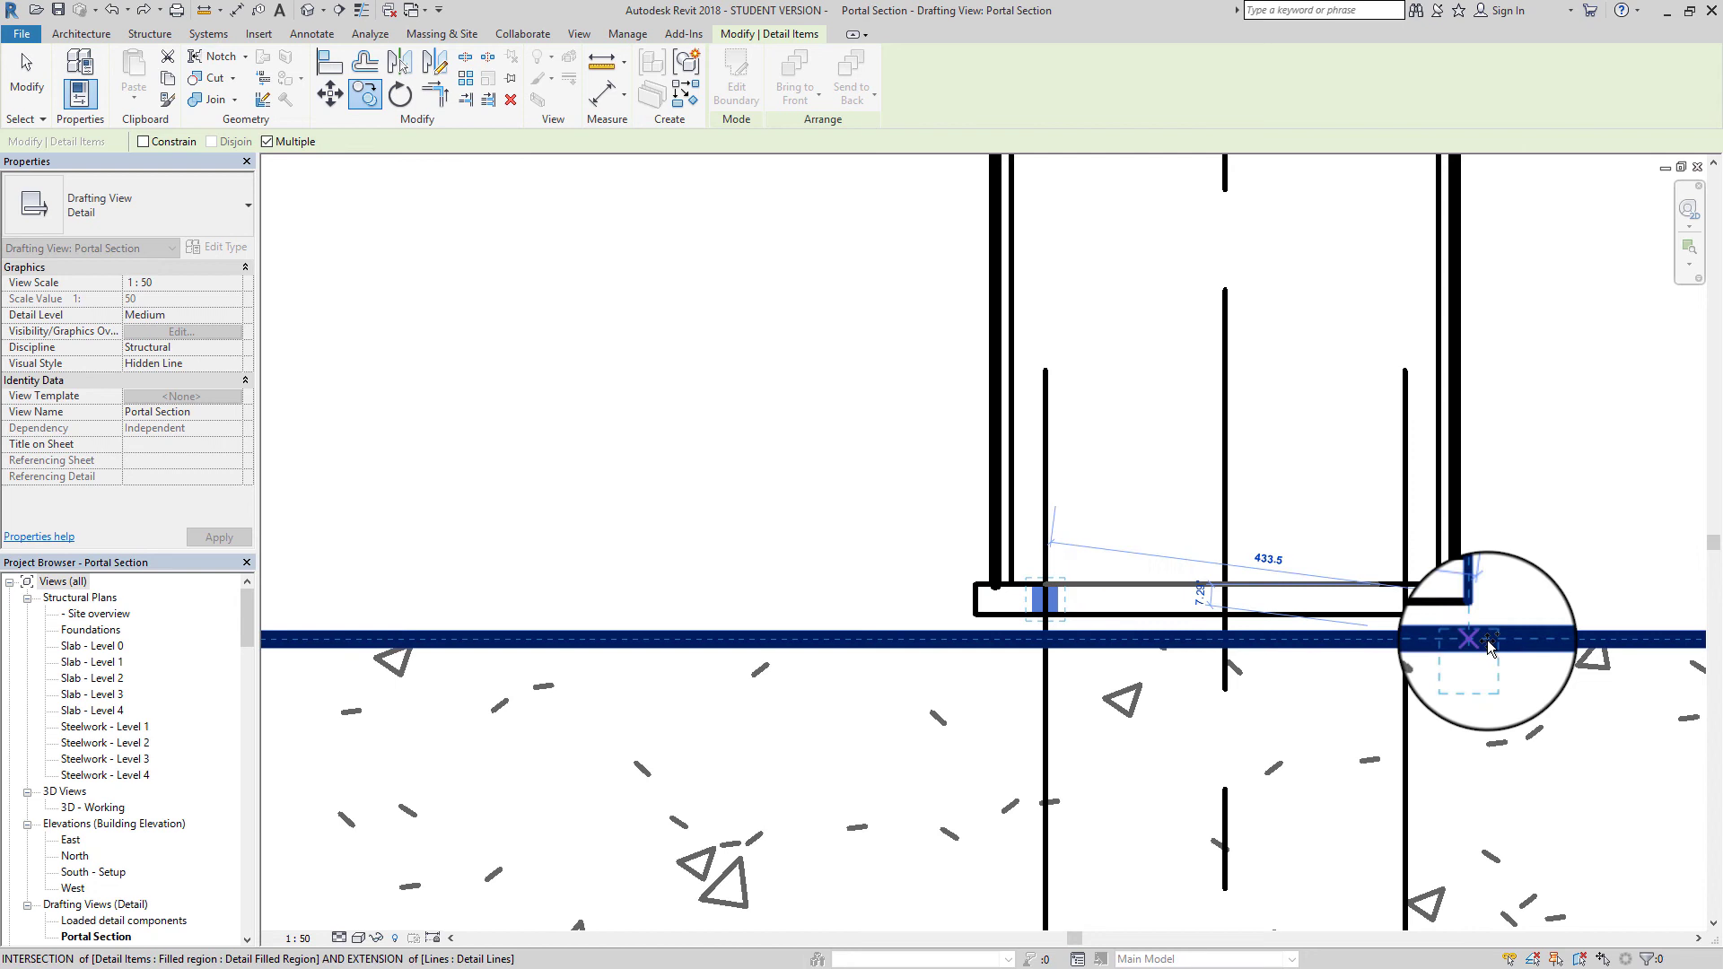
click(1411, 594)
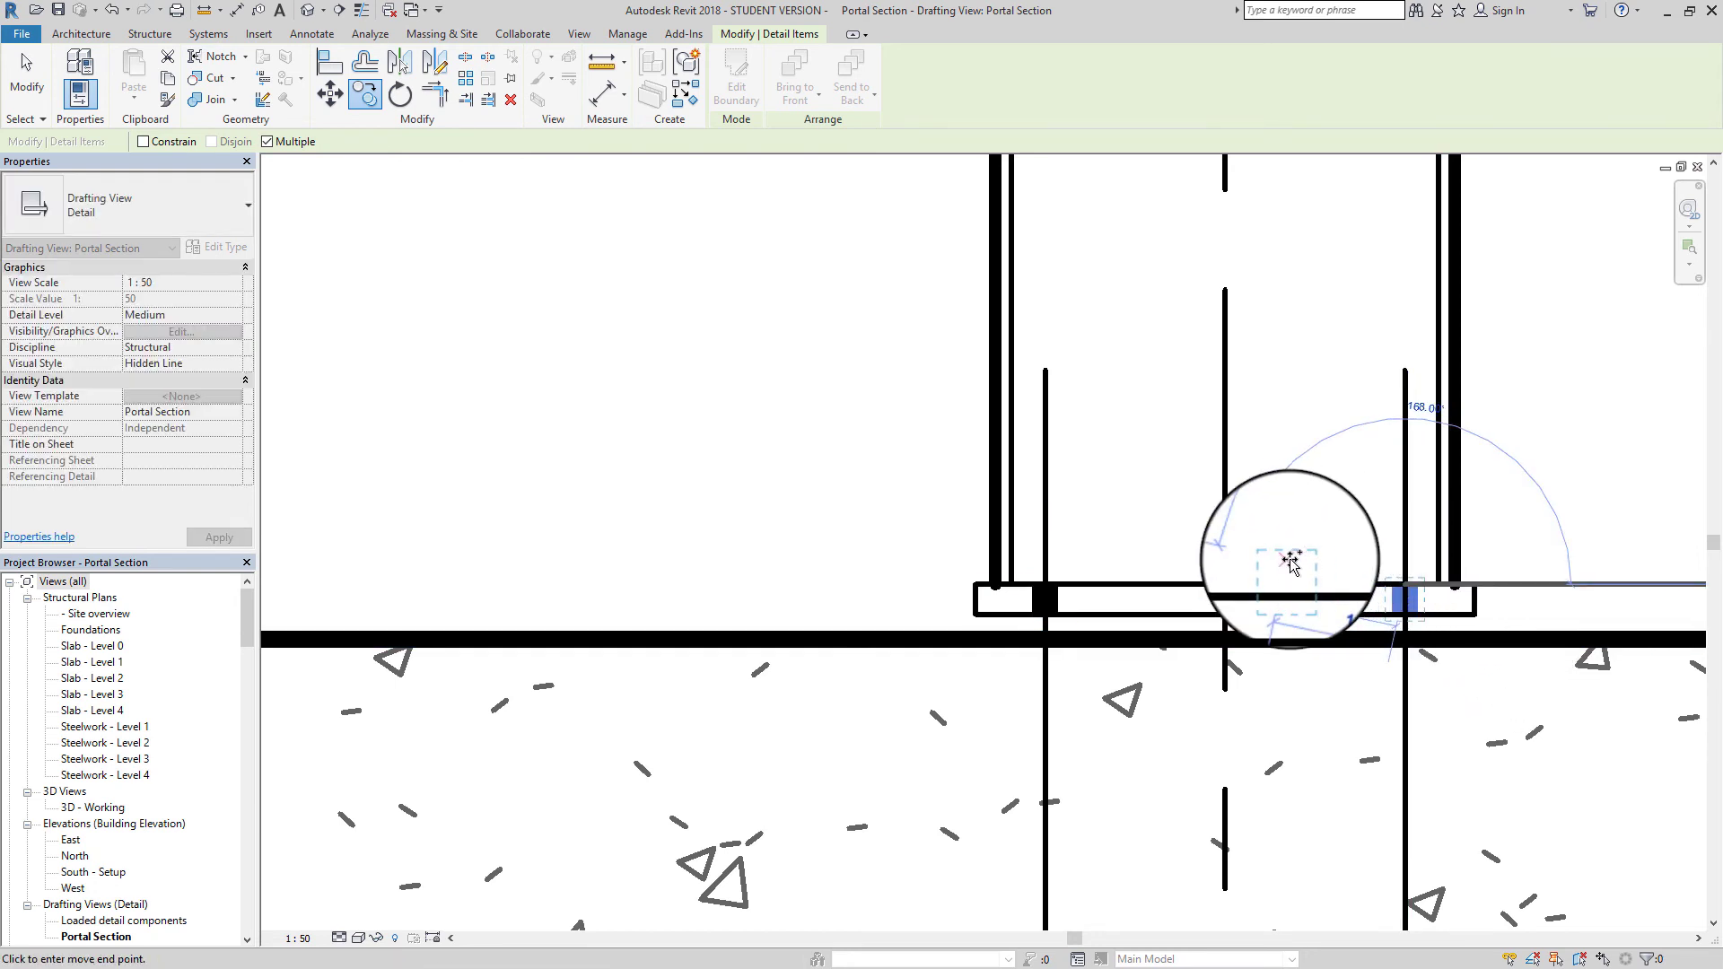
scroll(1298, 570, down, 2)
mouse_move(1273, 524)
middle_down()
mouse_move(1156, 535)
mouse_move(1127, 556)
middle_up()
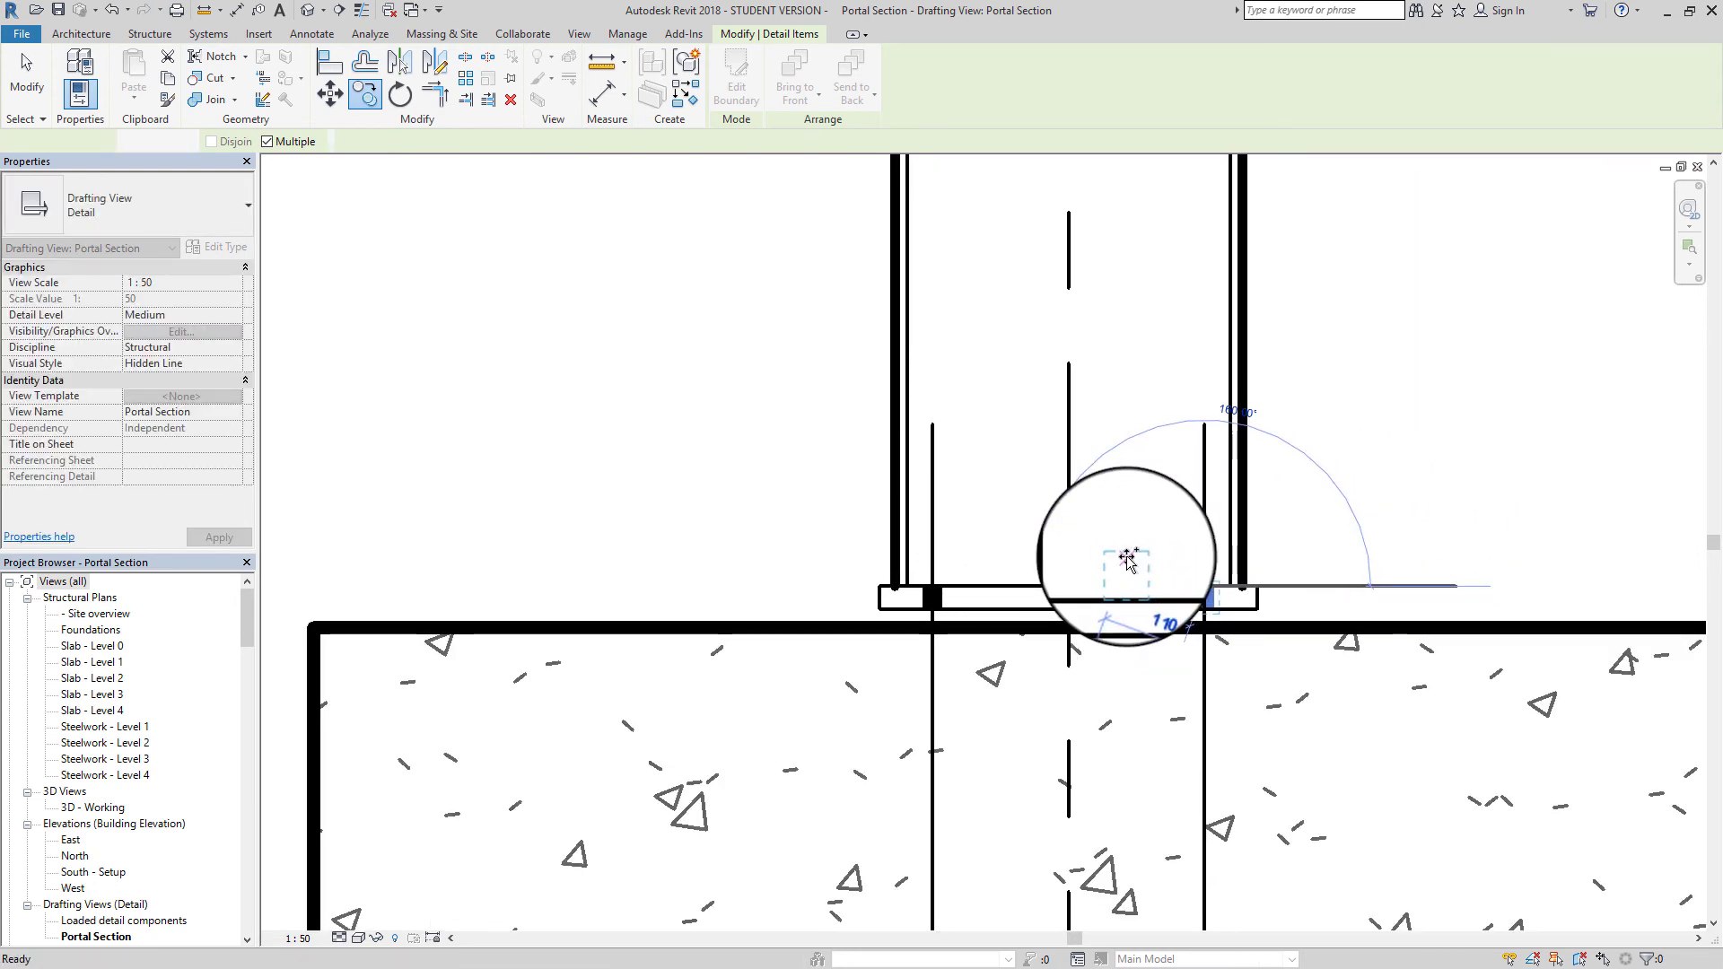
key(Escape)
key(Escape)
scroll(1328, 557, down, 5)
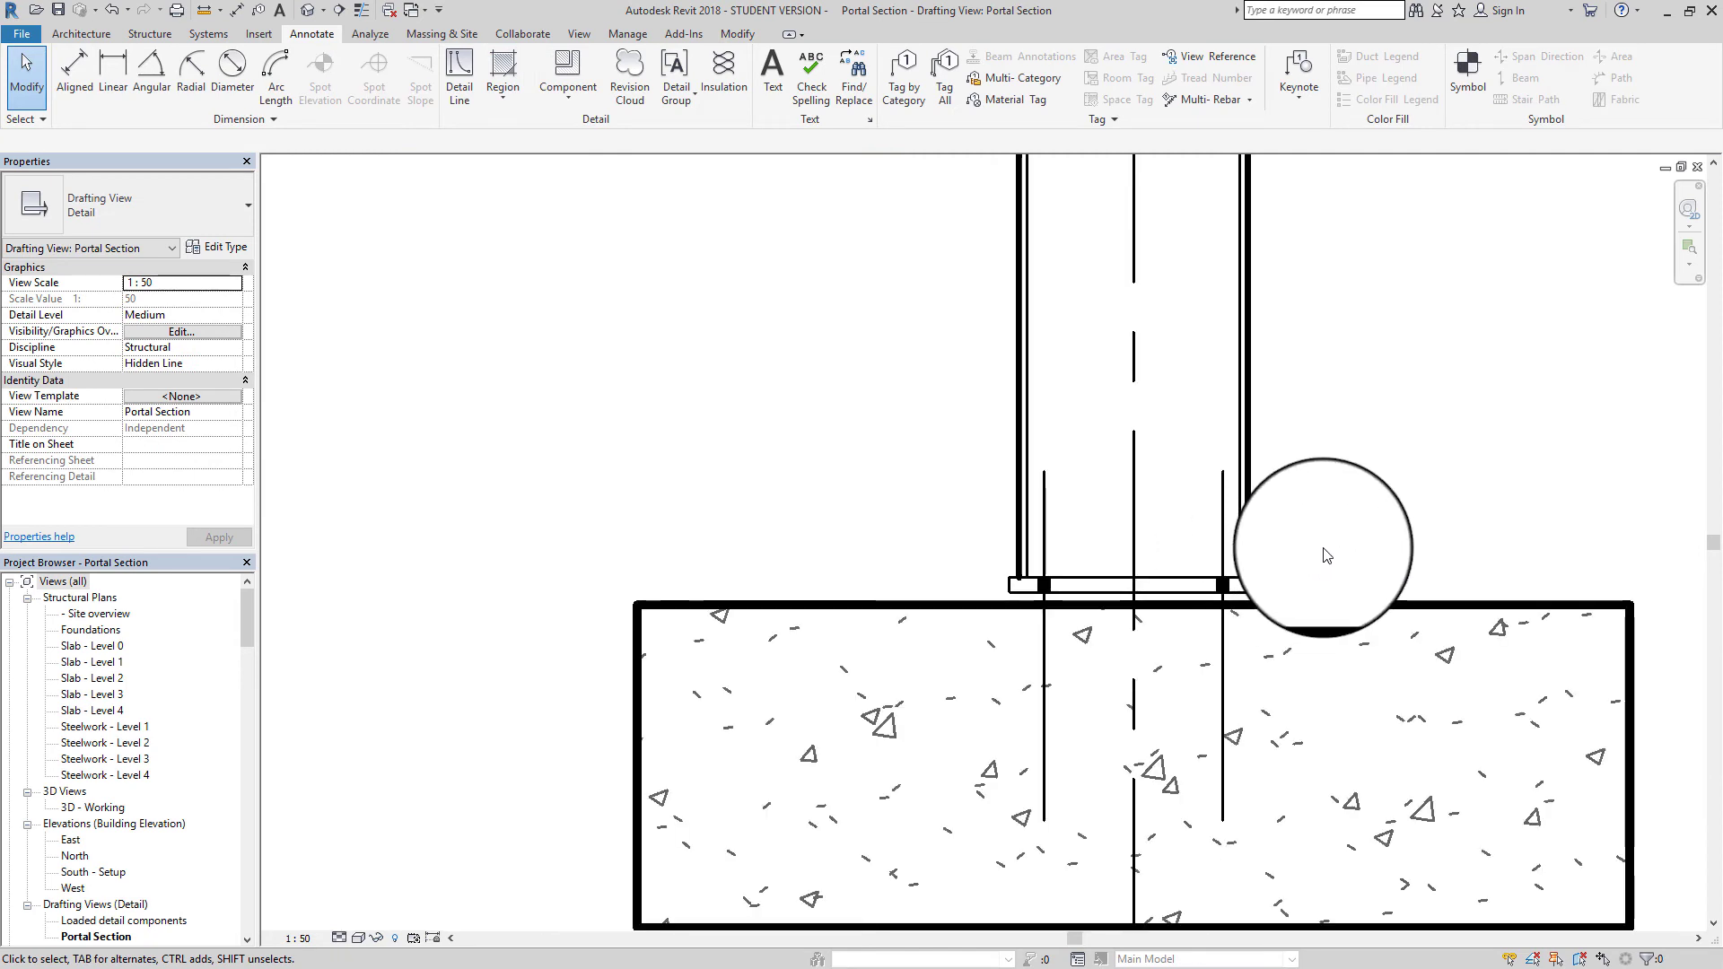
middle_drag(1329, 551, 961, 589)
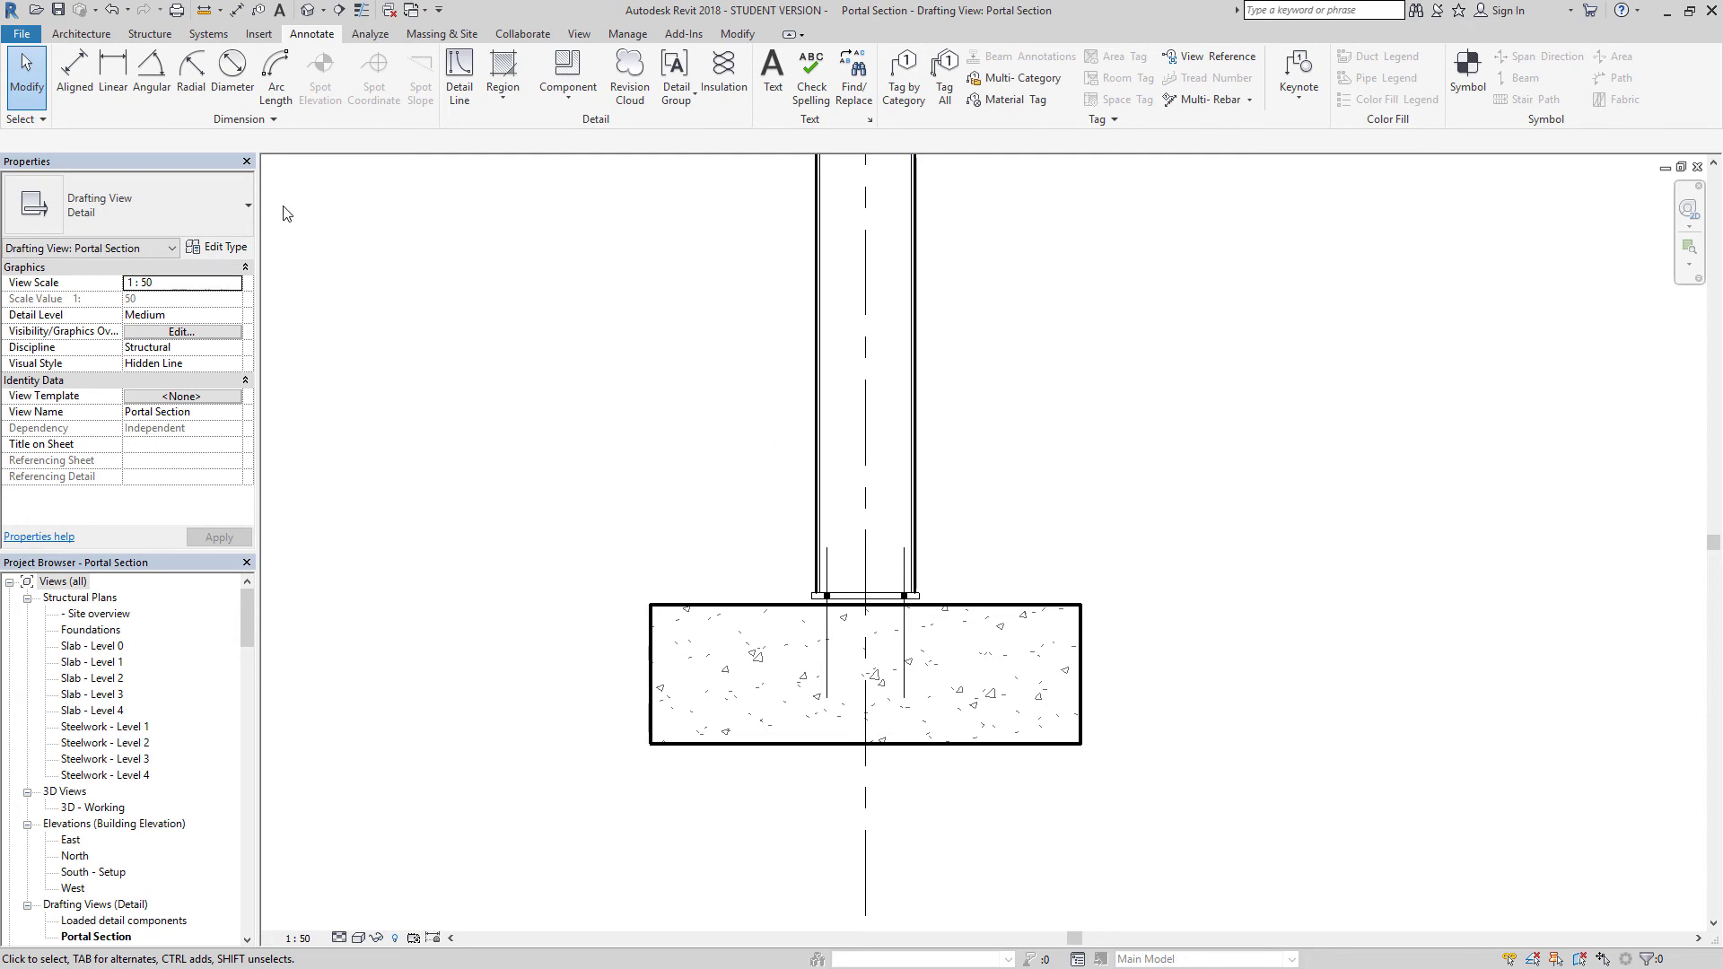
click(59, 11)
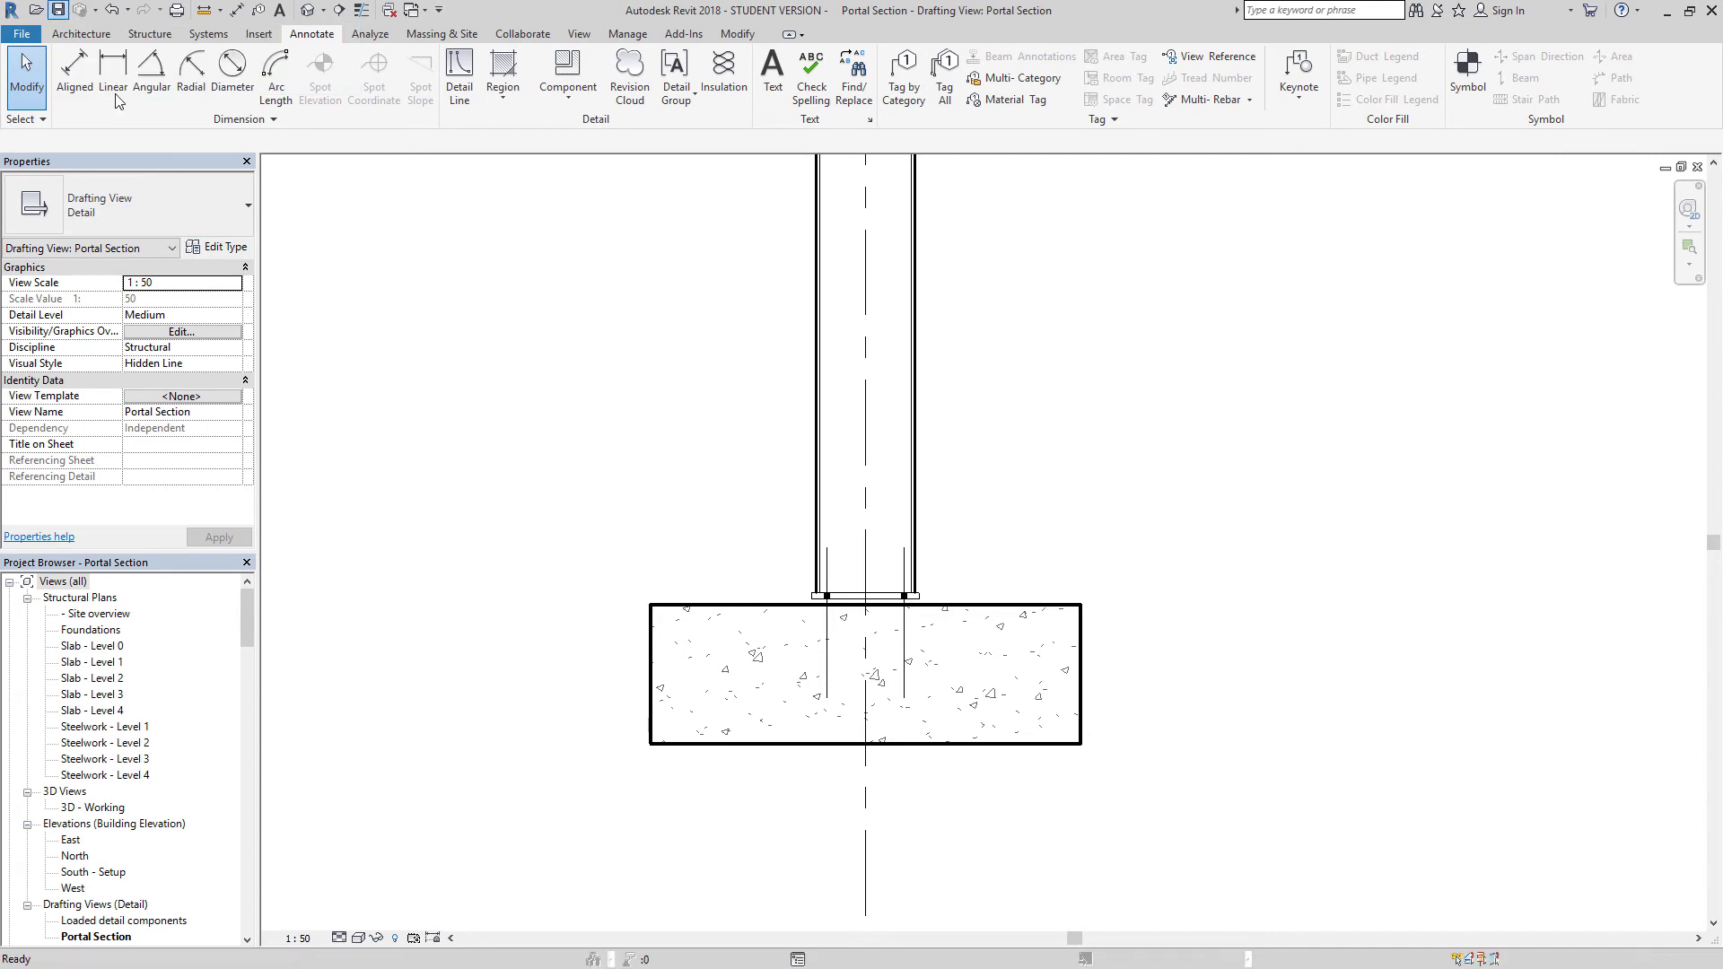
Copy the column's vertical centreline horizontally 11592 mm to the right, at the upper end of the rafter
key(z)
key(r)
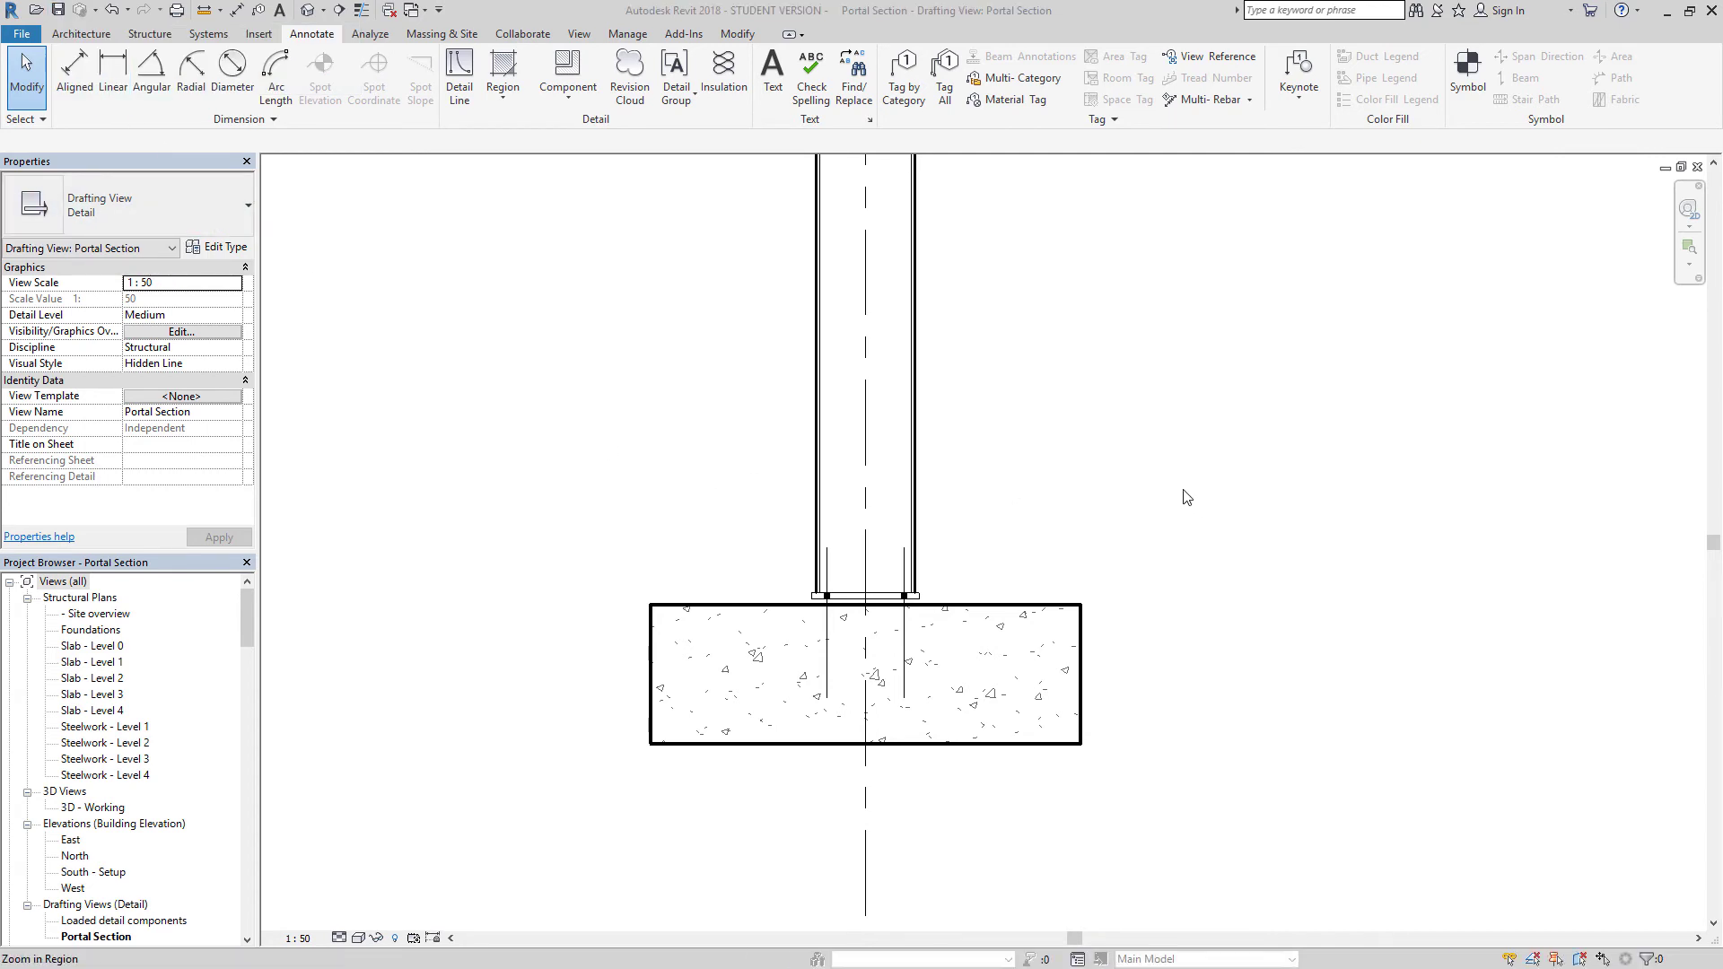
scroll(1187, 496, down, 8)
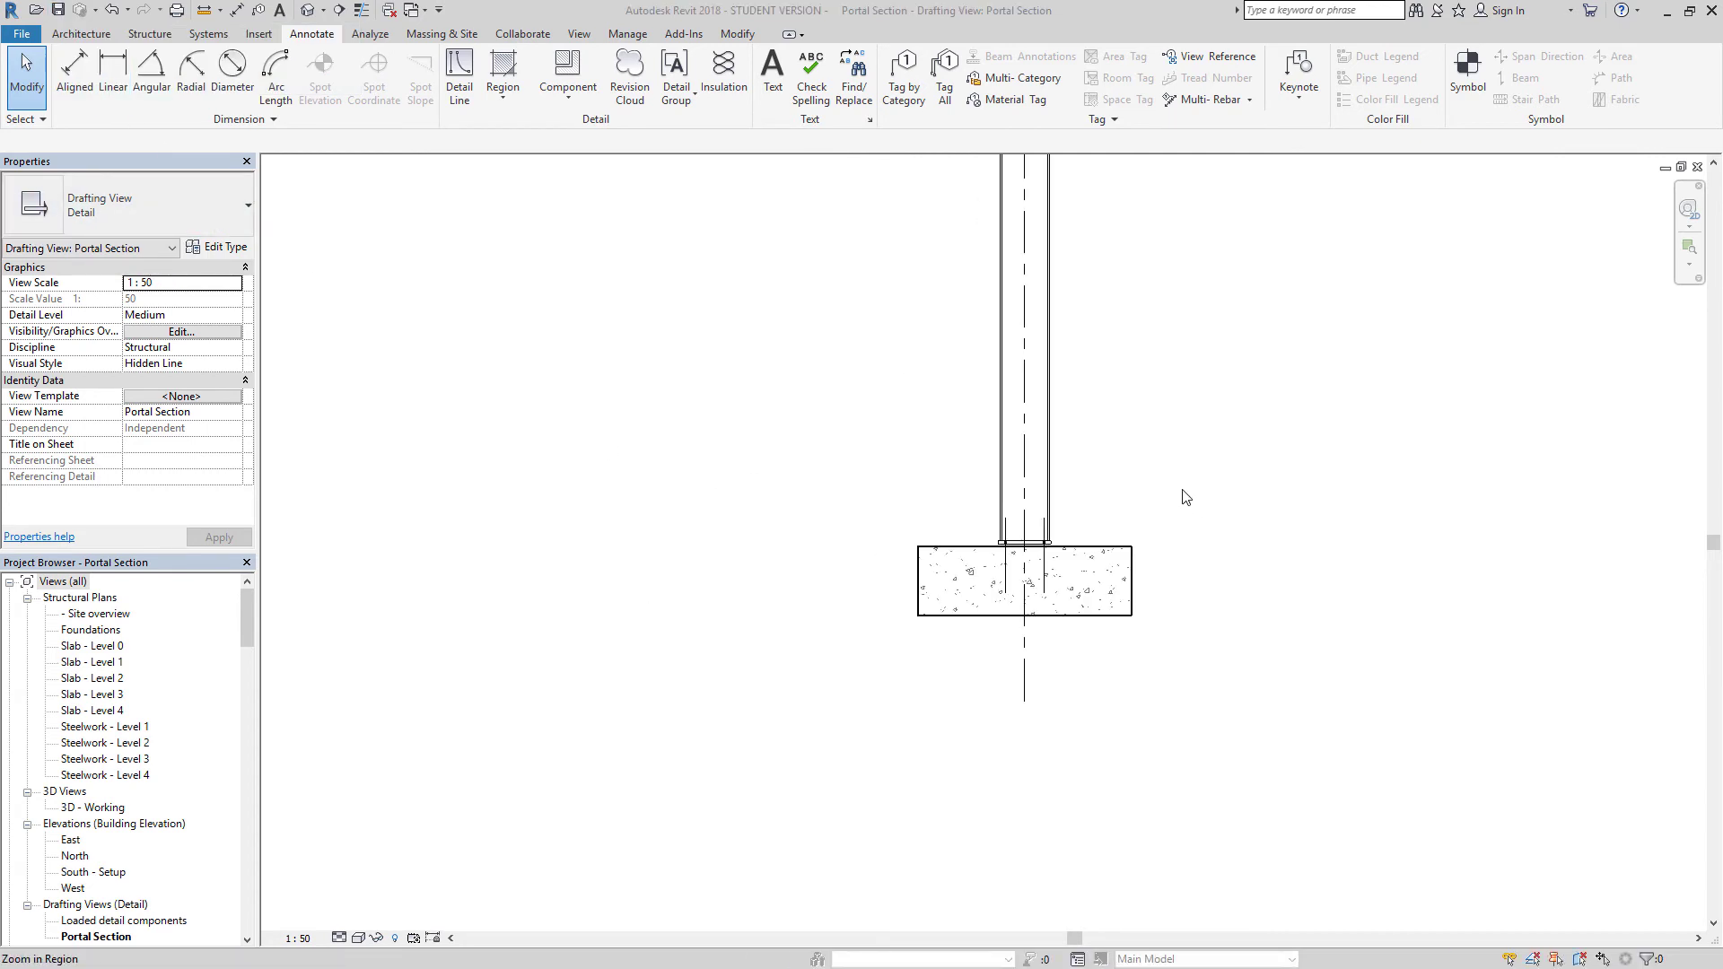
key(Escape)
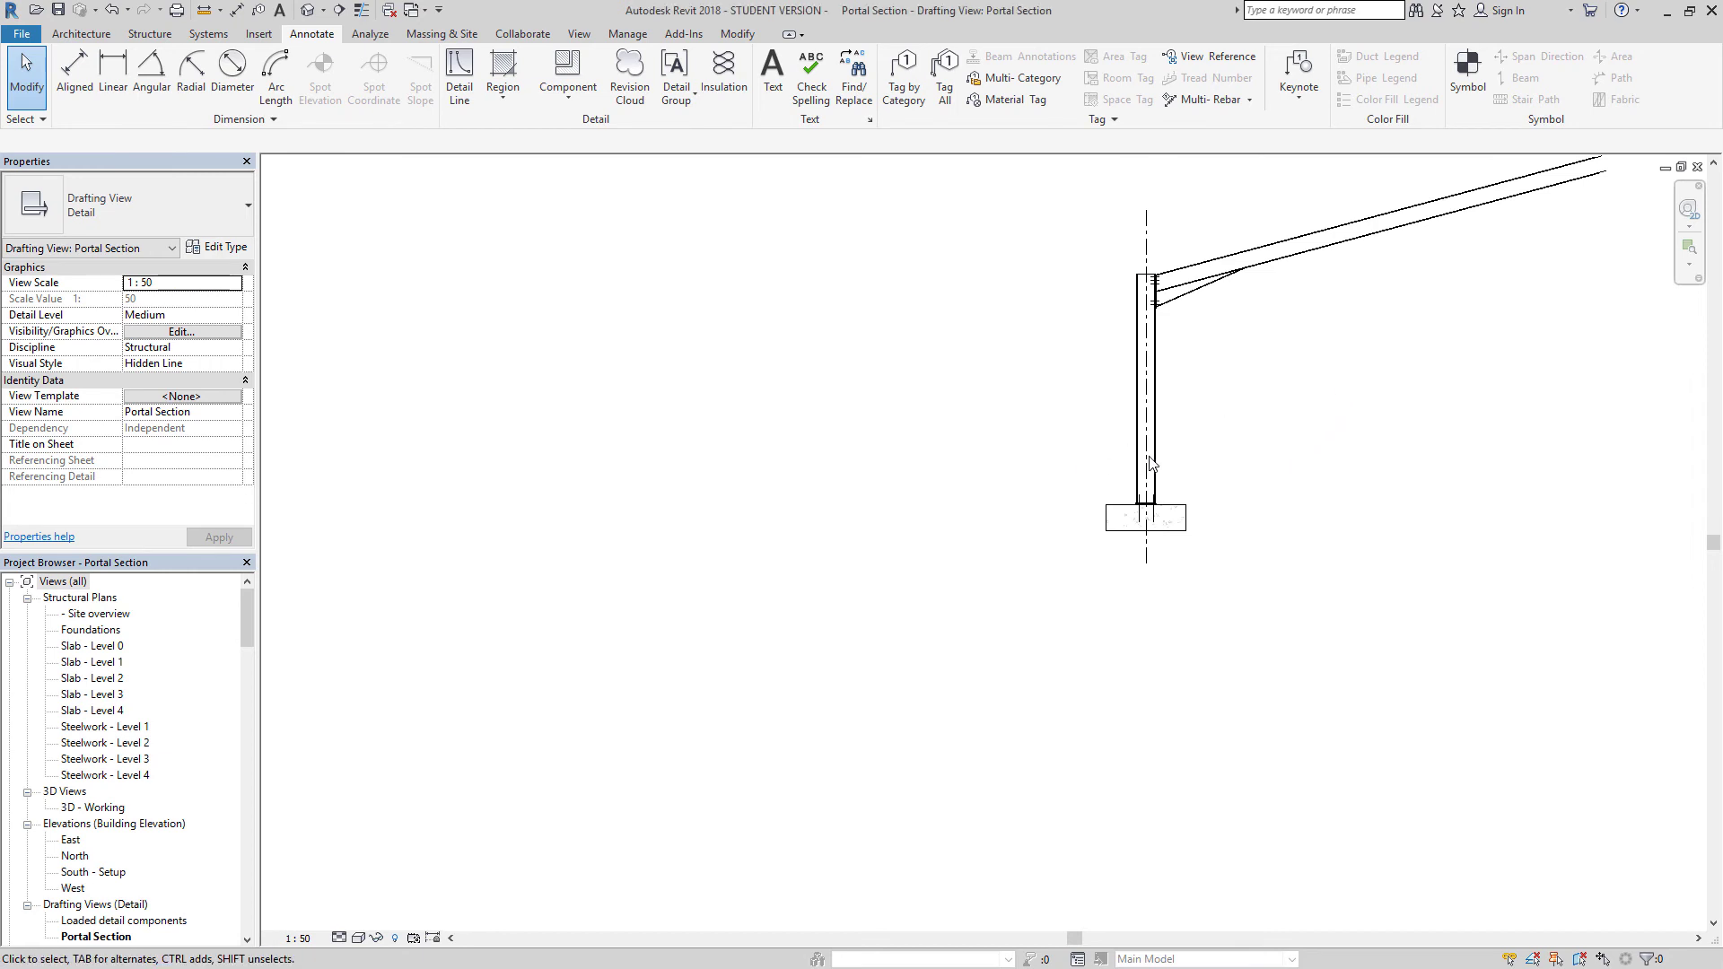
middle_drag(1230, 452, 745, 649)
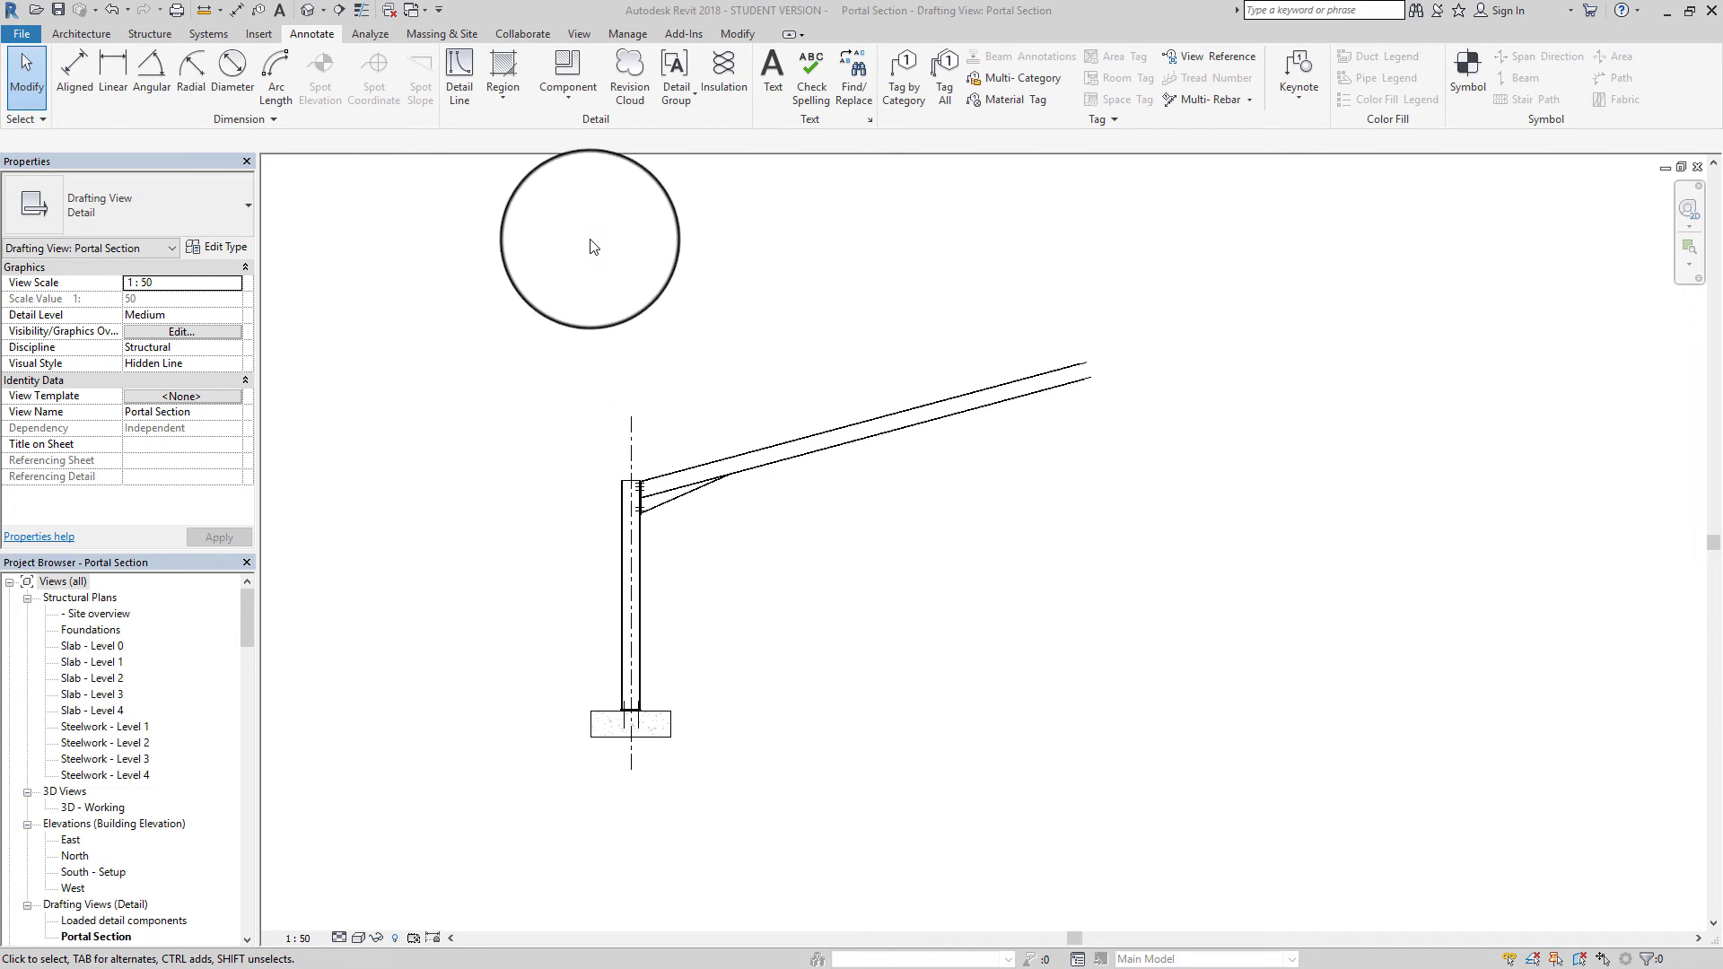
click(633, 437)
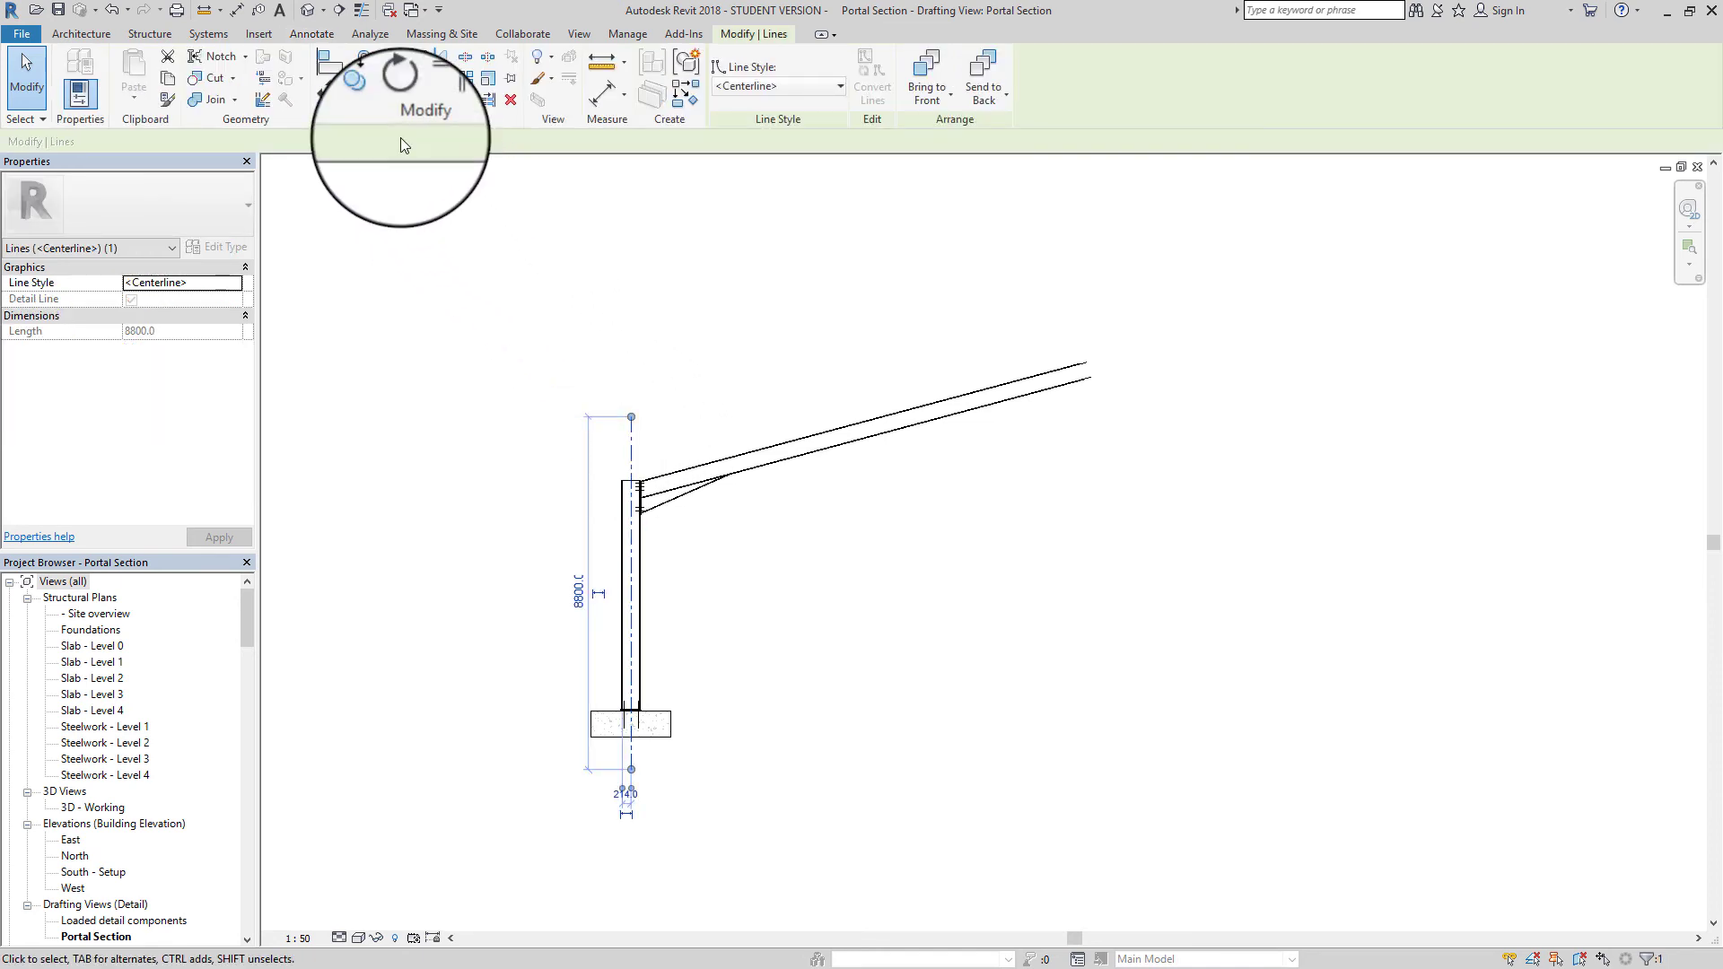
click(364, 93)
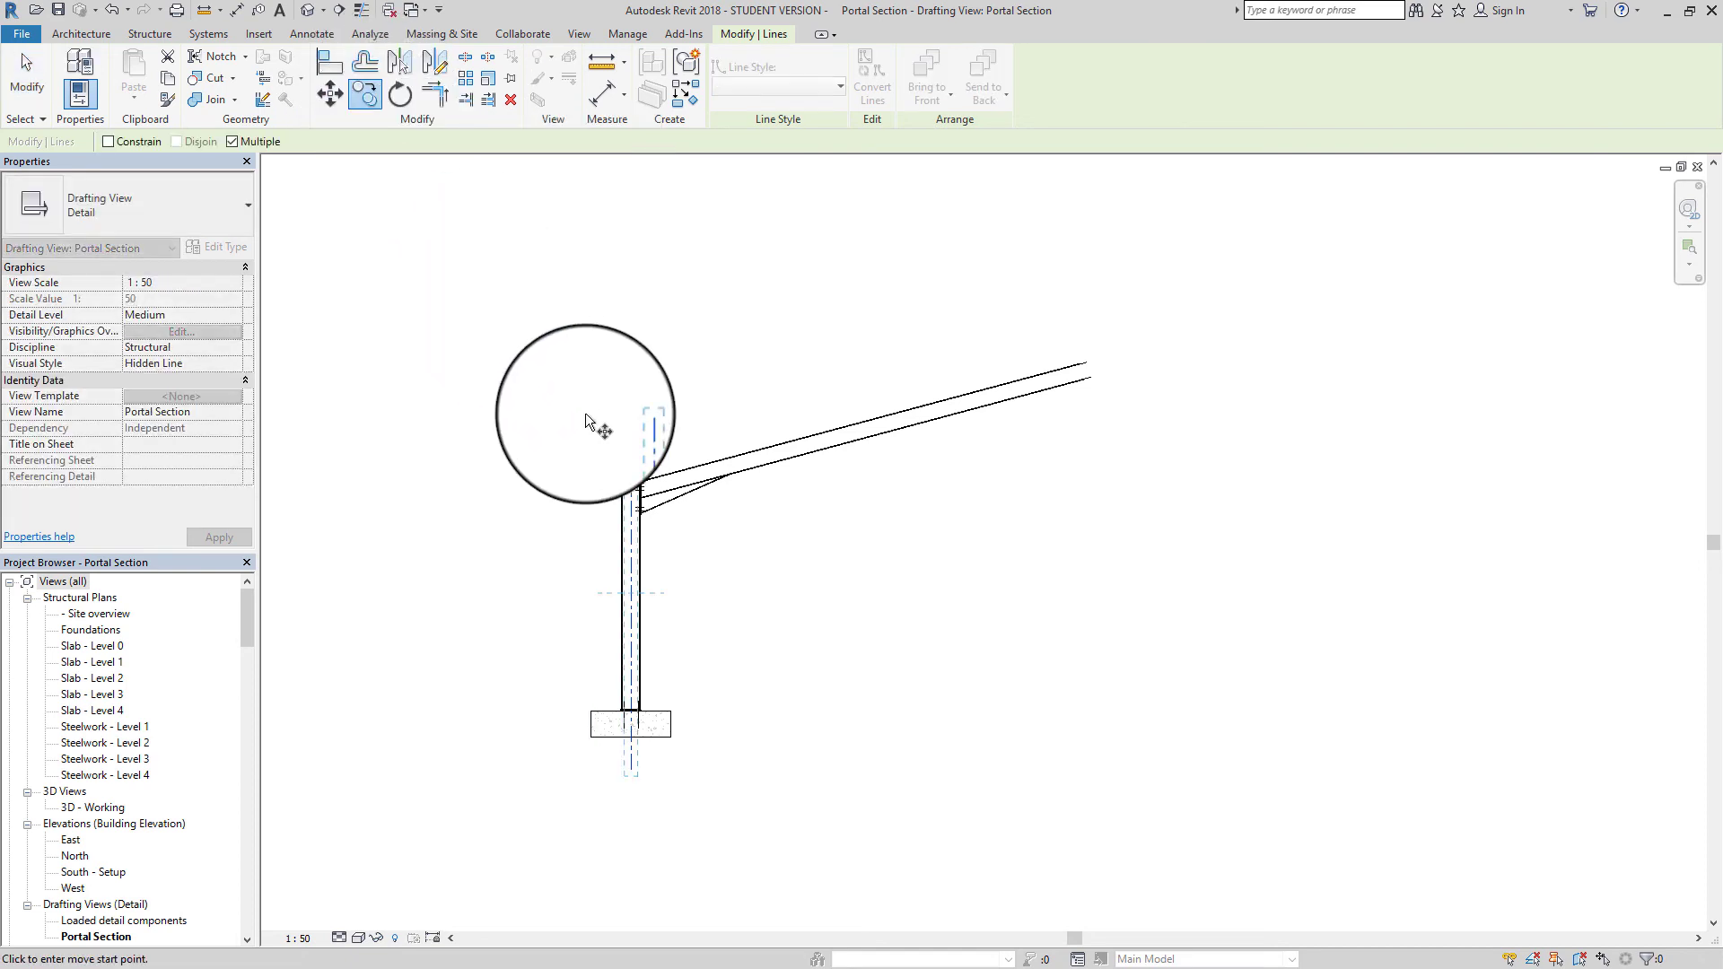
click(635, 427)
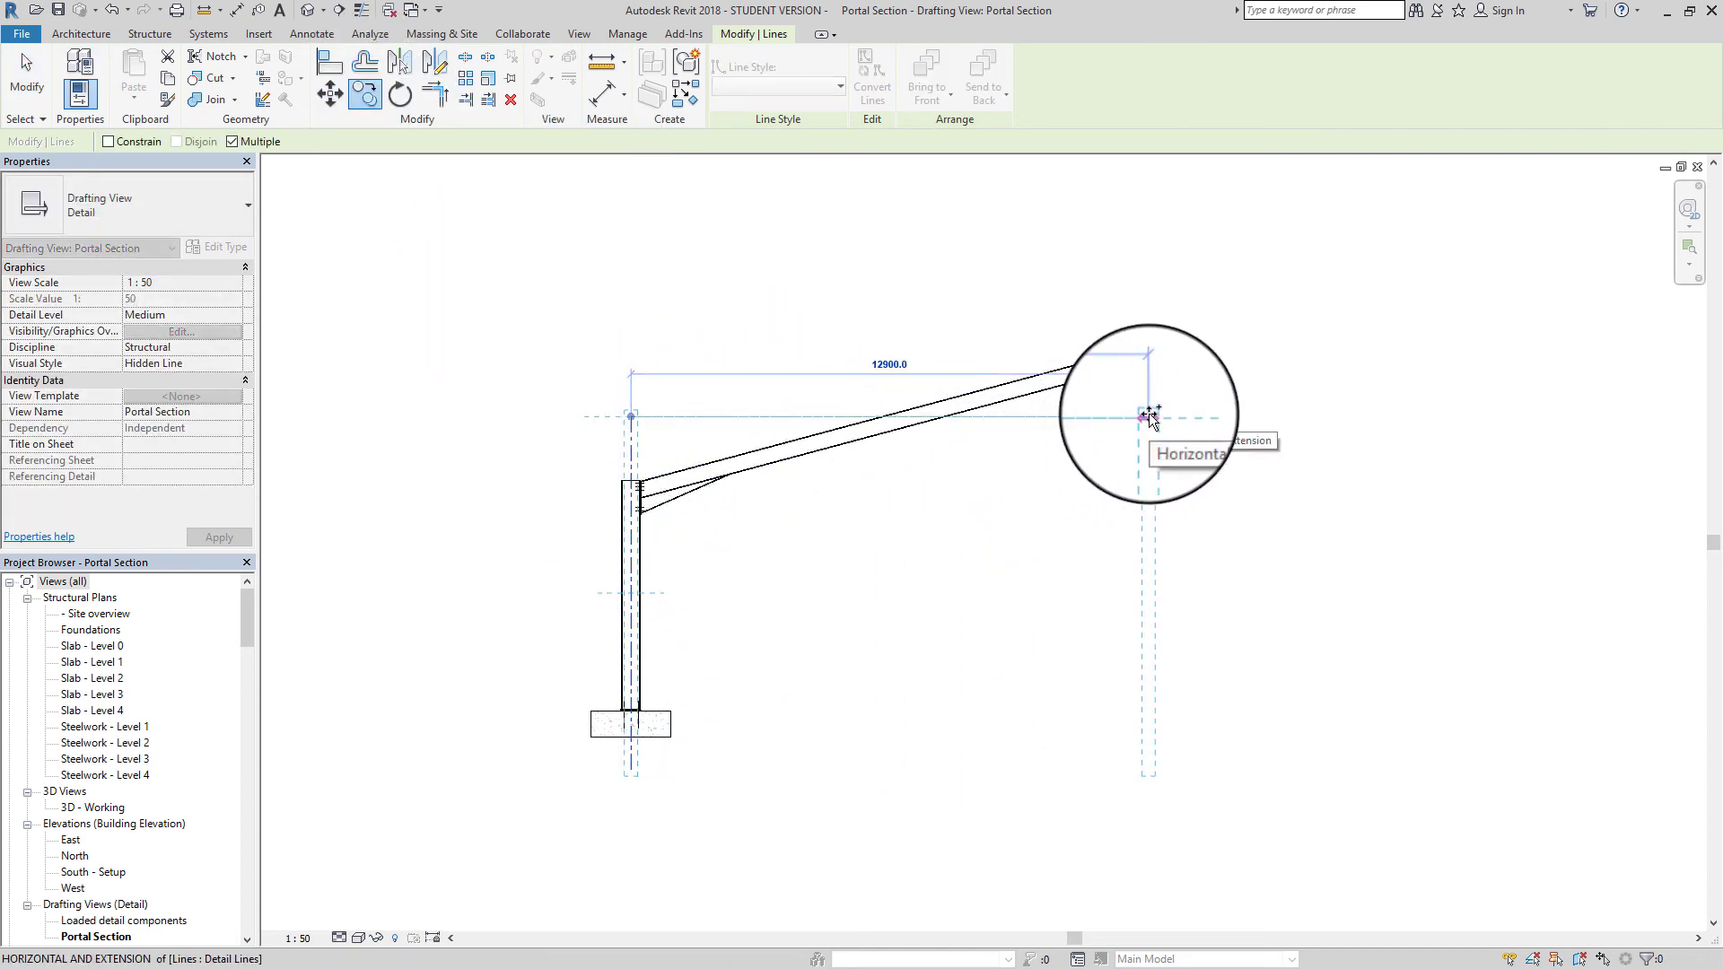
text(11592)
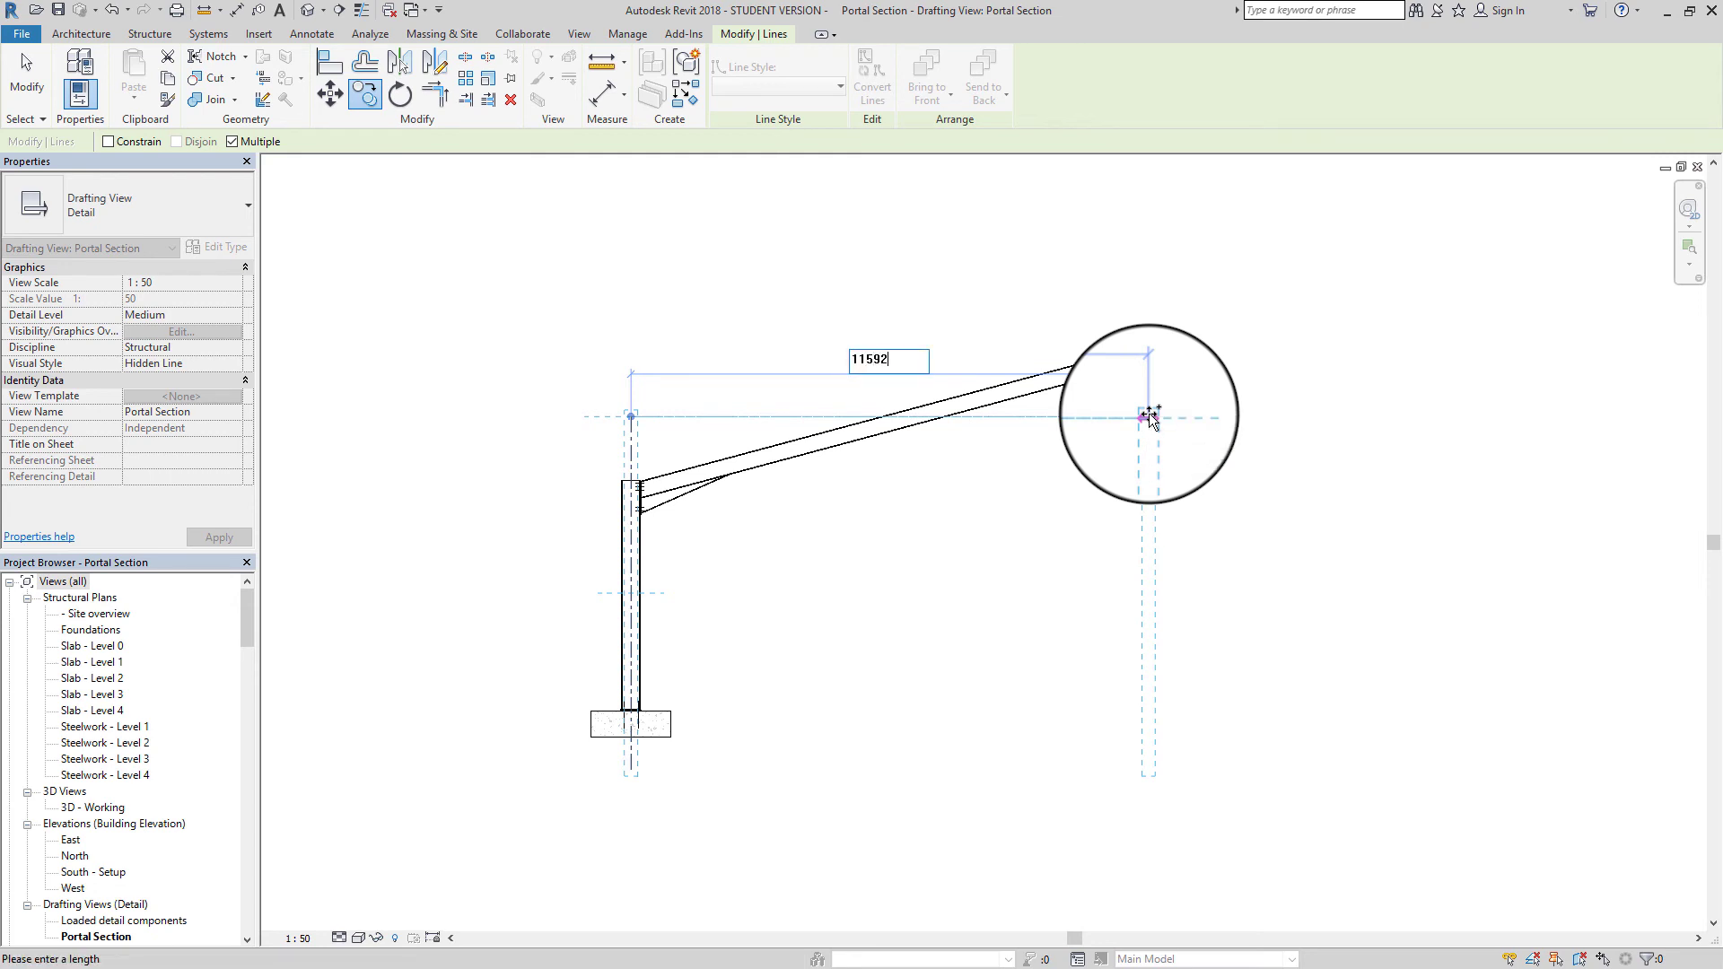
key(Return)
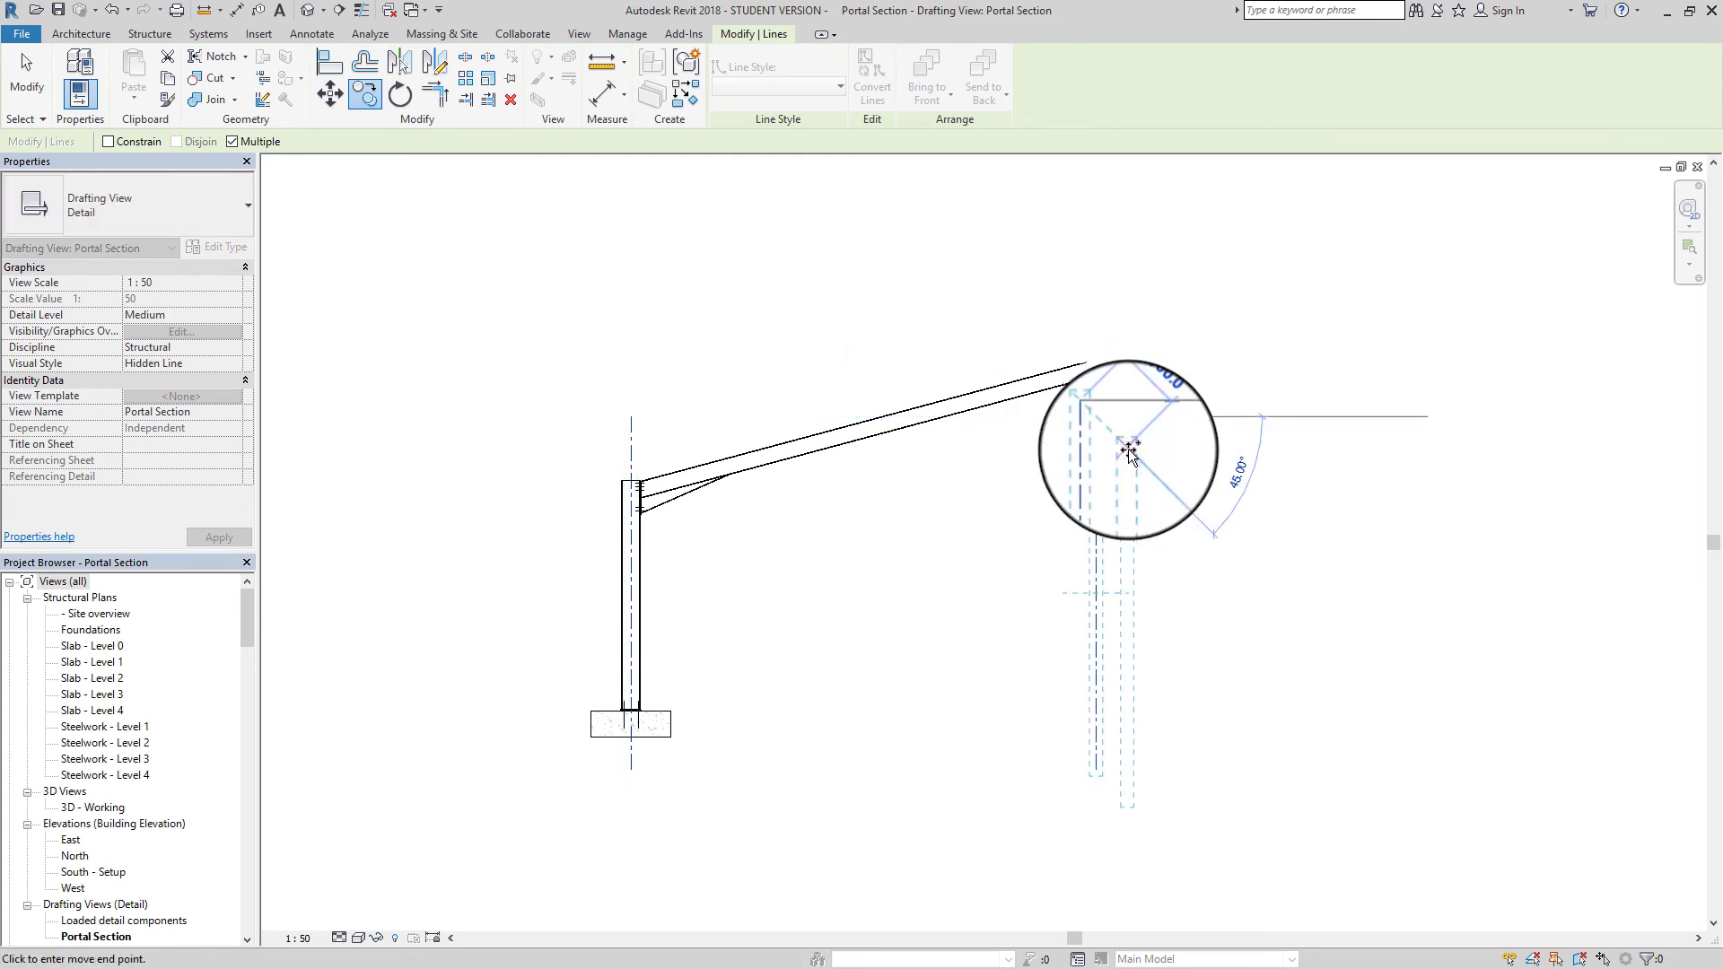
scroll(1117, 413, up, 3)
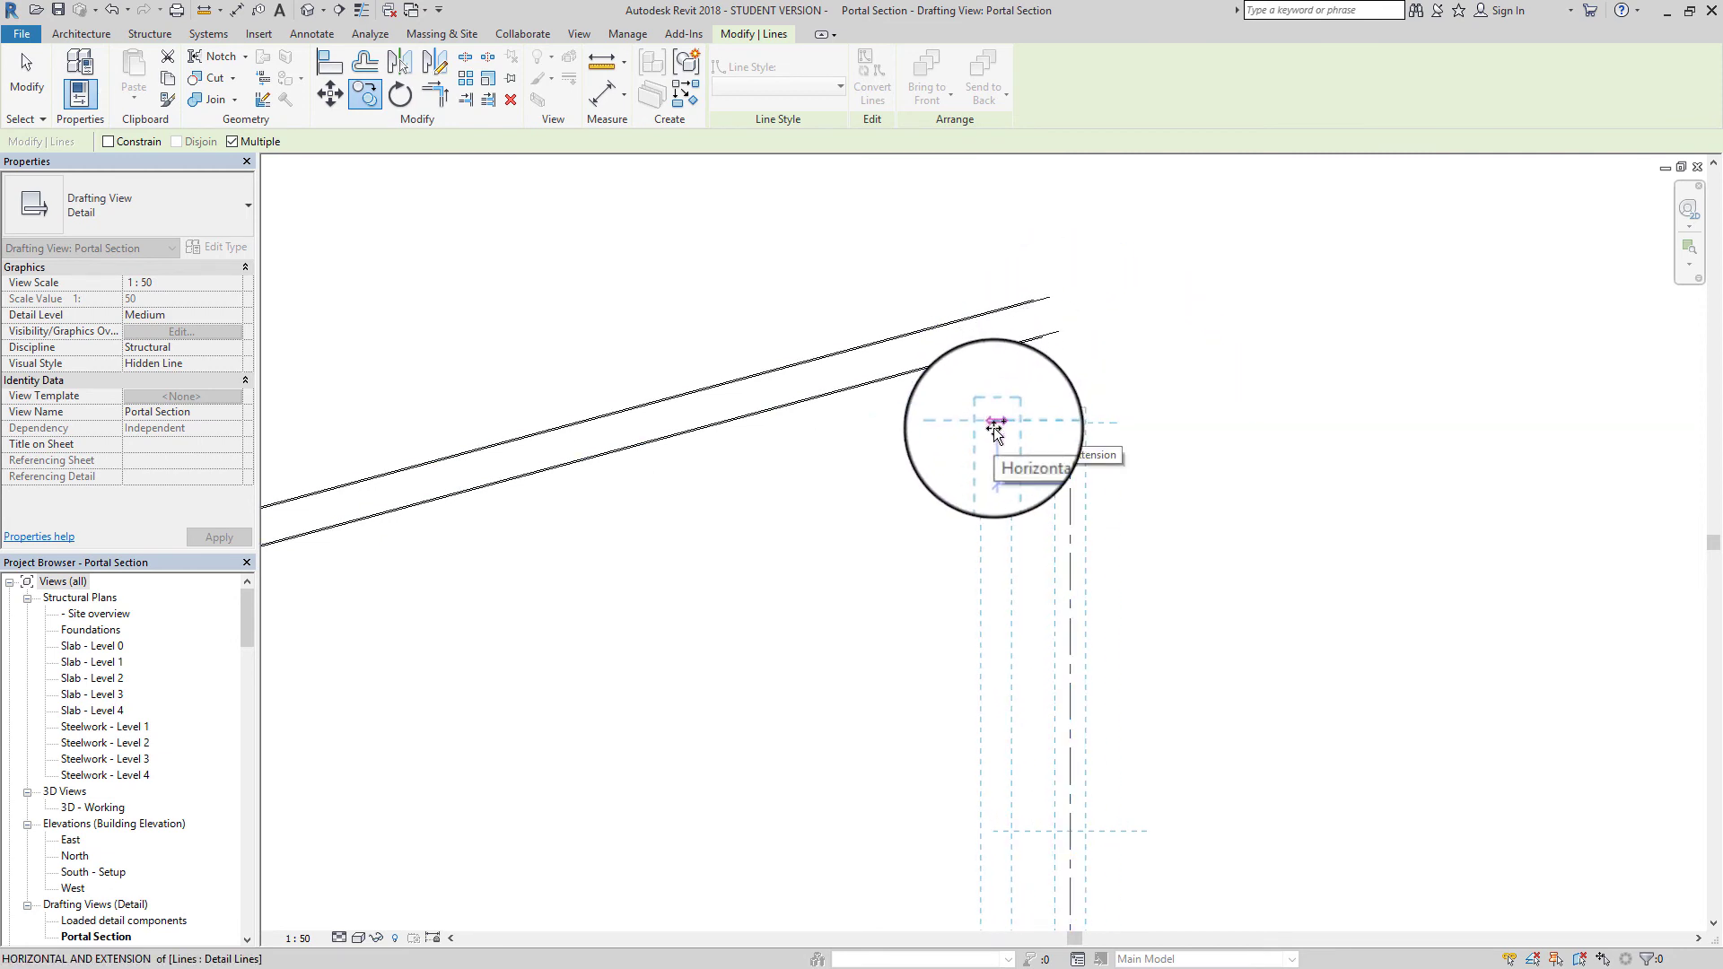
key(Escape)
key(Escape)
Stretch the copied centreline upward past the rafter to a total length of about 11200 mm
click(1075, 459)
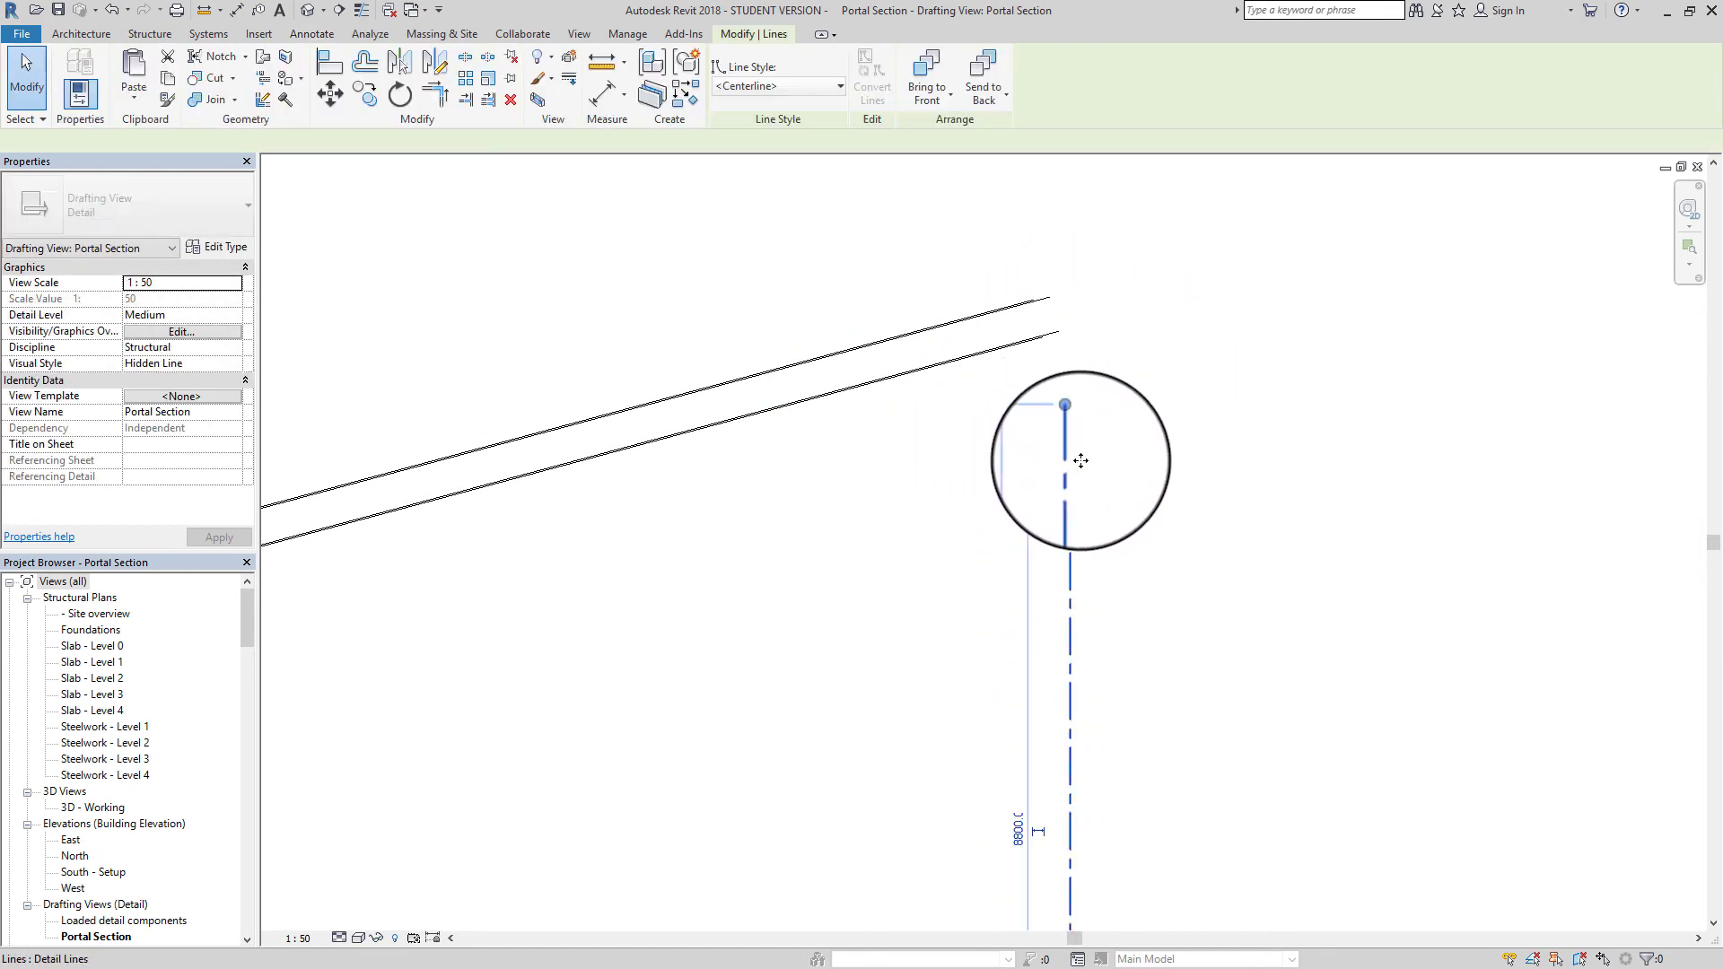
key(d)
key(l)
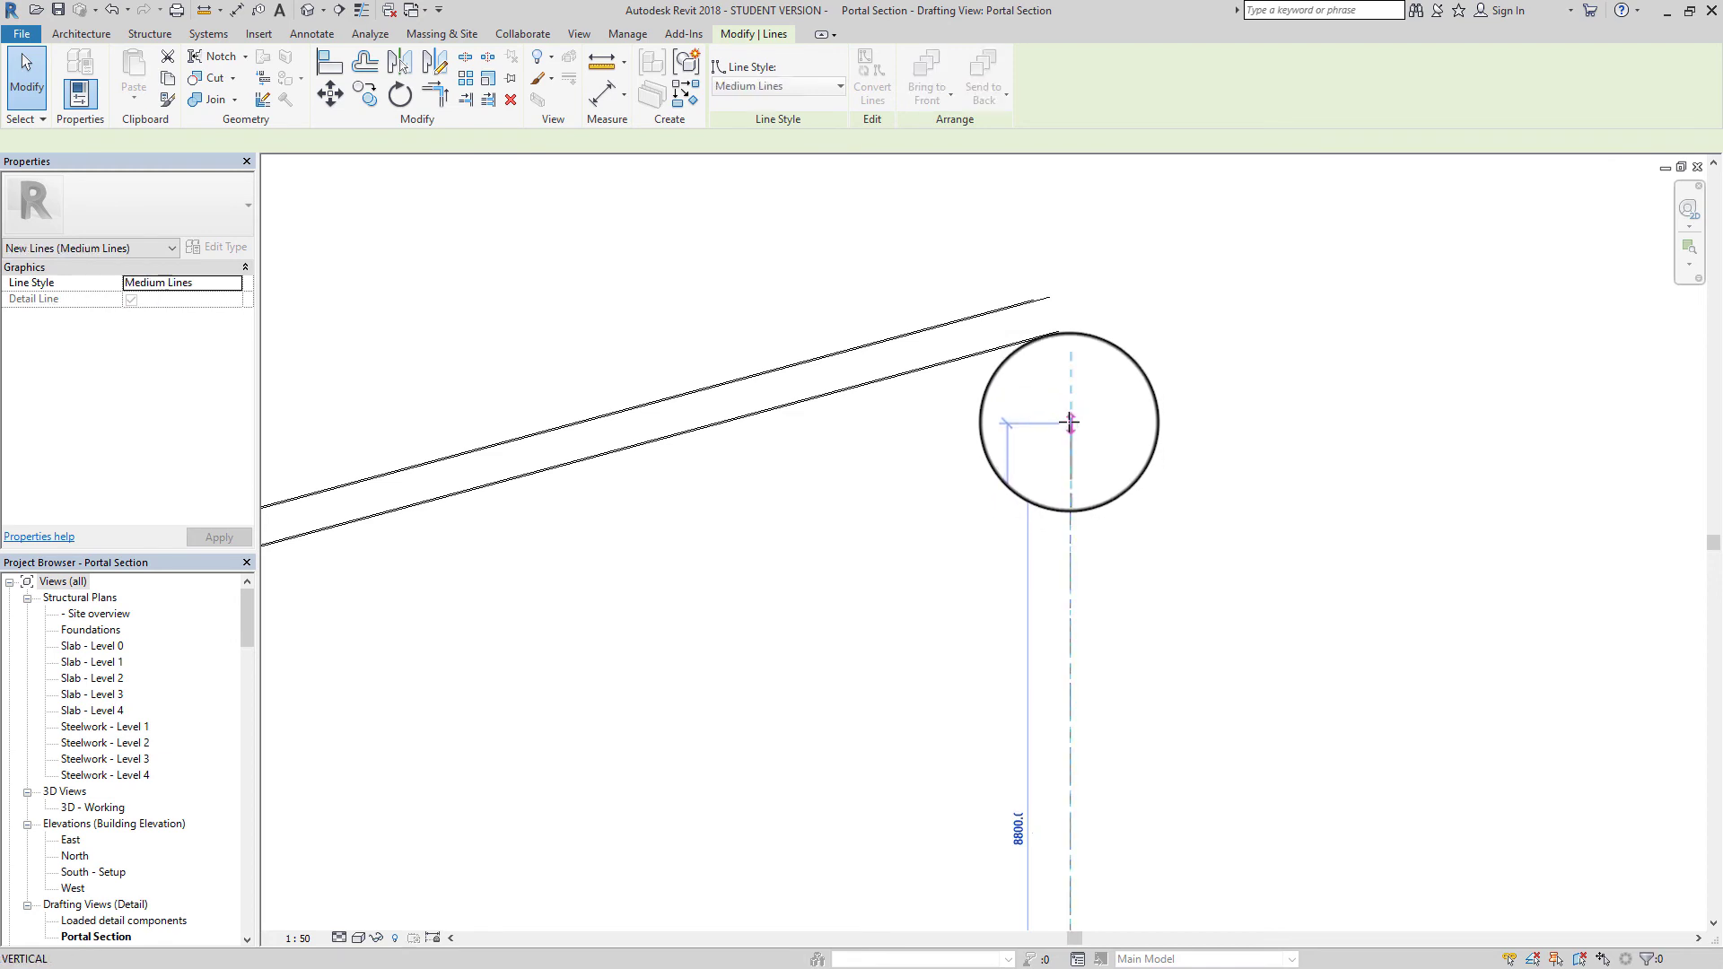
click(1062, 197)
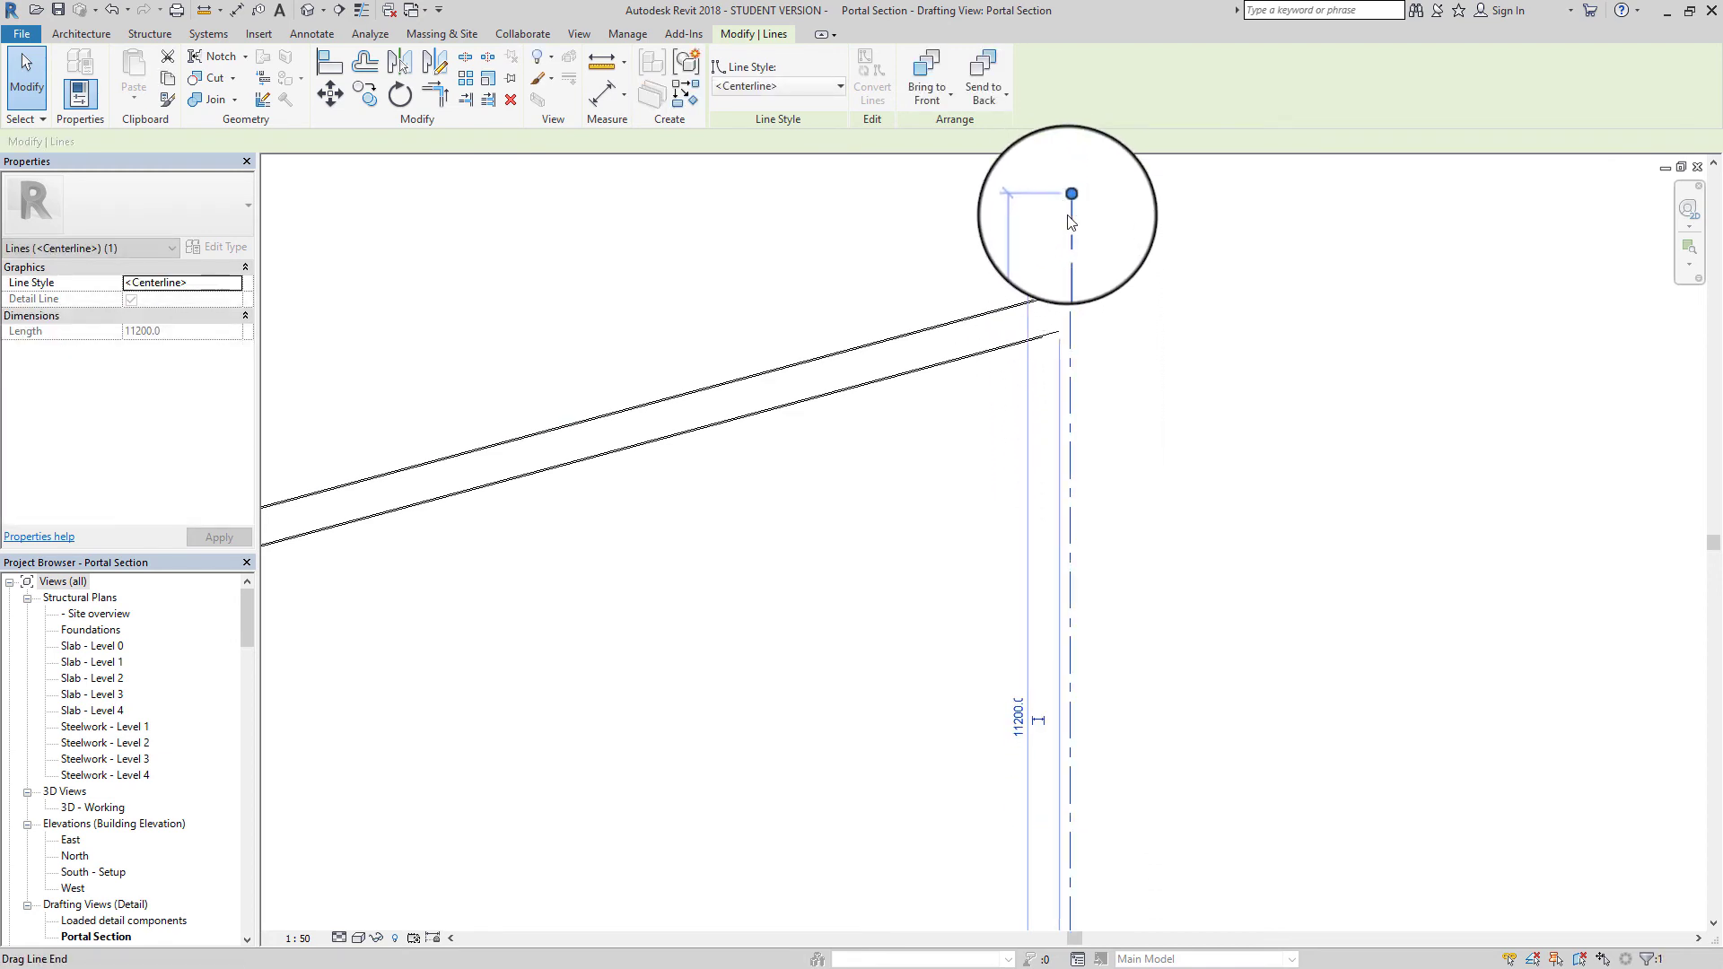
key(Escape)
key(Escape)
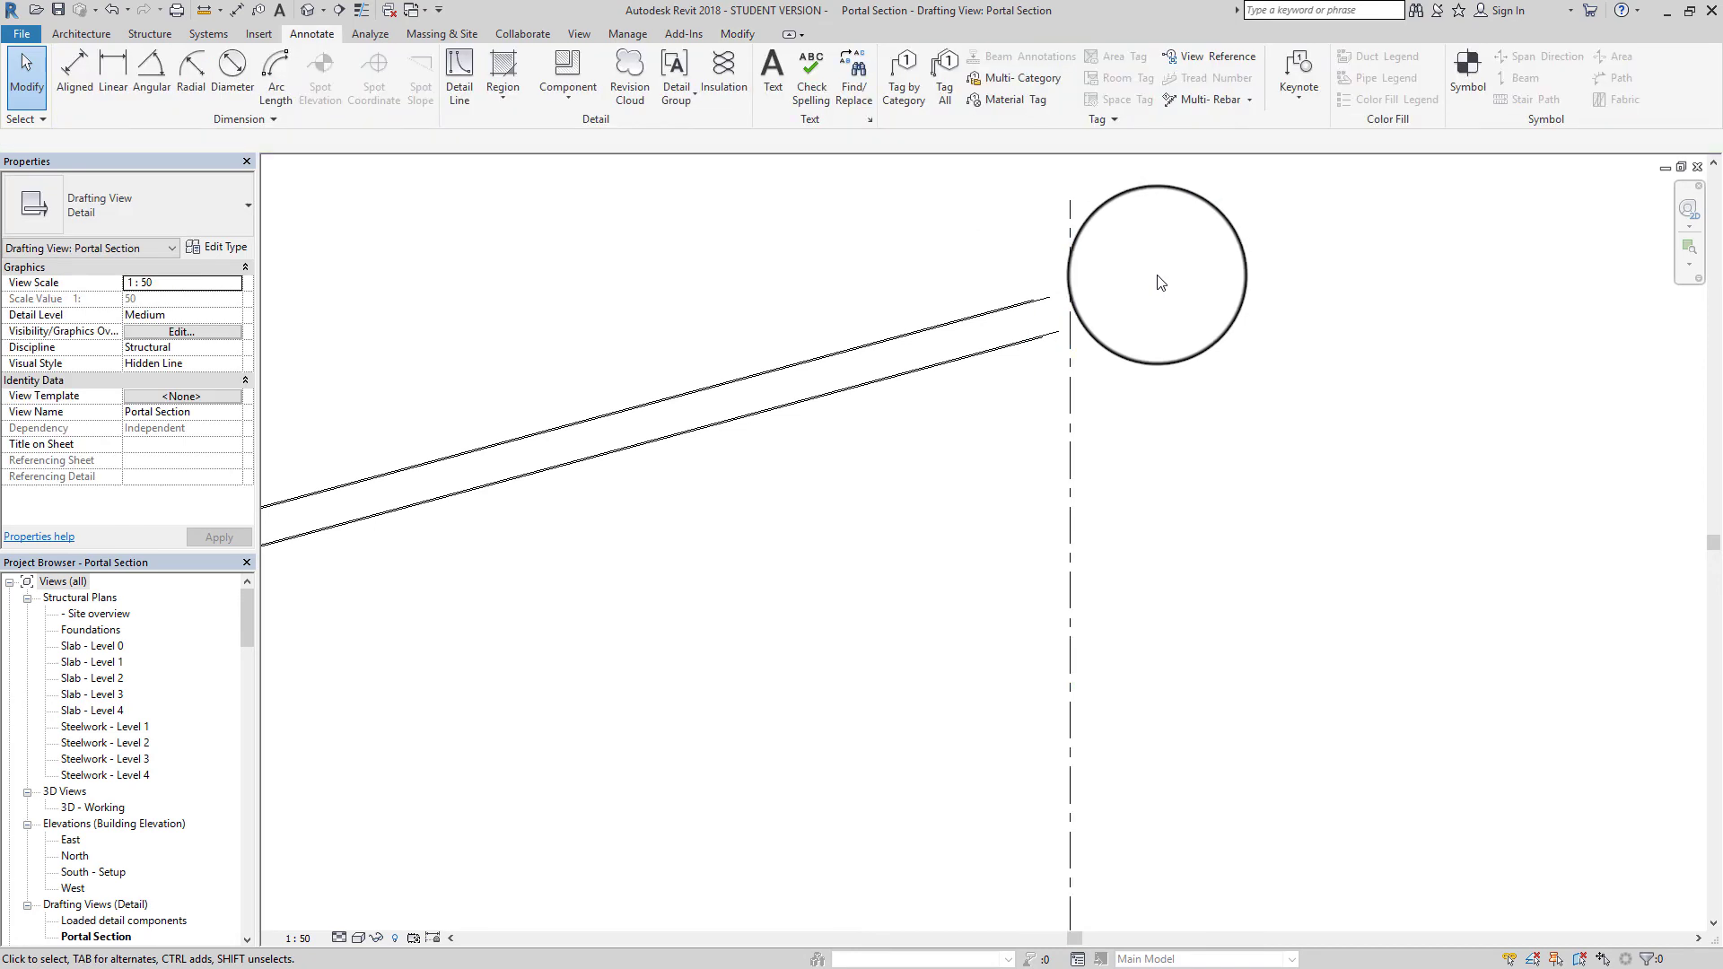
Extend the four sloping rafter flange lines to the copied vertical centreline with Trim/Extend Multiple Elements
scroll(1093, 274, up, 2)
scroll(1093, 274, up, 5)
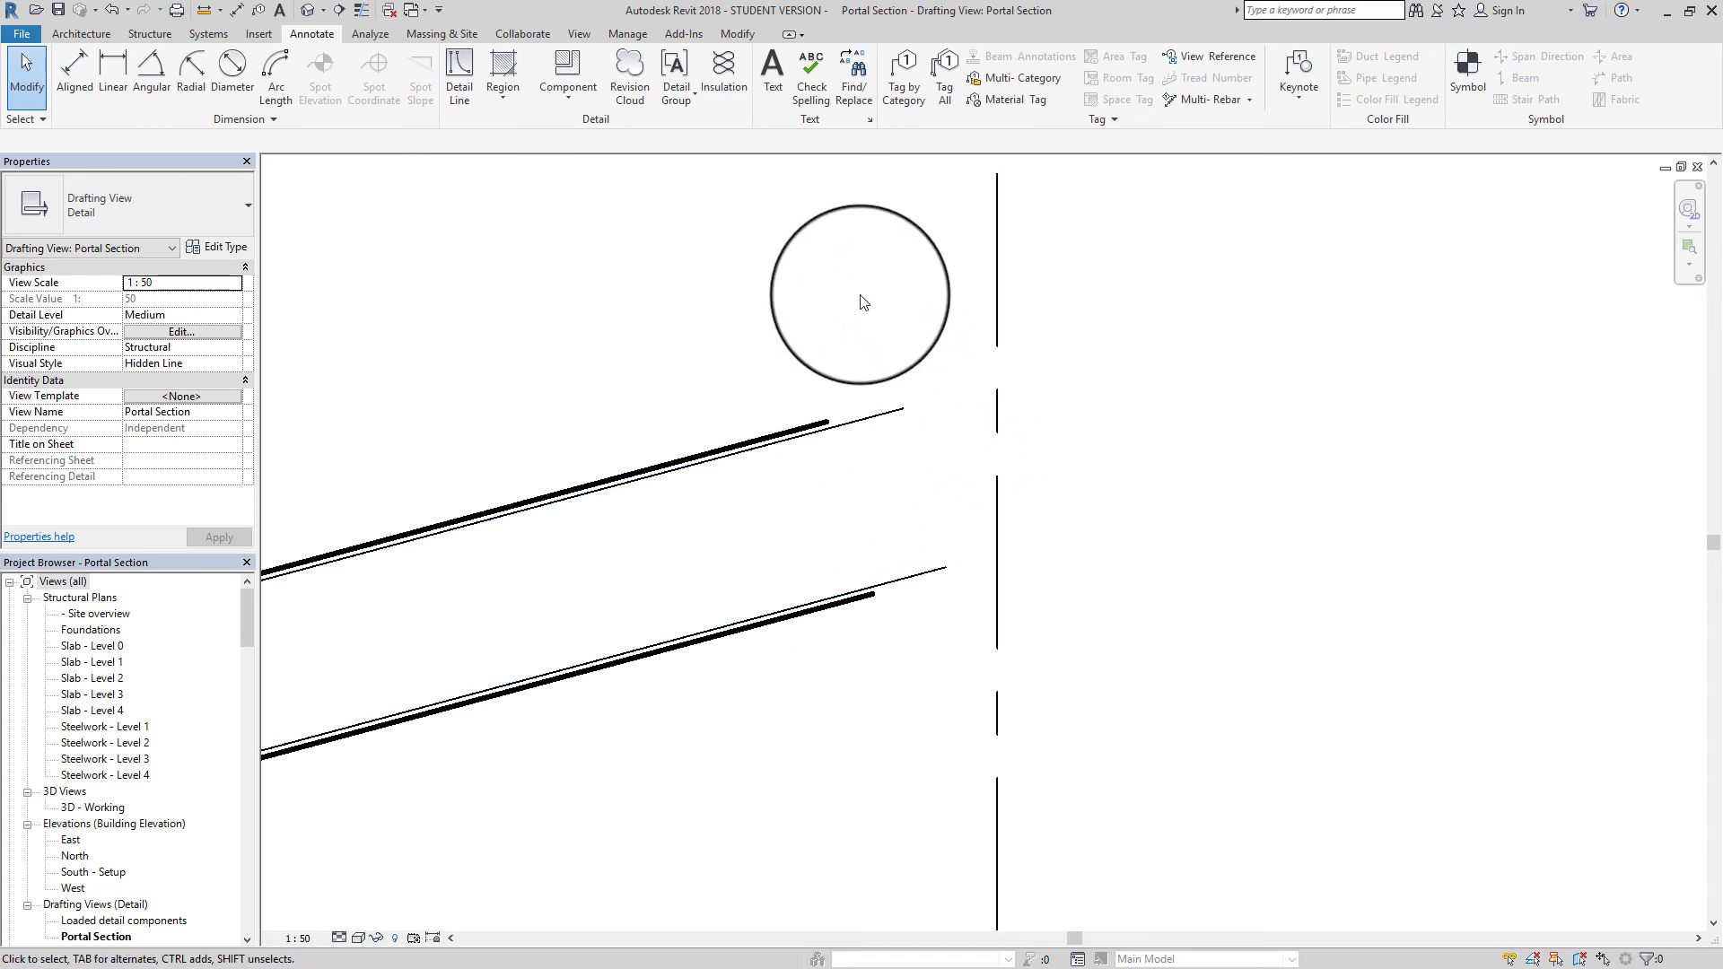
click(994, 314)
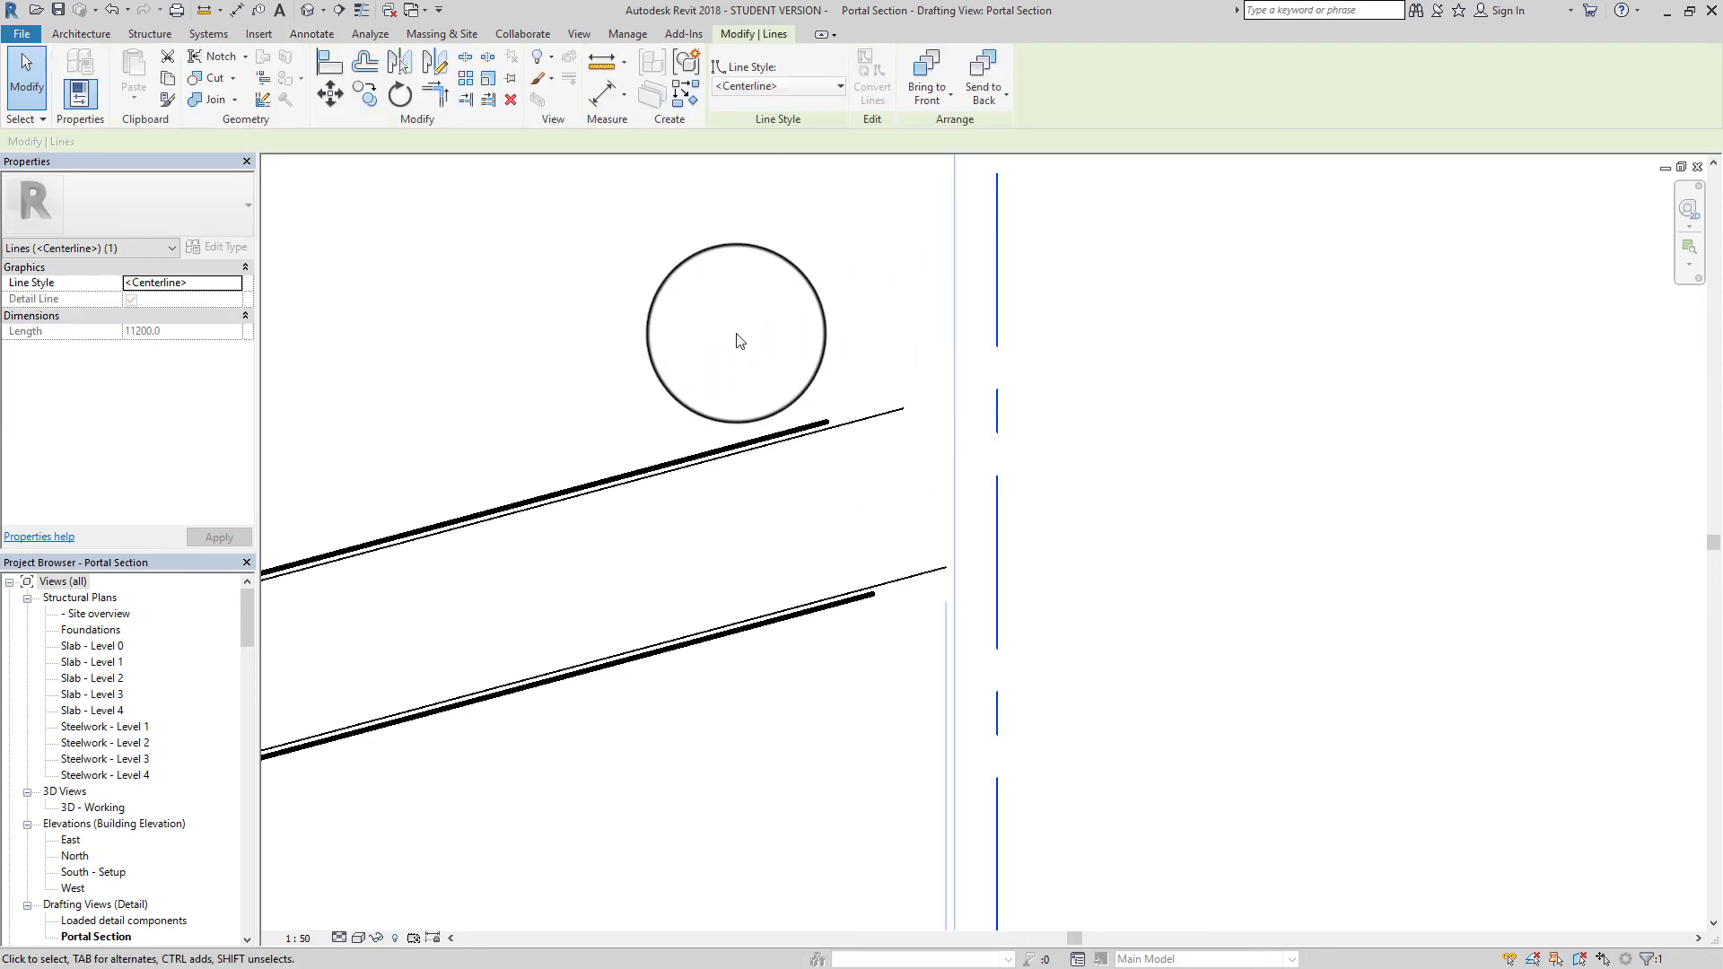
click(492, 104)
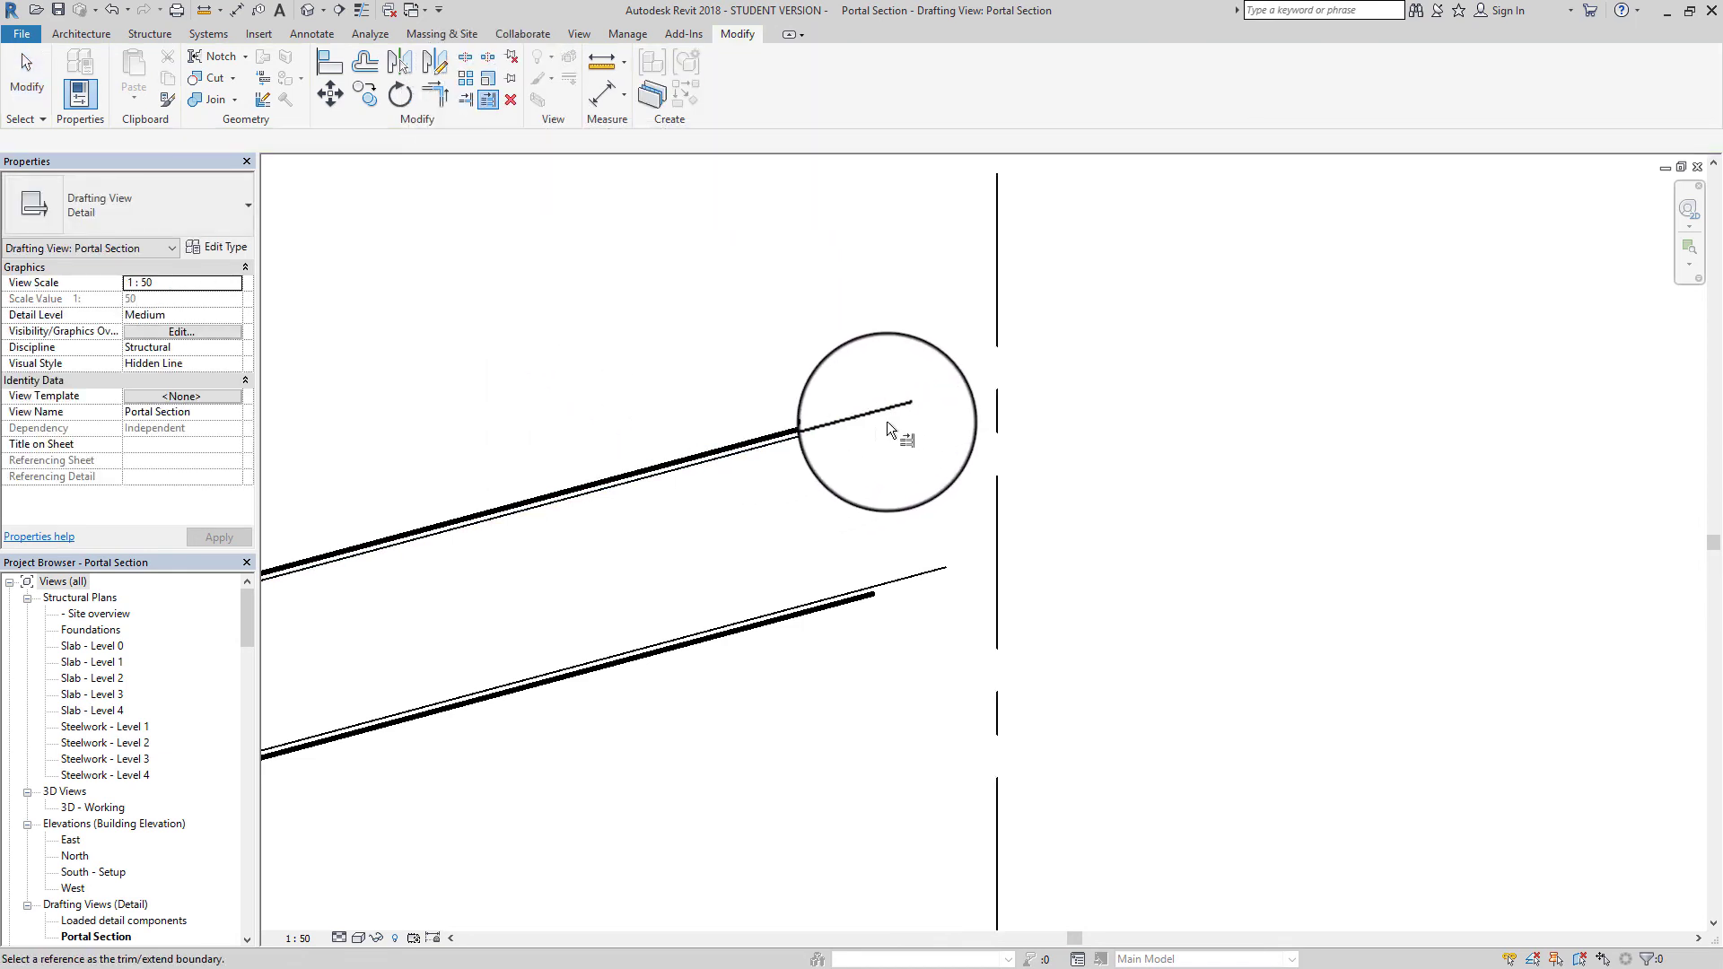
click(995, 404)
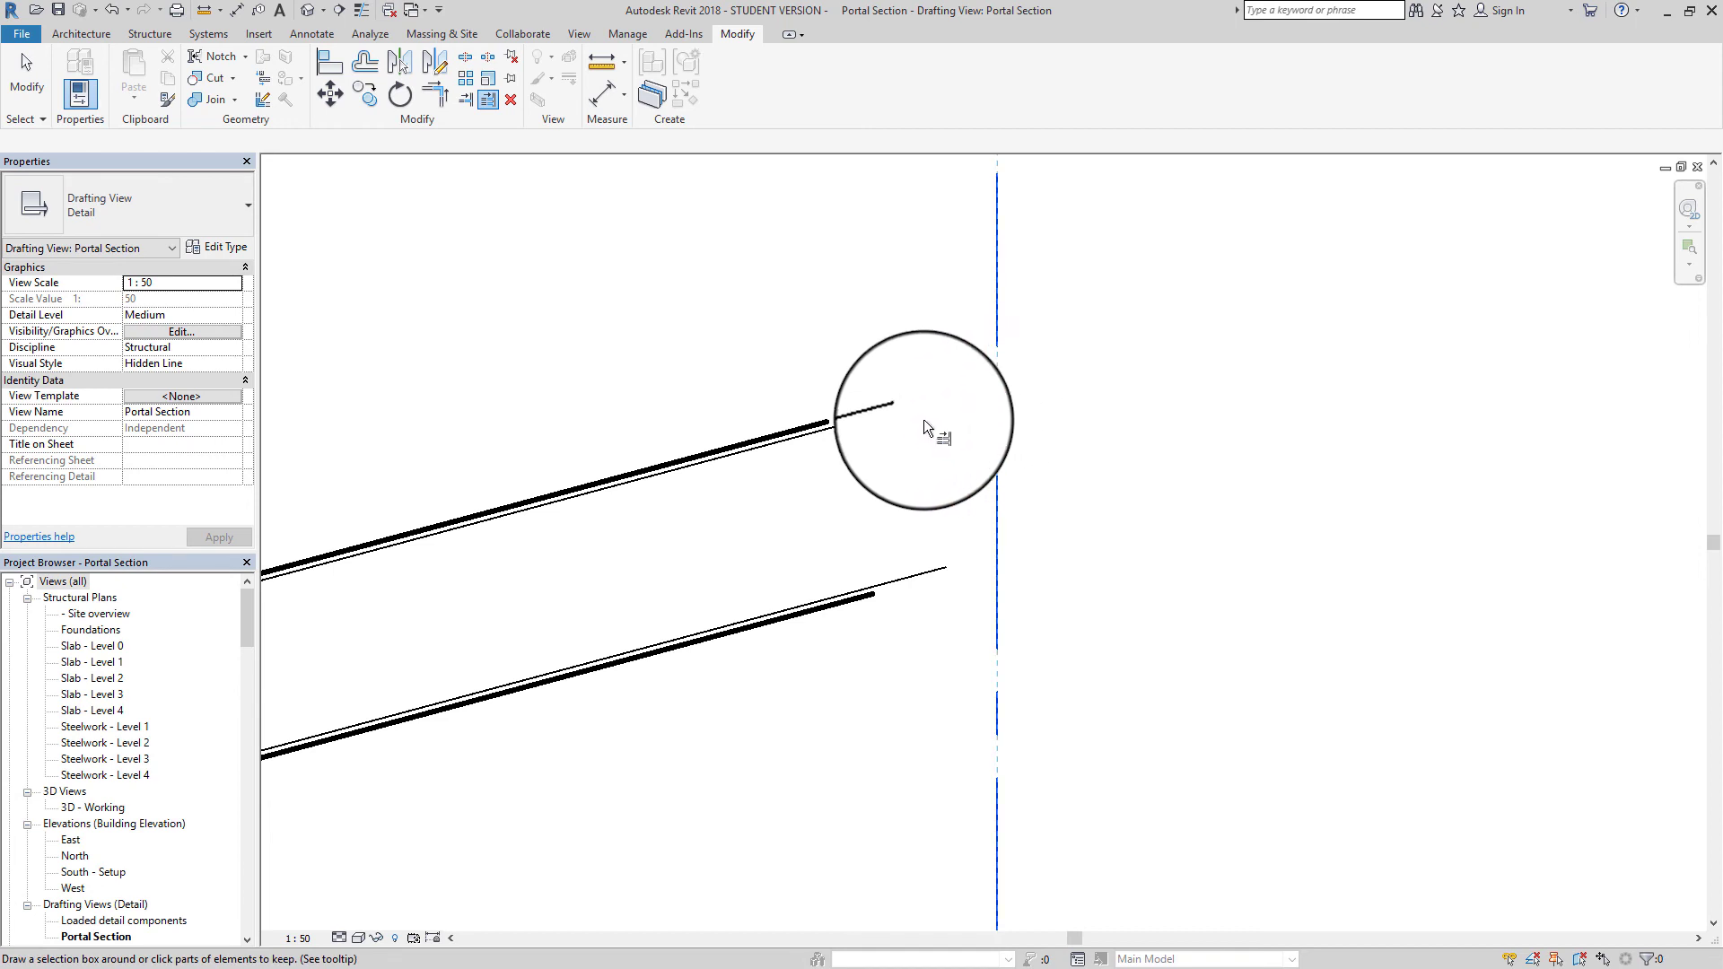
click(888, 411)
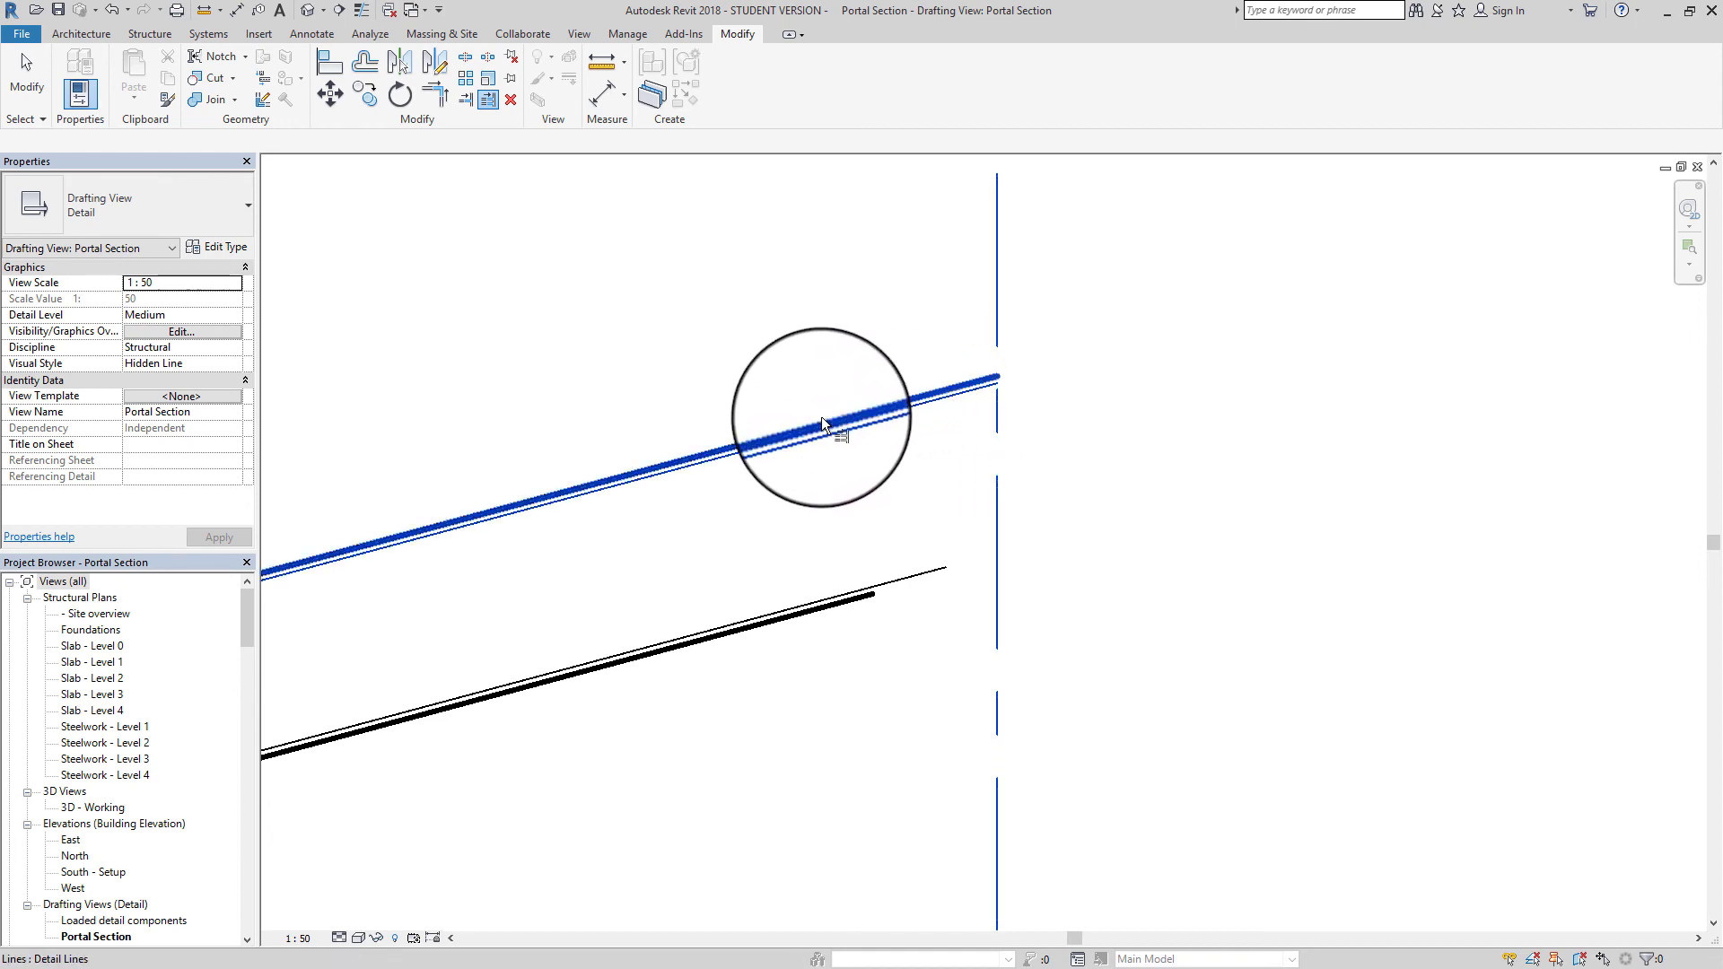
click(907, 578)
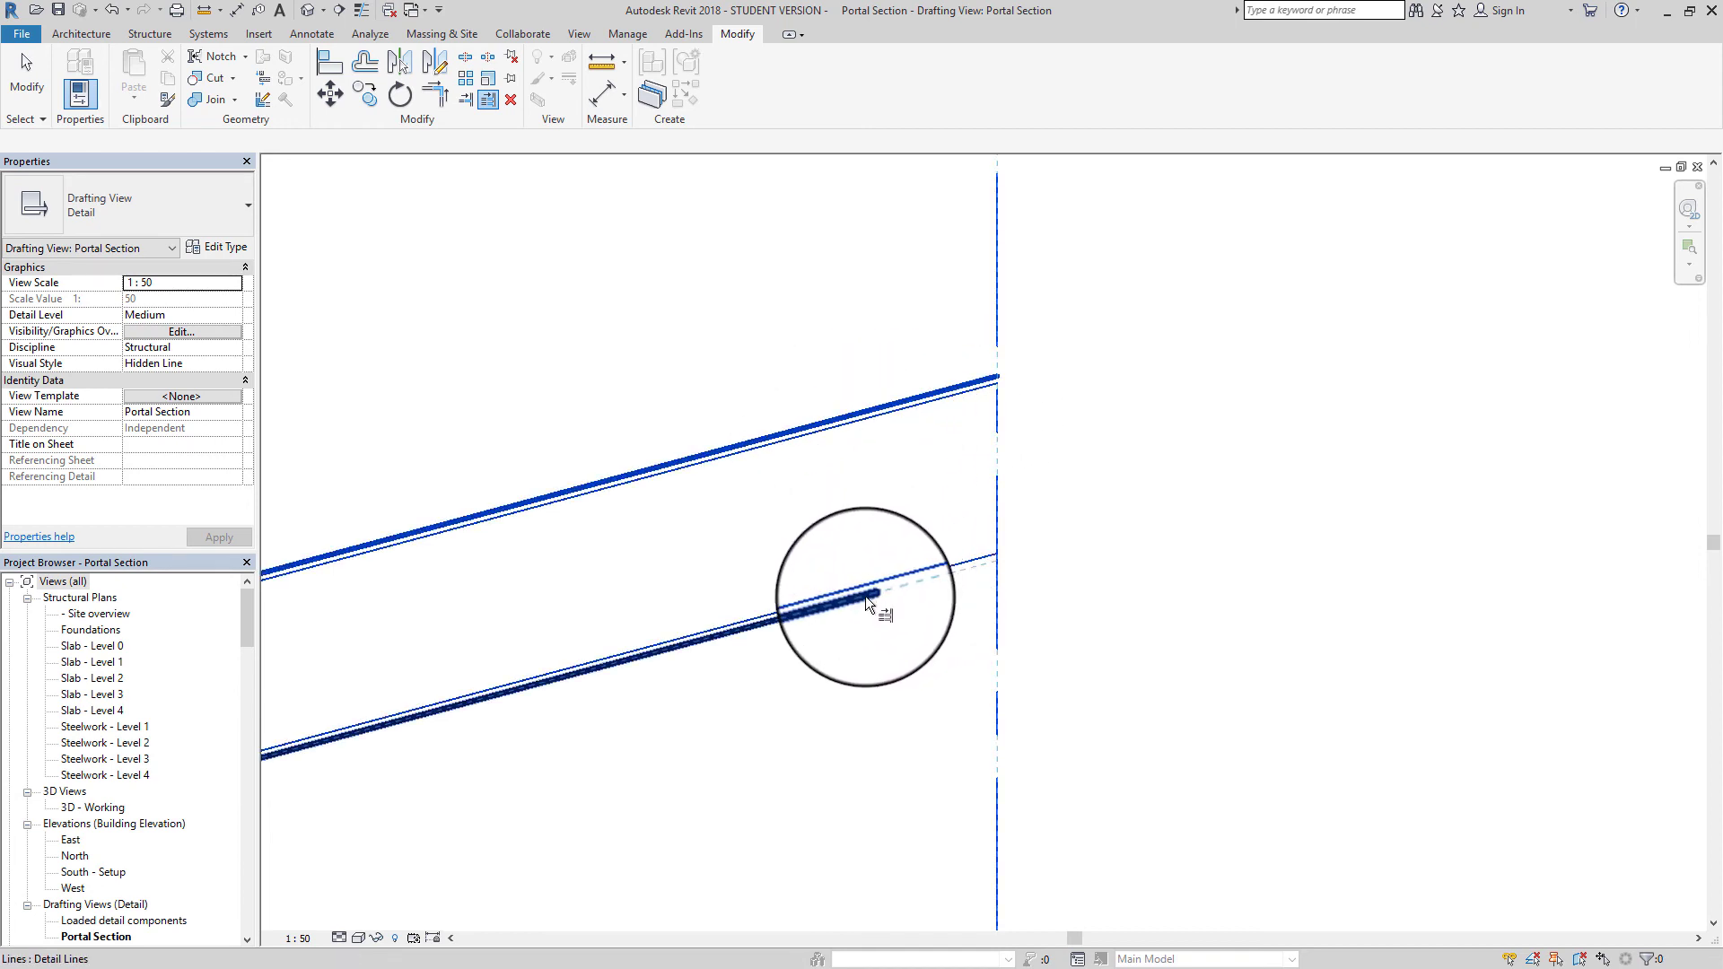
click(866, 598)
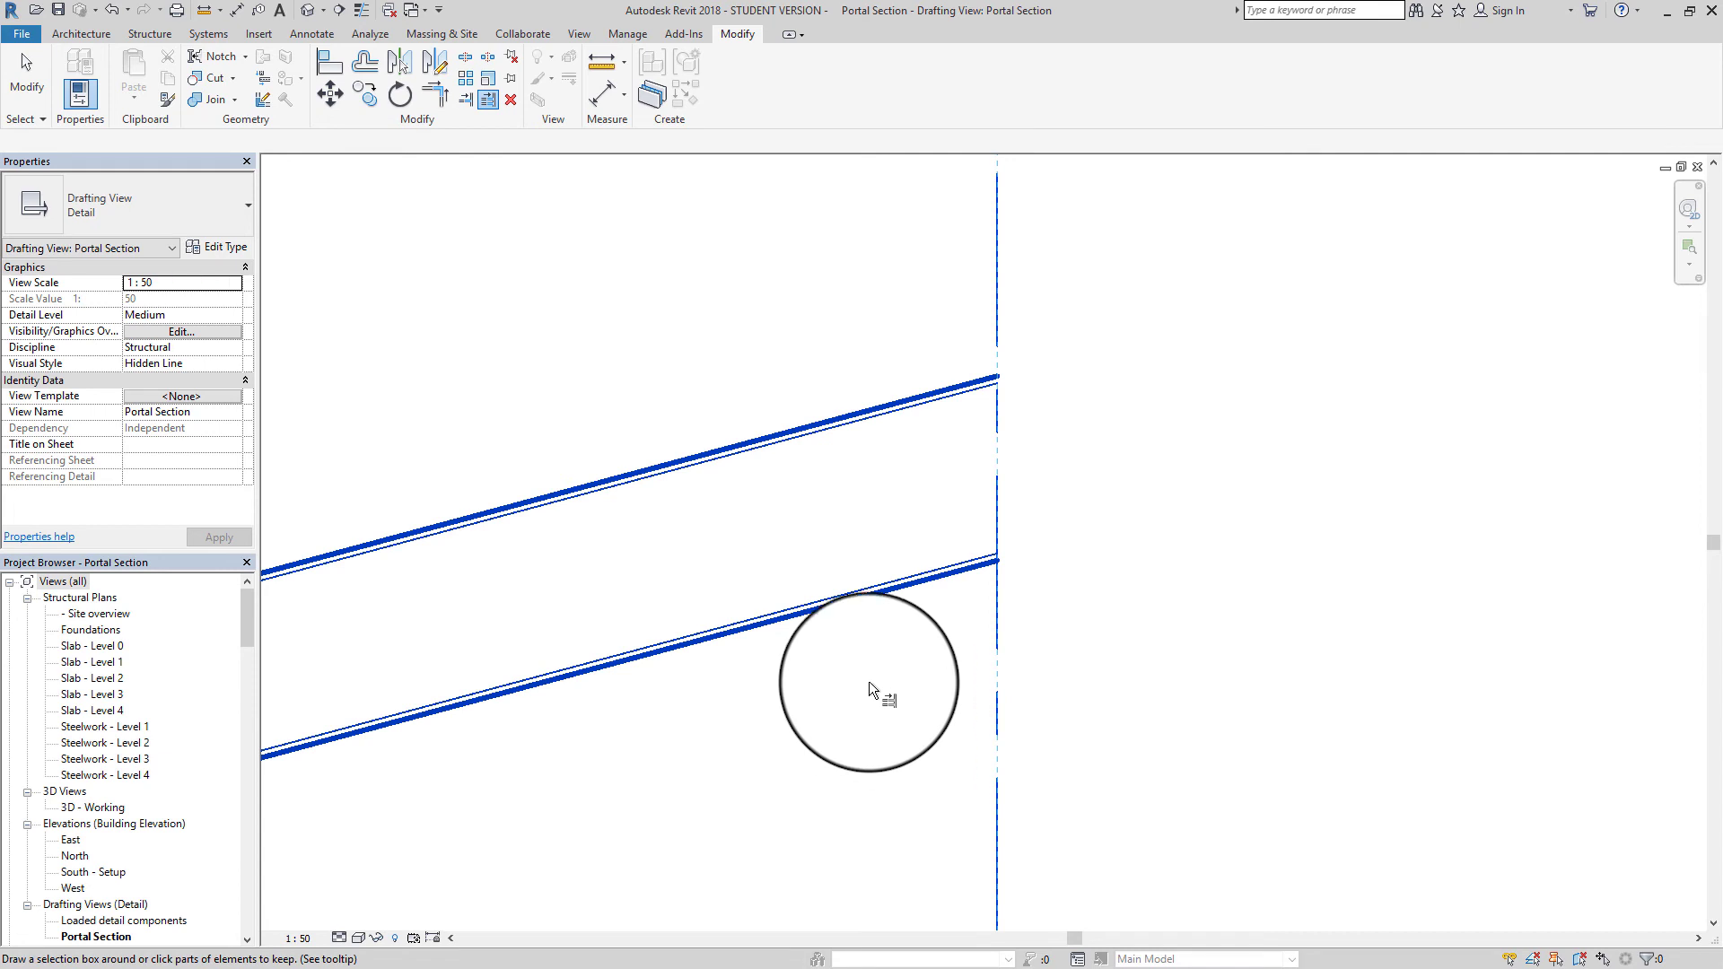
key(Escape)
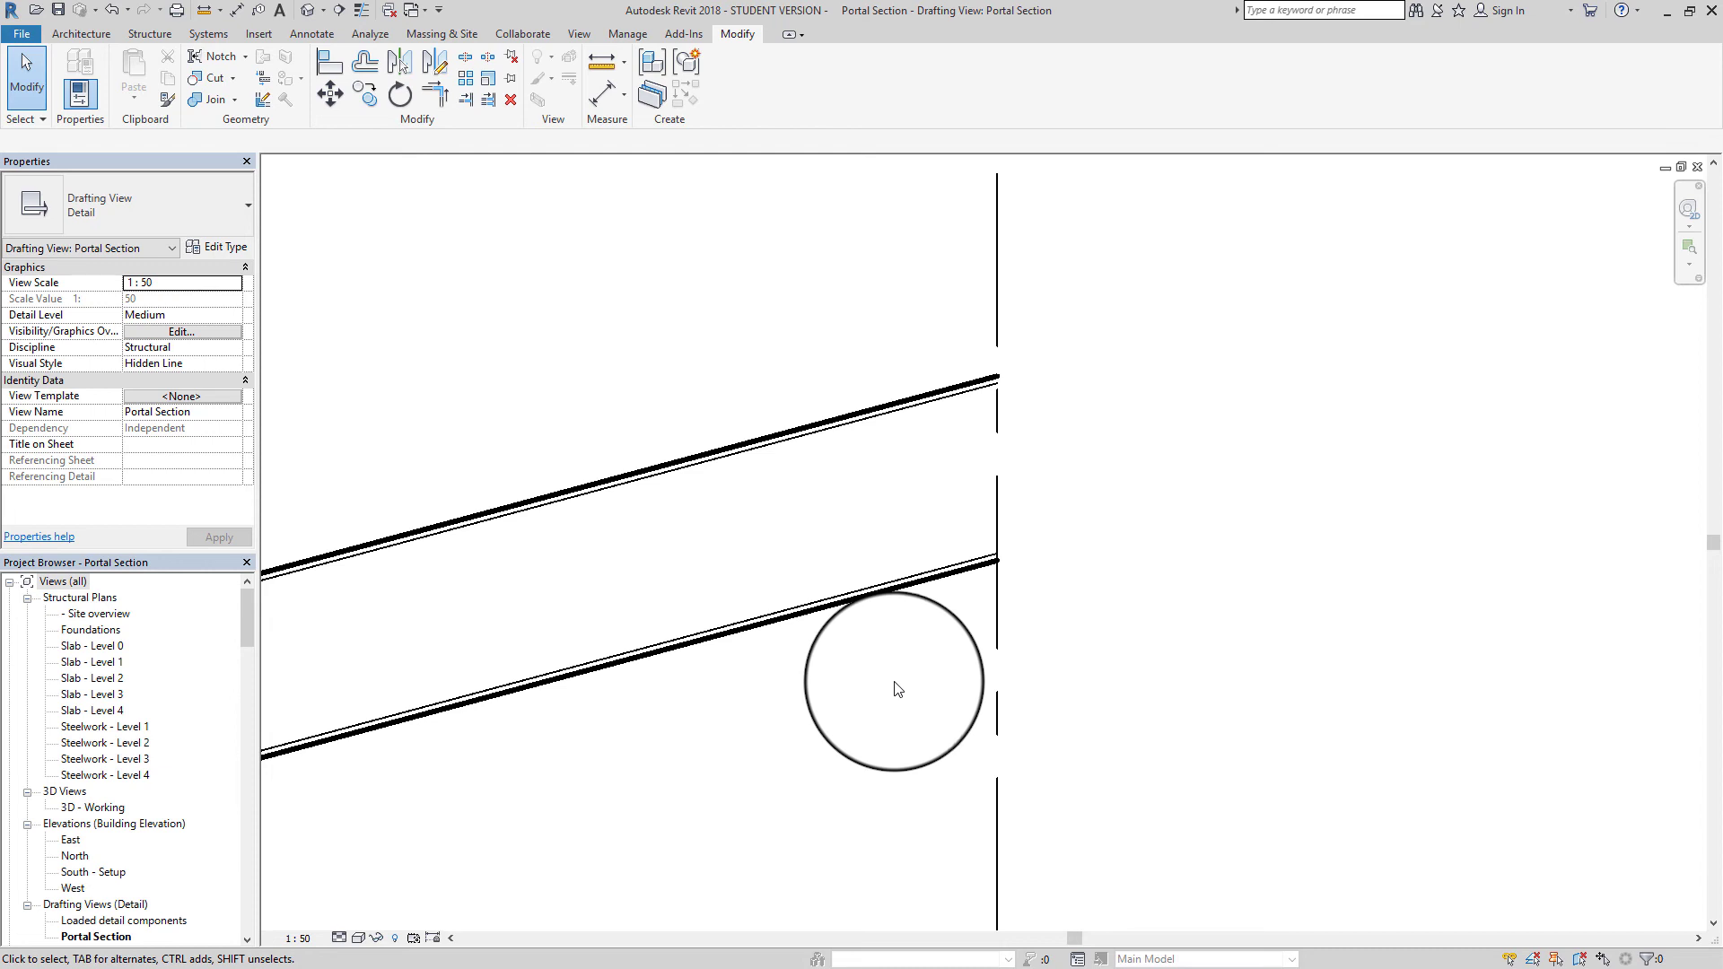
Offset a copy of the ridge's vertical centreline 20 mm towards the rafter
middle_drag(922, 682, 907, 627)
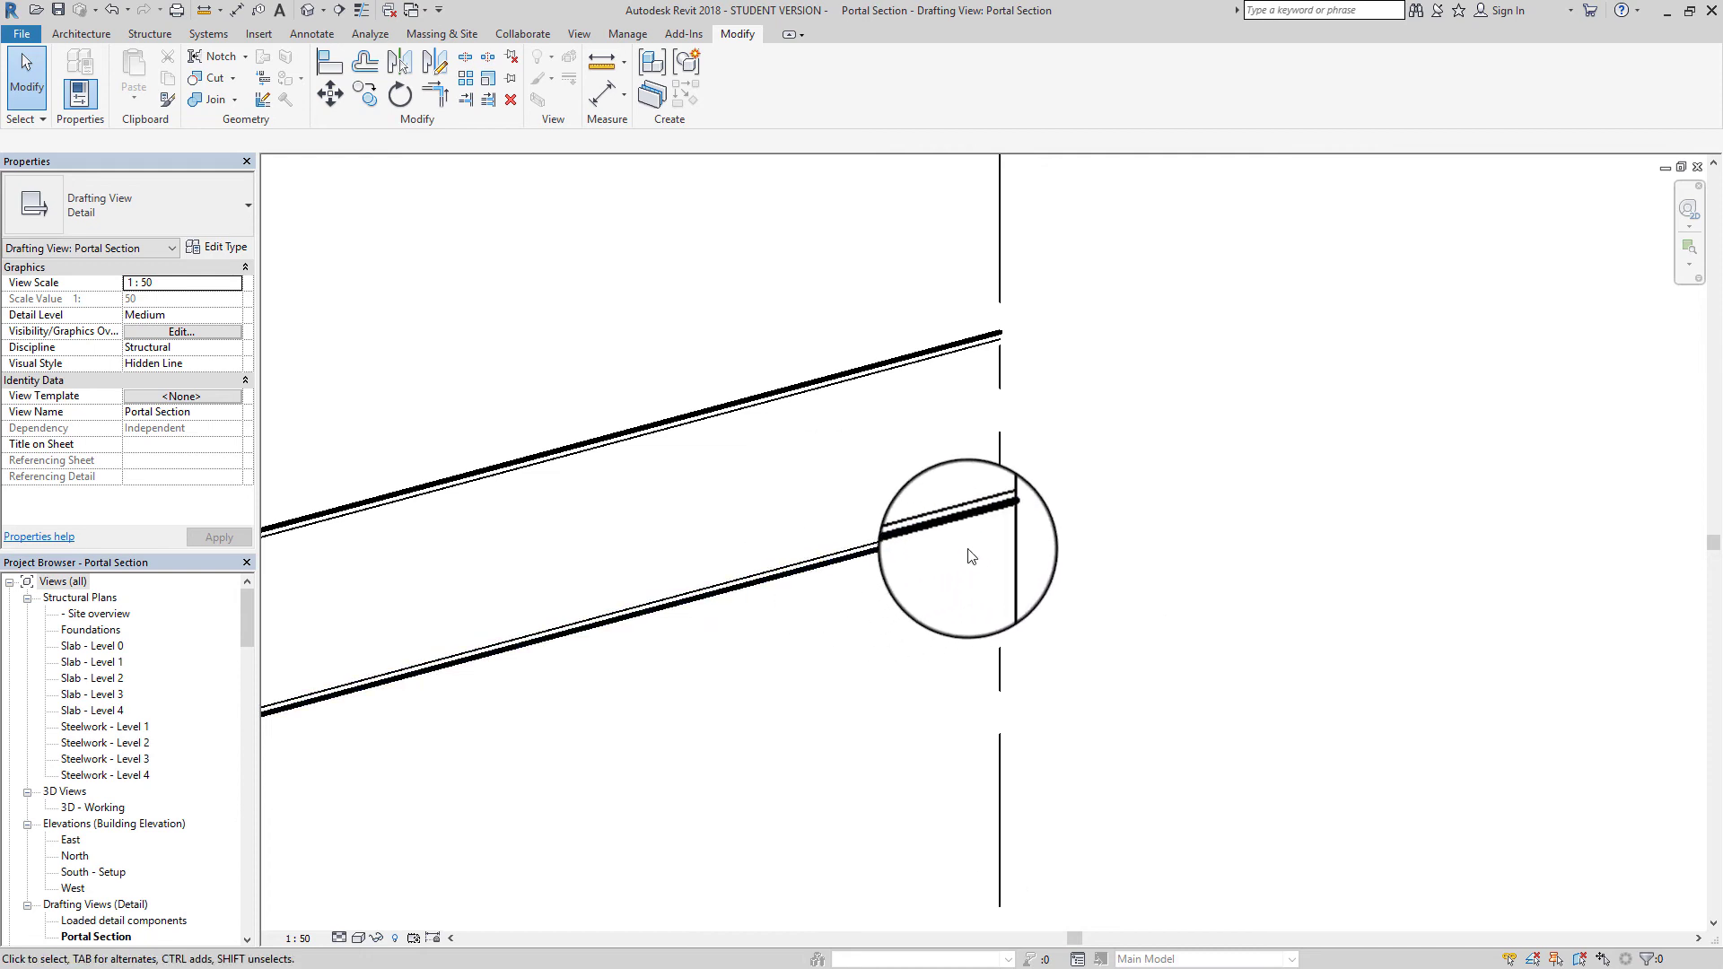
click(996, 532)
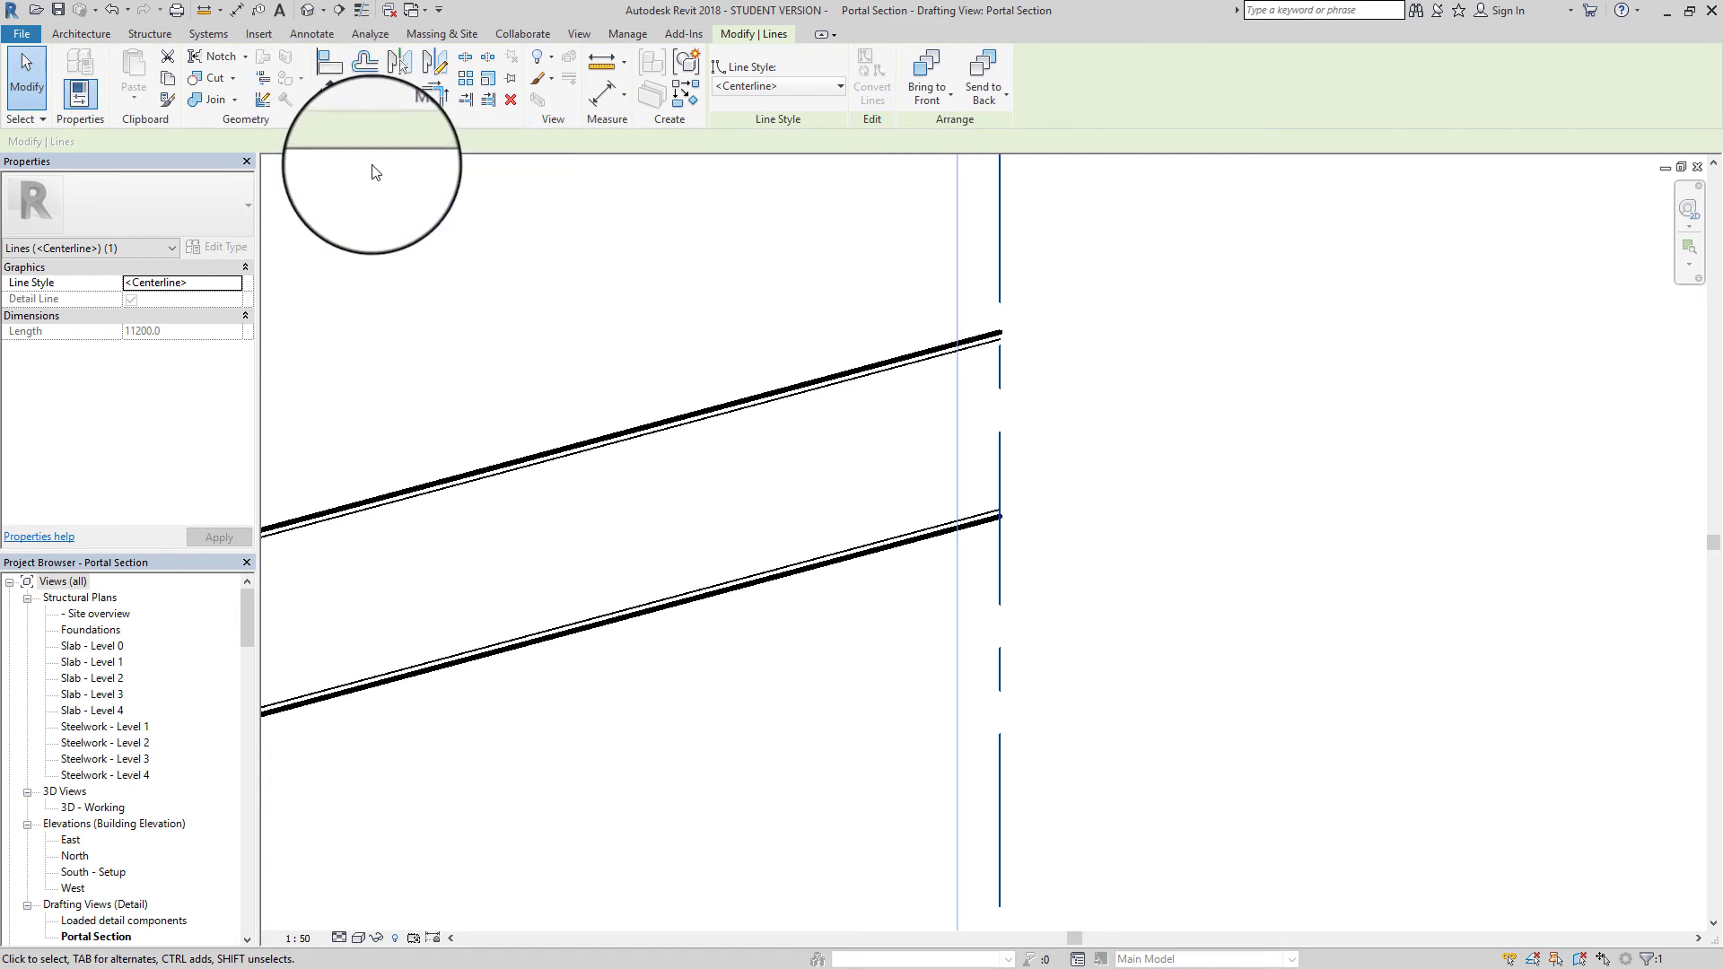
click(362, 62)
double_click(180, 141)
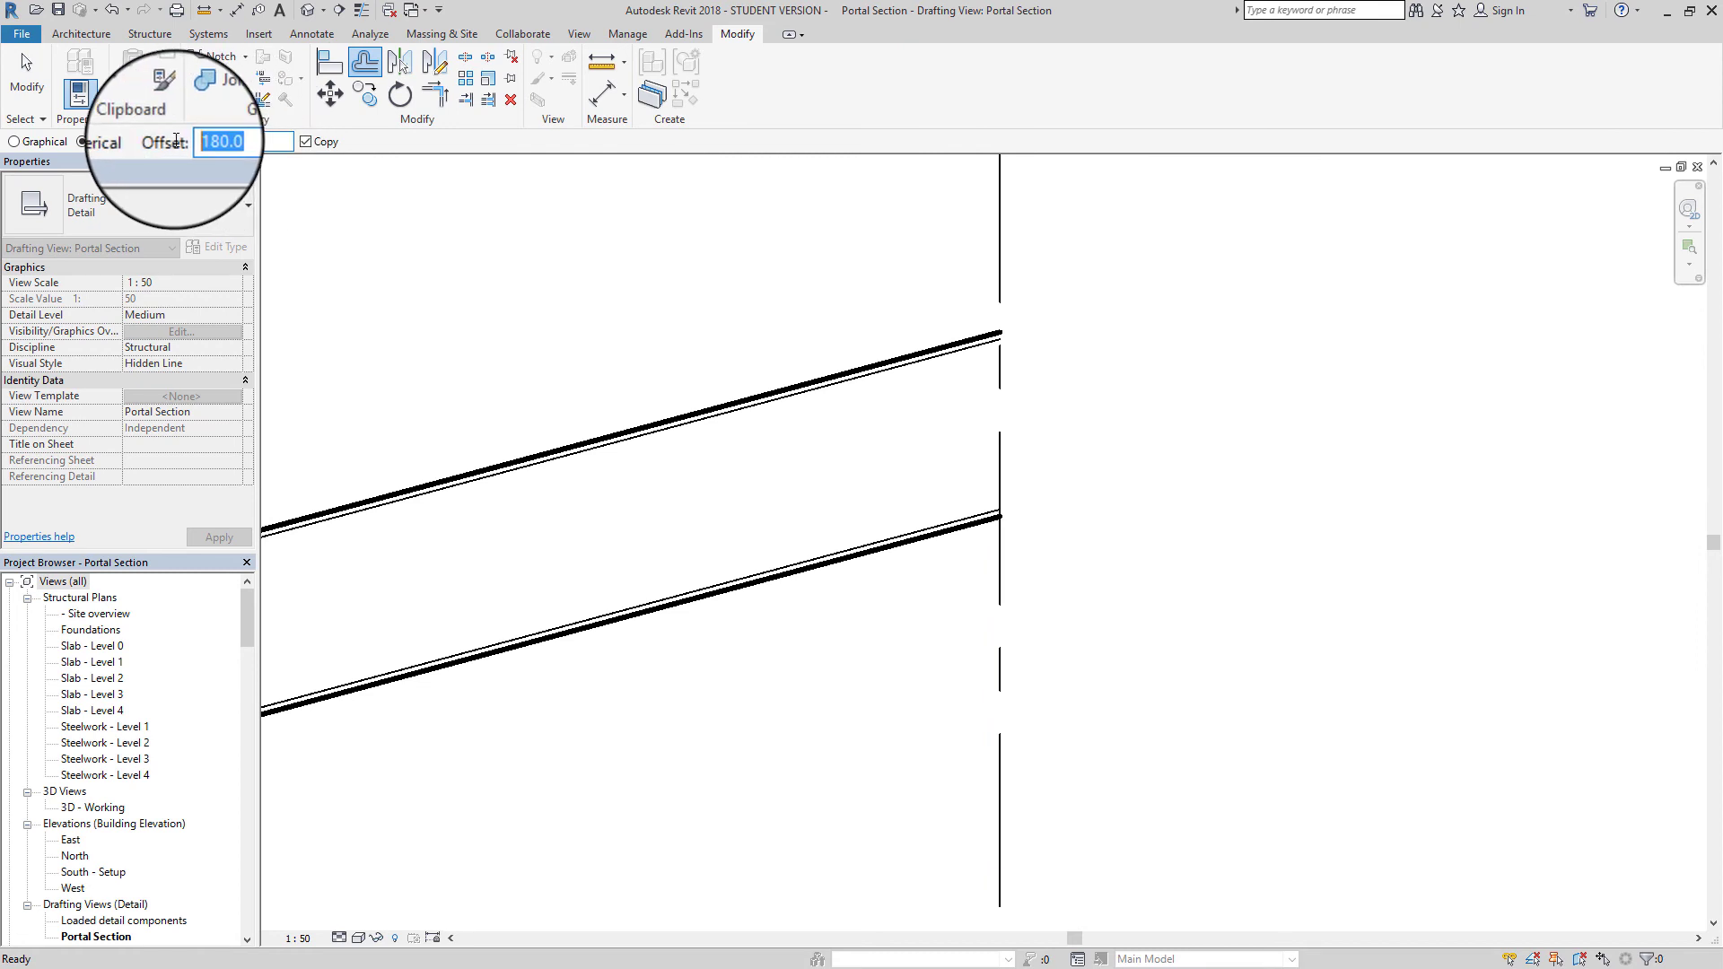
text(20.0)
click(997, 440)
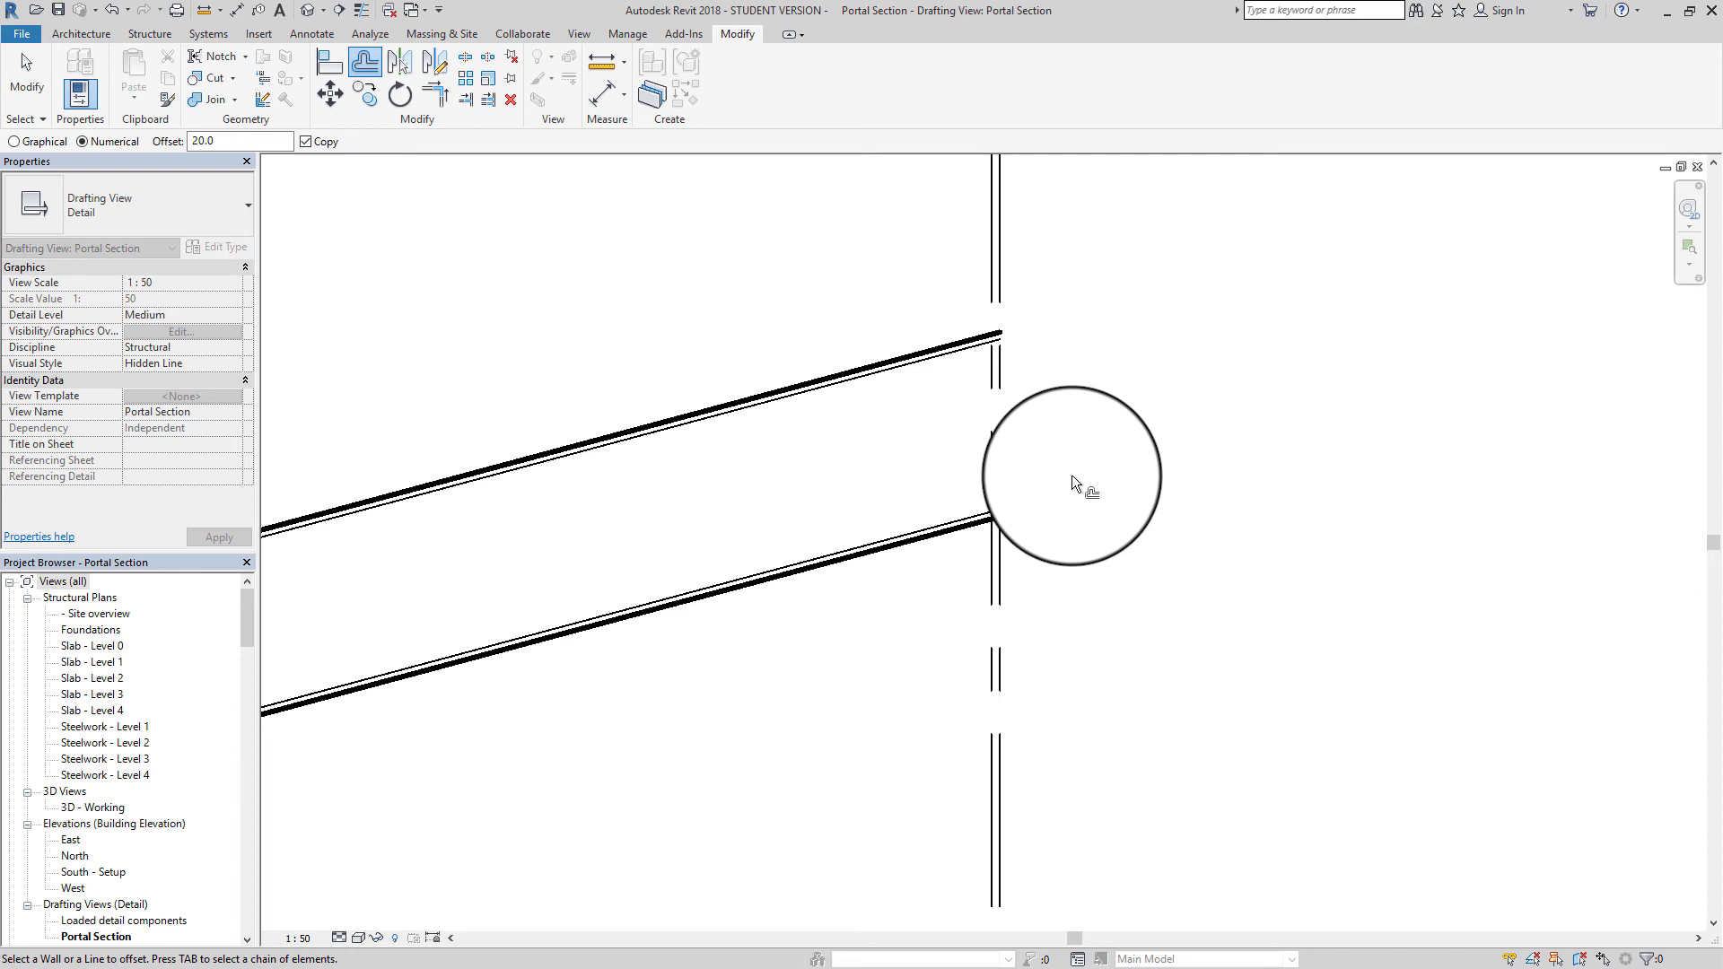
key(Escape)
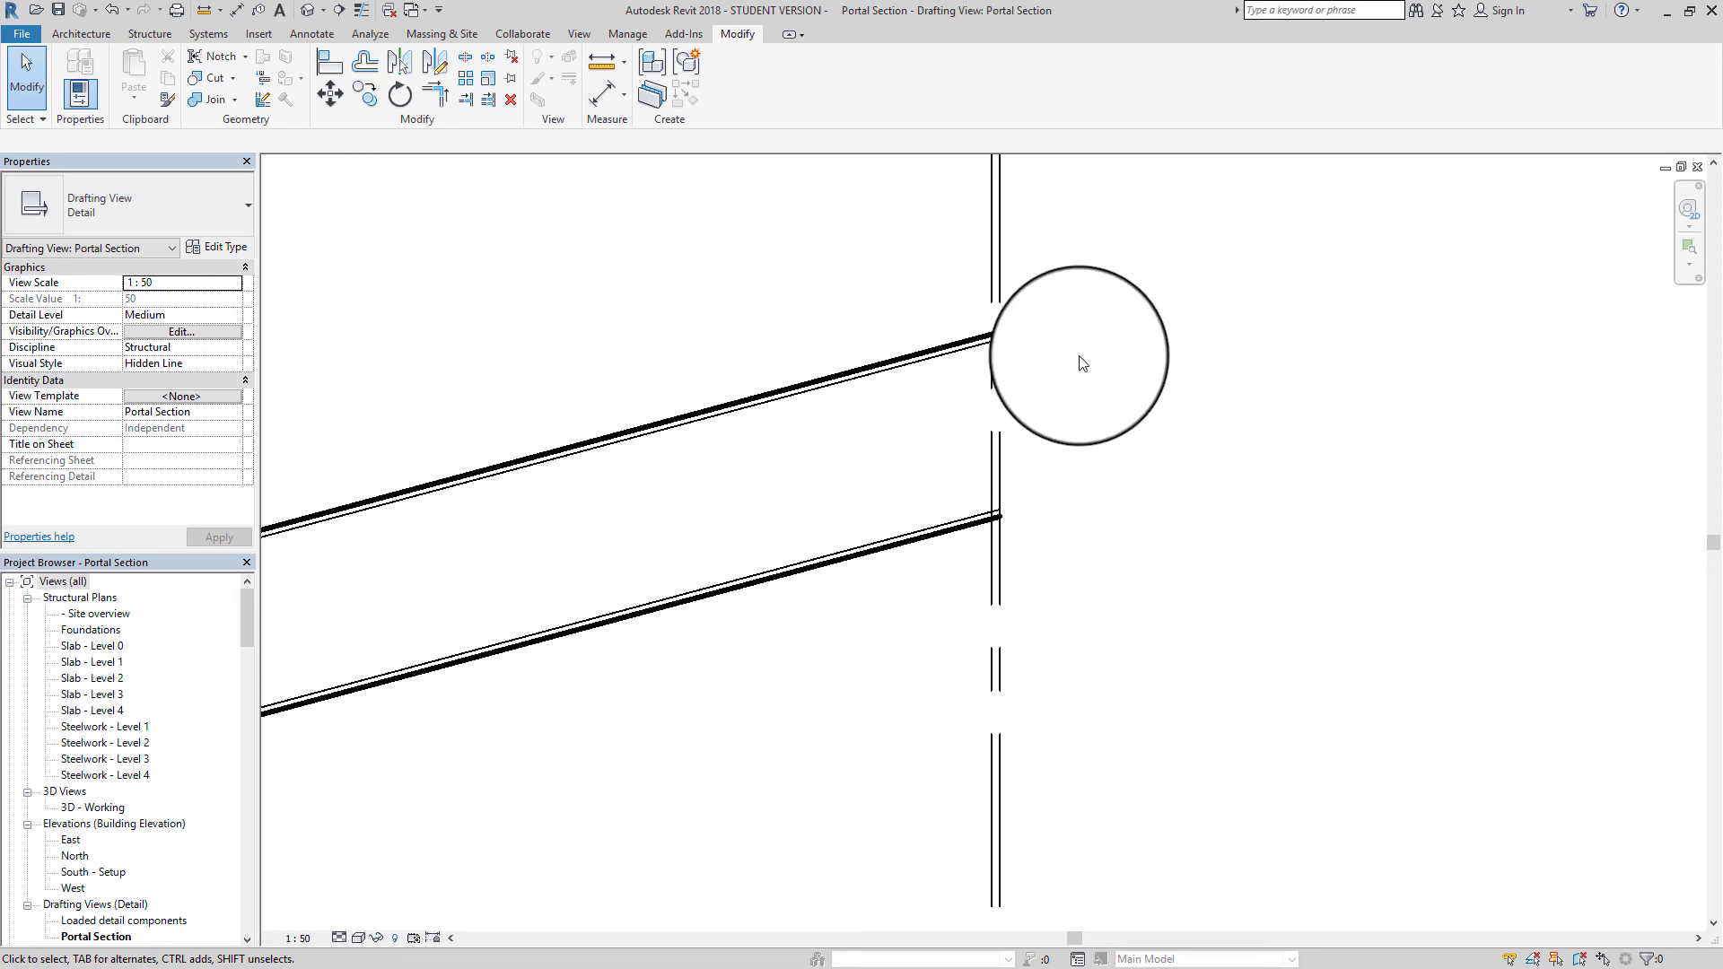
Change both vertical lines at the ridge to the Thin Lines style
click(991, 281)
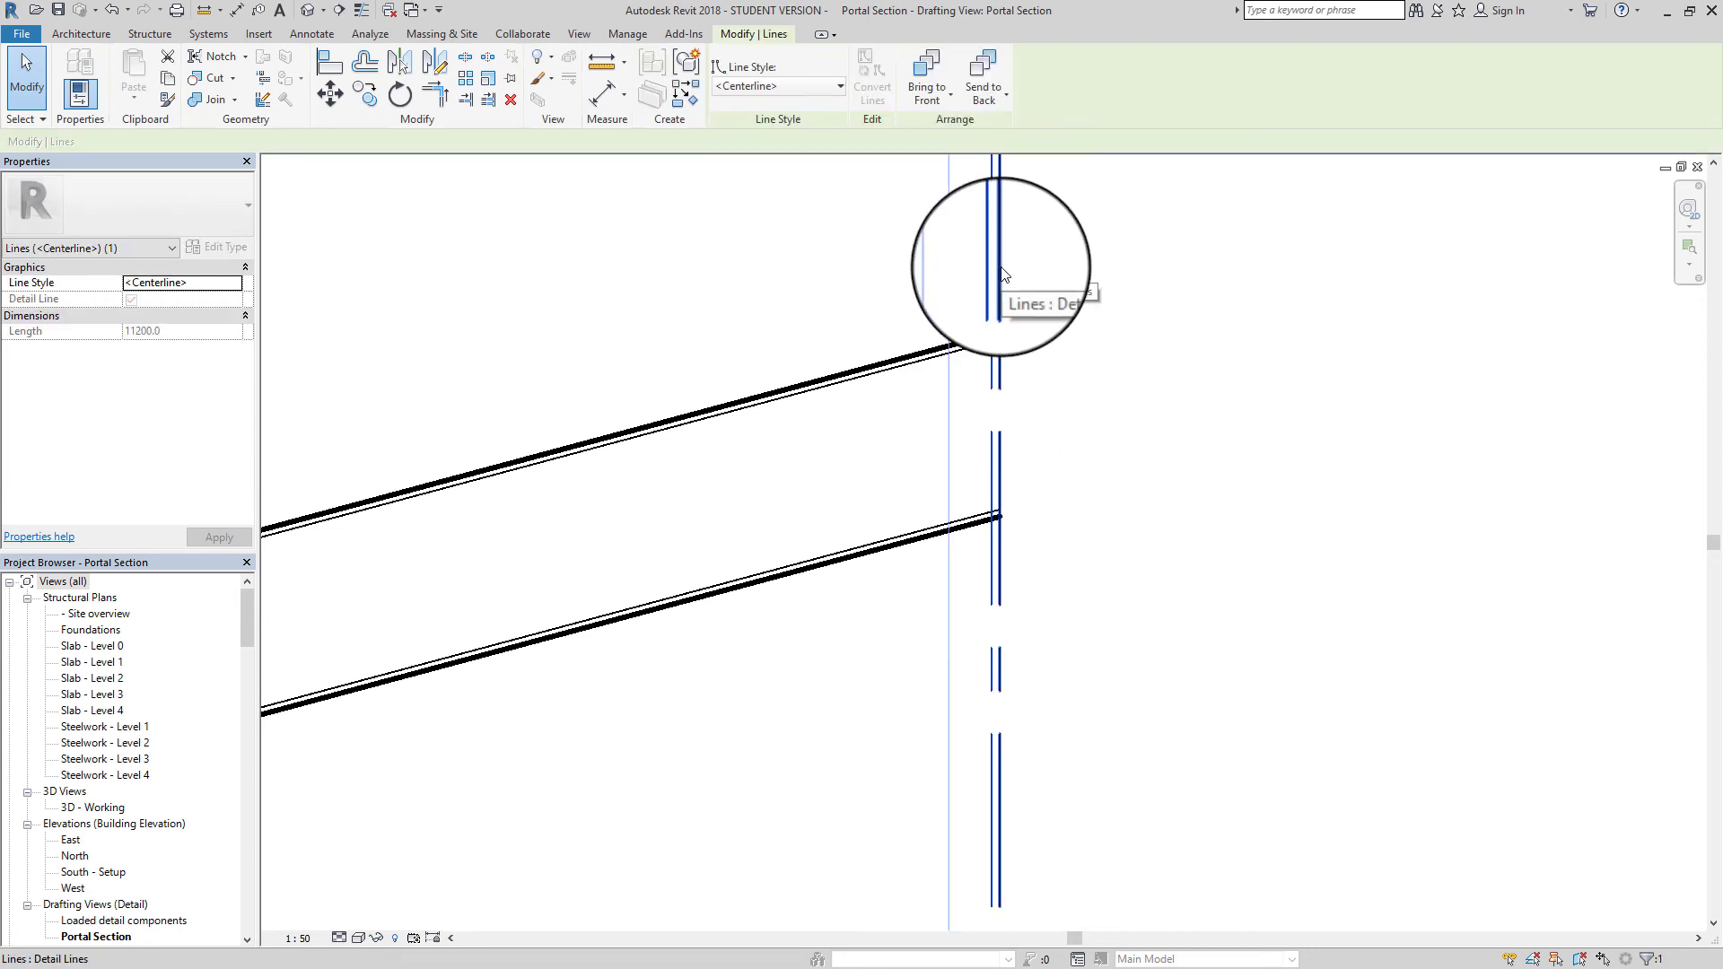
ctrl+click(999, 265)
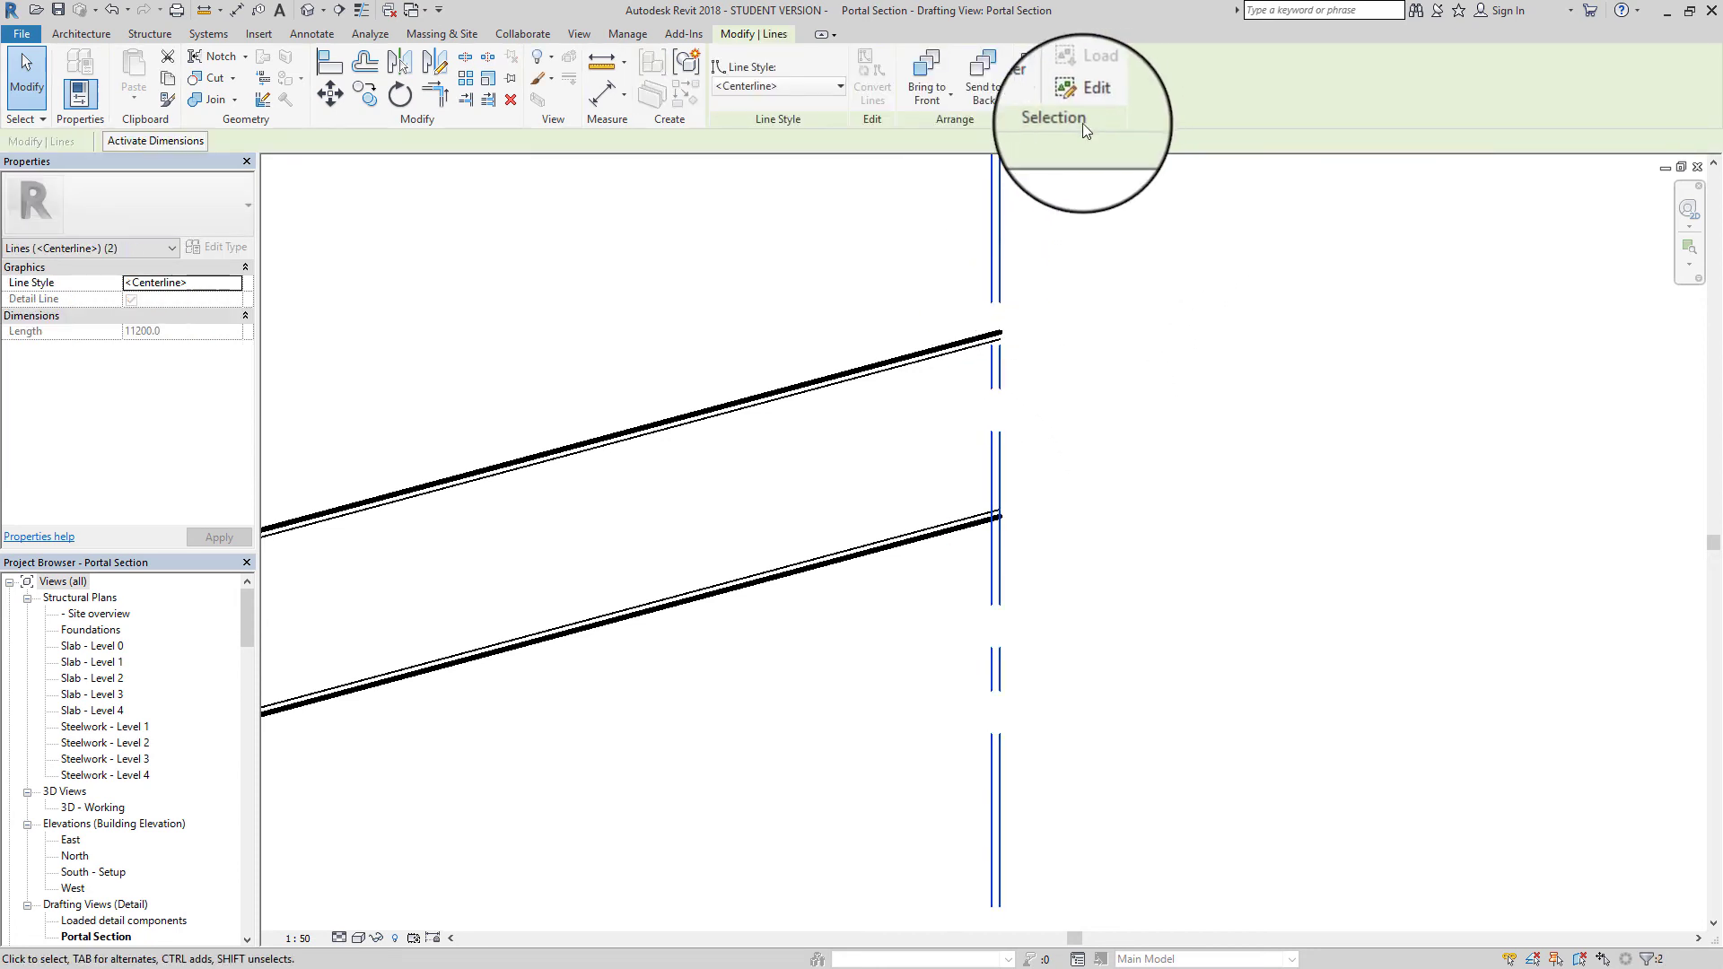
click(817, 84)
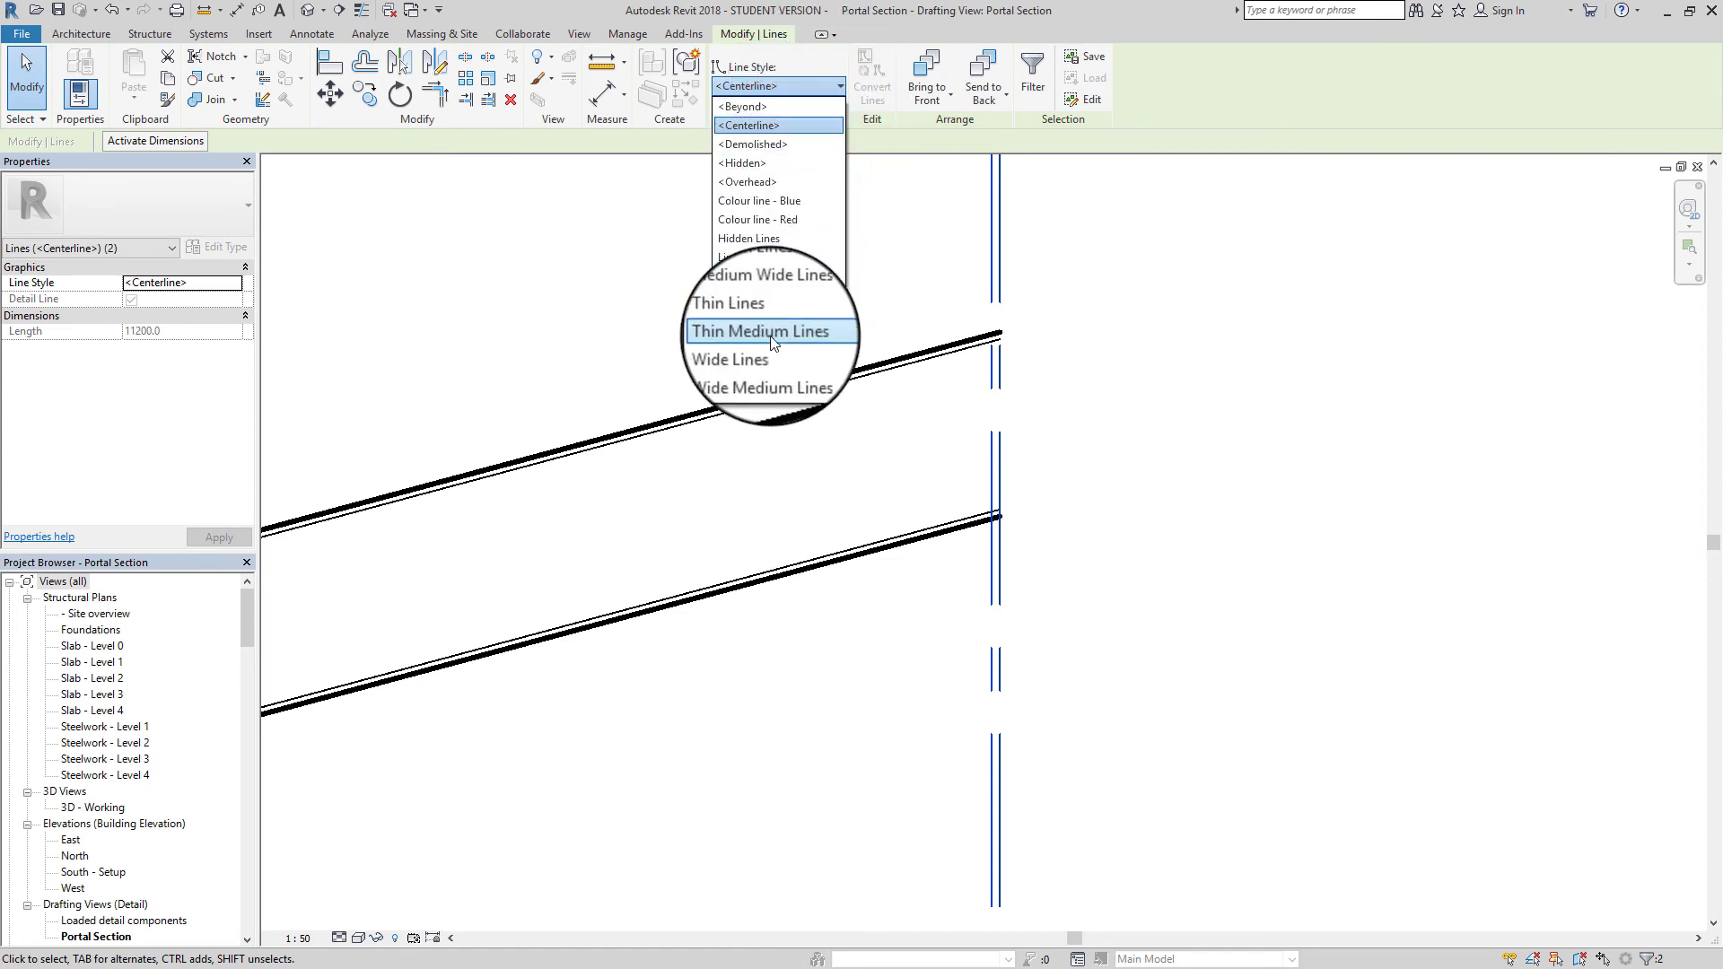
click(745, 320)
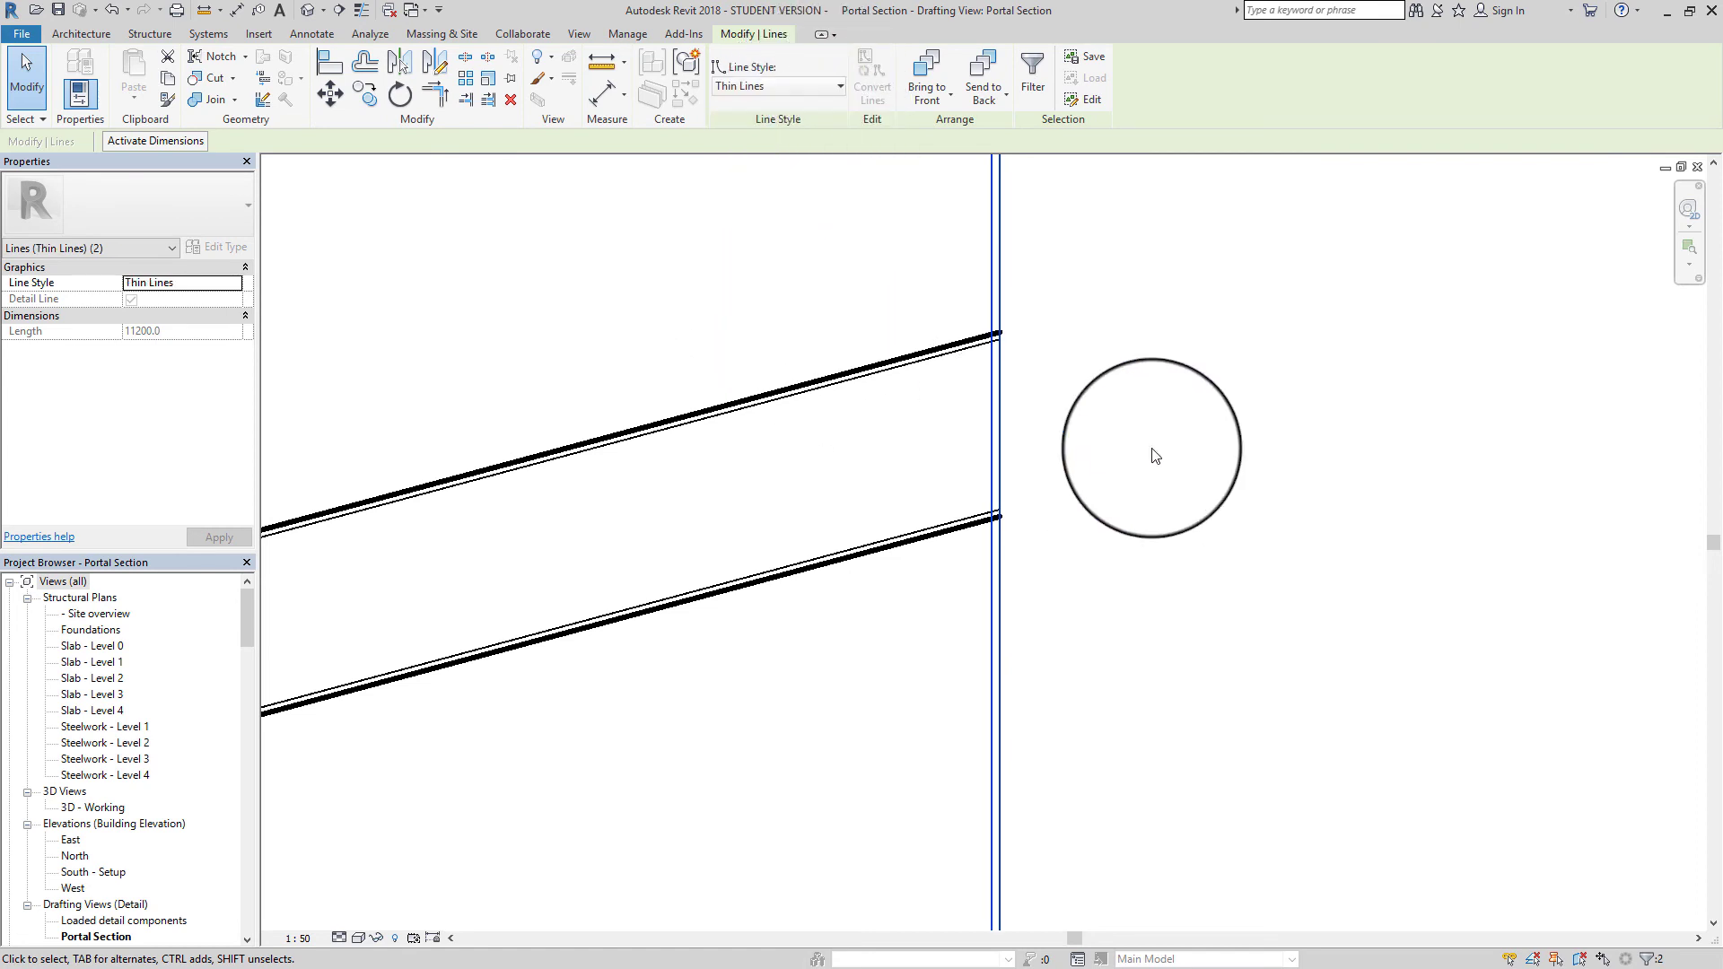
key(Escape)
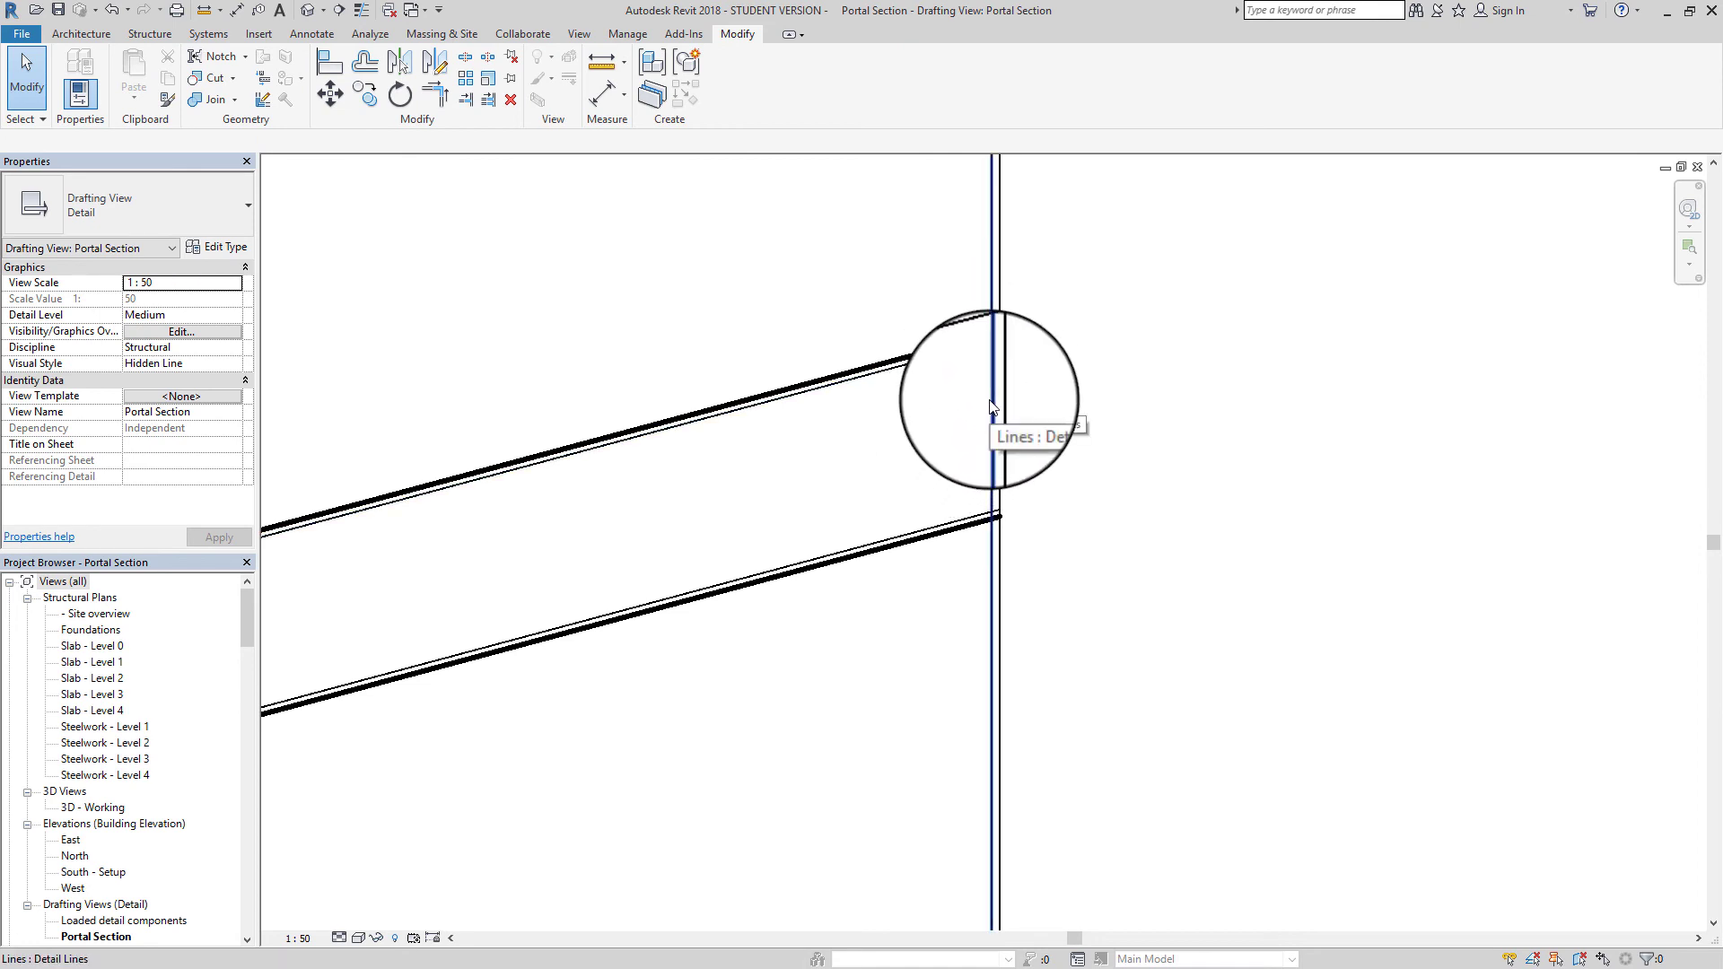
Trim the four sloping rafter flange lines back to the offset vertical line with Trim/Extend Multiple Elements
click(492, 104)
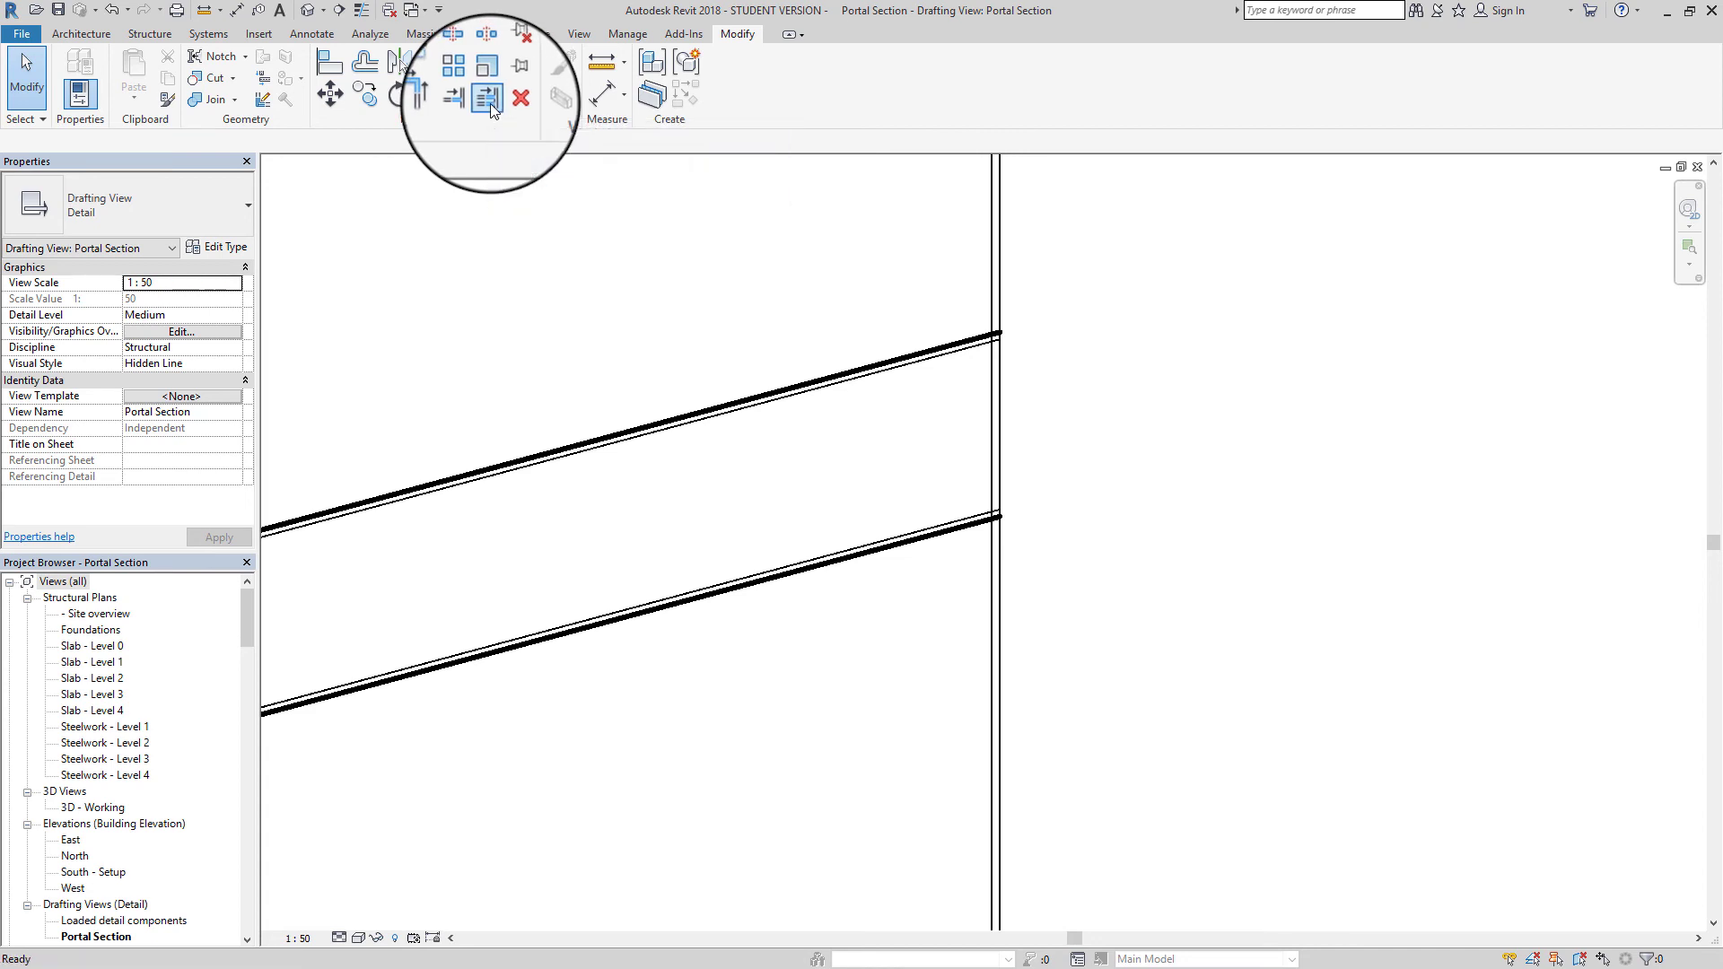
click(989, 394)
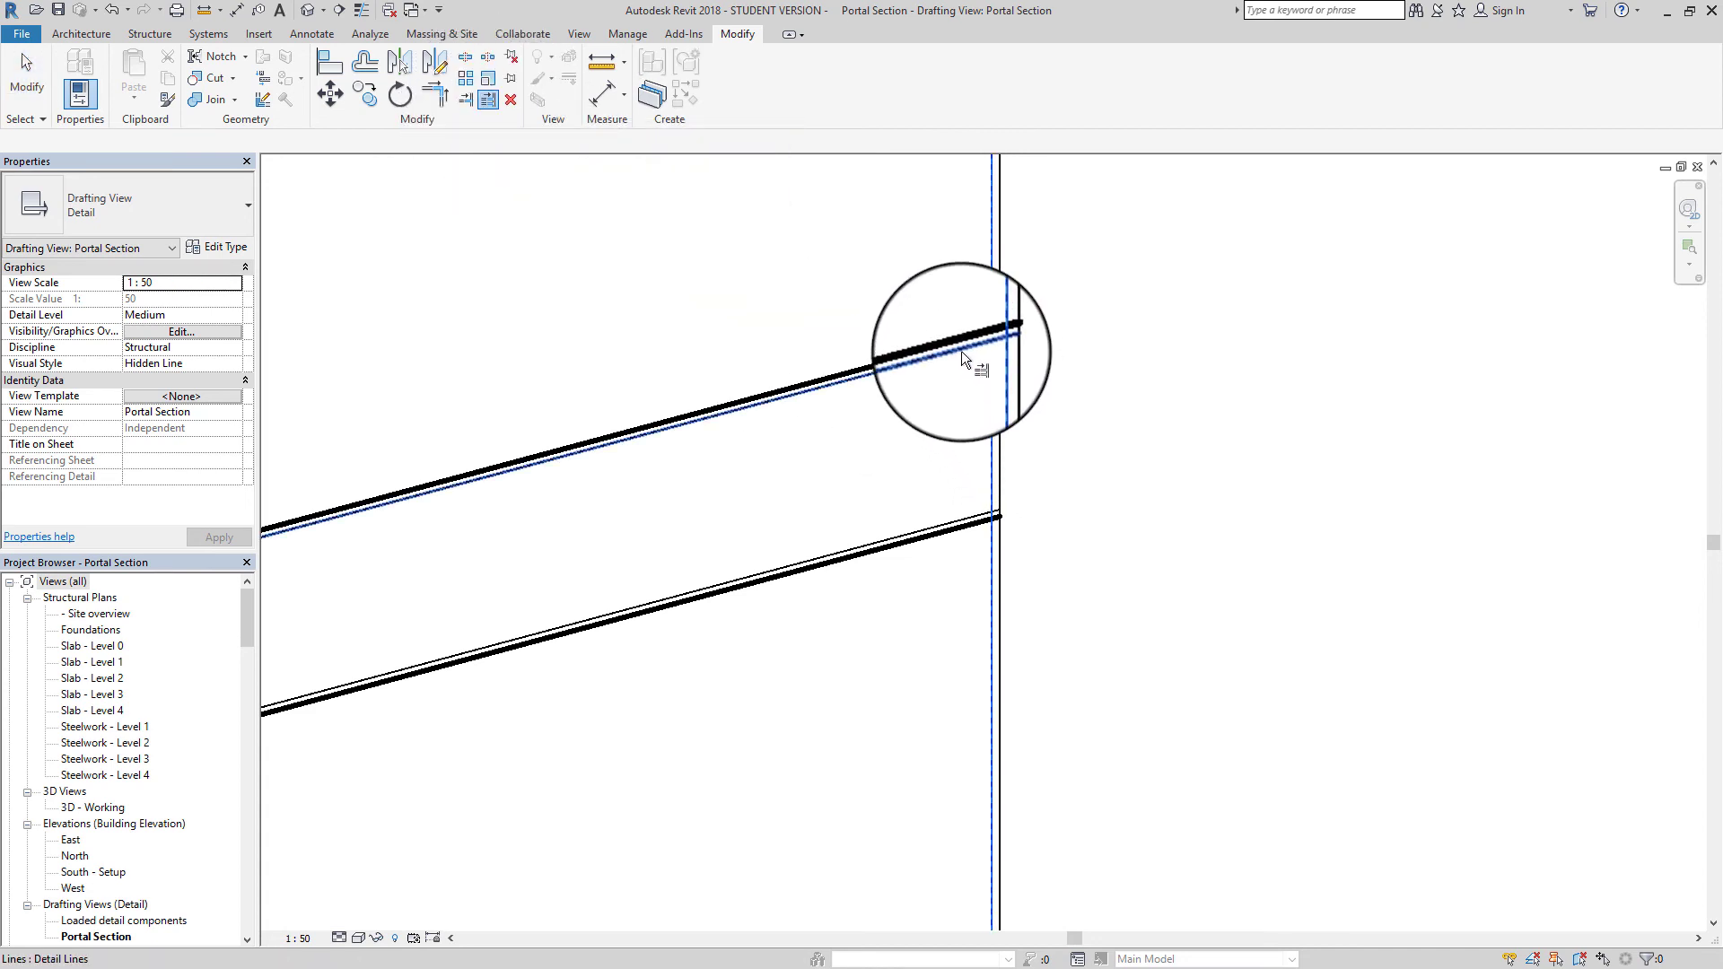
click(960, 346)
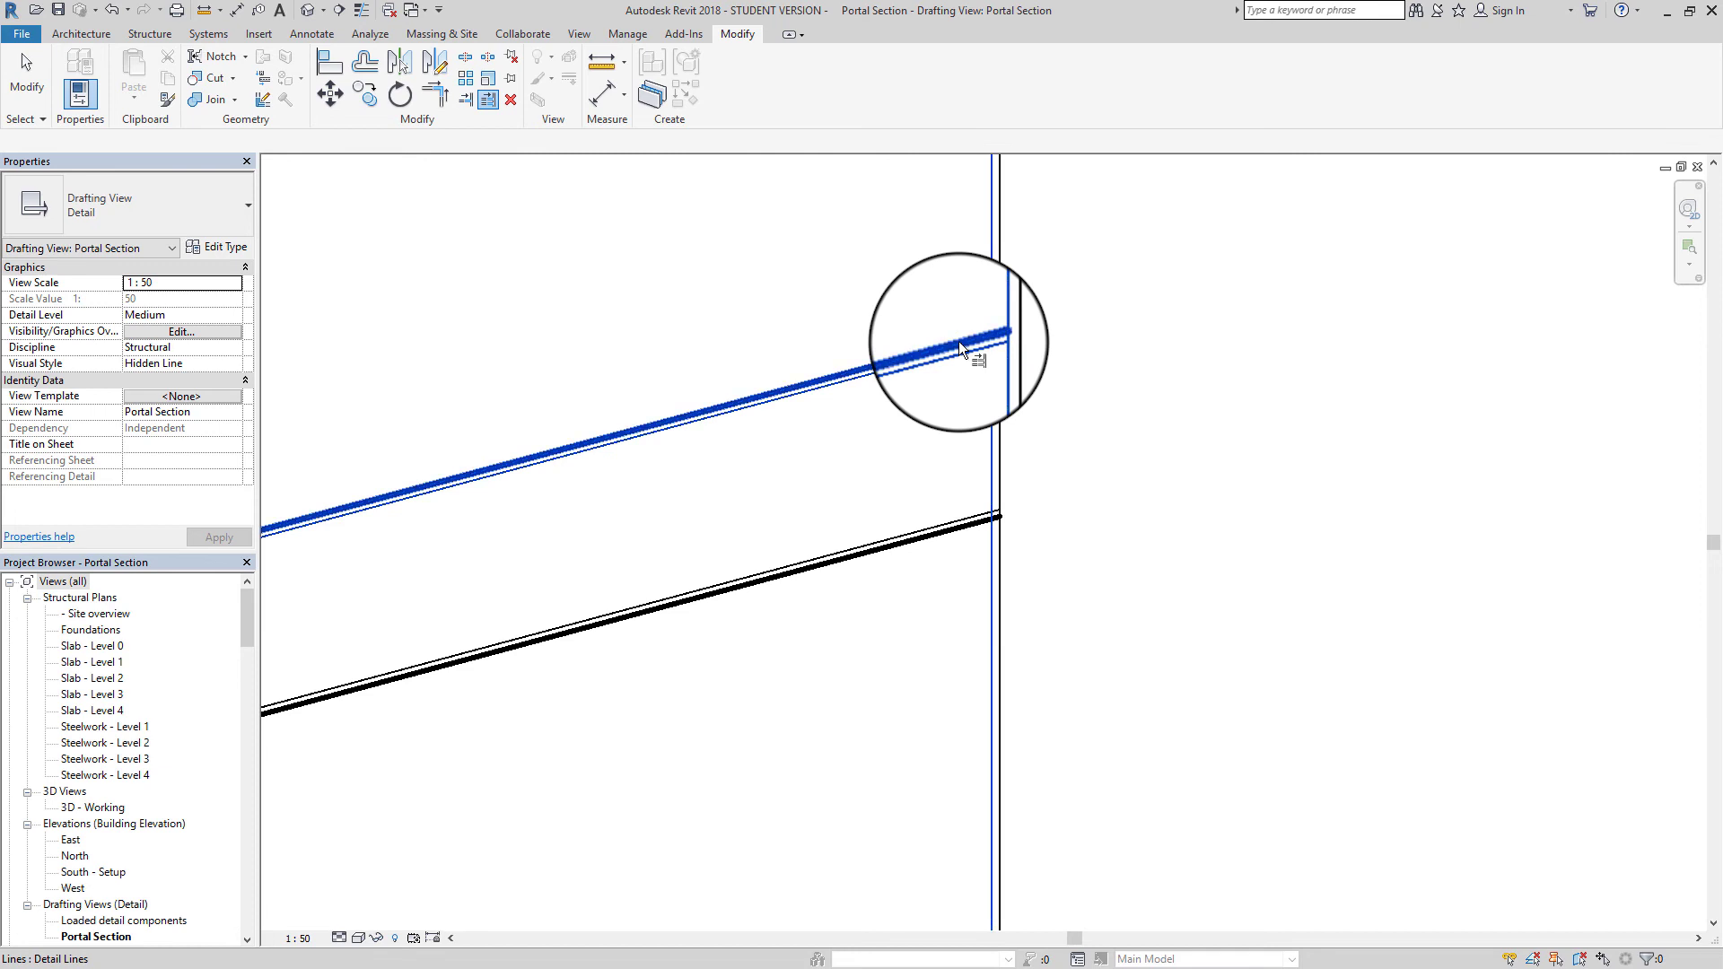
click(976, 522)
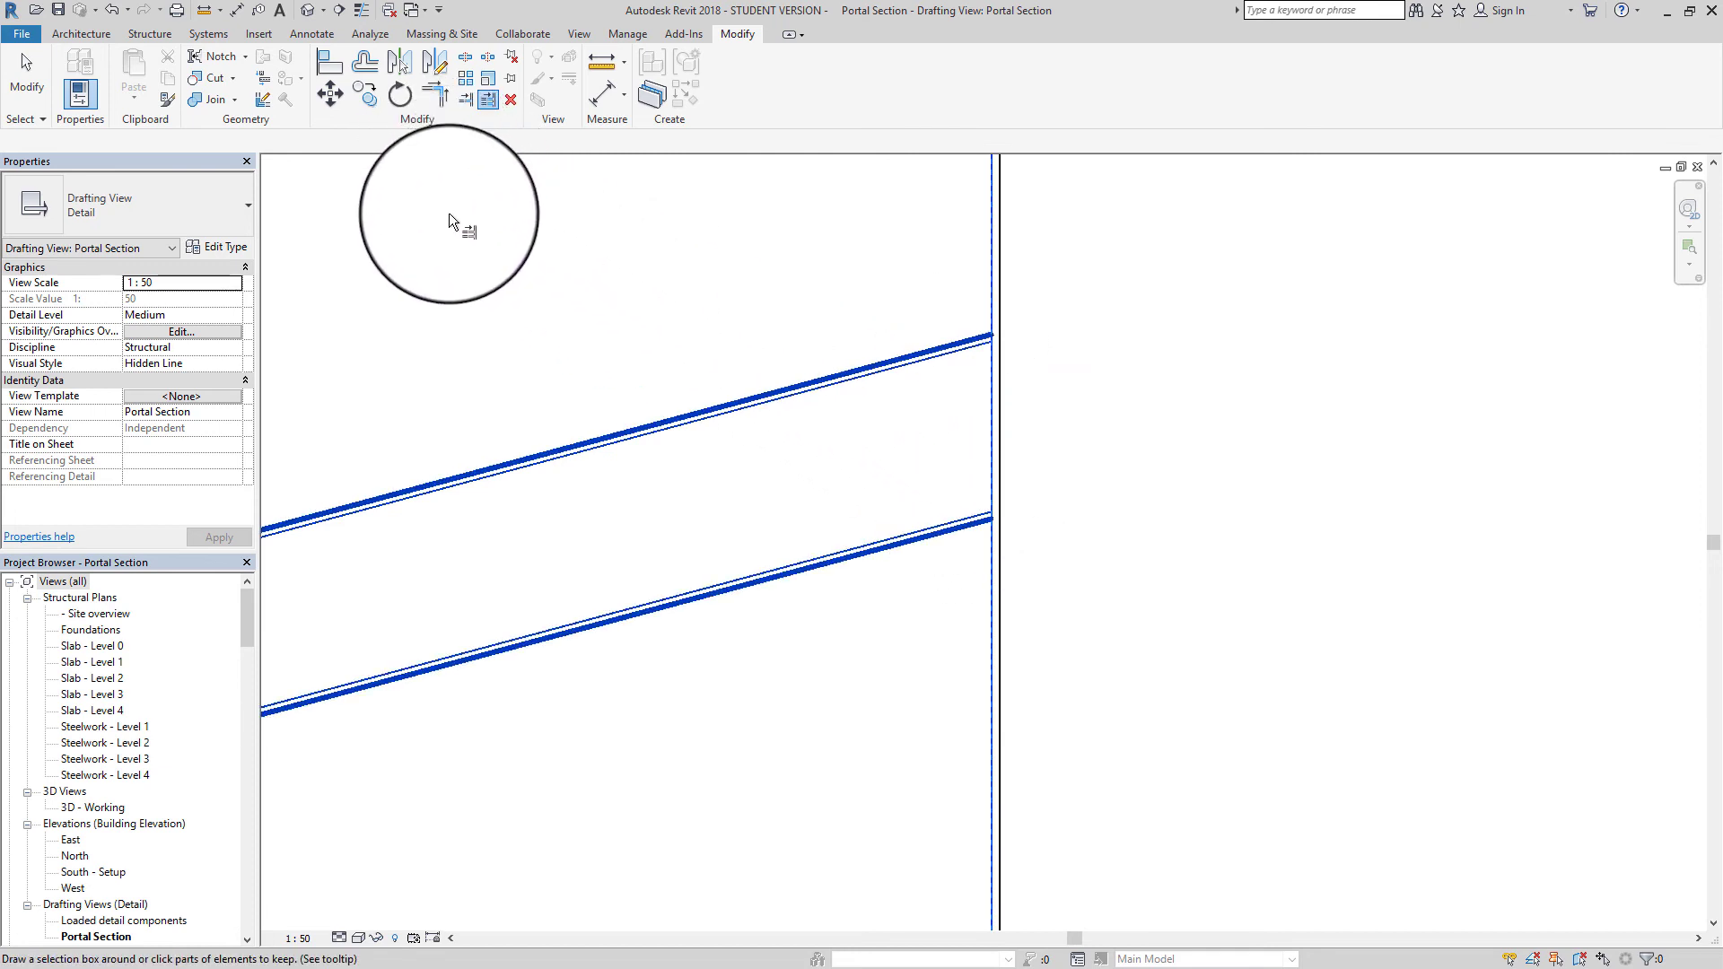
key(Escape)
key(Escape)
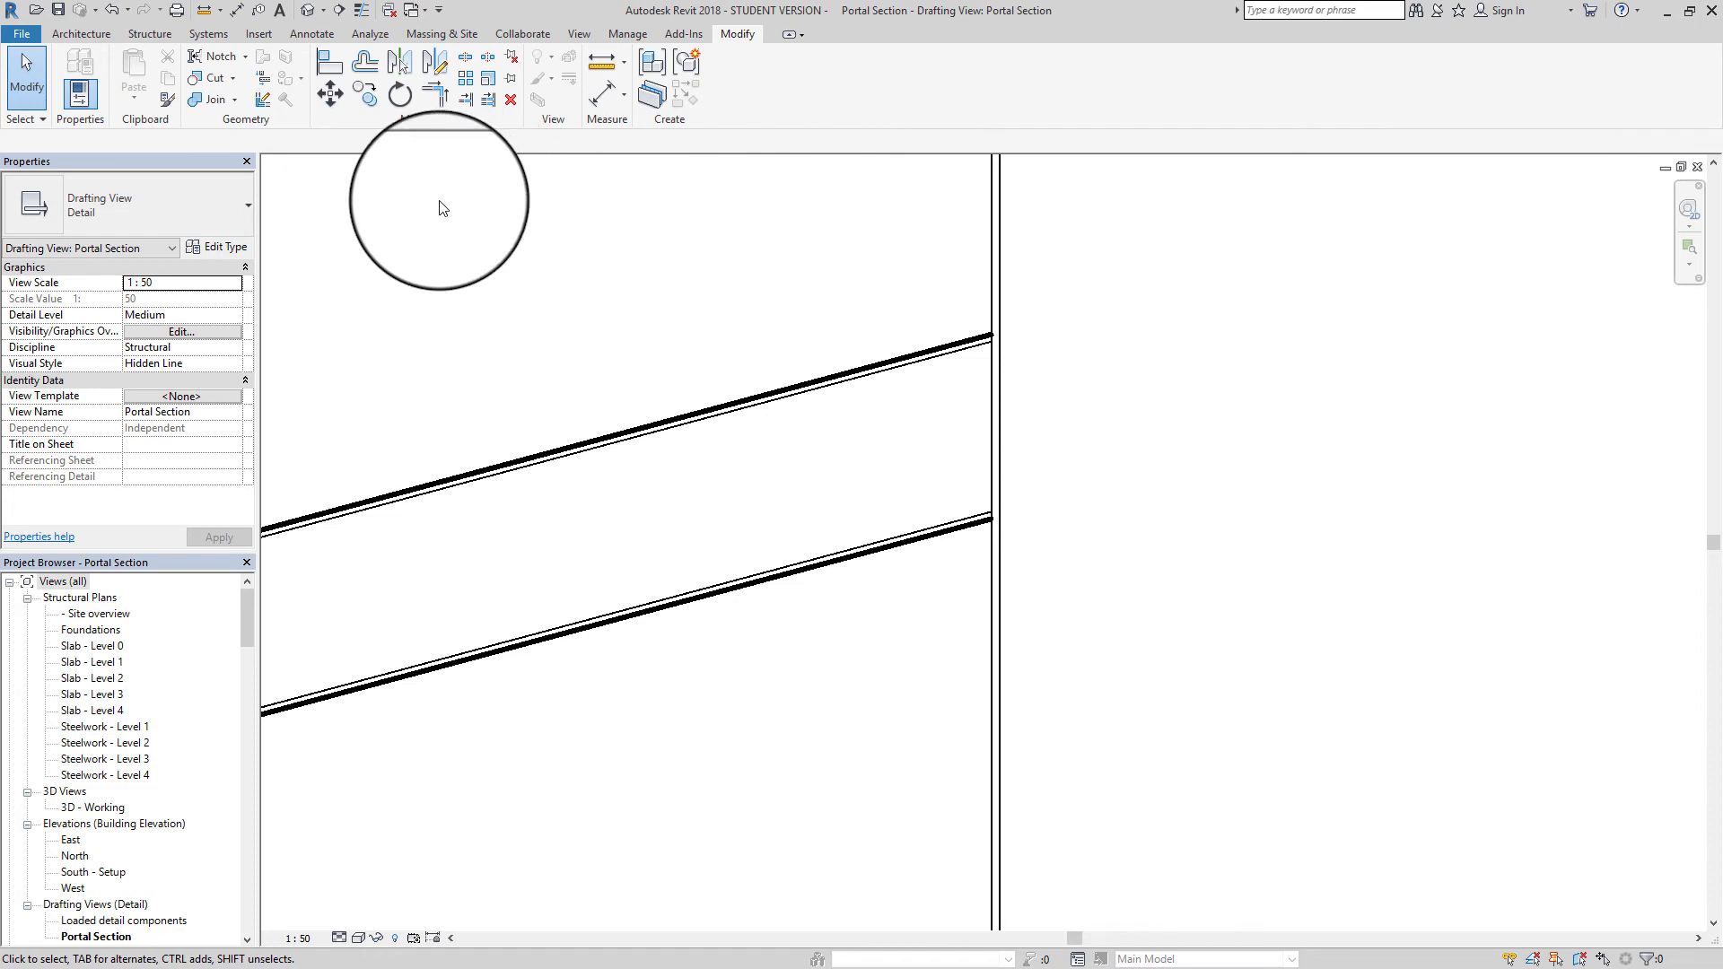
Draw a horizontal Thin Lines detail line about 500 mm long across the vertical lines, starting at the end of the rafter's uppermost flange line
click(319, 38)
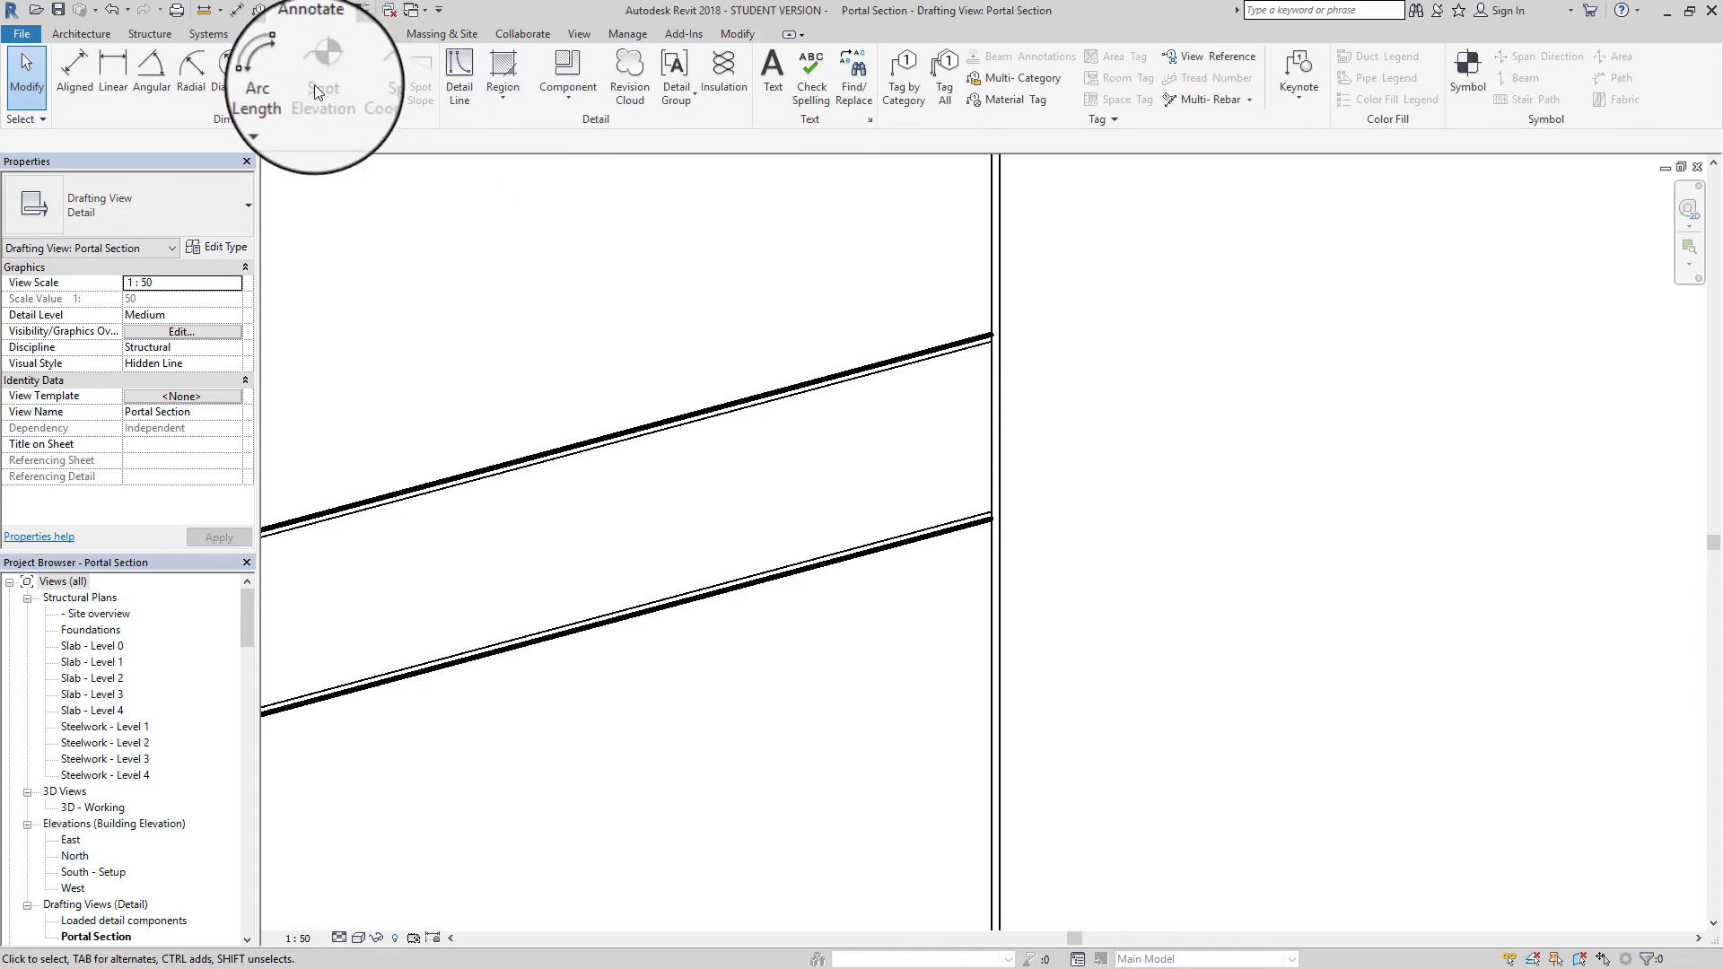
click(465, 68)
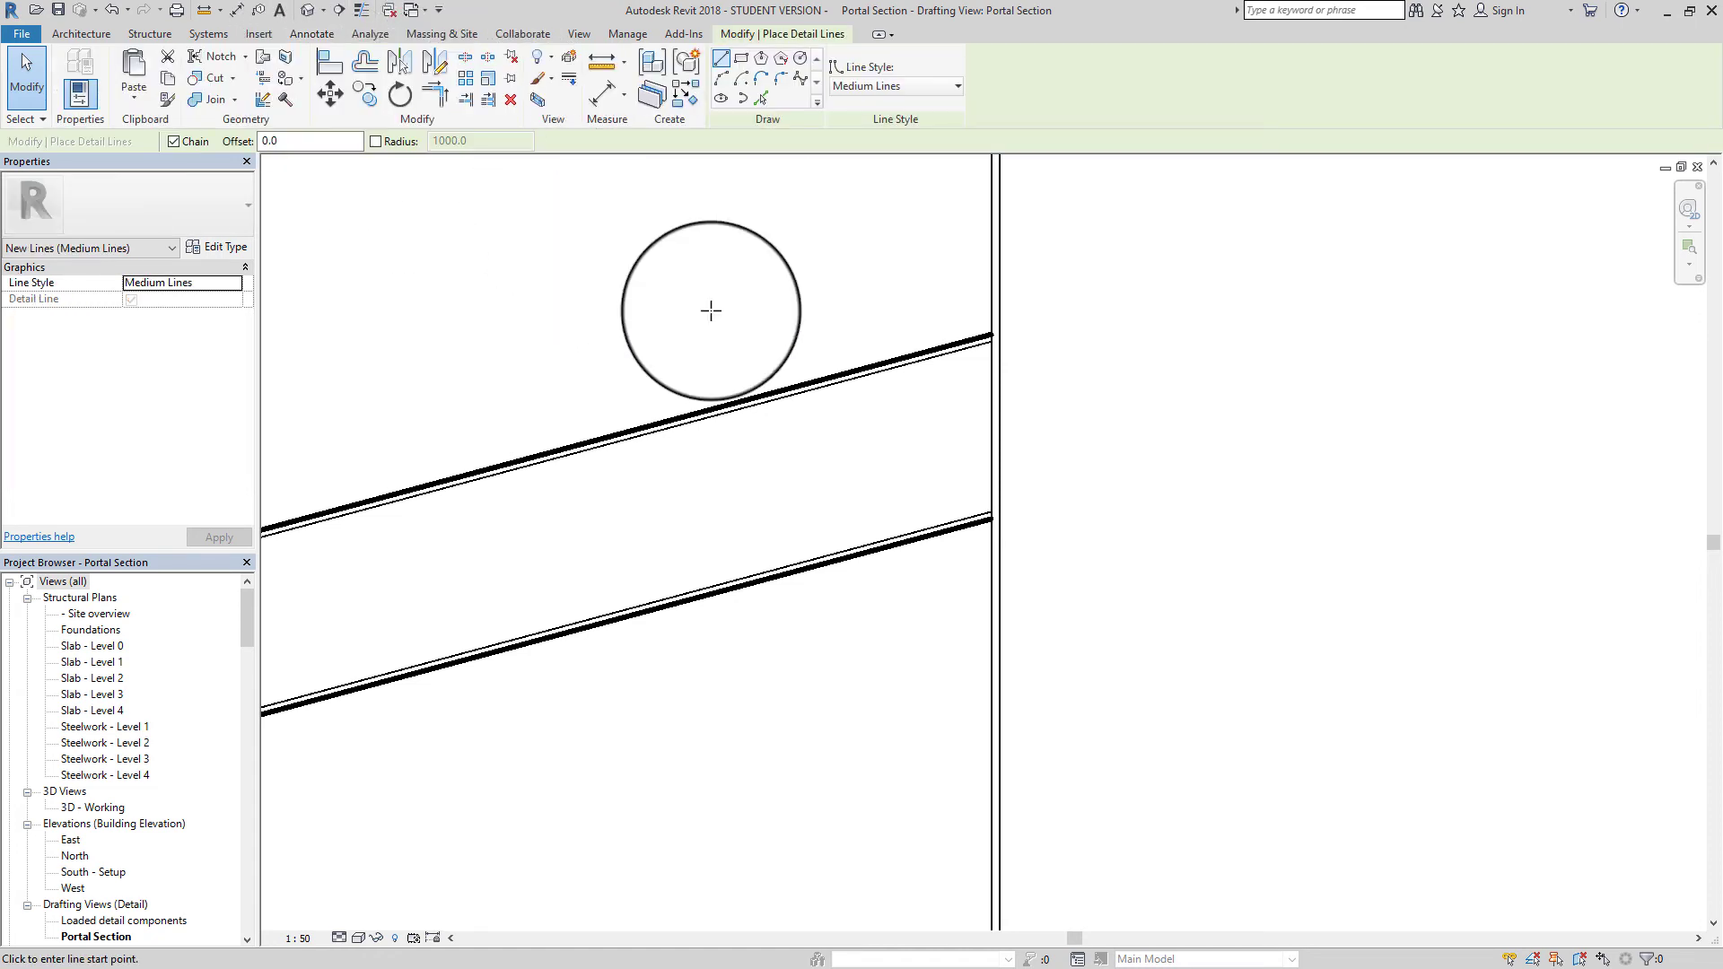
click(897, 85)
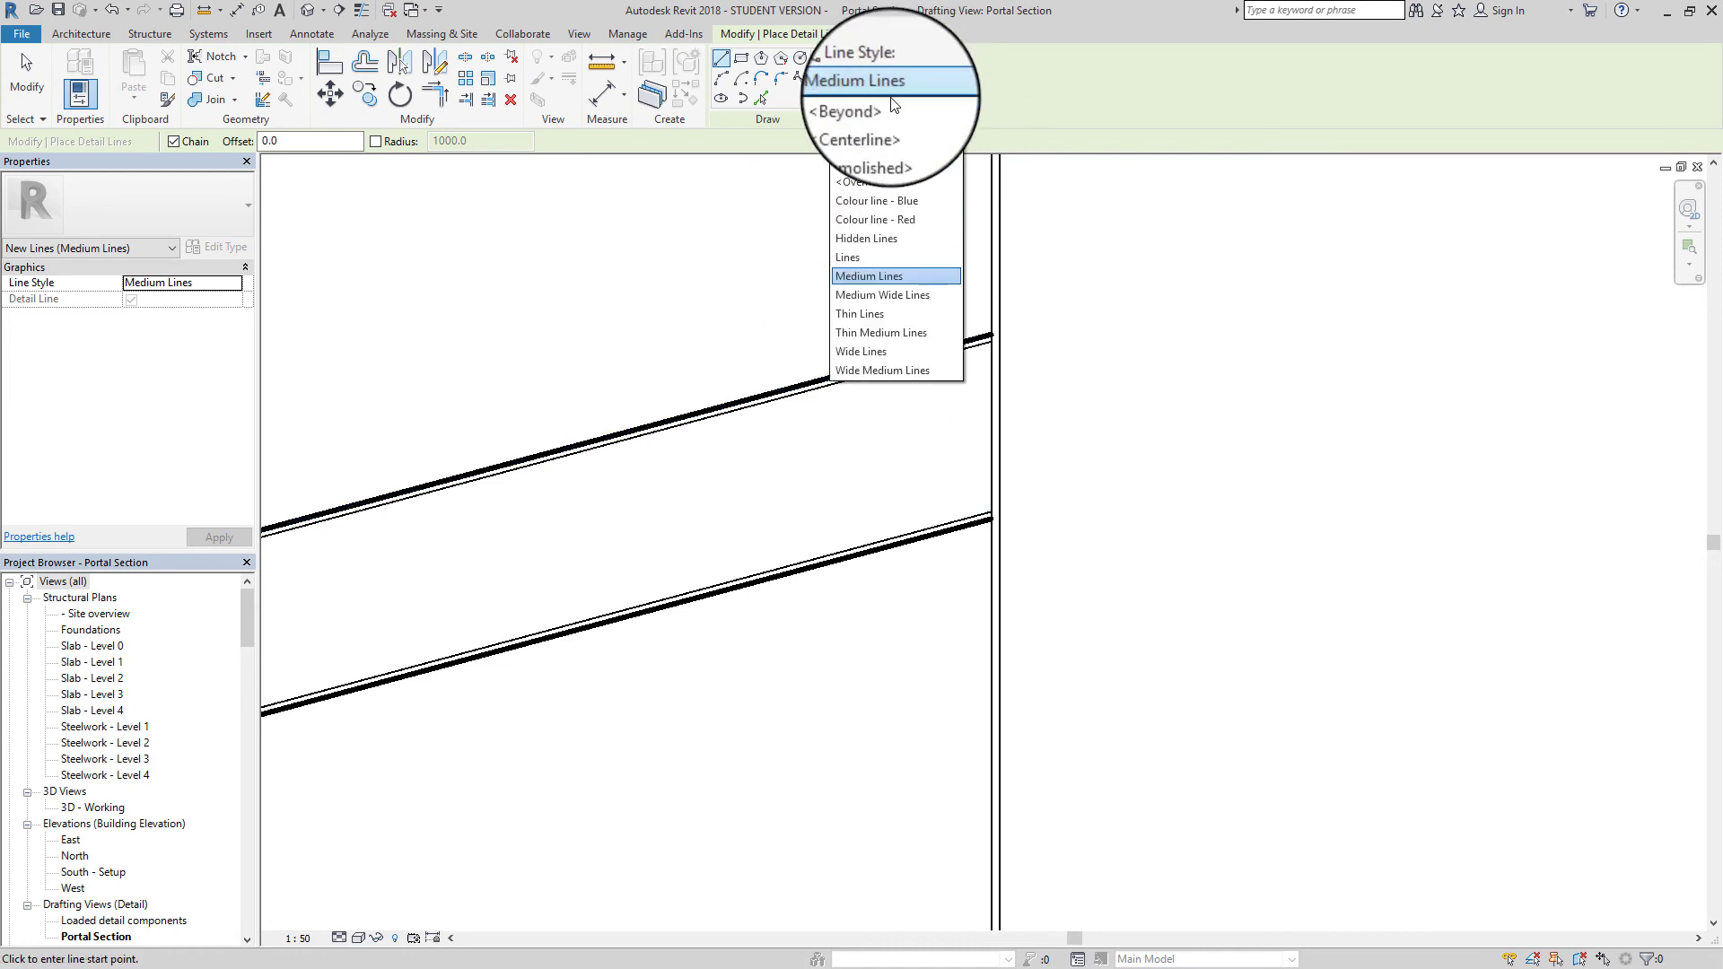
click(859, 313)
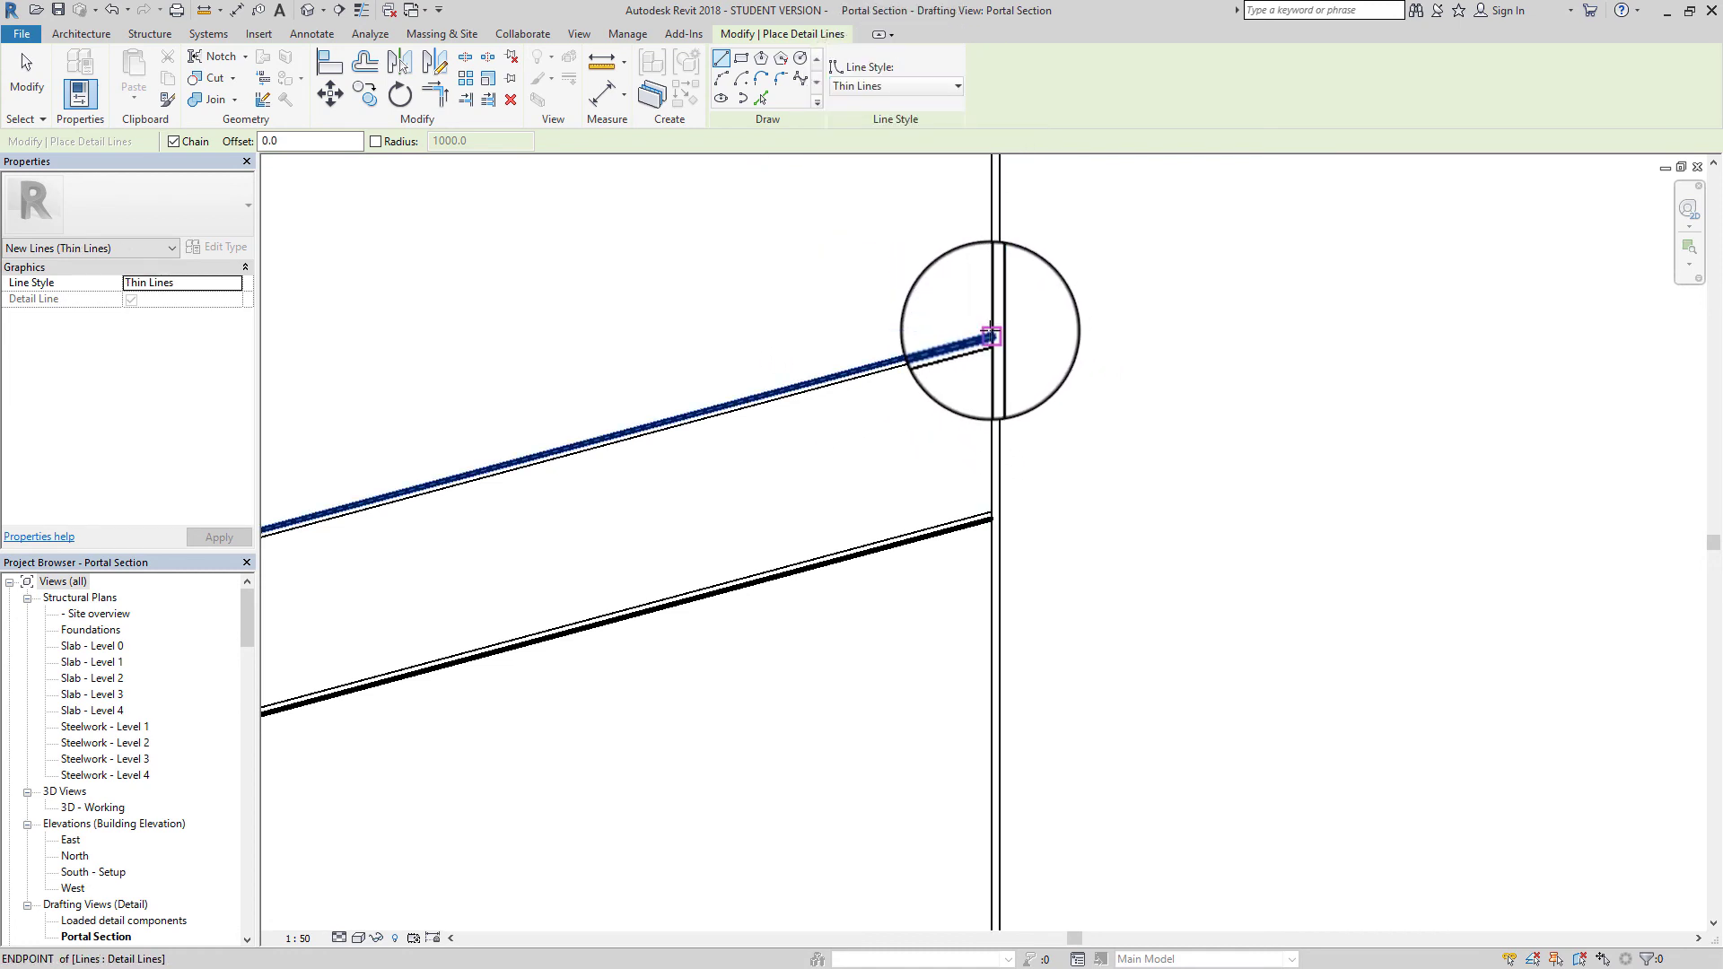
click(991, 336)
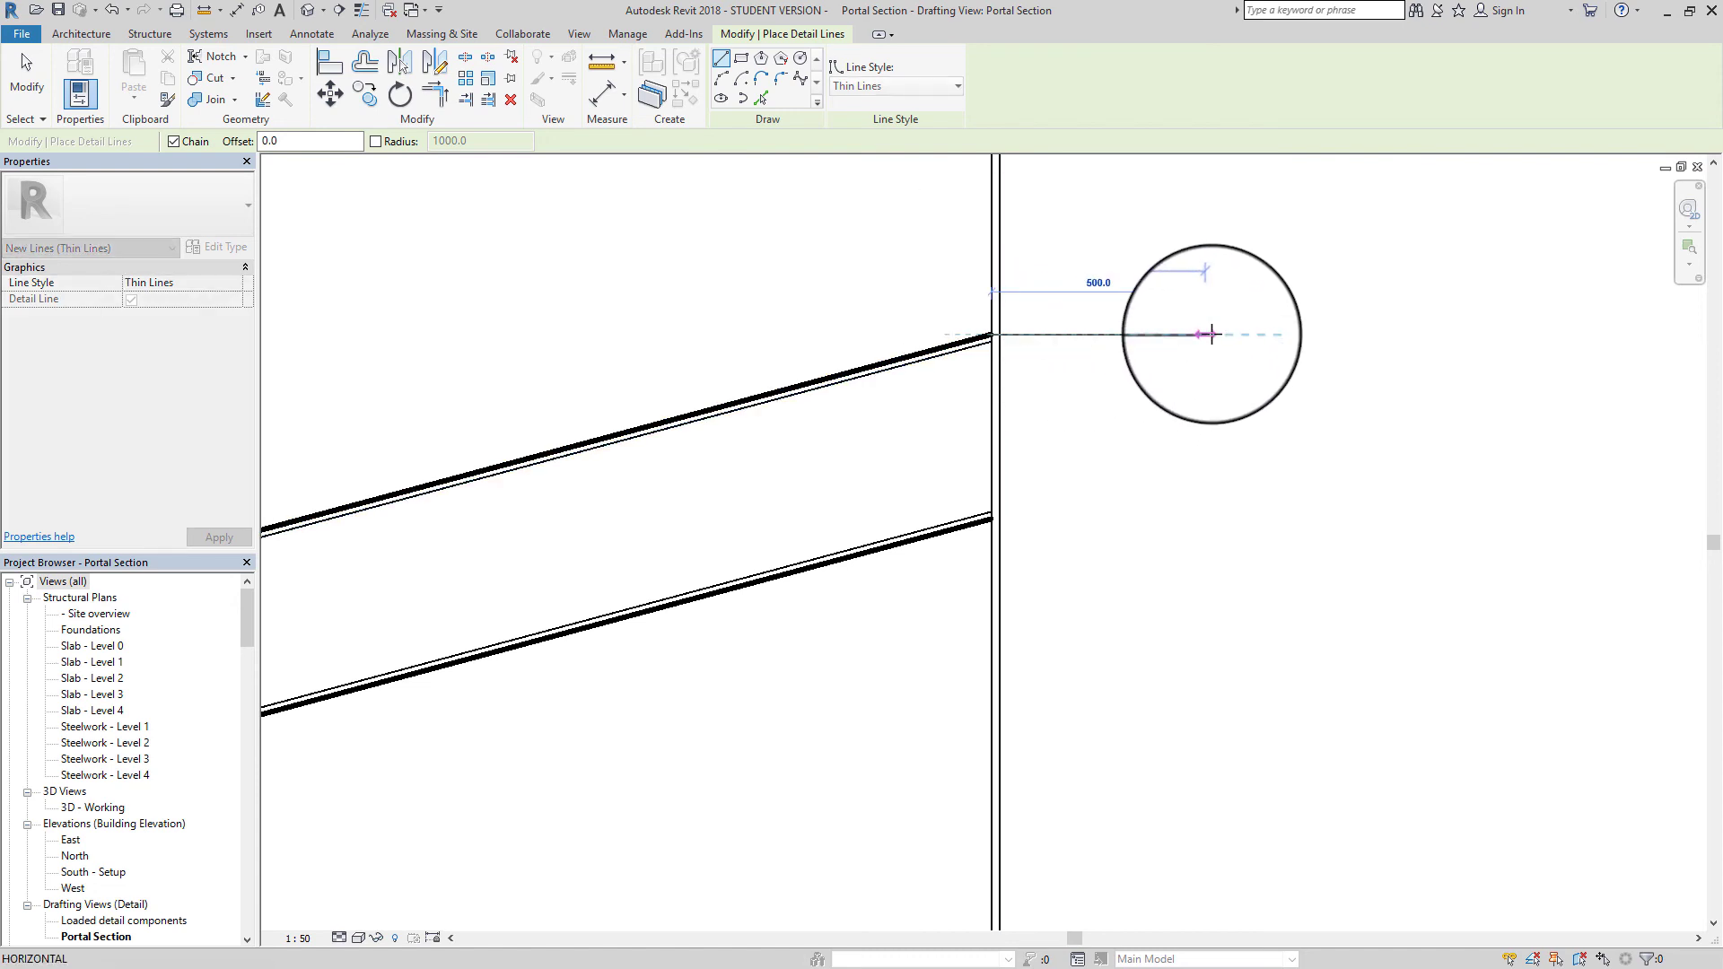
click(1211, 335)
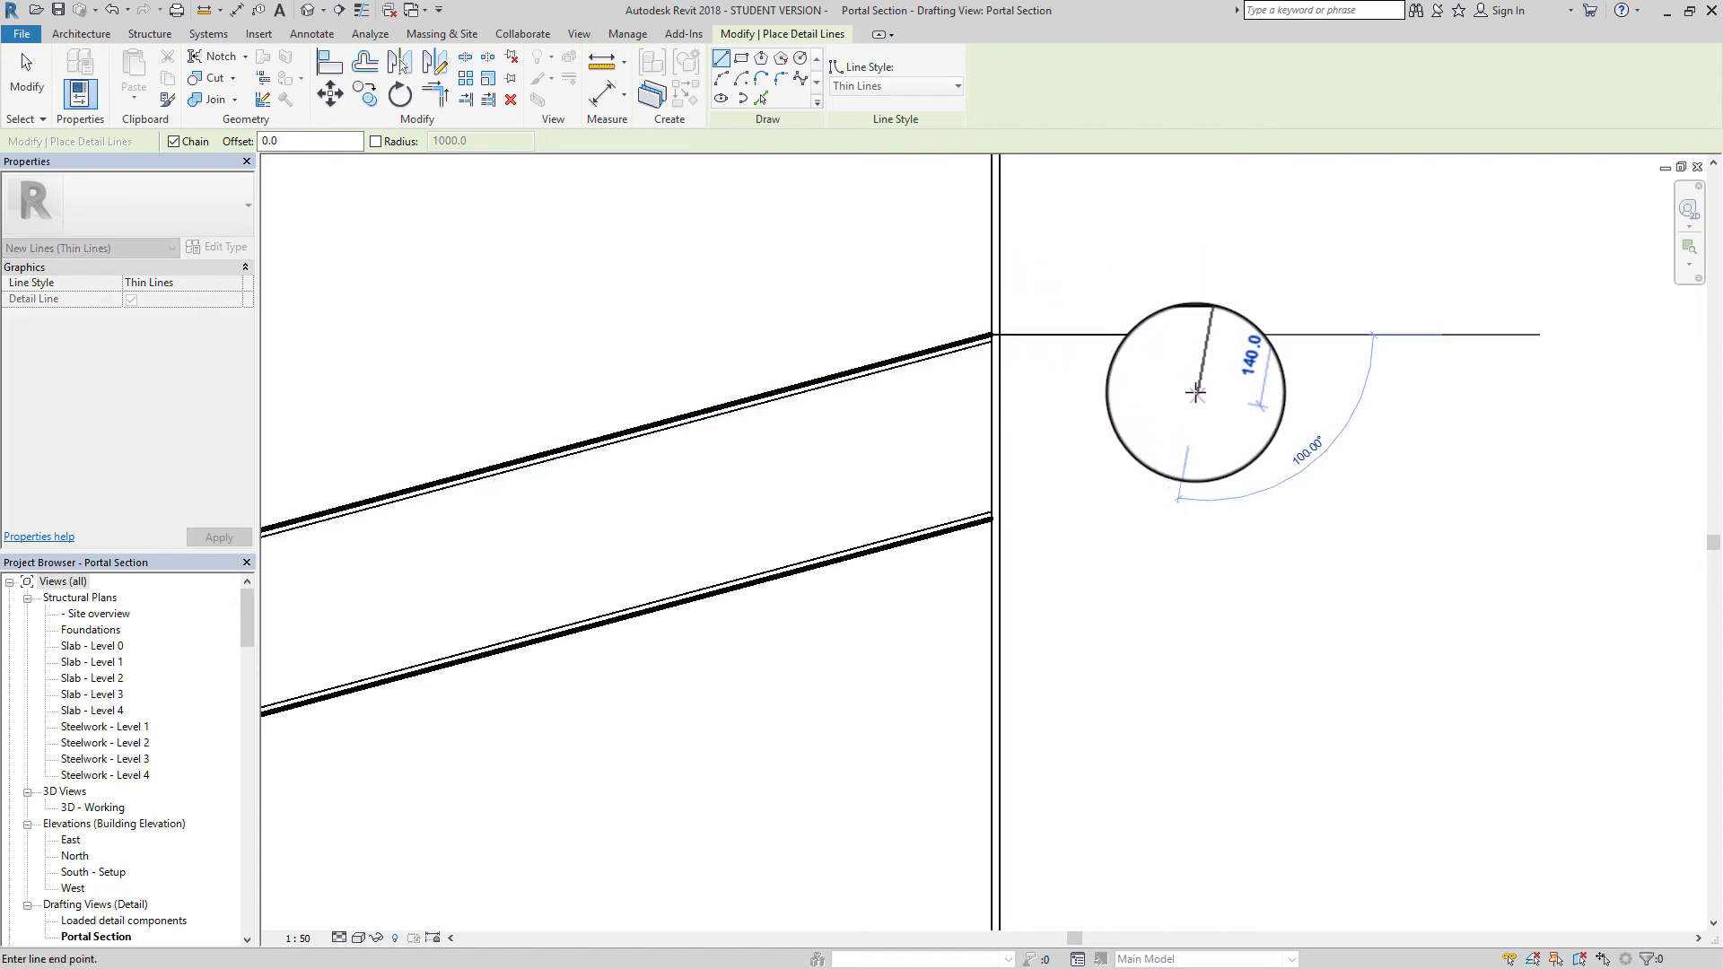
key(Escape)
key(Escape)
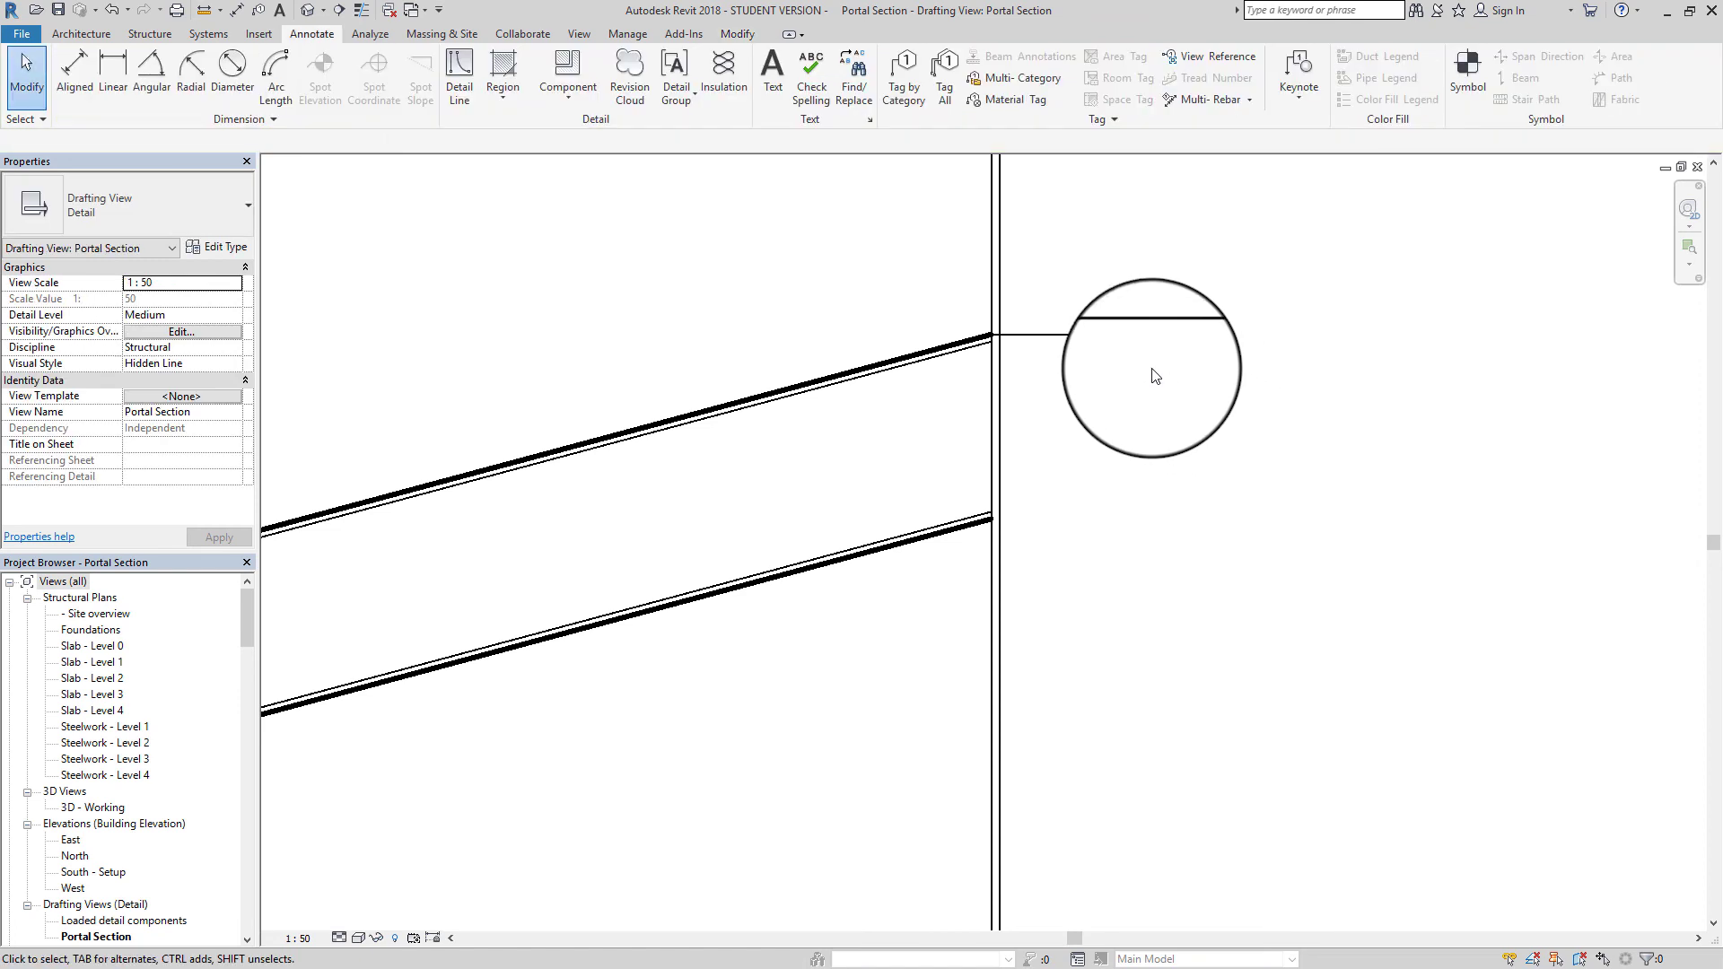
Move the horizontal line vertically upward about 20 mm above the rafter's upper flange end
click(1080, 337)
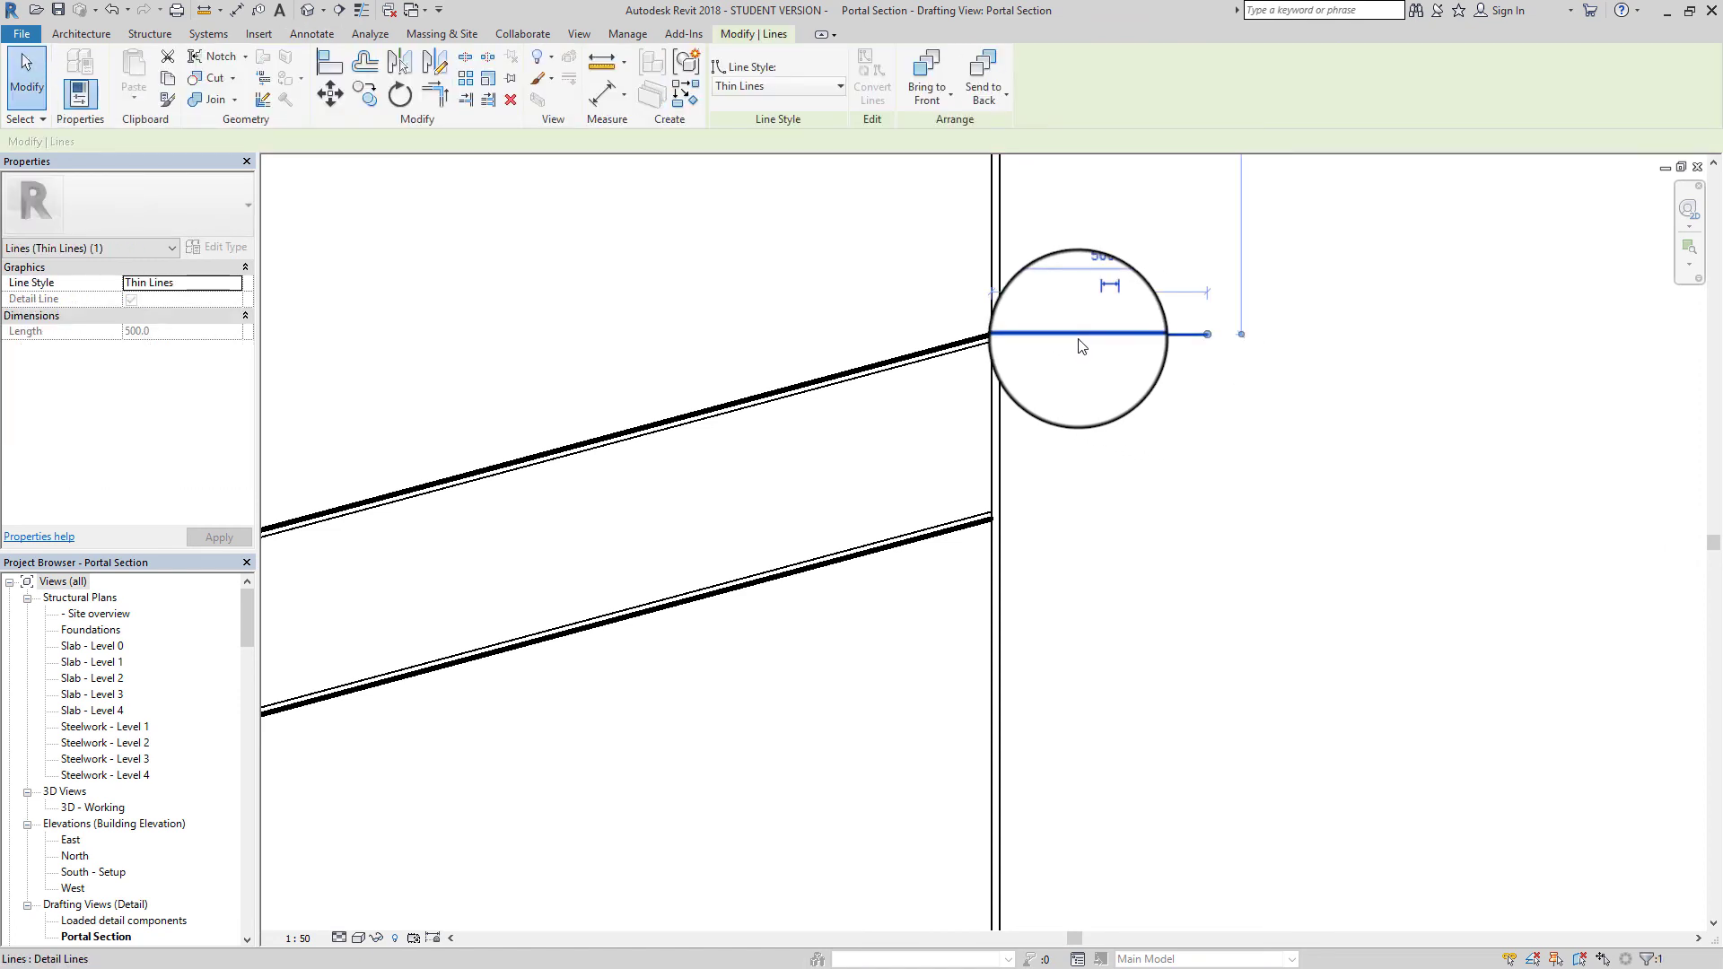
click(331, 96)
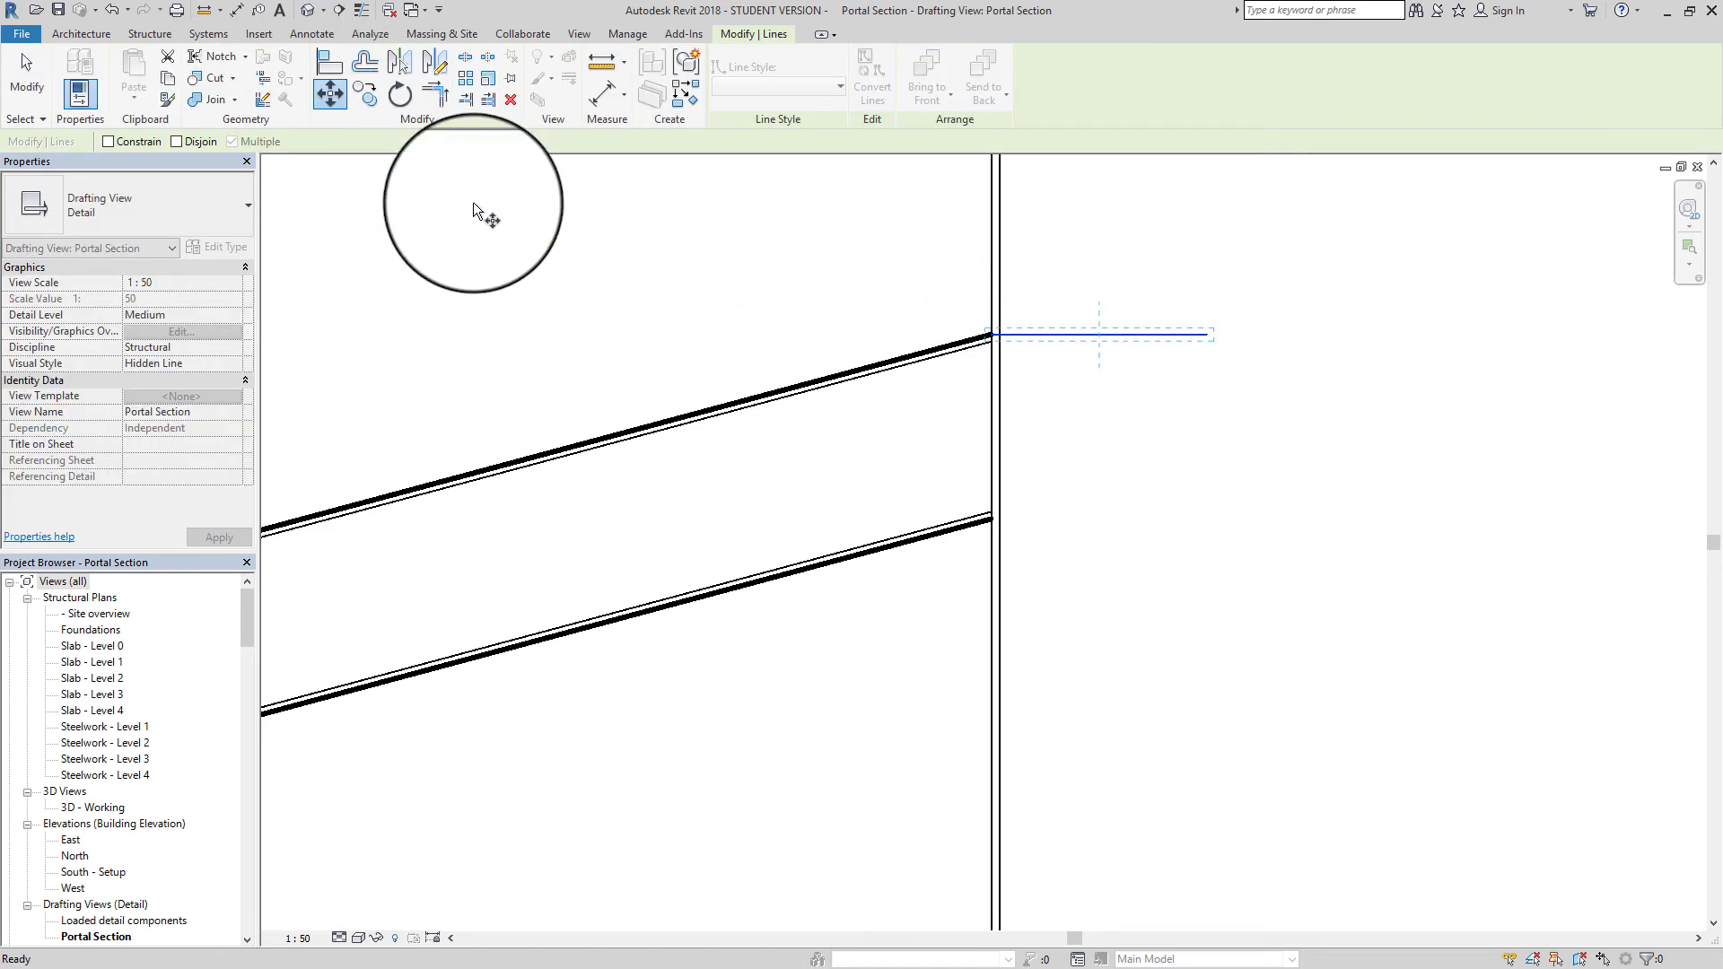
click(1057, 333)
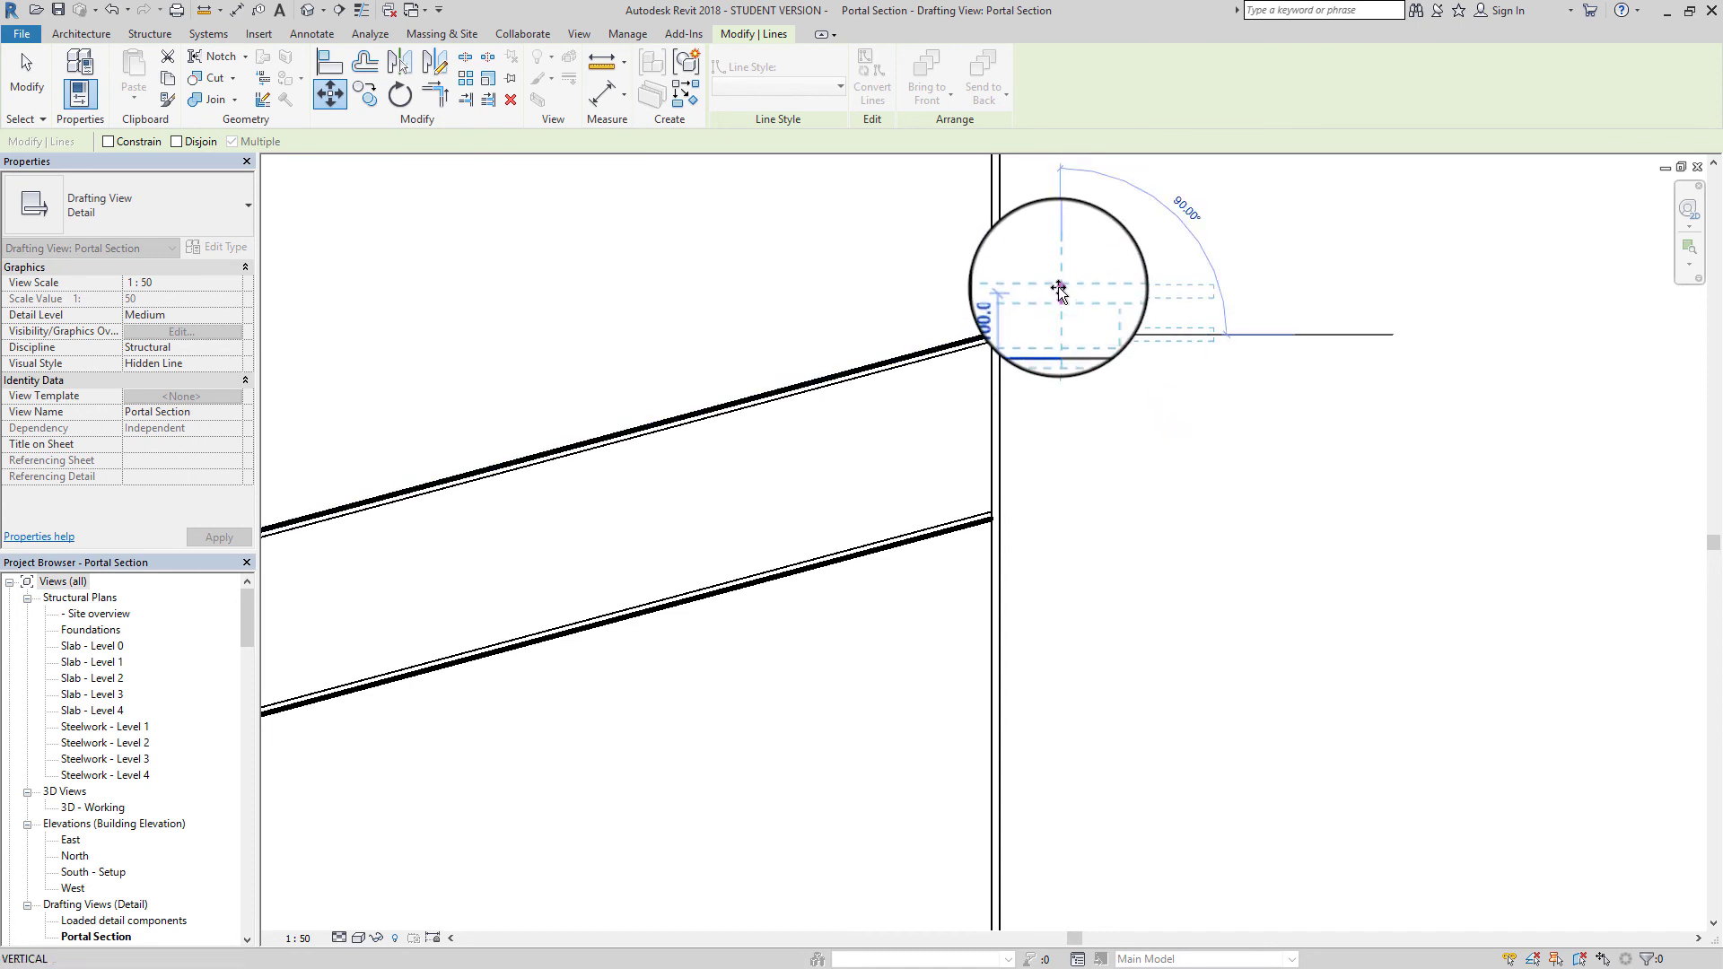
text(2)
key(Return)
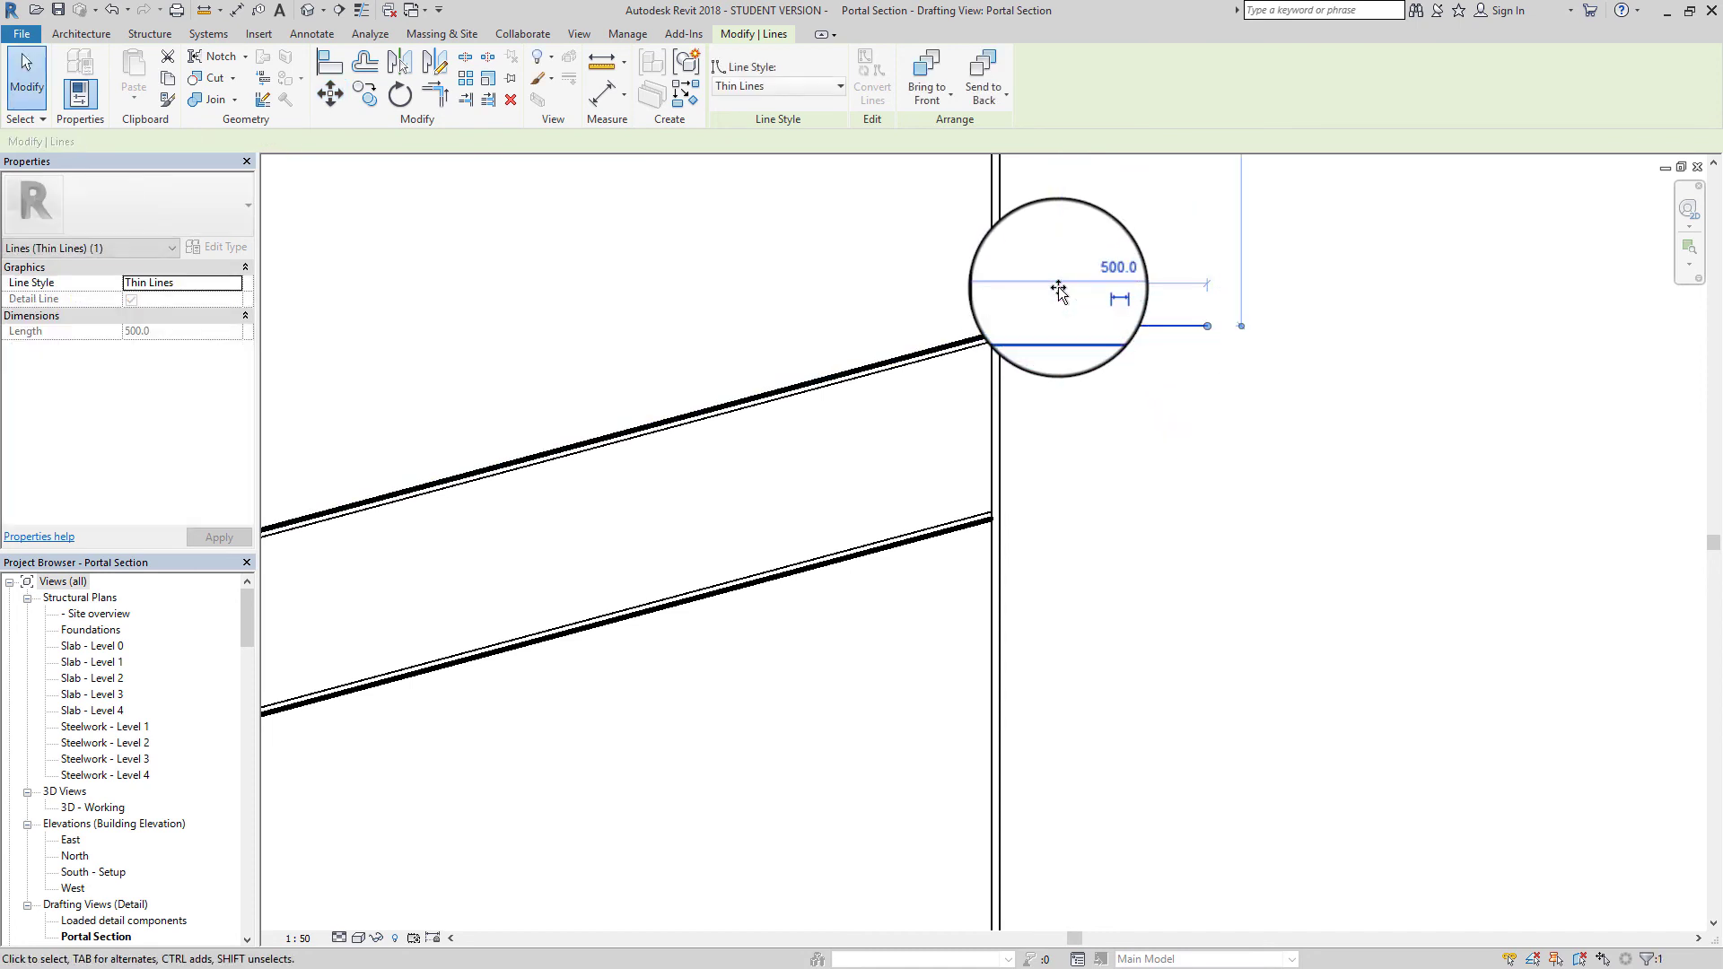
click(1059, 289)
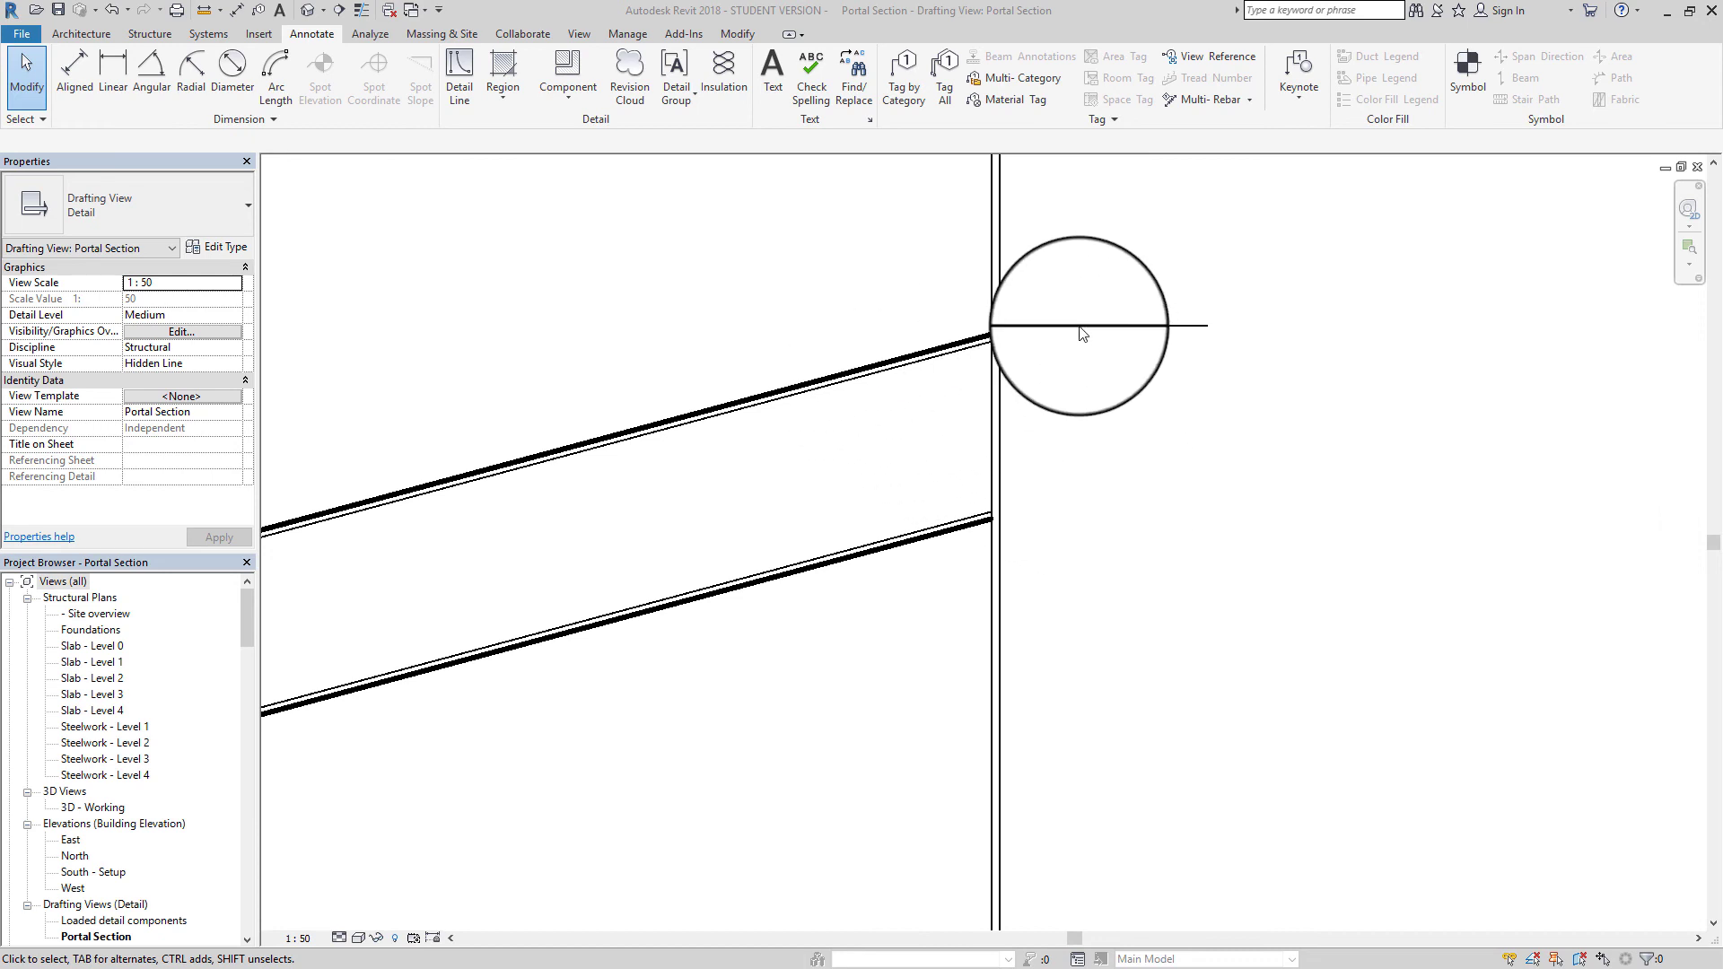
Copy the horizontal line 805 mm vertically downward, below the rafter's lower flange
click(1034, 327)
scroll(815, 282, up, 1)
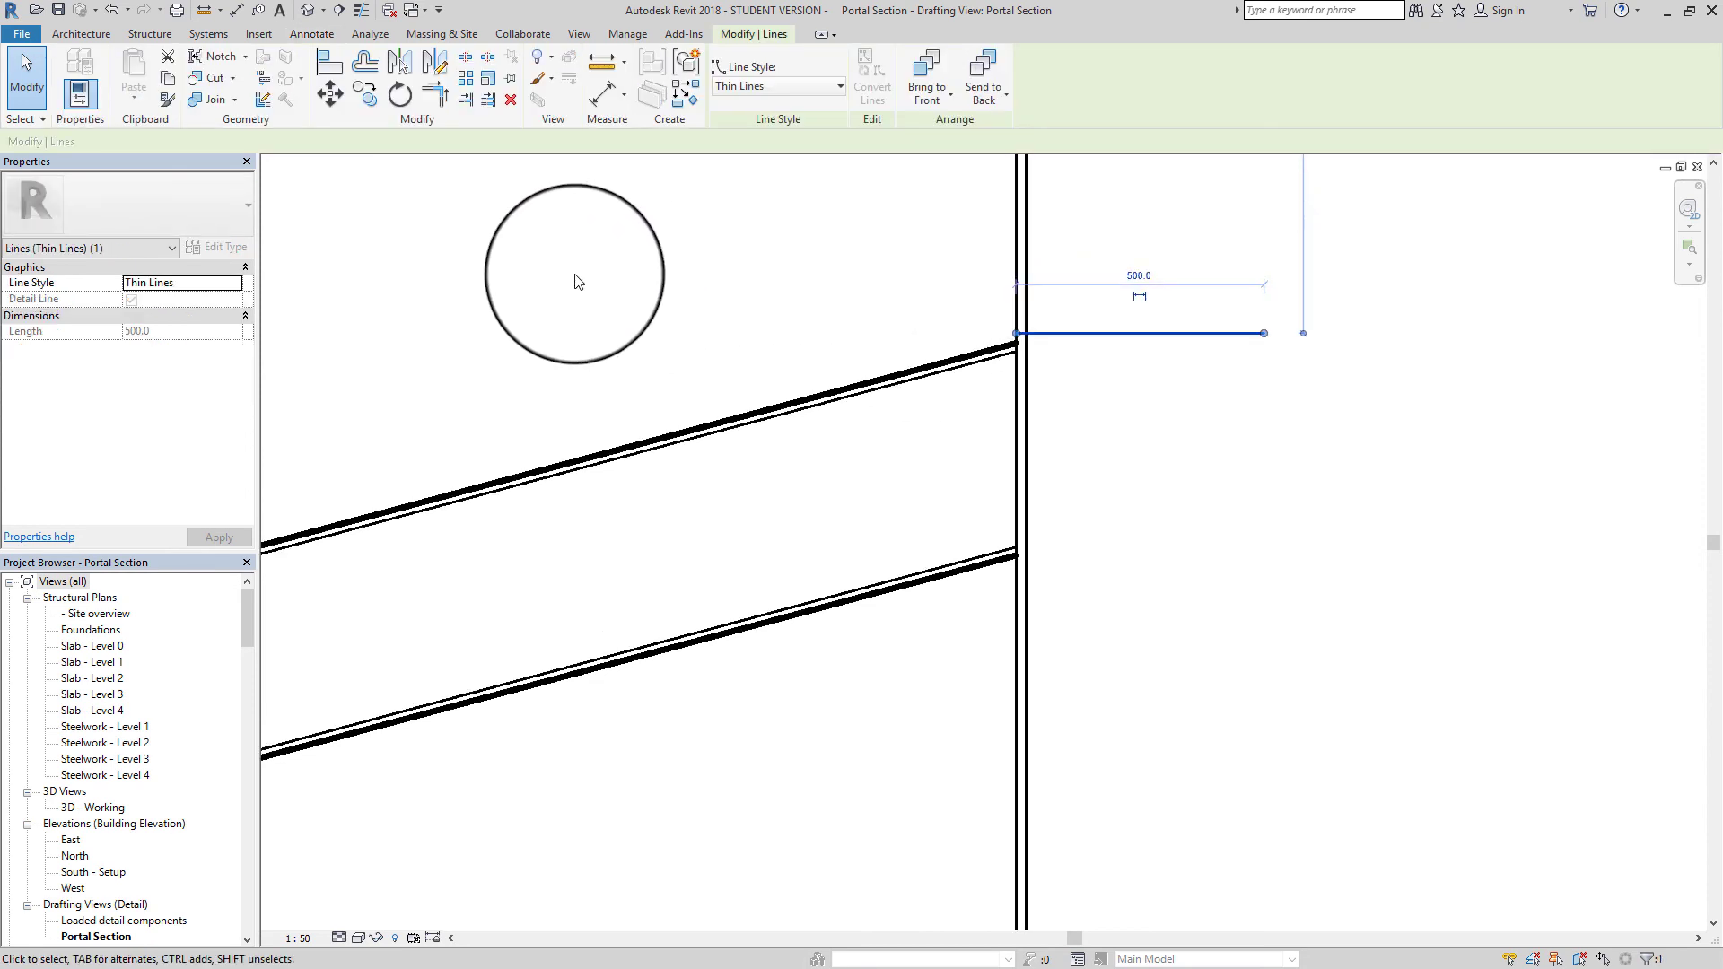
click(362, 96)
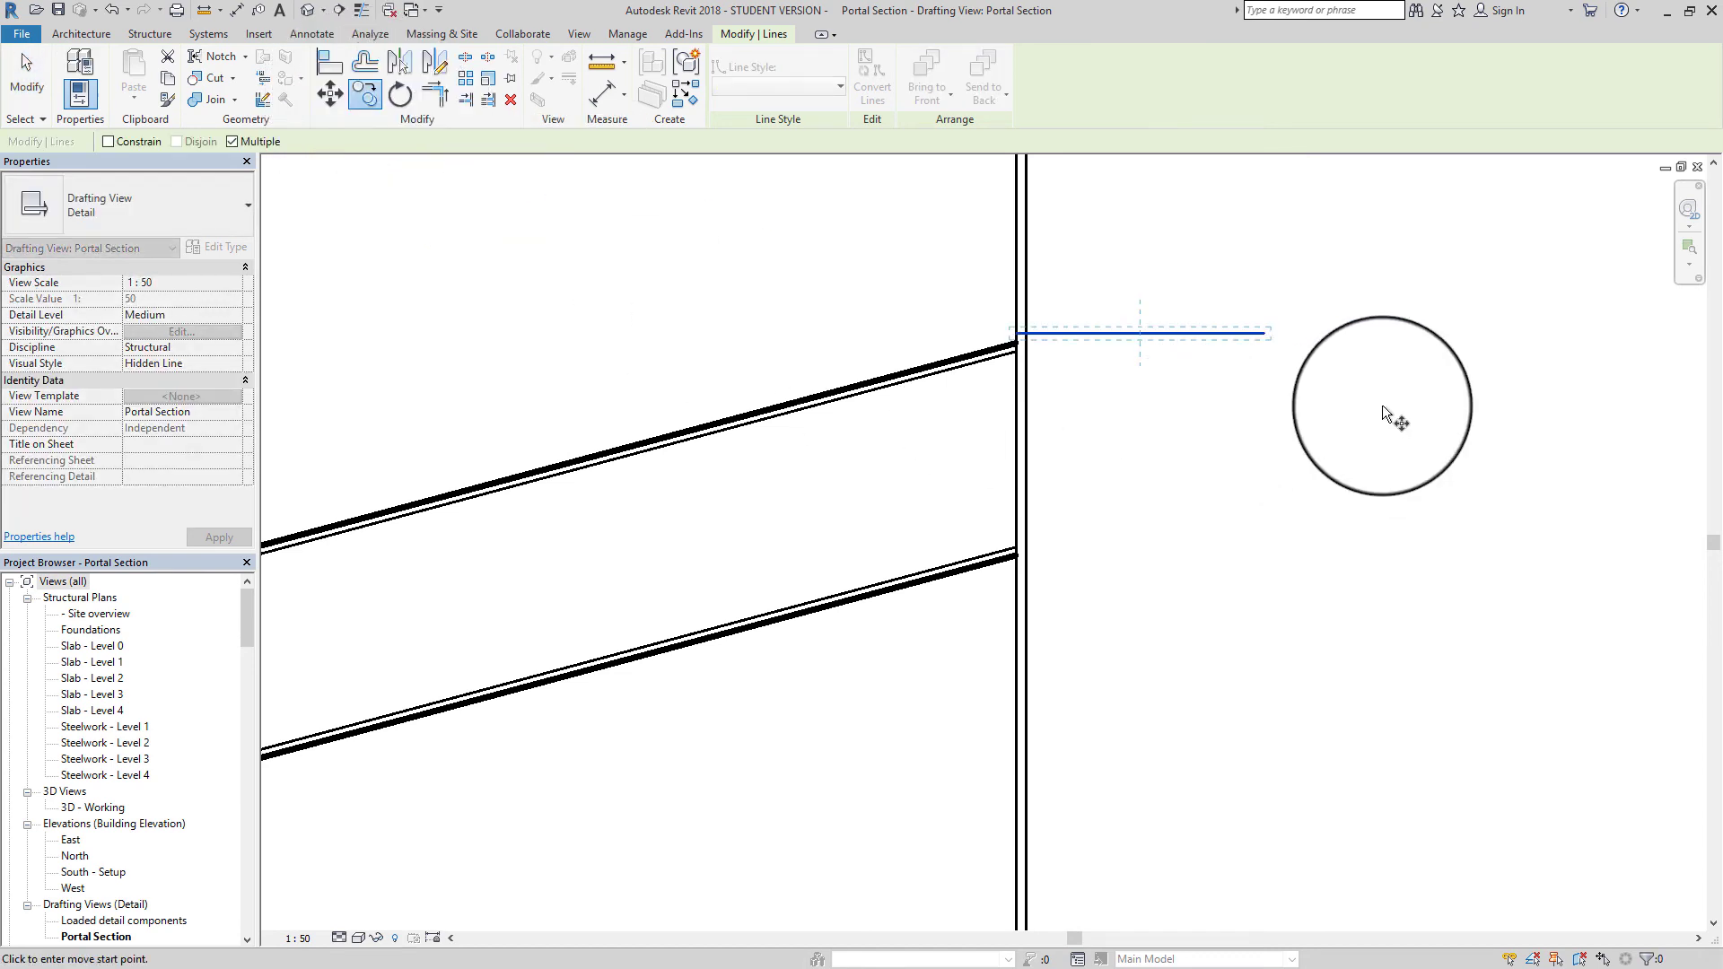
click(1263, 332)
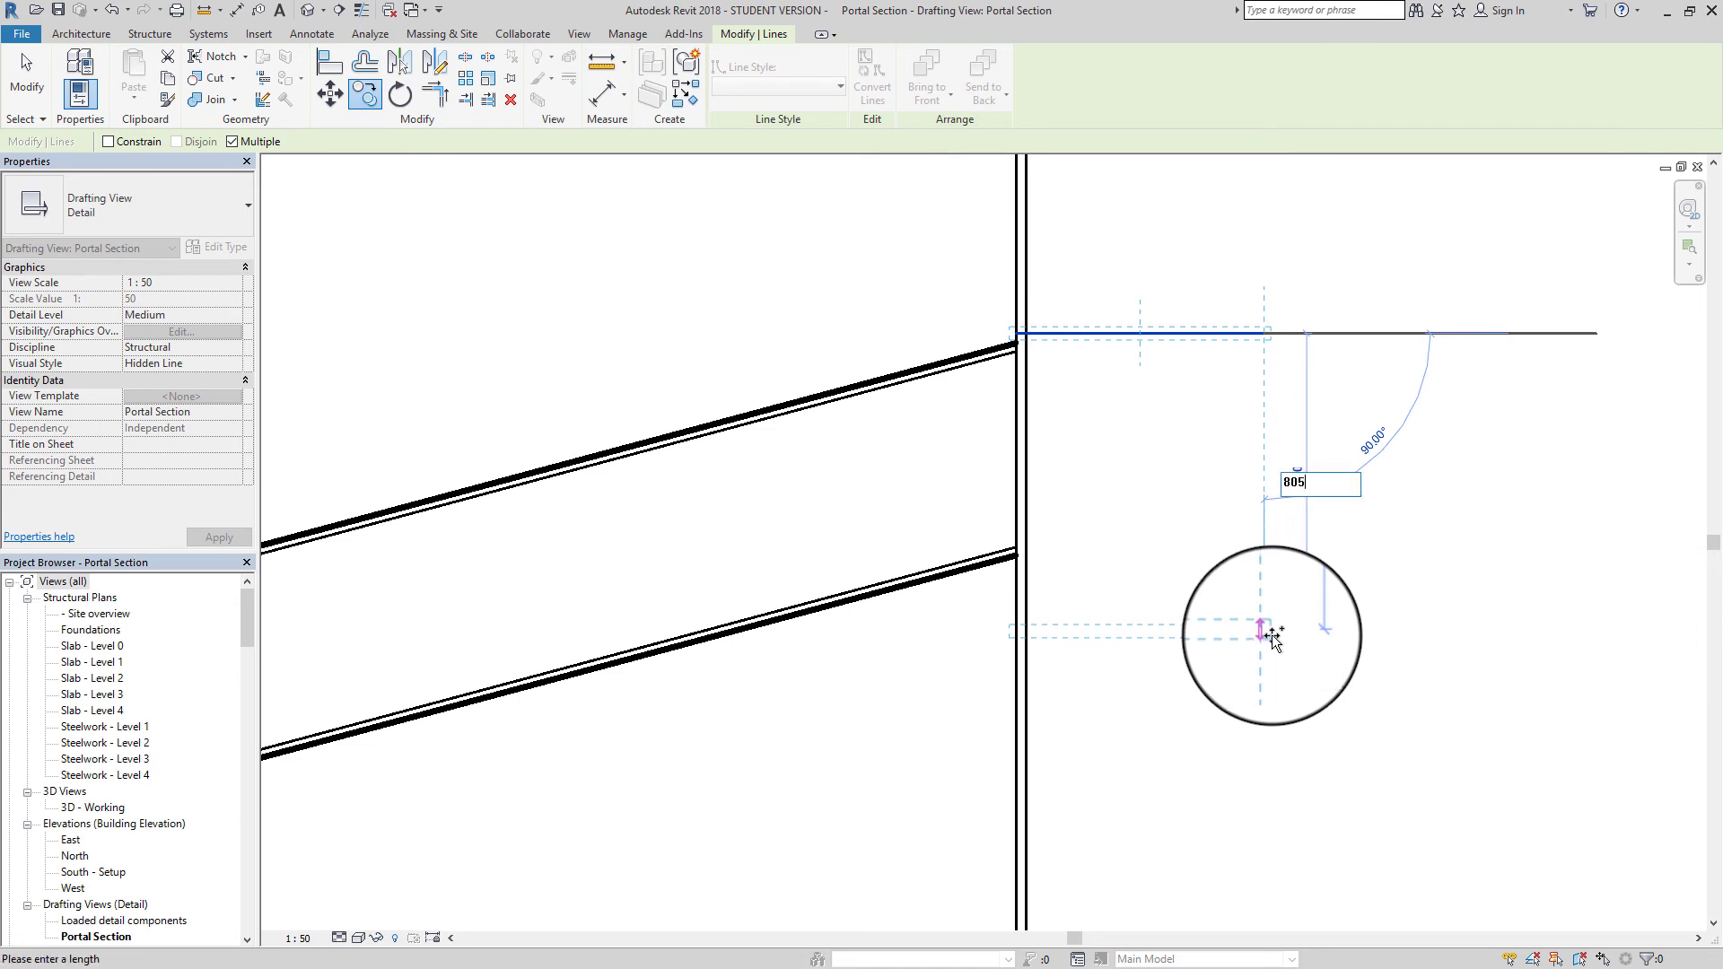
text(805)
key(Return)
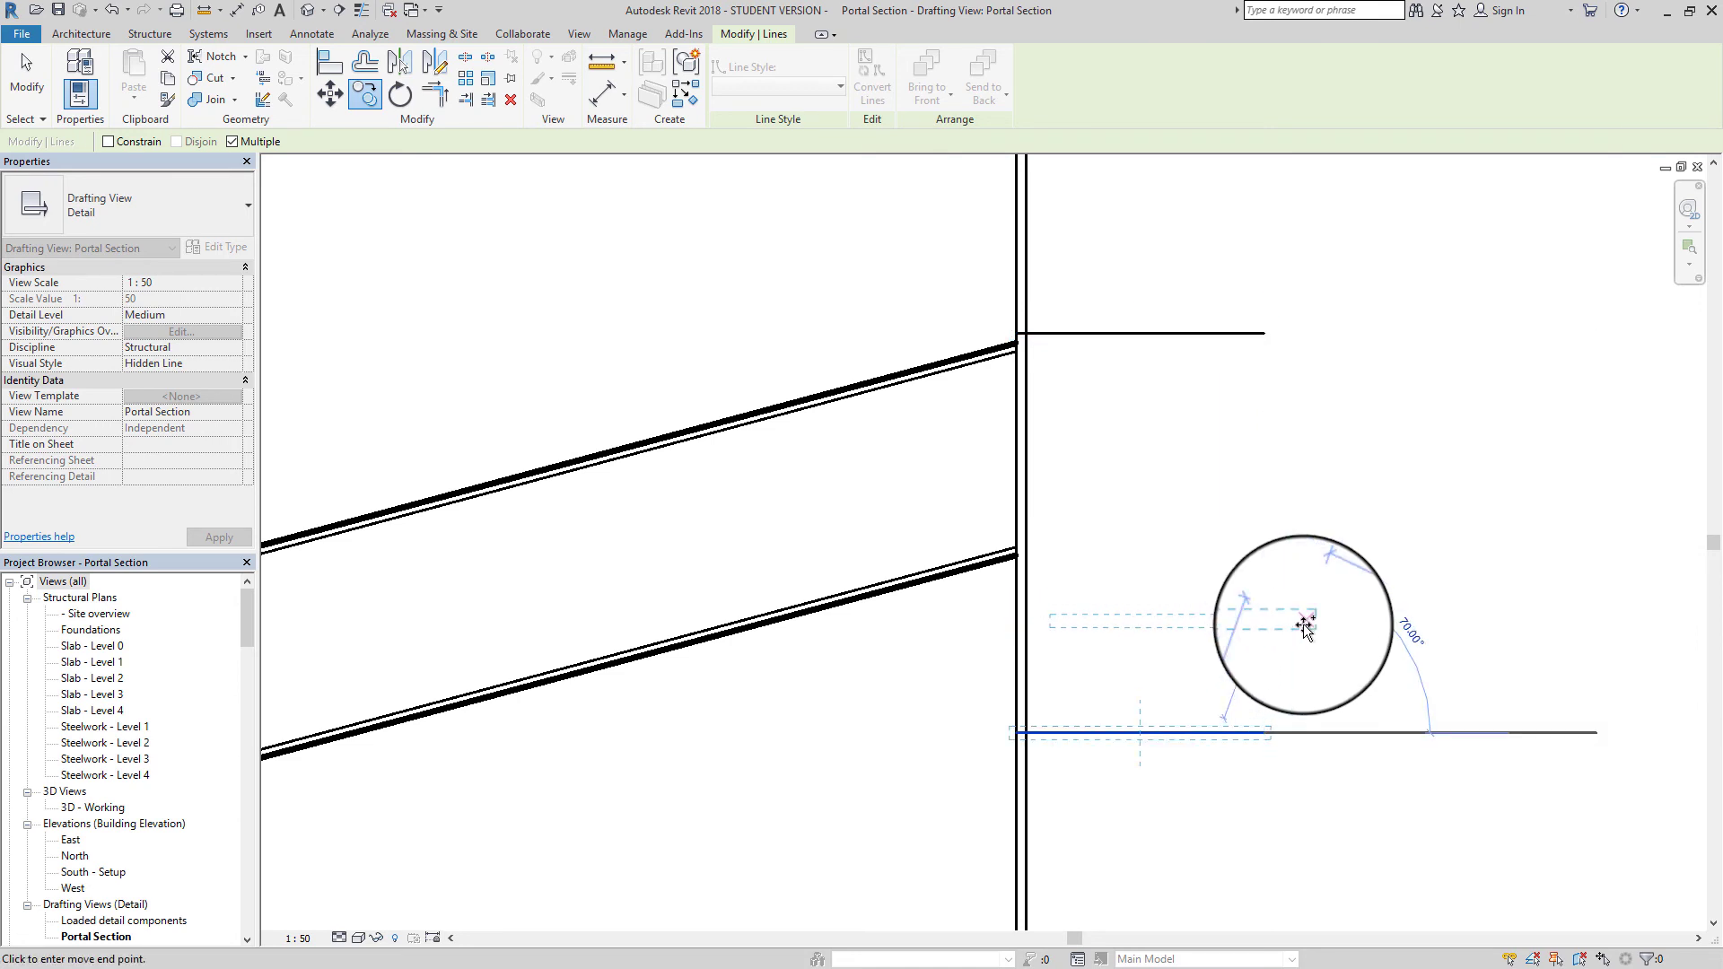
key(Escape)
key(Escape)
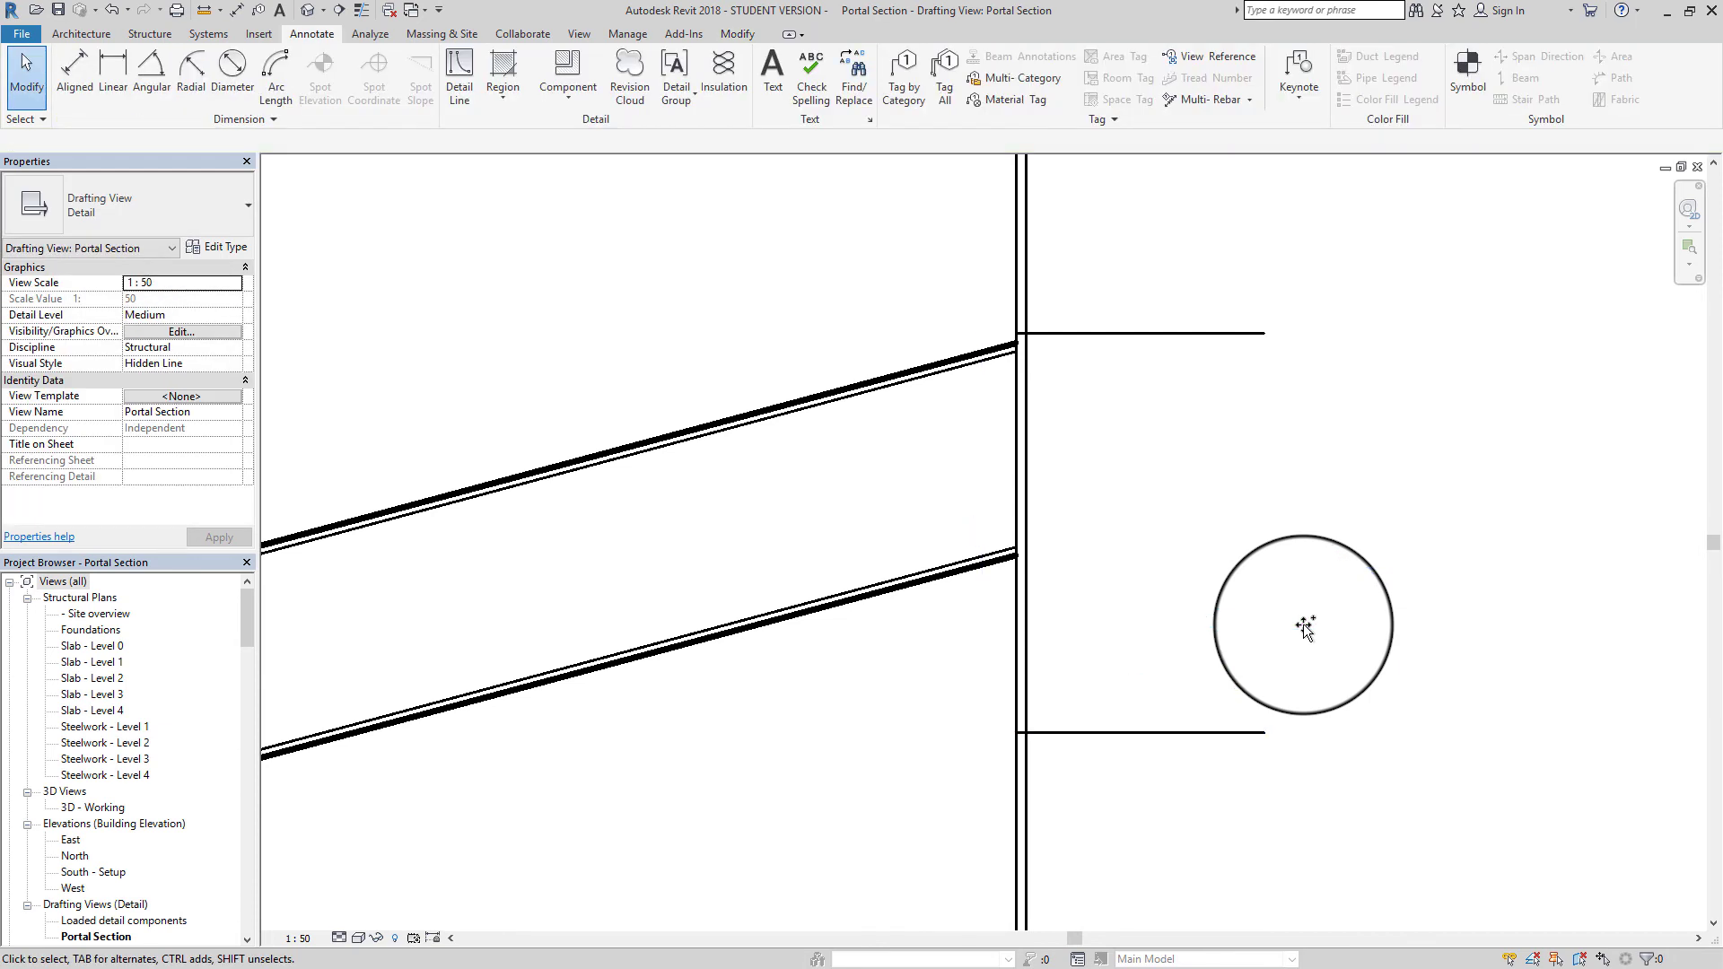
Copy the lower horizontal detail line 20 mm vertically upward
drag(1194, 737, 1149, 741)
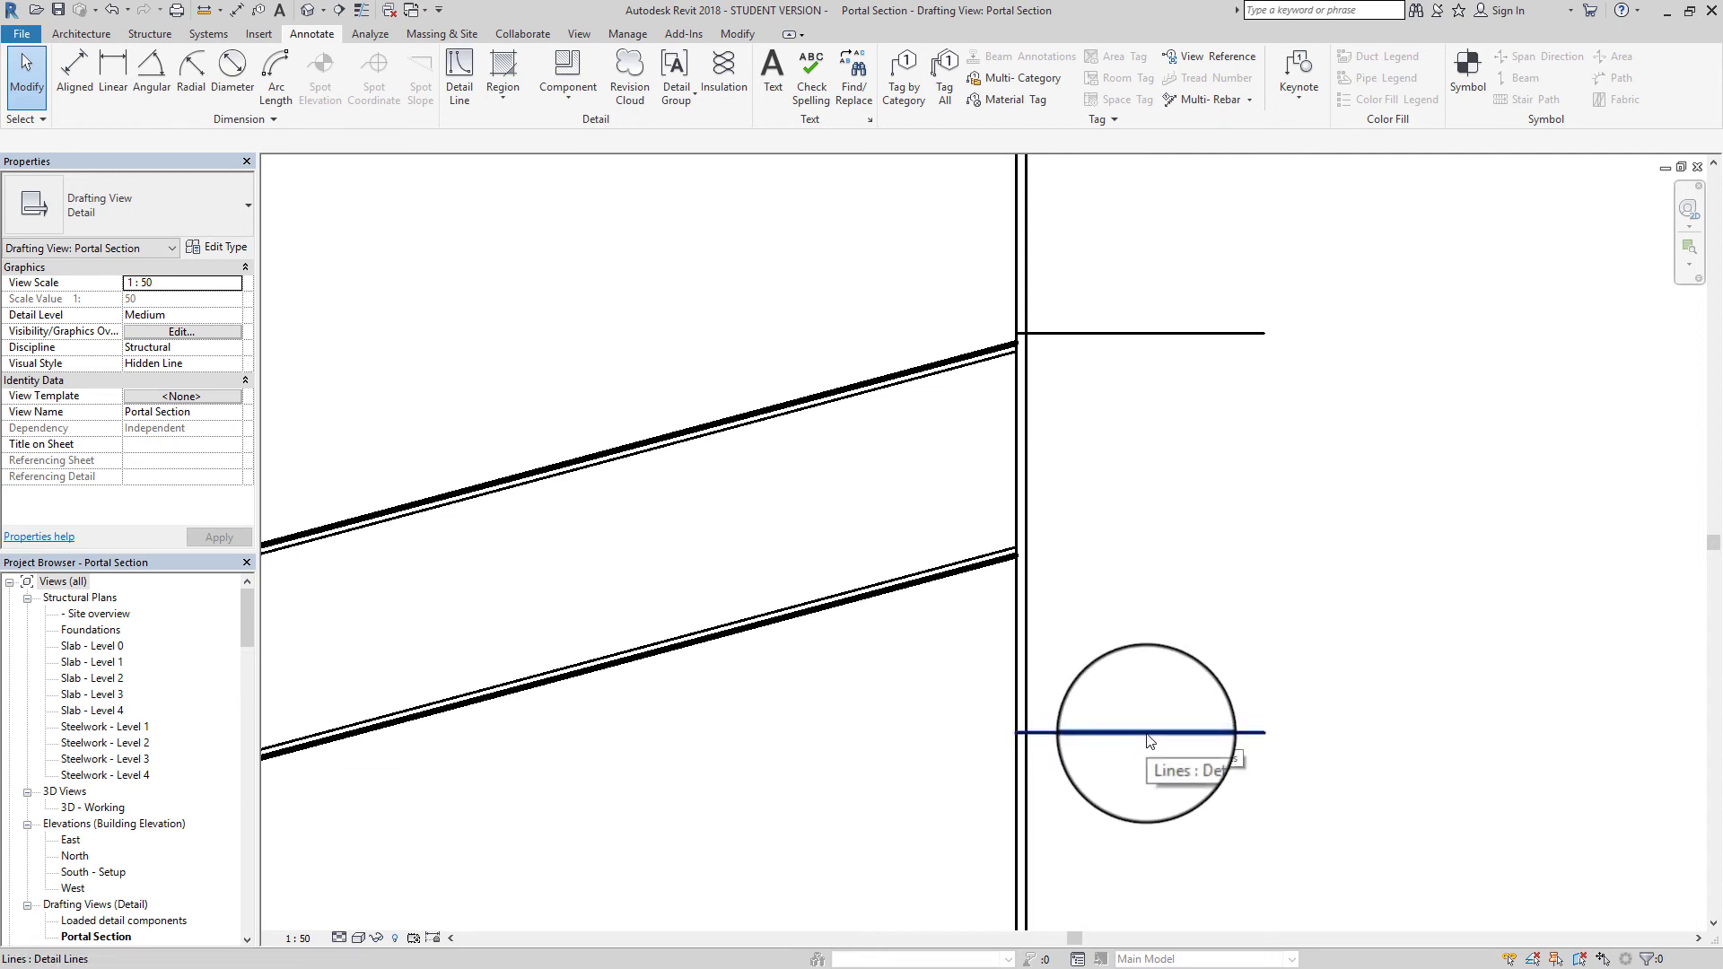
click(1150, 741)
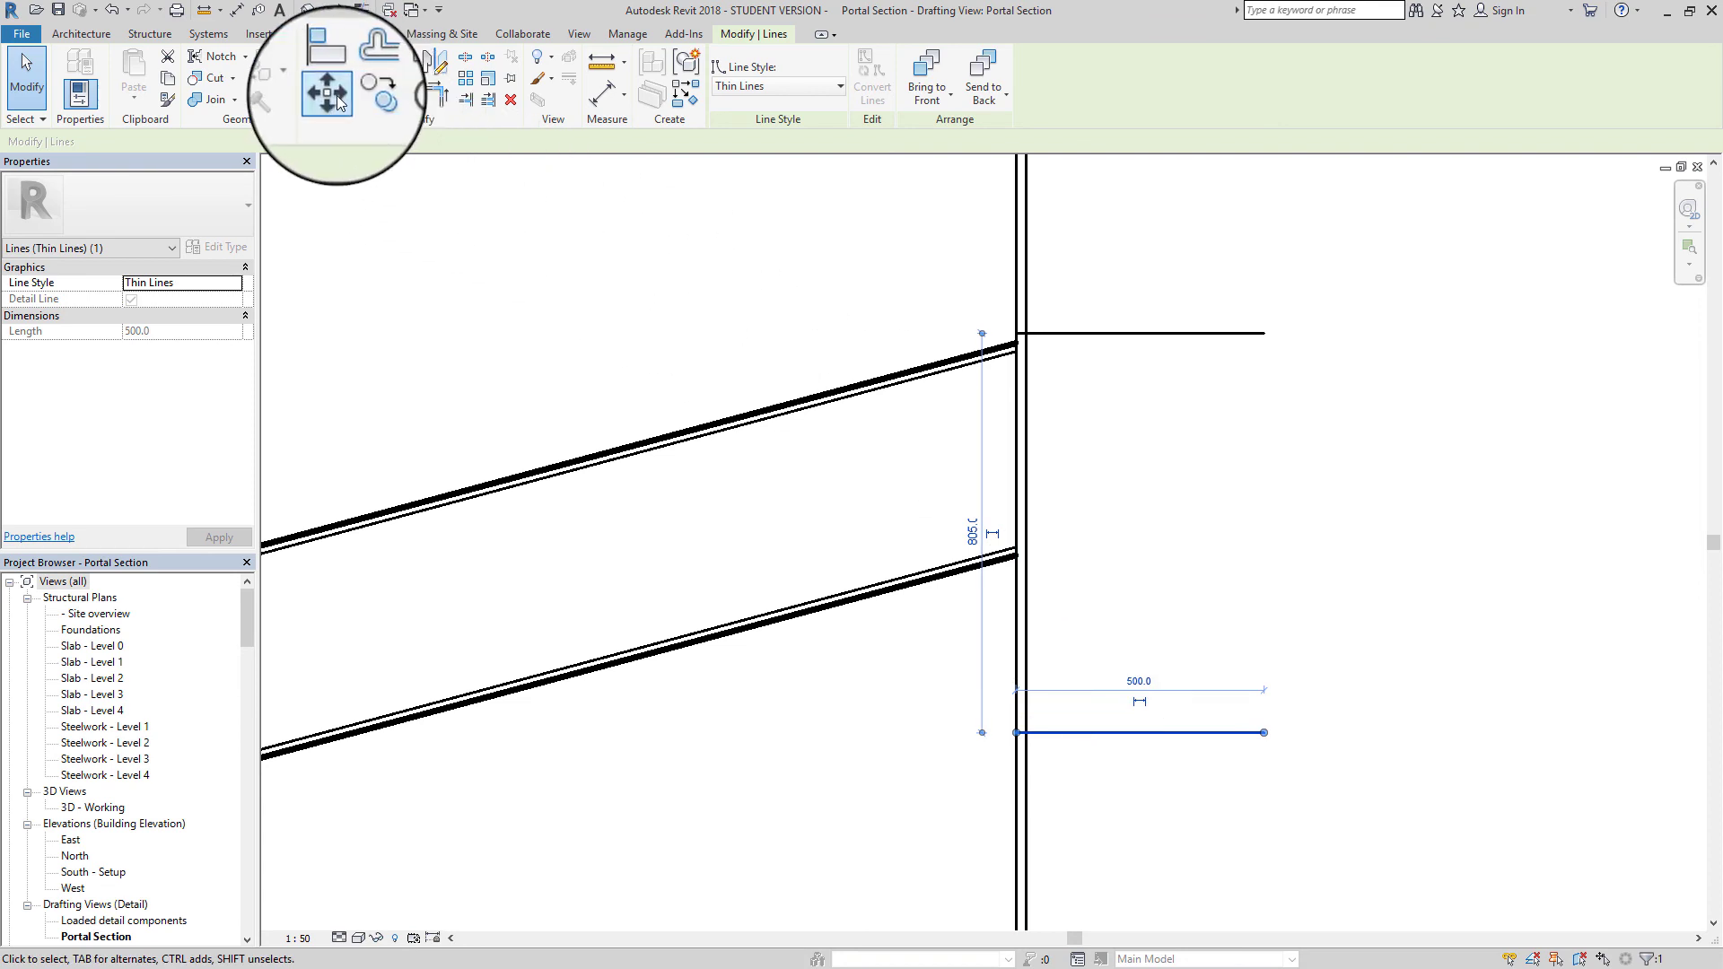
click(365, 93)
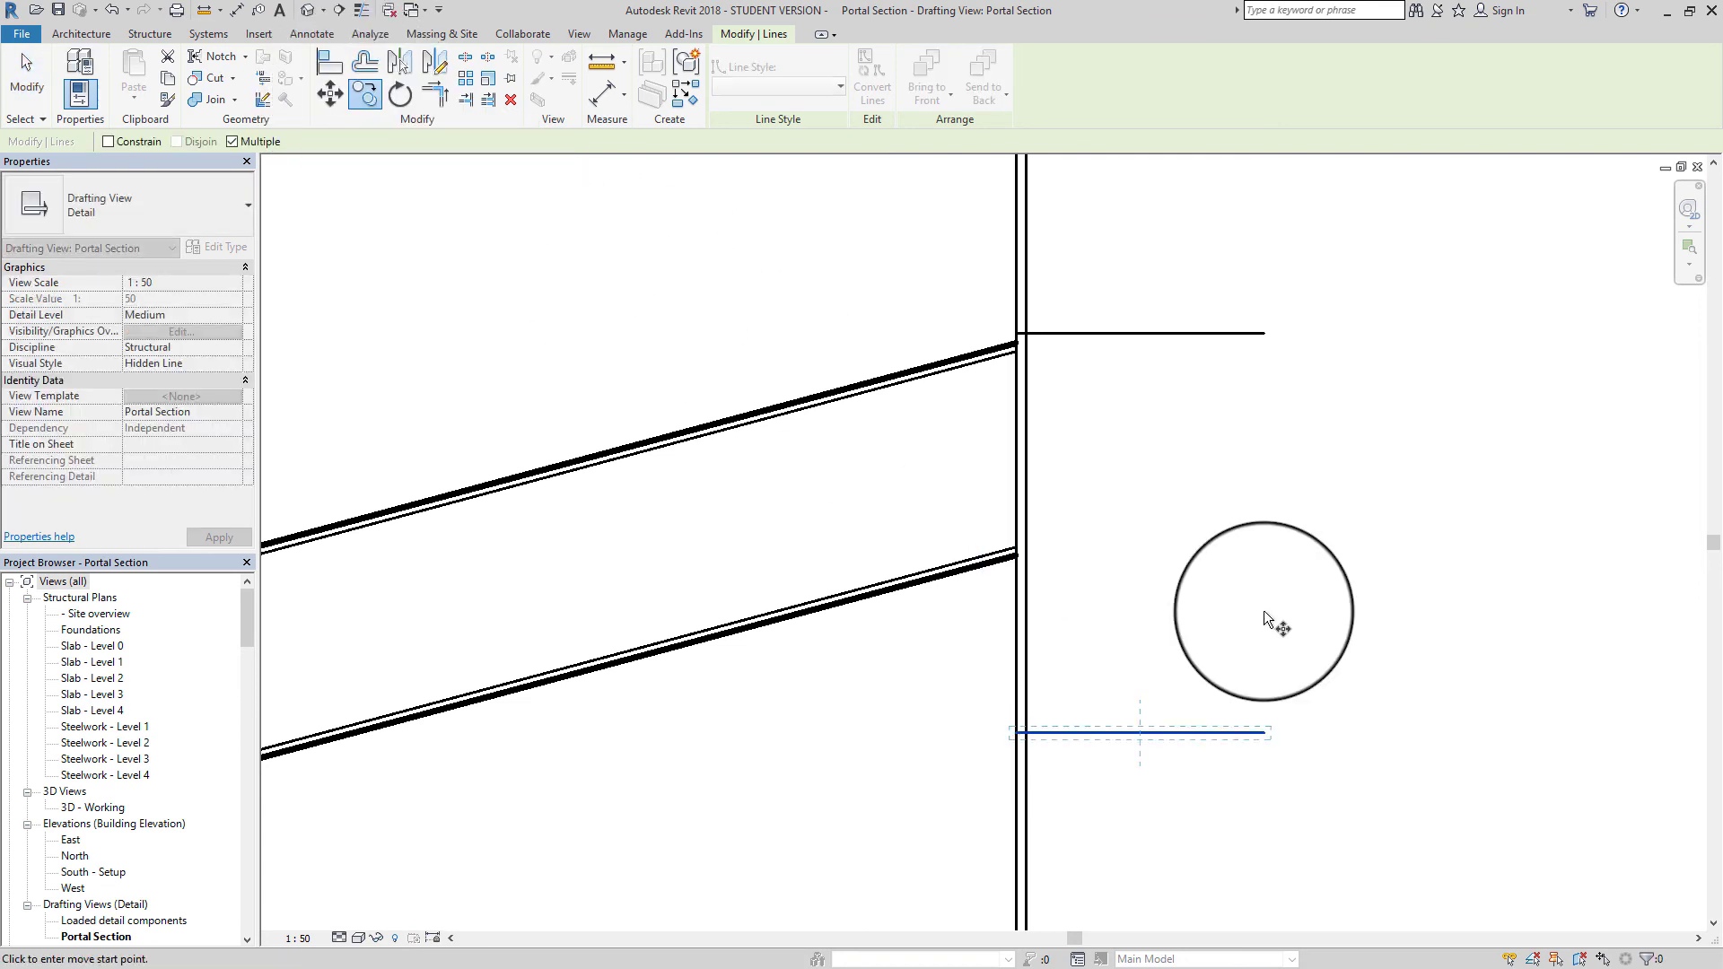
click(1263, 734)
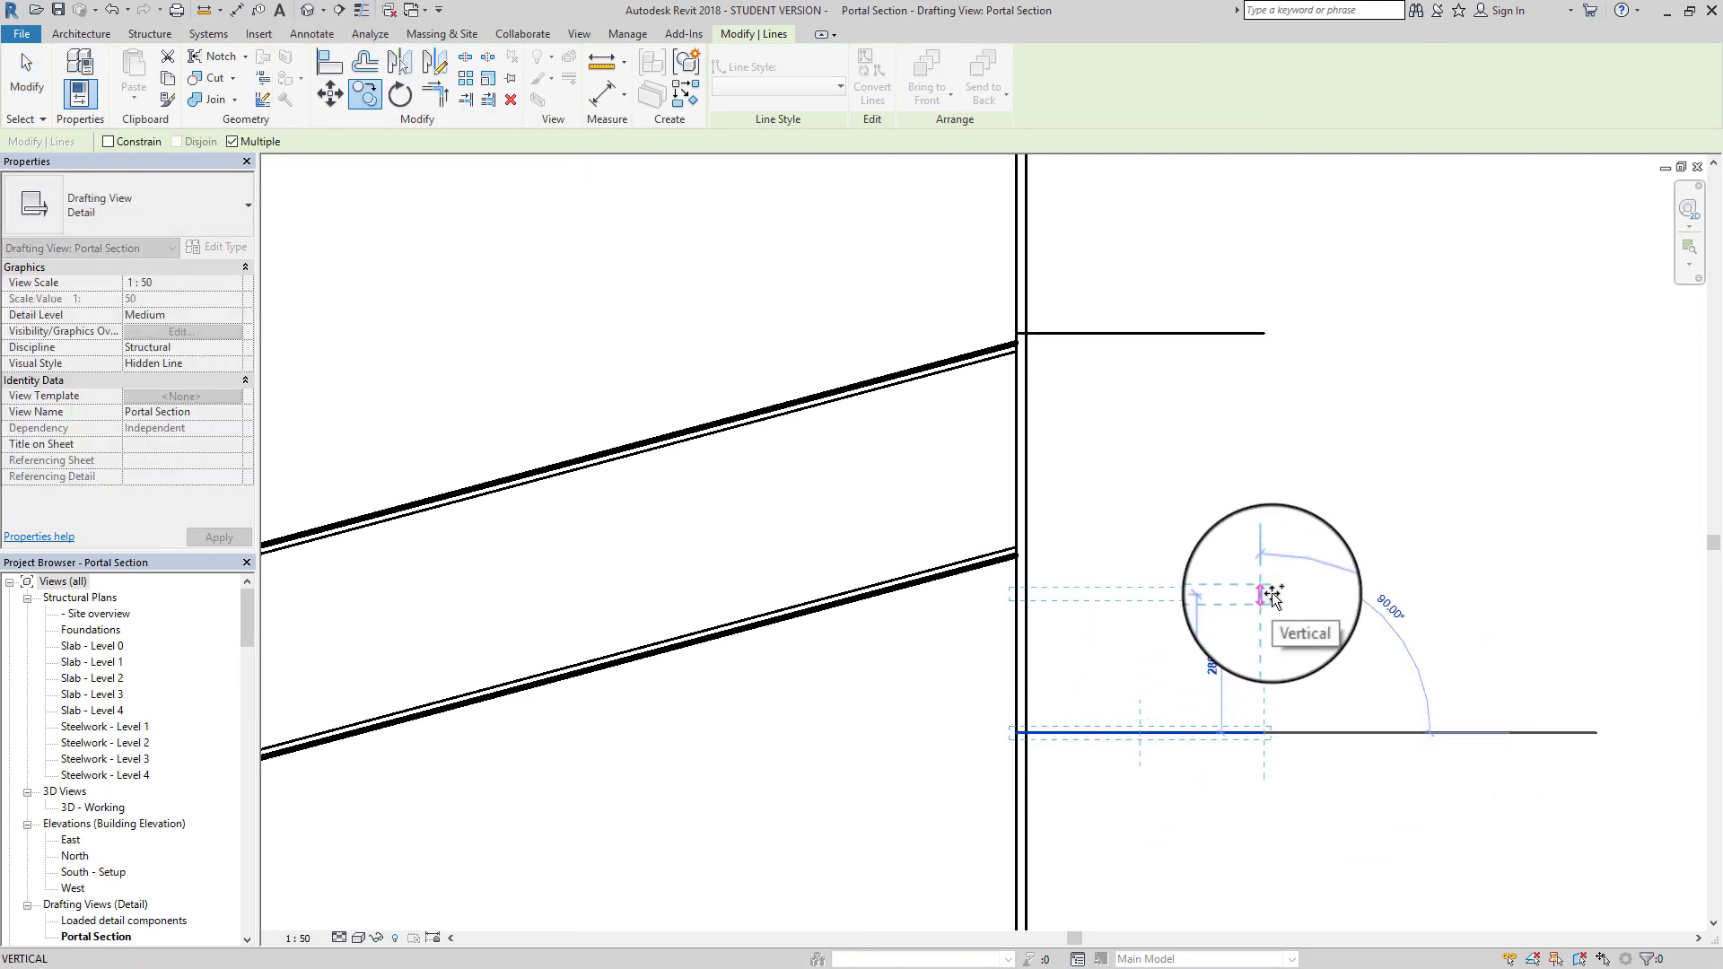
key(Return)
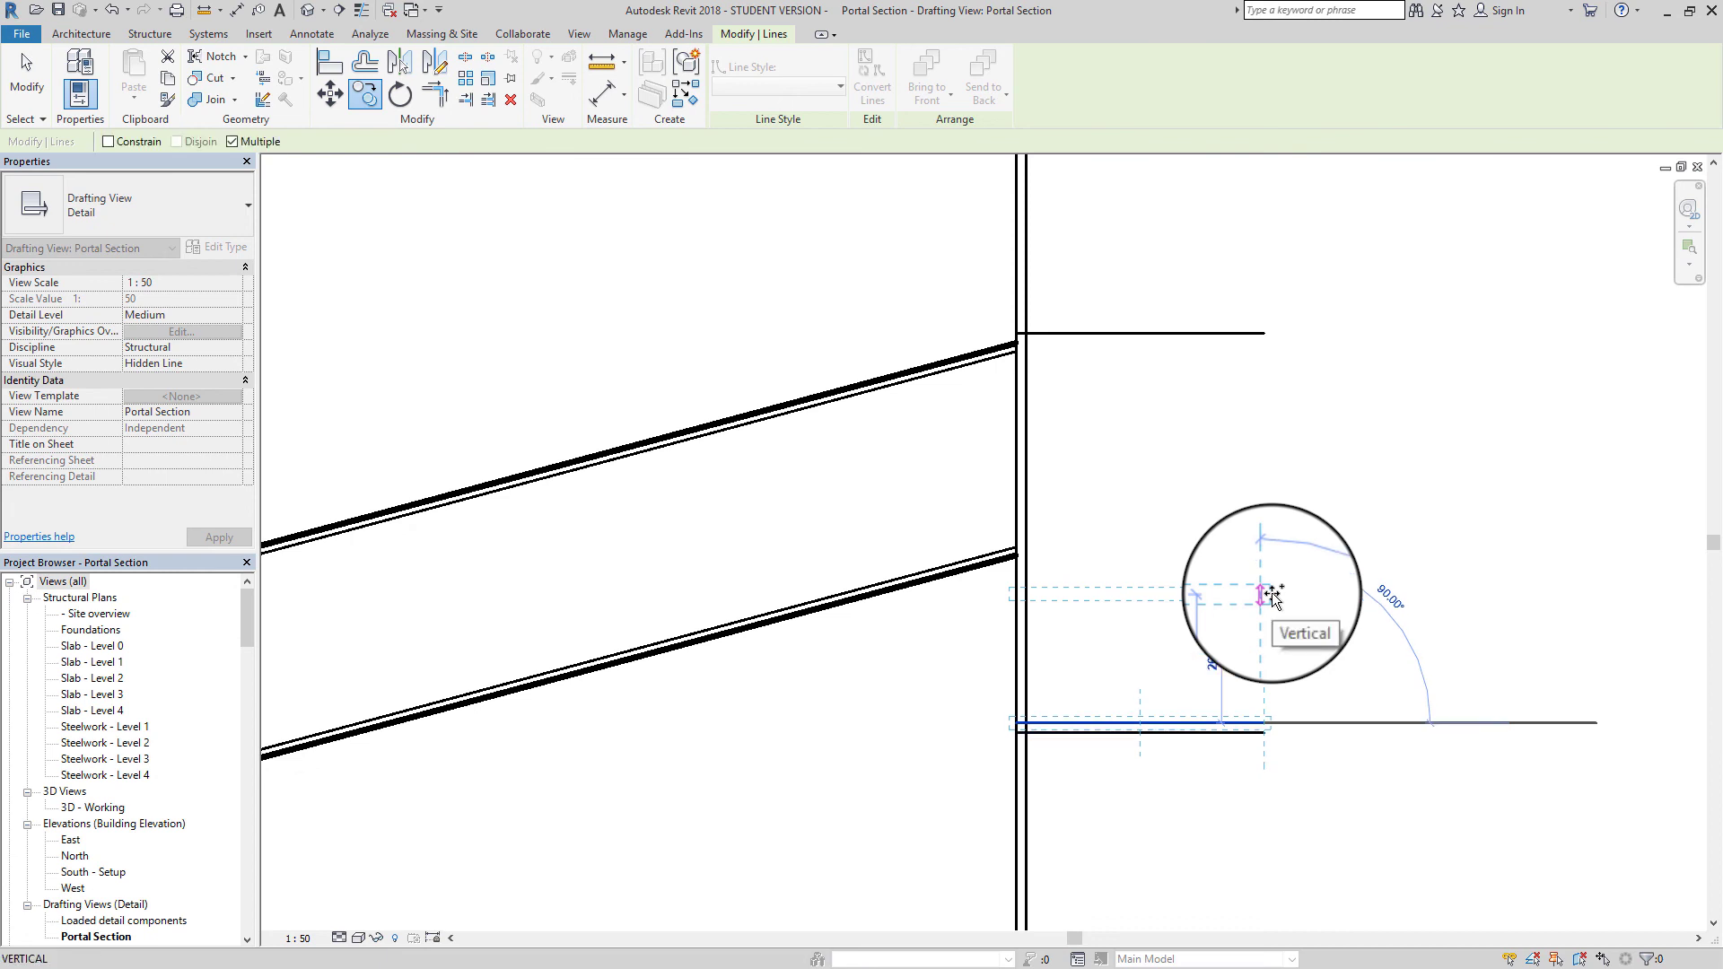
key(Escape)
key(Escape)
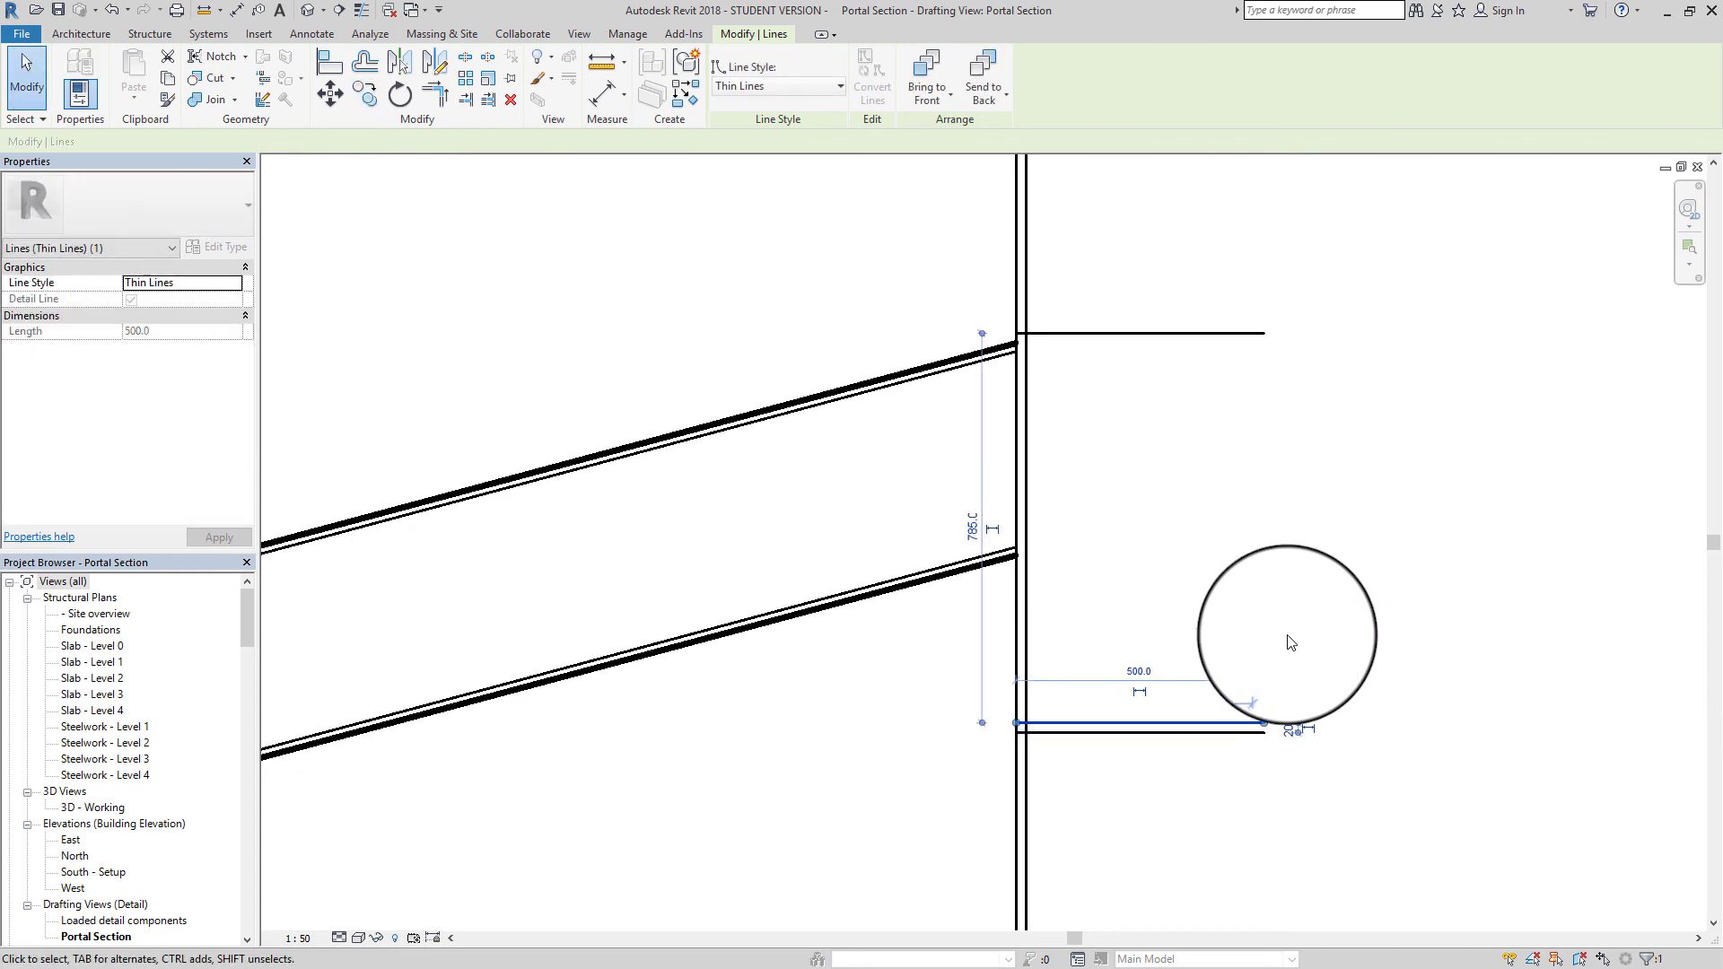
Swing the copied line's free end across the rafter's lower flange, making it about 1420 mm long, and set its style to Medium Lines
click(1262, 725)
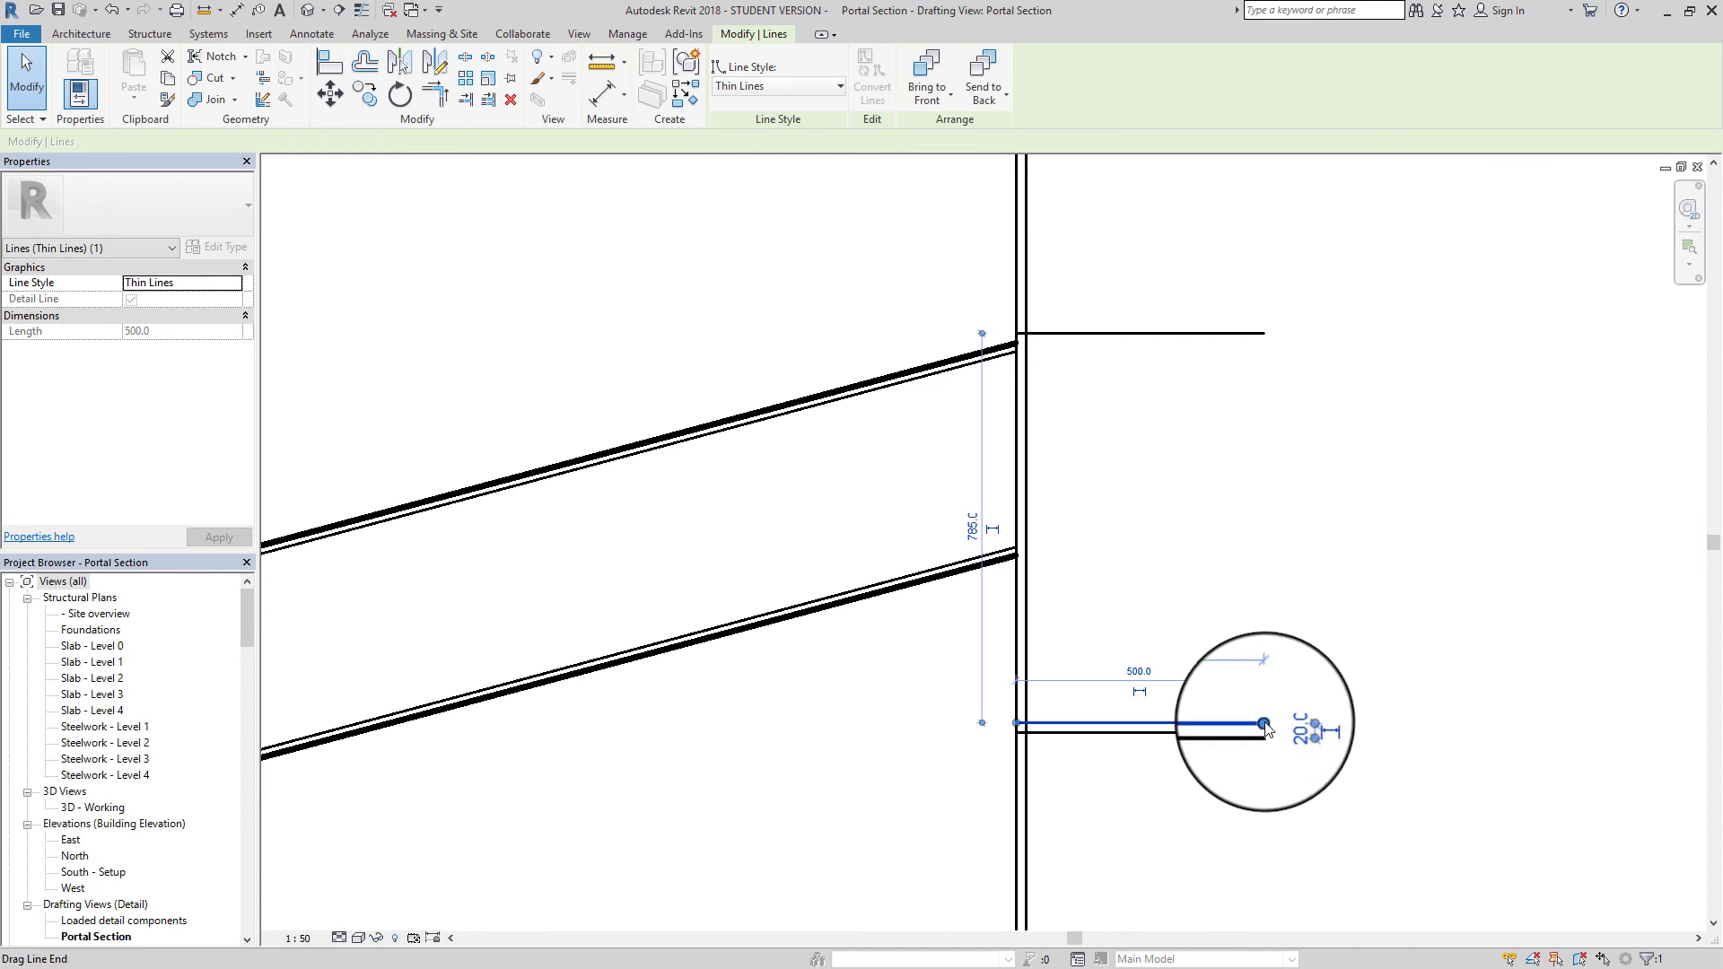
drag(1263, 725, 309, 713)
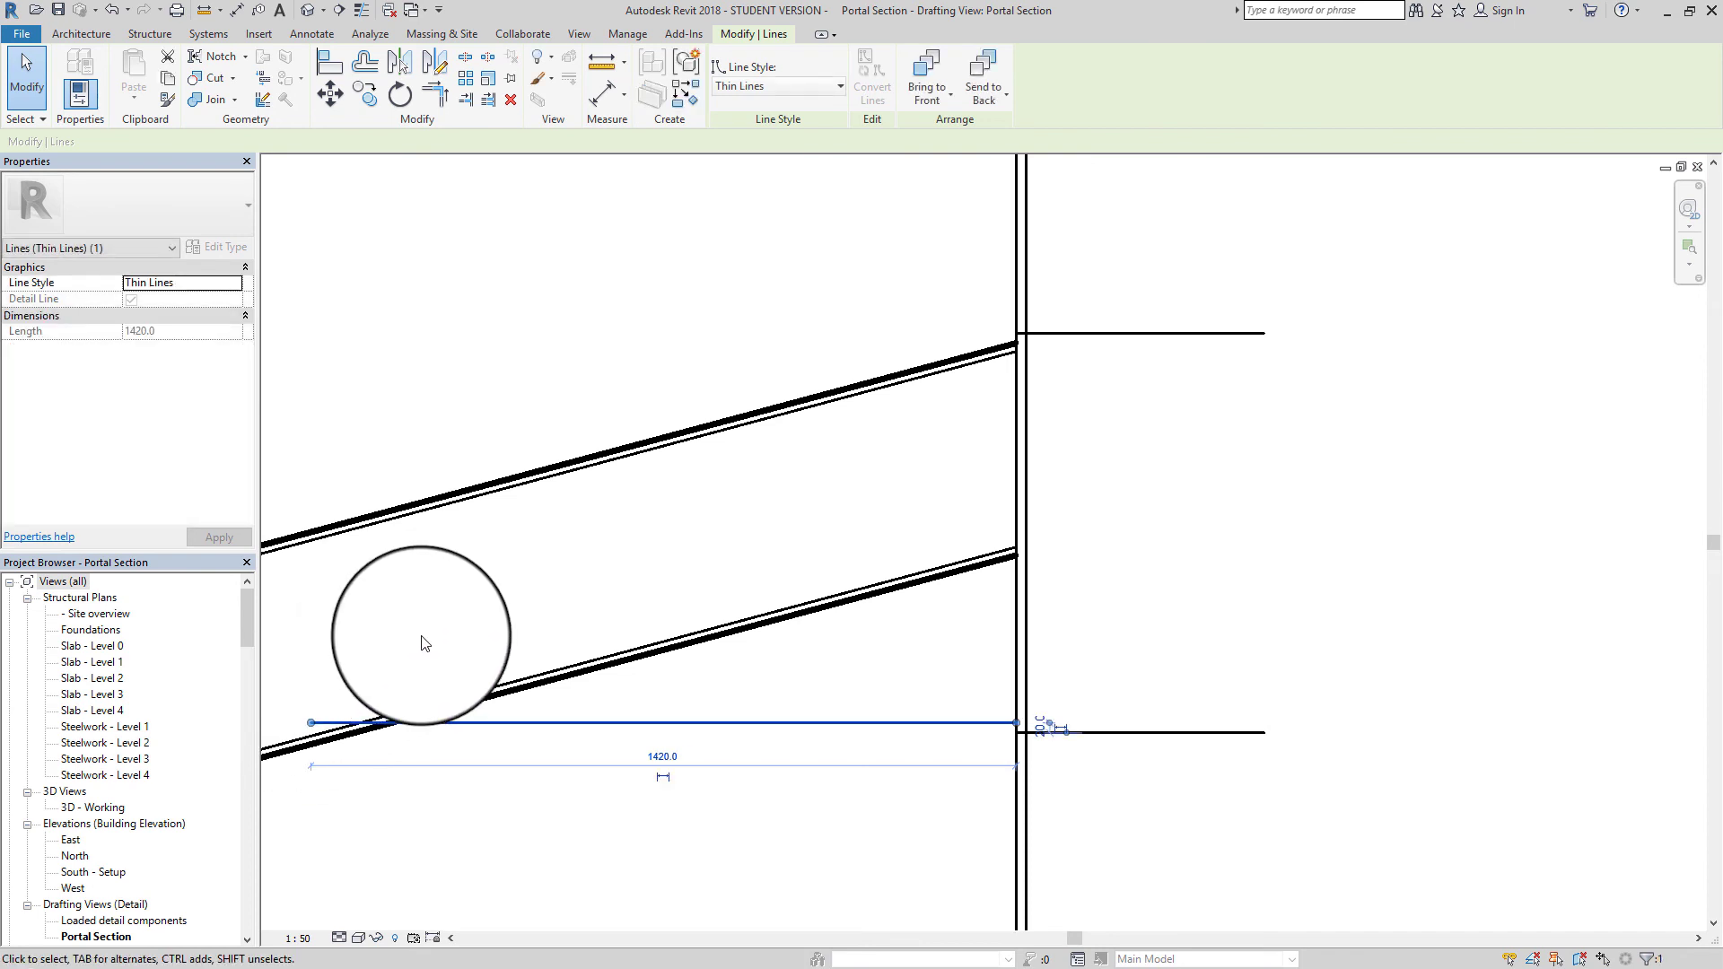
click(422, 644)
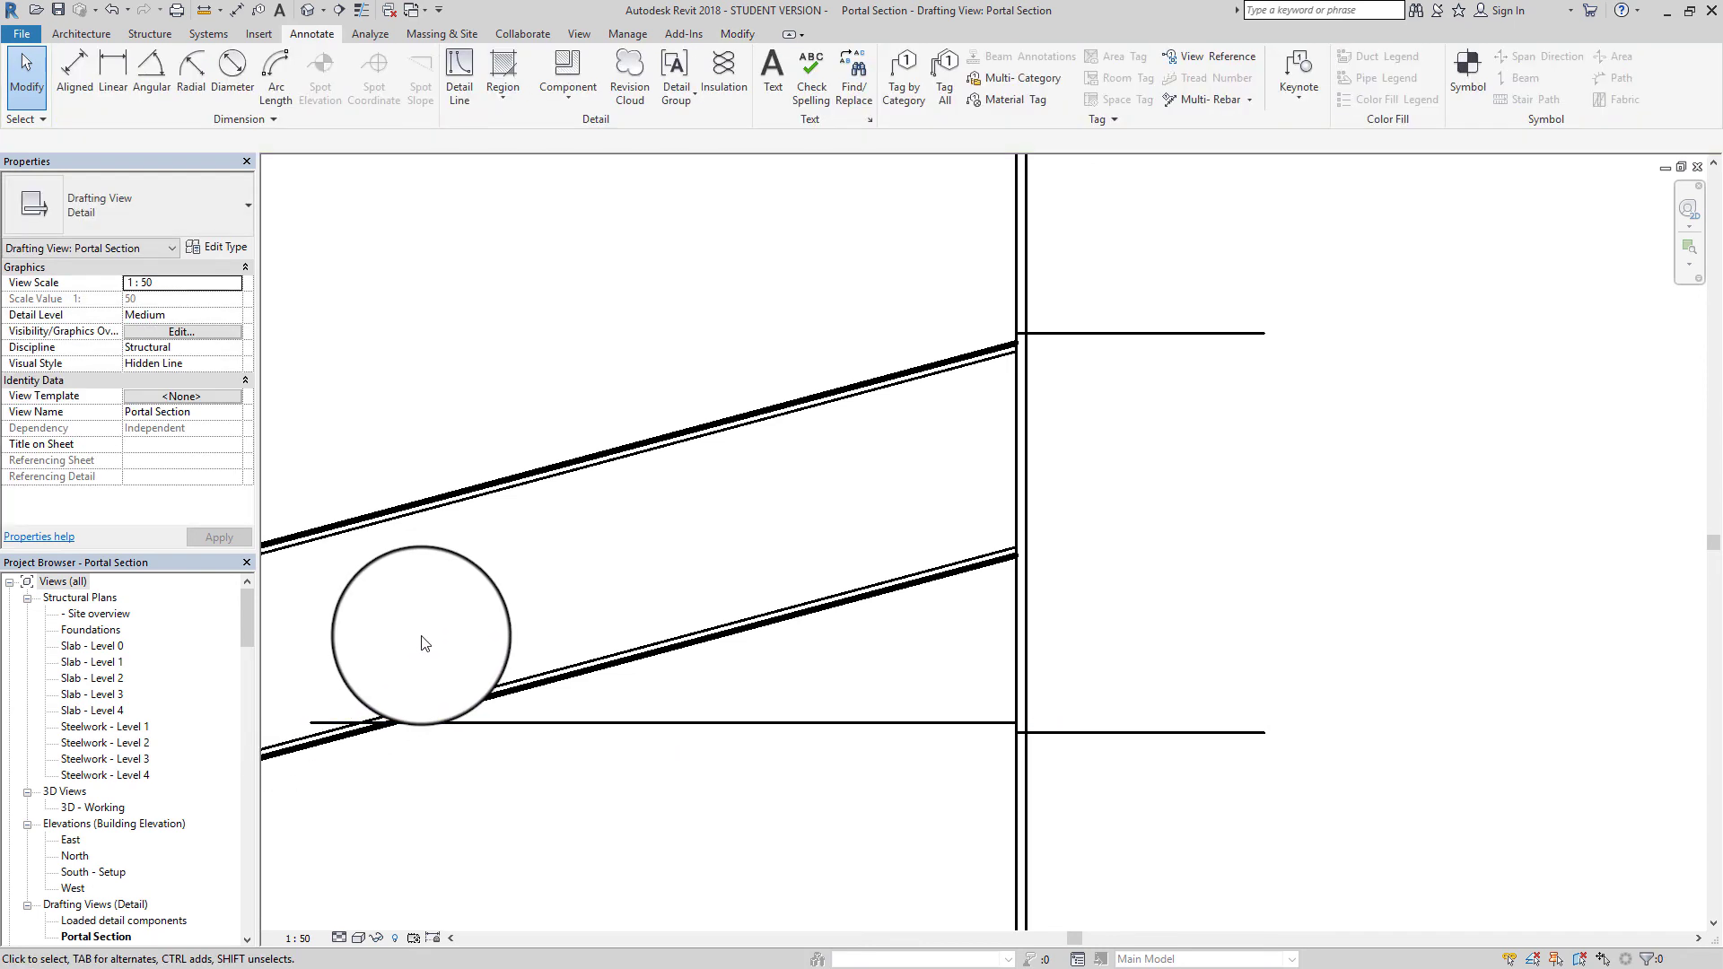
click(665, 723)
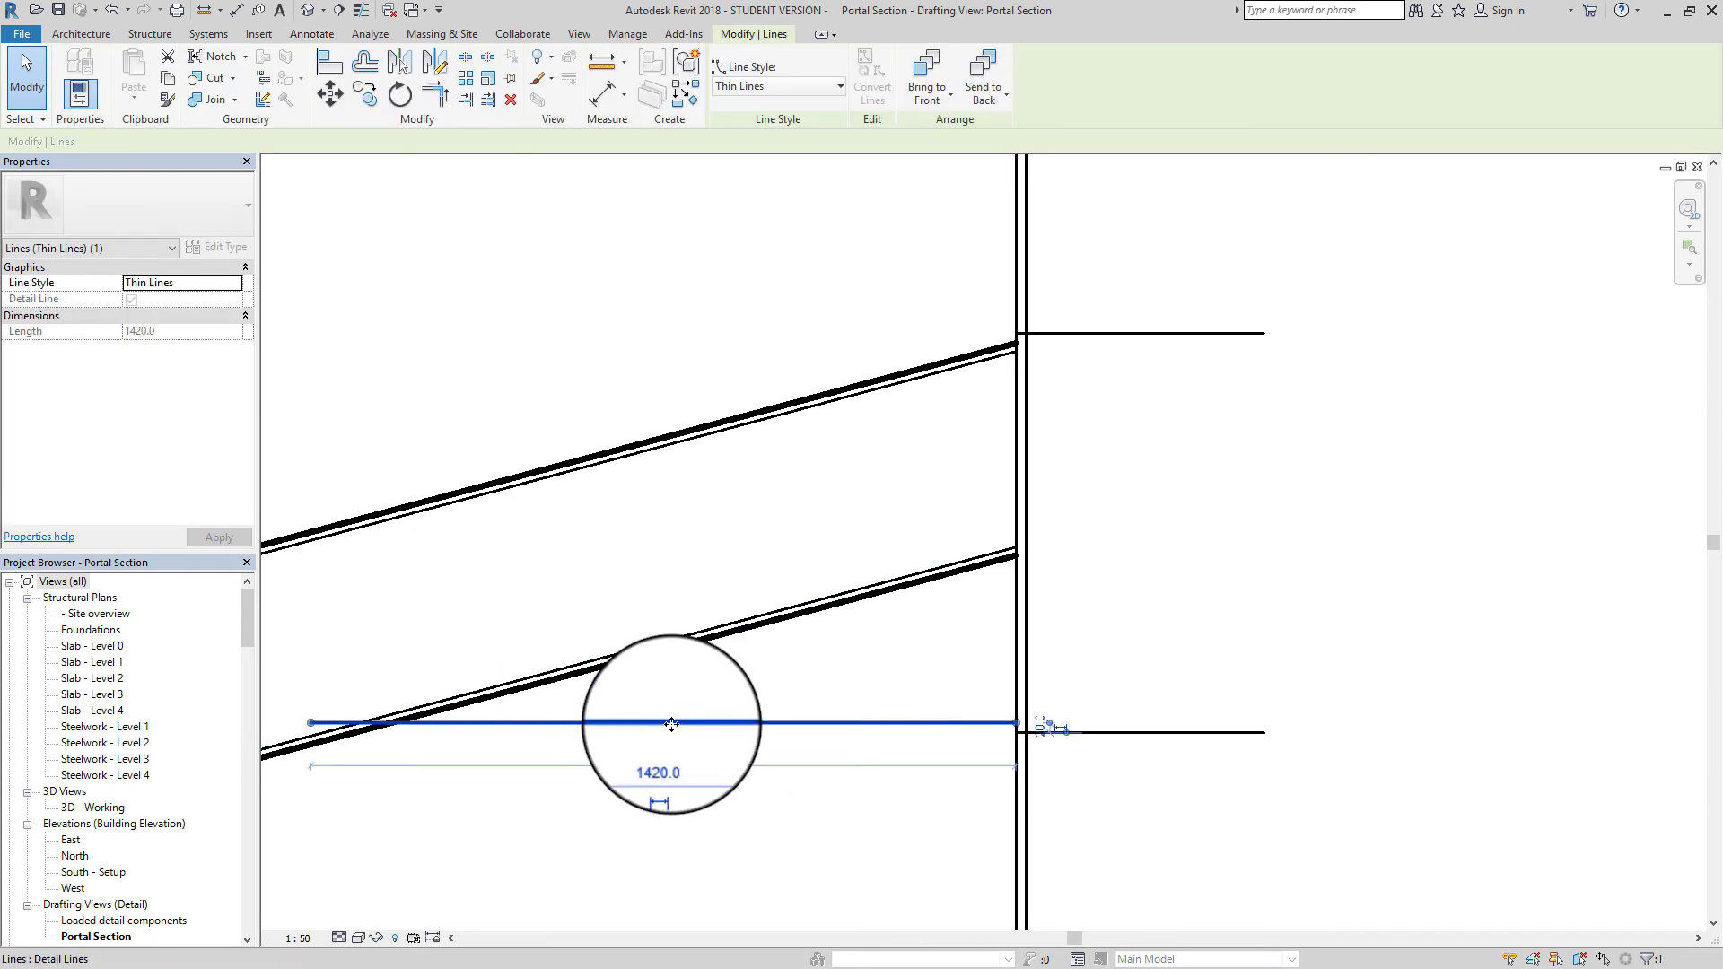
click(783, 88)
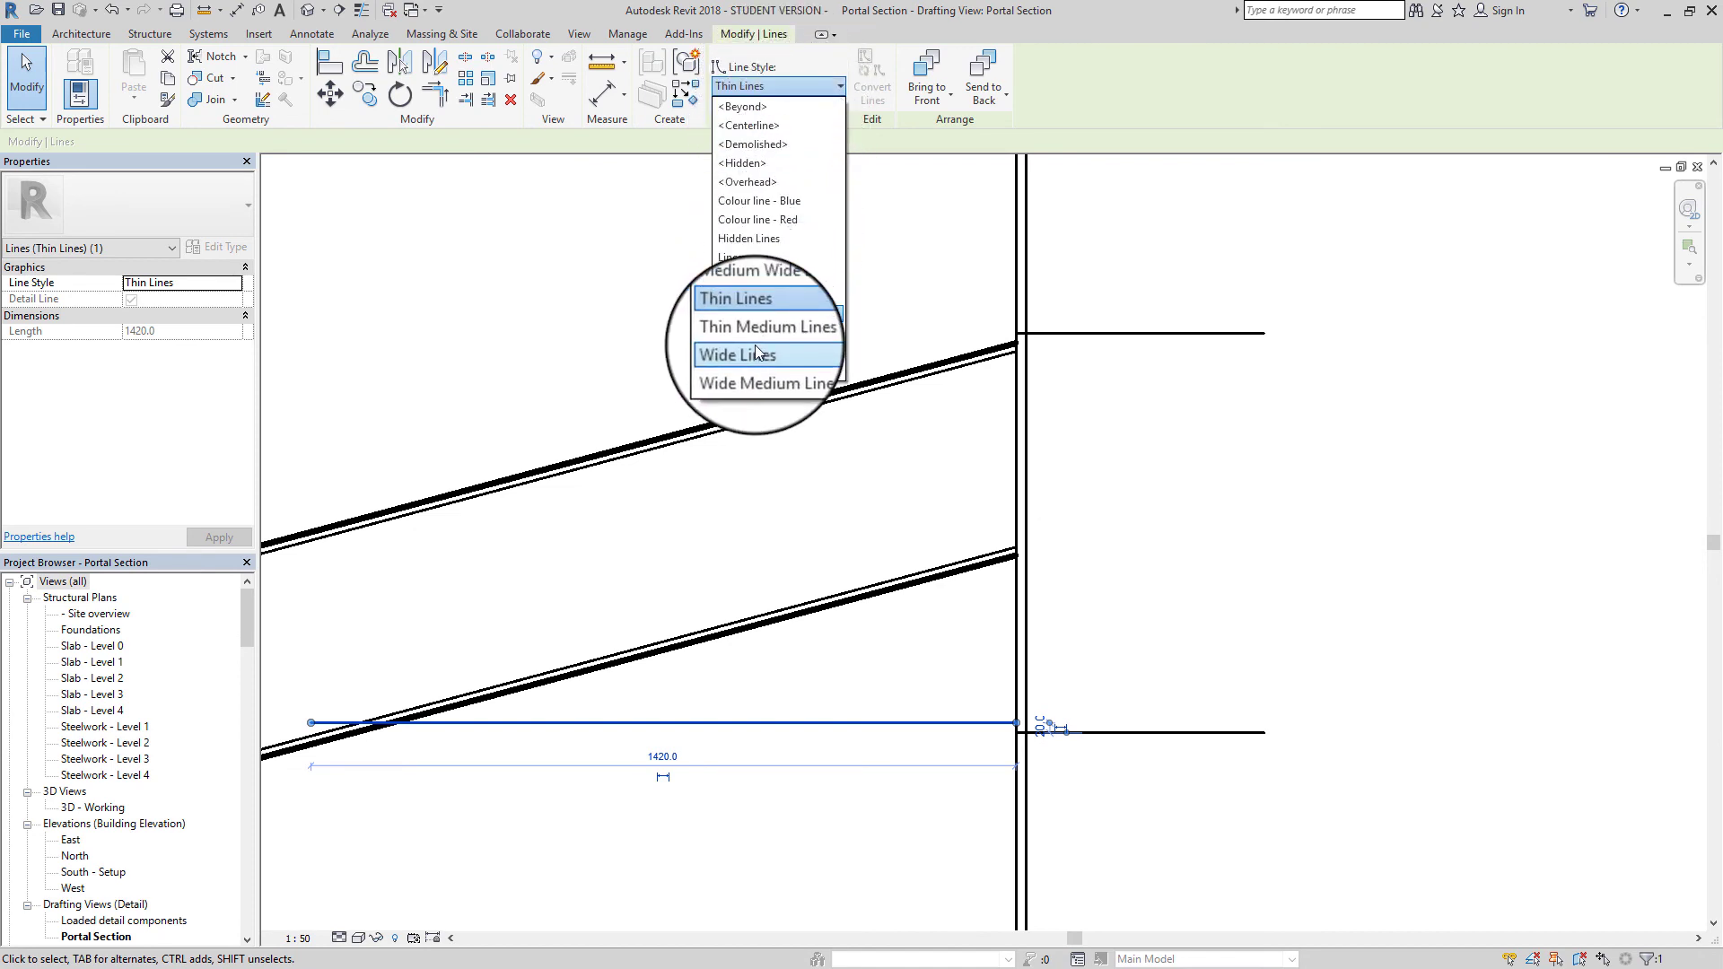
click(751, 281)
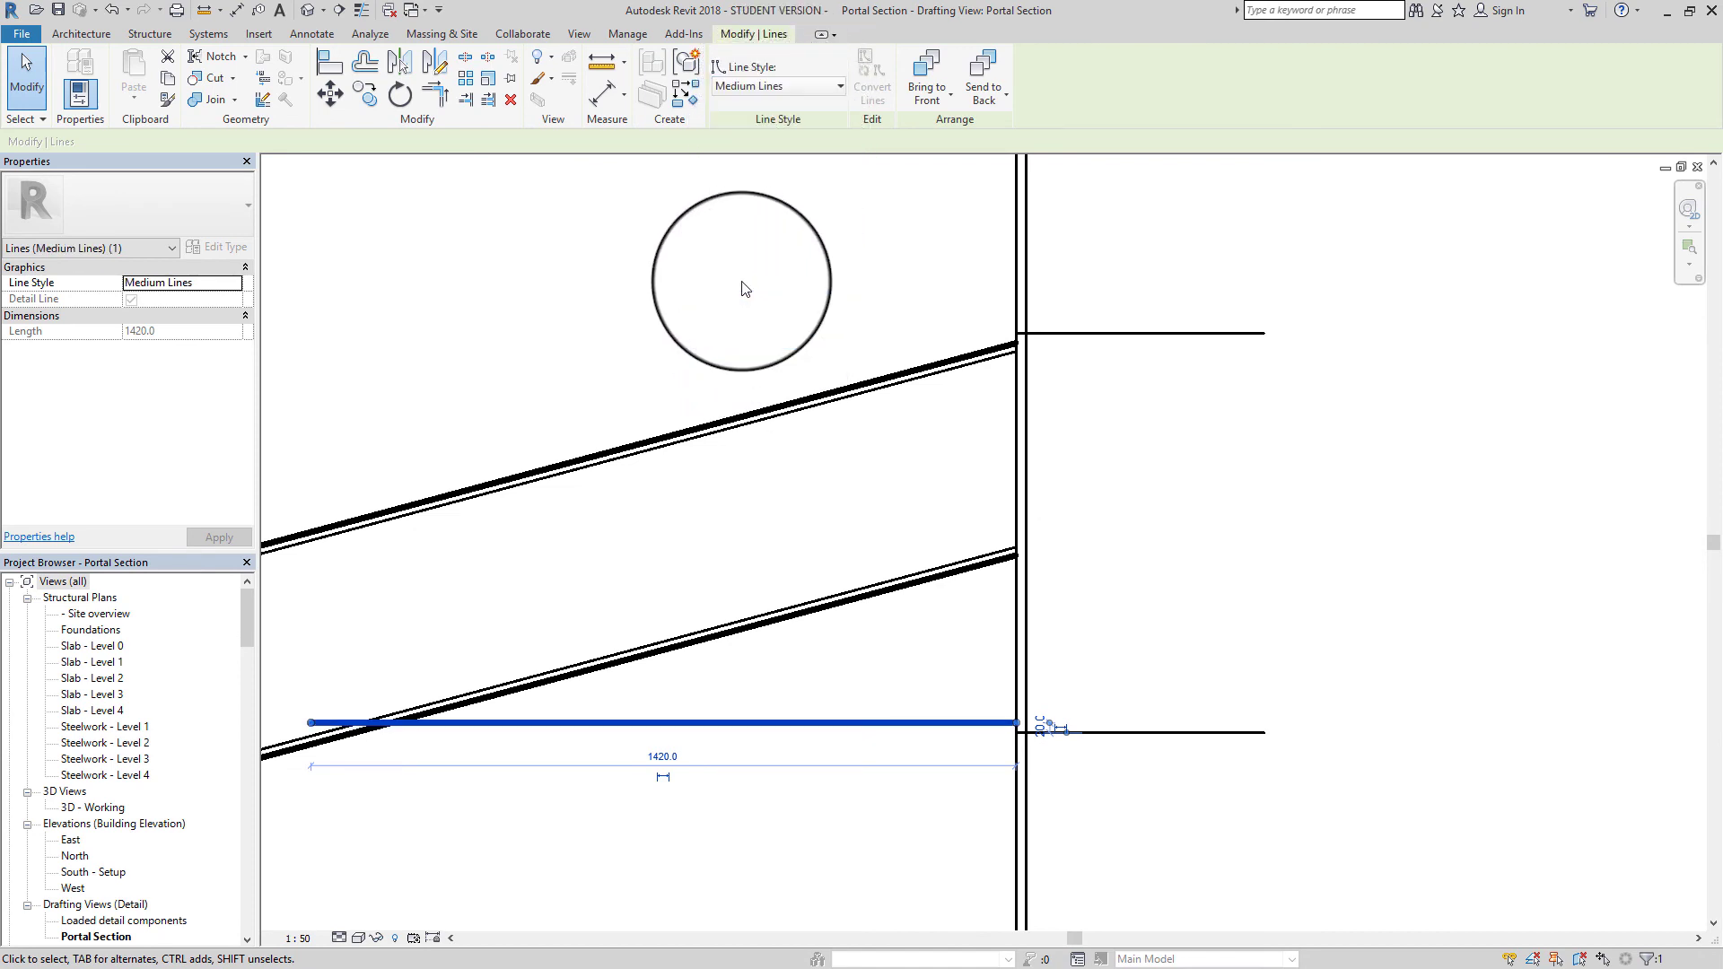
Offset a copy of the horizontal Medium Lines haunch line 16 mm upward
click(364, 63)
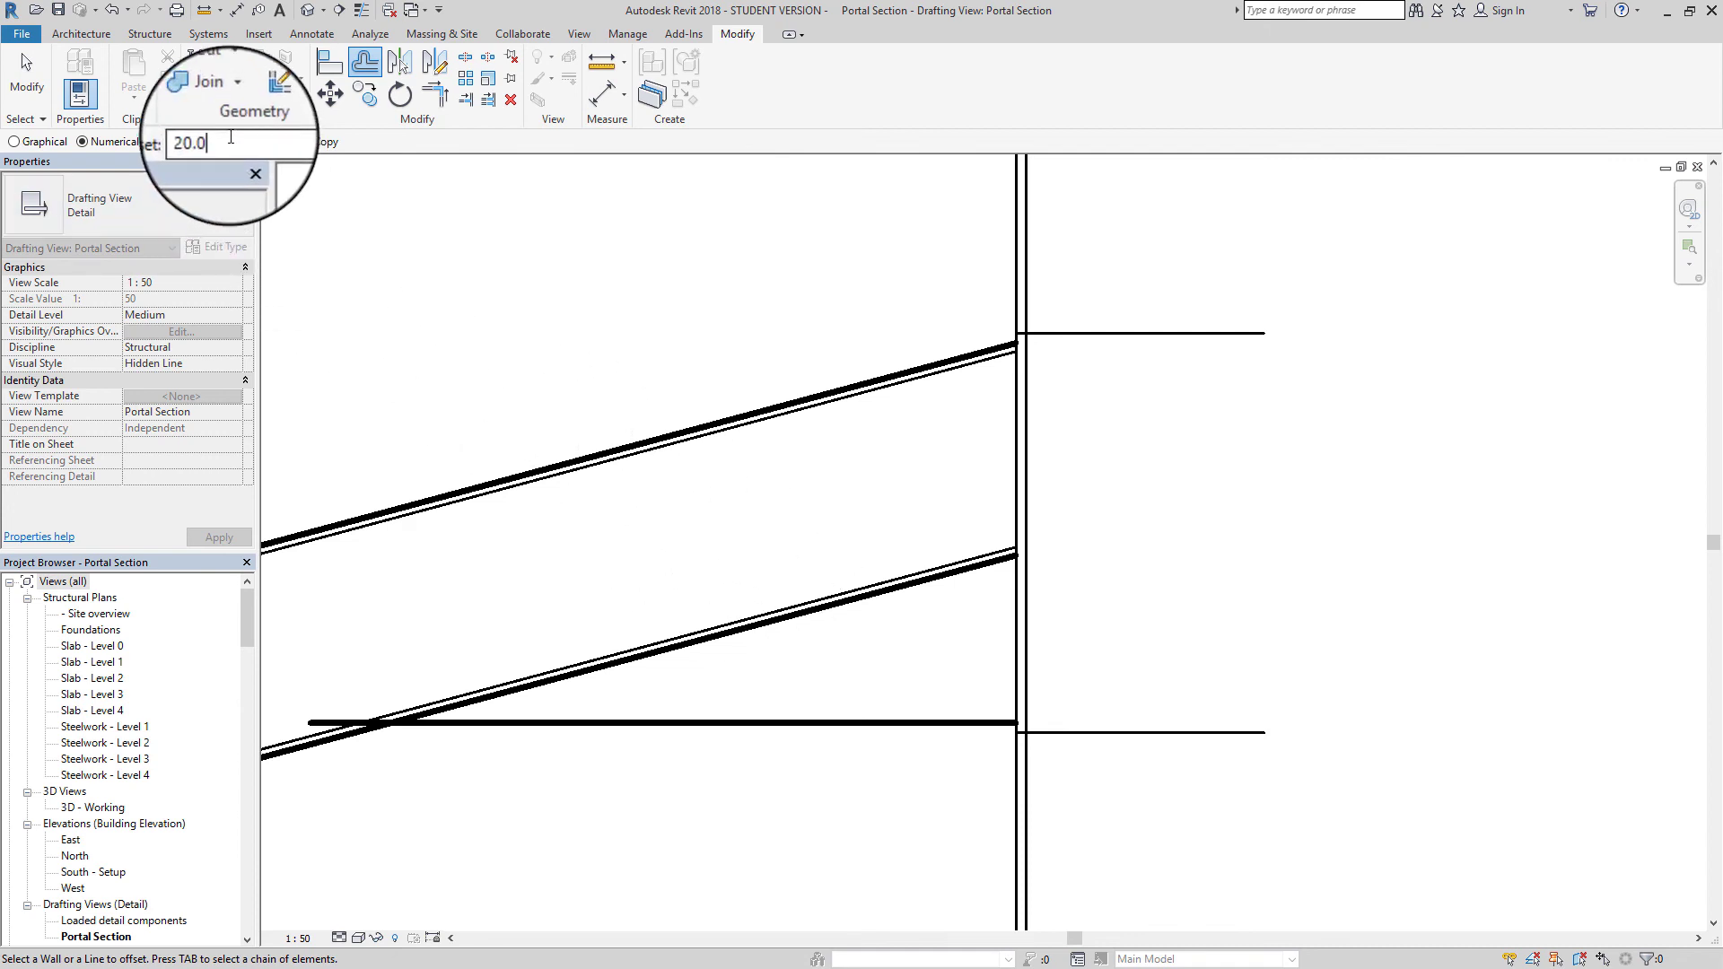
double_click(190, 141)
text(16)
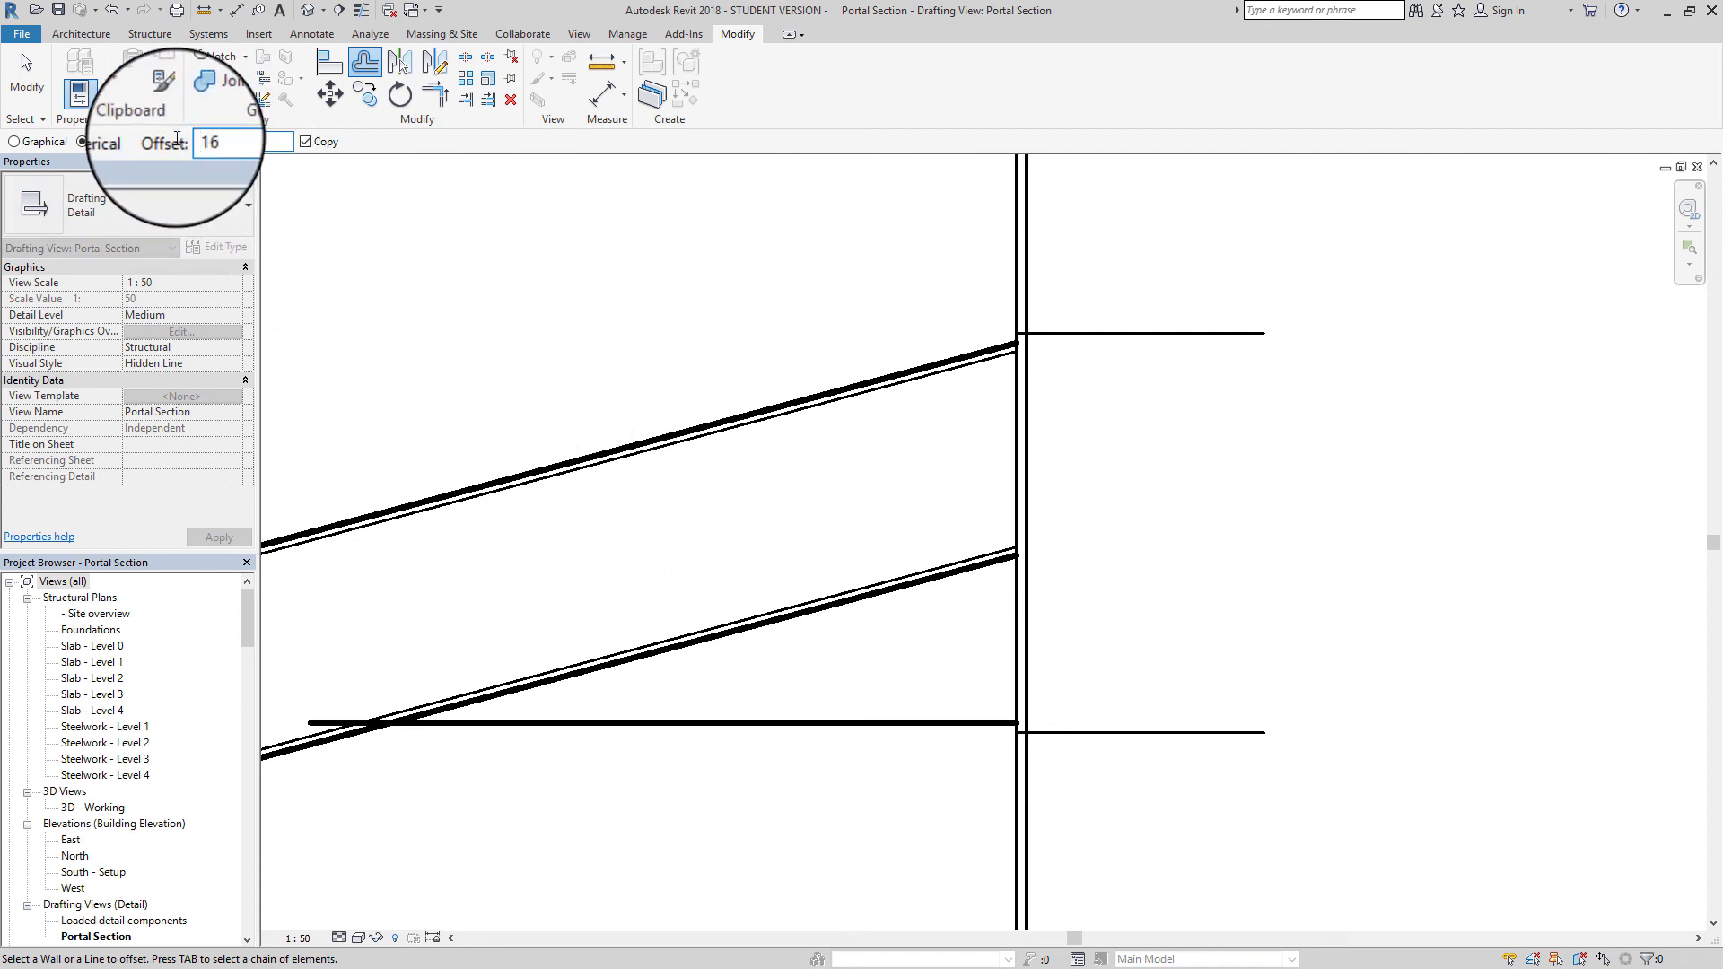
key(Return)
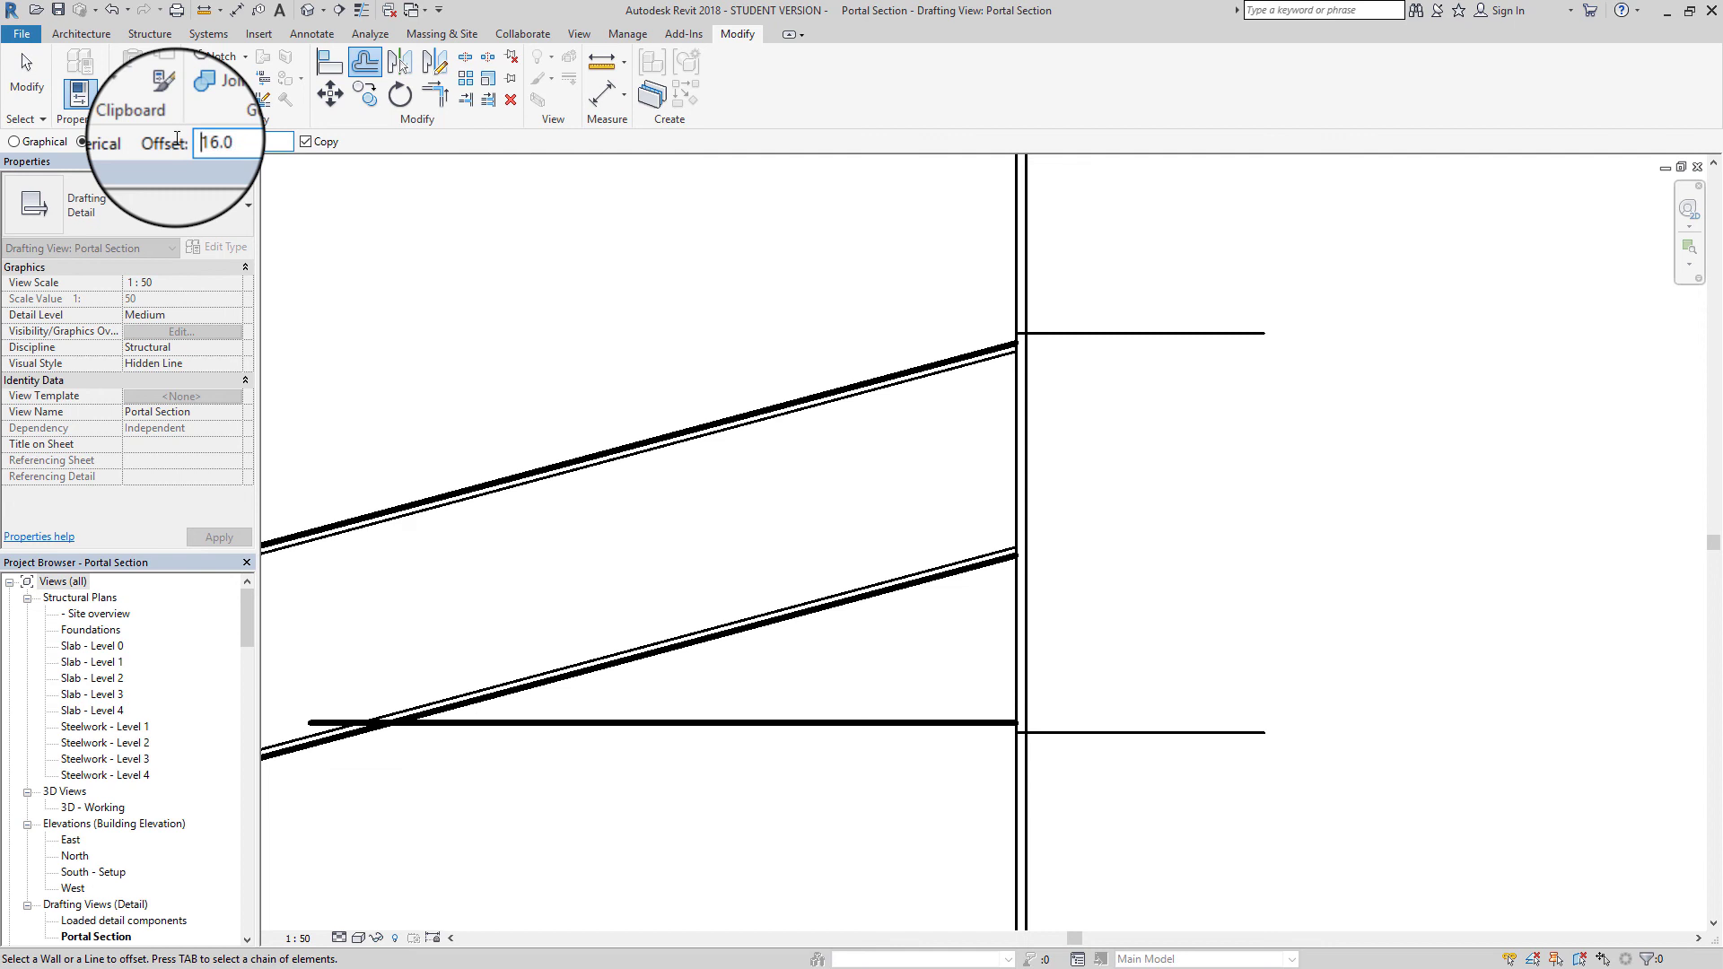
click(897, 718)
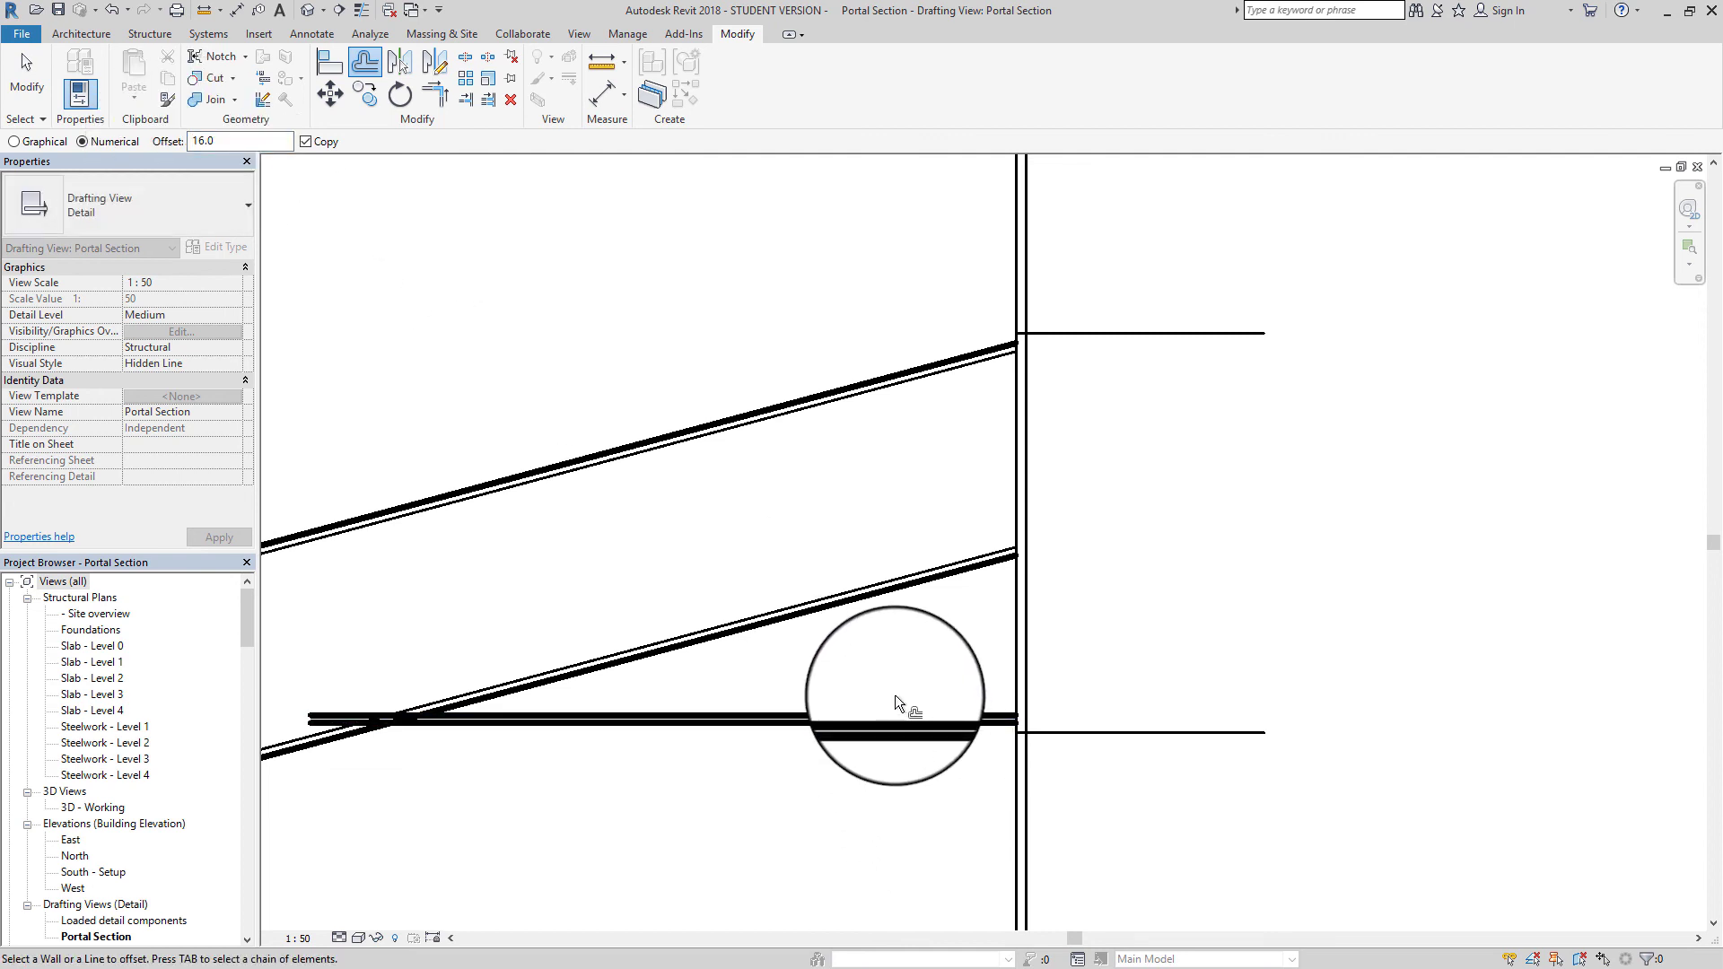
Set the line style of the upper haunch flange line to Thin Lines
key(Escape)
click(901, 713)
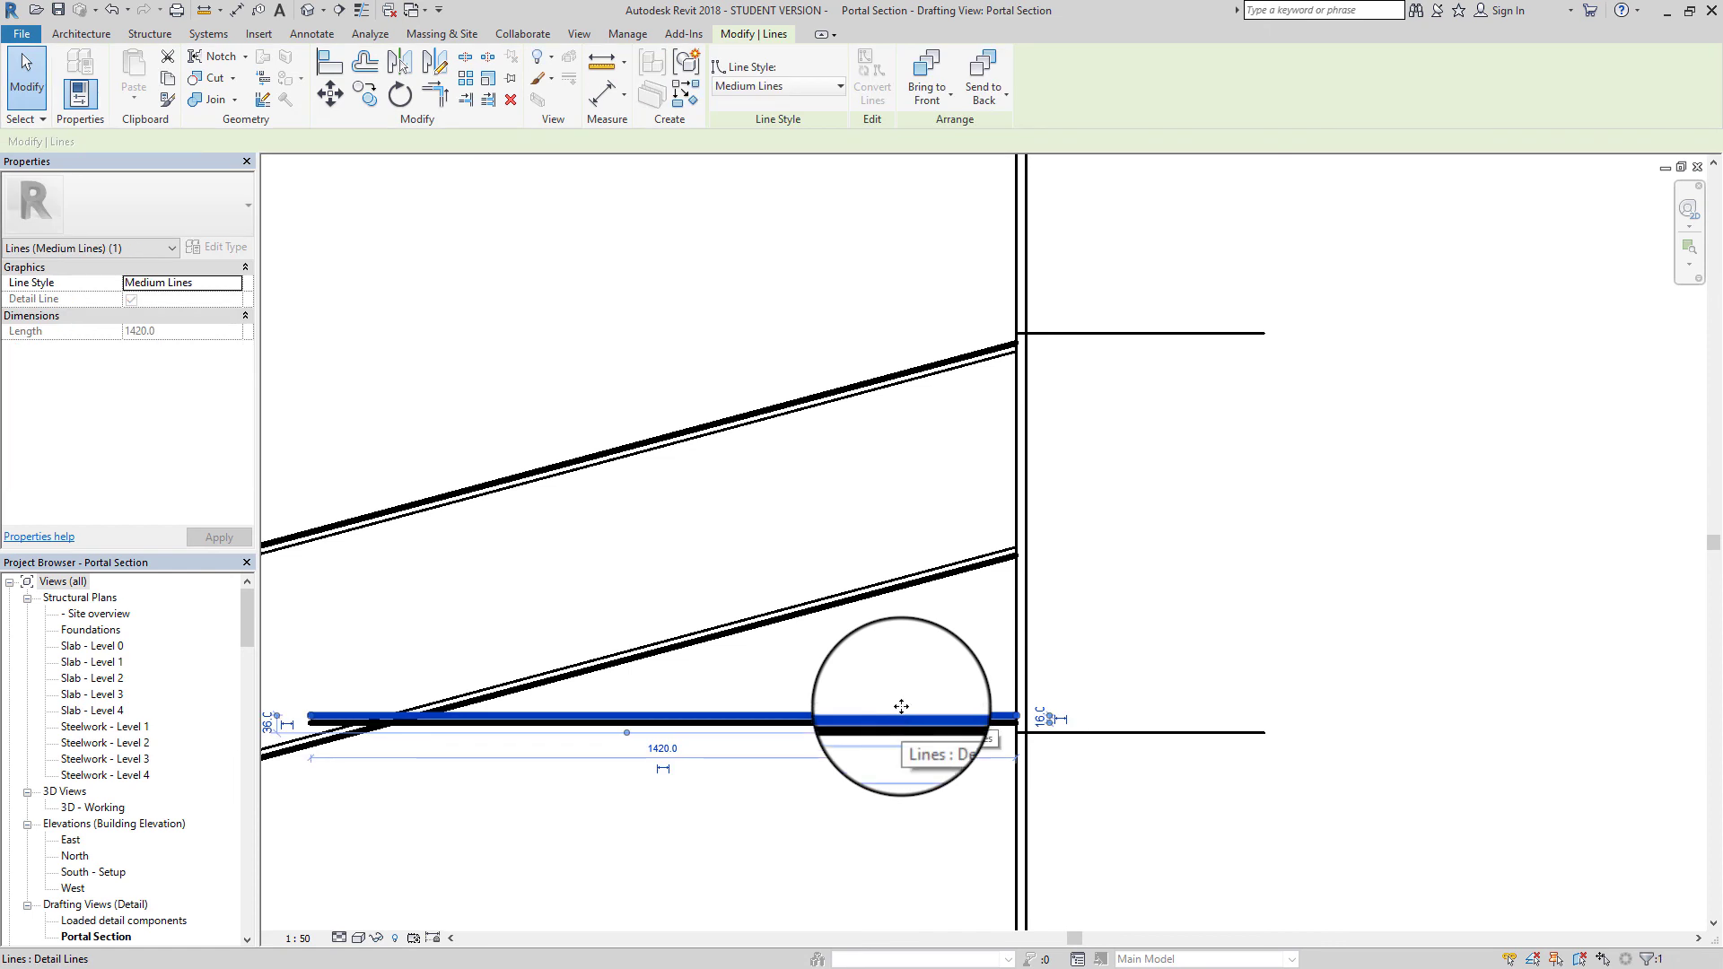
click(783, 86)
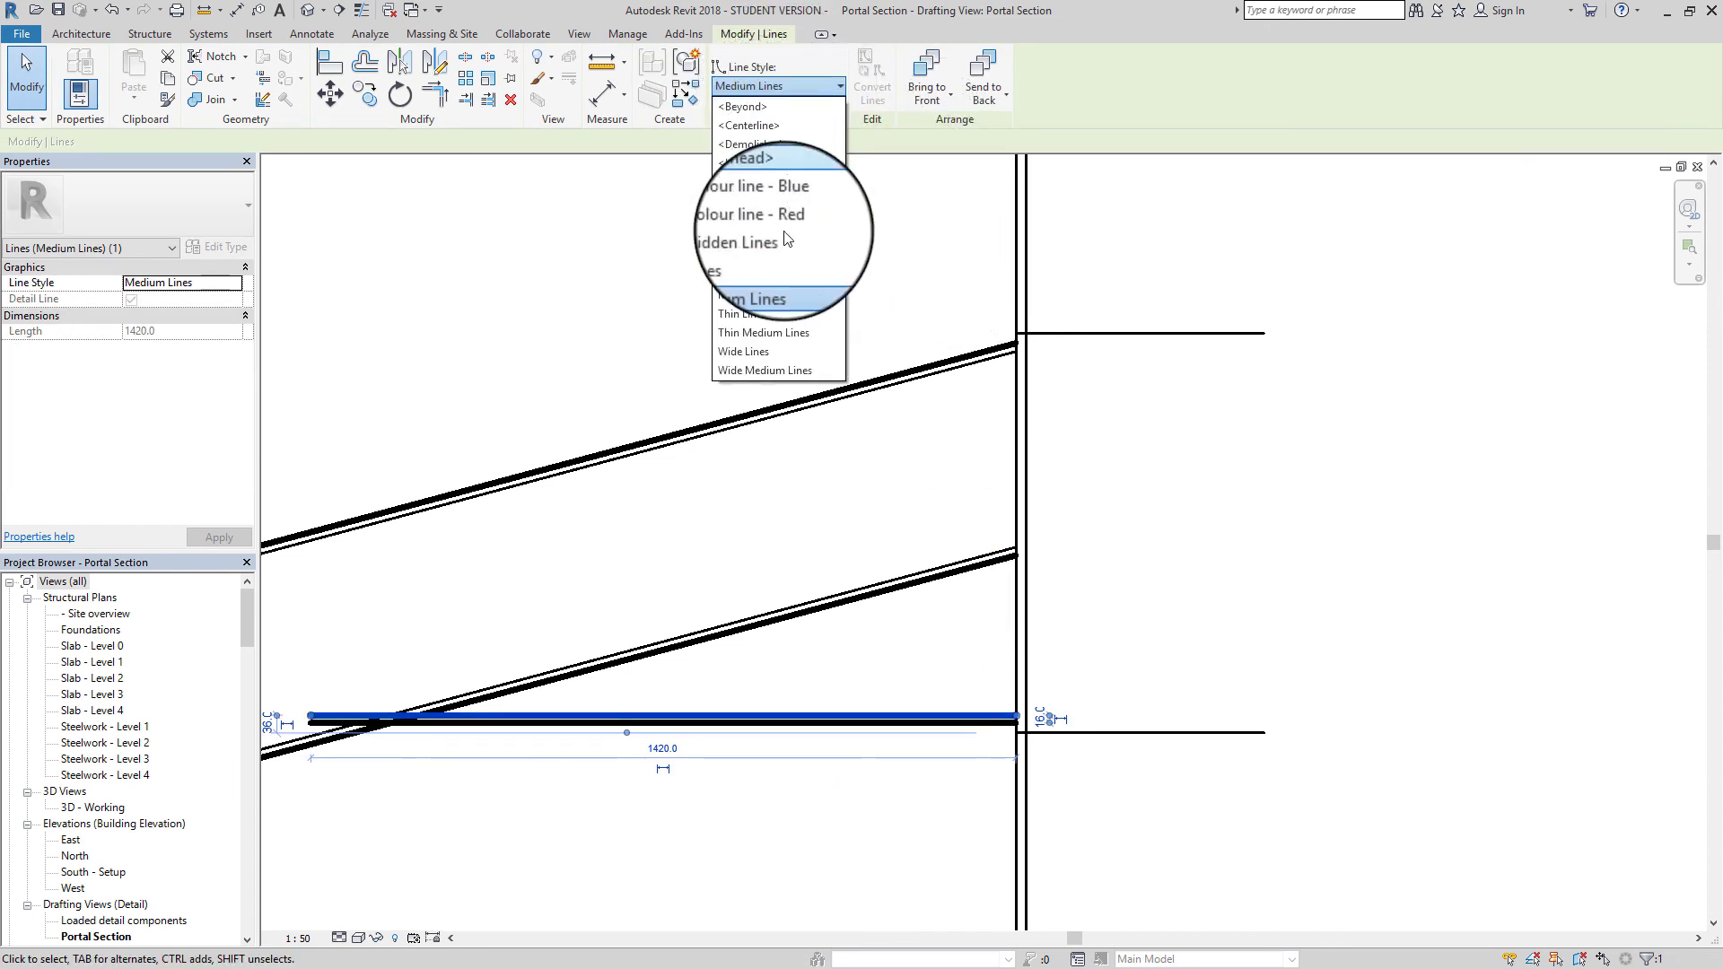
click(756, 314)
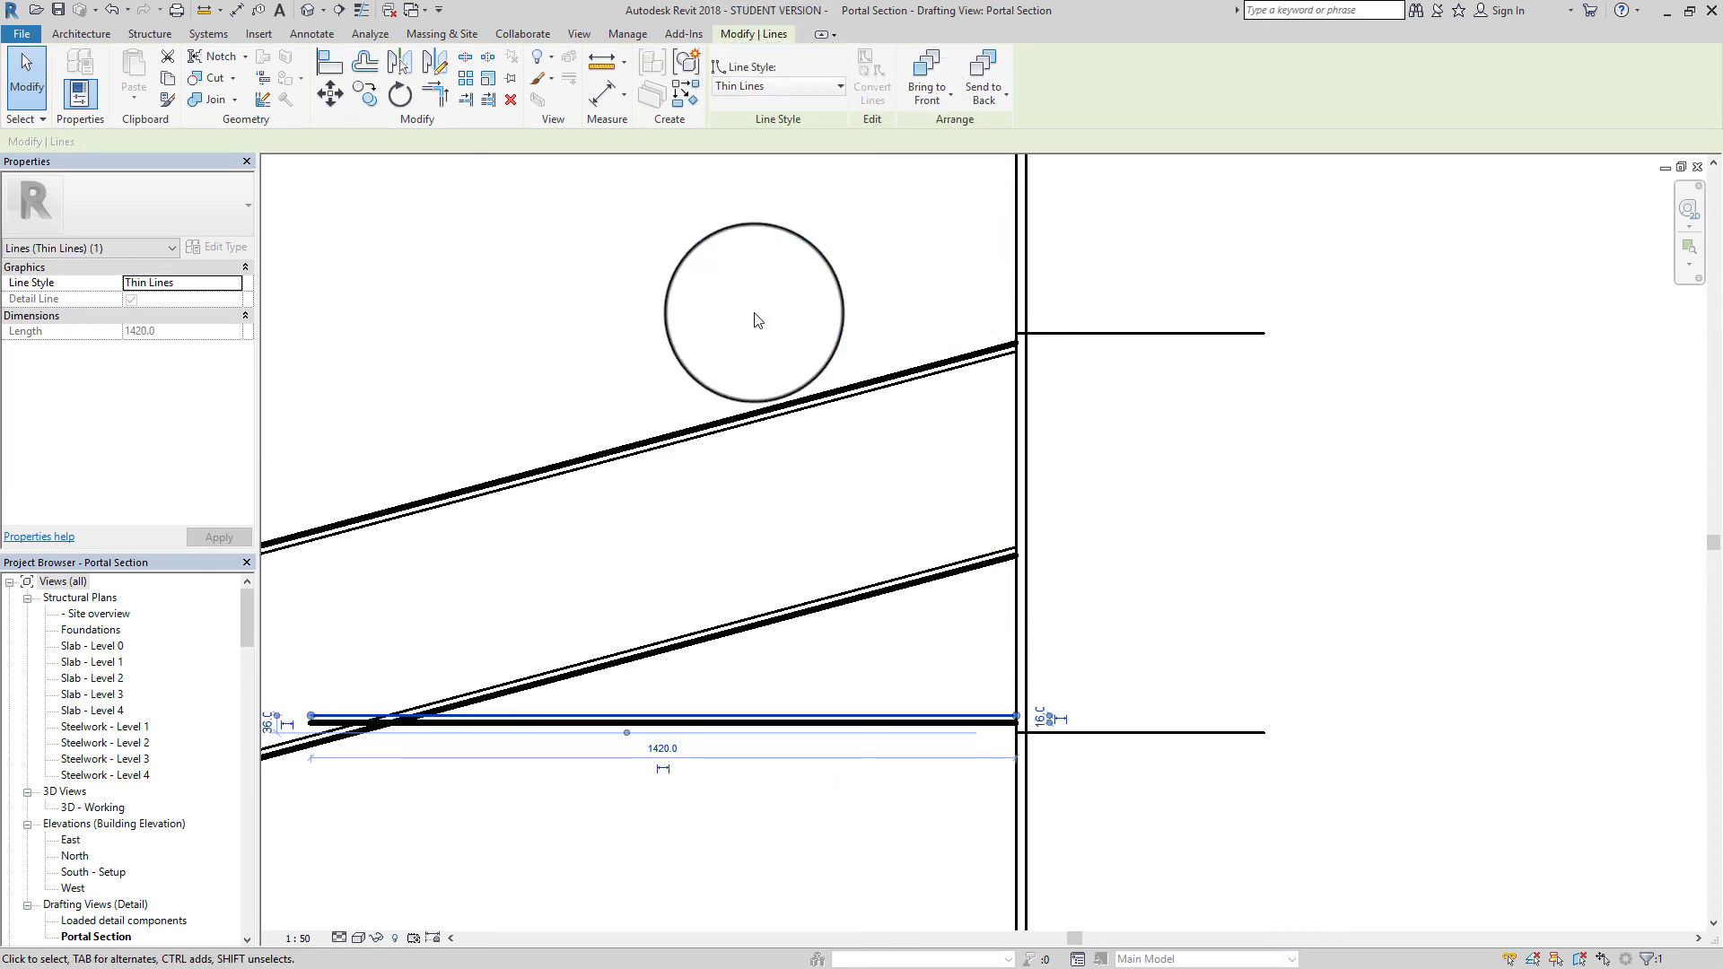
click(756, 323)
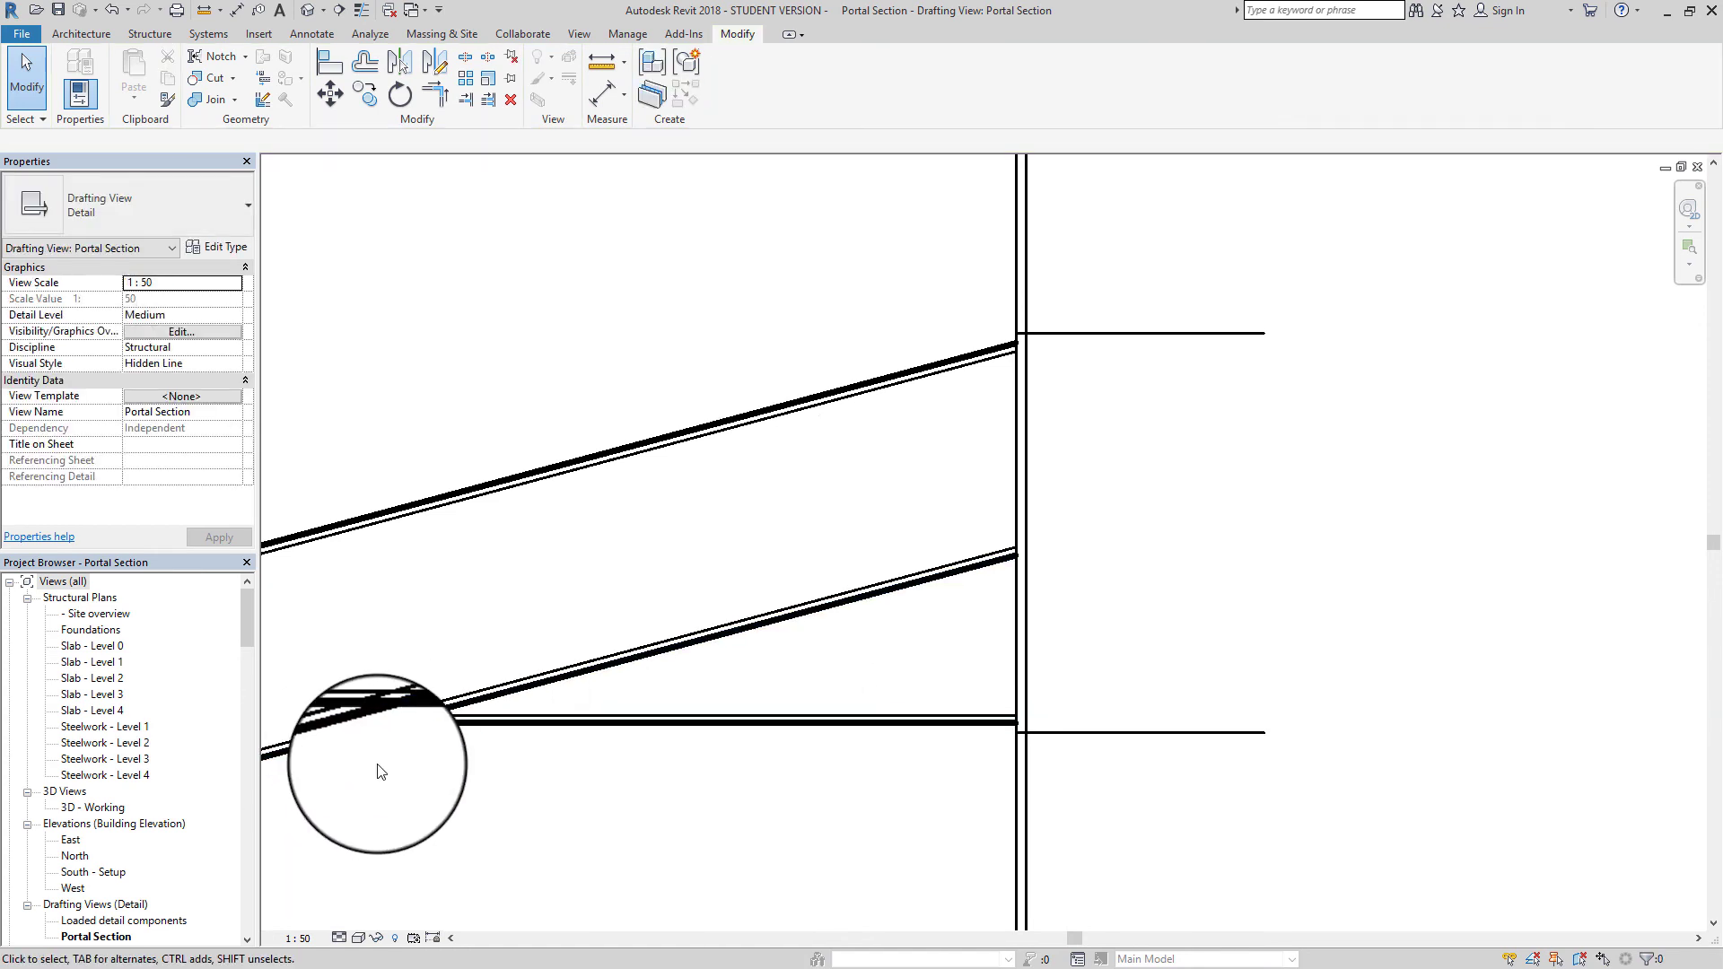
Trim both horizontal haunch lines to the rafter's lowest flange line with Trim/Extend Multiple Elements, keeping the parts toward the end plate
click(488, 104)
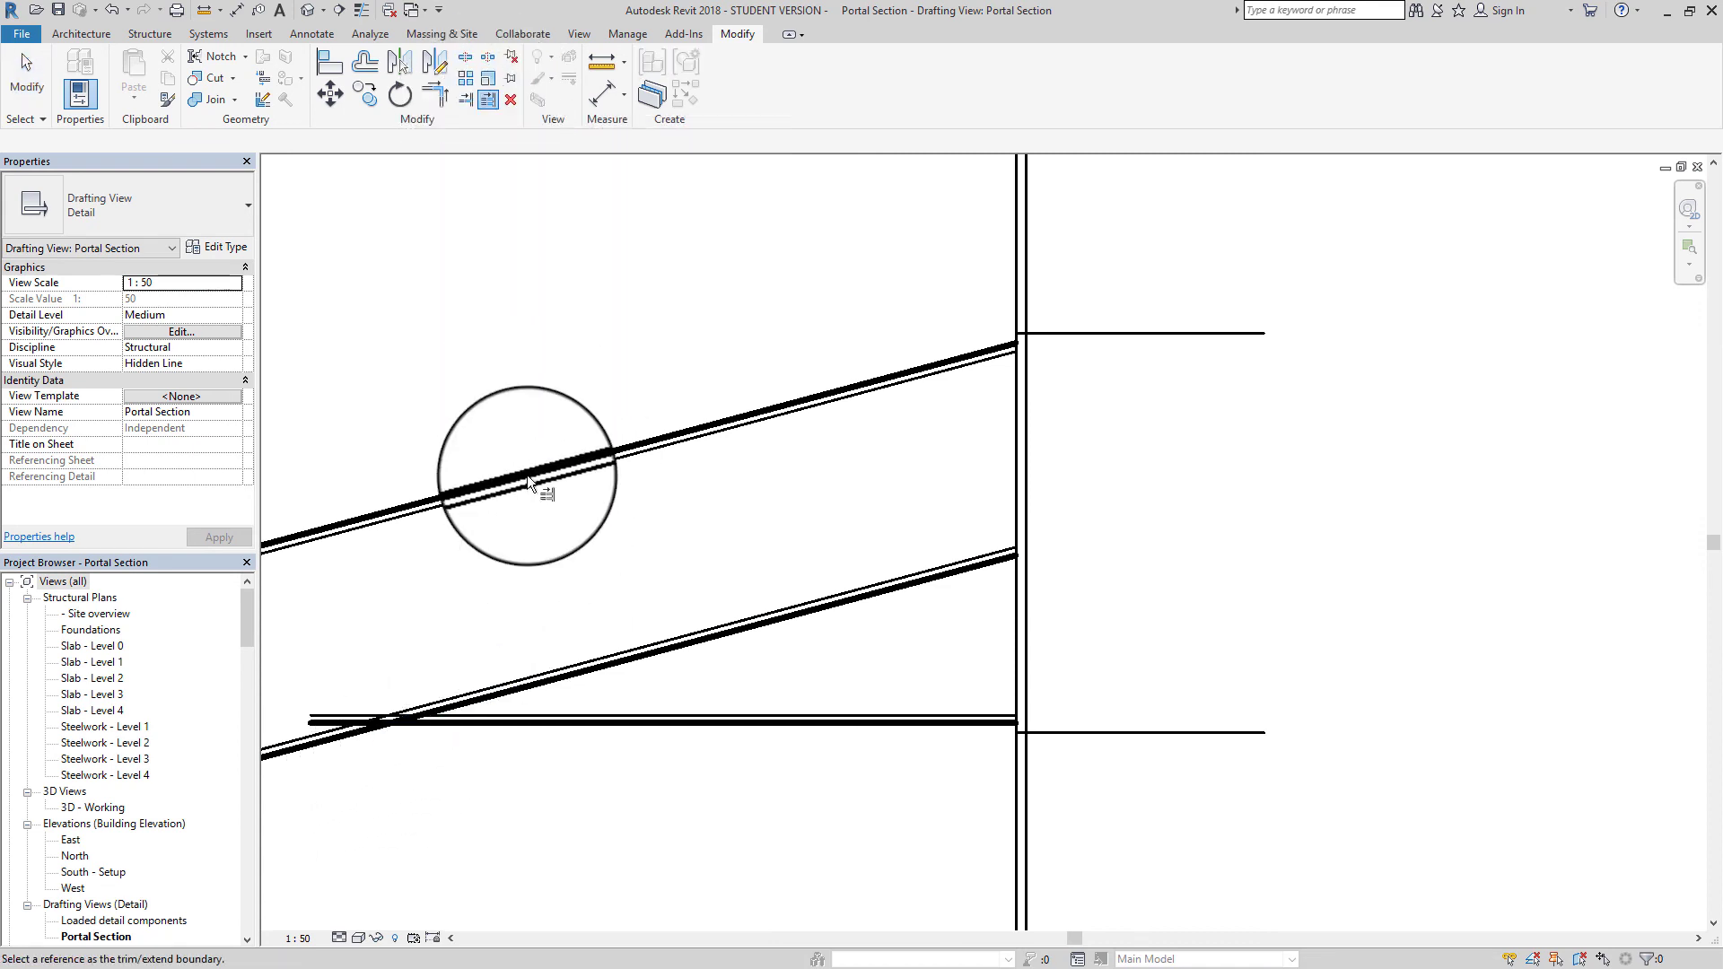
click(536, 678)
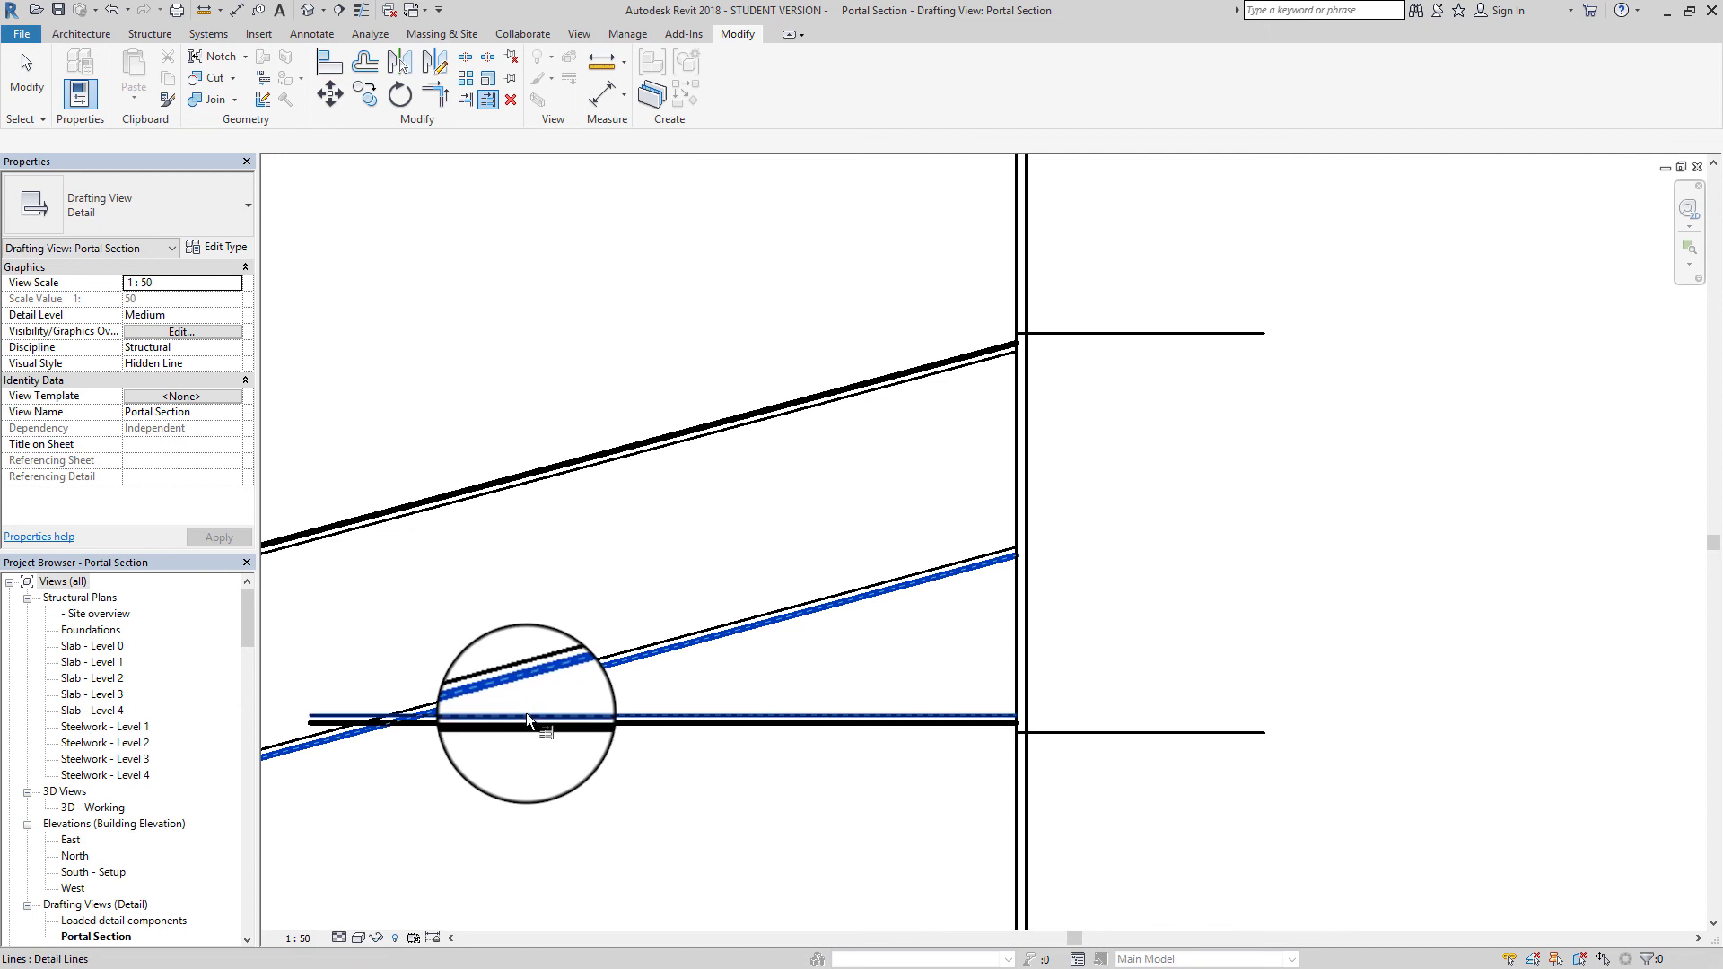
click(522, 721)
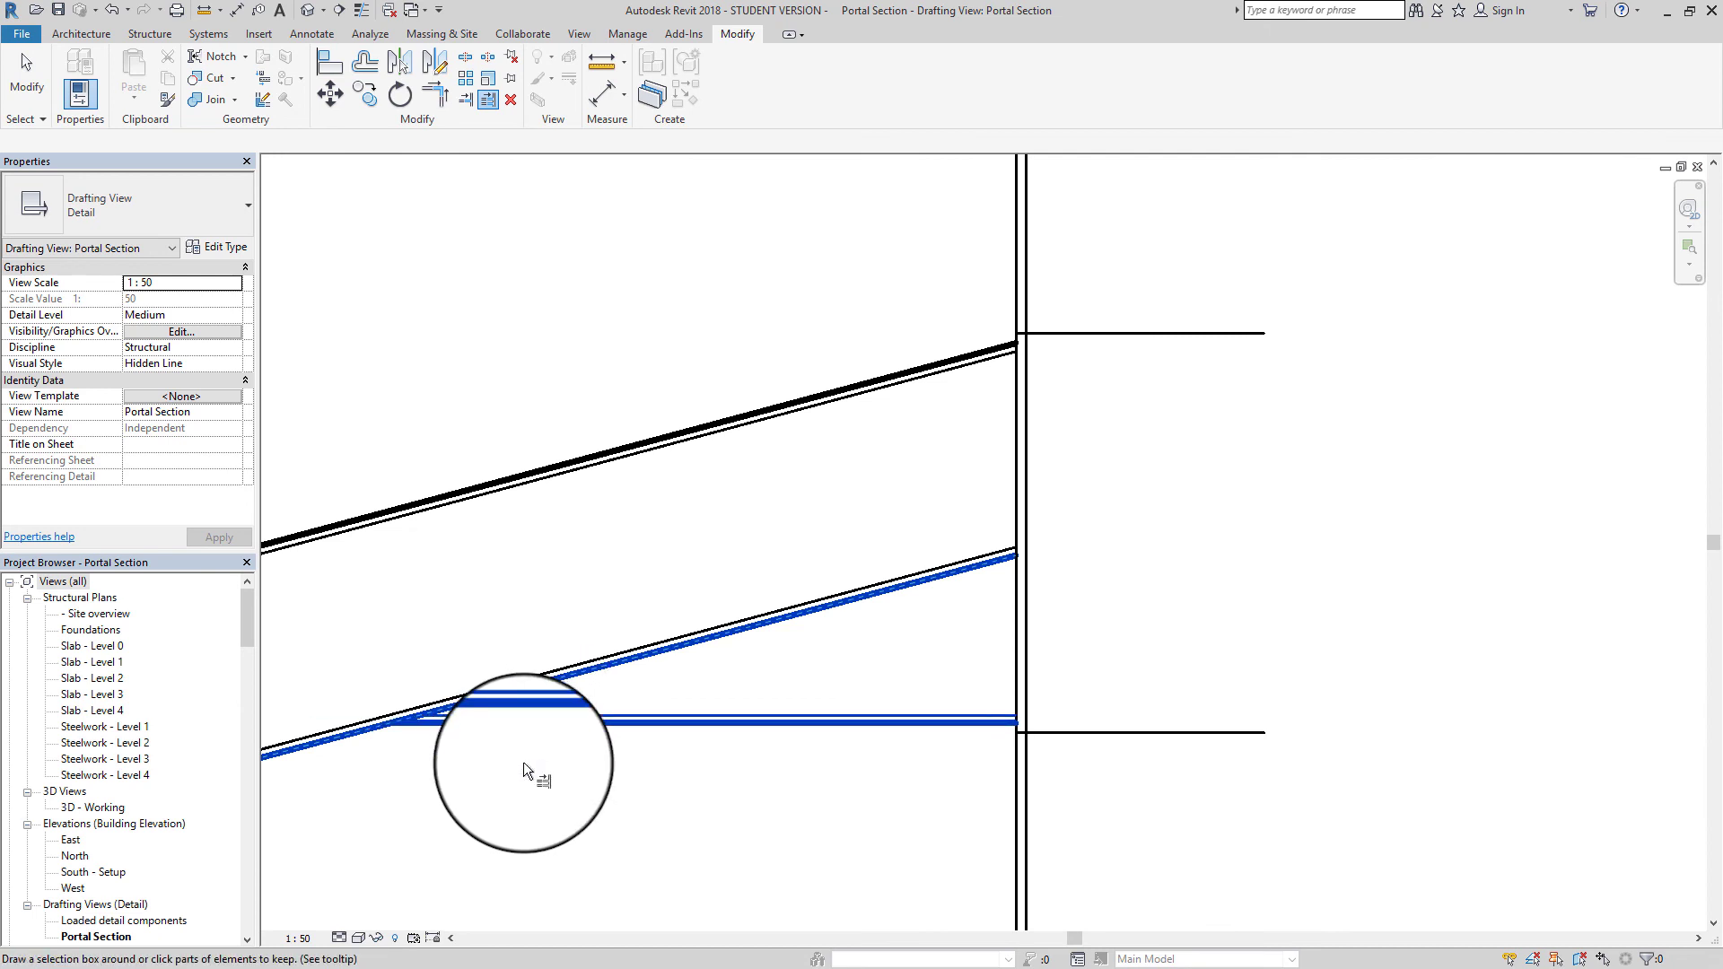
key(Escape)
key(Escape)
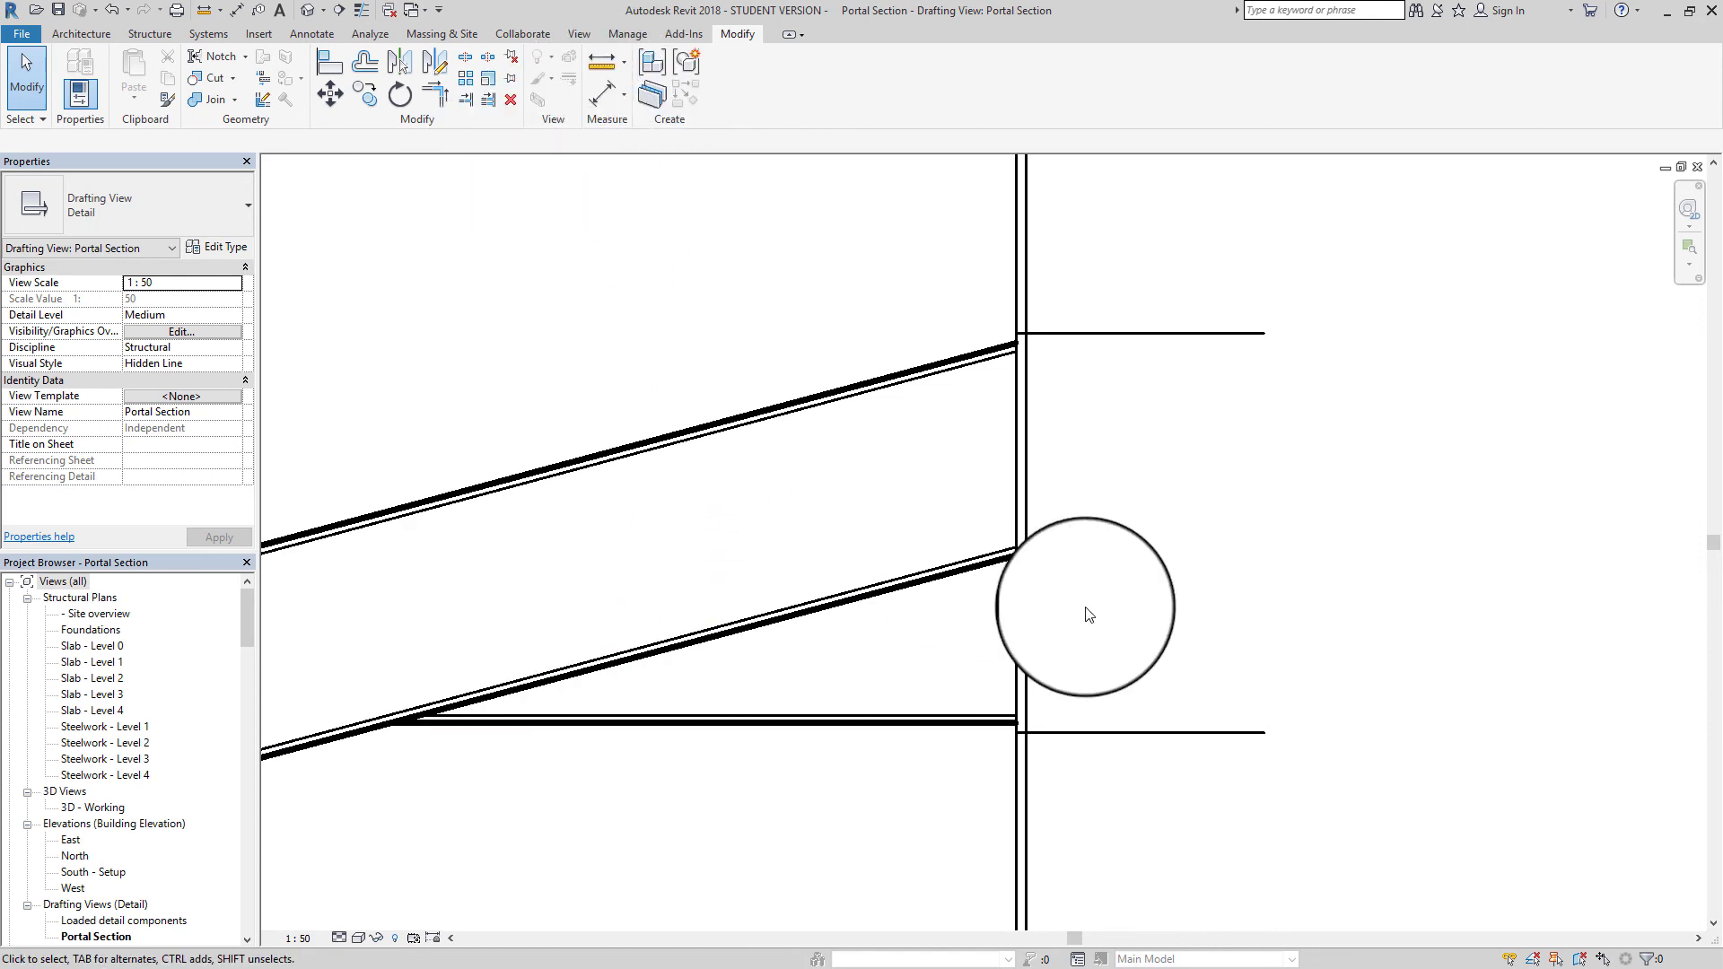
Trim the two vertical end plate lines and the upper horizontal line into closed corners at the plate's top with Trim/Extend to Corner
click(440, 98)
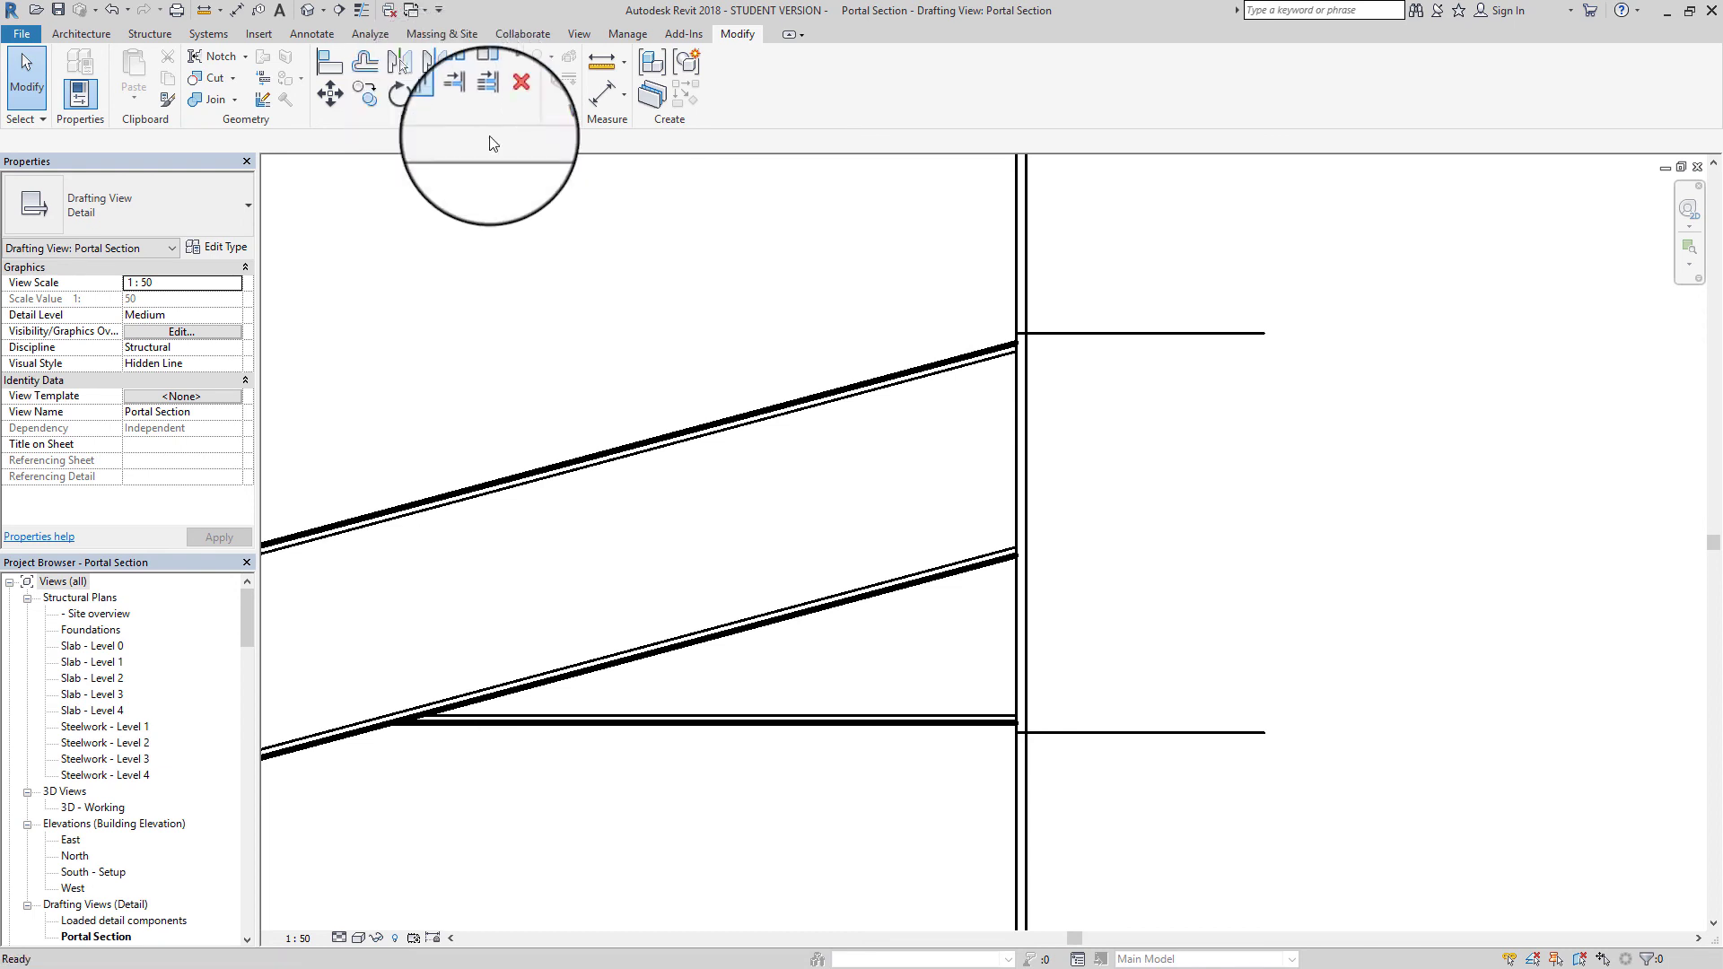
scroll(1021, 342, up, 1)
scroll(1021, 342, up, 1)
click(1020, 326)
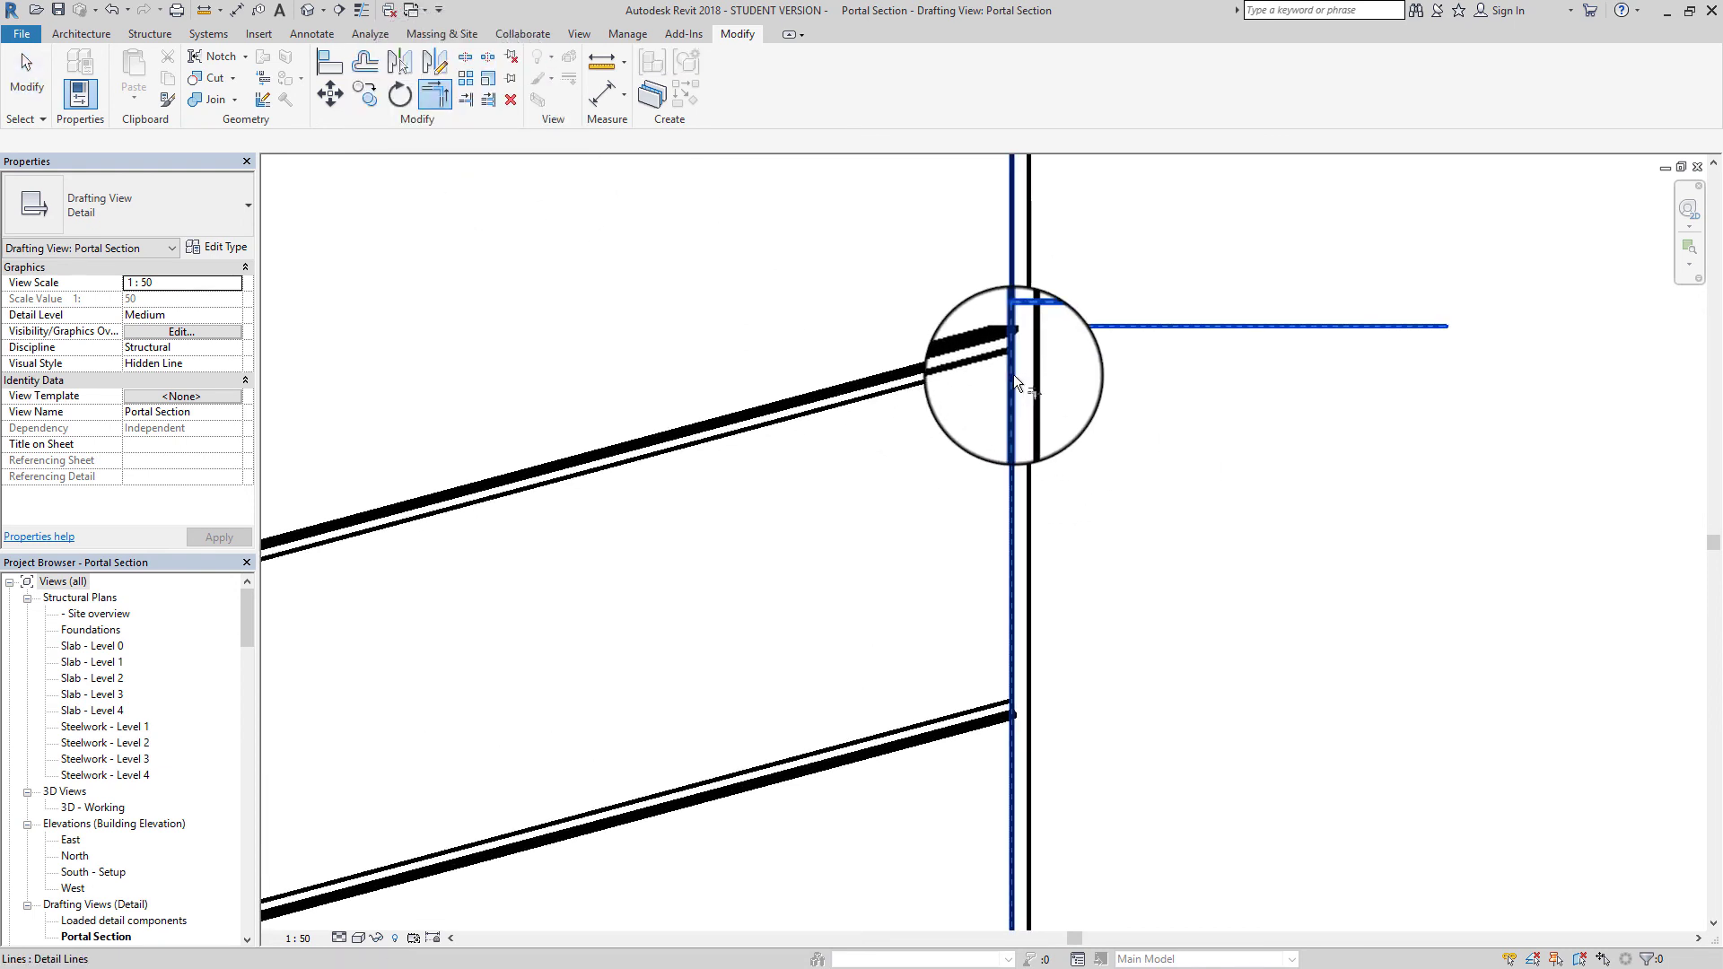
click(1013, 378)
click(1018, 325)
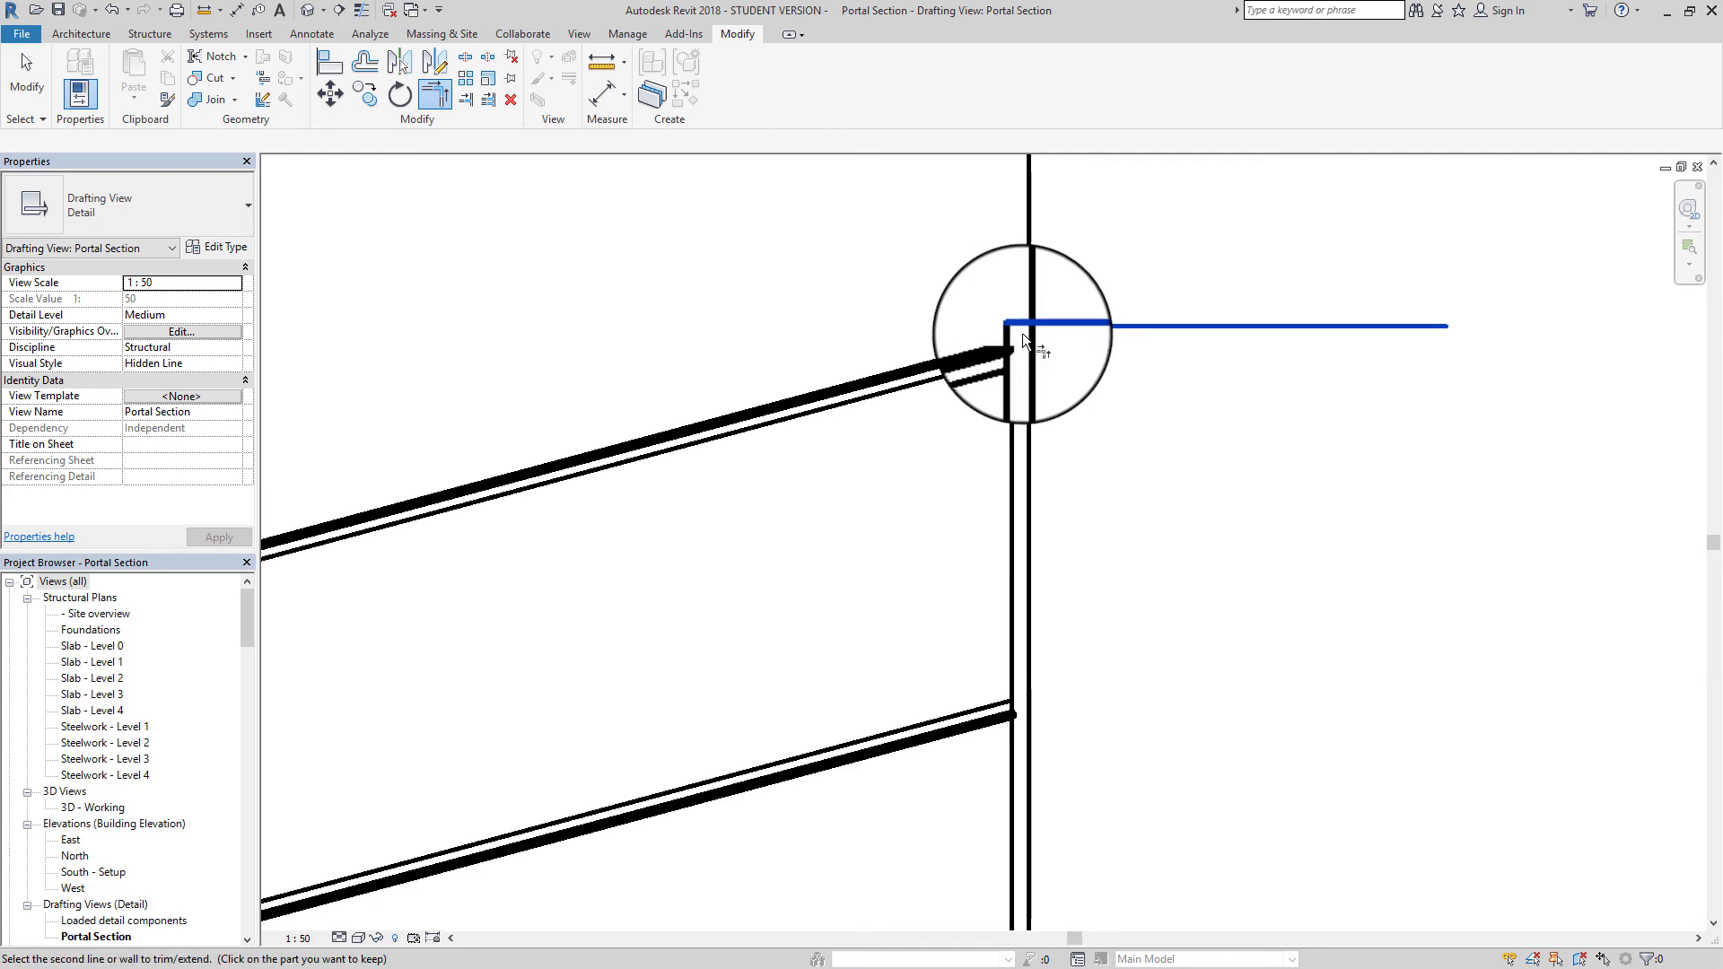
click(1028, 347)
Trim the two vertical plate lines and the lower horizontal line into closed corners at the end plate's bottom
scroll(1030, 401, down, 2)
scroll(1025, 595, up, 3)
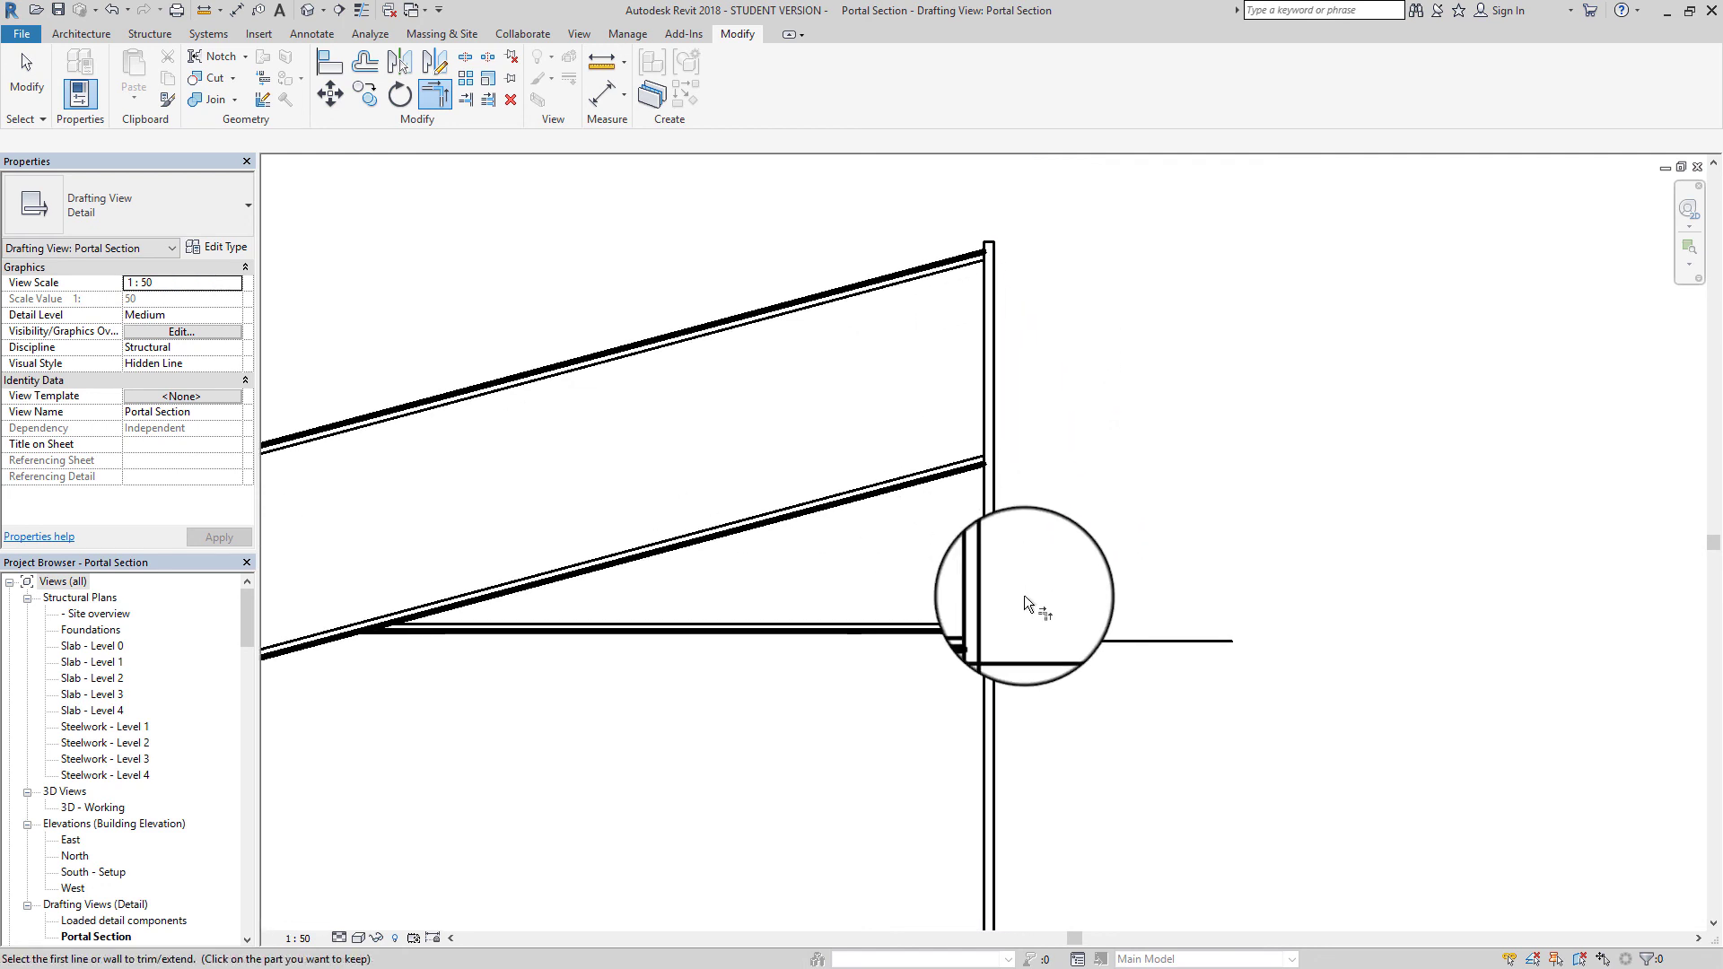
scroll(989, 664, up, 3)
click(966, 457)
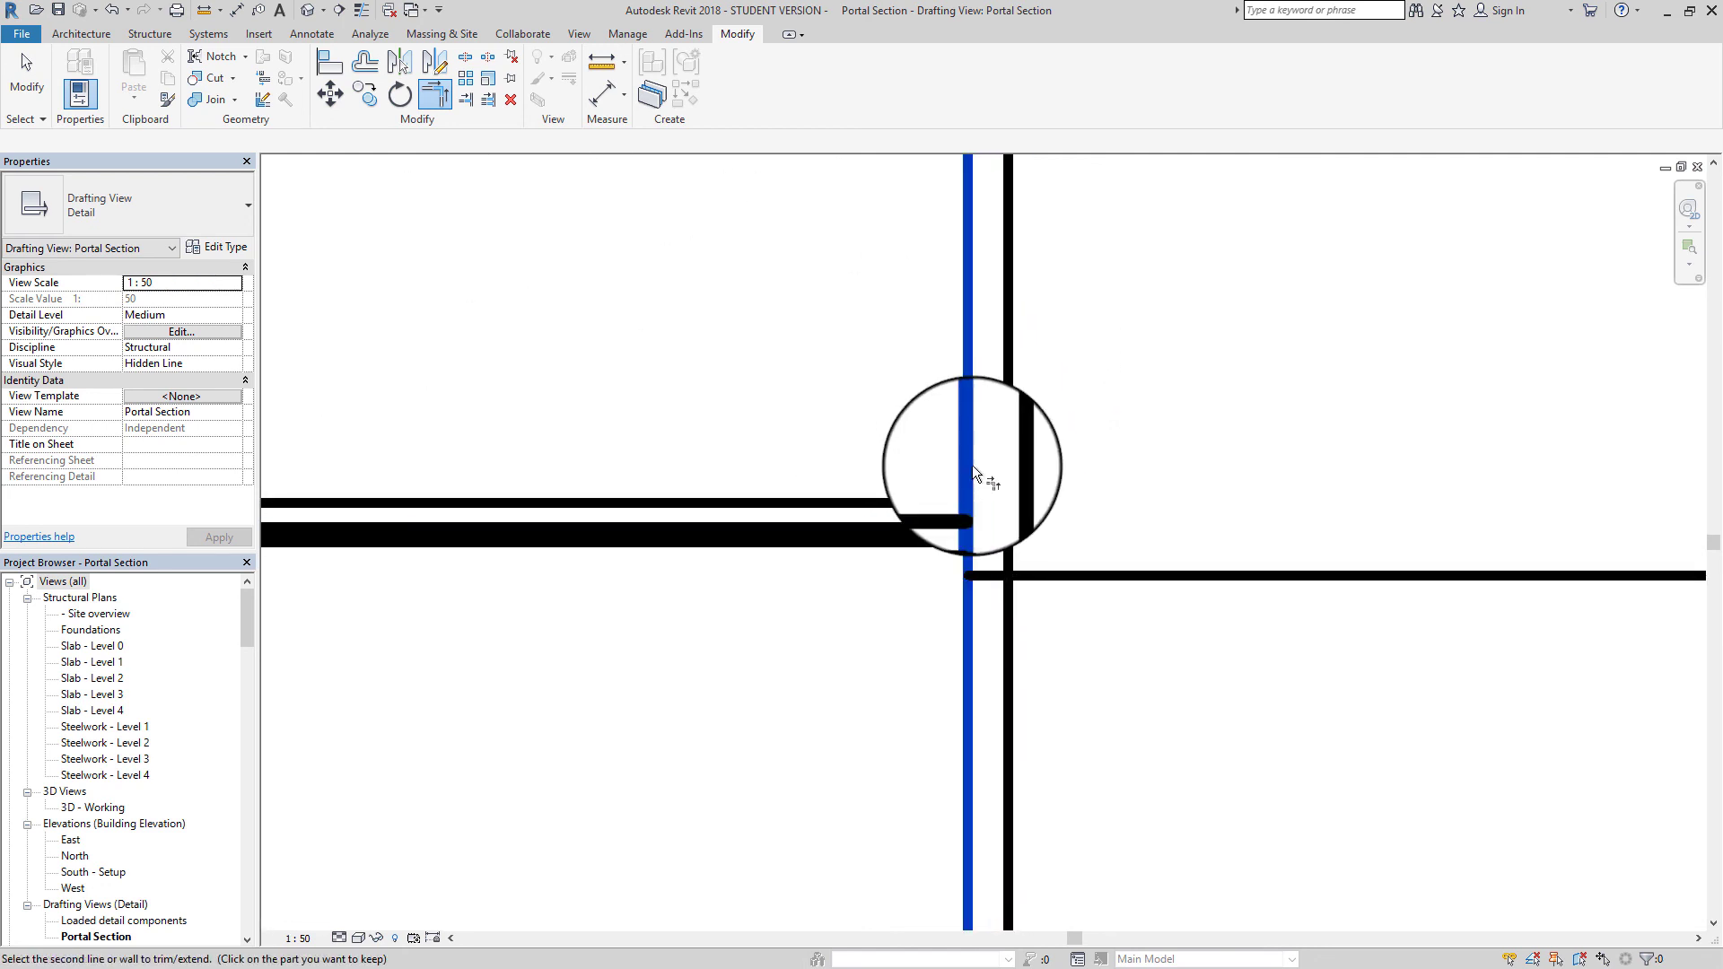
click(988, 569)
click(989, 571)
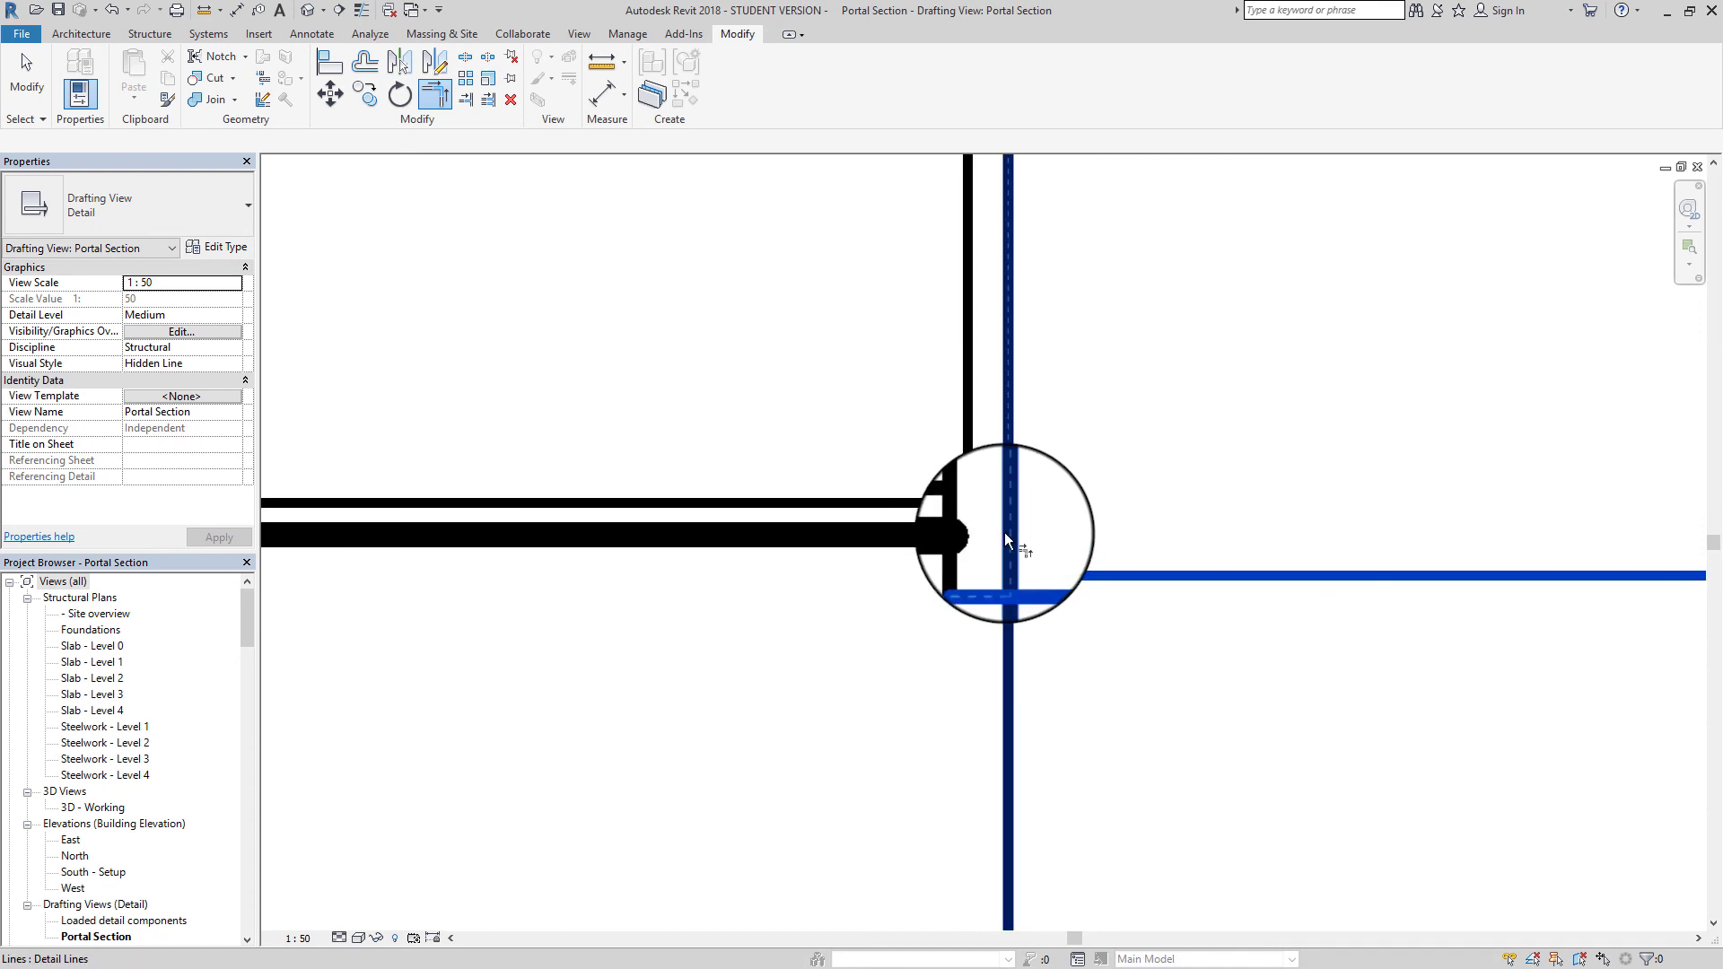
click(998, 537)
scroll(985, 535, down, 6)
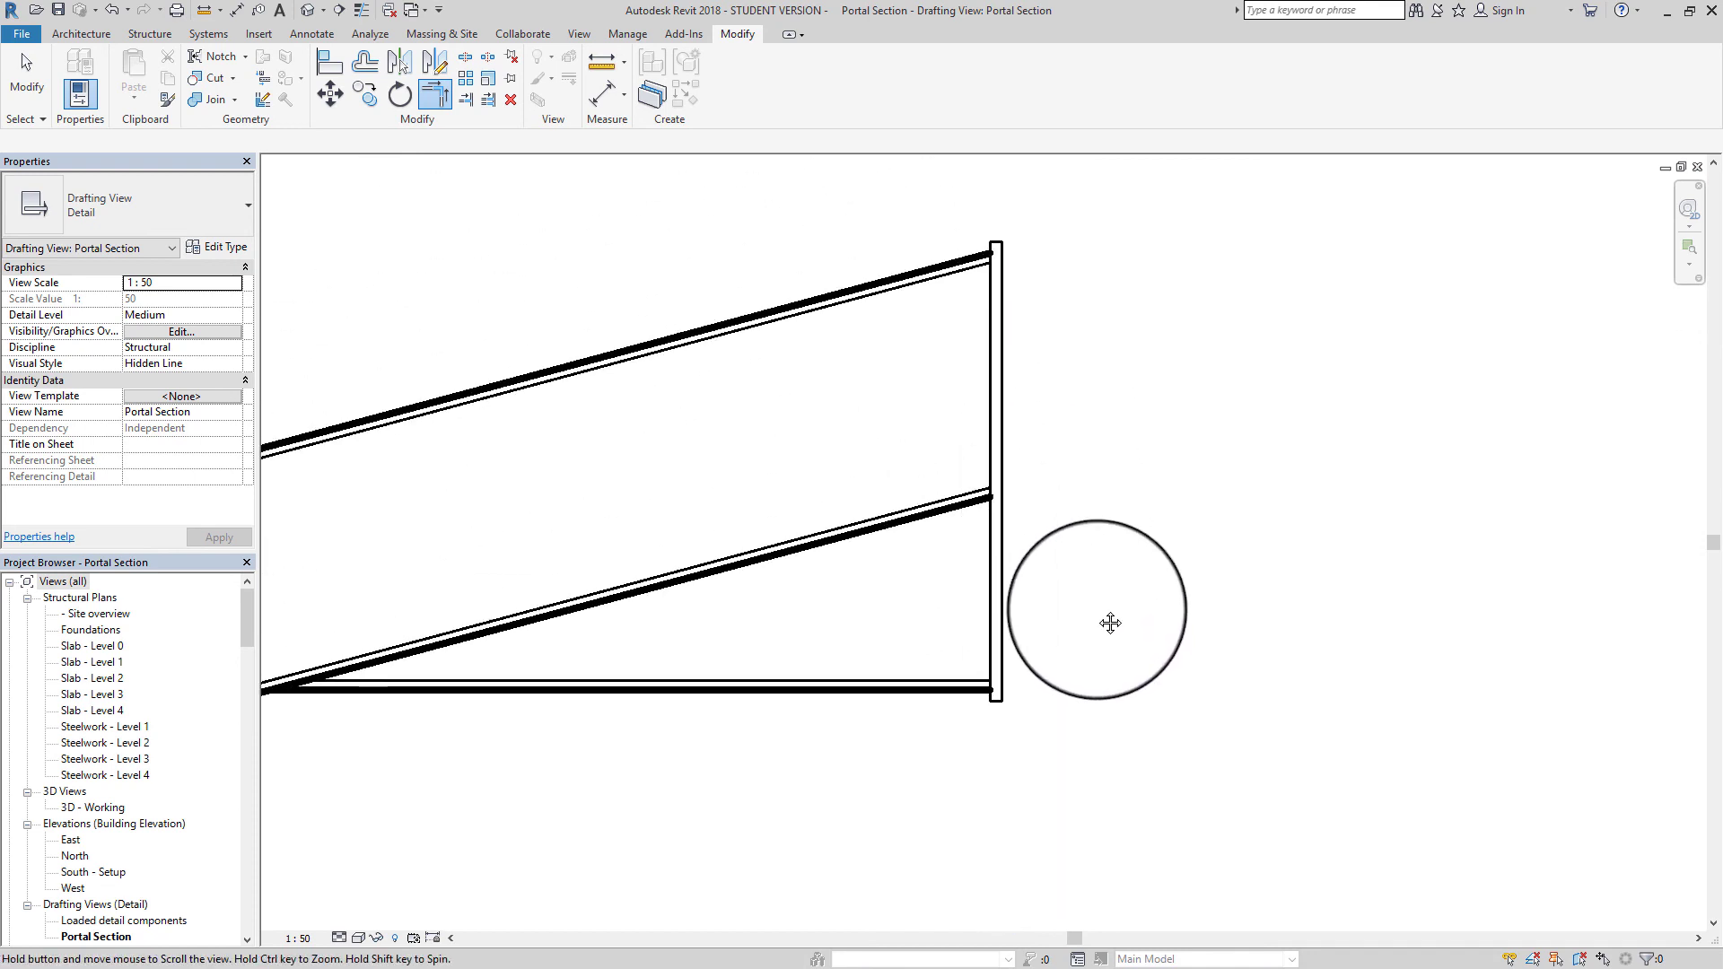
Stretch the upper end of the column centreline upward, making the line about 10800 mm long
scroll(1095, 630, down, 4)
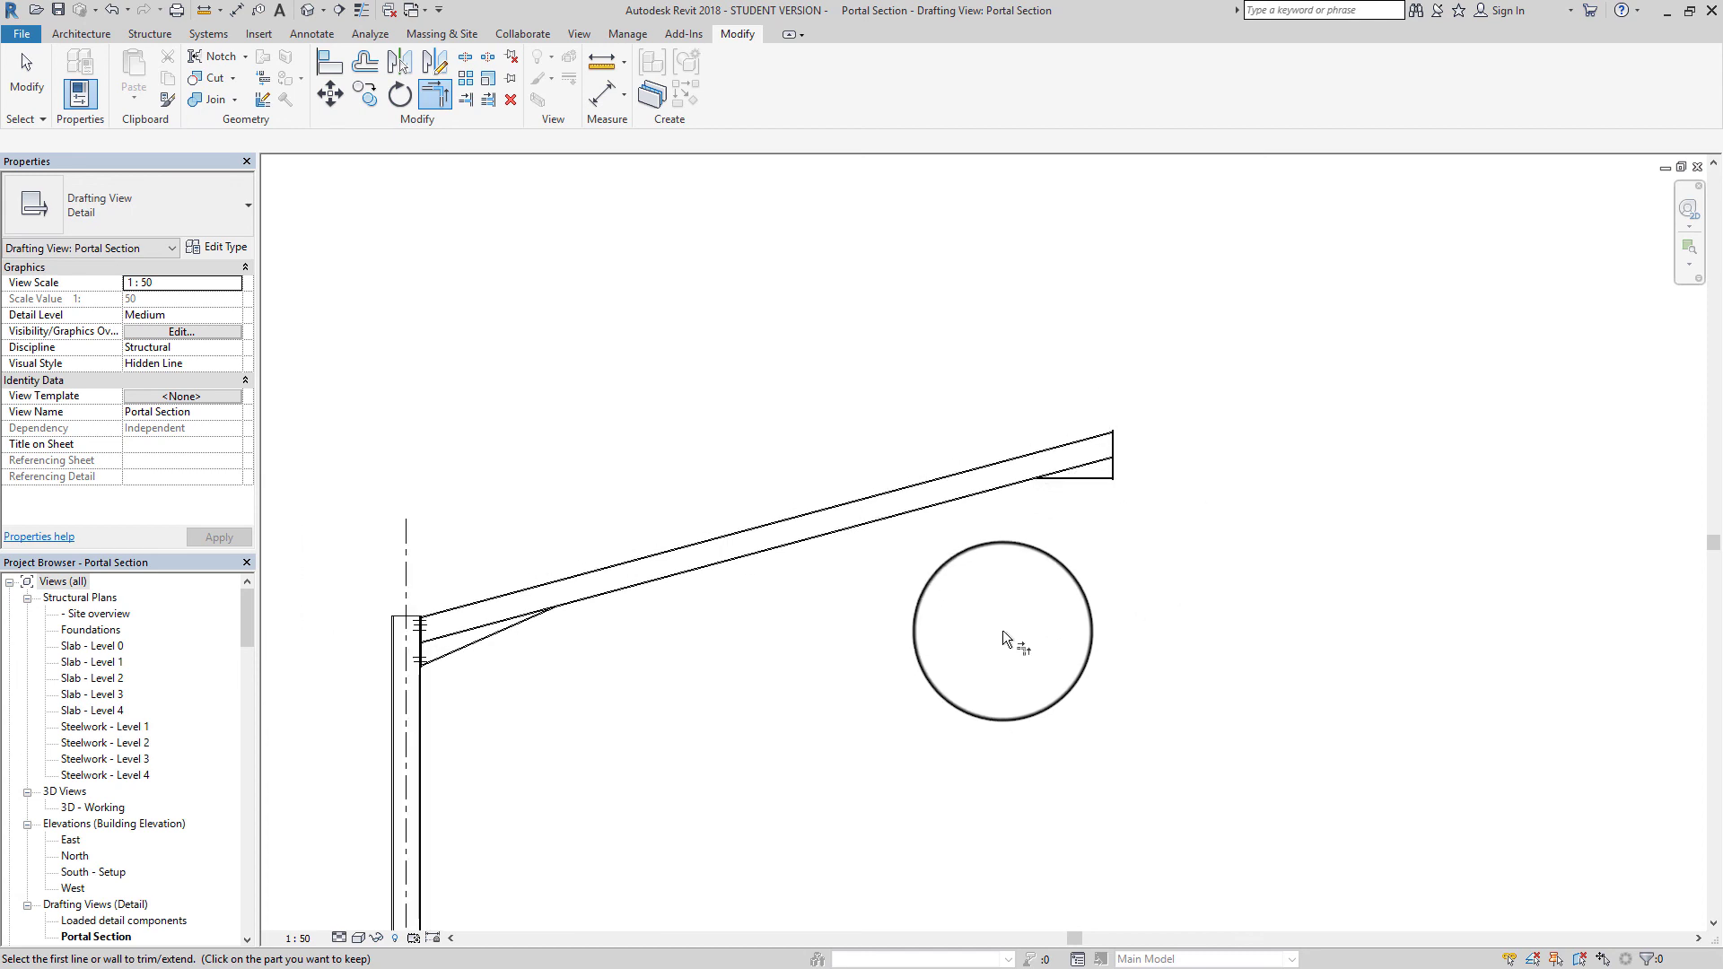
scroll(1003, 630, down, 1)
scroll(1003, 630, down, 1)
mouse_move(1004, 630)
middle_down()
mouse_move(1009, 546)
mouse_move(985, 558)
middle_up()
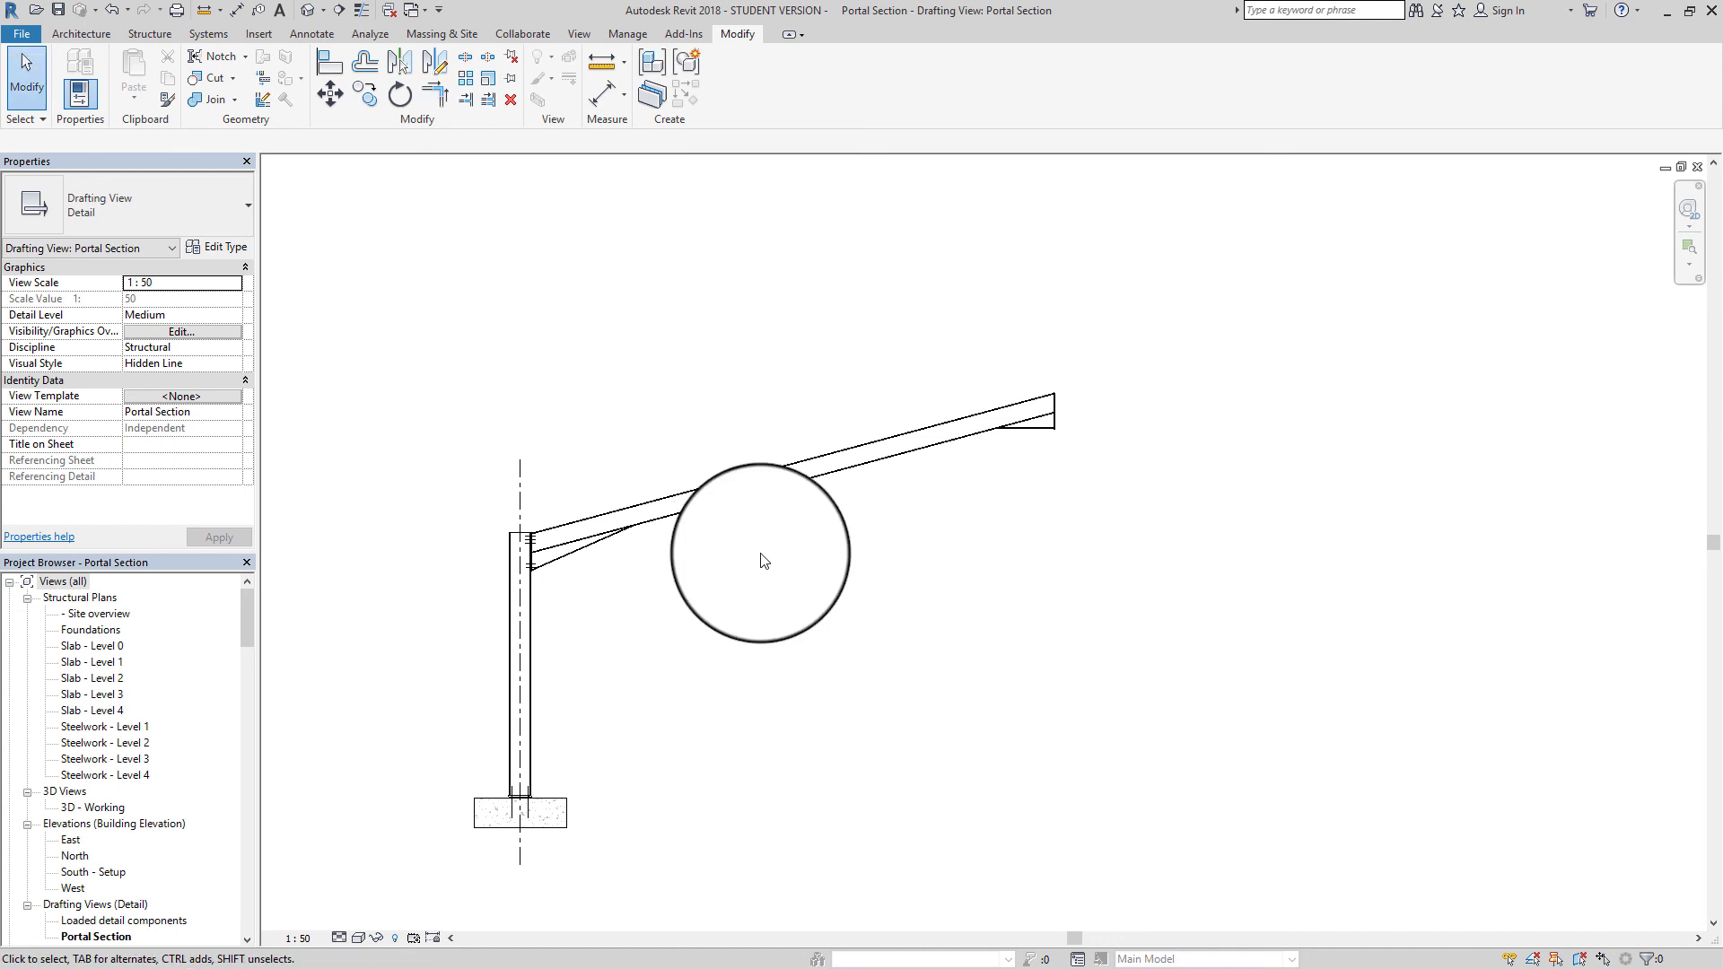
key(Escape)
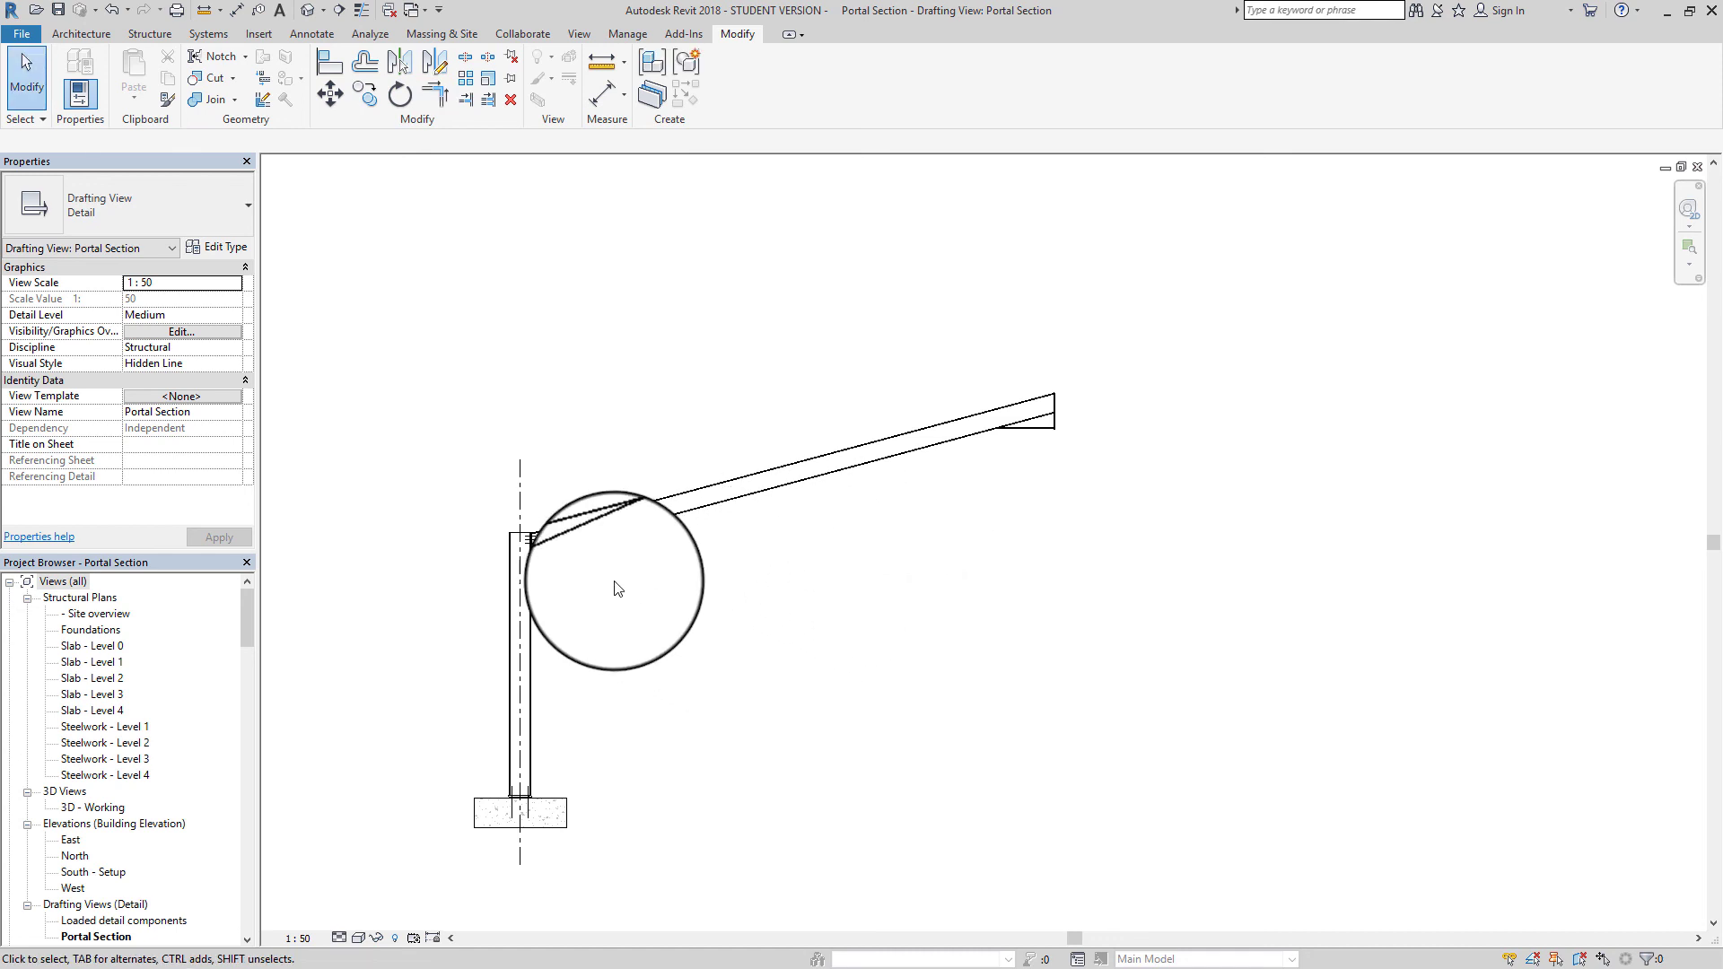
click(521, 493)
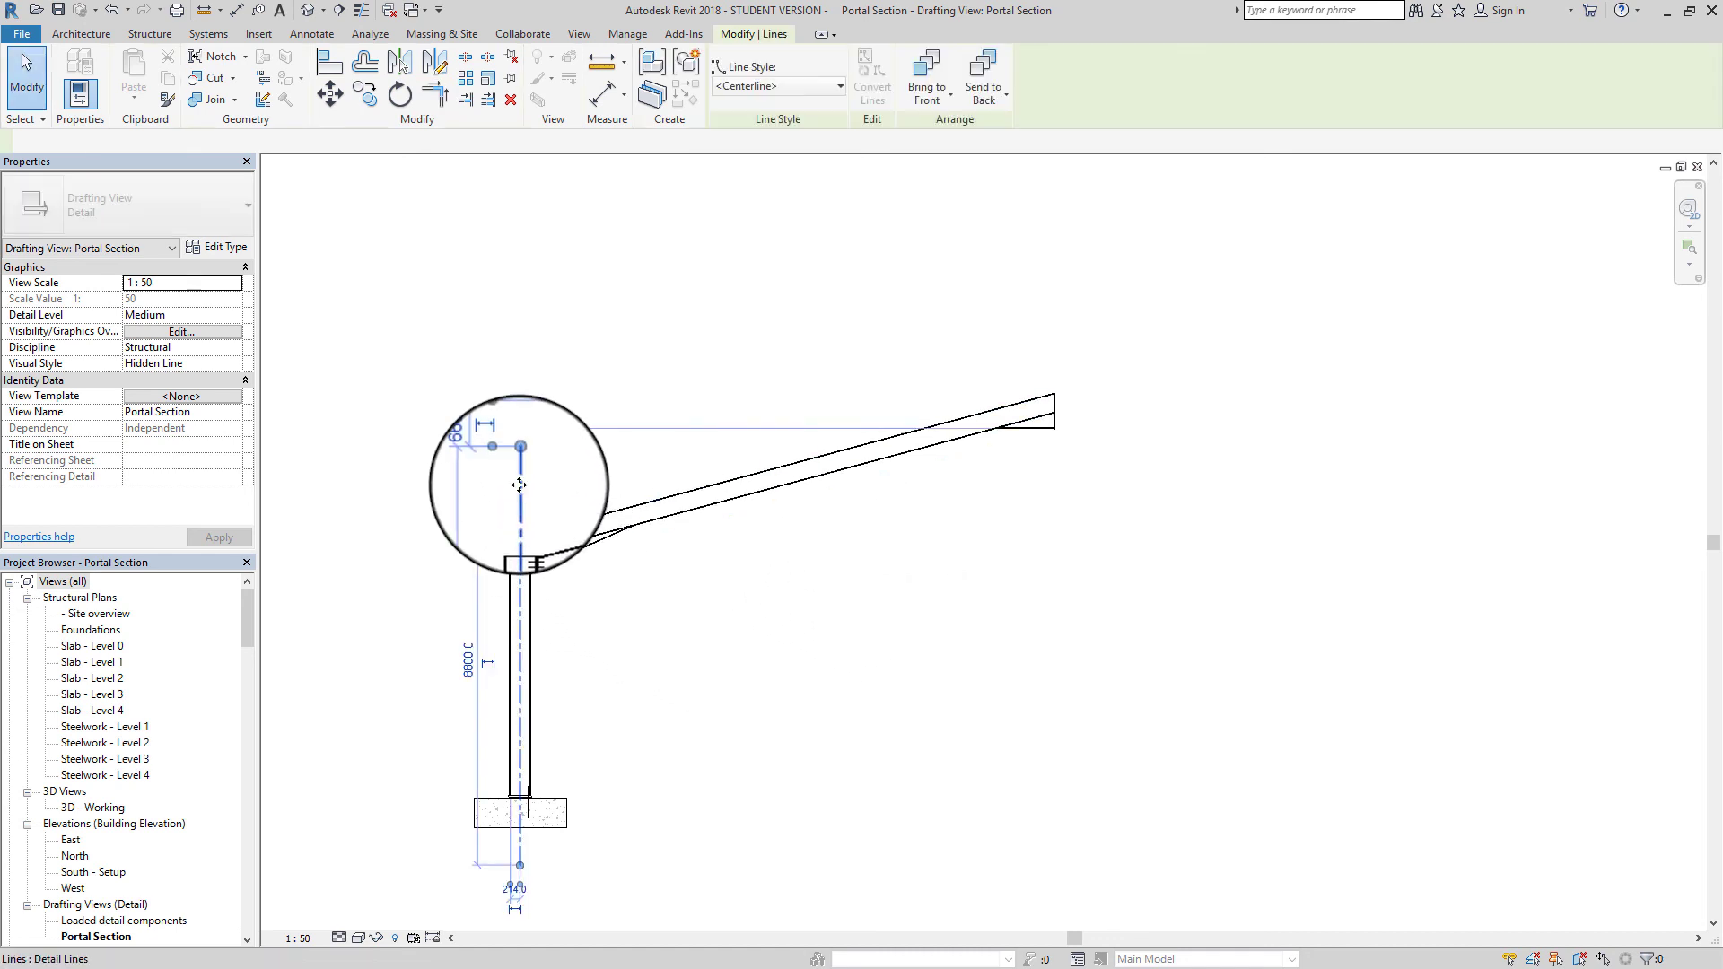
drag(521, 457, 525, 367)
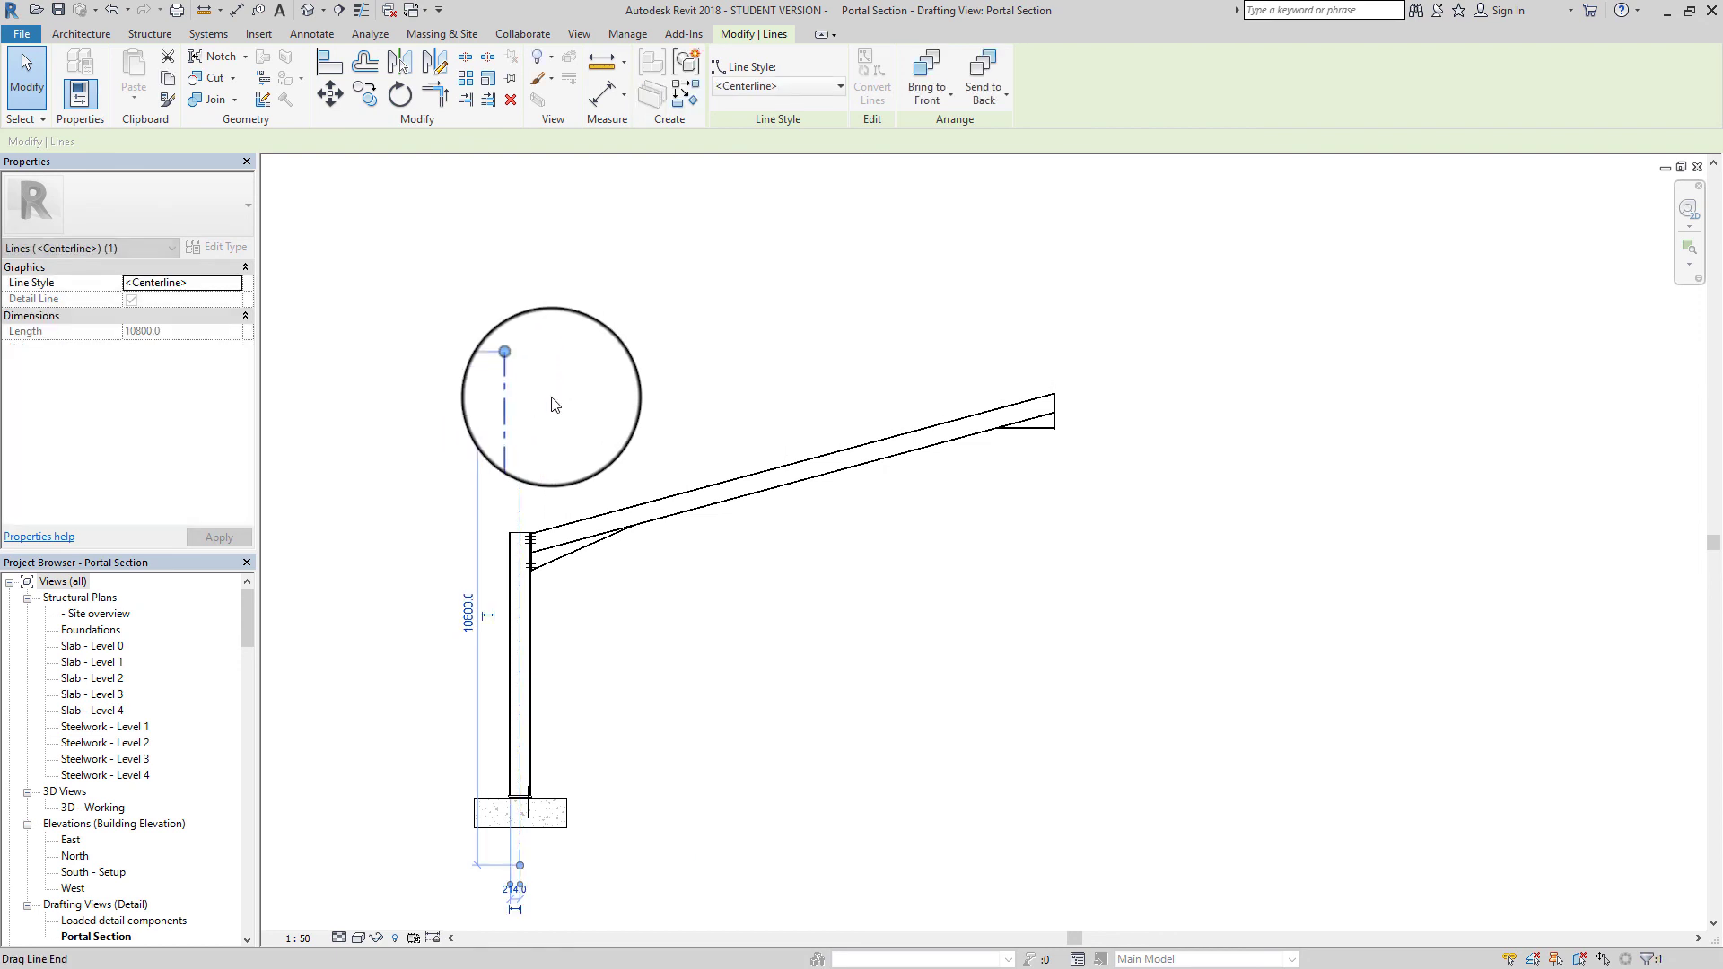
click(893, 669)
Mirror a copy of the whole half frame, including column, footing, rafter and centreline, about a drawn vertical axis along the apex end plate's outer face
scroll(892, 669, down, 1)
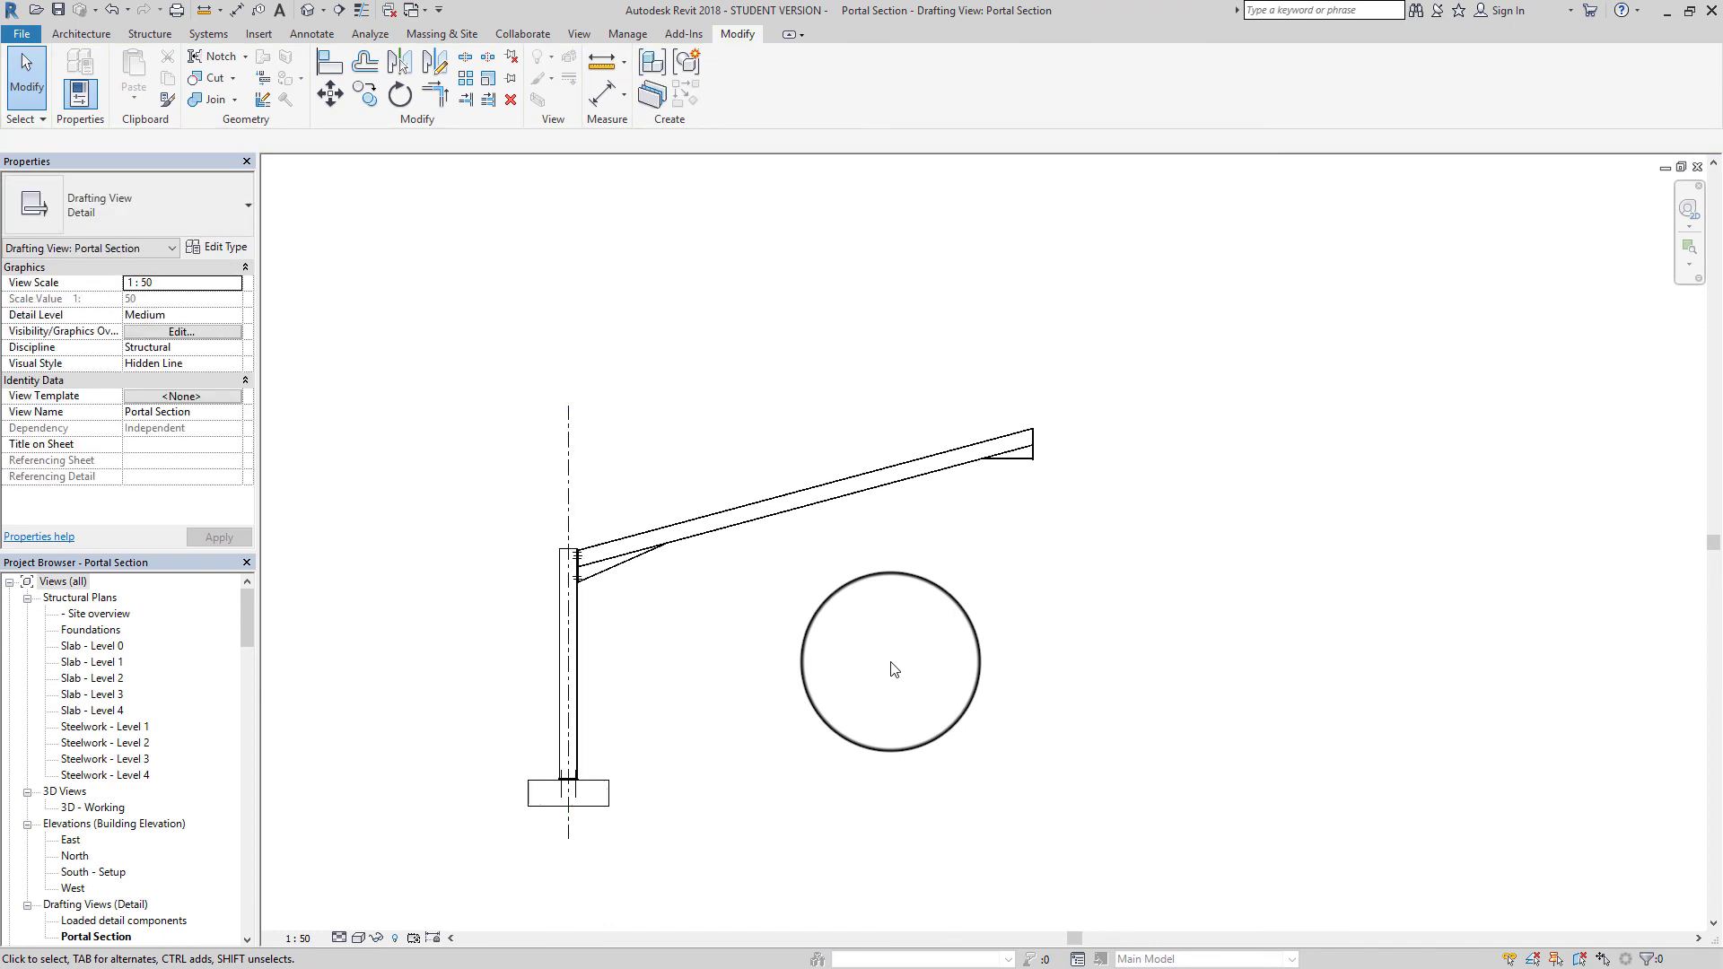
middle_drag(893, 669, 835, 627)
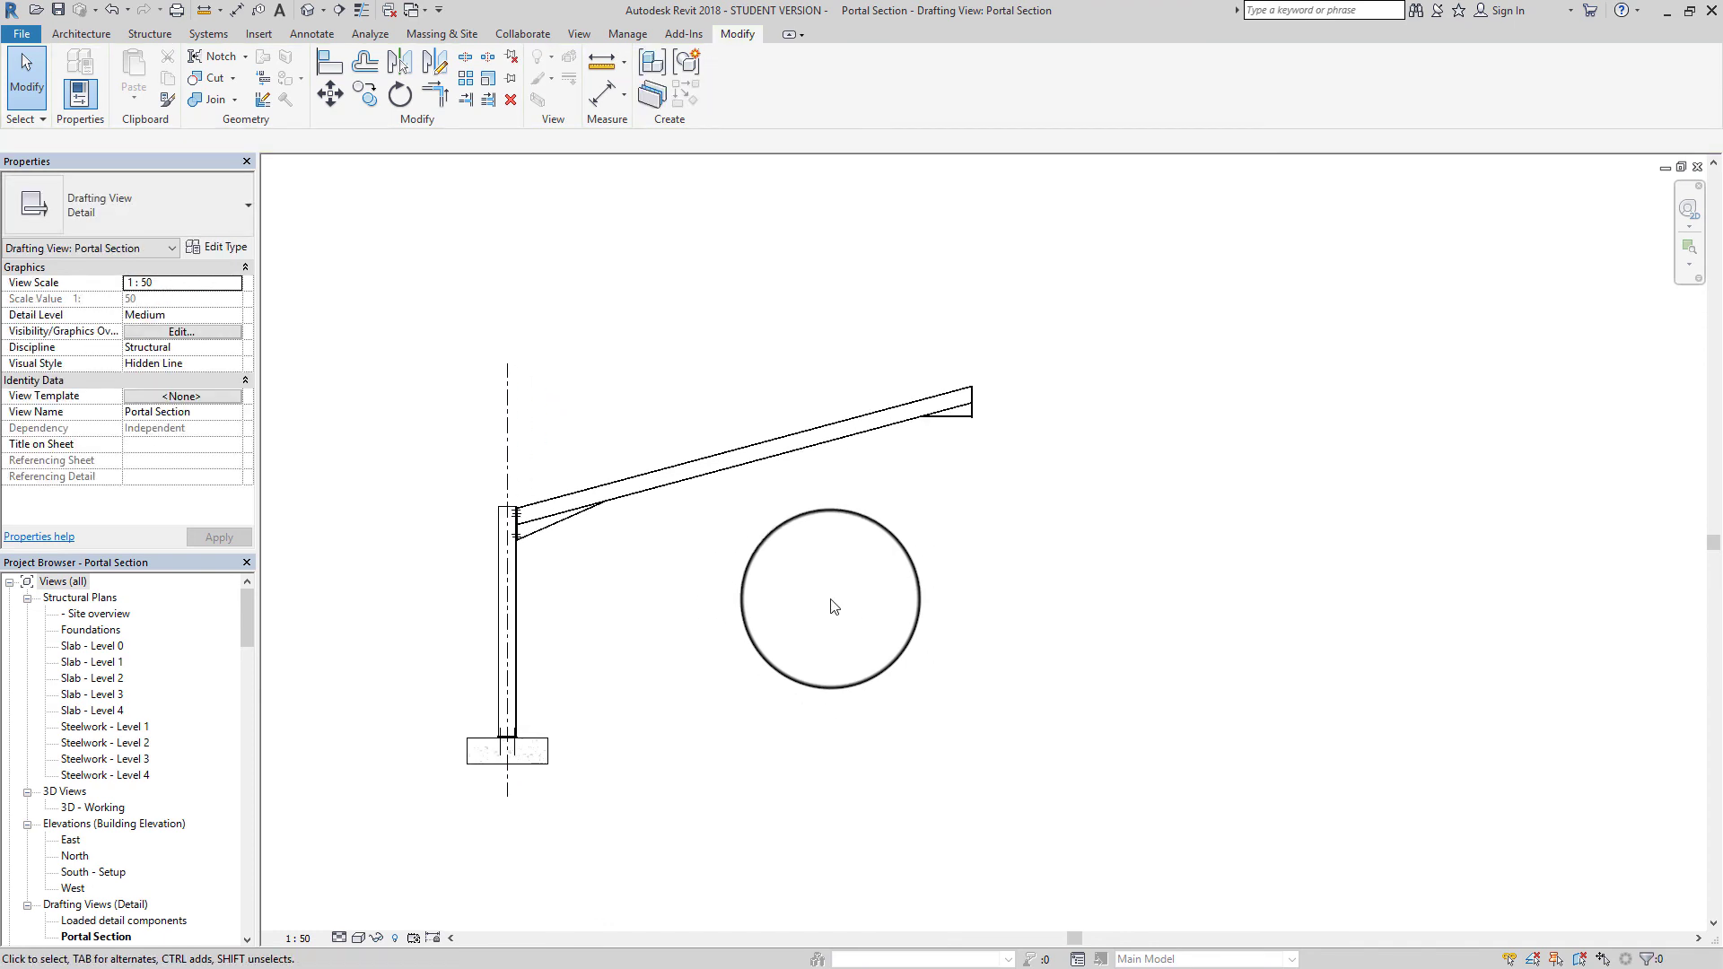
drag(381, 248, 1168, 855)
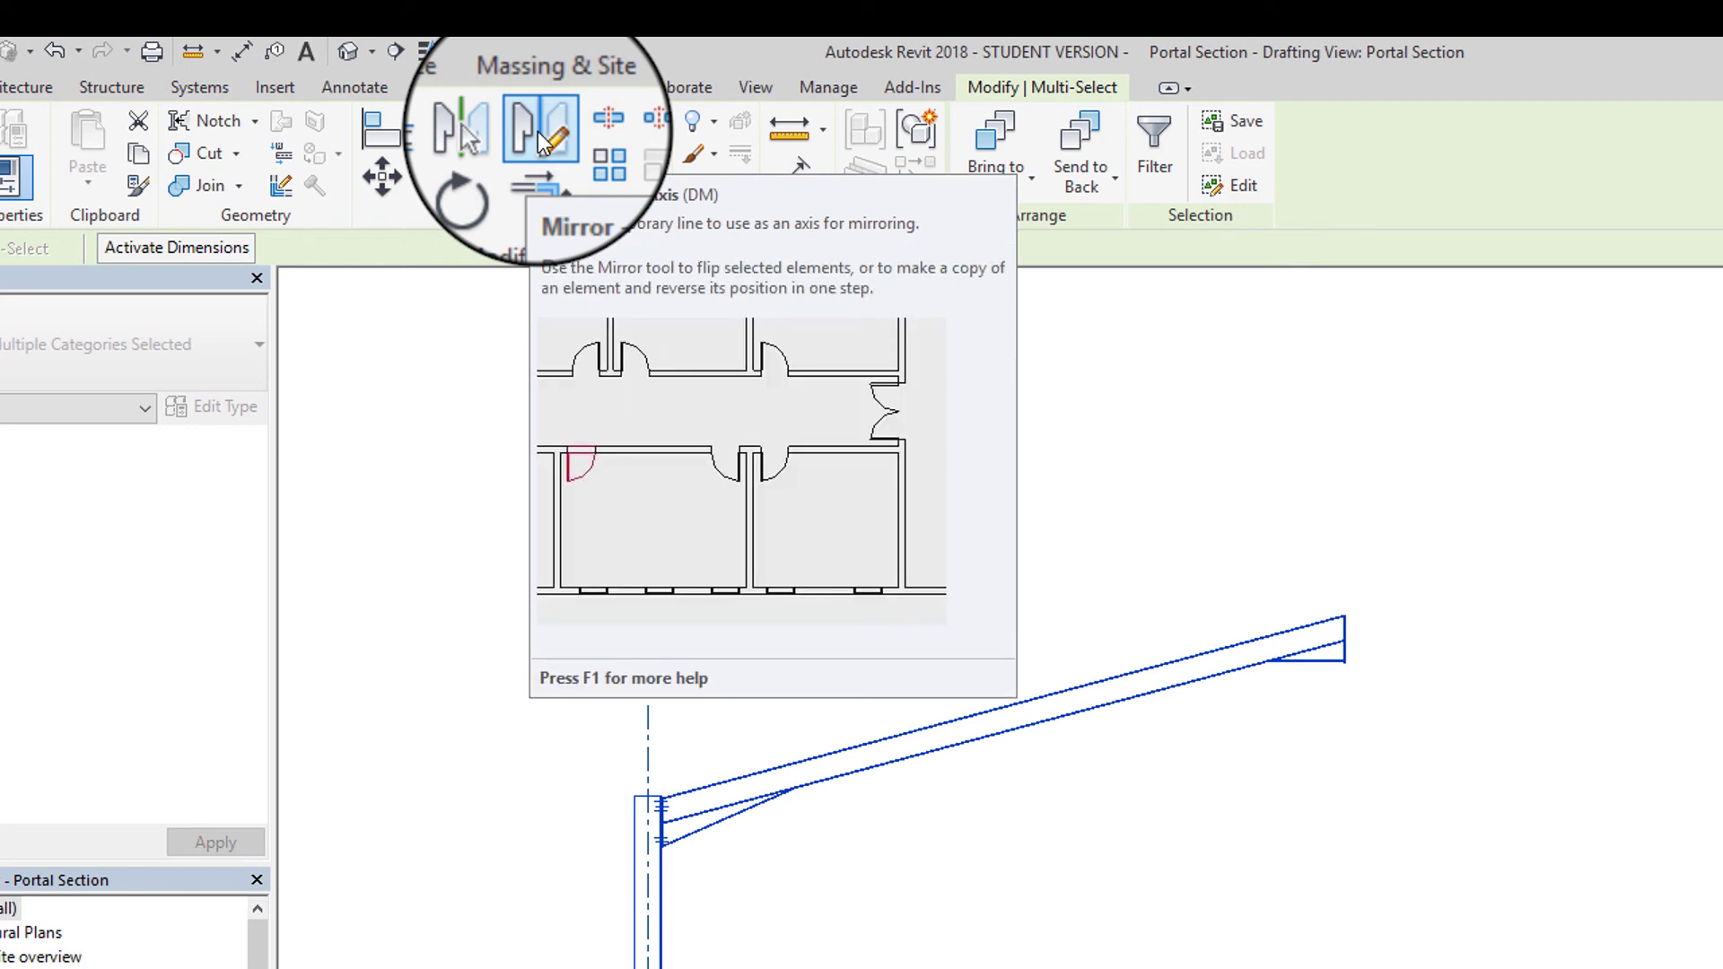
click(543, 140)
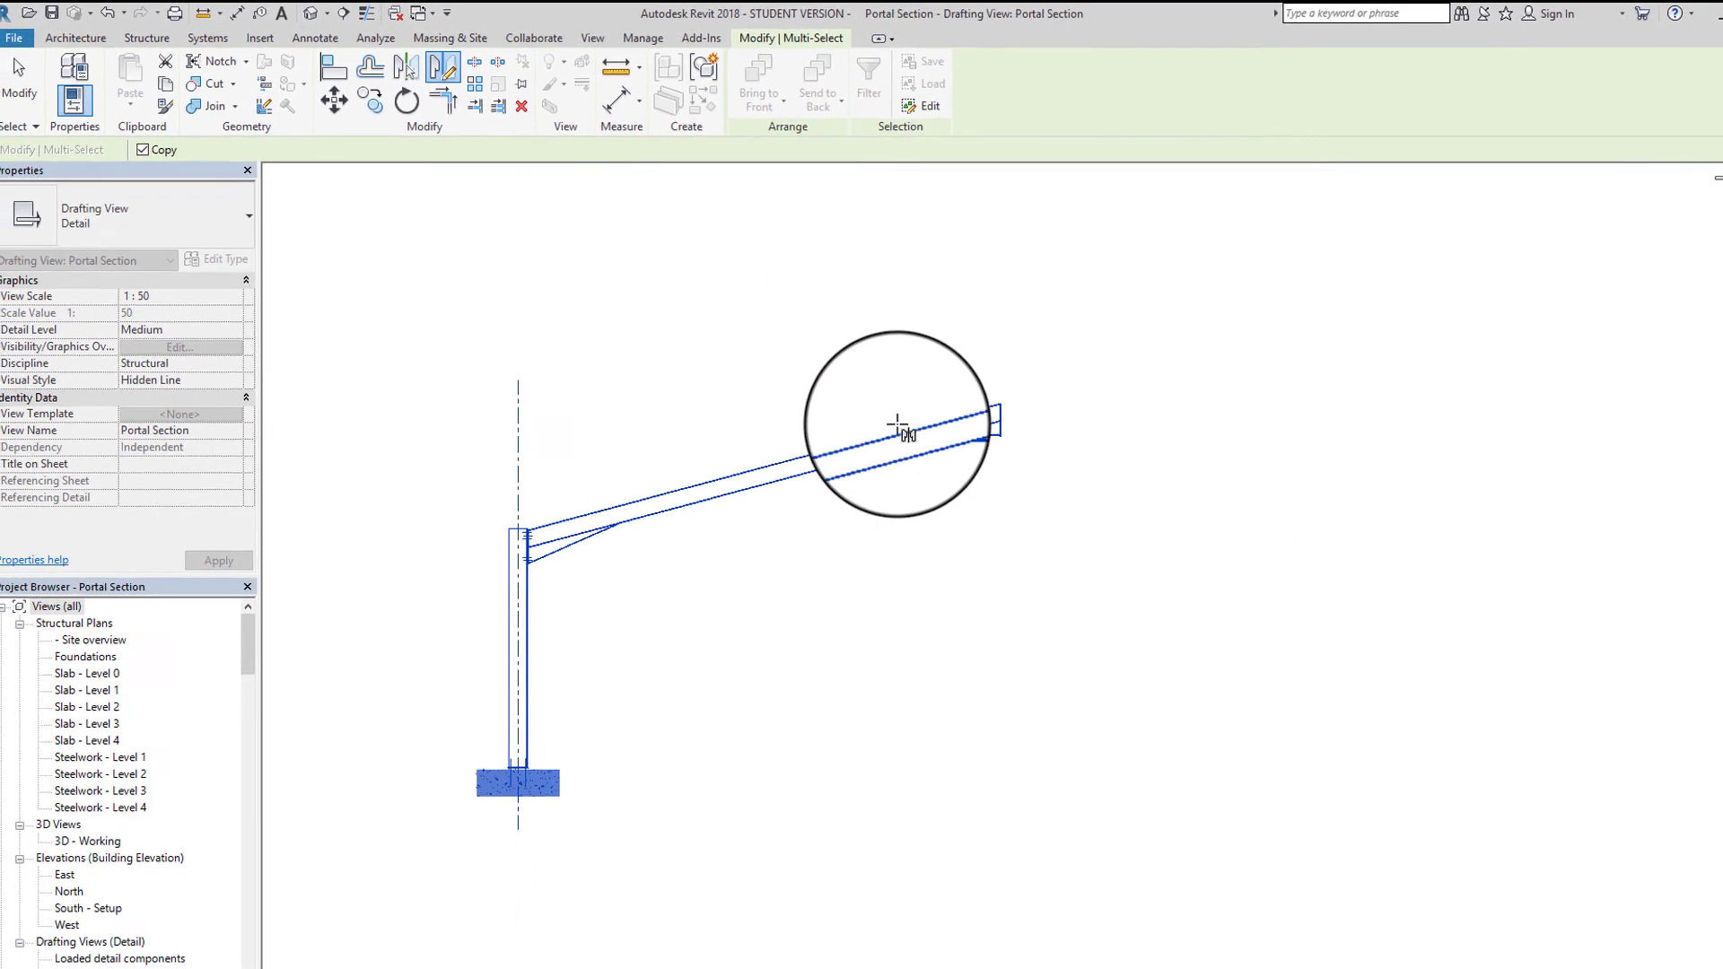
scroll(988, 377, up, 4)
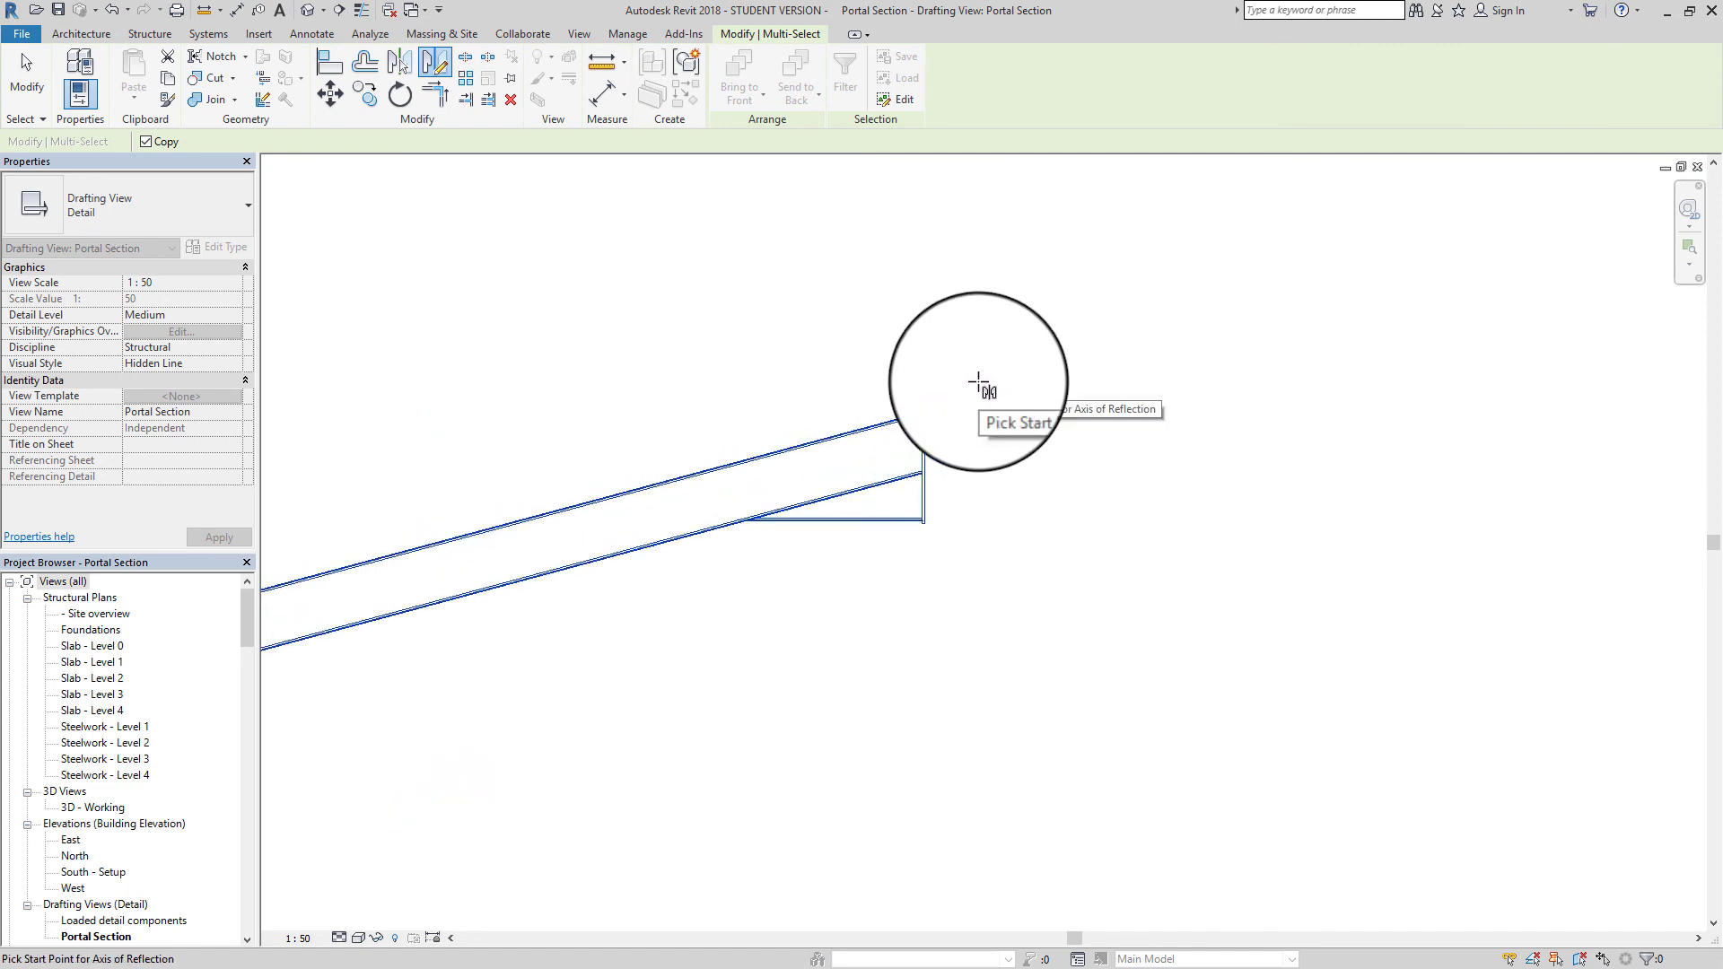
scroll(949, 427, up, 2)
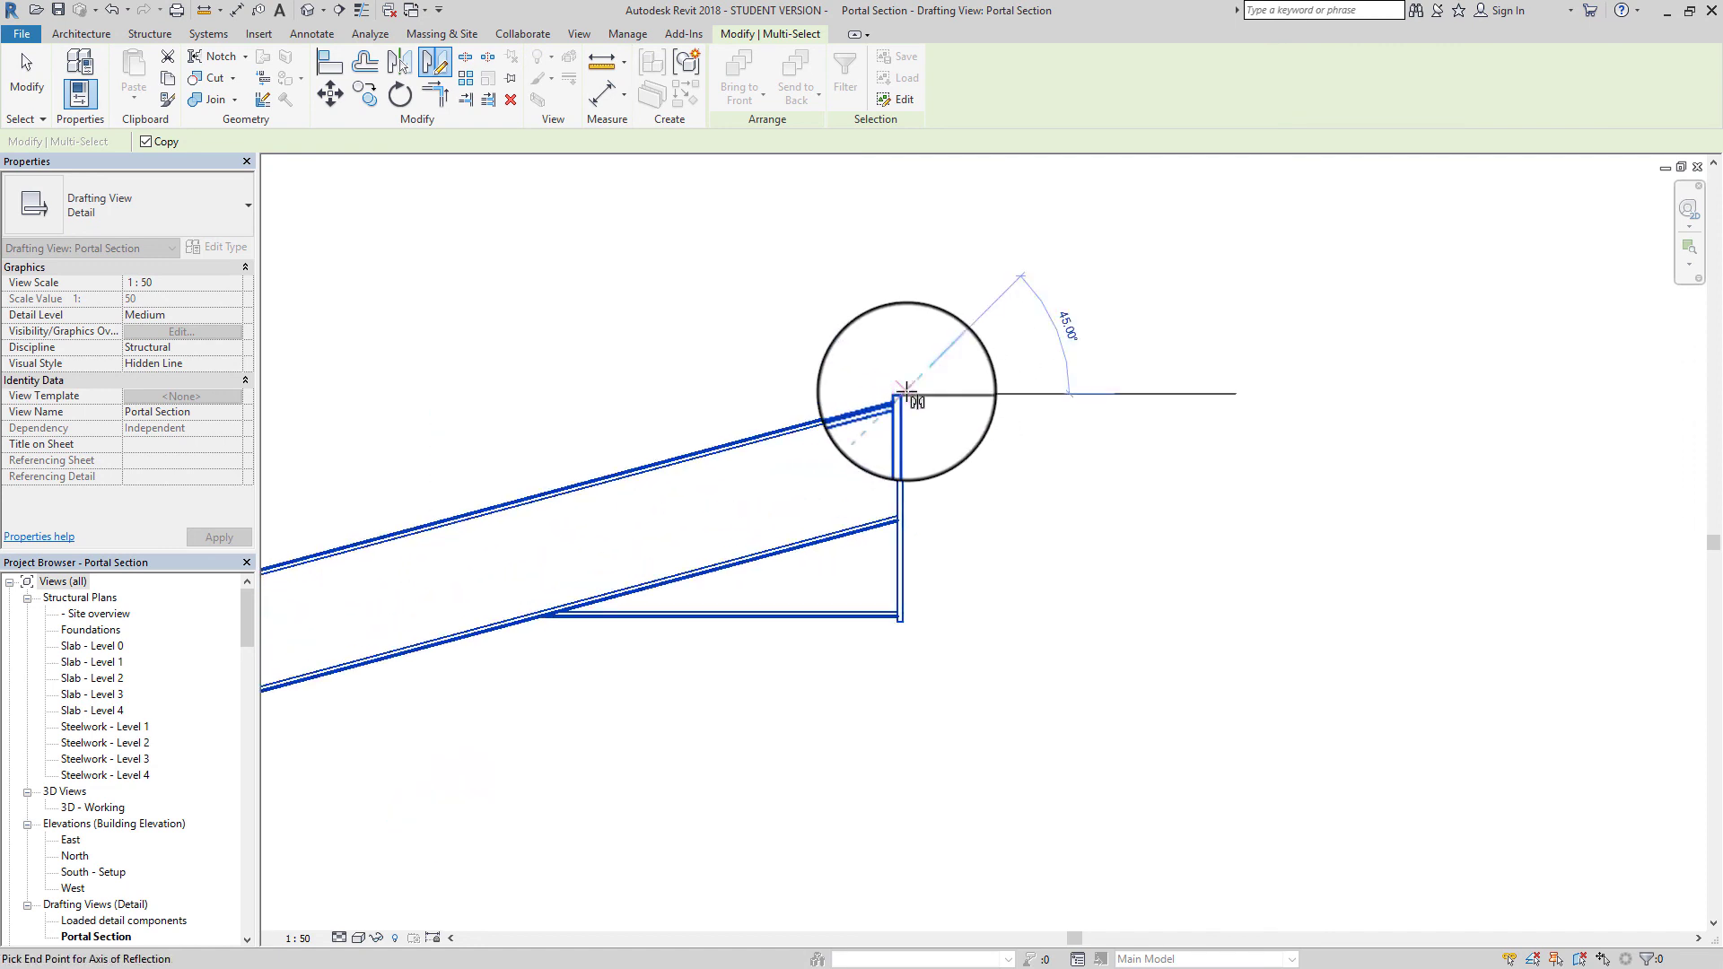
click(903, 623)
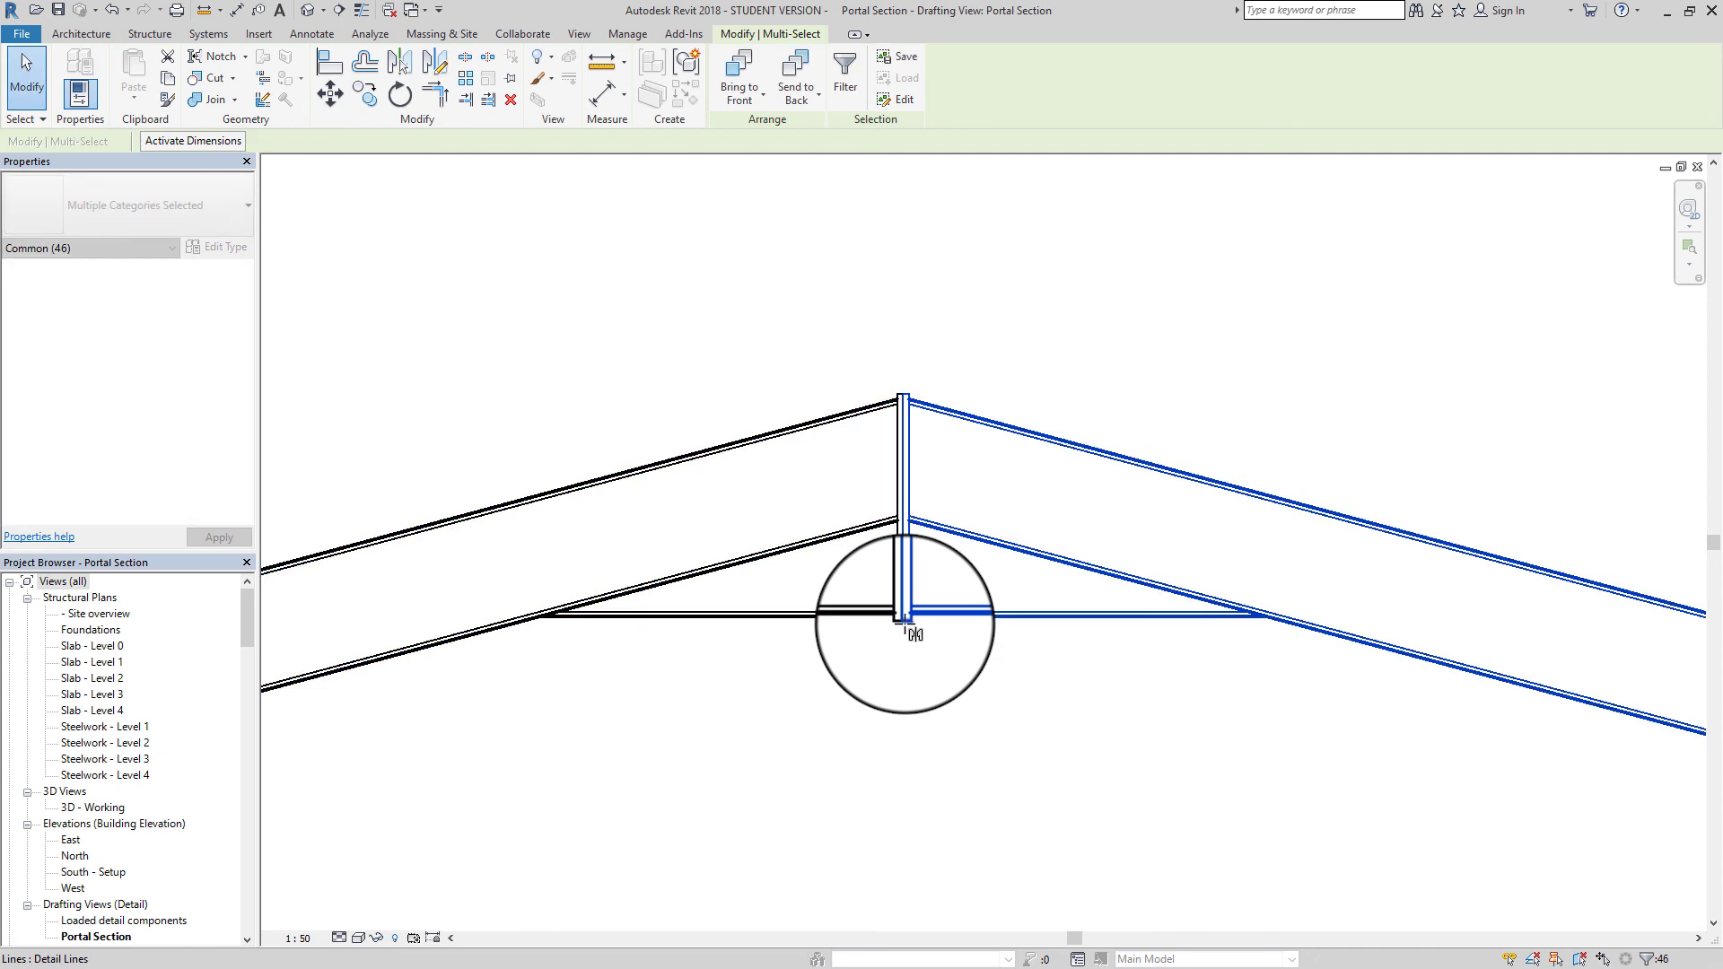
scroll(904, 628, down, 5)
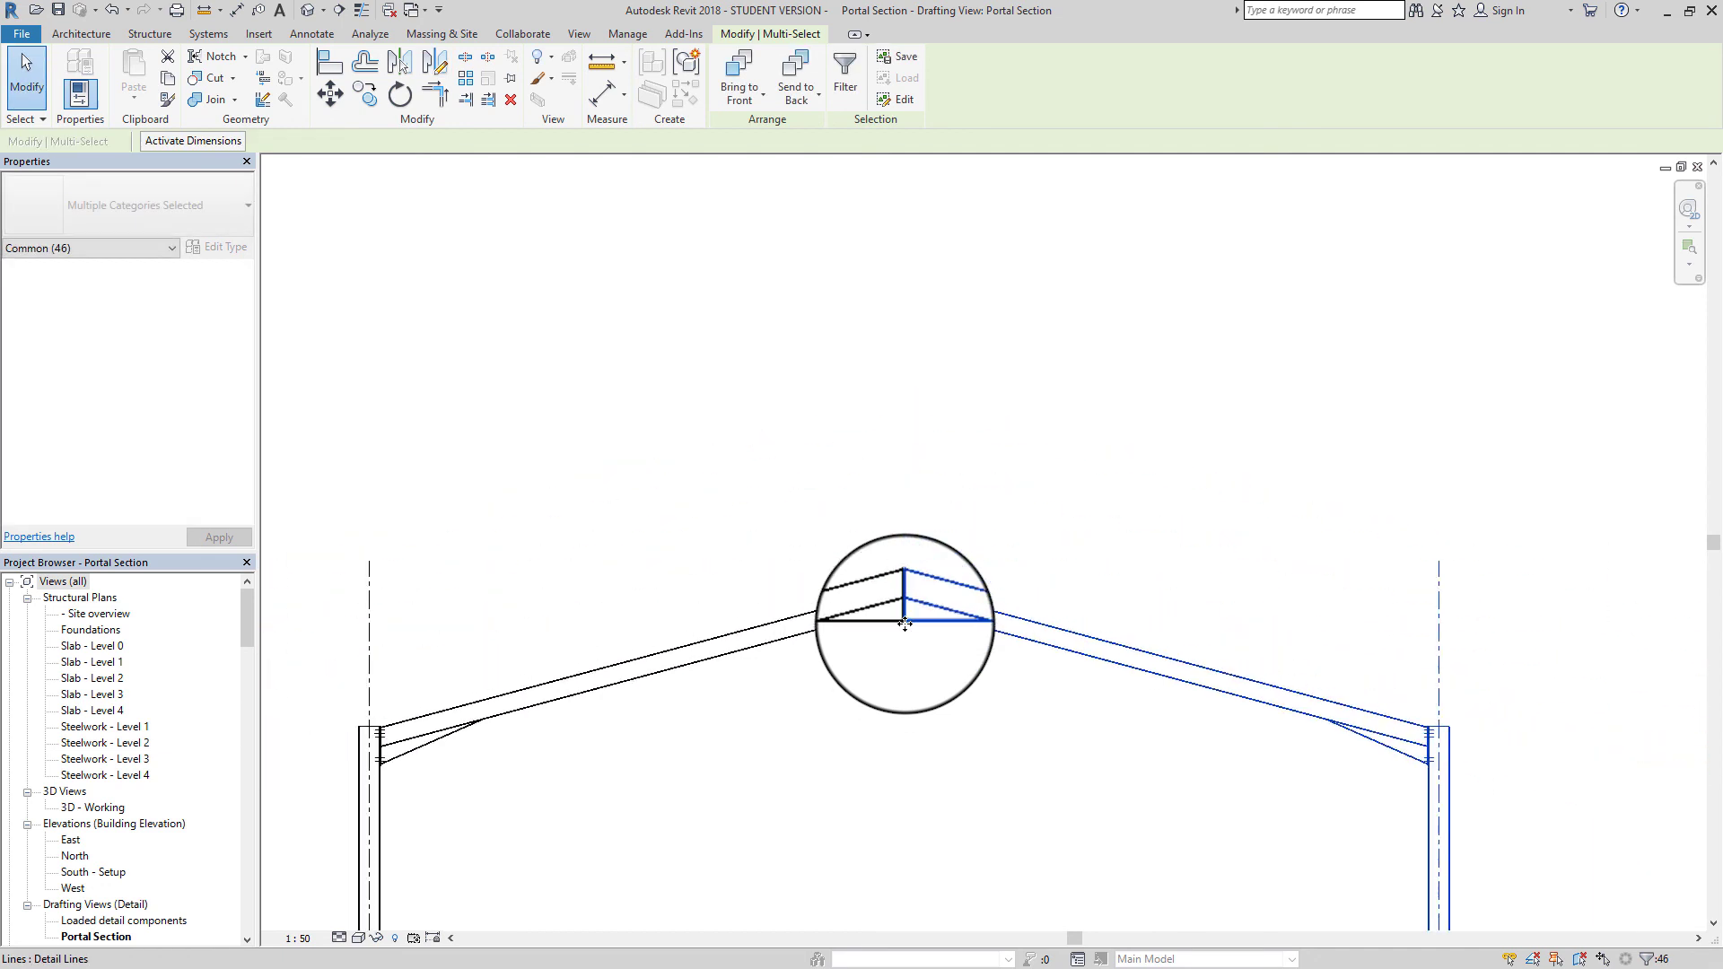
mouse_move(976, 734)
middle_down()
mouse_move(1008, 679)
mouse_move(1010, 616)
middle_up()
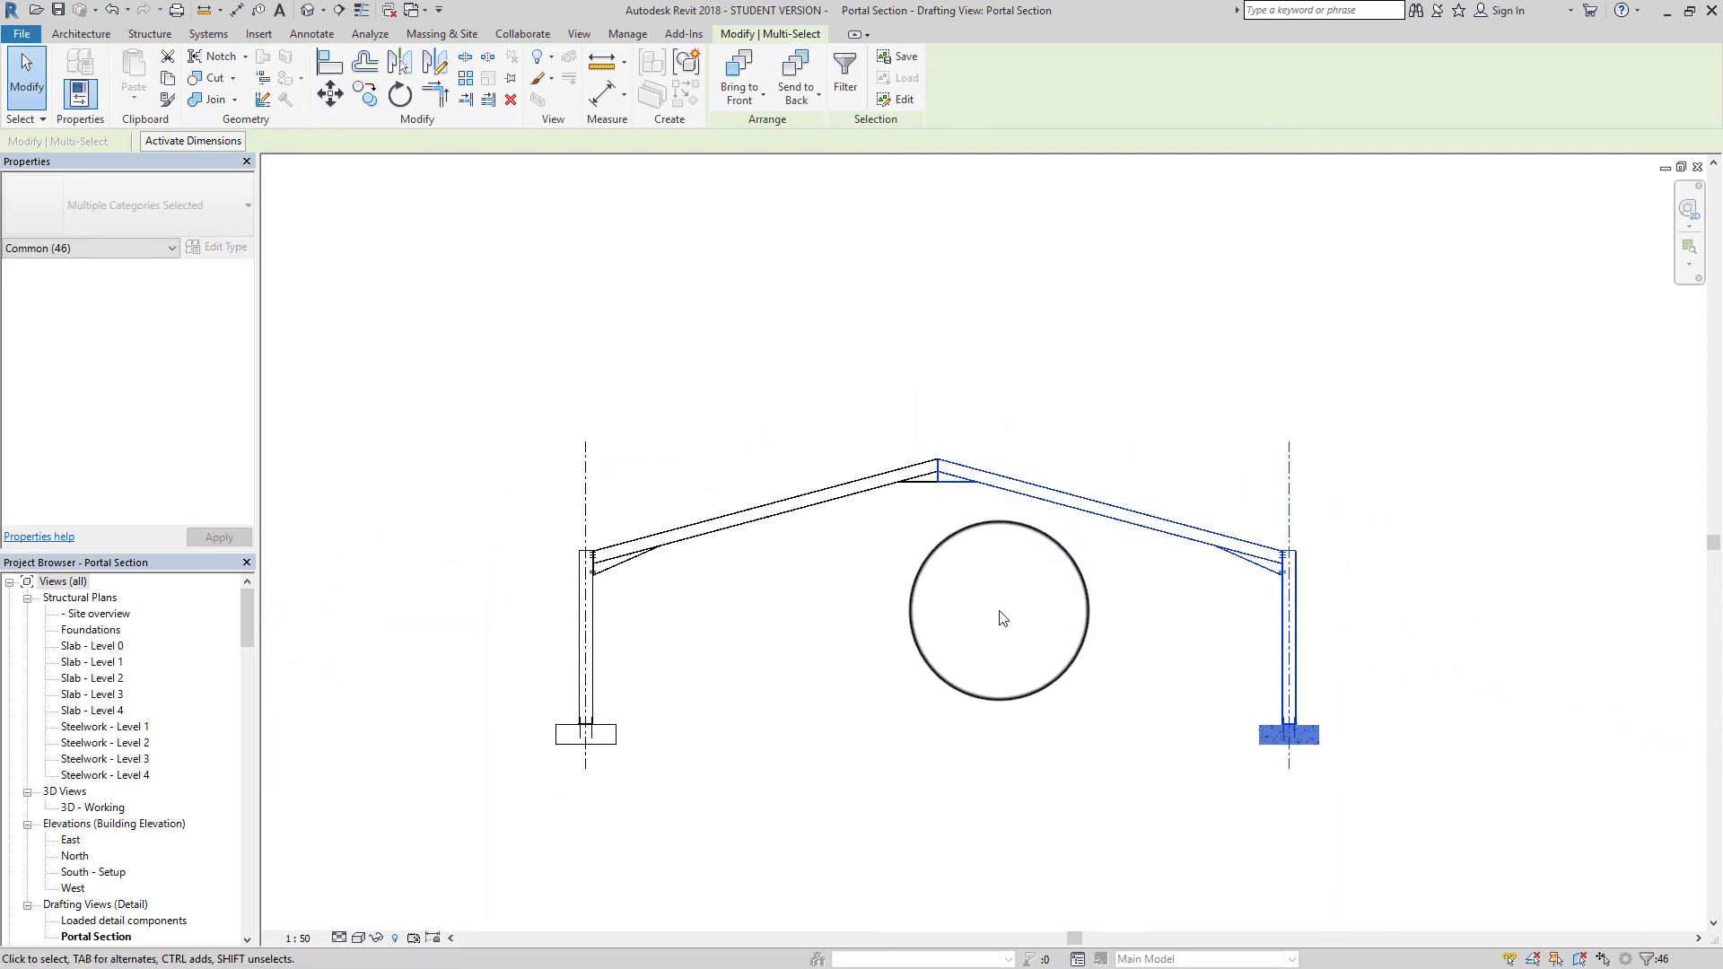
key(Escape)
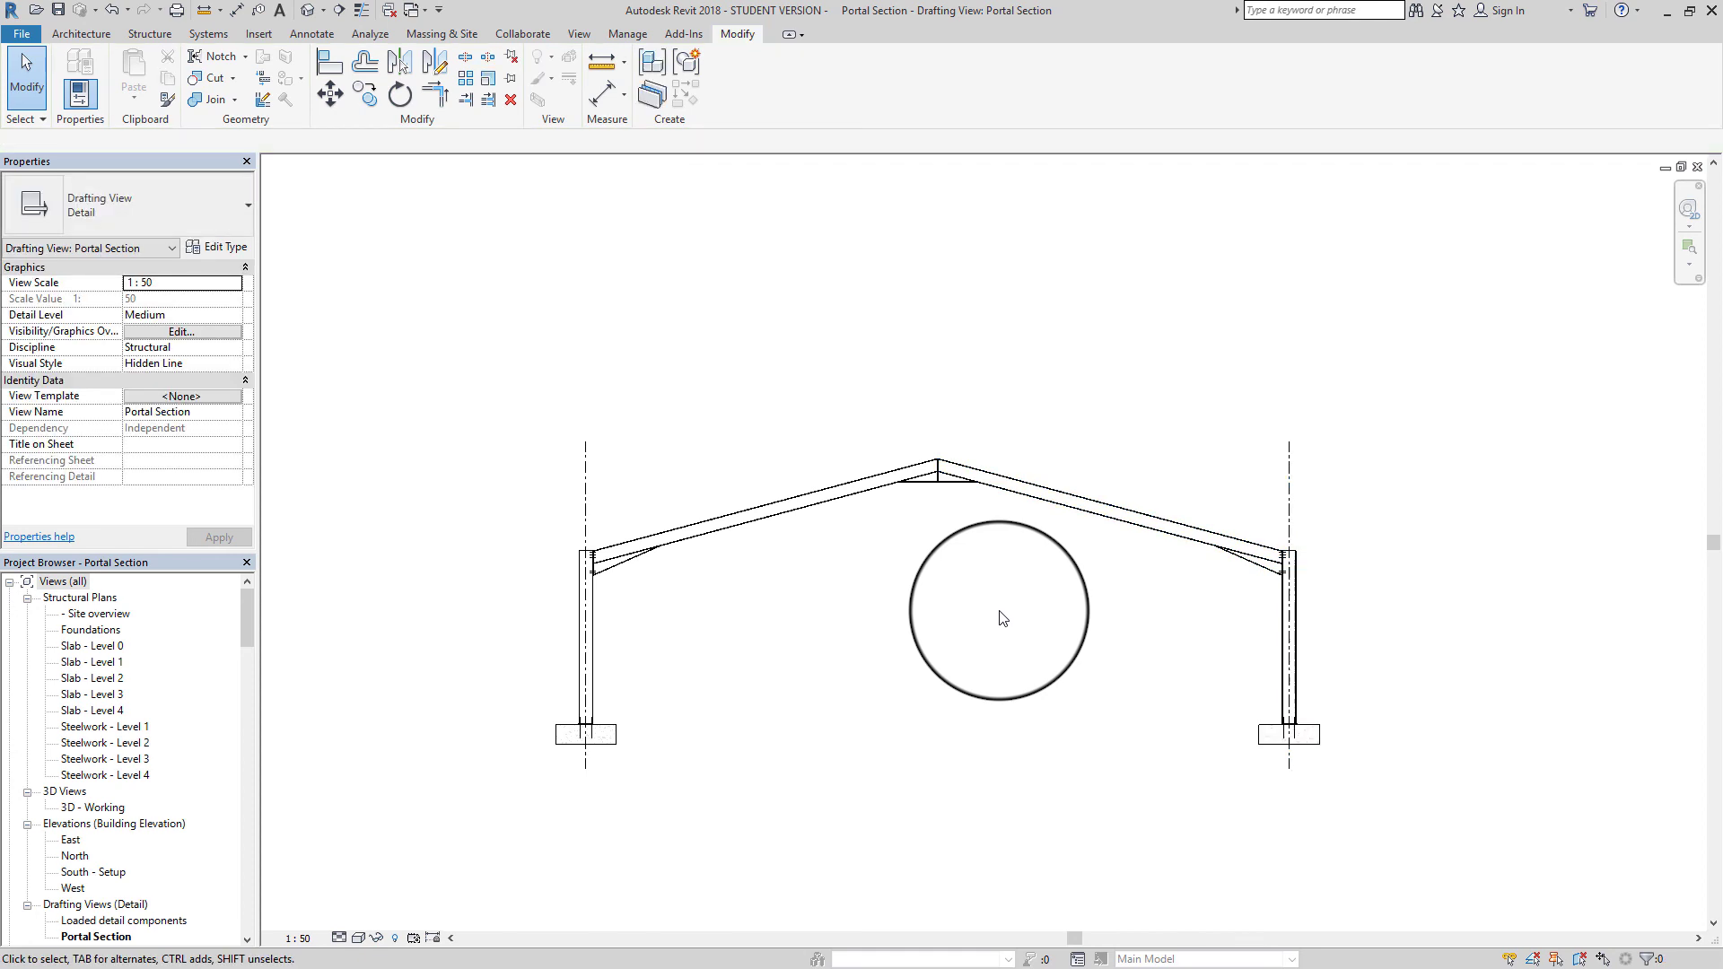
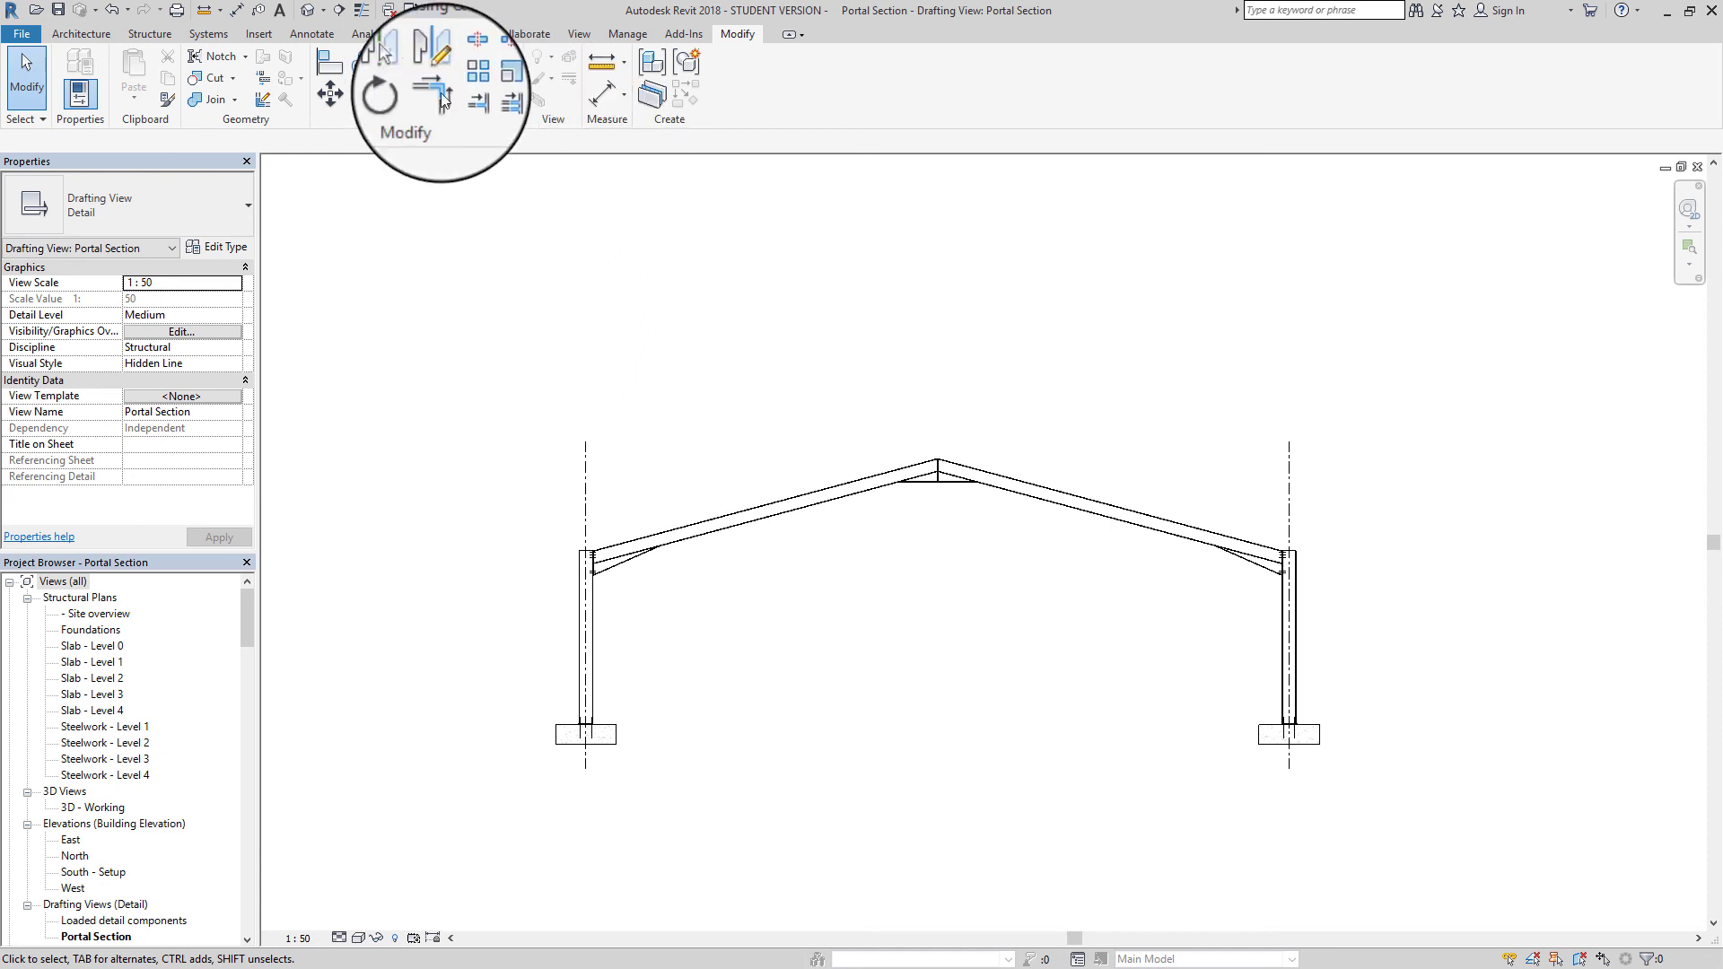
Add a horizontal linear dimension between the lower ends of the two column centrelines, placed below the footings
click(311, 34)
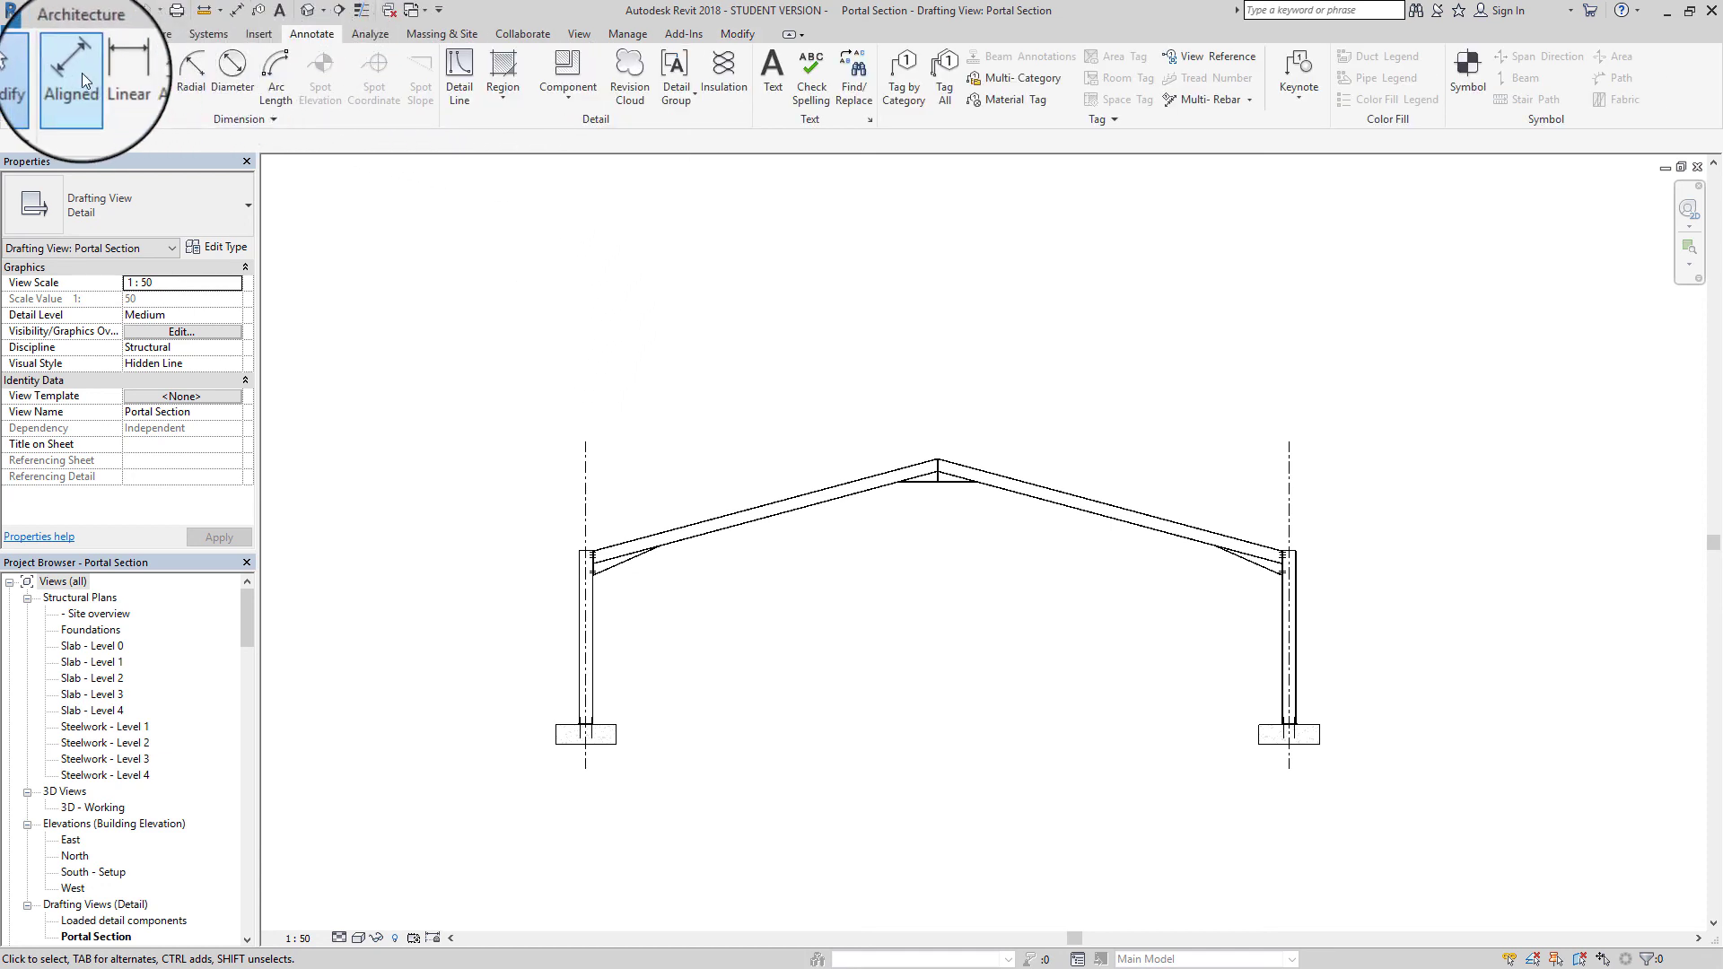
click(111, 74)
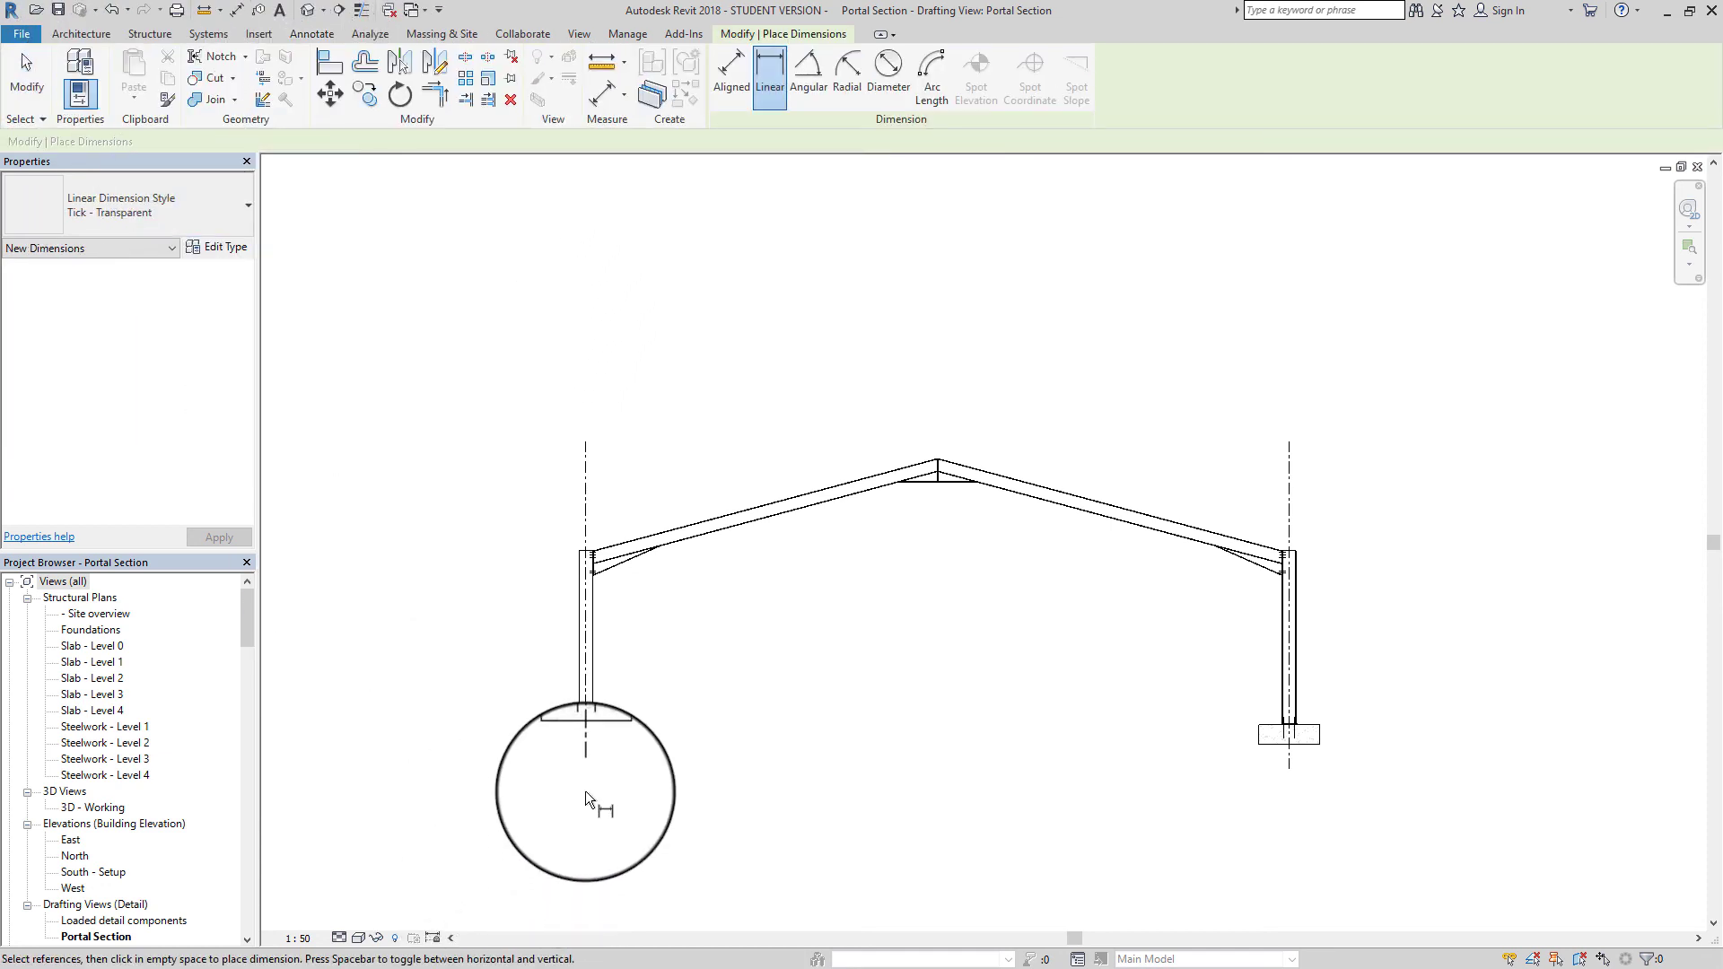
click(585, 769)
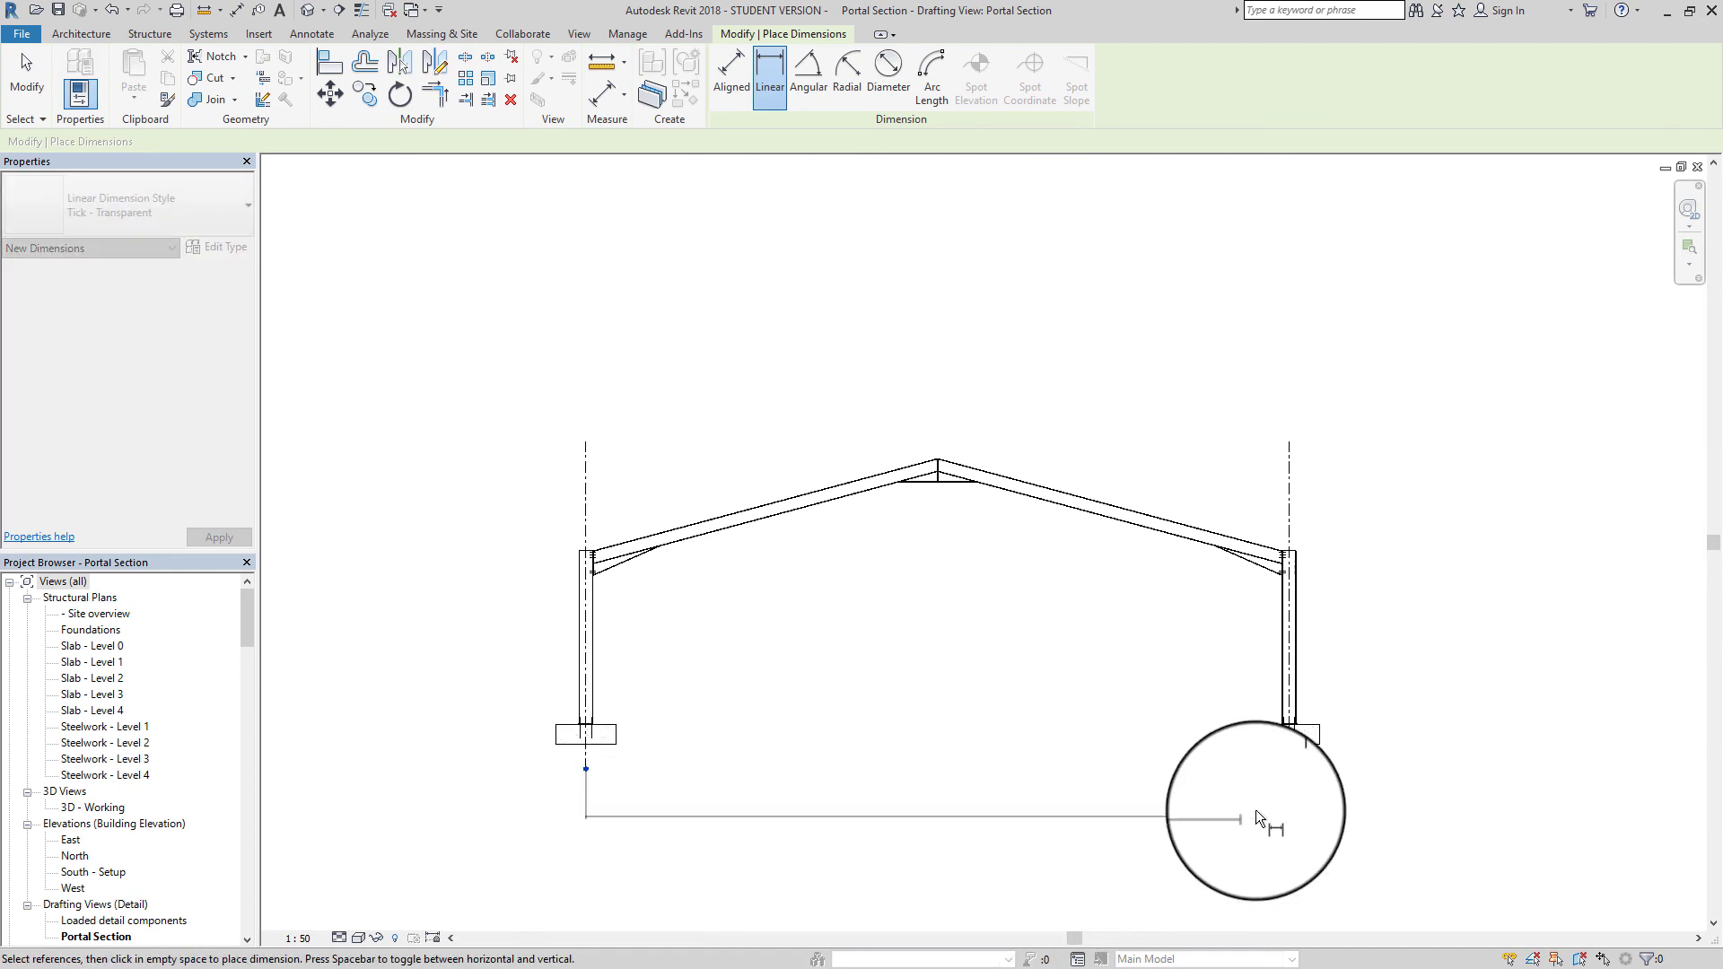
click(1289, 771)
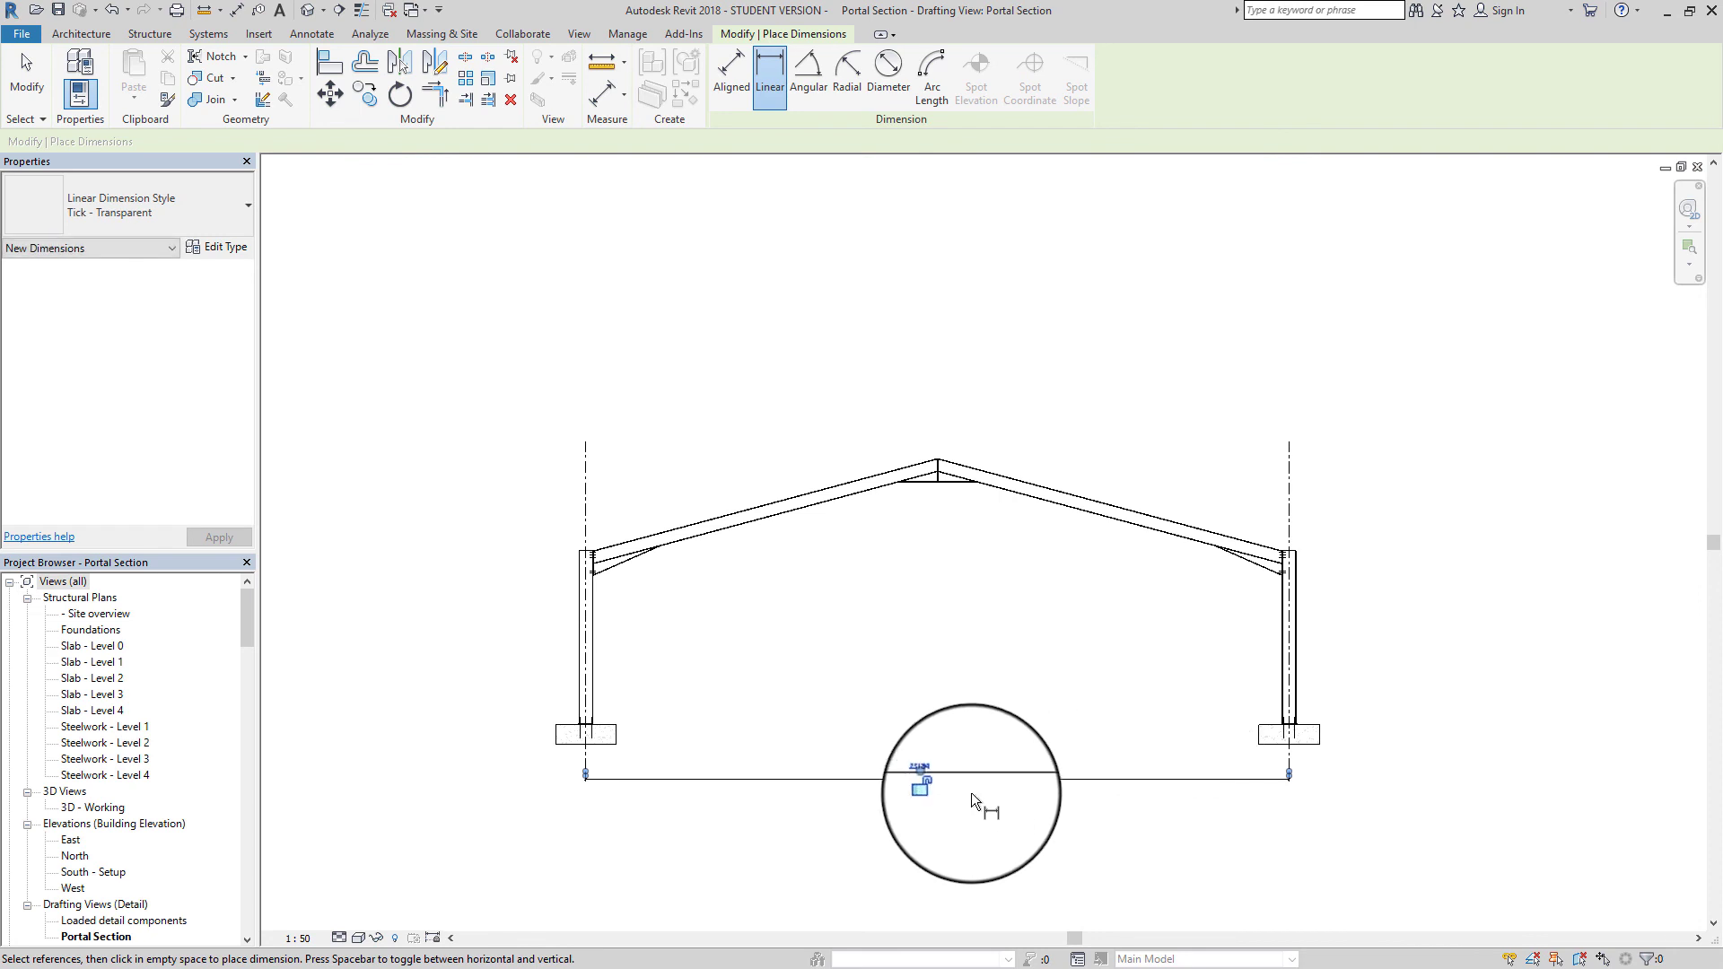
scroll(940, 785, up, 4)
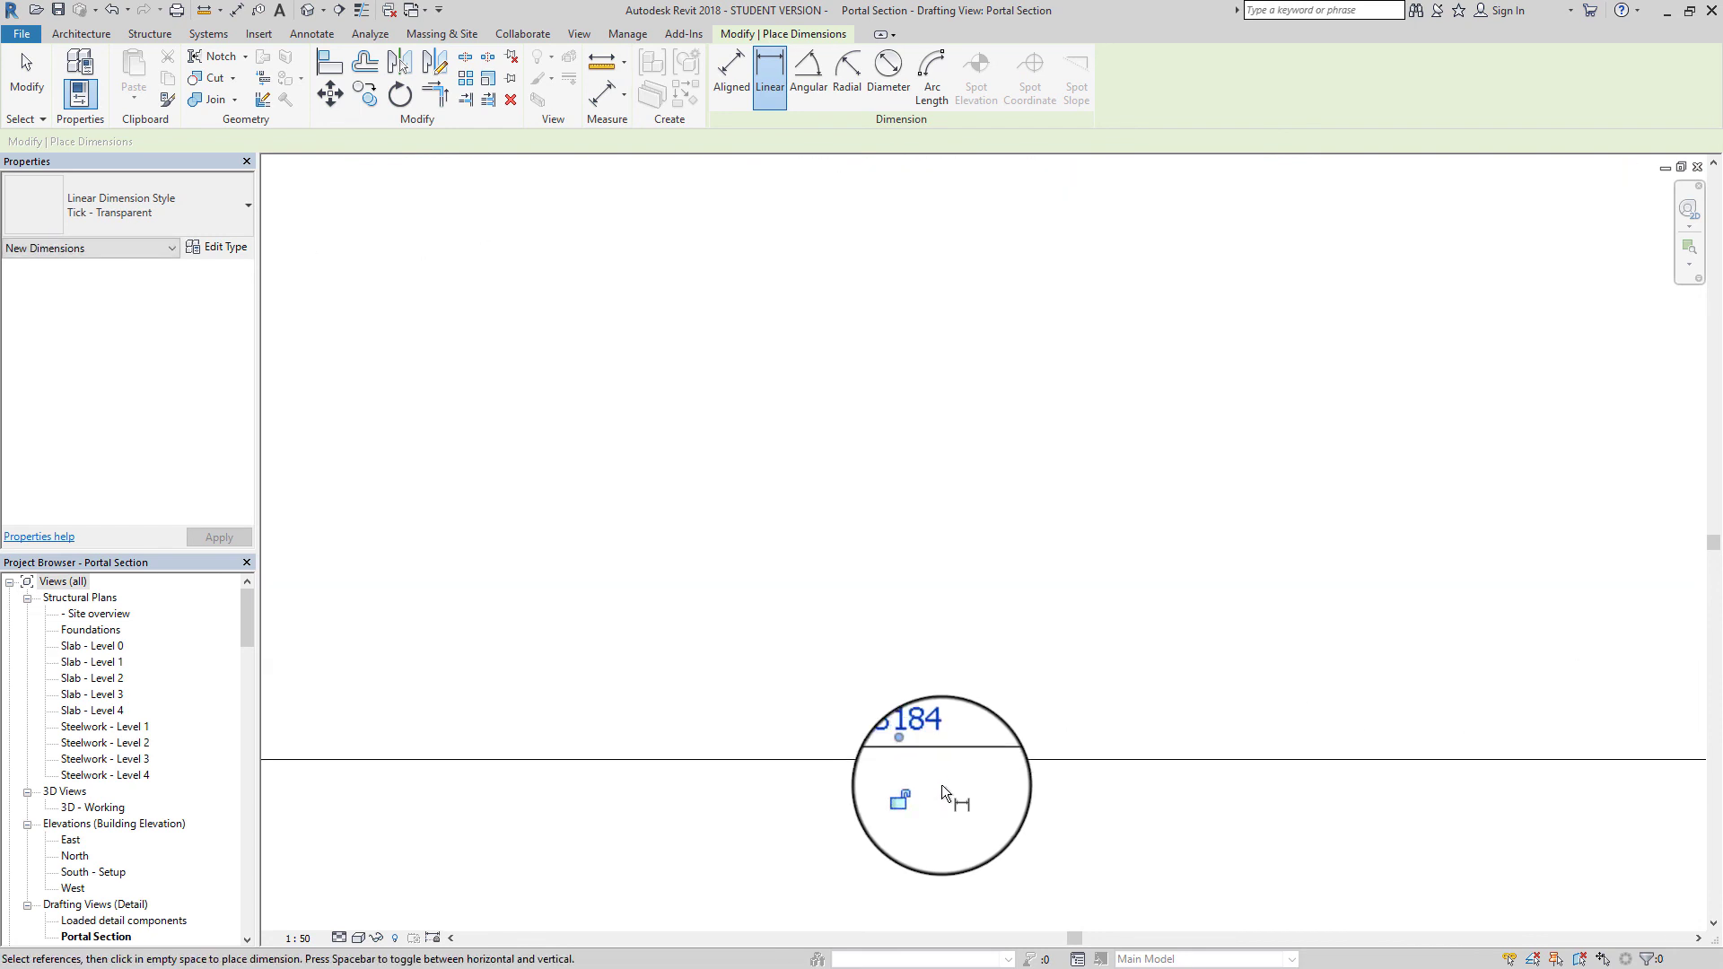
key(Escape)
scroll(940, 784, down, 4)
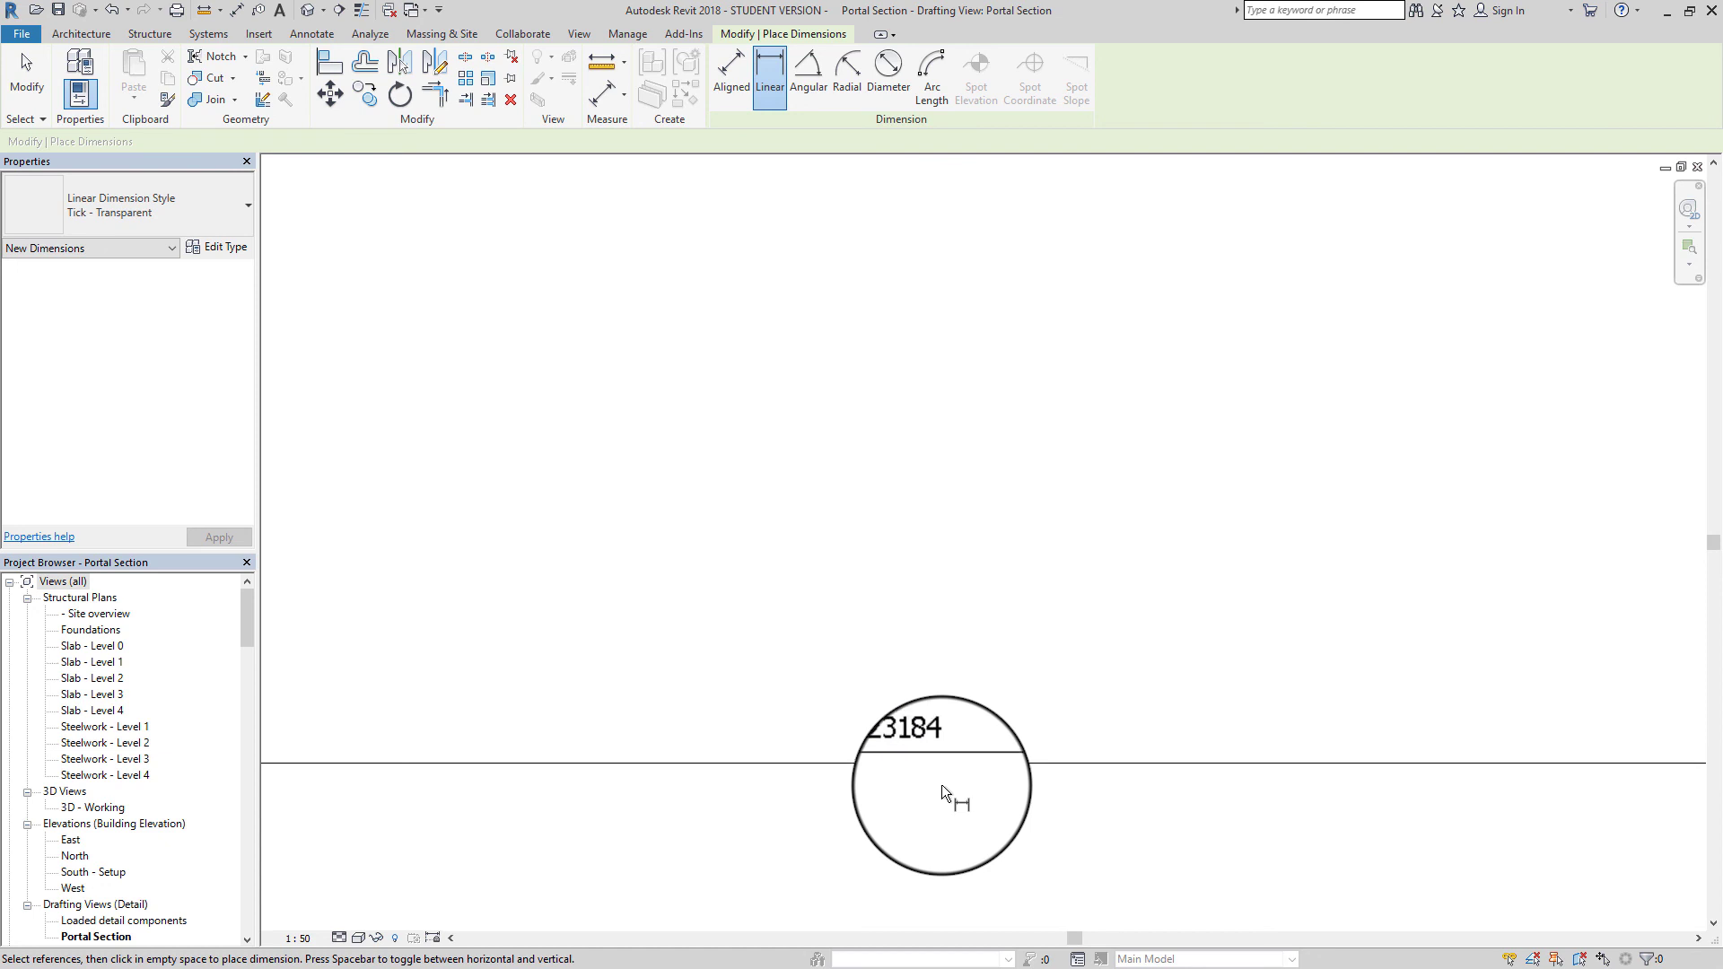
scroll(940, 784, down, 1)
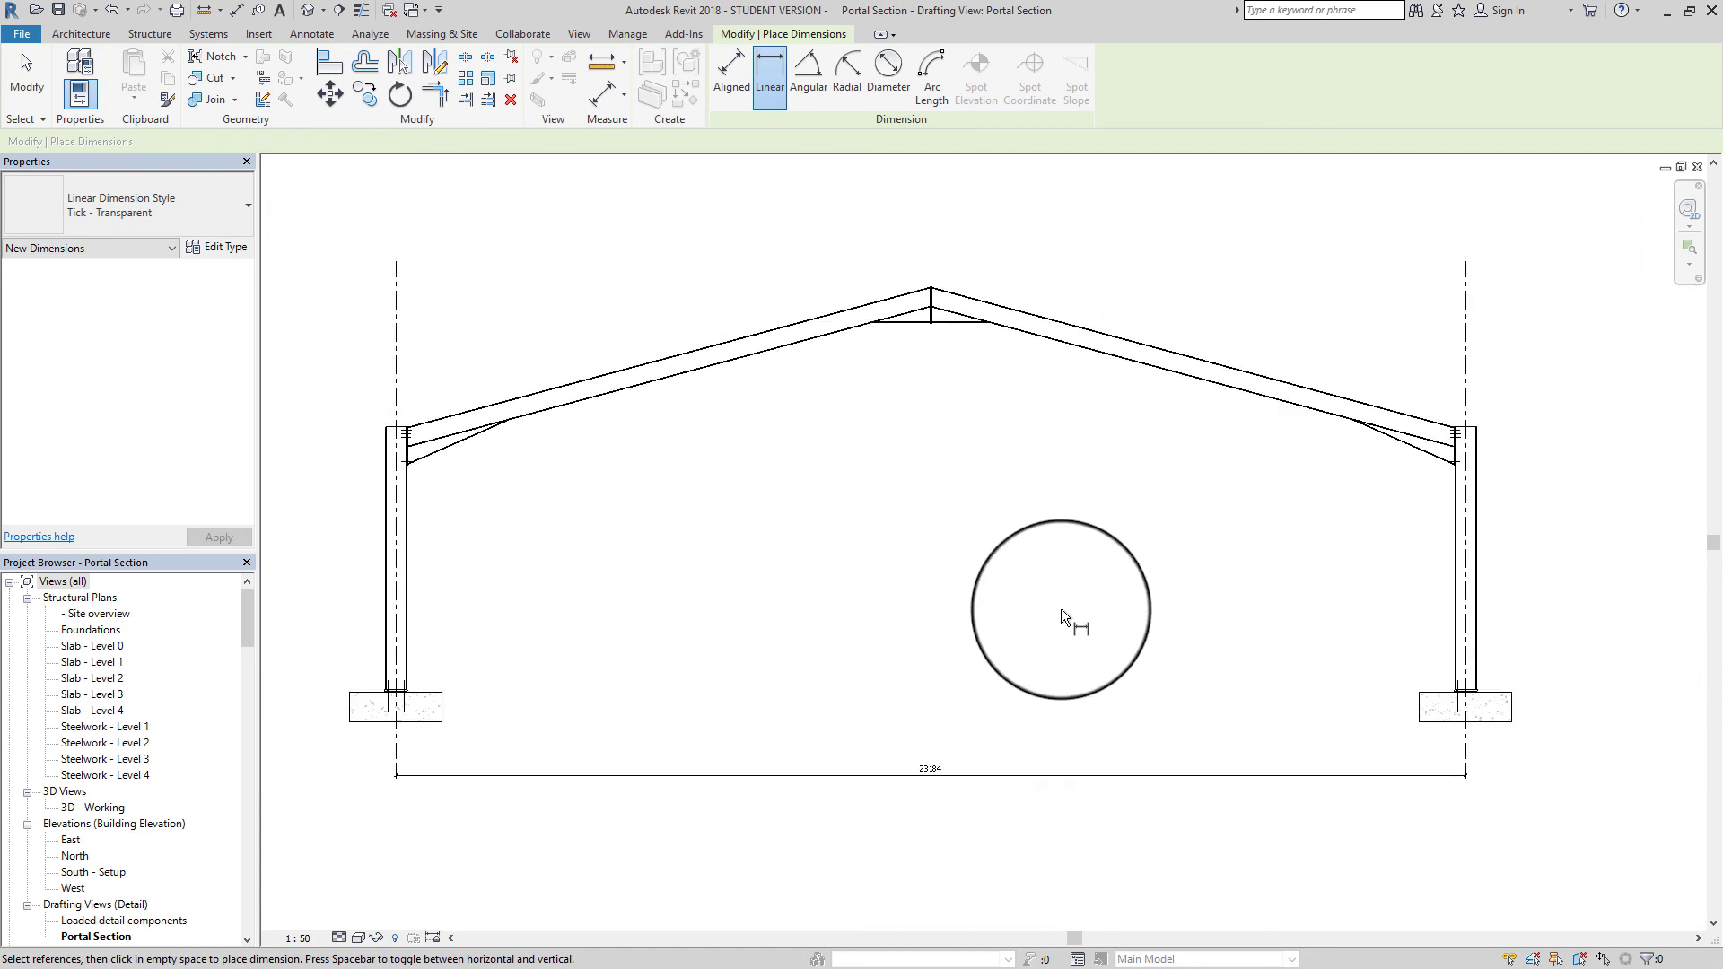
Copy the top eaves bolt with Multiple turned off, from its centre on the column flange line to the top of the joint between the apex end plates
middle_drag(1060, 609, 1087, 677)
middle_drag(762, 603, 795, 541)
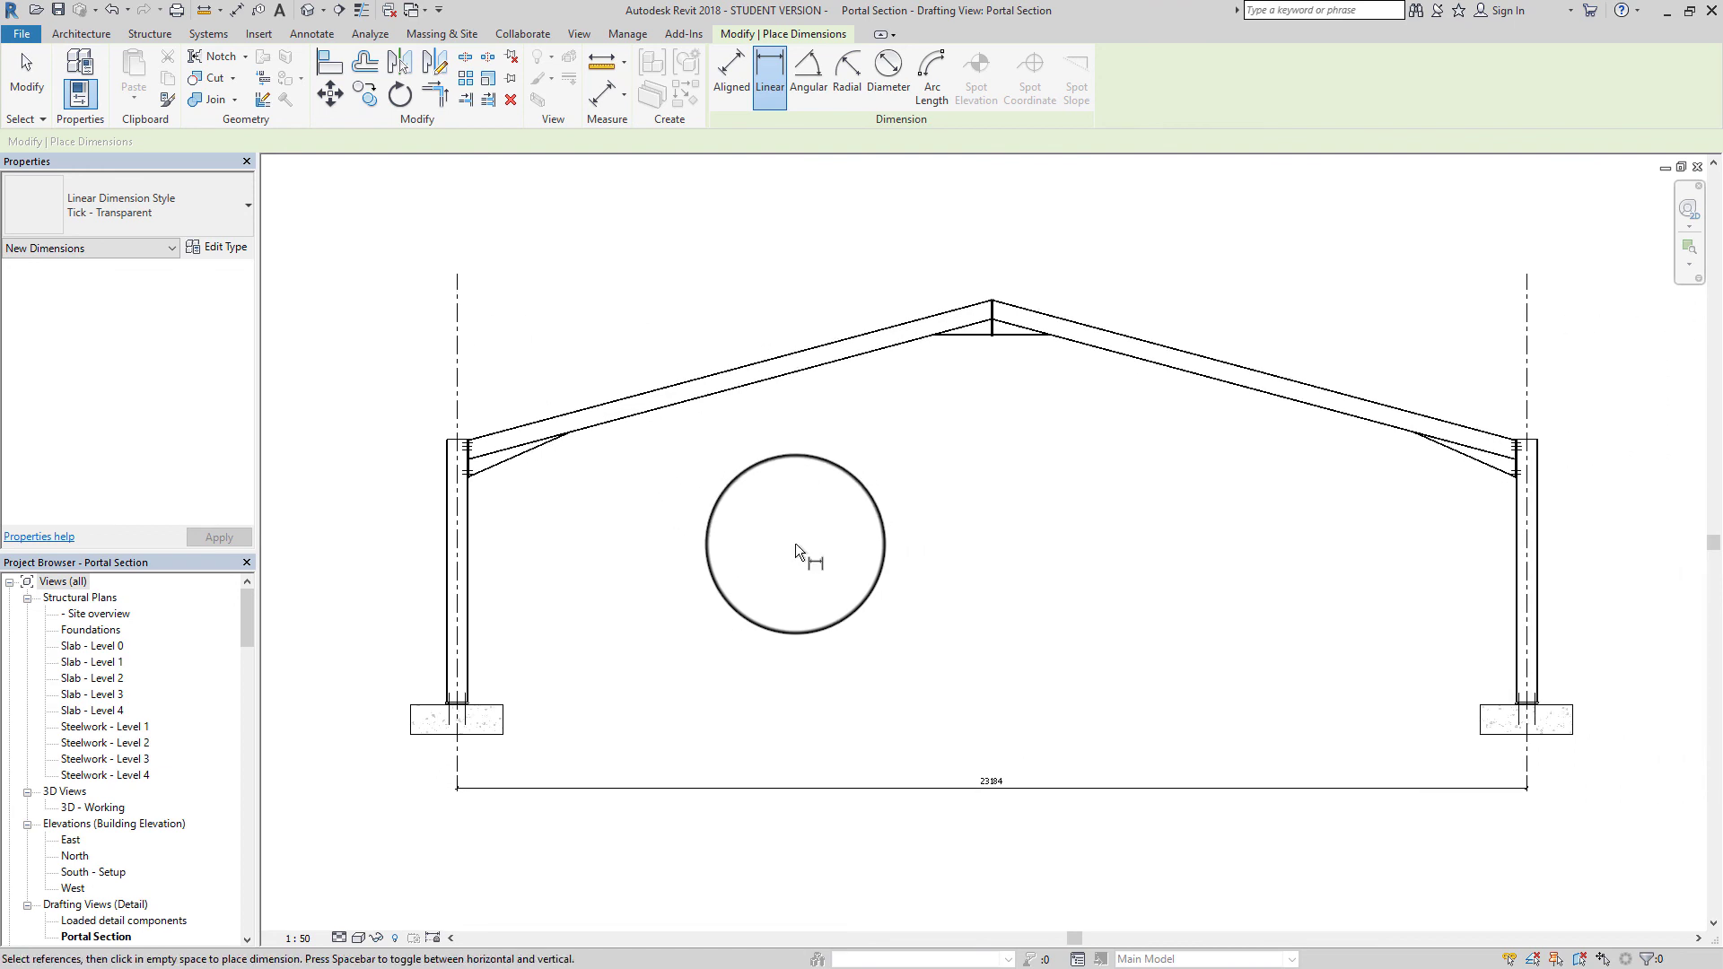
scroll(995, 310, up, 3)
scroll(993, 307, up, 4)
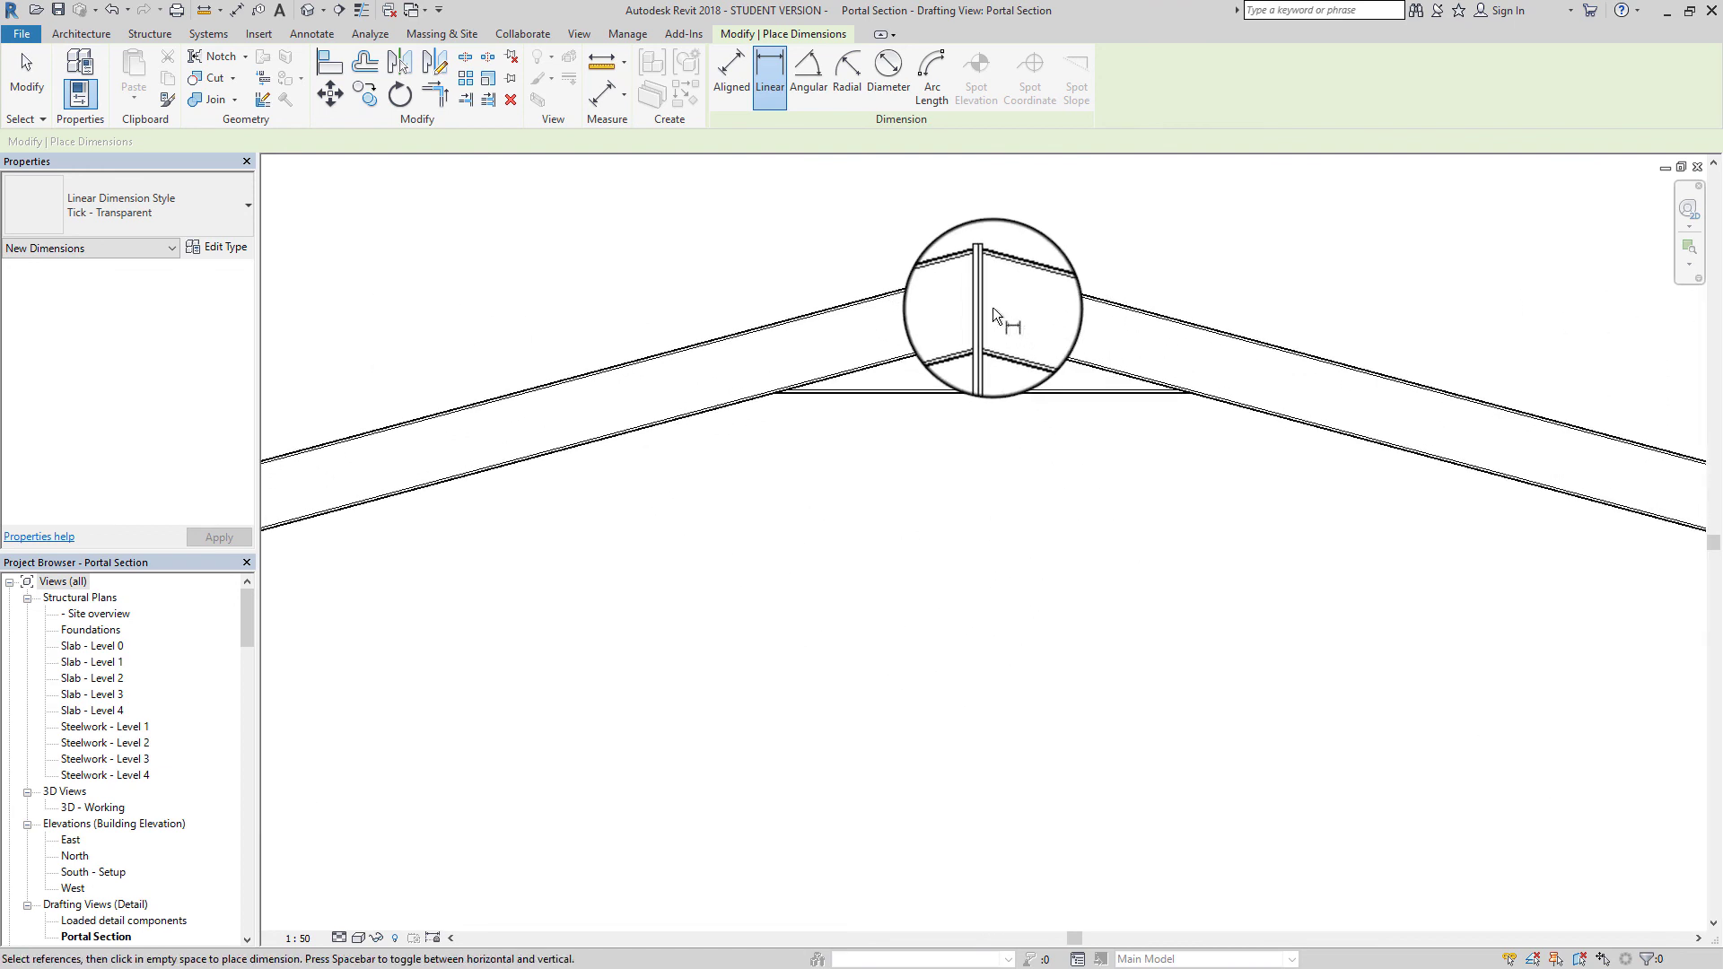
middle_drag(1003, 283, 1020, 369)
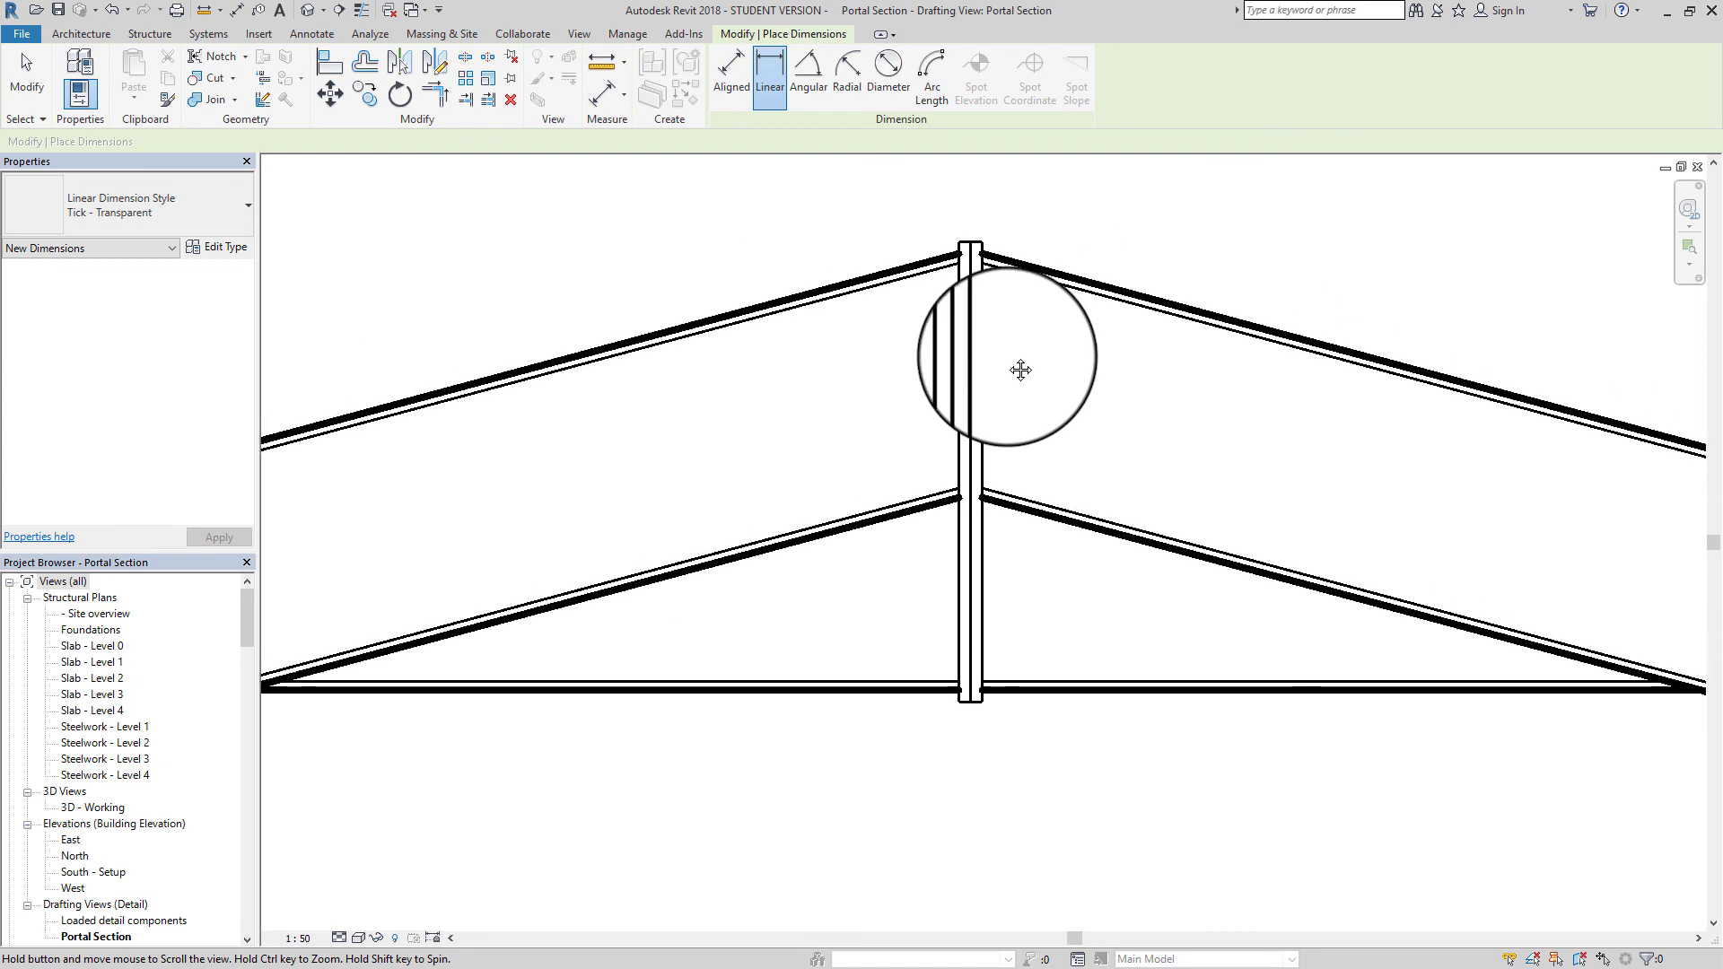
scroll(1020, 370, down, 5)
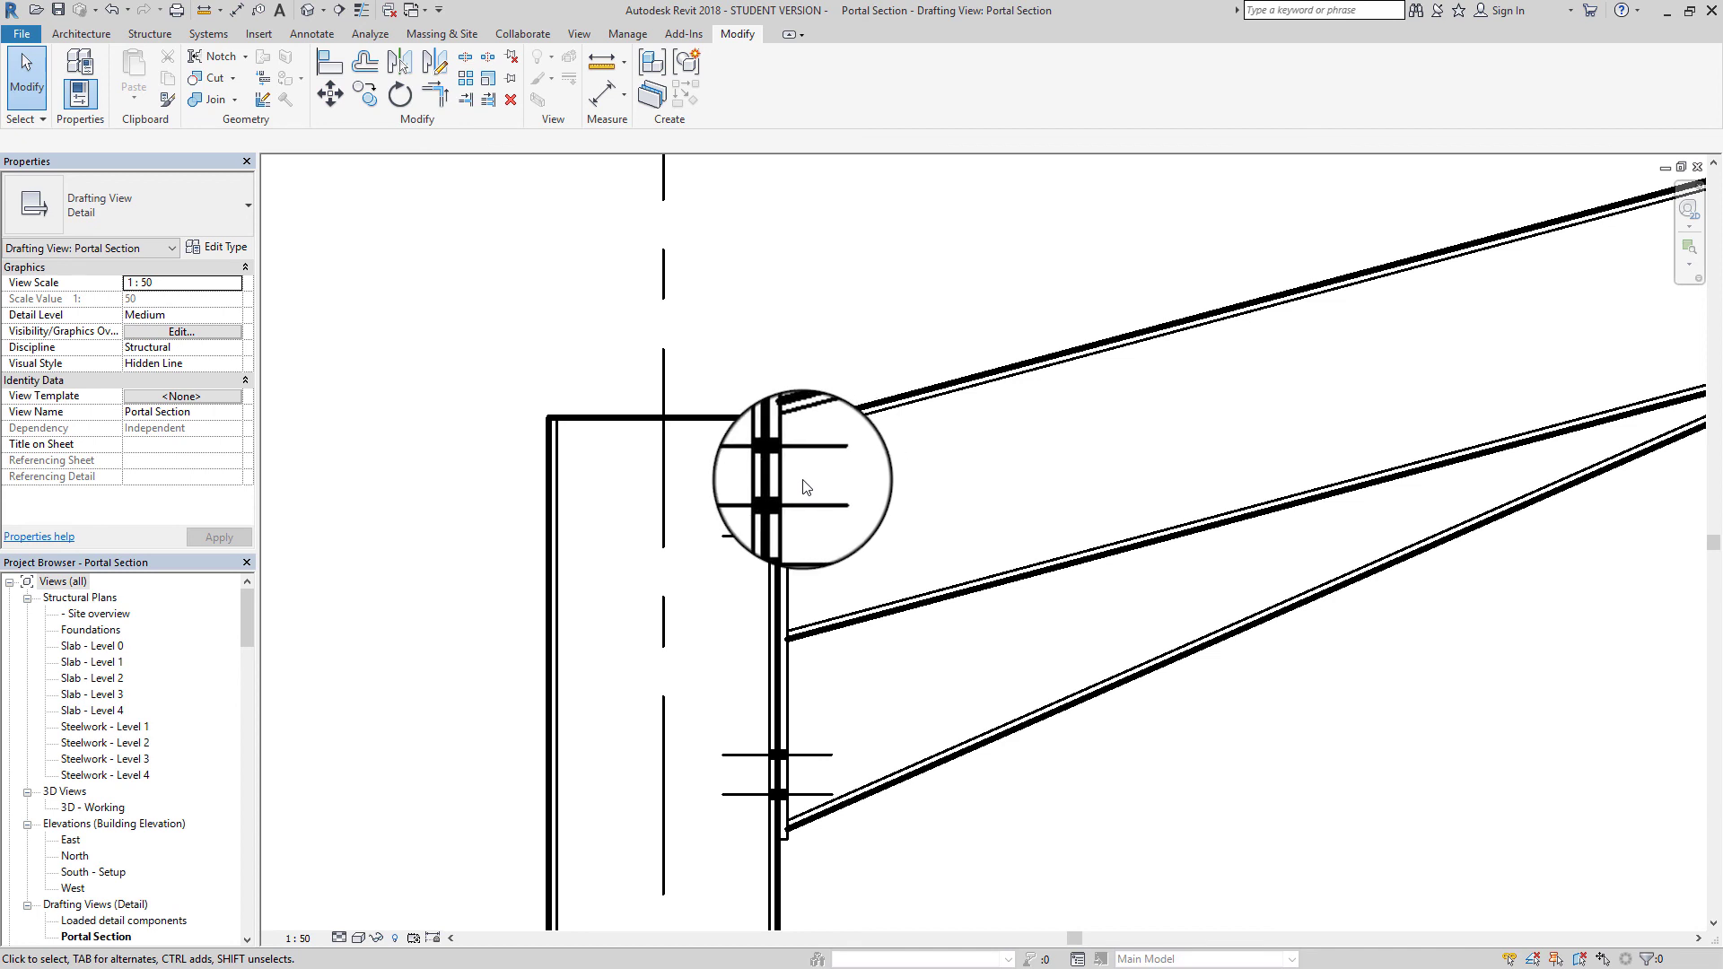
drag(698, 441, 852, 477)
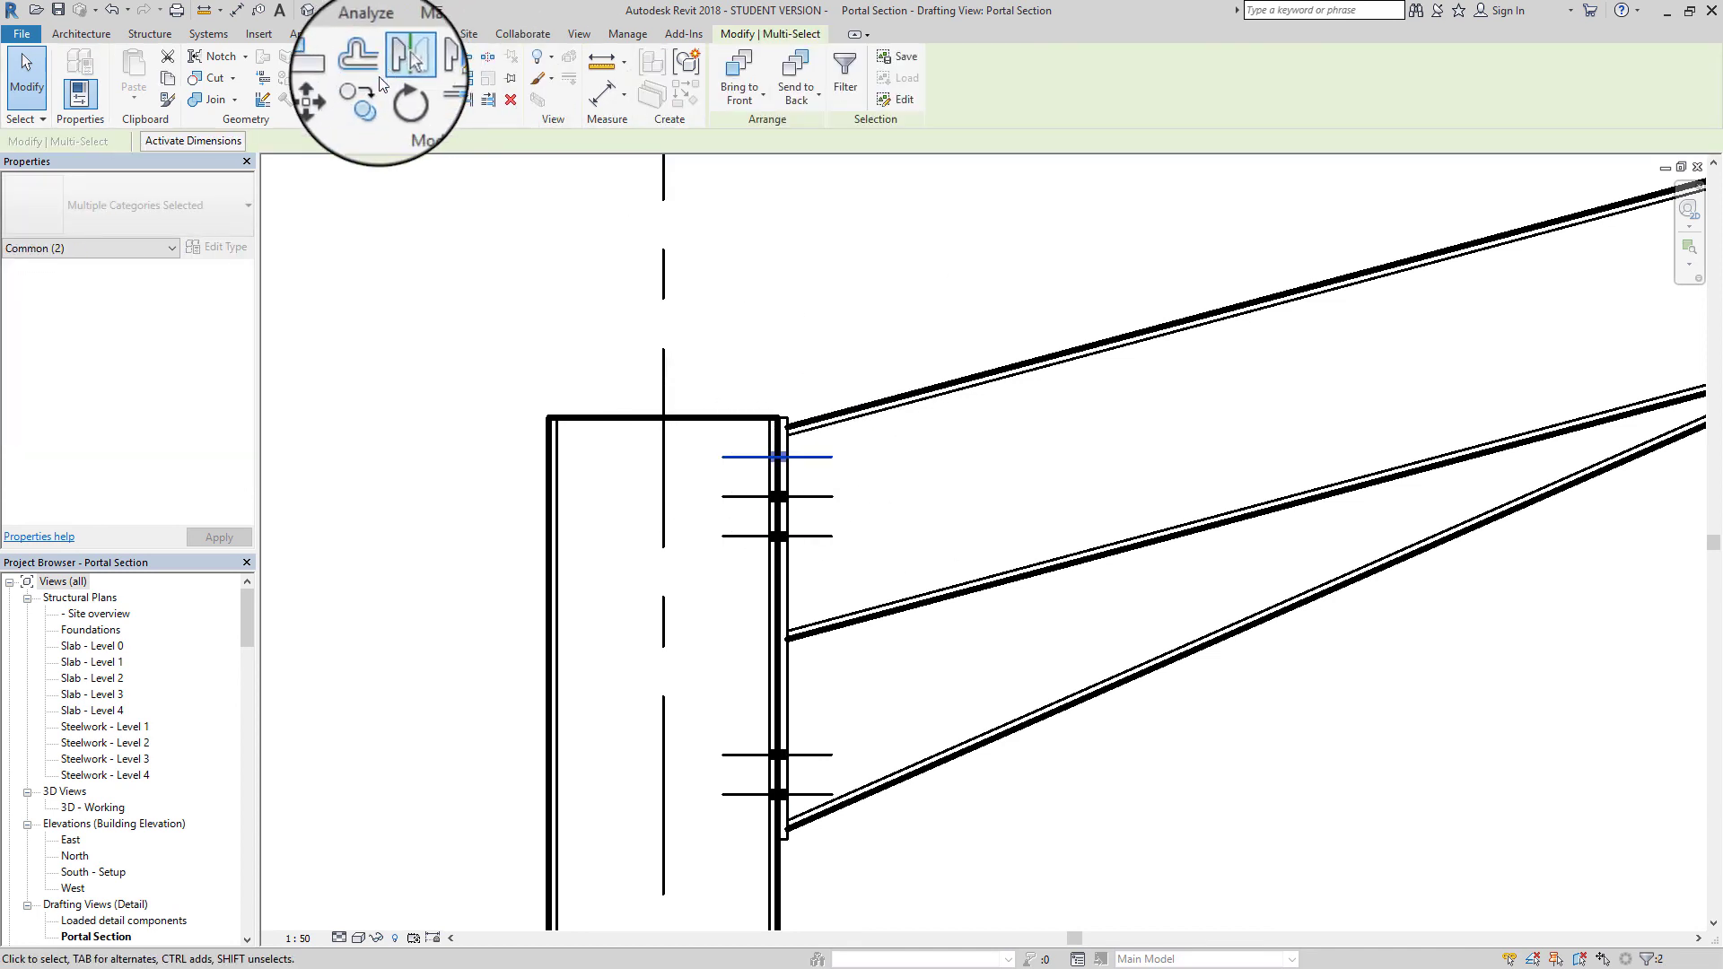
click(363, 95)
scroll(762, 461, up, 4)
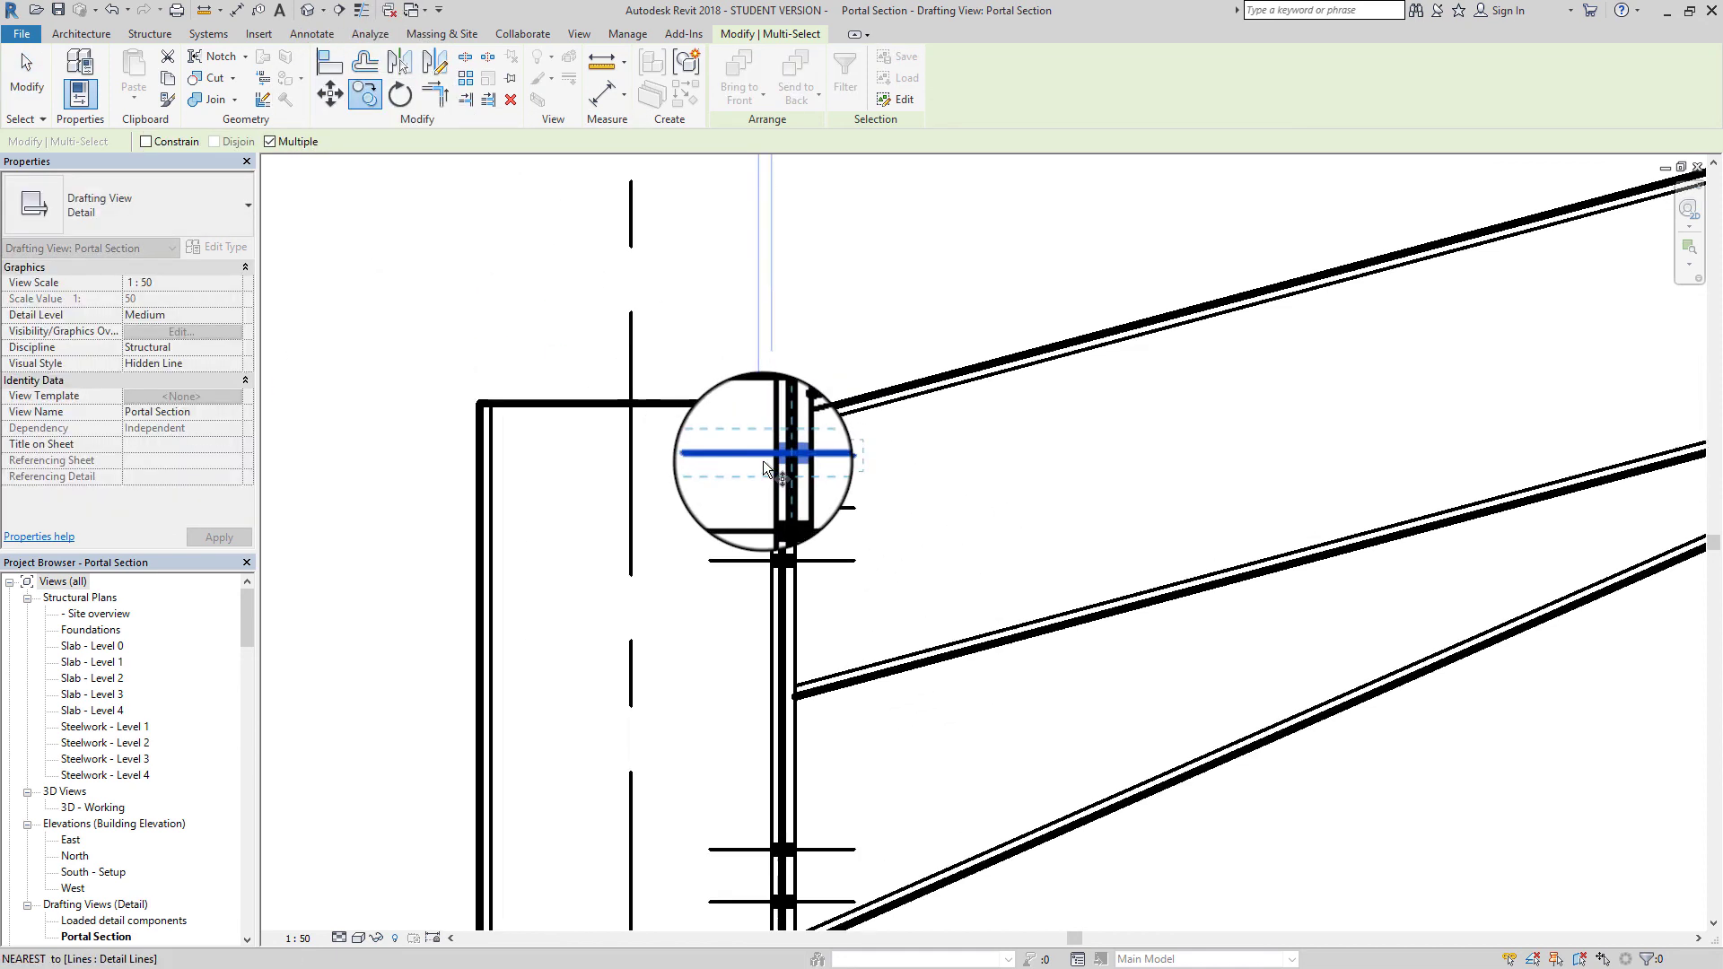
click(270, 141)
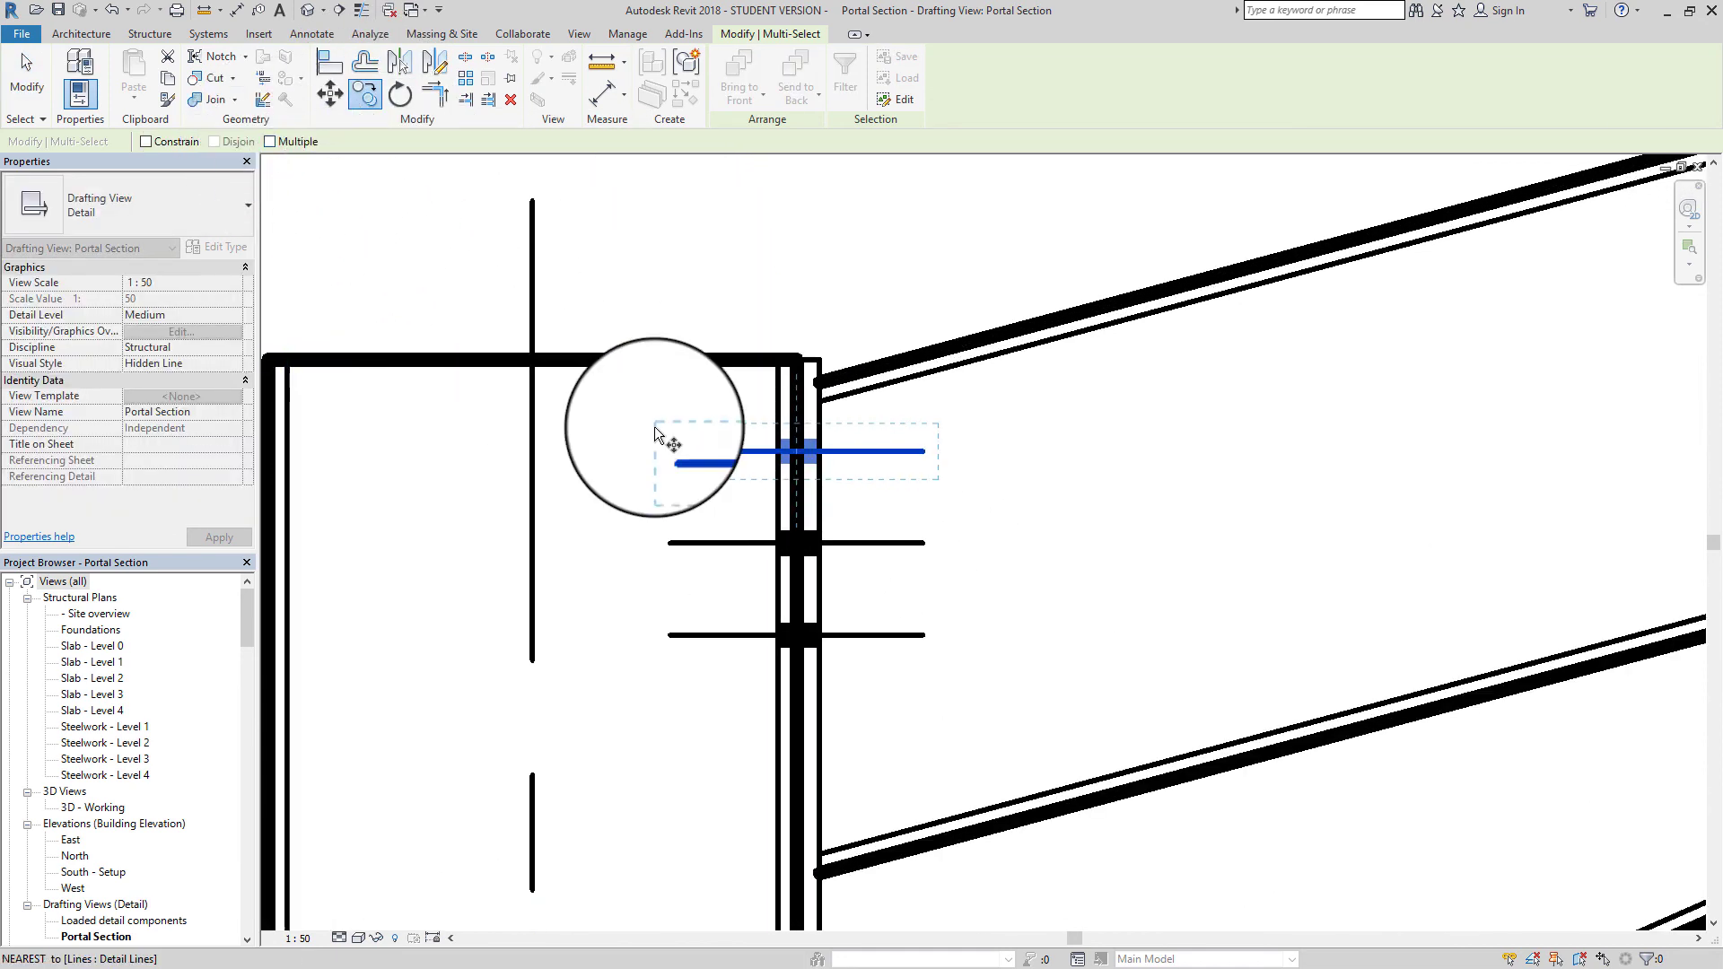
scroll(793, 482, up, 2)
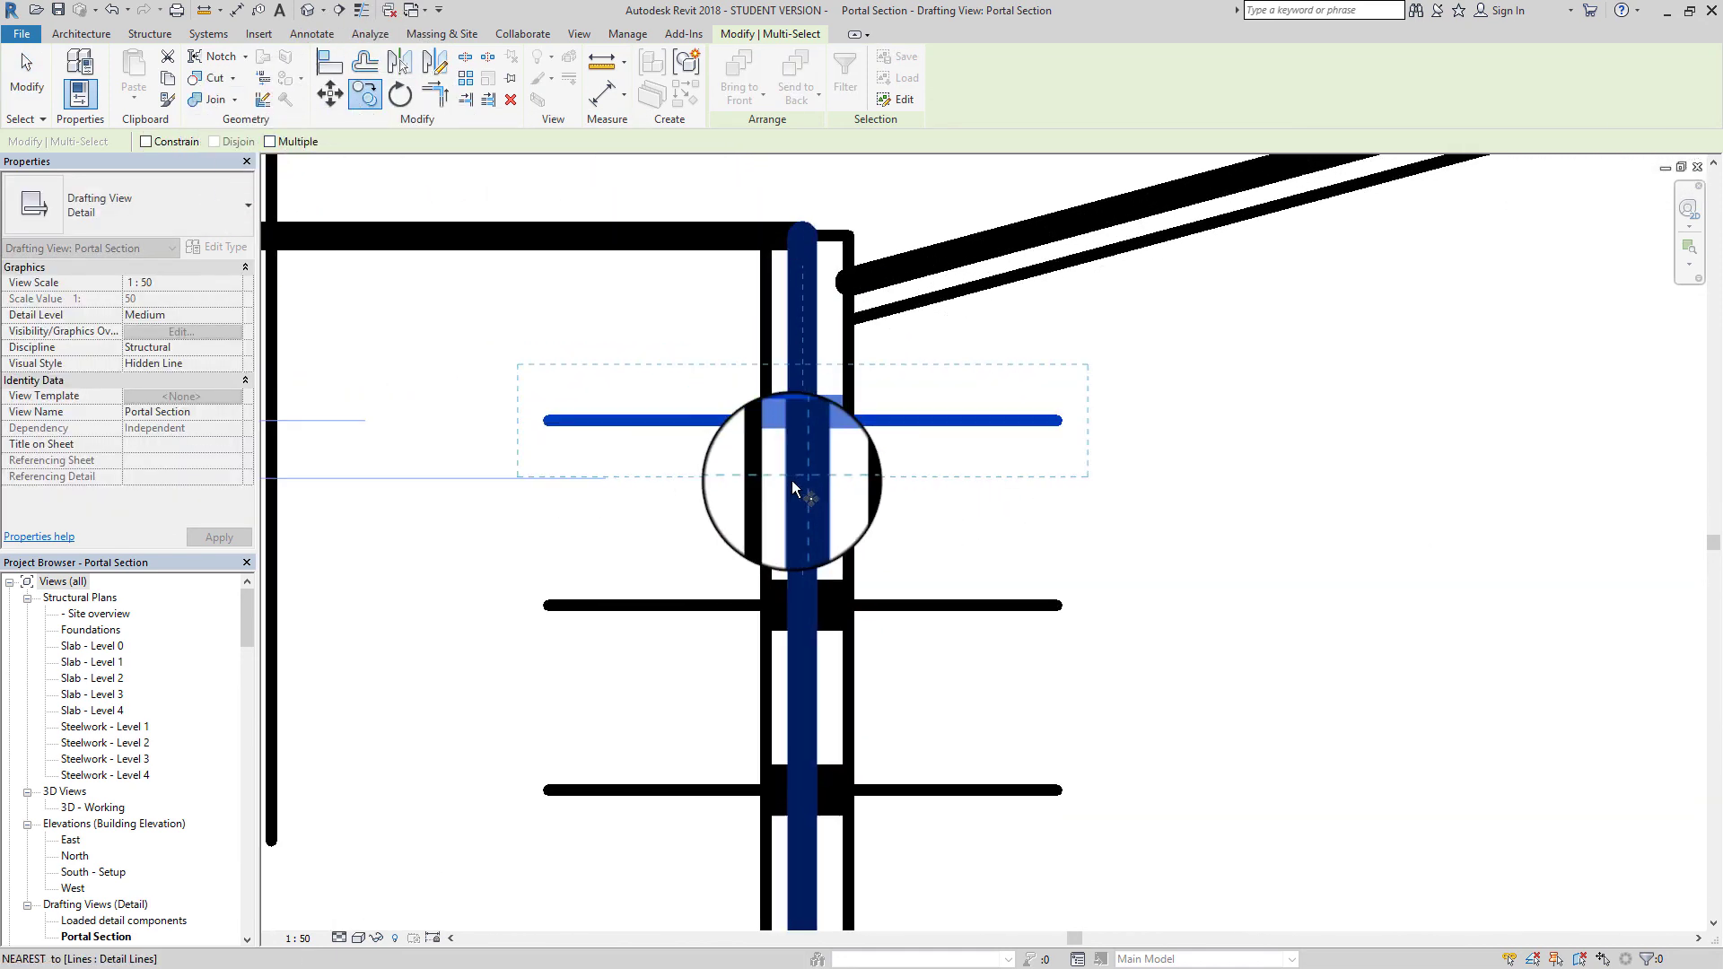
click(804, 421)
scroll(954, 461, down, 5)
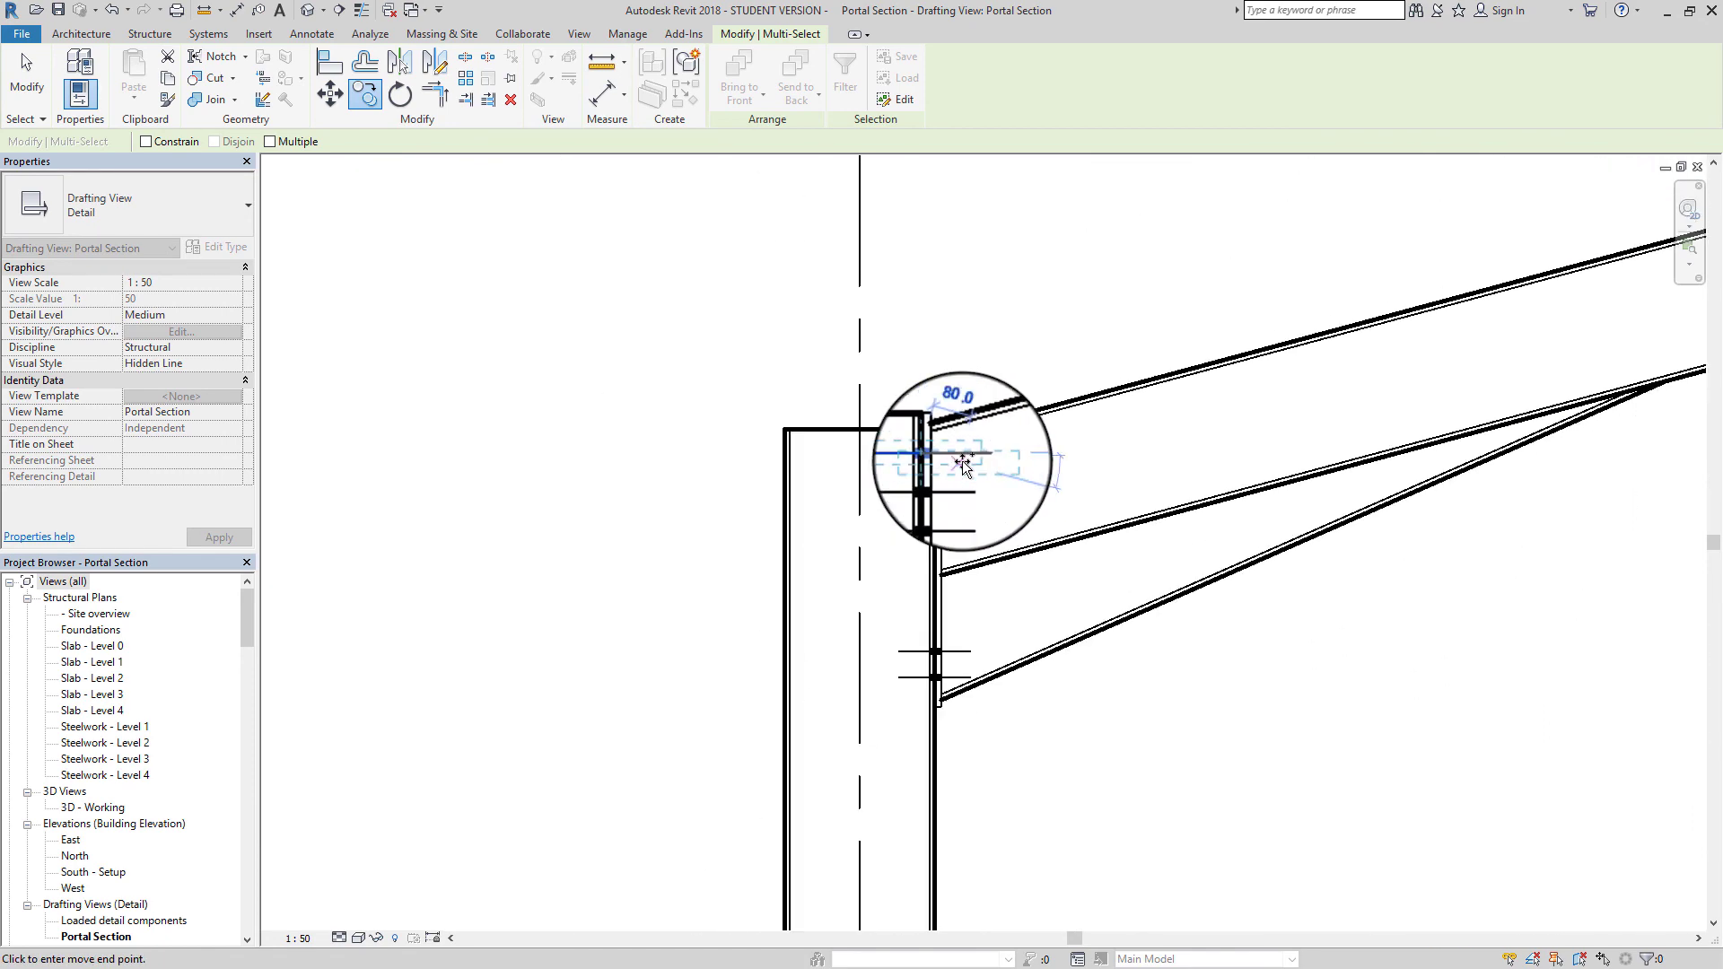
middle_drag(1543, 332, 615, 574)
middle_drag(1480, 337, 807, 466)
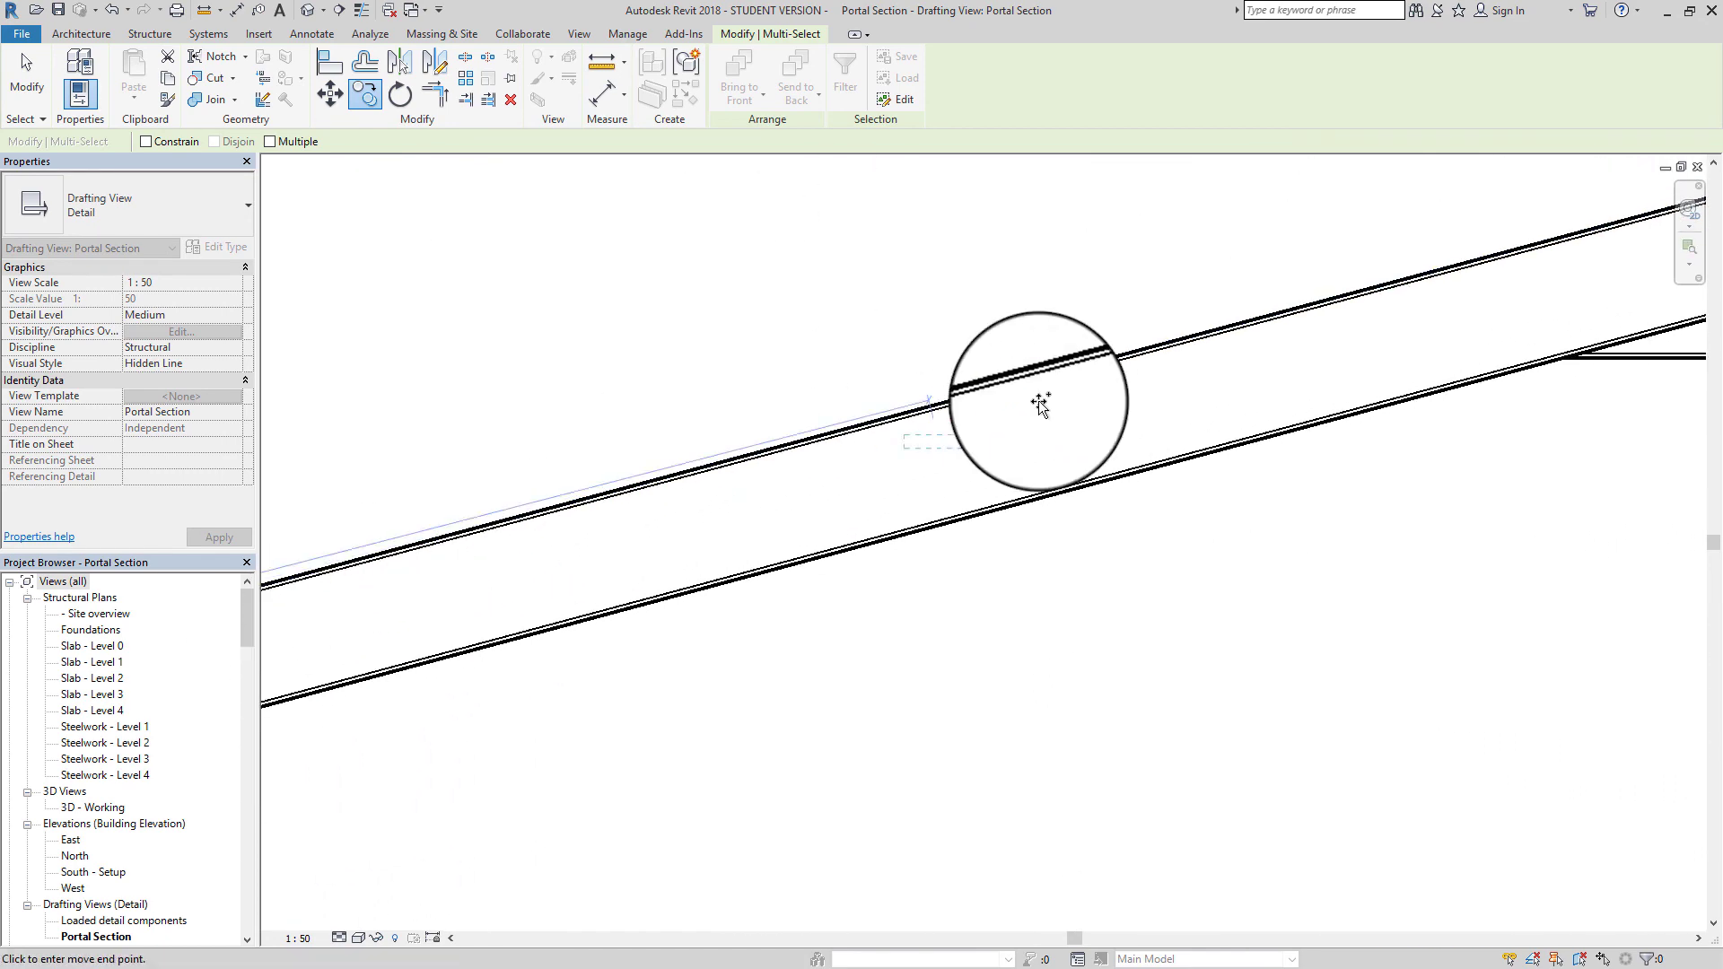
middle_drag(1472, 296, 880, 490)
middle_drag(1149, 393, 842, 549)
scroll(740, 529, up, 5)
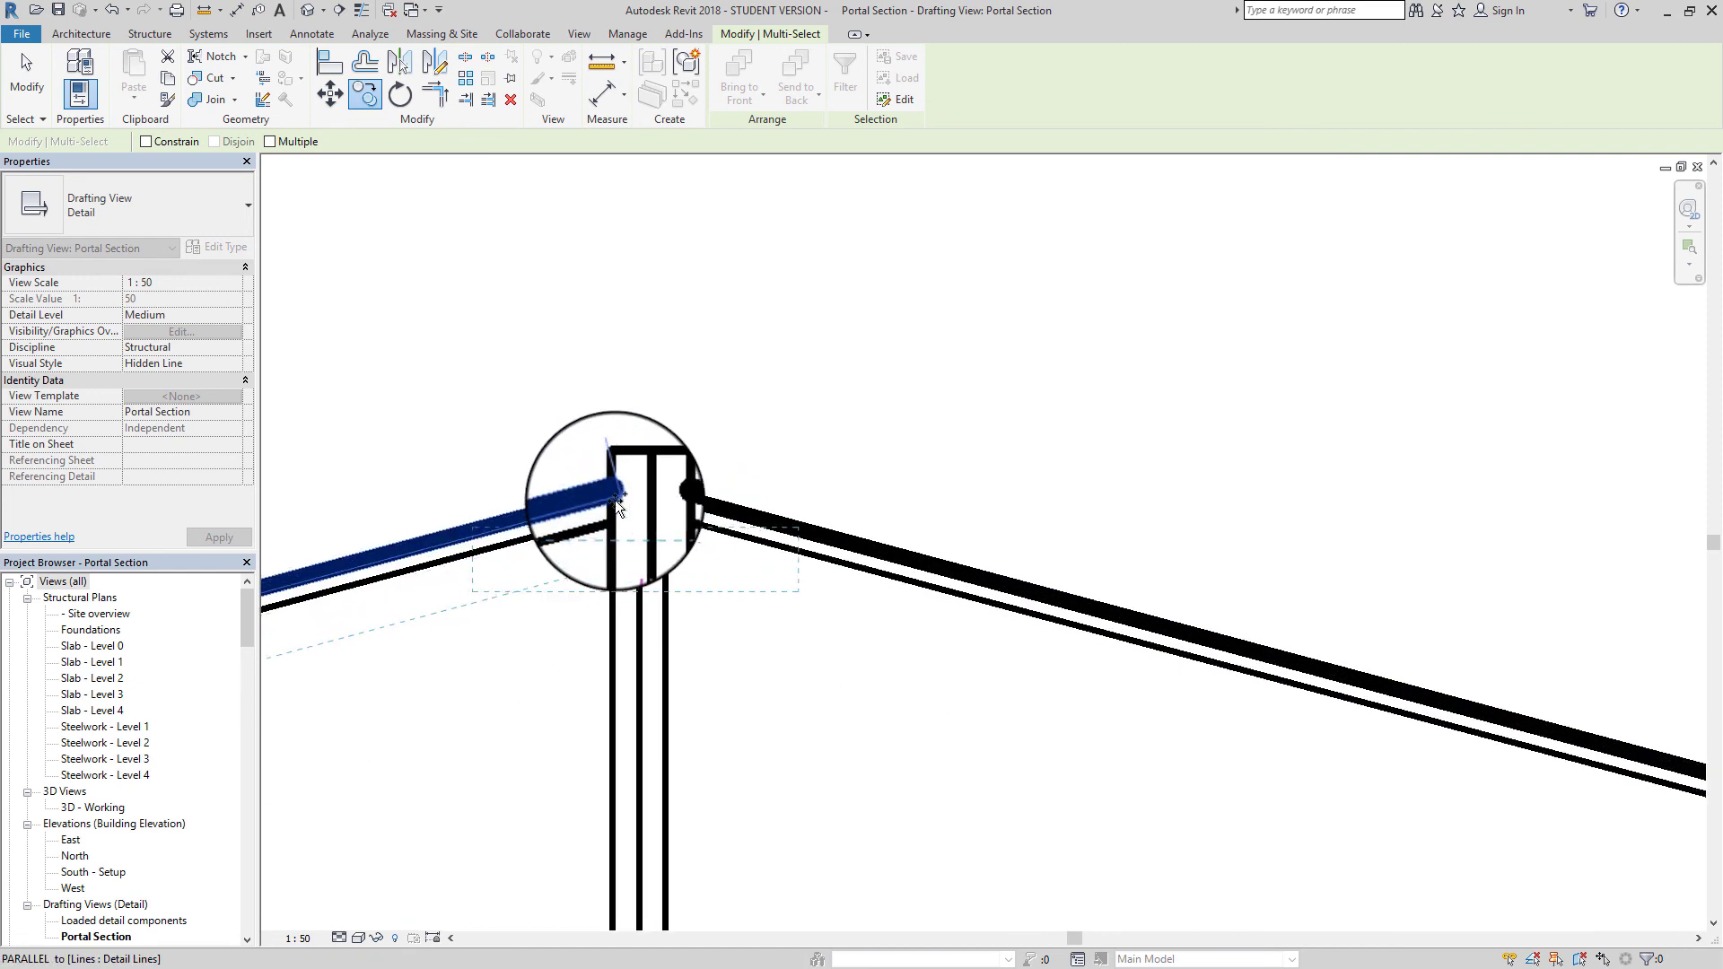
click(660, 422)
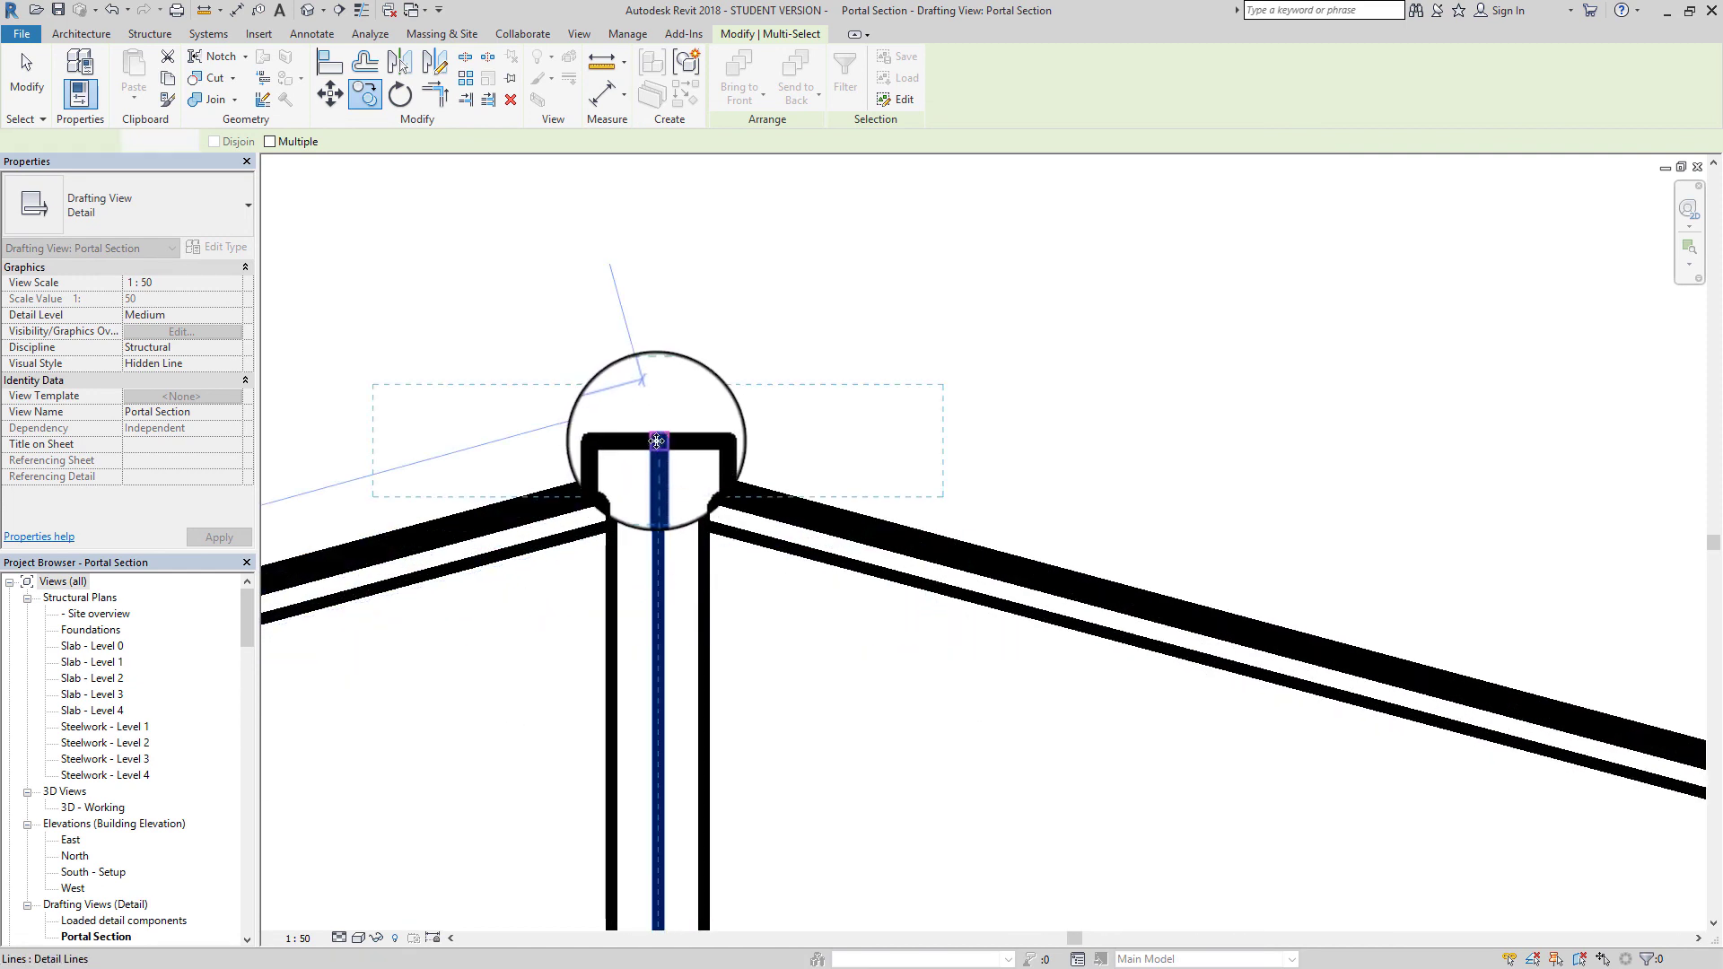
Edit the boundary of the apex bolt's filled region so its two sides align with the outer faces of the end plates
scroll(837, 415, down, 5)
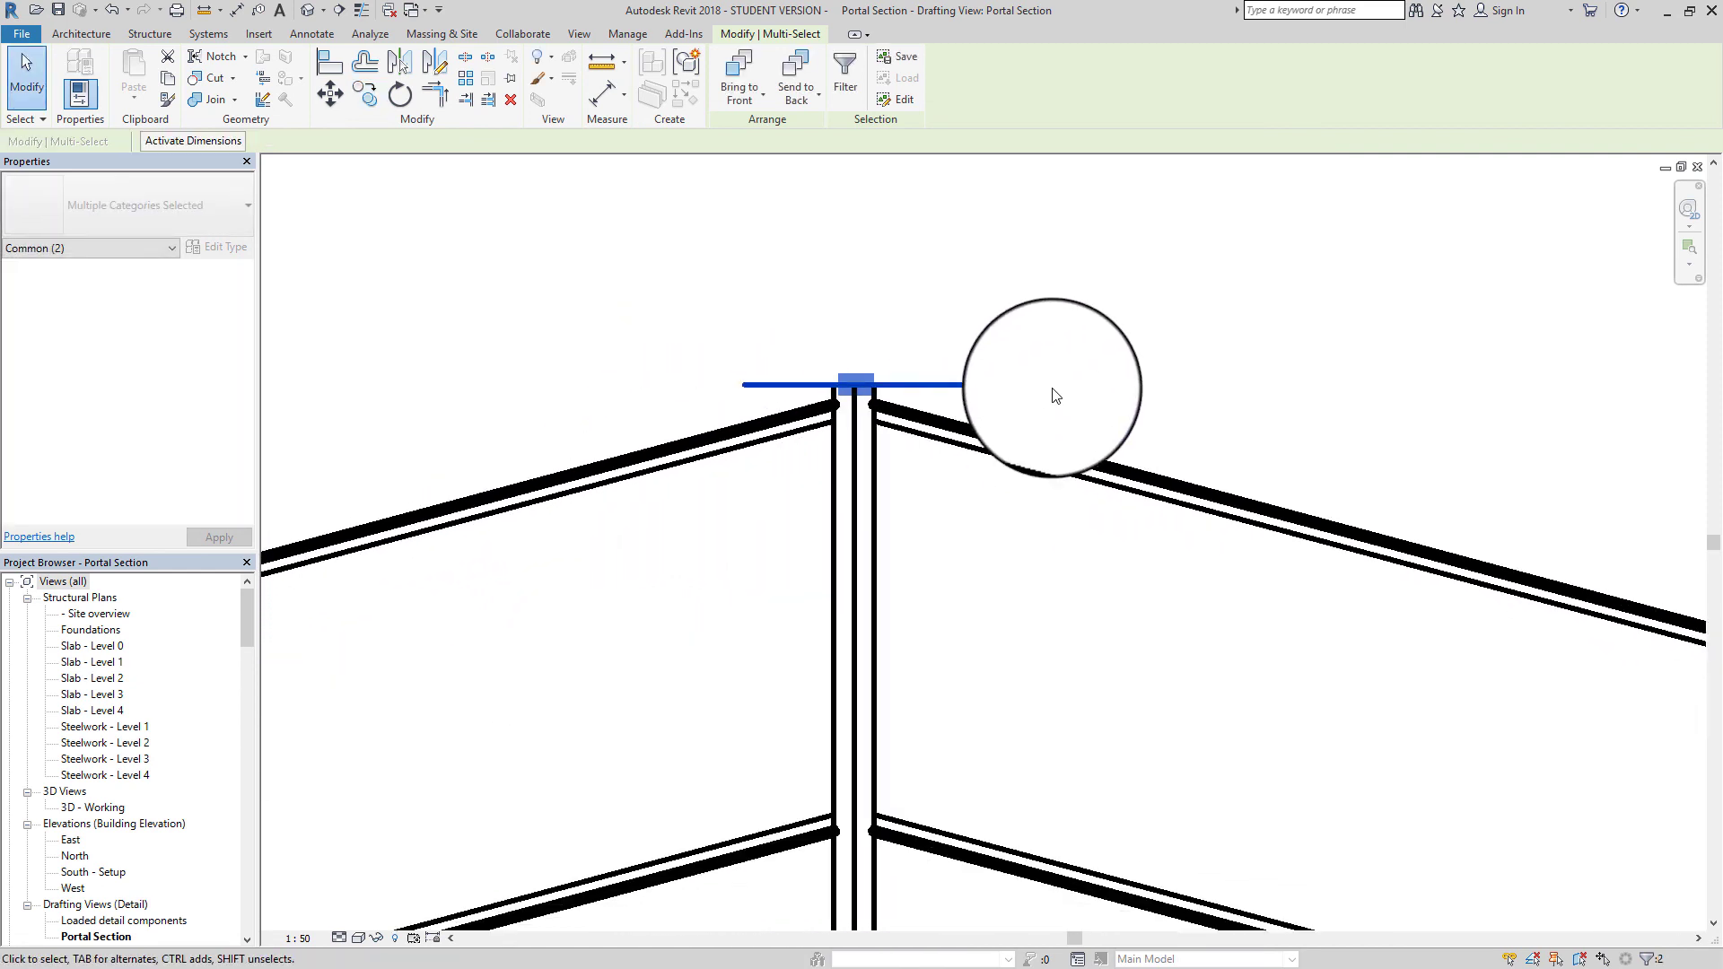
scroll(900, 397, up, 4)
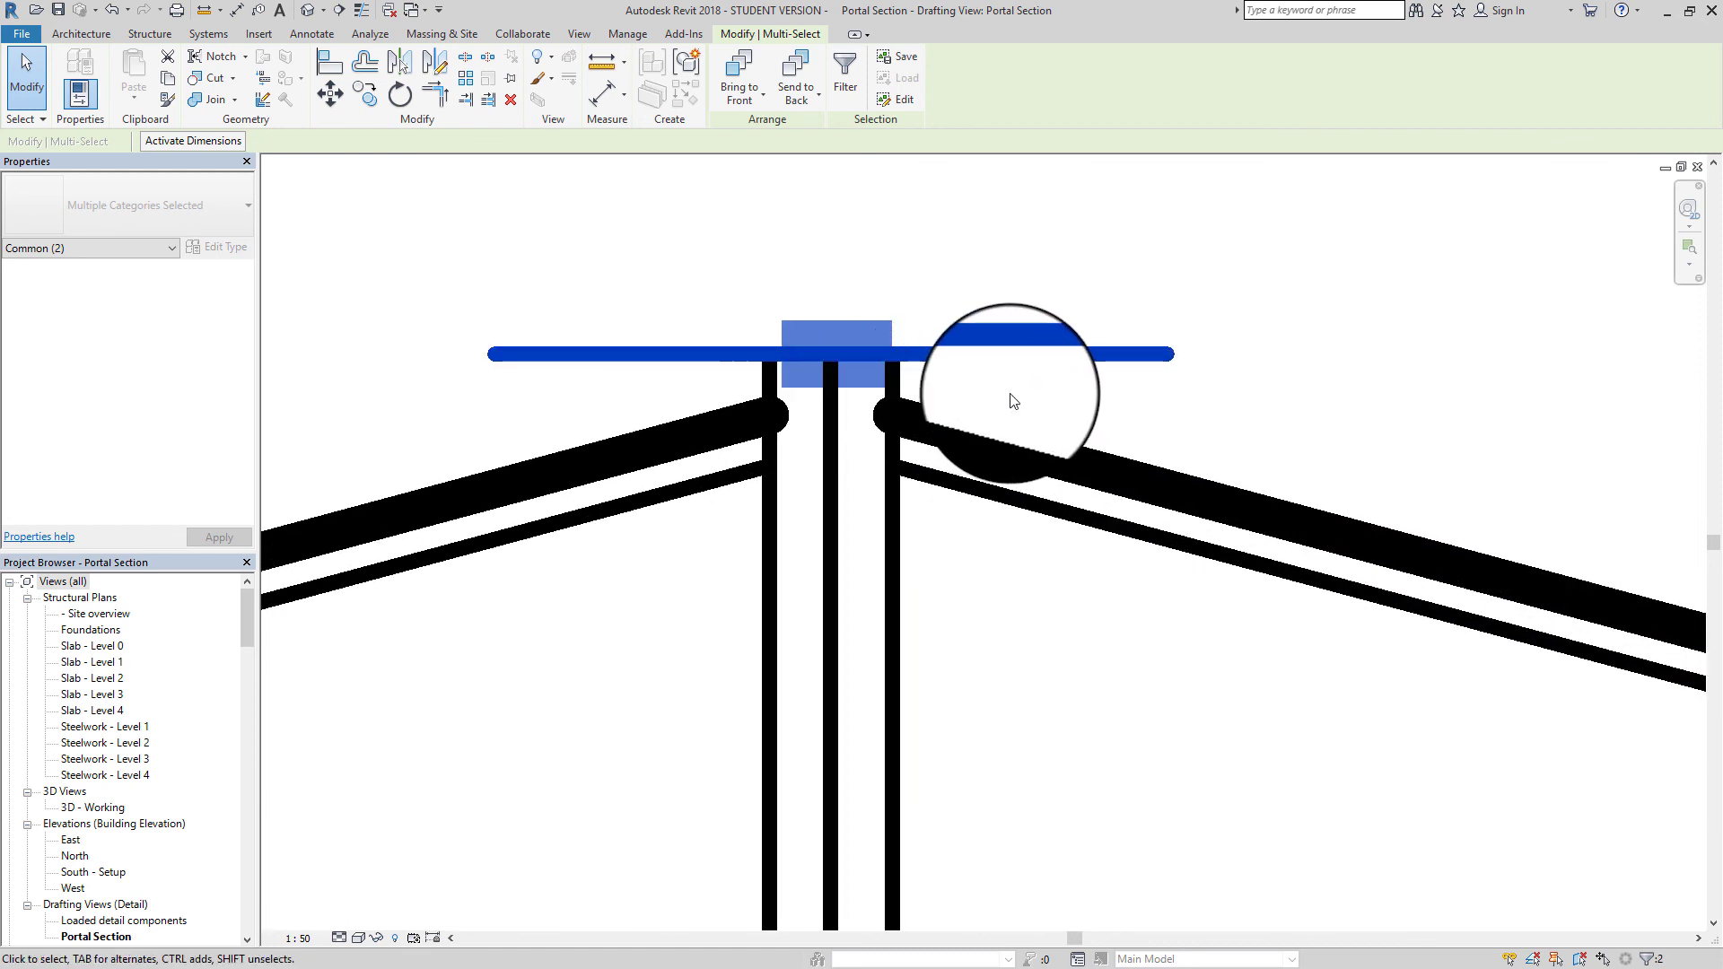
click(1018, 401)
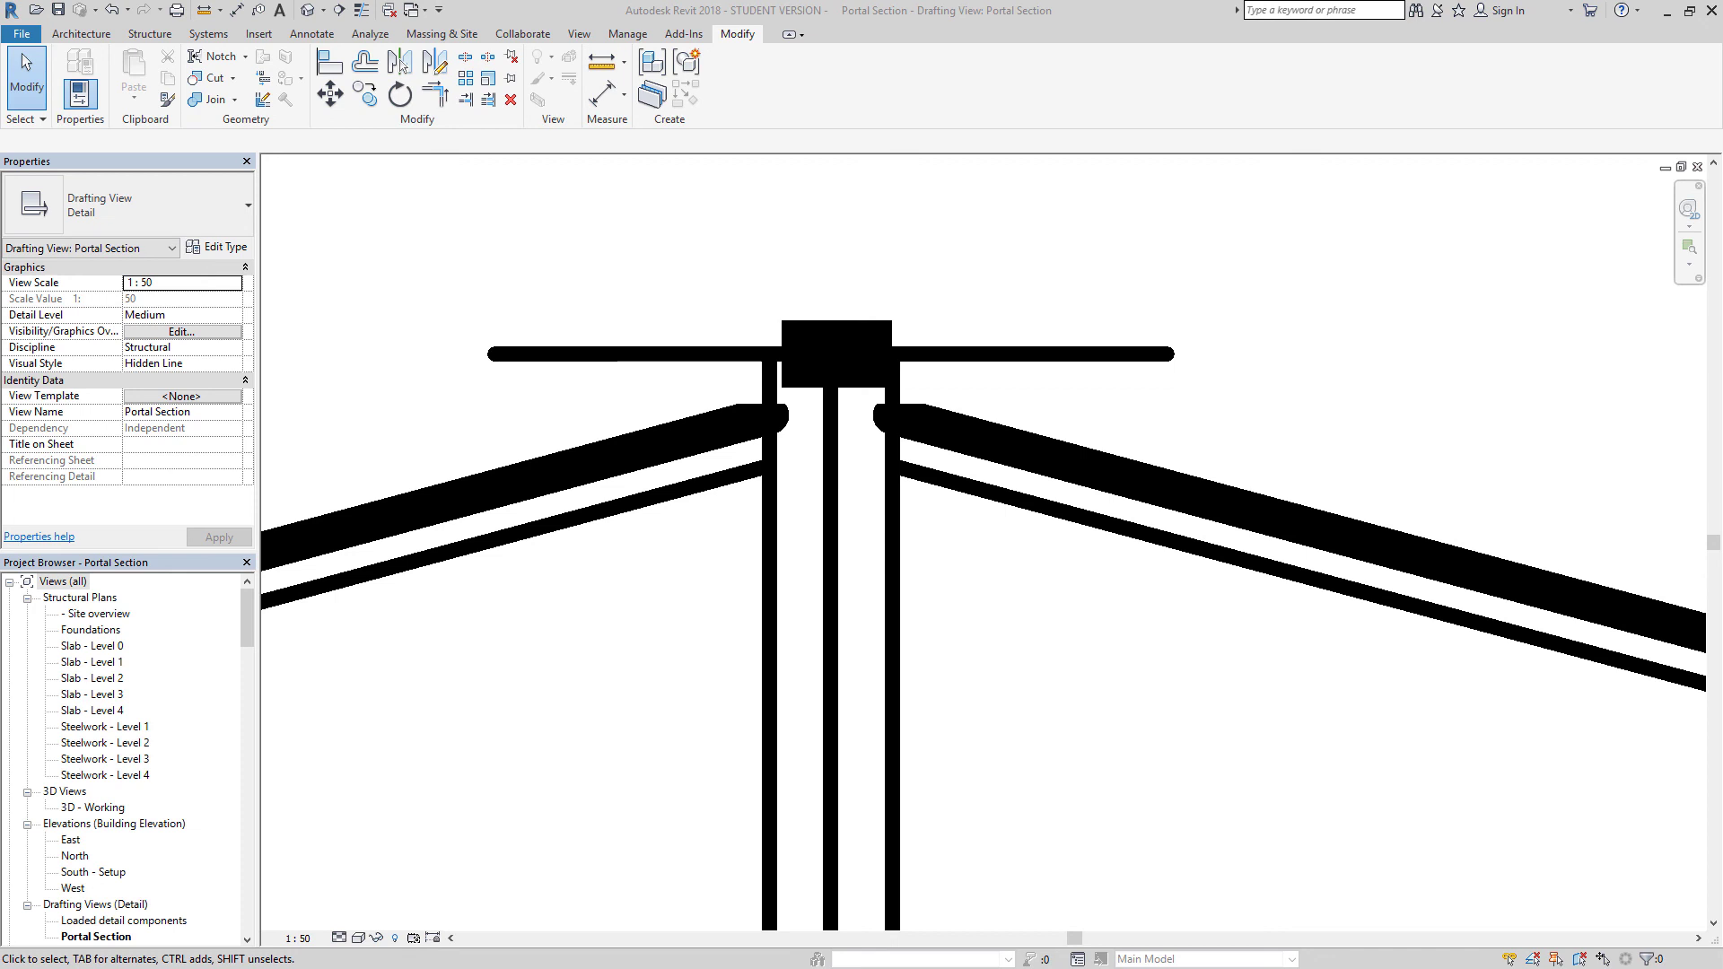
double_click(867, 325)
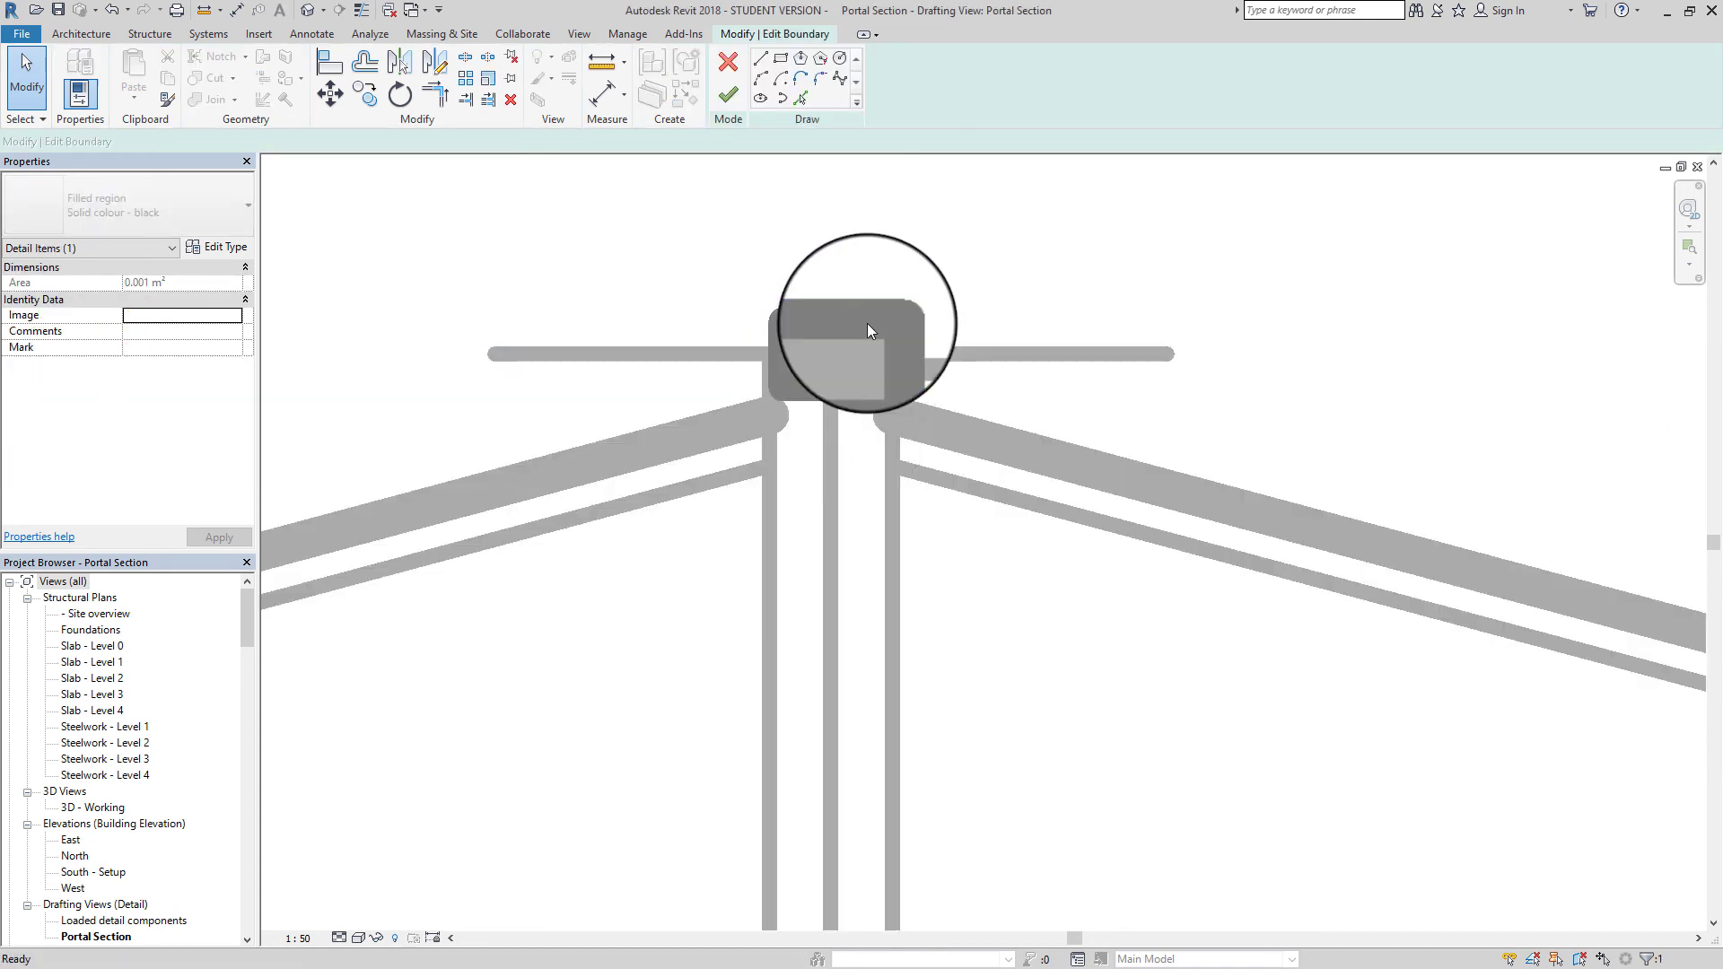
click(891, 354)
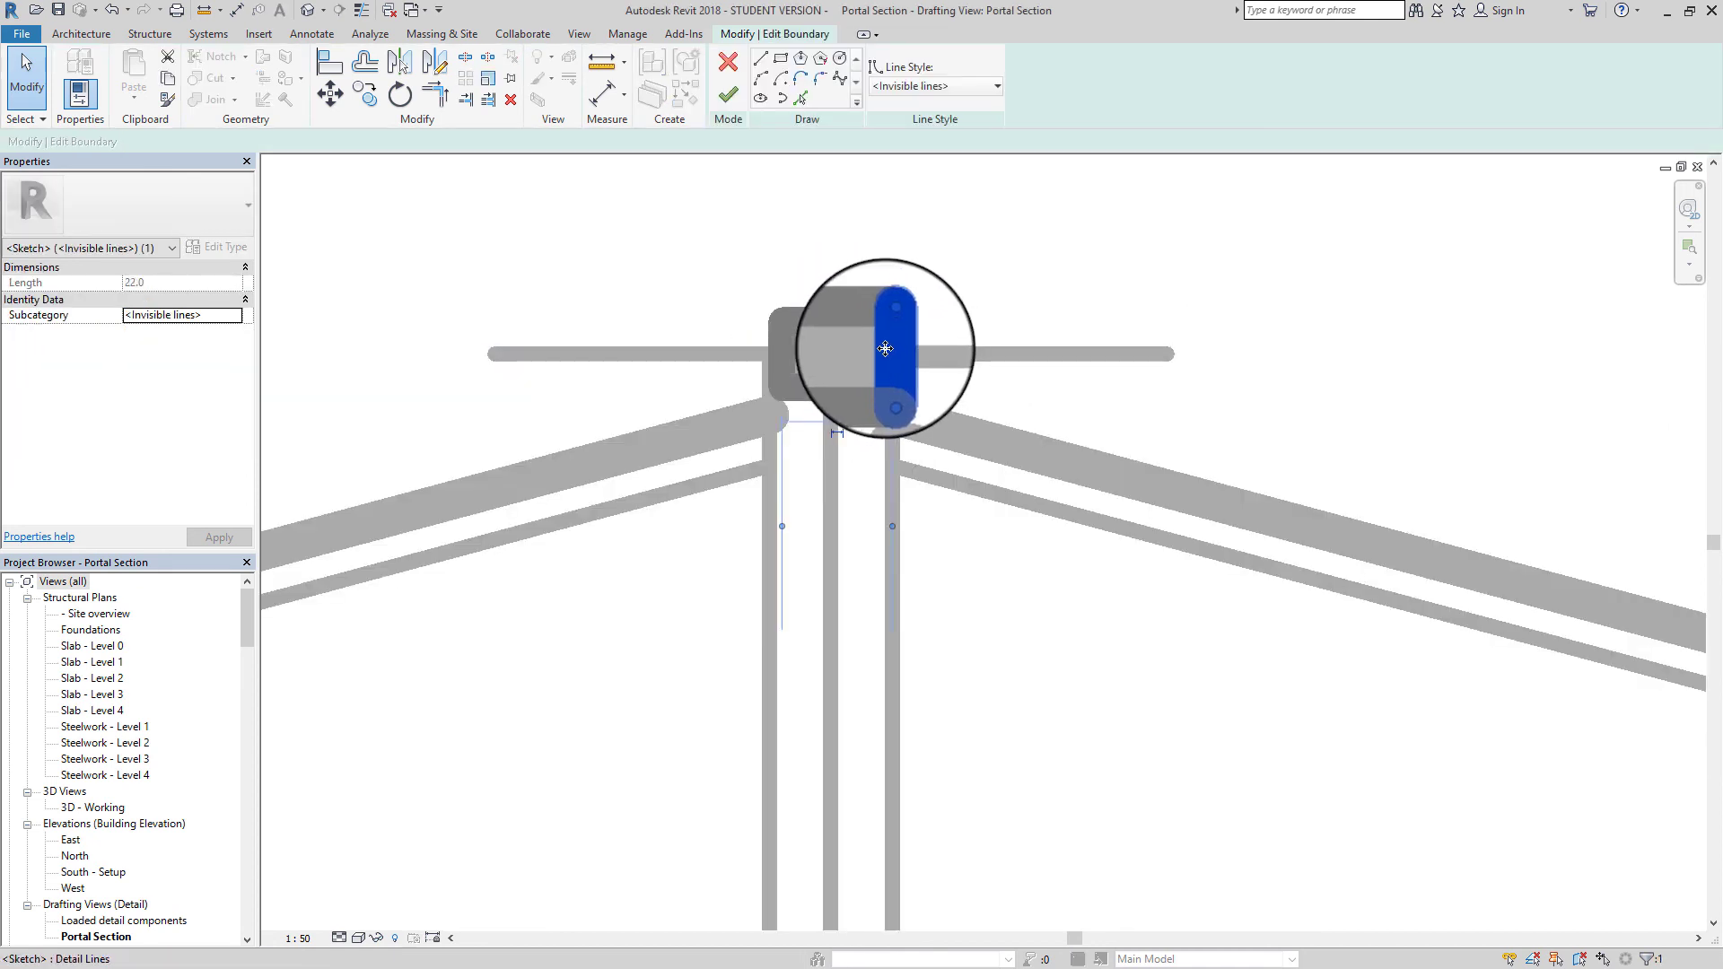
click(784, 354)
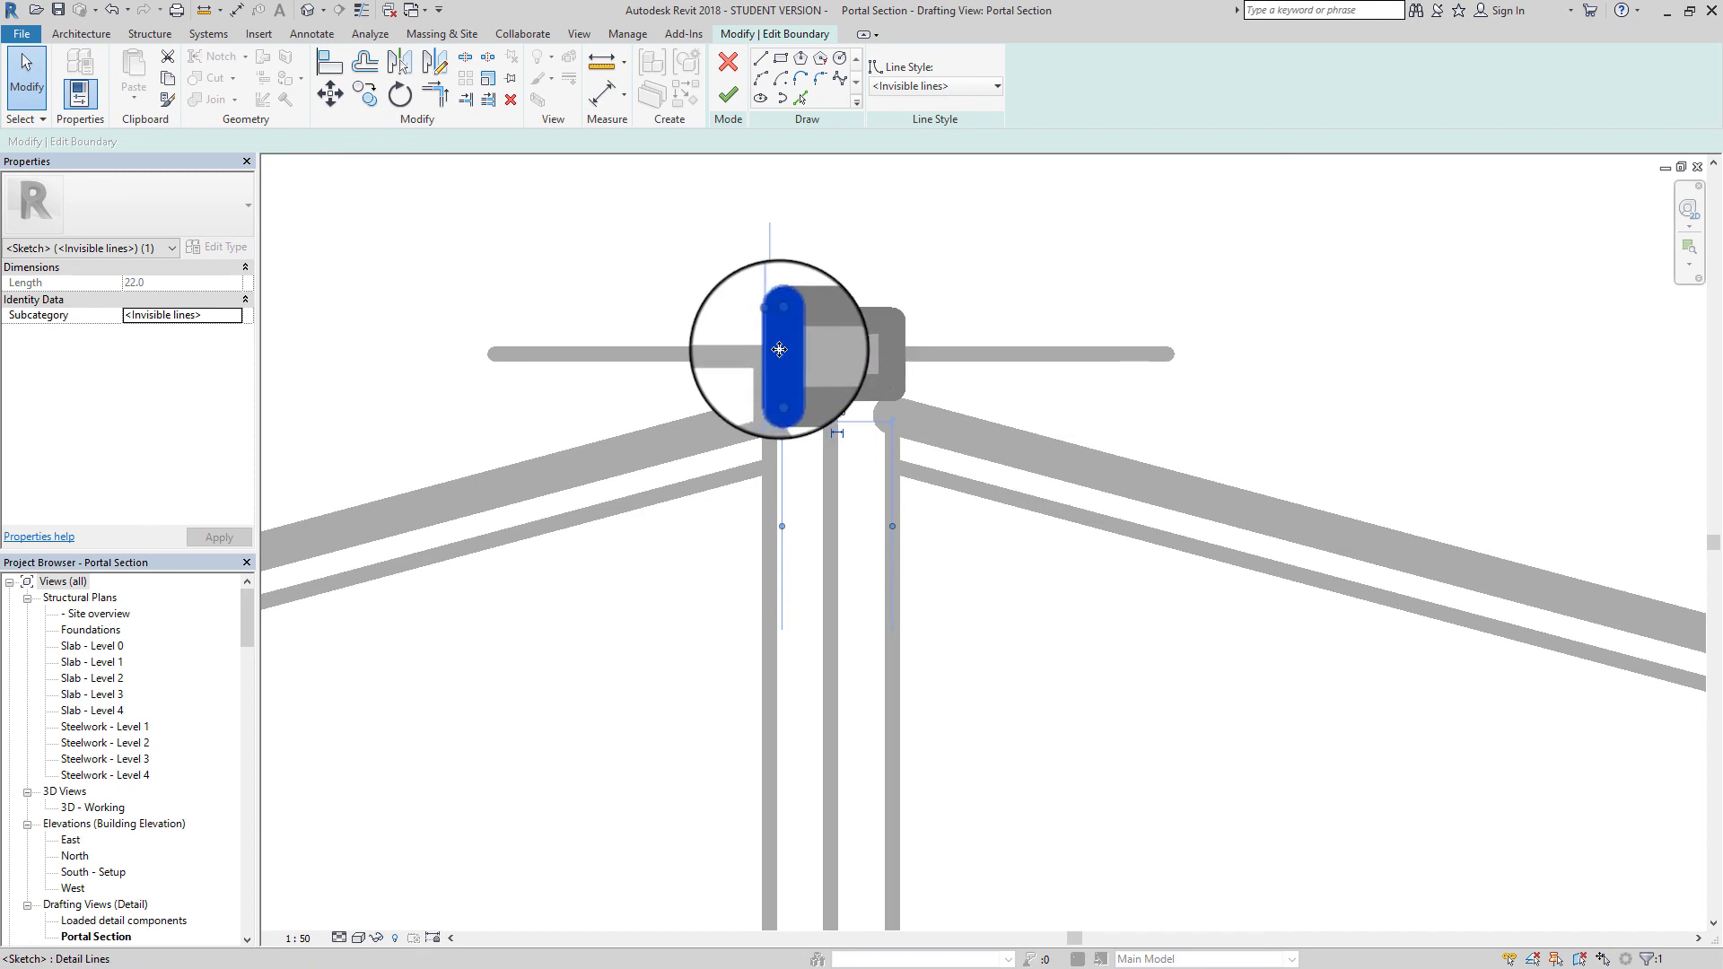
drag(765, 350, 769, 350)
click(894, 346)
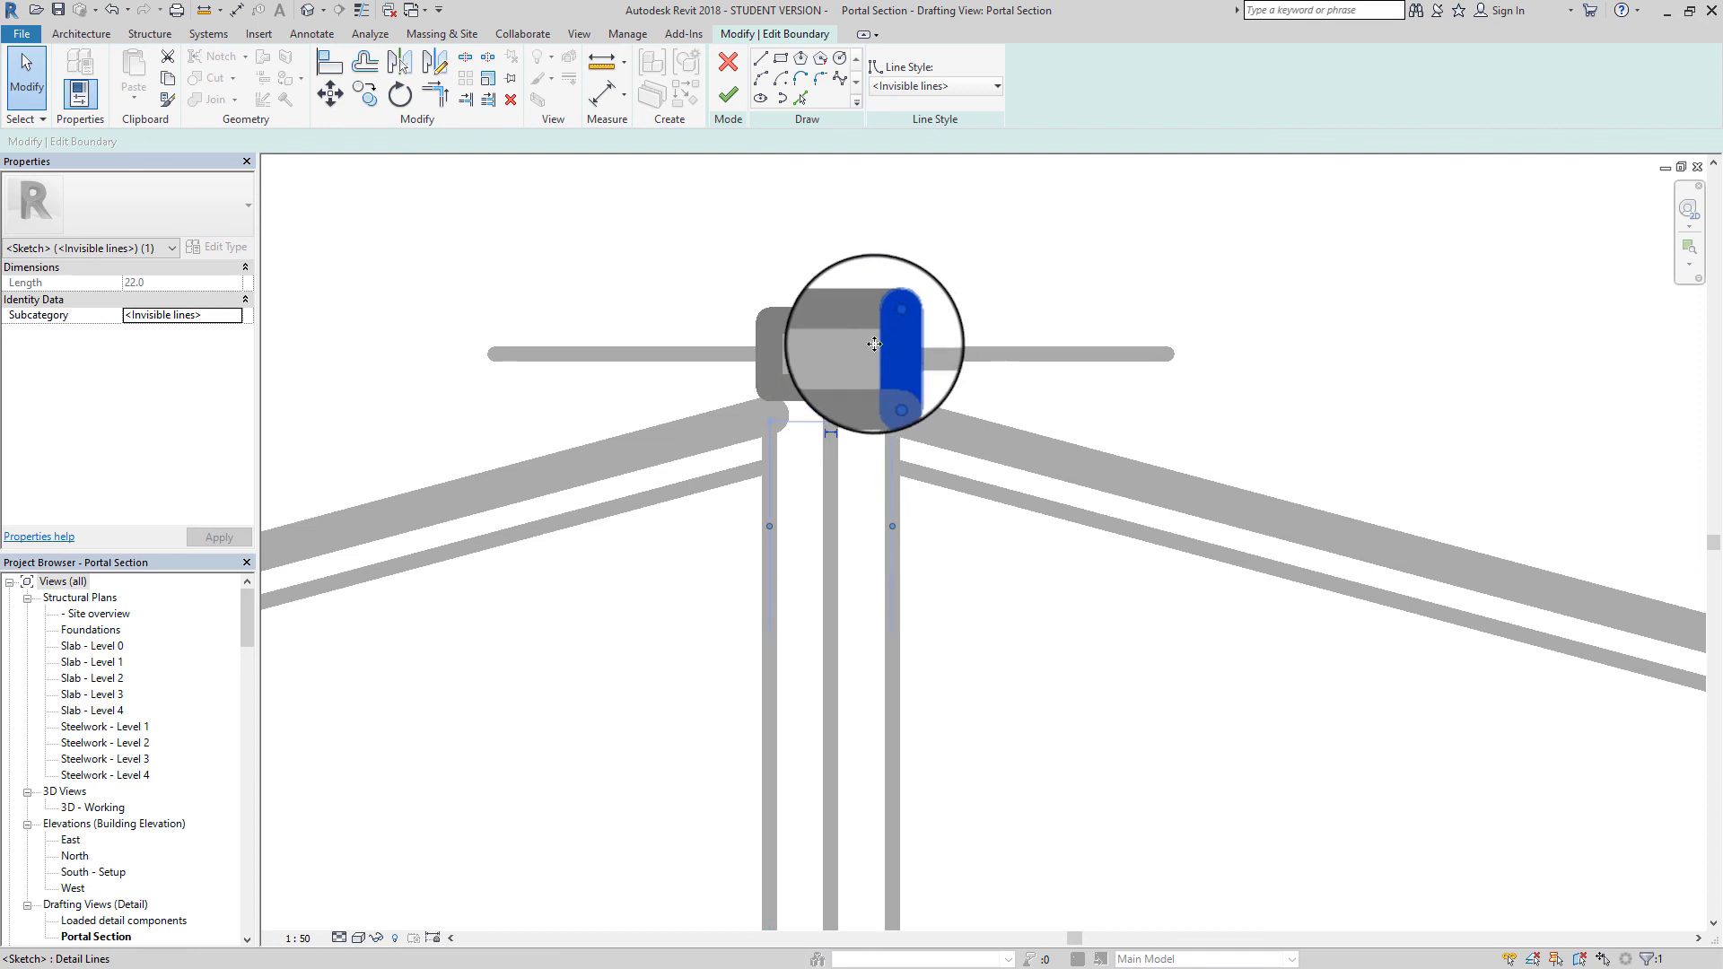
mouse_move(874, 345)
mouse_down()
mouse_move(858, 342)
mouse_move(891, 348)
mouse_up()
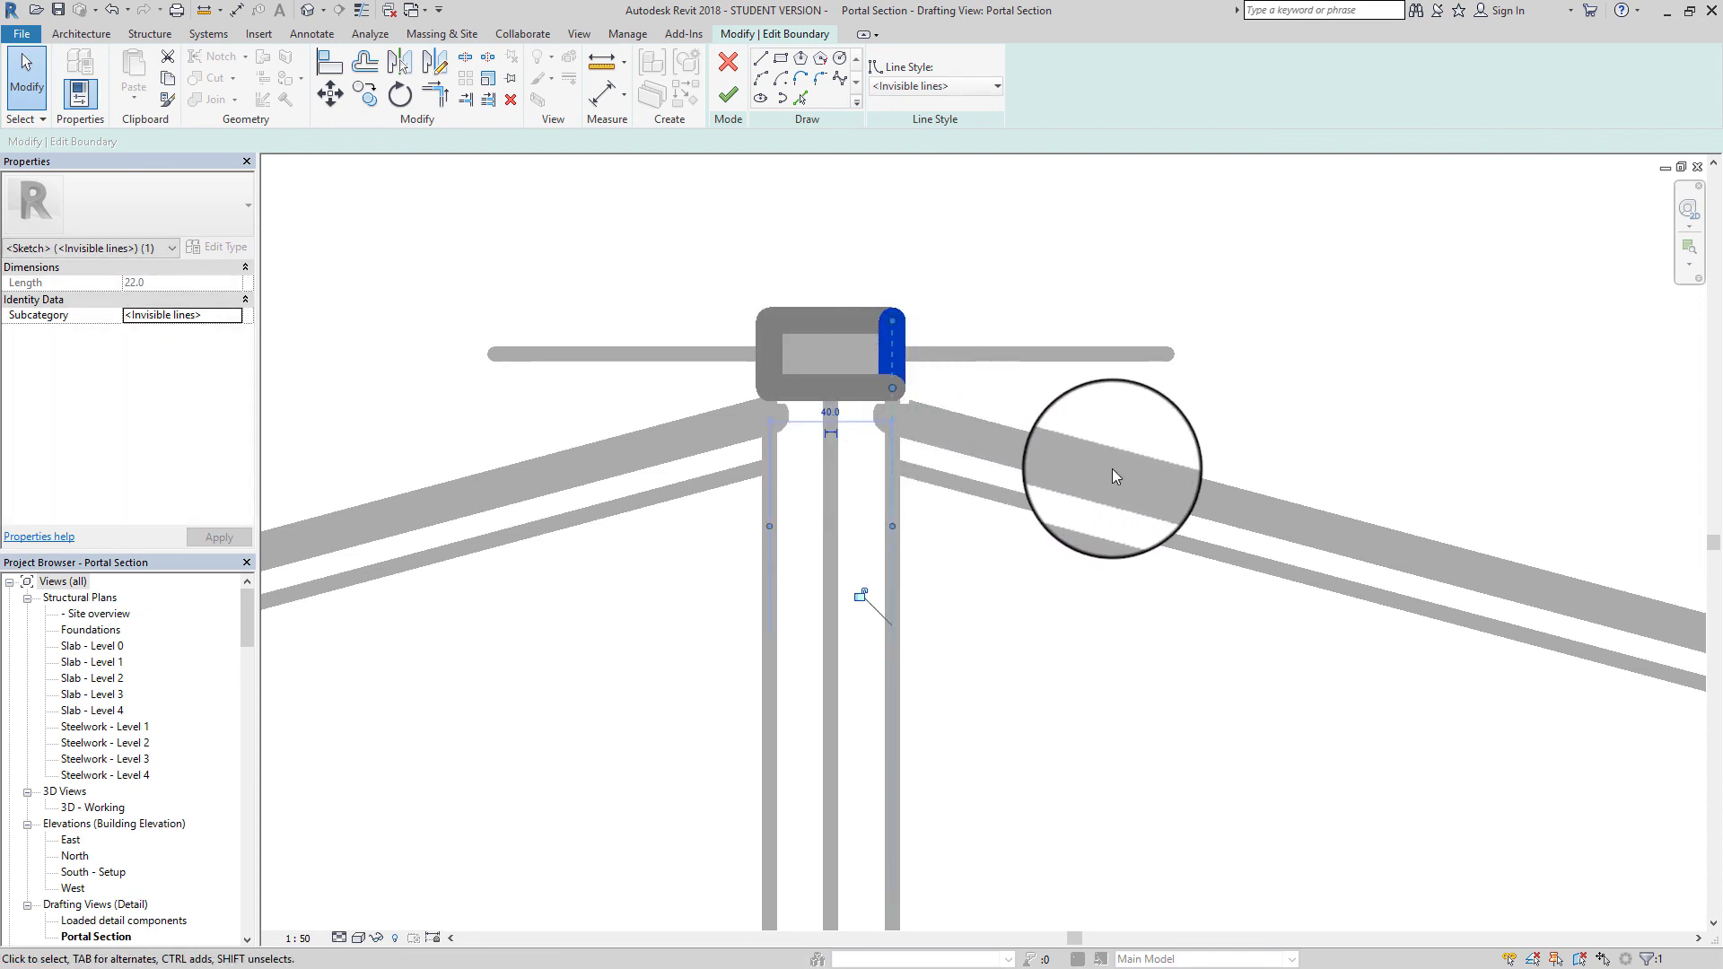
click(1138, 416)
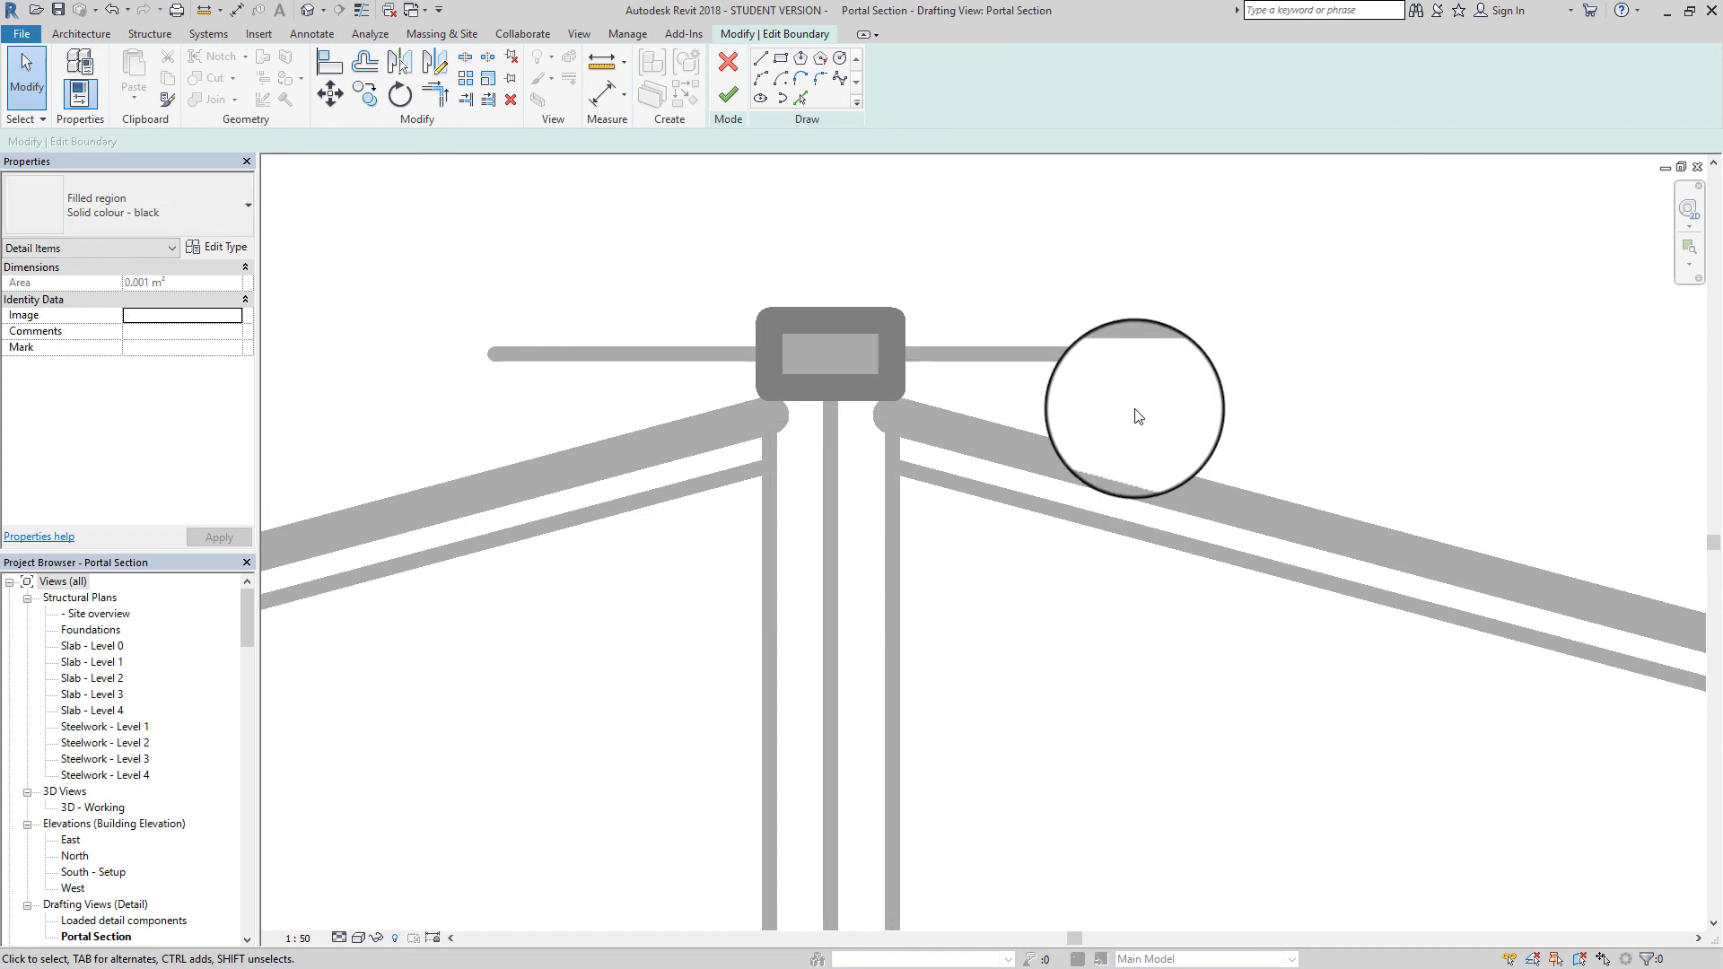
click(728, 95)
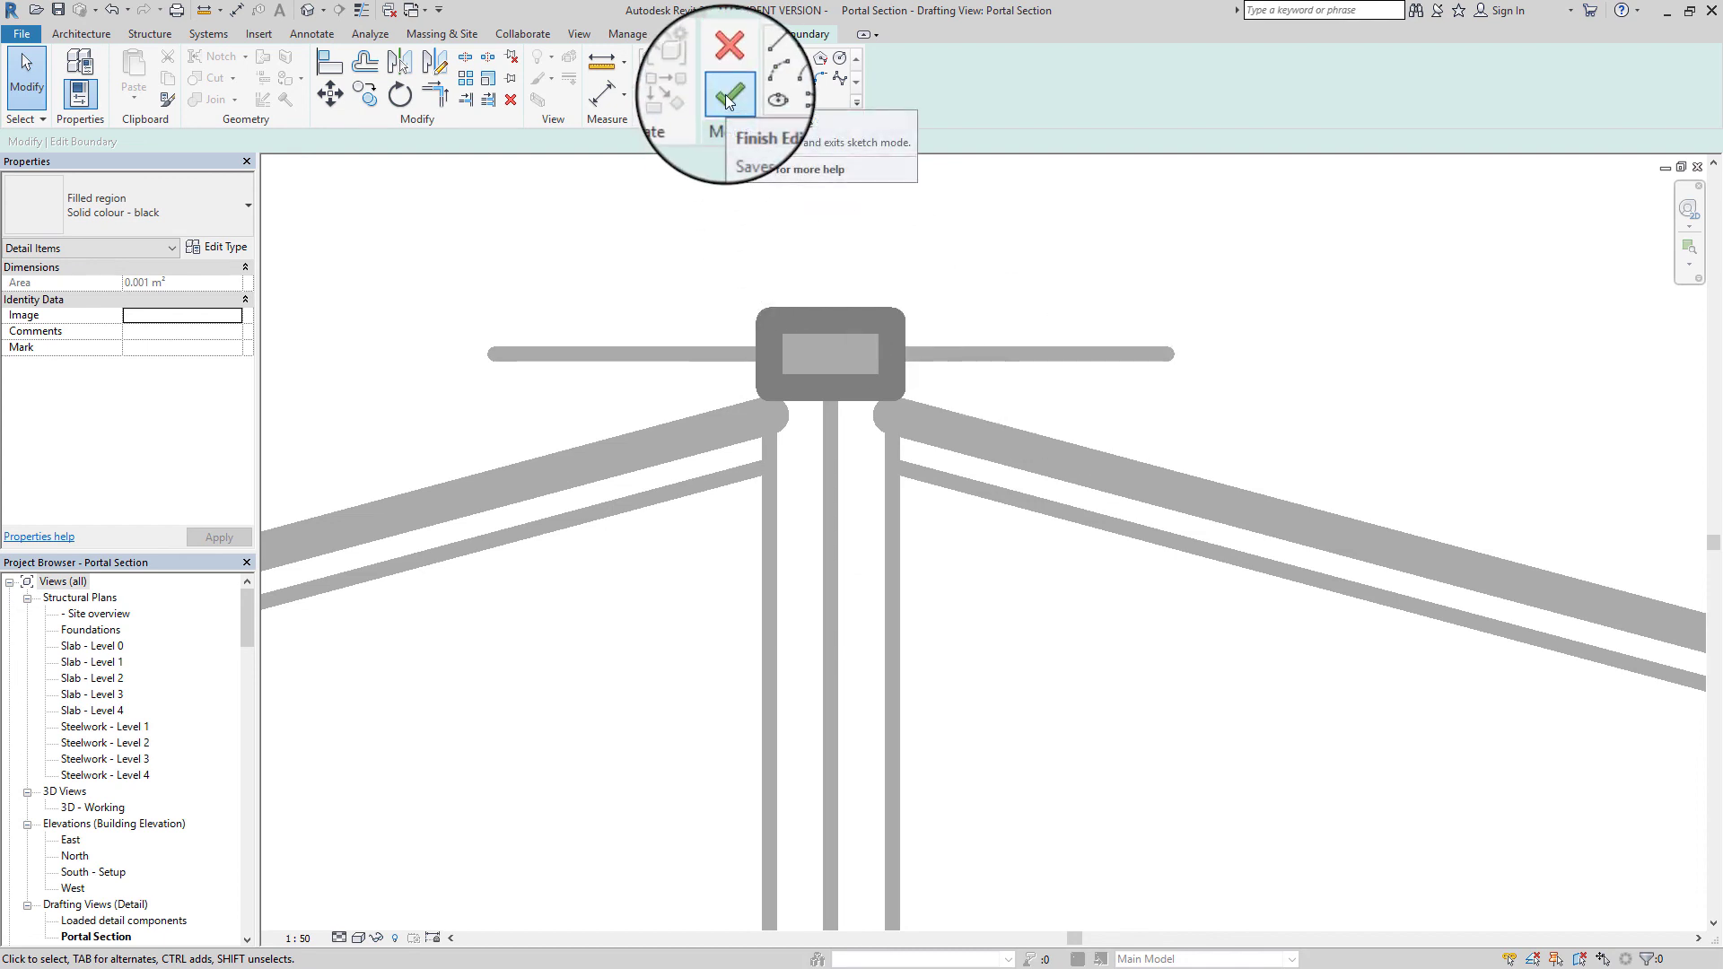
click(725, 94)
click(893, 241)
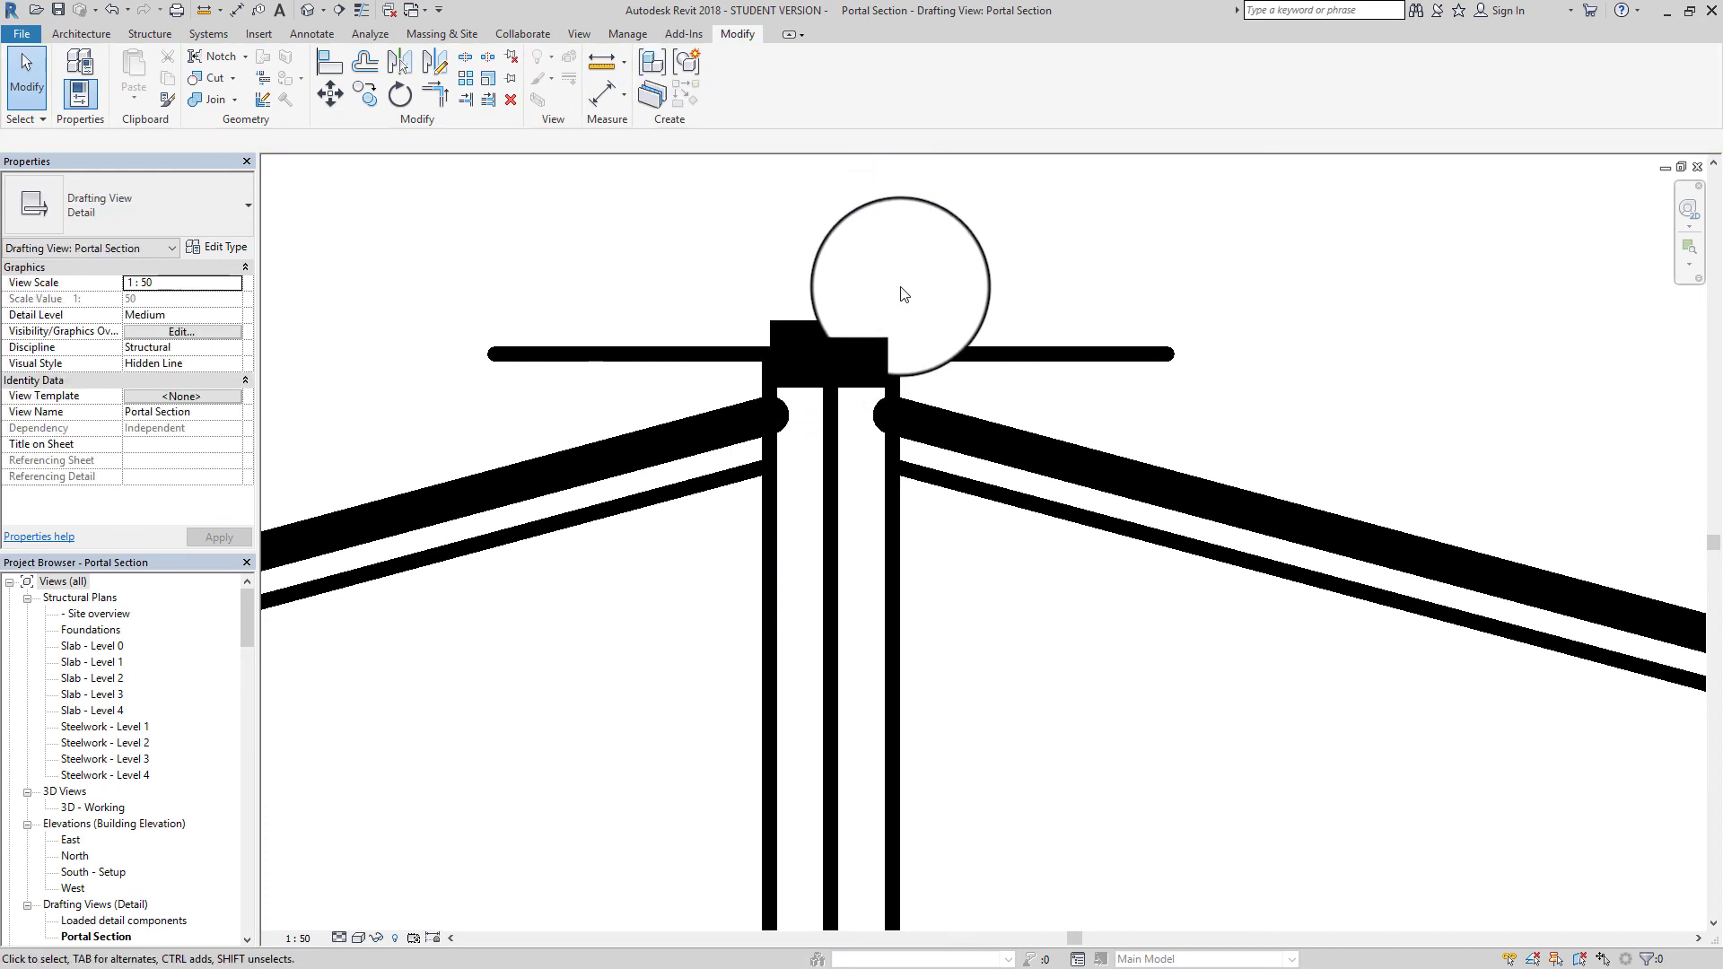
Move the apex bolt line and its filled region 80 mm straight down
click(947, 353)
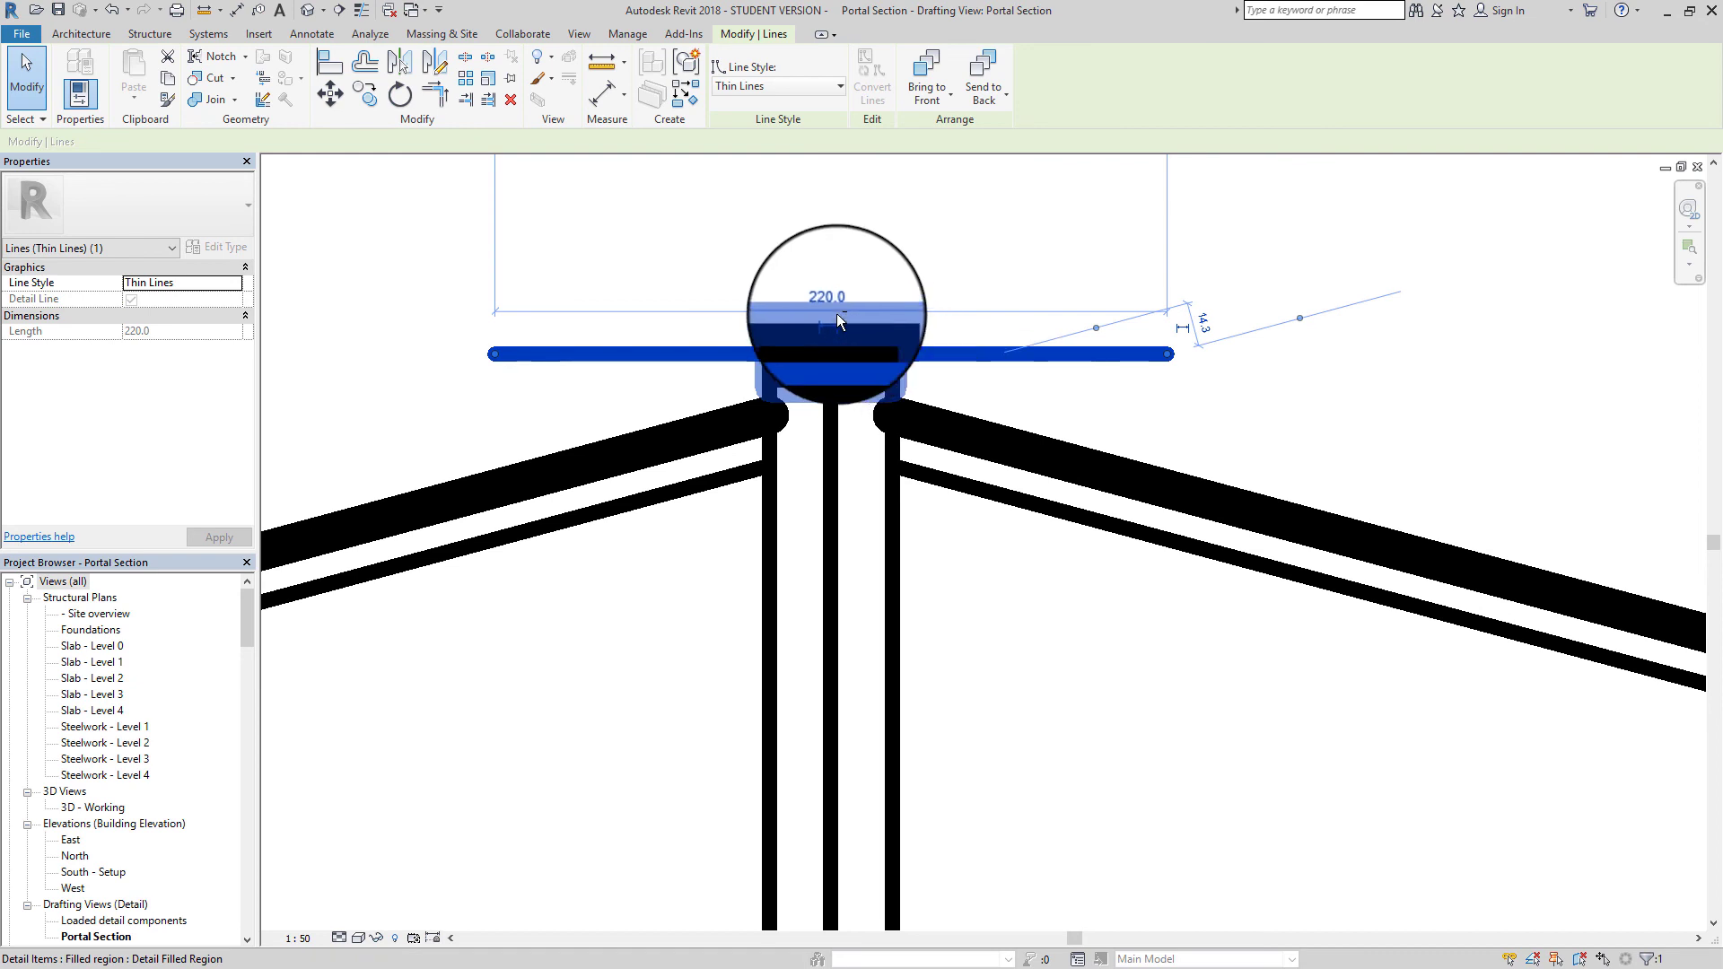
ctrl+click(787, 321)
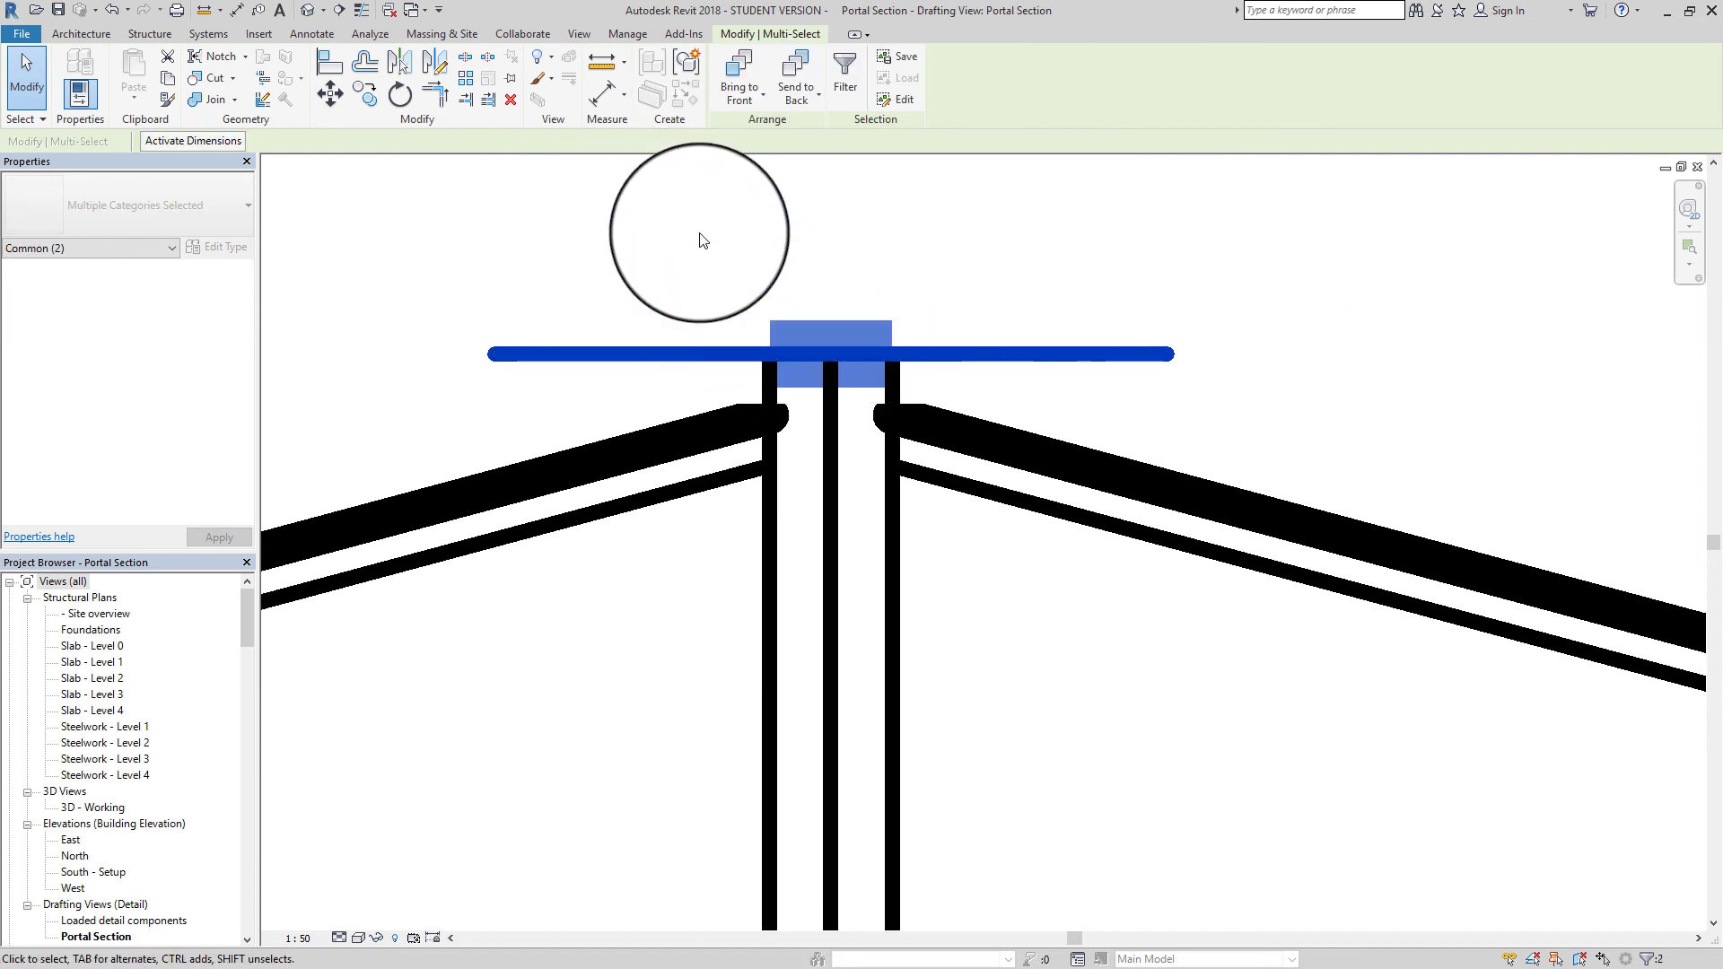
click(330, 93)
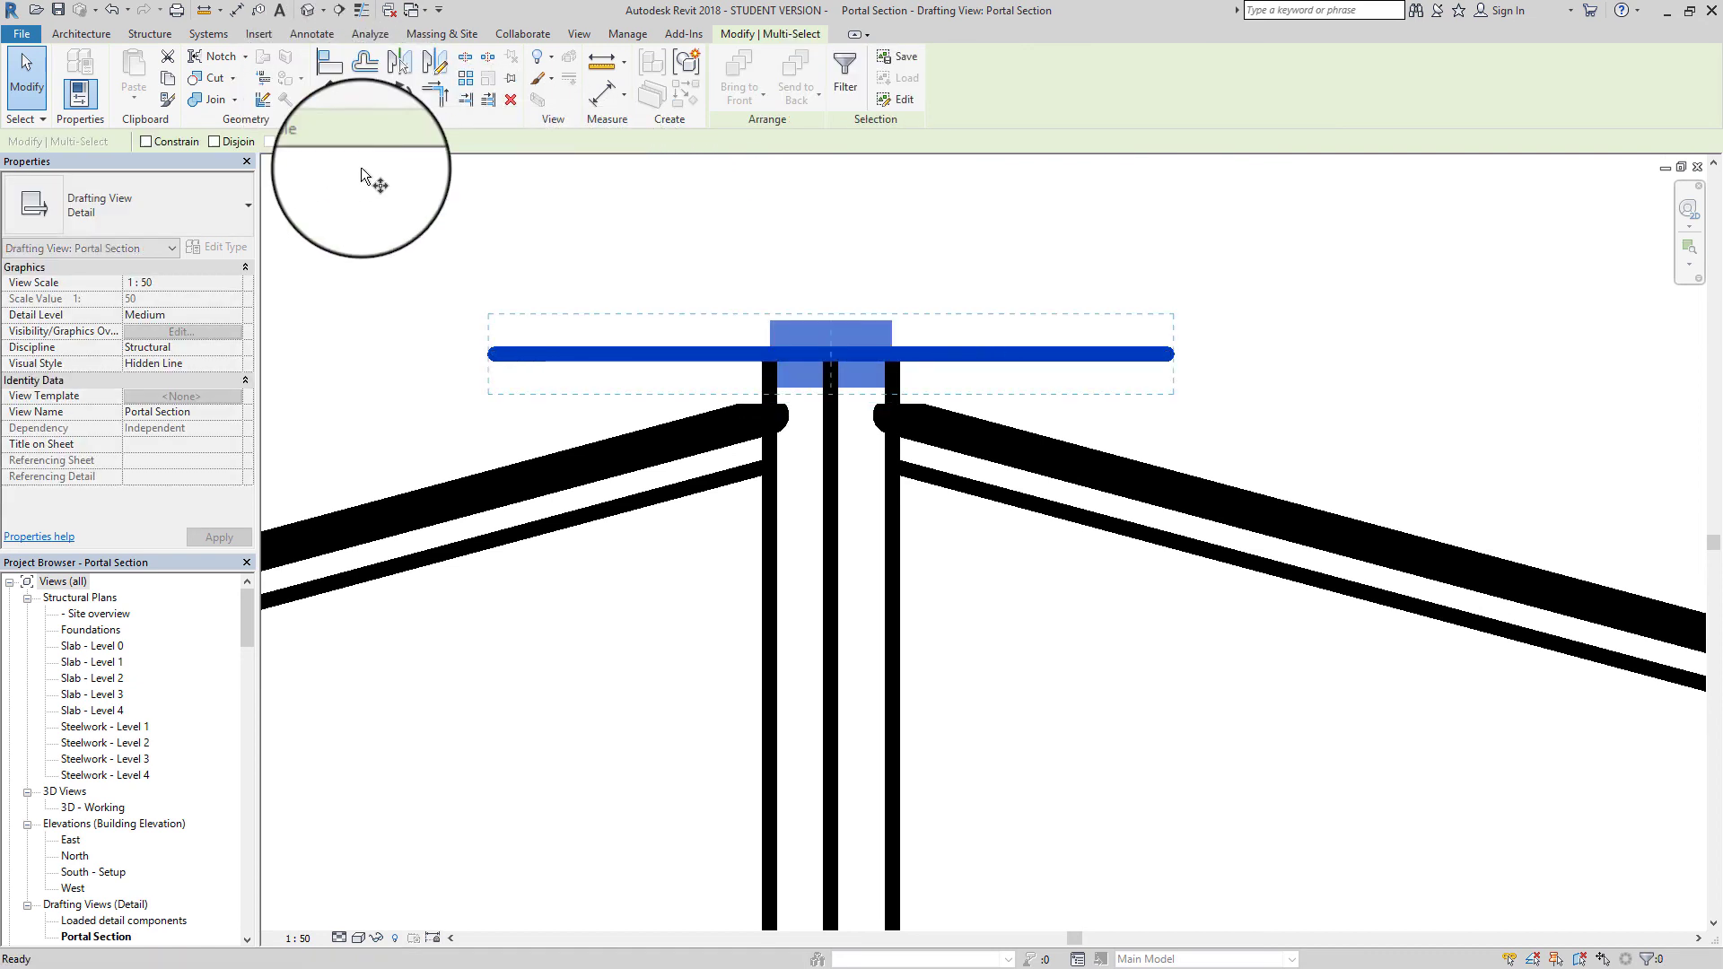
click(490, 351)
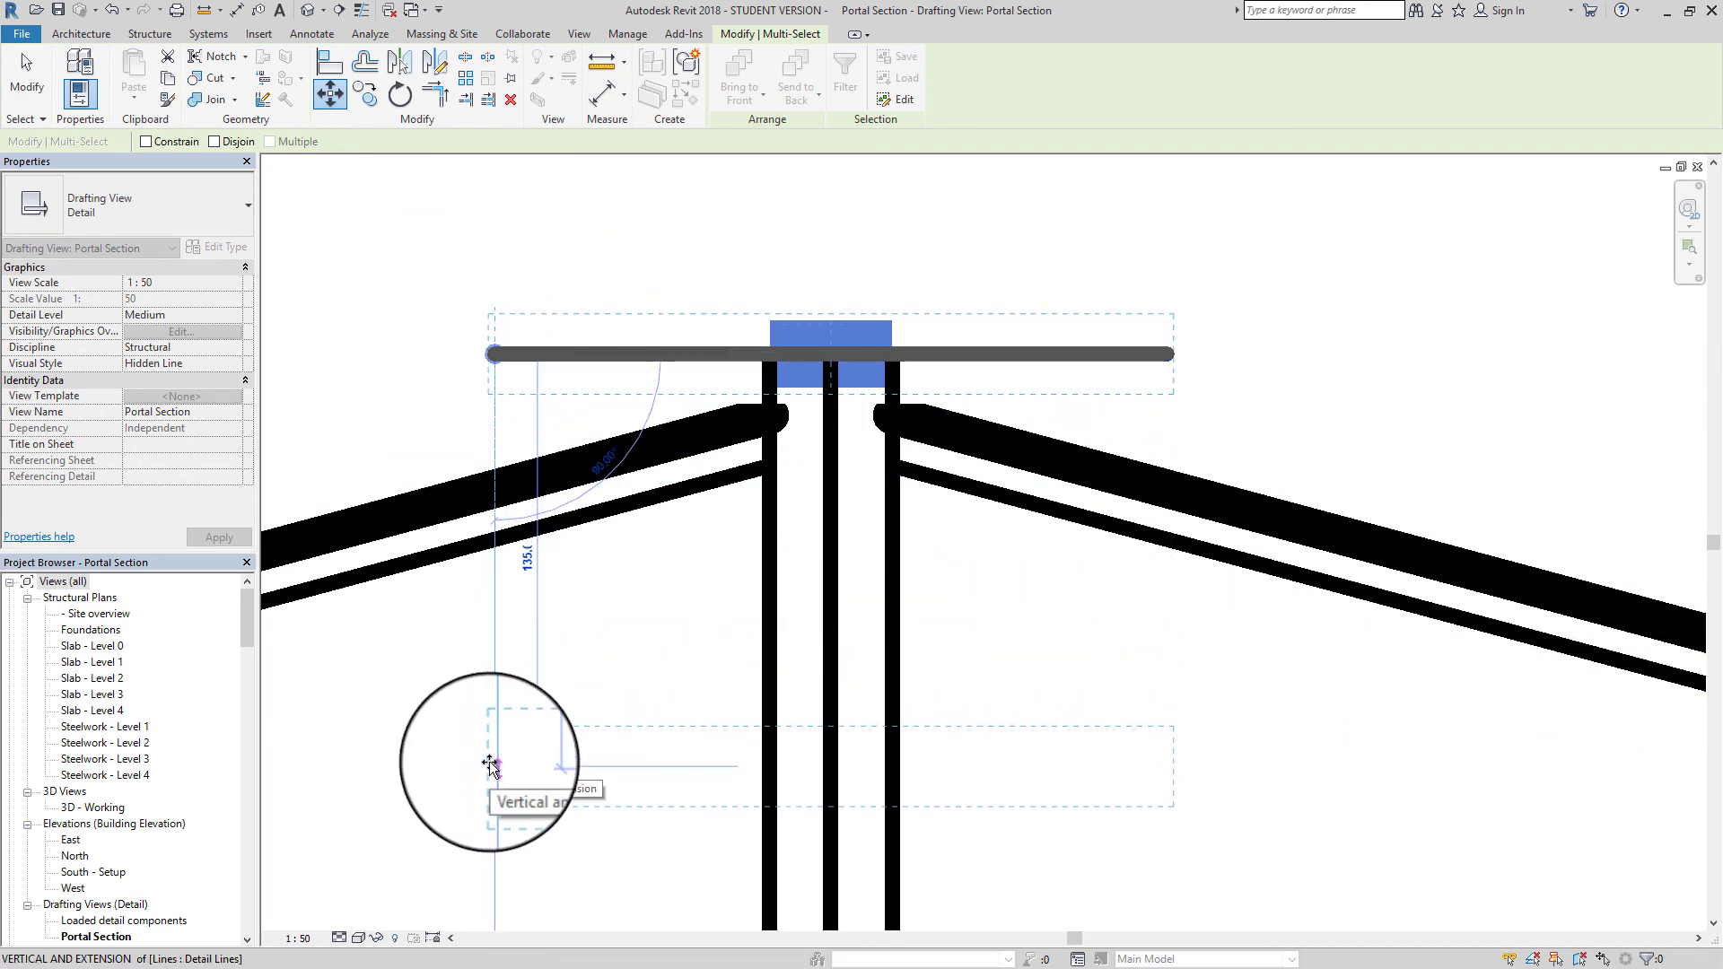
text(80)
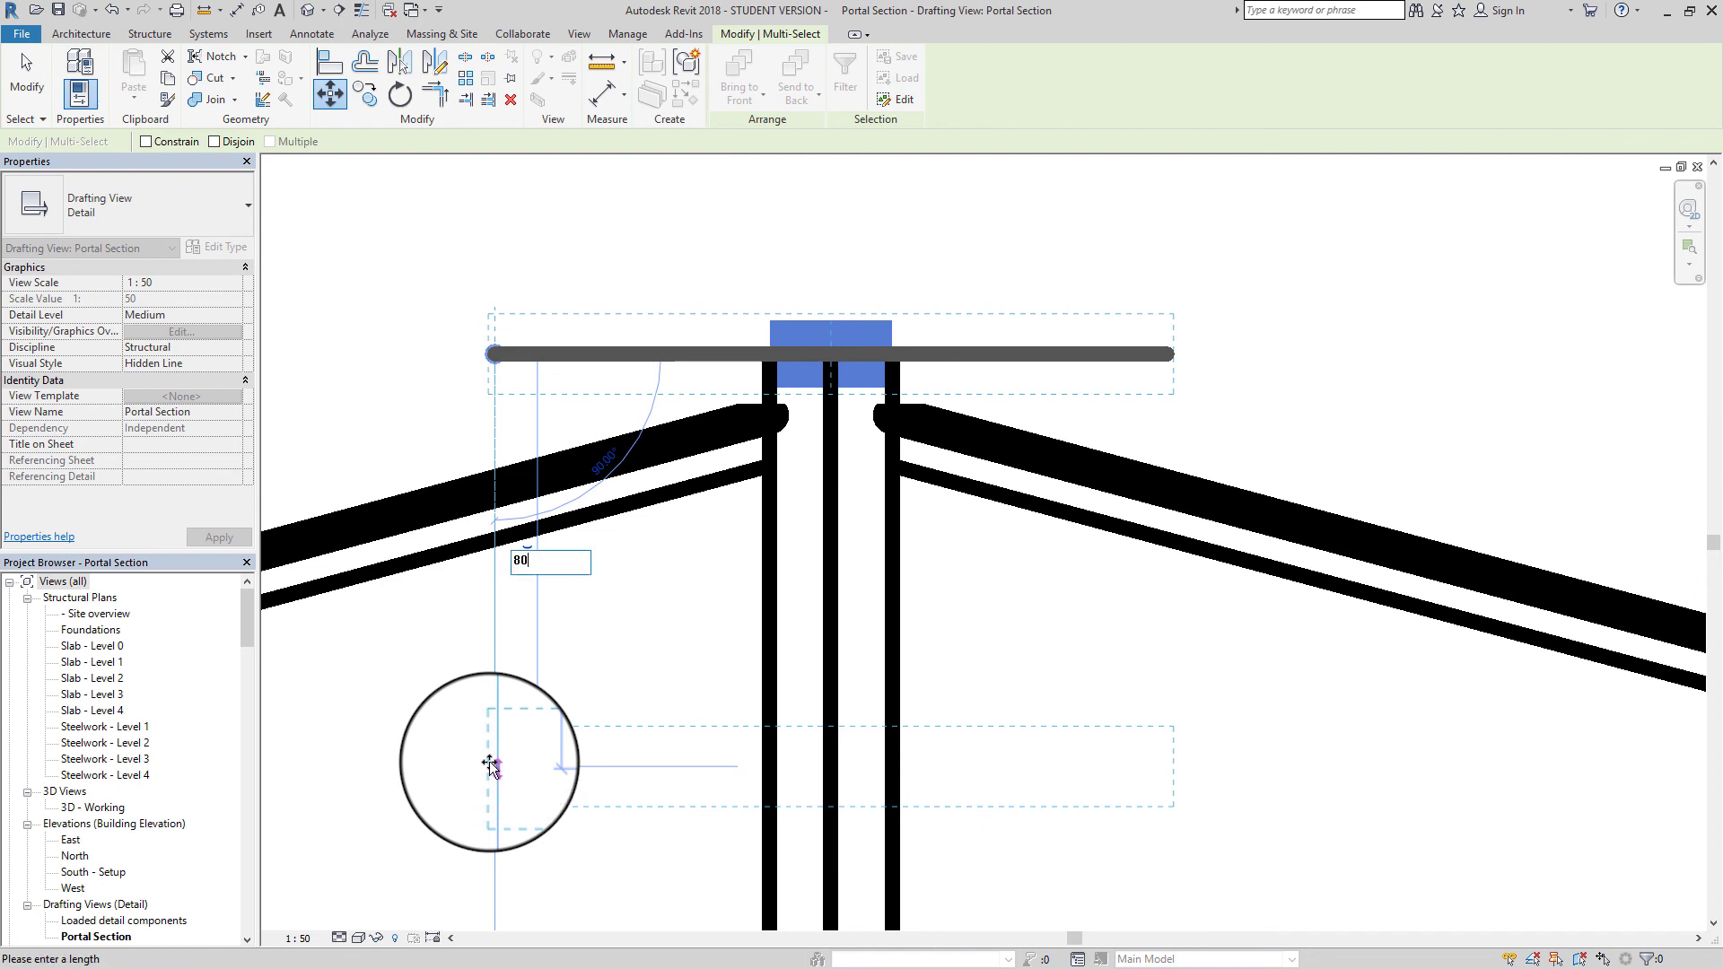
key(Return)
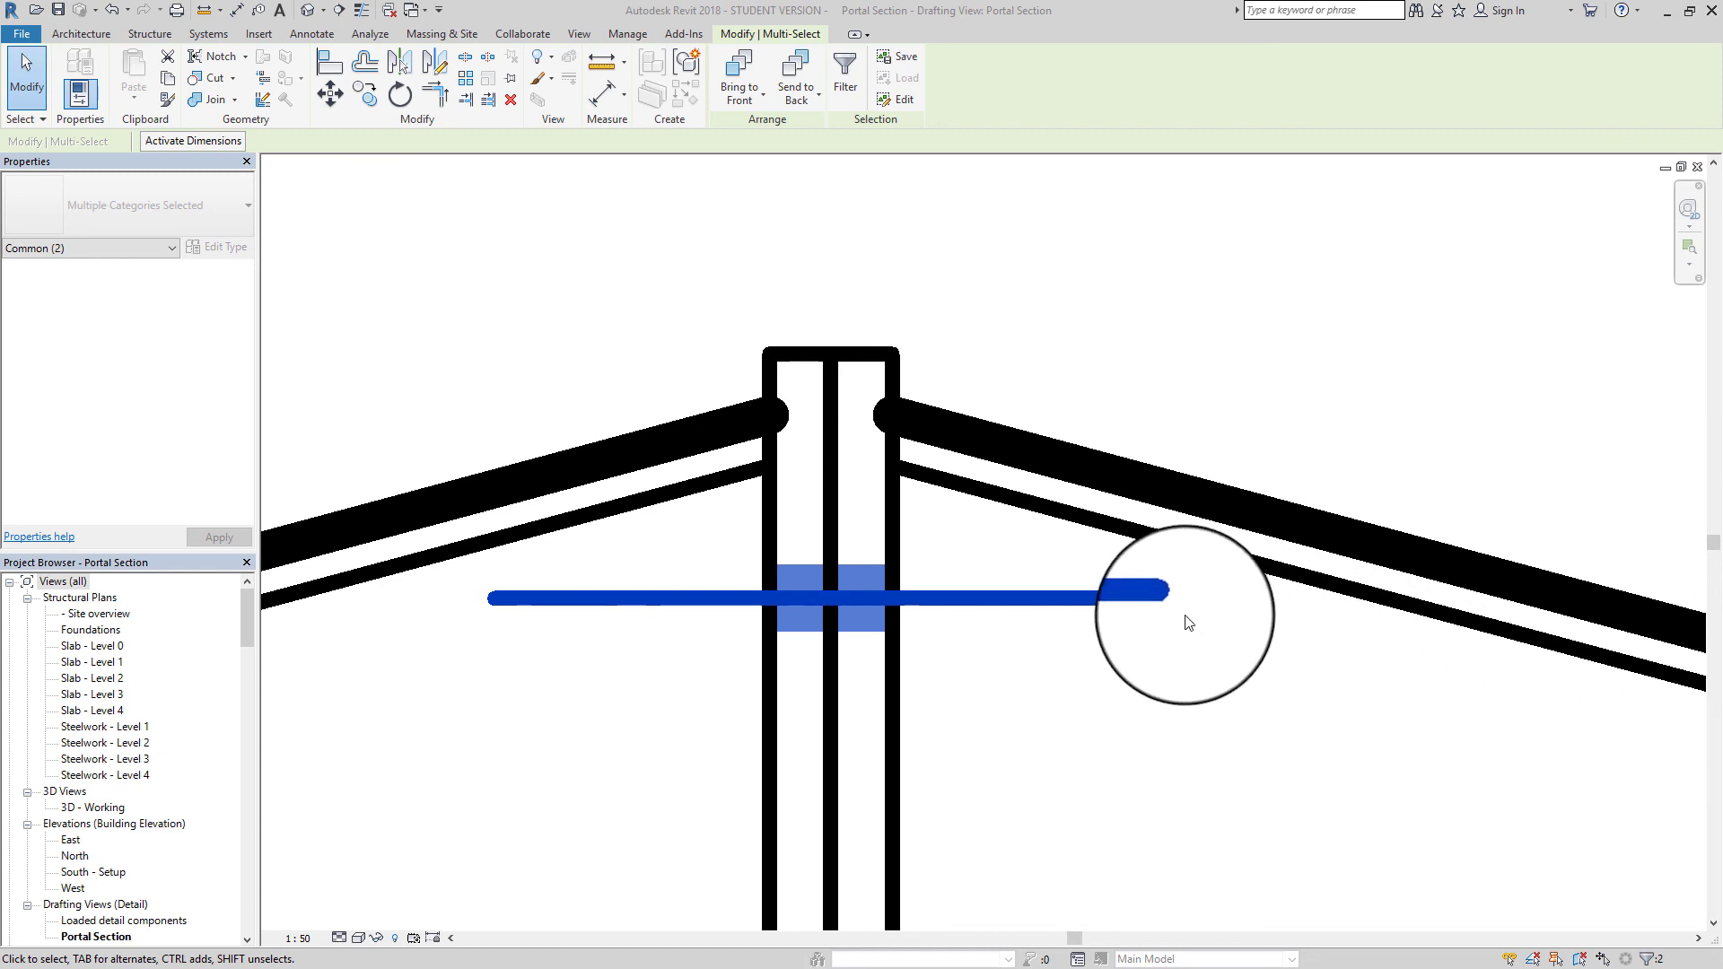
Copy the apex bolt straight down with Multiple turned on, placing one copy just below it and another 500 mm below that copy
scroll(1089, 677, down, 4)
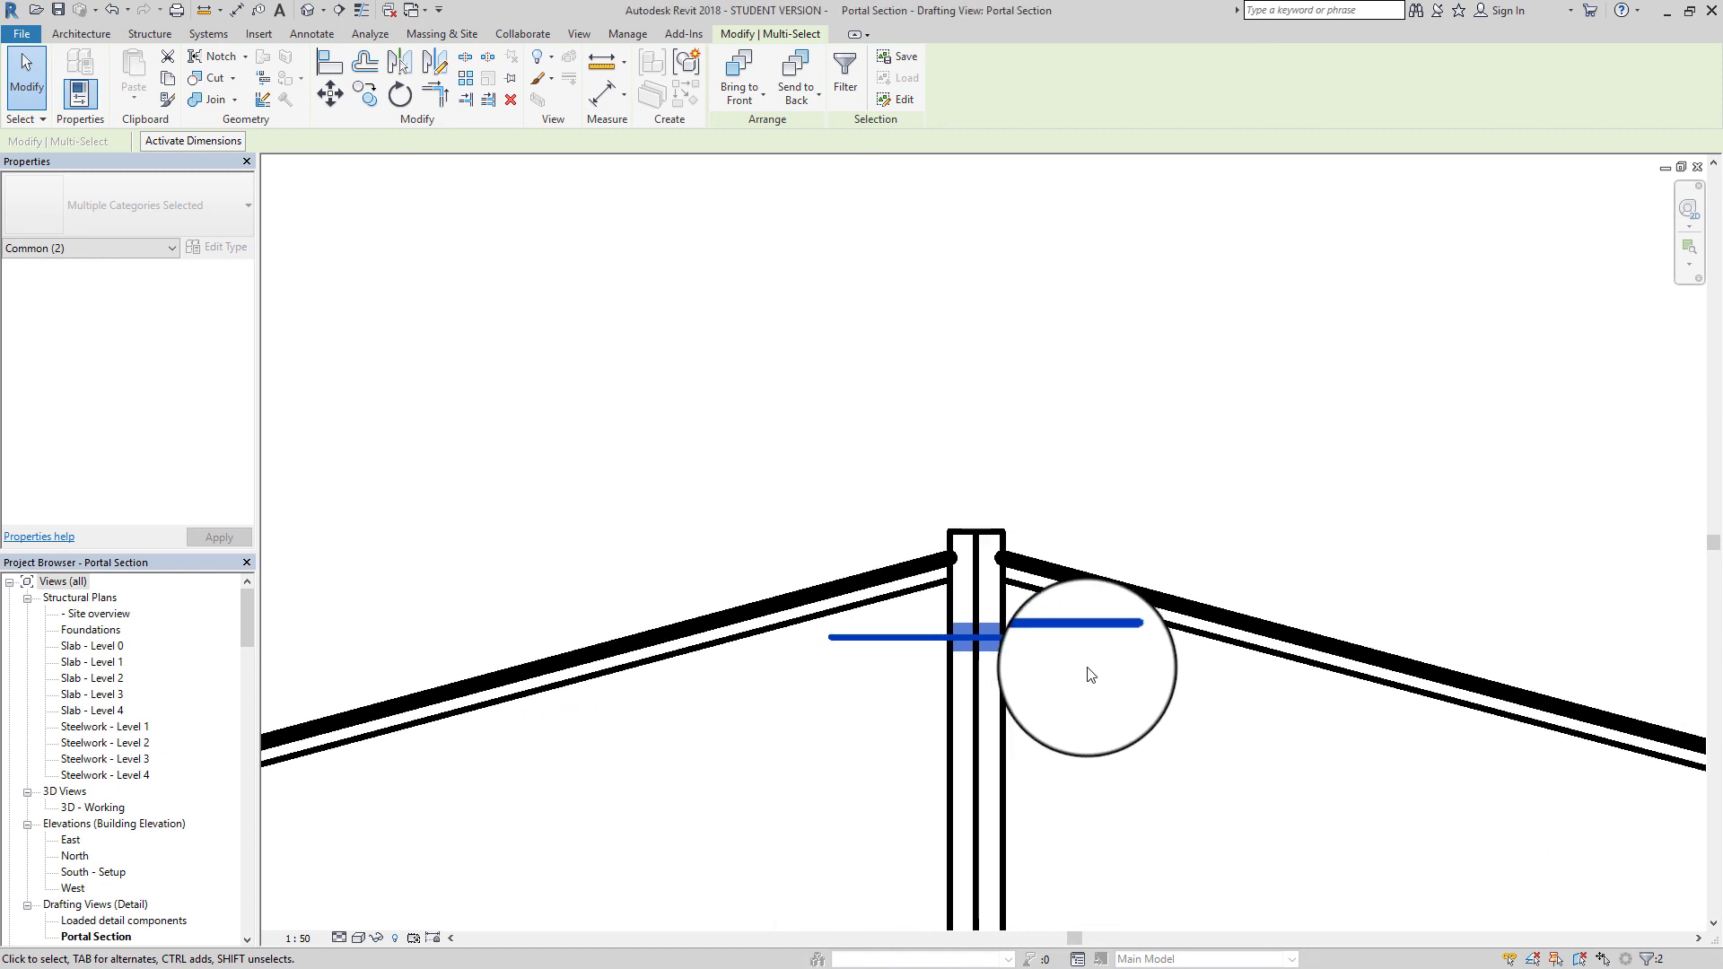
middle_drag(1089, 677, 1009, 407)
click(991, 406)
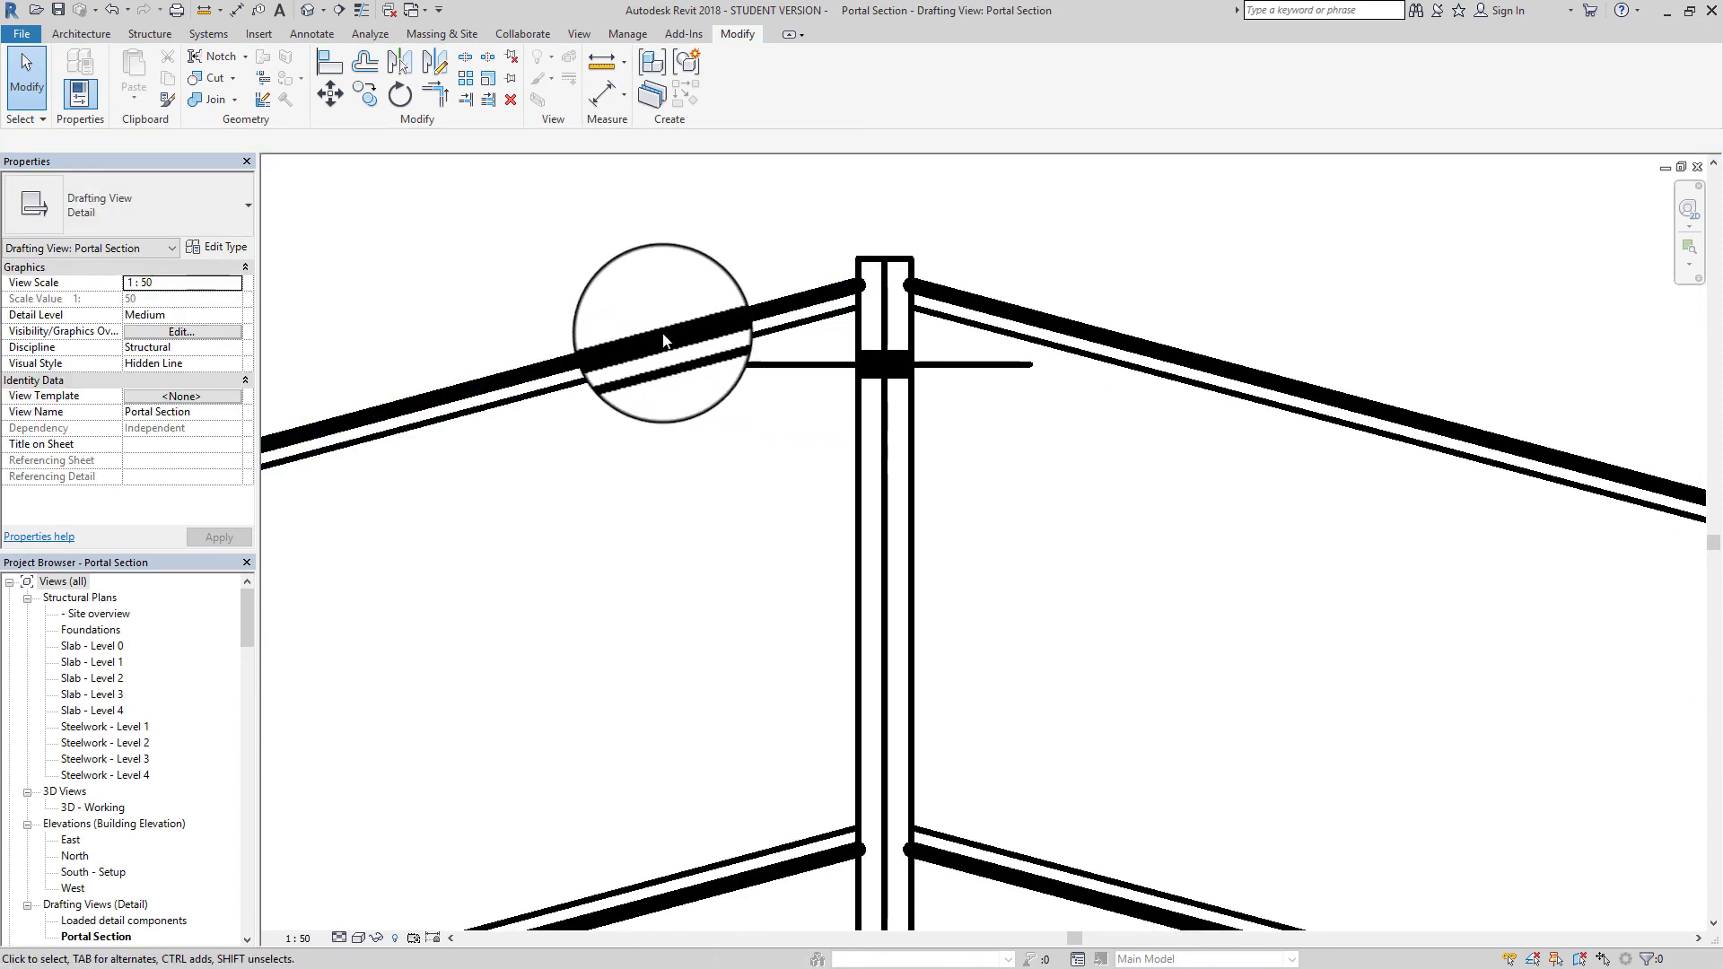
drag(617, 309, 1135, 440)
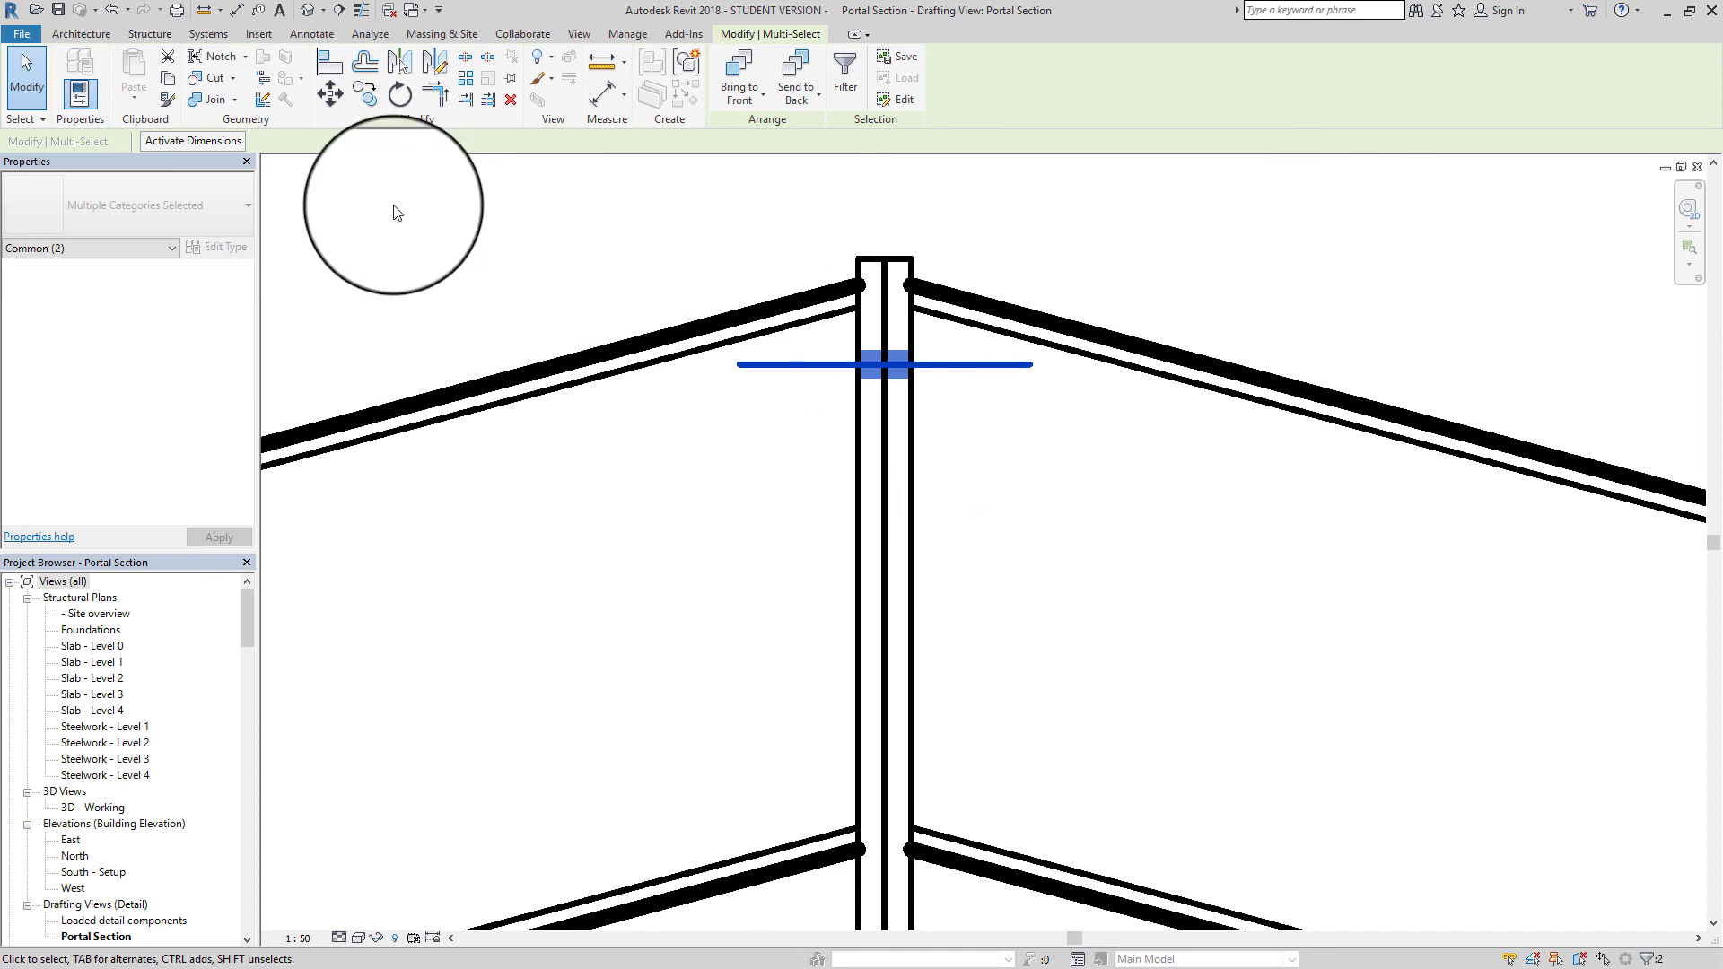
click(359, 89)
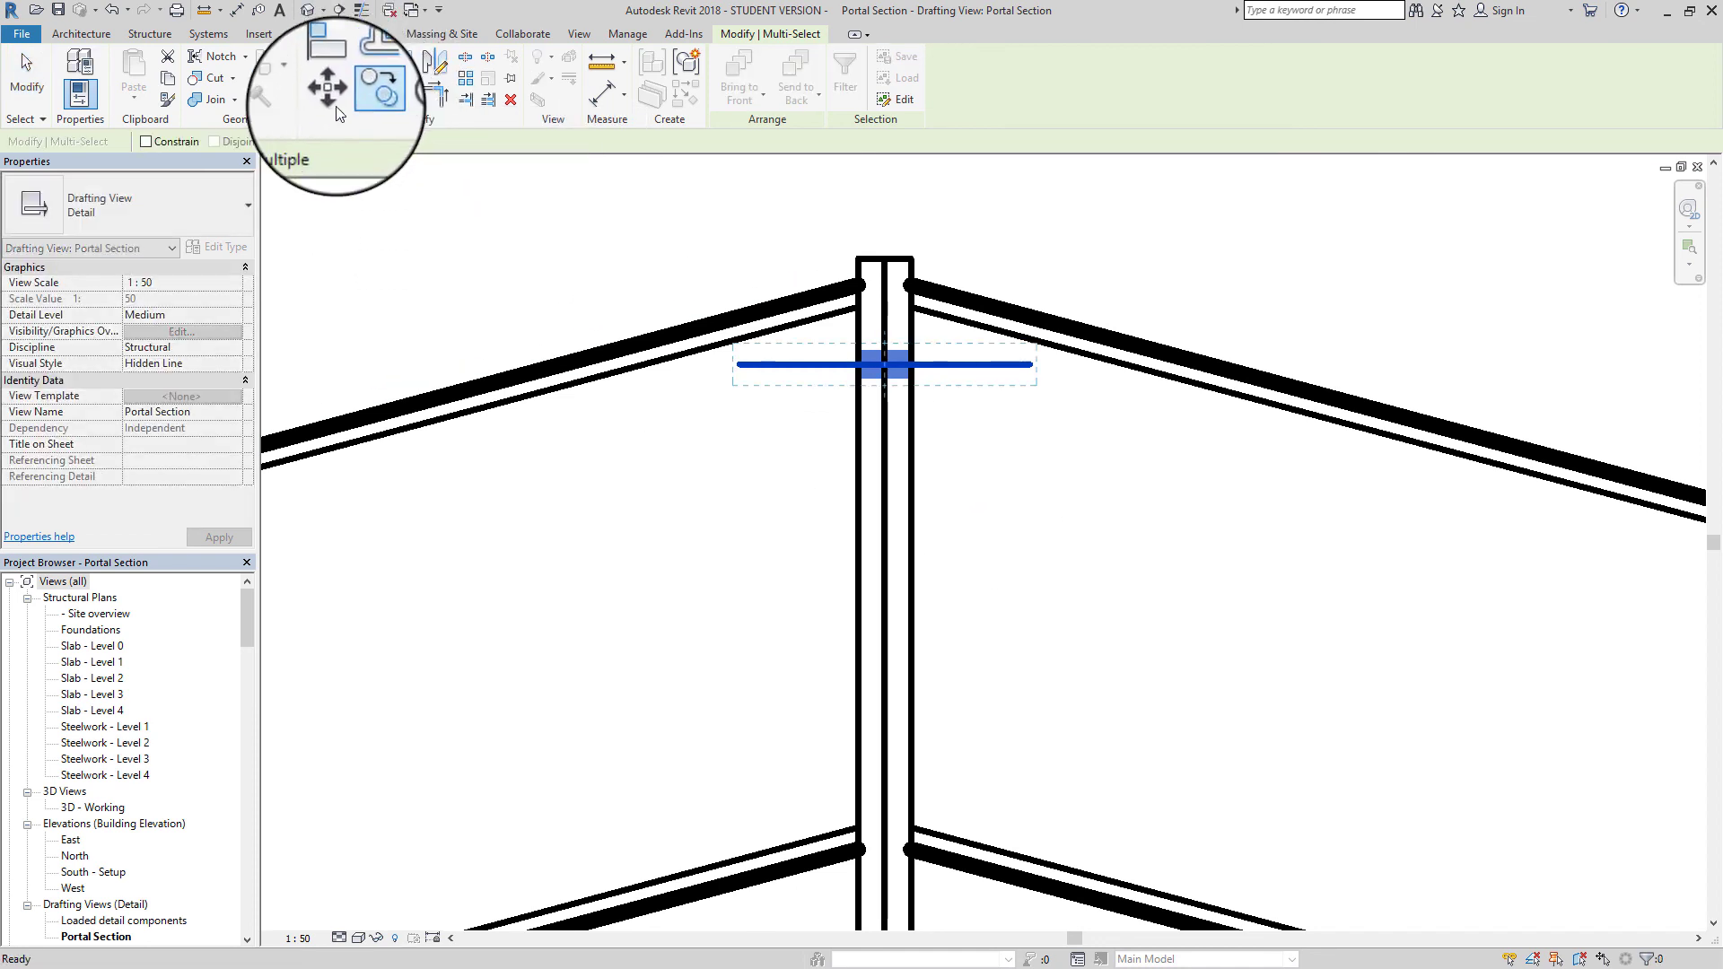
click(270, 141)
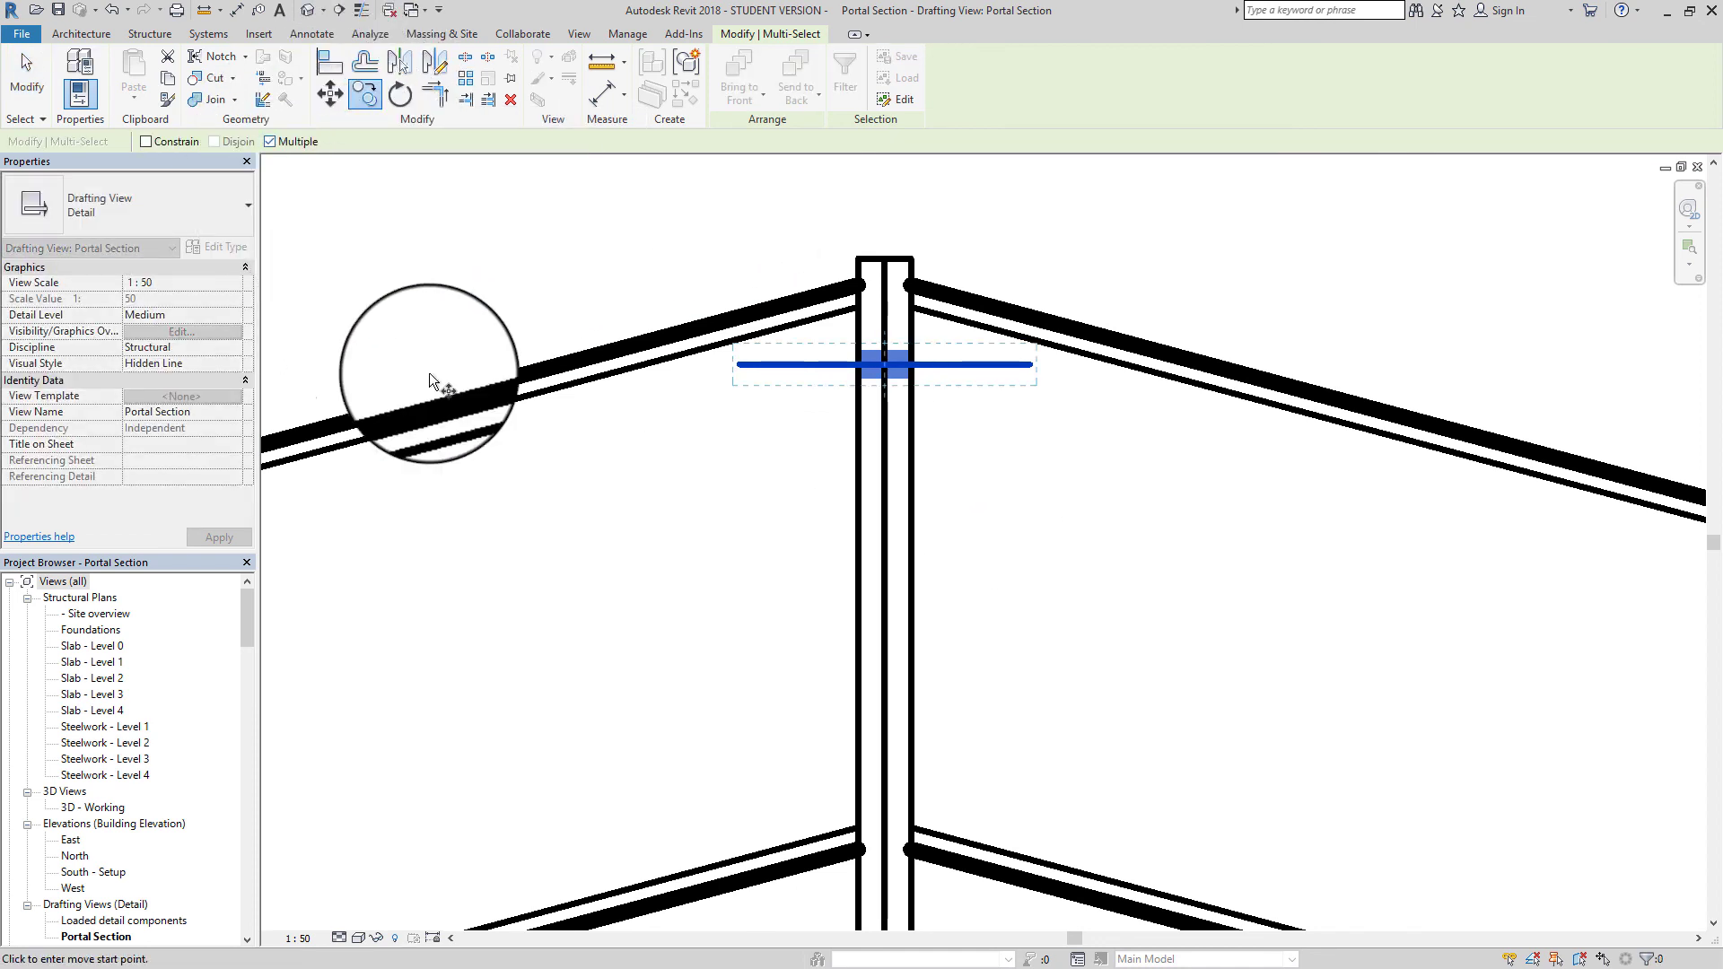
click(736, 365)
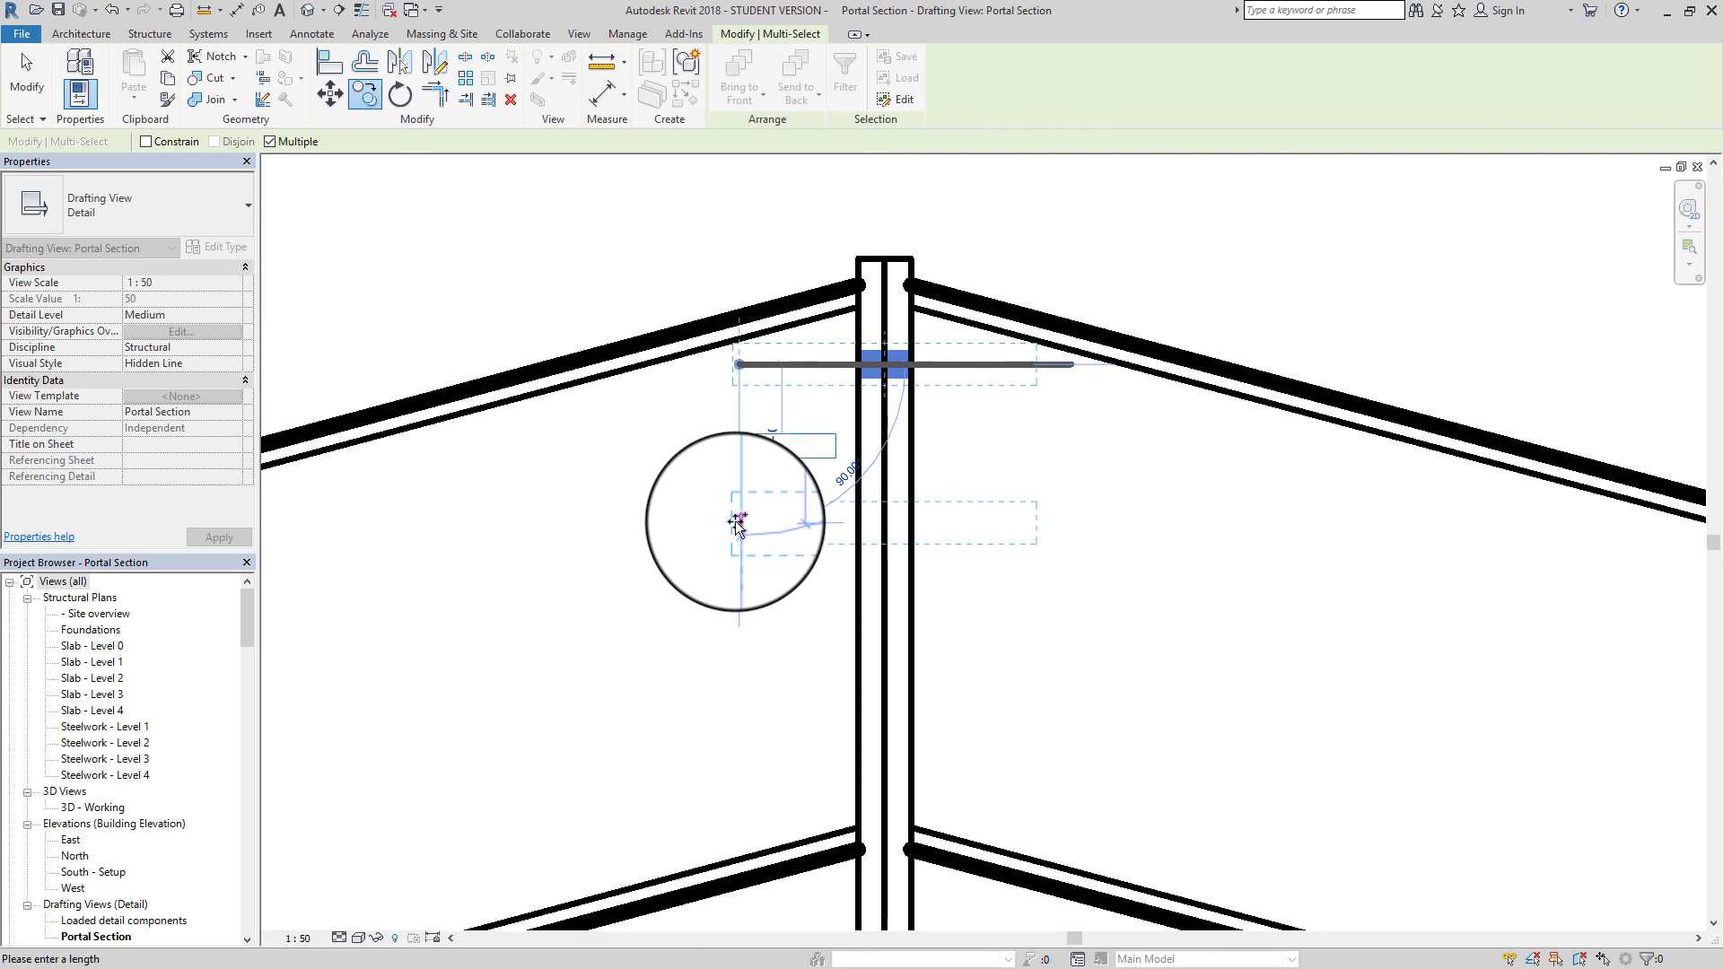
key(Return)
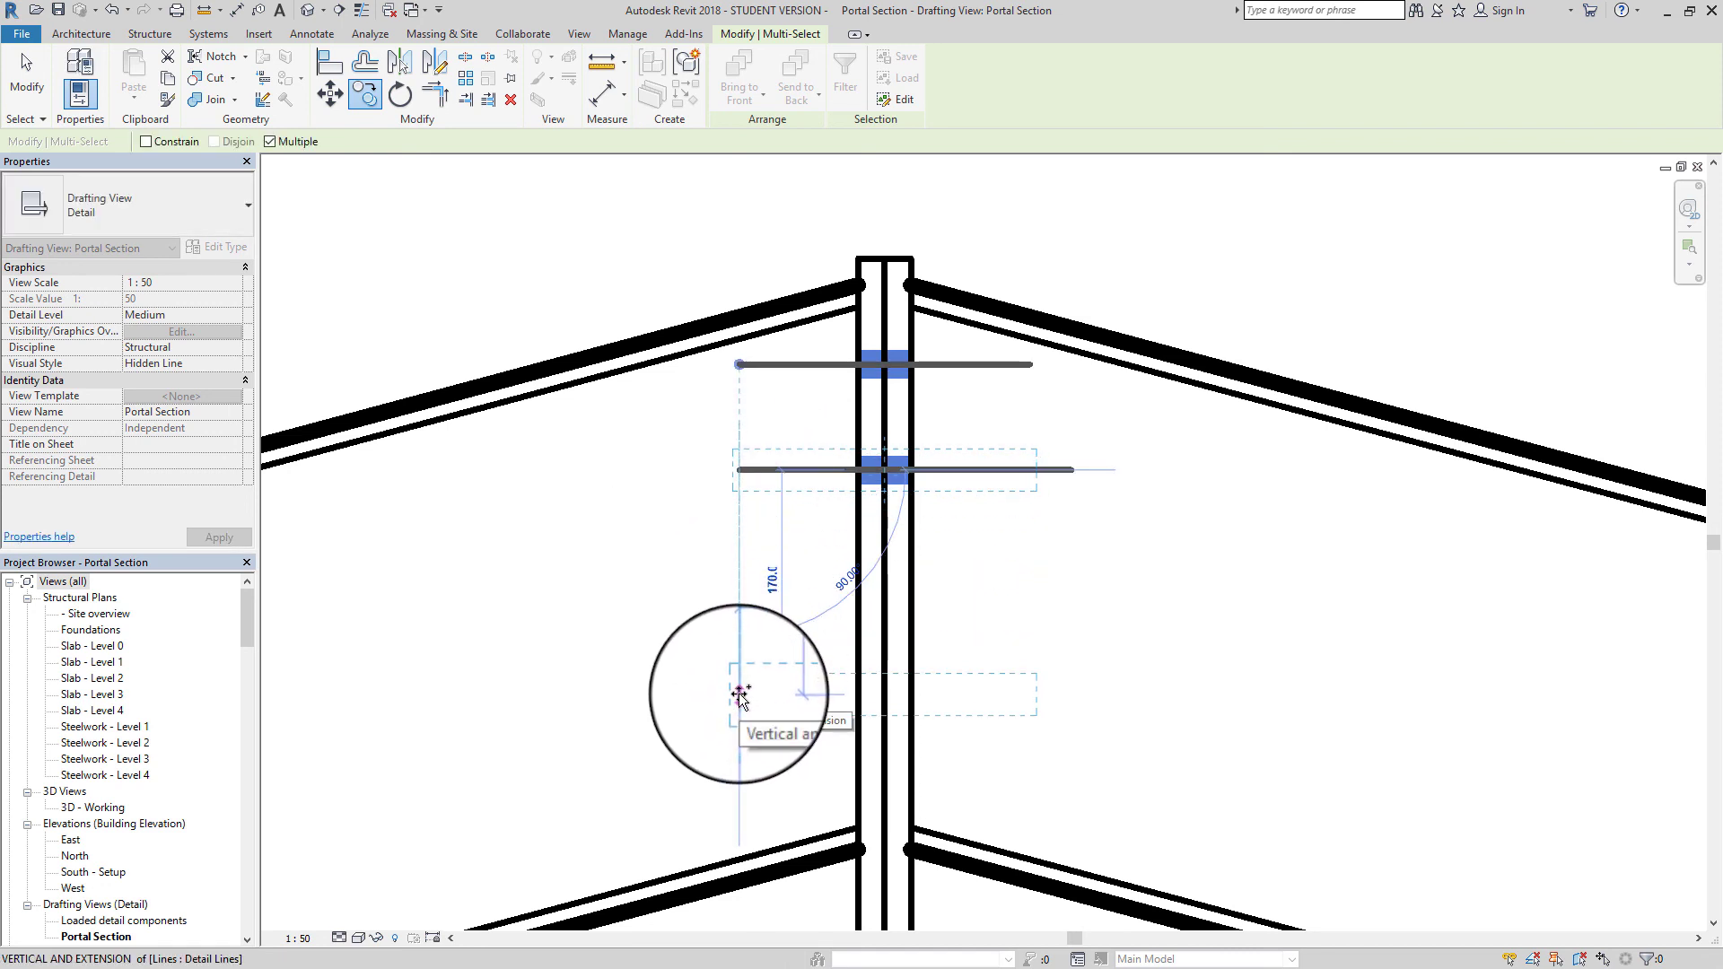
text(500)
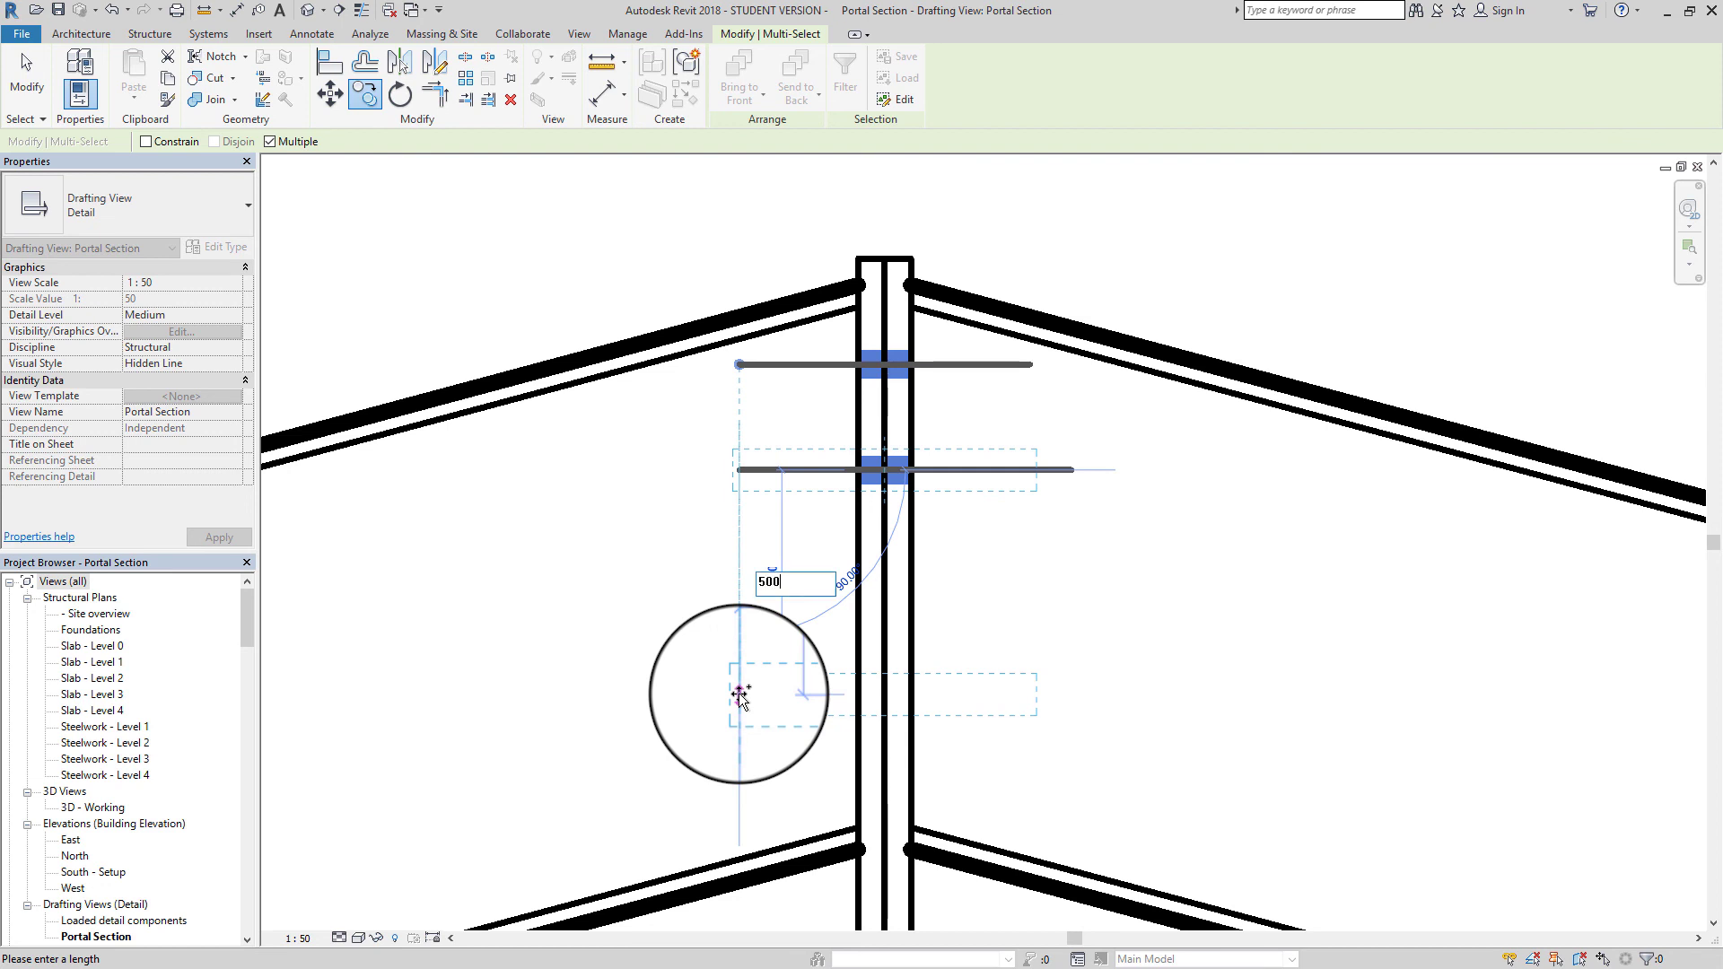
key(Return)
Place one more bolt copy below the last one, near the lower end of the apex end plates, and end the copying
middle_drag(739, 695, 763, 343)
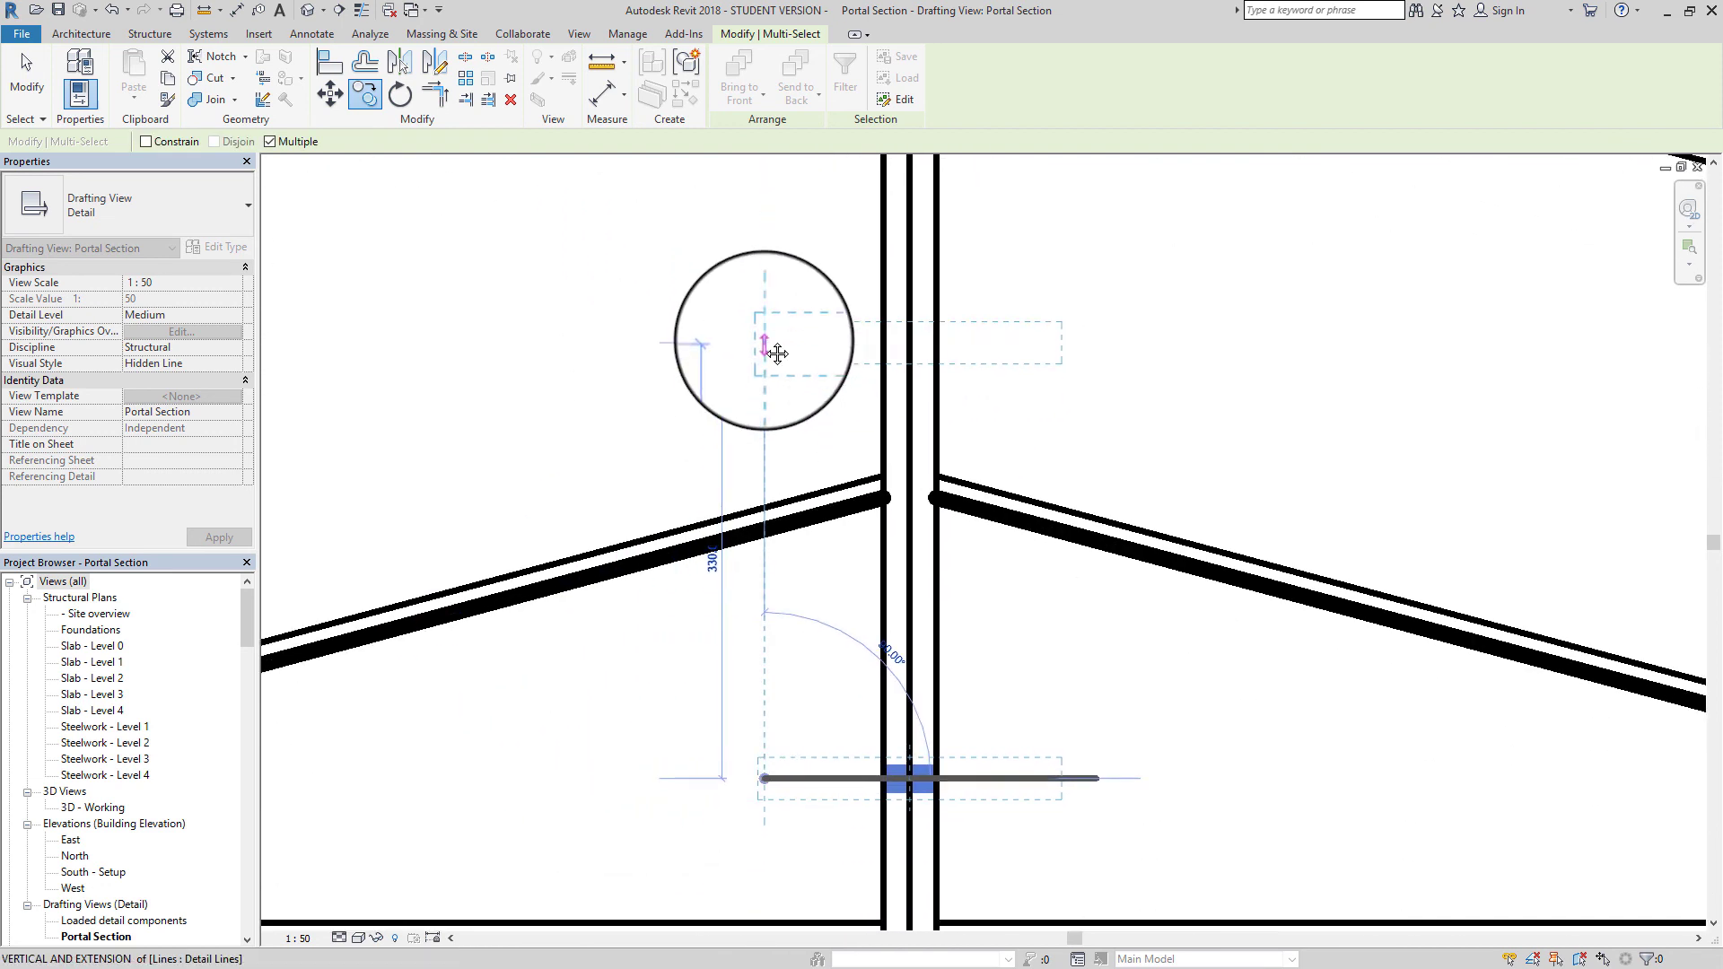
scroll(764, 342, down, 3)
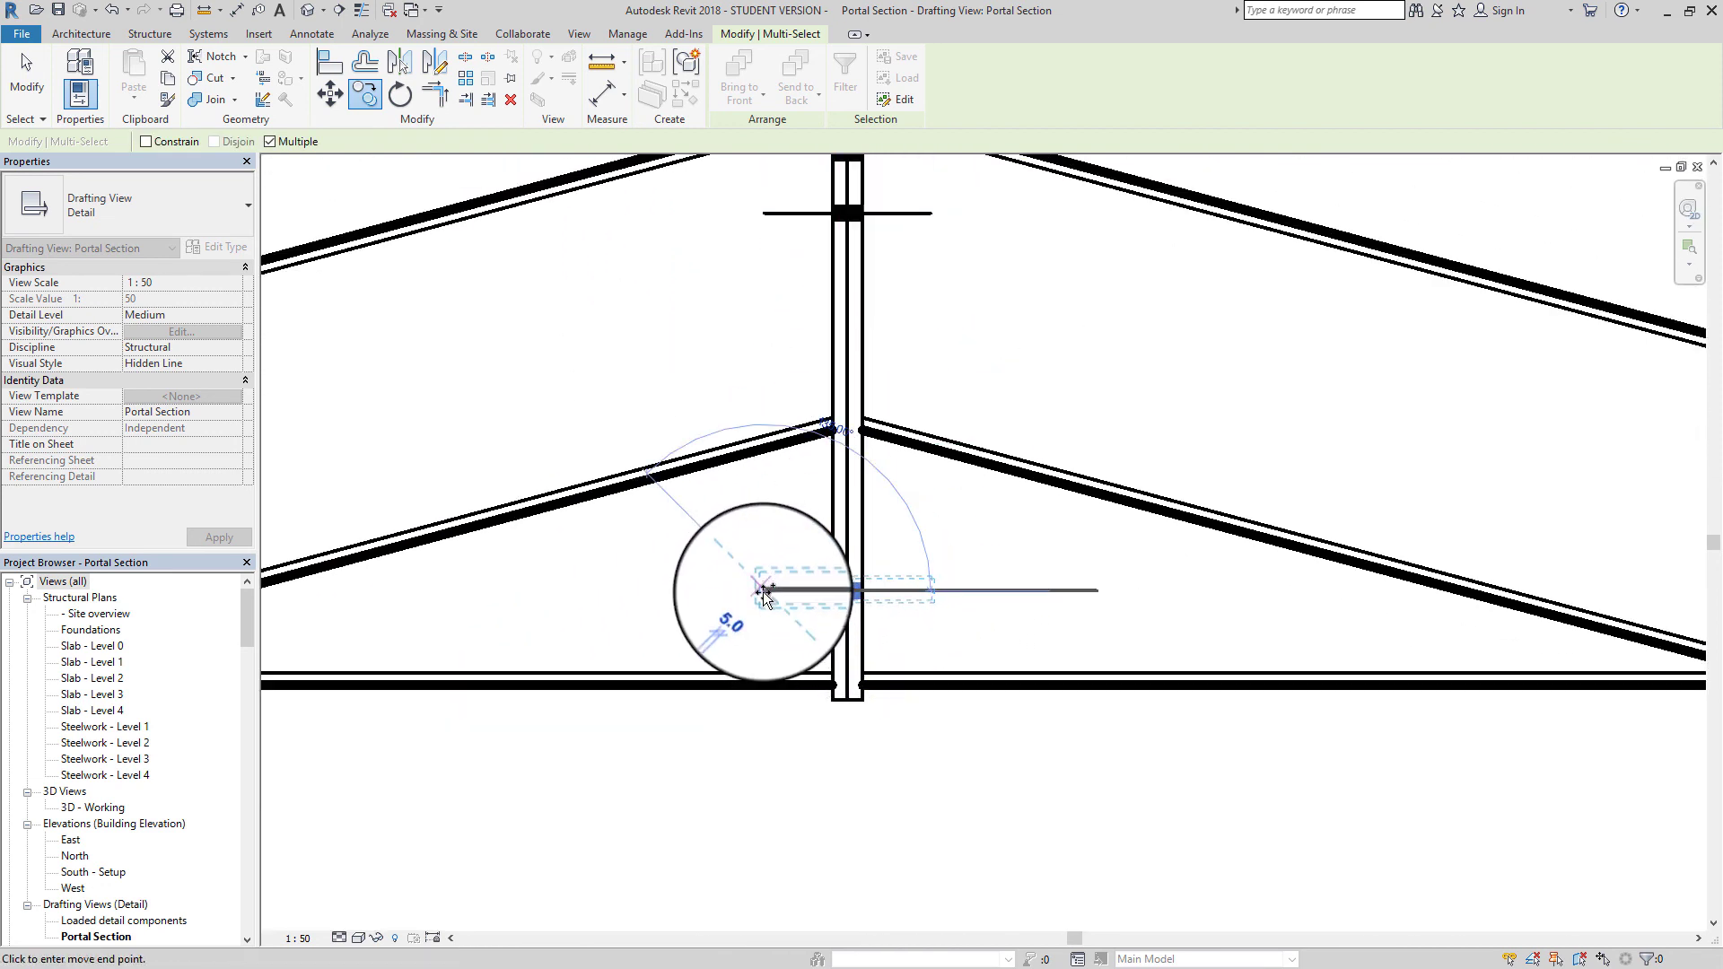
scroll(768, 588, up, 2)
scroll(766, 594, up, 2)
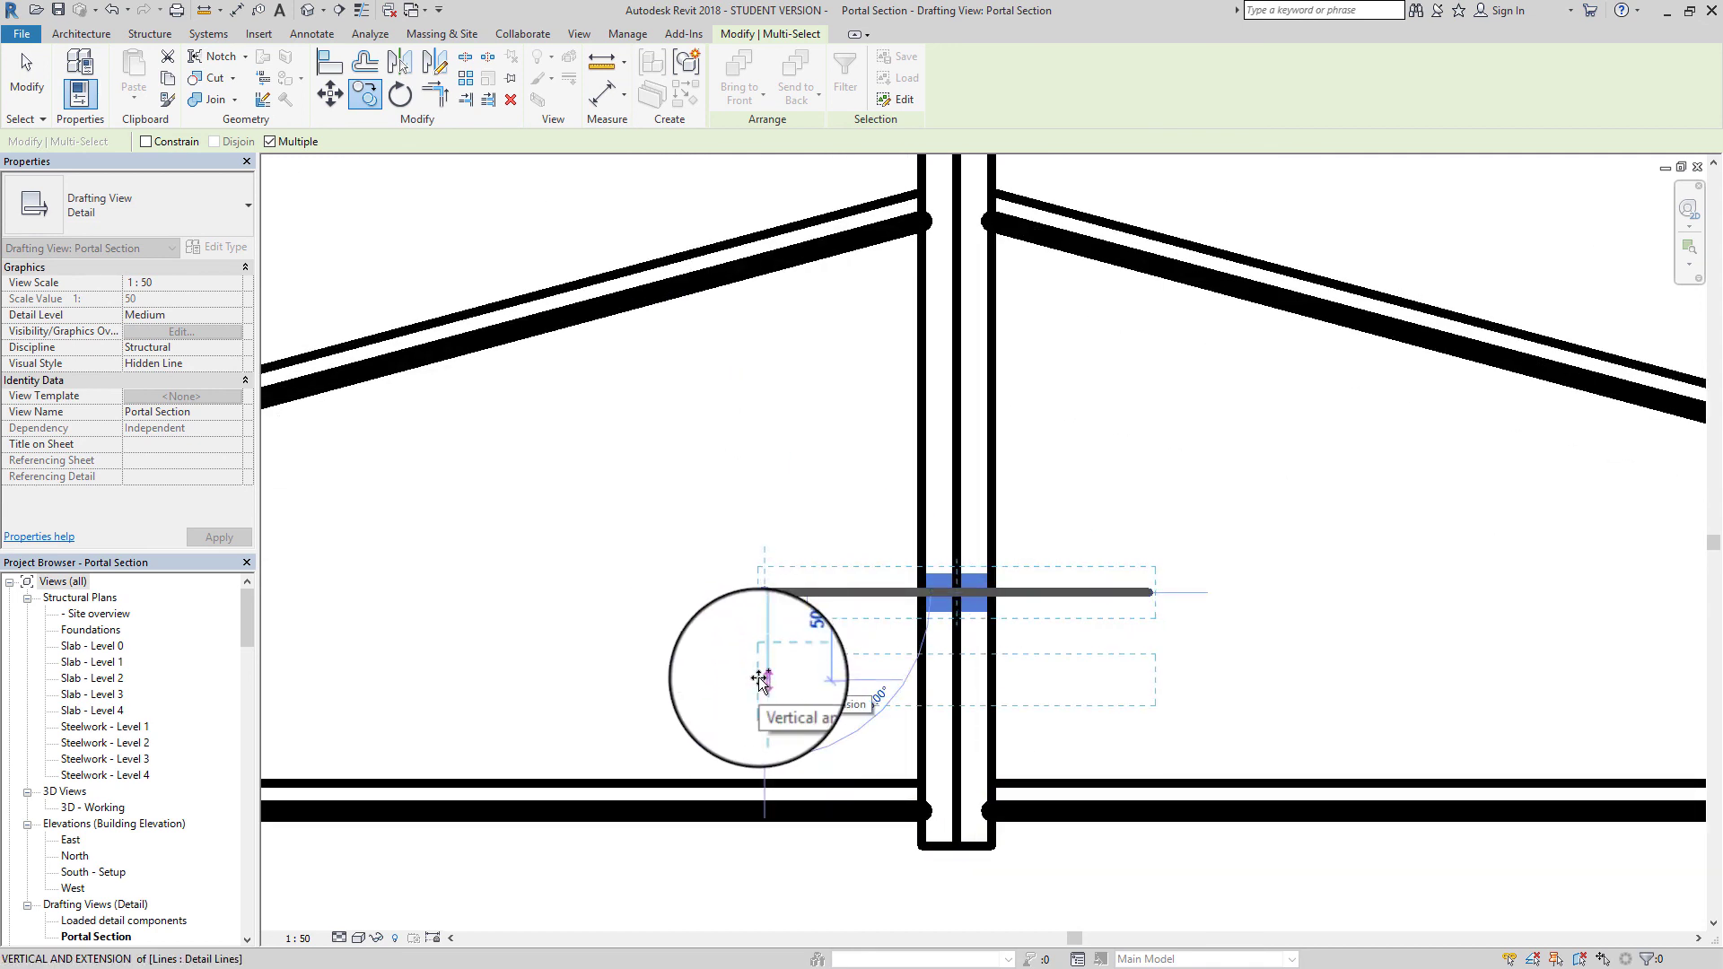
key(Return)
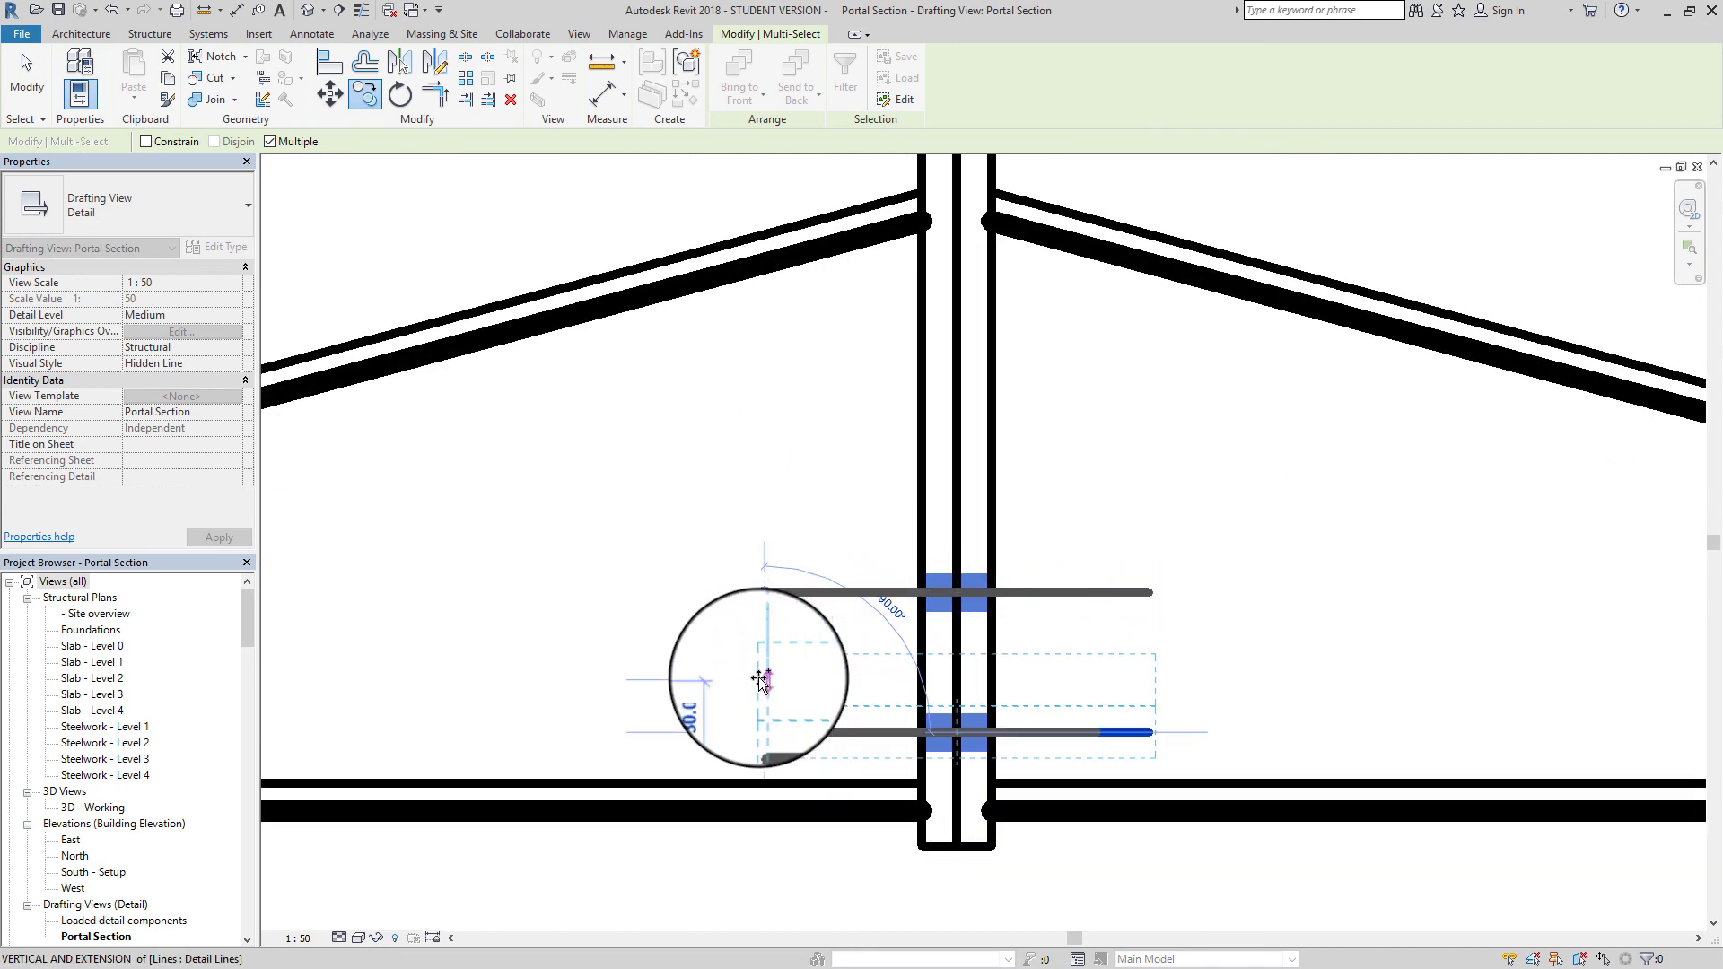
scroll(794, 549, down, 5)
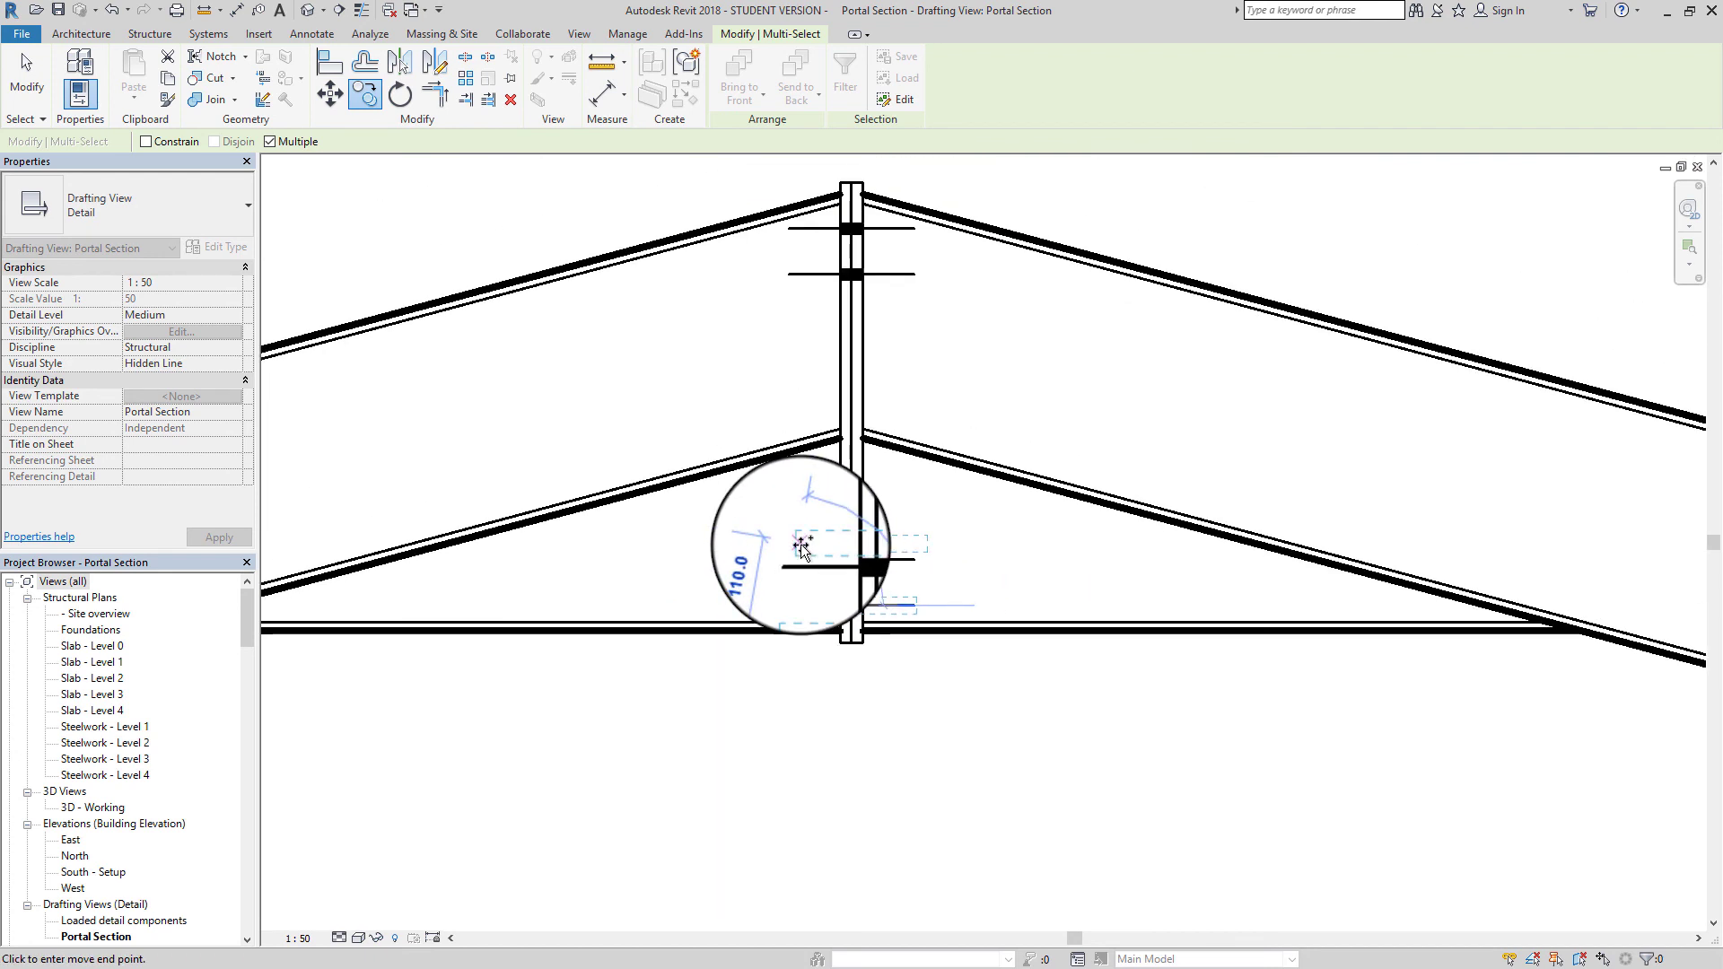
key(Escape)
key(Escape)
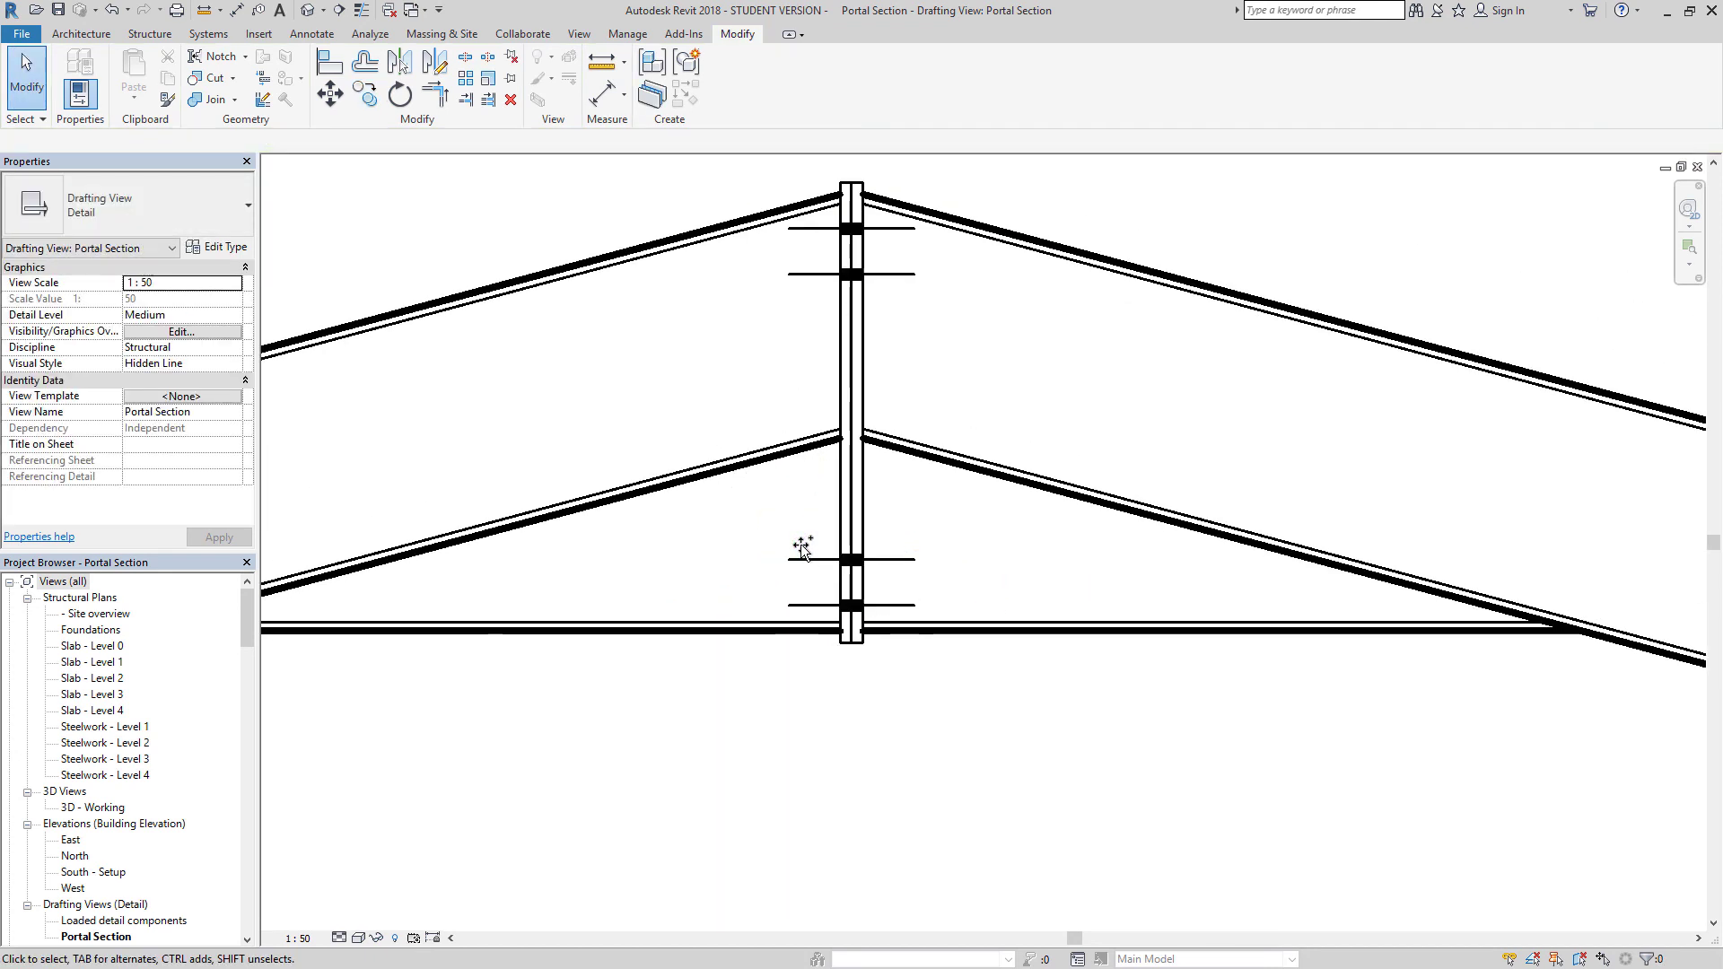
scroll(803, 547, down, 5)
scroll(803, 552, down, 8)
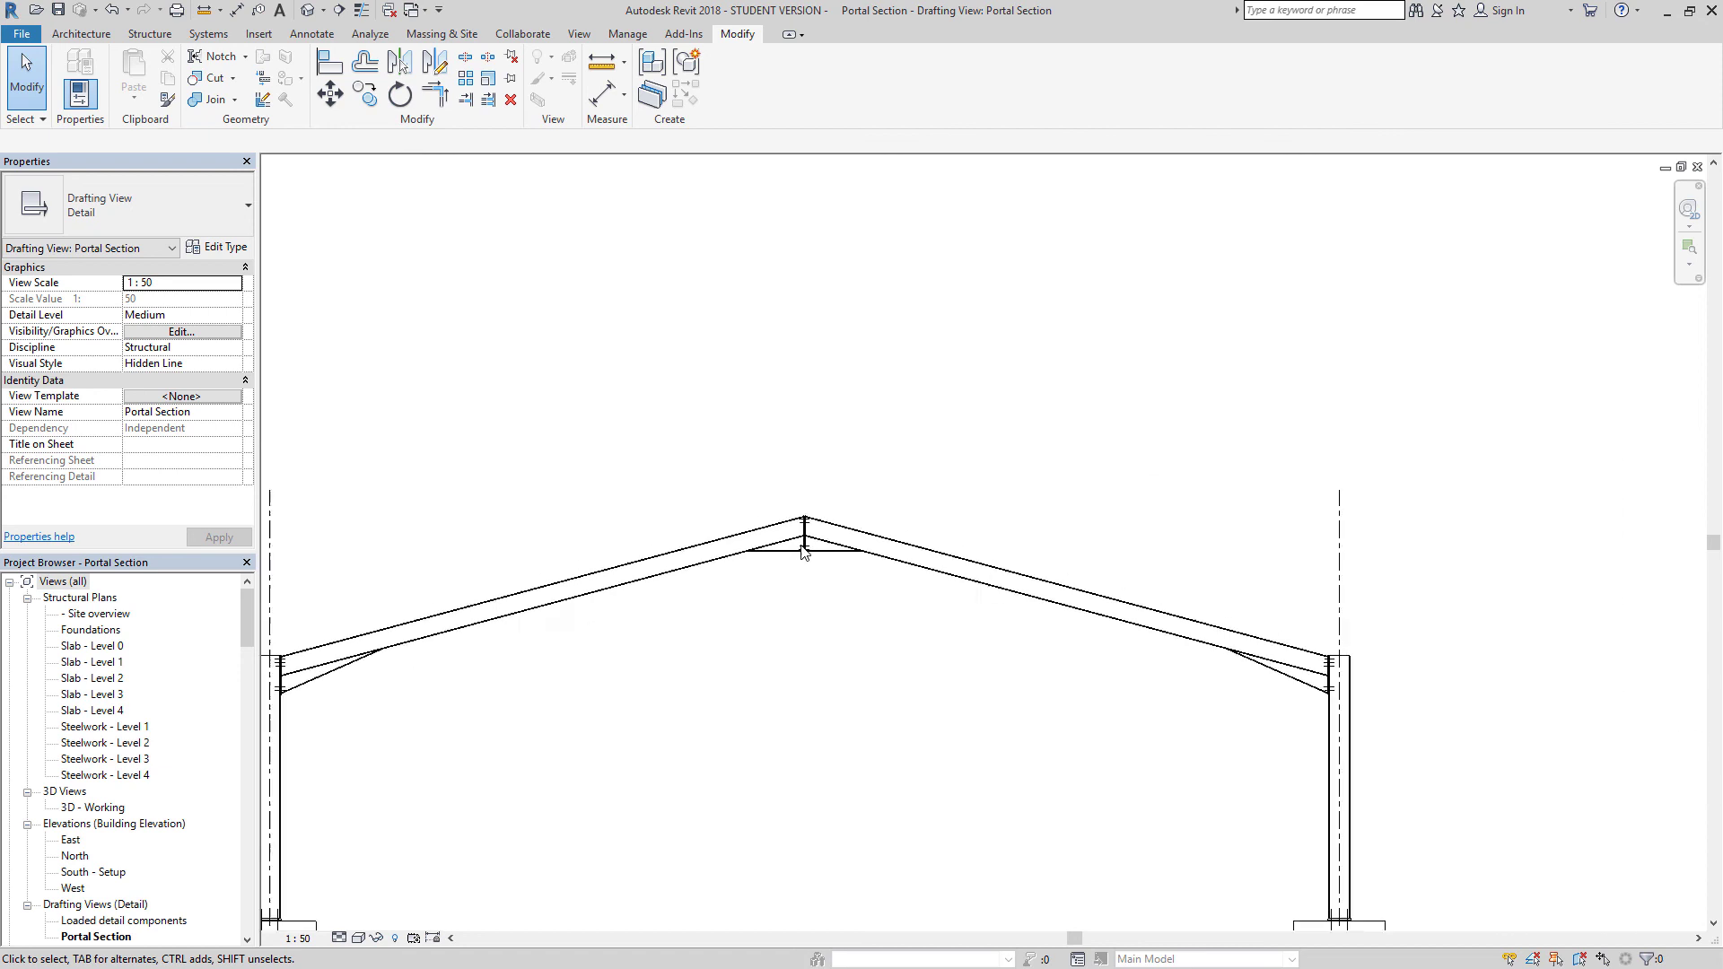
middle_drag(832, 614, 972, 487)
scroll(938, 562, up, 4)
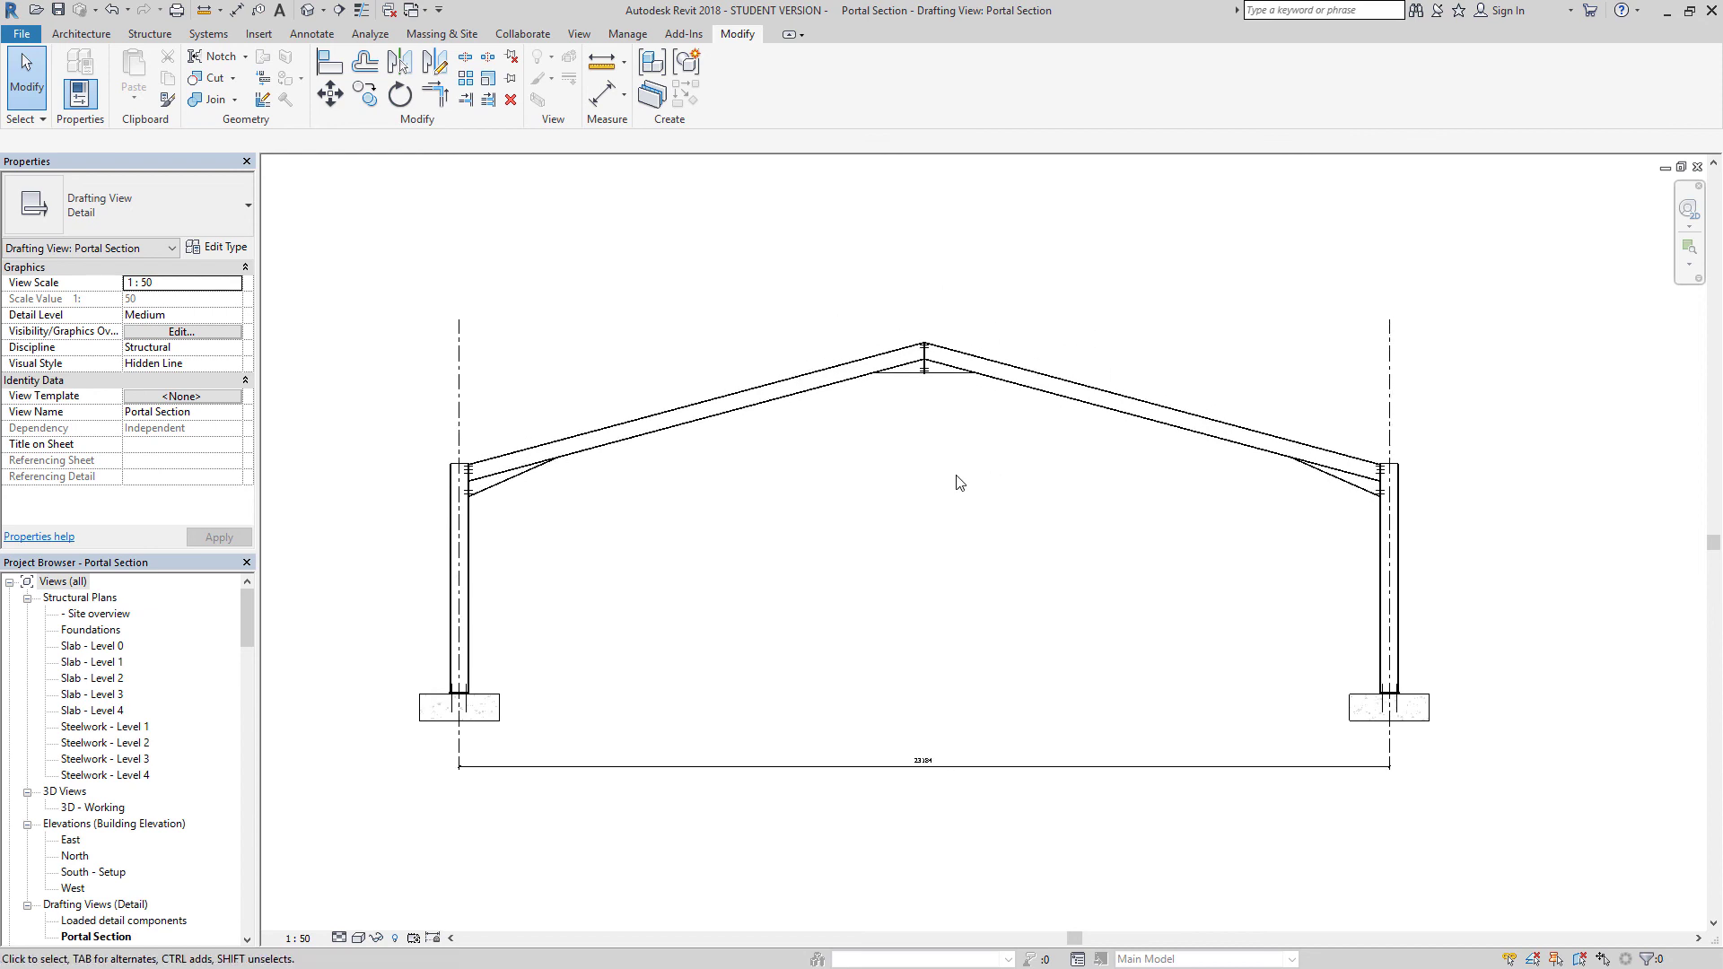